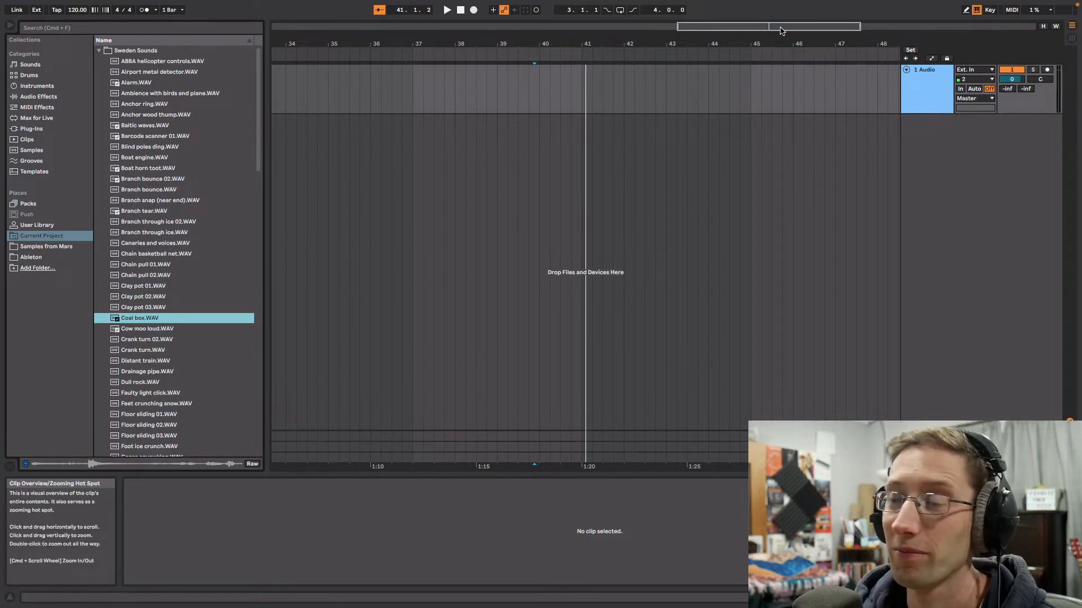
Step: Look through the samples in the current project's Sweden Sounds folder
drag(781, 29, 732, 10)
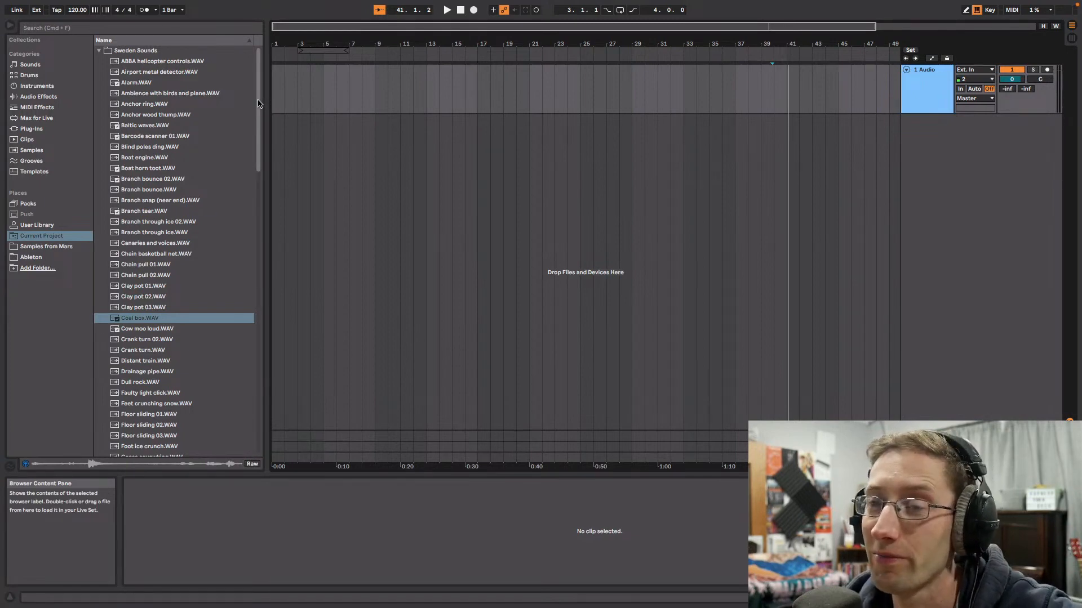
mouse_move(258, 103)
mouse_down()
mouse_move(260, 113)
mouse_move(260, 90)
mouse_up()
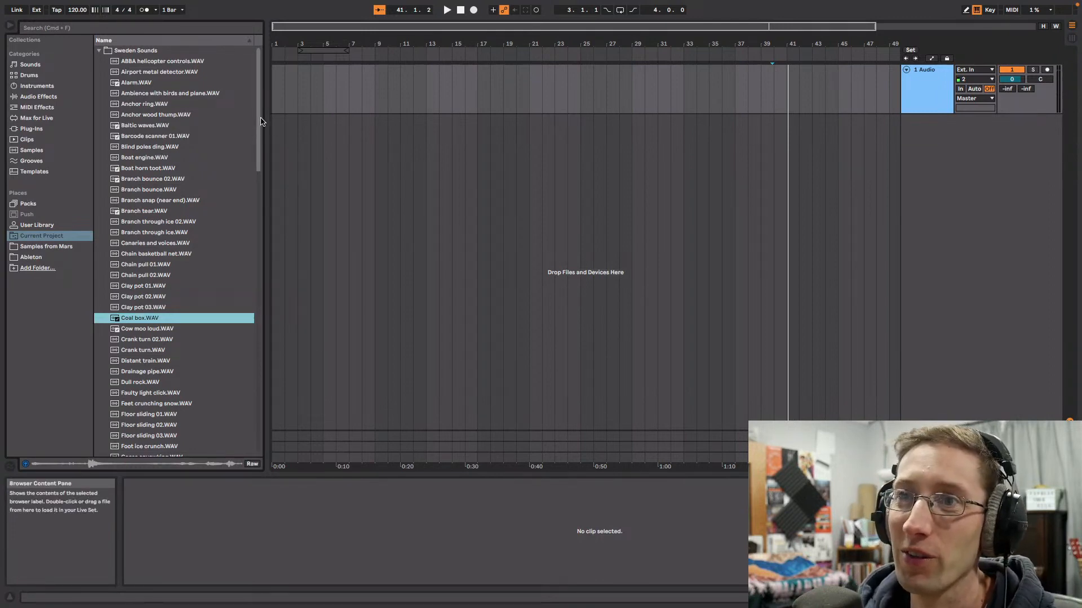
mouse_move(259, 123)
mouse_down()
mouse_move(258, 177)
mouse_move(258, 106)
mouse_move(254, 403)
mouse_move(257, 107)
mouse_up()
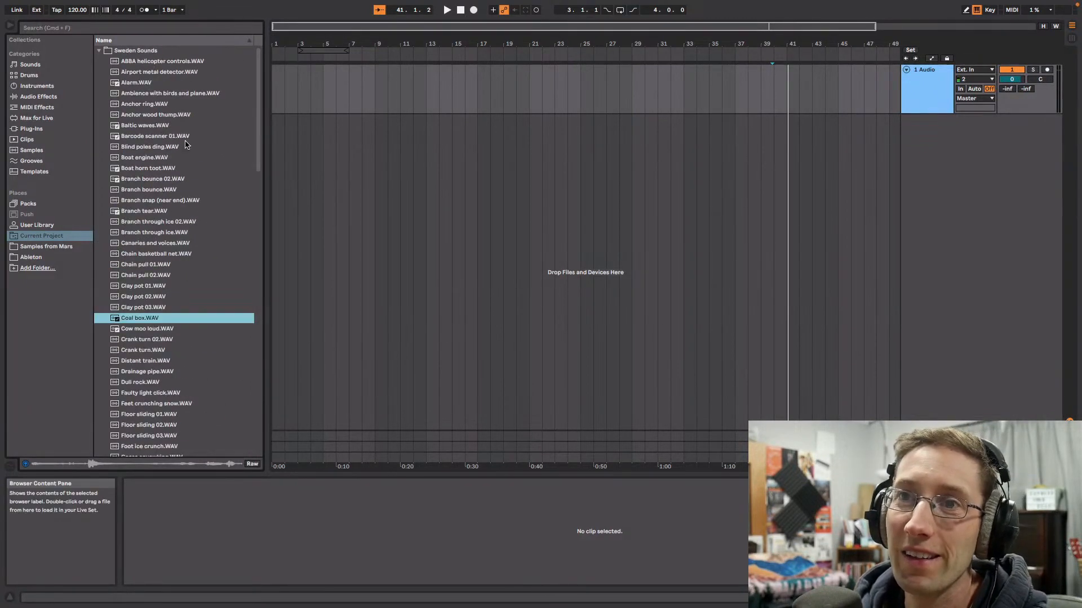
drag(259, 108, 265, 394)
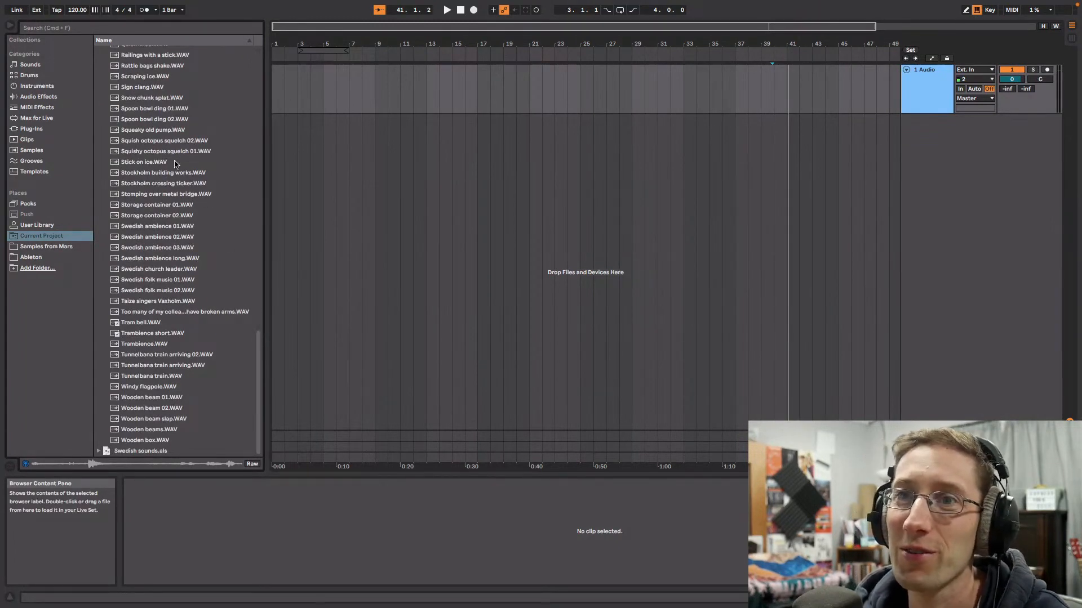
drag(256, 368, 249, 65)
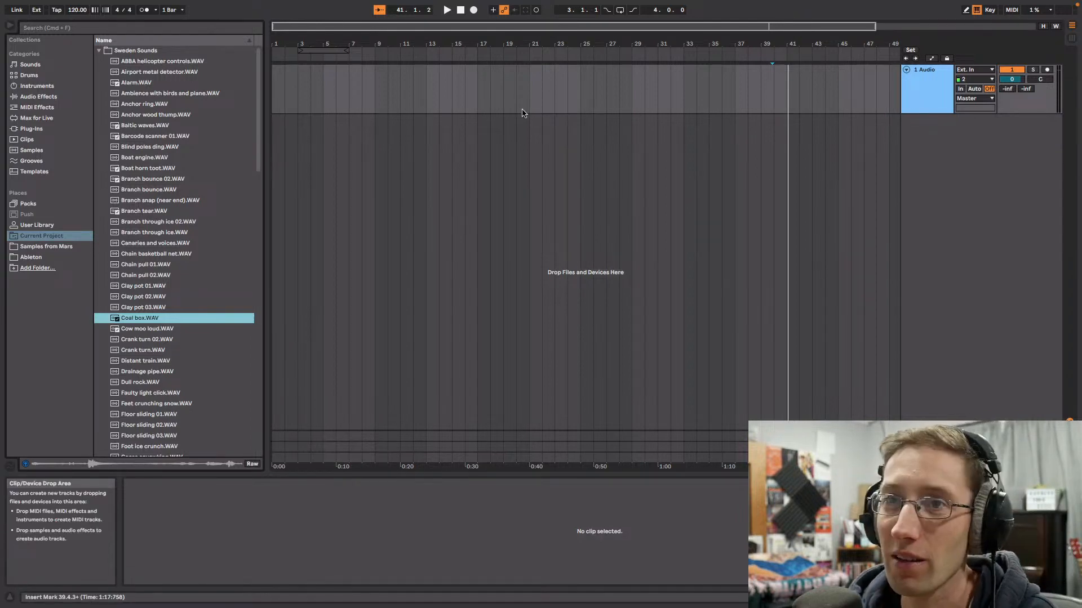
scroll(248, 171, down, 15)
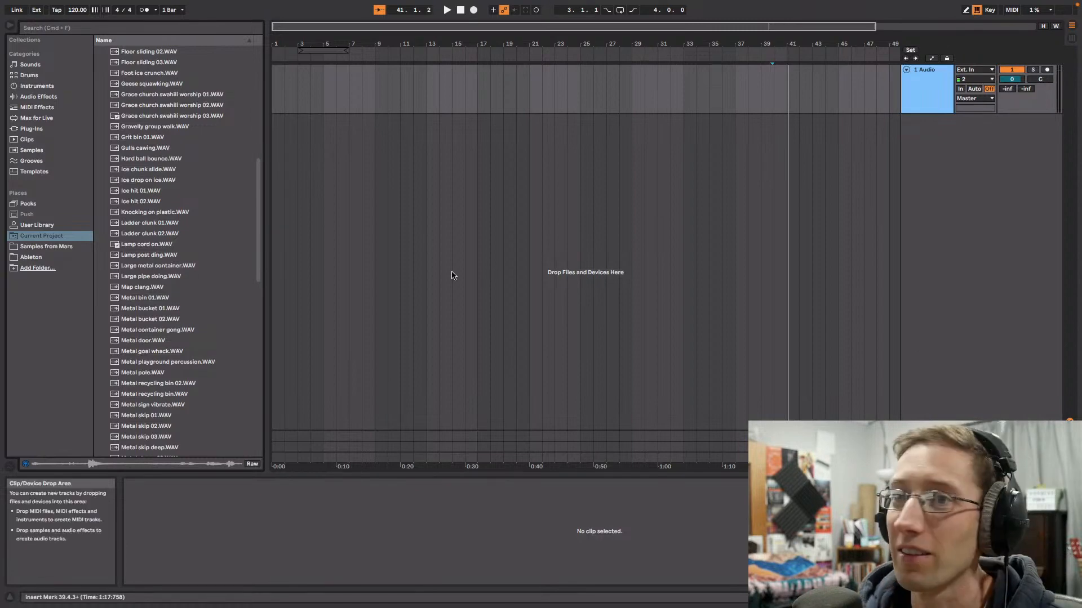
scroll(224, 141, up, 10)
Step: Insert a MIDI track below the audio track and load an empty Drum Rack onto it
right_click(987, 147)
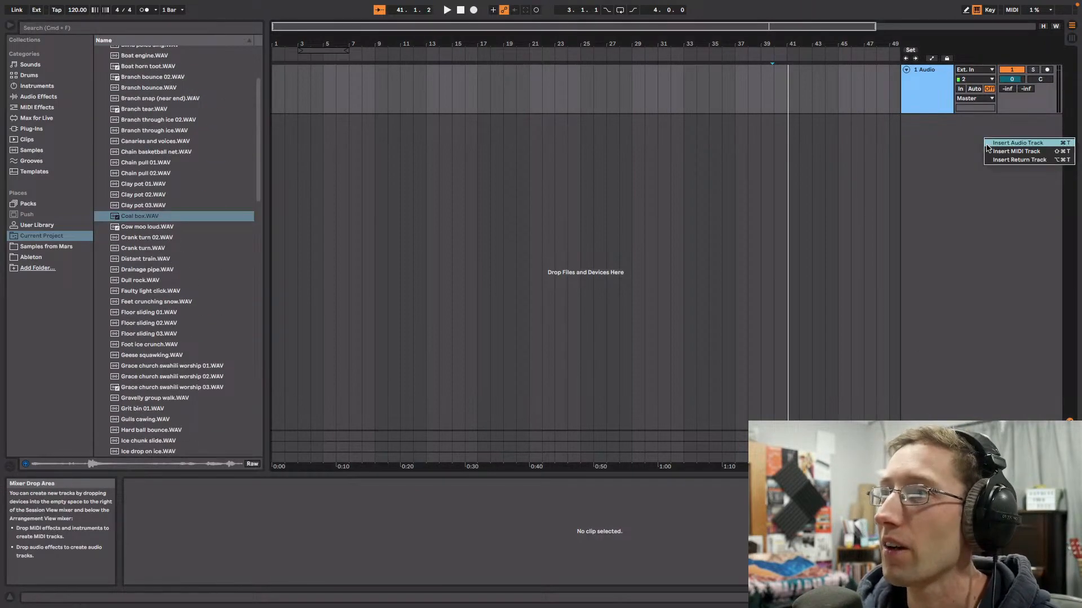
key(Escape)
right_click(934, 138)
click(944, 148)
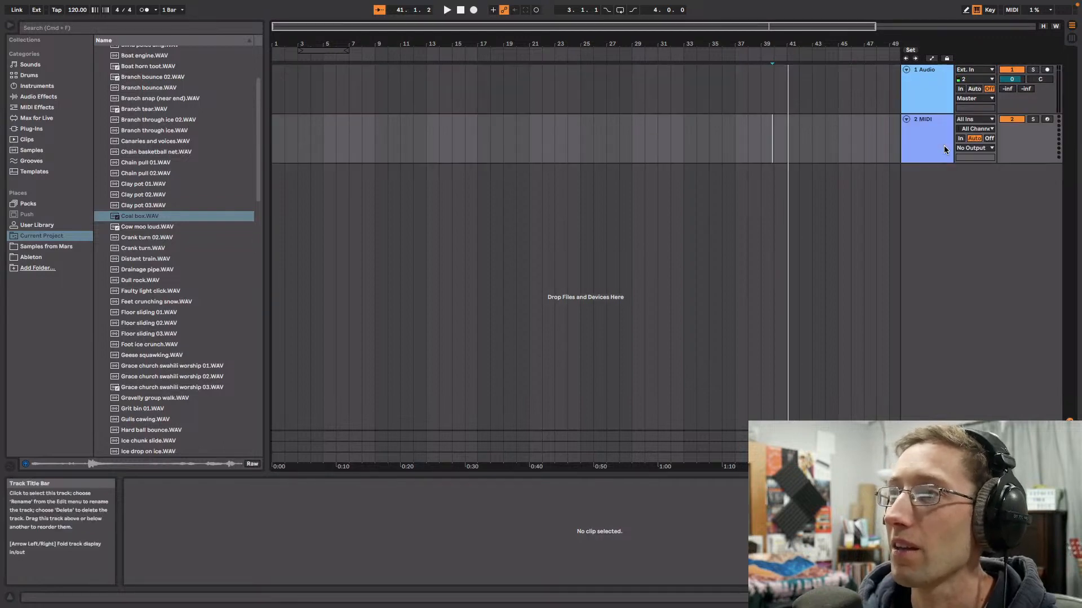
click(29, 75)
drag(131, 62, 926, 141)
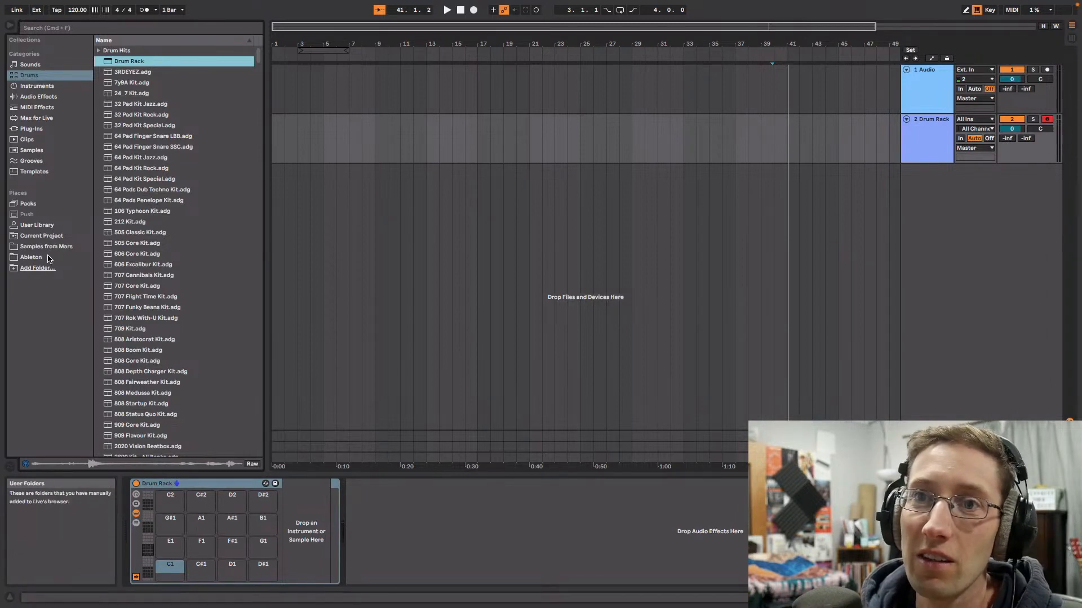
Step: Load Branch snap (near end).WAV from the current project onto pad C1 and move its start to the first loud transient
click(42, 236)
scroll(205, 116, up, 5)
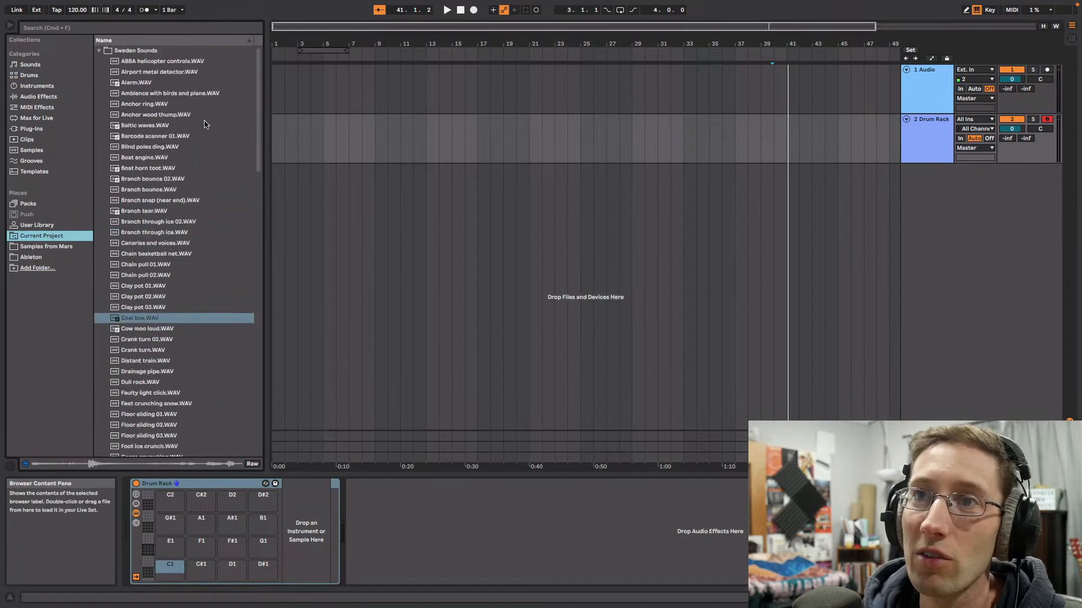
drag(256, 109, 259, 124)
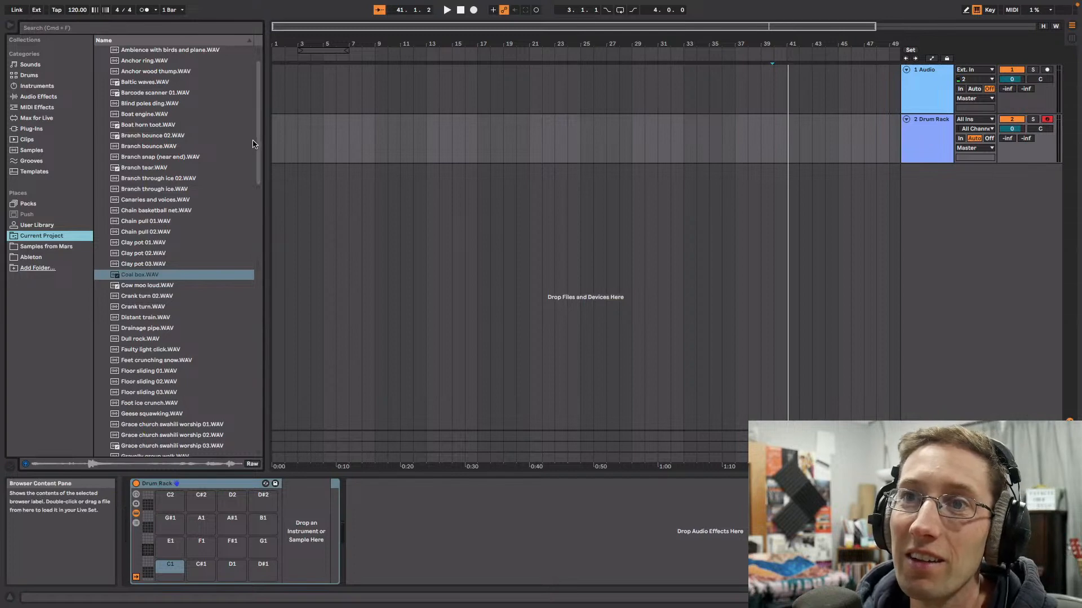
mouse_move(158, 159)
mouse_down()
mouse_move(175, 572)
mouse_move(165, 572)
mouse_up()
mouse_move(314, 497)
mouse_down()
mouse_move(488, 498)
mouse_move(467, 498)
mouse_up()
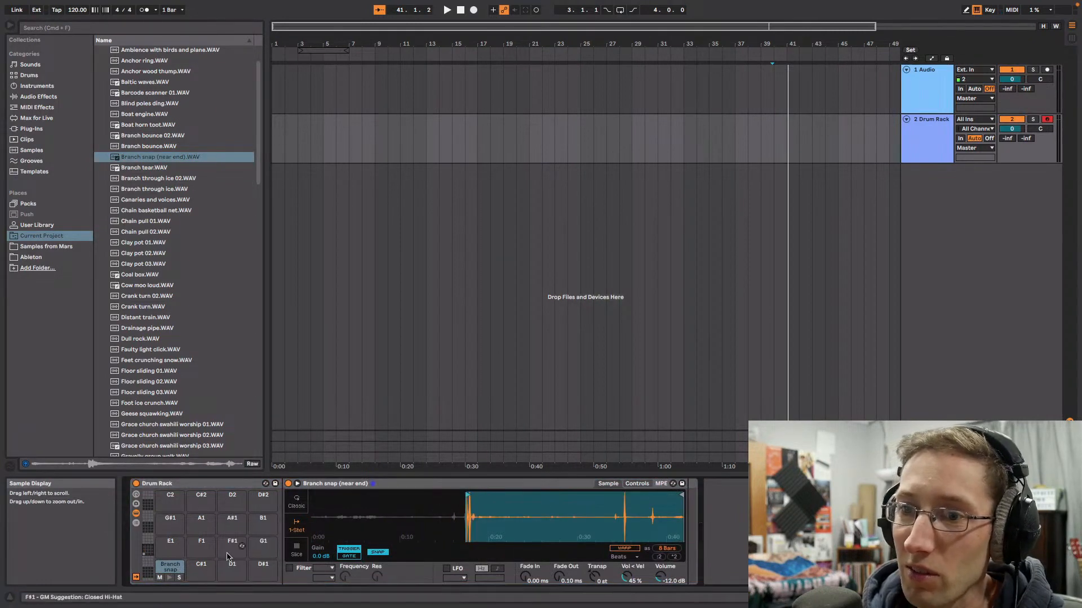
Step: Audition the branch snap pad and shorten its sample region to the single peak following the double peak
click(170, 578)
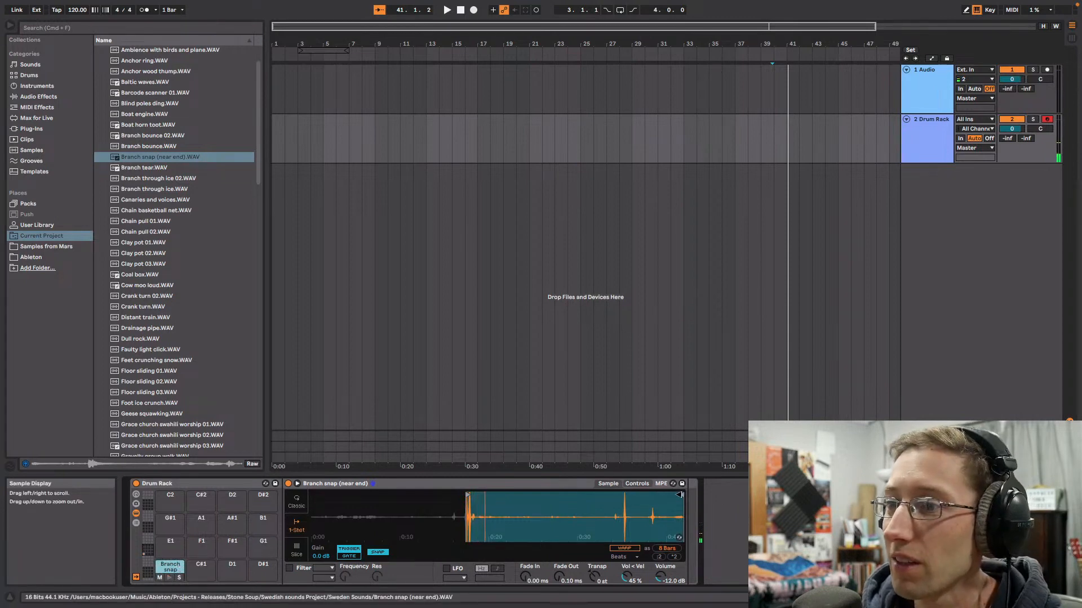
mouse_move(680, 495)
mouse_down()
mouse_move(468, 494)
mouse_move(498, 494)
mouse_move(471, 527)
mouse_up()
drag(413, 494, 461, 495)
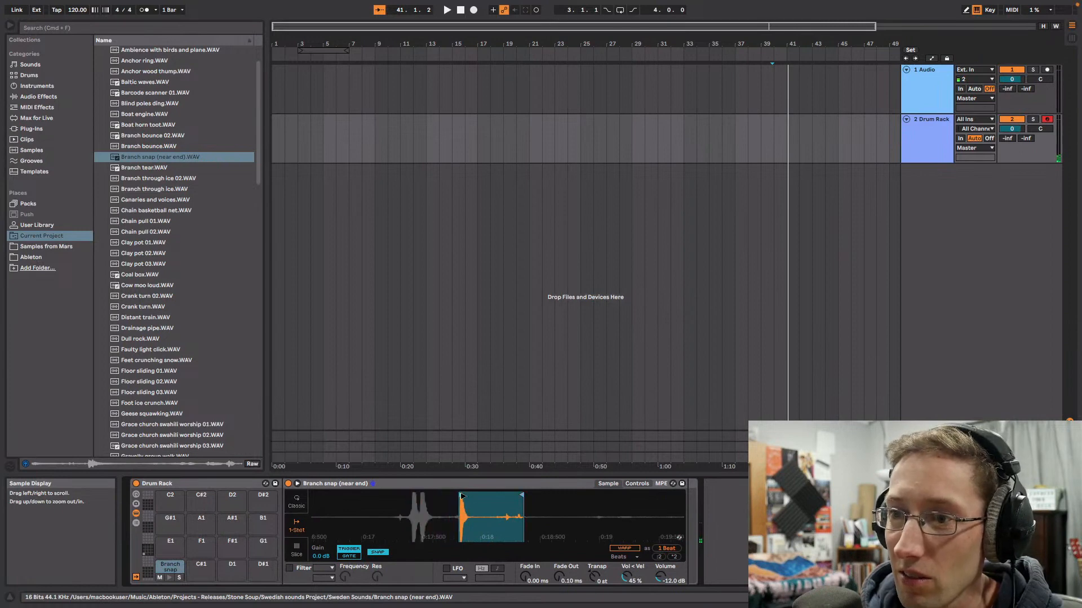
click(170, 578)
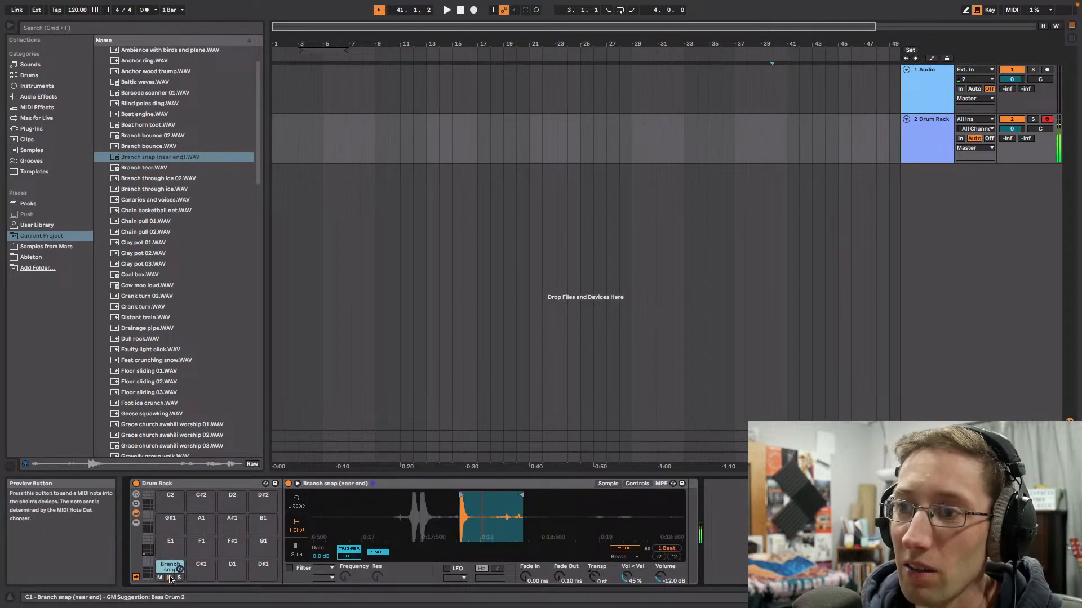
Step: Retrim the branch snap sample tightly around its double peak, audition it, and set its volume to -15.4 dB
drag(463, 493, 410, 496)
click(169, 578)
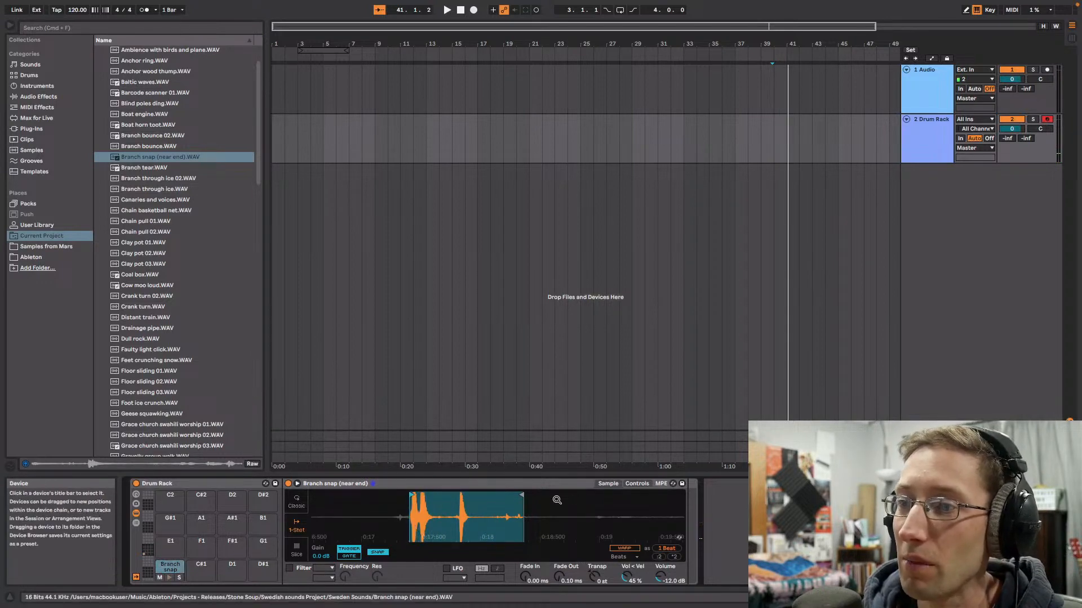
drag(522, 494, 438, 496)
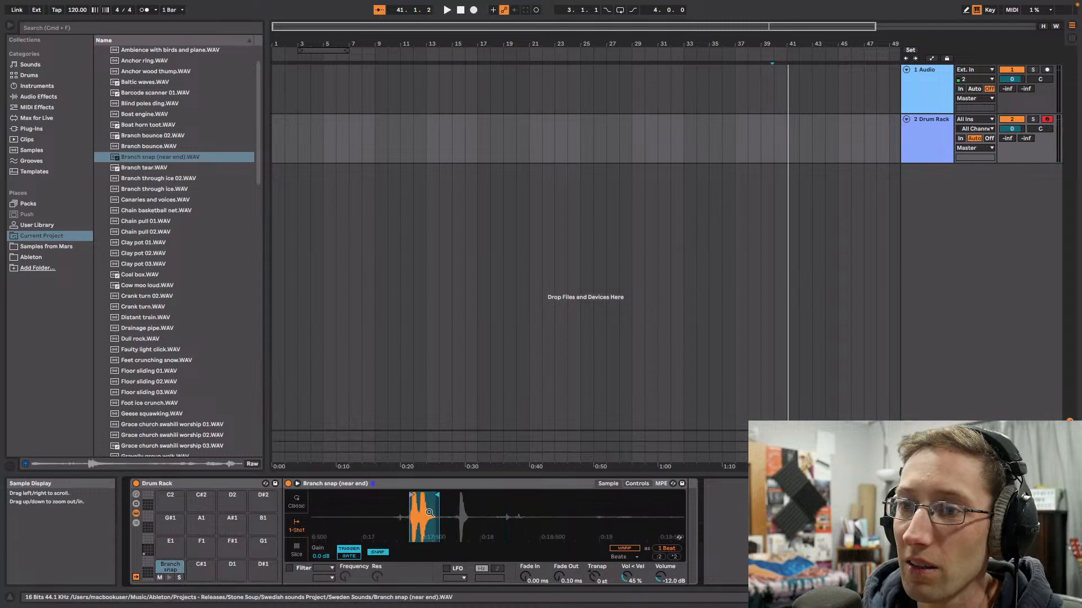
click(170, 578)
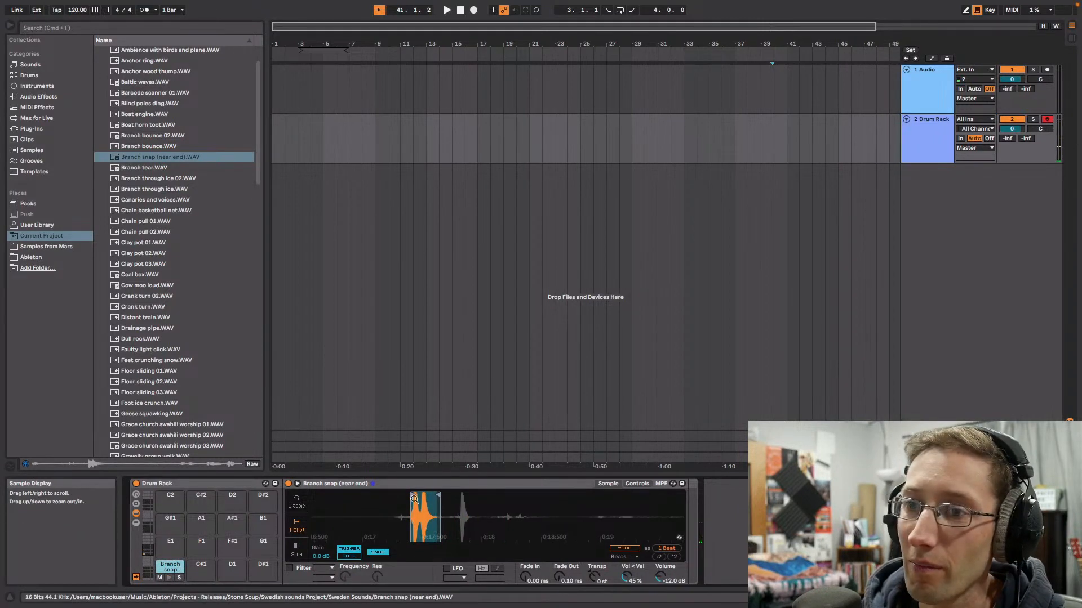
drag(414, 498, 418, 497)
click(171, 579)
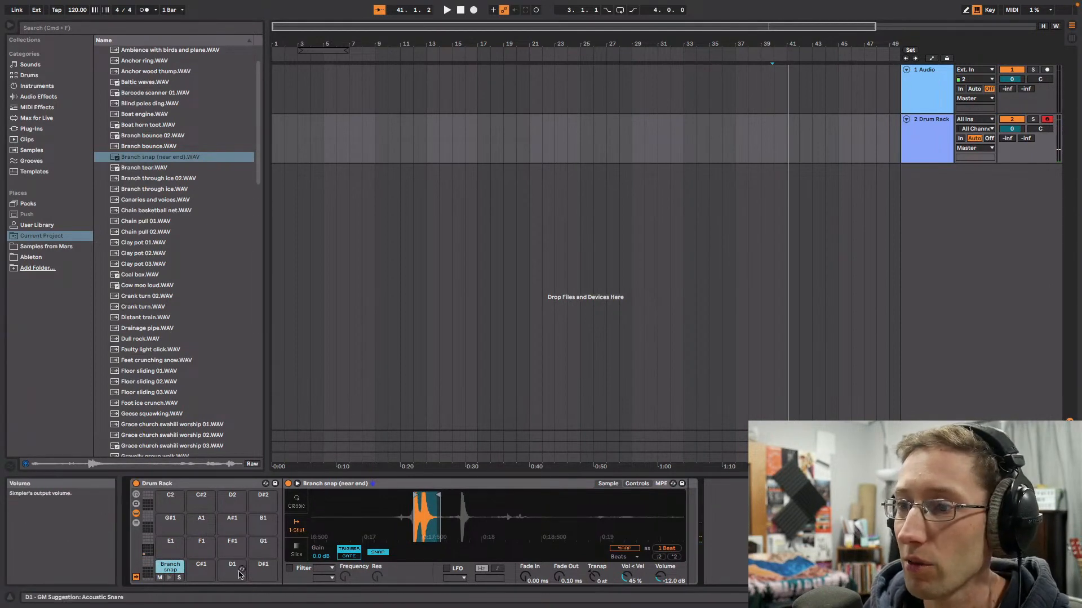
click(169, 578)
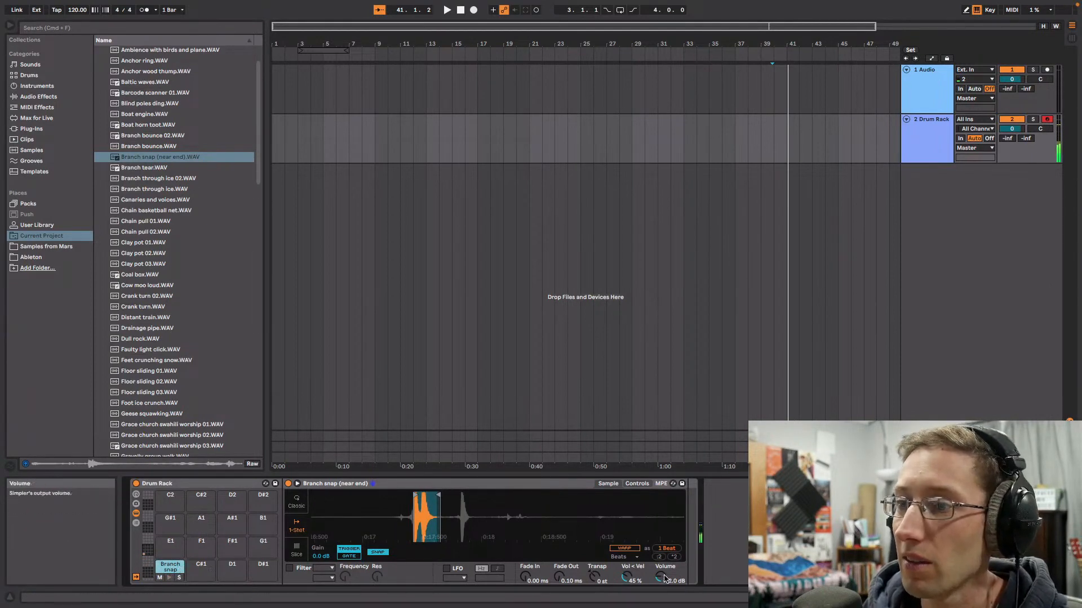
drag(664, 579, 664, 588)
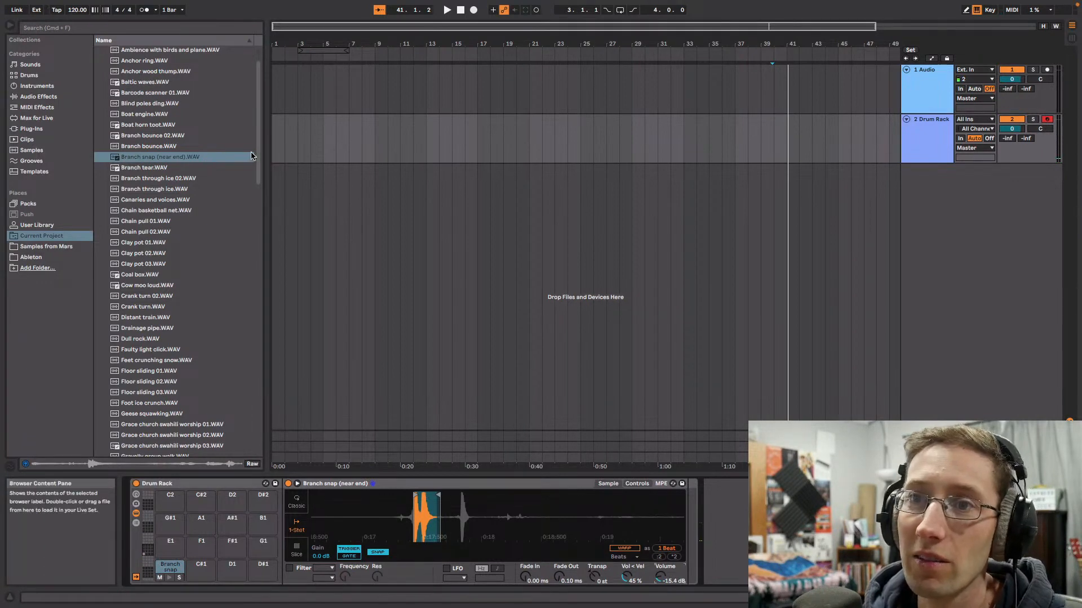
Step: Load Clay pot 02.WAV onto pad C#1, trim it to the single hit just after 0:04, and audition it
click(157, 254)
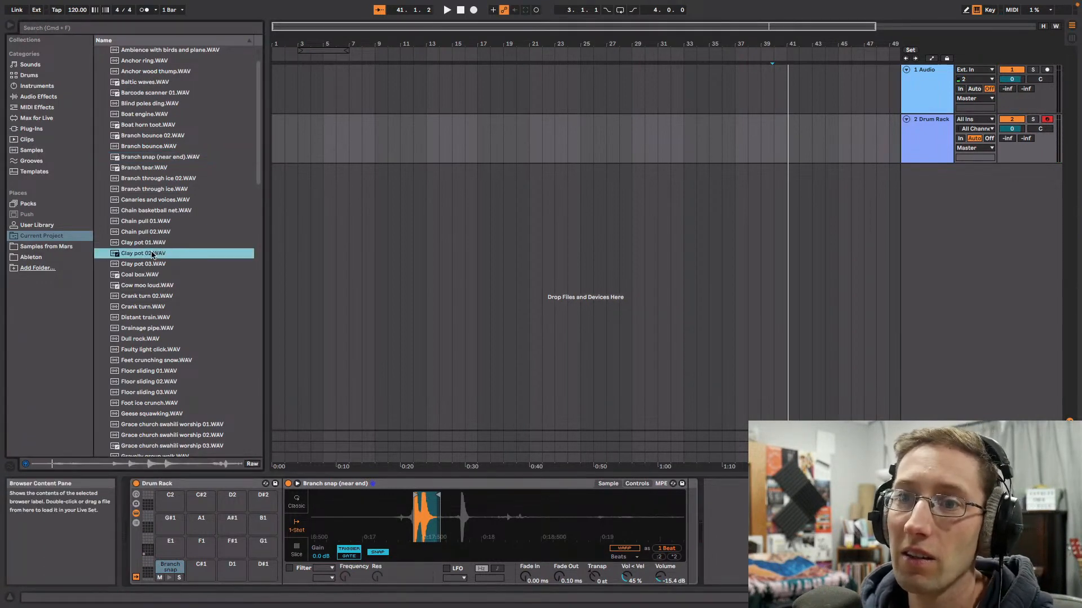
drag(151, 255, 202, 567)
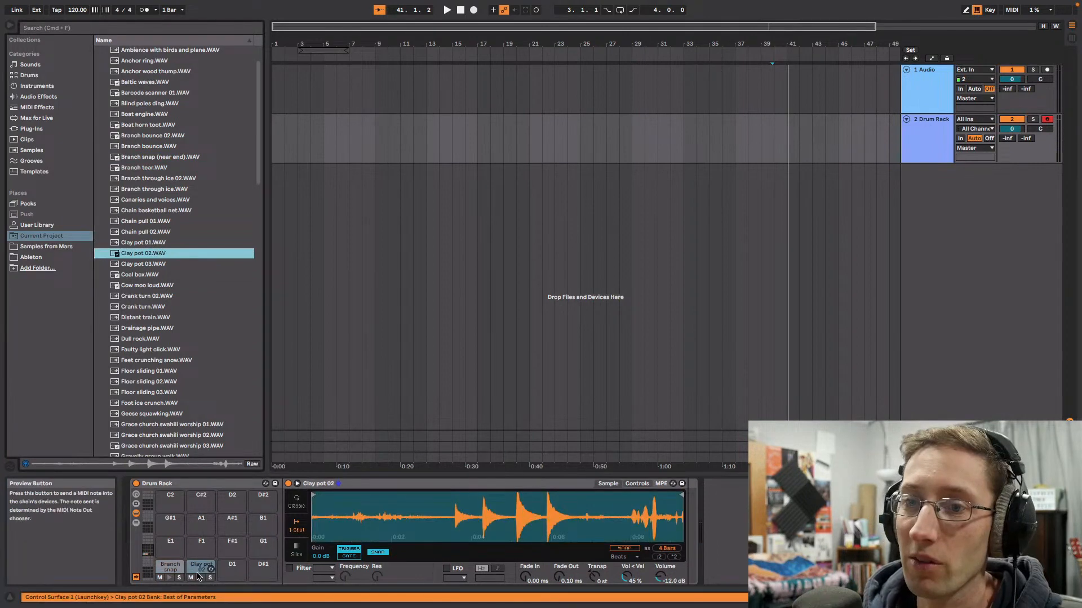
drag(314, 496, 455, 495)
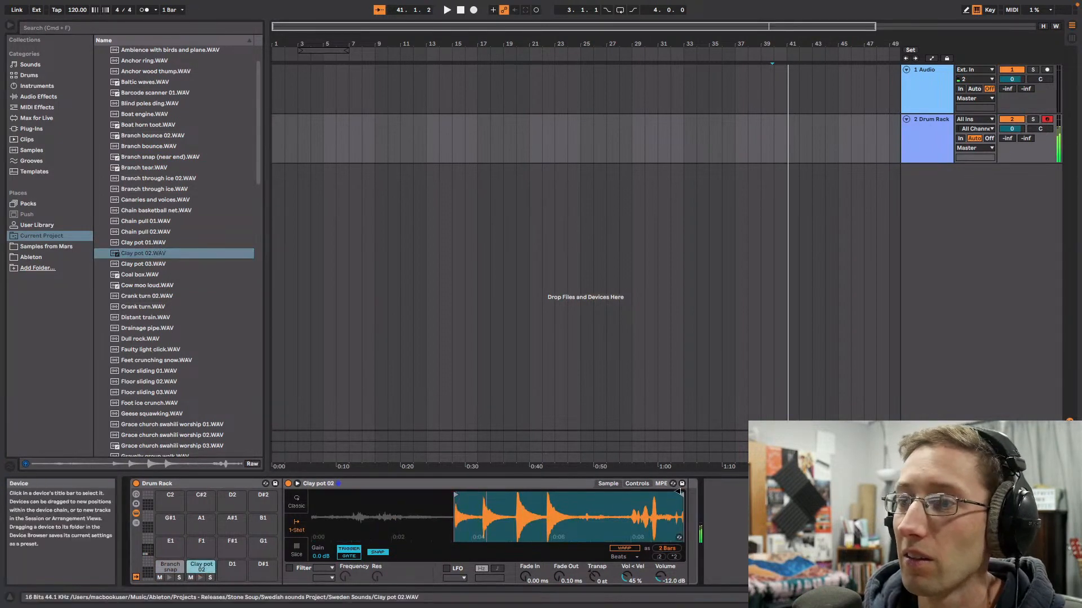
drag(682, 495, 485, 495)
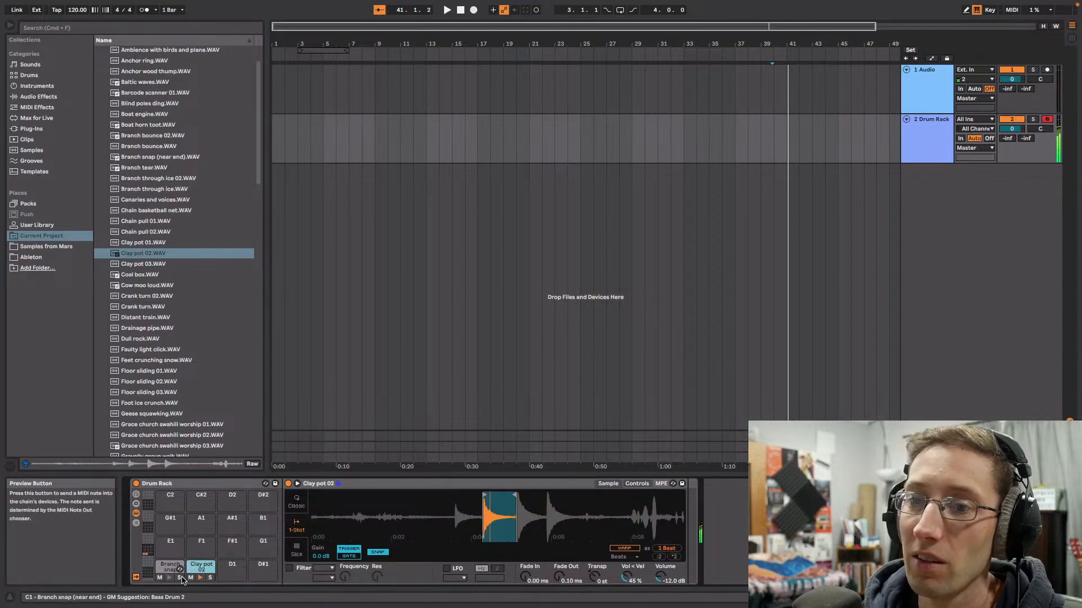
click(201, 578)
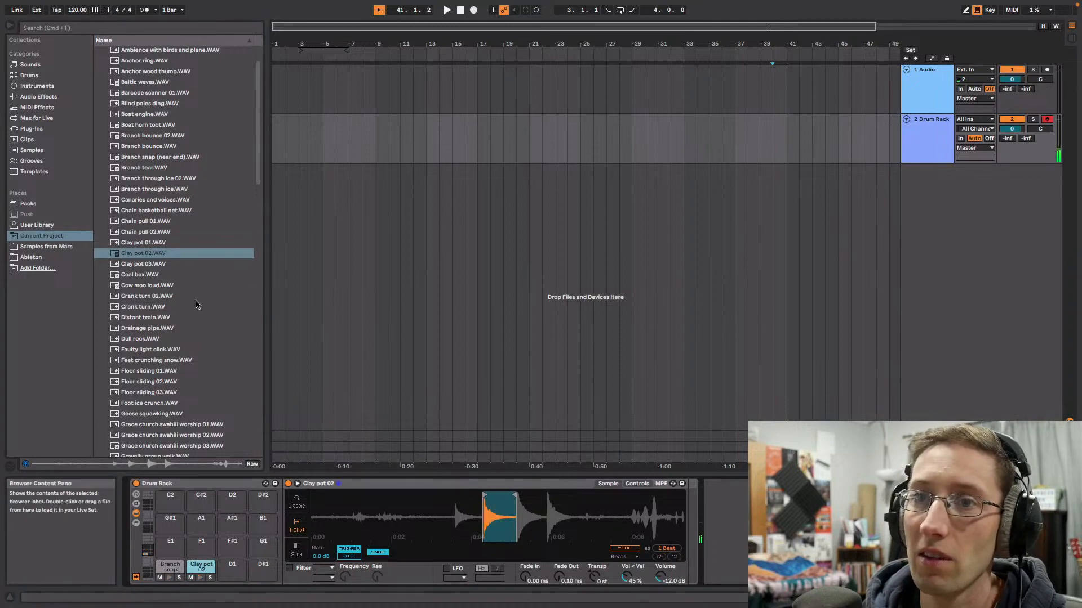
Step: Preview Dull rock.WAV, and load Feet crunching snow.WAV onto pad D1
scroll(193, 292, down, 2)
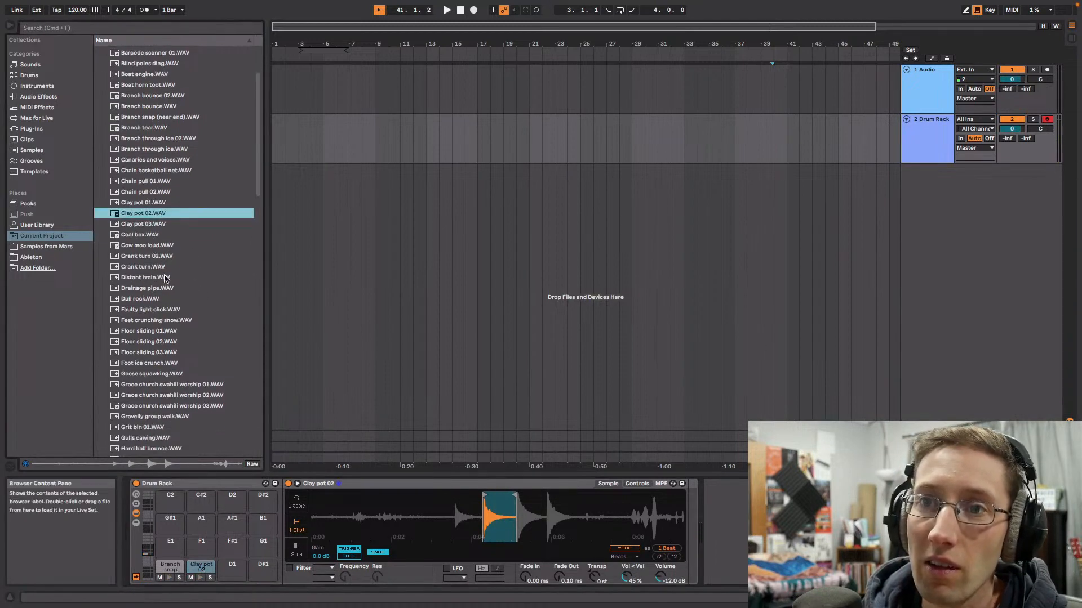
scroll(182, 308, down, 2)
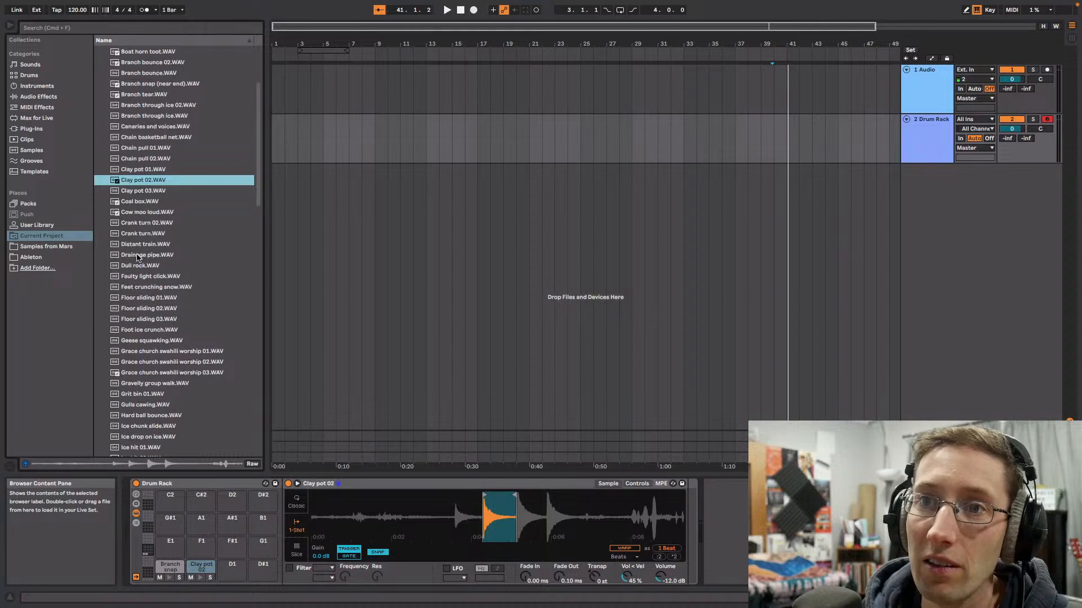
click(136, 265)
scroll(186, 289, down, 1)
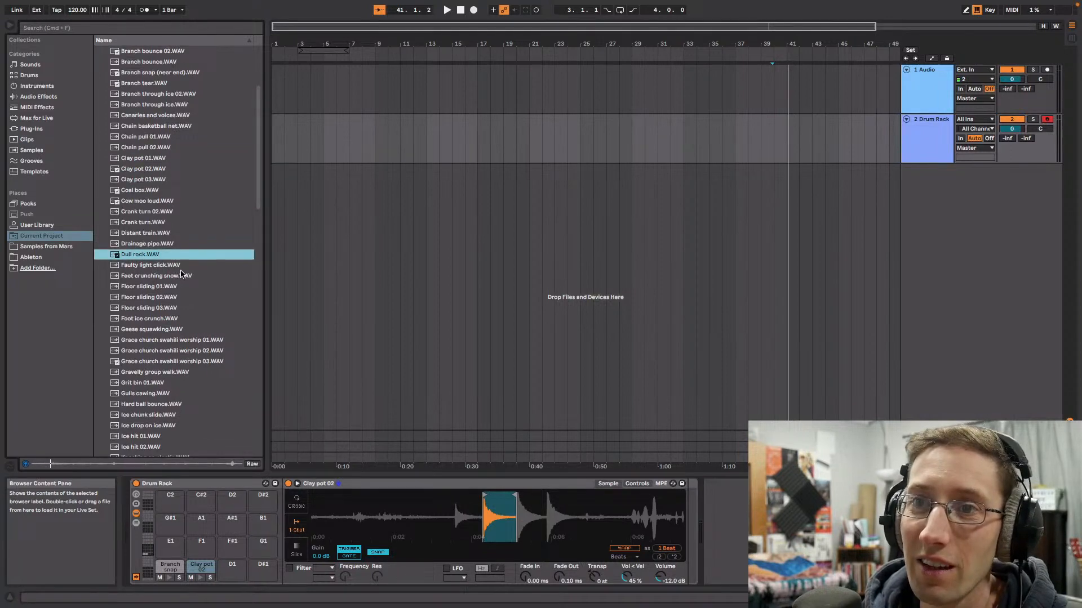
drag(180, 275, 232, 567)
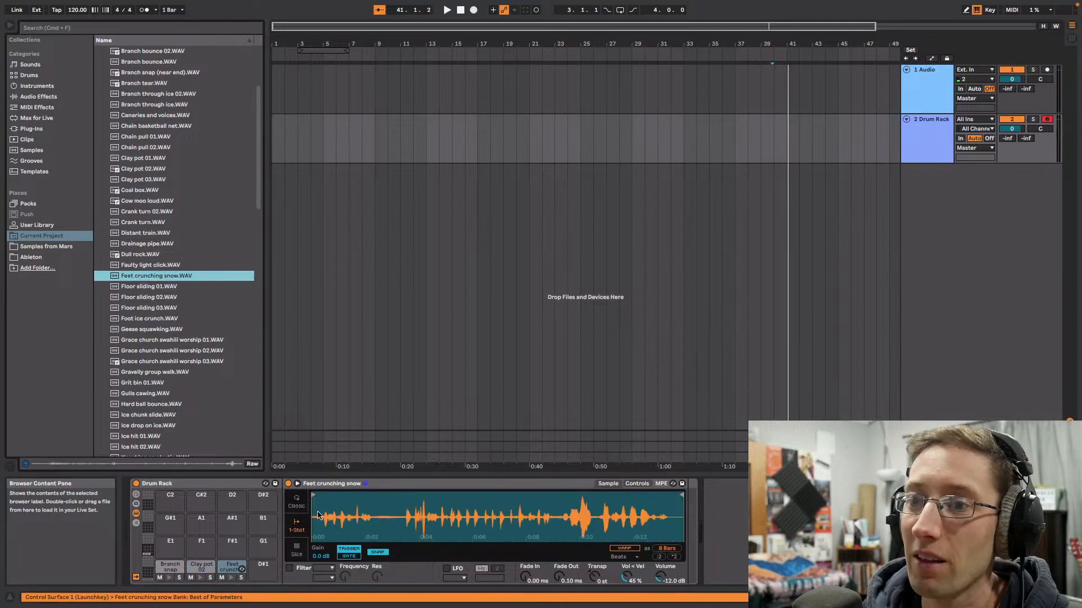
Step: Audition the snow crunch pad and trim its sample to a single footstep at about 0:06
click(314, 490)
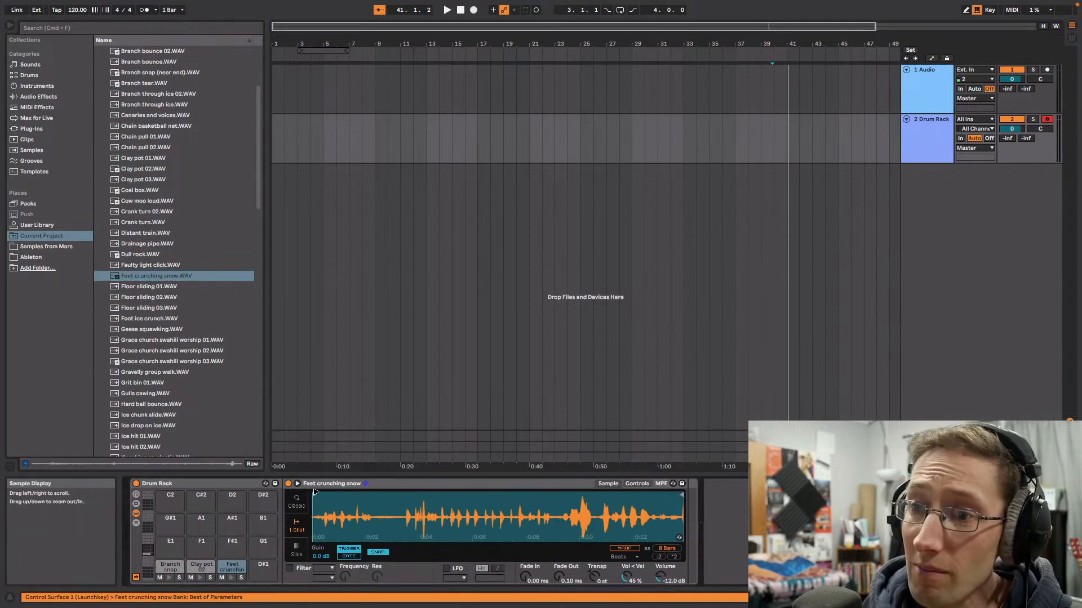
drag(313, 490, 457, 493)
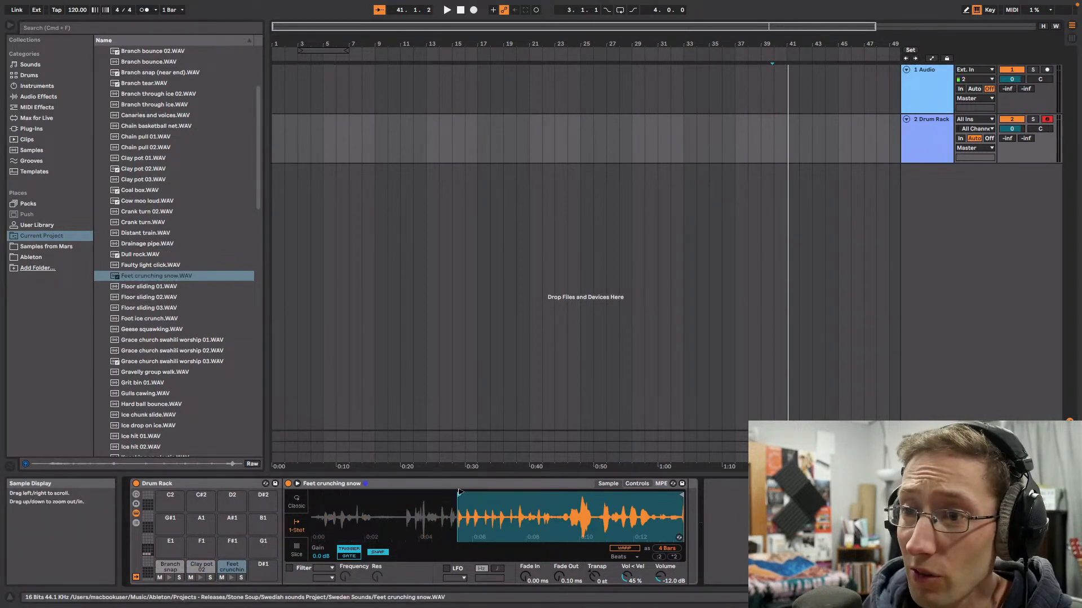
click(232, 573)
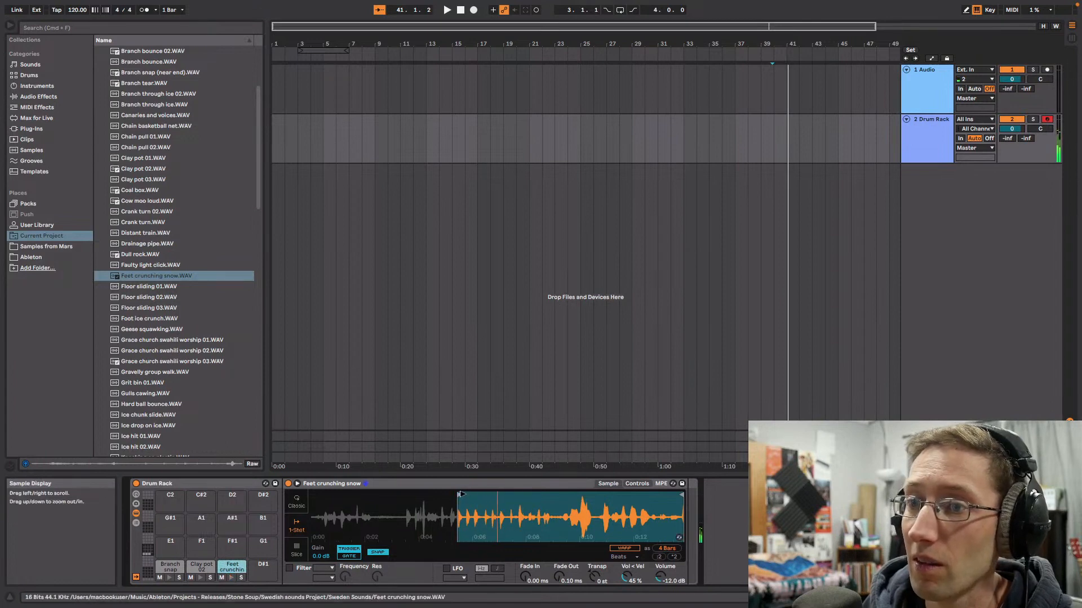
drag(460, 494, 474, 494)
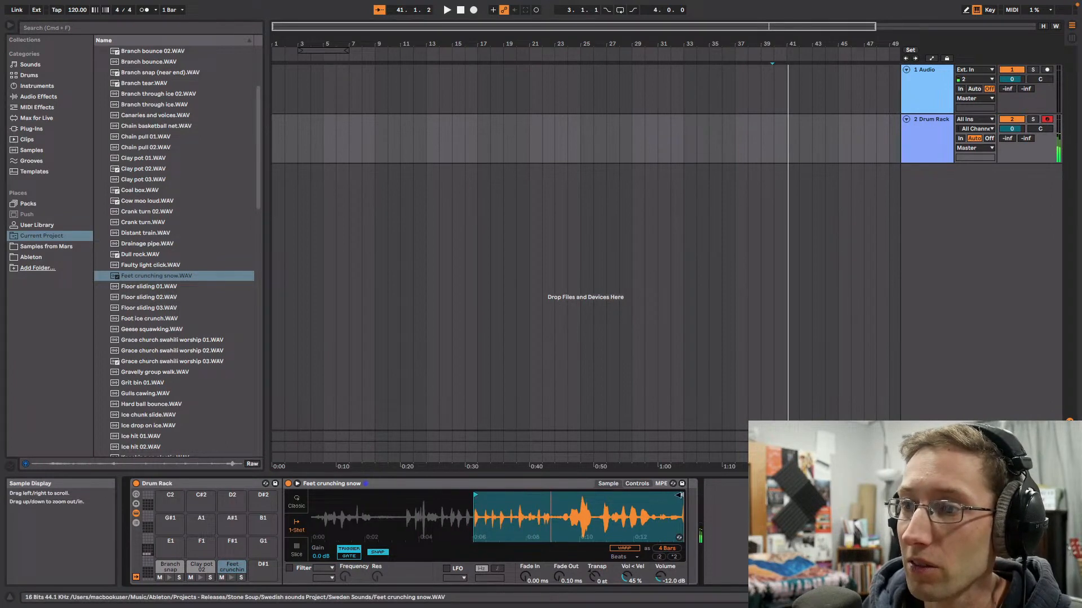
drag(678, 495, 482, 495)
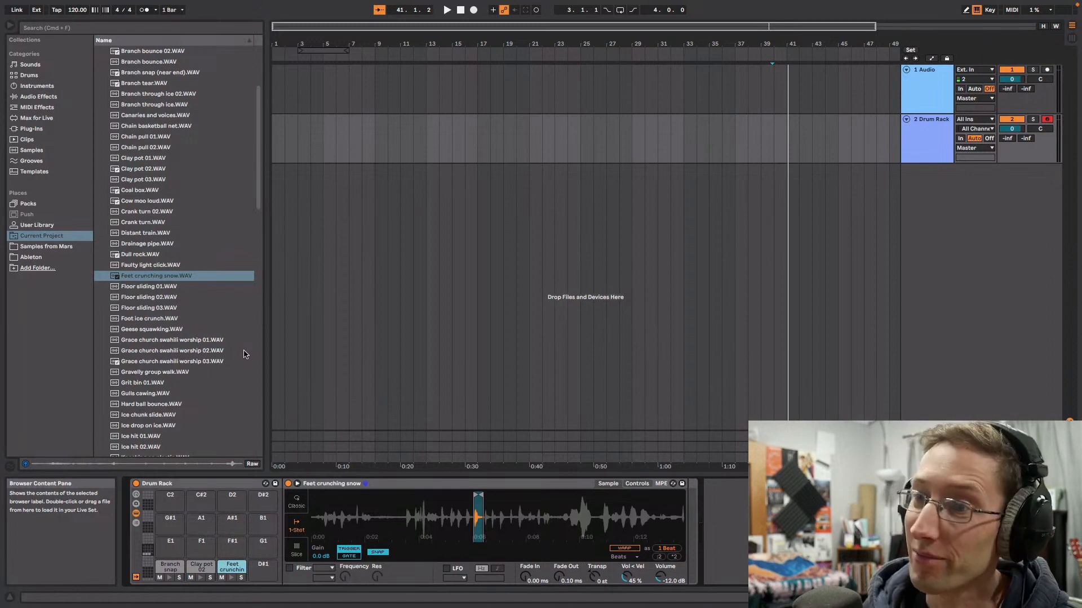
Step: Audition the snow crunch pad repeatedly and set its sample volume to -8.57 dB
click(231, 581)
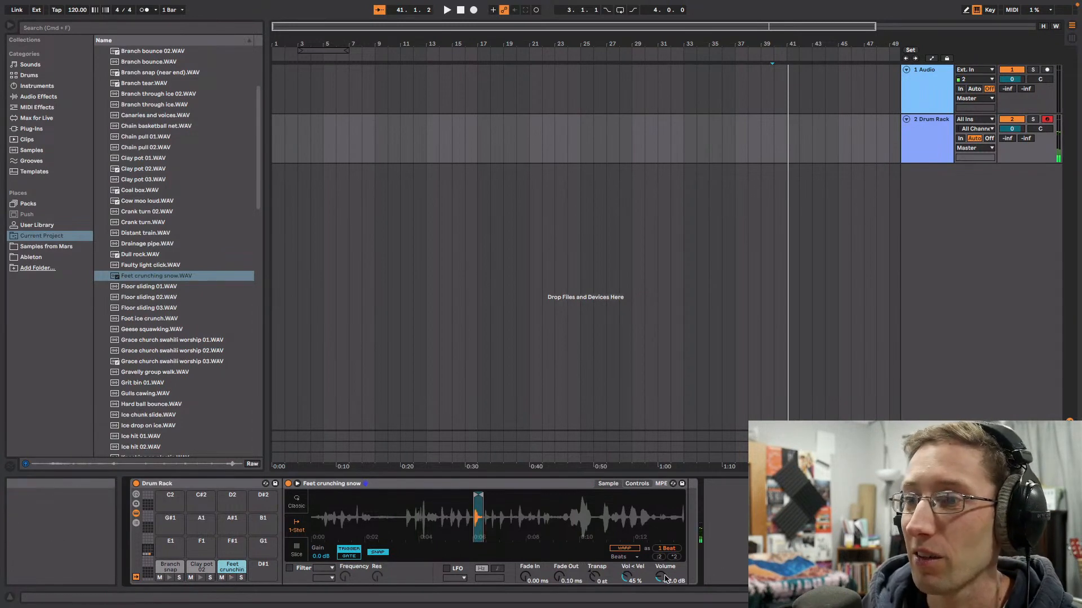
click(231, 580)
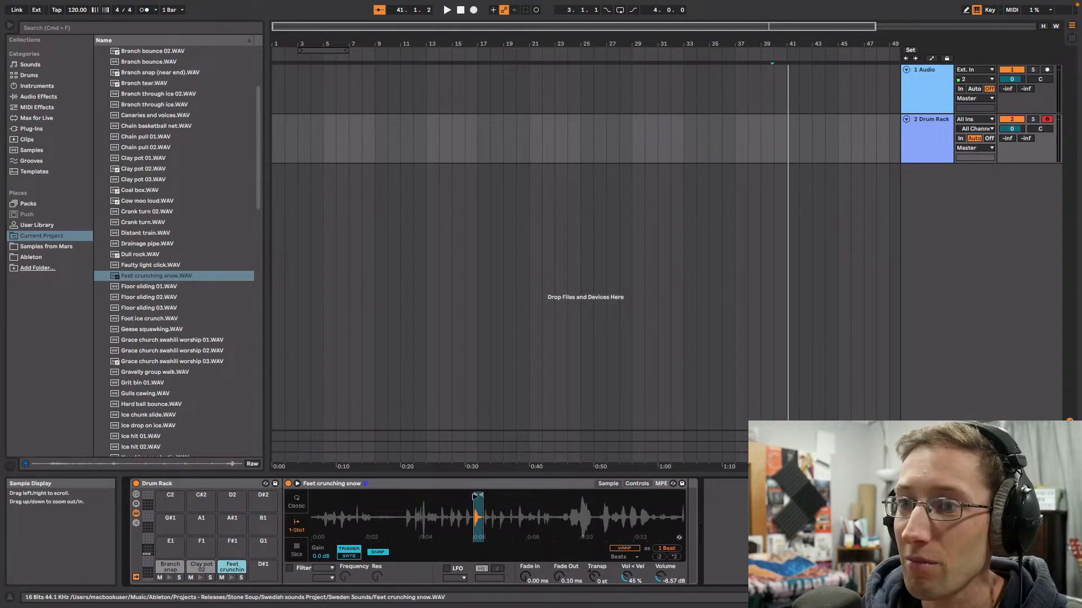
click(230, 578)
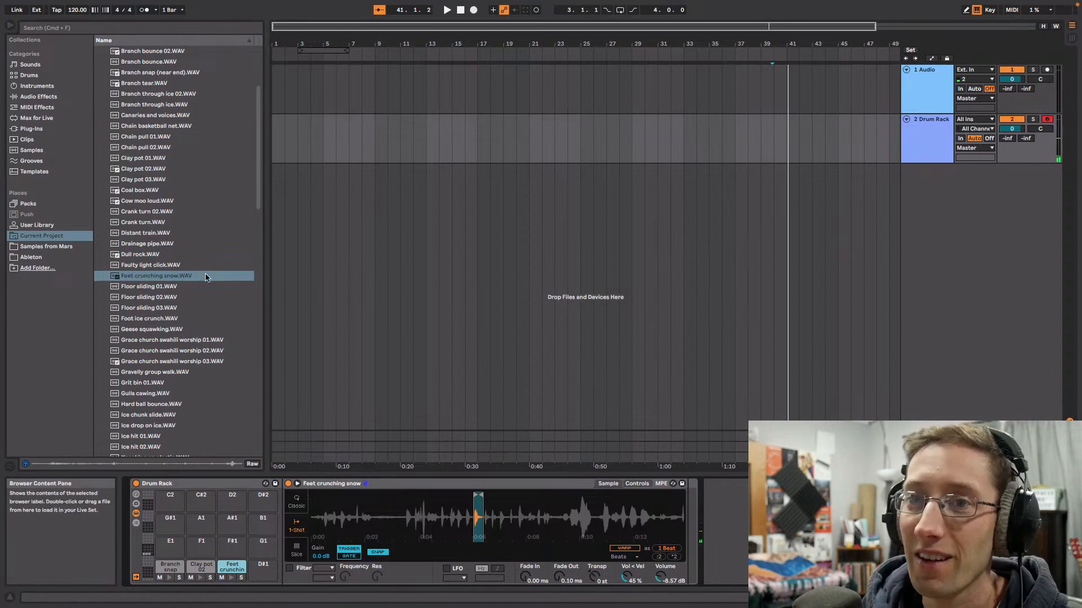
Step: Load Grit bin 01.WAV onto pad D#1, roughly trim away its opening and second half, and audition it
scroll(206, 275, down, 3)
click(209, 230)
scroll(207, 241, down, 3)
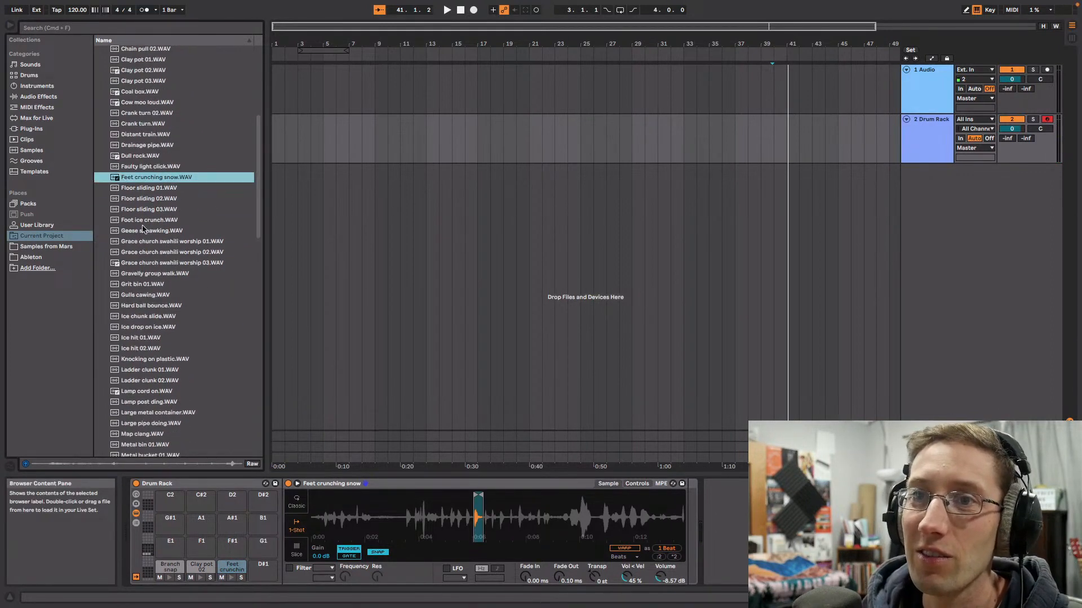
scroll(208, 288, down, 1)
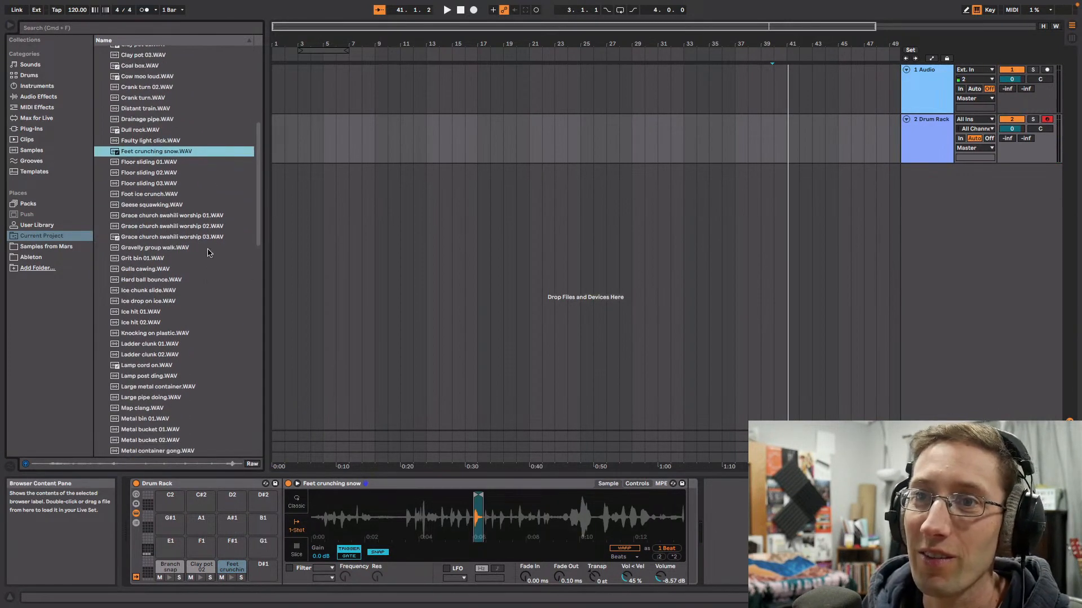
drag(141, 259, 263, 567)
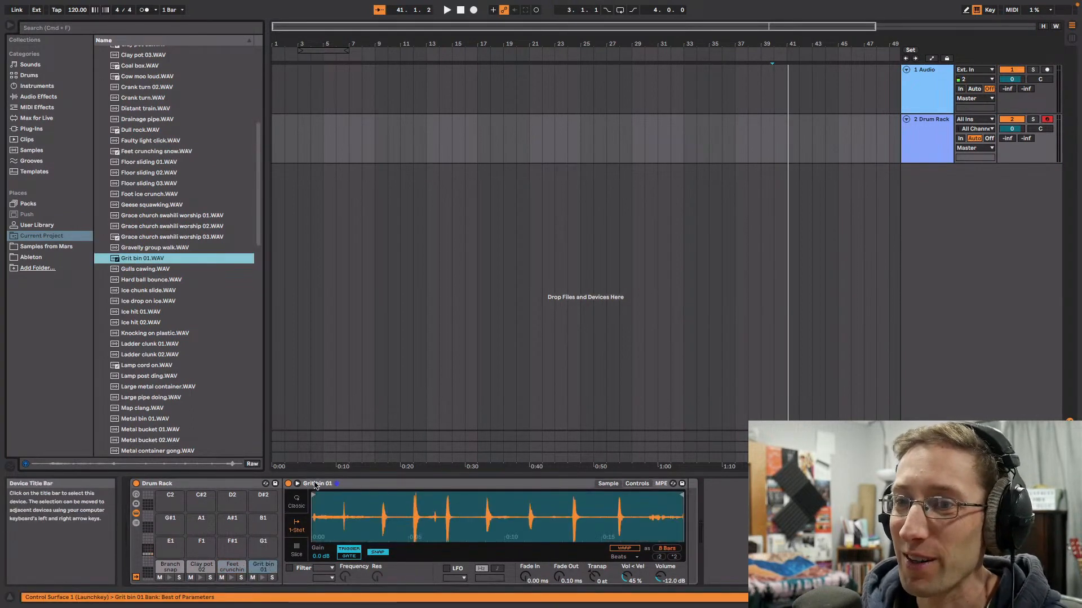
drag(314, 496, 385, 503)
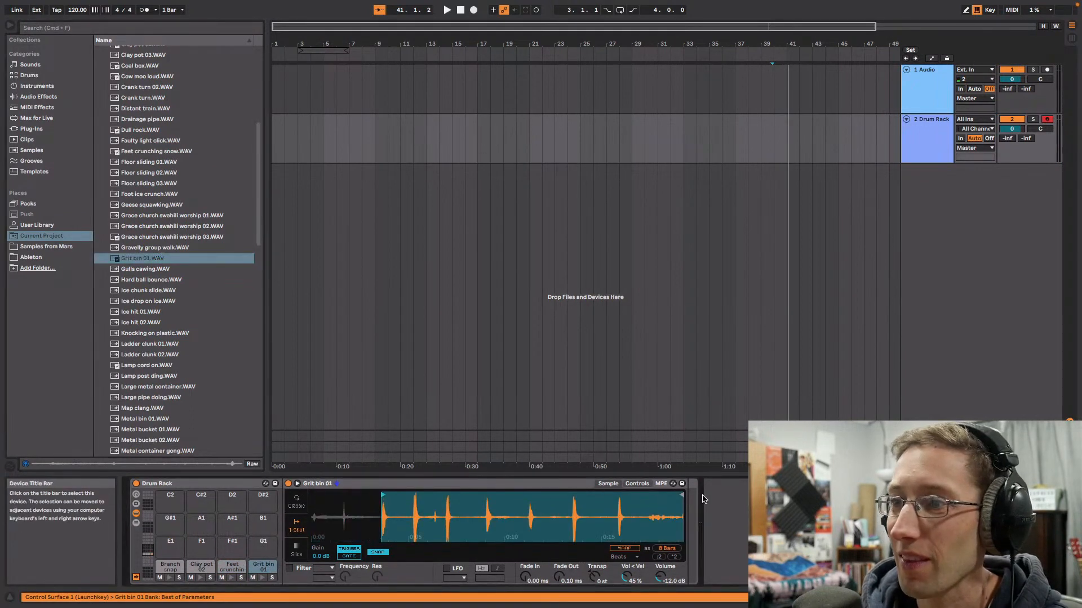
mouse_move(681, 497)
mouse_down()
mouse_move(392, 499)
mouse_move(480, 496)
mouse_up()
click(262, 572)
Step: Retrim the grit bin sample to the single hit just before 0:10 and audition it
drag(388, 494, 446, 493)
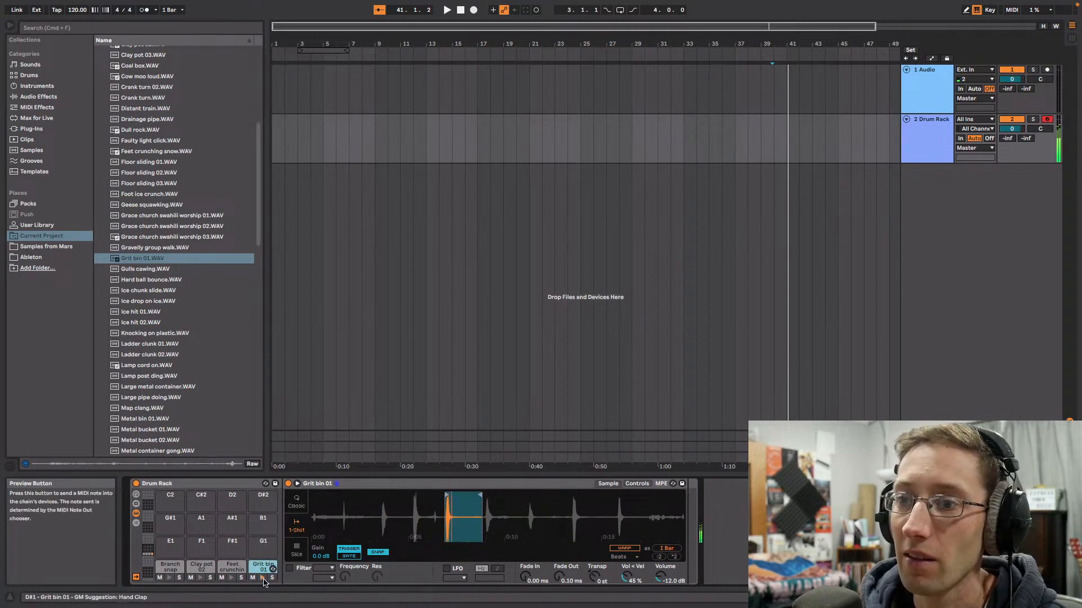
drag(480, 495, 520, 495)
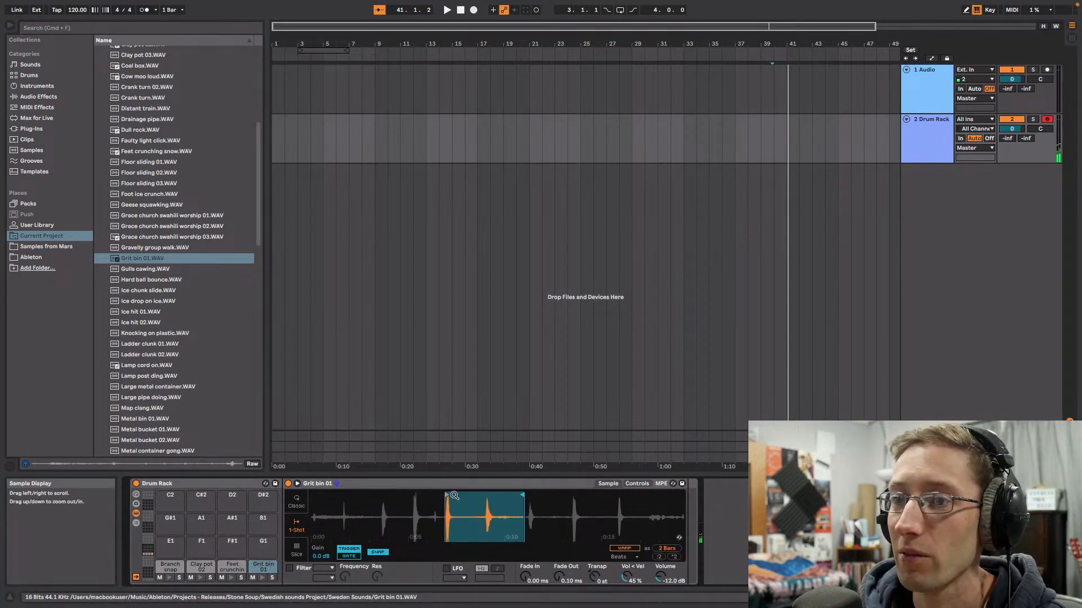
drag(454, 495, 482, 497)
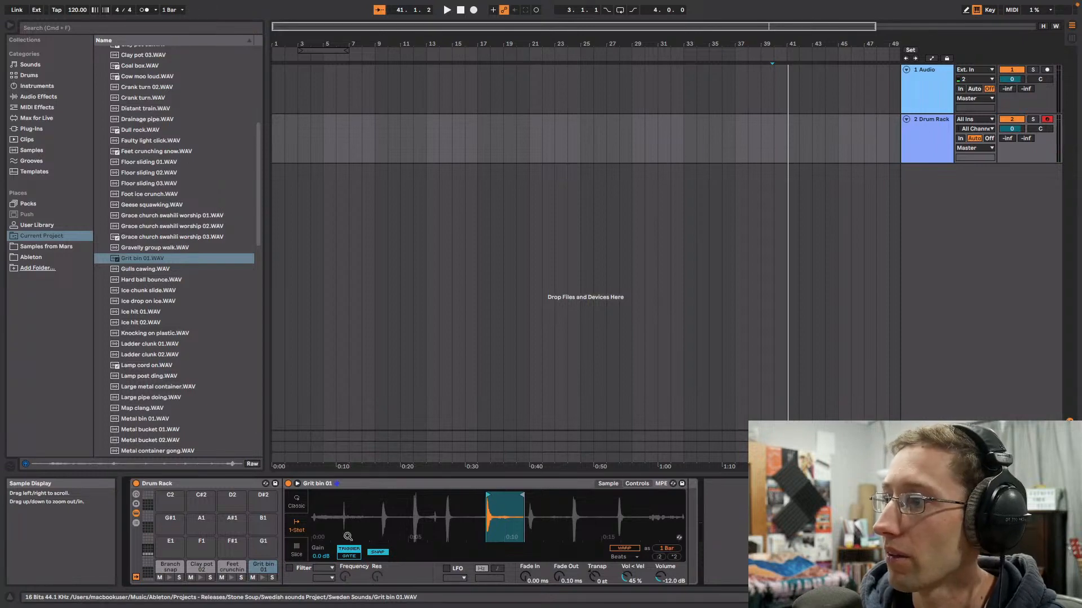
click(262, 579)
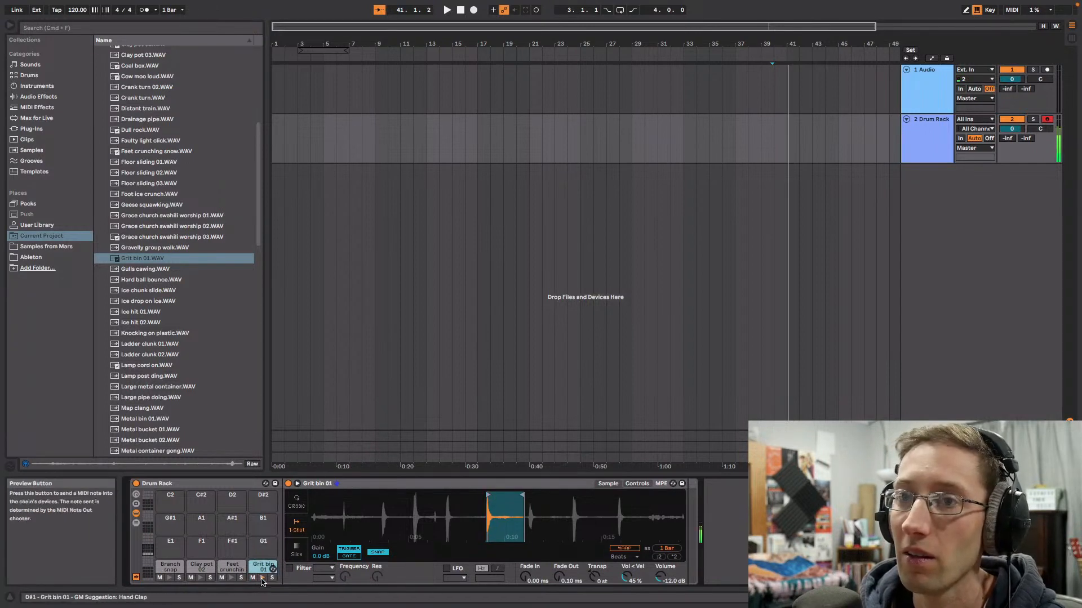
Step: Replace the grit bin on pad D#1 with Ice hit 02.WAV, start the sample at the hit near 0:04, and audition it
scroll(147, 280, down, 2)
click(147, 280)
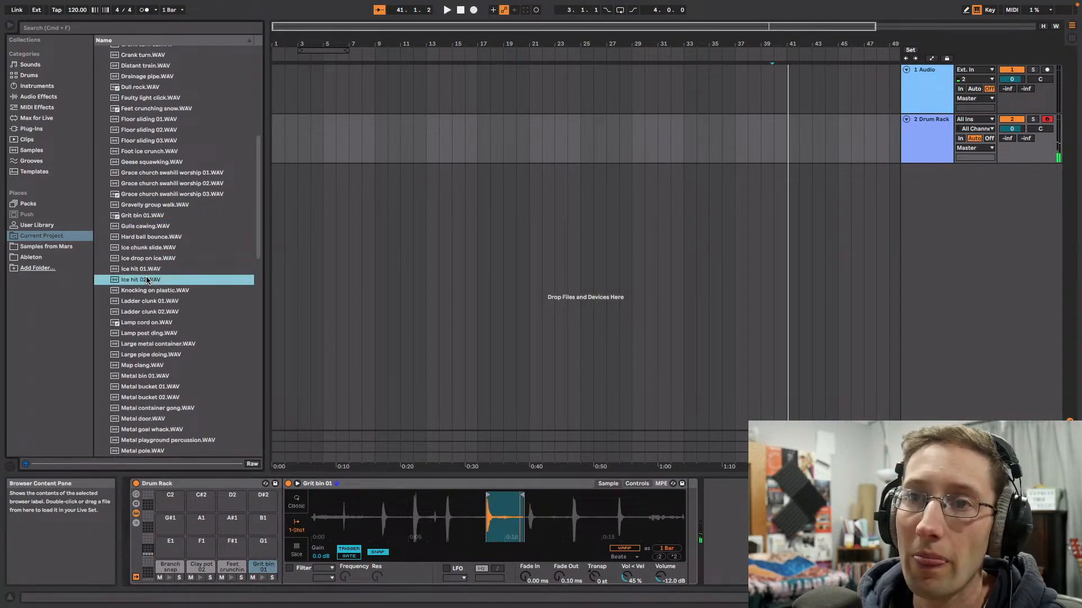
drag(151, 281, 263, 553)
mouse_move(318, 499)
mouse_down()
mouse_move(462, 501)
mouse_move(437, 503)
mouse_up()
click(263, 565)
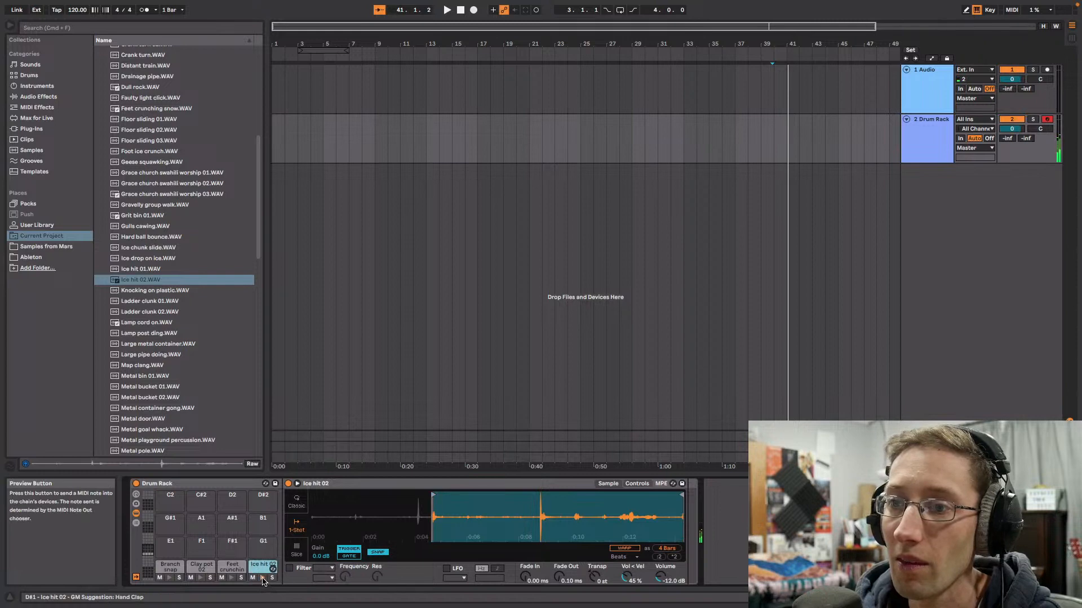
drag(435, 494, 420, 495)
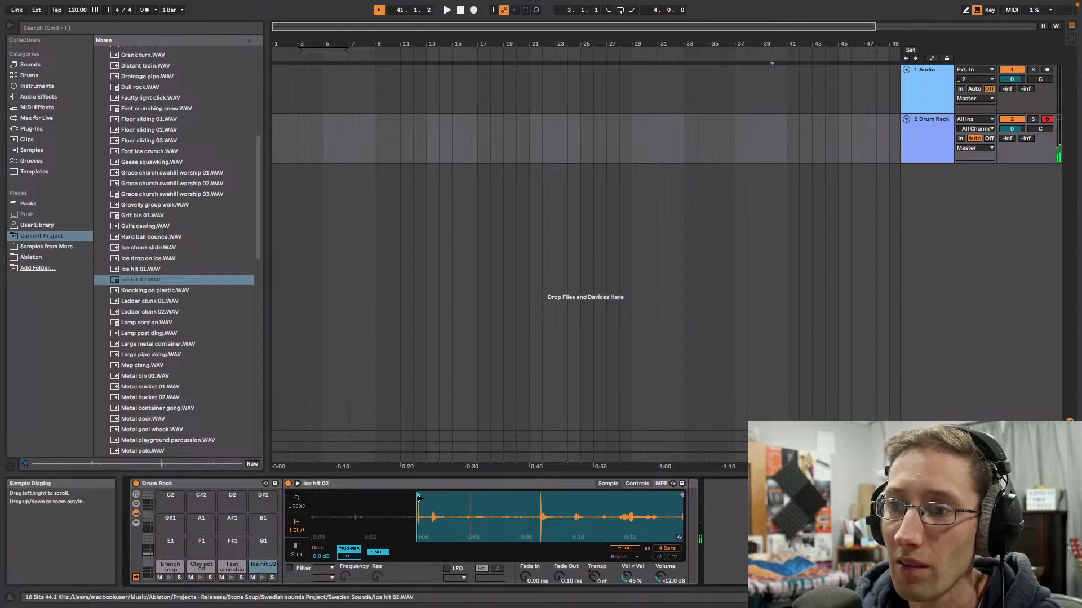
click(262, 578)
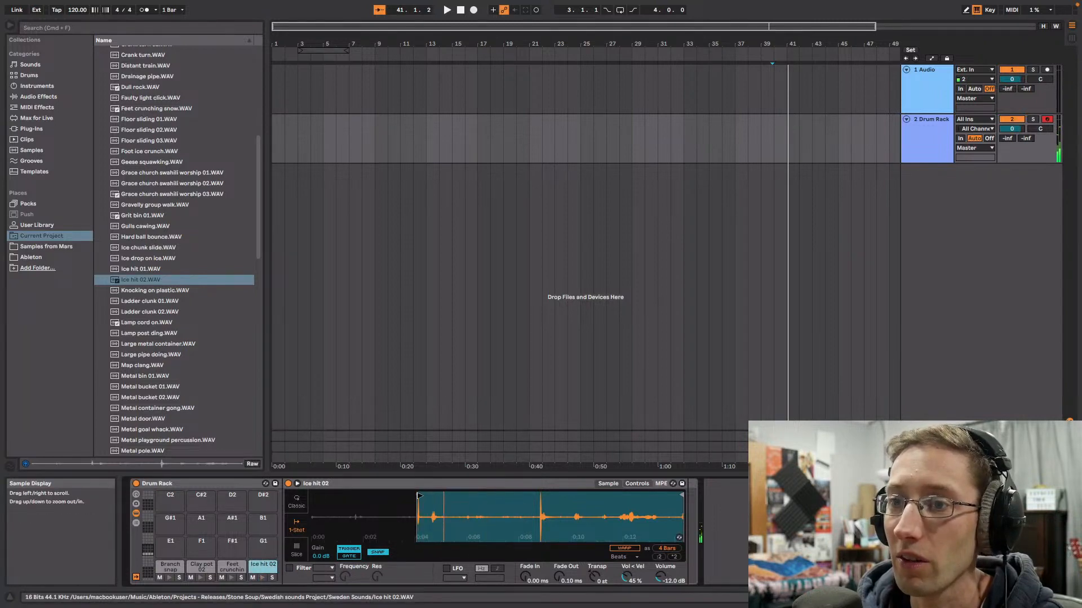
Step: Retrim the ice hit sample to the single hit between 0:08 and 0:10, set its volume to -17.1 dB, and audition it
drag(419, 495, 540, 495)
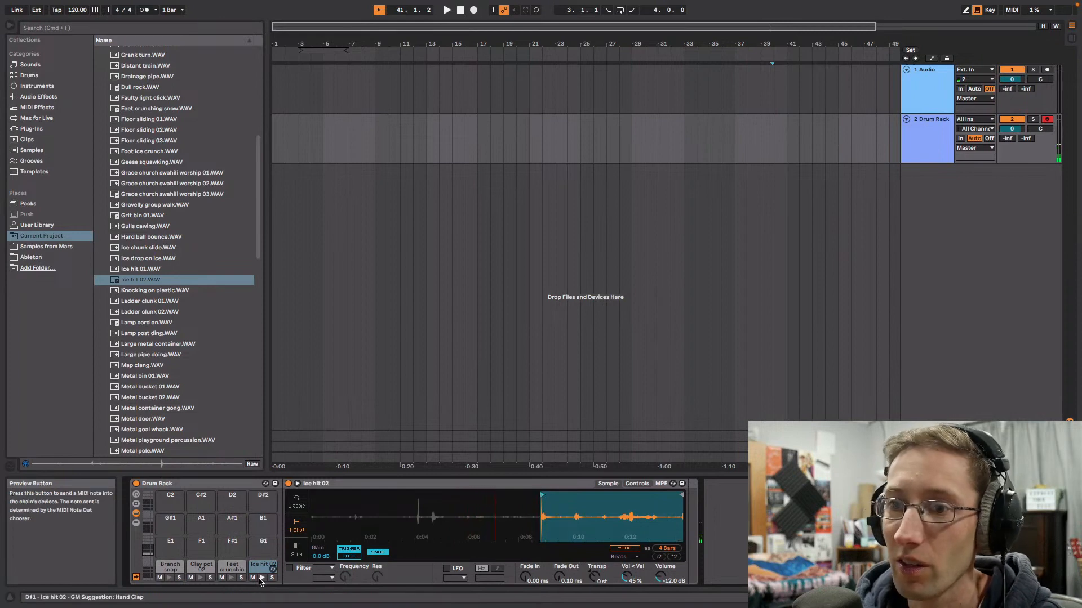
click(261, 578)
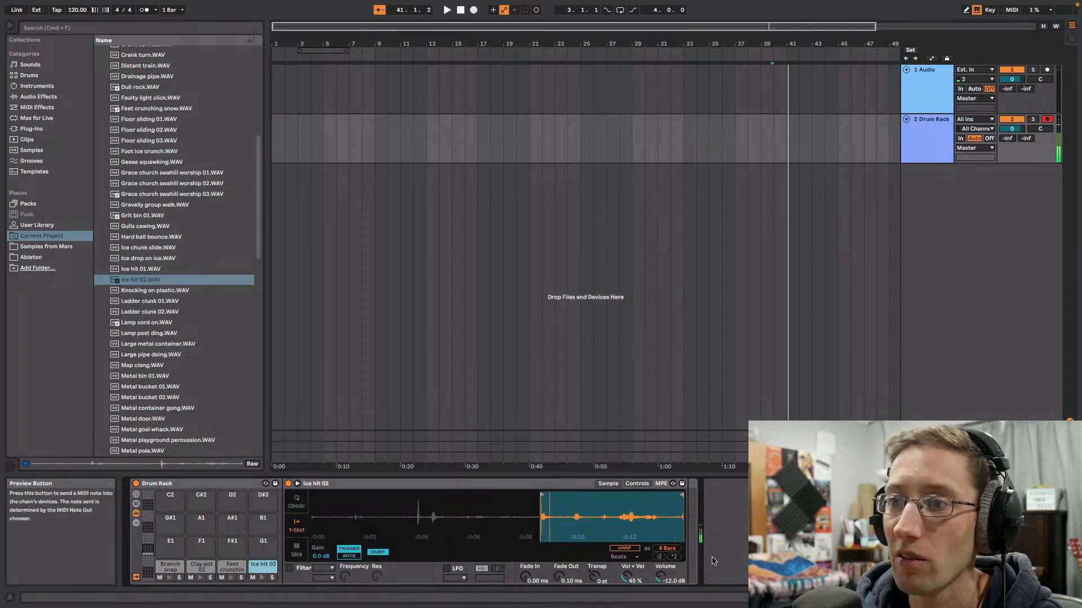
scroll(665, 565, down, 5)
drag(682, 495, 565, 494)
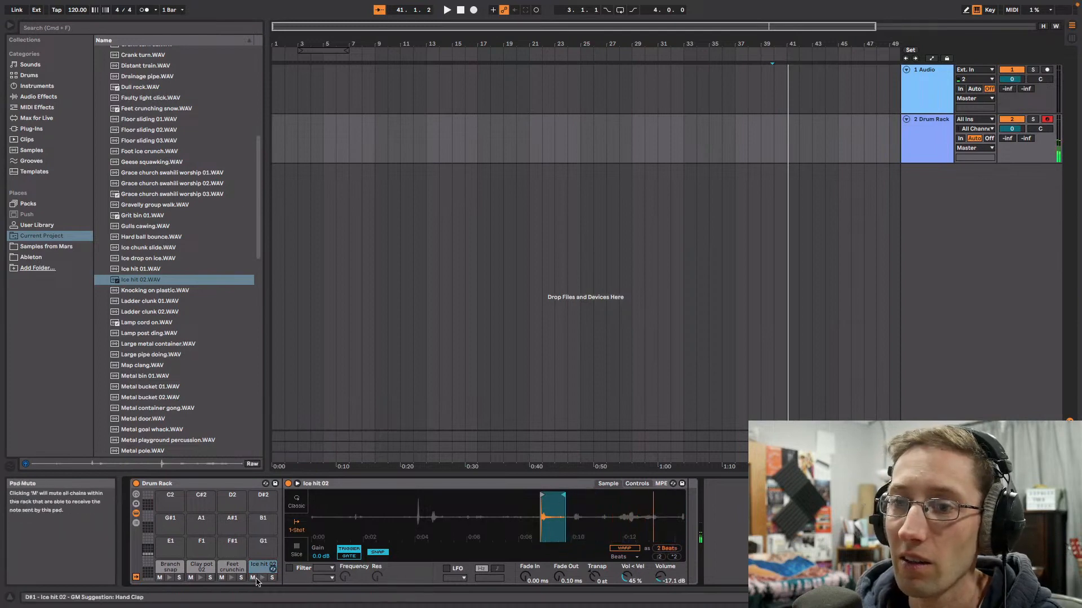
click(263, 578)
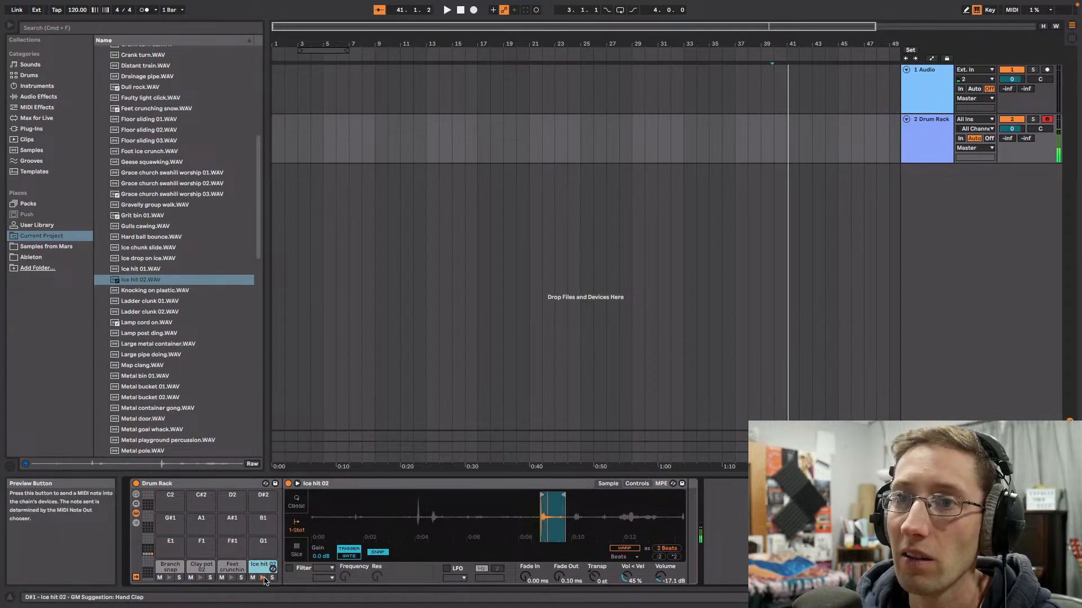
Step: Load Knocking on plastic.WAV onto pad E1, trim it to a single knock after 0:04 at 2.86 dB volume, and audition it
drag(155, 290, 172, 546)
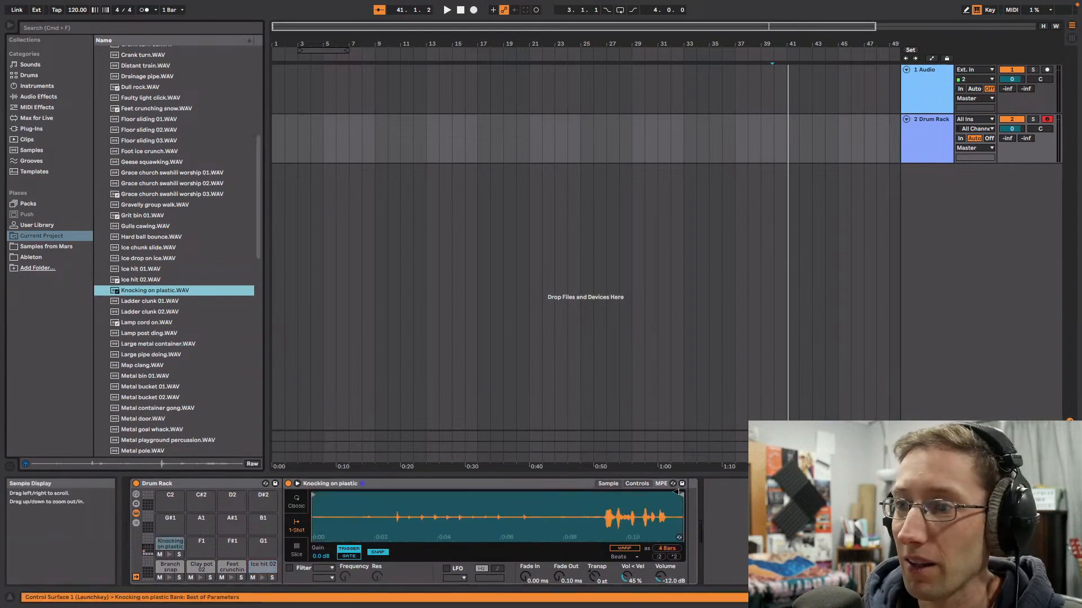
mouse_move(677, 492)
mouse_down()
mouse_move(454, 492)
mouse_move(466, 492)
mouse_up()
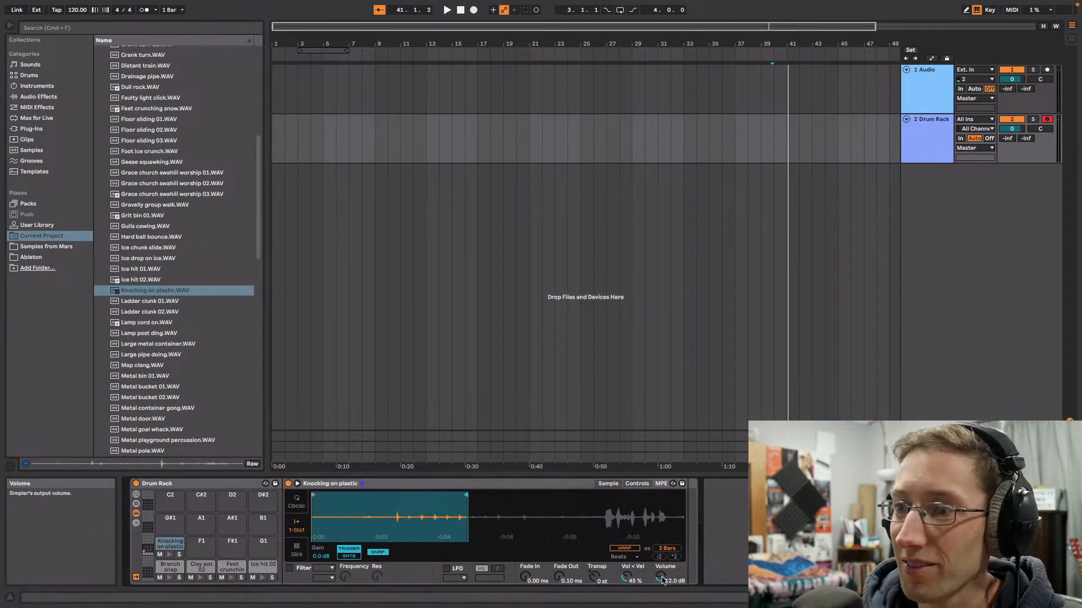
mouse_move(316, 497)
mouse_down()
mouse_move(459, 497)
mouse_move(464, 519)
mouse_move(455, 519)
mouse_up()
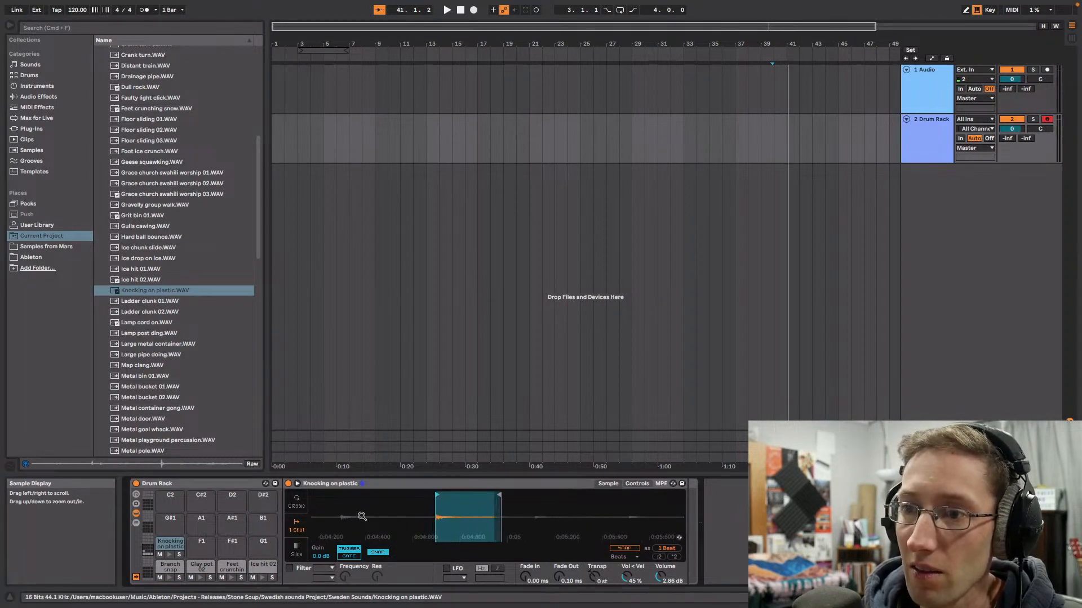
click(170, 555)
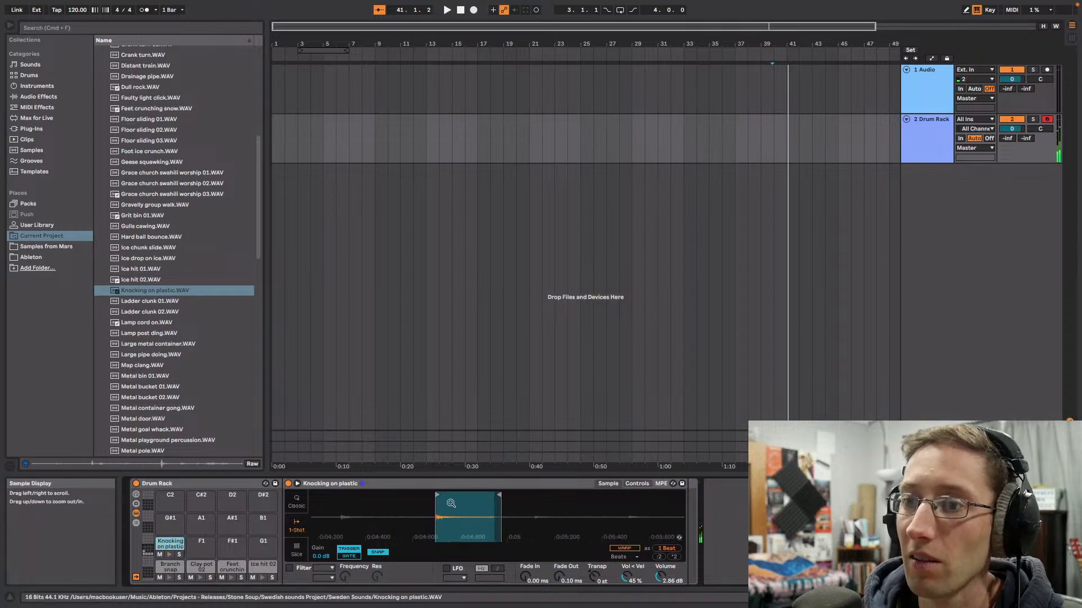
Step: Shorten the end of the plastic knock sample, set its volume to 6.29 dB, and audition it
click(169, 555)
drag(495, 499, 476, 499)
click(169, 555)
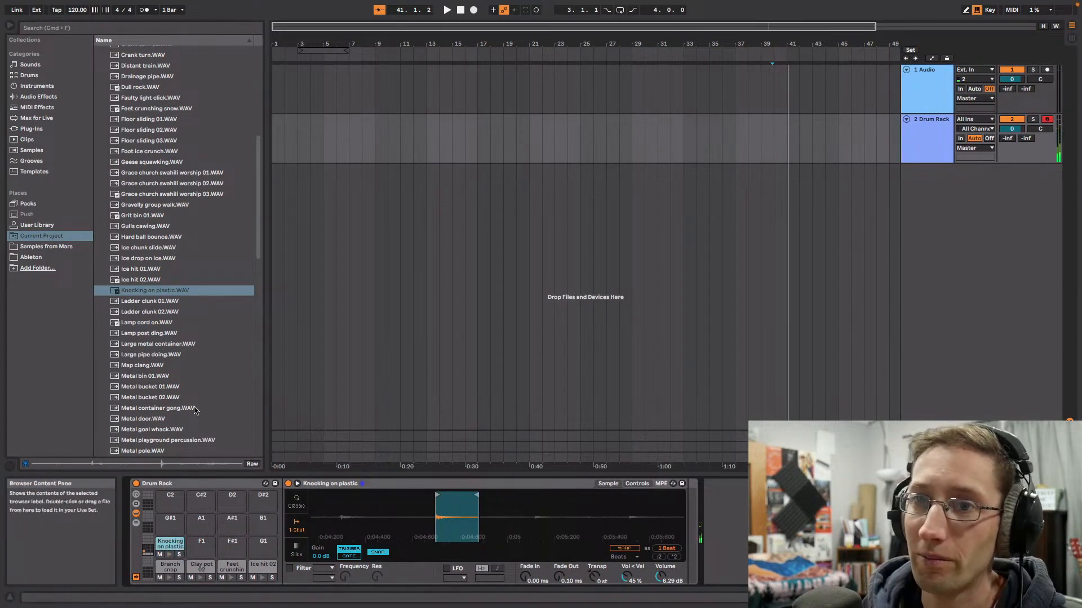
Step: Load Lamp post ding.WAV onto pad F1, trim it tightly to the ding just before 0:04, set its volume to -10.3 dB, and audition it
scroll(198, 291, down, 3)
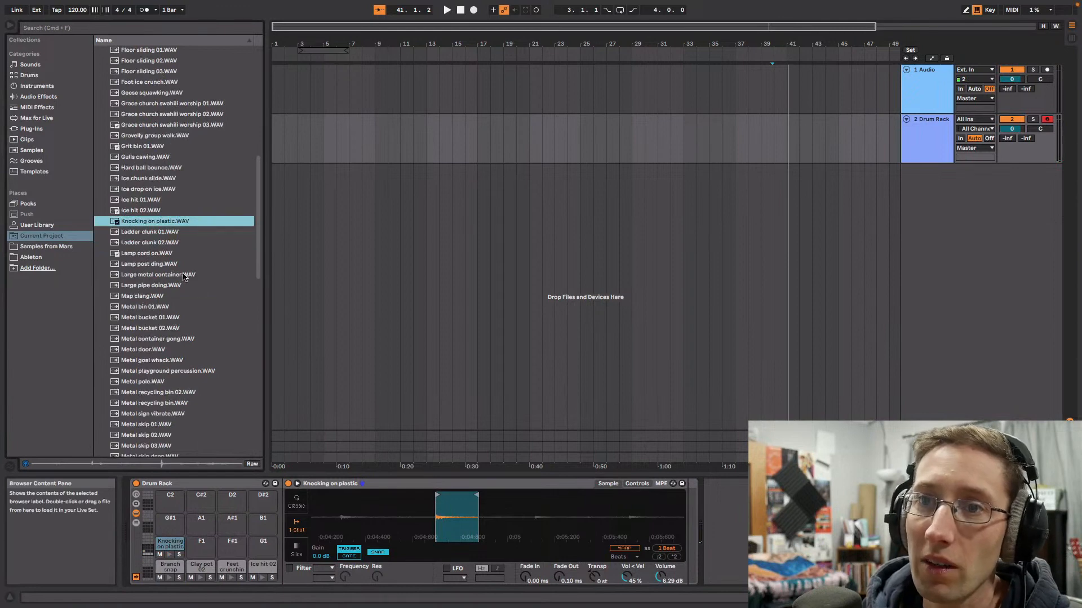
drag(158, 265, 205, 549)
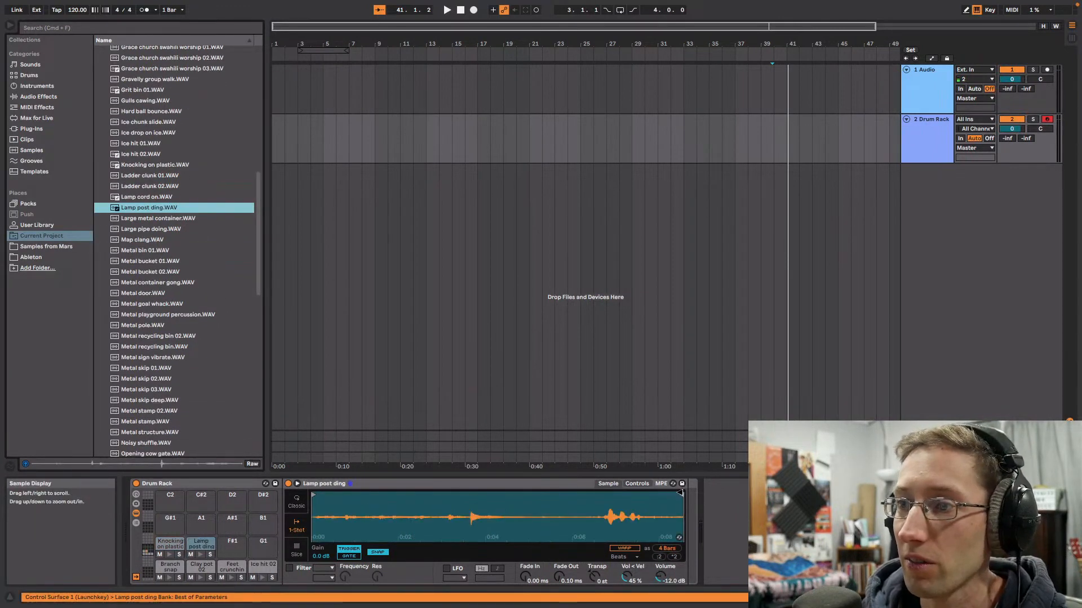
drag(681, 495, 510, 501)
drag(313, 494, 474, 495)
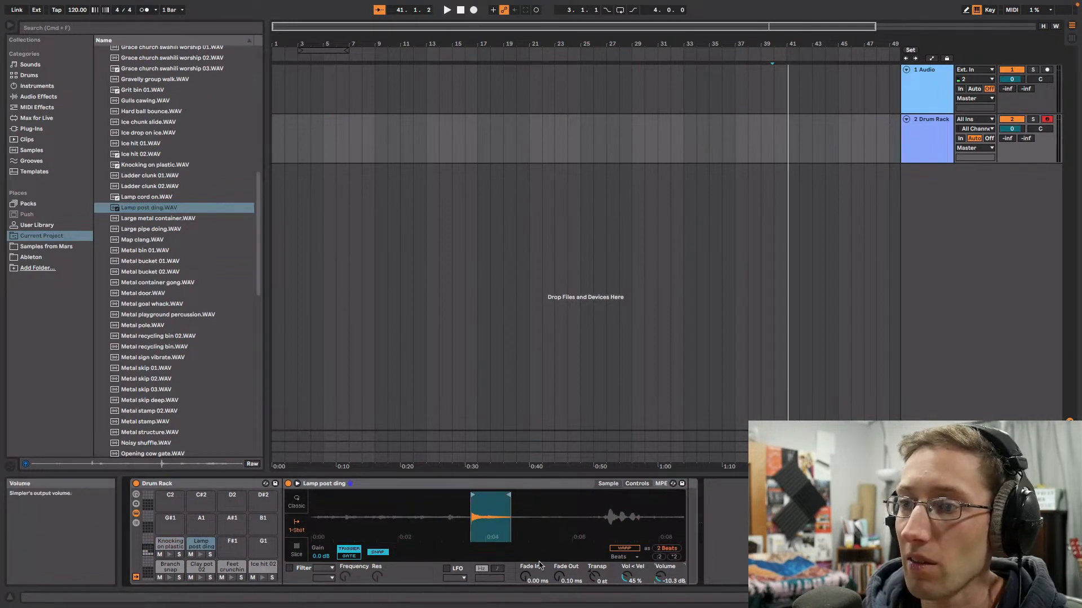
click(200, 555)
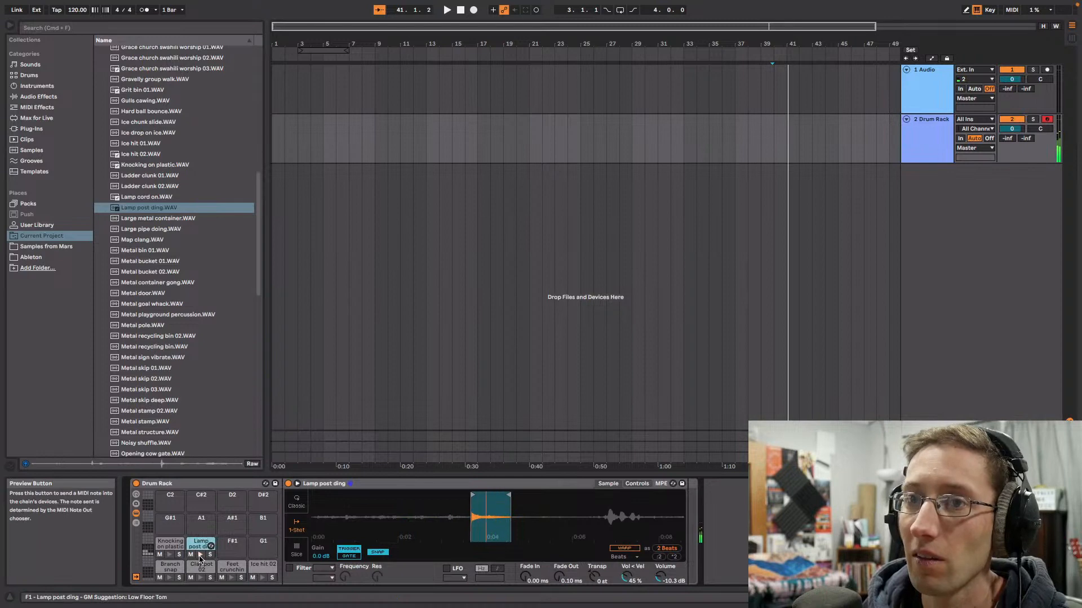
mouse_move(509, 495)
mouse_down()
mouse_move(485, 495)
mouse_move(499, 495)
mouse_up()
click(200, 556)
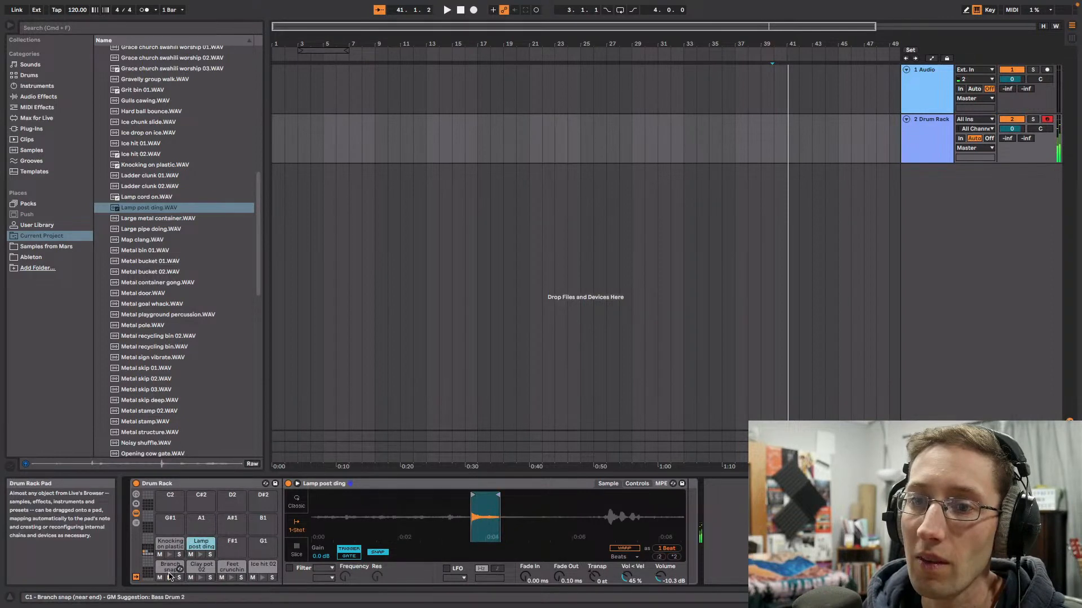
Step: Audition the clay pot, snow crunch and ice hit pads in sequence to compare them
click(200, 578)
click(231, 577)
click(262, 578)
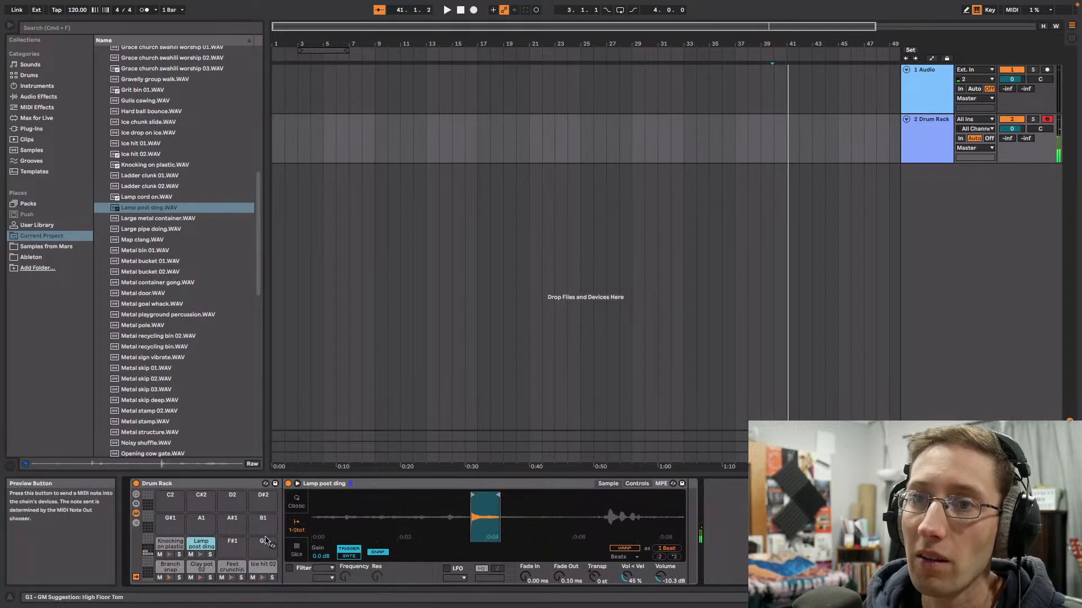
Step: Load Metal bucket 02.WAV onto pad F#1, audition it, and trim it tightly to its second hit at about 0:09
scroll(196, 261, down, 2)
click(169, 254)
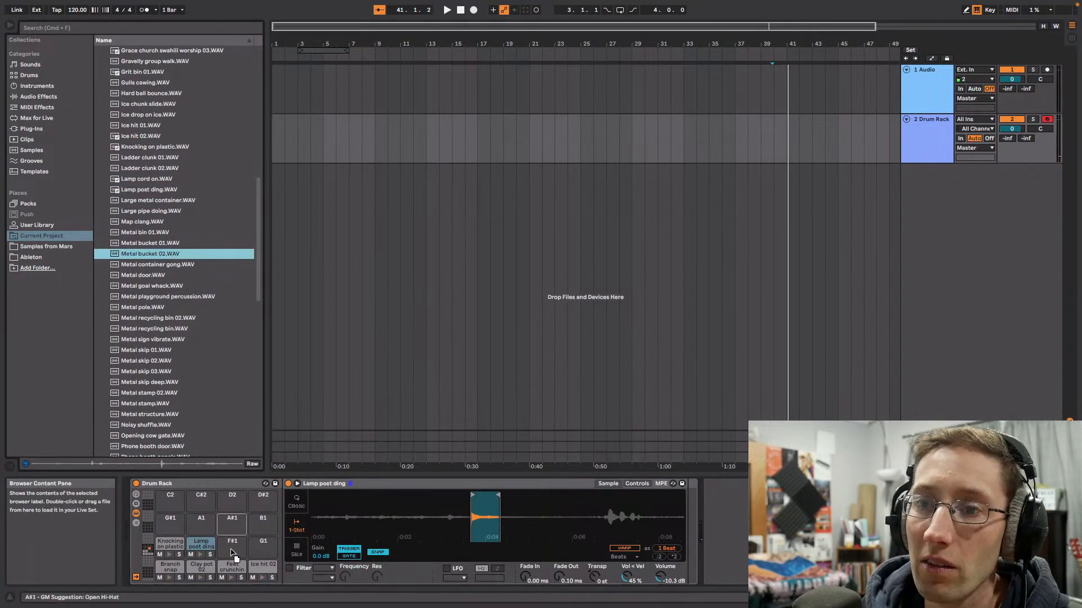
drag(235, 552, 233, 549)
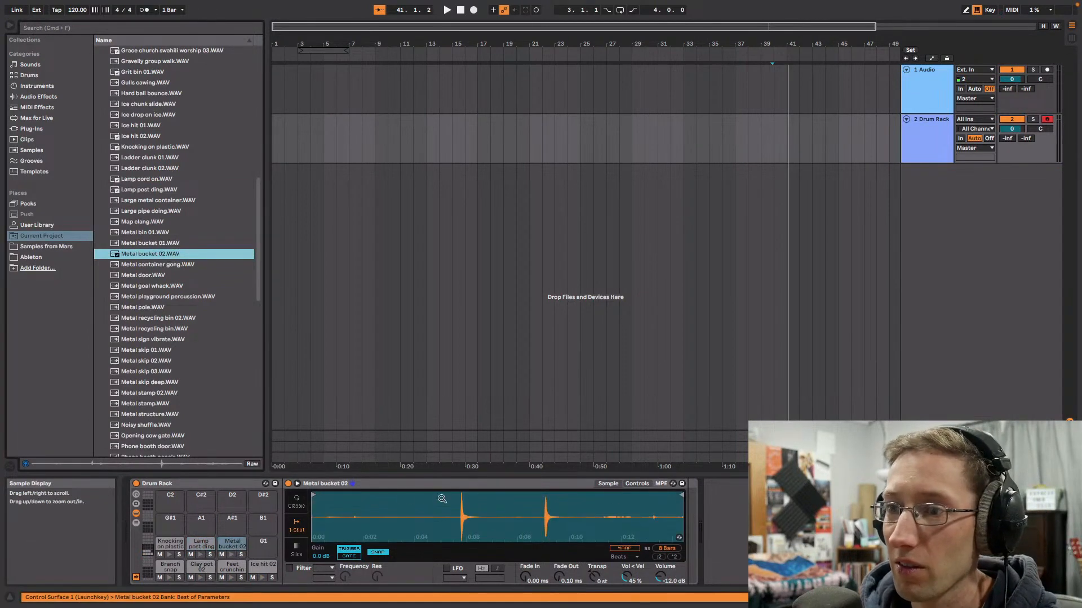
drag(314, 494, 555, 505)
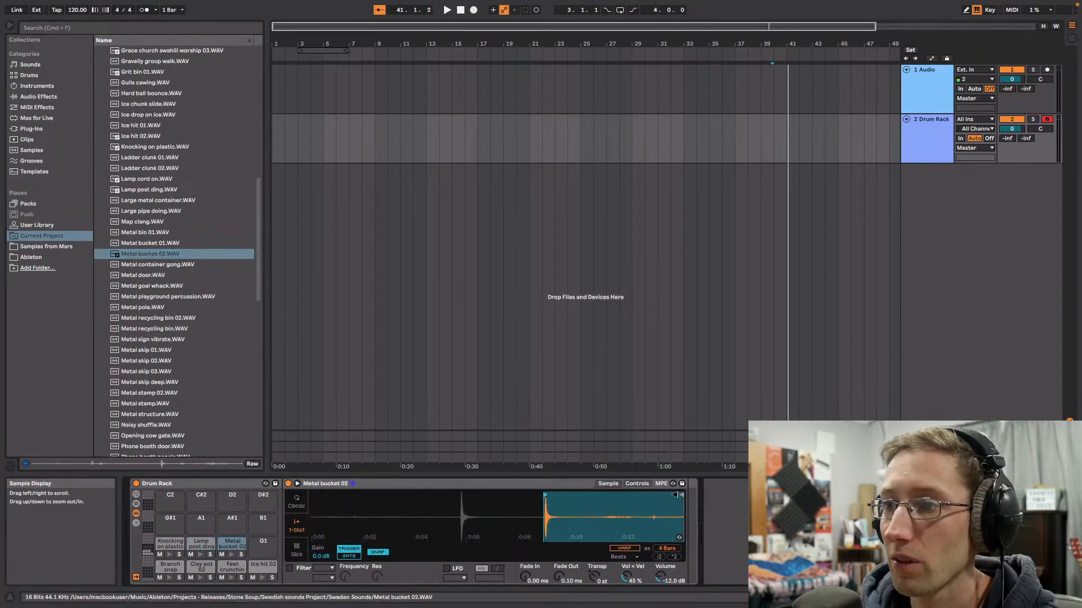
mouse_move(680, 495)
mouse_down()
mouse_move(557, 496)
mouse_move(584, 535)
mouse_move(583, 570)
mouse_up()
click(231, 555)
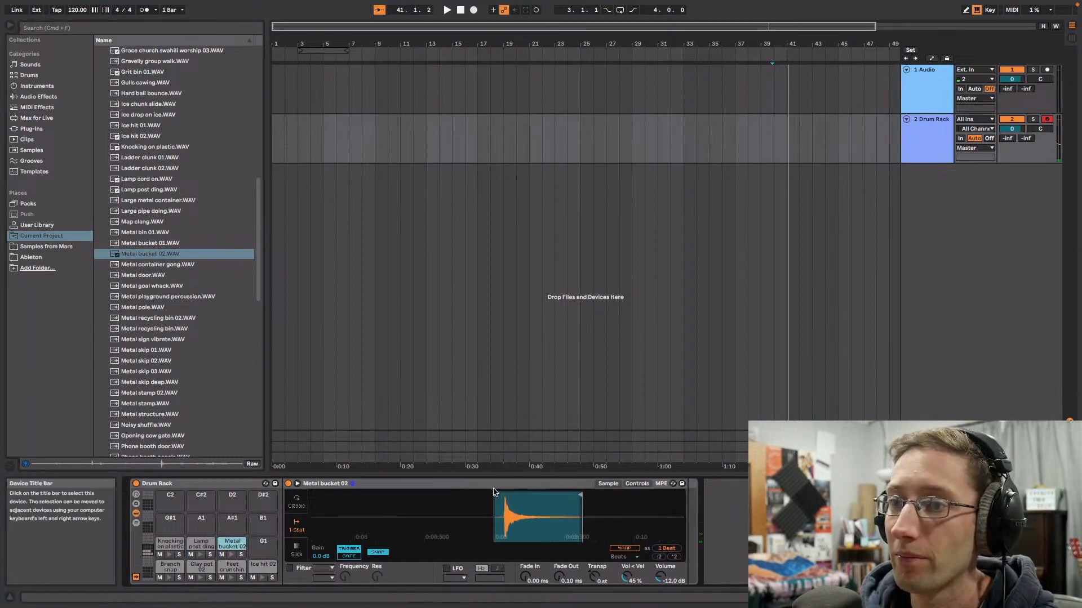
drag(494, 495, 508, 495)
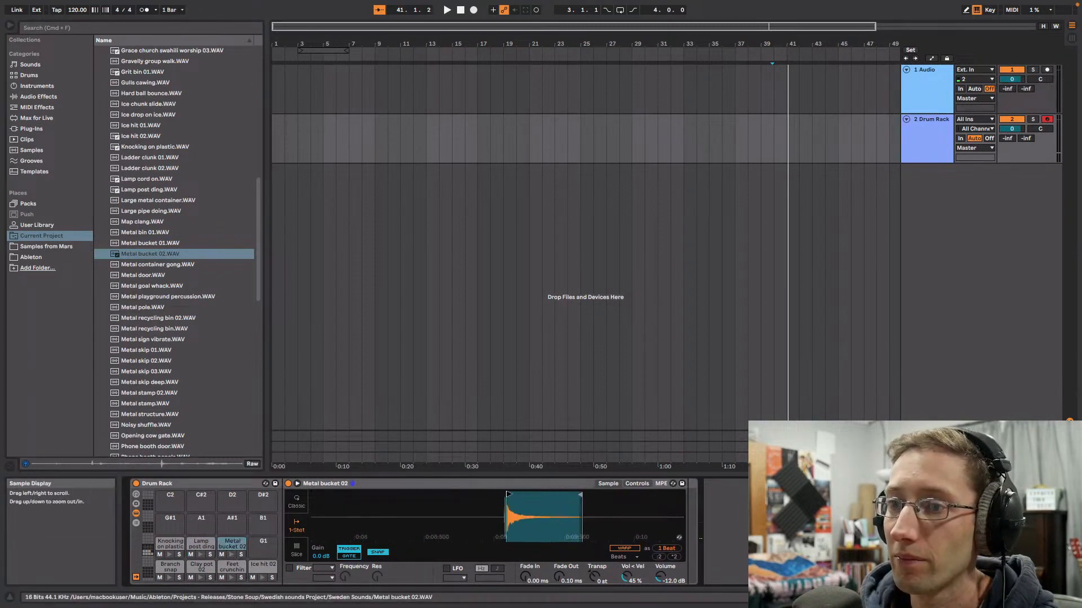
Step: Load Metal door.WAV onto pad G1, trim it tightly to its loud hit at about 0:07, and audition it
click(231, 555)
drag(143, 274, 263, 555)
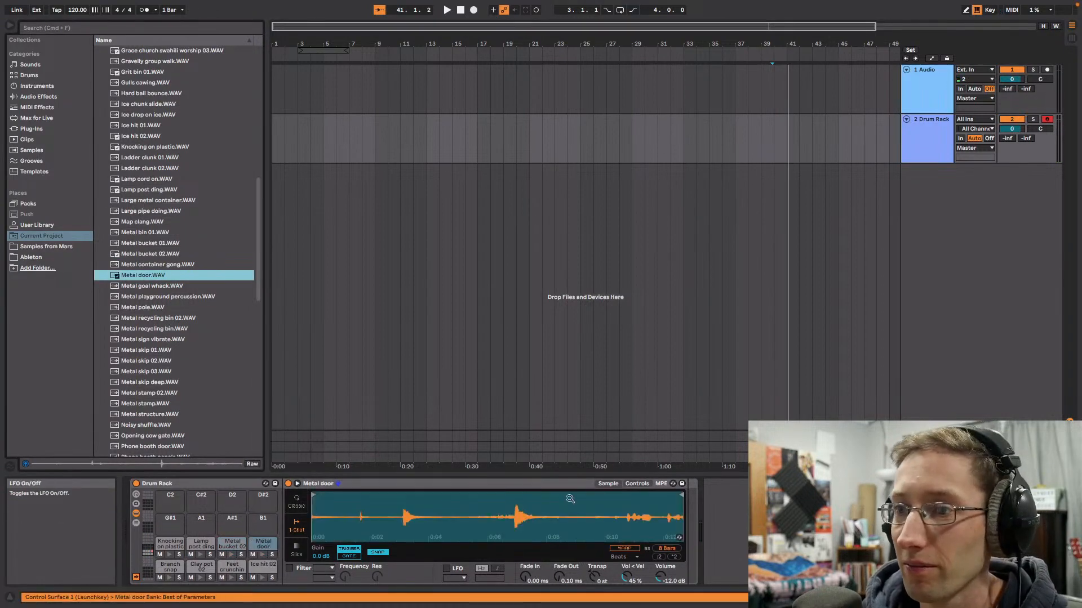
mouse_move(677, 494)
mouse_down()
mouse_move(542, 496)
mouse_move(552, 495)
mouse_up()
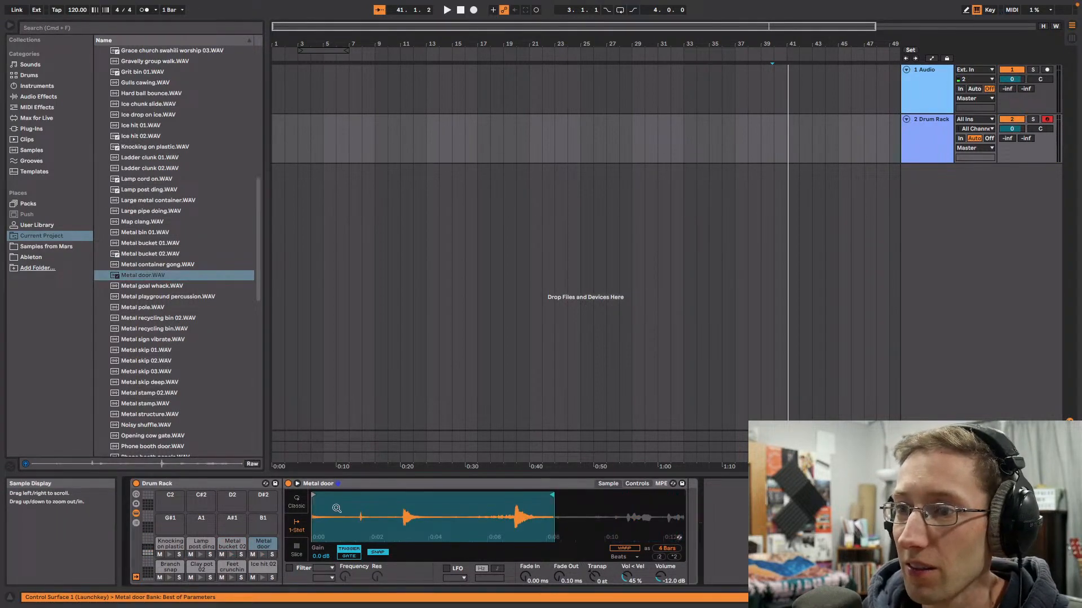
mouse_move(312, 504)
mouse_down()
mouse_move(524, 502)
mouse_move(523, 542)
mouse_up()
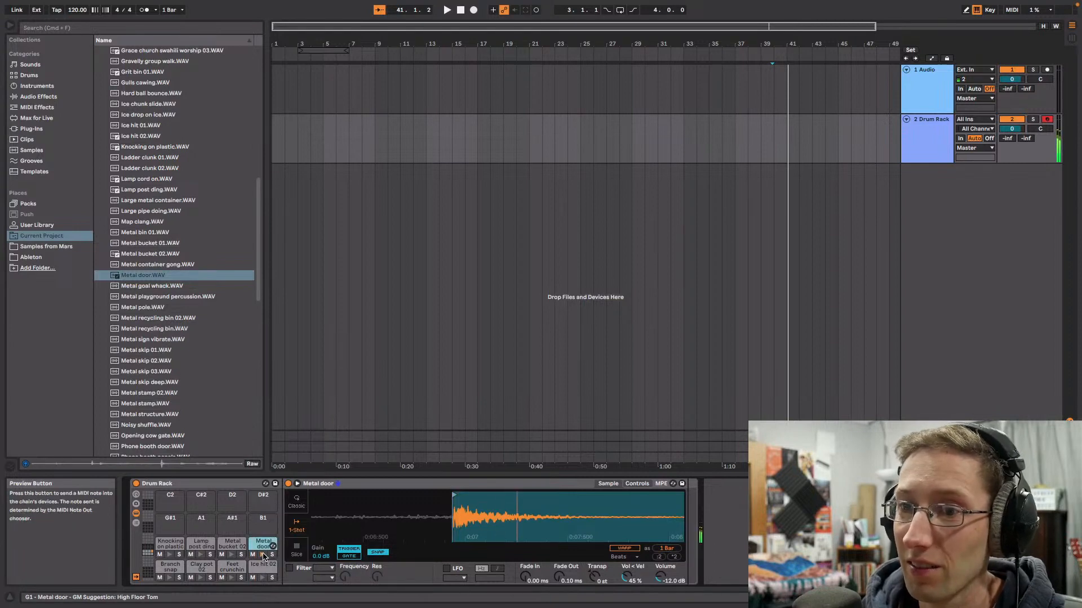
click(263, 557)
drag(616, 511, 616, 482)
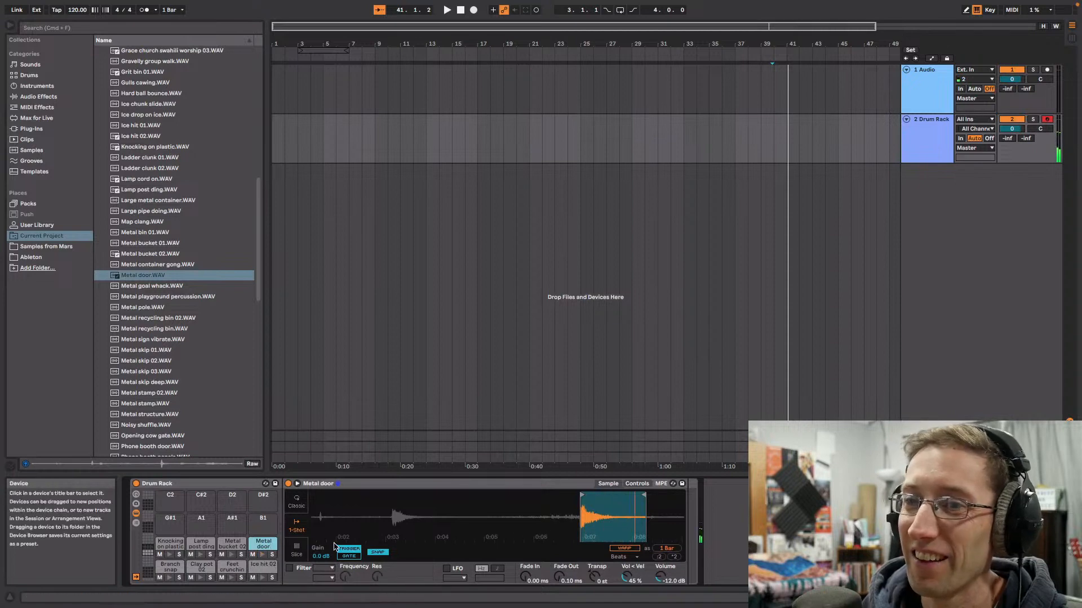
mouse_move(645, 495)
mouse_down()
mouse_move(599, 496)
mouse_move(615, 494)
mouse_up()
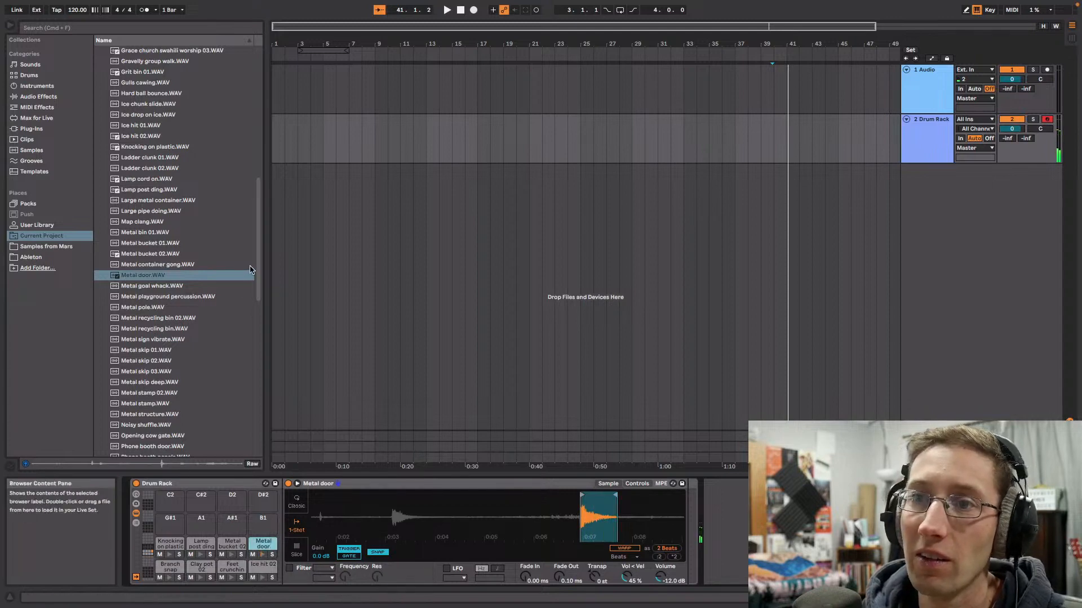
Step: Load Plastic pipe 01.WAV onto pad G#1, trim it to a single hit just after 0:07, and audition it
drag(257, 262, 261, 329)
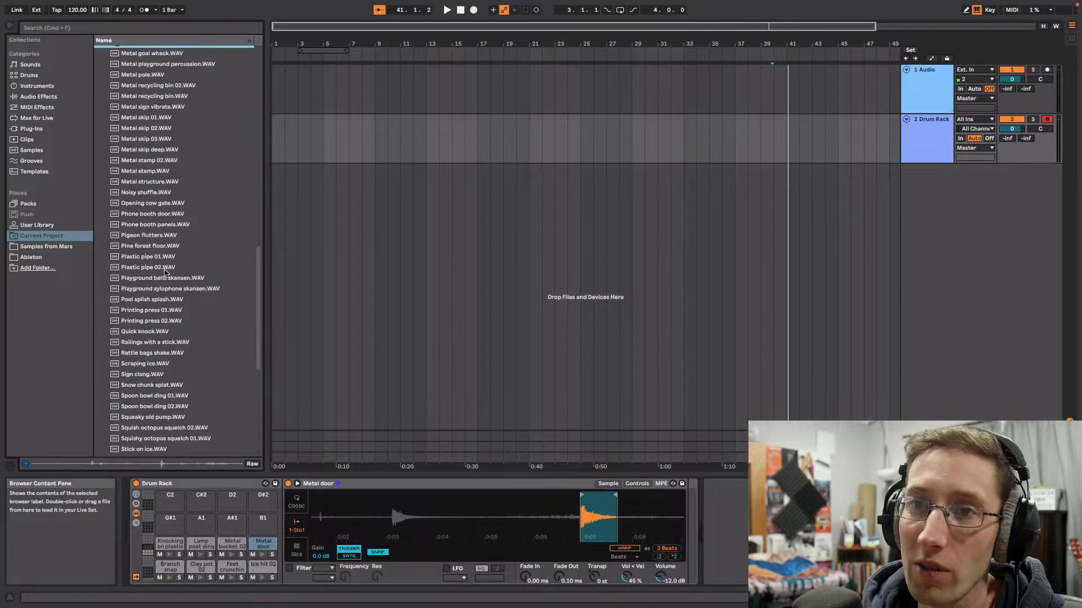
drag(158, 263, 169, 518)
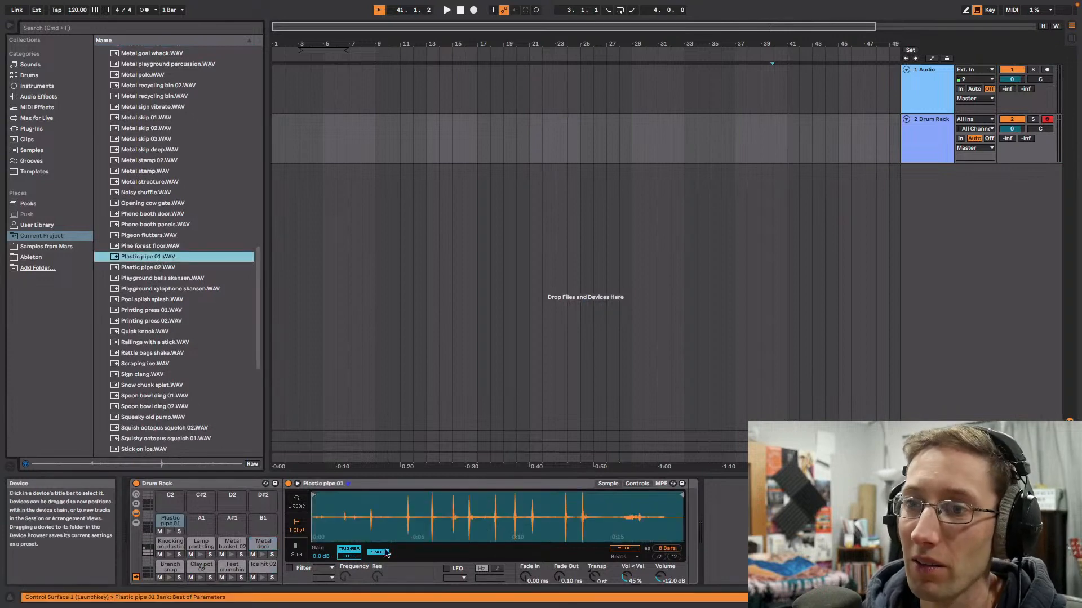
drag(320, 496, 462, 494)
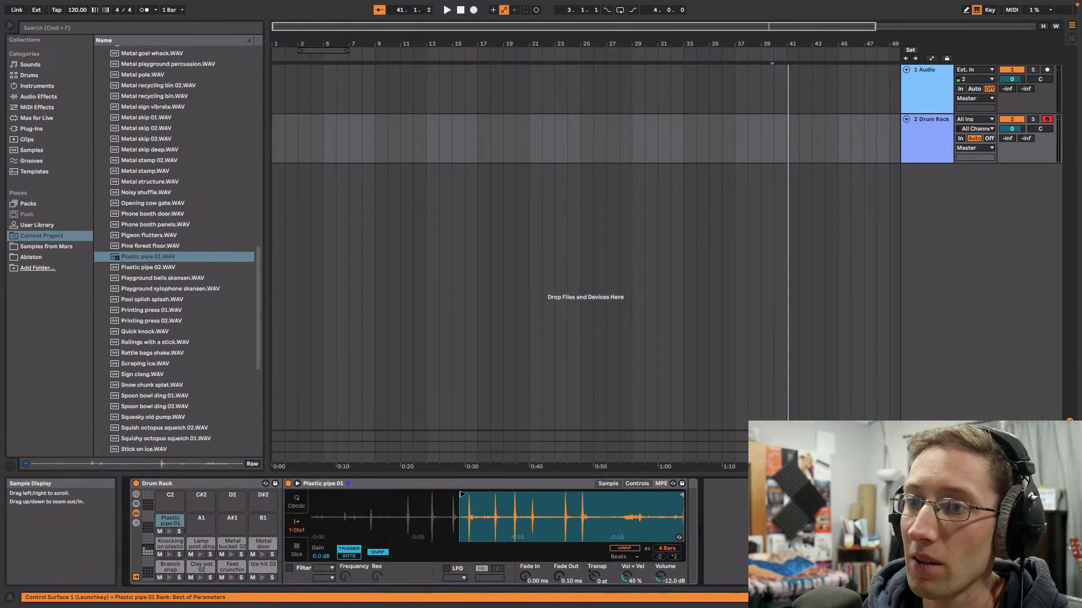
mouse_move(681, 495)
mouse_down()
mouse_move(535, 496)
mouse_move(462, 508)
mouse_move(457, 527)
mouse_up()
drag(361, 495, 385, 502)
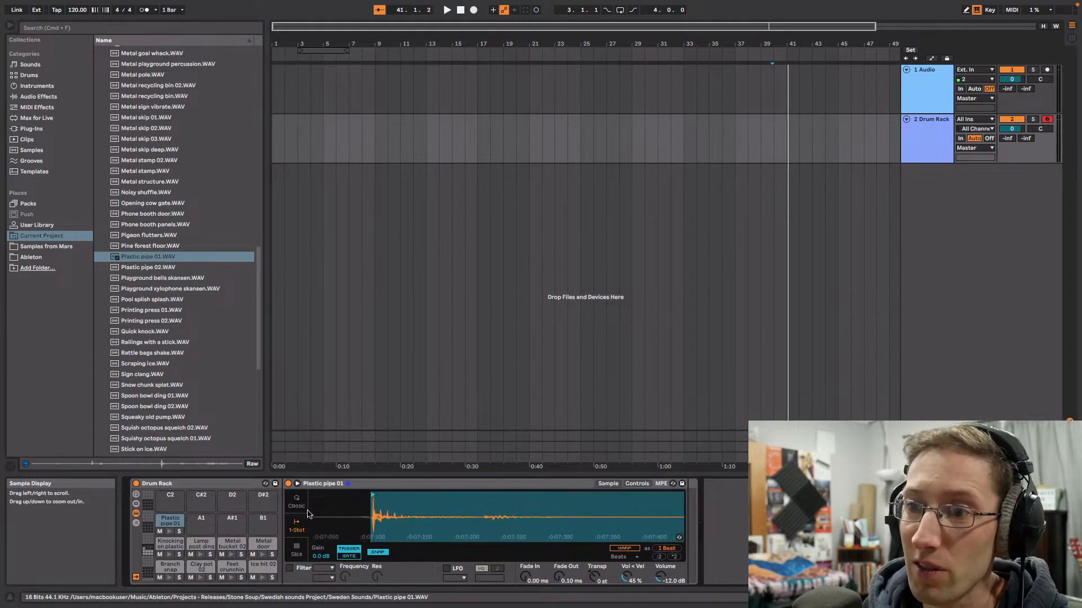
click(169, 532)
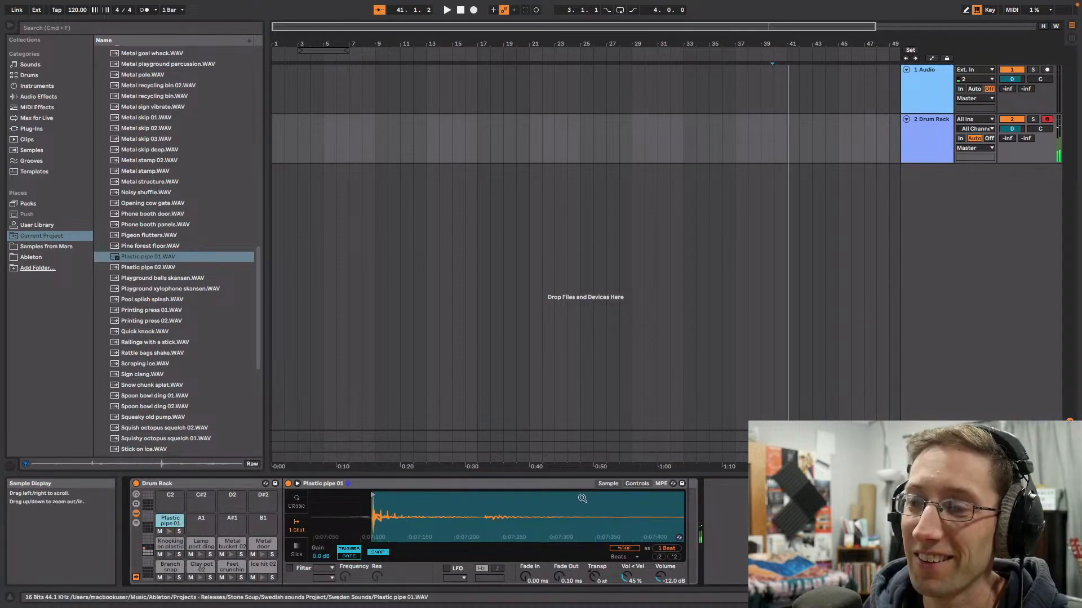
mouse_move(586, 517)
mouse_down()
mouse_move(580, 507)
mouse_move(465, 495)
mouse_up()
click(171, 530)
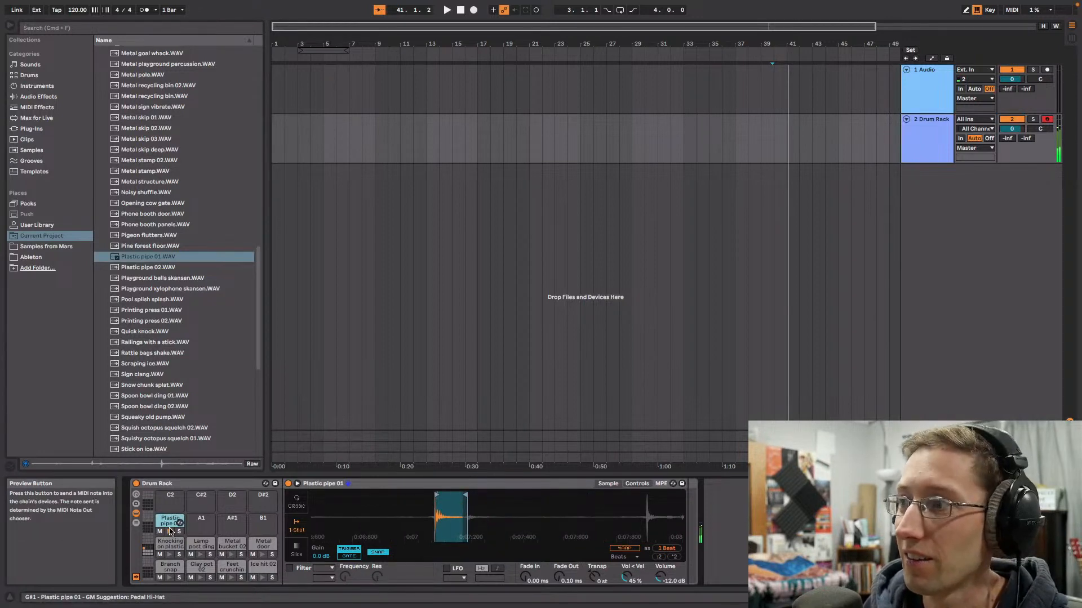
Step: Place Playground xylophone skansen.WAV on a new audio track starting at bar 14, and mute that track
drag(255, 297, 260, 346)
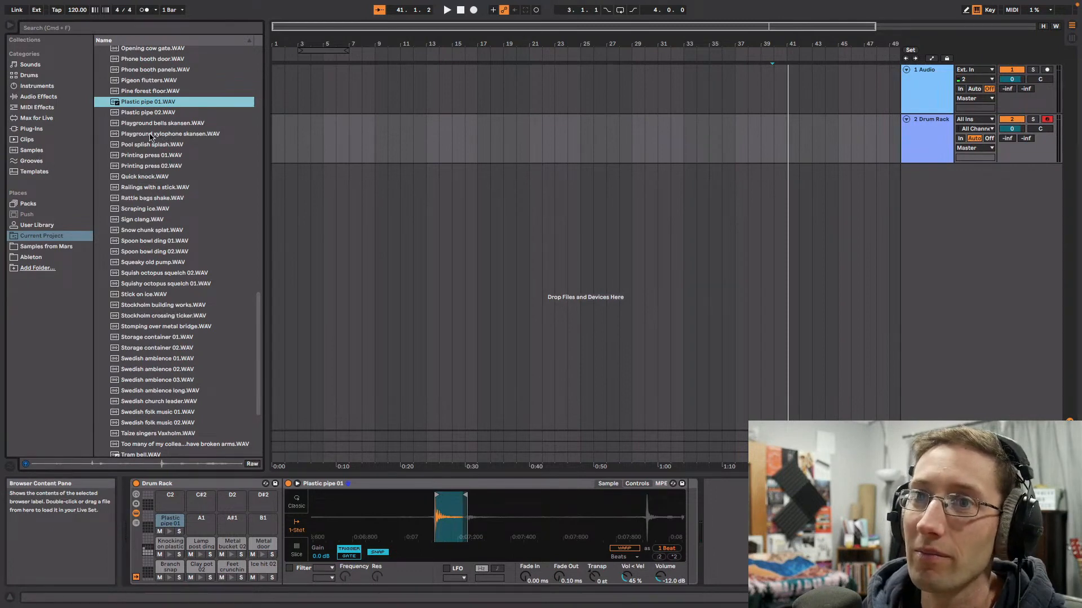
drag(151, 137, 438, 201)
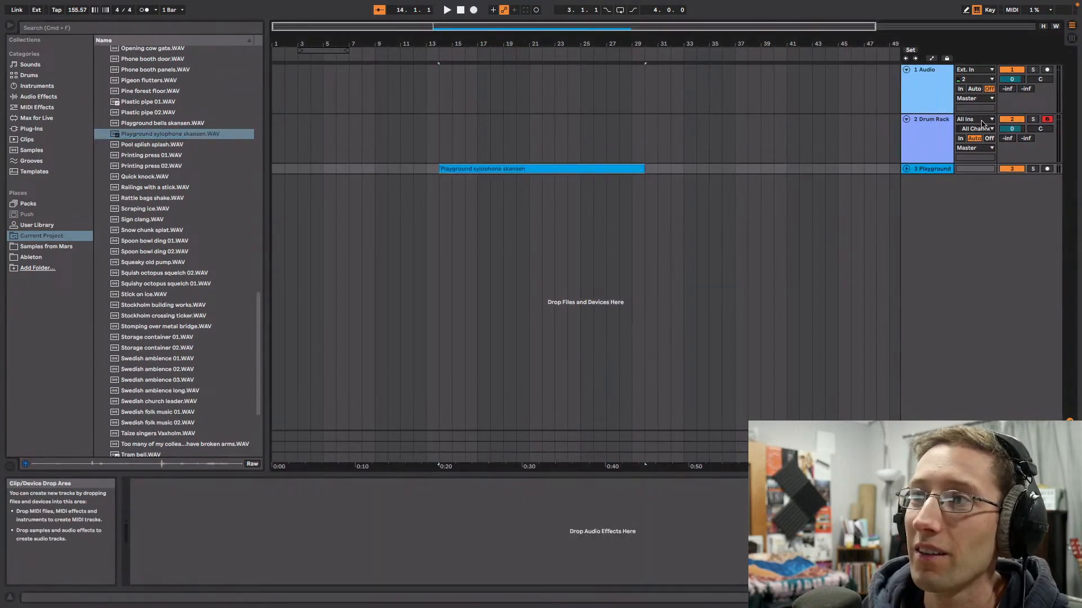
drag(596, 44, 626, 56)
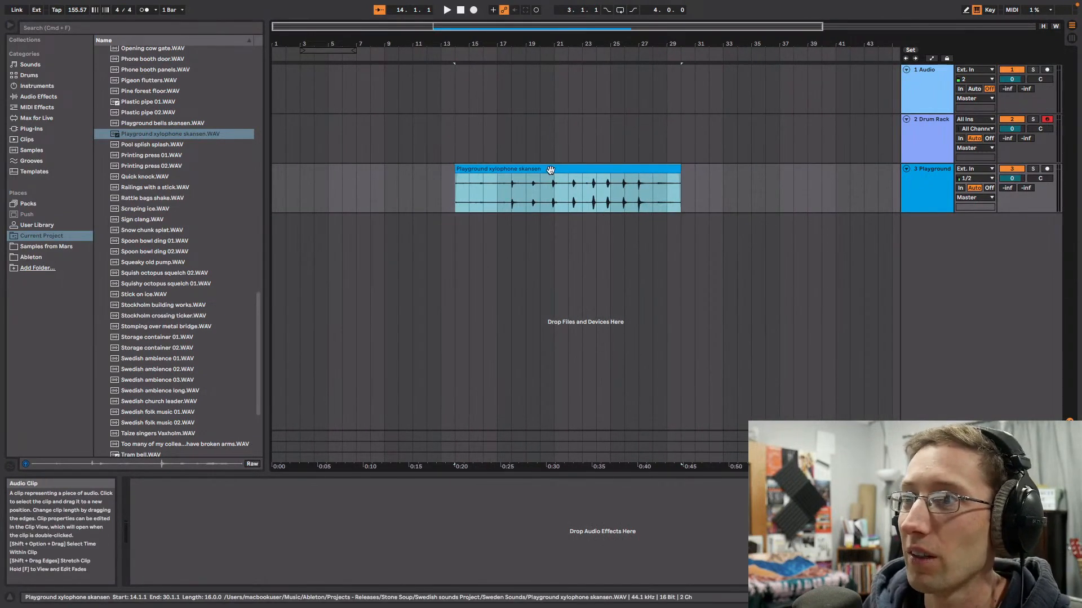
click(1012, 168)
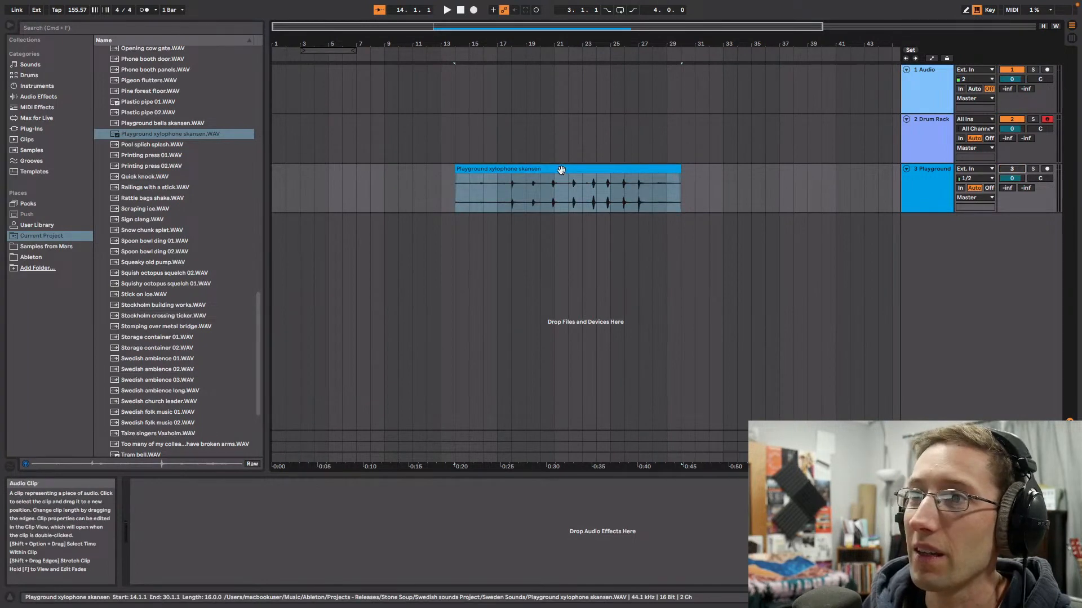
Step: Load Squish octopus squelch 02.WAV onto pad A1 of the Drum Rack, trim it around the squelch at about 0:10, and audition it
click(927, 134)
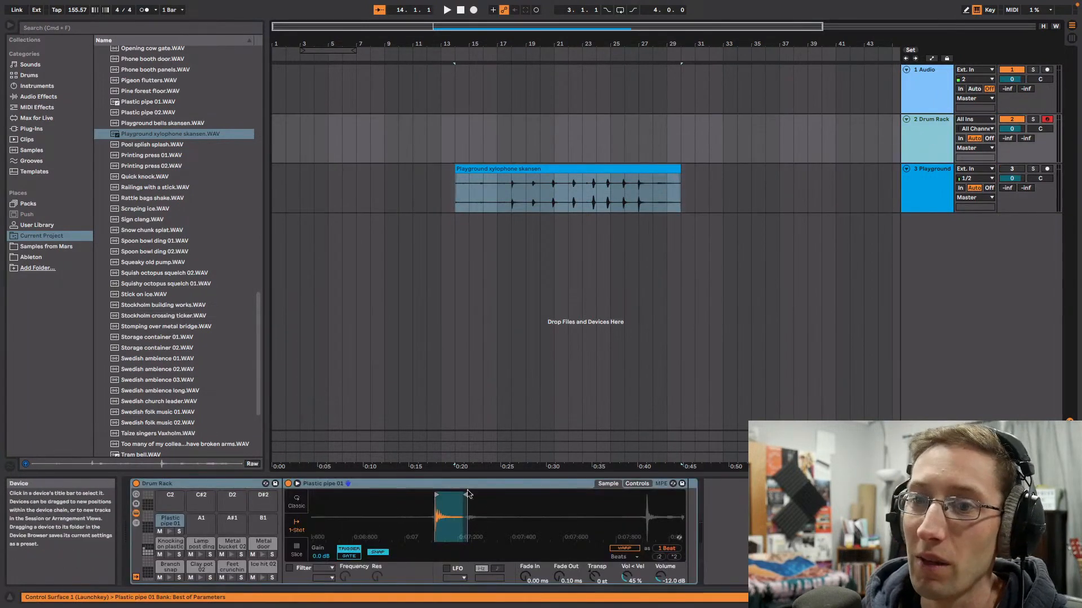
scroll(165, 259, down, 3)
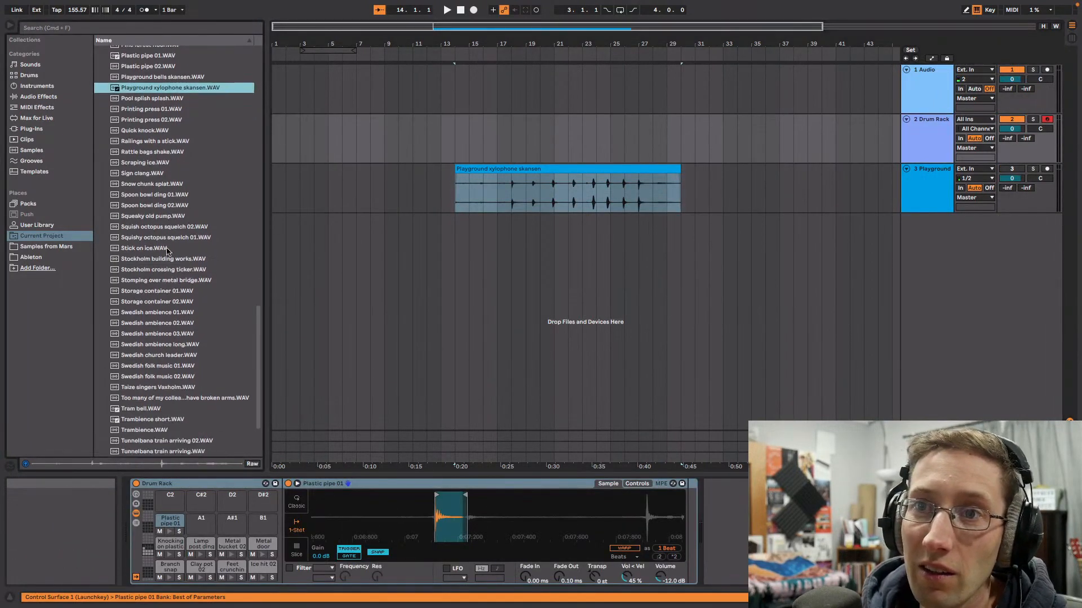
scroll(181, 255, down, 1)
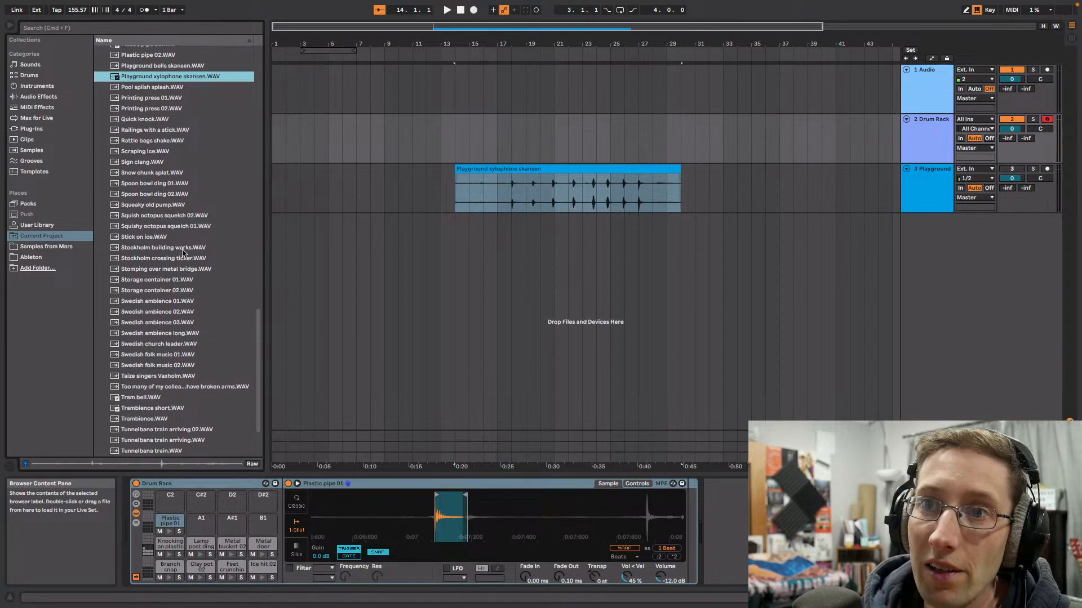
drag(166, 215, 198, 528)
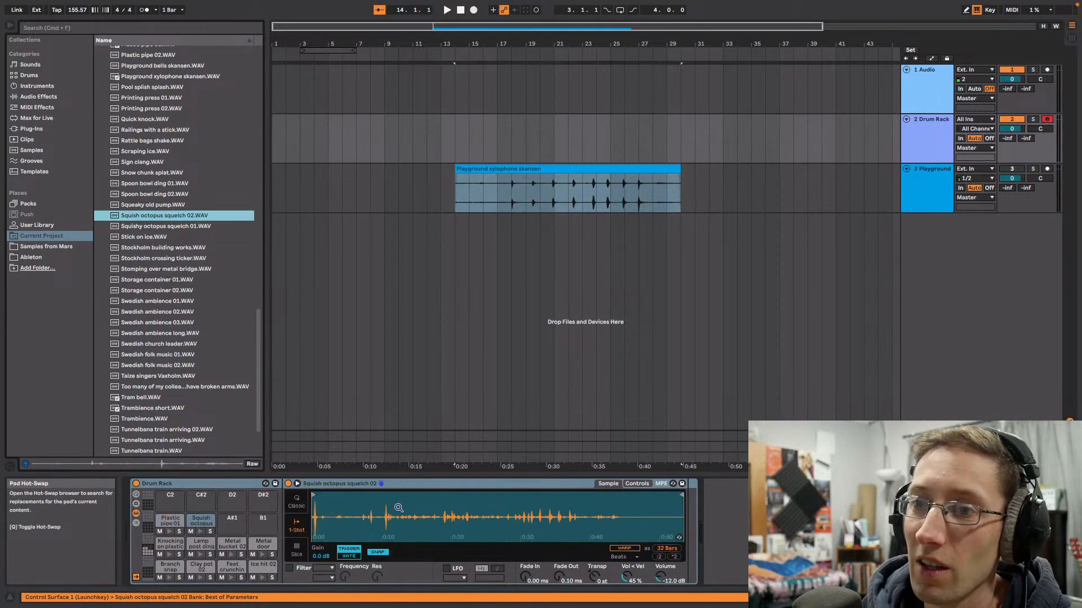
drag(314, 496, 387, 495)
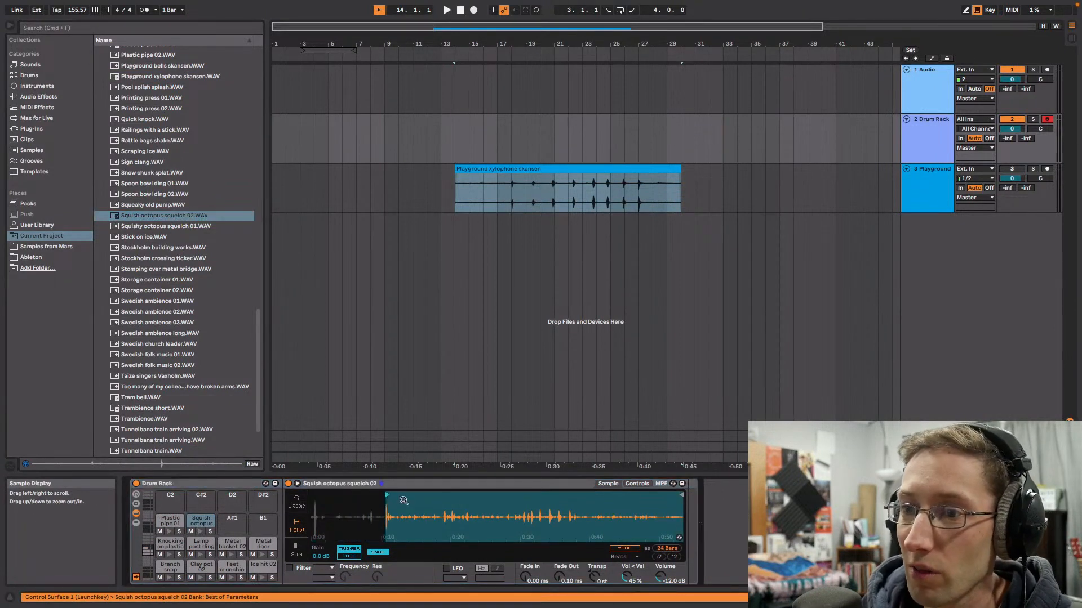
mouse_move(676, 494)
mouse_down()
mouse_move(405, 495)
mouse_move(388, 521)
mouse_move(387, 549)
mouse_up()
click(200, 532)
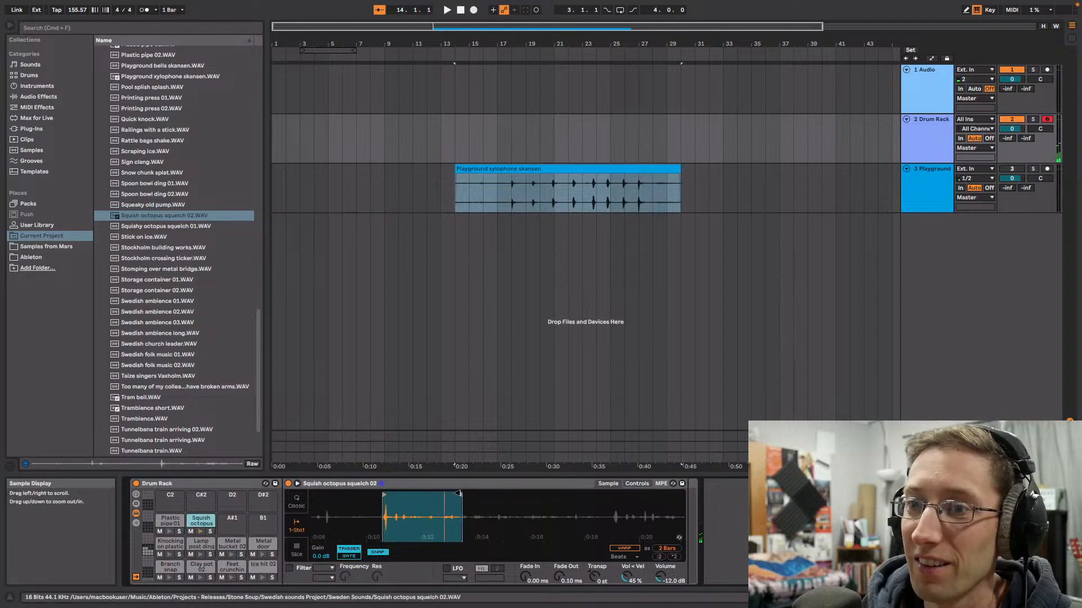
Step: Move the squelch sample's trim to the short hit at about 0:19, set its volume to -5.71 dB, and audition it
mouse_move(458, 494)
mouse_down()
mouse_move(389, 503)
mouse_move(620, 506)
mouse_up()
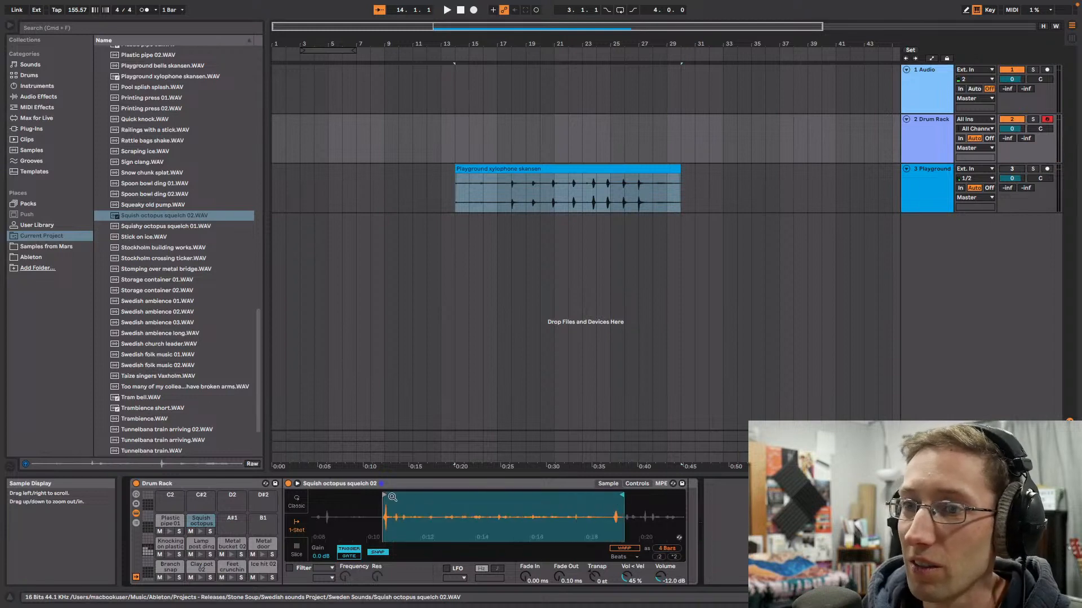
drag(392, 497, 616, 500)
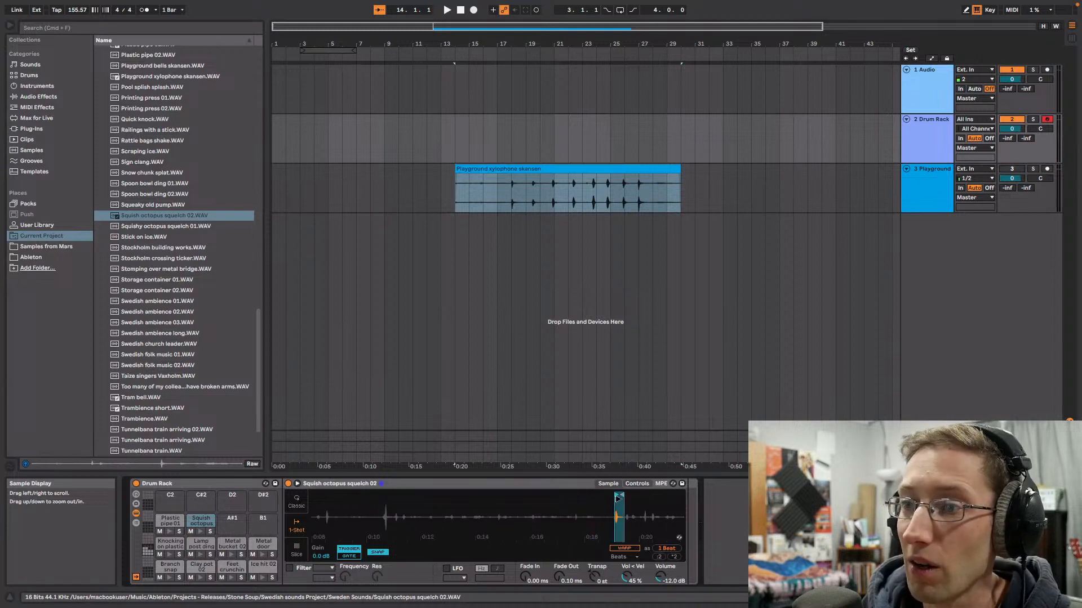
click(200, 532)
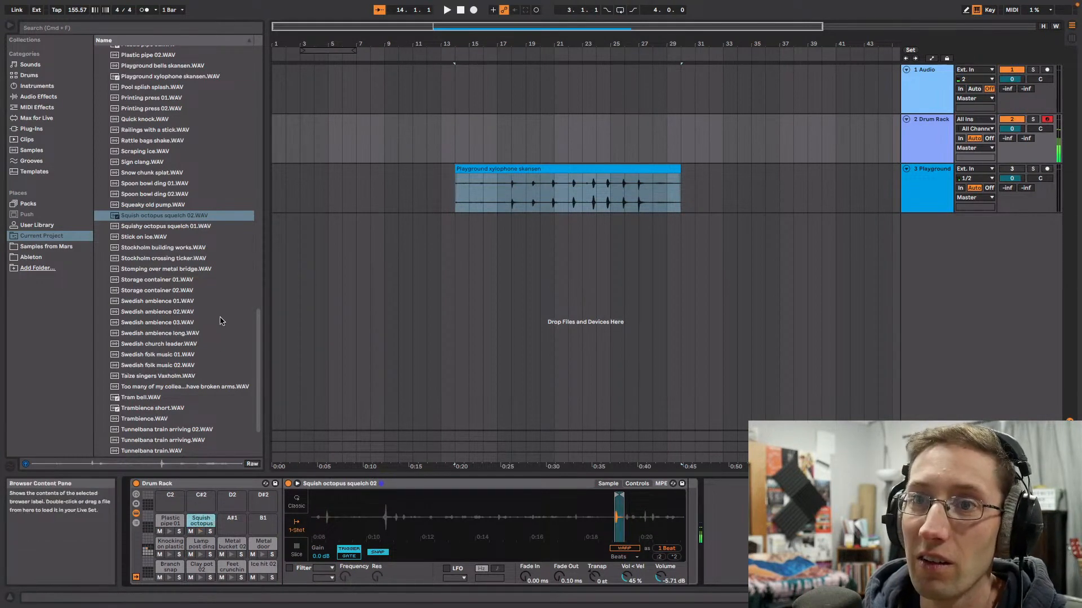
Step: Preview the sample "Too many of my collea...have broken arms.WAV" from the project's sound list
scroll(238, 327, down, 3)
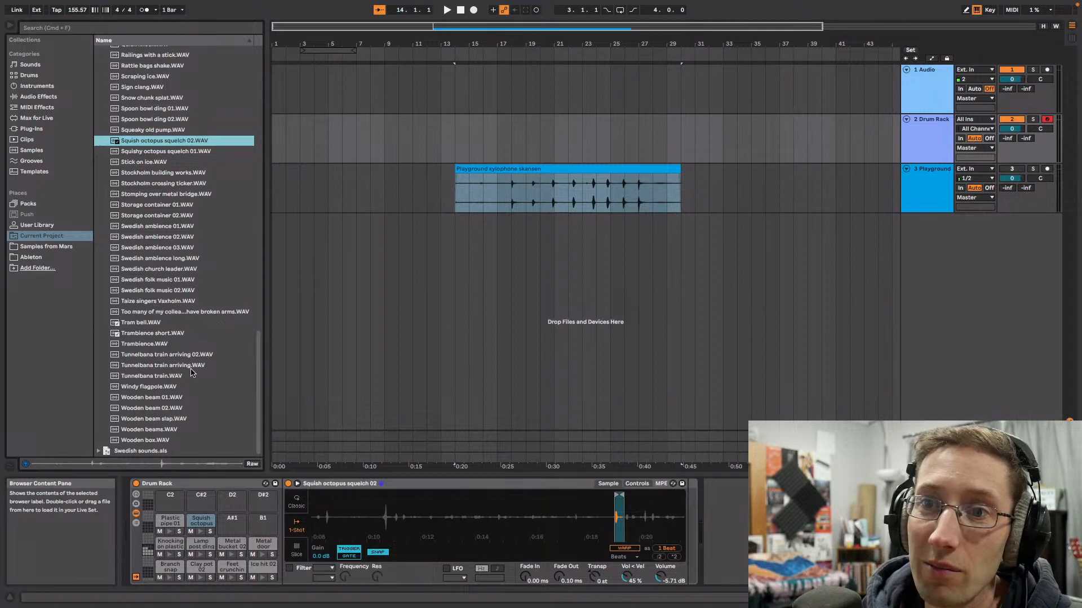
click(190, 313)
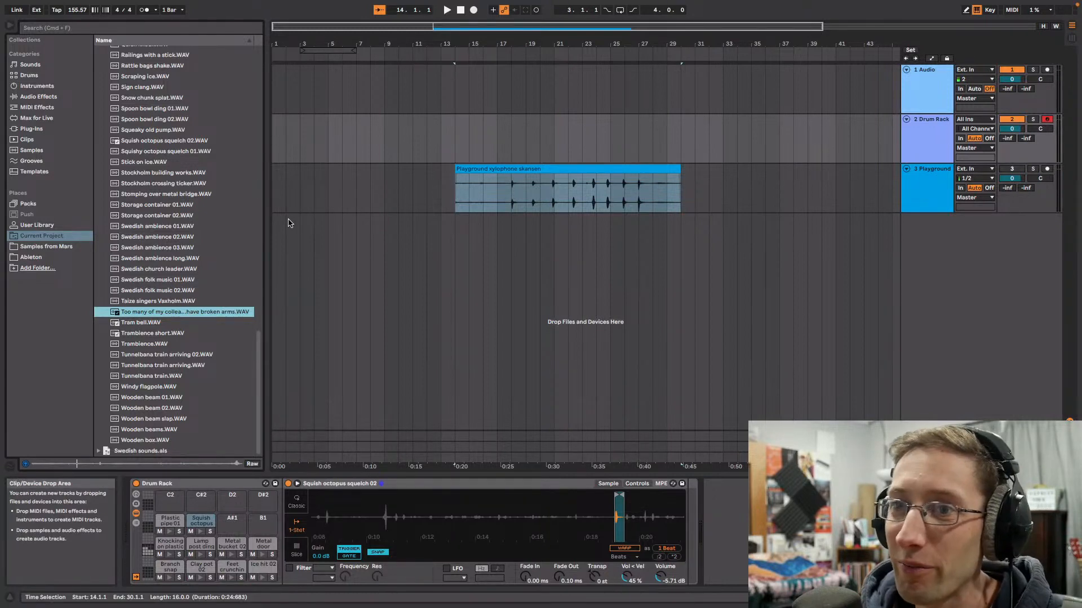
click(461, 10)
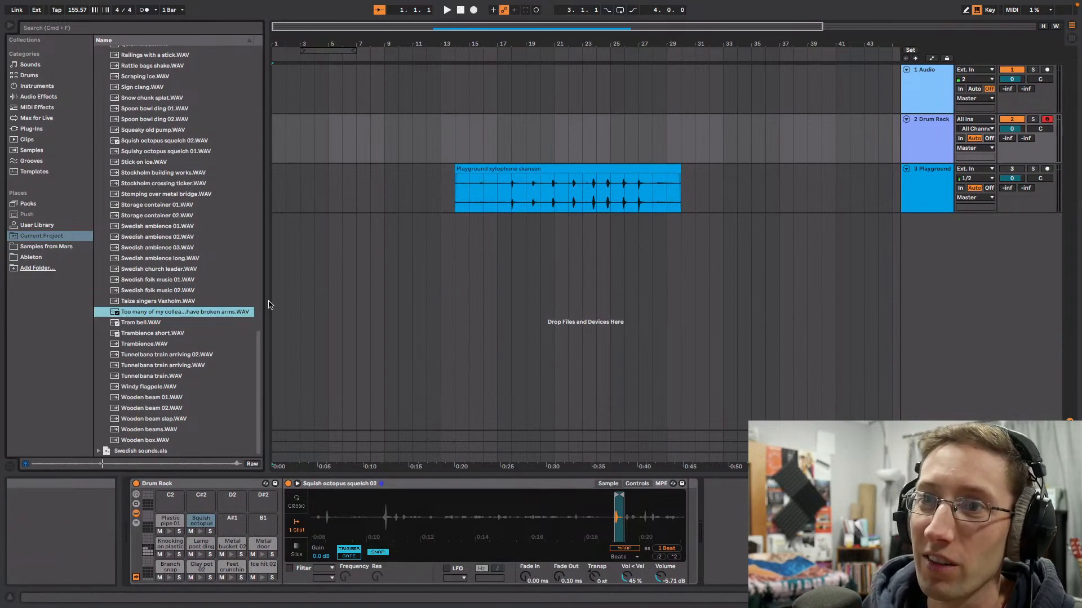
mouse_move(264, 304)
mouse_down()
mouse_move(298, 310)
mouse_move(260, 316)
mouse_up()
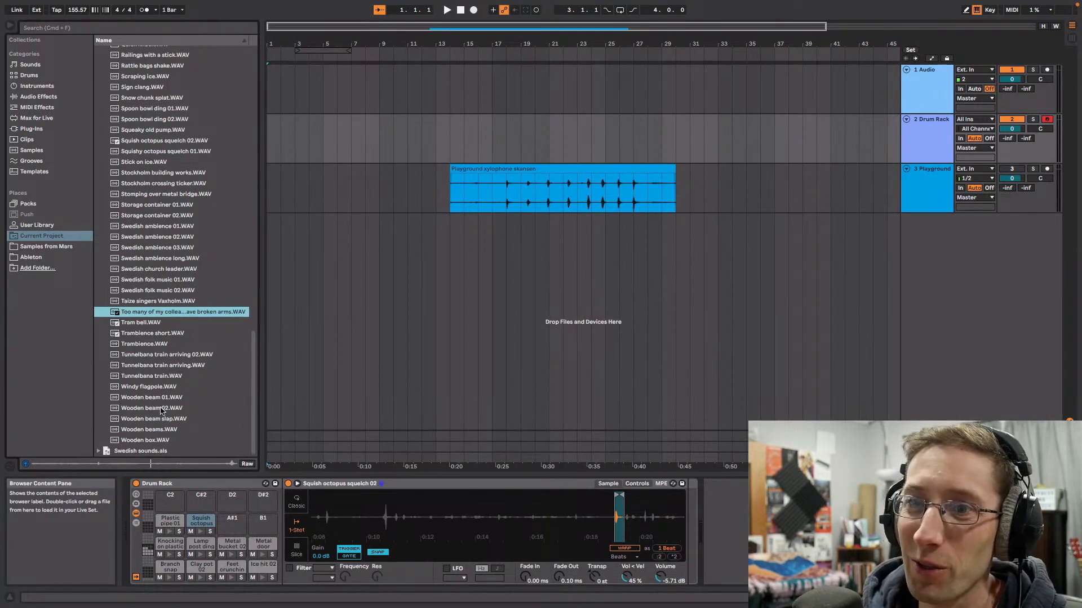
Step: Try Wooden beam 01.WAV on pad A#1, replace it with Wooden beam 02.WAV, and trim that tightly to its hit at about 0:08
drag(149, 401, 233, 524)
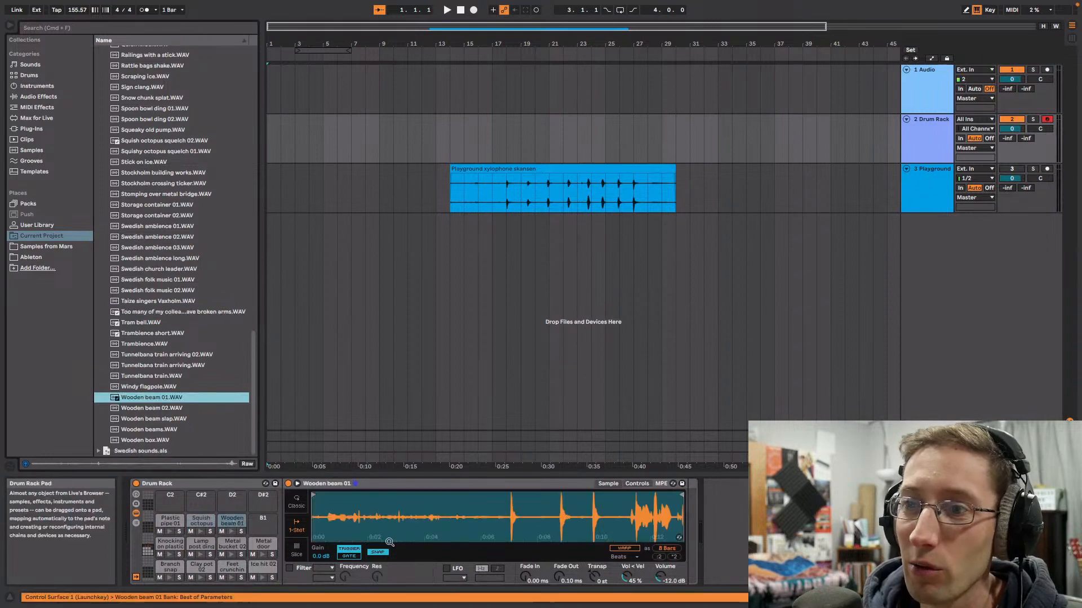
drag(682, 494, 586, 494)
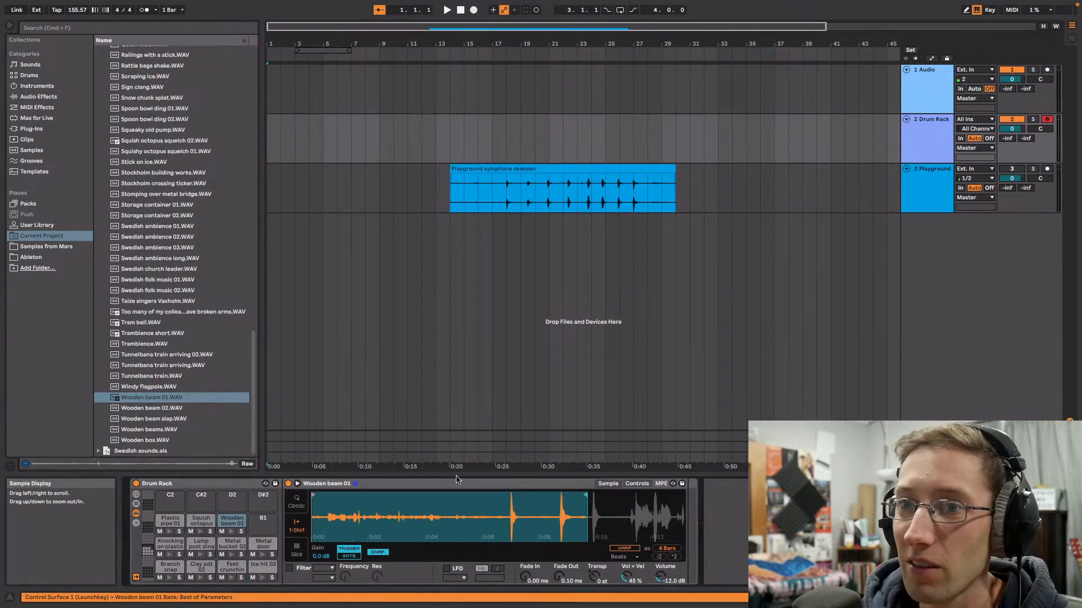
drag(152, 408, 239, 528)
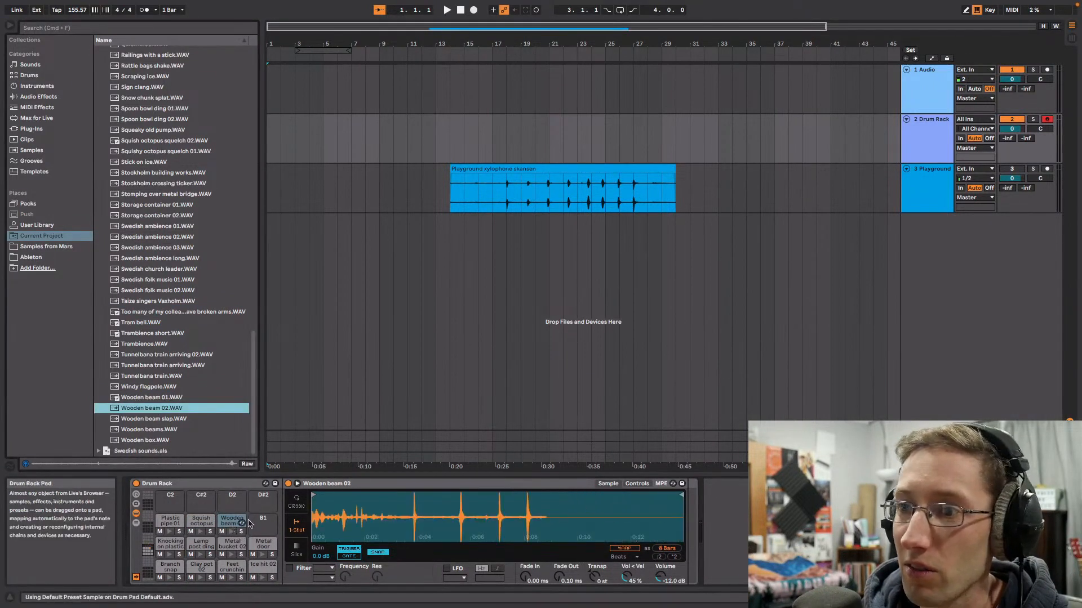
drag(314, 493, 525, 493)
mouse_move(682, 494)
mouse_down()
mouse_move(541, 494)
mouse_move(535, 509)
mouse_up()
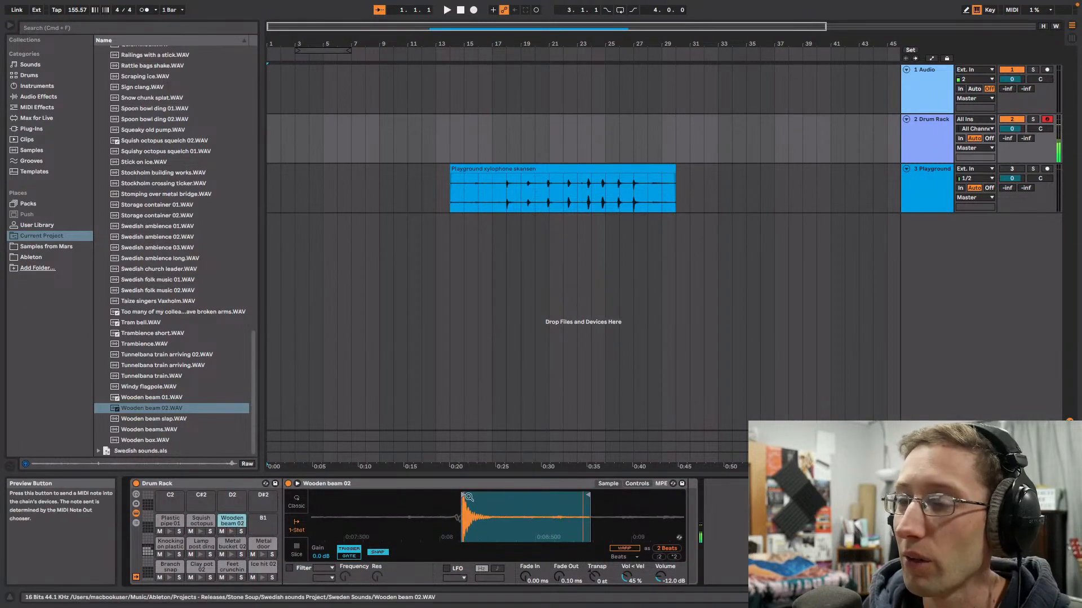
drag(588, 496, 519, 503)
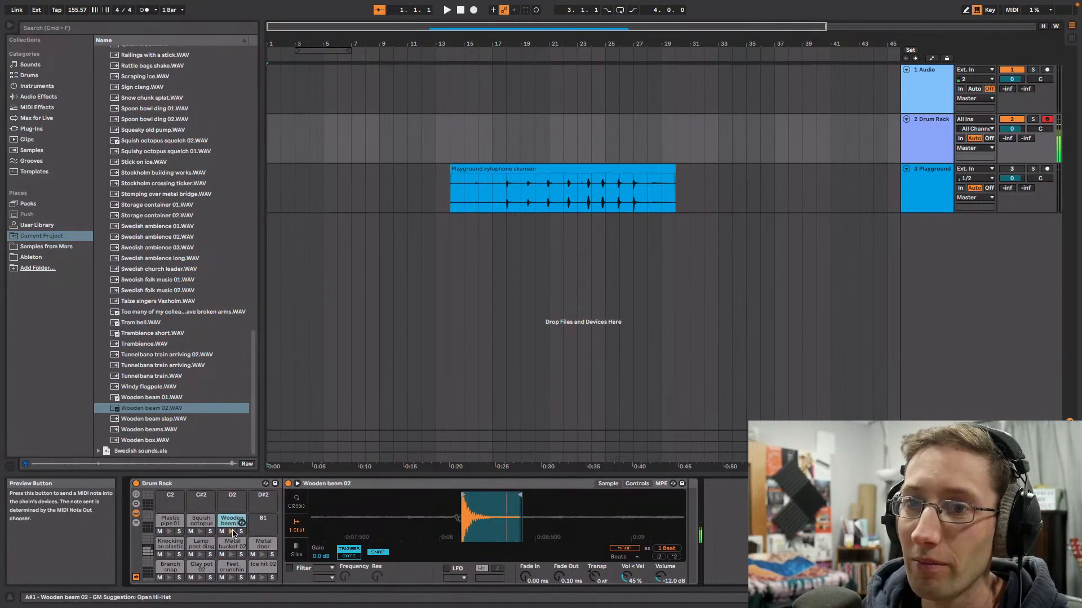
drag(520, 496, 492, 498)
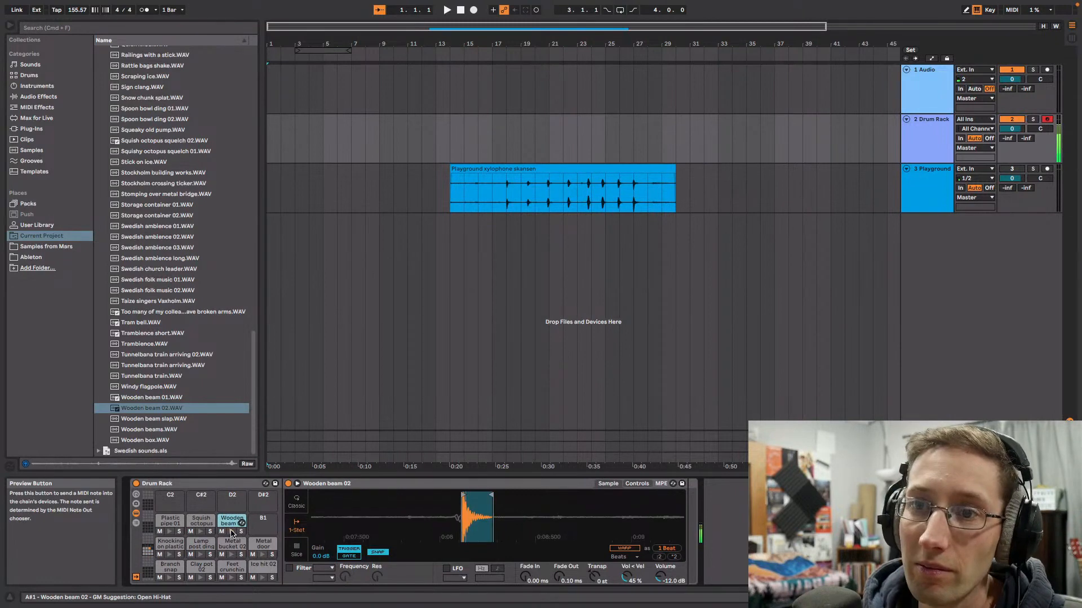
Step: Load Wooden box.WAV onto pad B1 of the Drum Rack and trim it to the single hit at about 0:03.9
drag(158, 444, 263, 521)
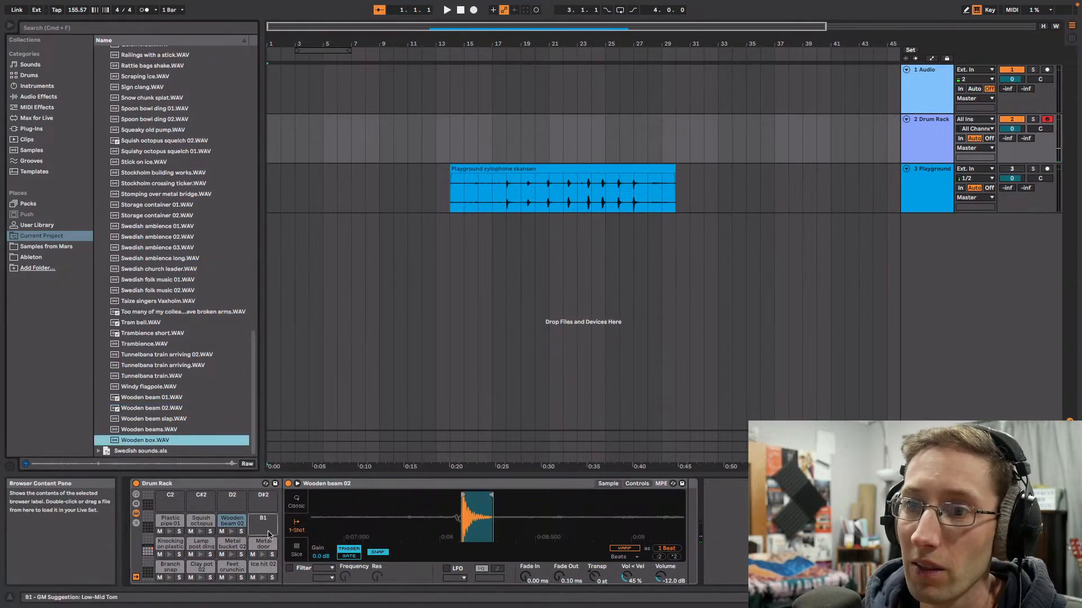
drag(681, 495, 467, 502)
mouse_move(313, 495)
mouse_down()
mouse_move(464, 499)
mouse_move(464, 529)
mouse_up()
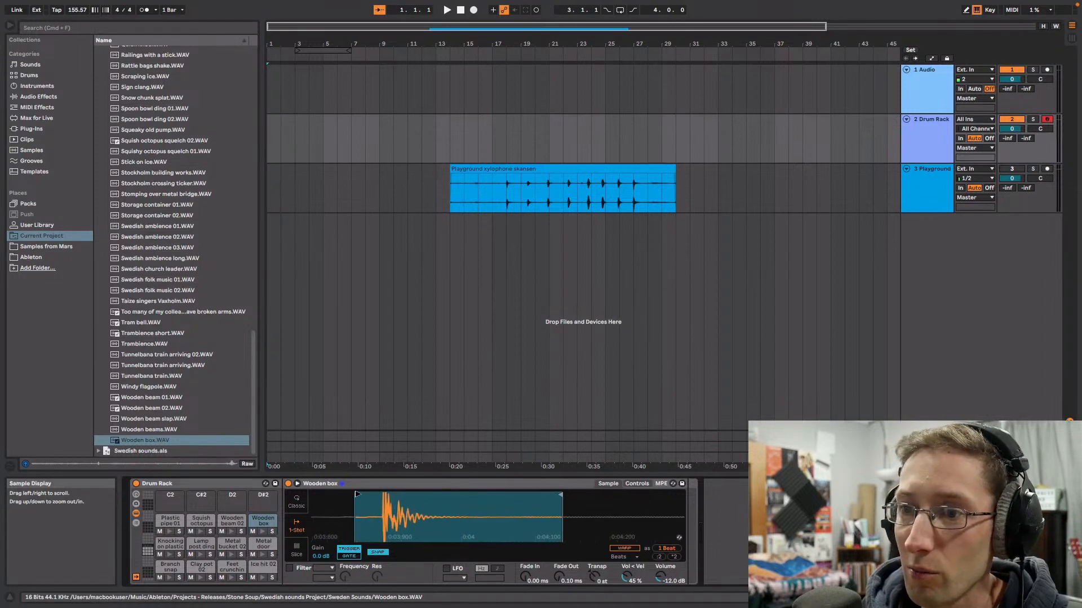
drag(357, 494, 385, 494)
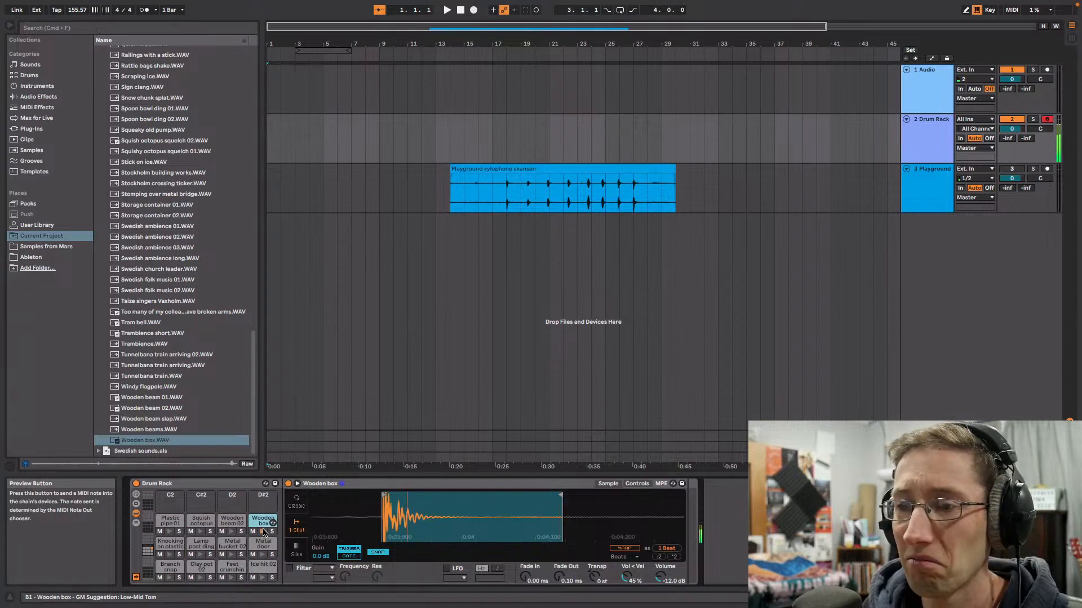
drag(562, 497, 463, 495)
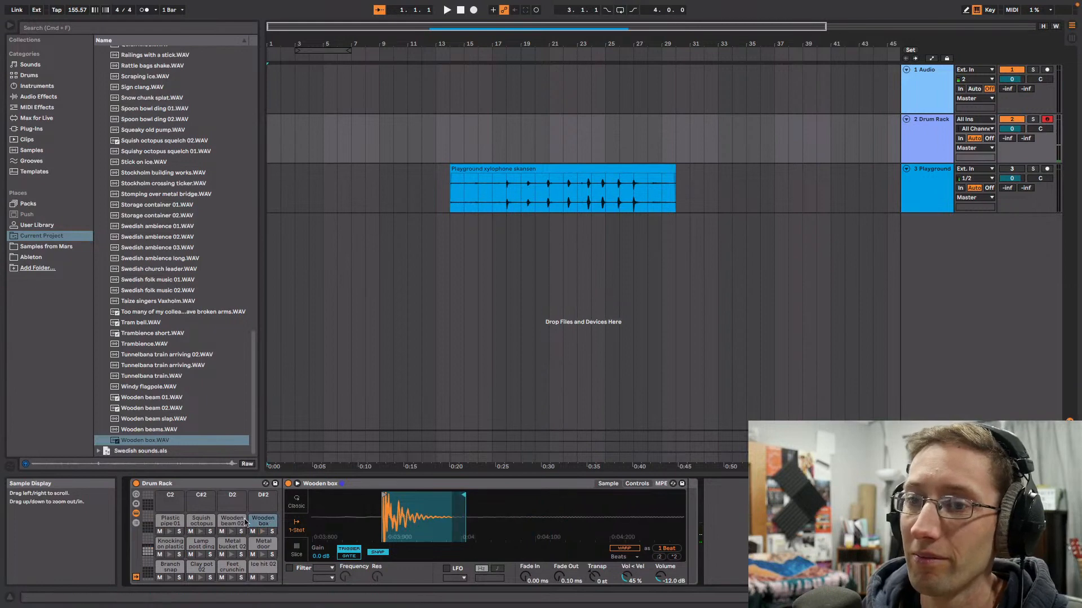
Step: Load Map clang.WAV onto pad C2 of the Drum Rack and trim its start to the clang at about 0:03.3
click(266, 481)
drag(253, 392, 263, 147)
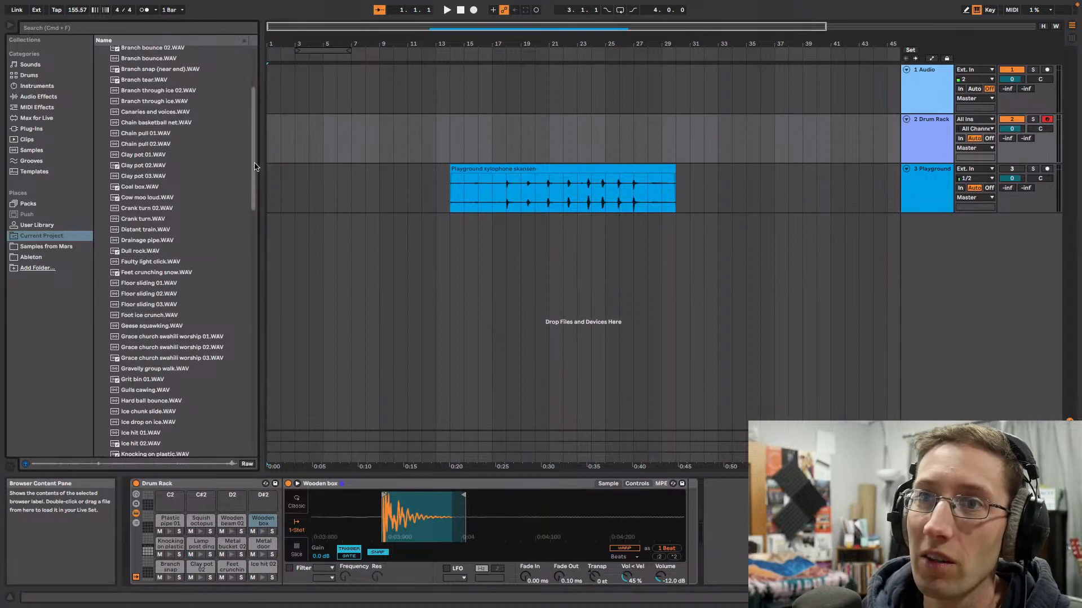
drag(254, 151, 253, 245)
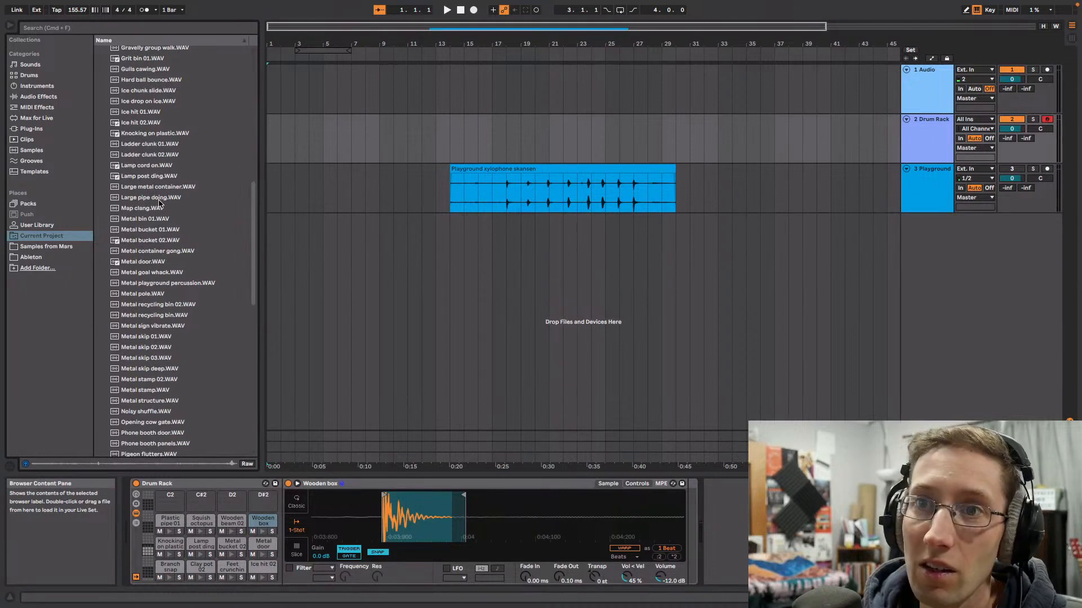
drag(155, 210, 170, 500)
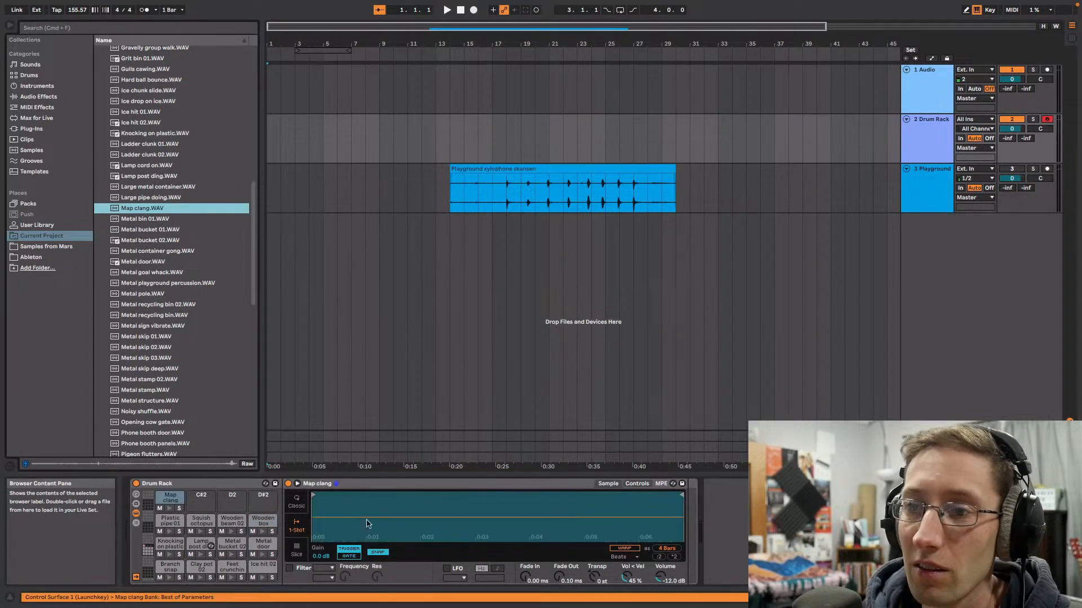
drag(681, 495, 533, 496)
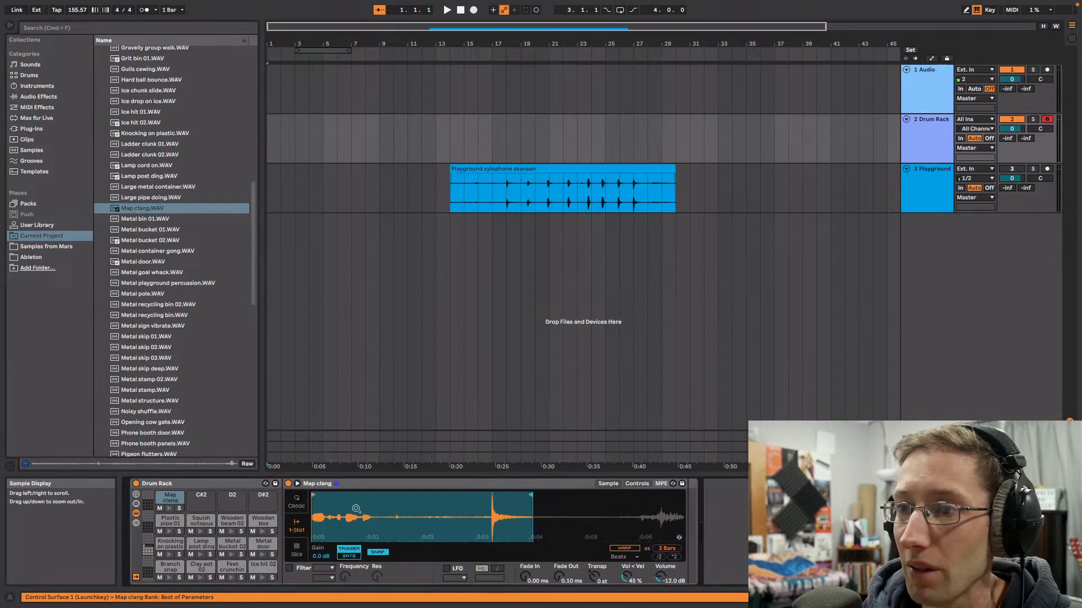
mouse_move(314, 494)
mouse_down()
mouse_move(492, 496)
mouse_move(499, 541)
mouse_up()
drag(459, 500, 459, 538)
drag(413, 494, 429, 494)
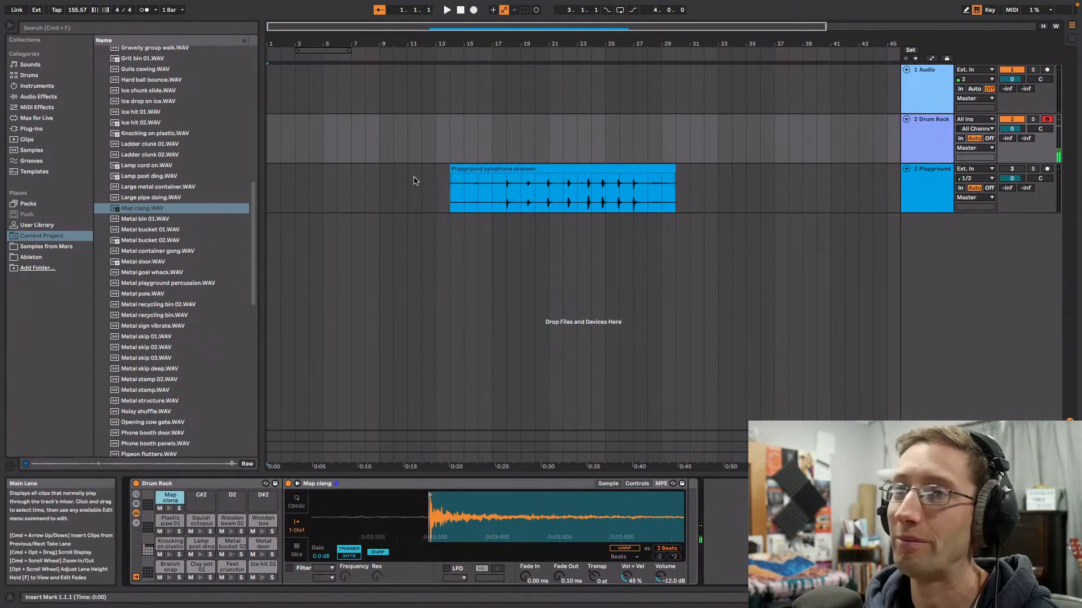
Step: Set the project tempo to 130 BPM
click(78, 11)
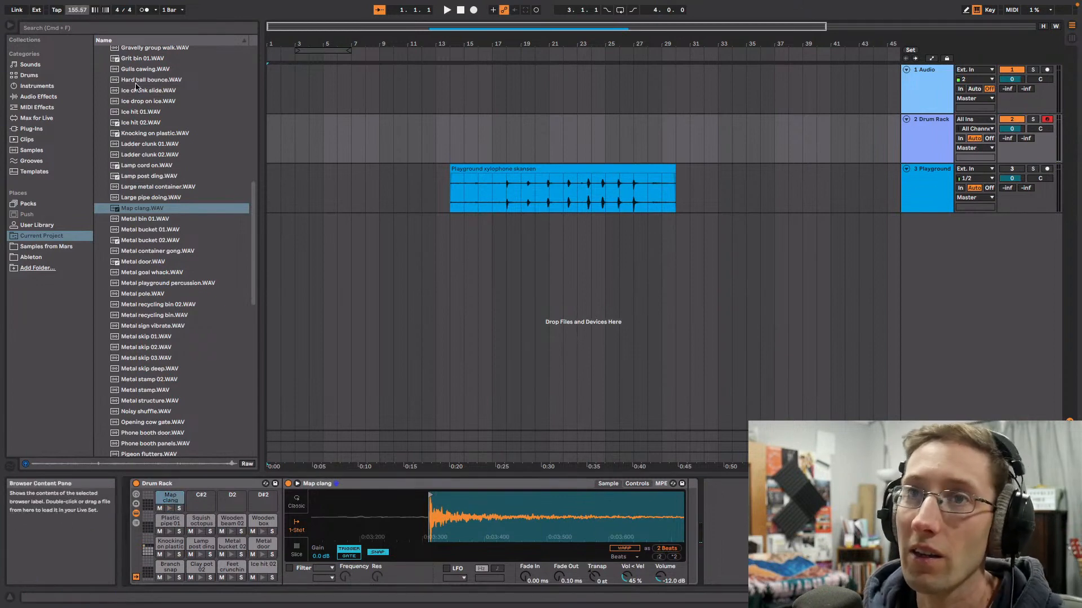
text(130)
key(Return)
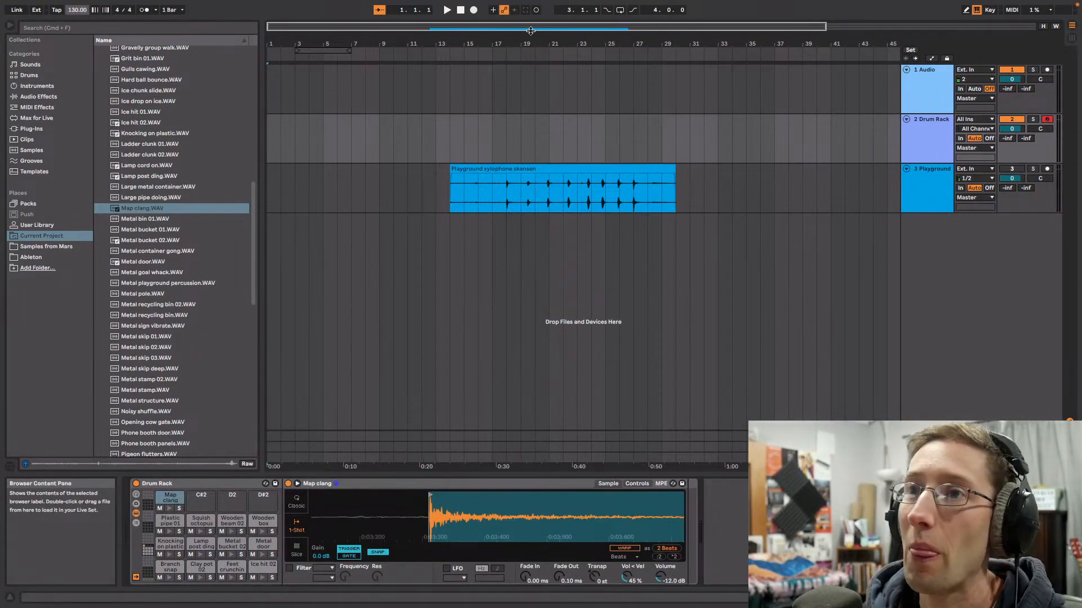
Step: Create a one-bar MIDI clip at bar 3 on the Drum Rack track, enlarge its note editor, and audition the kit's sounds
drag(530, 30, 382, 122)
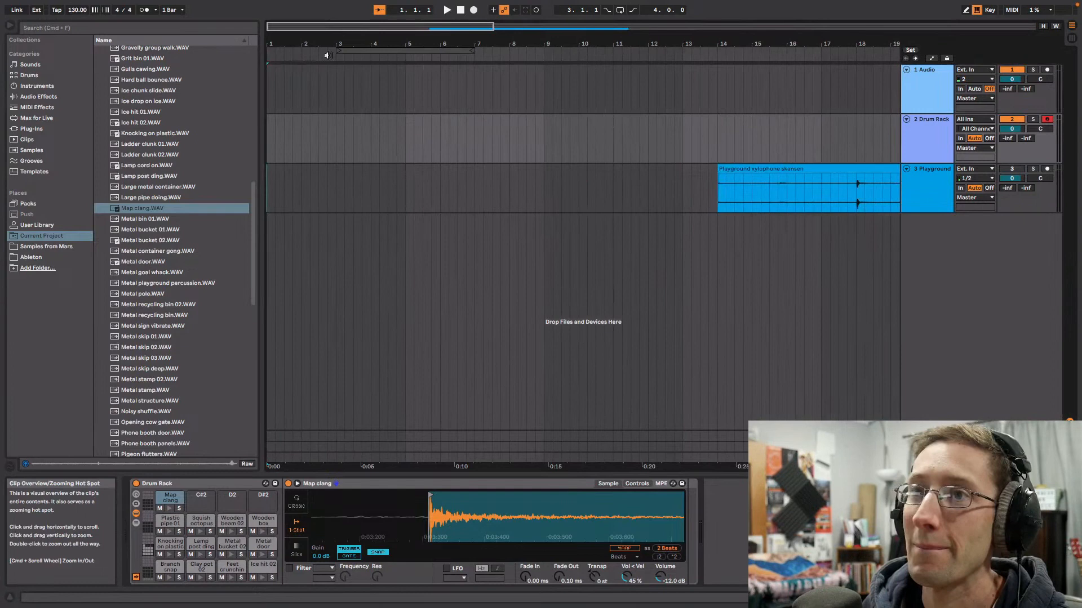
double_click(364, 136)
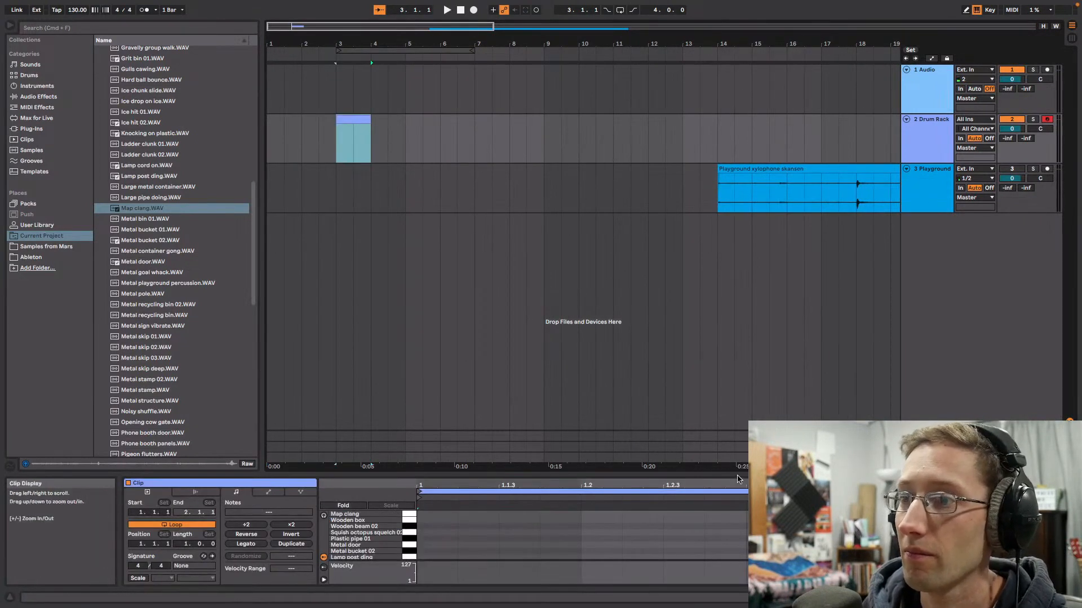
drag(738, 477, 732, 345)
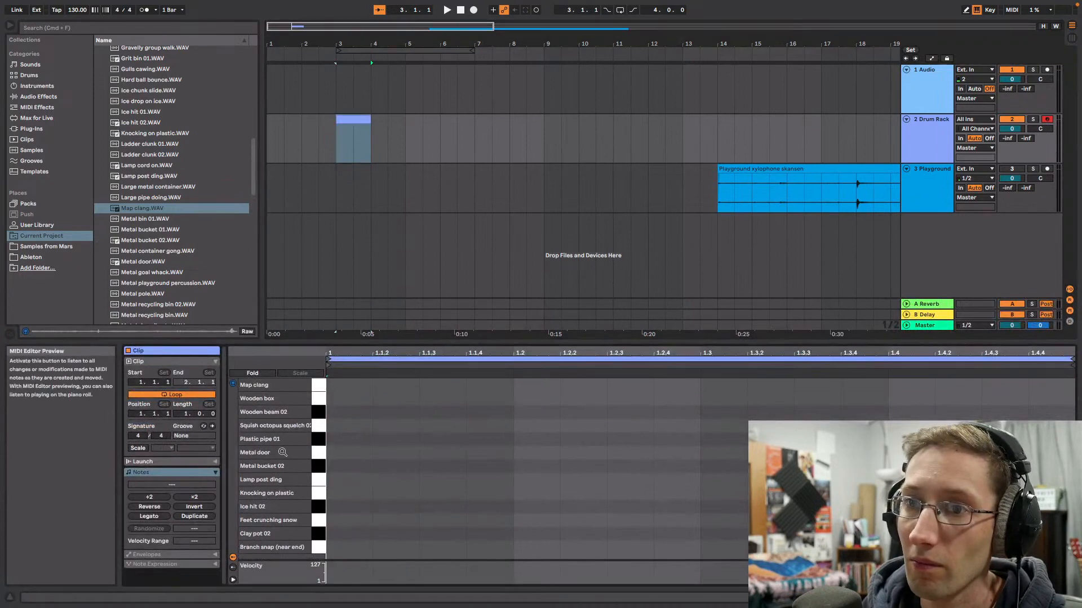
click(316, 549)
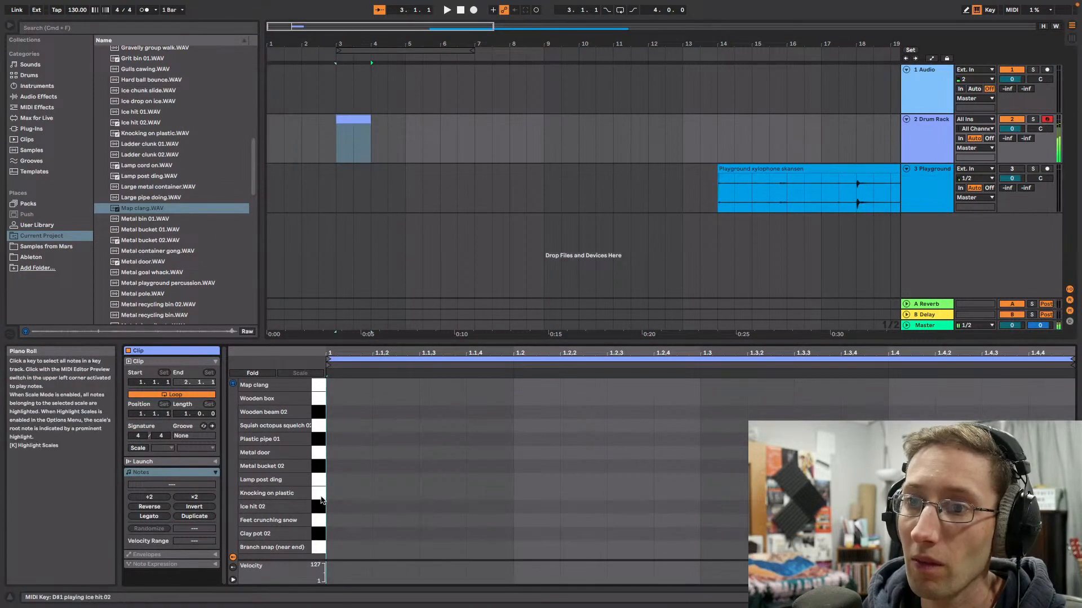
drag(321, 500, 319, 398)
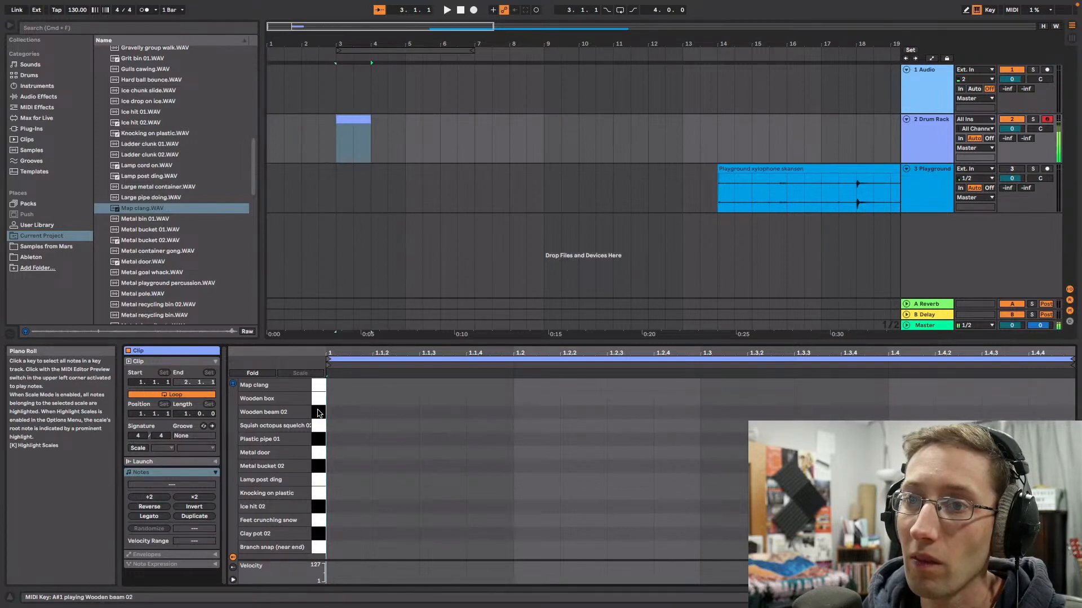
Step: Draw Wooden beam 02 notes at 1.1, 1.1.4, 1.3 and 1.3.4 in the clip, playing the pattern back while building it
key(b)
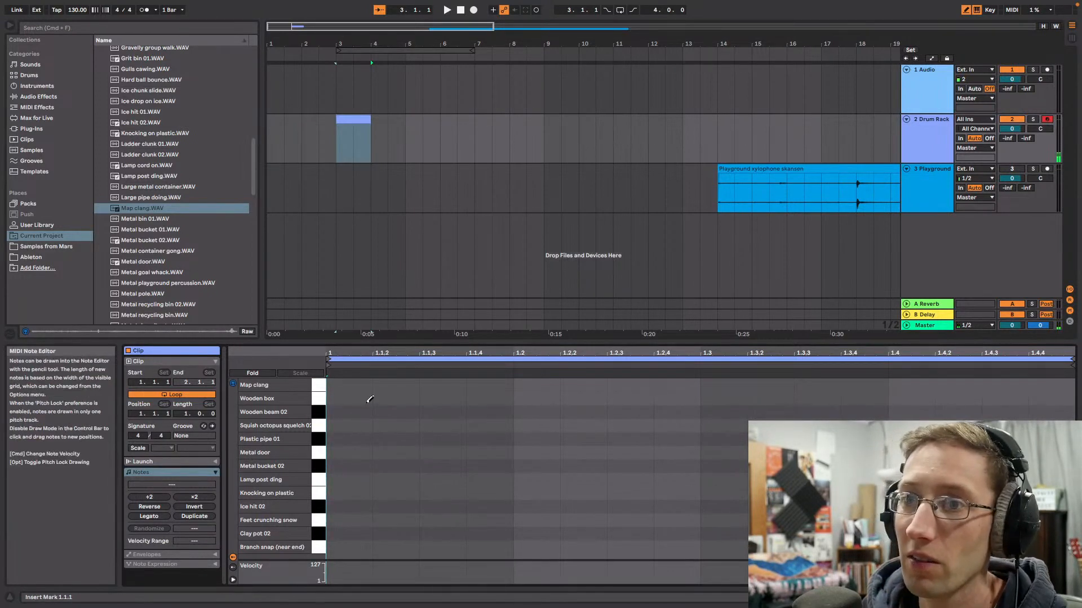
click(359, 408)
key(space)
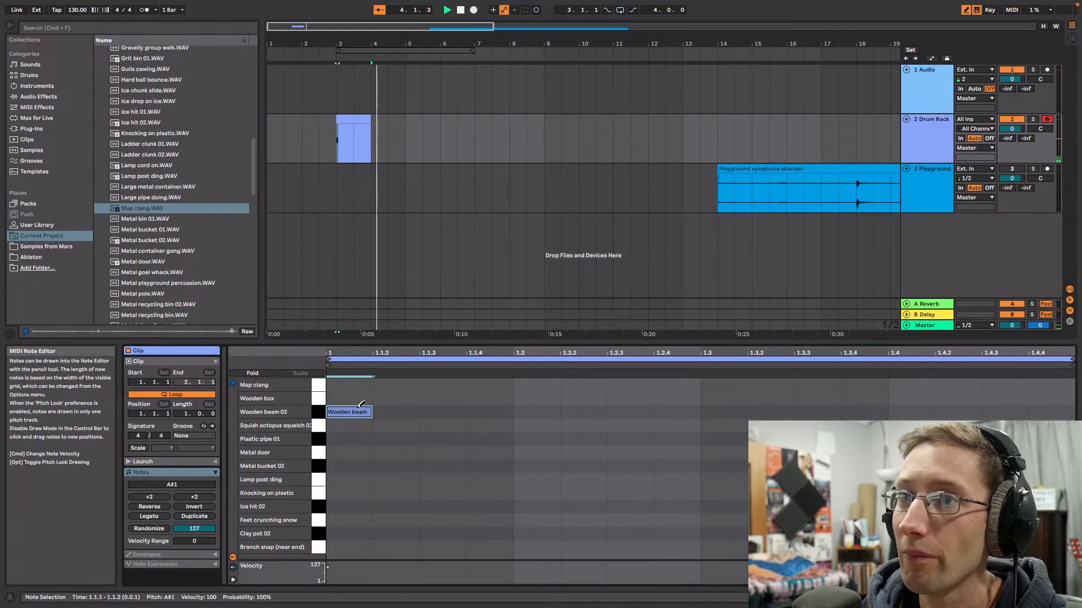
click(333, 147)
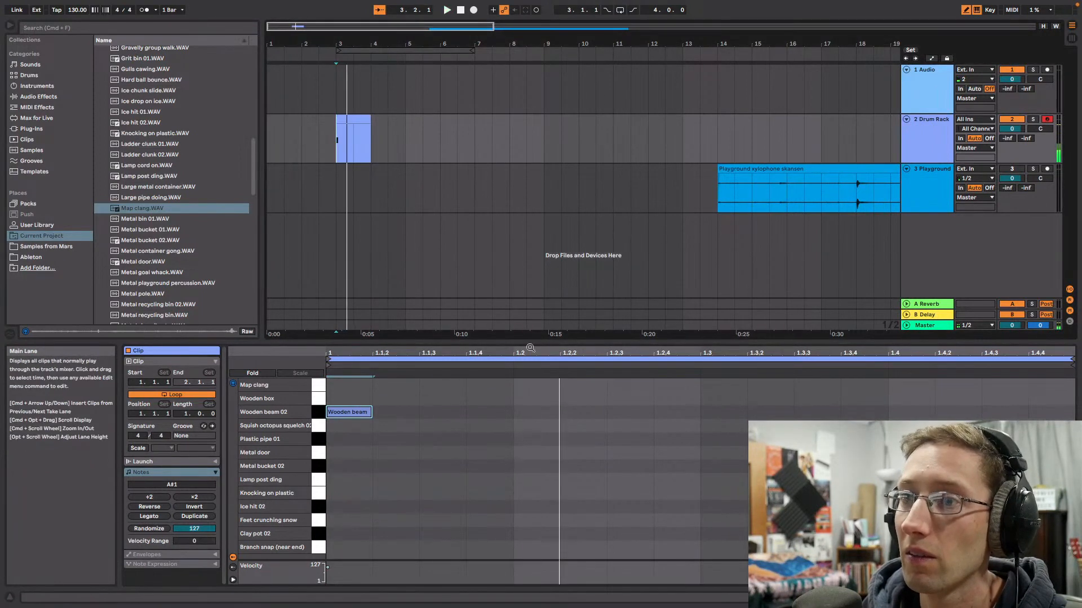
click(487, 412)
key(space)
click(738, 408)
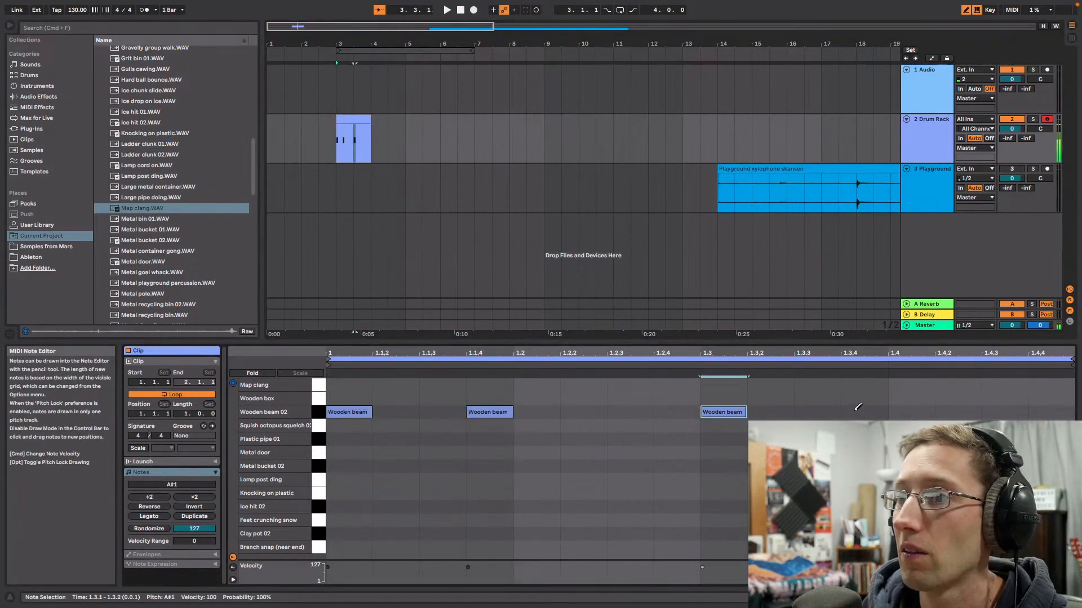
click(857, 409)
key(space)
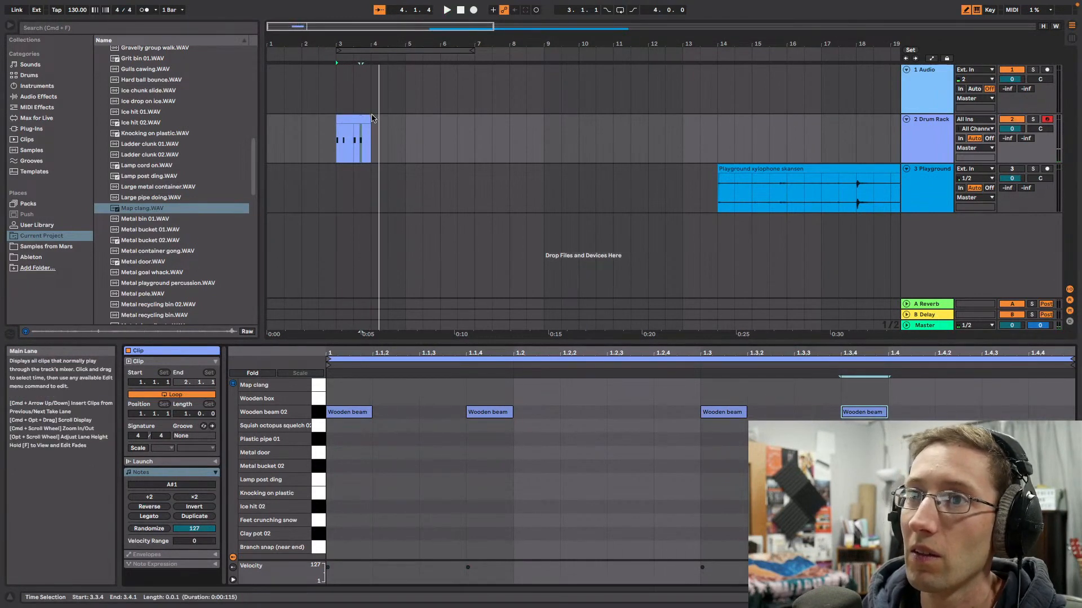
Step: Extend the drum clip to fill bars 3 to 7 and play it with arrangement looping enabled
drag(369, 120, 476, 123)
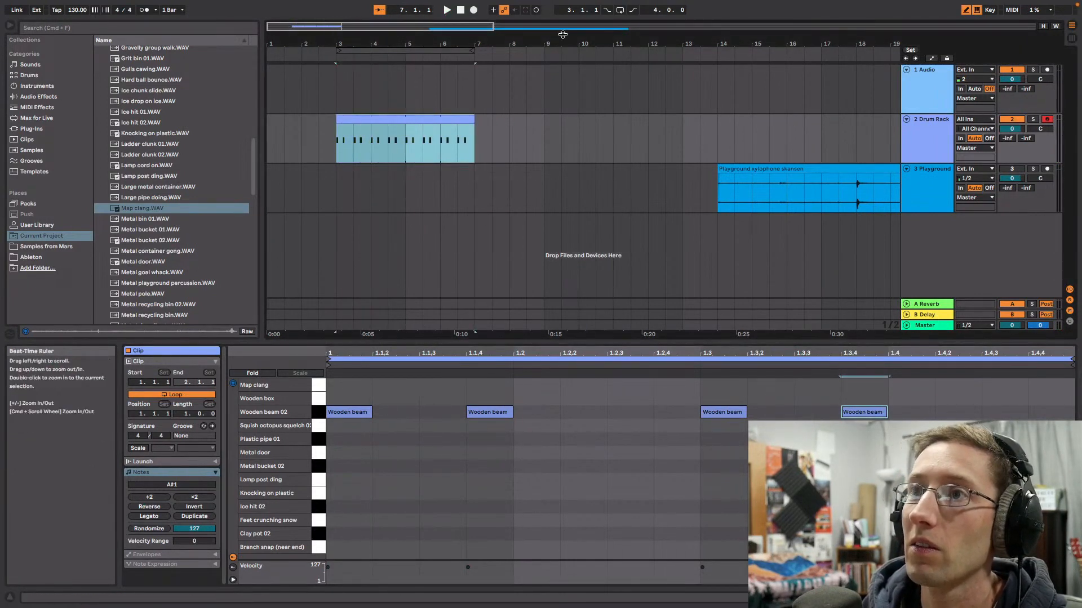
click(620, 10)
key(space)
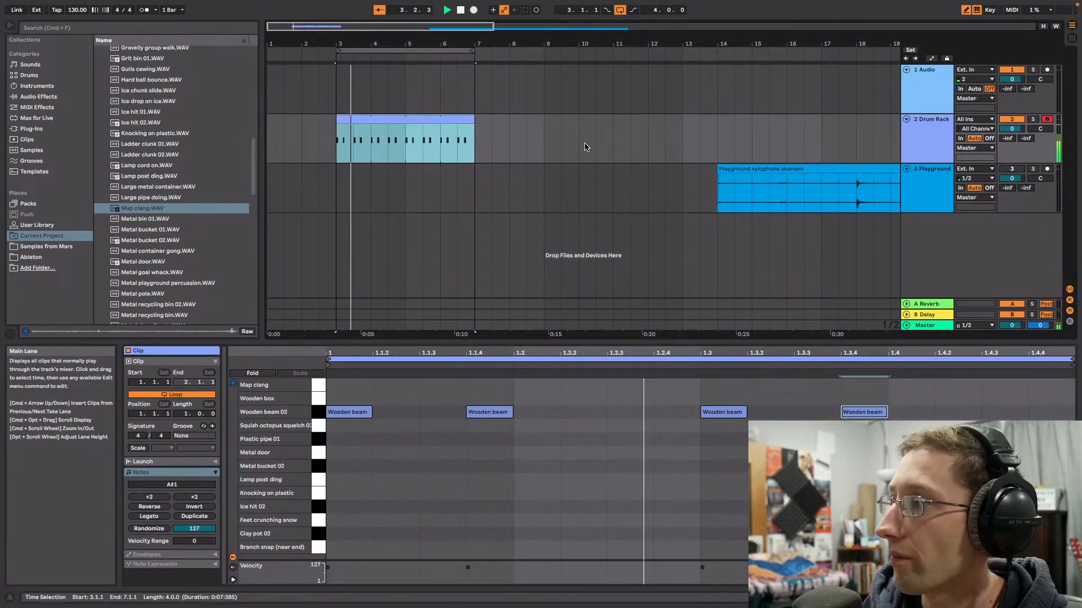
Step: Audition Plastic pipe 01, Metal bucket 02 and Knocking on plastic against the wooden beam pattern
click(320, 441)
key(space)
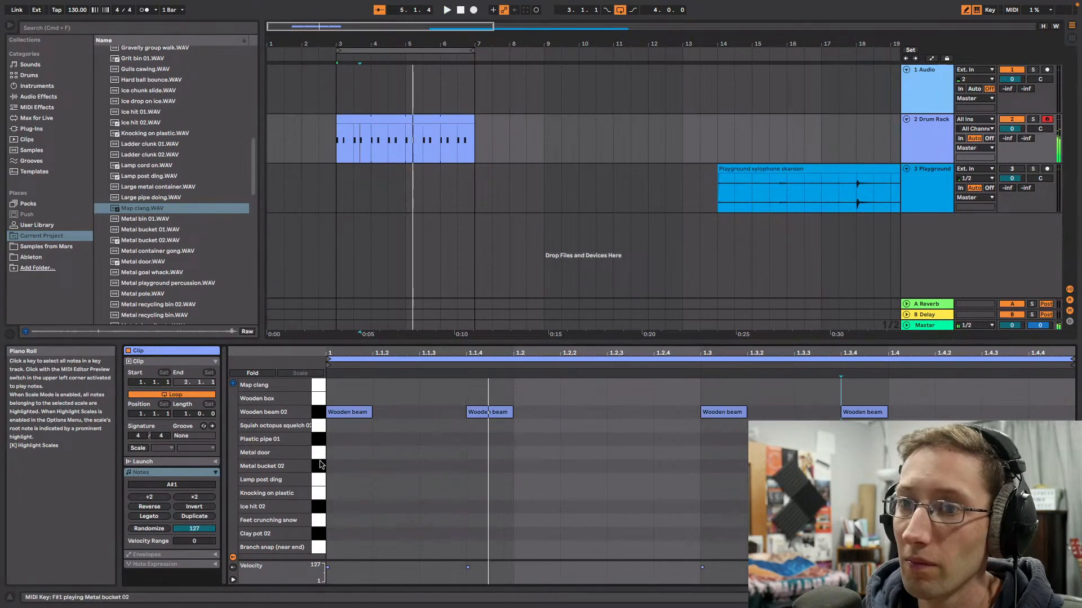
click(322, 466)
key(space)
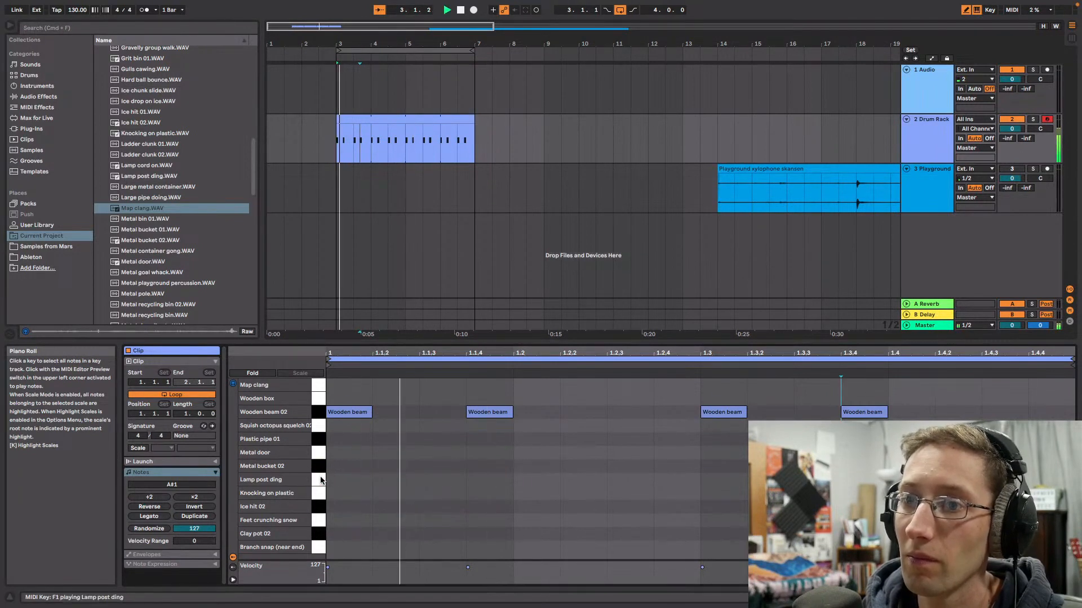
click(319, 495)
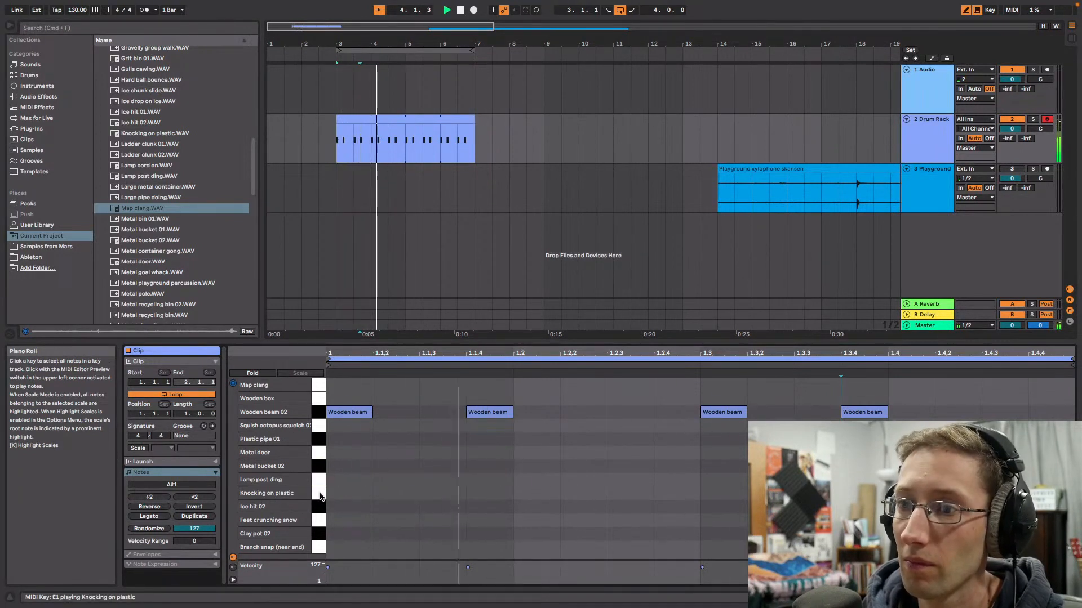
click(320, 494)
Step: Add a Knocking on plastic note at 1.2.3 and a Clay pot 02 note at 1.4.3, and play the pattern
click(635, 489)
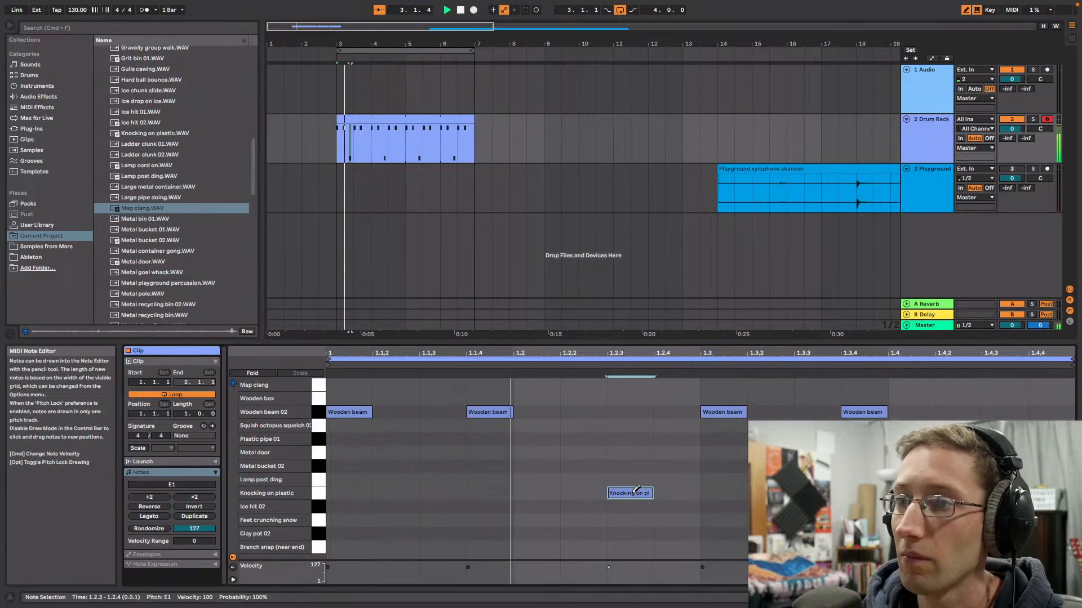
click(1004, 493)
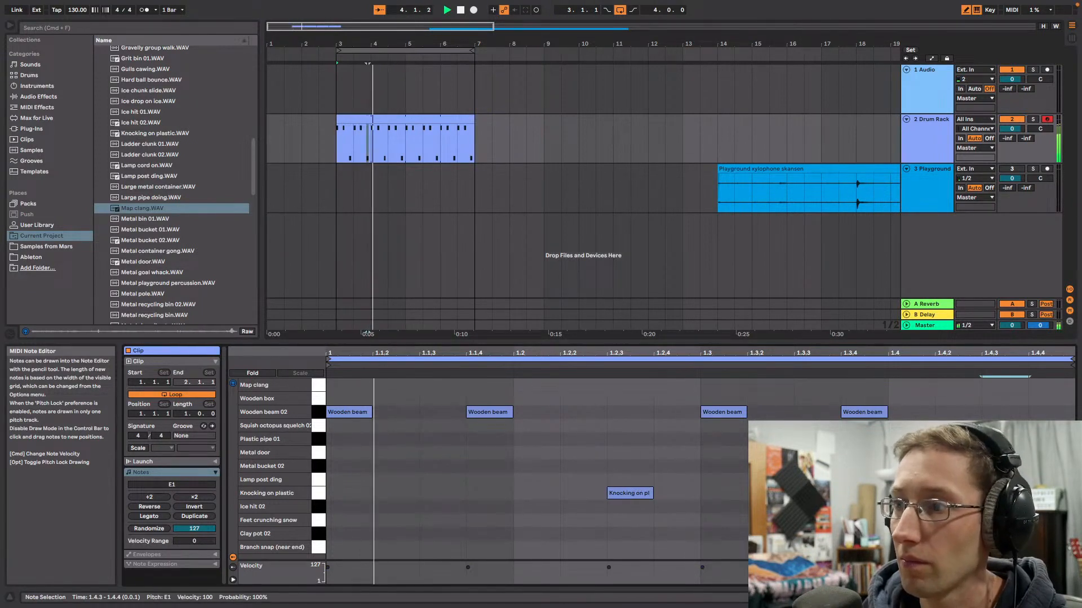
key(space)
click(1005, 493)
click(1005, 534)
key(space)
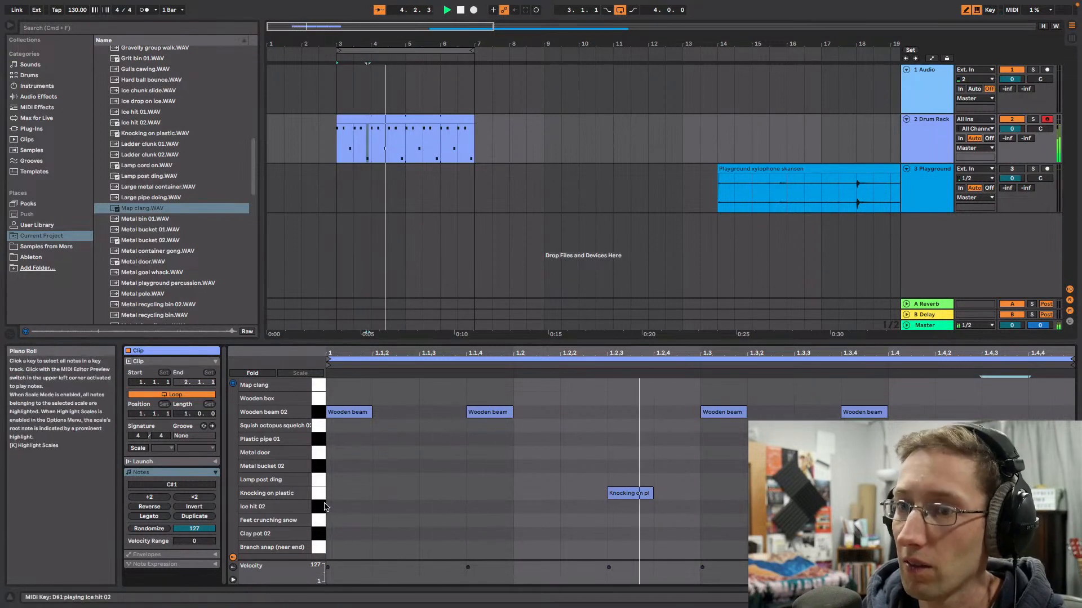
Step: Audition Branch snap (near end) and the Squish octopus squelch against the looping pattern
click(319, 550)
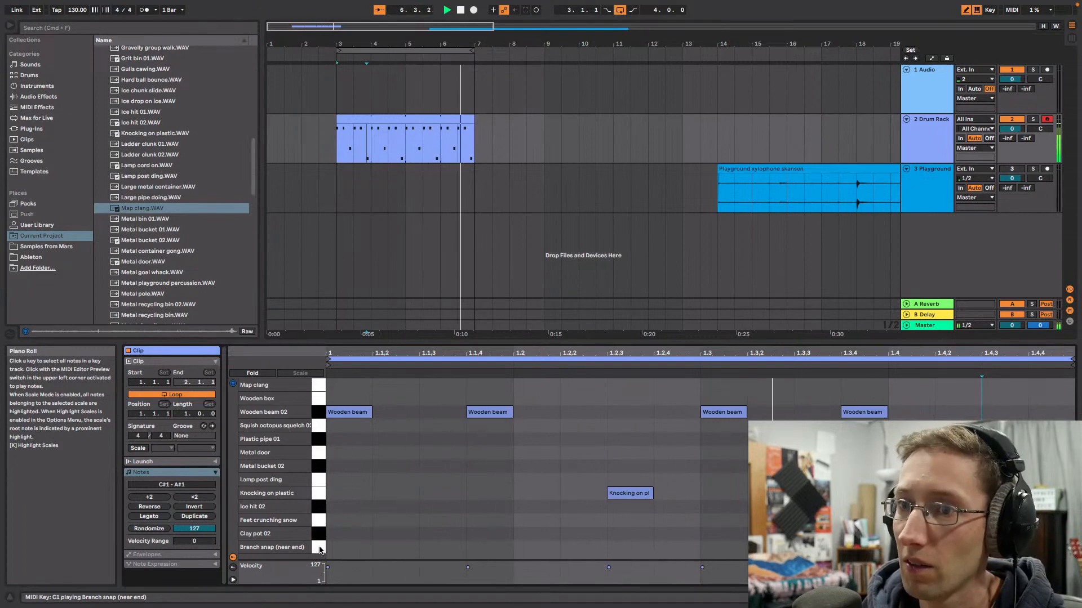
click(320, 427)
key(space)
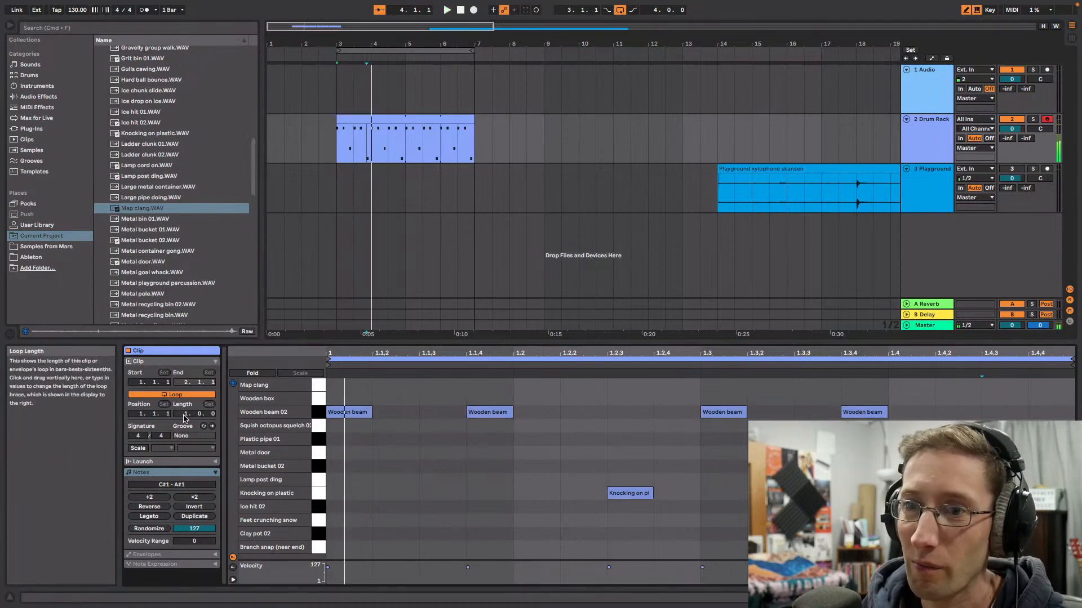
Step: Set the clip's loop length to two bars, duplicate the first bar's notes into the second, and audition Clay pot 02 during playback
drag(184, 416, 185, 410)
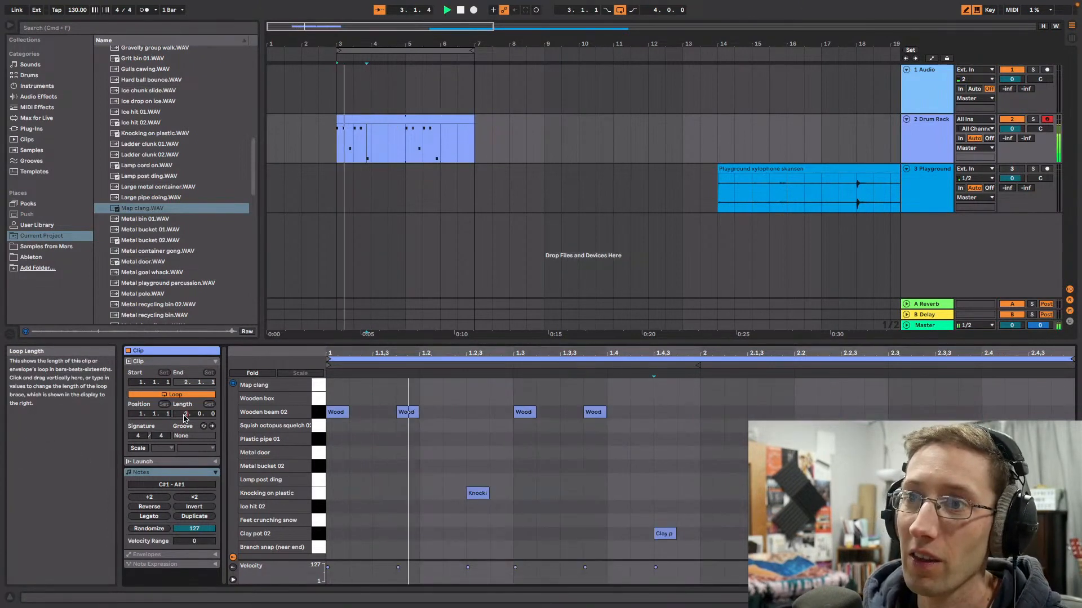
key(space)
key(b)
mouse_move(696, 407)
mouse_down()
mouse_move(695, 433)
mouse_move(334, 542)
mouse_up()
key(super+d)
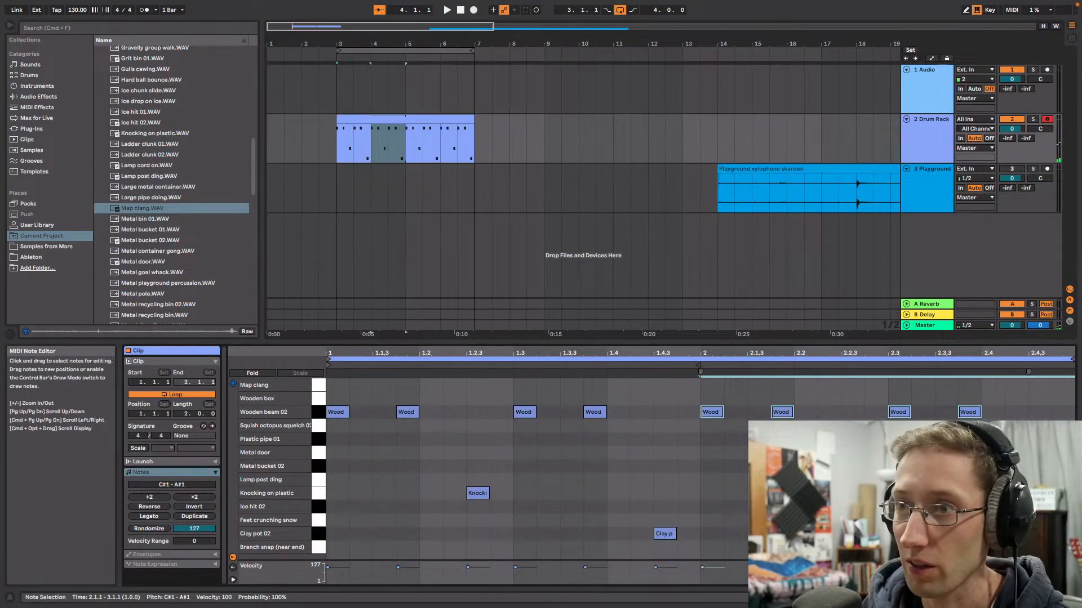
key(b)
key(space)
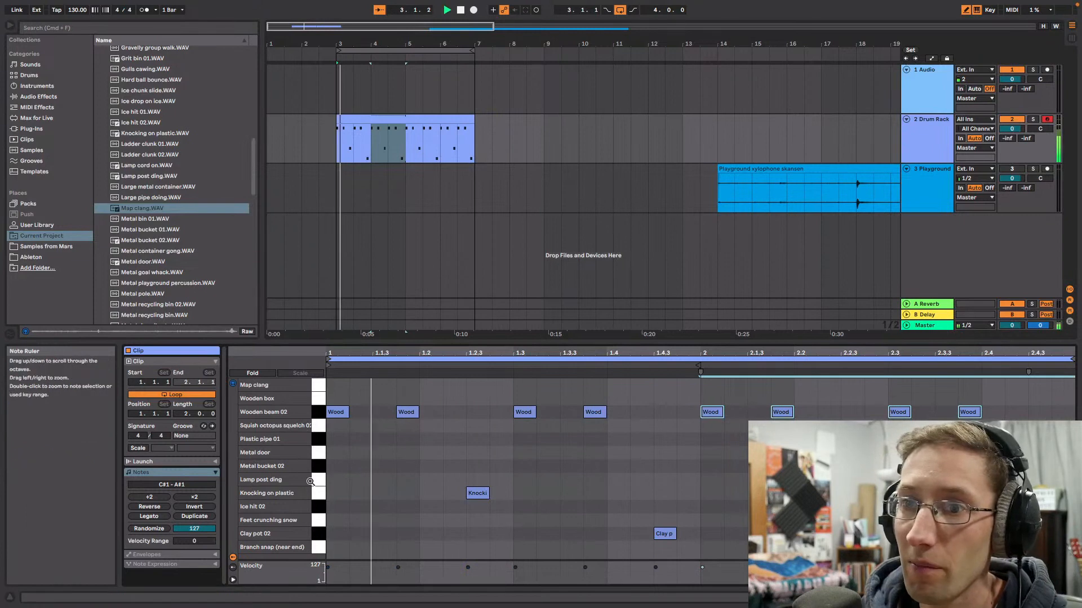
click(317, 534)
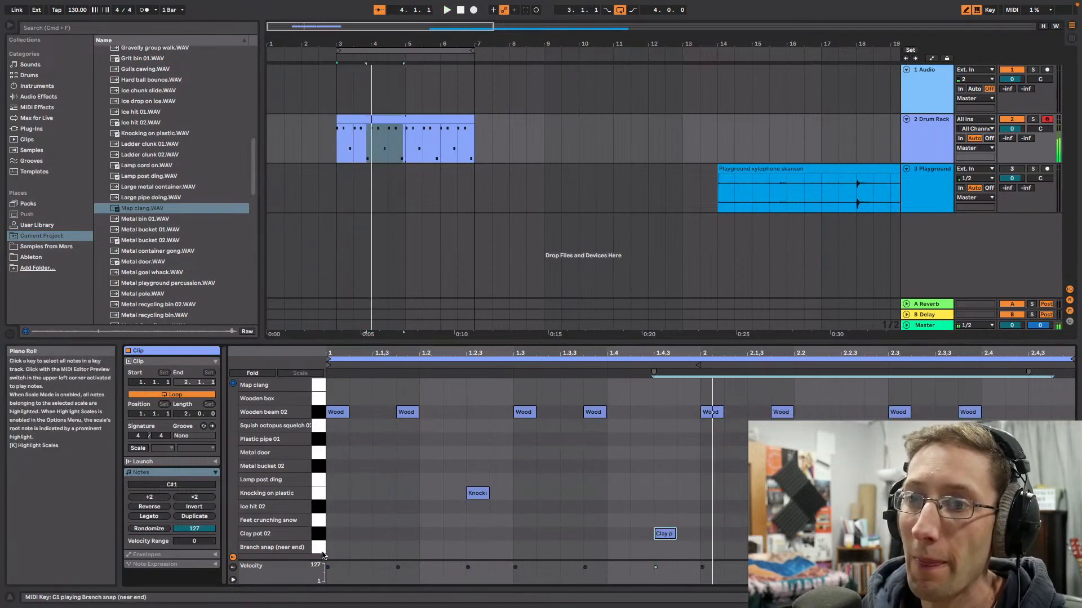
Step: Add a Squish octopus squelch note at 2.2.1 and play the two-bar pattern
key(space)
key(space)
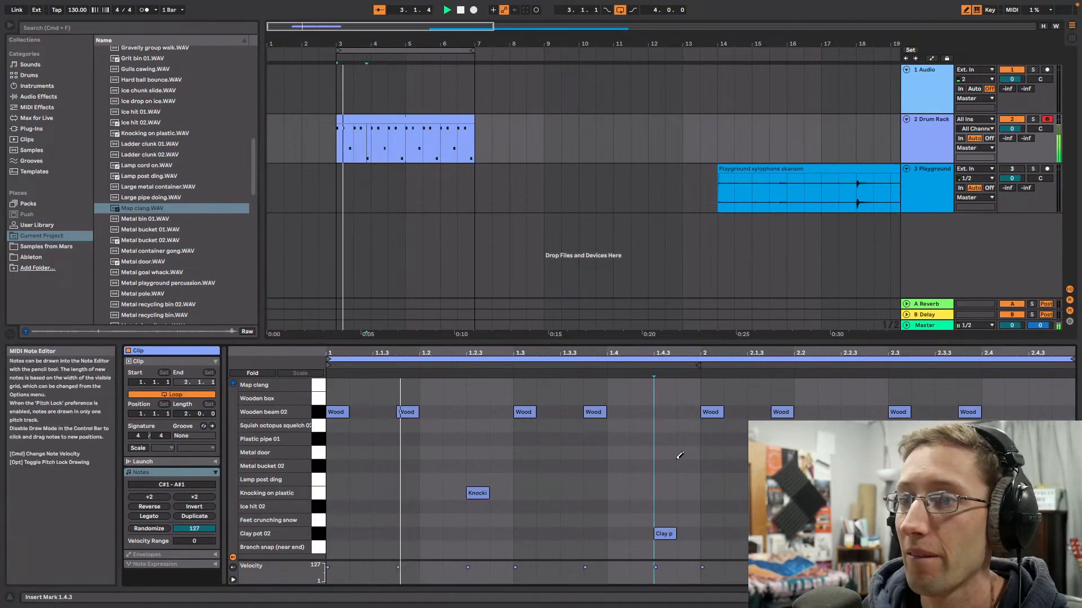
click(815, 420)
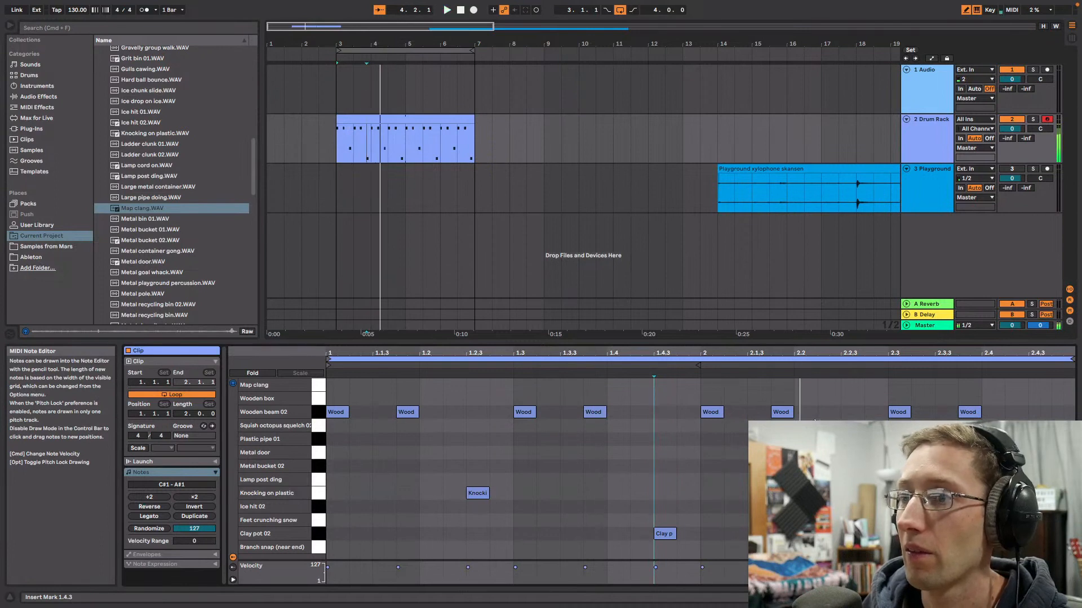
key(space)
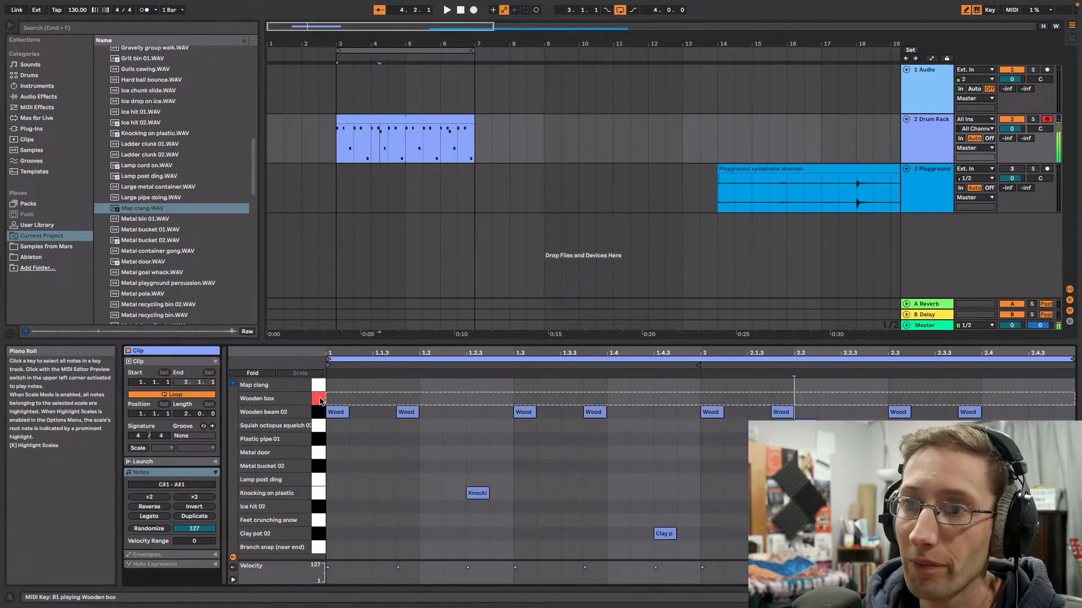
key(space)
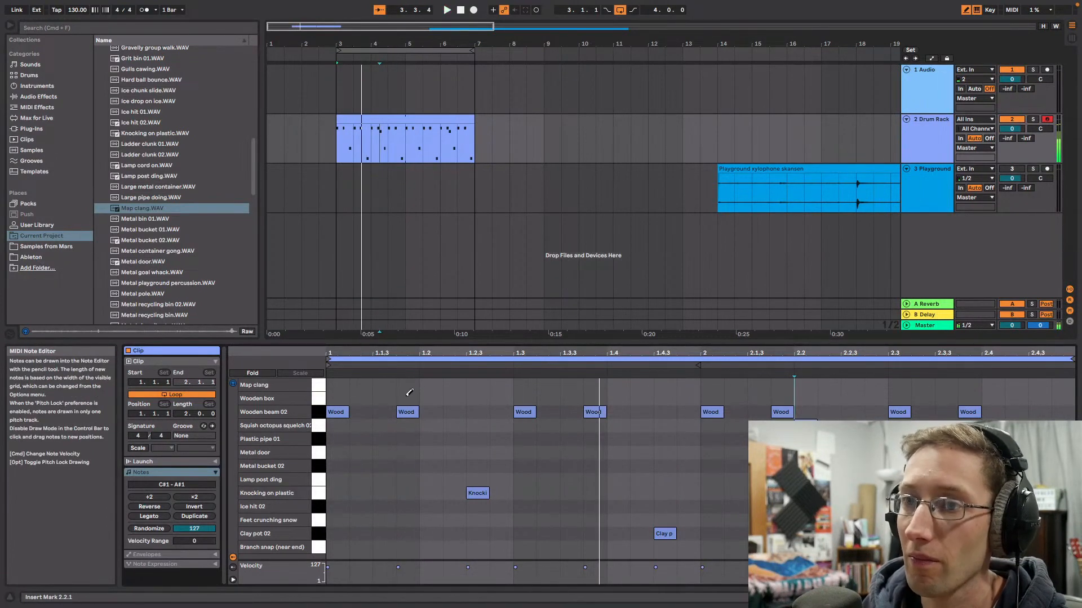
Step: Add Wooden box notes at 1.1.3 and 2.2.2, and play the pattern to check their placement
click(385, 398)
key(space)
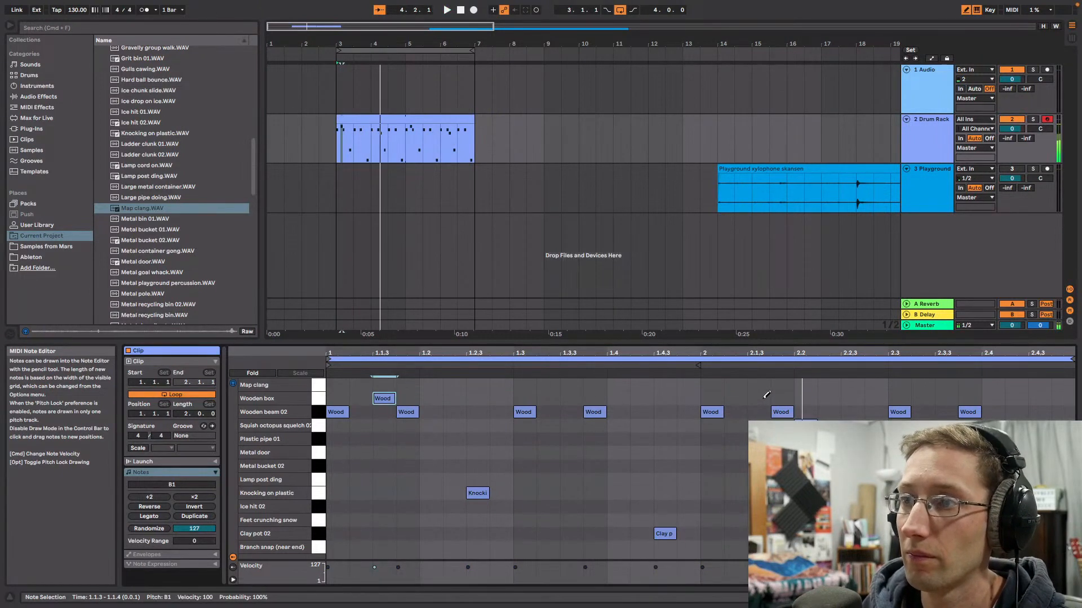
click(851, 398)
key(space)
click(851, 398)
key(space)
click(834, 398)
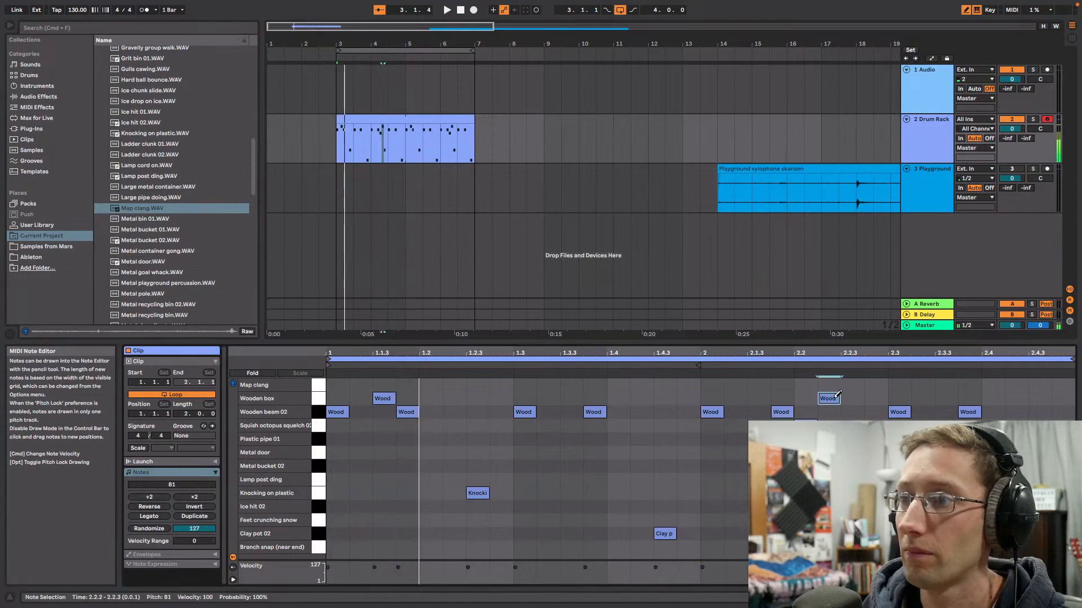
key(space)
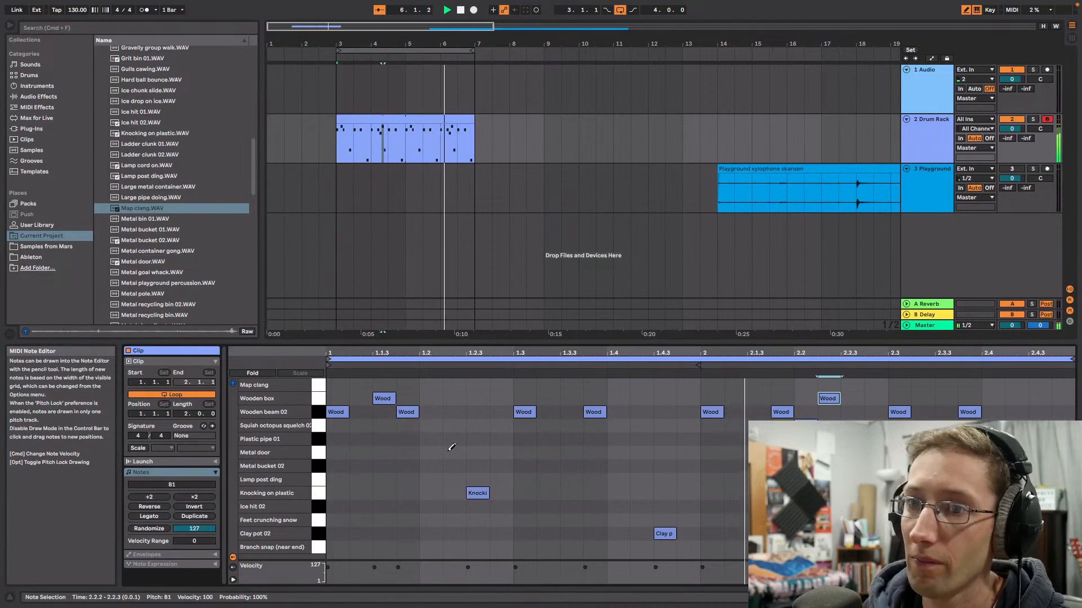
Step: Audition Metal door, Metal bucket 02 and Lamp post ding, and add a Lamp post ding note at 2.1.1
click(321, 458)
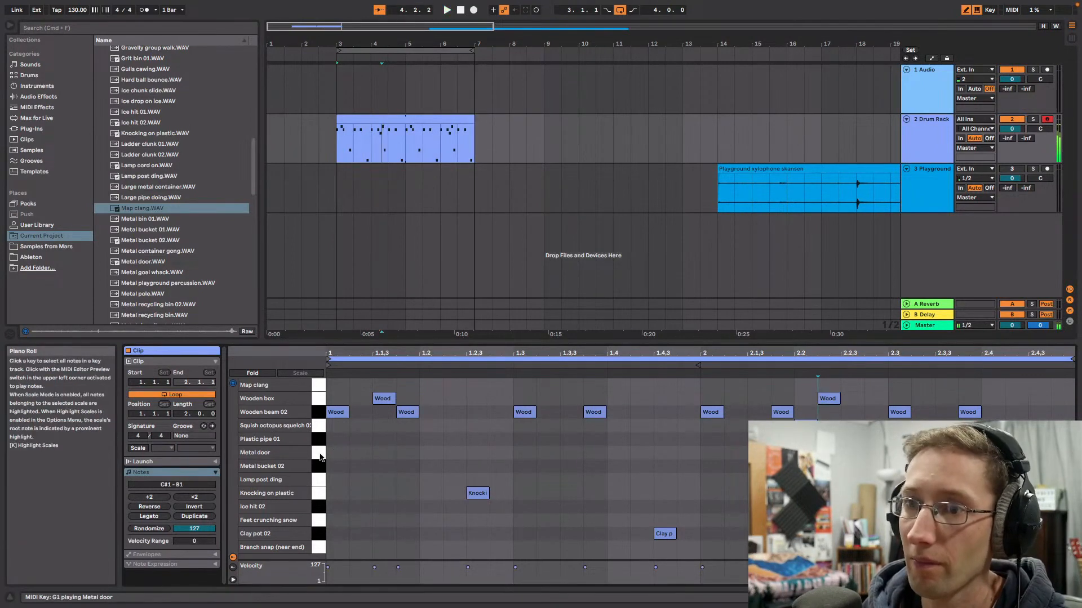
click(321, 467)
click(322, 483)
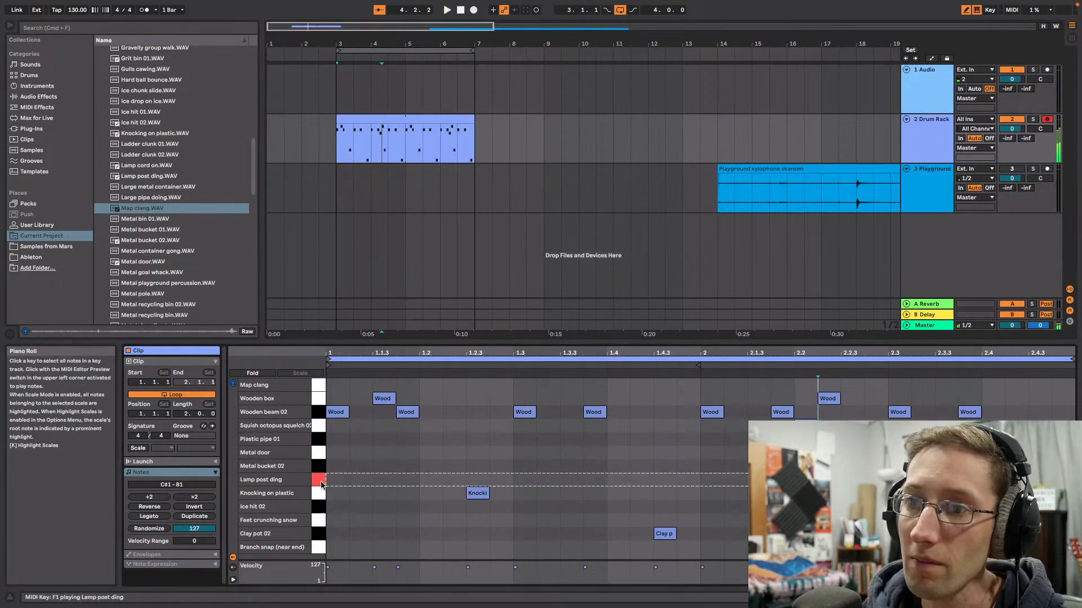
click(321, 485)
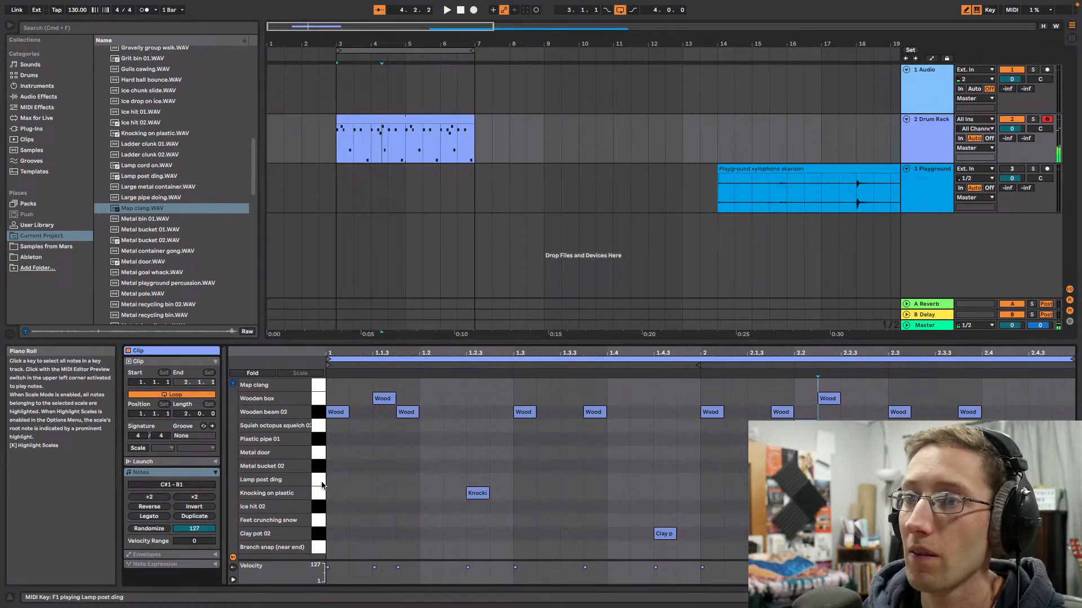
click(708, 479)
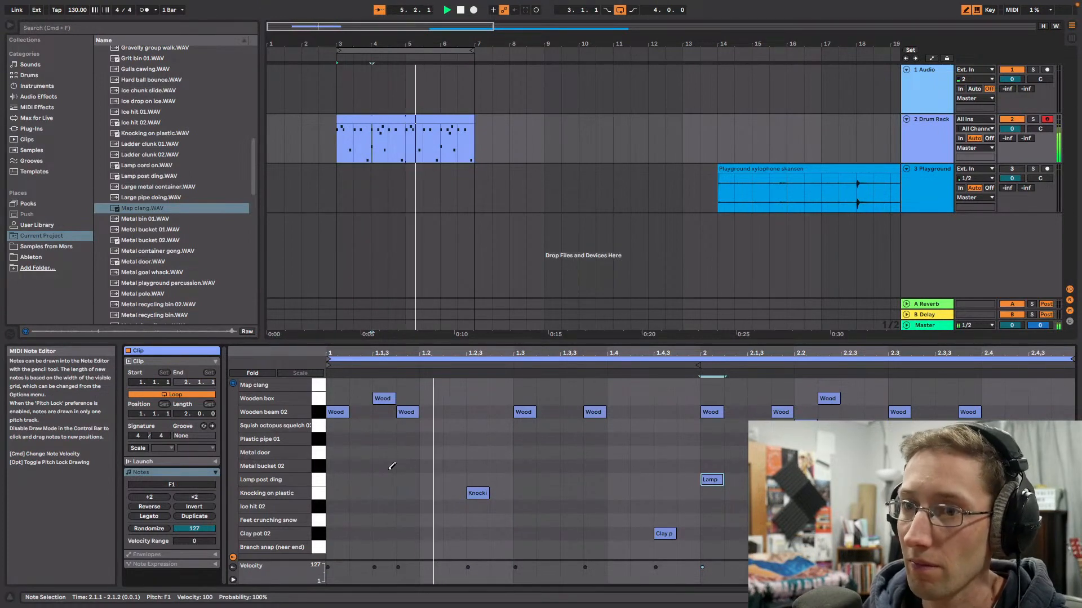
key(space)
Step: Audition Ice hit 02 and add its notes at 1.2.1, 1.4.1 and 2.4.1
click(321, 508)
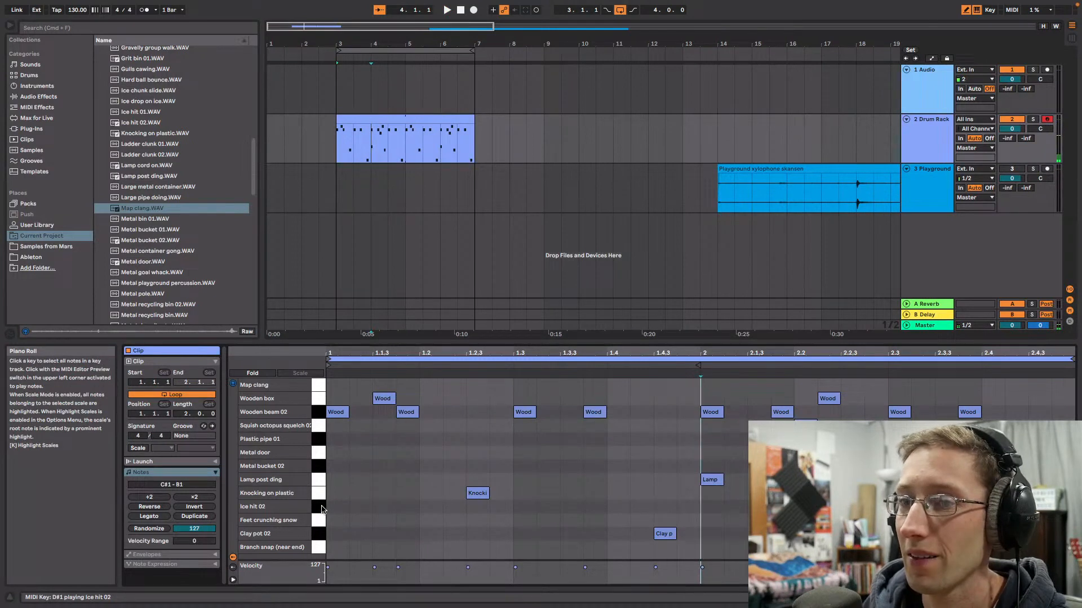
click(322, 509)
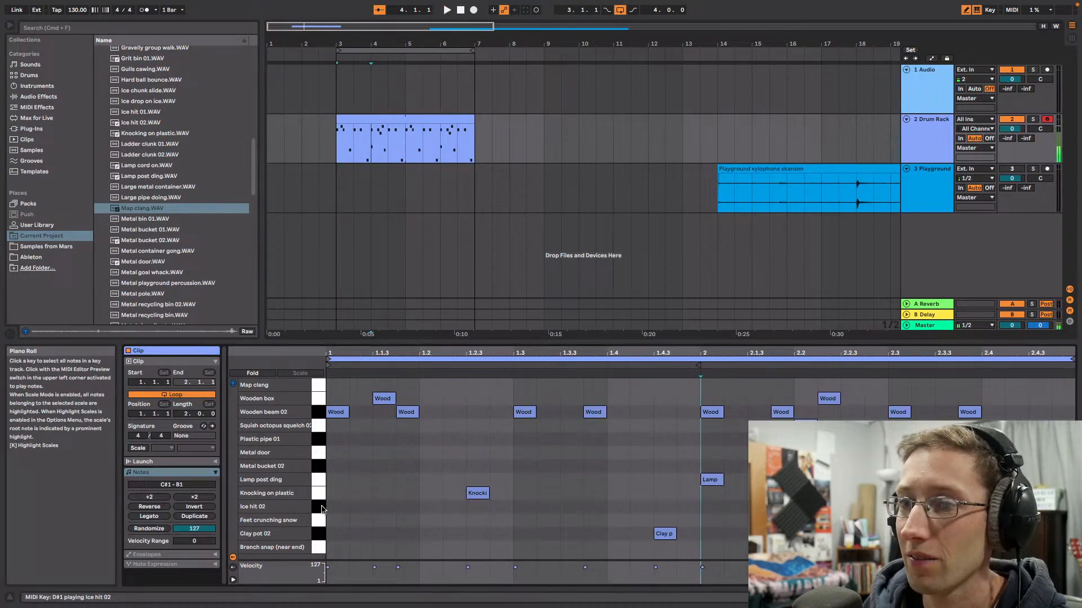
click(434, 507)
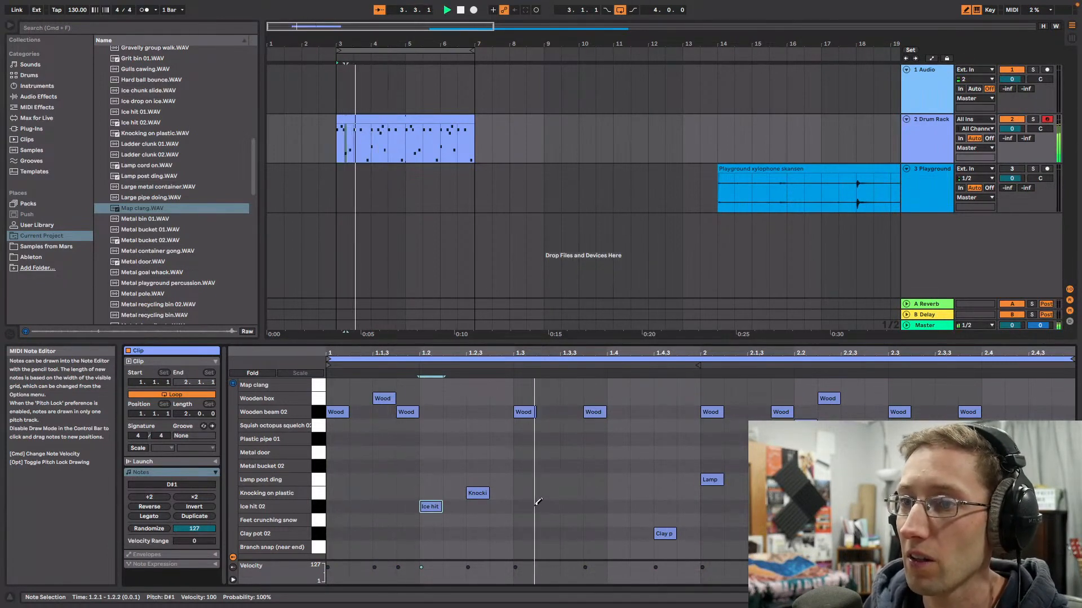
click(626, 505)
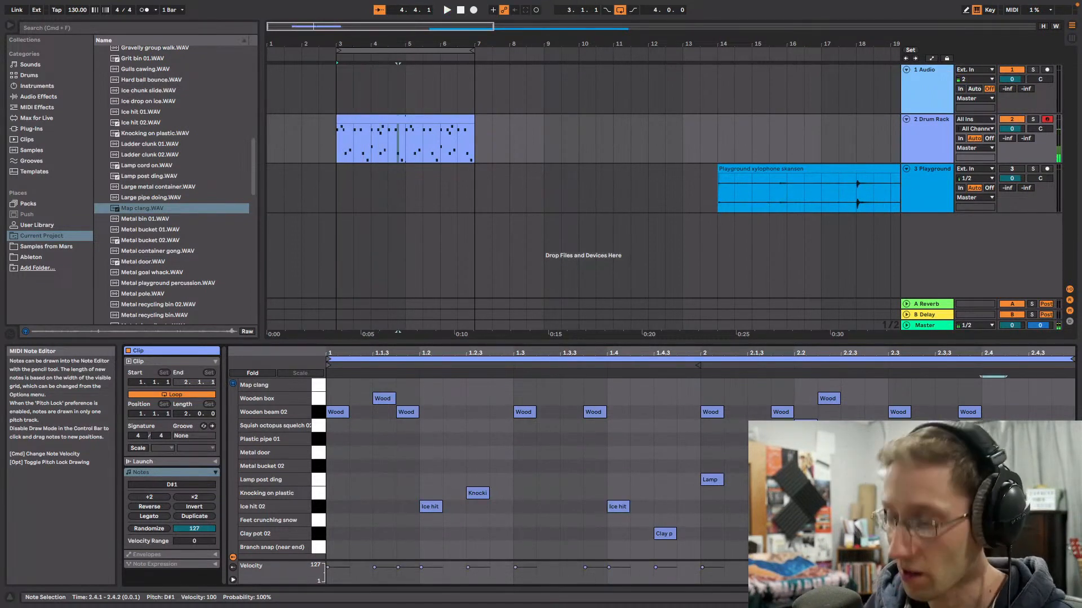
Step: Set the velocity of all Ice hit 02 notes to 63 and play the pattern
key(b)
click(431, 507)
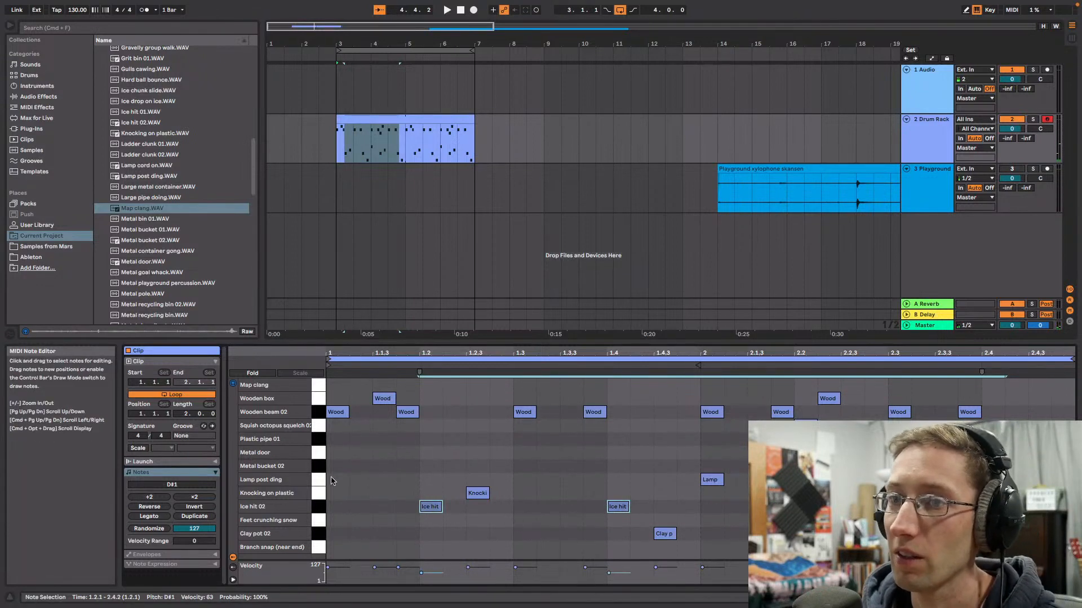
key(space)
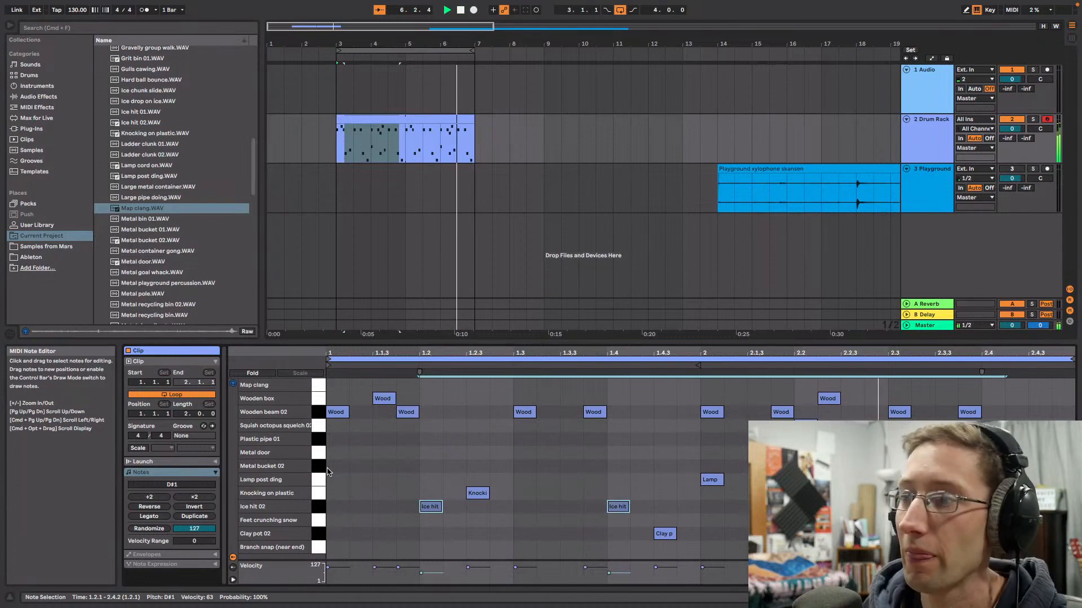
key(space)
Step: Audition Branch snap (near end), Metal door and Plastic pipe 01, and play the pattern
click(318, 549)
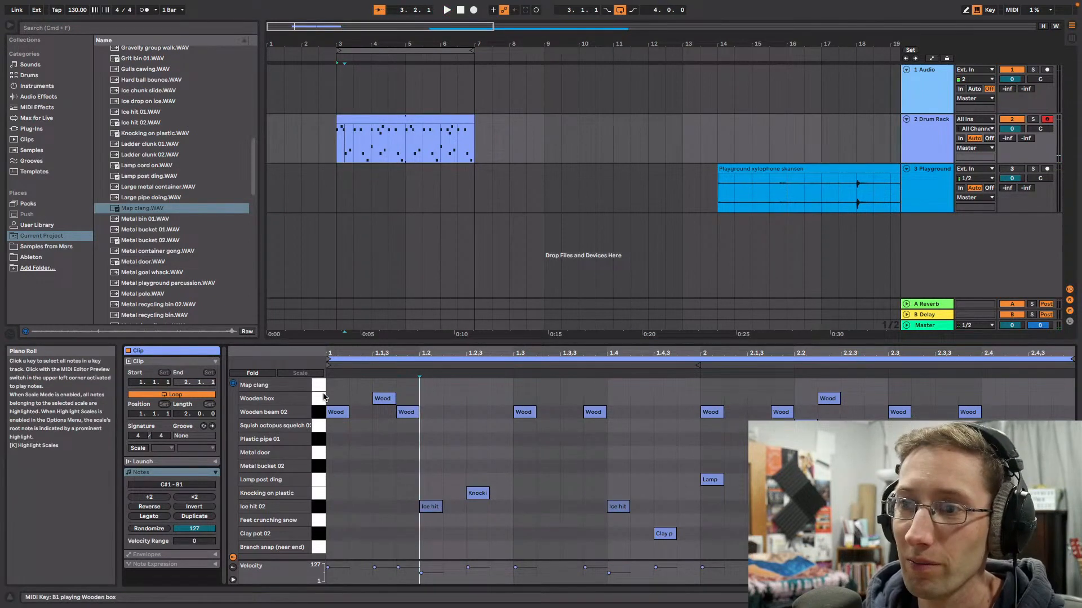
click(319, 453)
click(319, 441)
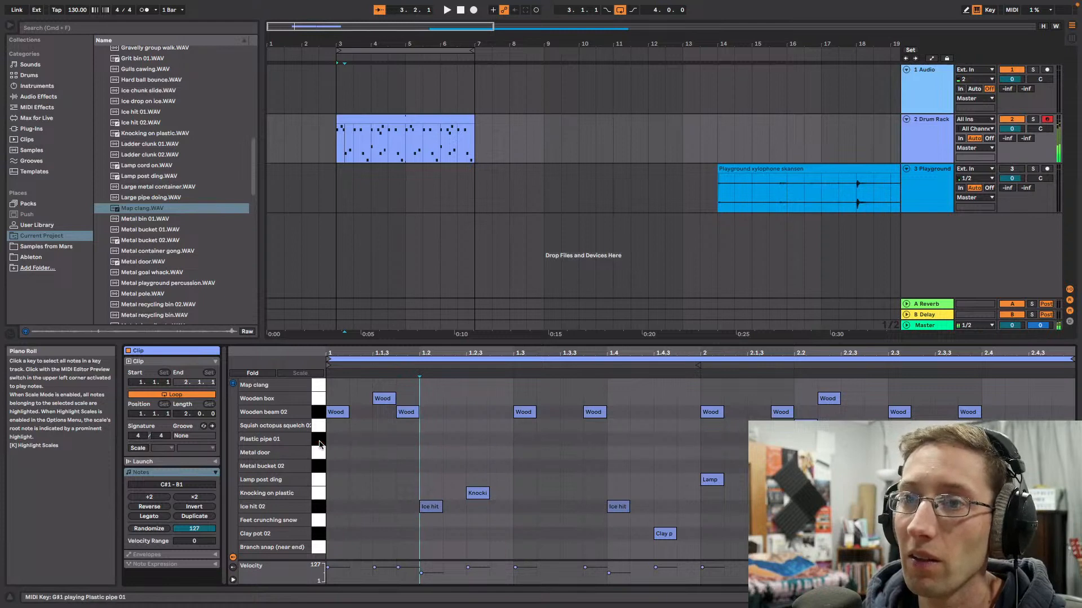
click(320, 443)
key(space)
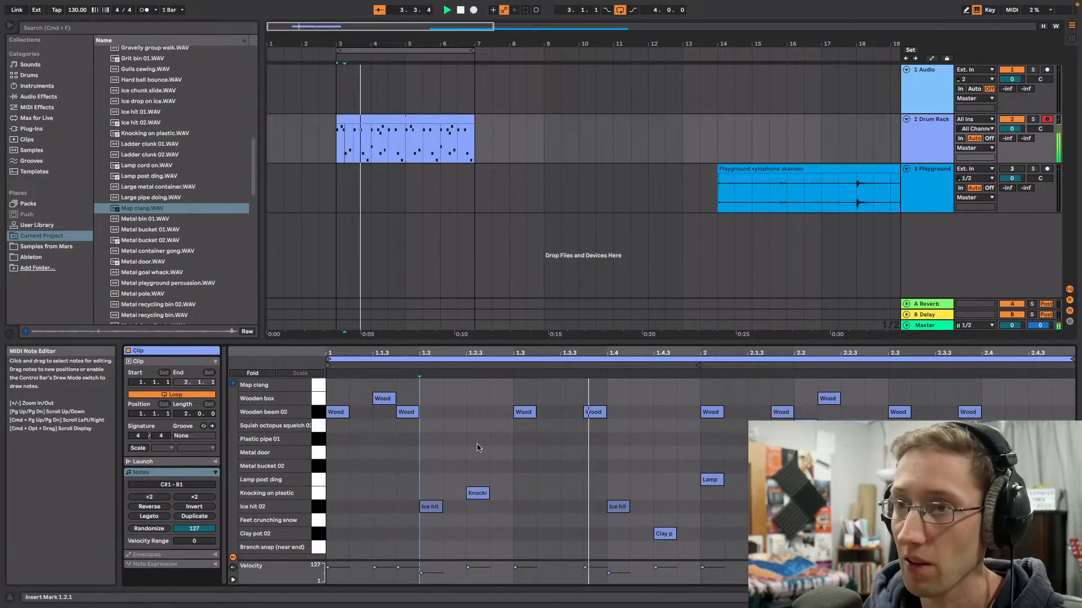
Step: Add Plastic pipe 01 notes at 1.2.2, 1.3.3, 1.4.2 and 2.3.3 with velocity 77
key(b)
click(453, 439)
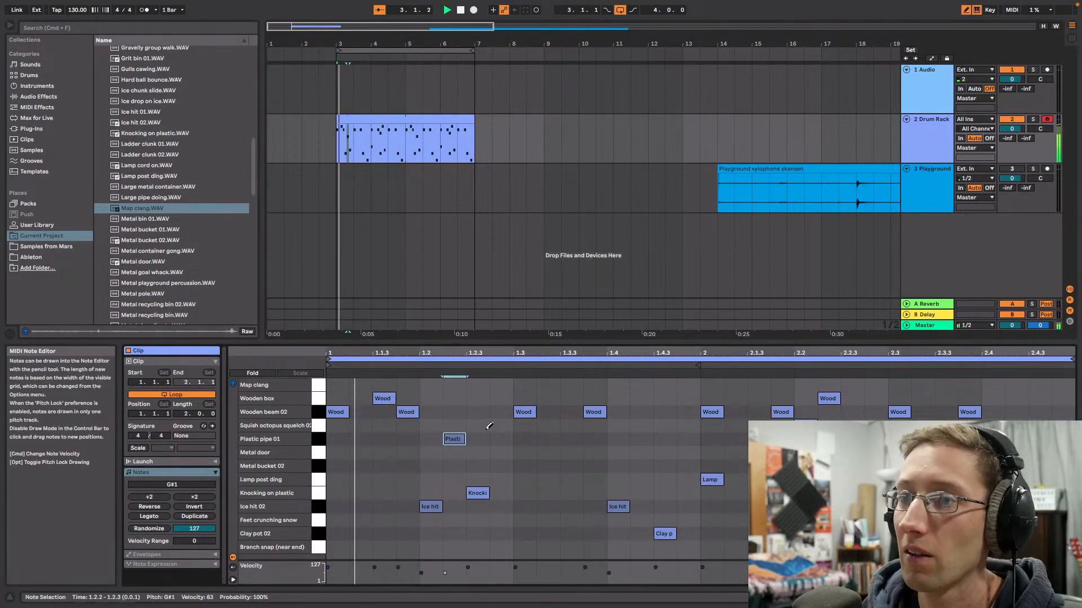
drag(453, 438, 442, 428)
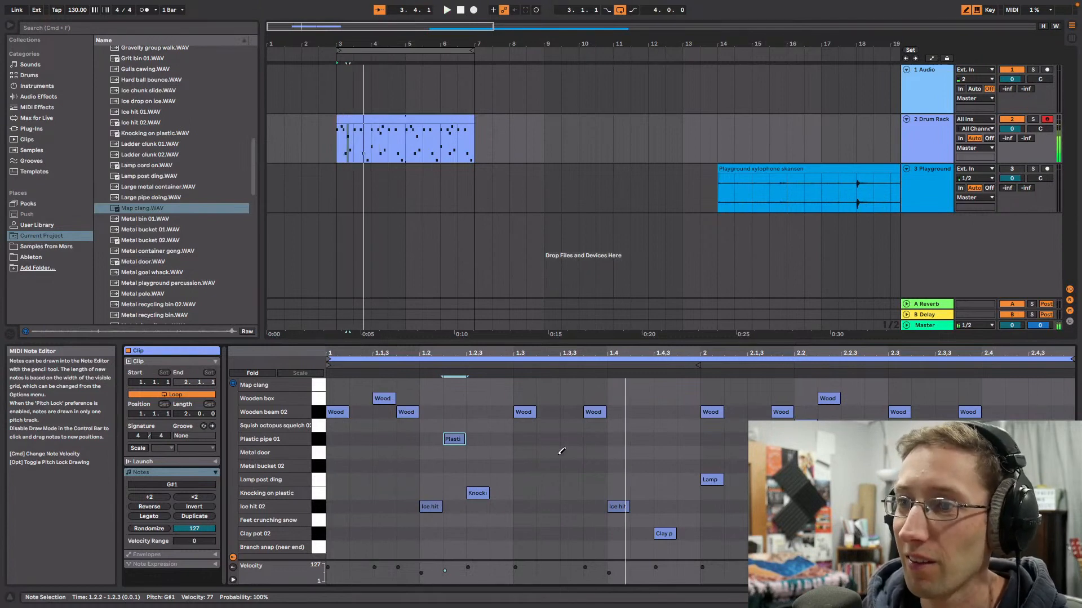
click(569, 439)
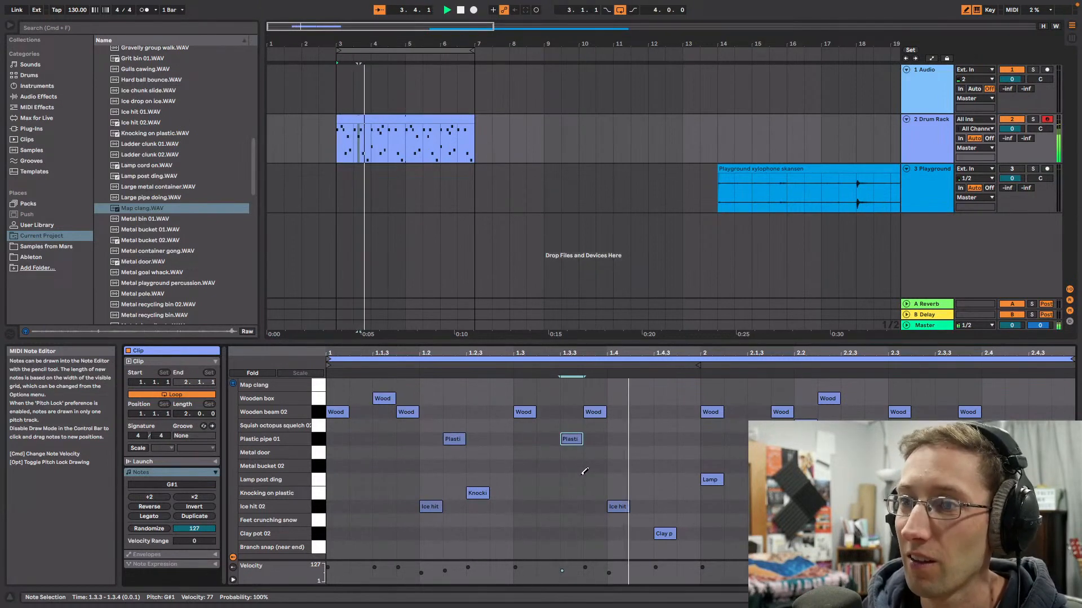
click(640, 439)
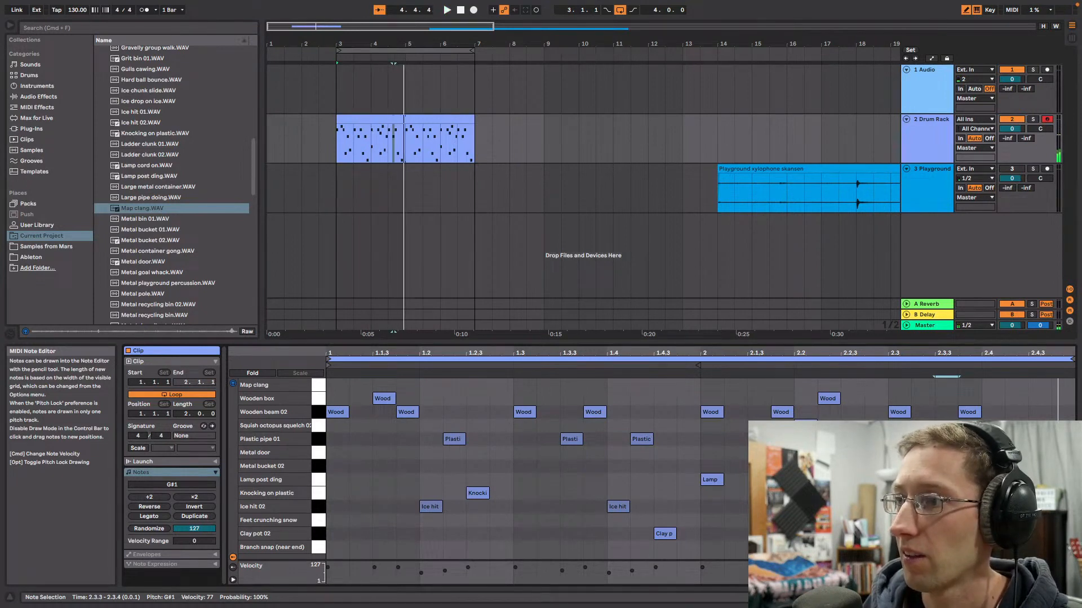
Step: Audition Lamp post ding and Feet crunching snow, add a Feet crunching snow note at 1.1.1, and play the pattern
click(319, 481)
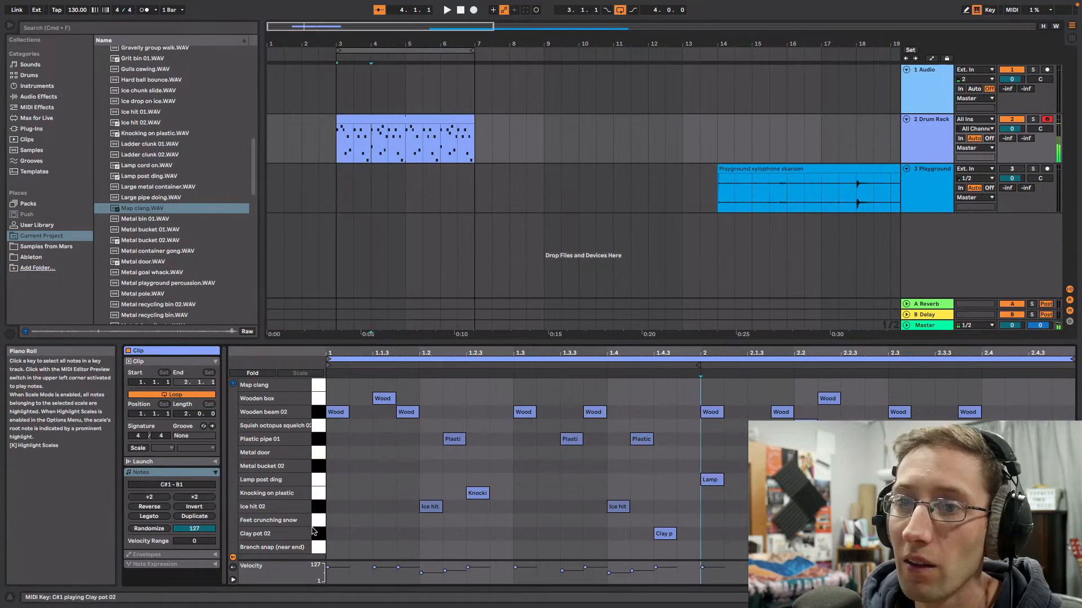
click(315, 520)
key(space)
key(b)
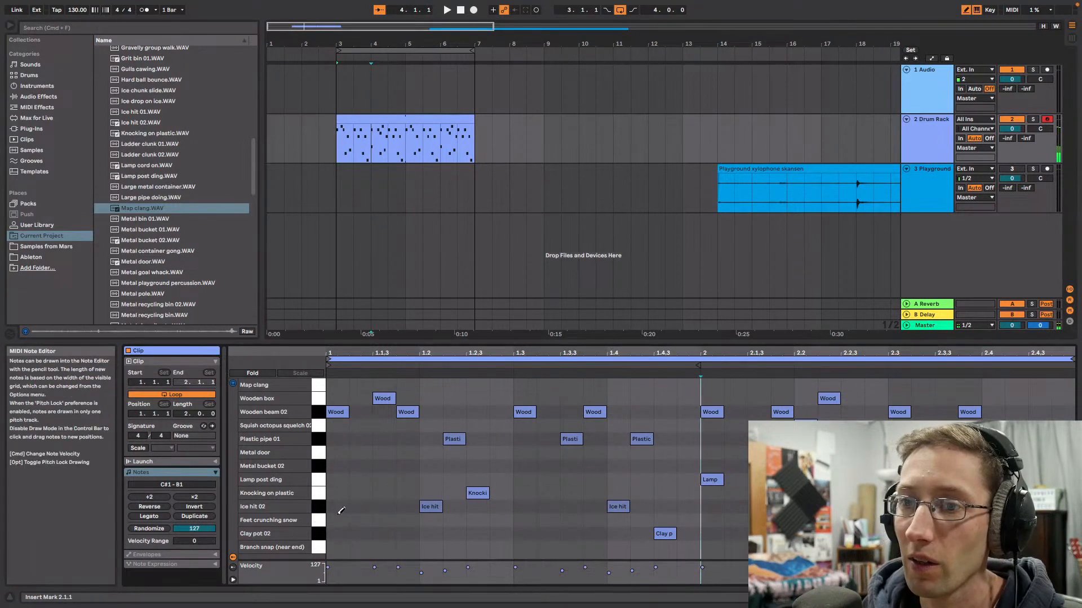
click(337, 520)
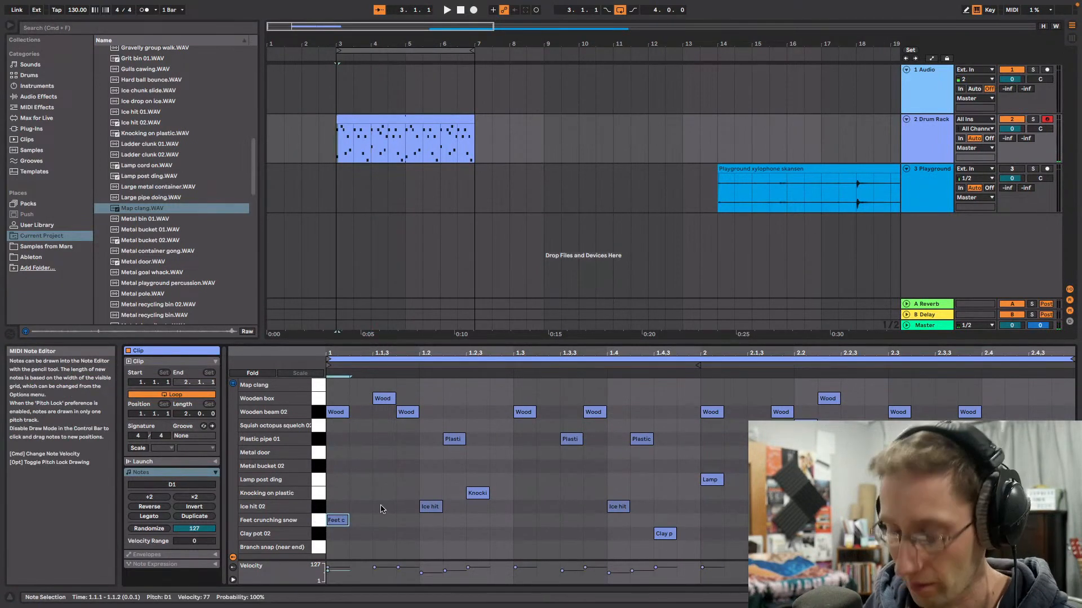
key(b)
key(space)
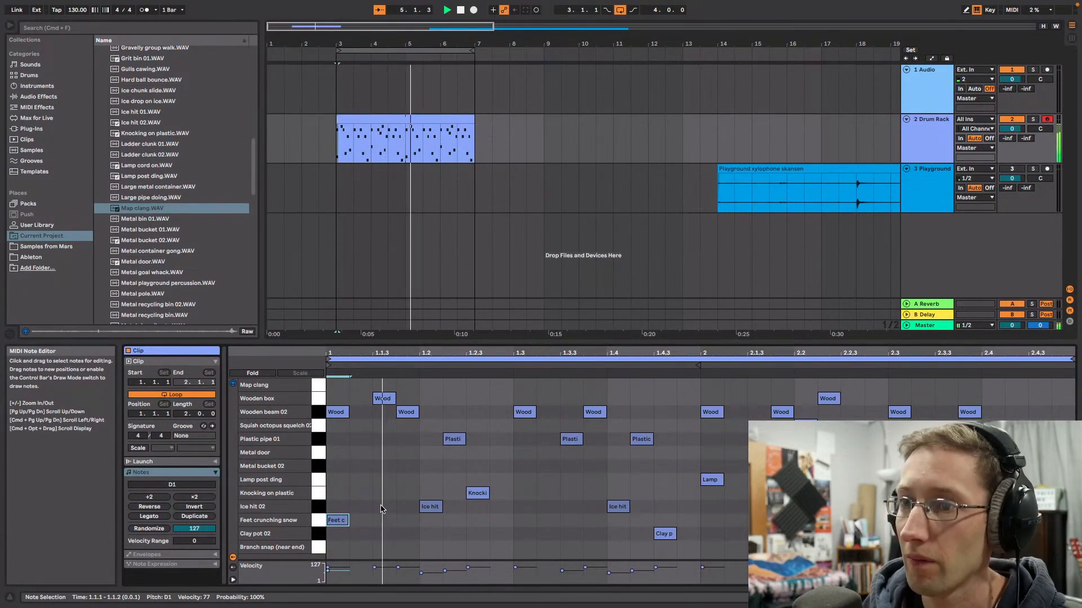
Step: Show the Feet crunching snow pad's sample in the Drum Rack and inspect its waveform up close
key(shift+Tab)
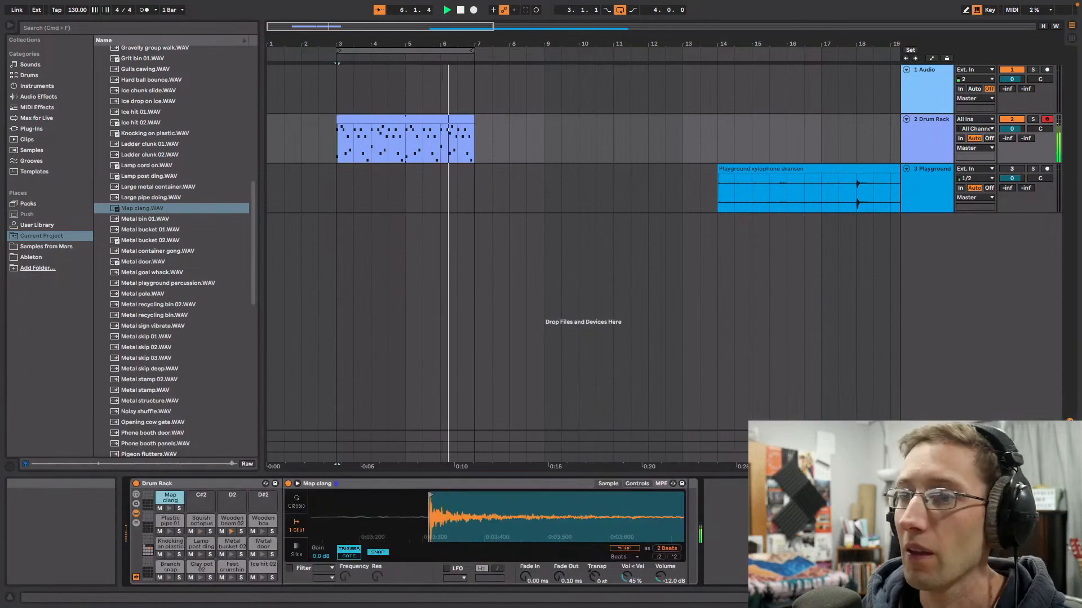
click(231, 581)
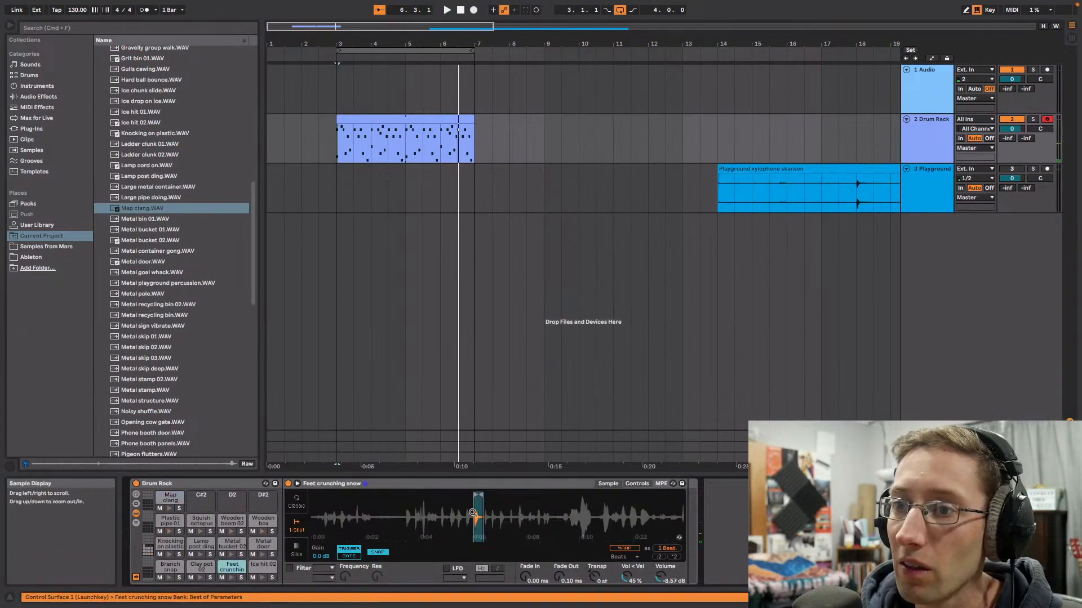
drag(473, 513, 403, 503)
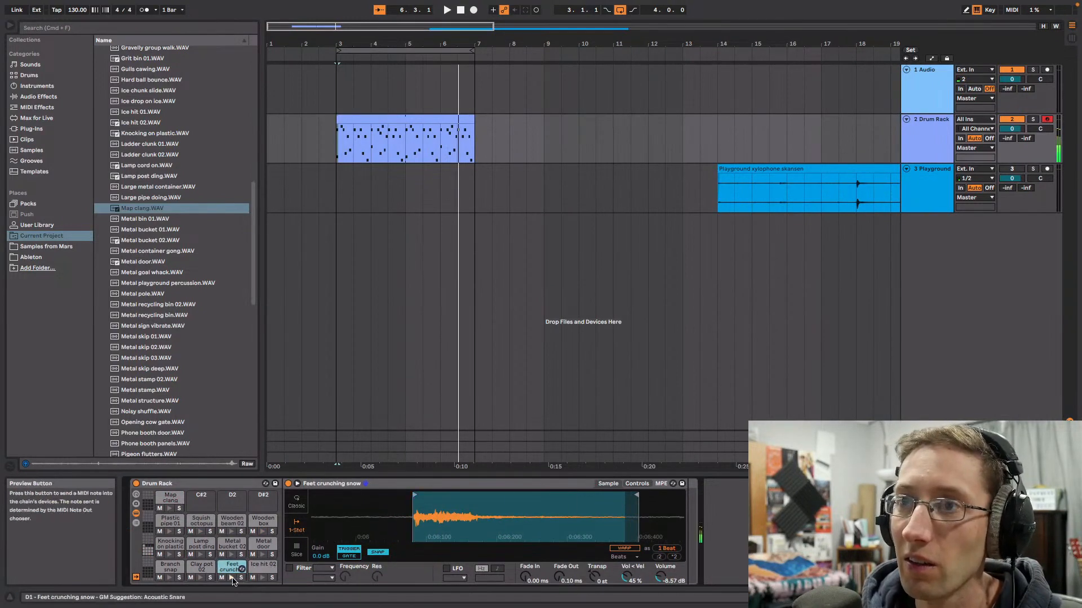
Step: Turn off the arrangement loop and start playback
click(620, 10)
drag(495, 43, 495, 23)
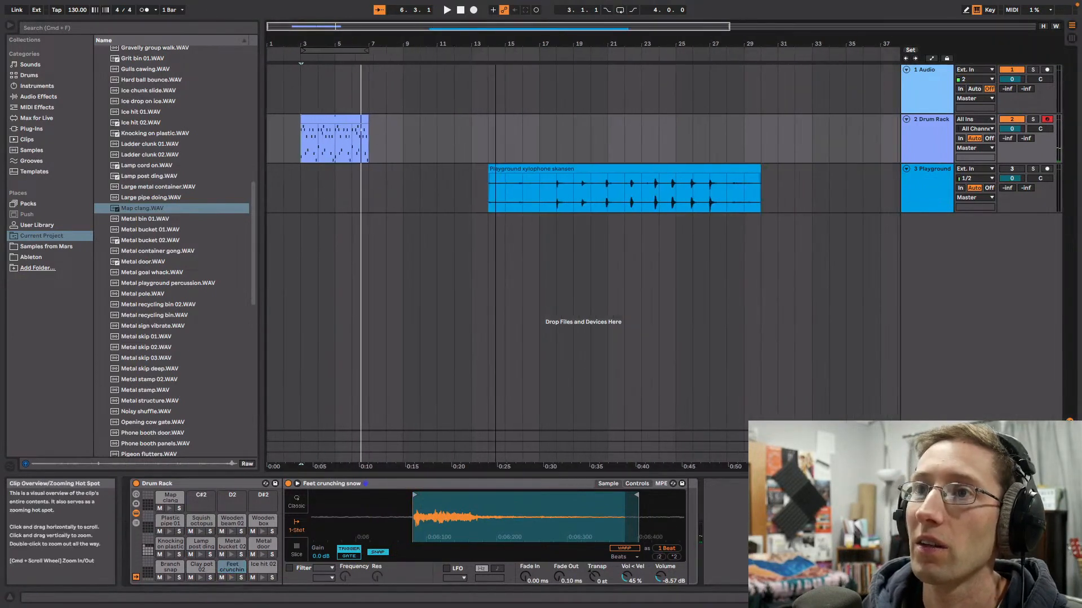
key(space)
Step: Extend the Drum Rack clip to bar 19 and move the Playground xylophone clip to bar 22 to make room
drag(368, 125, 470, 124)
drag(670, 181, 807, 181)
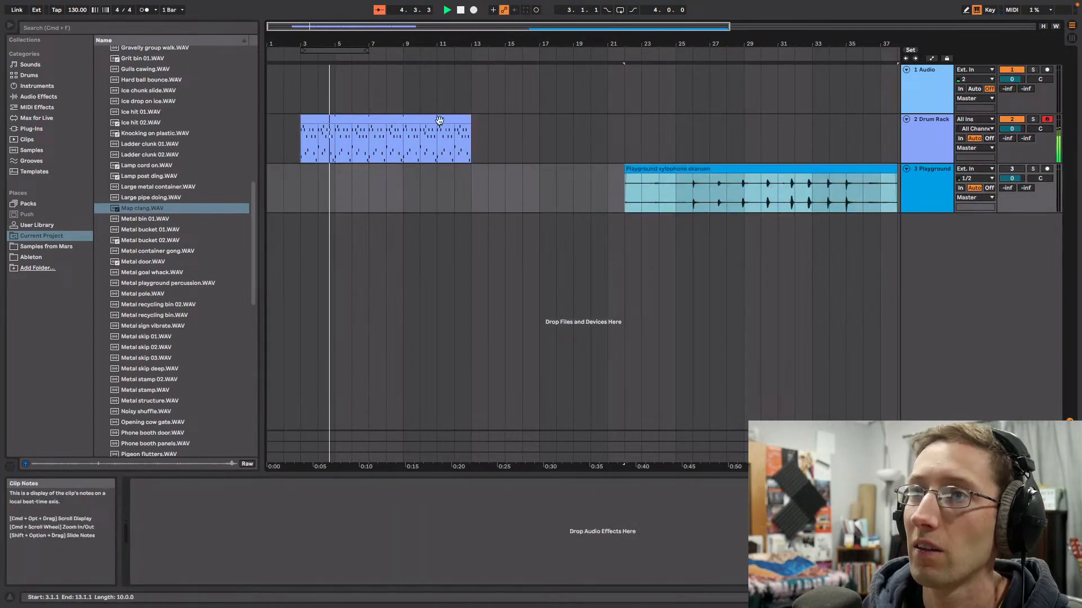
drag(466, 116, 573, 117)
Step: Add a Glue Compressor from the Dynamics audio effects after the Drum Rack and play the beat through it
click(914, 135)
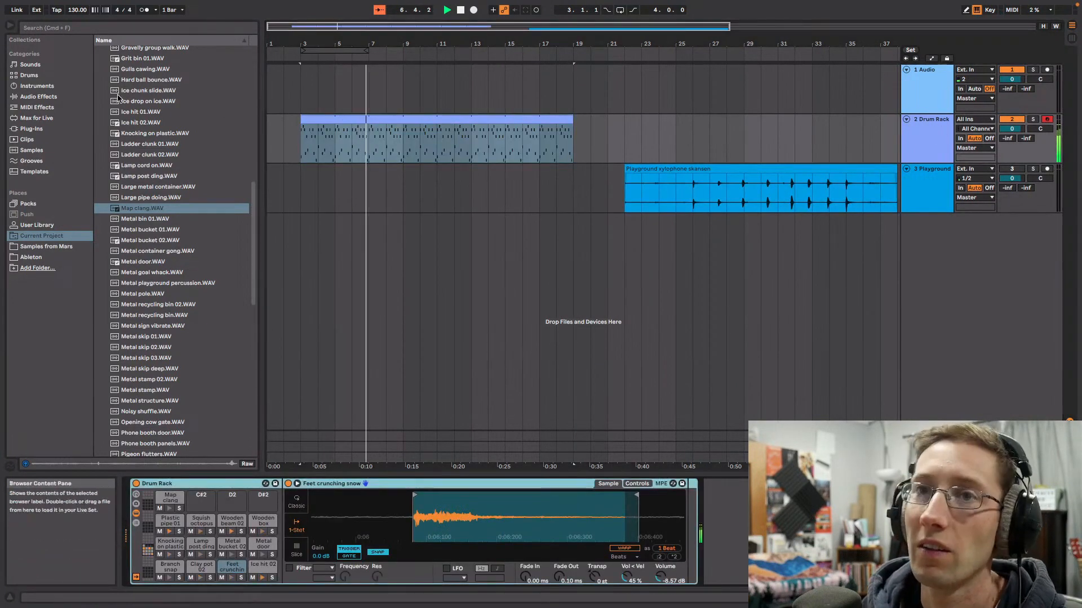
click(56, 96)
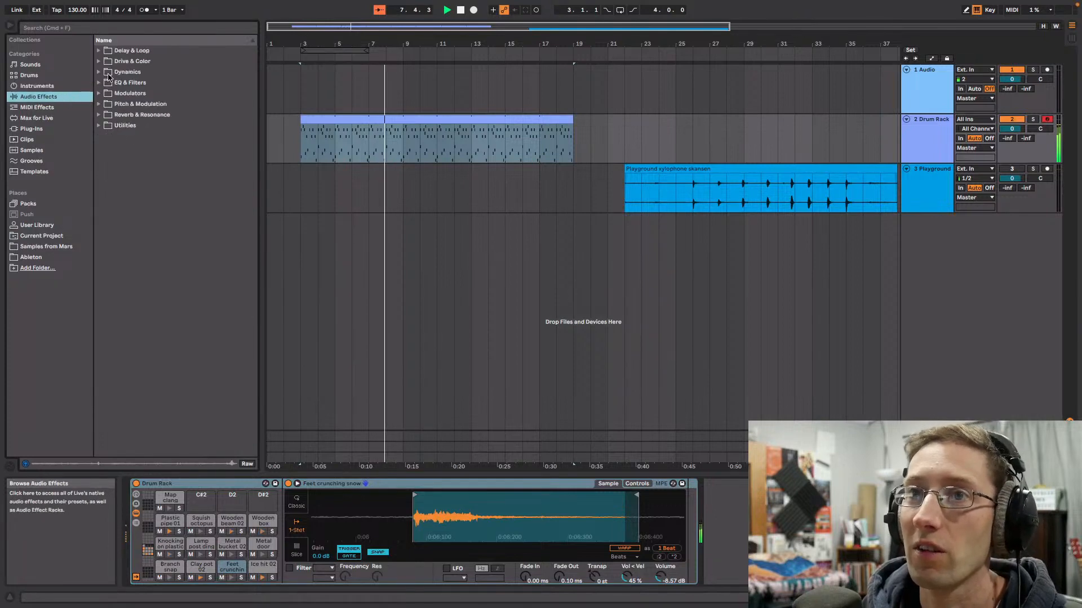
click(99, 62)
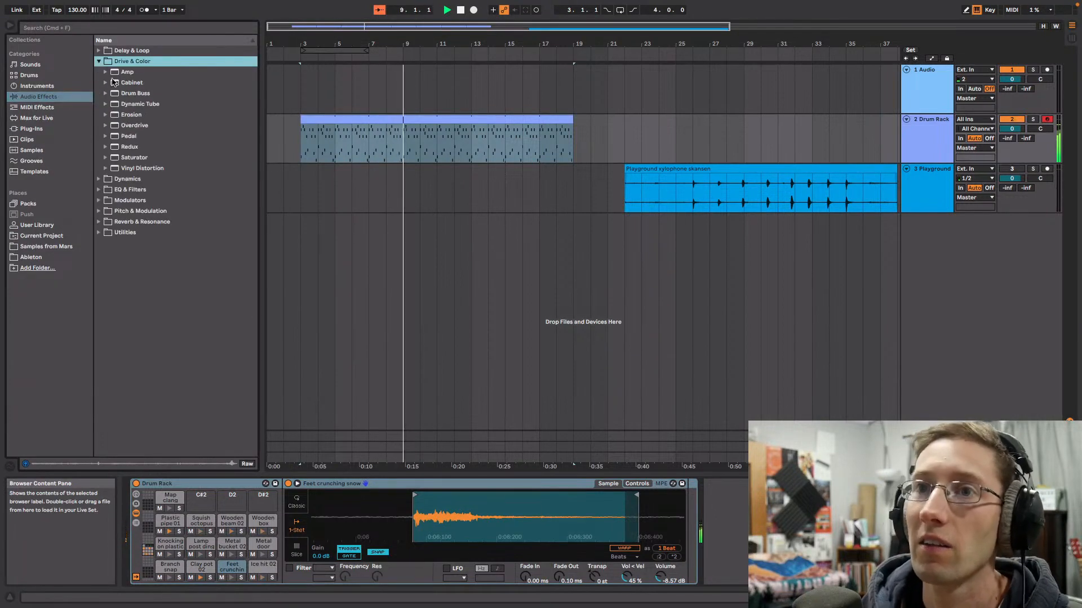
click(99, 62)
click(99, 72)
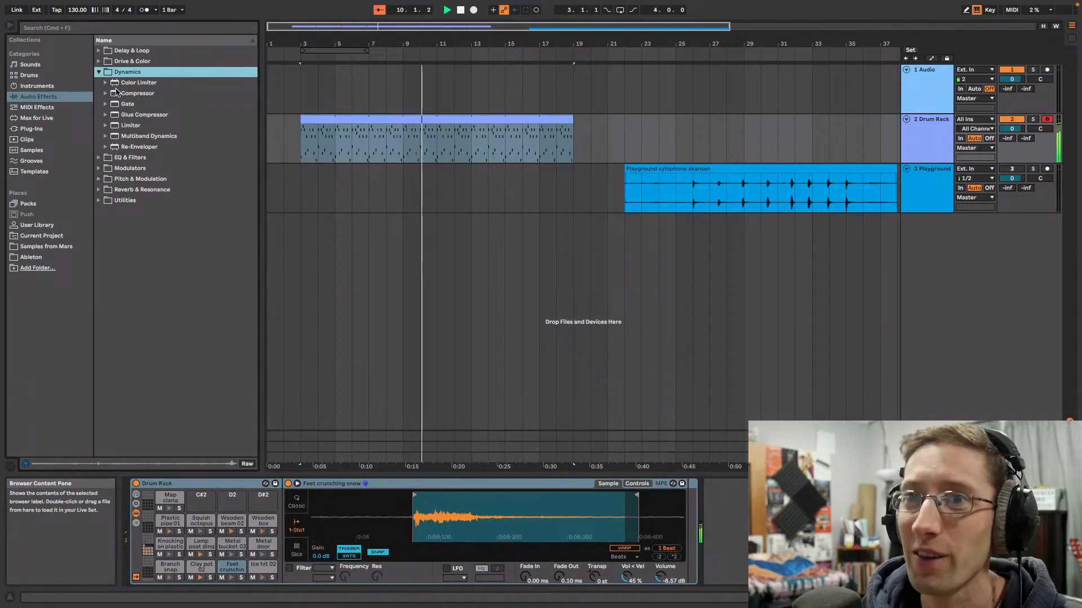
click(135, 116)
drag(135, 115, 783, 518)
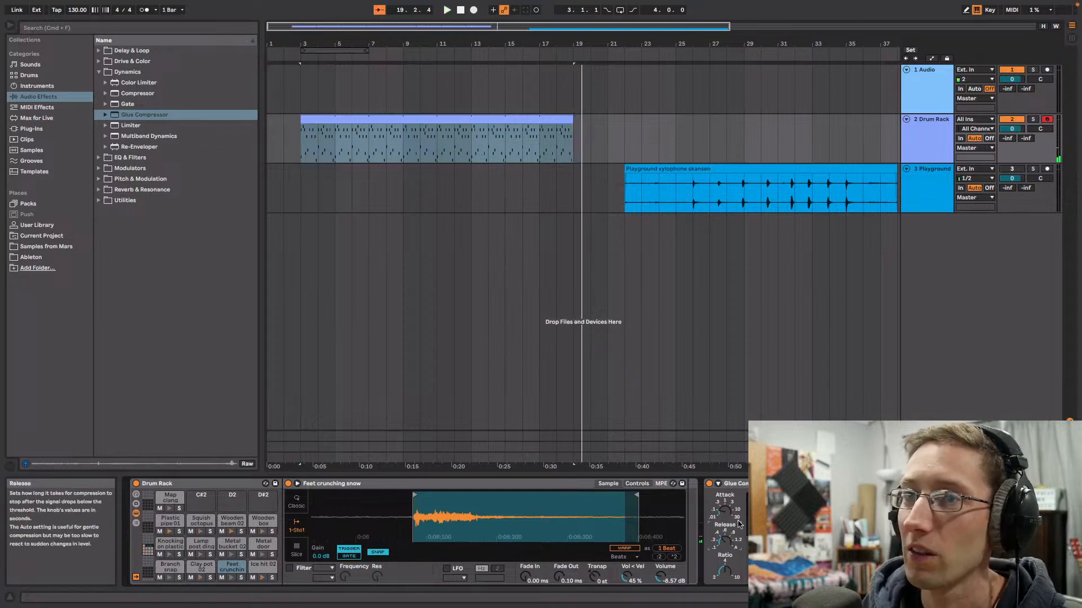
key(space)
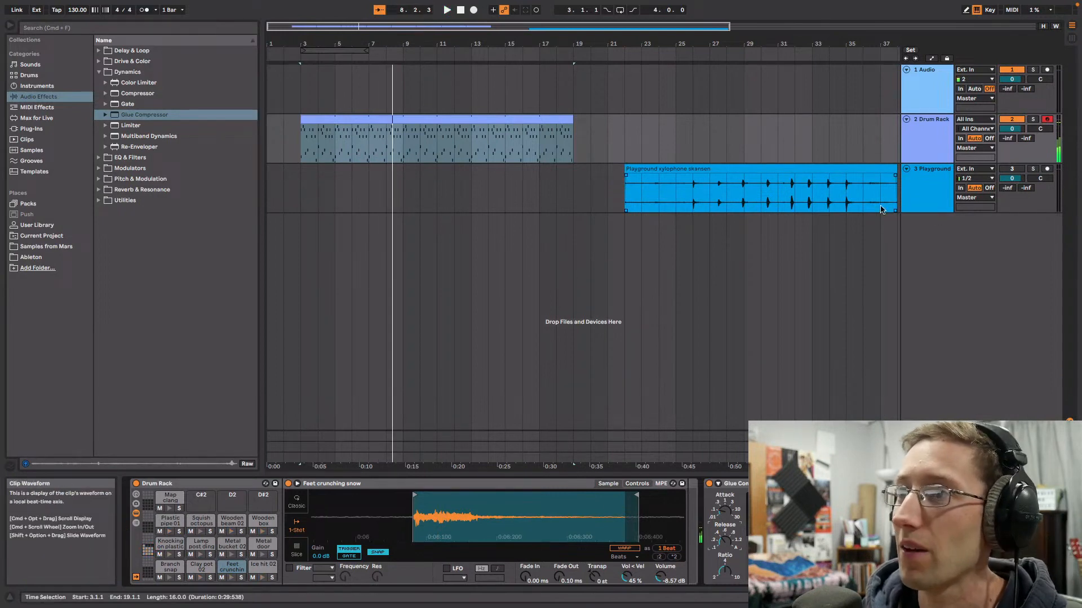
Step: Audition the Playground xylophone clip from bar 26 and turn off its warping
click(692, 196)
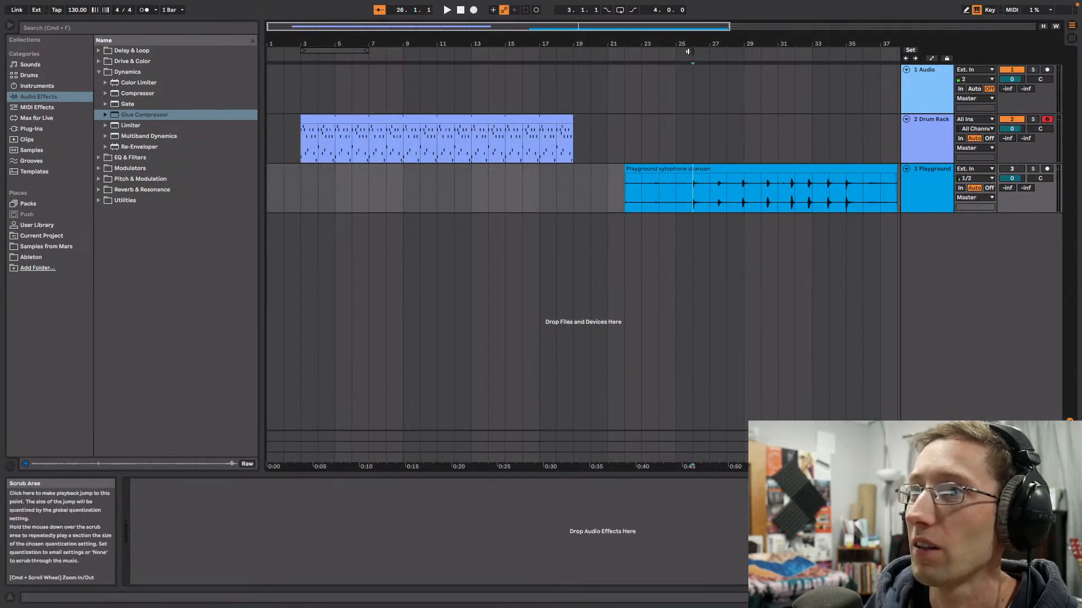
key(space)
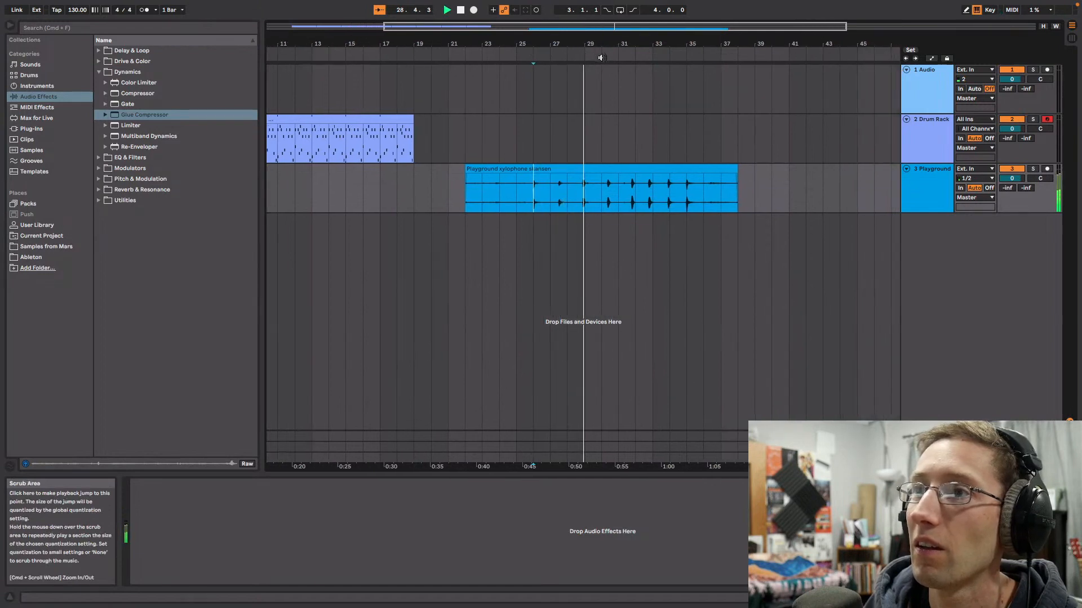
key(space)
double_click(633, 168)
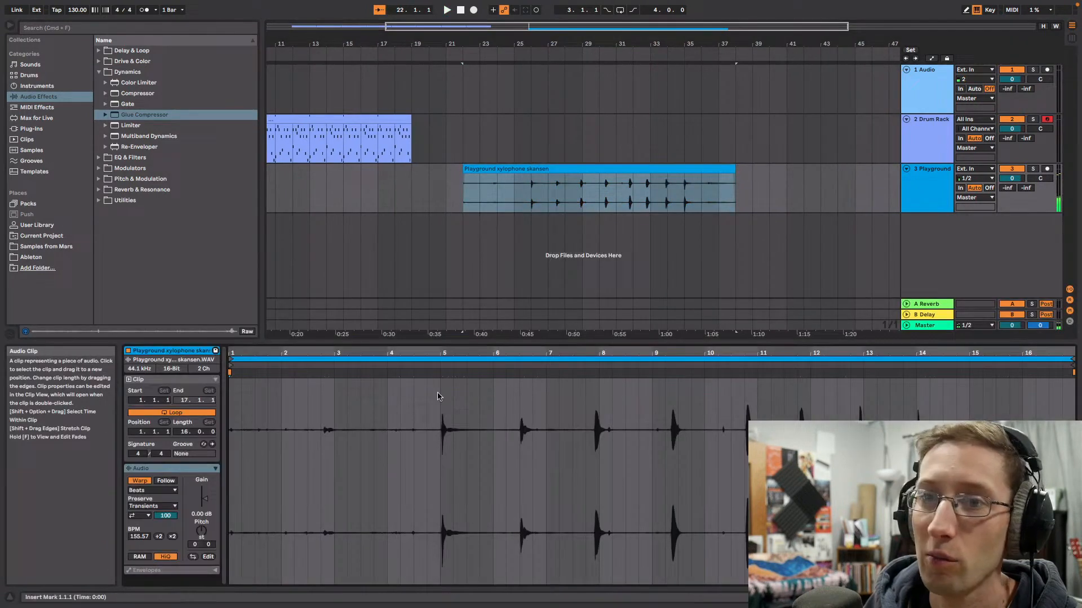
click(140, 480)
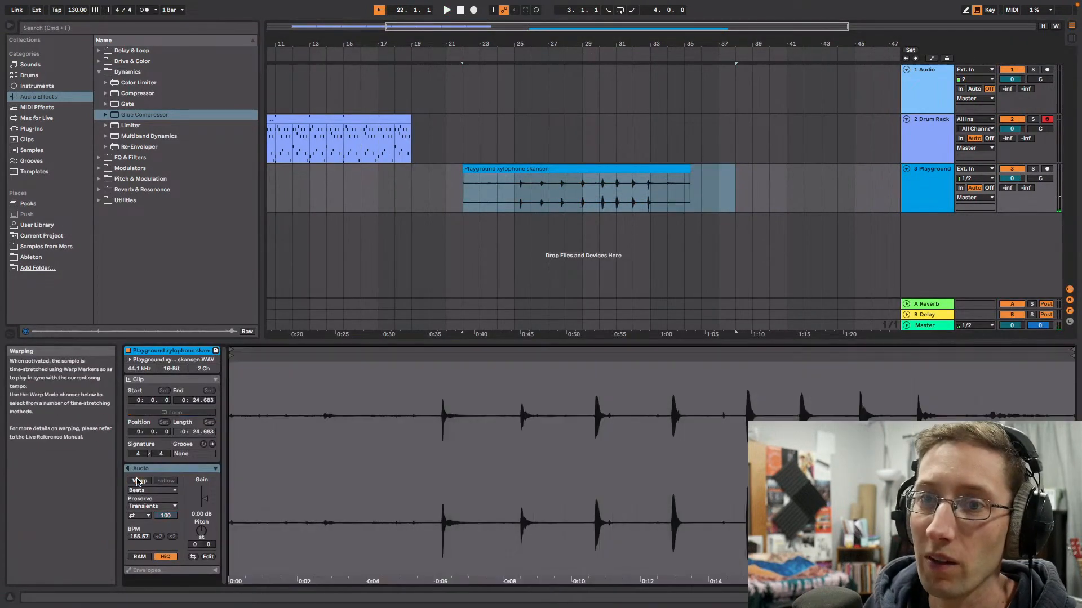
Step: Audition the individual hits of the unwarped xylophone clip by playing it from several points along the timeline
click(586, 56)
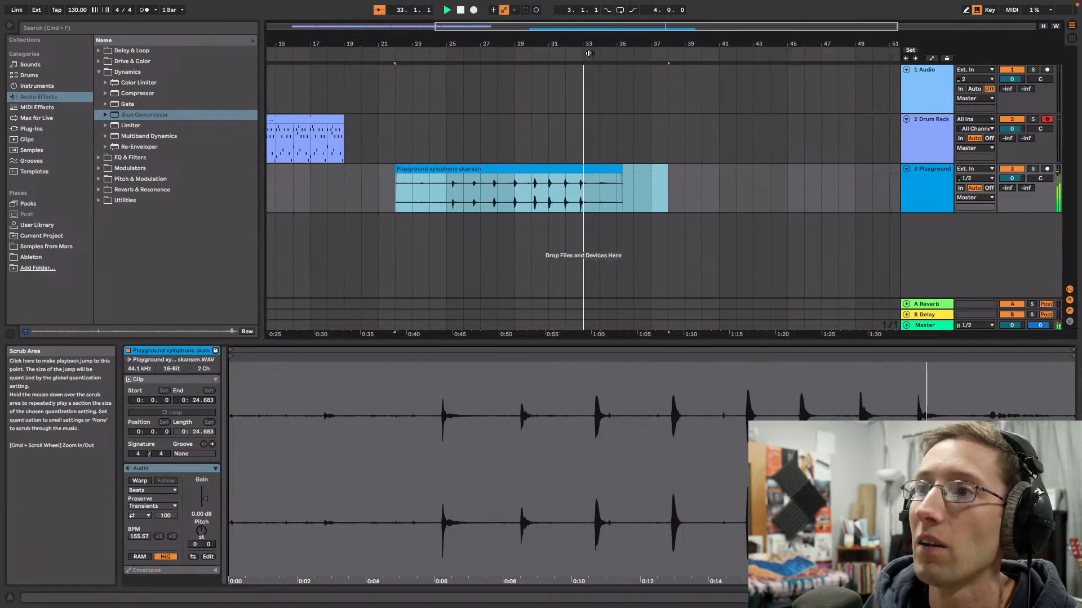
click(542, 56)
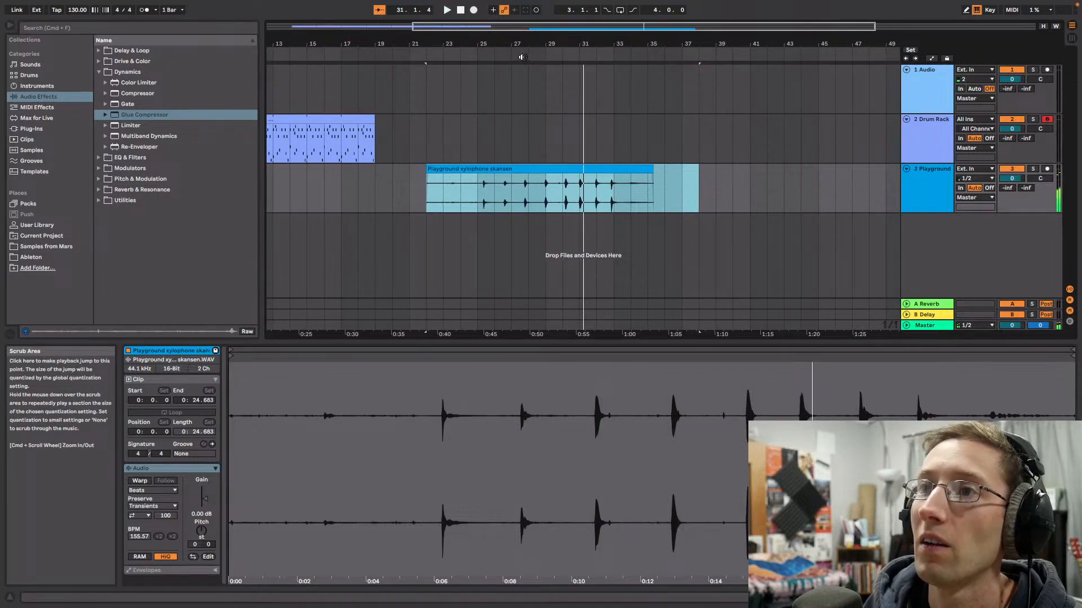
click(521, 56)
click(570, 56)
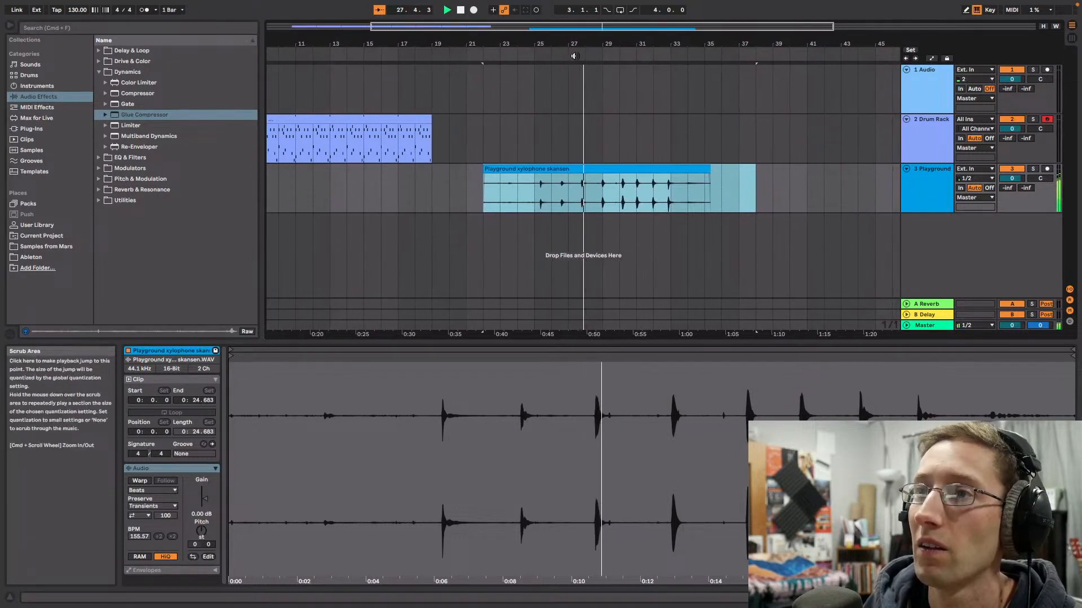
click(571, 70)
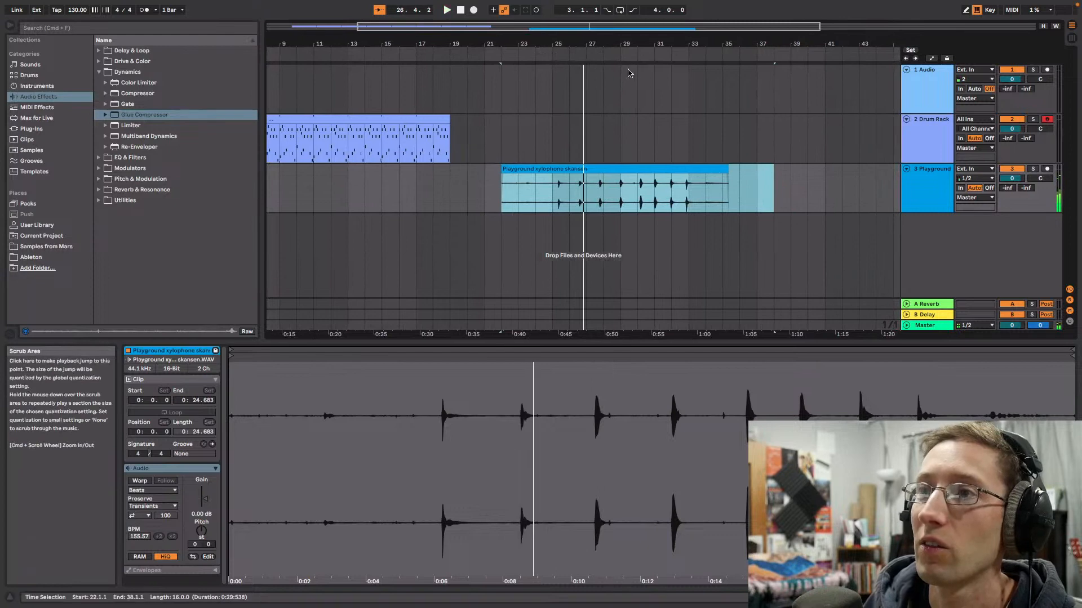
click(623, 56)
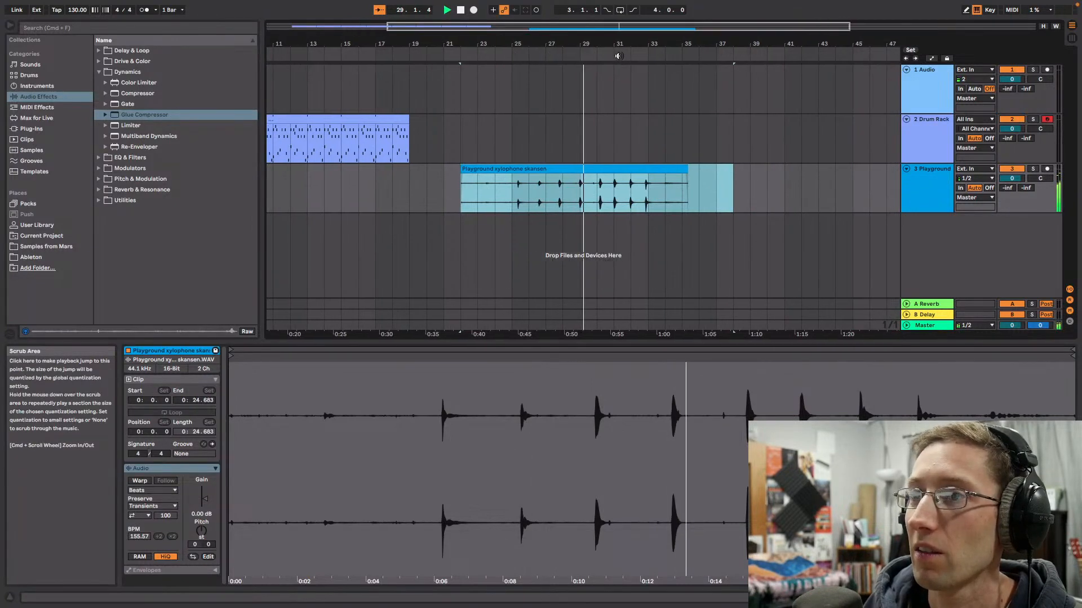
click(553, 57)
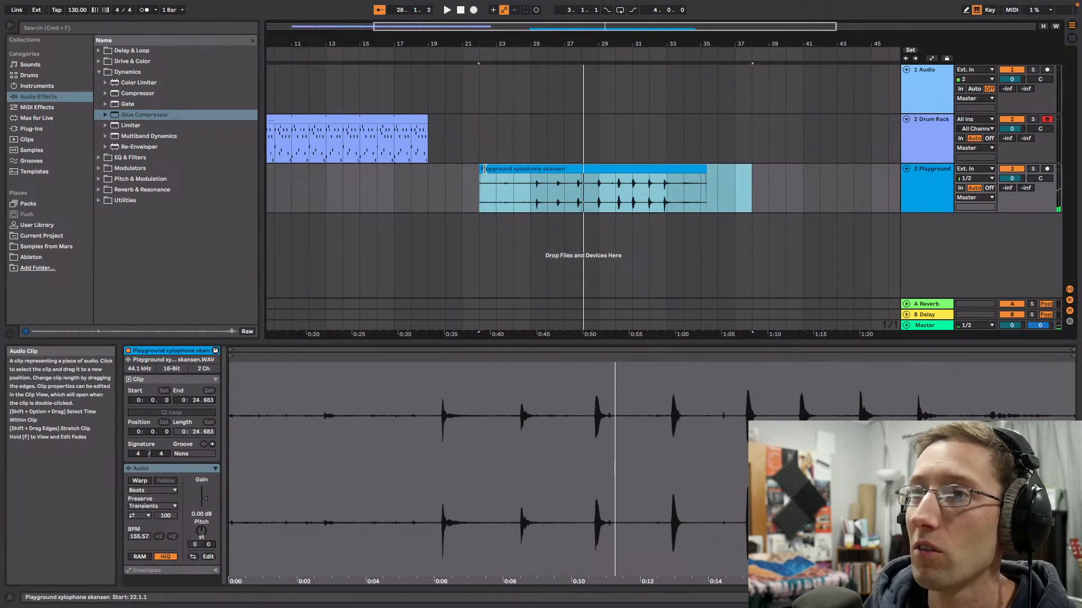
Step: Trim the xylophone clip to run from 27.3.1 to 29.3.1 and split it at 28.3.1 between its two hits
drag(484, 169, 572, 169)
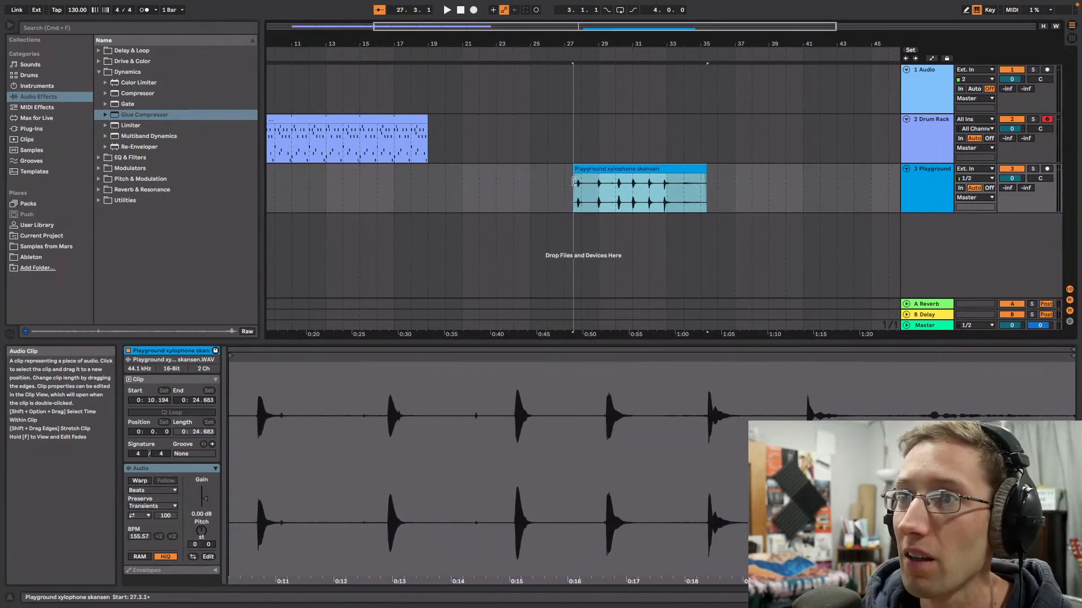
drag(704, 169, 609, 169)
drag(629, 44, 629, 90)
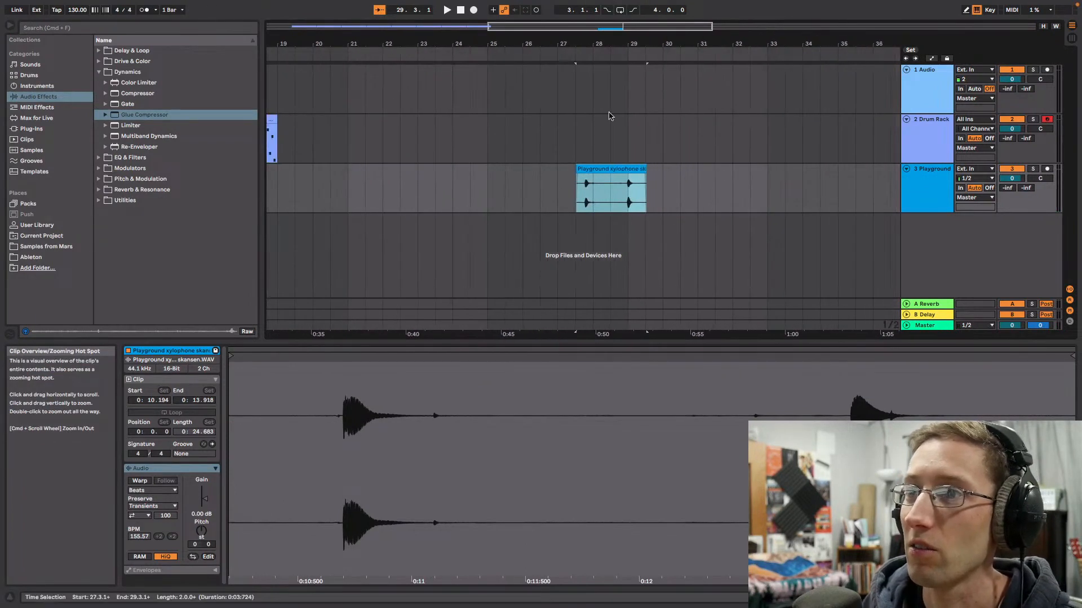
click(606, 198)
key(super+e)
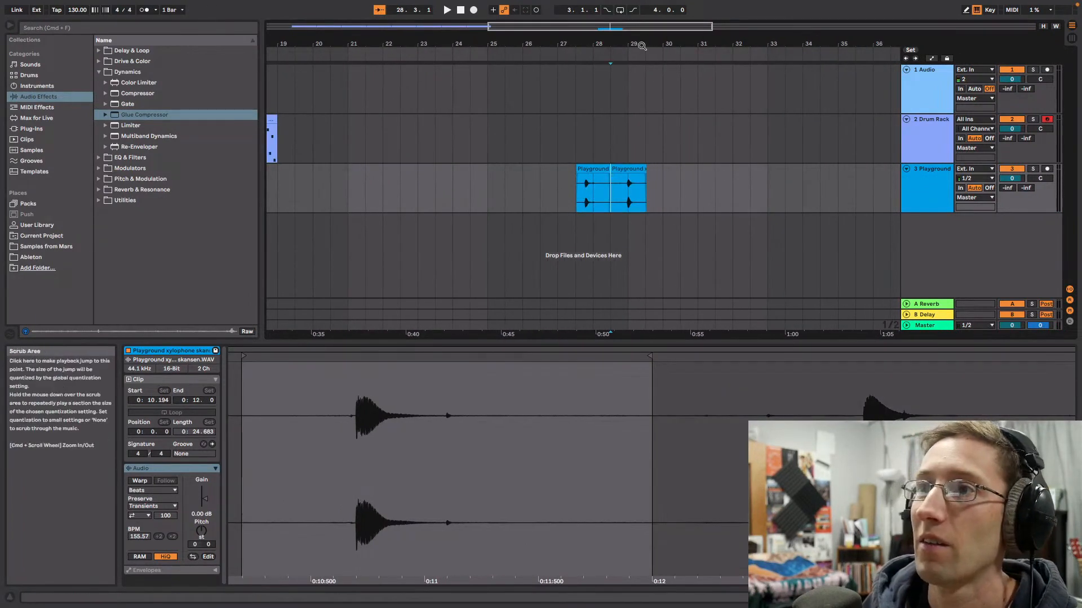
Step: Move both xylophone clips beneath the drum beat, starting at 6.3.1, and play from bar 3
drag(537, 44, 711, 20)
drag(879, 201, 375, 176)
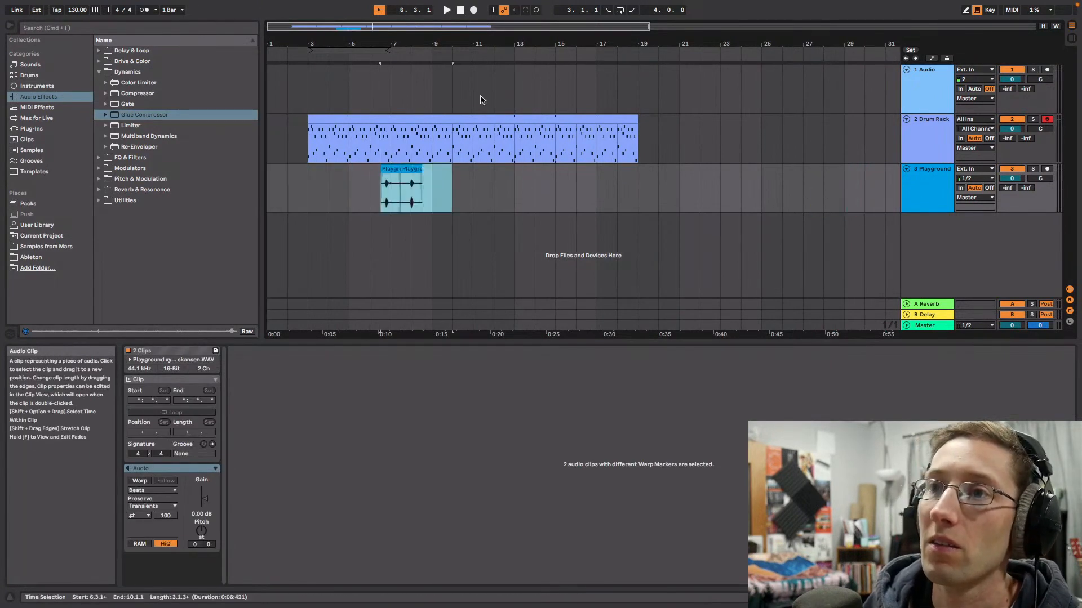
drag(529, 38, 530, 107)
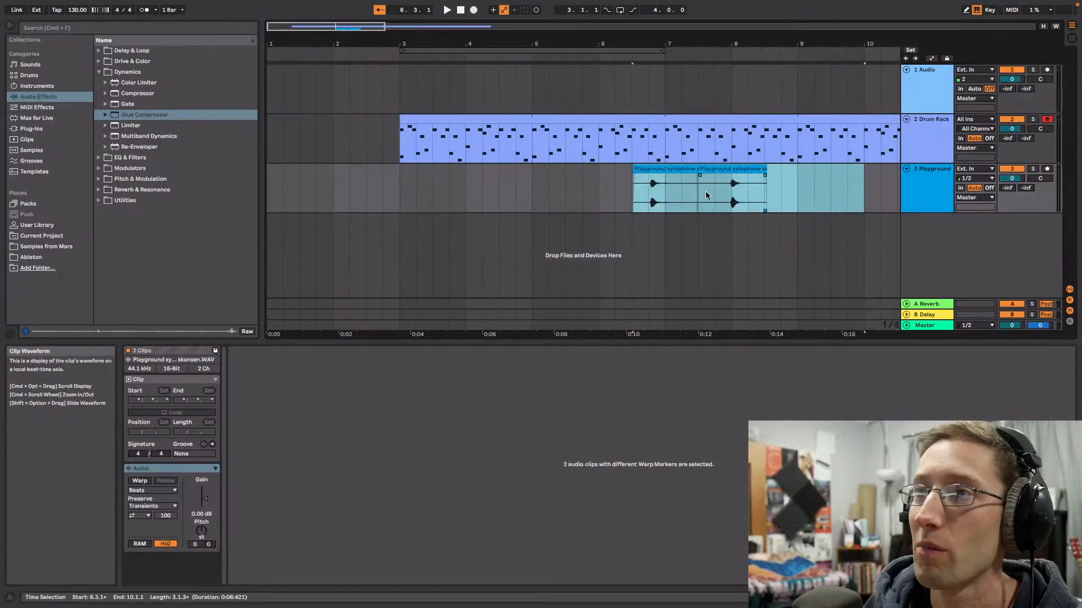
click(396, 200)
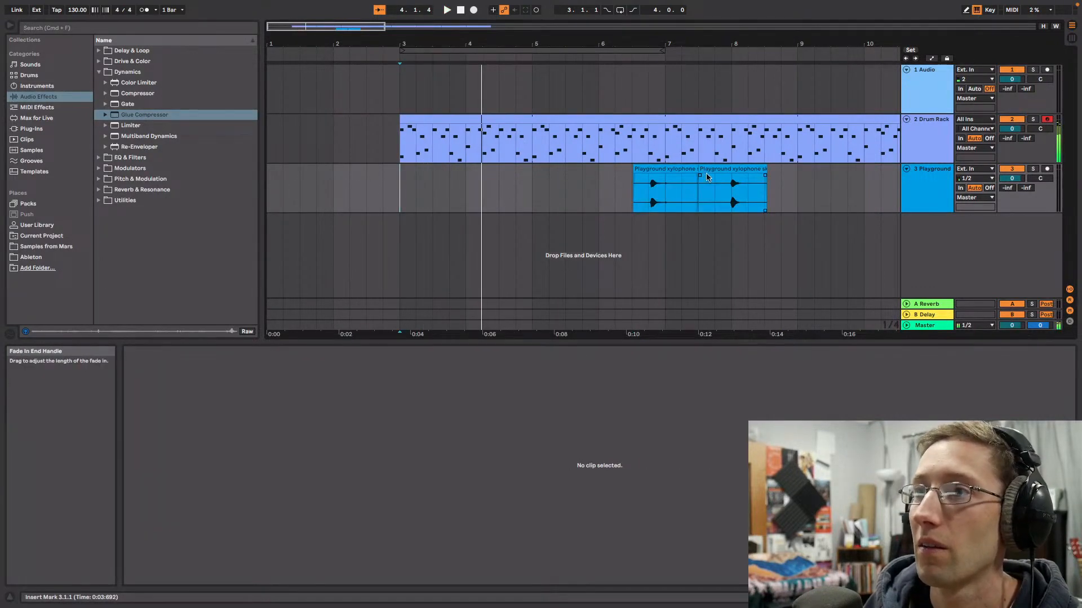
Step: Trim the second xylophone clip to its attack, place it at 3.2.1, audition it with the beat, and shorten it to one beat
drag(699, 172, 429, 183)
drag(686, 43, 1070, 107)
drag(641, 168, 644, 167)
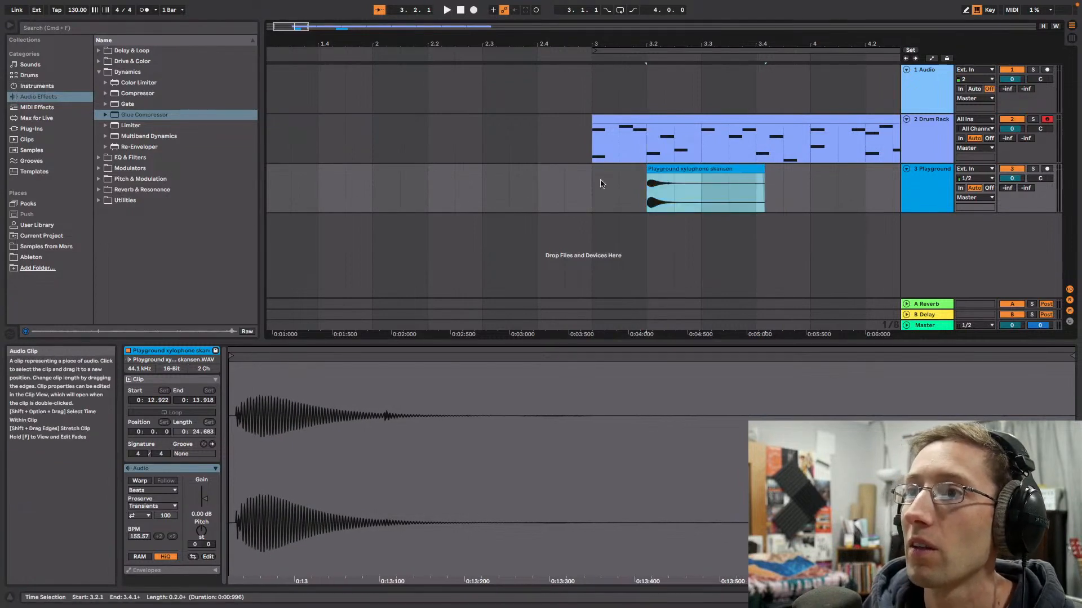
click(586, 188)
key(space)
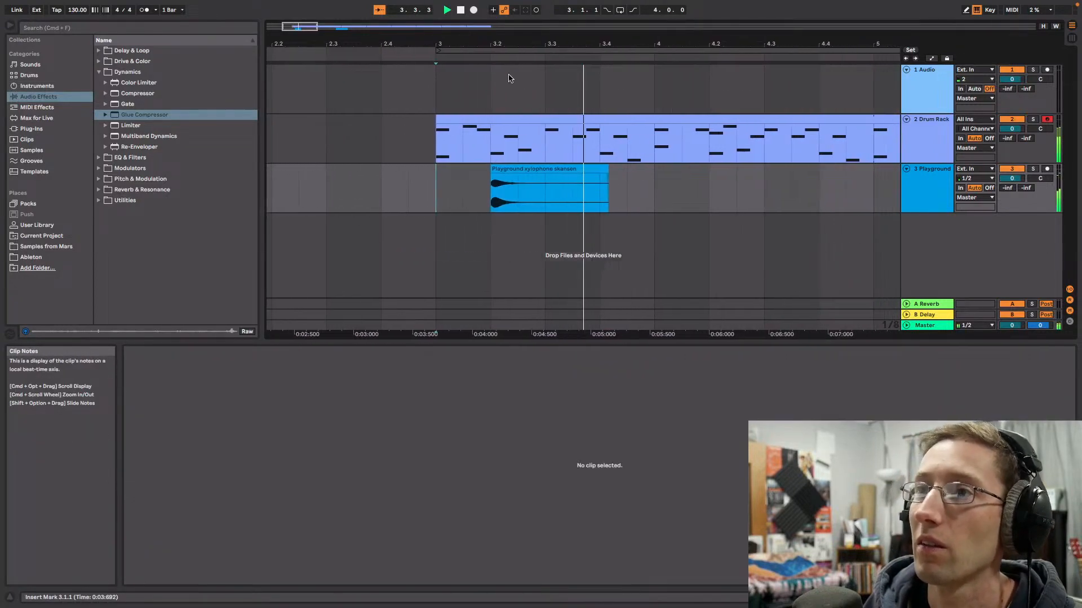
drag(509, 43, 530, 23)
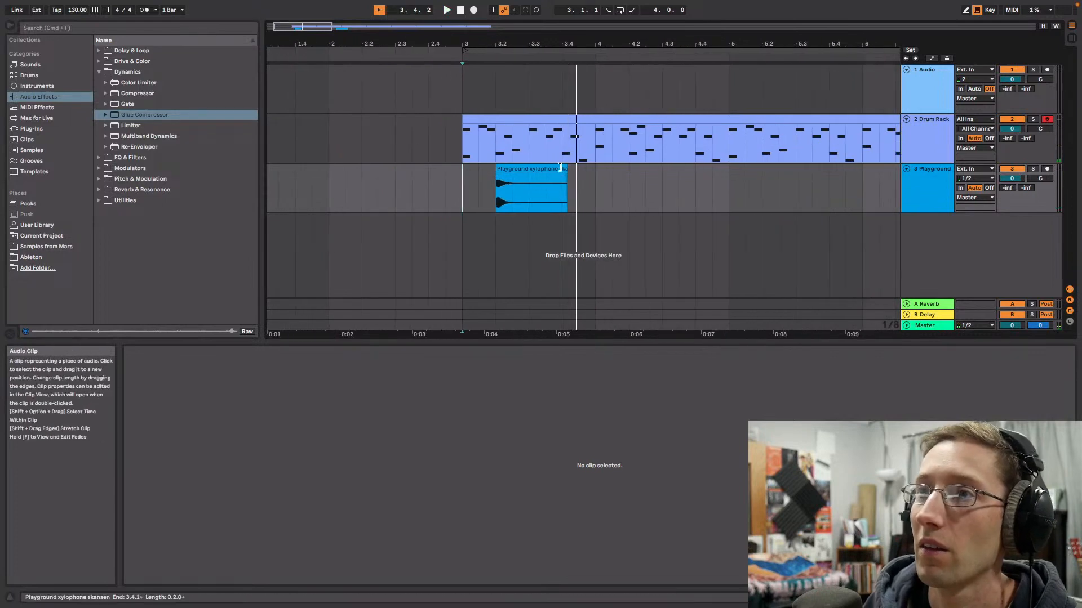
drag(565, 168, 528, 168)
Step: Move the other xylophone hit to 4.2.1, trim the silence before its attack, and play both hits with the beat
drag(306, 24, 306, 12)
drag(774, 169, 574, 184)
drag(307, 26, 436, 161)
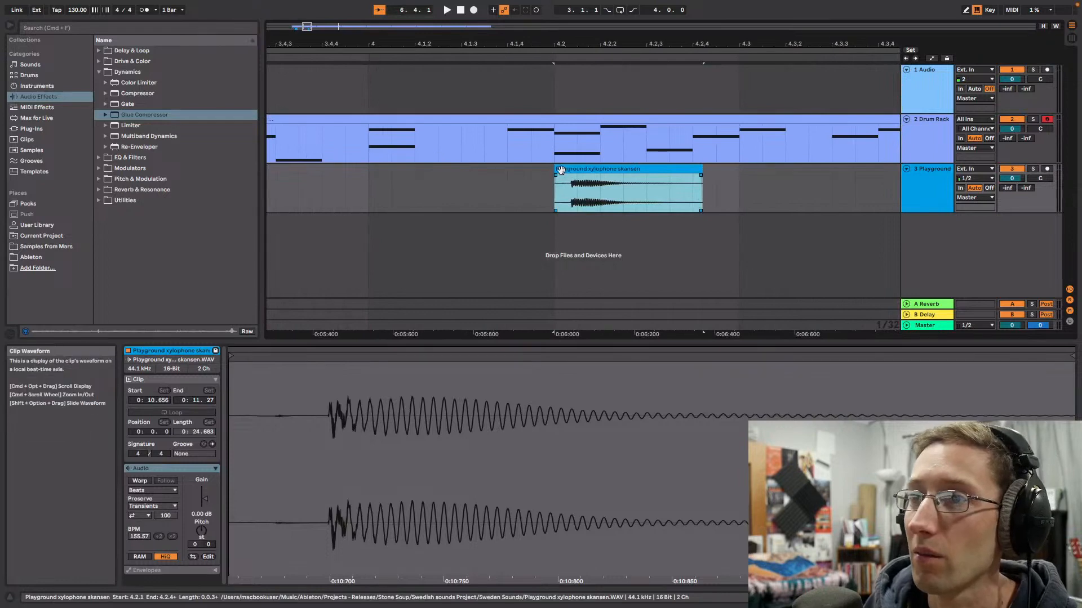
drag(560, 170, 576, 170)
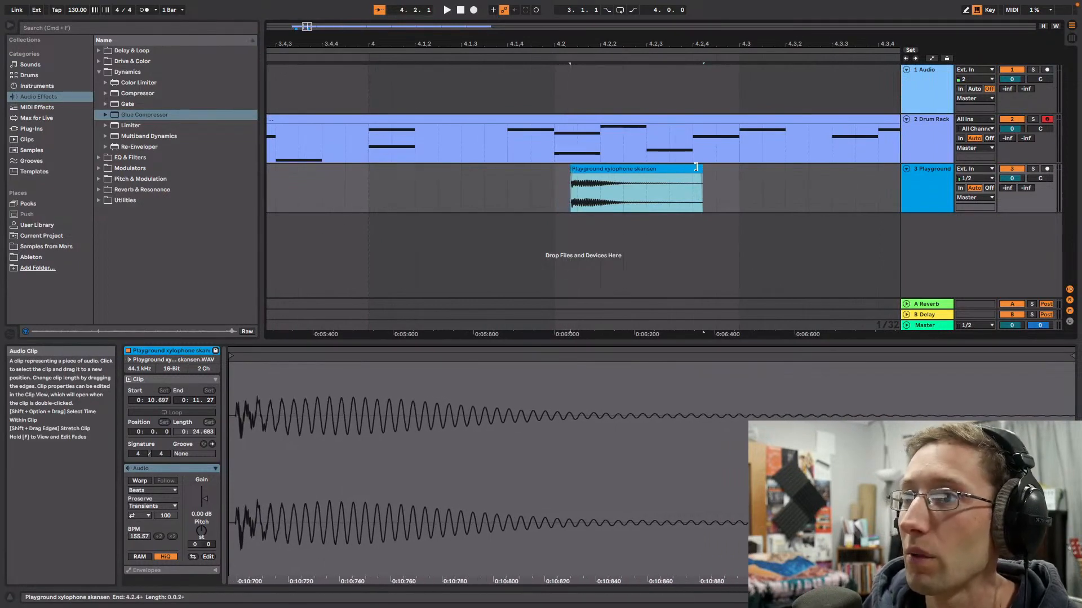
drag(648, 170, 632, 170)
drag(307, 26, 307, 3)
click(423, 58)
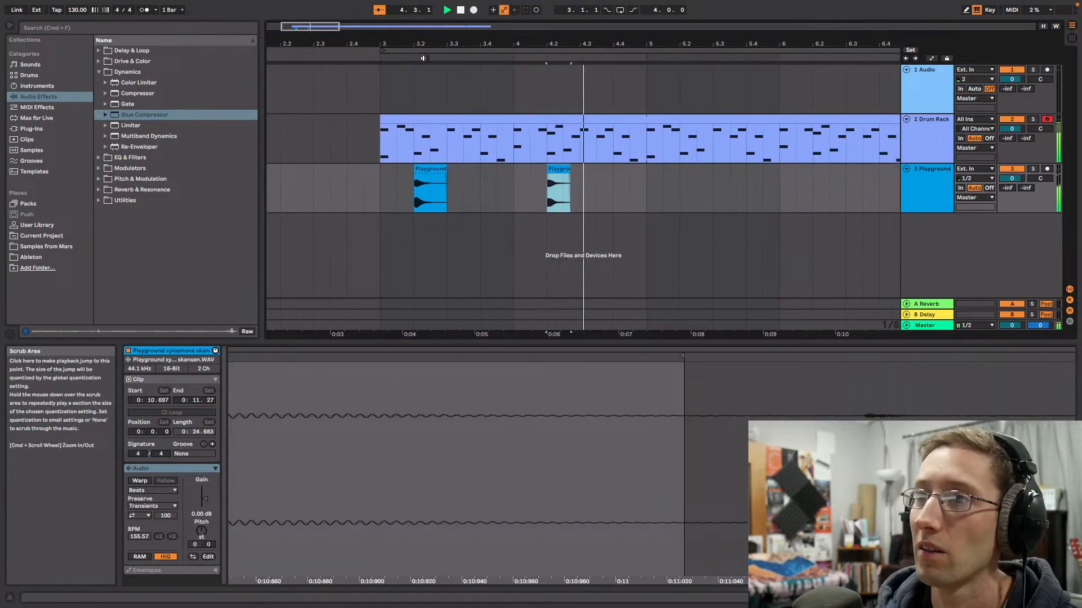
Step: Duplicate the two-bar xylophone phrase from bars 3 to 5 repeatedly up to bar 15, and play it from bar 3
drag(564, 190, 424, 171)
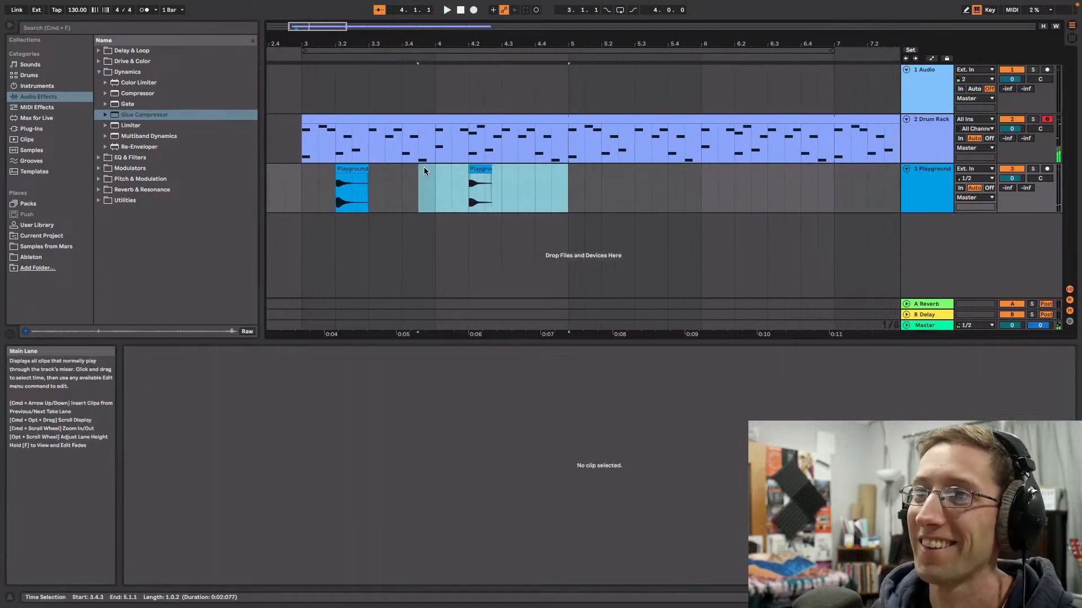
drag(296, 180, 297, 179)
key(super+d)
key(super+d)
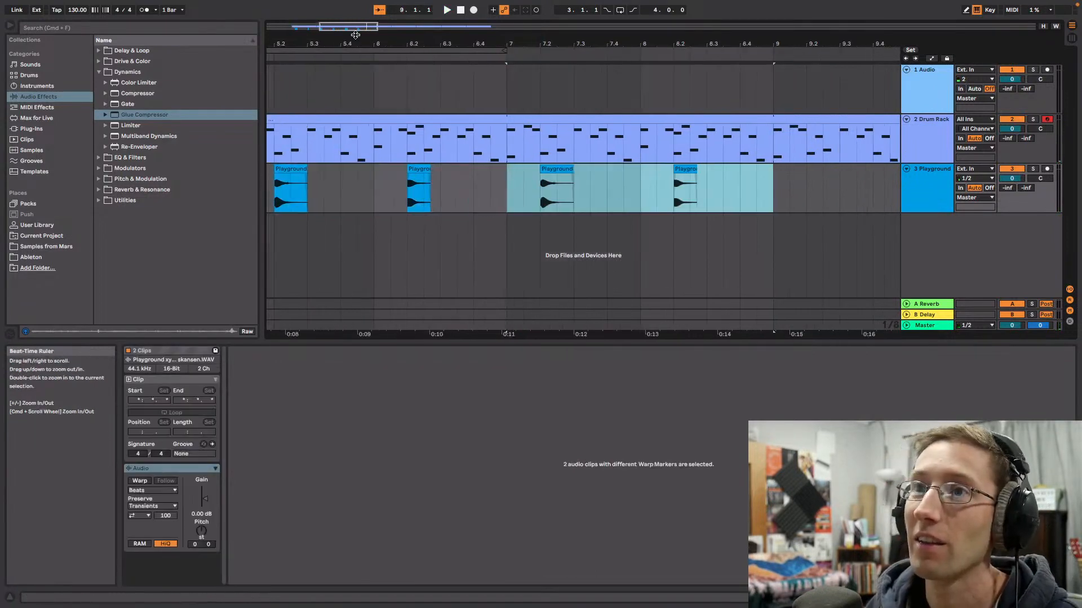
drag(355, 27, 355, 11)
key(super+d)
key(super+d)
key(super+d)
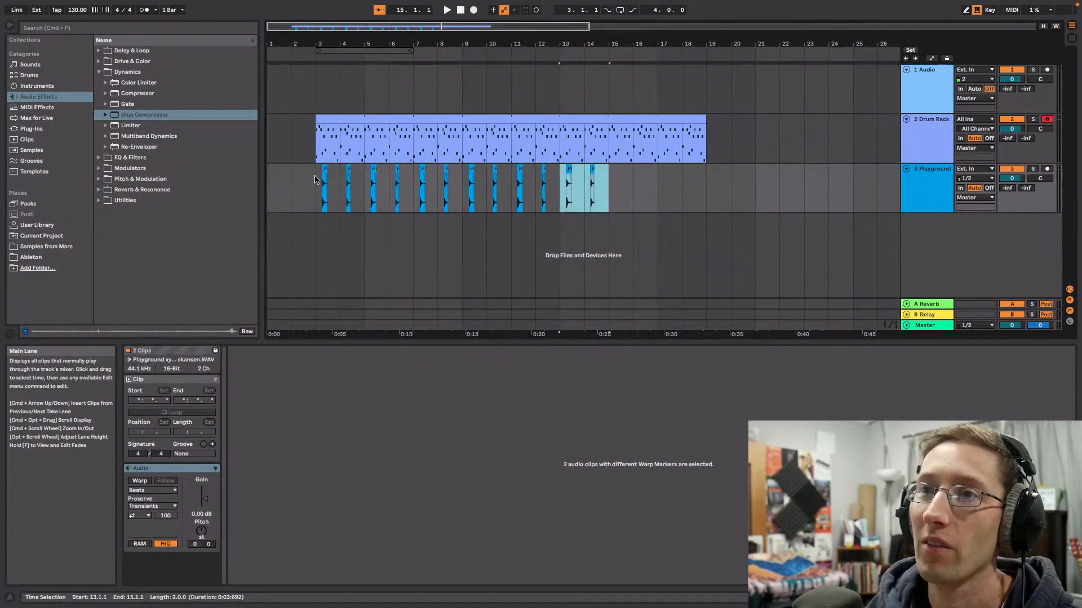
click(616, 258)
key(space)
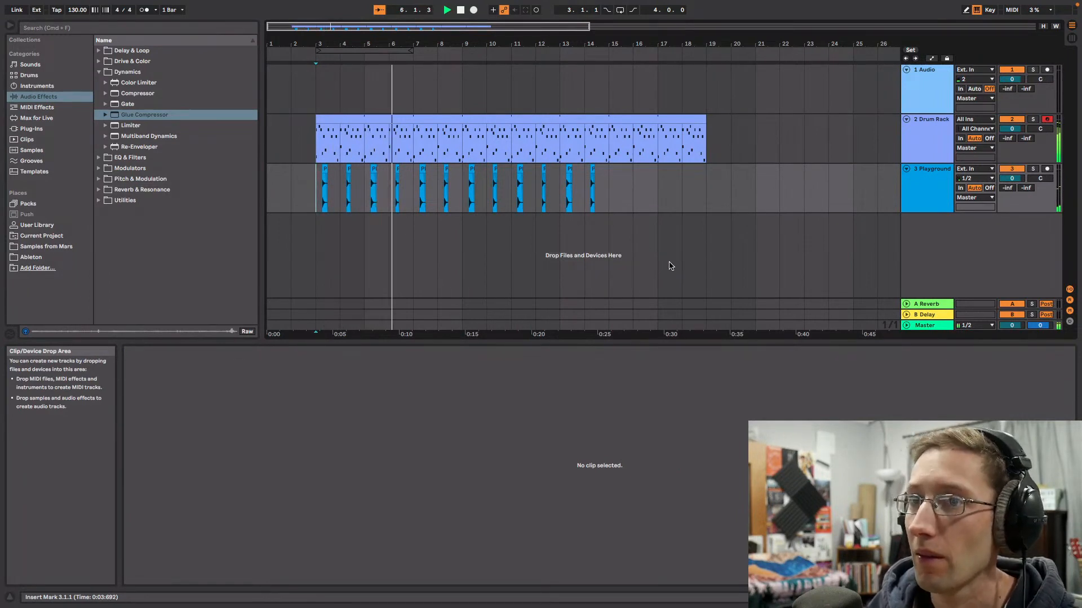
Step: Copy the short xylophone clip at 6.2.1 to 6.3.3 and play from bar 6
drag(428, 26, 365, 62)
click(440, 185)
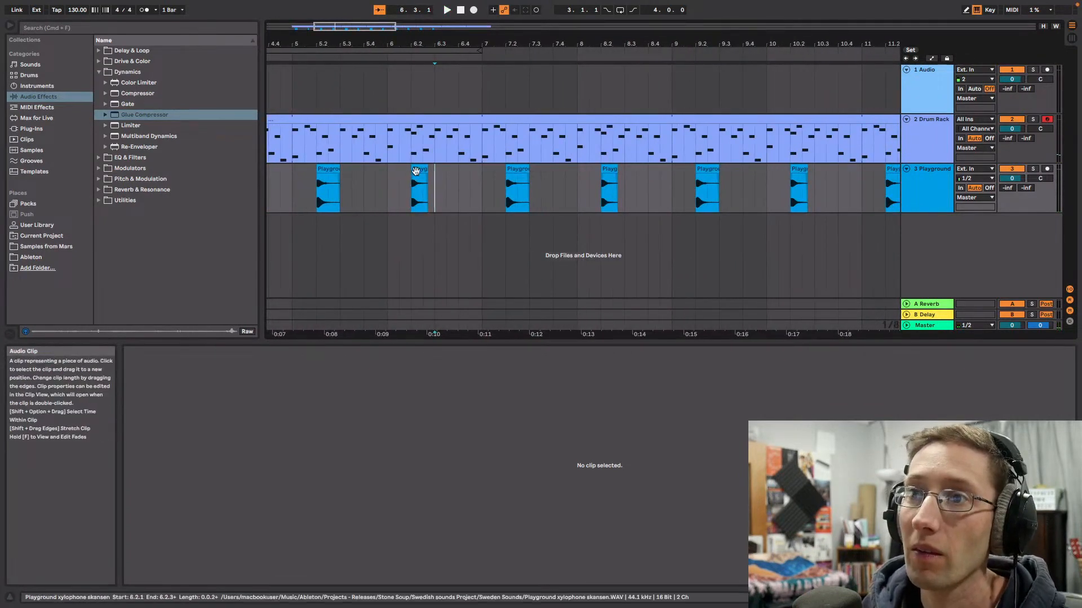
click(416, 191)
click(451, 188)
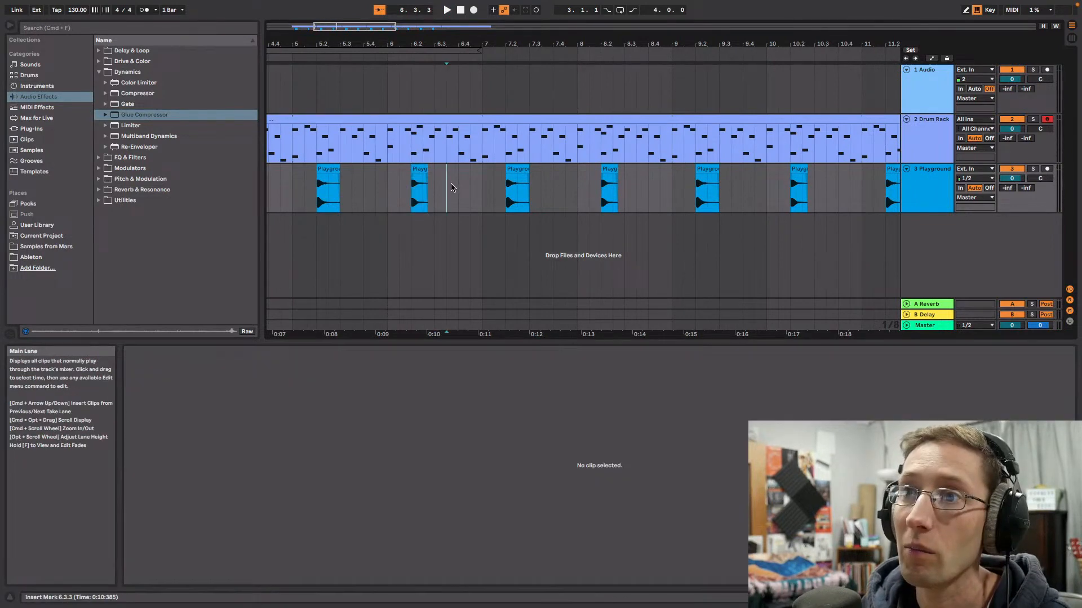
key(super+v)
click(391, 196)
key(space)
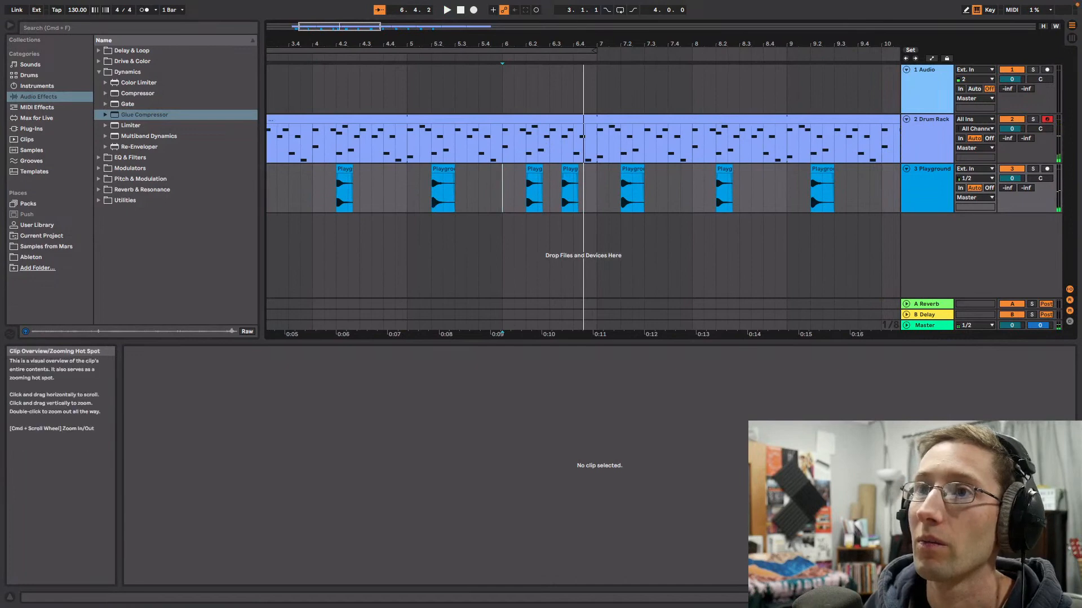
Step: Remove the extra short xylophone hit at 6.3.3
scroll(709, 194, down, 2)
scroll(709, 195, left, 2)
scroll(709, 195, up, 2)
scroll(709, 195, down, 3)
scroll(709, 195, right, 2)
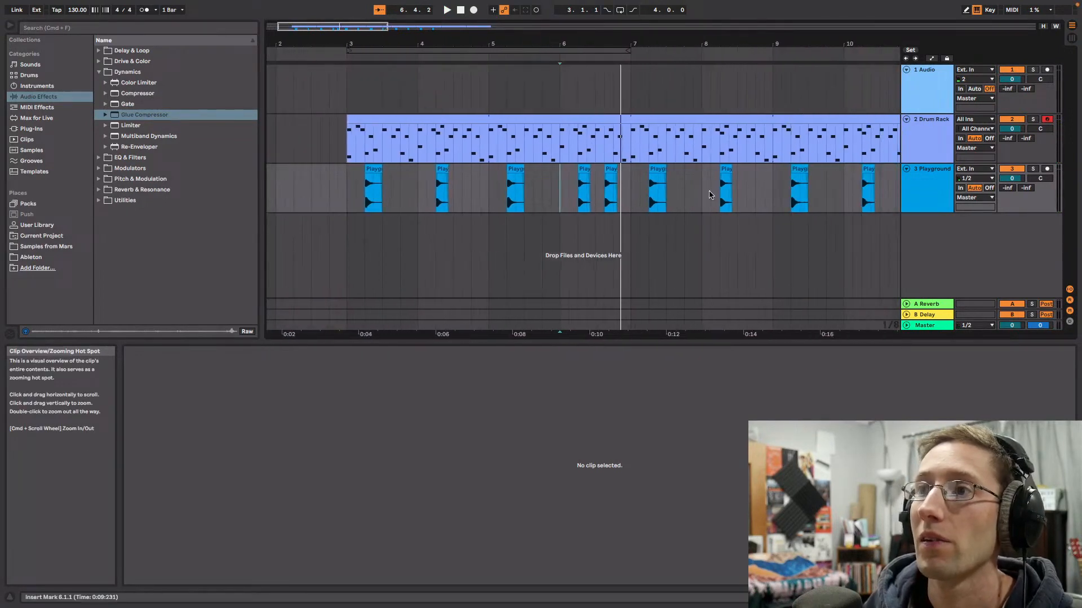
drag(611, 171, 655, 170)
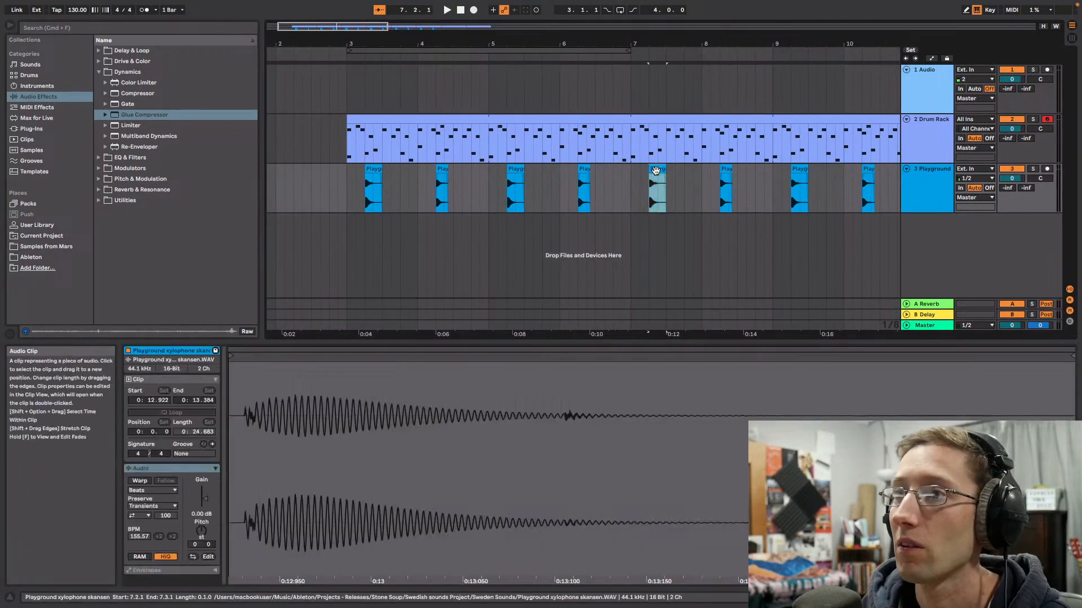
Step: Copy the xylophone hit at 7.2.1 to 7.3.3 and play from bar 7
click(683, 182)
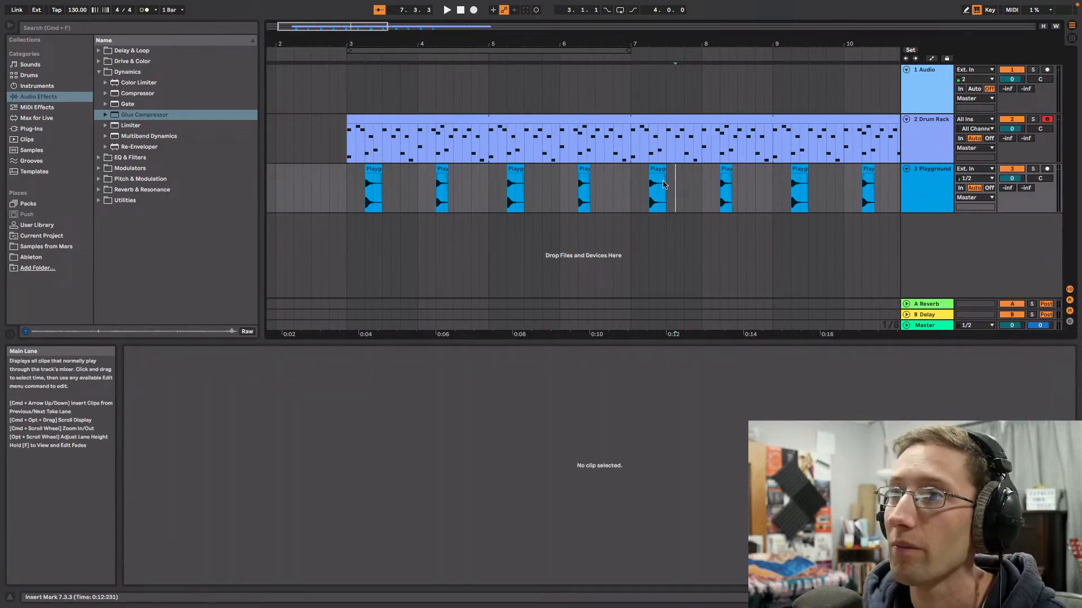
key(super+v)
click(630, 184)
key(space)
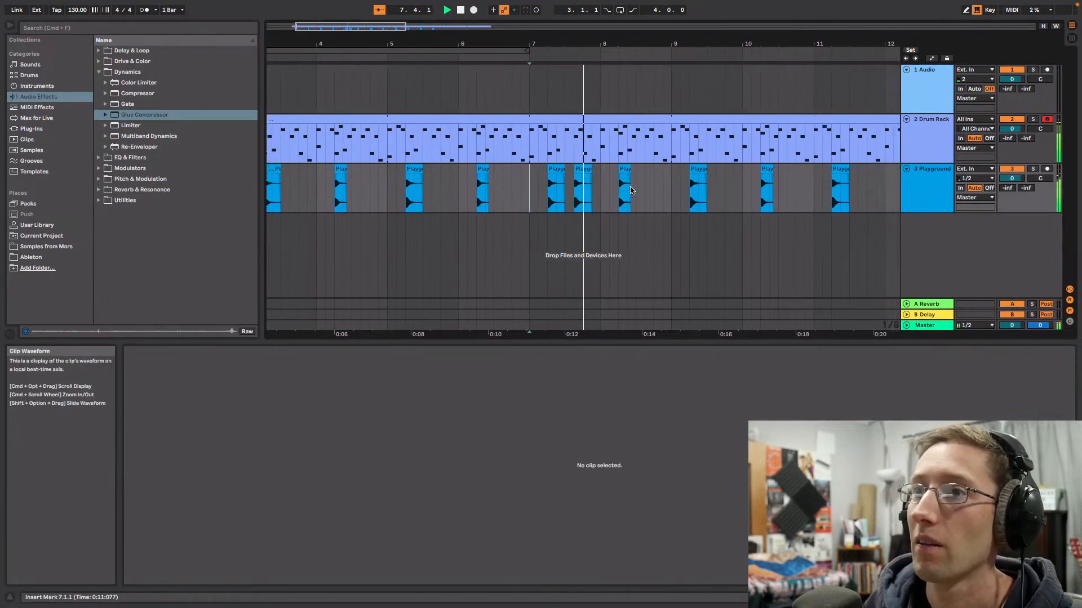
Step: Copy the short xylophone hit at 8.2.1 to 8.3.3 and play the phrase from bar 7
click(561, 167)
key(super+c)
click(579, 184)
key(super+v)
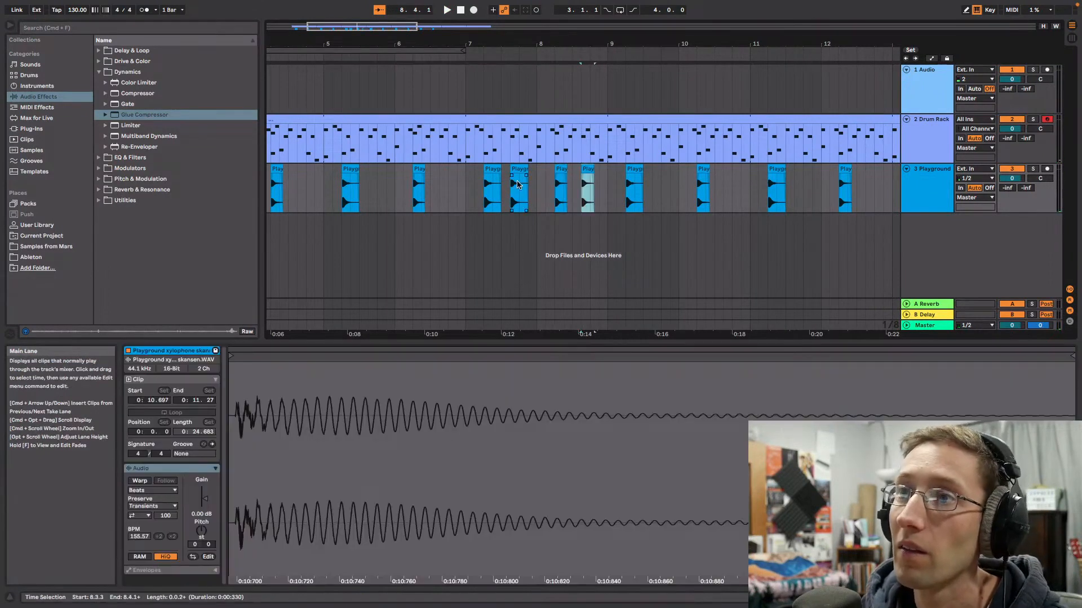
click(465, 190)
key(space)
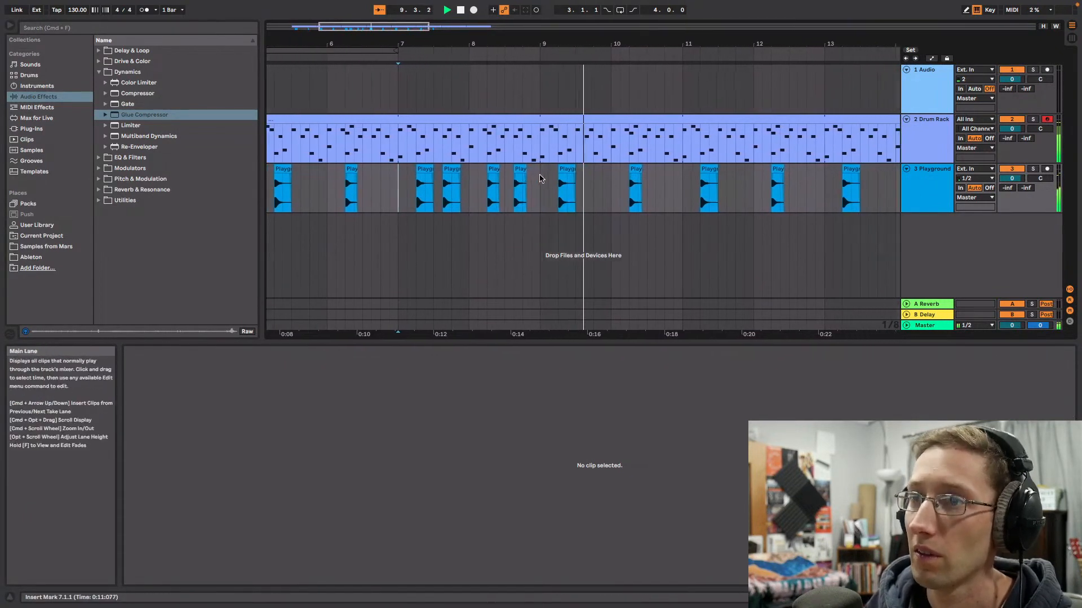
Step: Copy the xylophone hit at 9.2.1 to 9.4.1 and play from bar 9
click(556, 169)
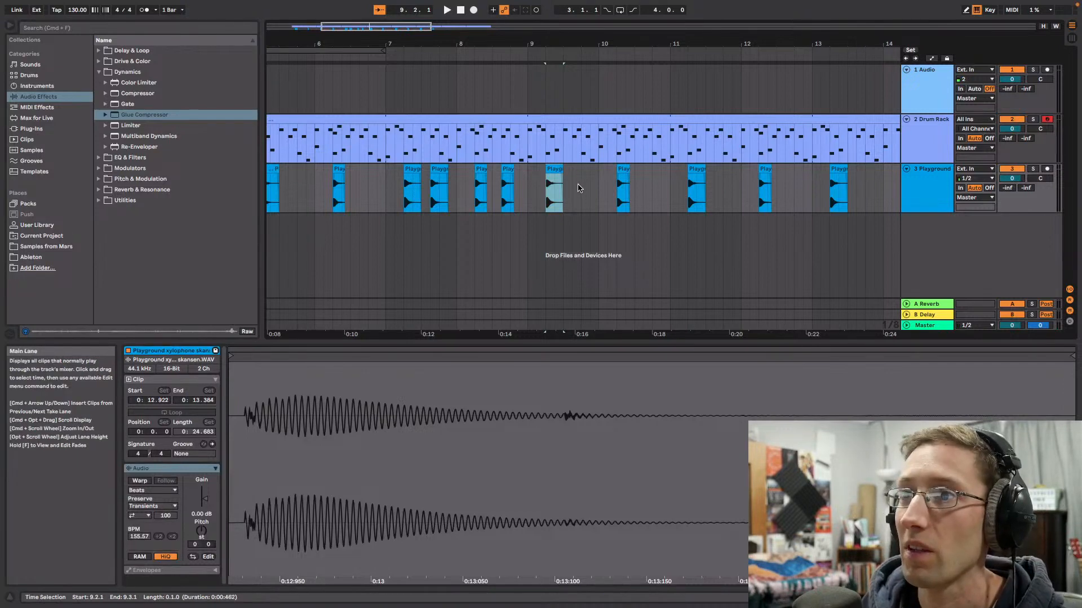
click(579, 187)
key(super+v)
click(526, 186)
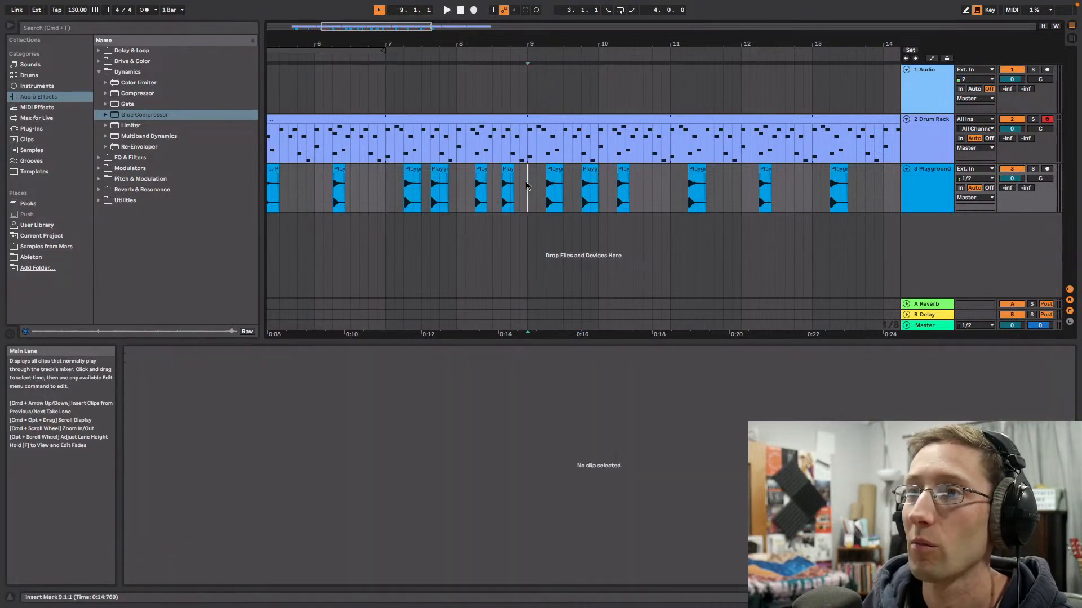
key(space)
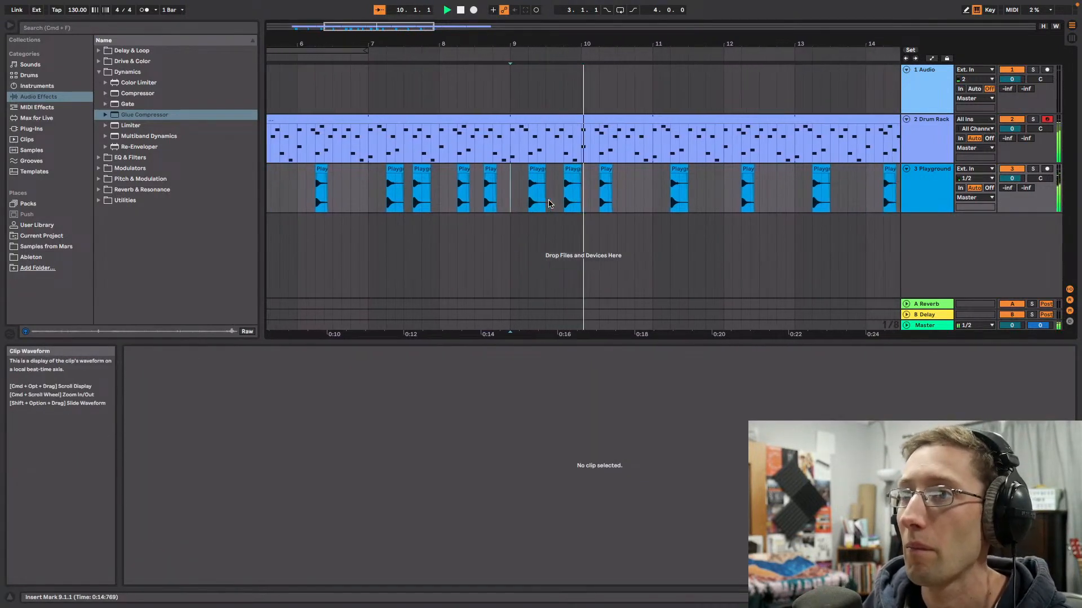
Step: Duplicate the short xylophone hit at 10.2.1, move the copy to 10.2.4 directly behind it, and play from bar 7
click(568, 169)
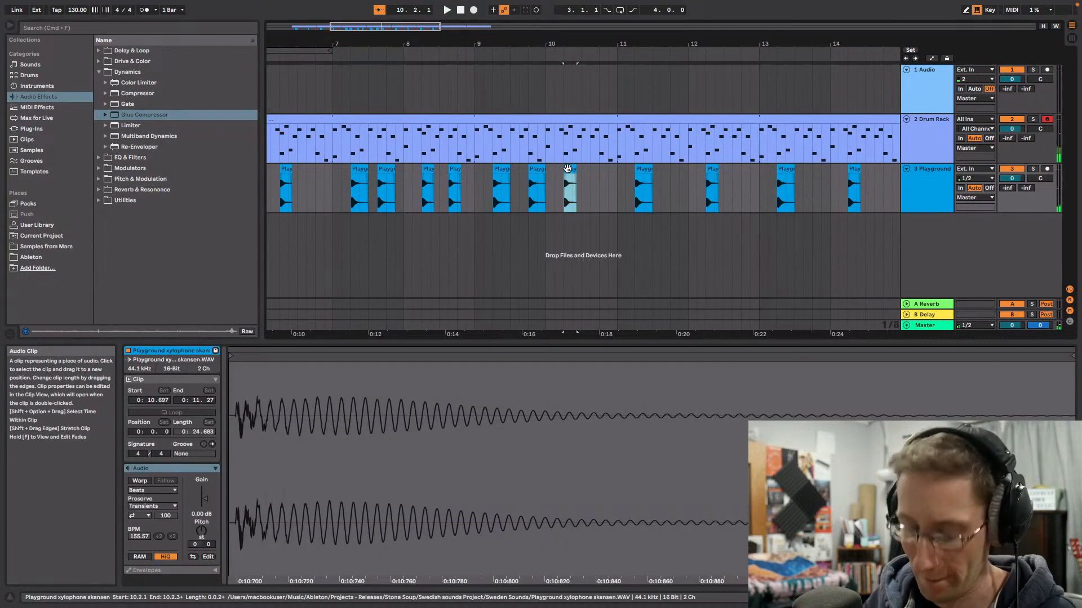
key(super+d)
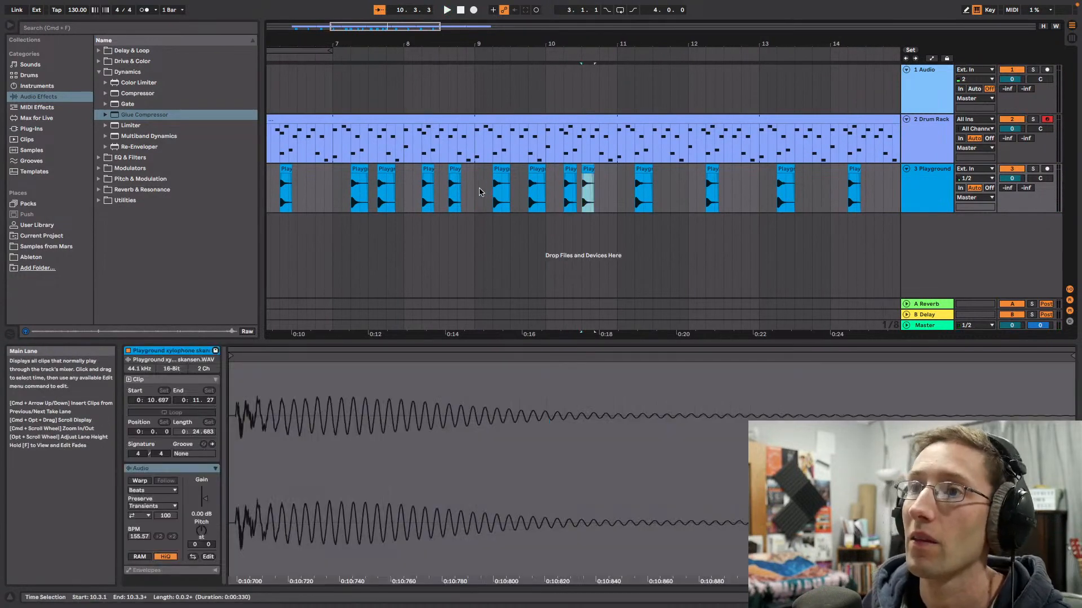
click(479, 191)
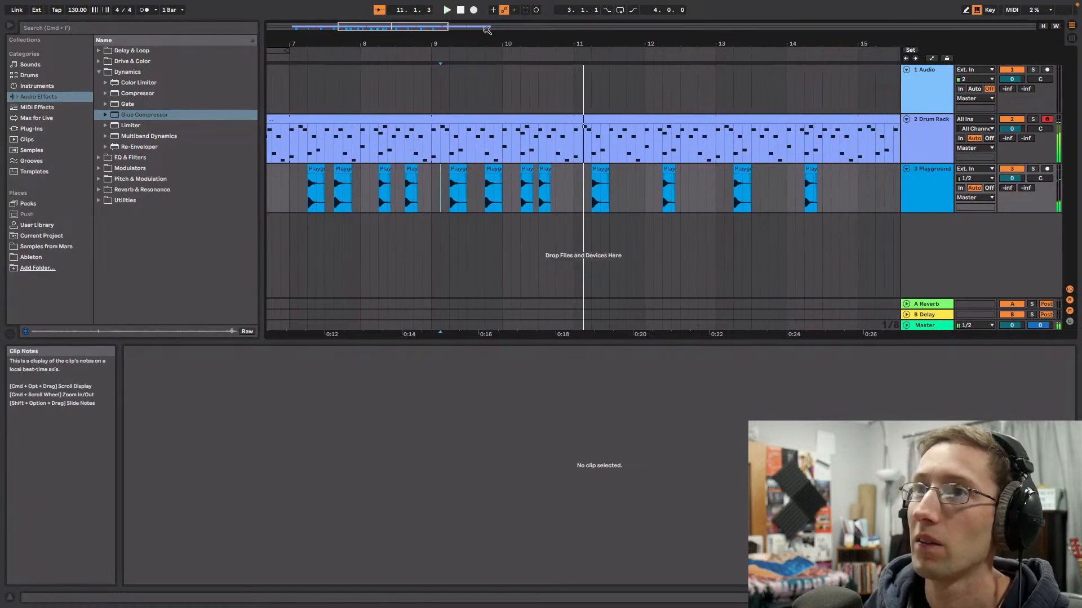
drag(454, 39, 407, 64)
drag(582, 169, 572, 169)
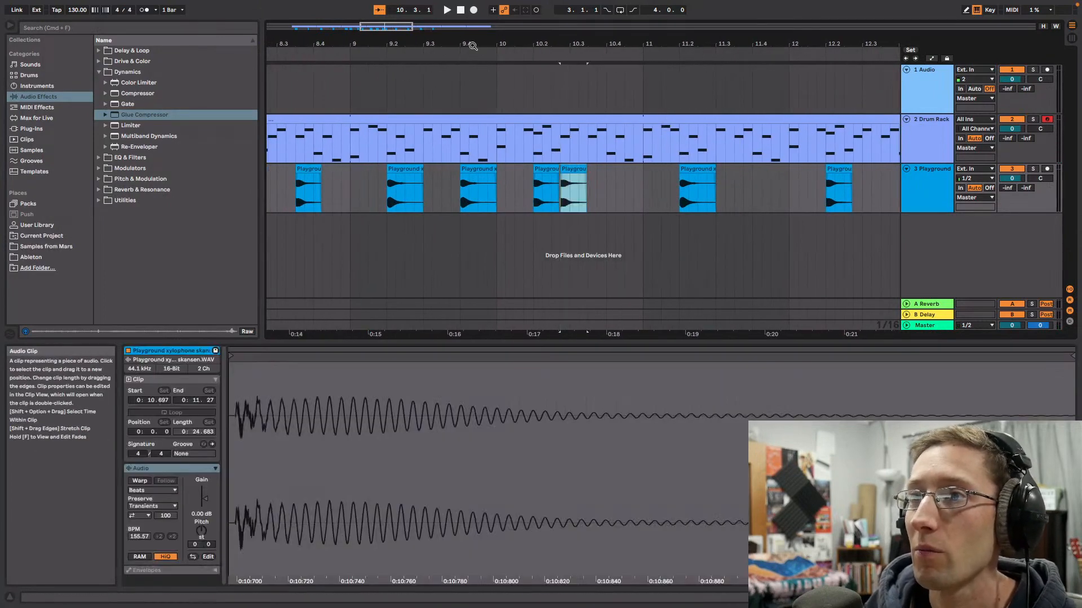
drag(394, 39, 442, 20)
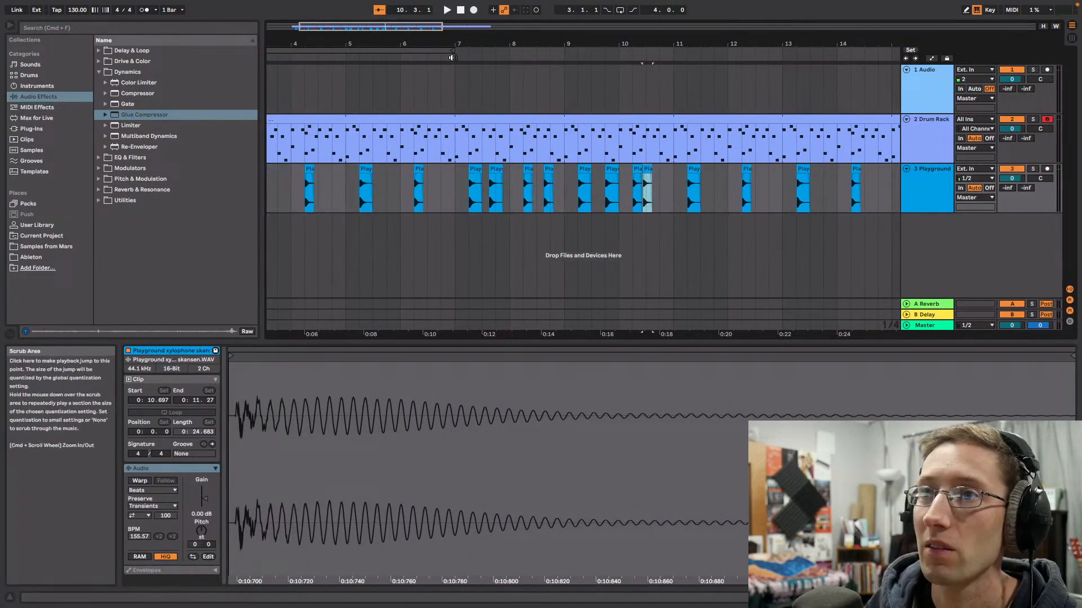
click(451, 56)
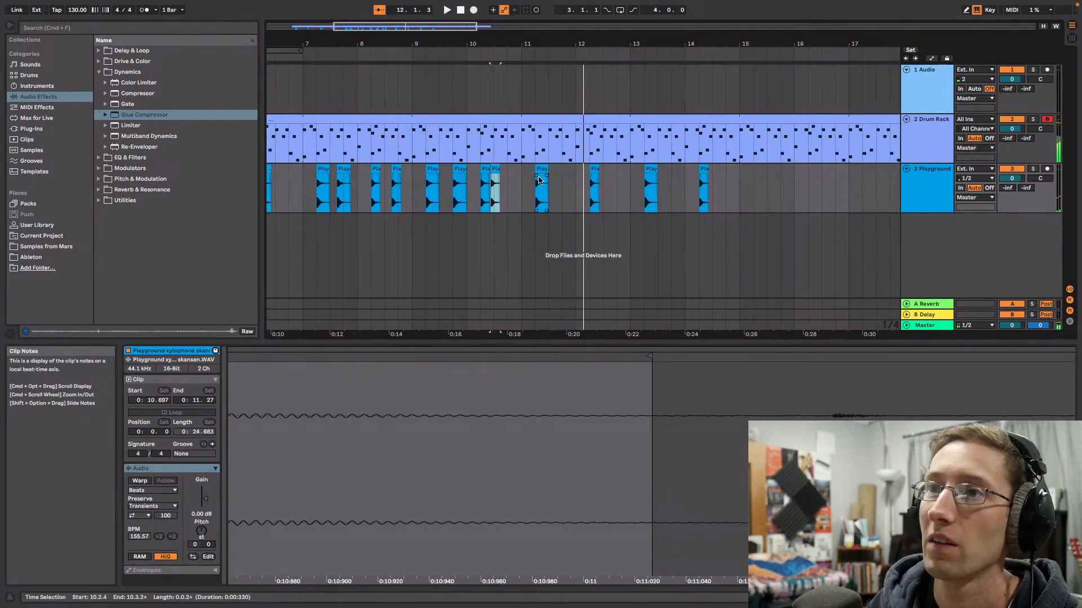
Step: Replace the xylophone hits between bars 11 and 15 with a duplicate of the four-bar phrase from bar 7, and play from bar 3
drag(528, 185, 703, 186)
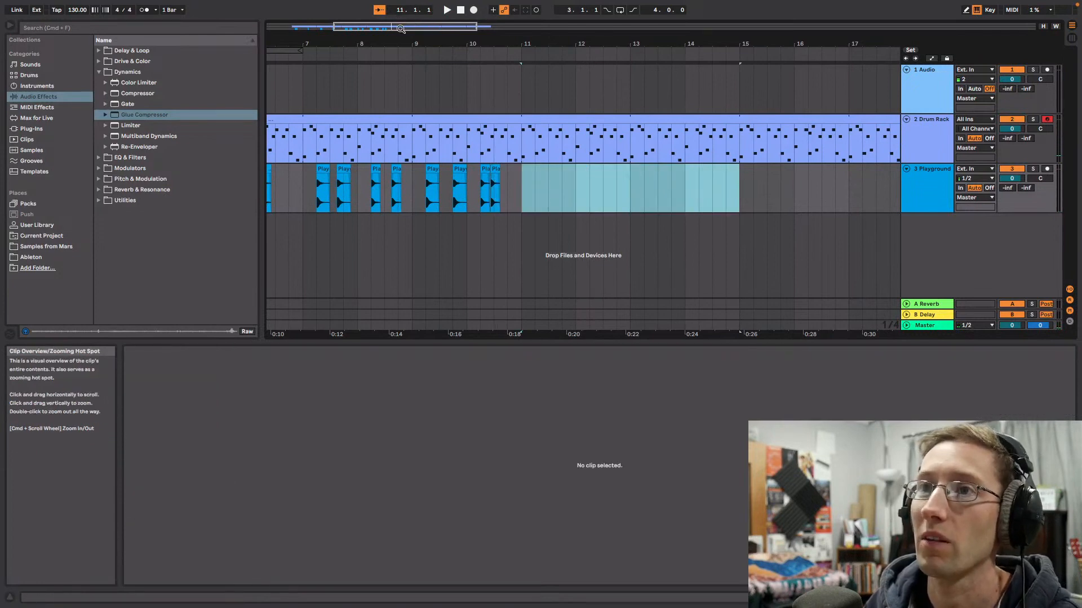
drag(400, 28, 401, 60)
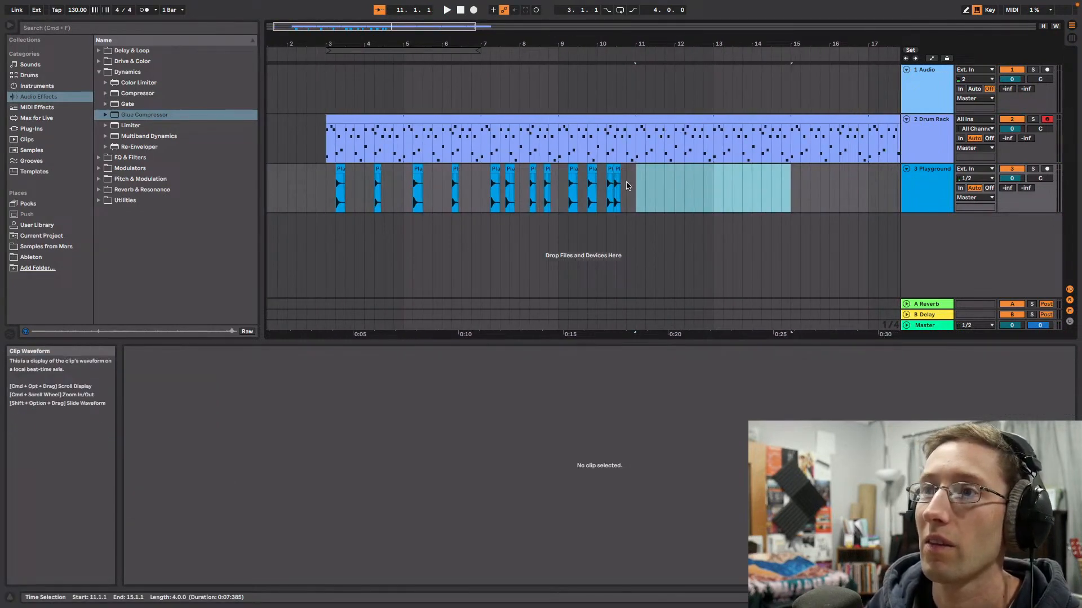
drag(627, 186, 482, 186)
key(super+d)
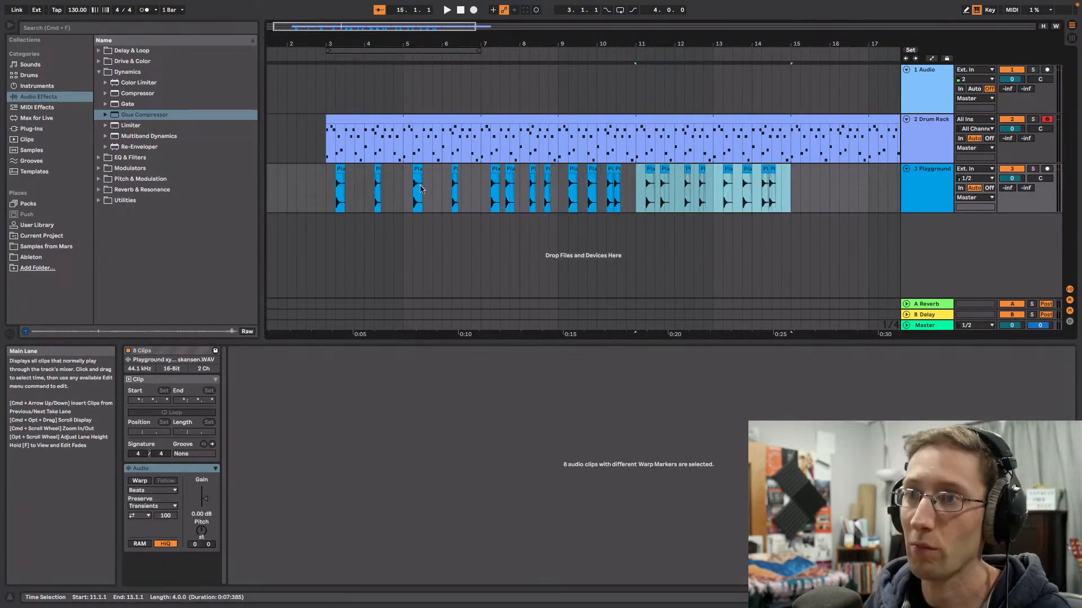
click(326, 182)
key(space)
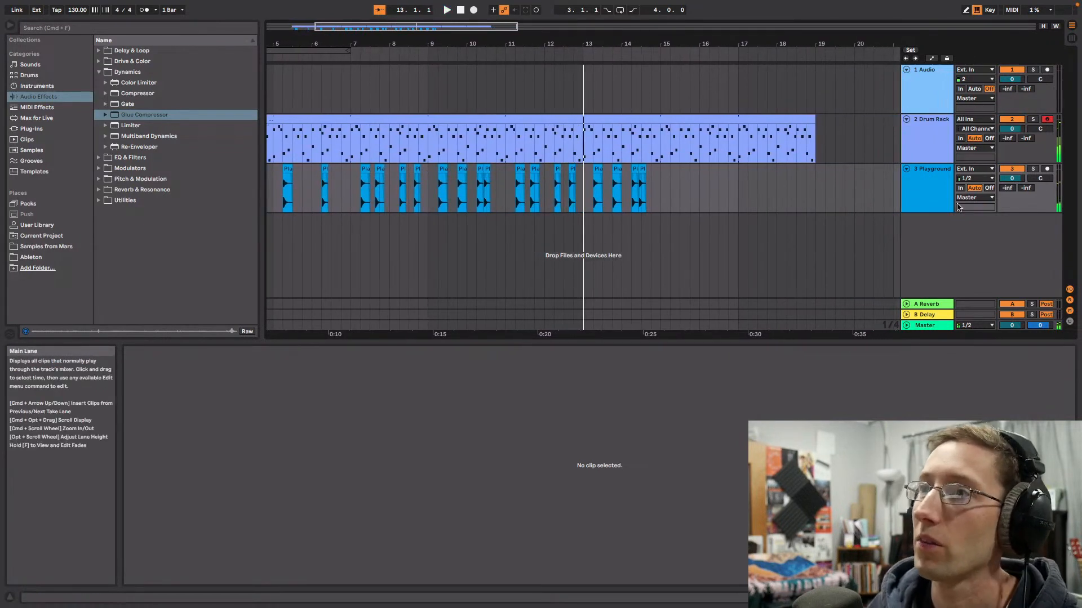
Step: Add an EQ Eight to the Playground xylophone track
click(923, 206)
click(115, 73)
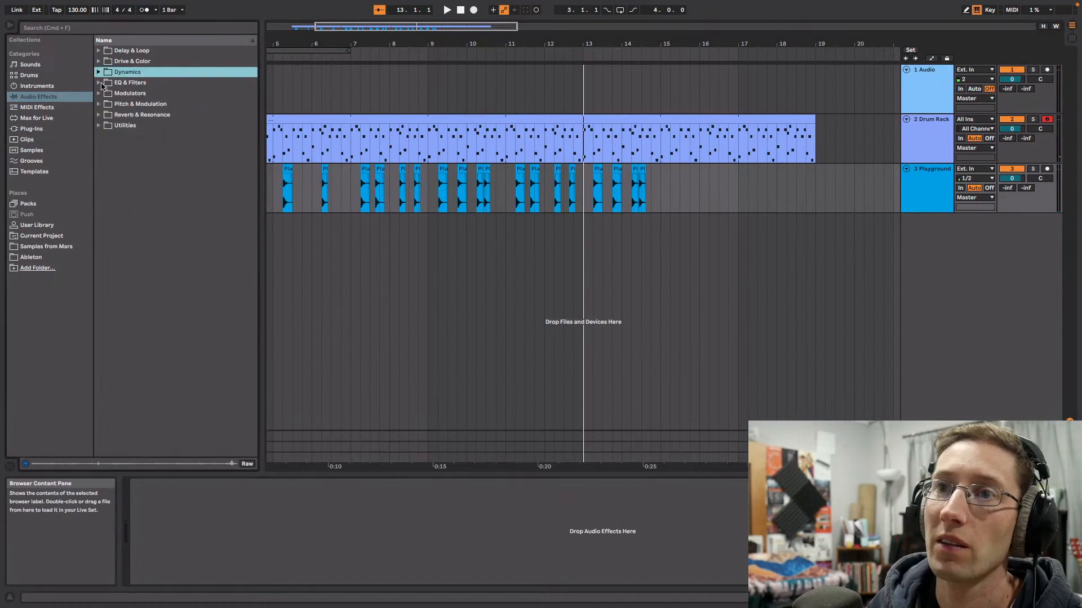
click(100, 83)
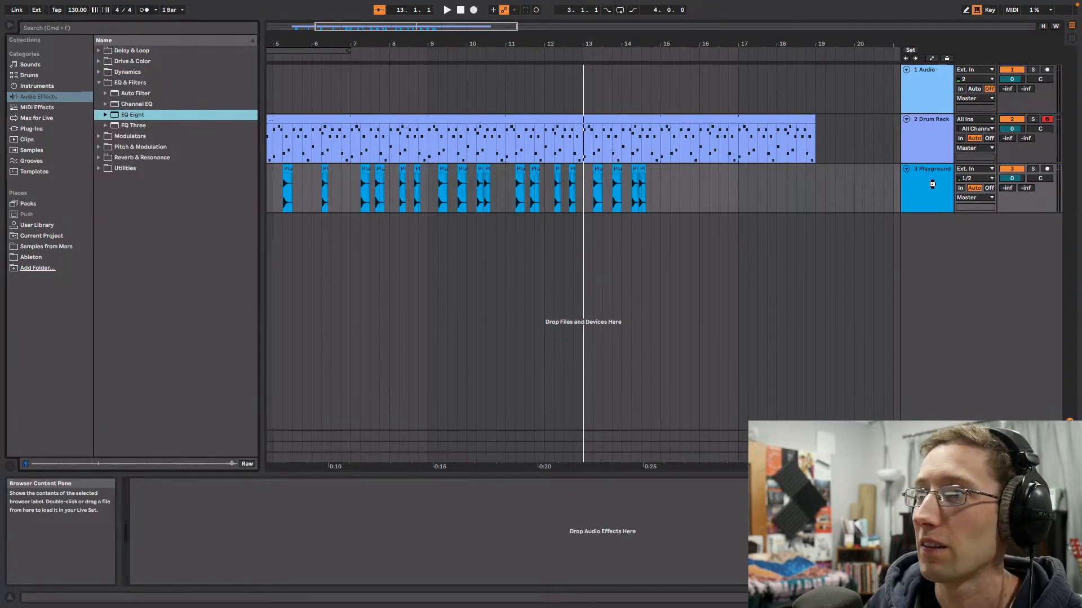
drag(933, 184, 932, 187)
Step: While playing the soloed xylophone from bar 7, set EQ band 1 to a low cut at 132 Hz and band 4 to +5.58 dB at 5.39 kHz
drag(480, 25, 433, 26)
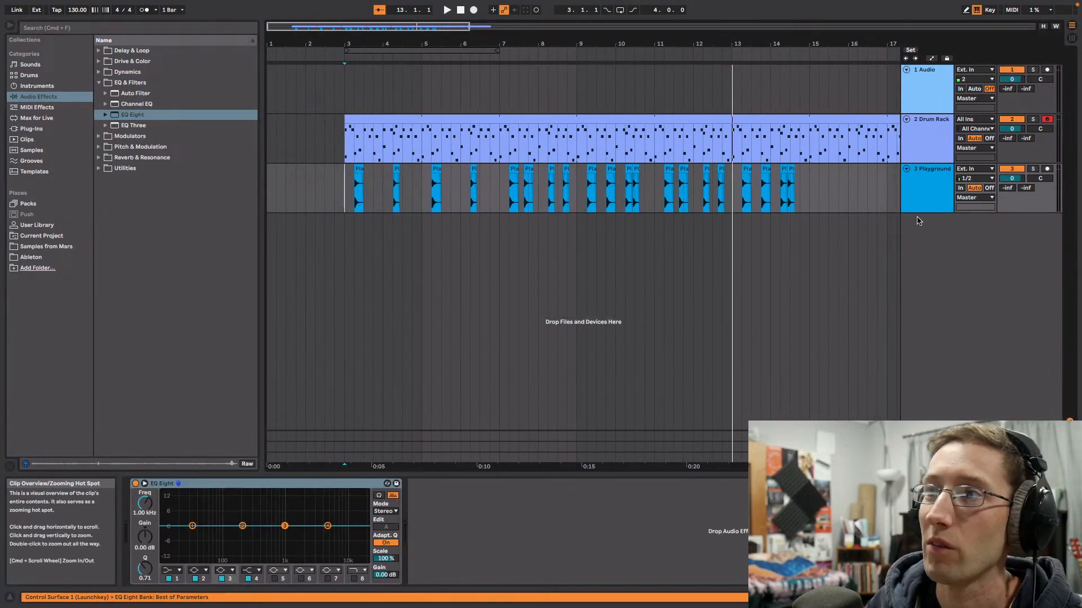
click(499, 188)
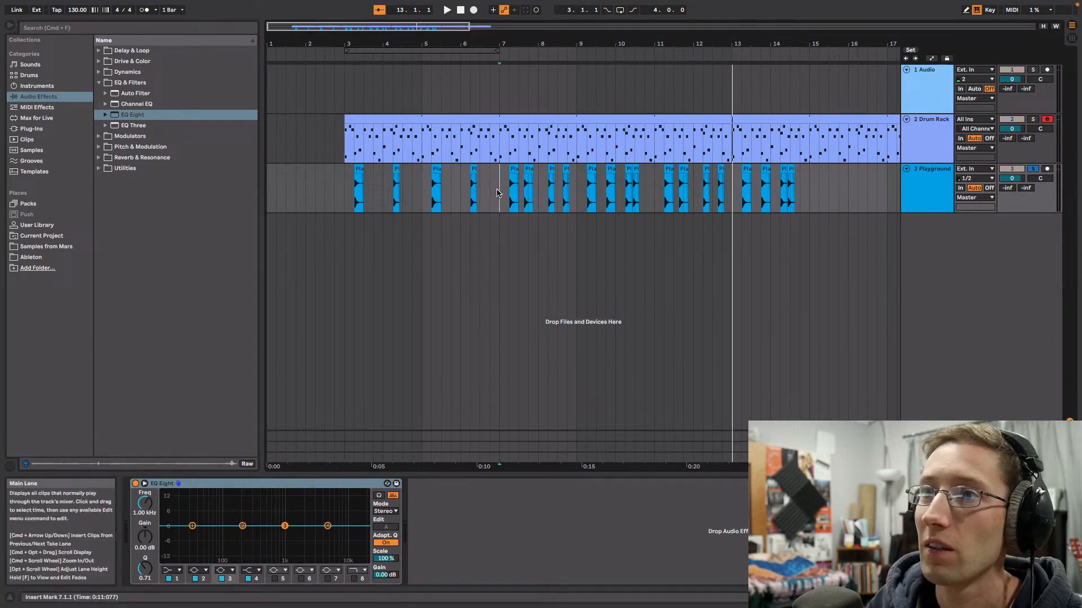
key(space)
click(172, 570)
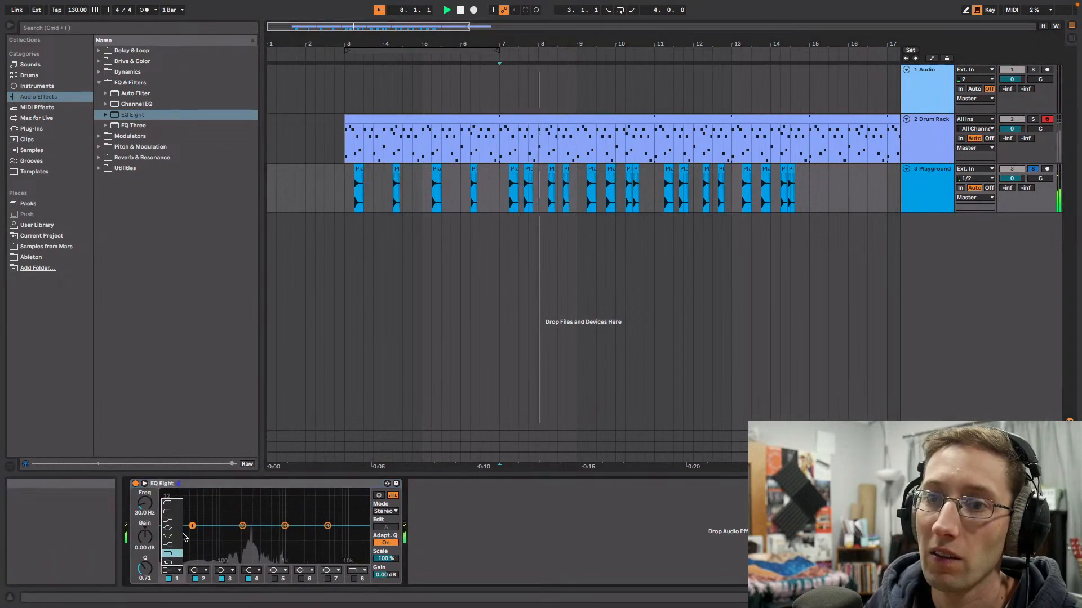
click(169, 509)
drag(190, 534, 231, 533)
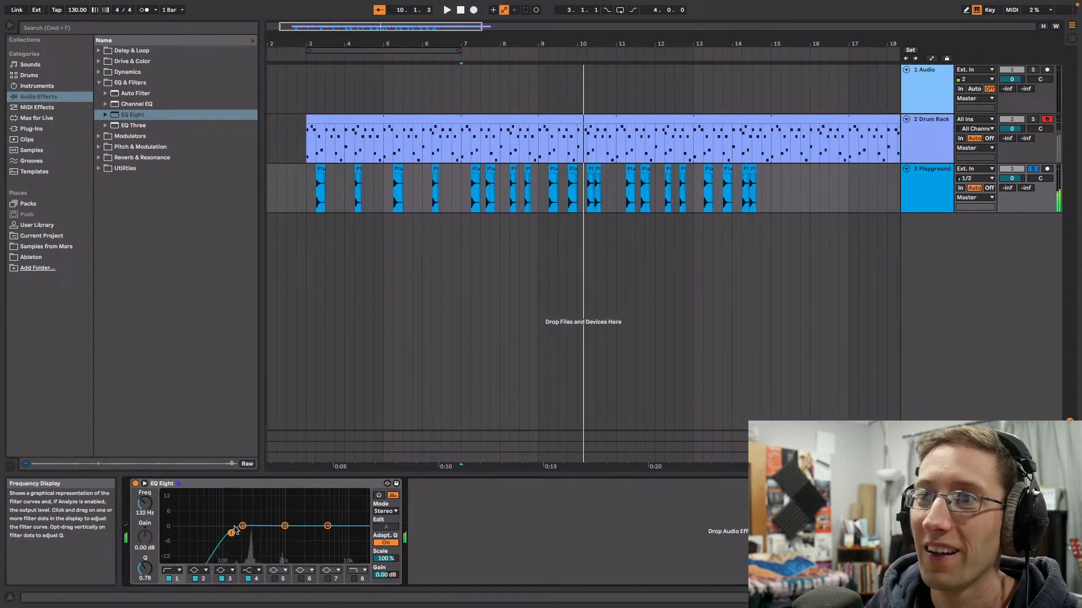
key(space)
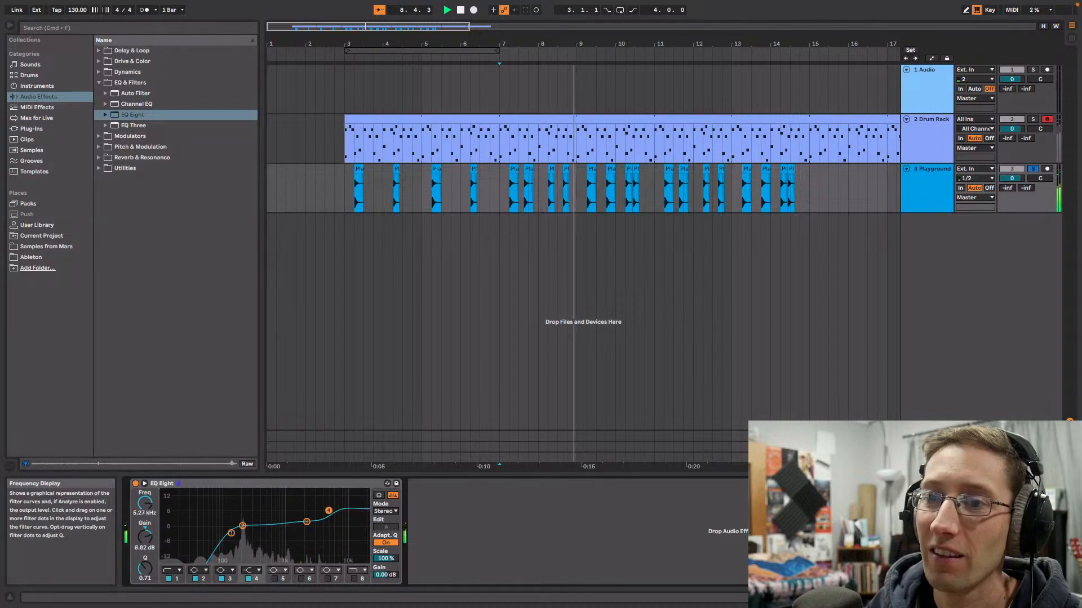
drag(307, 522, 329, 514)
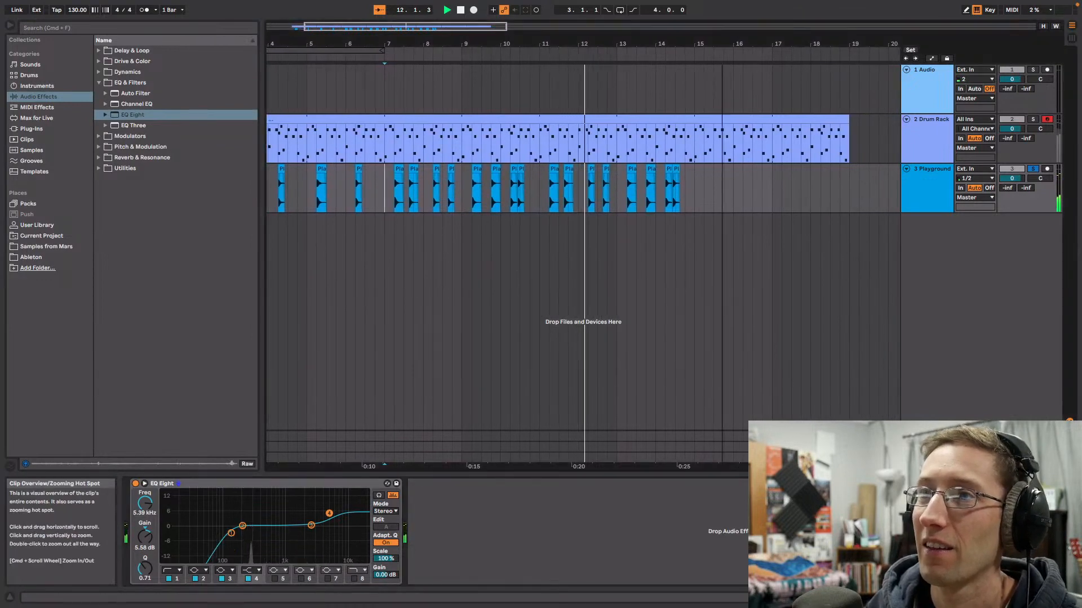
Step: Lower the Playground track's volume to -0.4 dB during playback
key(minus)
key(minus)
key(minus)
drag(1011, 178, 1011, 180)
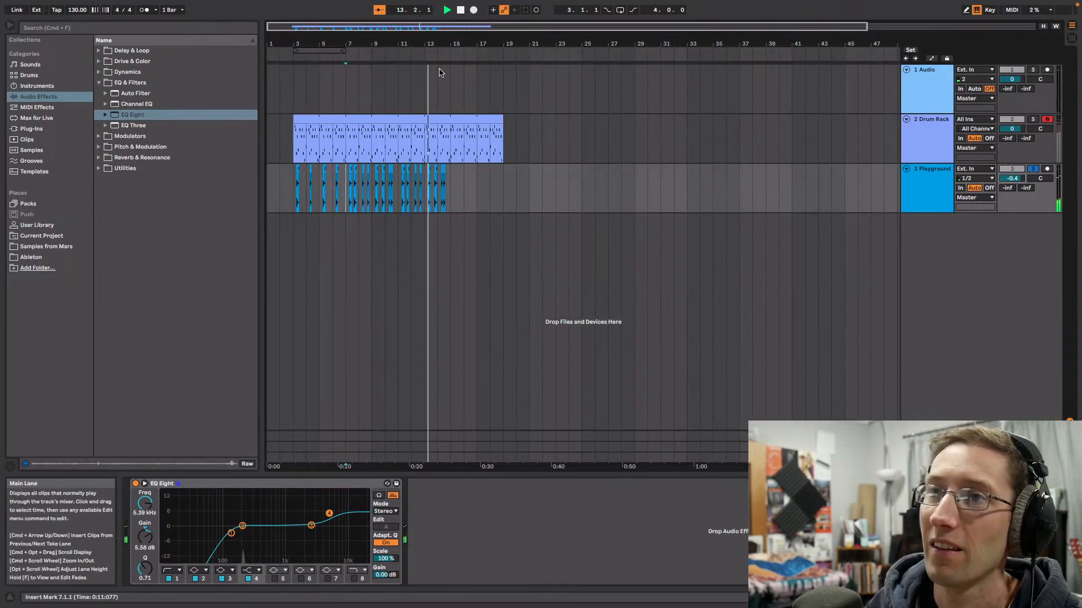
Step: Stop playback, duplicate the xylophone phrase from bar 11 so the copy starts at 14.3.2, and unsolo the track
drag(509, 26, 476, 45)
key(space)
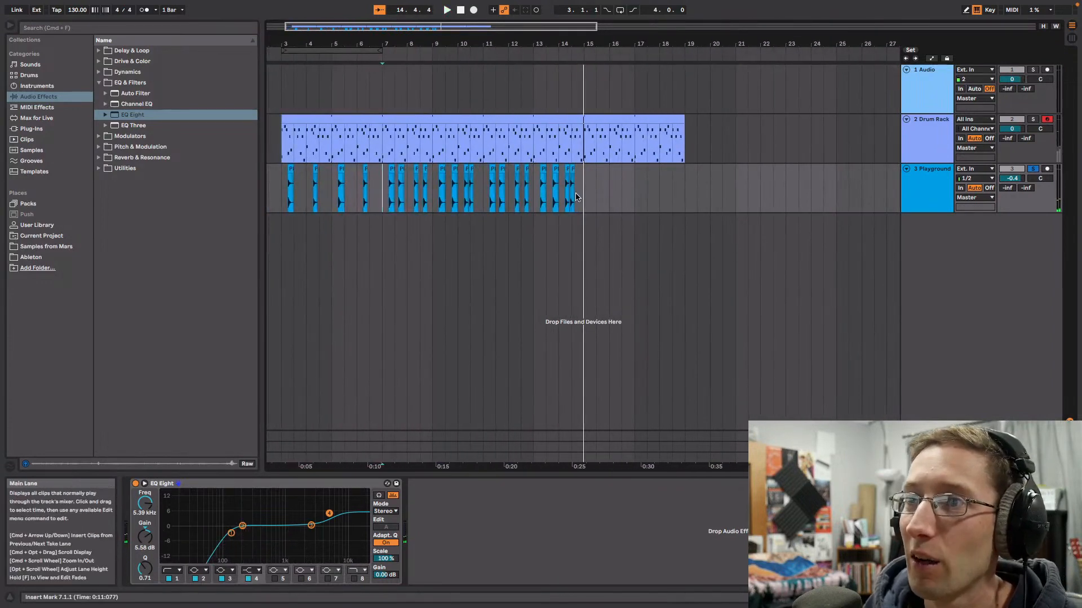
drag(575, 197, 493, 198)
key(super+d)
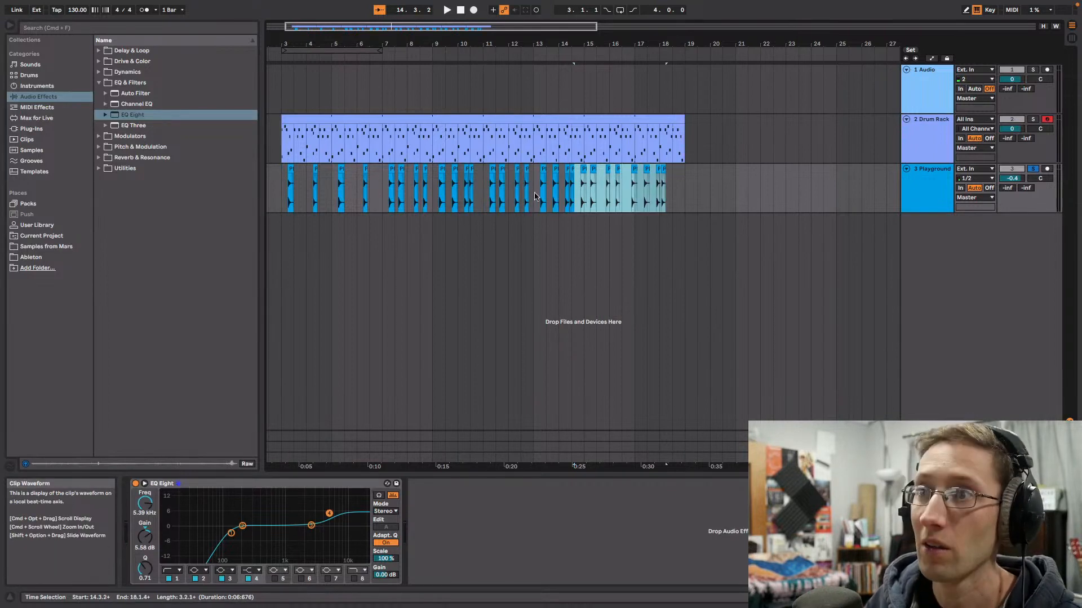
drag(525, 28, 504, 28)
click(330, 210)
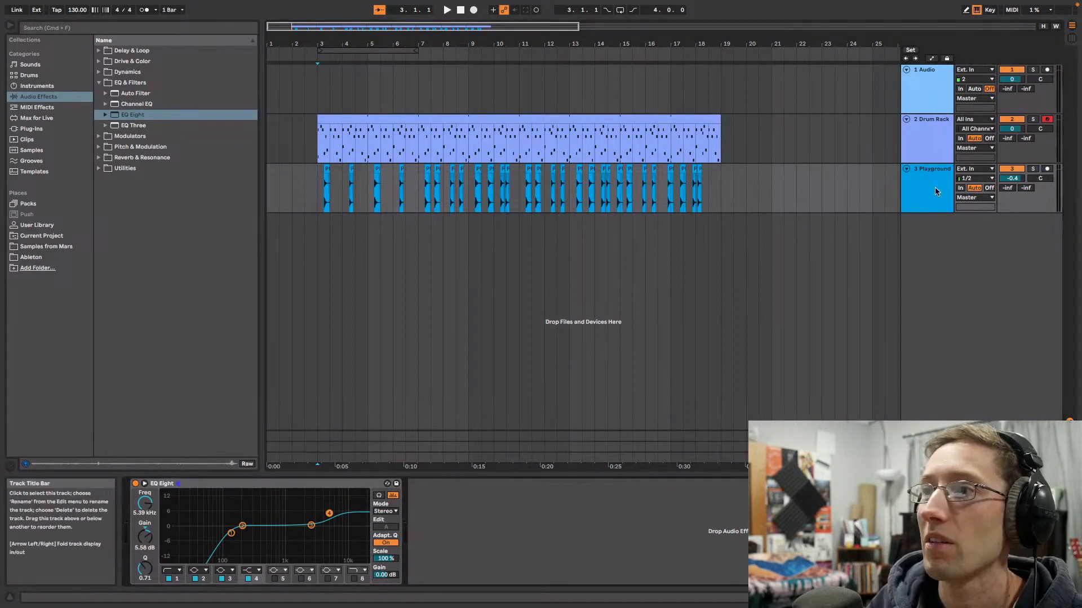
Step: Add a Delay after the xylophone's EQ Eight, set dry/wet to 32% and feedback to 29%, and play from bar 3
click(99, 51)
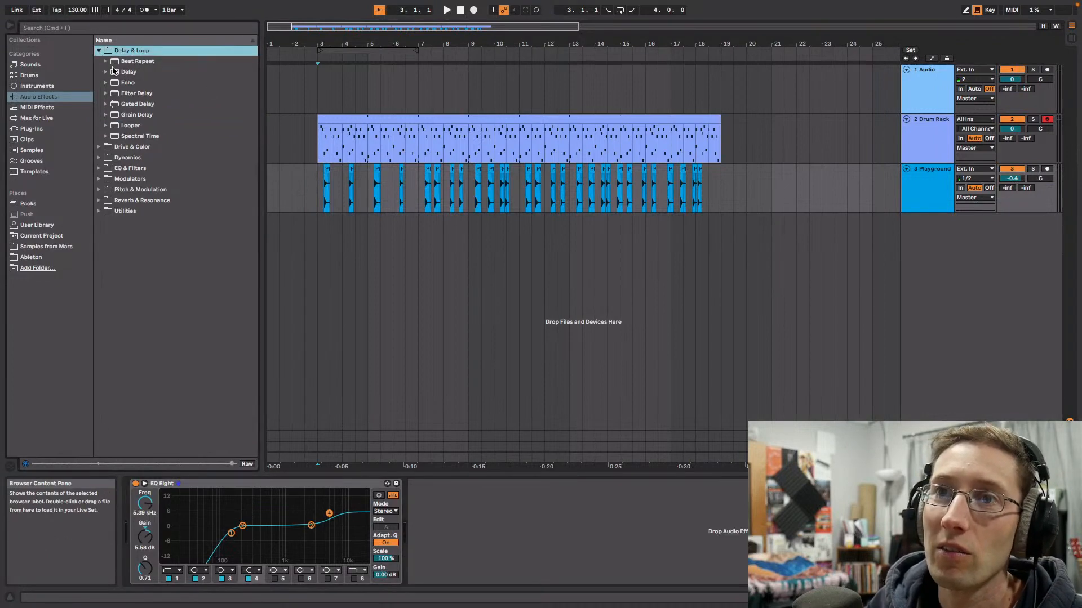
drag(862, 181, 927, 181)
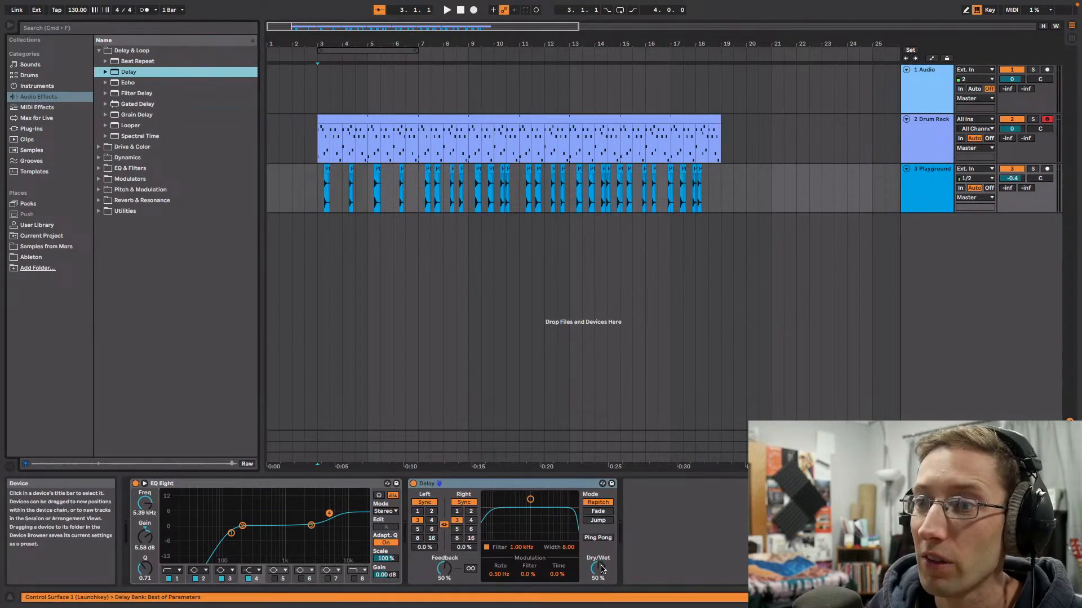
drag(602, 569, 601, 582)
drag(444, 572, 444, 571)
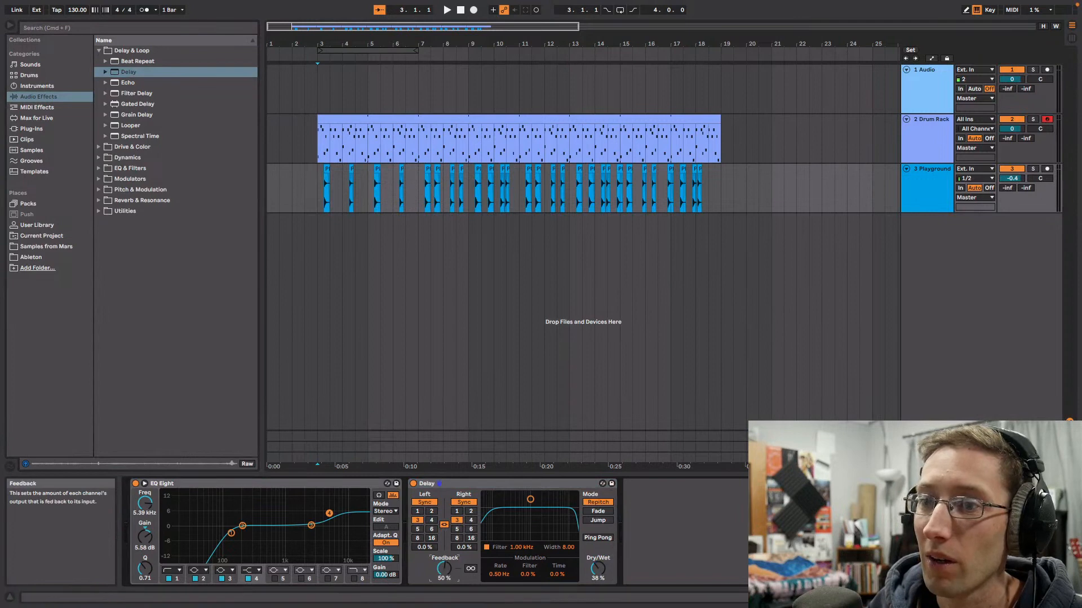
click(314, 187)
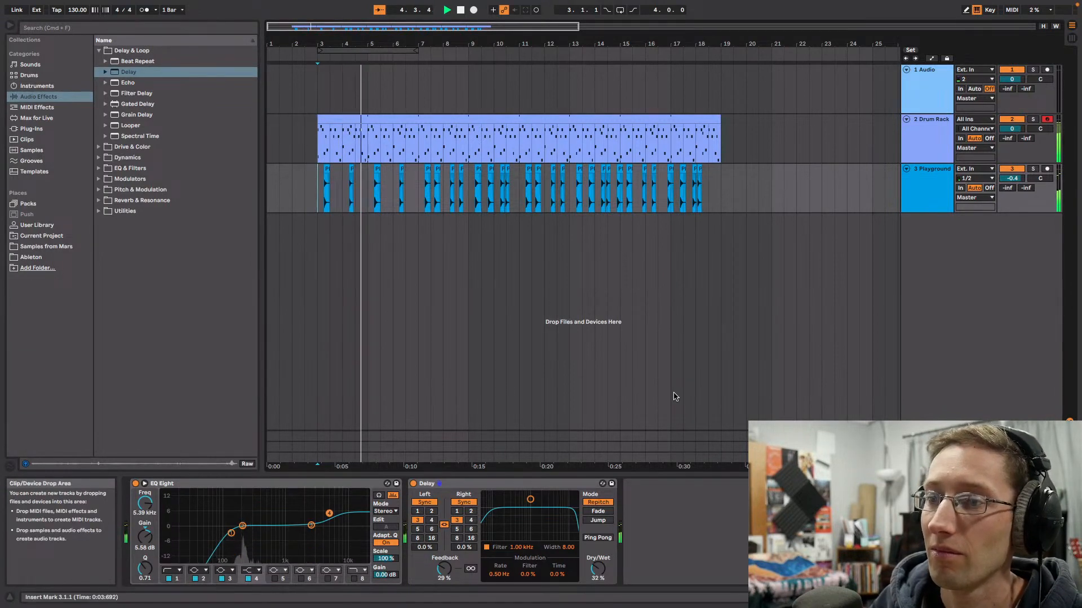
Step: Narrow the Delay's filter to 623 Hz with width 4.08, set feedback to 26% and dry/wet to 24%, and stop playback
drag(530, 500, 527, 516)
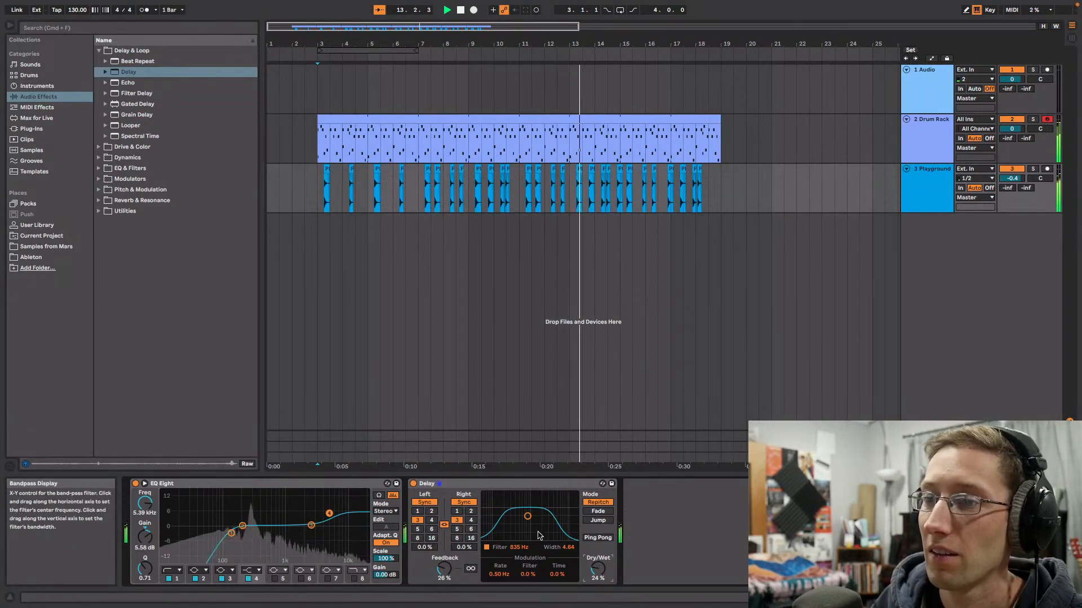
drag(527, 516, 523, 519)
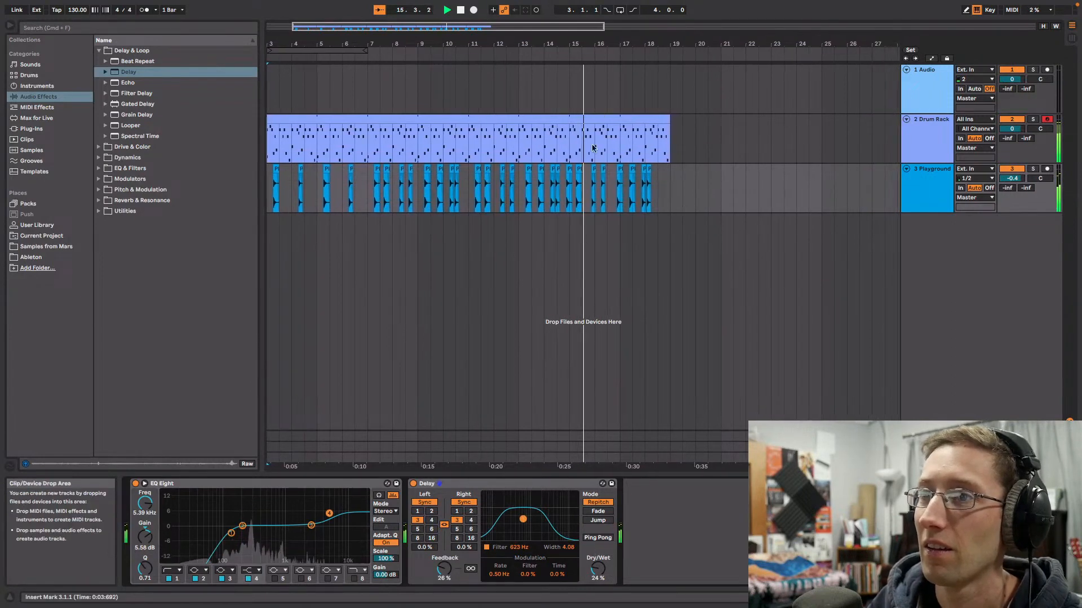
drag(574, 26, 497, 27)
key(space)
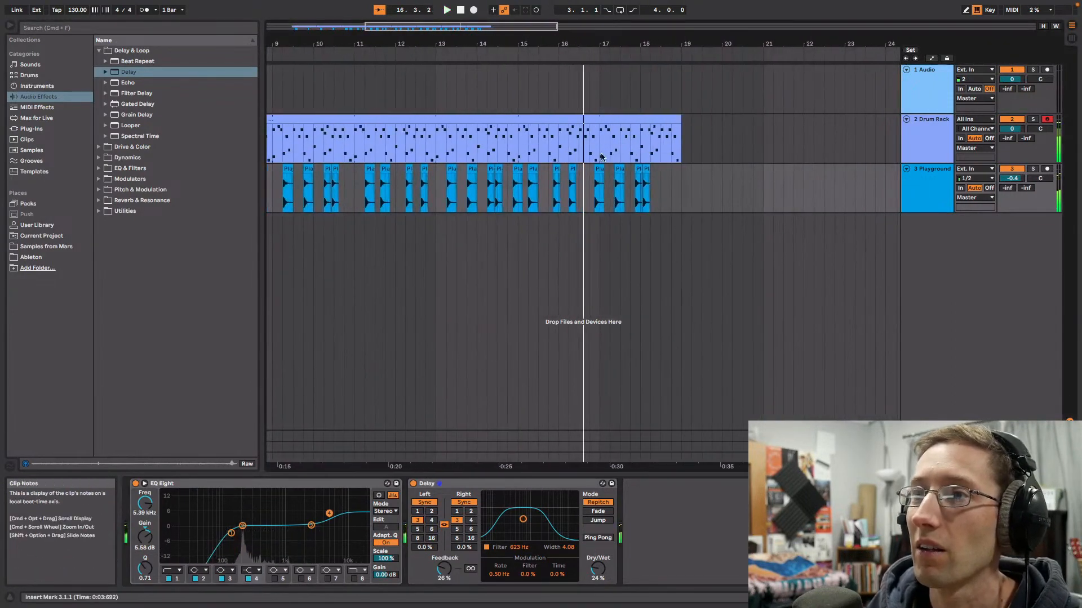
Step: Replace the xylophone clips after 14.4.2 with a duplicate of the four-bar phrase from bar 11, starting at bar 15, and play from bar 3
drag(691, 192, 523, 194)
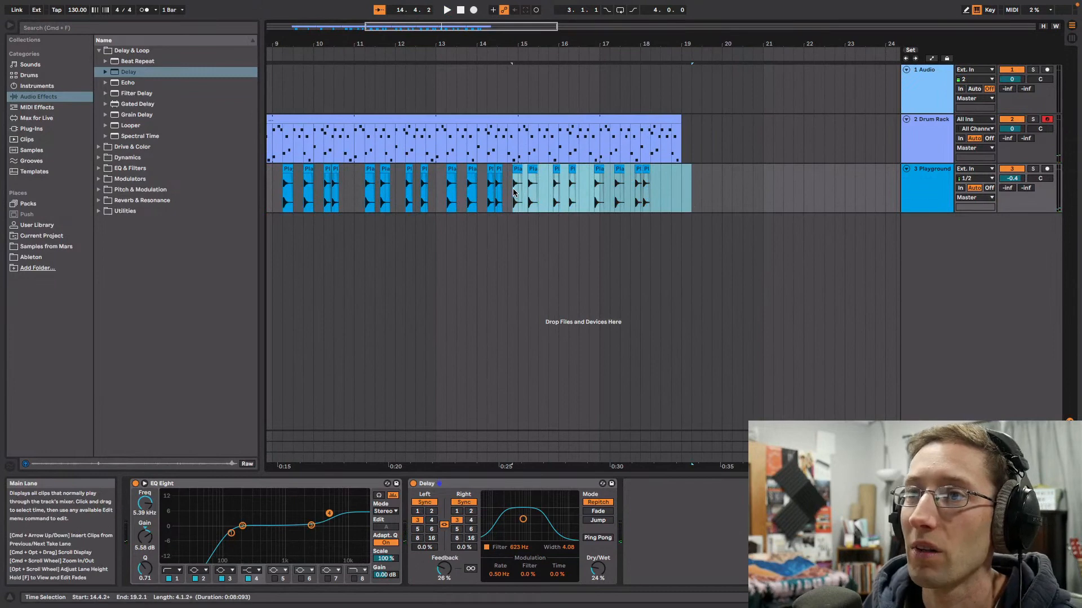
key(Delete)
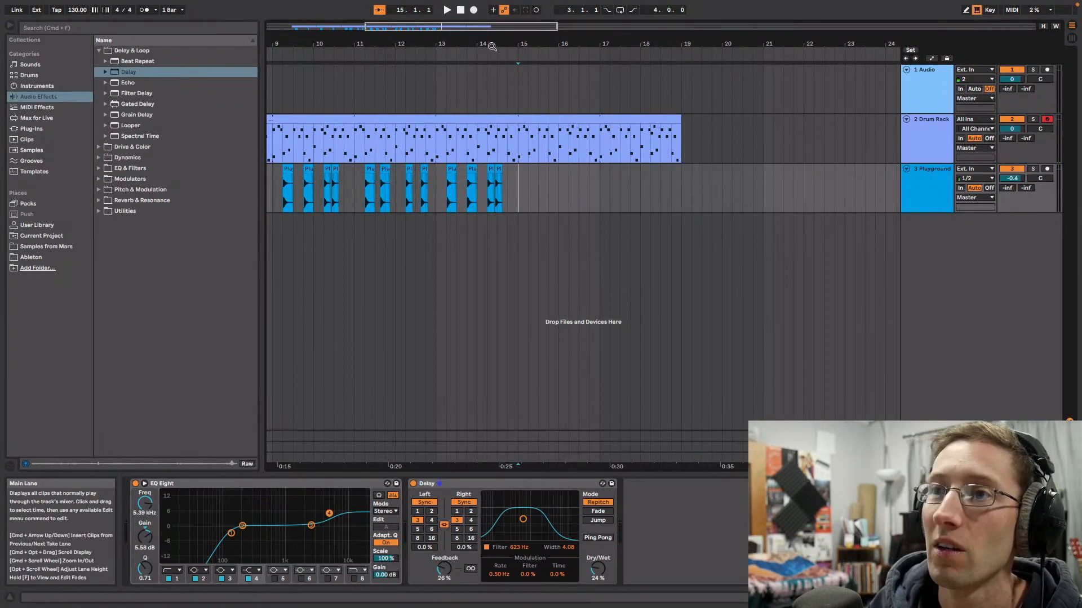
drag(492, 46, 585, 47)
drag(611, 192, 449, 194)
key(super+d)
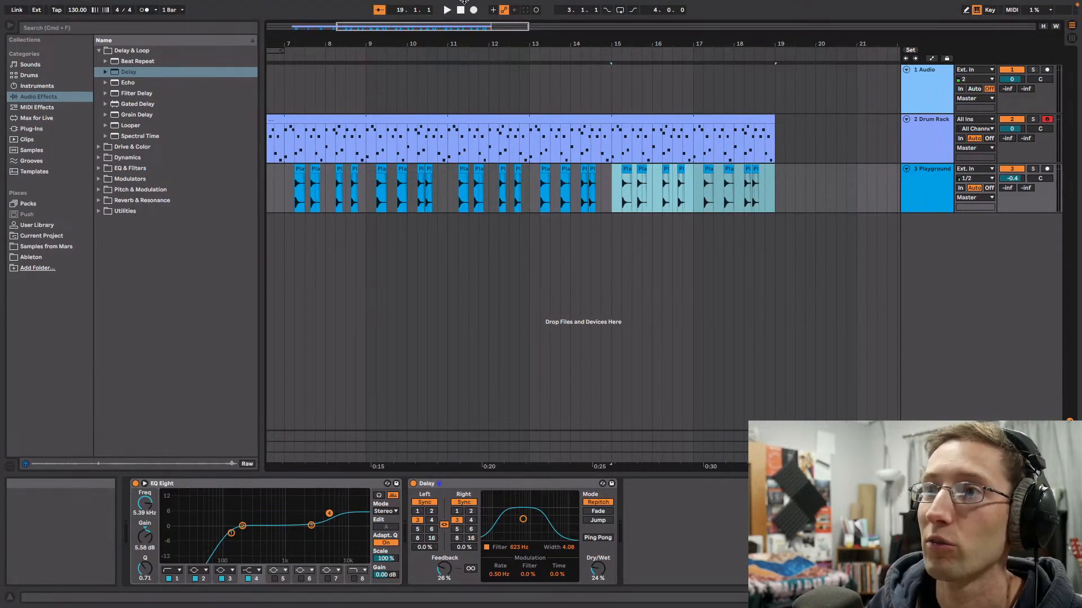
drag(432, 36, 585, 17)
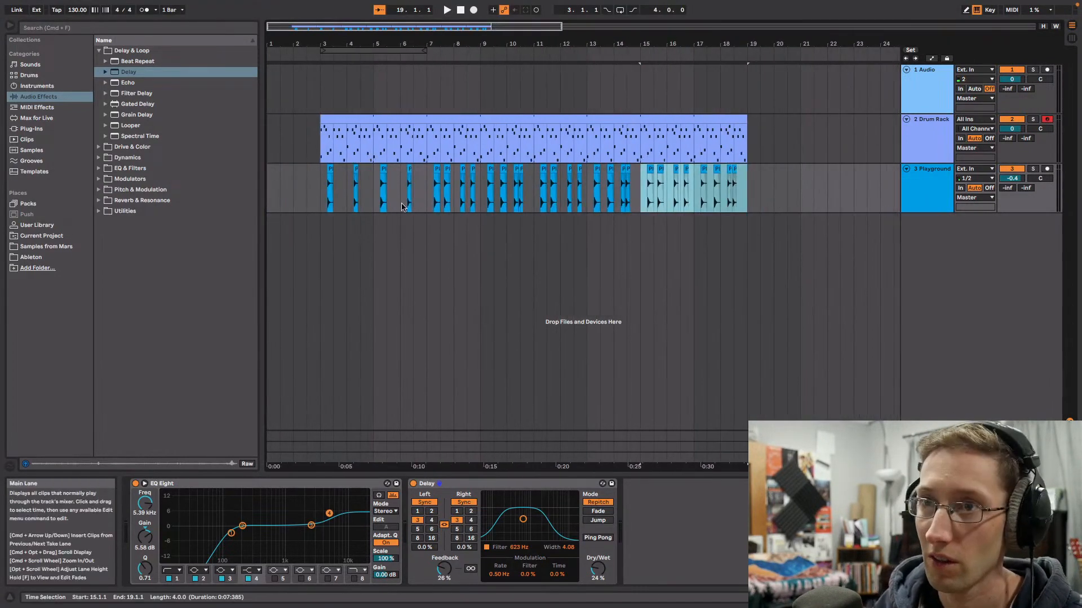
click(336, 184)
key(space)
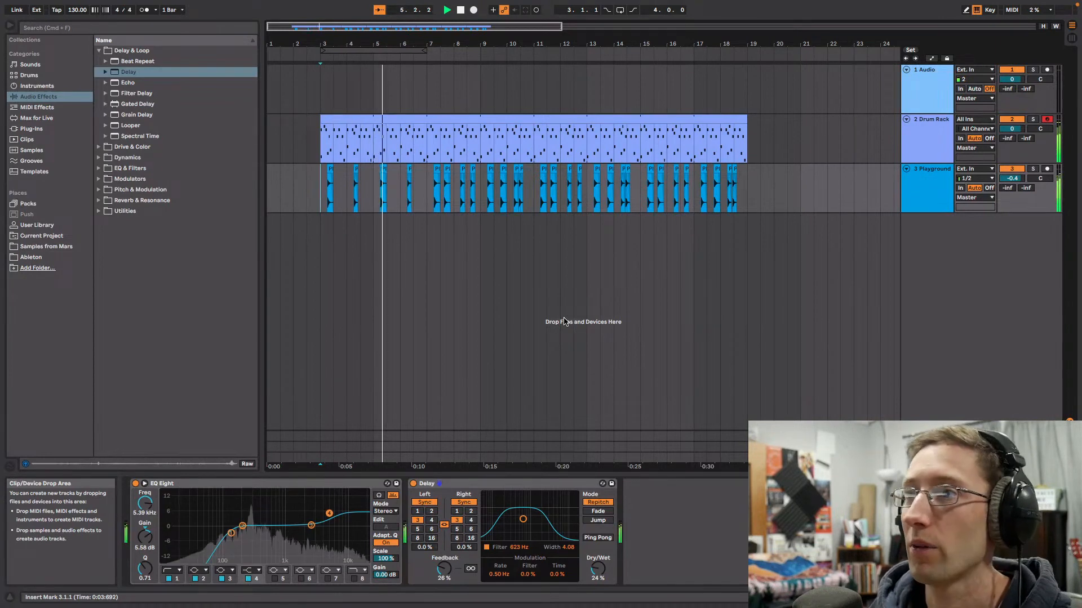
Step: Insert a new MIDI track below Playground and load Grand Piano.adg from the Piano & Keys sounds onto it
right_click(951, 293)
click(986, 302)
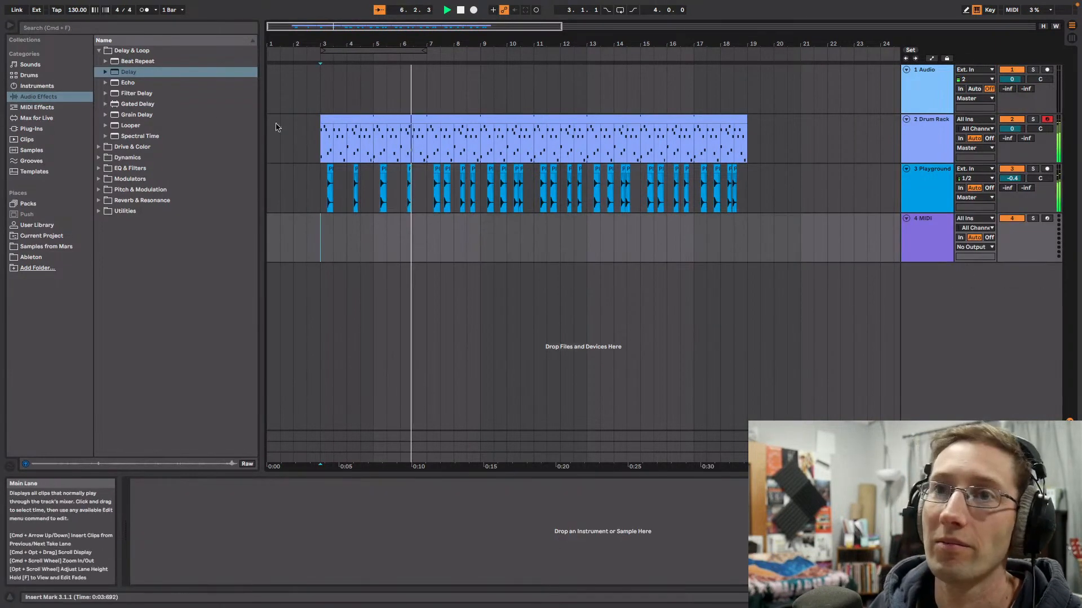
click(32, 65)
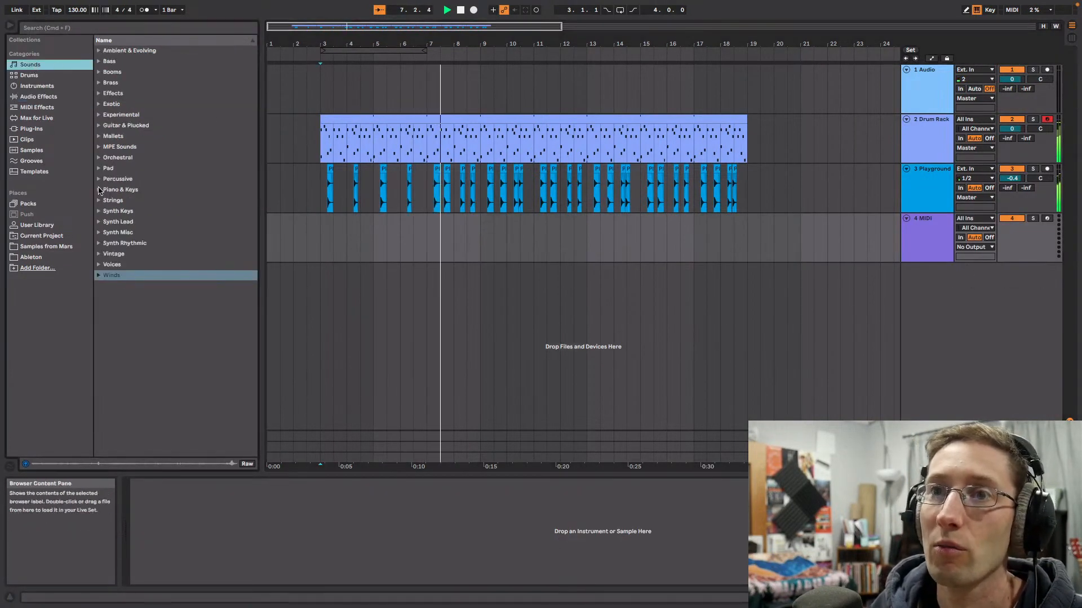
click(120, 190)
scroll(169, 236, down, 15)
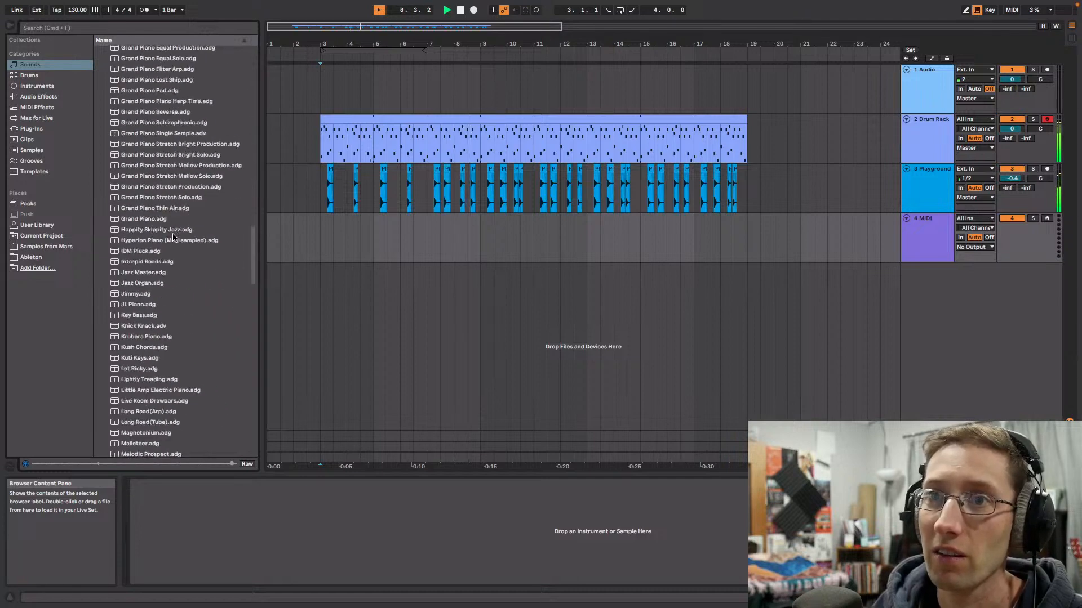
drag(142, 222, 927, 232)
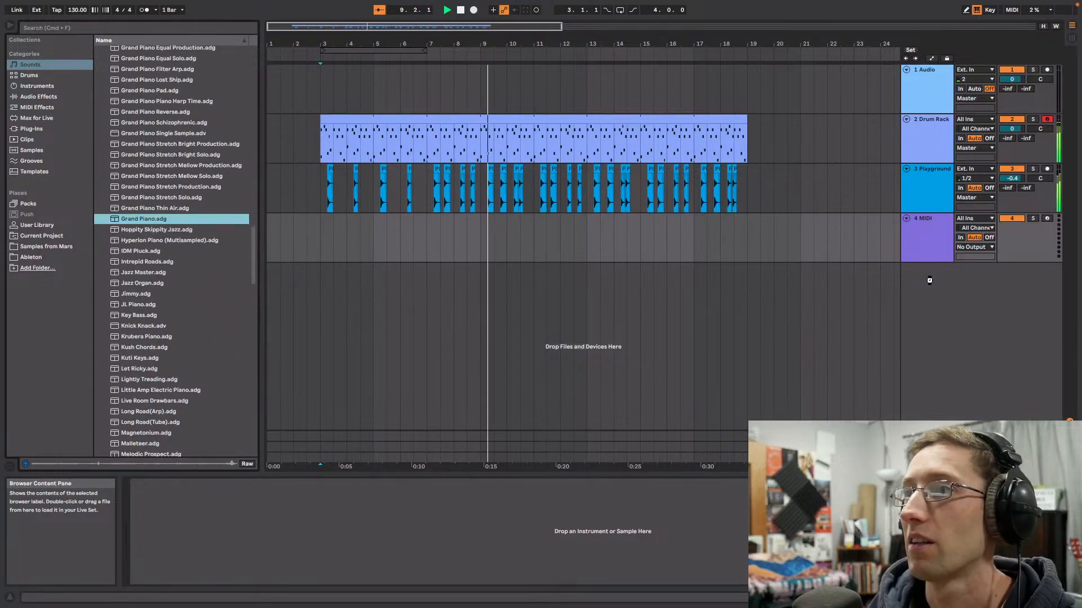
drag(929, 280, 924, 247)
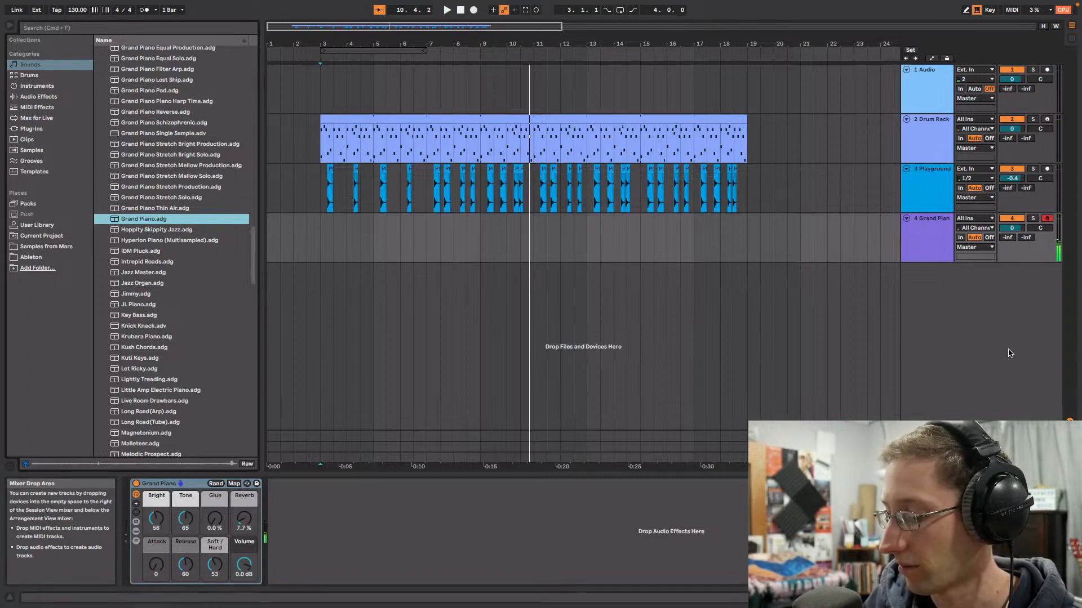
Step: Play the arrangement from bar 3 to compare the xylophone's first note with the piano, and stop playback
key(space)
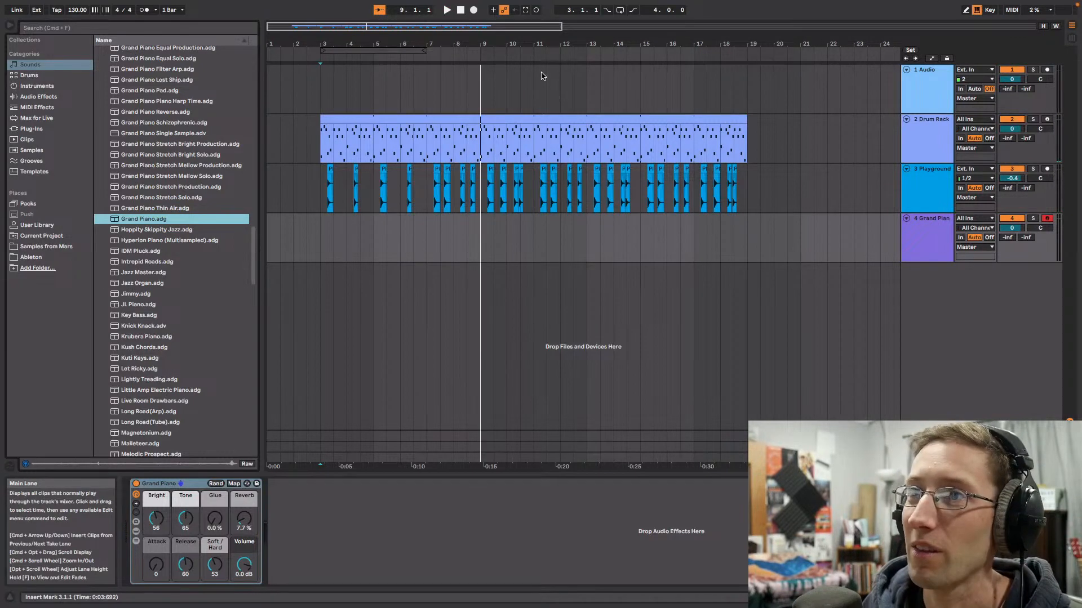
drag(508, 27, 473, 74)
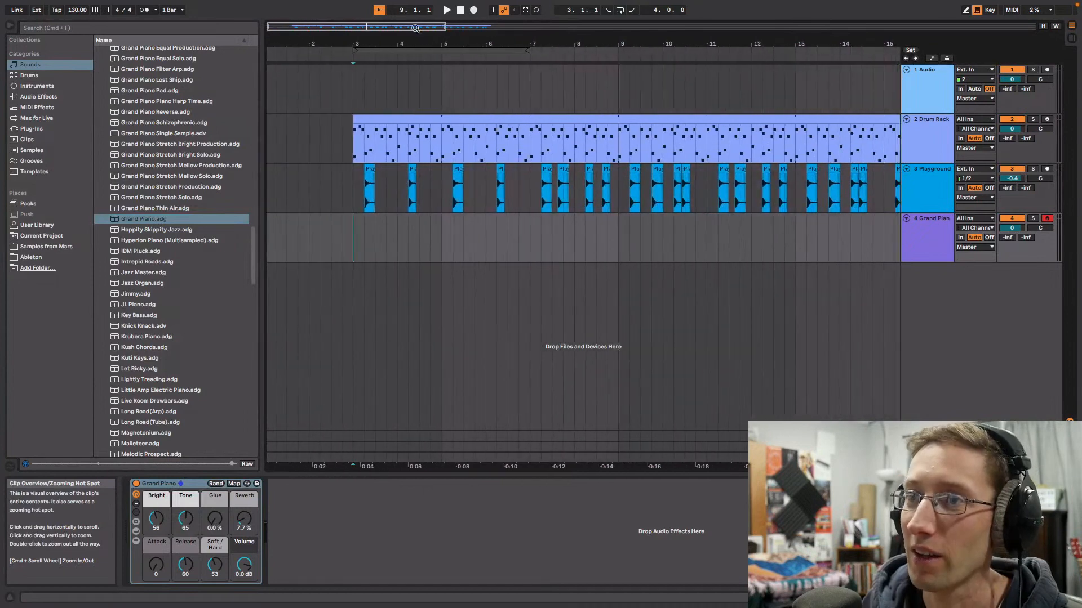
click(354, 188)
key(space)
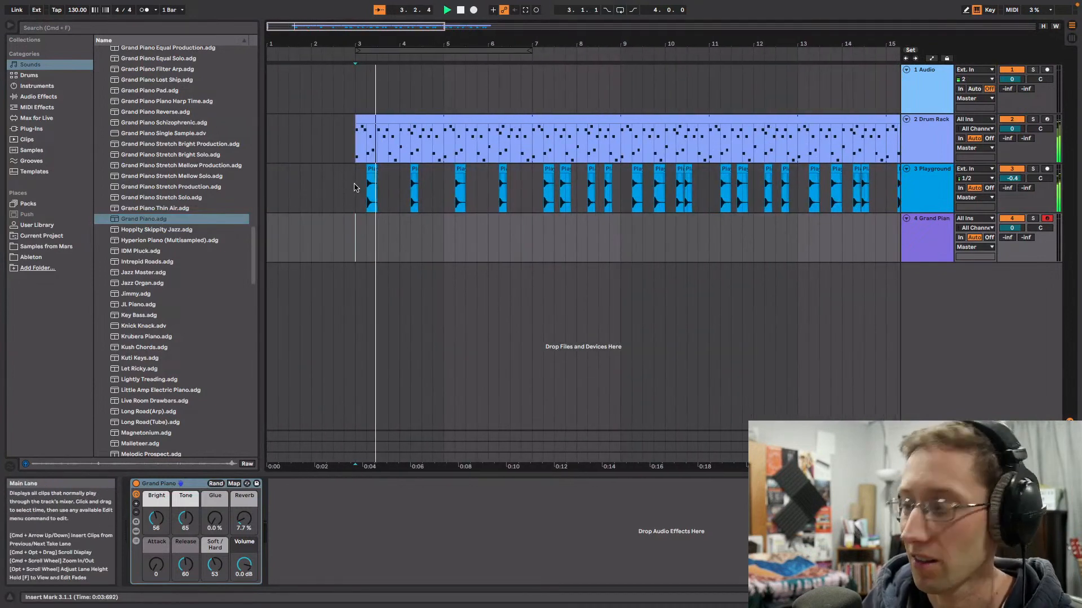
key(space)
Step: Raise the pitch of the first xylophone clip at 3.2.1 by 24 cents while comparing it with the piano
click(371, 189)
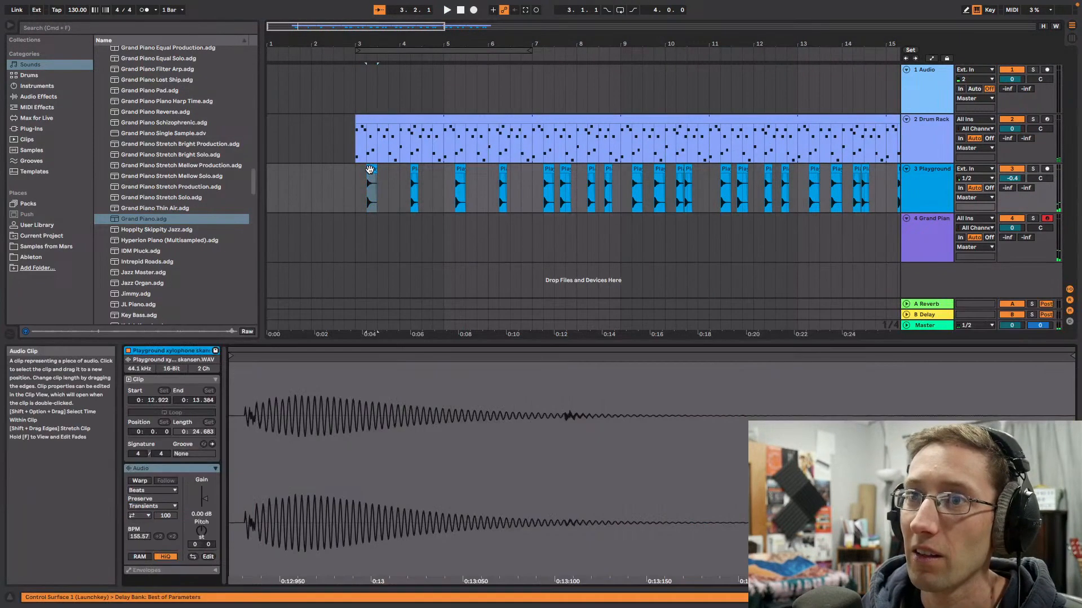
key(space)
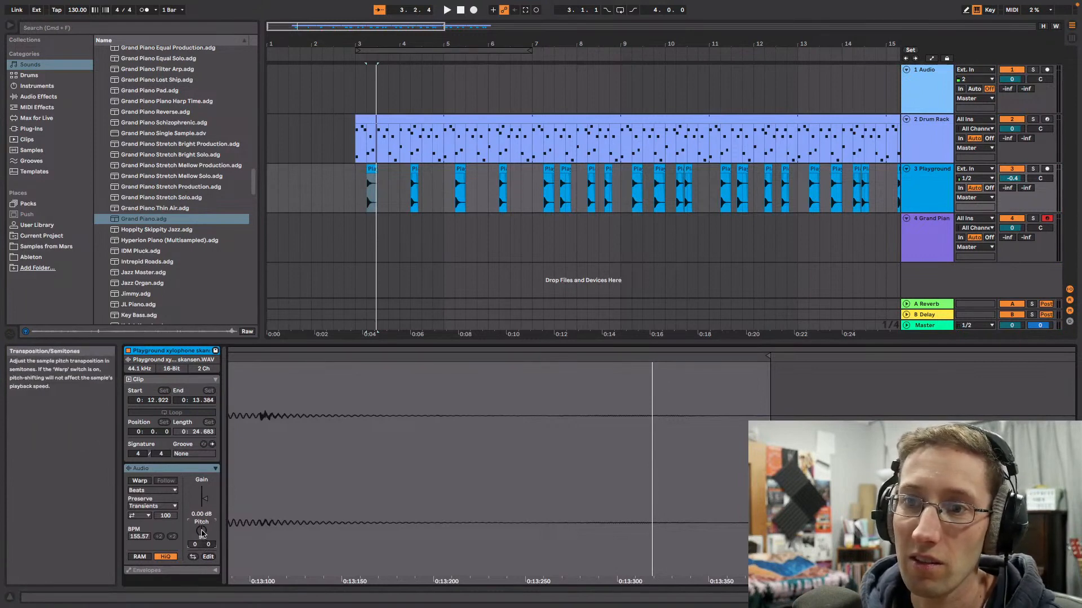
drag(207, 545, 208, 535)
key(space)
key(space)
key(space)
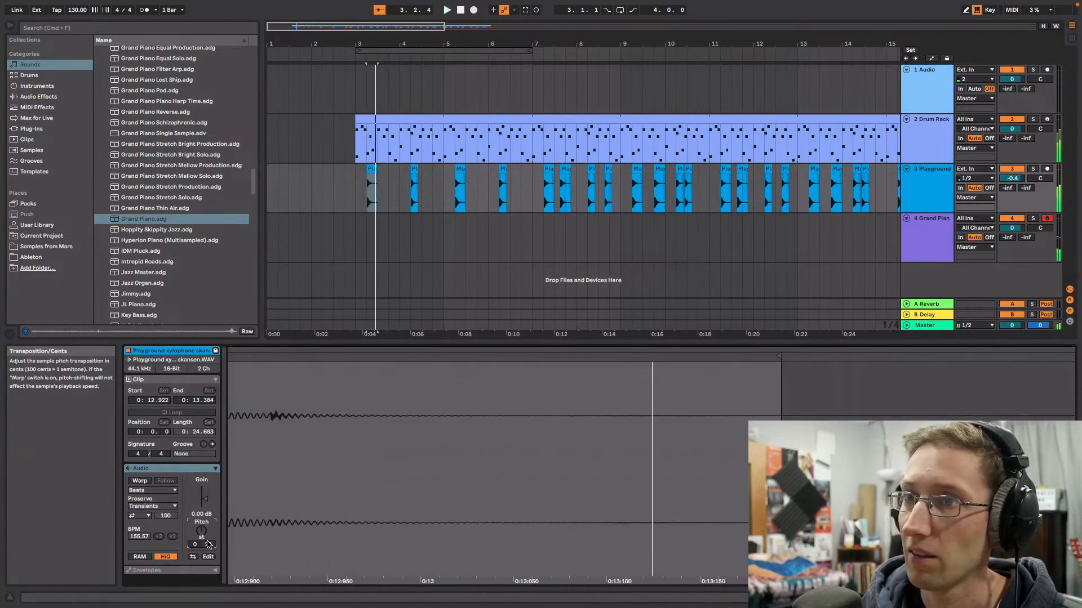
Step: Audition the xylophone clips in bars 4 and 5 to check their tuning
click(413, 168)
key(space)
key(space)
click(460, 169)
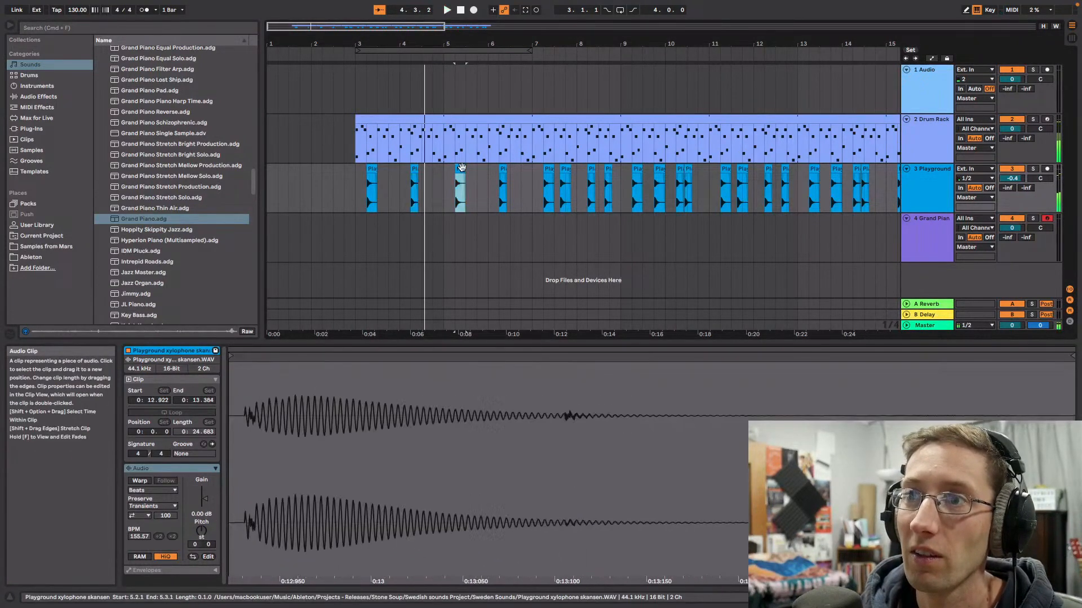
key(space)
key(space)
Step: Copy the retuned xylophone clip from 3.2.1 over the matching clips in bars 5, 7 and 9
click(373, 167)
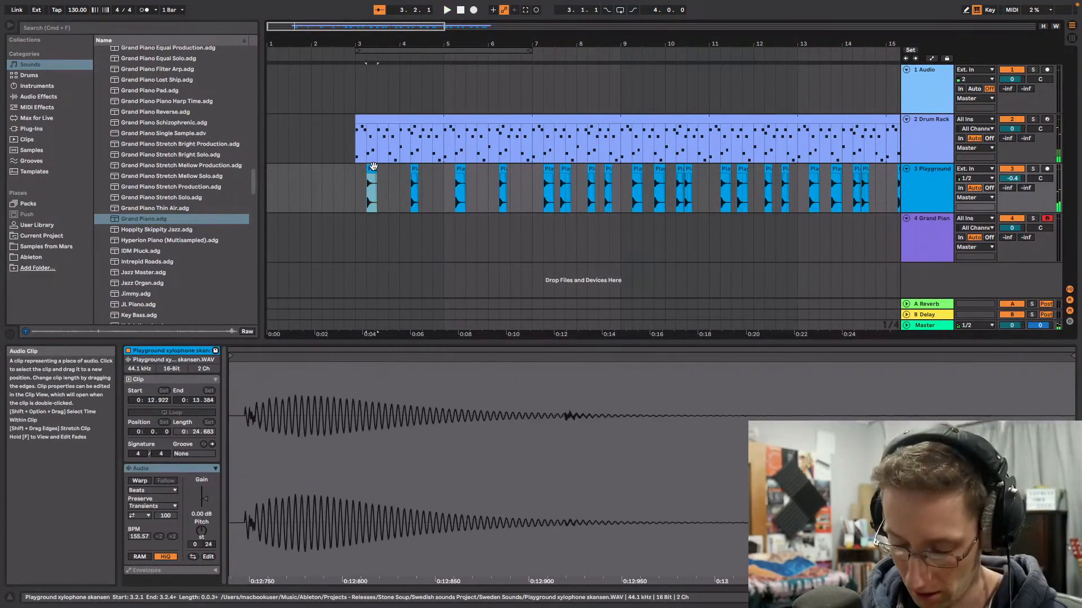
click(457, 200)
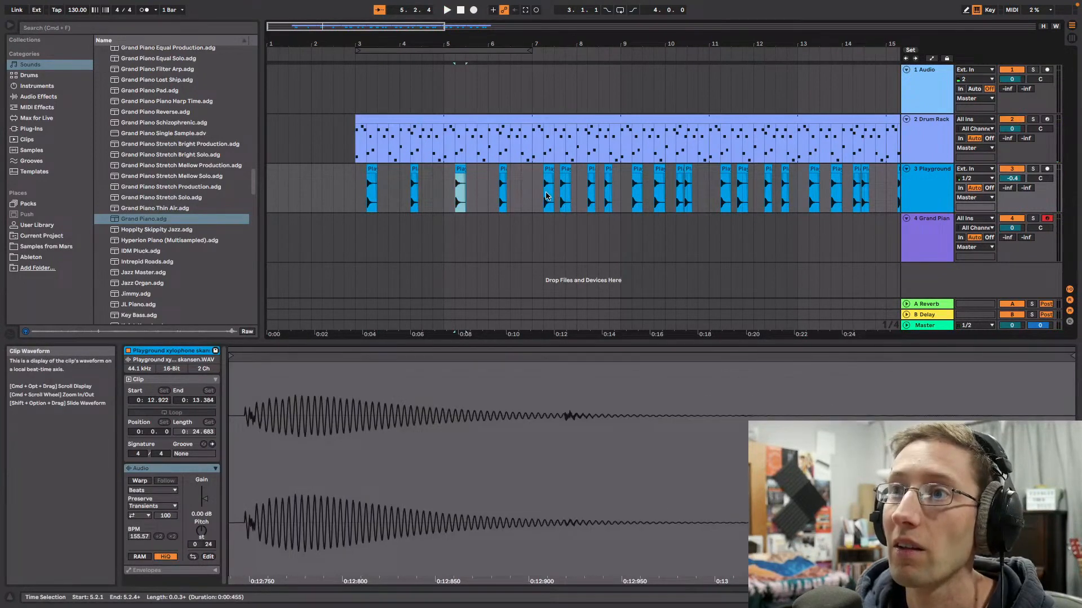
click(499, 41)
drag(499, 41, 416, 68)
key(space)
drag(528, 192, 575, 192)
click(686, 192)
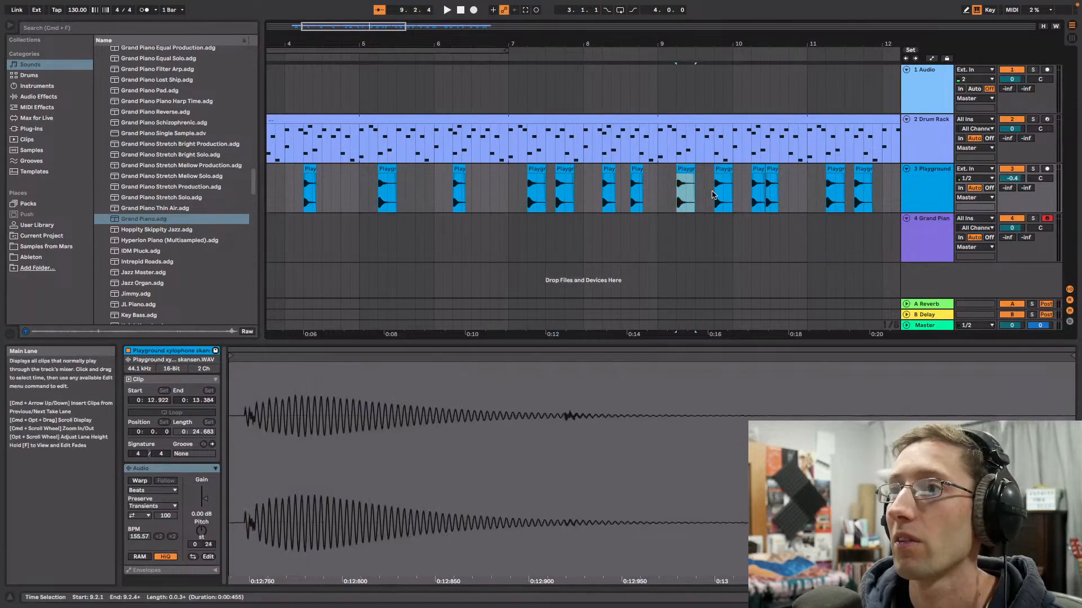
click(724, 192)
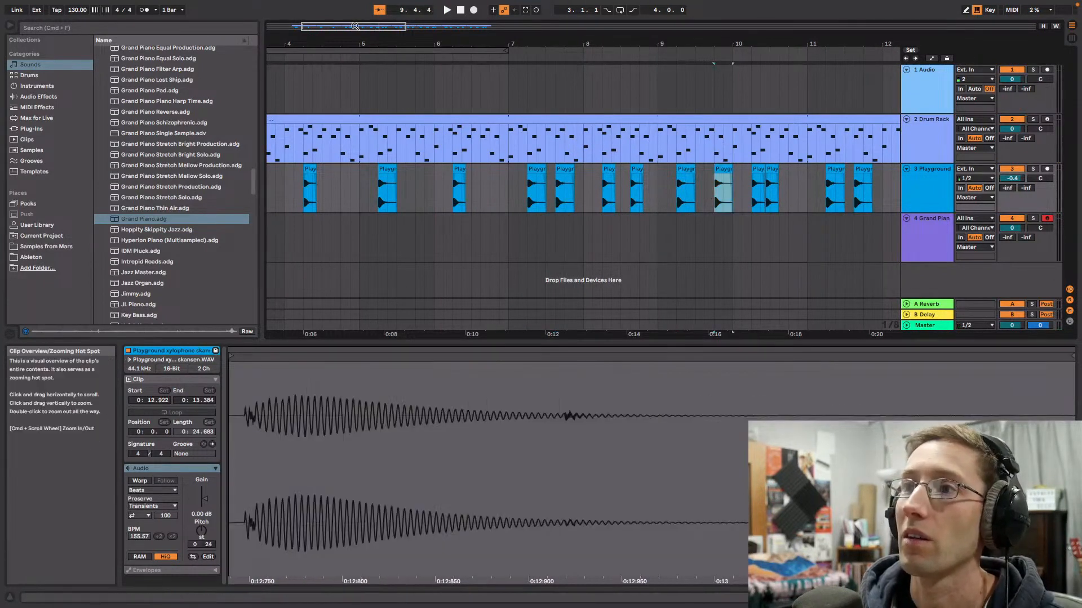
Step: Duplicate the retuned four-bar xylophone phrase from bar 7 twice to fill up to bar 19, and play the arrangement from bar 3
drag(806, 181, 505, 182)
key(super+d)
key(super+d)
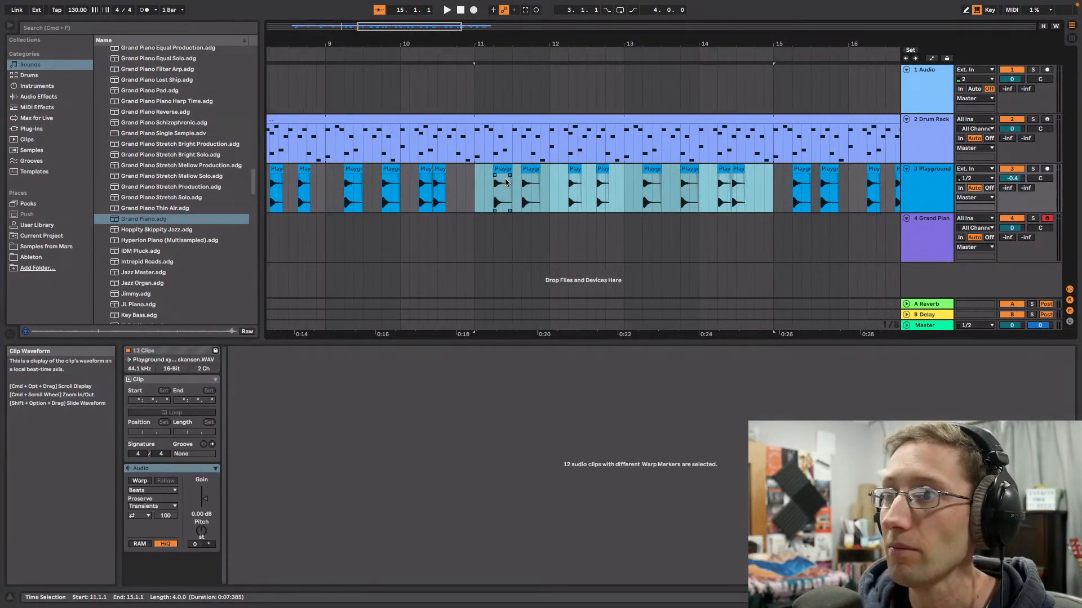
drag(462, 27, 462, 5)
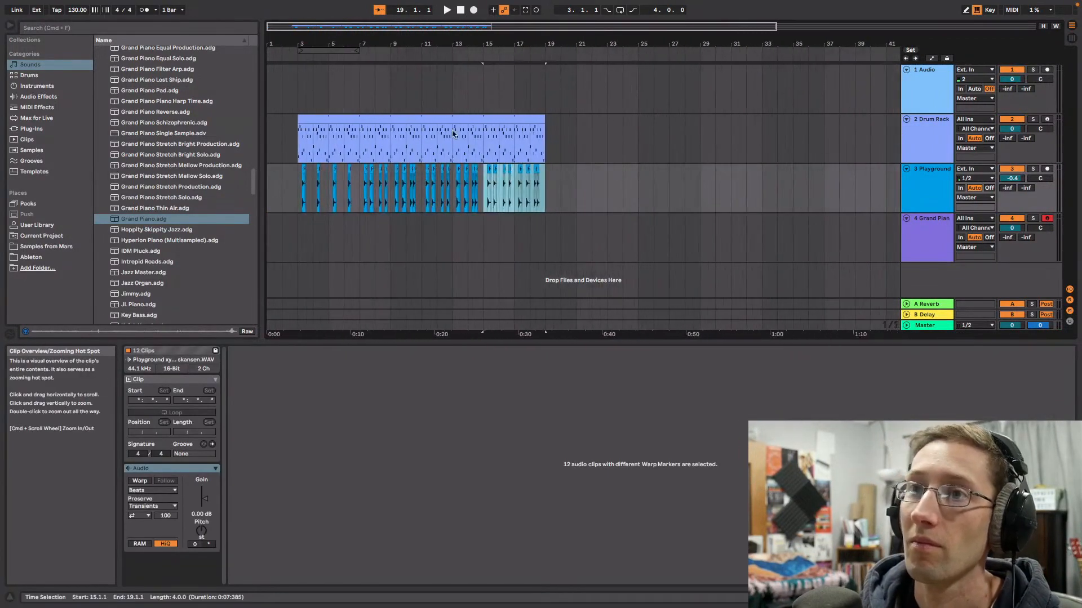
click(298, 183)
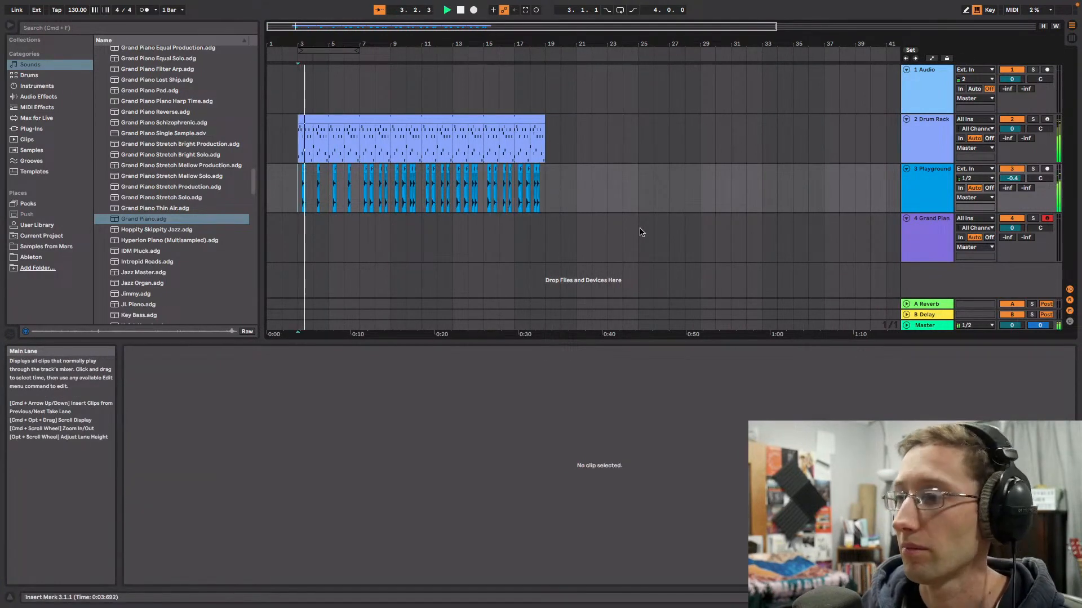
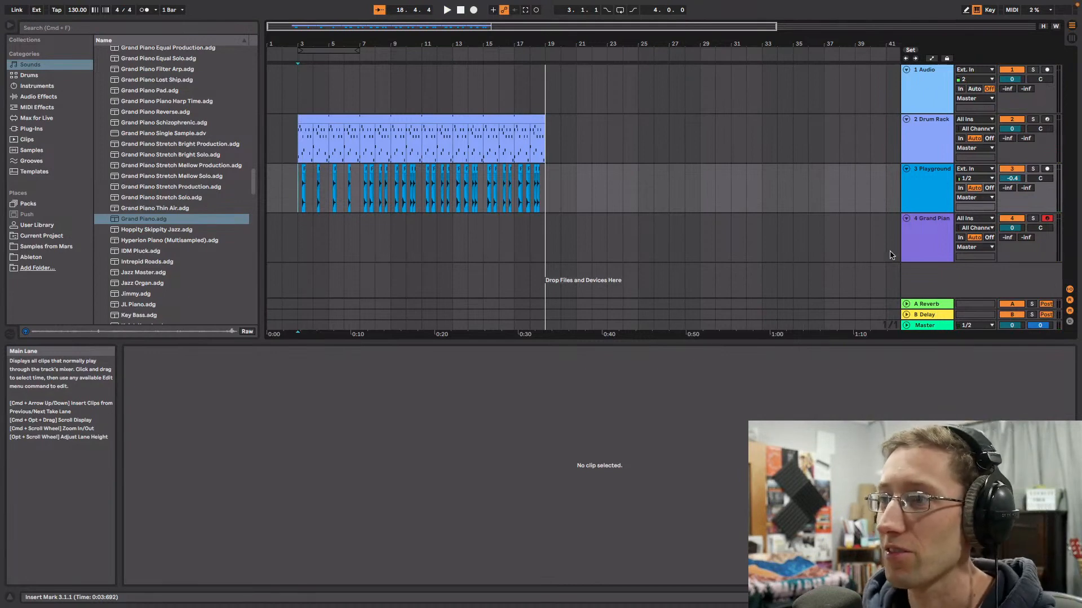
Step: Delete the Grand Piano track and play the beat from bar 3
click(928, 238)
key(Delete)
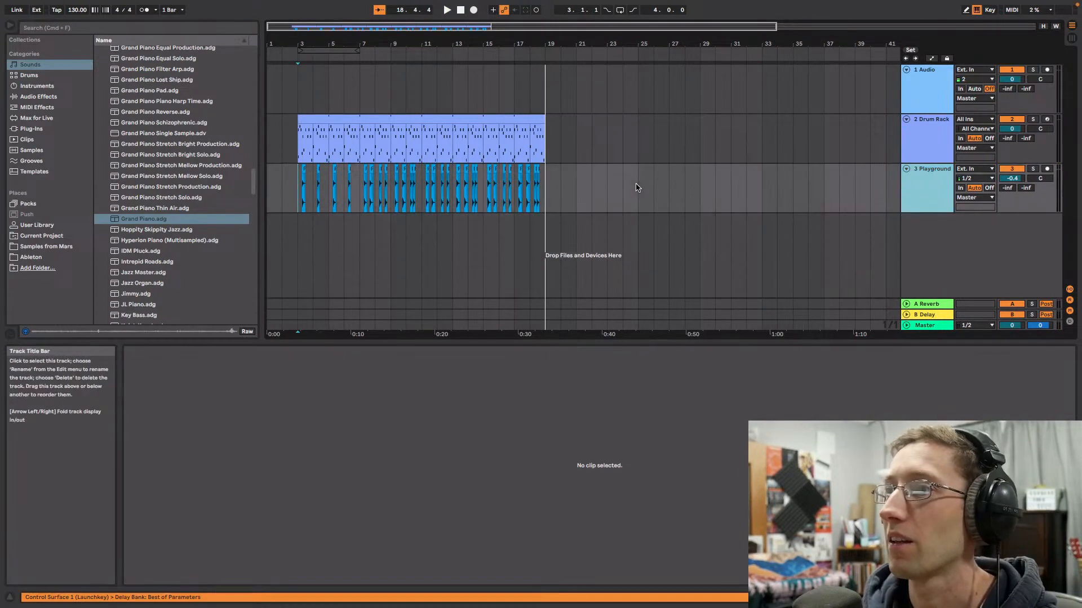
click(298, 196)
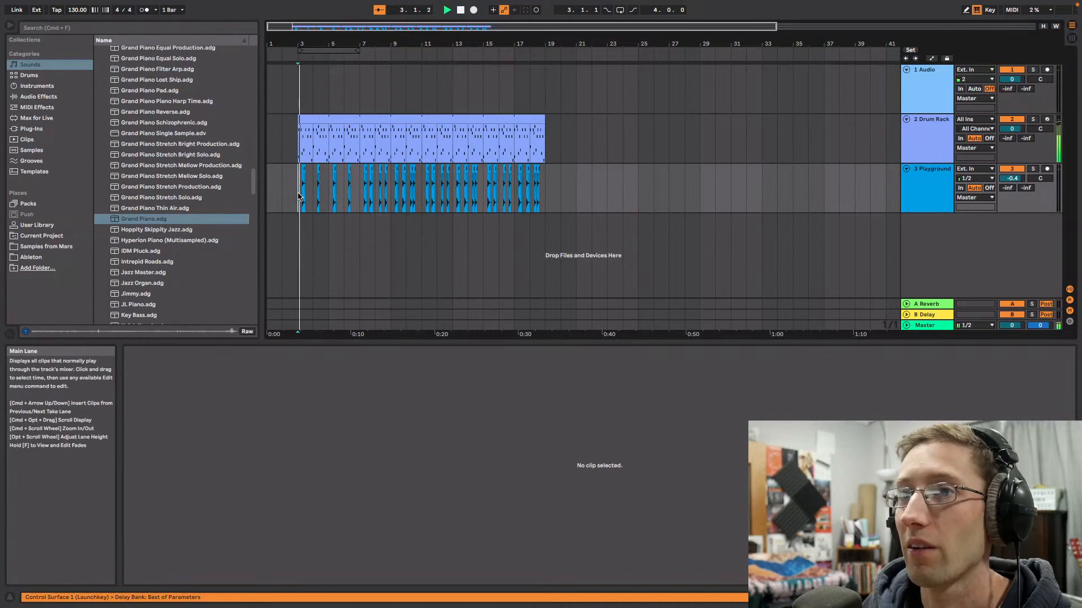
Step: Show the current project's files, enlarge the browser area and look through the Sweden Sounds folder for a further sample
scroll(229, 181, up, 4)
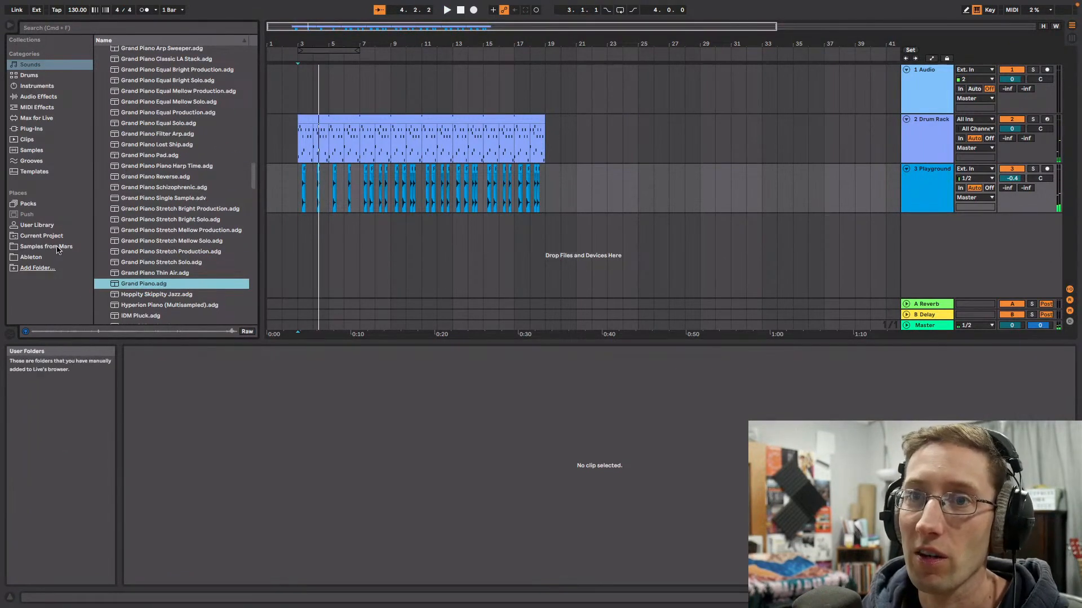
click(56, 247)
click(46, 237)
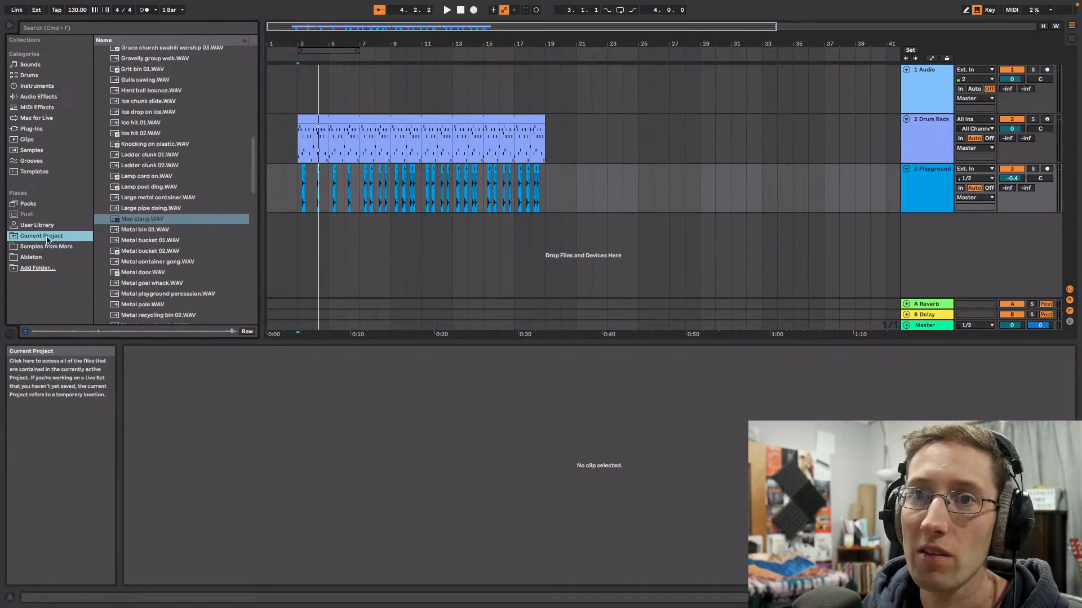
drag(253, 145, 257, 51)
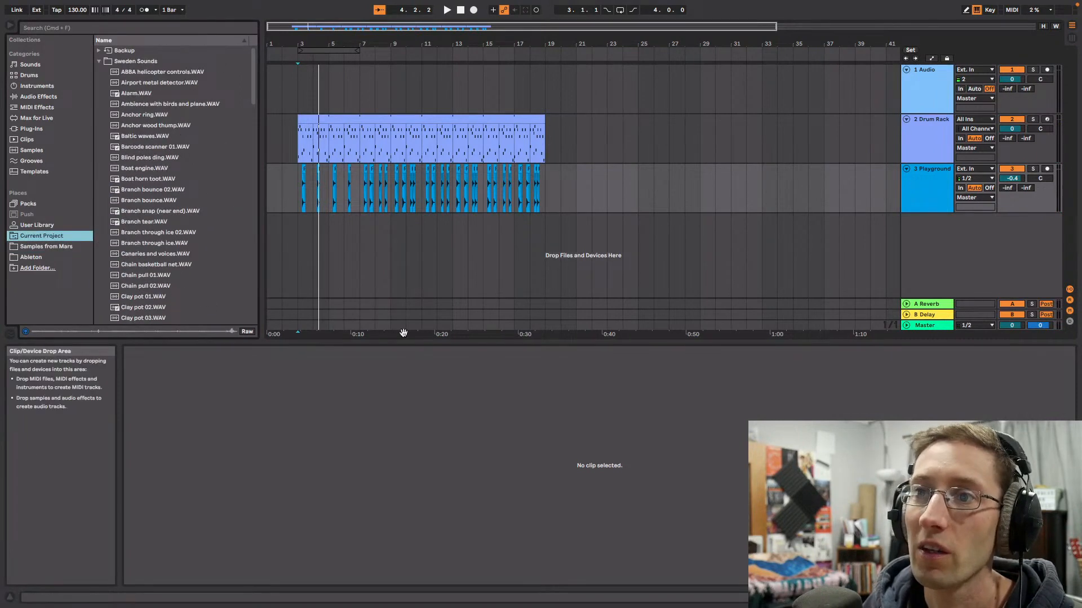
drag(403, 341, 420, 476)
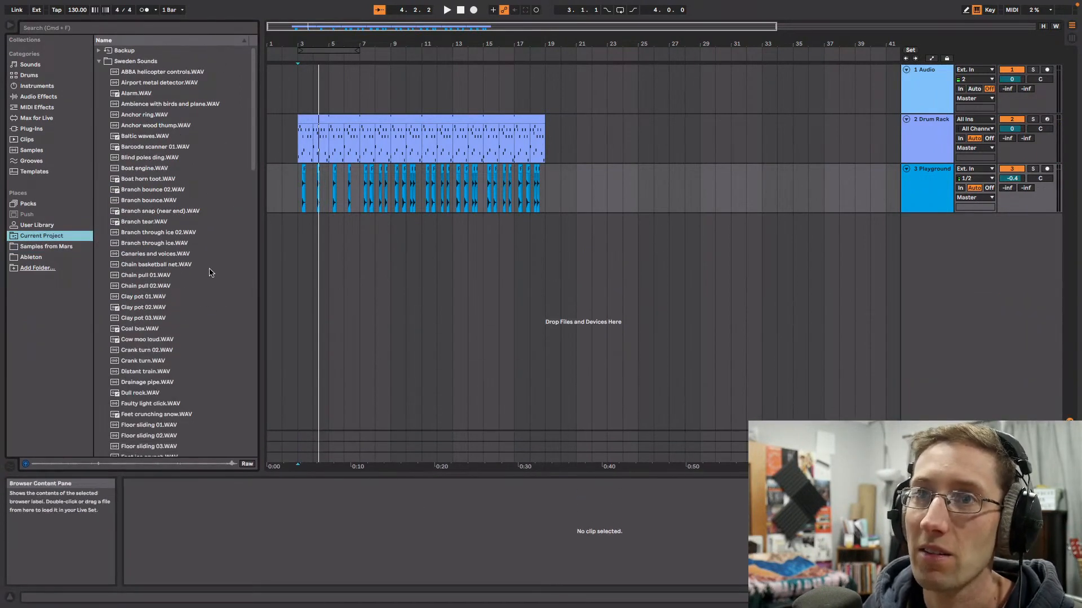
scroll(210, 273, down, 10)
scroll(198, 288, down, 10)
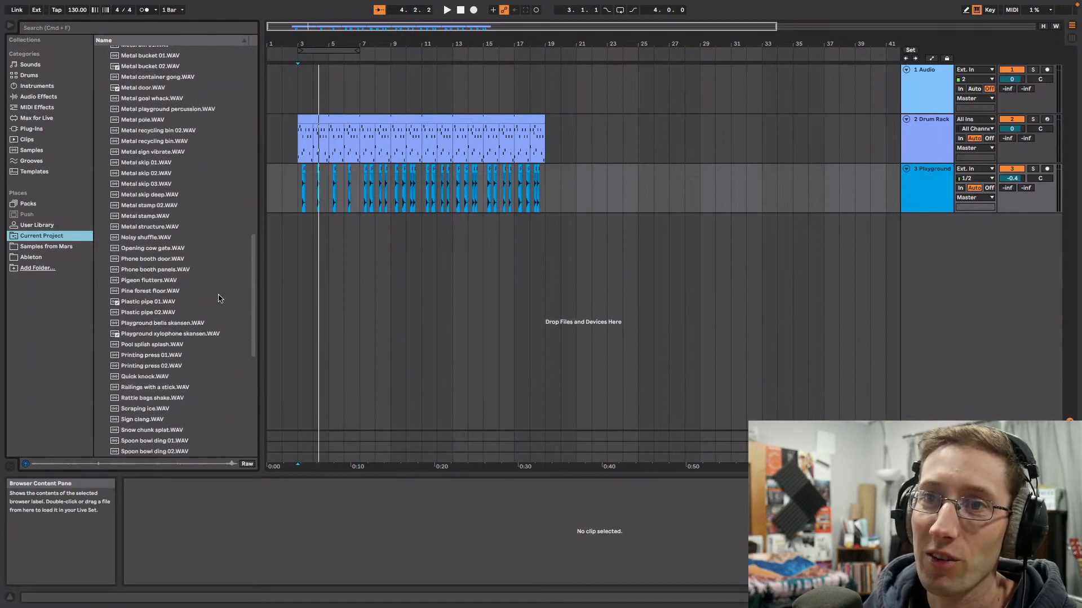
scroll(248, 293, down, 4)
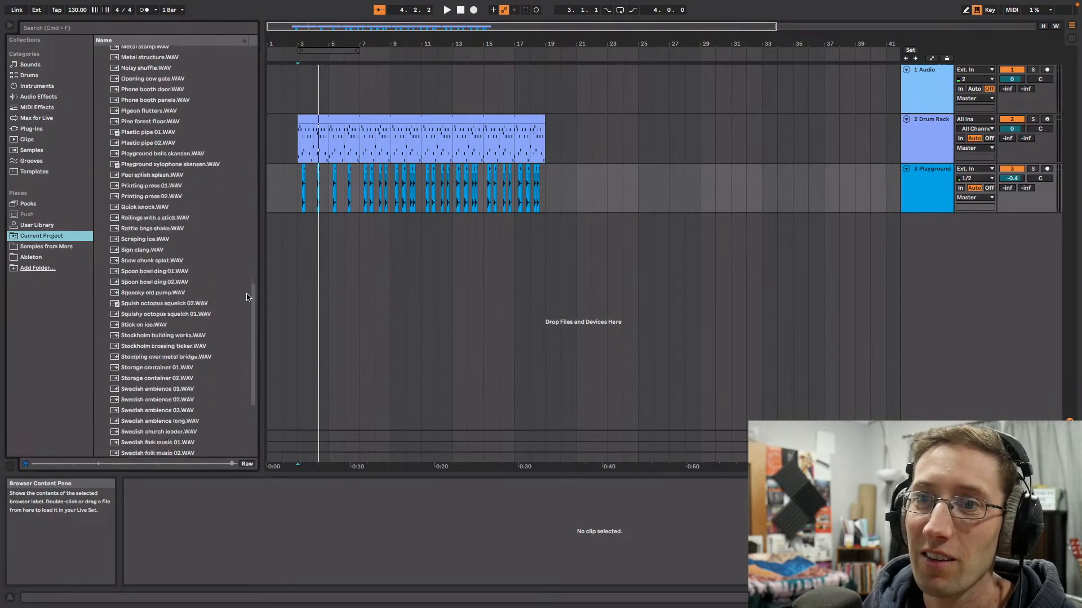
scroll(228, 310, up, 6)
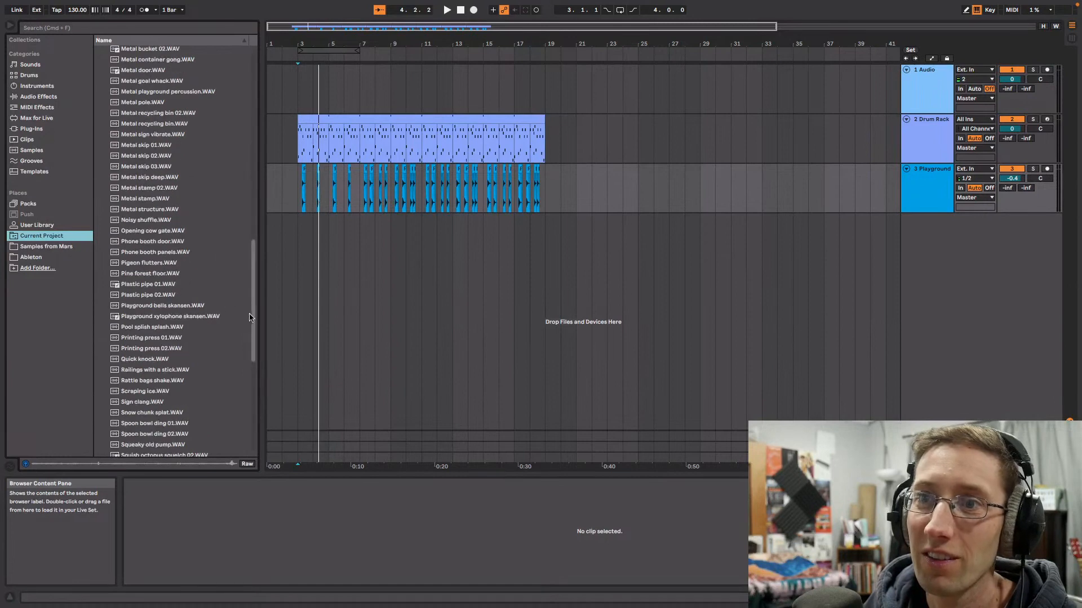
drag(251, 315, 267, 118)
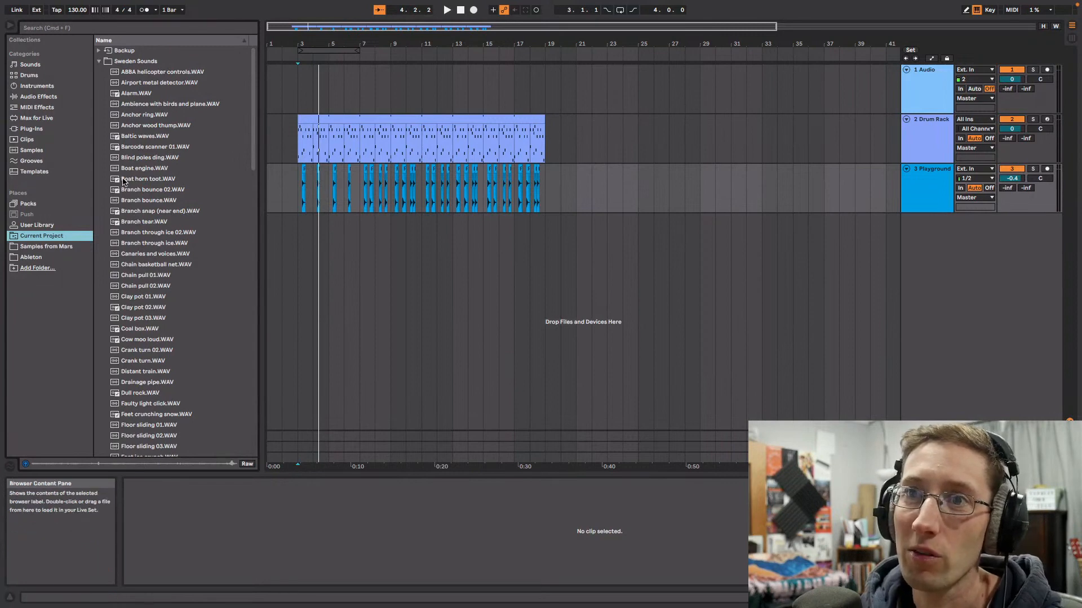
Step: Add Boat horn toot.WAV to a new audio track at bar 21 and unfold the track to see its waveform
drag(124, 181, 800, 224)
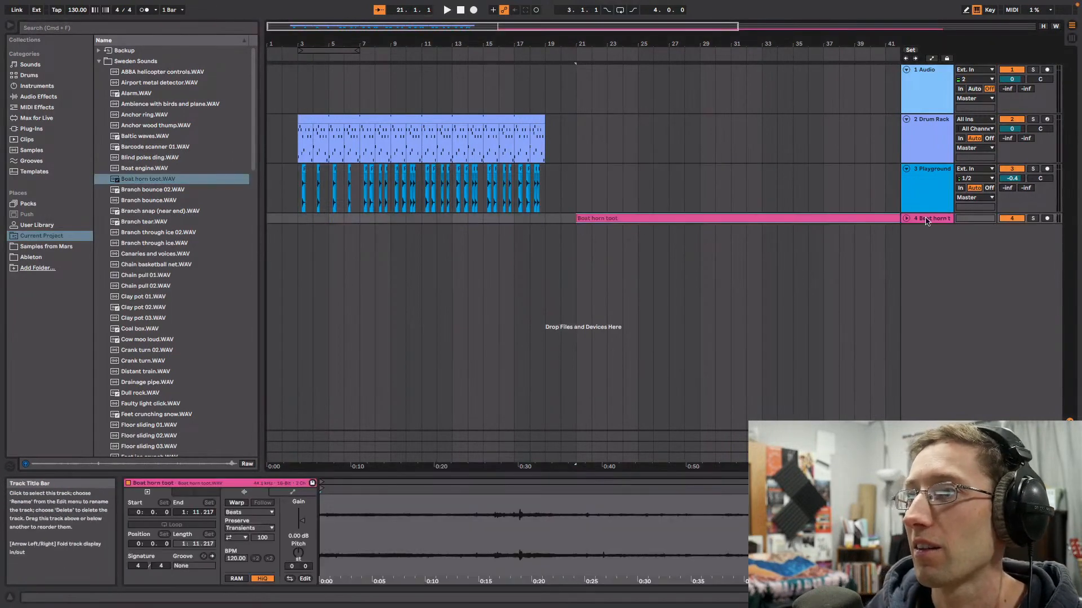
click(906, 219)
drag(740, 44, 497, 28)
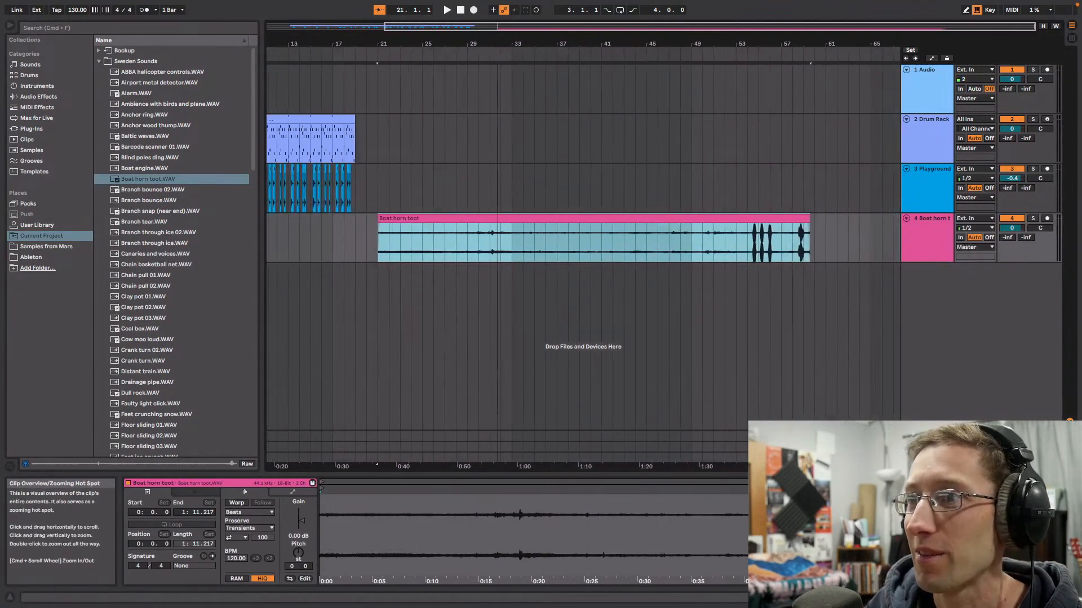
Step: Trim the boat horn clip to its three consecutive horn blasts and place it at bar 25
drag(809, 226, 778, 227)
drag(379, 221, 439, 219)
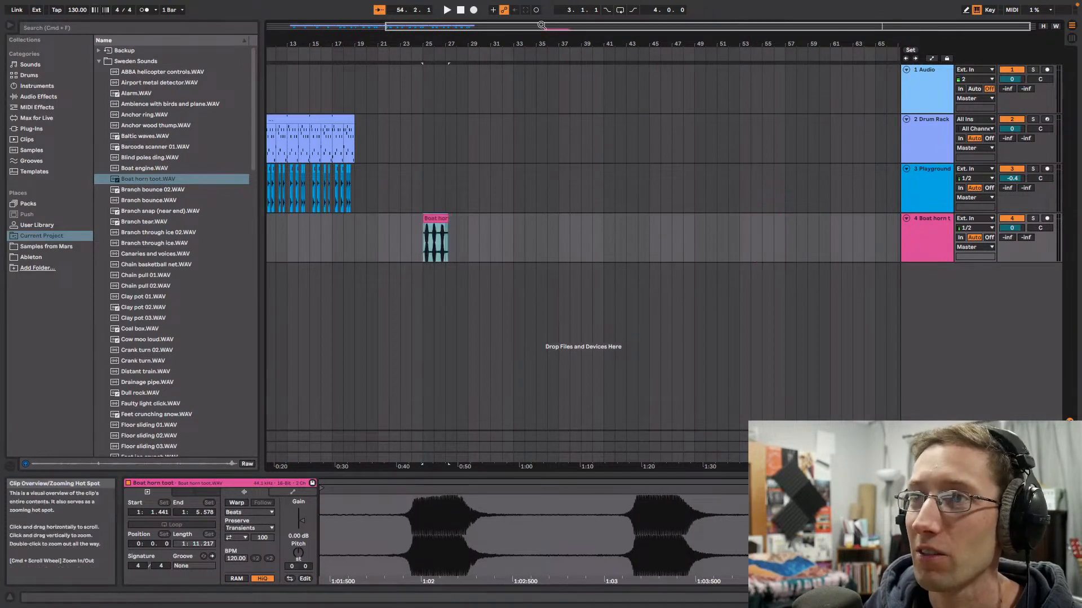
drag(541, 25, 564, 85)
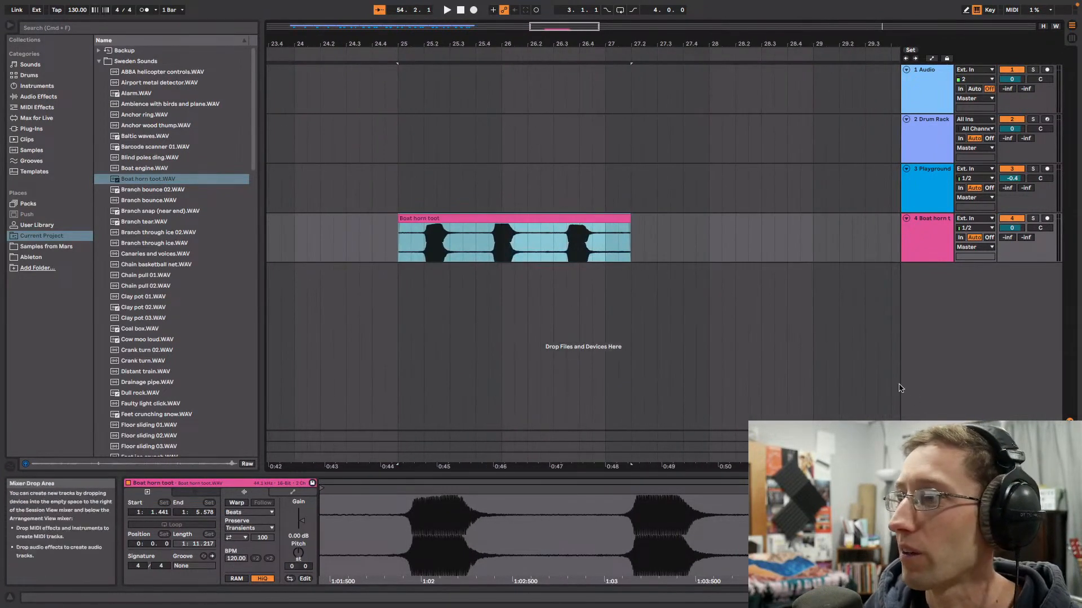
Step: Play the three boat horn blasts and lower the boat horn track's volume to -2.8 dB
click(568, 54)
key(space)
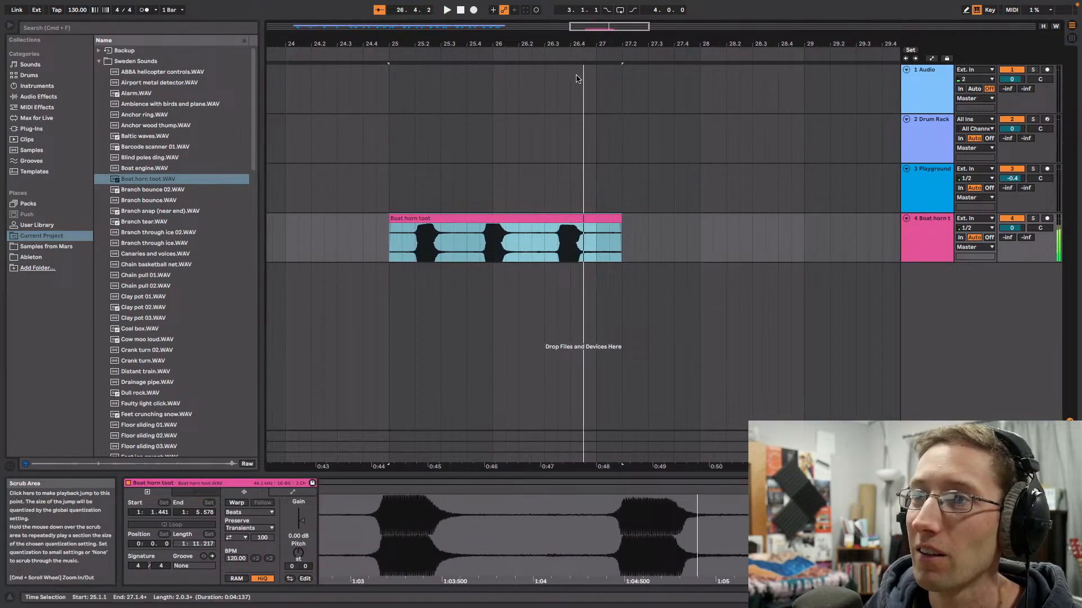
drag(628, 28, 653, 45)
drag(1012, 227, 1011, 235)
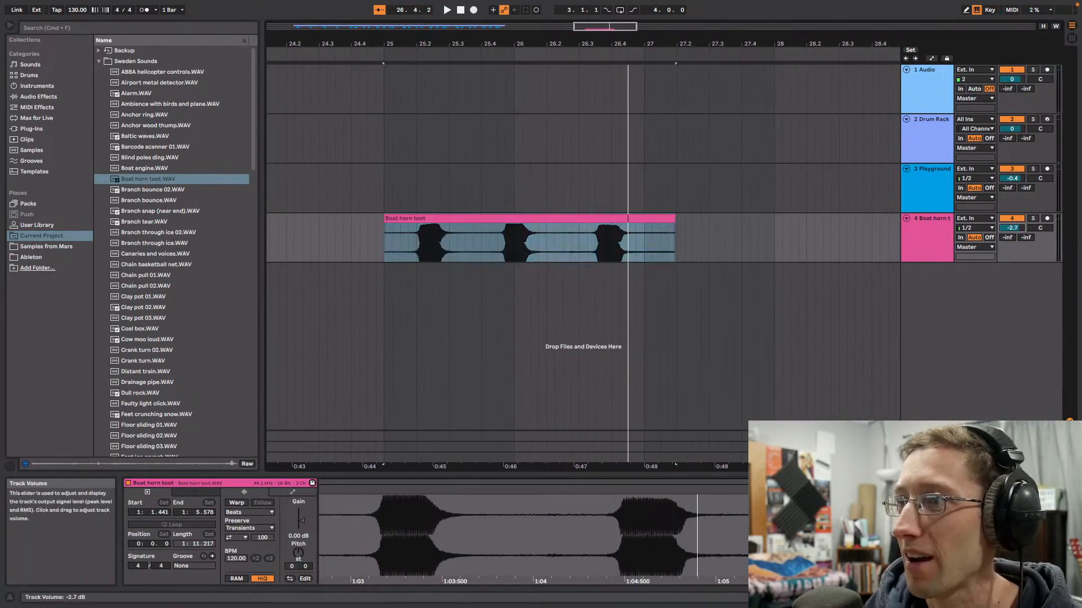
scroll(519, 125, right, 3)
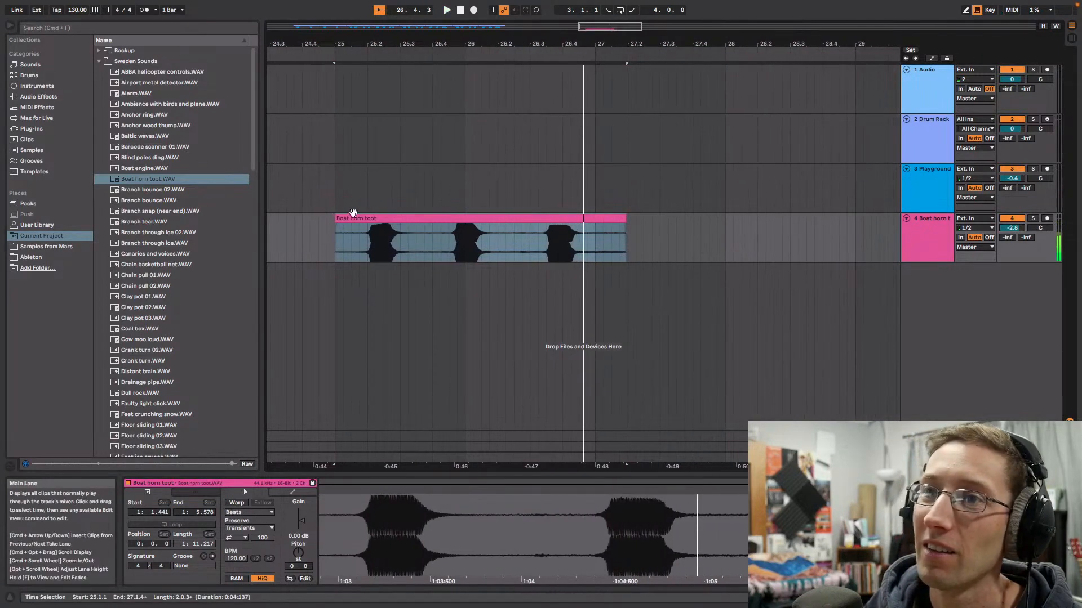
Step: Trim the boat horn clip to its last blast only and move it to the start of bar 7
drag(340, 219, 548, 219)
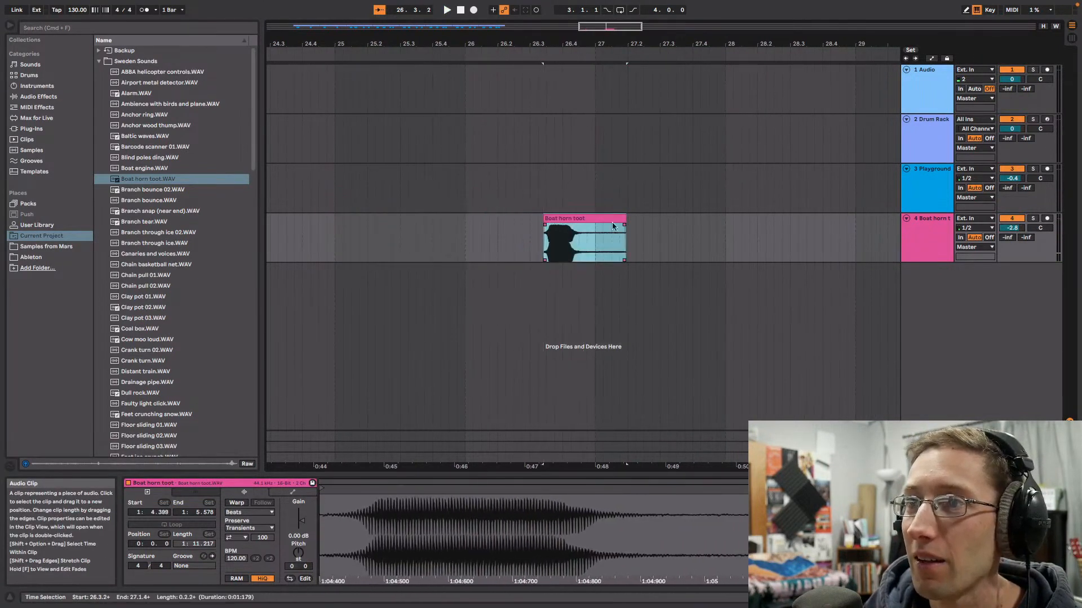
drag(623, 221, 580, 221)
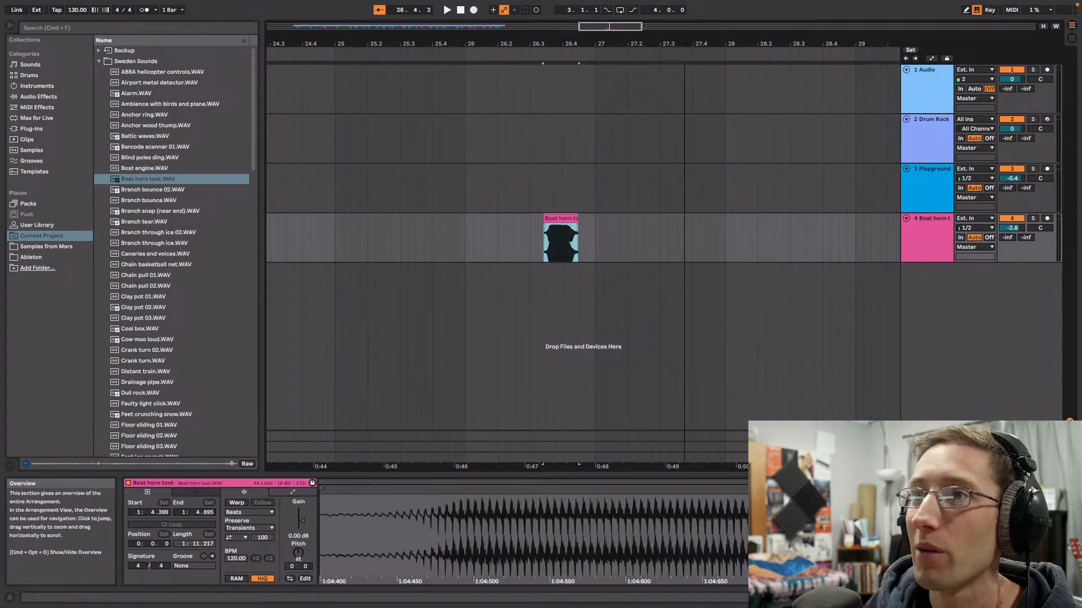
drag(610, 26, 542, 28)
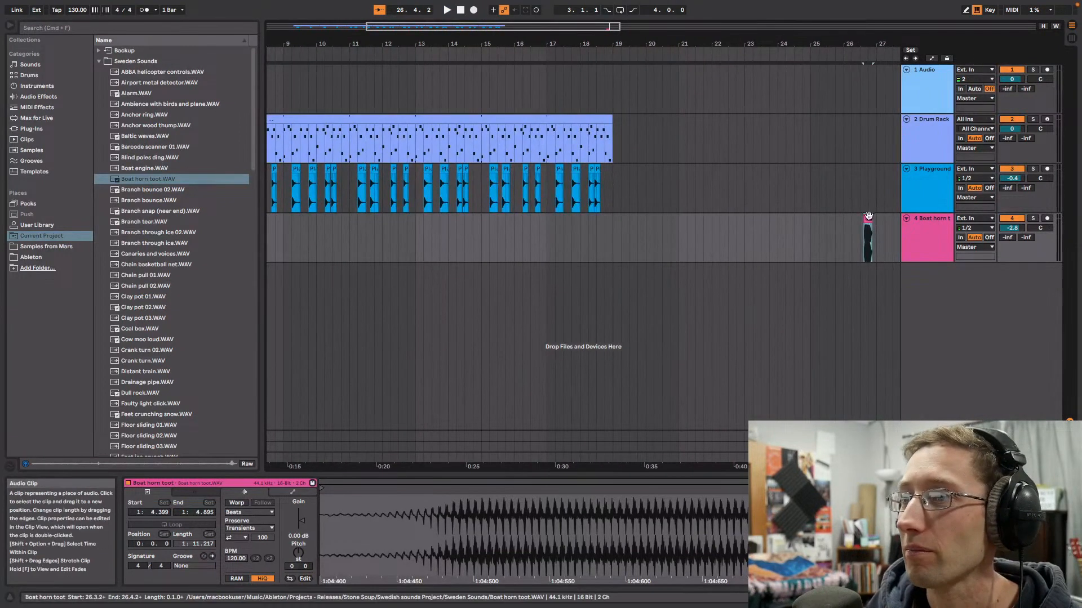
drag(867, 218, 404, 222)
drag(428, 27, 327, 26)
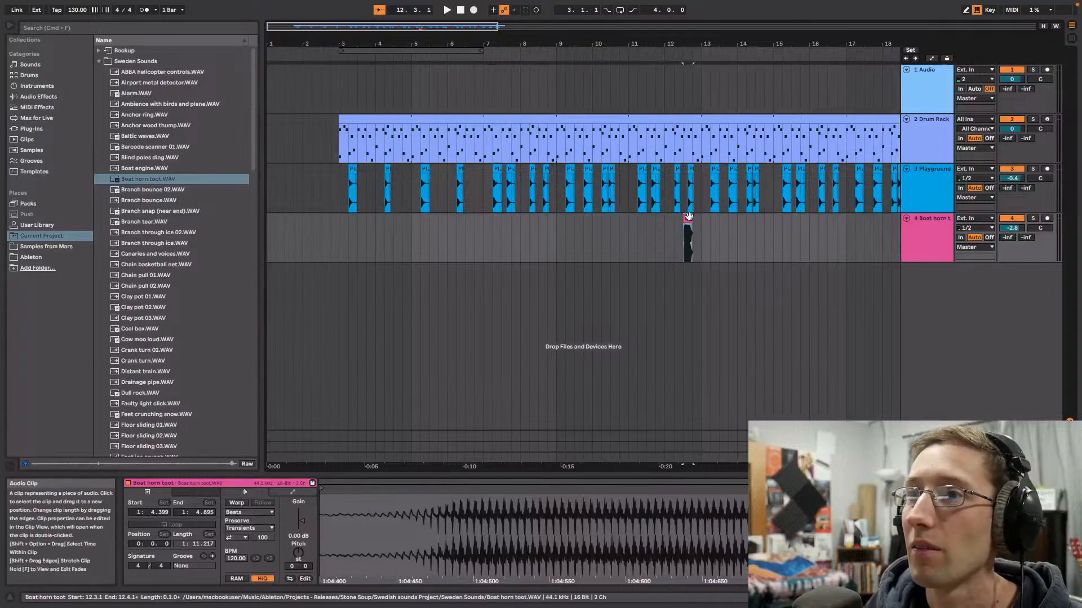
drag(688, 230, 490, 232)
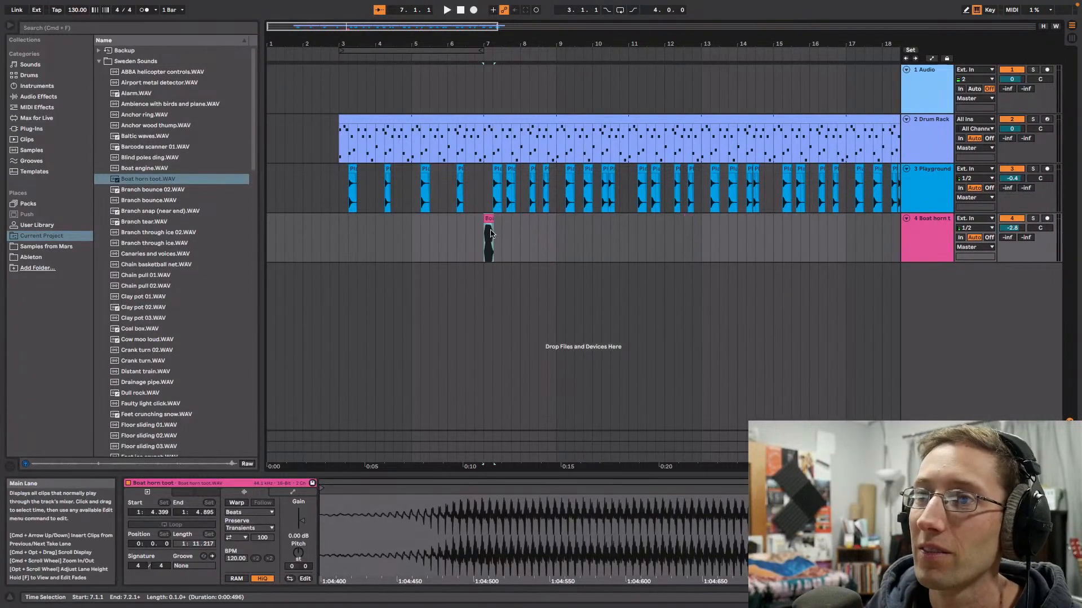
Step: Play the beat leading into bar 7 and lower the boat horn track's volume to -4.4 dB
click(439, 237)
key(space)
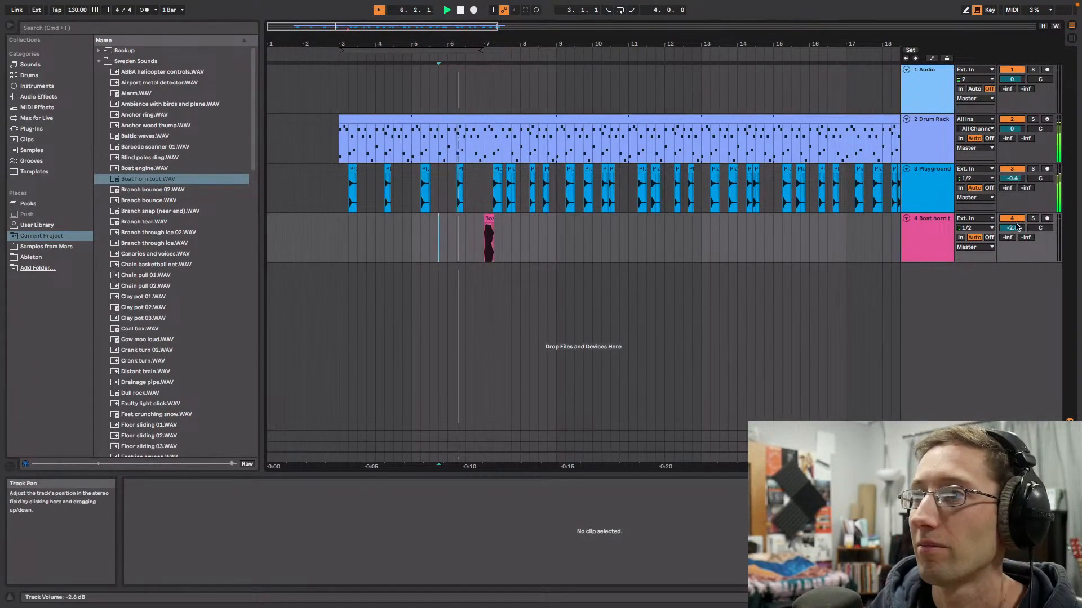
drag(1012, 224, 1012, 227)
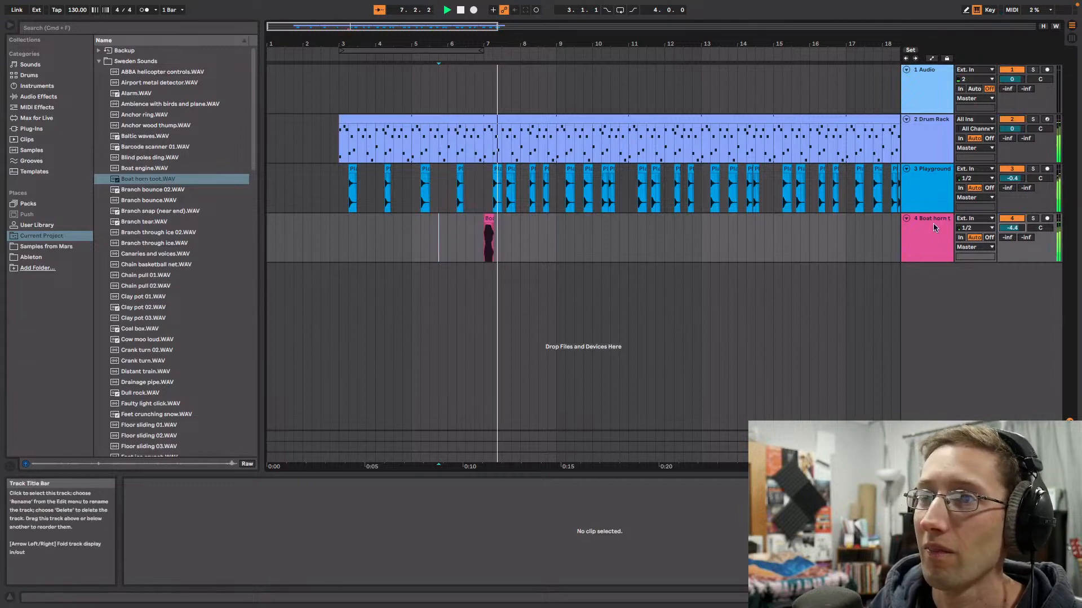
key(space)
Step: Nudge the boat horn clip slightly earlier to 6.4.4, replay it with the beat and set its track volume to -4.7 dB
drag(457, 26, 386, 112)
drag(442, 218, 438, 219)
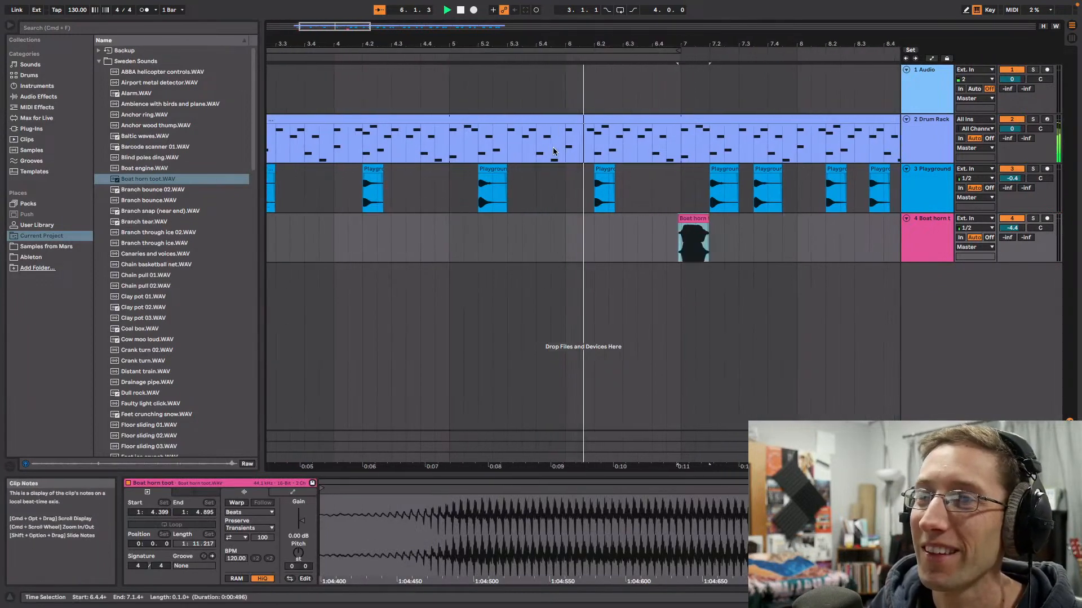
drag(1013, 226, 1014, 228)
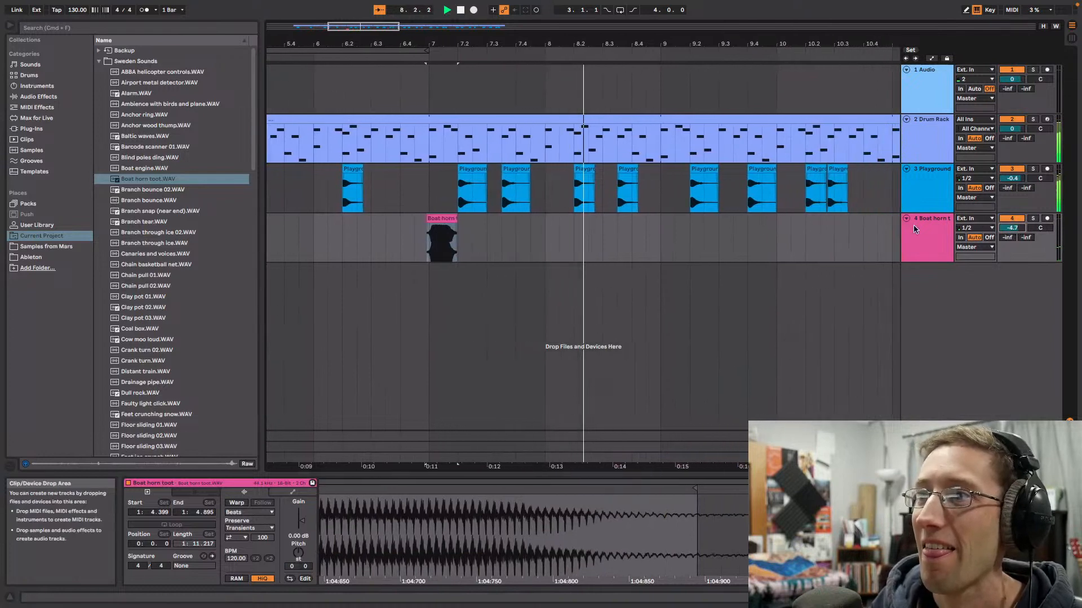
key(space)
Step: Add the ValhallaRoom reverb from the VST plug-ins to the boat horn track and show its plug-in window
click(936, 232)
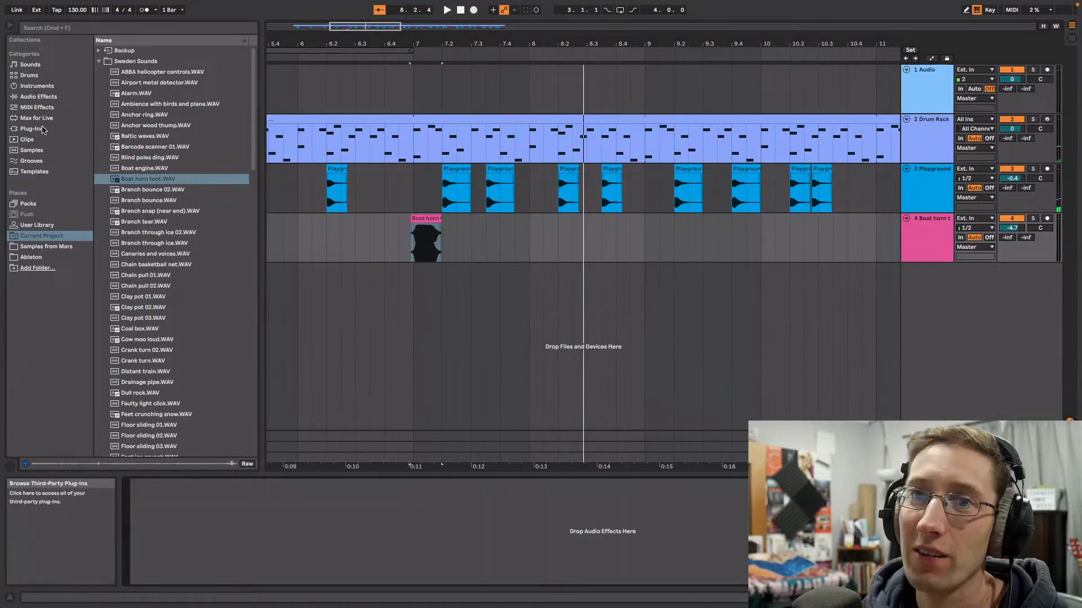
click(52, 98)
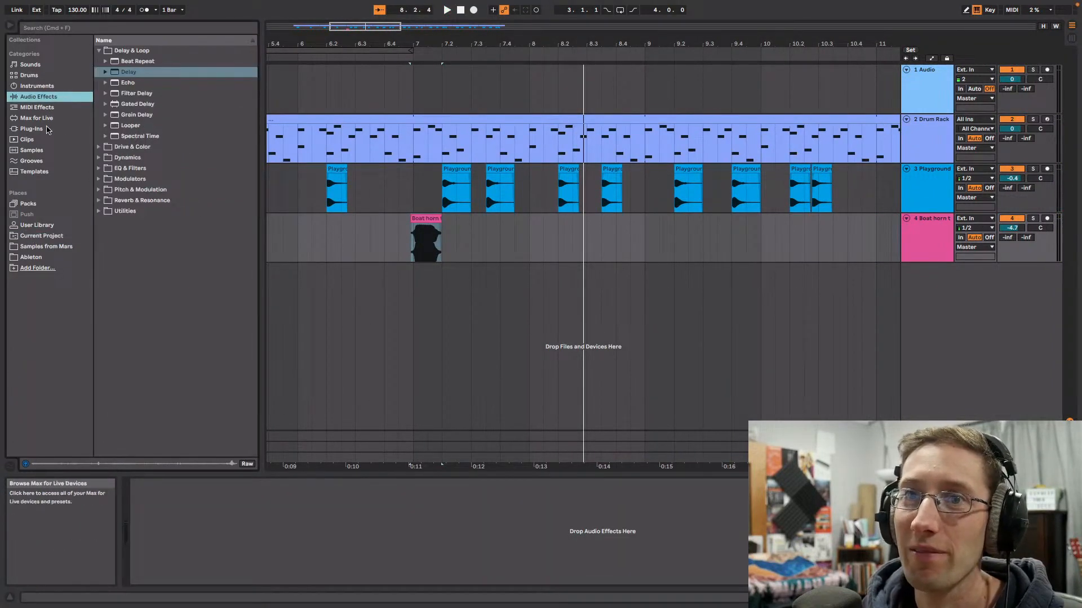
click(48, 129)
click(112, 61)
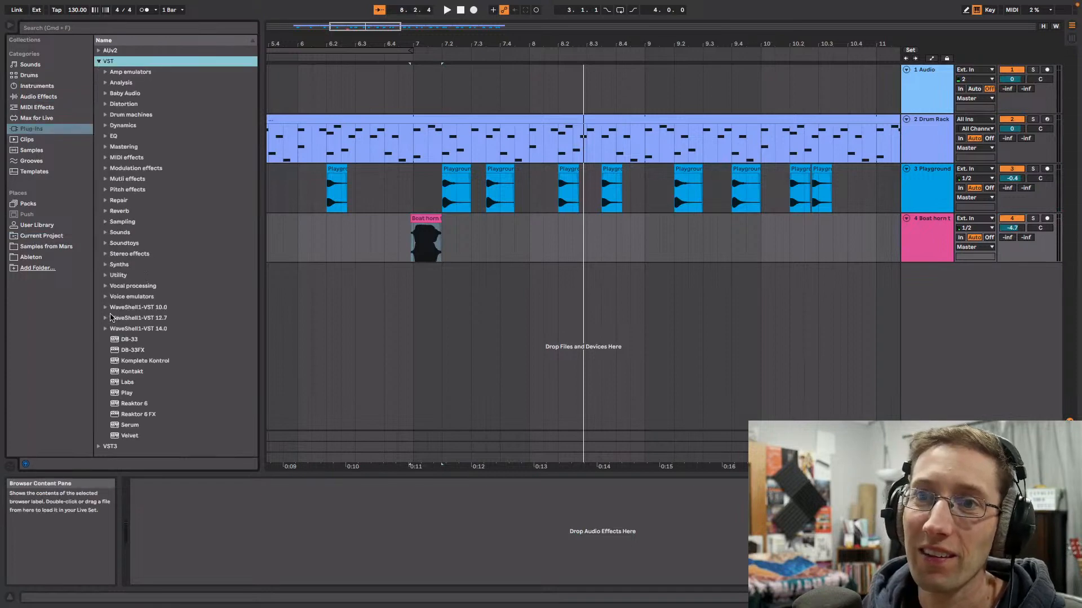
click(110, 319)
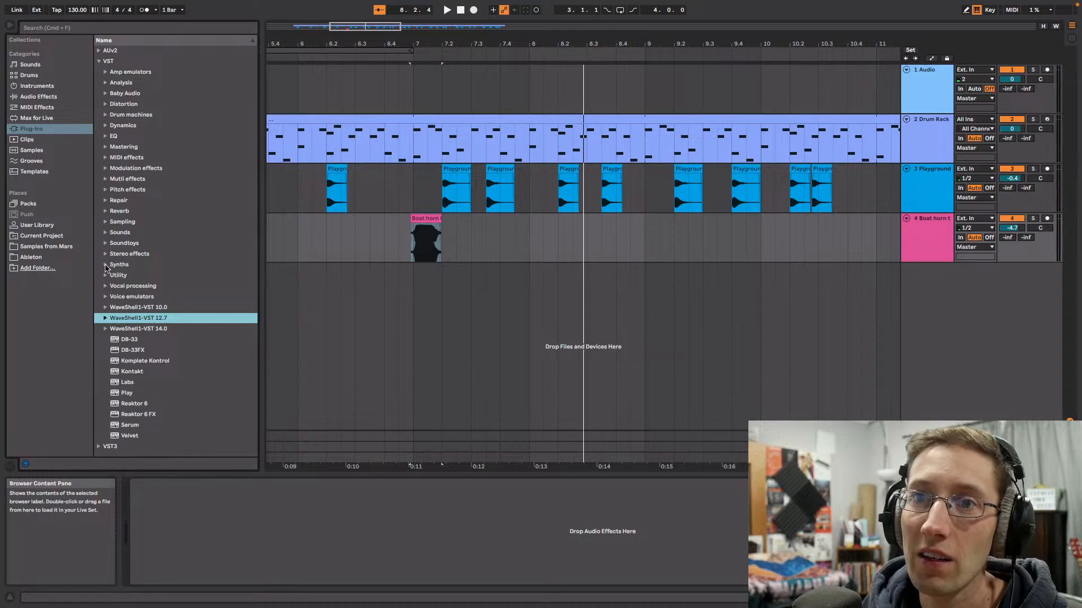
click(105, 212)
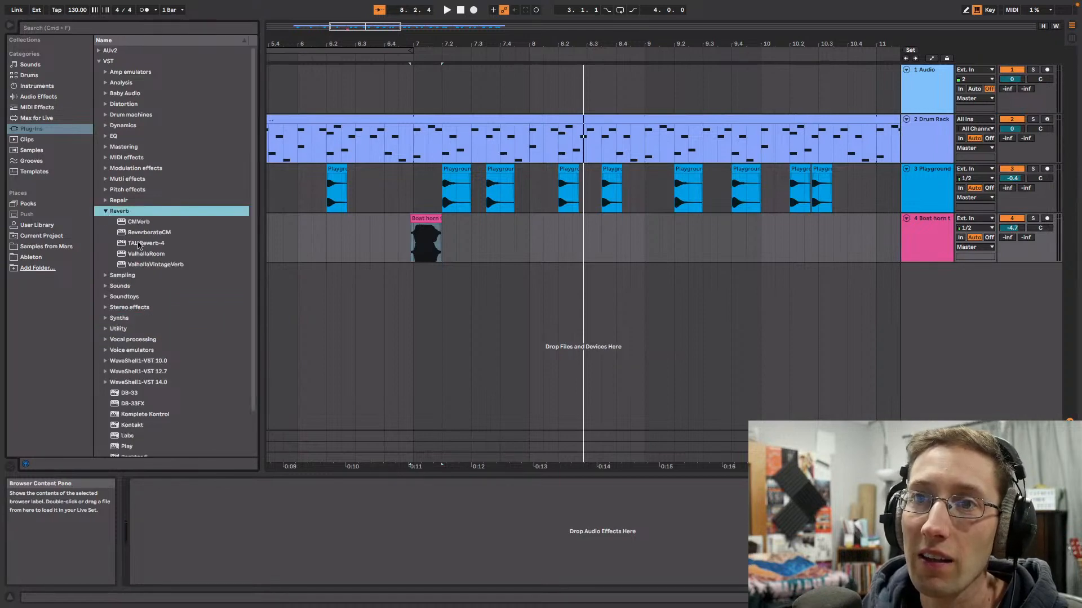
drag(148, 256, 933, 236)
click(153, 484)
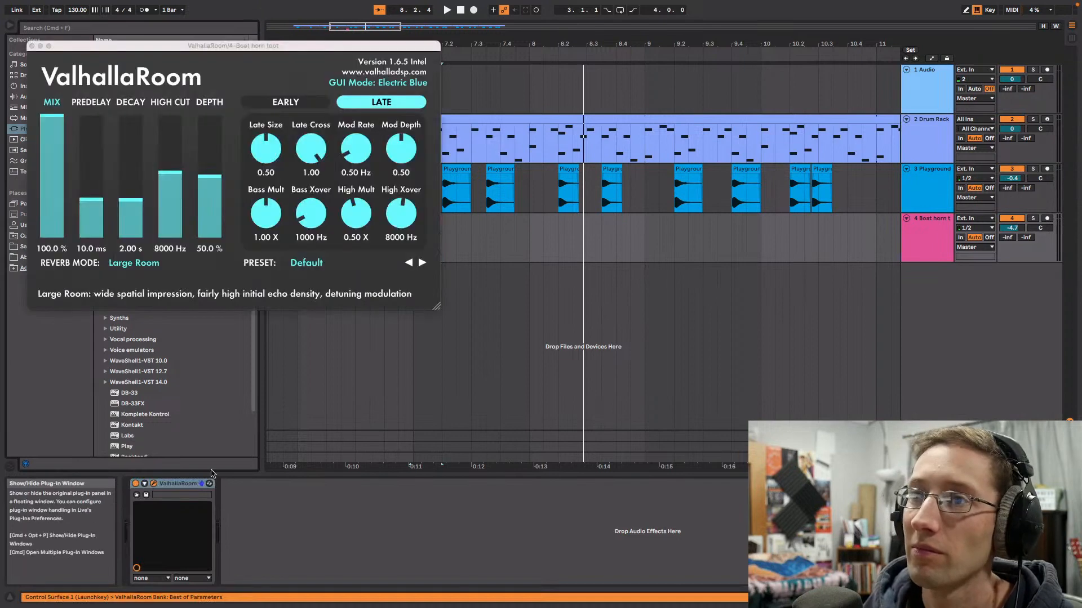
Step: Play the boat horn through ValhallaRoom and set the reverb's mix to 70.8 %, predelay to 23.0 ms and decay to 4.86 s
drag(295, 50, 898, 319)
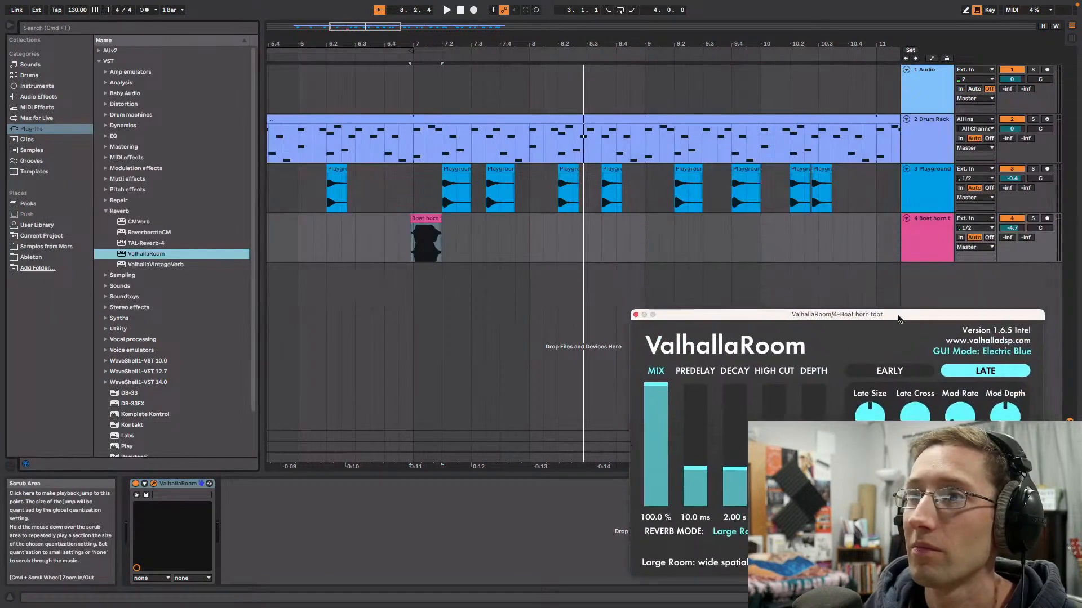
click(426, 236)
key(space)
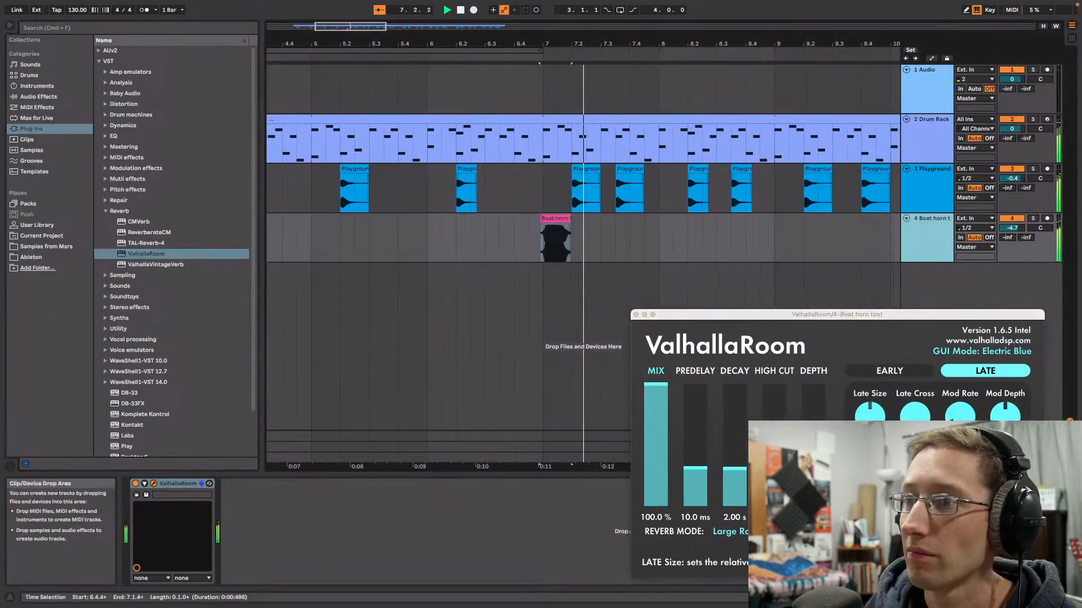
drag(719, 471, 732, 448)
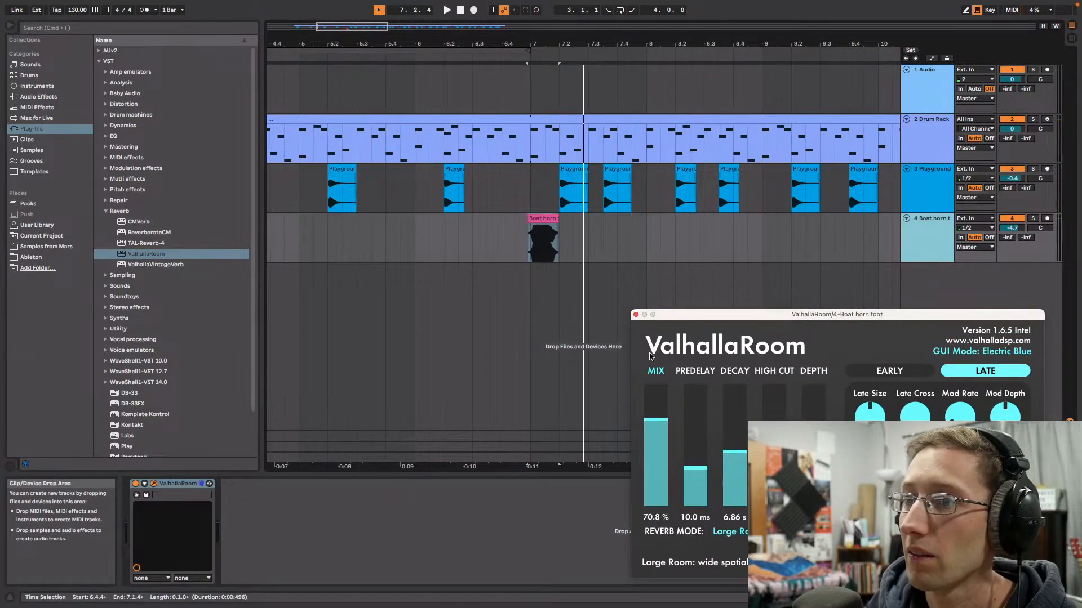
click(635, 315)
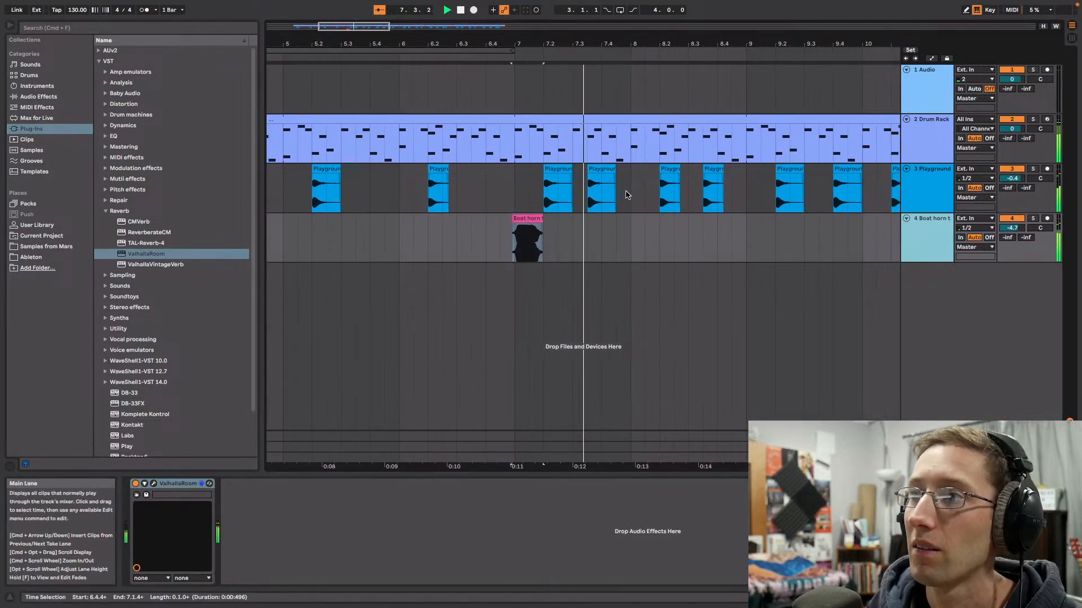
click(154, 483)
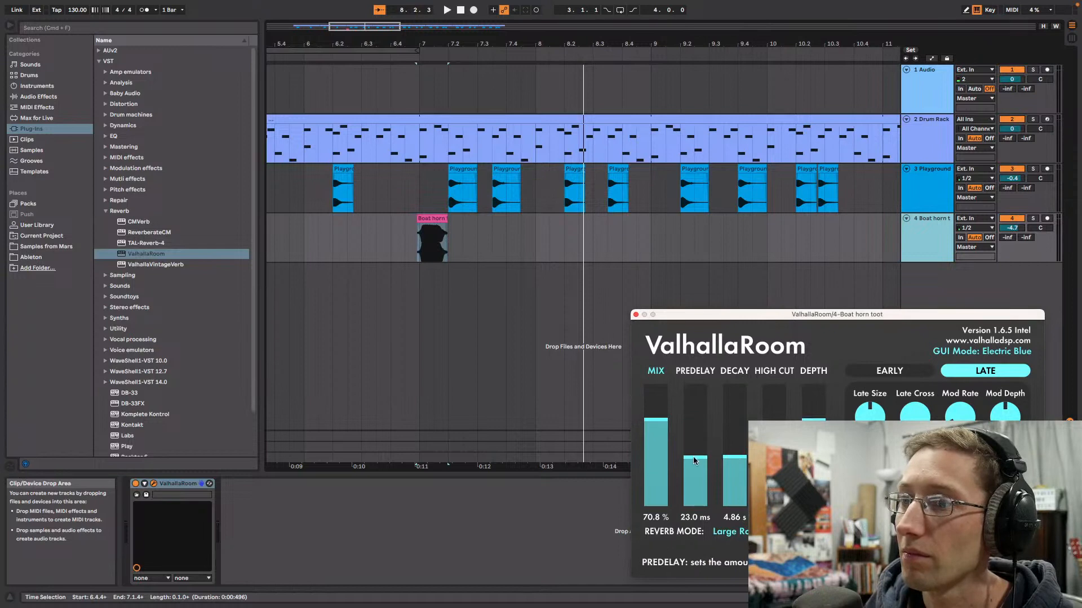
Step: Close the reverb's plug-in window and play the beat leading into bar 7 with the reverberated boat horn
click(635, 315)
click(309, 50)
click(300, 56)
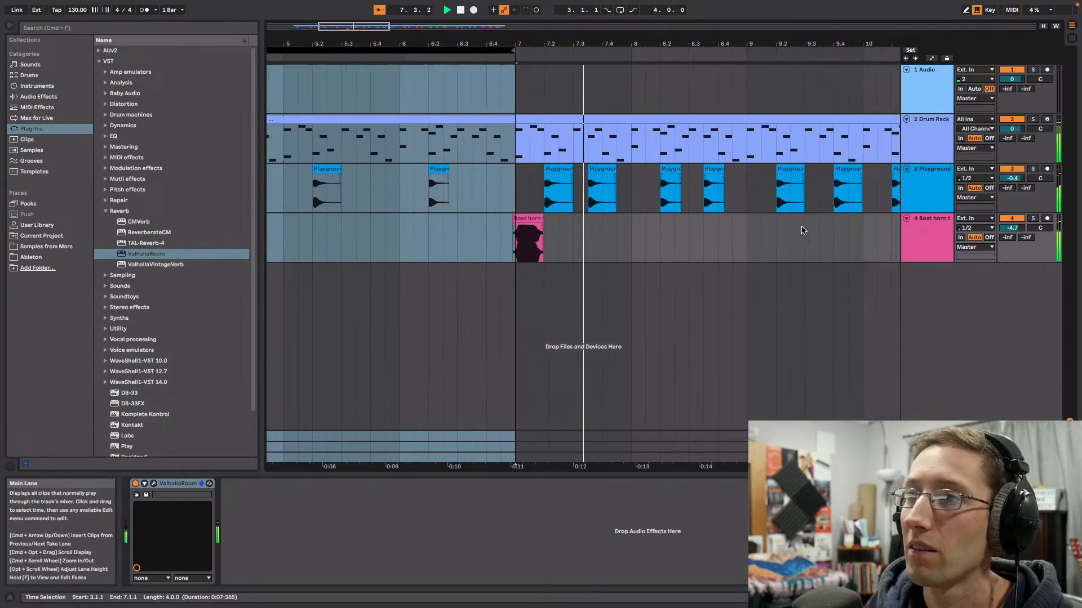
Step: Add an EQ Eight from the EQ & Filters audio effects to the boat horn track after ValhallaRoom
click(38, 96)
click(99, 51)
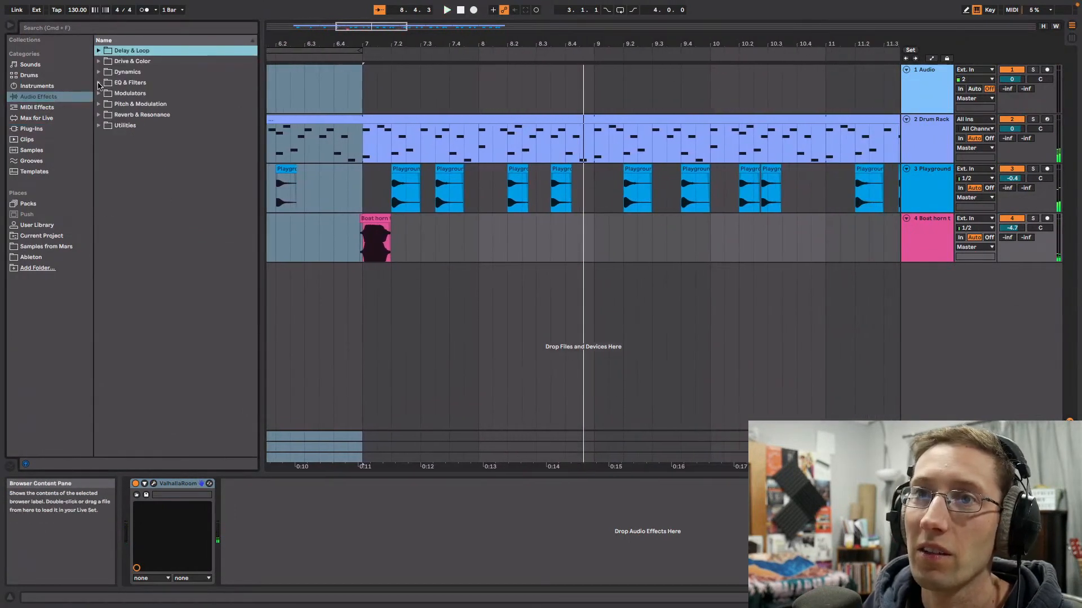
click(99, 83)
drag(135, 114, 414, 161)
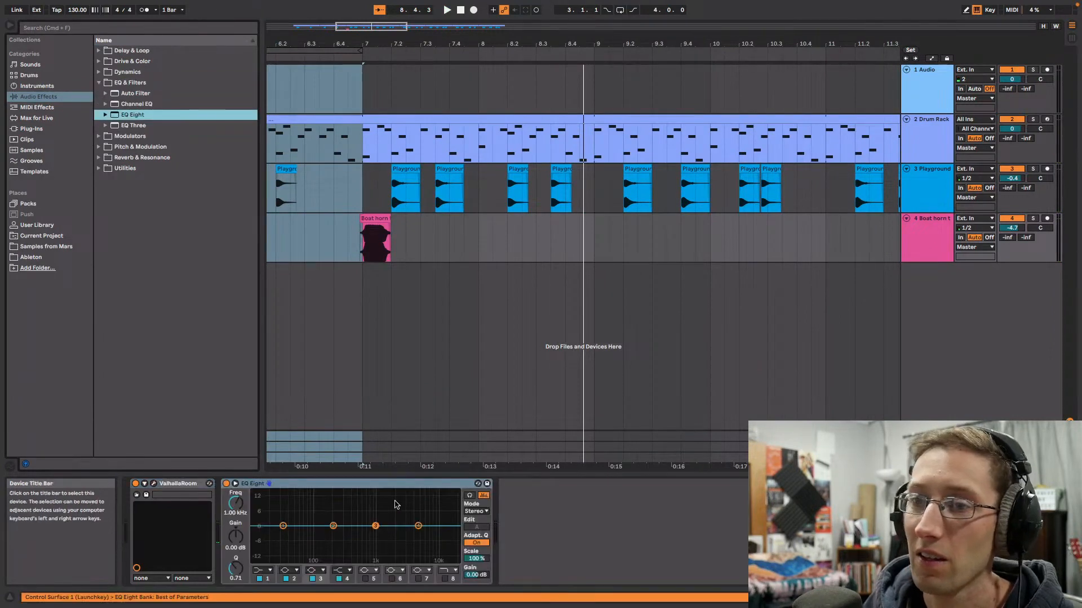
Step: While replaying the horn, set EQ Eight's band 3 to -1.12 dB at 2.15 kHz and band 4 to -7.31 dB at 2.20 kHz
drag(375, 526, 389, 528)
key(space)
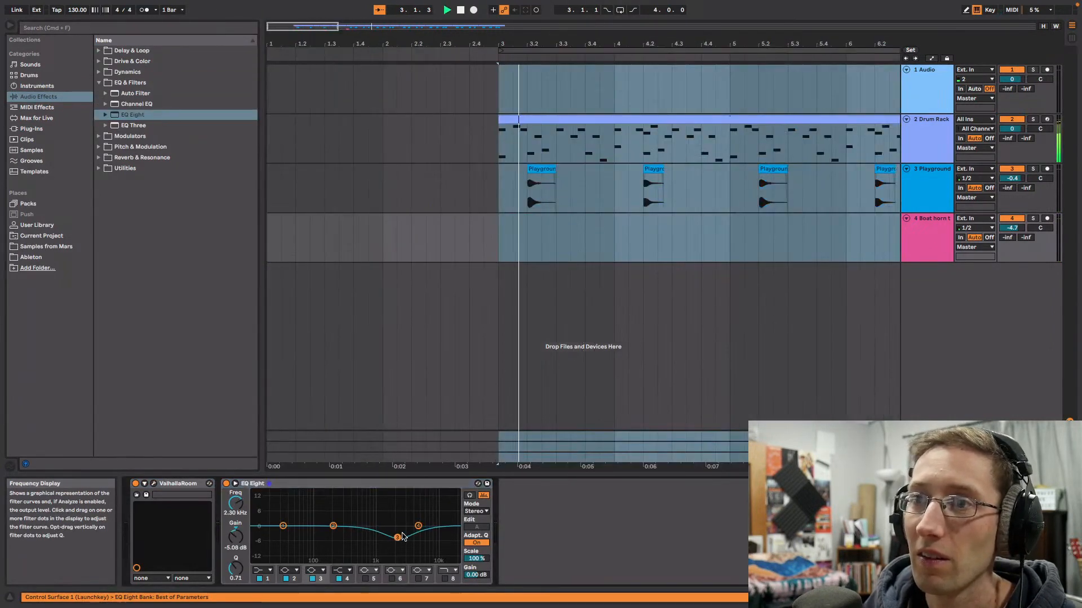
key(space)
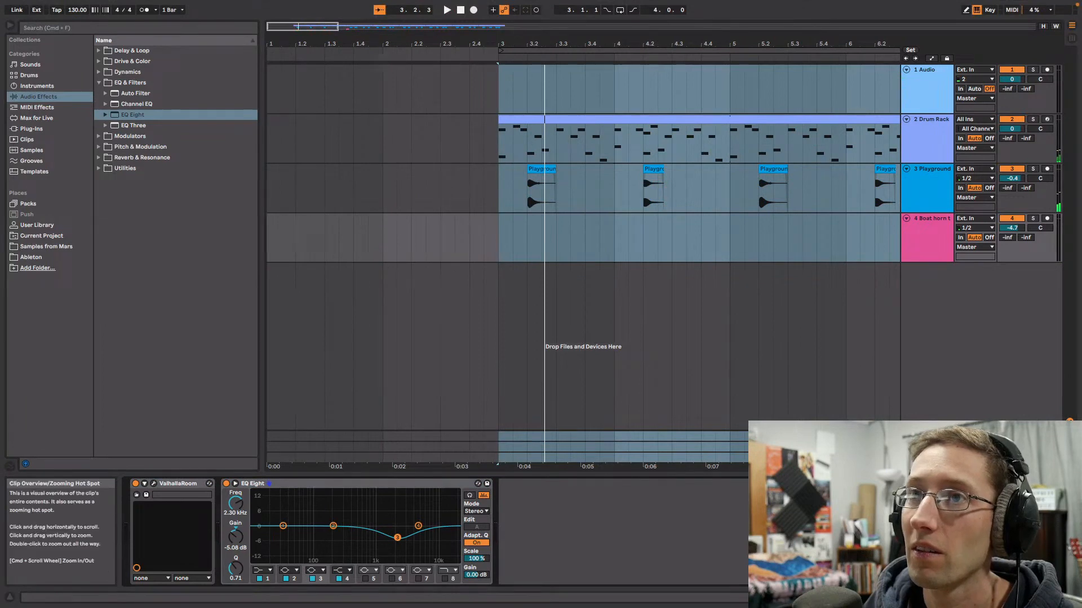
drag(325, 26, 401, 17)
click(378, 60)
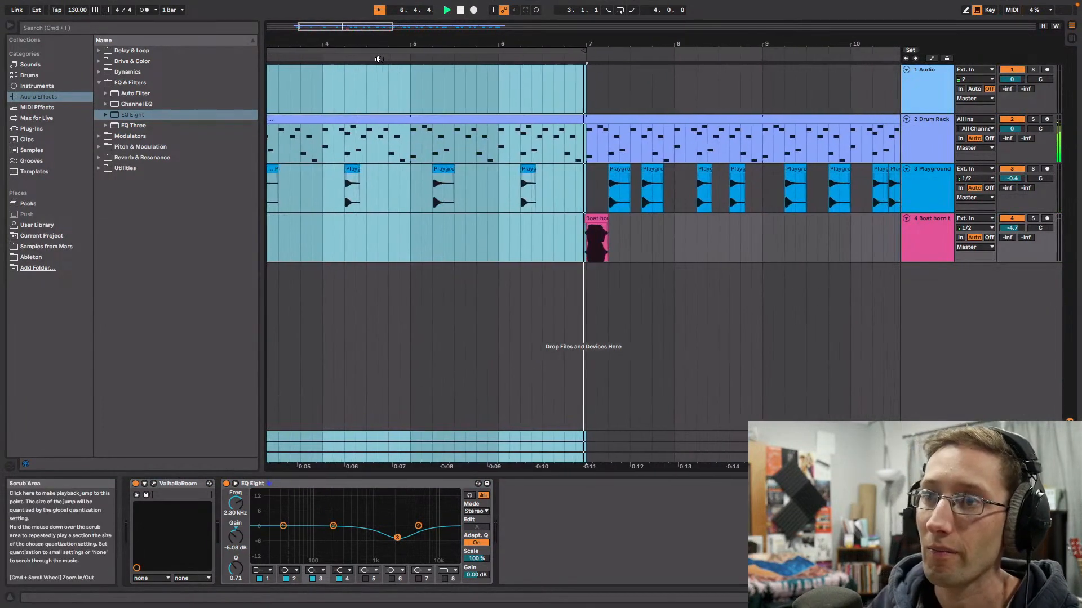
key(space)
drag(418, 526, 416, 540)
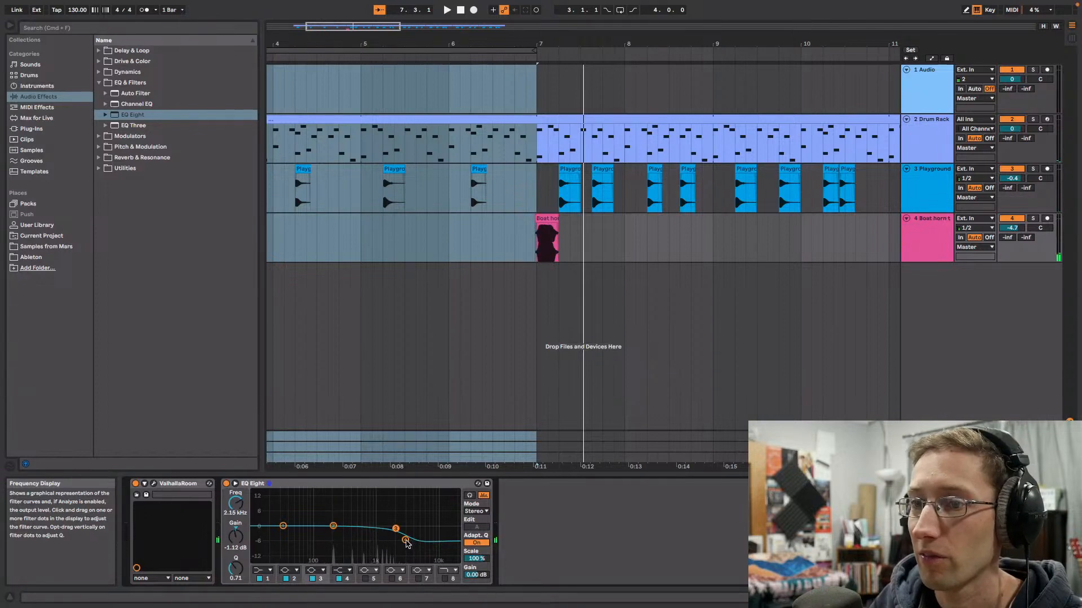
click(475, 56)
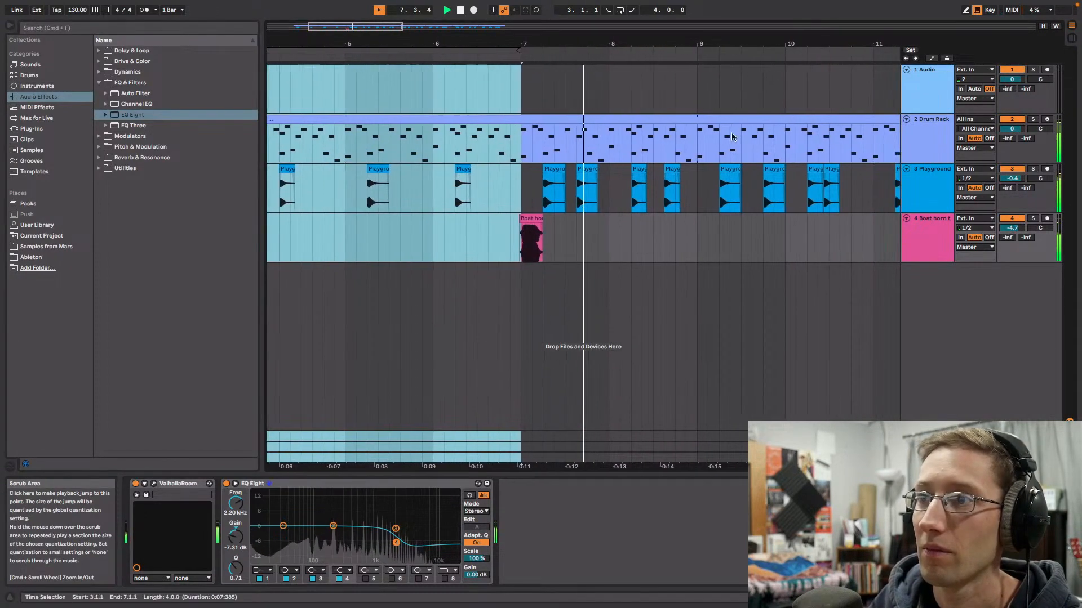
Step: Lower the boat horn track's volume to -9.6 dB and replay the beat leading into bar 7
drag(1022, 227, 1022, 243)
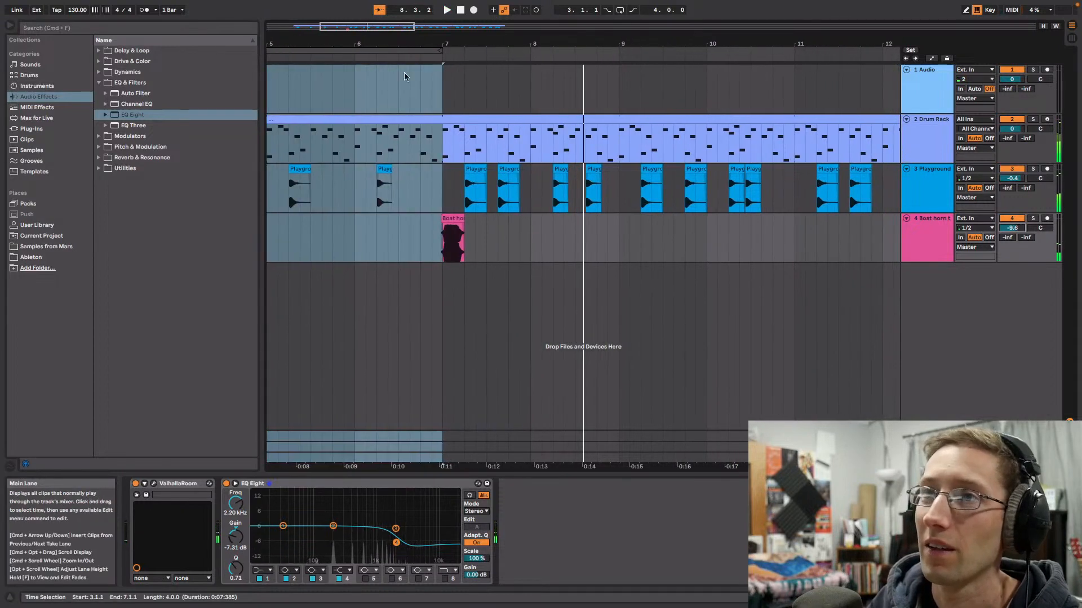
click(326, 53)
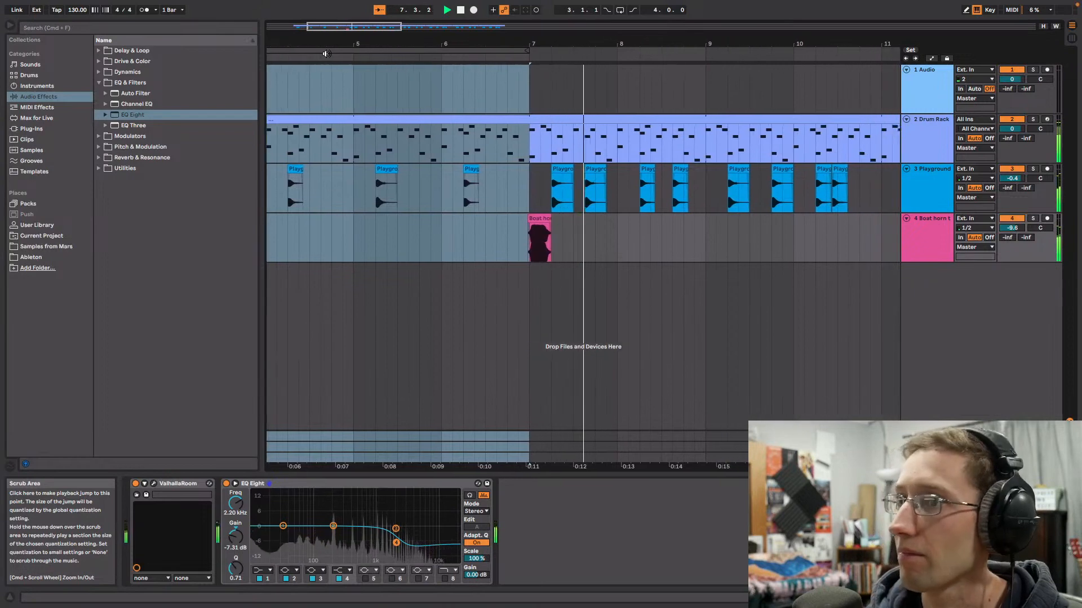
mouse_move(365, 34)
mouse_down()
mouse_move(364, 5)
mouse_move(364, 19)
mouse_up()
click(442, 58)
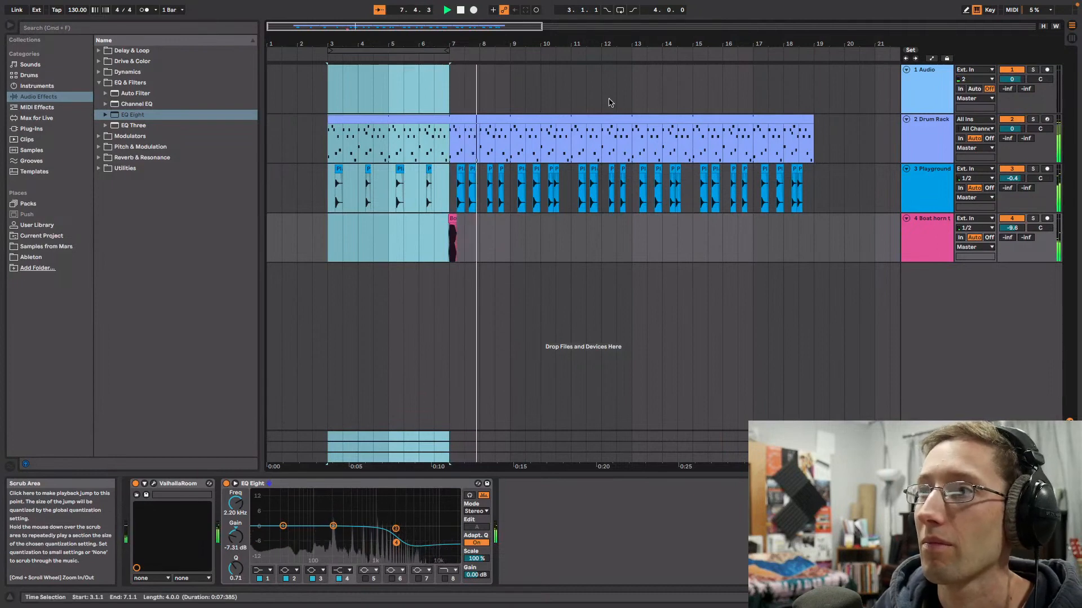
Step: In ValhallaRoom on the boat horn track, raise the mix to 82.0 %, lengthen the decay and close the plug-in window
click(153, 483)
drag(664, 422, 664, 417)
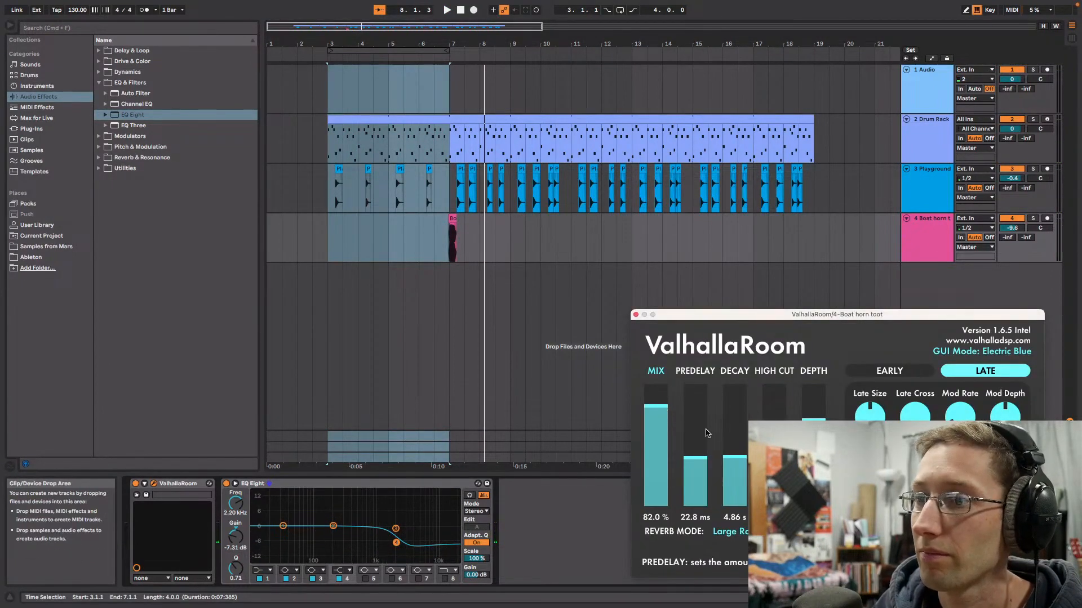
drag(736, 454, 735, 444)
click(635, 314)
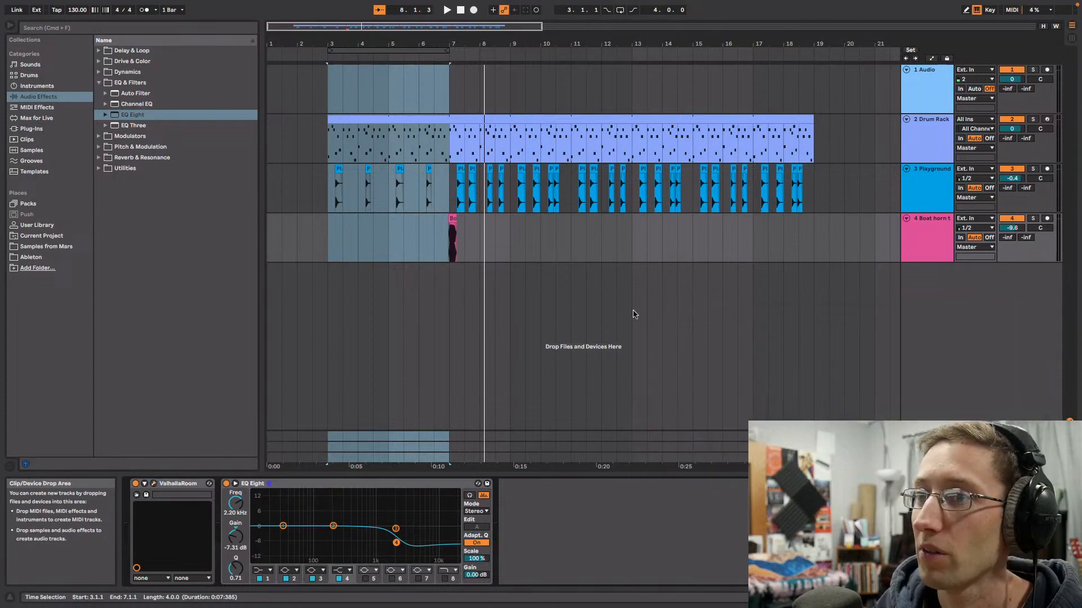
Step: Play the arrangement through, replay it from the start and lower the boat horn track's volume to -10.9 dB
click(385, 56)
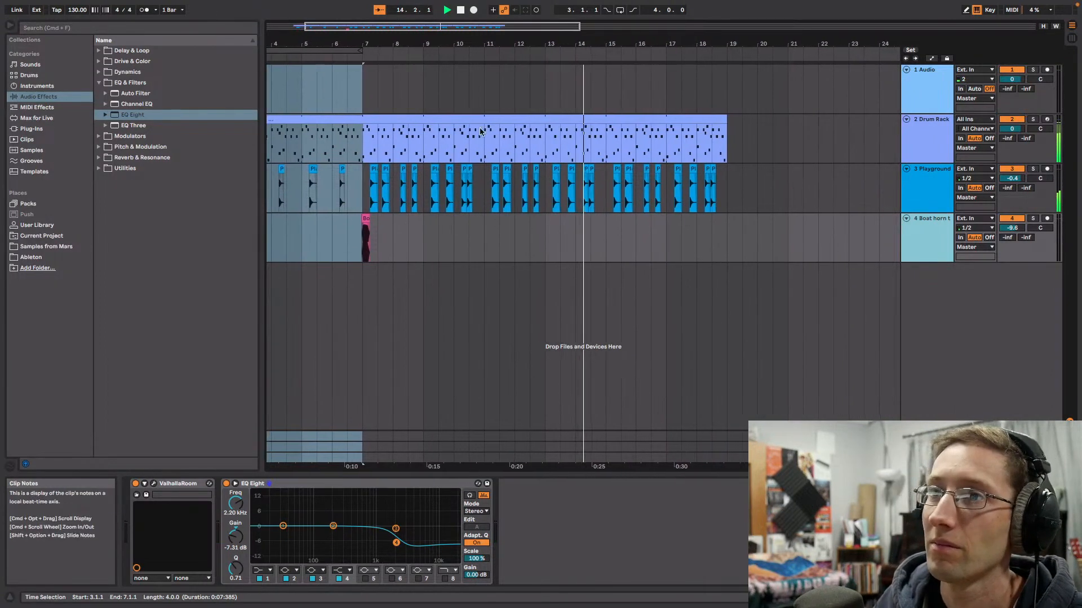
double_click(460, 9)
drag(463, 26, 438, 26)
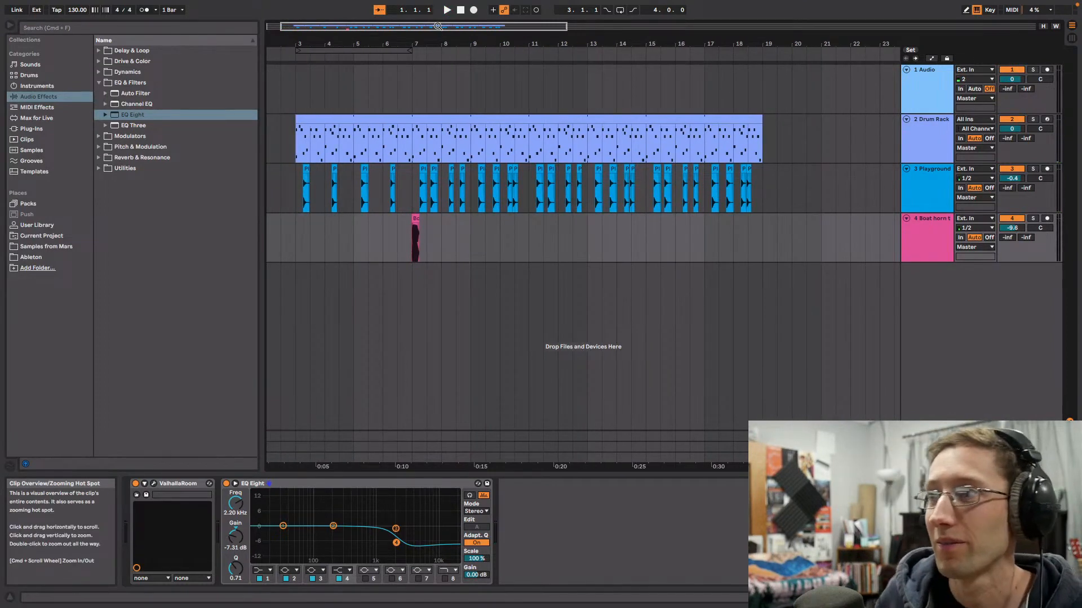
click(405, 55)
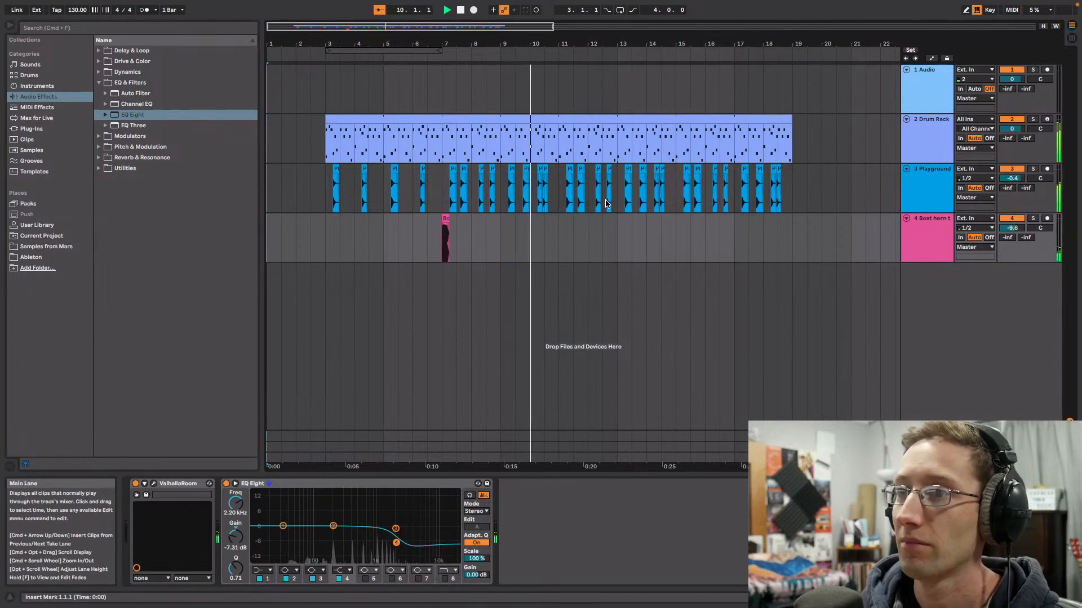
drag(1012, 227, 1012, 241)
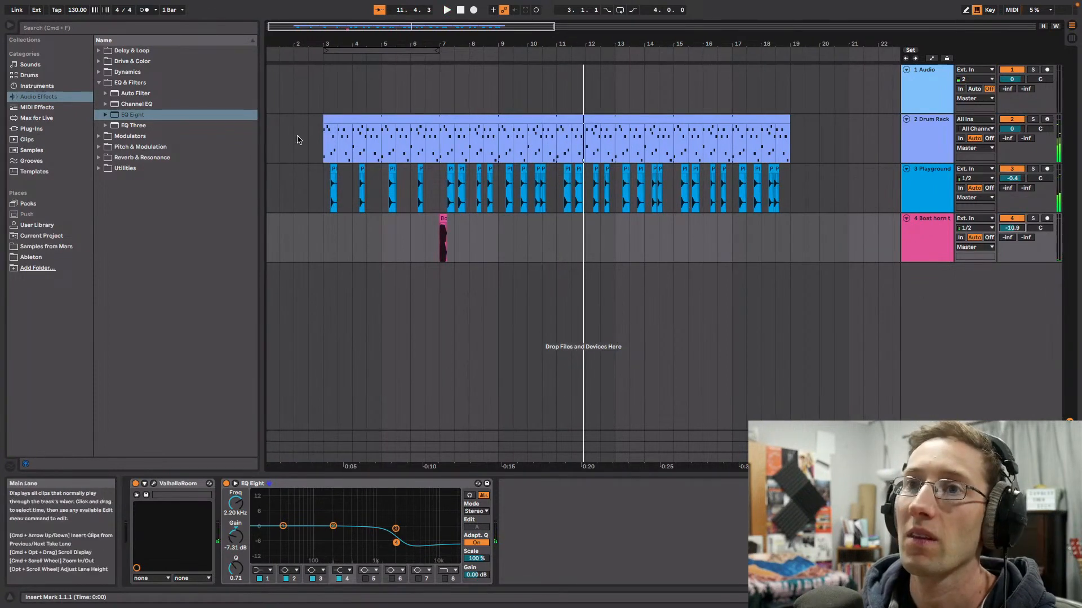
Step: Place Gulls cawing.WAV from the current project's Sweden Sounds on a new track at bar 19 and unfold that track
click(98, 83)
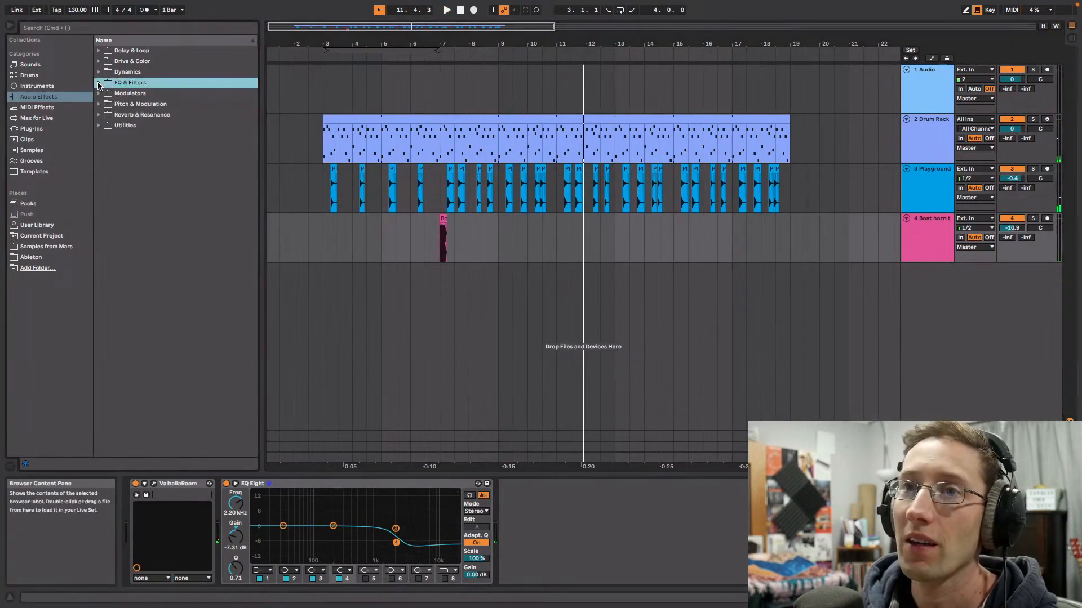
click(56, 226)
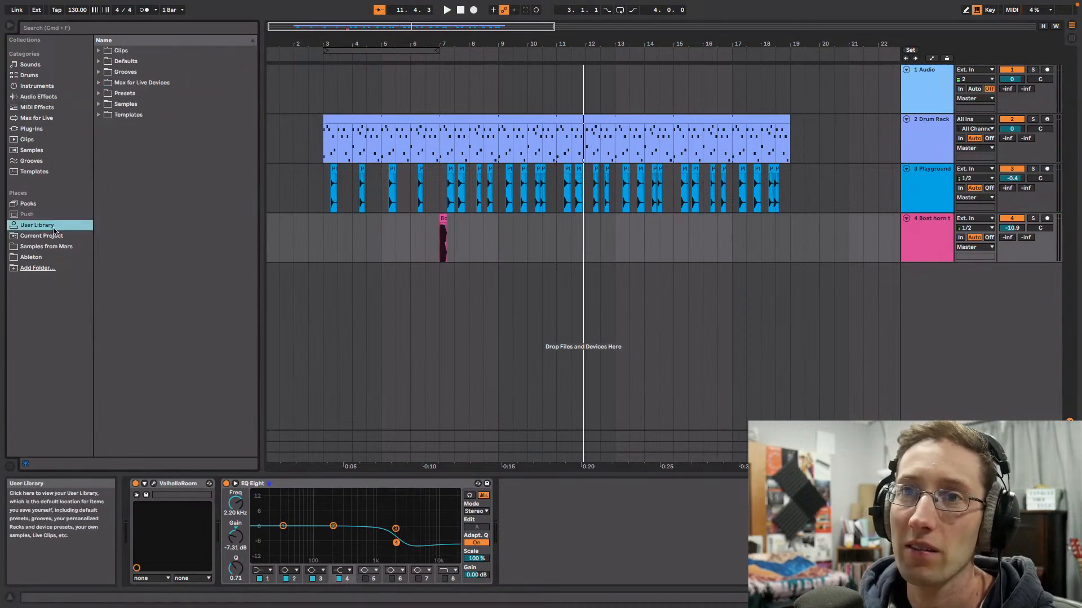
click(70, 247)
click(68, 236)
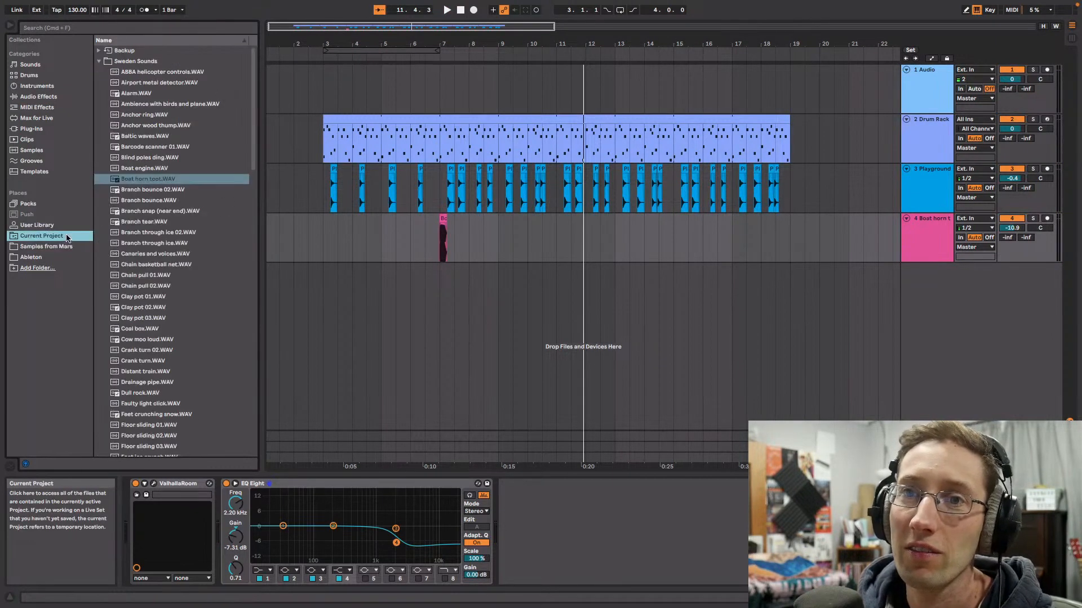
drag(251, 122, 253, 135)
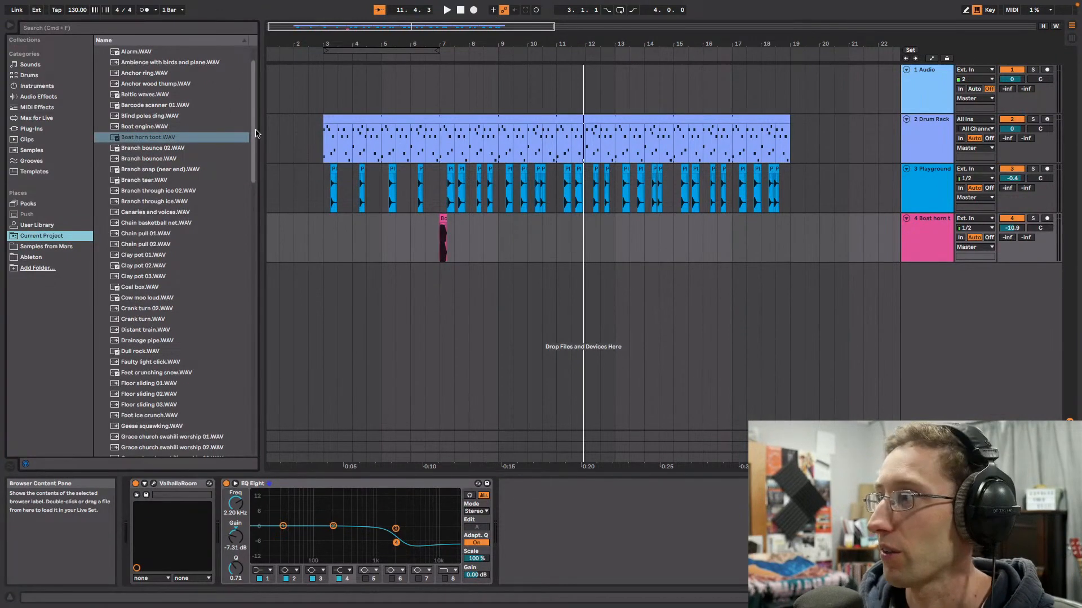
drag(256, 131, 260, 228)
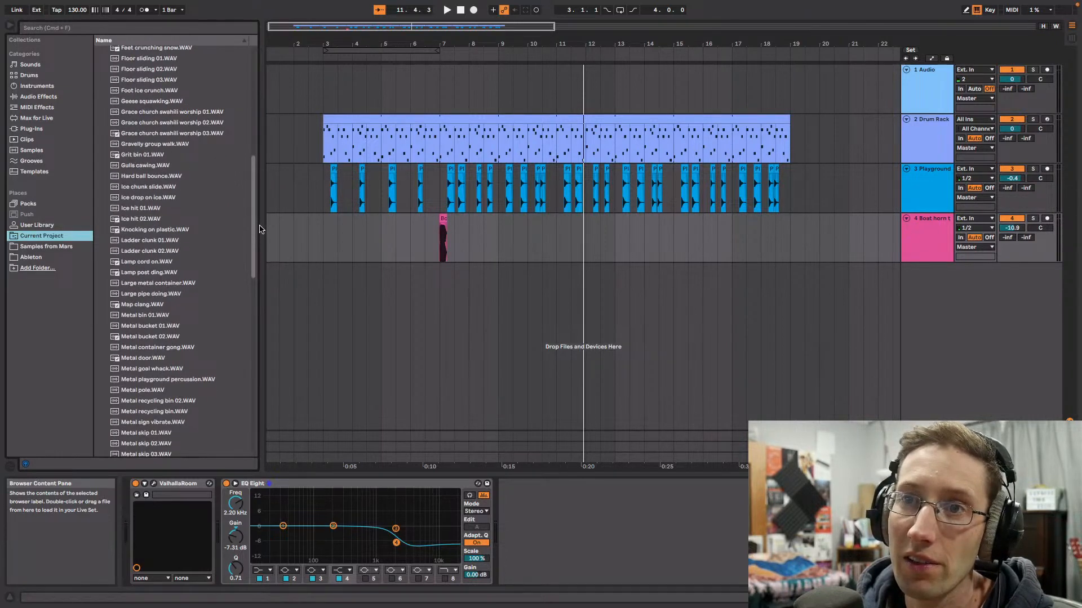
drag(141, 168, 795, 299)
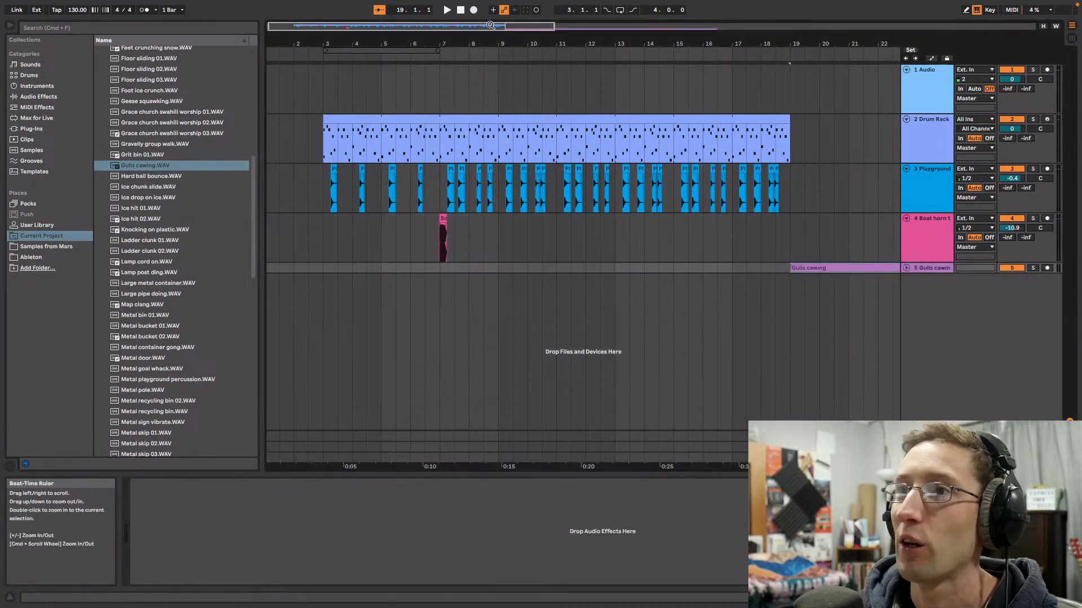
scroll(583, 247, left, 3)
click(905, 268)
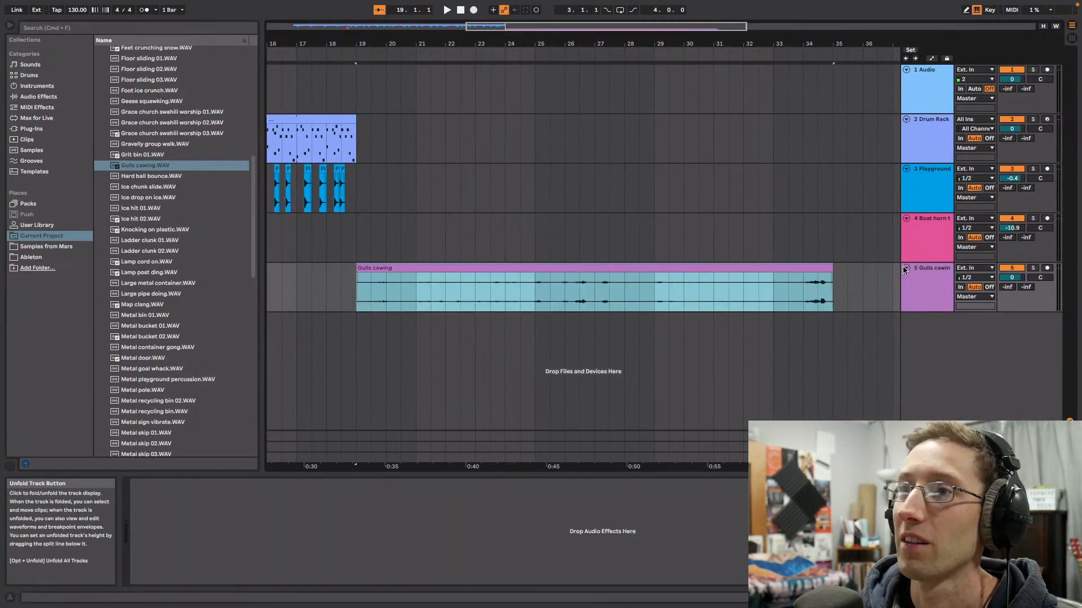
Step: Audition the gull calls in the Gulls cawing clip around bar 34 and around bar 27
click(797, 292)
key(space)
key(space)
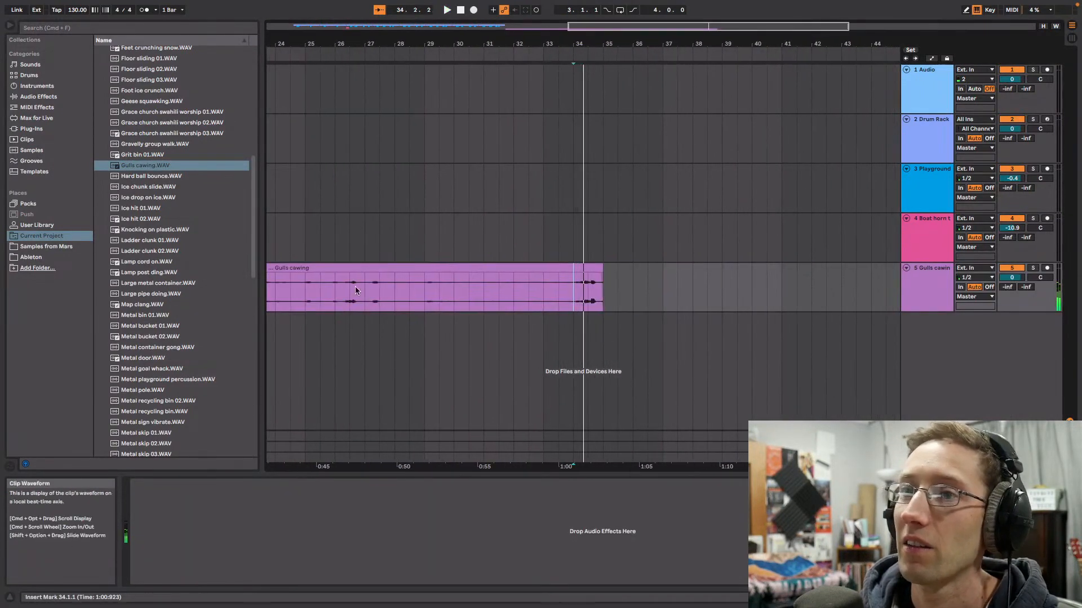
click(371, 298)
key(space)
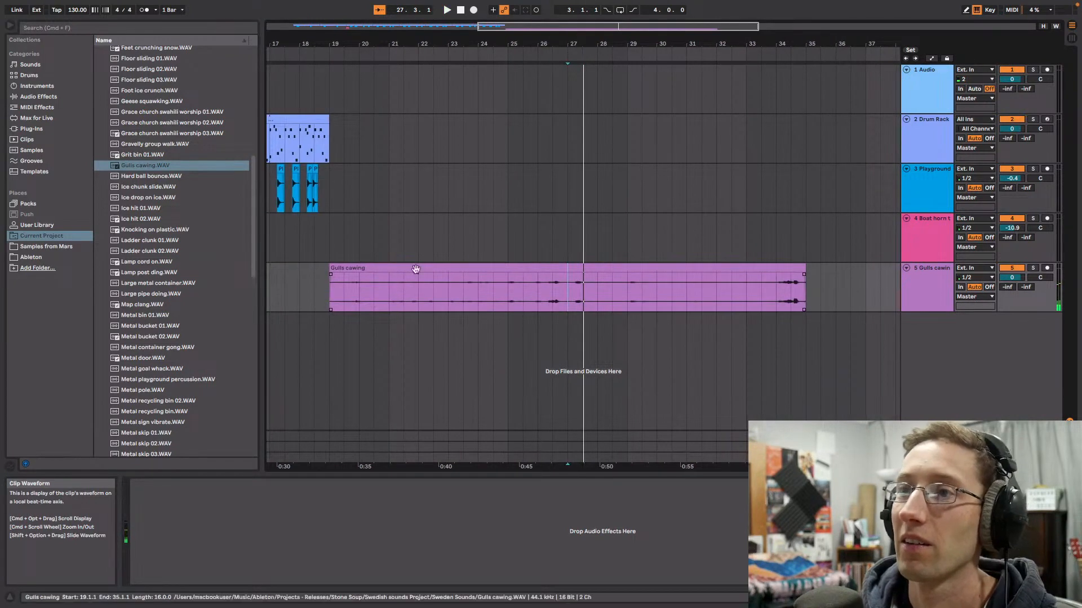
Step: Trim the Gulls cawing clip to the single call between about 27.1.4 and 27.3.1
drag(330, 268, 573, 267)
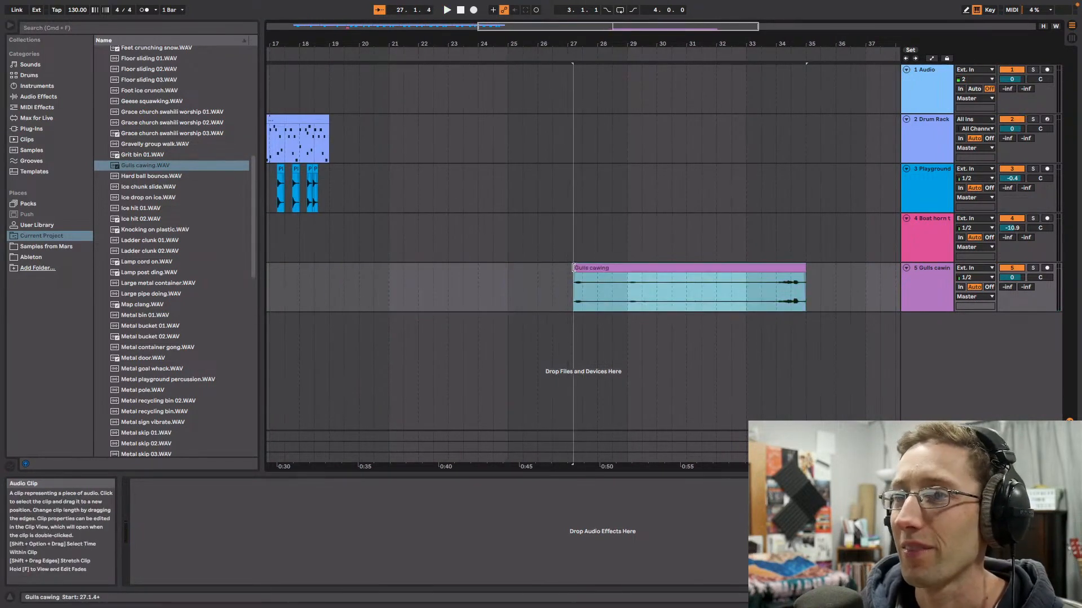
drag(805, 268, 582, 267)
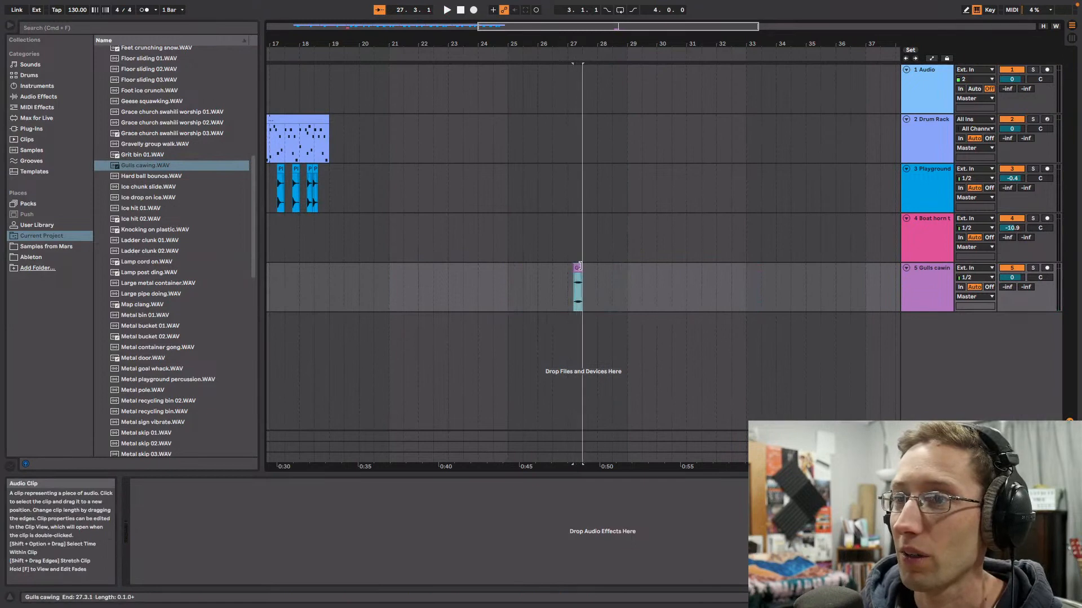
drag(570, 43, 539, 174)
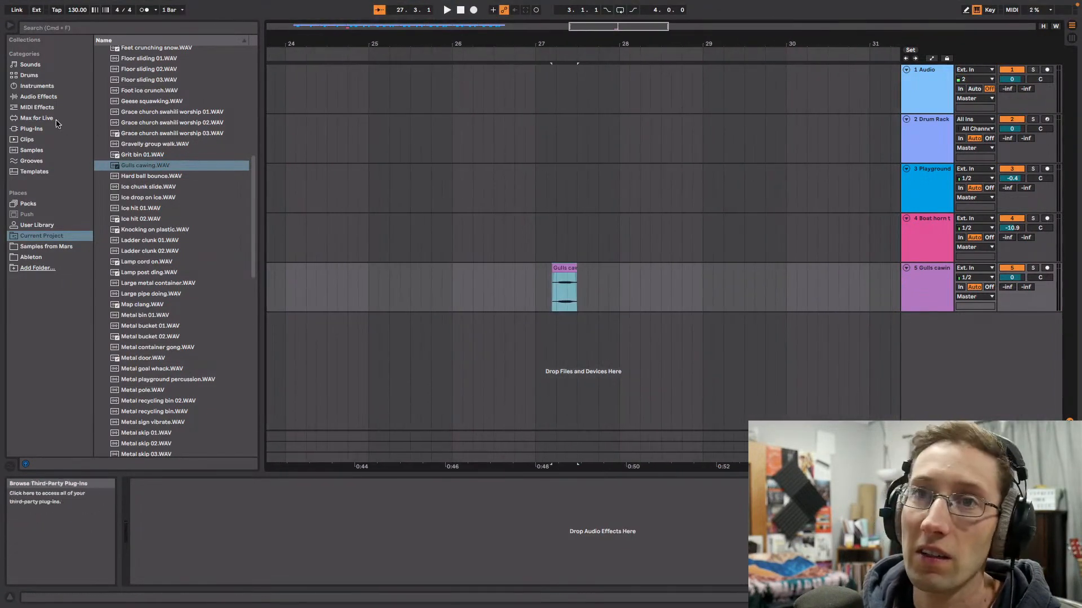
Step: Add a Simpler on a new track below the gull track and load the trimmed gull call into it
click(38, 88)
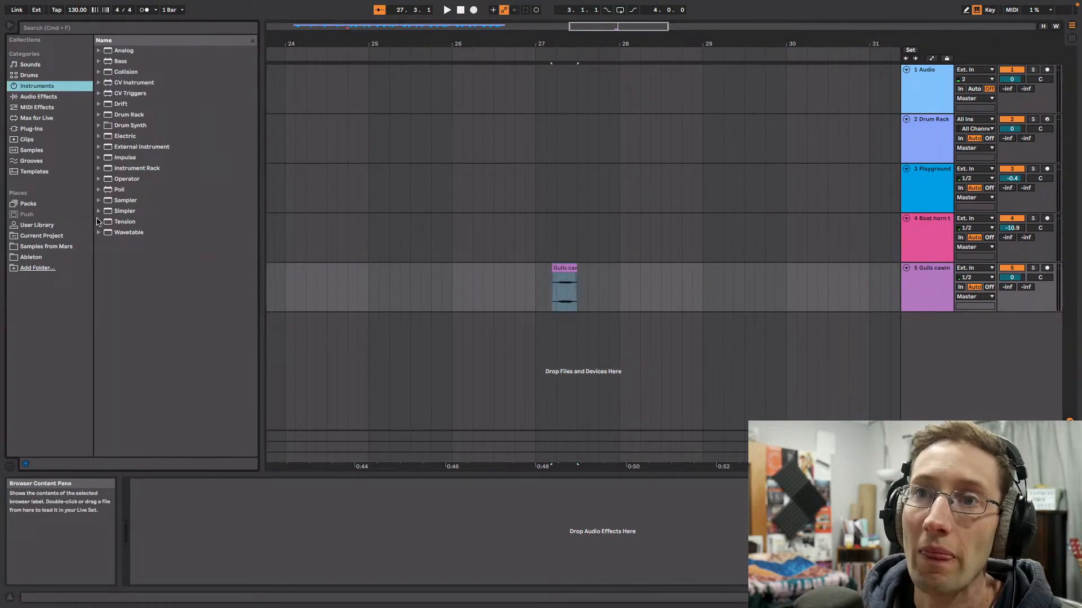
drag(107, 211, 286, 247)
drag(936, 350, 208, 216)
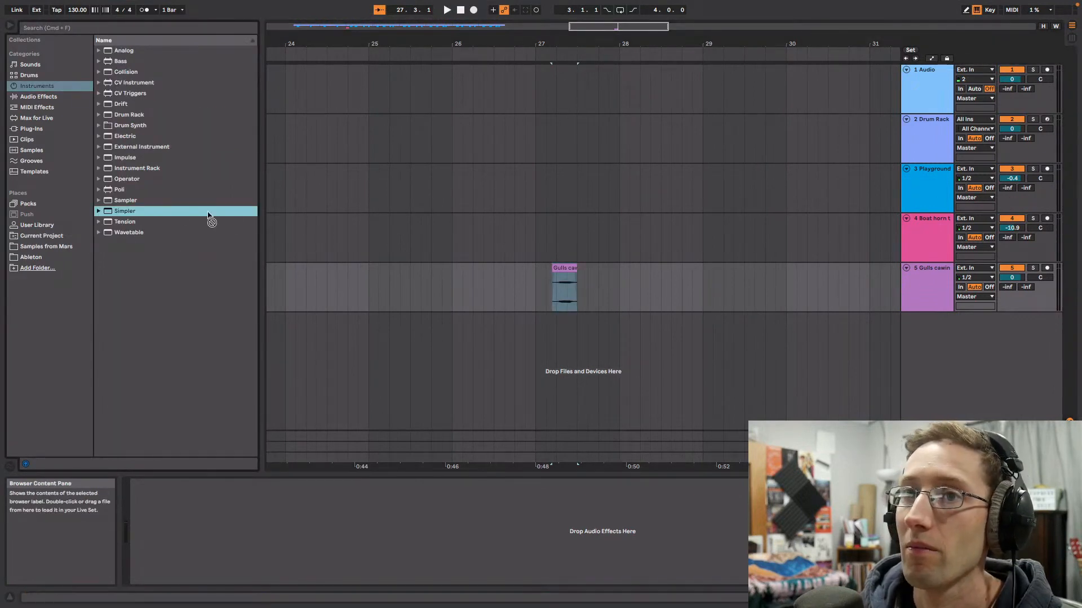
drag(610, 305, 609, 307)
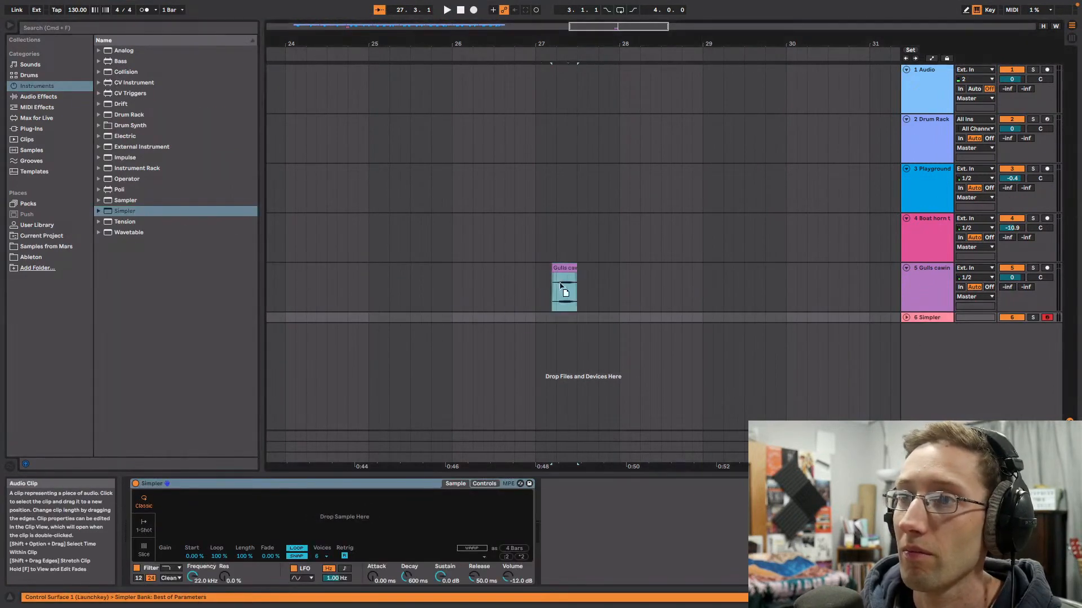
drag(357, 518, 351, 517)
drag(295, 496, 345, 497)
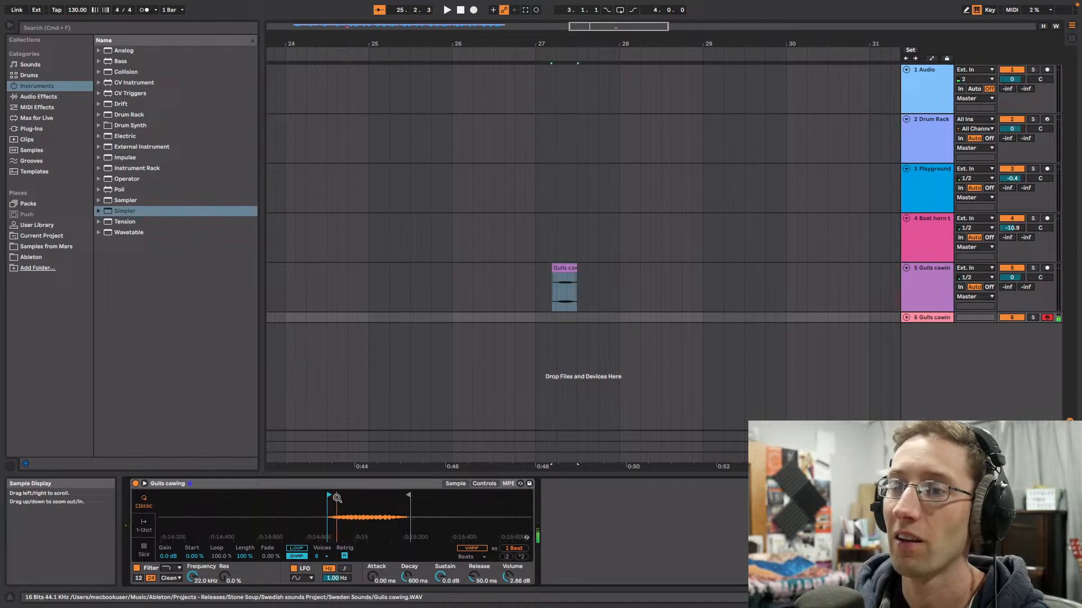
Step: Turn on warping for the gull sample in Simpler and show its warp mode choices
click(472, 548)
click(473, 555)
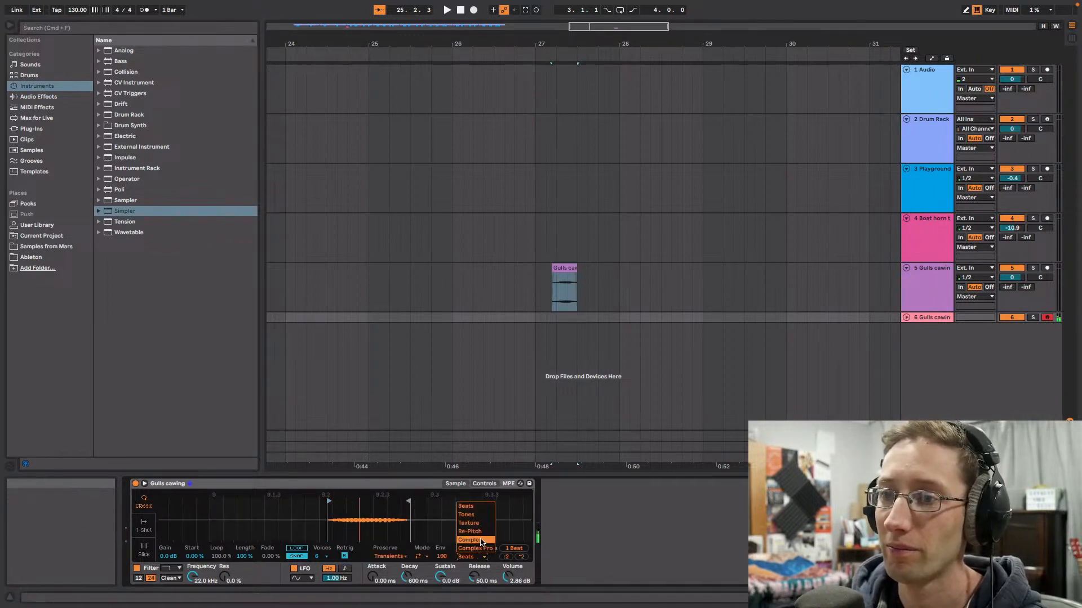
Step: Try the Complex, Texture and Tones warp modes on the Gulls cawing sample in Simpler
click(481, 547)
click(482, 556)
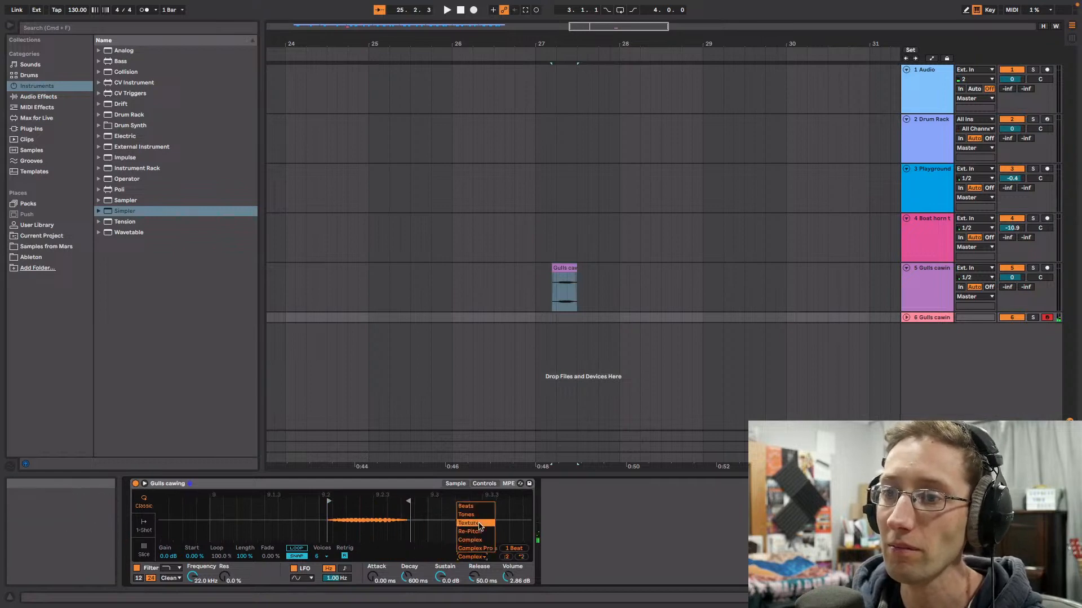
click(481, 523)
click(482, 556)
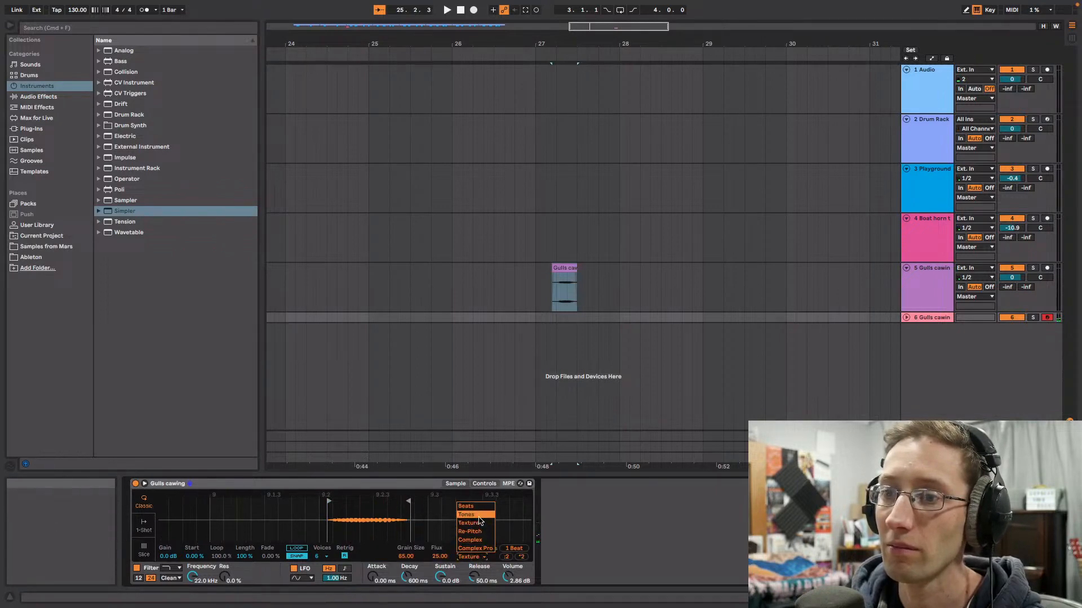
click(480, 515)
click(479, 547)
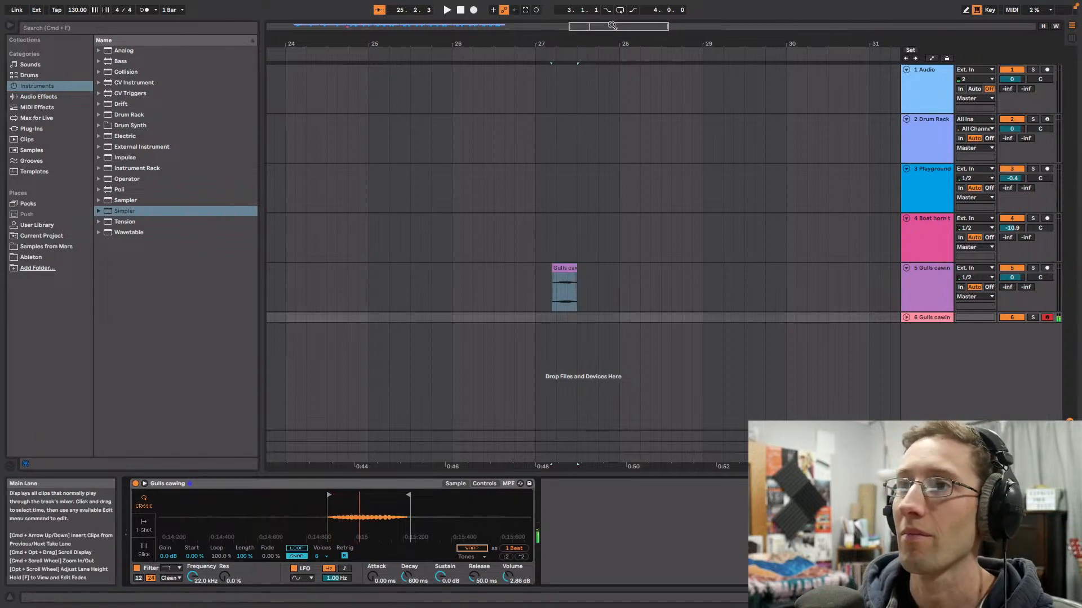
Step: Delete both Gulls cawing tracks from the arrangement
drag(615, 26, 615, 3)
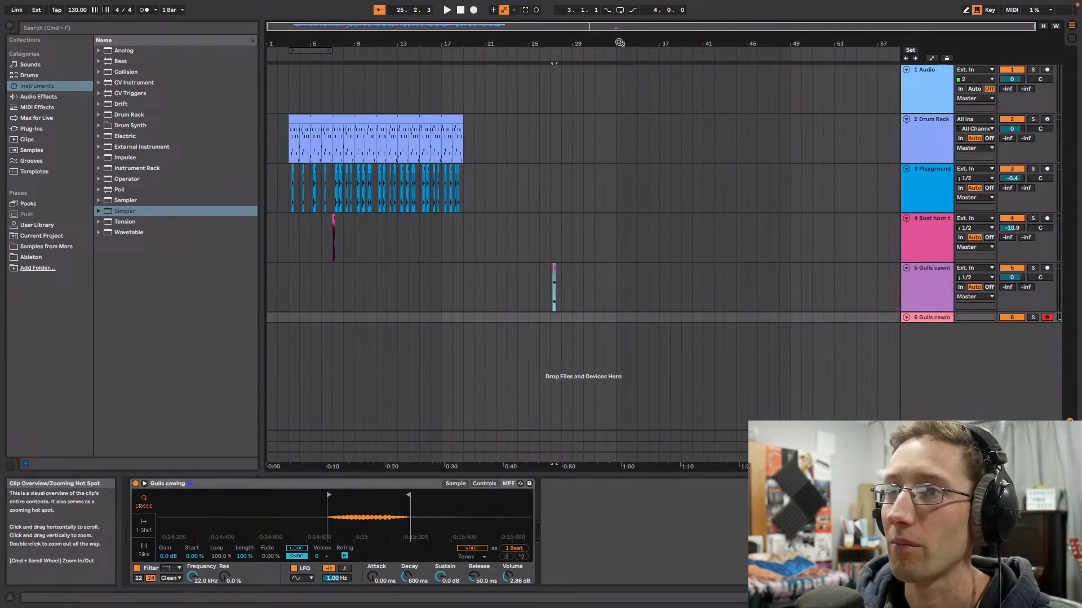
click(928, 293)
key(Delete)
key(Delete)
Step: Insert a new MIDI track below the Boat horn track and load an empty Simpler on it
right_click(925, 284)
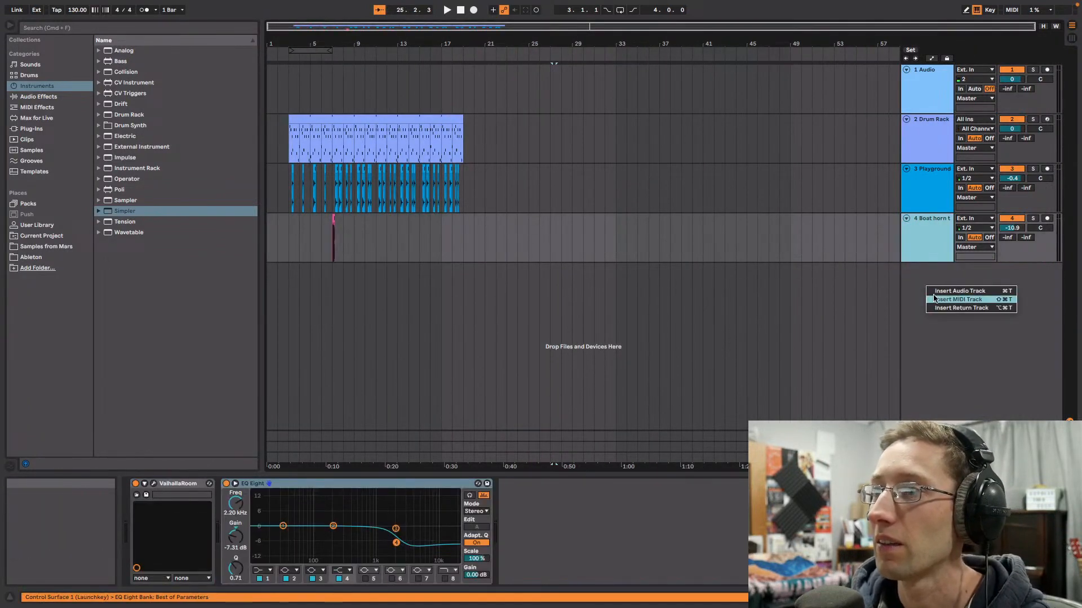
click(935, 300)
double_click(124, 211)
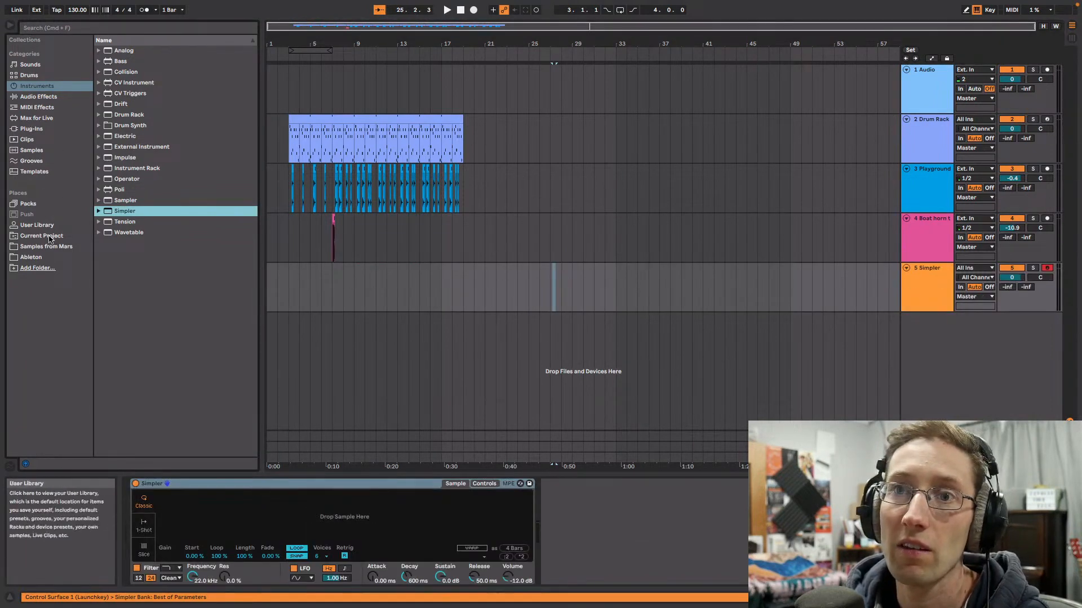
Step: Load Hard ball bounce.WAV from the current project into Simpler and trim the playback region to start exactly on a single bounce
click(42, 236)
mouse_move(250, 201)
mouse_down()
mouse_move(253, 240)
mouse_move(252, 208)
mouse_up()
drag(145, 159, 312, 513)
drag(166, 498, 246, 495)
drag(527, 493, 253, 496)
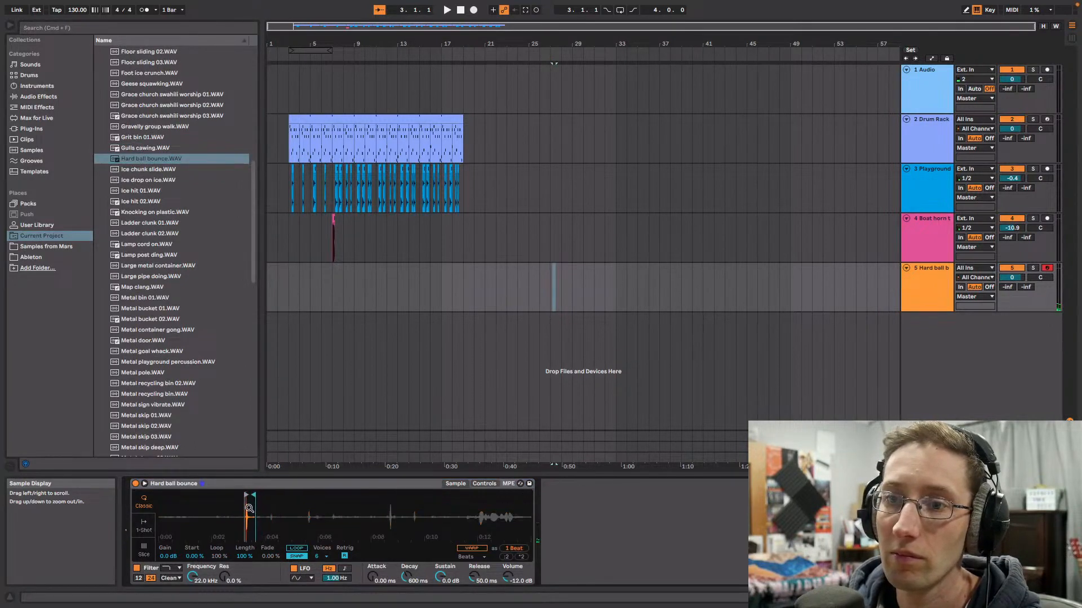
drag(248, 509, 221, 557)
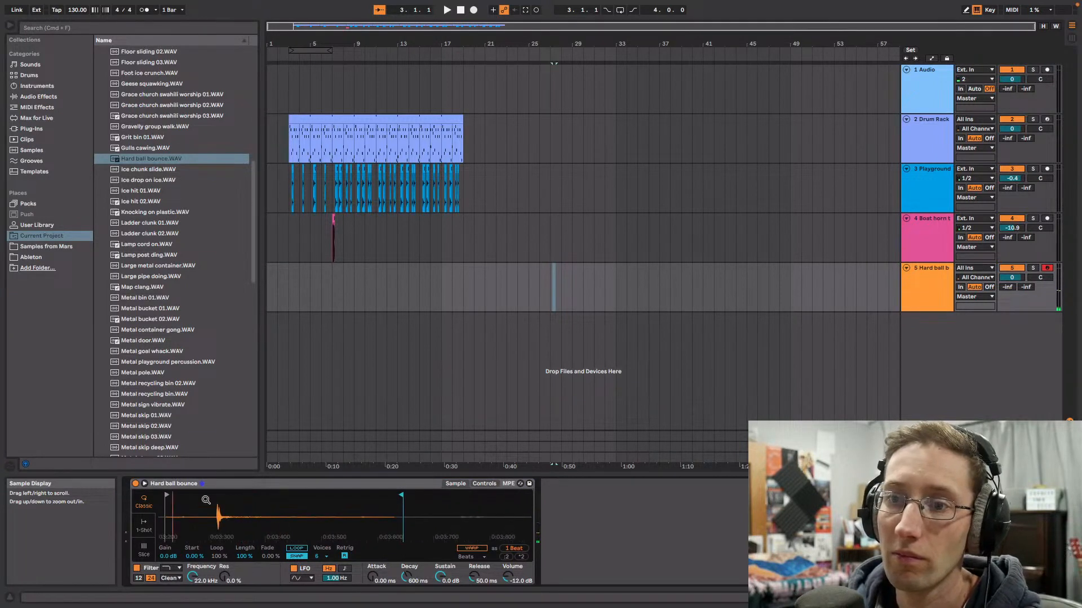
drag(174, 498, 221, 500)
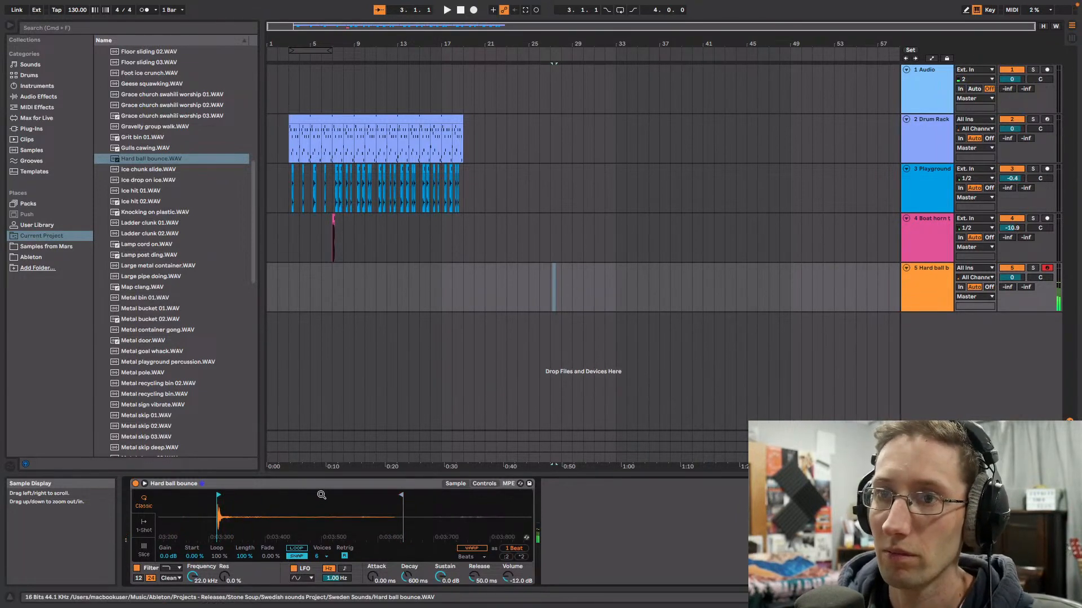
Step: Replace the Simpler sample with Storage container 01.WAV and trim its region to the first loud hit and its decay
drag(253, 254, 257, 331)
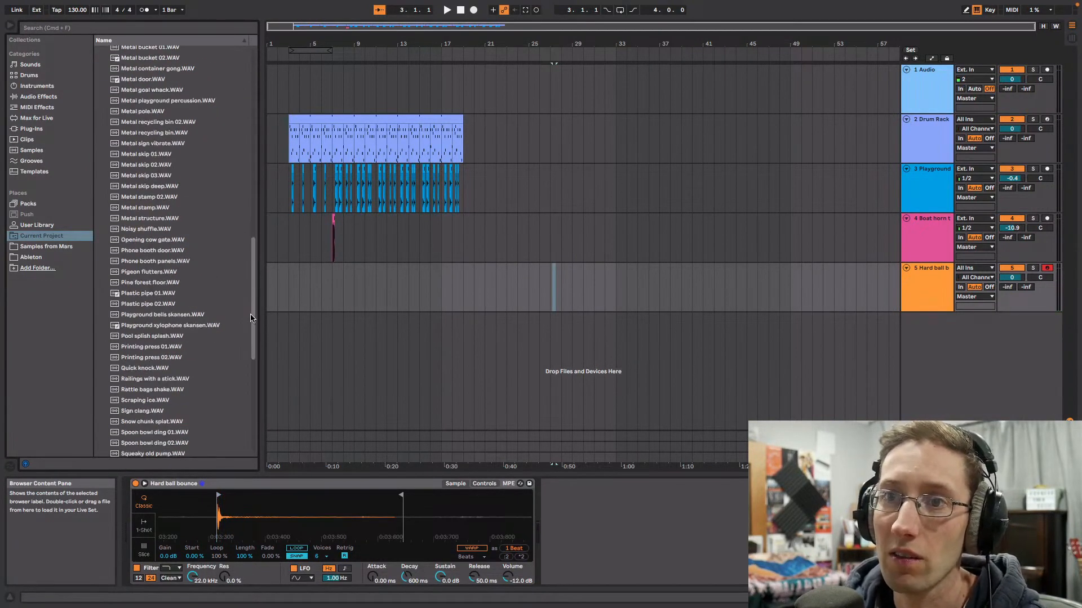
drag(252, 305, 256, 363)
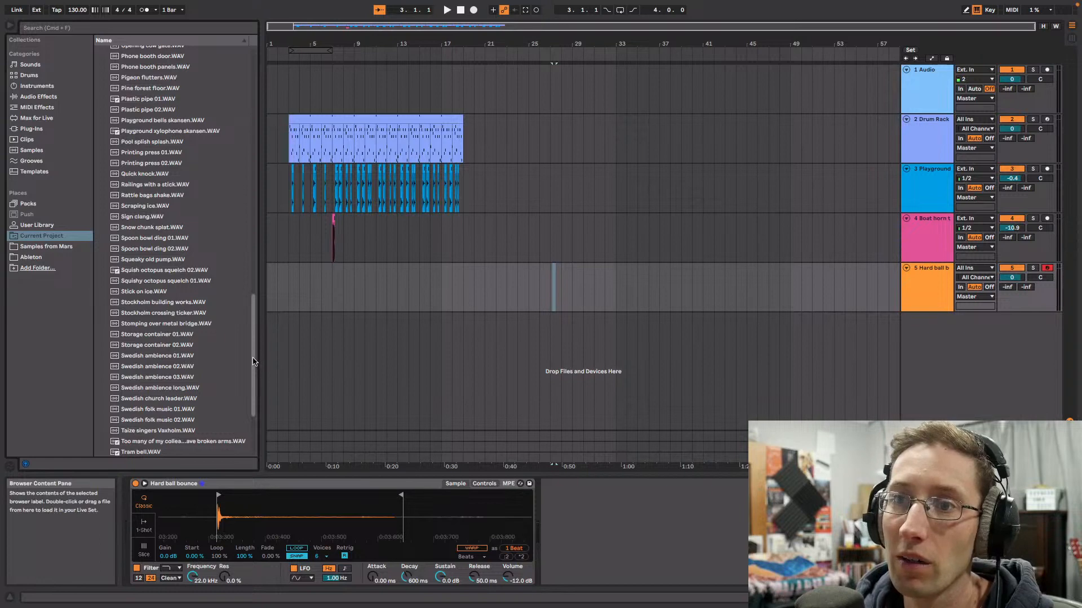
scroll(234, 357, down, 2)
double_click(158, 306)
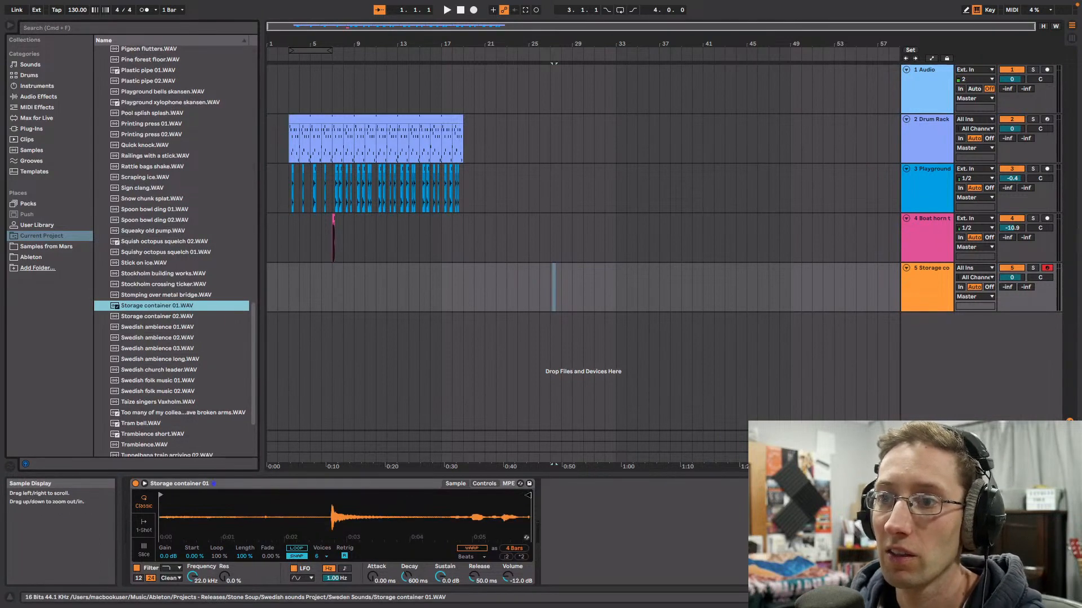
mouse_move(528, 495)
mouse_down()
mouse_move(388, 497)
mouse_move(454, 501)
mouse_up()
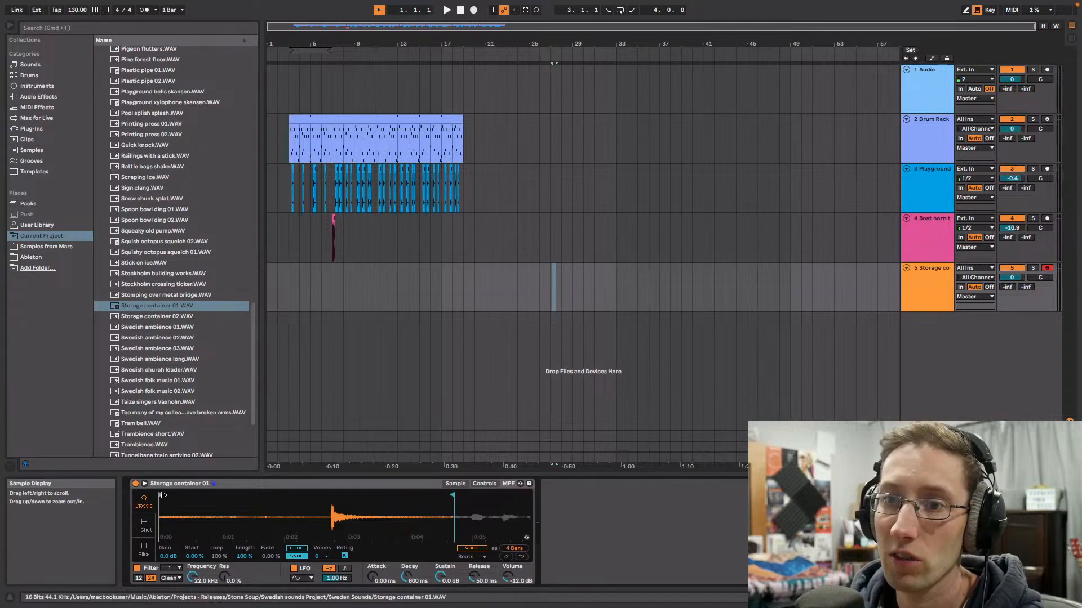
drag(161, 495, 333, 501)
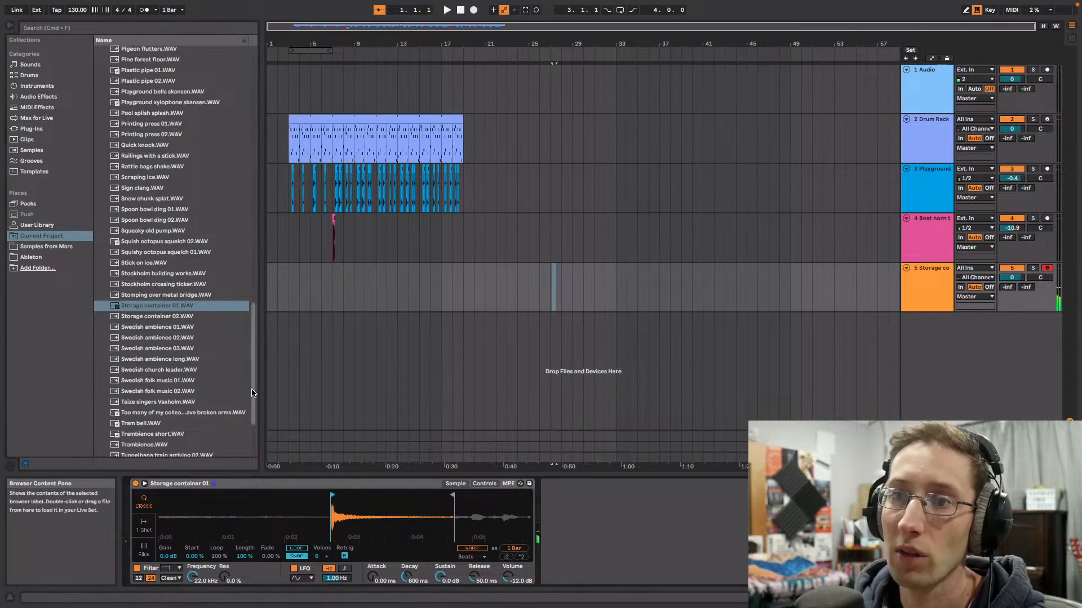
Step: Replace the Simpler sample with Anchor ring.WAV and narrow its region to a short slice near the beginning of the recording
drag(254, 394, 254, 423)
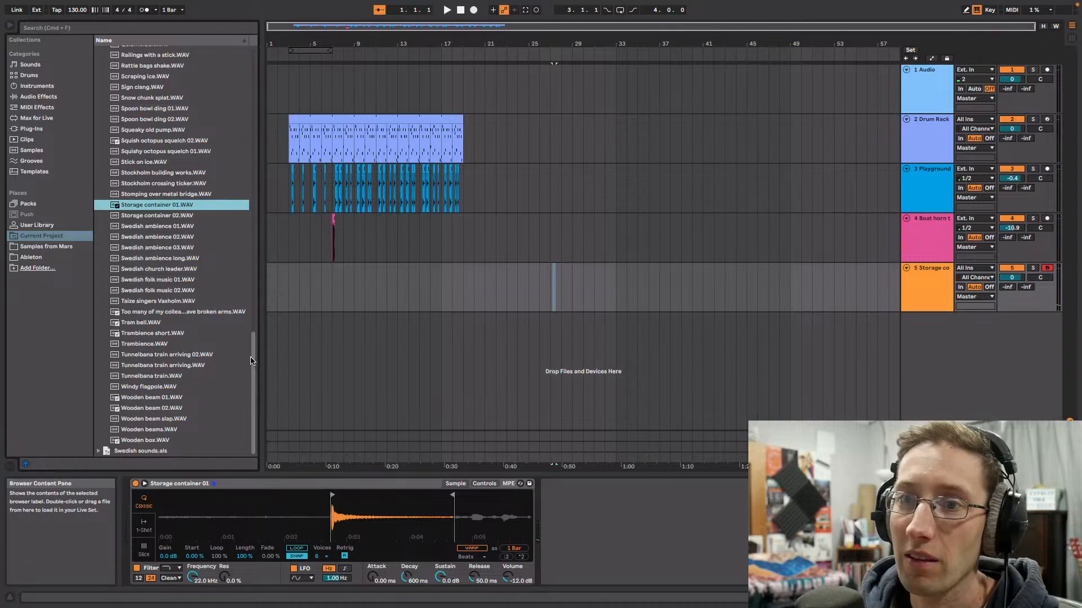
drag(252, 361, 266, 75)
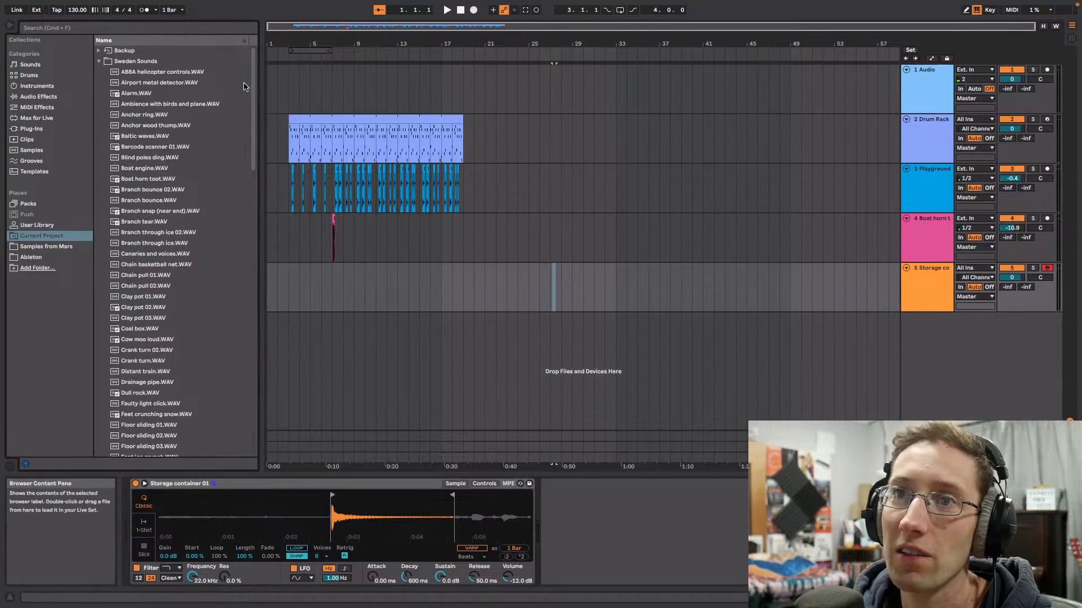
drag(167, 114, 298, 513)
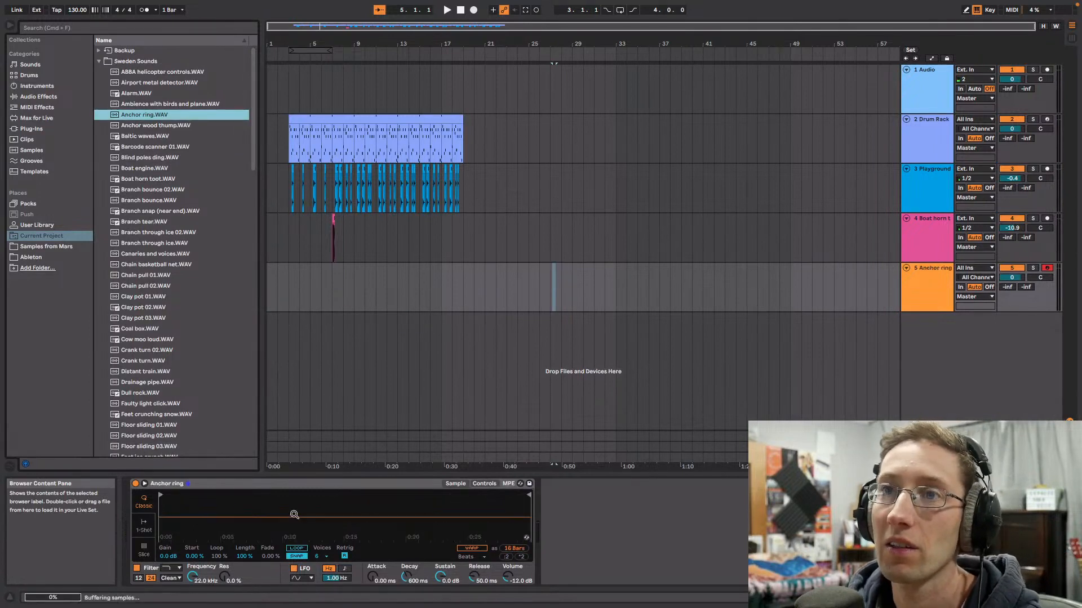
drag(162, 495, 206, 503)
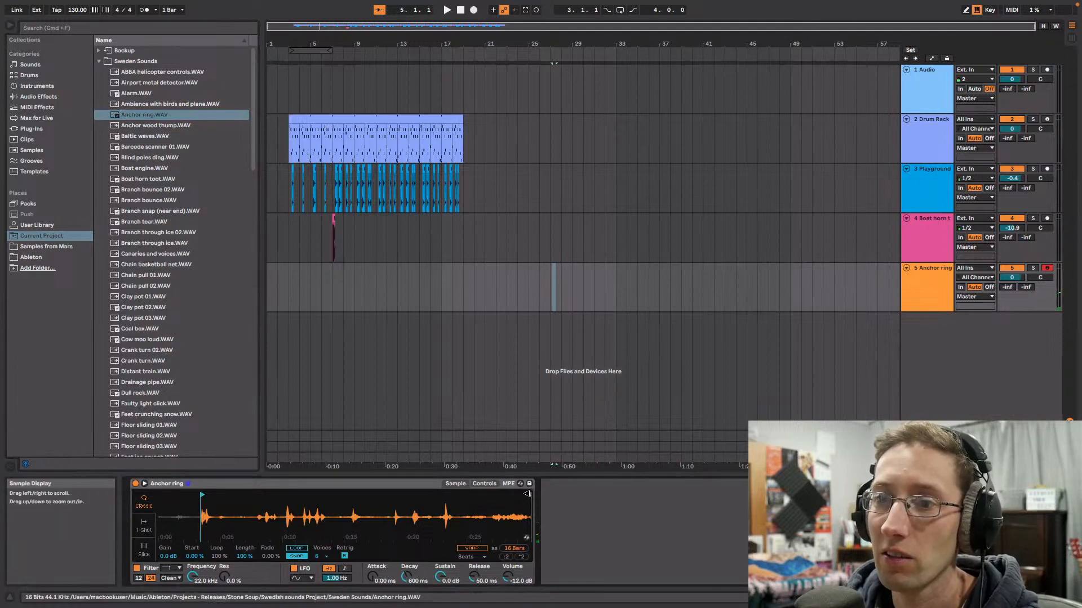
mouse_move(529, 496)
mouse_down()
mouse_move(201, 498)
mouse_move(203, 549)
mouse_move(245, 555)
mouse_up()
drag(216, 498, 250, 500)
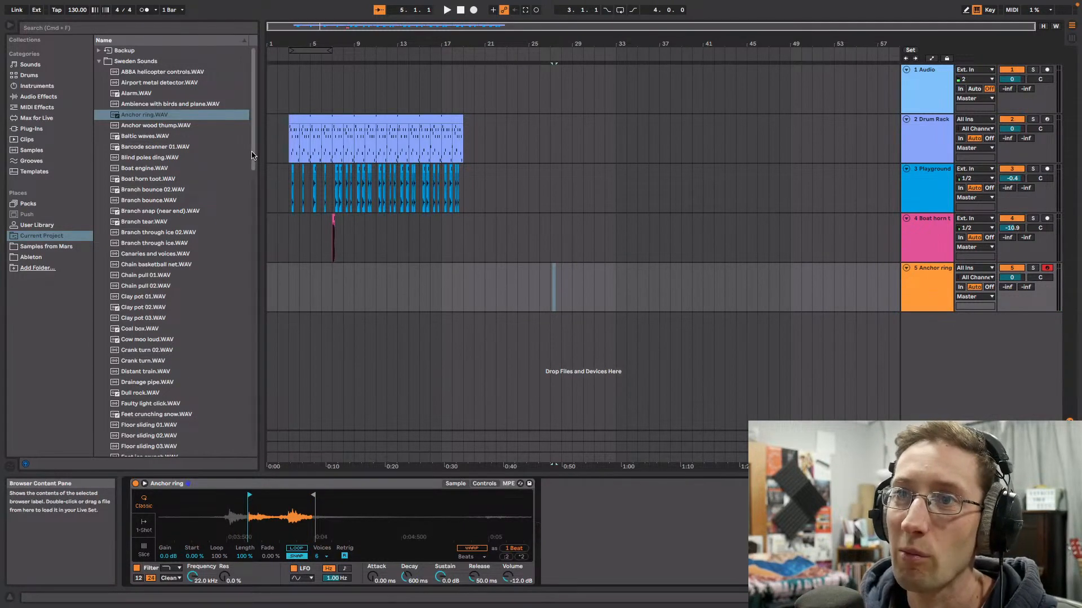
Step: Replace the Simpler sample with Drainage pipe.WAV and move the sample start to the second hit
drag(253, 161, 256, 216)
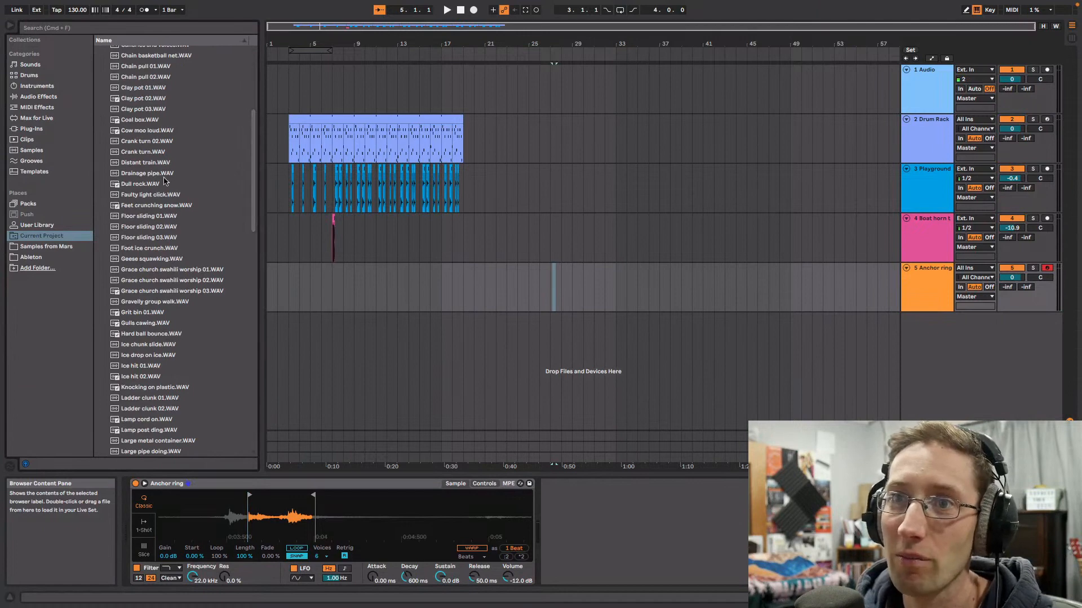
drag(164, 174, 288, 531)
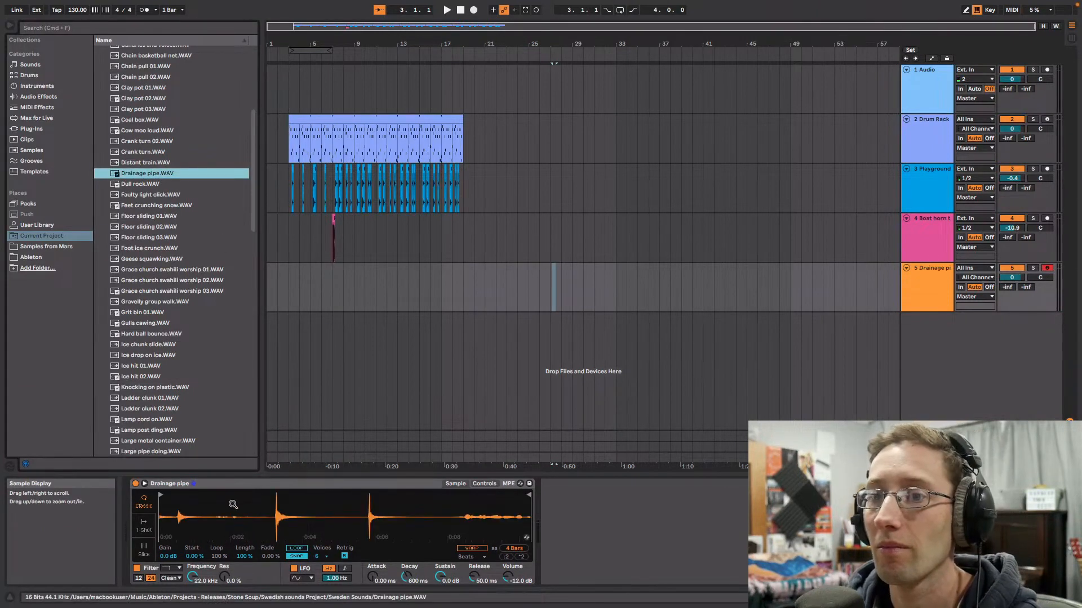
drag(160, 496, 178, 496)
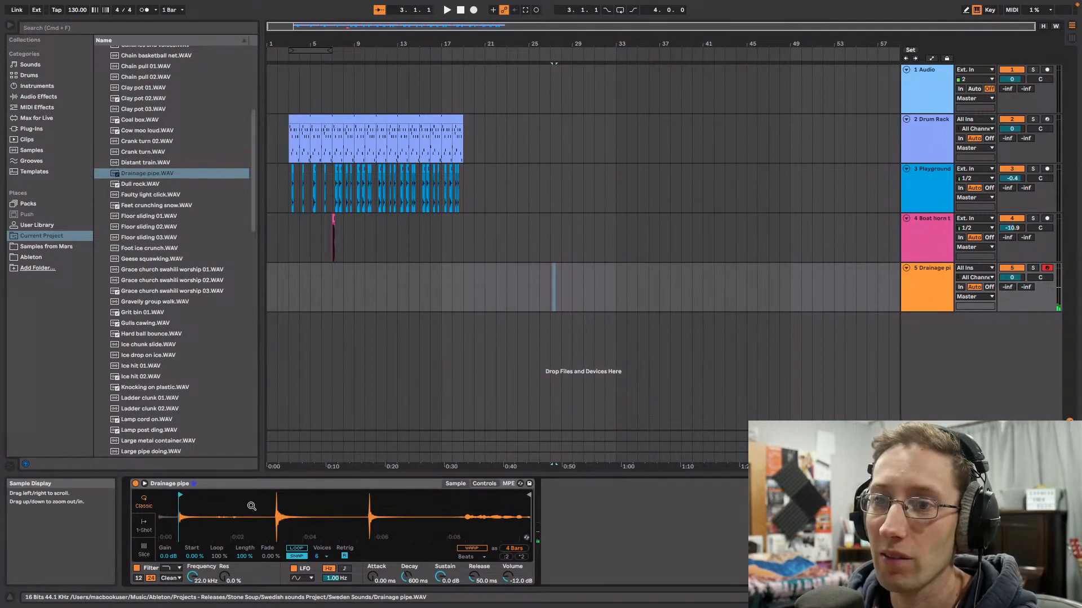
drag(182, 493, 276, 500)
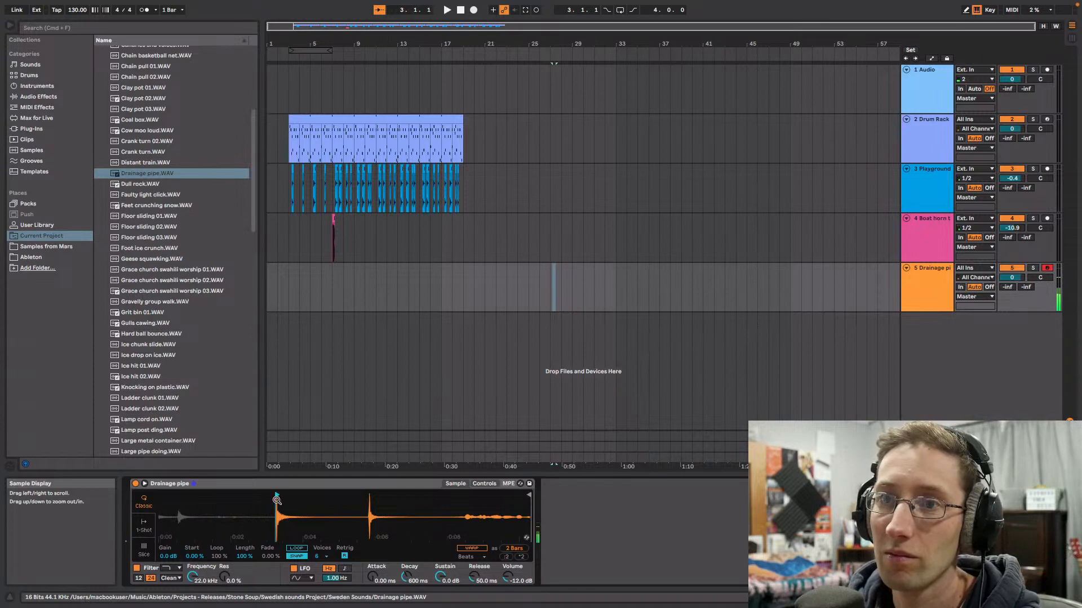
Step: Shorten the Drainage pipe sample's end to just after the second hit's decay and set Simpler's volume to 1.71 dB
drag(509, 577, 510, 580)
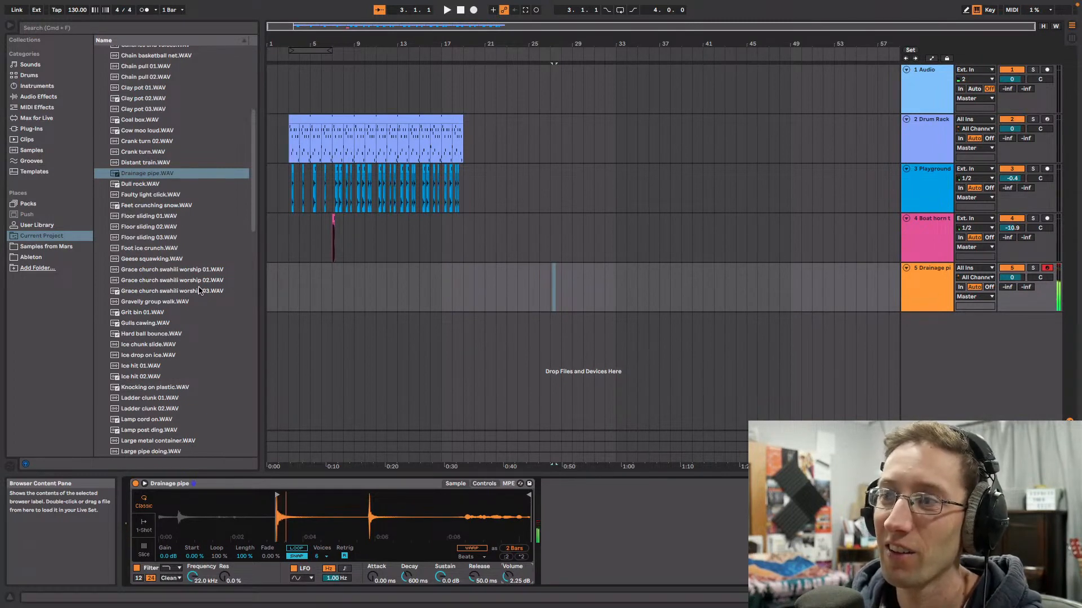
drag(446, 27, 447, 96)
drag(288, 513, 309, 546)
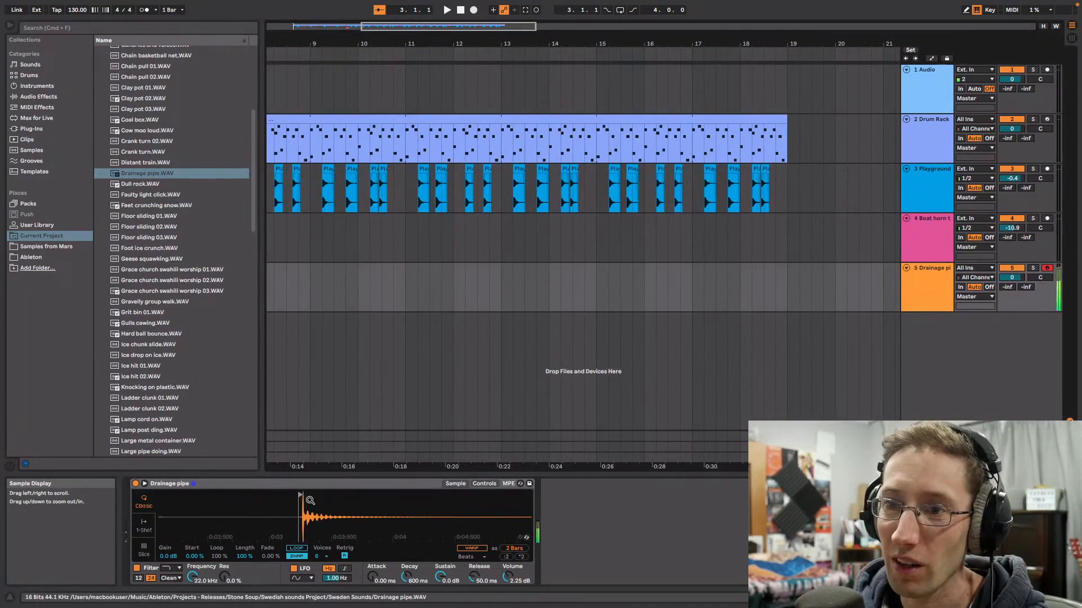
drag(354, 511, 403, 507)
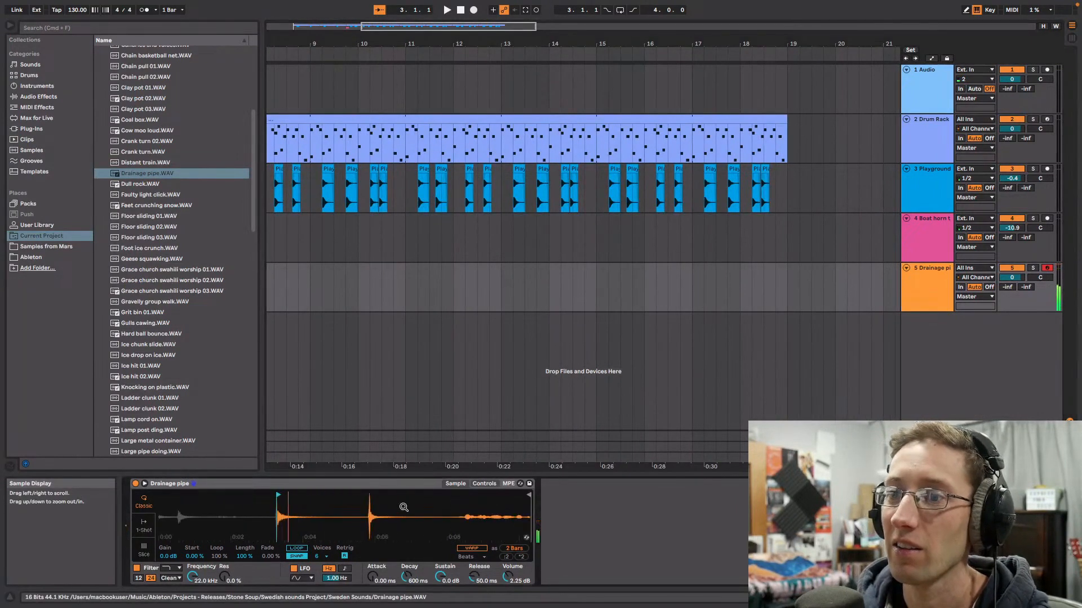
drag(521, 498, 314, 496)
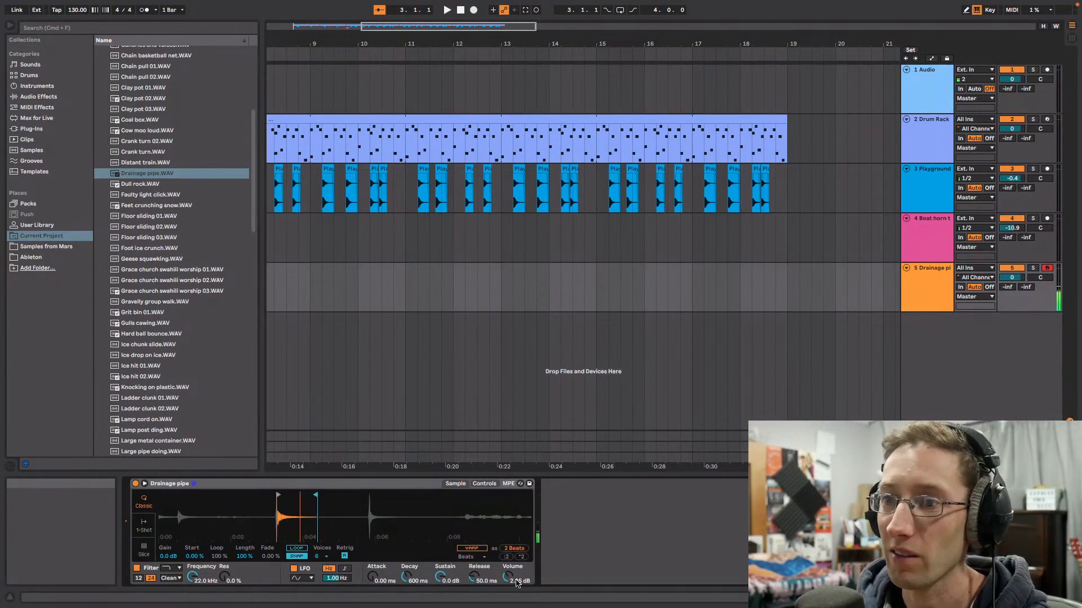
drag(508, 577, 508, 582)
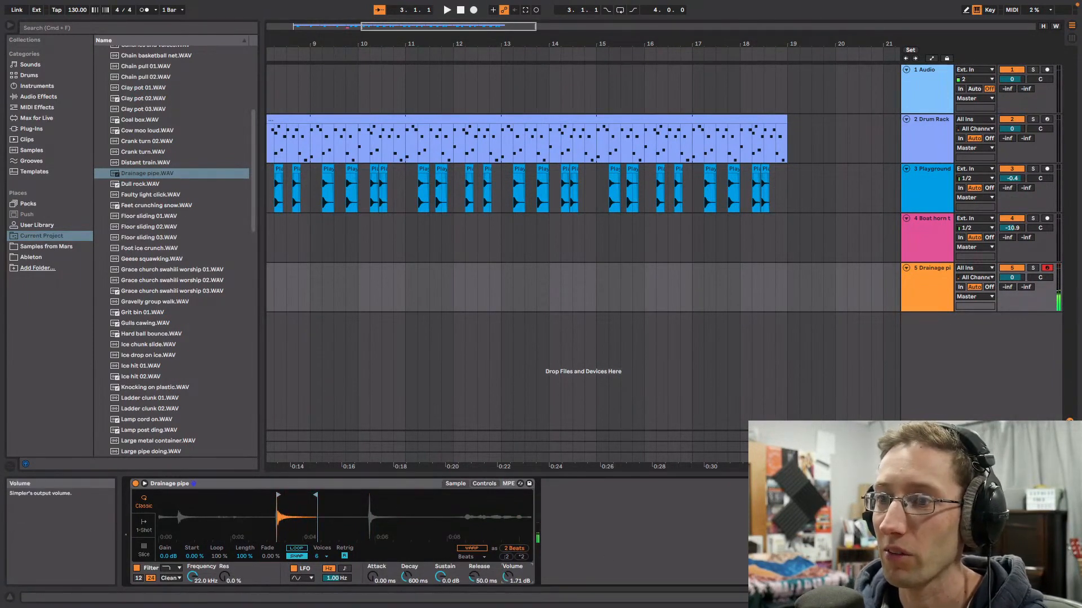
Step: Add a Limiter from the Dynamics audio effects after Simpler and set its gain to -1.90 dB
click(31, 128)
click(38, 96)
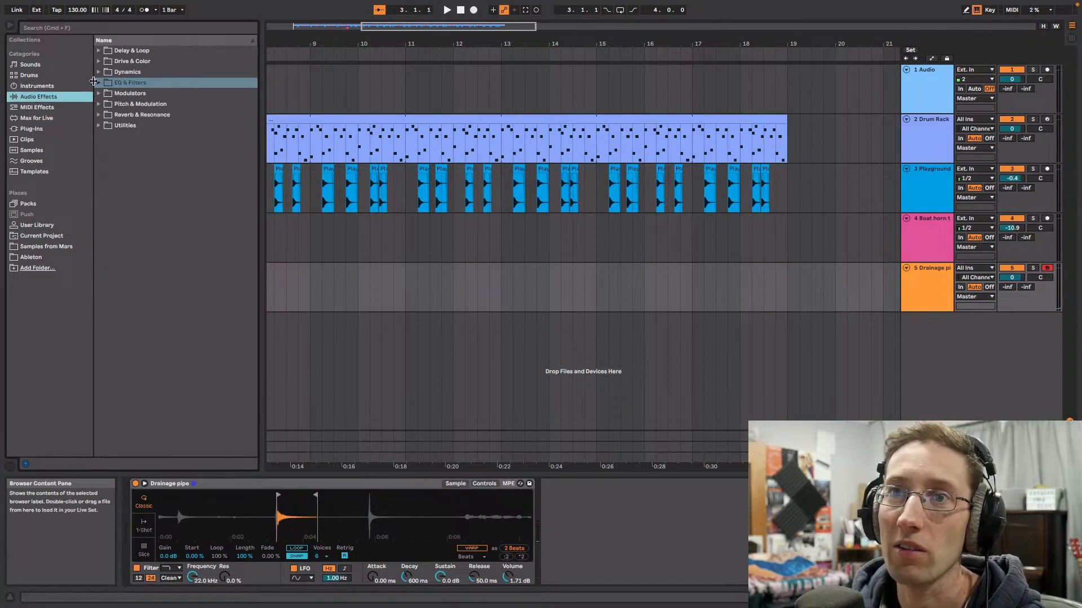
click(117, 83)
click(98, 73)
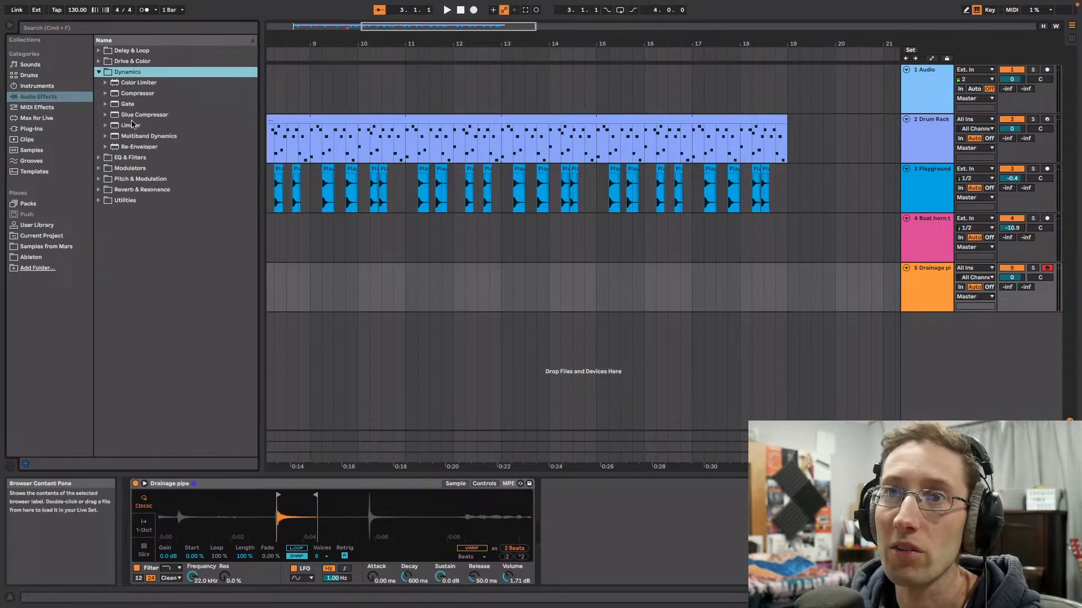
drag(133, 124, 625, 501)
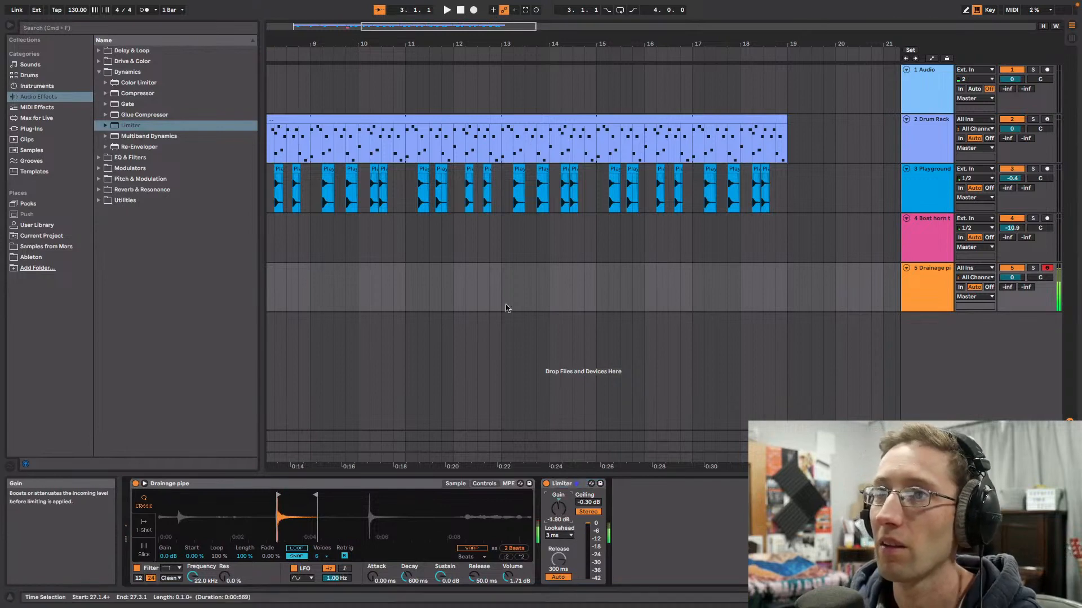
Step: Play the arrangement from bar 3 to hear the existing parts
drag(503, 27, 503, 2)
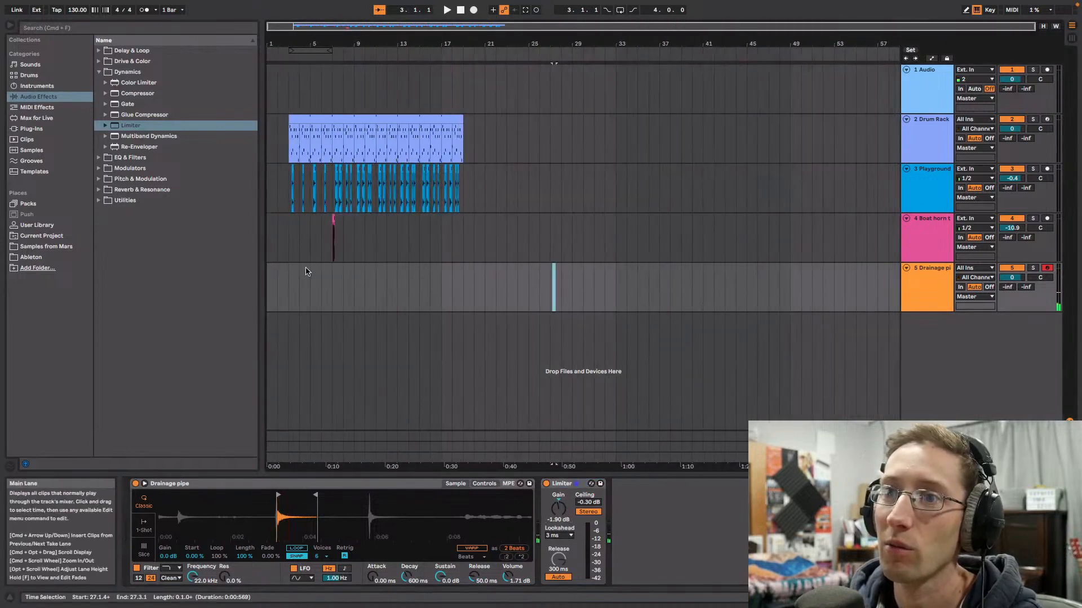
click(292, 286)
key(space)
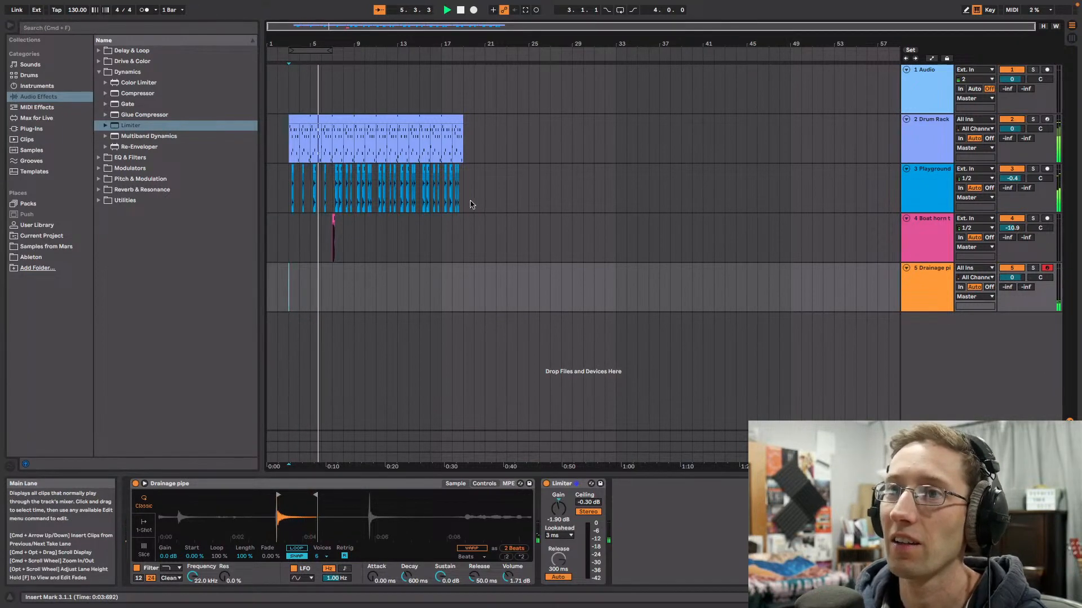
Step: Lower the Drainage pipe track's volume to -3.1 and start arrangement recording from bar 5
click(310, 282)
drag(1011, 277, 1011, 287)
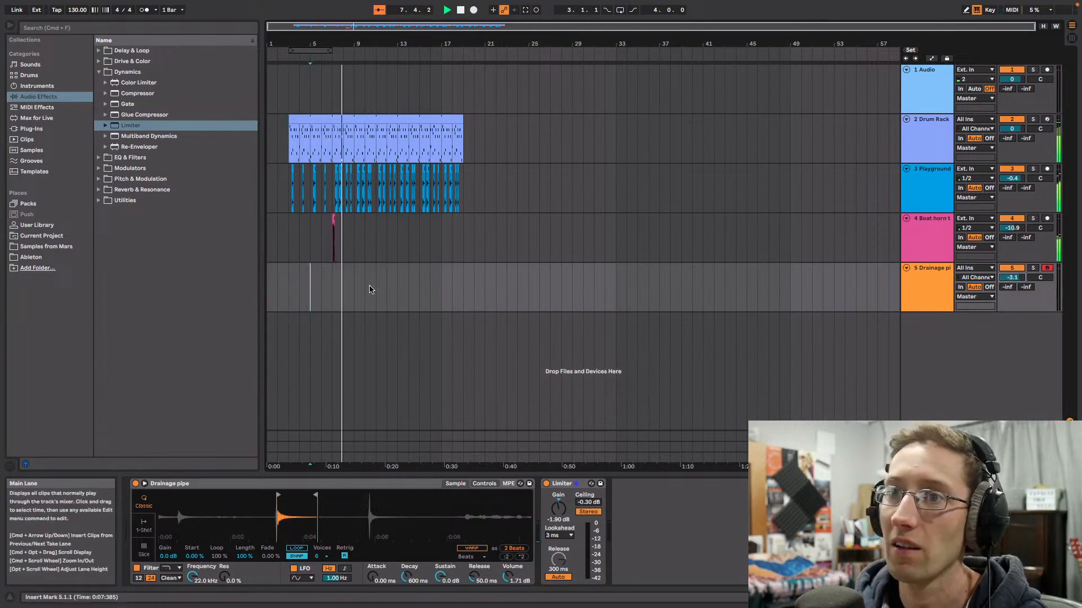
click(472, 11)
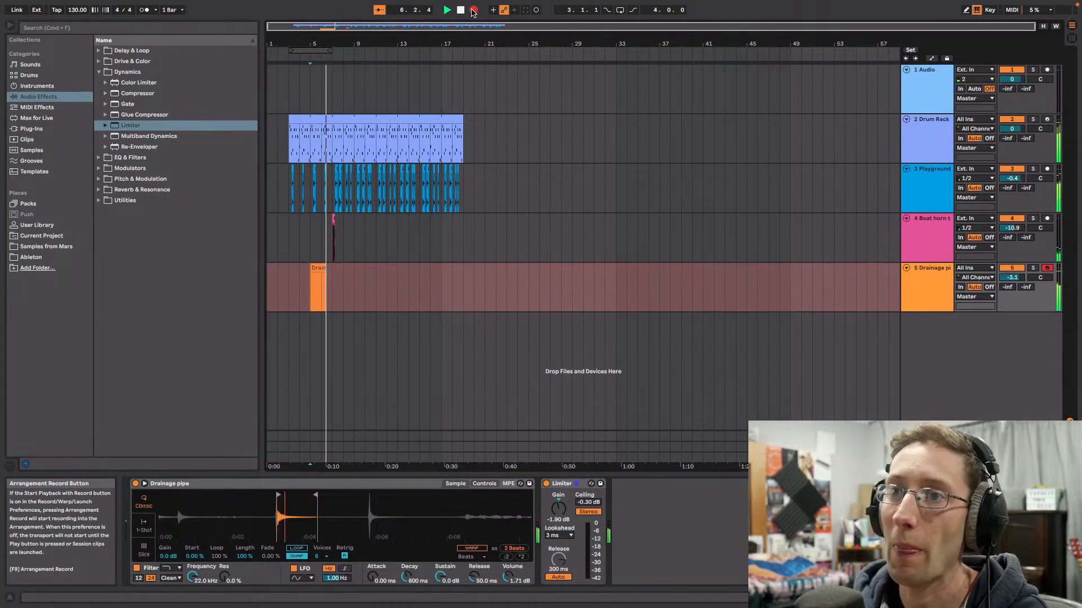
Step: Stop the arrangement recording and quantize the note recorded in the Drainage pipe clip
key(space)
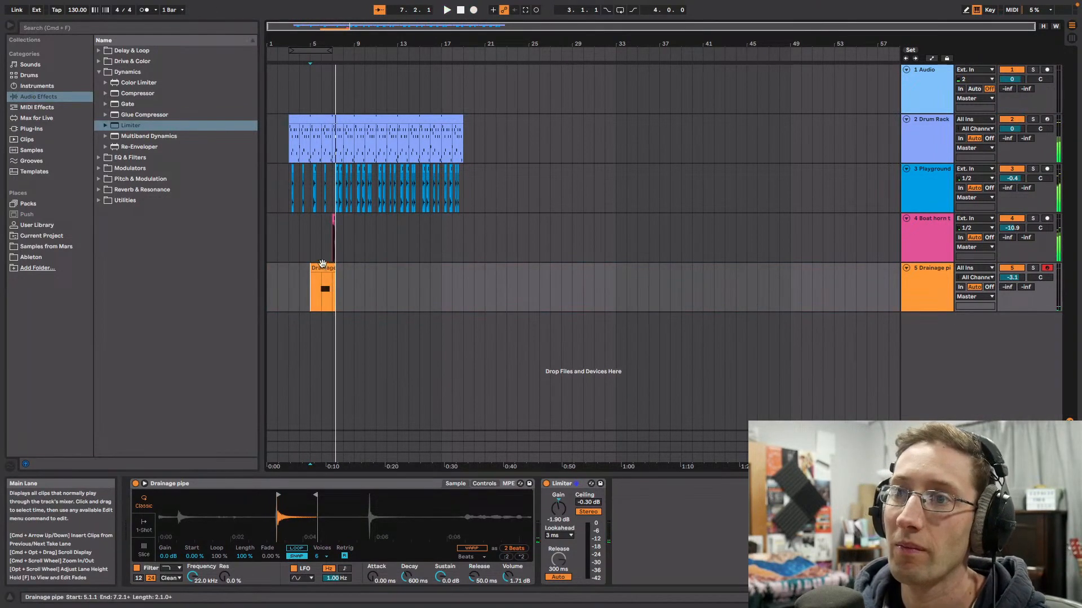
click(322, 288)
key(super+u)
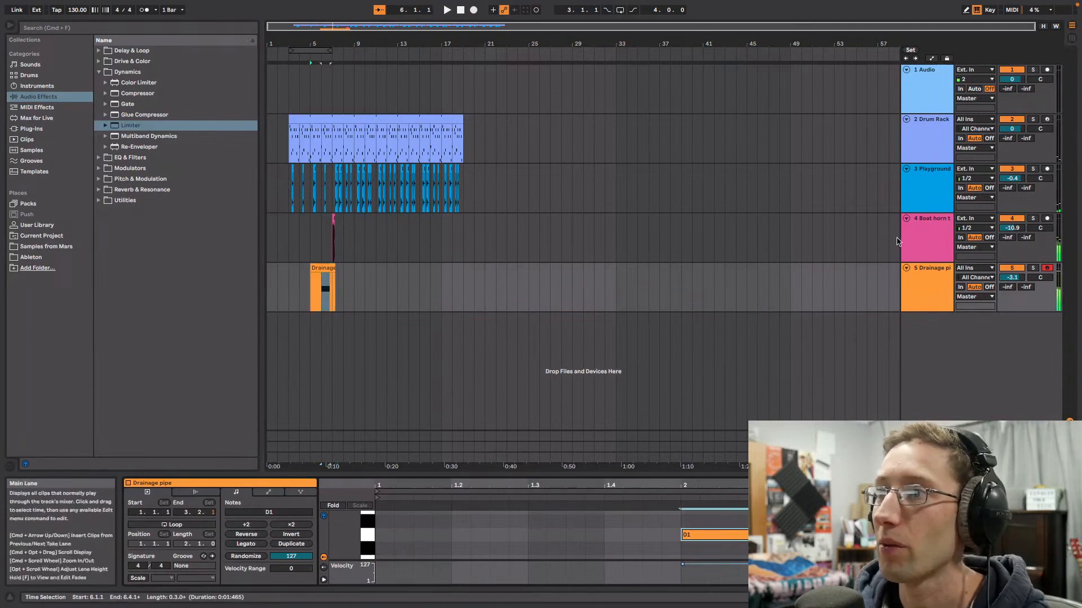
Step: Copy the ValhallaRoom reverb from the Boat horn track to the Drainage pipe track, after its Limiter
click(935, 198)
click(926, 243)
key(shift+Tab)
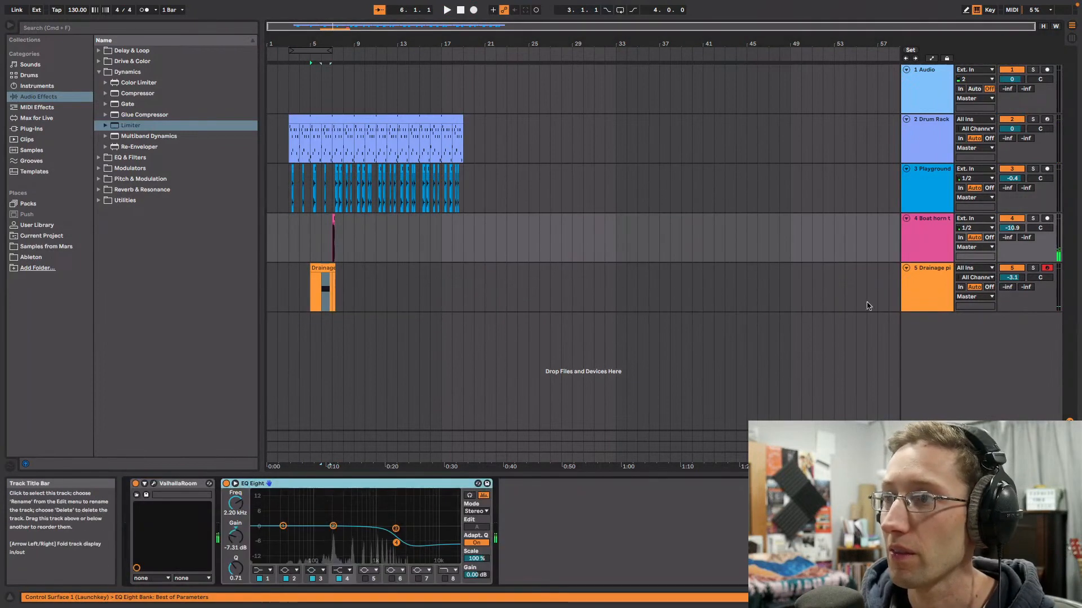
click(175, 485)
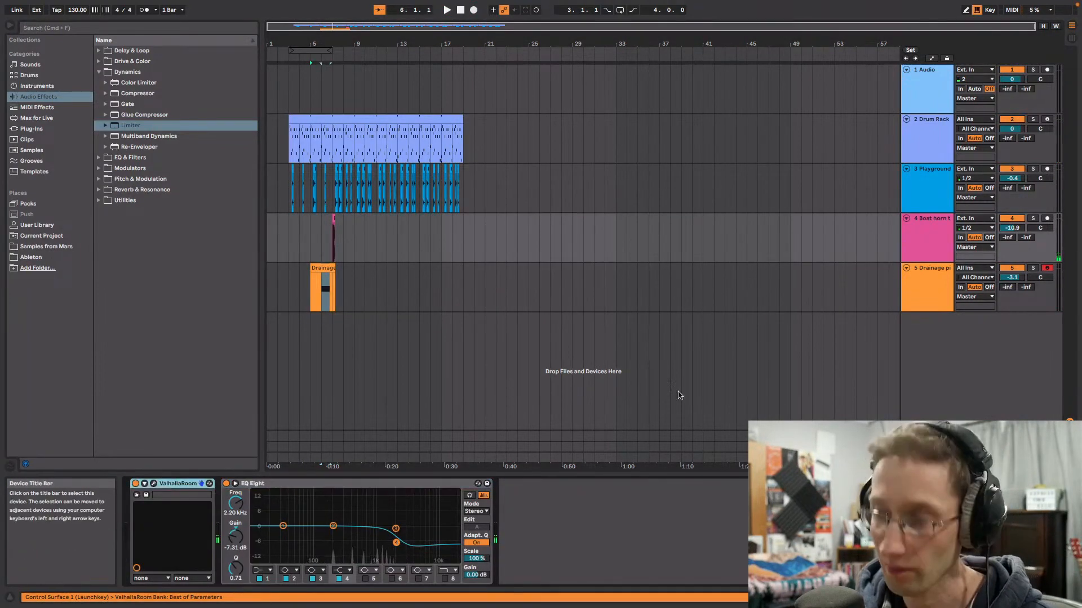
click(934, 296)
key(super+v)
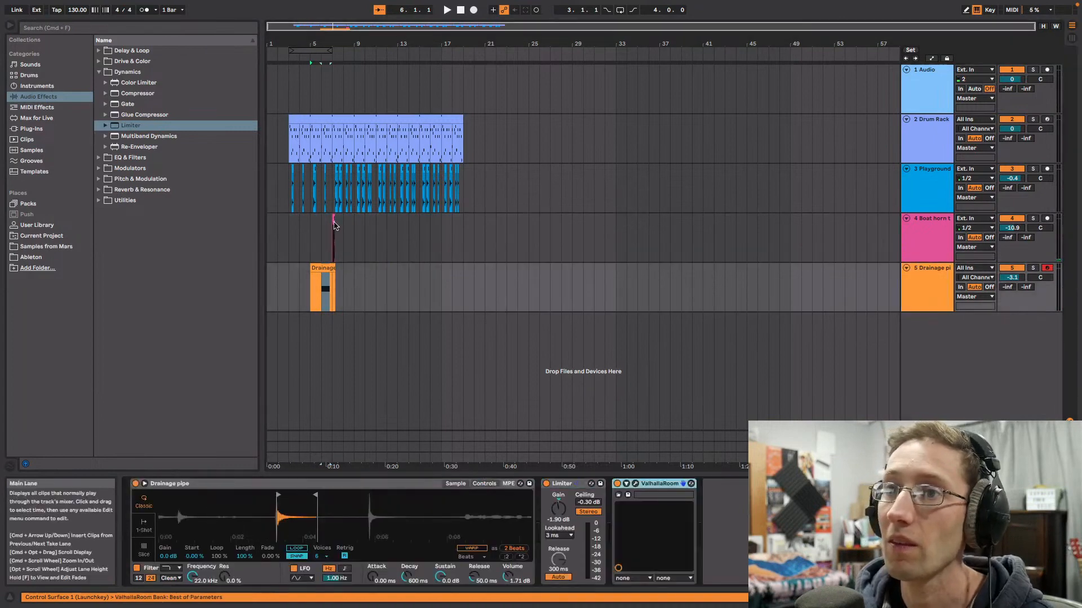
Step: Play back the recorded part with its reverb and lower the Drainage pipe track's volume to -7.7
click(323, 64)
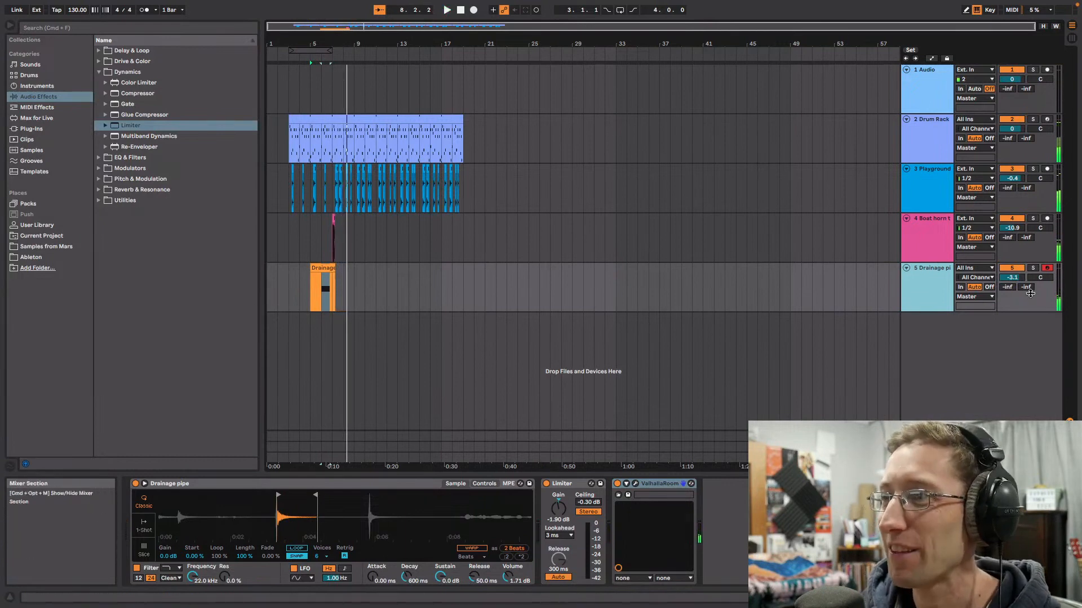
drag(1018, 282, 1017, 299)
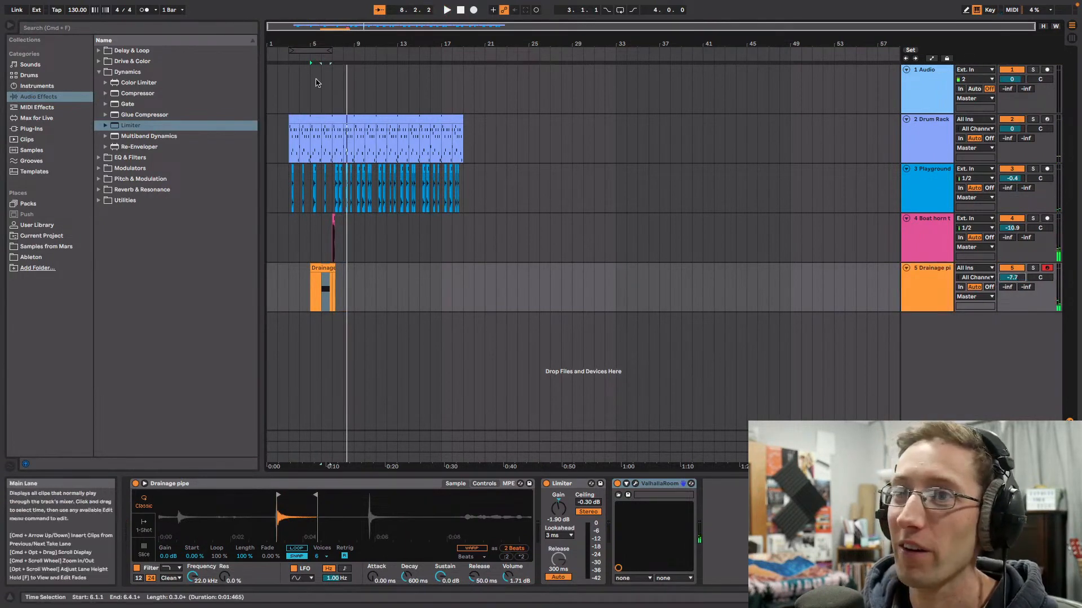
click(315, 57)
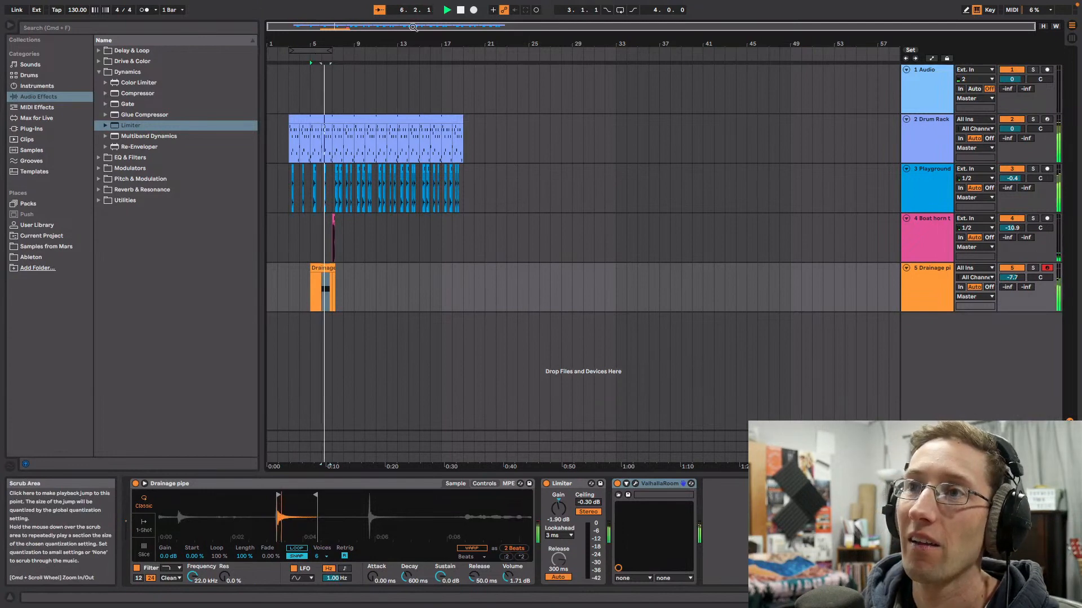
Step: Place the Drainage pipe note at bar 7 without the empty clip section before it, and lower its track volume to -9.1
drag(412, 26, 326, 35)
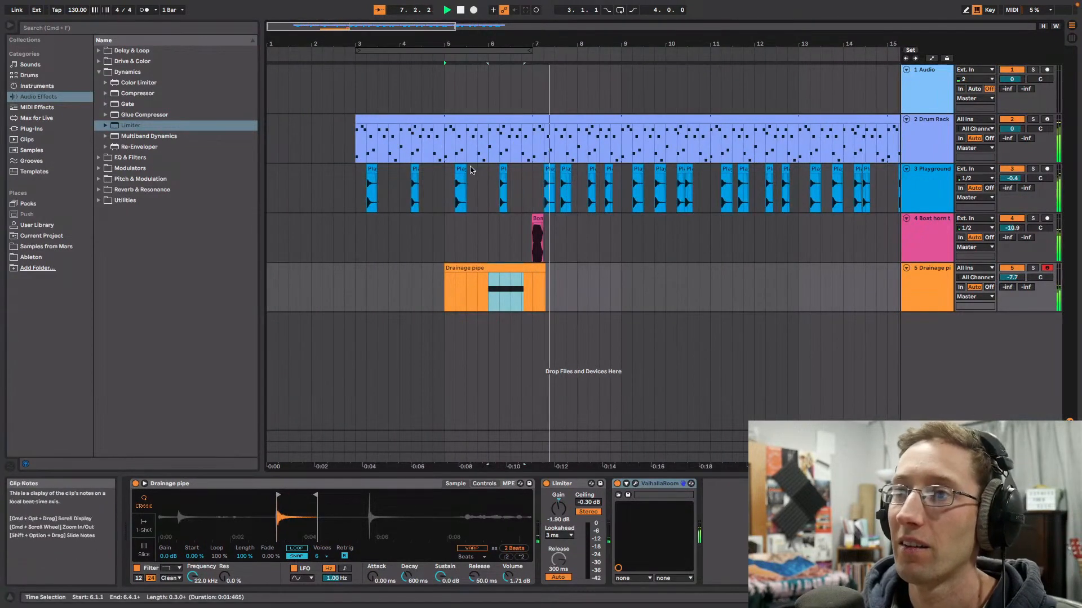
key(space)
drag(503, 266, 544, 268)
drag(432, 288, 533, 285)
key(space)
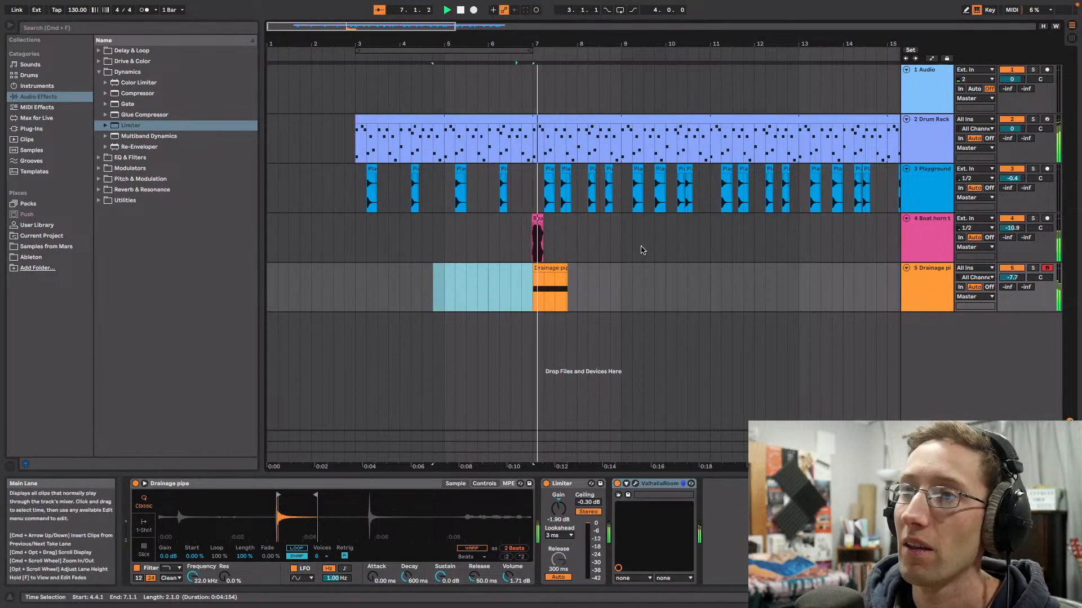
drag(1013, 278, 1015, 280)
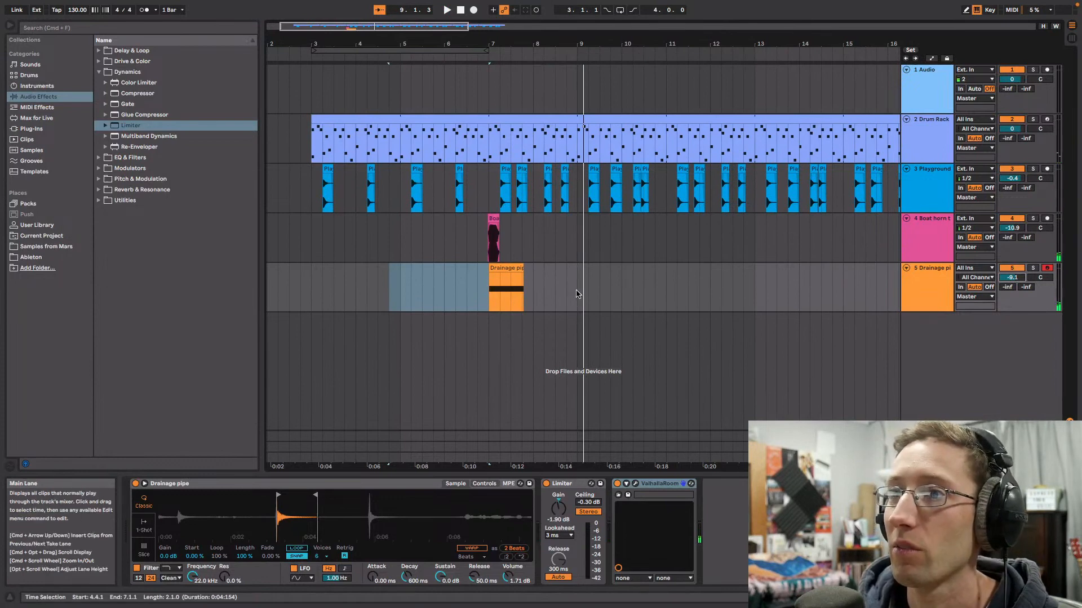
Step: Move the Drainage pipe clip to bar 9 with the Boat horn clip starting just before it, clearing the leftover Boat horn sliver at bar 7
drag(578, 294, 488, 243)
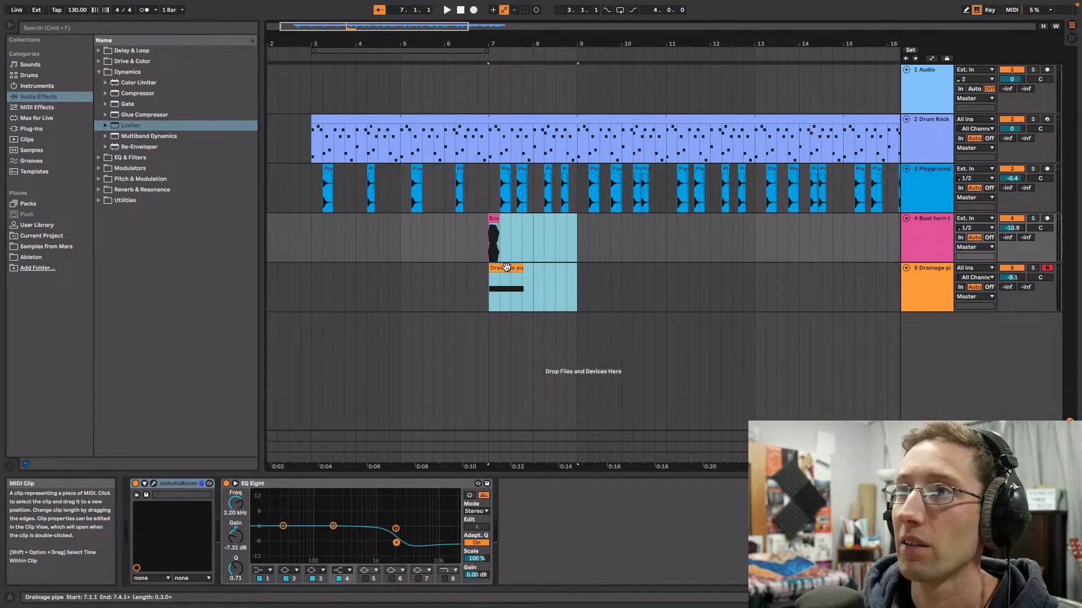
drag(507, 267, 595, 267)
click(522, 247)
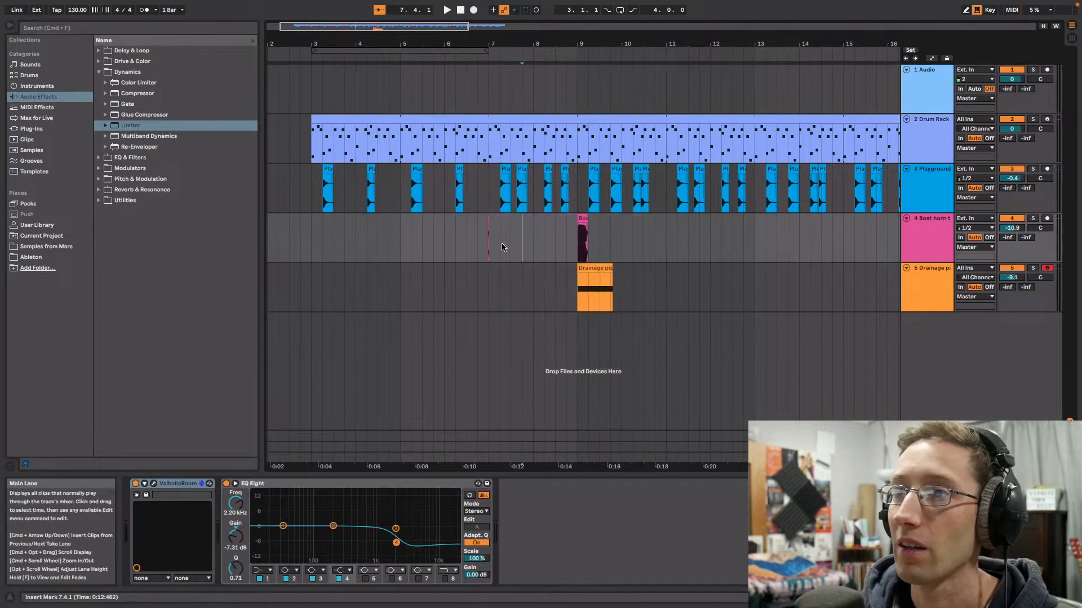
drag(504, 247, 475, 238)
drag(581, 218, 575, 219)
Step: Insert a new MIDI track below Drainage pipe and load an empty Simpler onto it
right_click(937, 340)
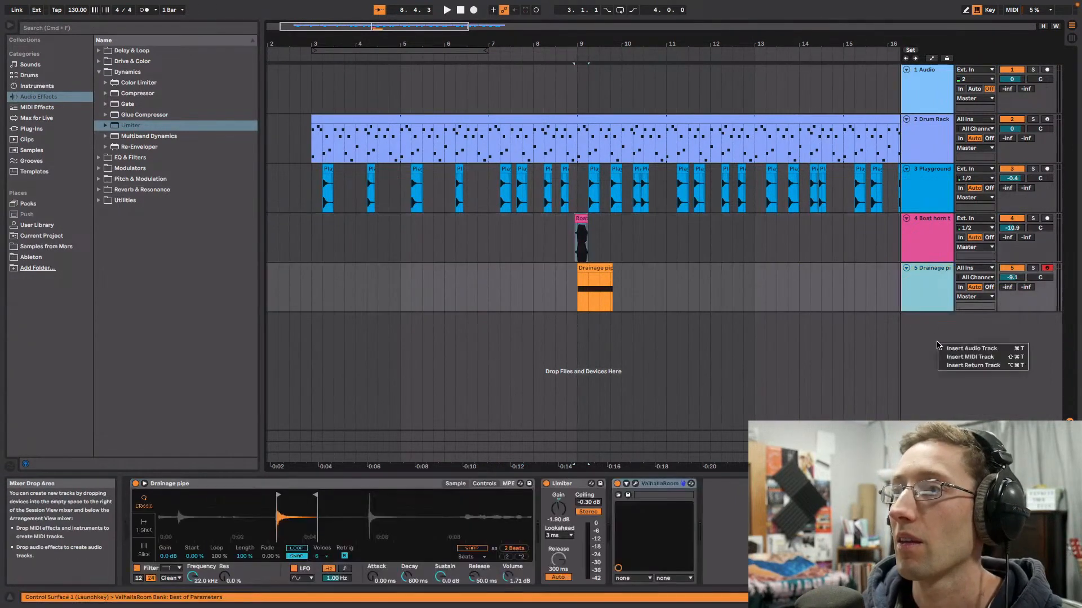
click(969, 364)
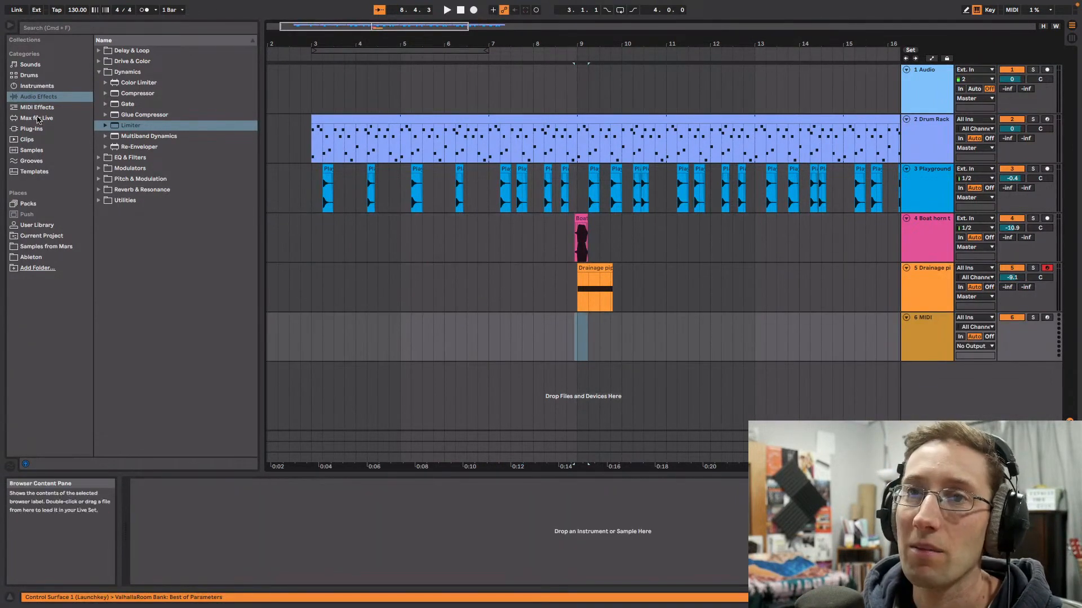
click(49, 87)
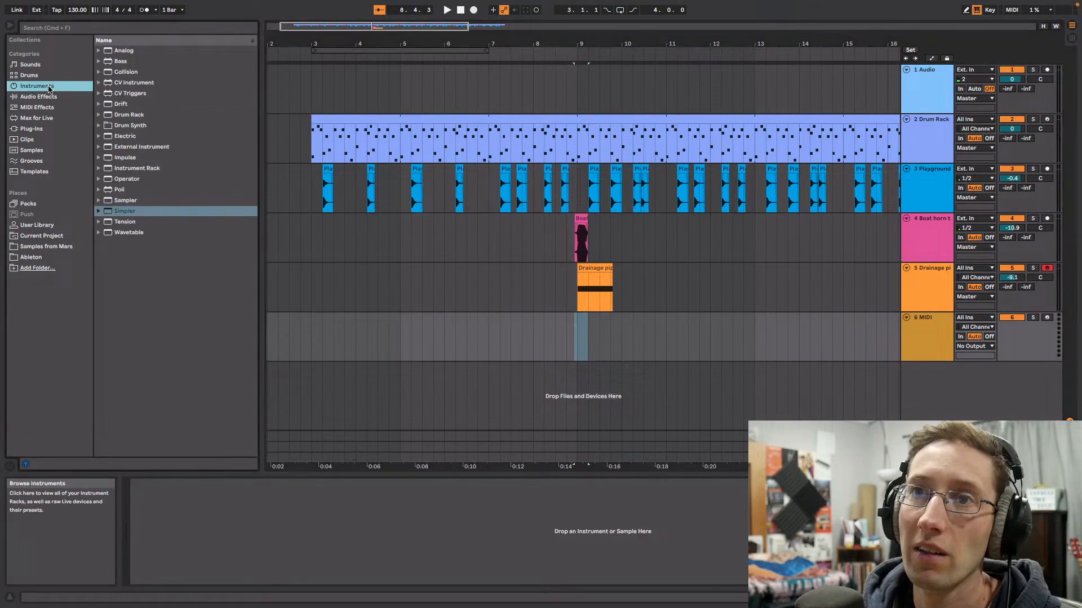
drag(121, 211, 836, 340)
drag(923, 344, 923, 345)
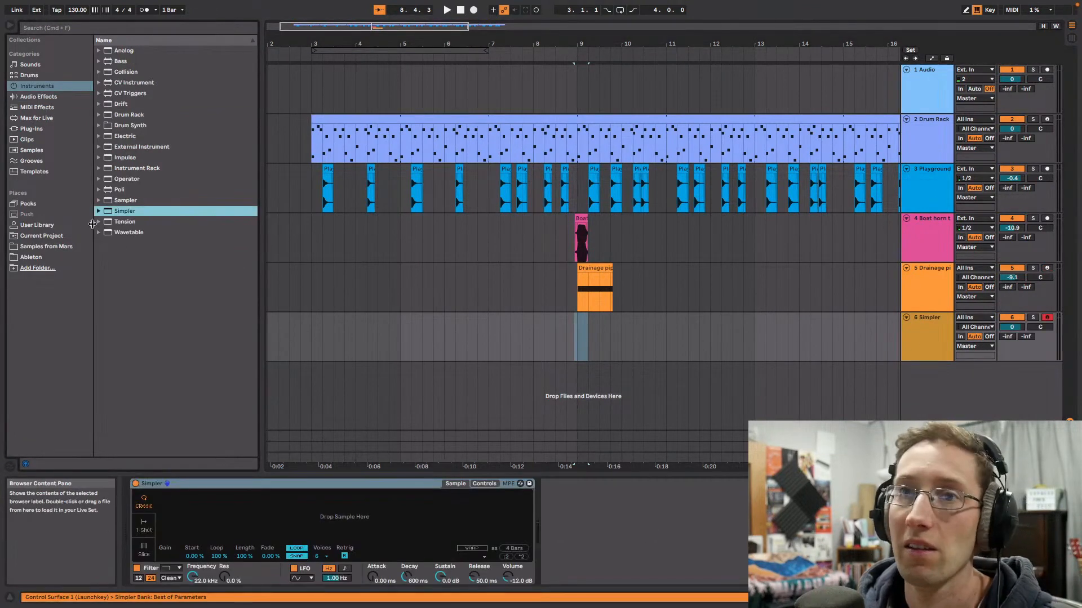
Step: Load Cow moo loud.WAV from the current project's samples into the new Simpler
click(41, 236)
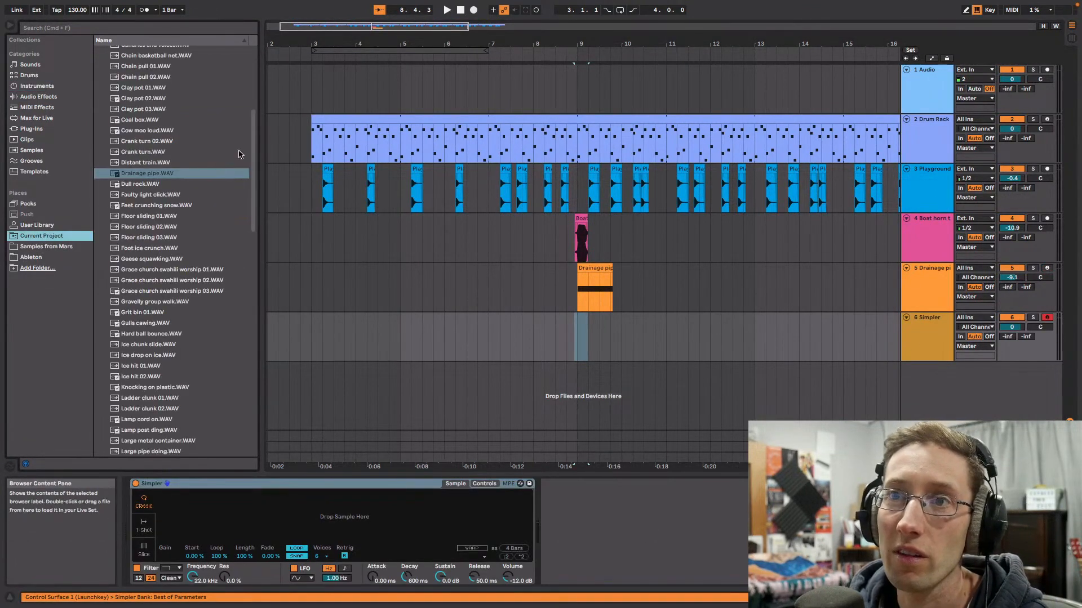
drag(252, 156, 255, 118)
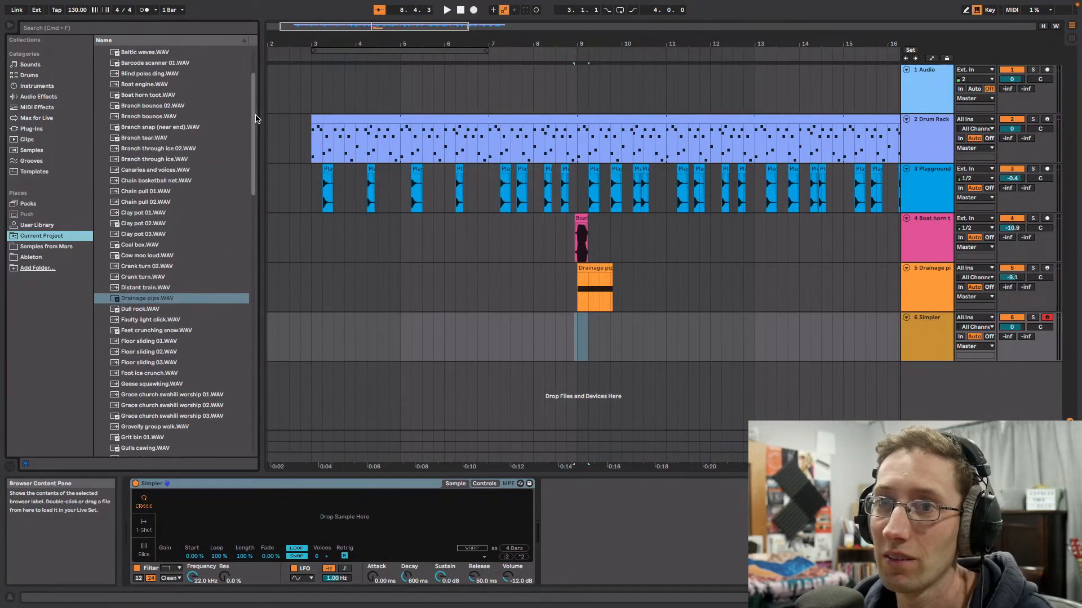
drag(165, 254, 338, 516)
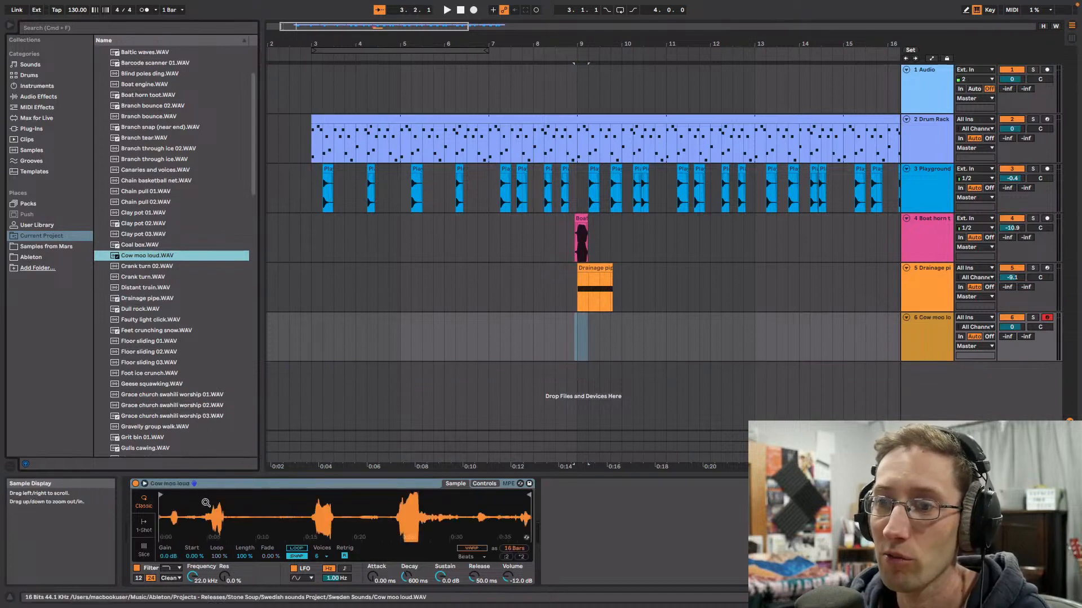
Step: Trim the Cow moo loud sample's start and end to the sustained part of the moo just before the loudest one
drag(161, 496, 268, 498)
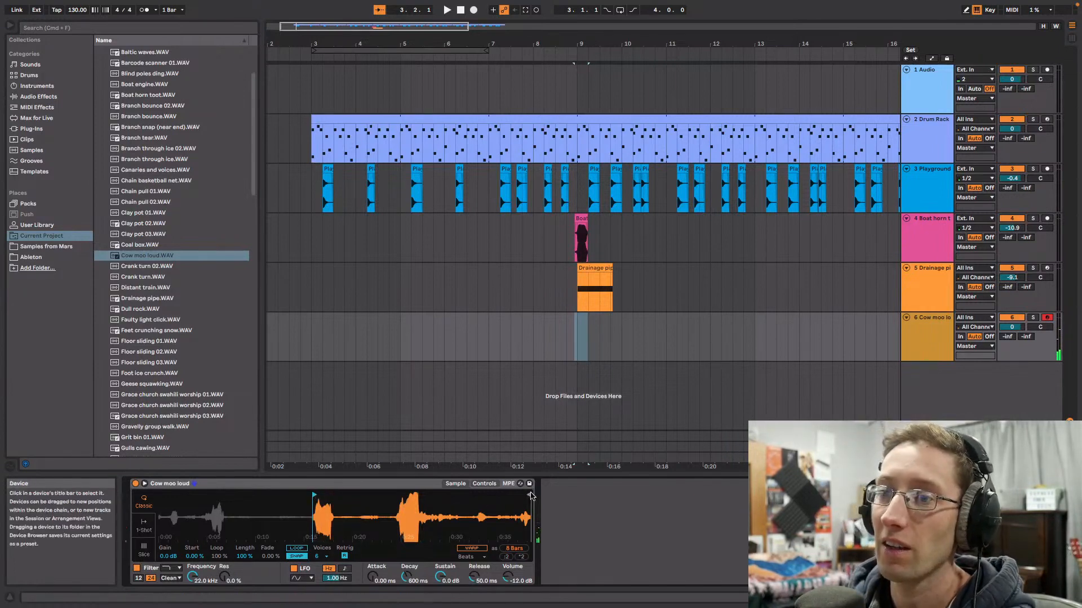
drag(529, 495, 418, 504)
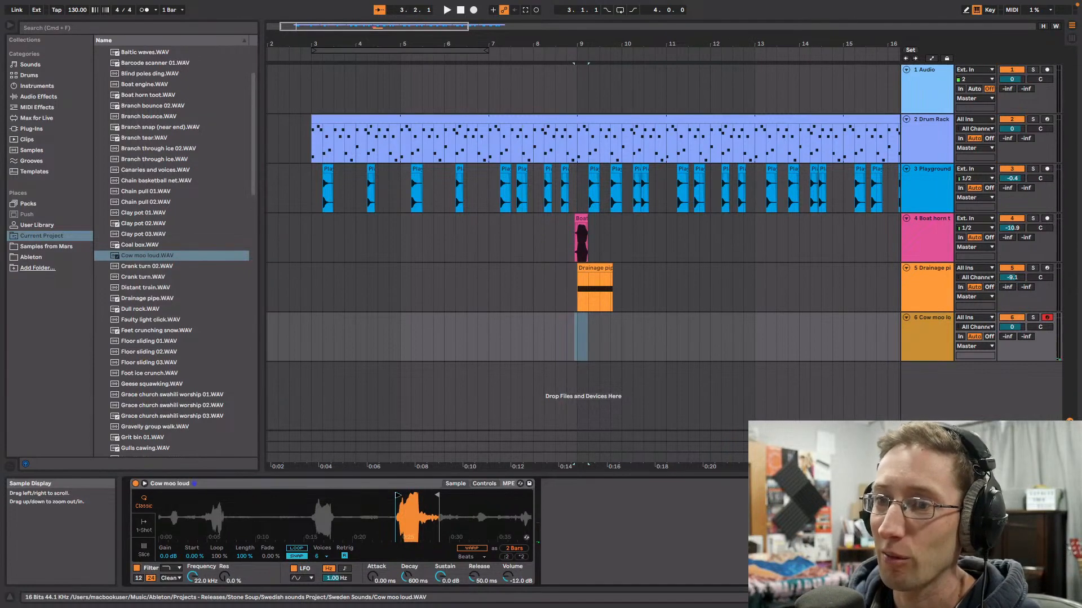
drag(396, 495, 312, 493)
drag(442, 499, 326, 517)
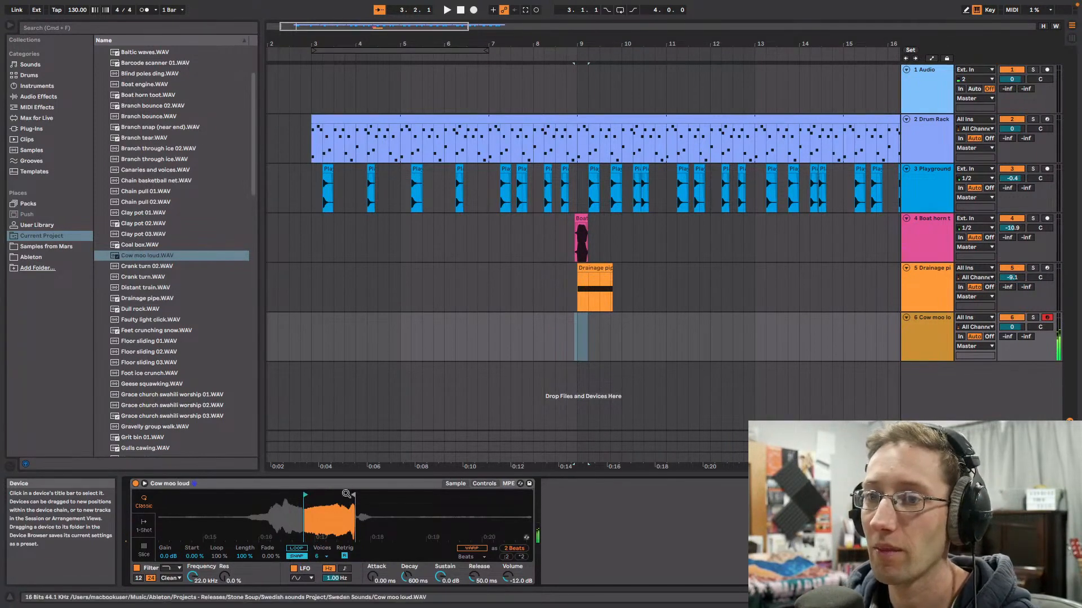
Step: Add an EQ Eight from the EQ & Filters audio effects after Simpler on the Cow moo loud track
click(50, 98)
click(100, 75)
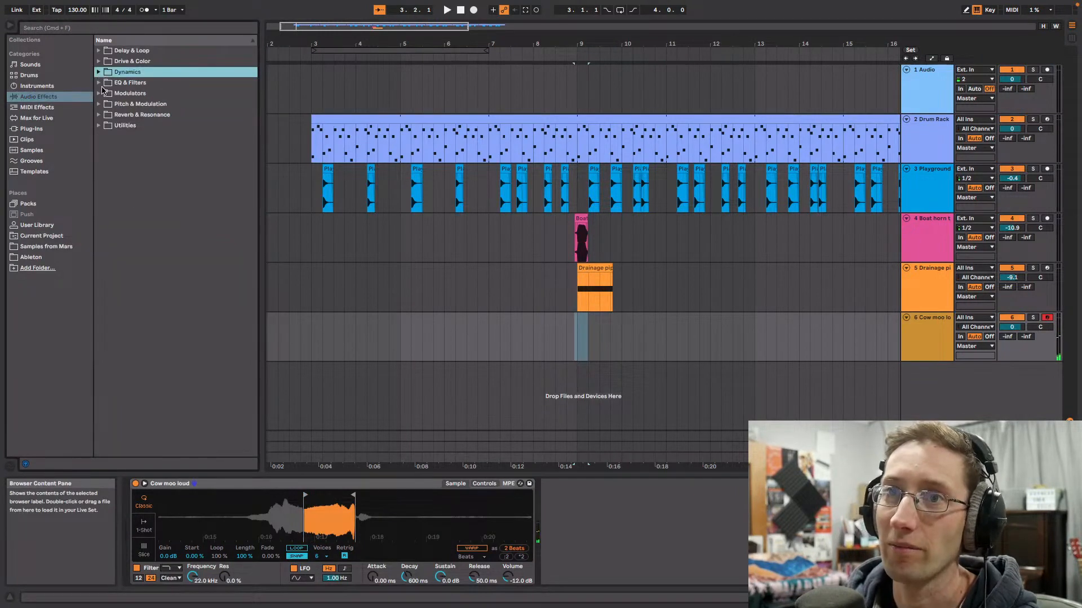
click(100, 82)
drag(133, 115, 310, 195)
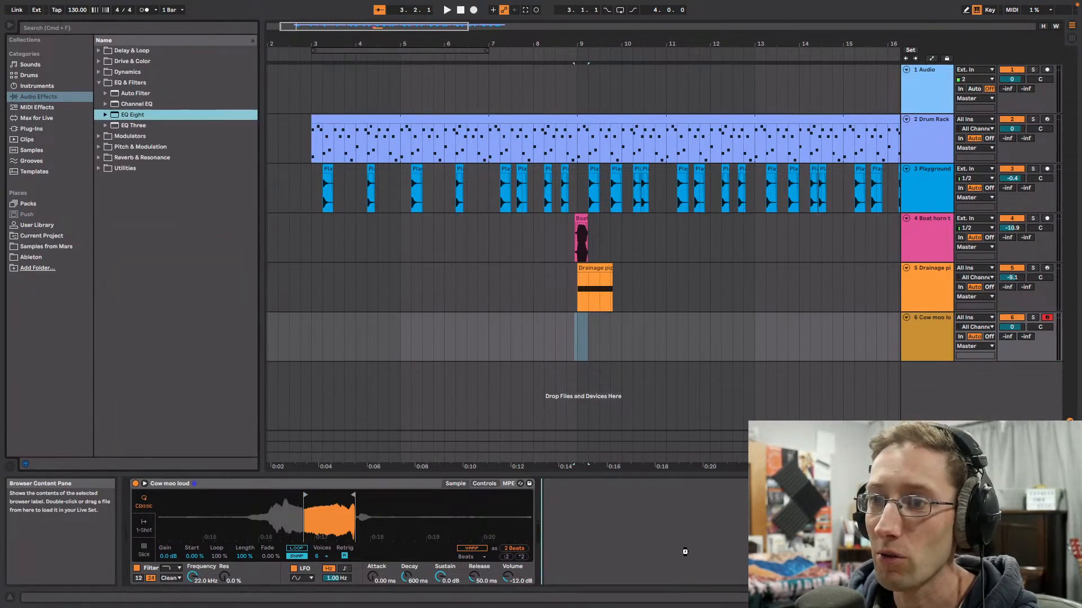
drag(684, 552, 655, 558)
Step: Make EQ Eight's band 1 a low cut at 27.2 Hz and boost band 2 by 2.60 dB at 114 Hz
click(582, 570)
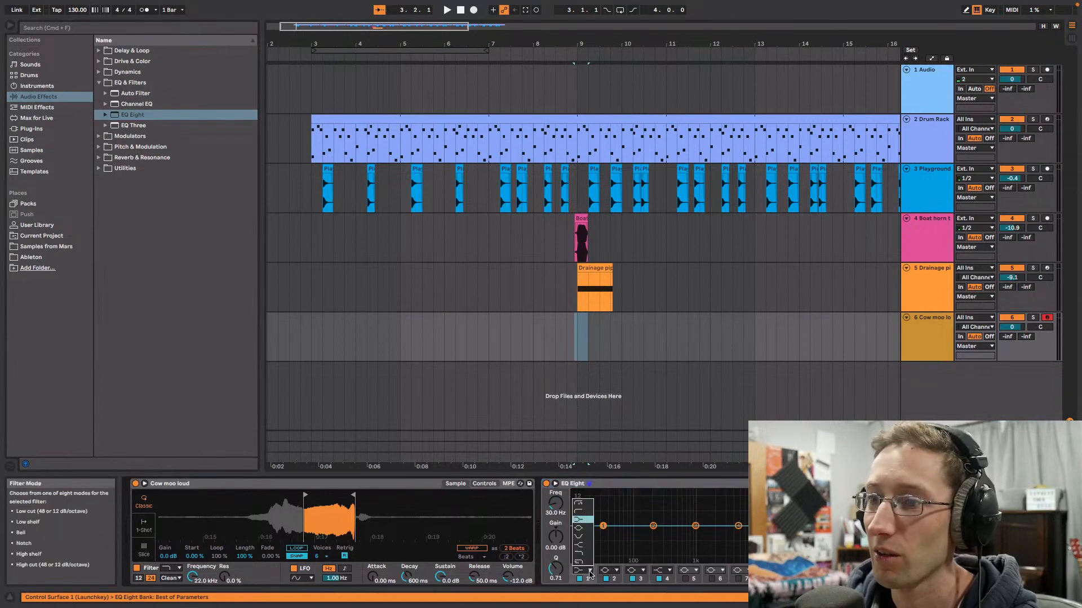
click(582, 510)
drag(612, 533, 602, 533)
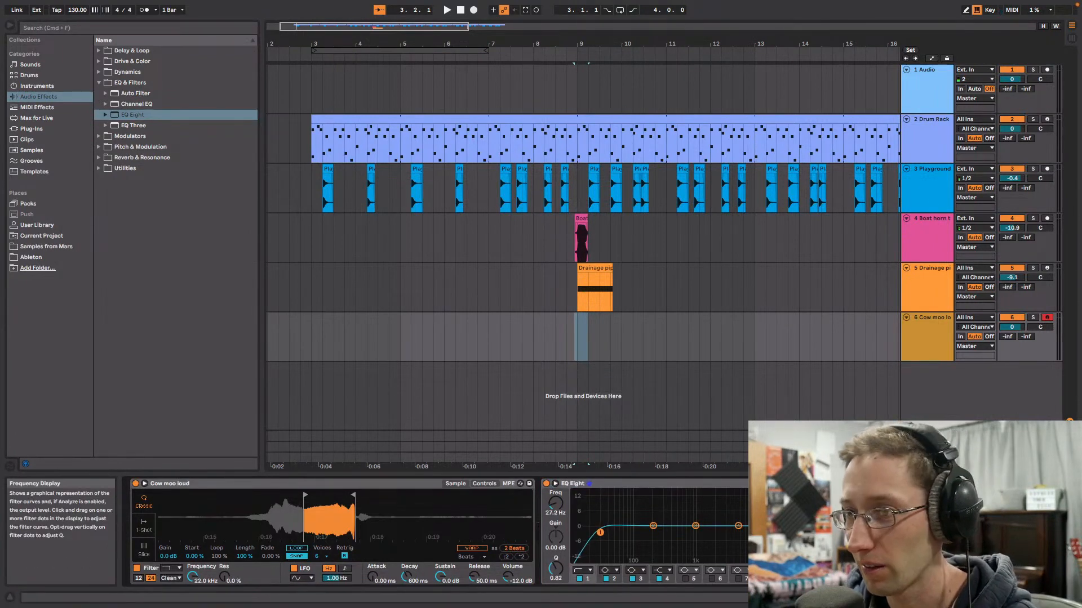
key(a)
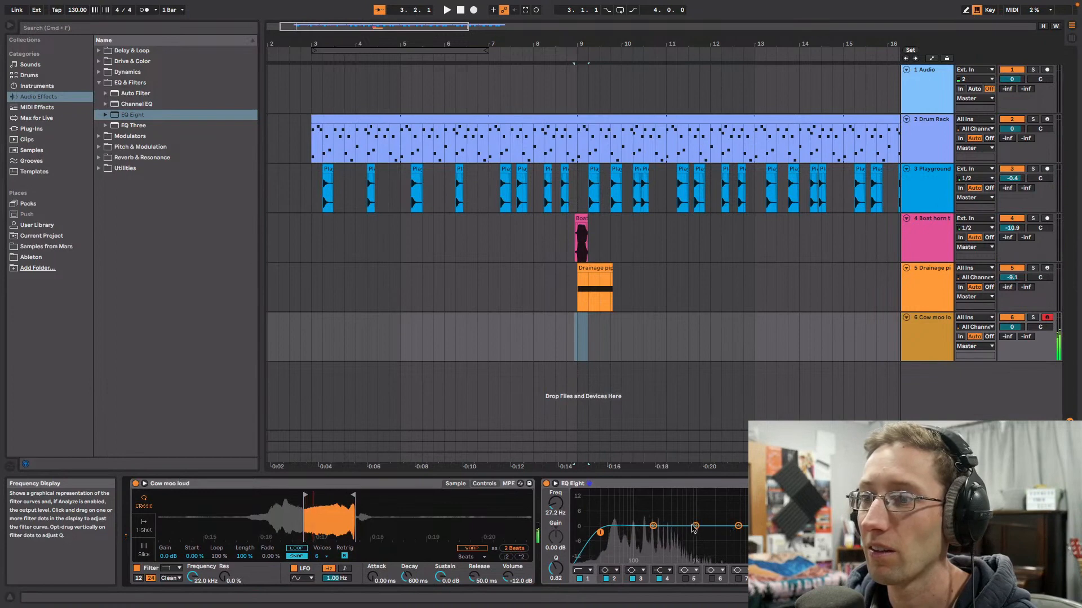
drag(654, 526, 638, 521)
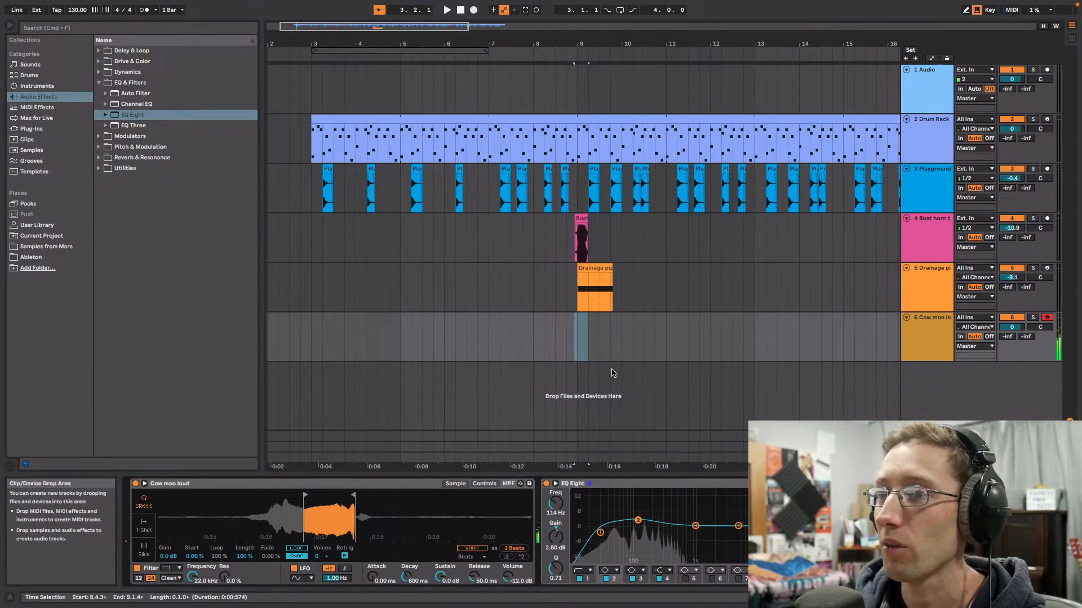
Step: Play the arrangement from 8.4.1 to check the moo's tuning and set Simpler's detune to +30 ct
click(567, 351)
key(space)
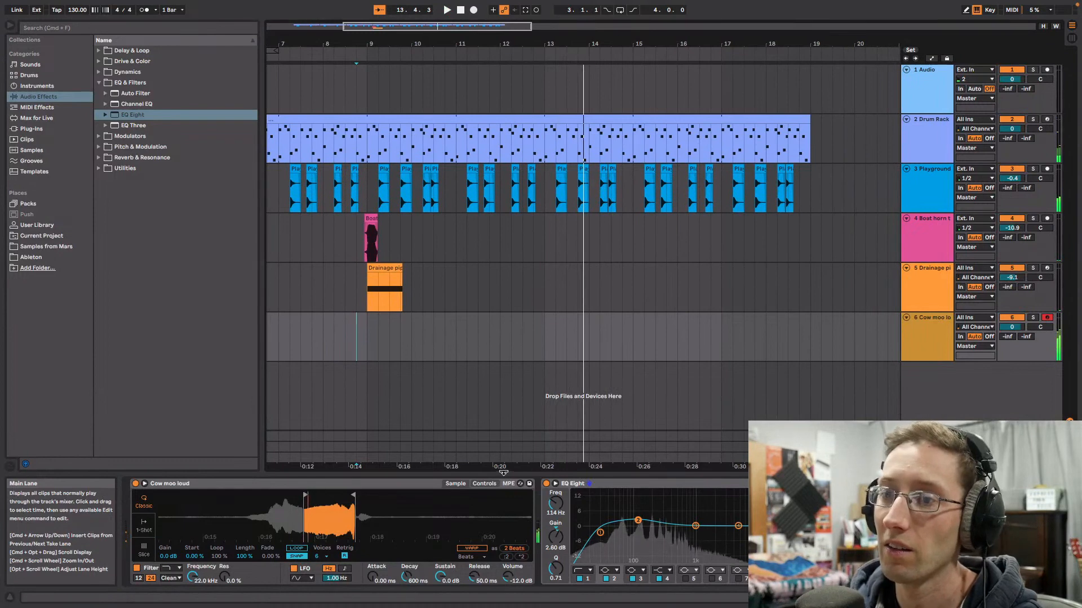
click(484, 483)
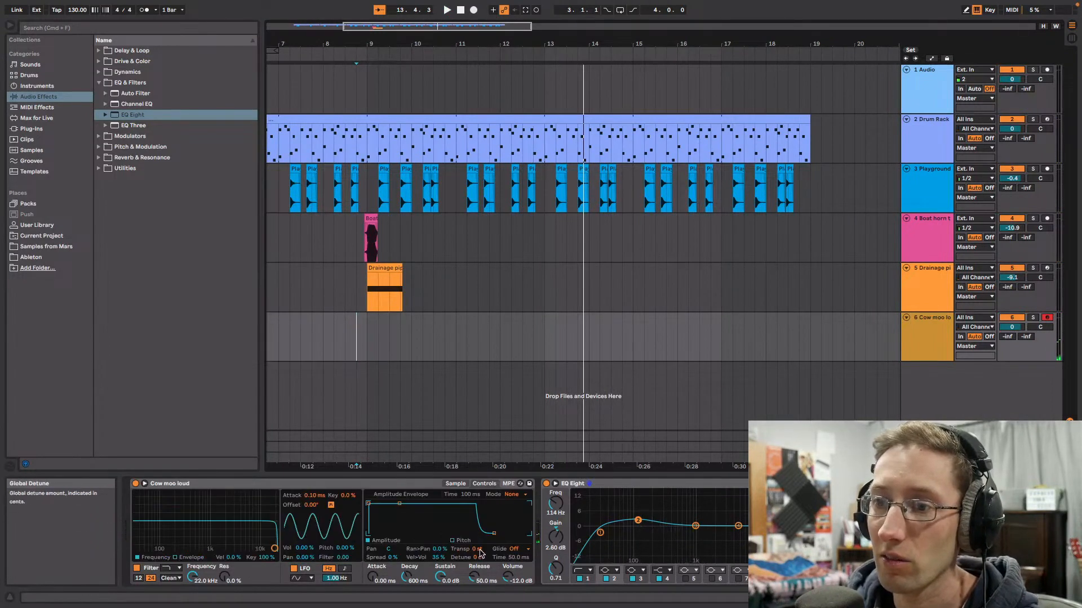
drag(480, 558, 479, 550)
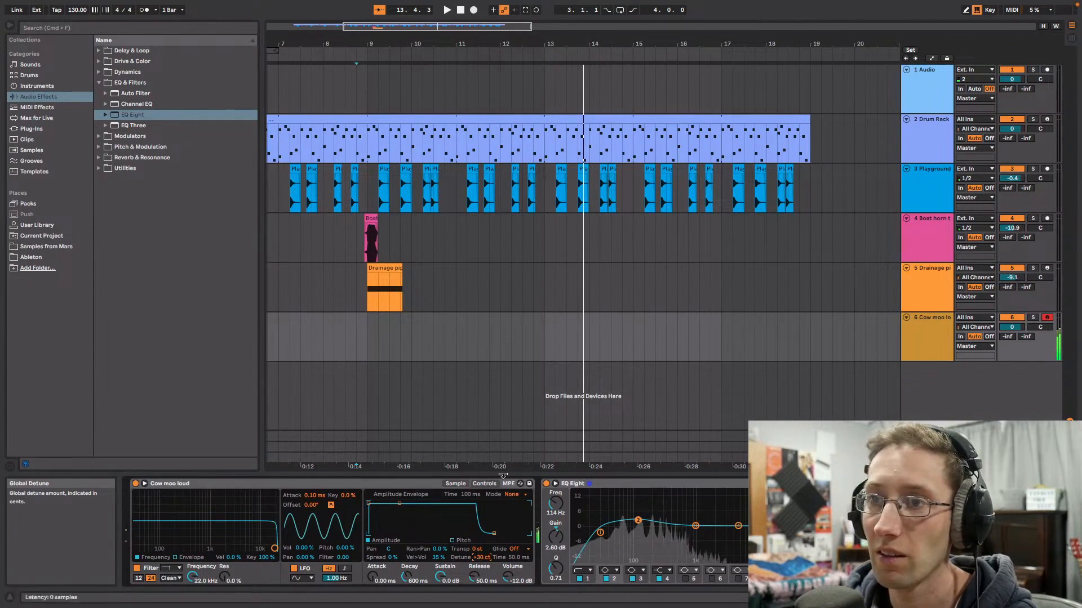
Step: Play the arrangement from 8.2.1 to compare the pitch, then reset Simpler's detune and lower it to -29 ct
key(space)
click(336, 338)
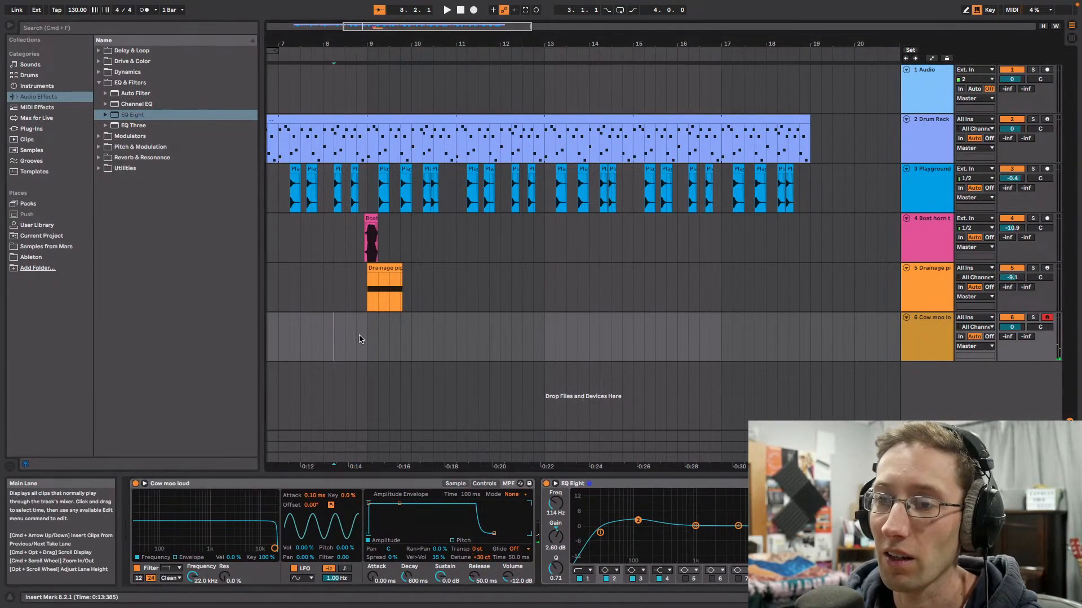
key(space)
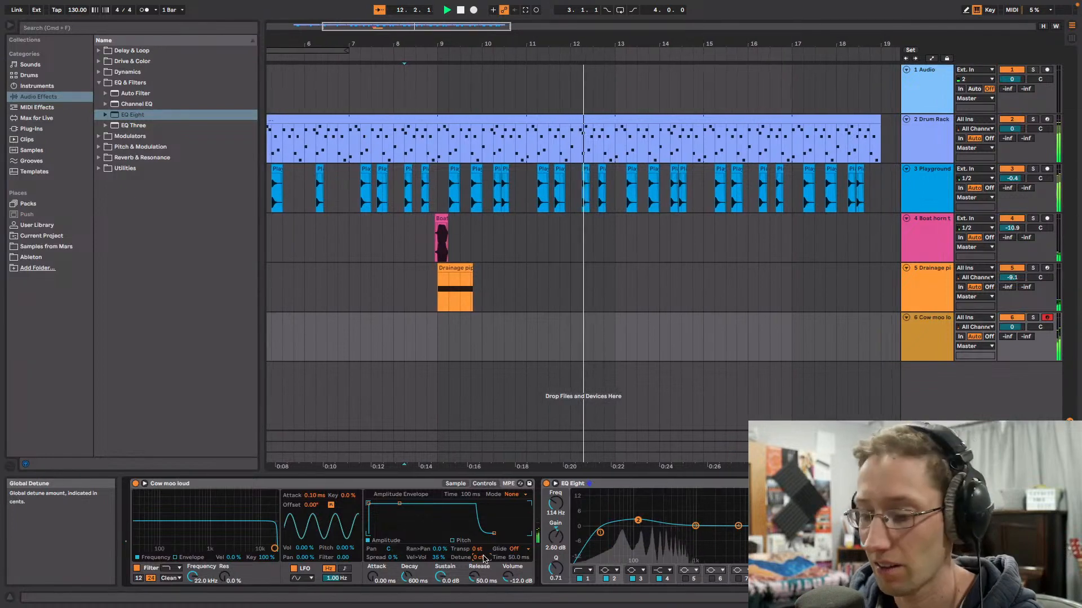
key(Delete)
mouse_move(482, 558)
mouse_down()
mouse_move(482, 586)
mouse_move(482, 577)
mouse_up()
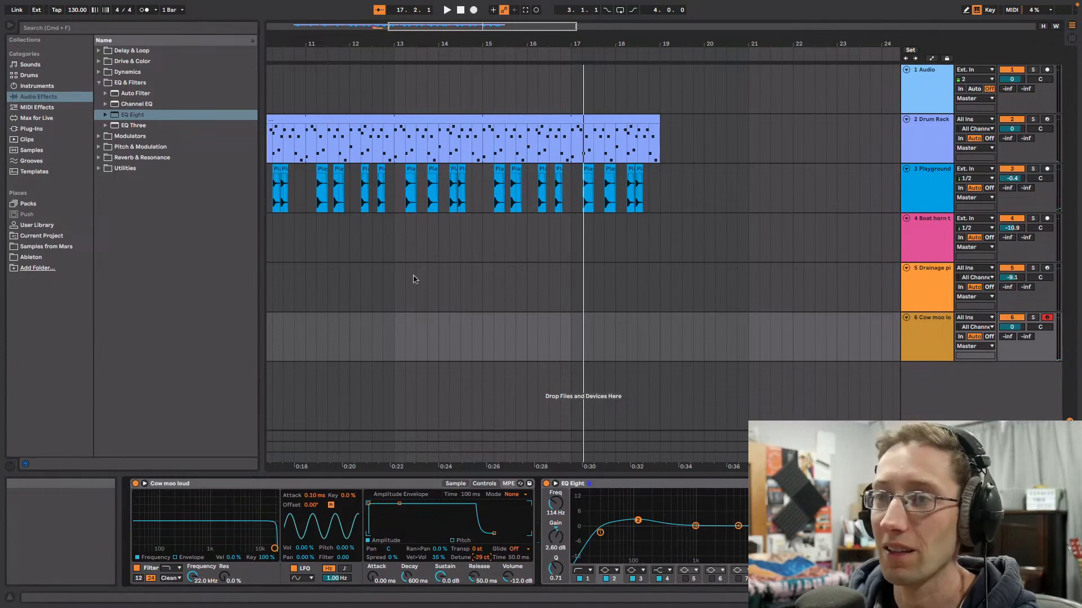
Step: Play the arrangement from 3.1.1 to rehearse the cow moo part over the beat
mouse_move(452, 25)
mouse_down()
mouse_move(361, 25)
mouse_move(381, 11)
mouse_up()
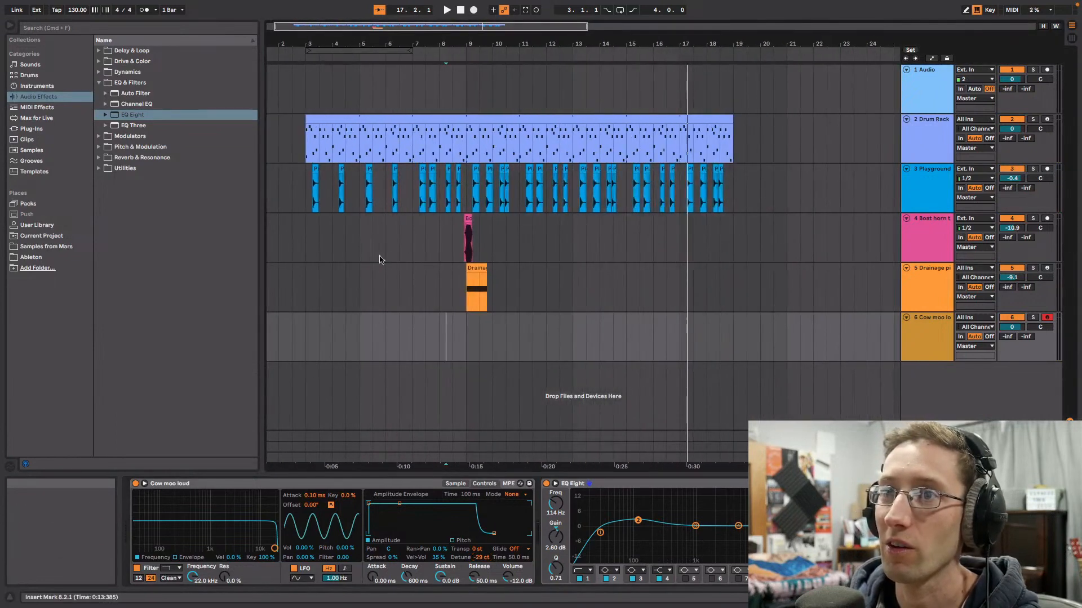
click(311, 243)
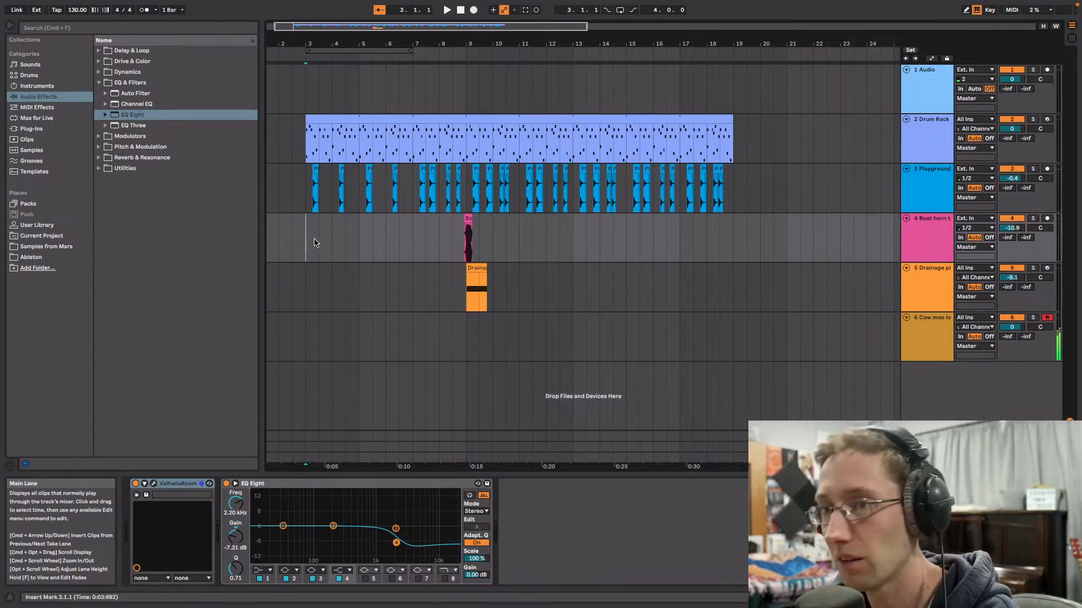
key(space)
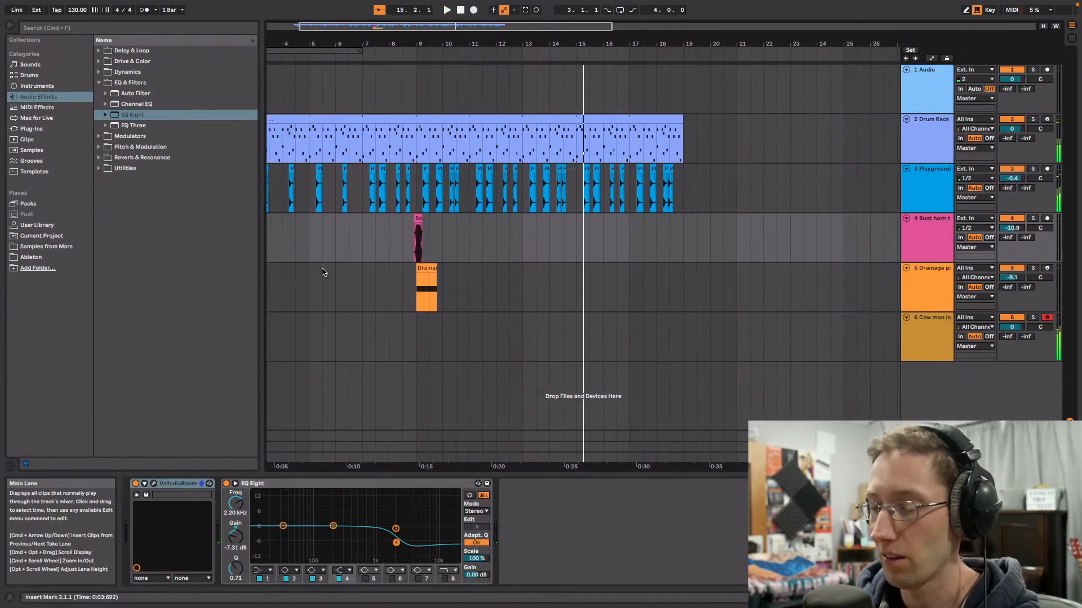
scroll(403, 176, left, 3)
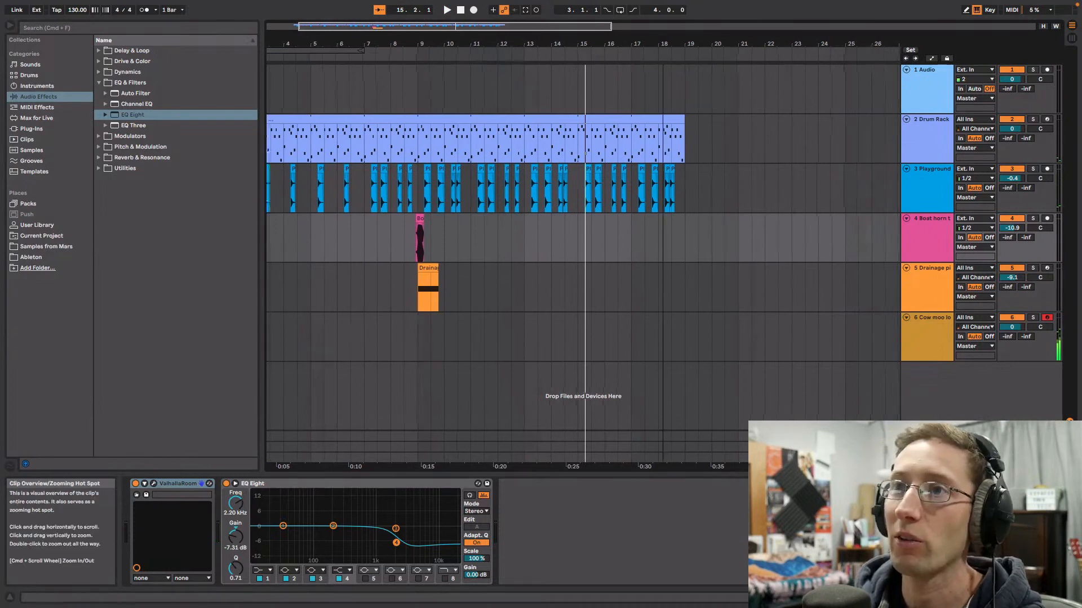
Step: Record a MIDI take on the Cow moo loud track from 3.1.1 to about bar 12, discarding the first short take and starting over
click(319, 338)
key(space)
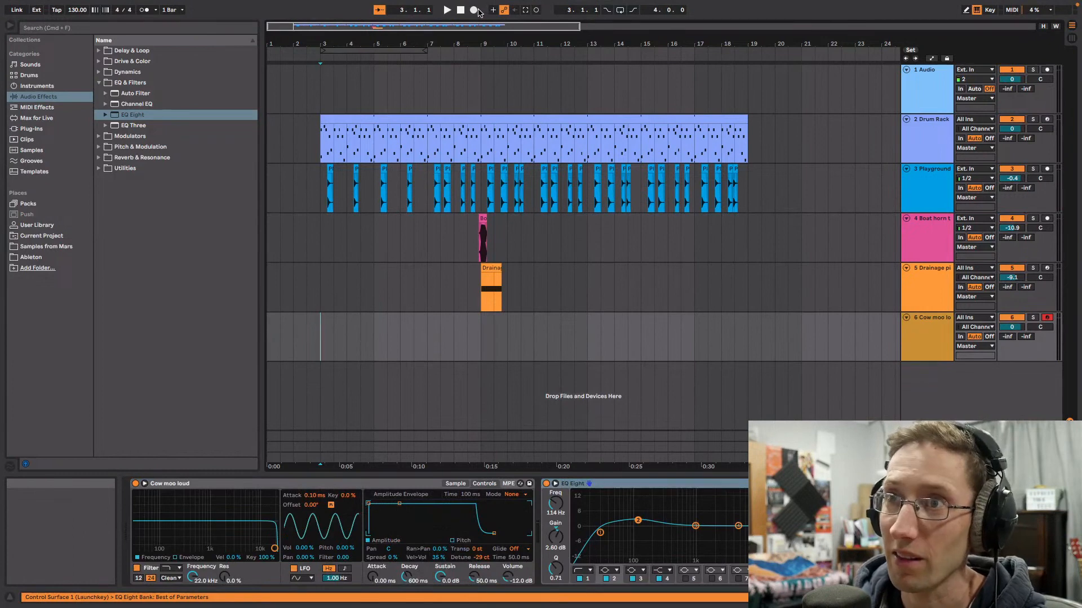
click(156, 10)
click(197, 31)
click(473, 10)
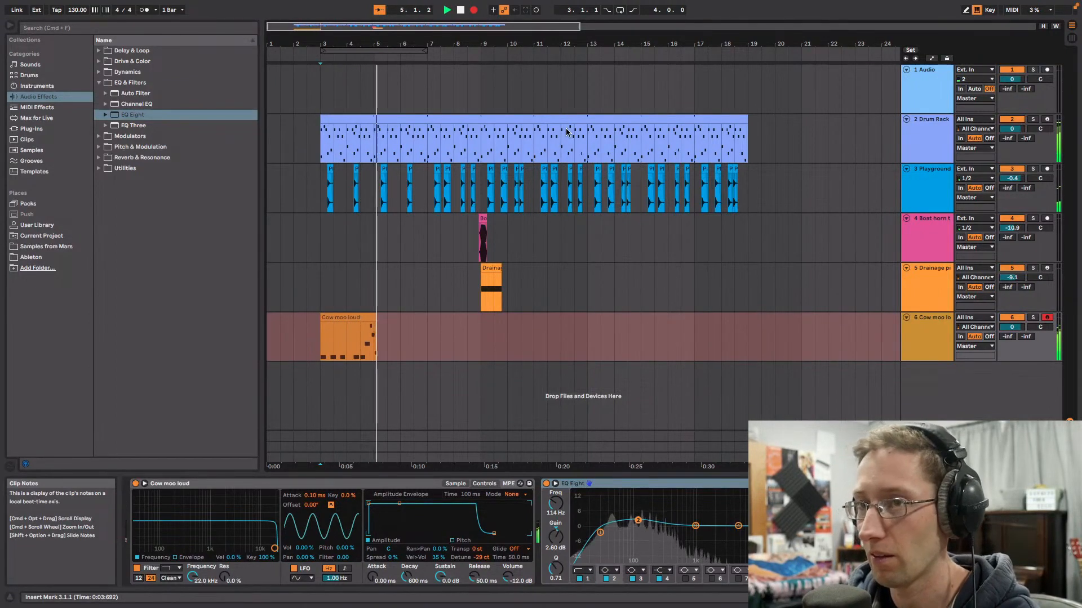
key(space)
click(324, 326)
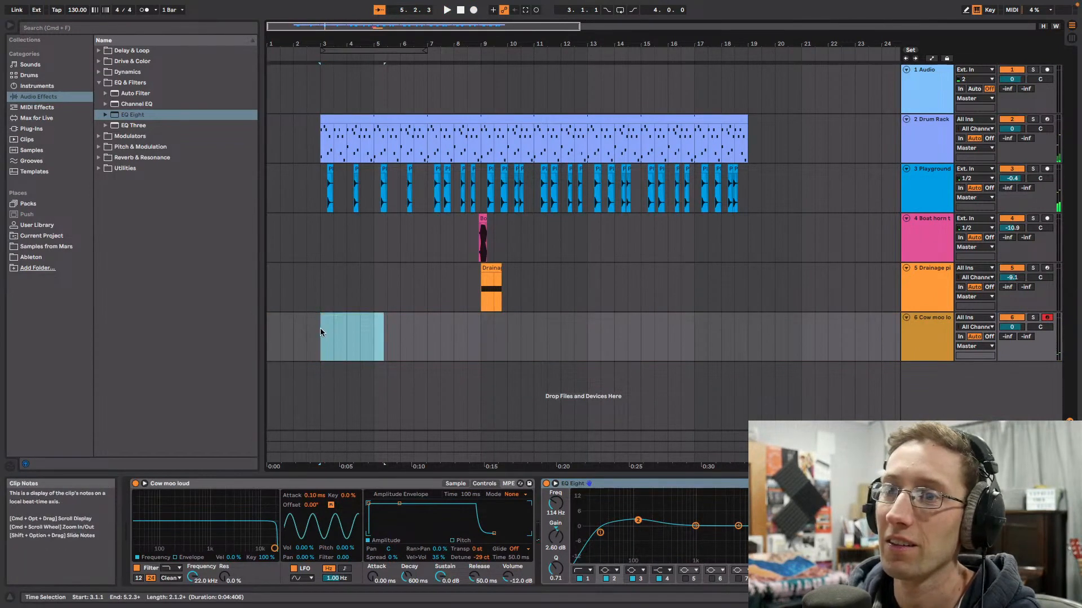
key(ctrl+z)
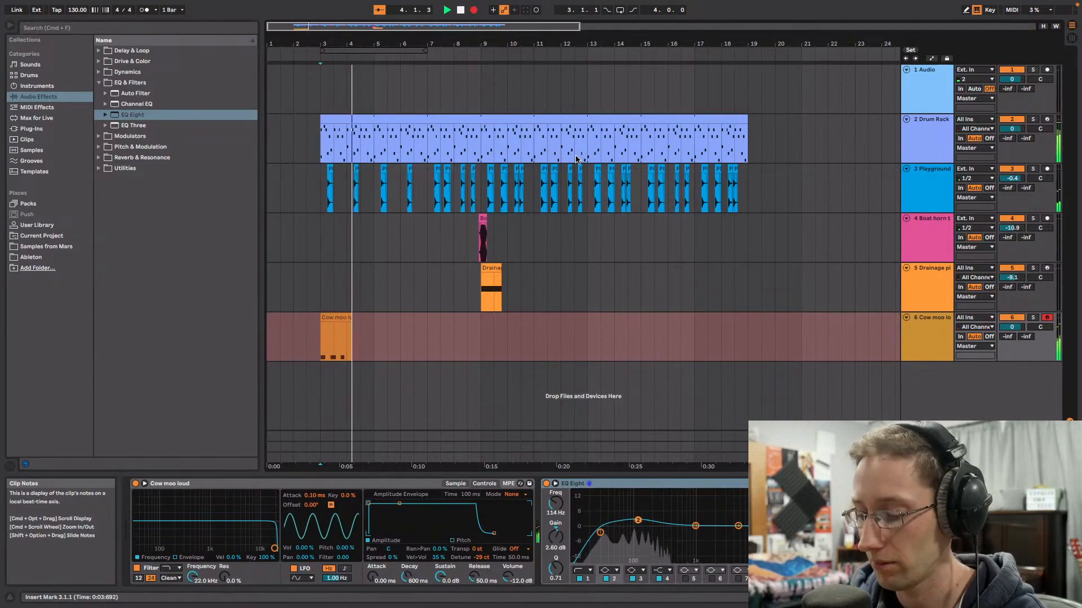
key(ctrl+Up)
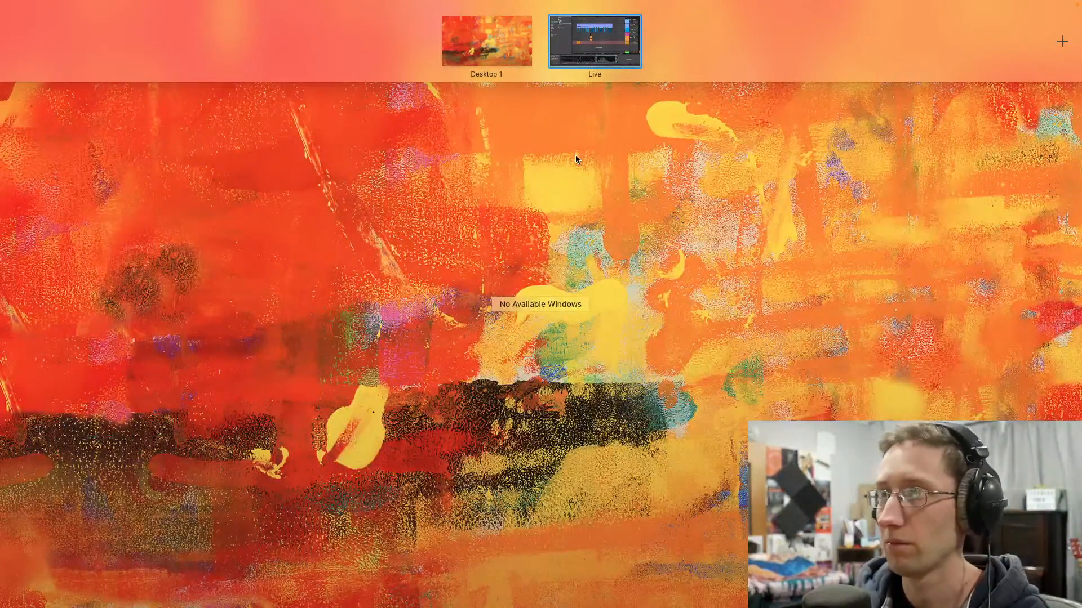
click(609, 34)
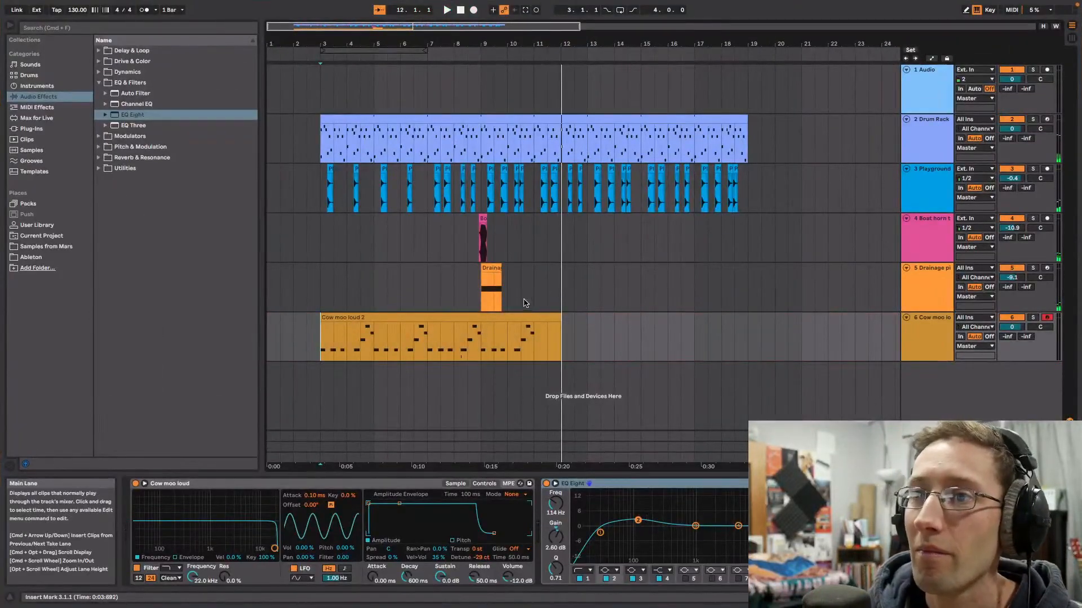
Step: Move the boat horn and drainage pipe clips two bars later to bar 11, delete the leftover horn sliver and extend the horn's start slightly earlier
drag(535, 301, 538, 276)
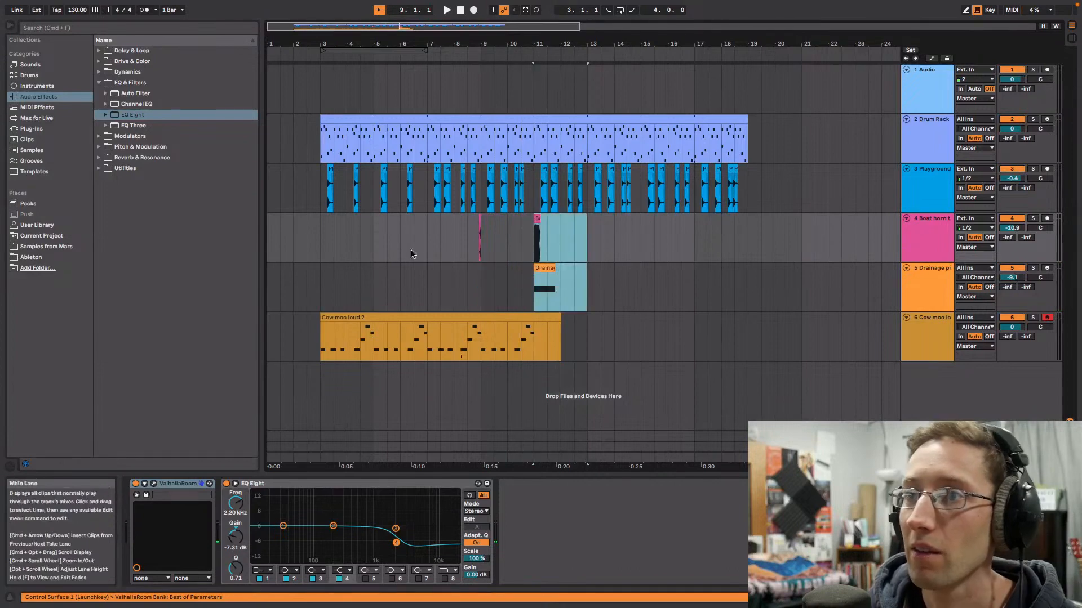
drag(415, 239, 494, 241)
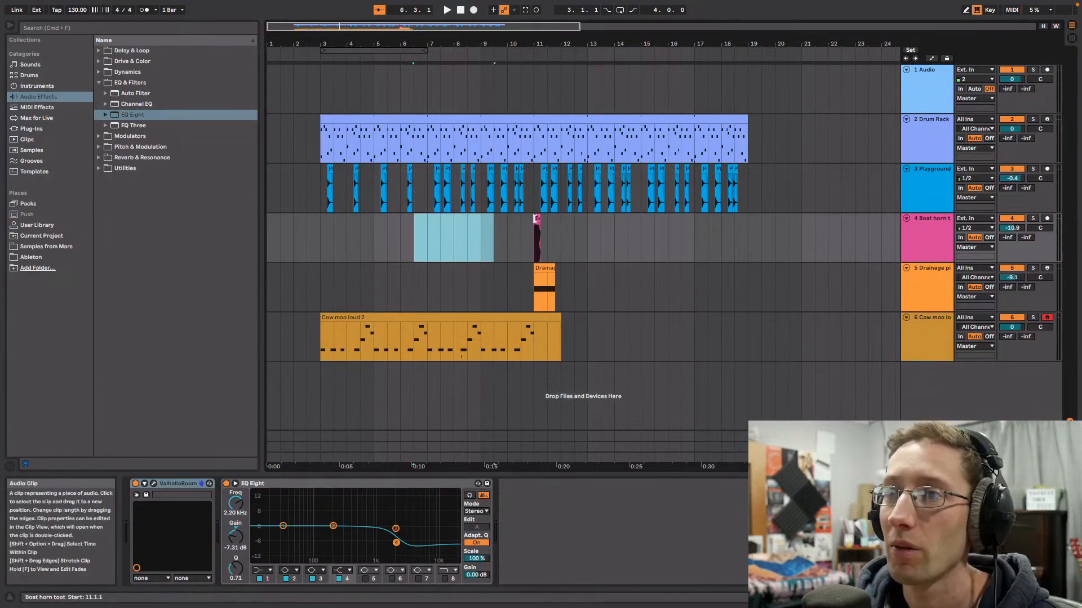
click(536, 236)
Step: Trim the Cow moo loud 2 clip to end at 11.1.1 and set its clip loop length to 8 bars around all its notes
drag(558, 319, 533, 320)
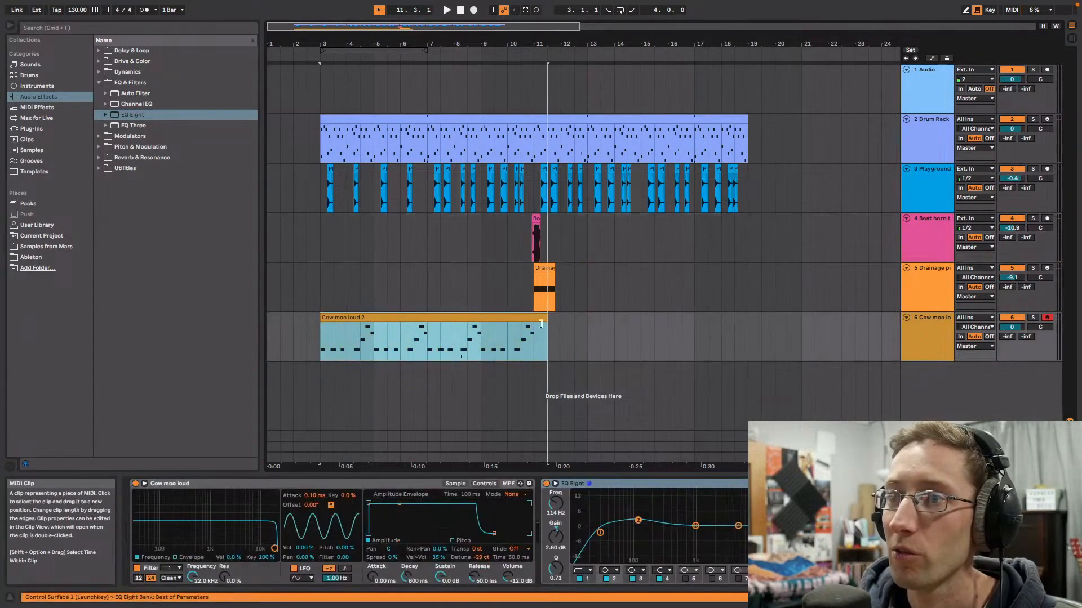
double_click(494, 316)
click(766, 526)
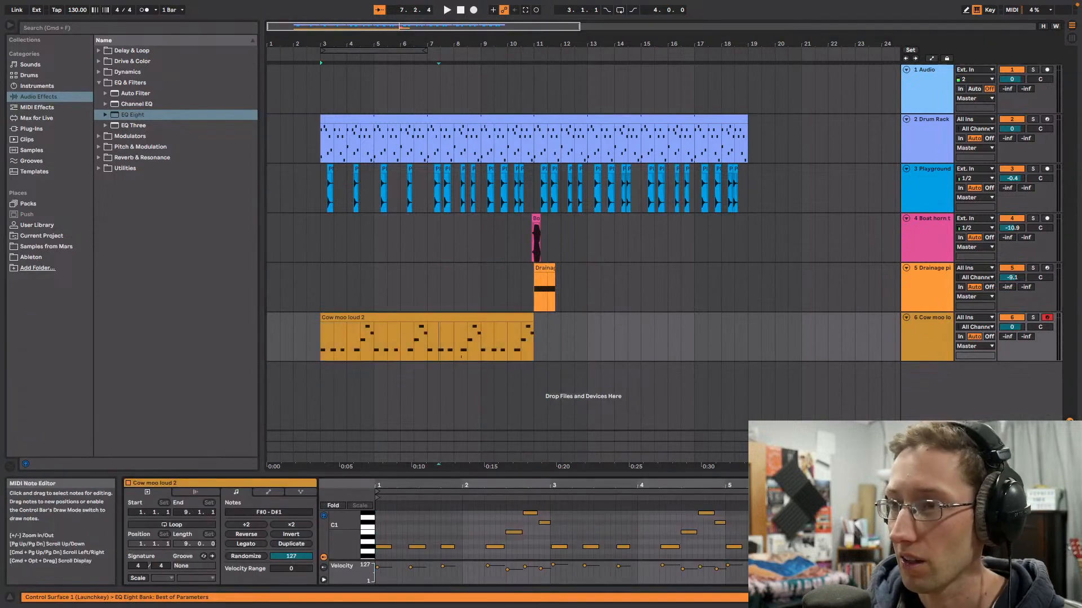
key(super+a)
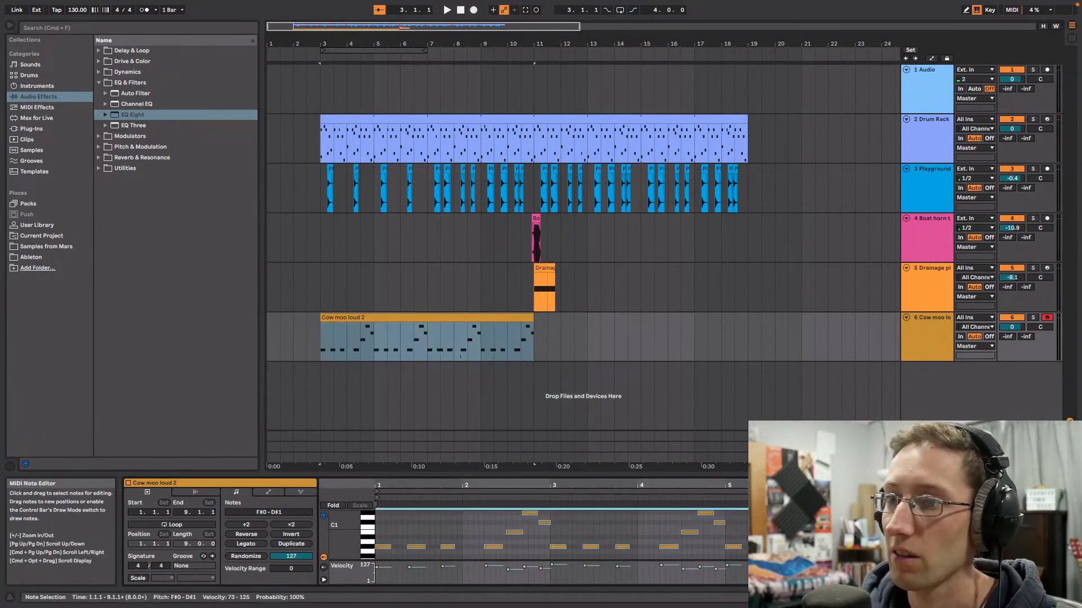
key(super+l)
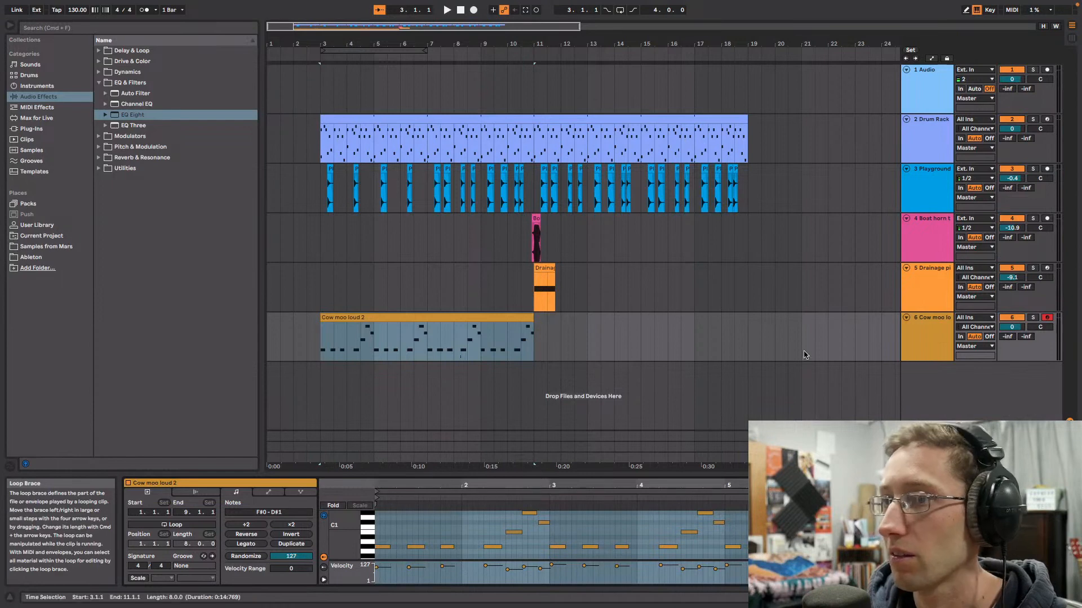
Step: Play the arrangement from 3.1.1 to check the recorded moo part against the beat, with the Cow moo loud track's devices shown
click(921, 343)
key(space)
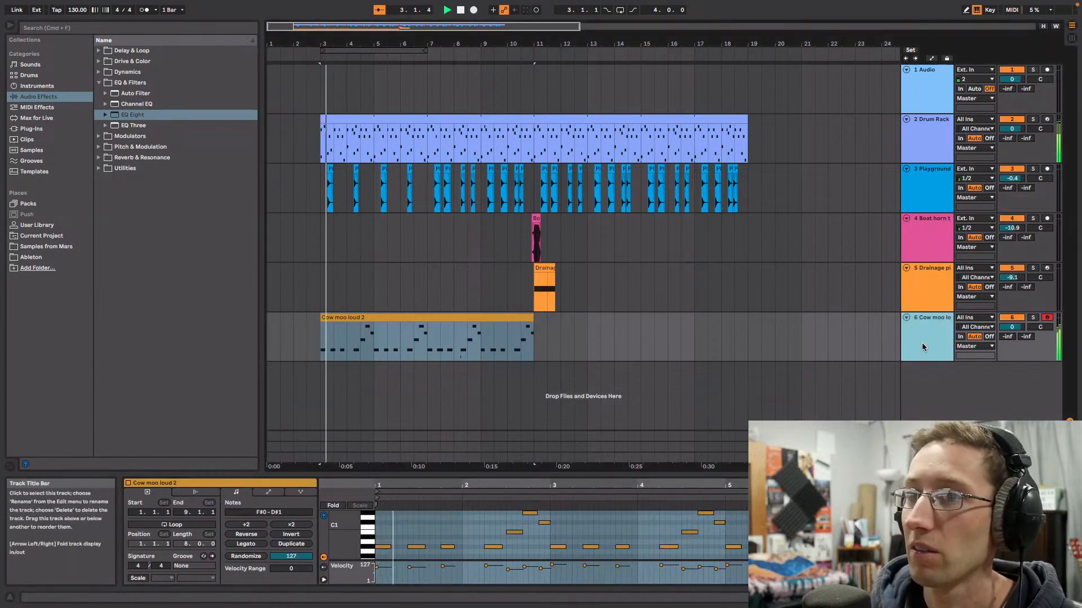
key(shift+Tab)
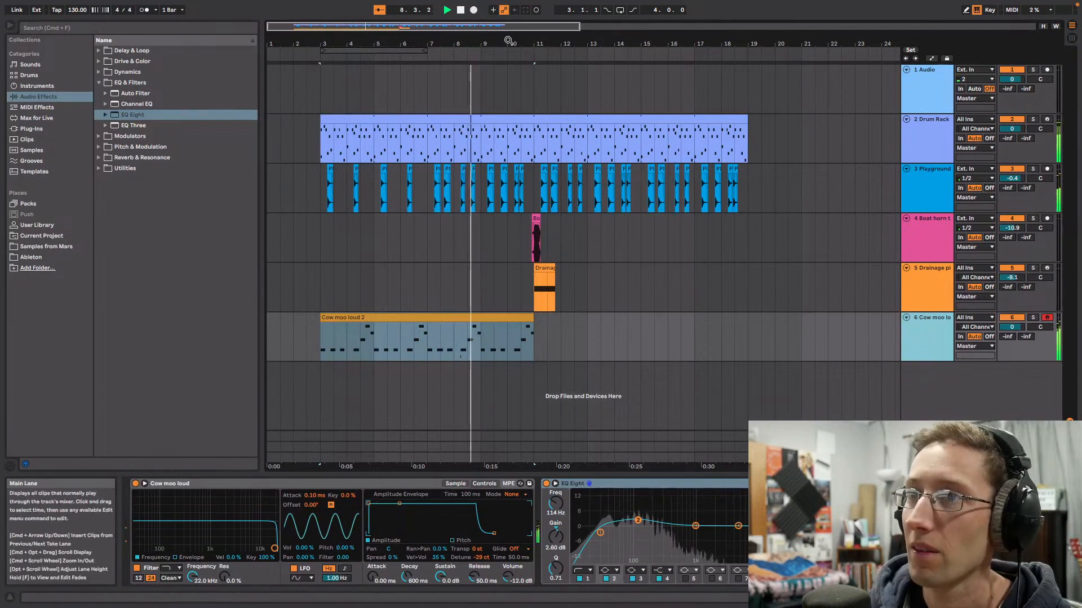
drag(507, 27, 508, 36)
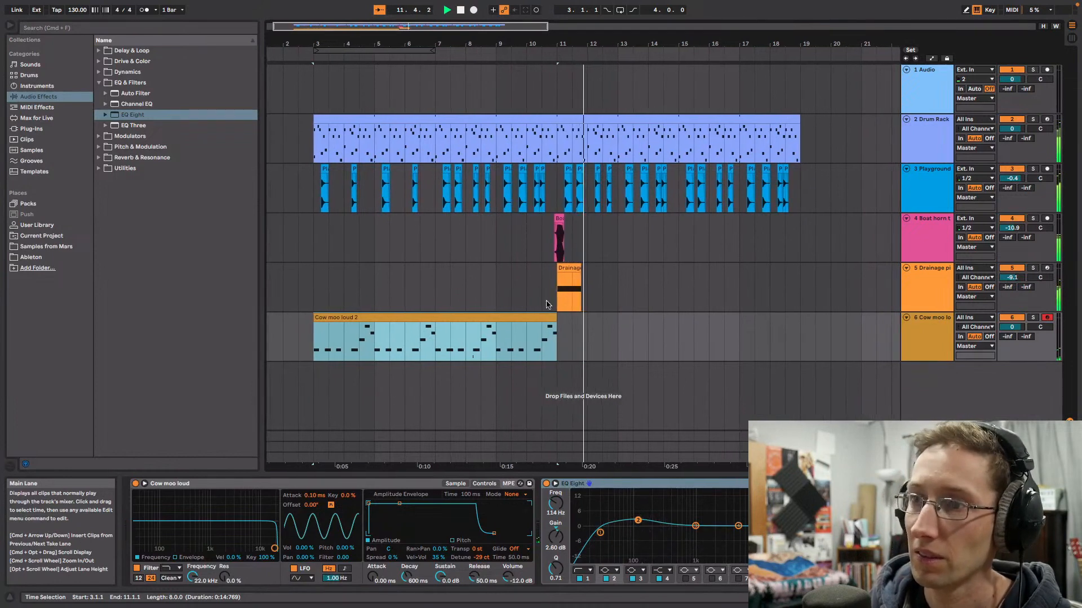
key(space)
key(space)
click(489, 341)
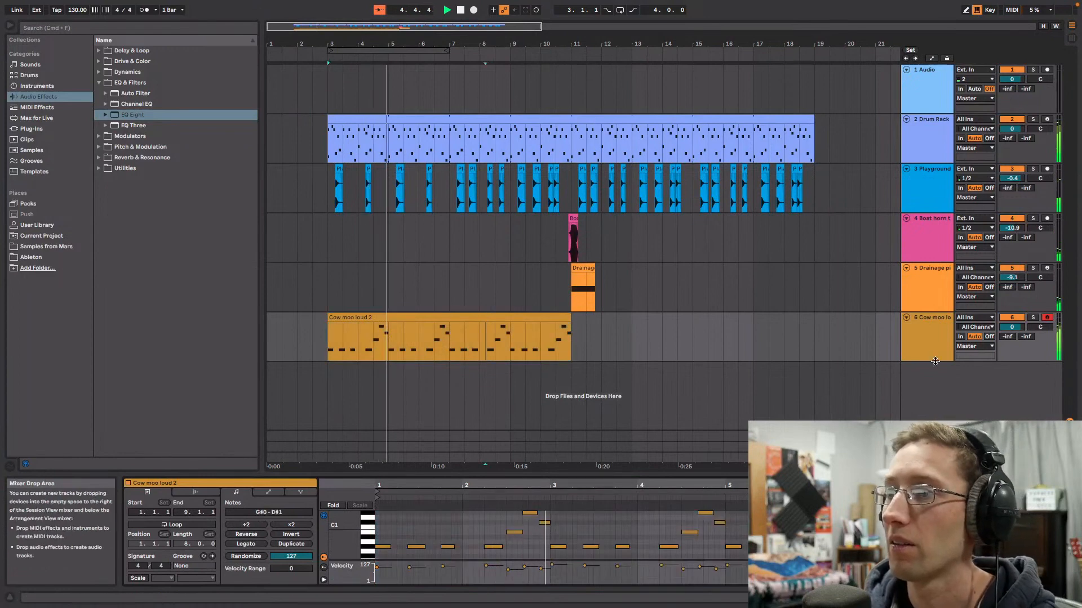
click(933, 340)
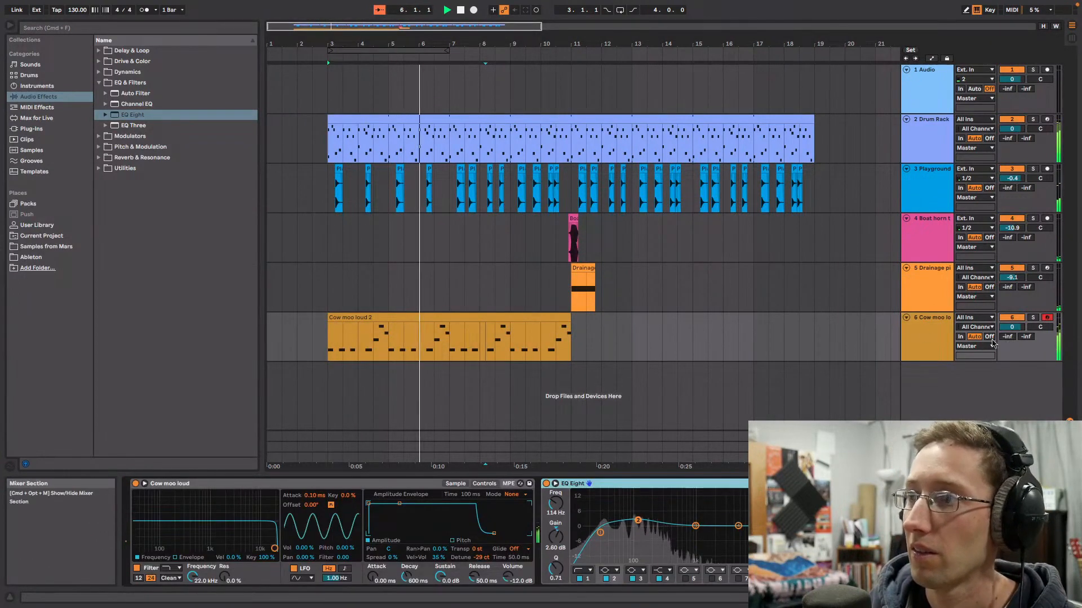
Step: Add a Utility audio effect to the Cow moo loud track and play from 3.1.1 with Simpler's sample waveform shown
click(100, 168)
drag(123, 242, 859, 419)
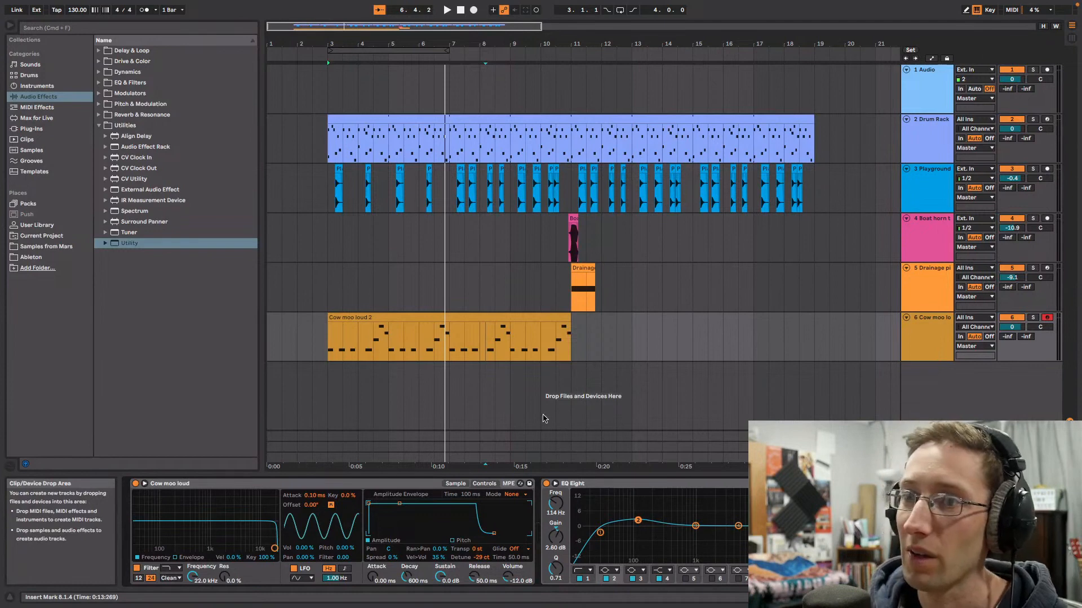
key(space)
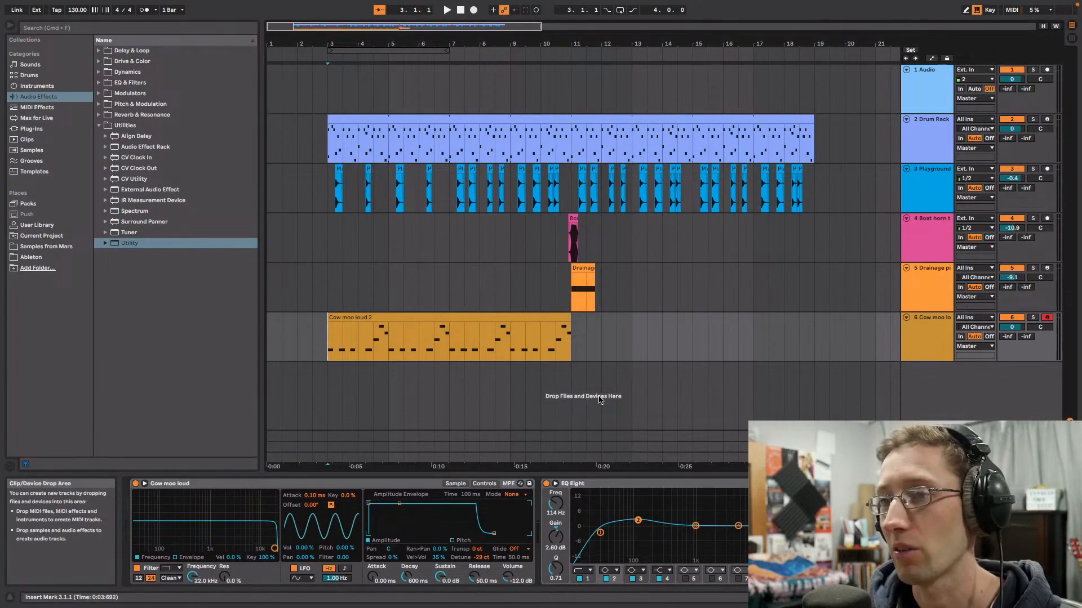
key(space)
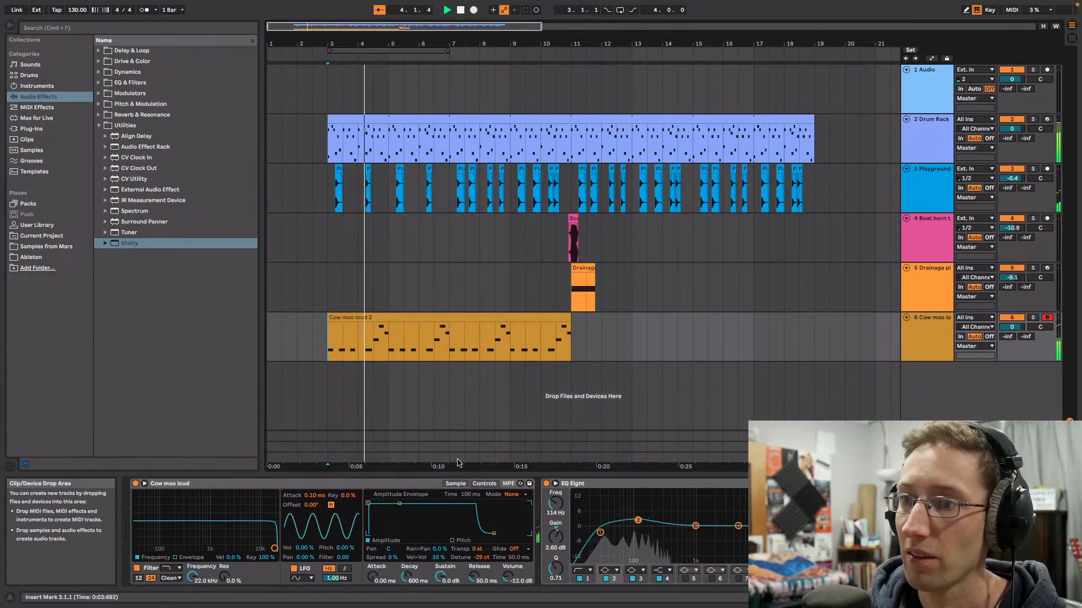
click(457, 484)
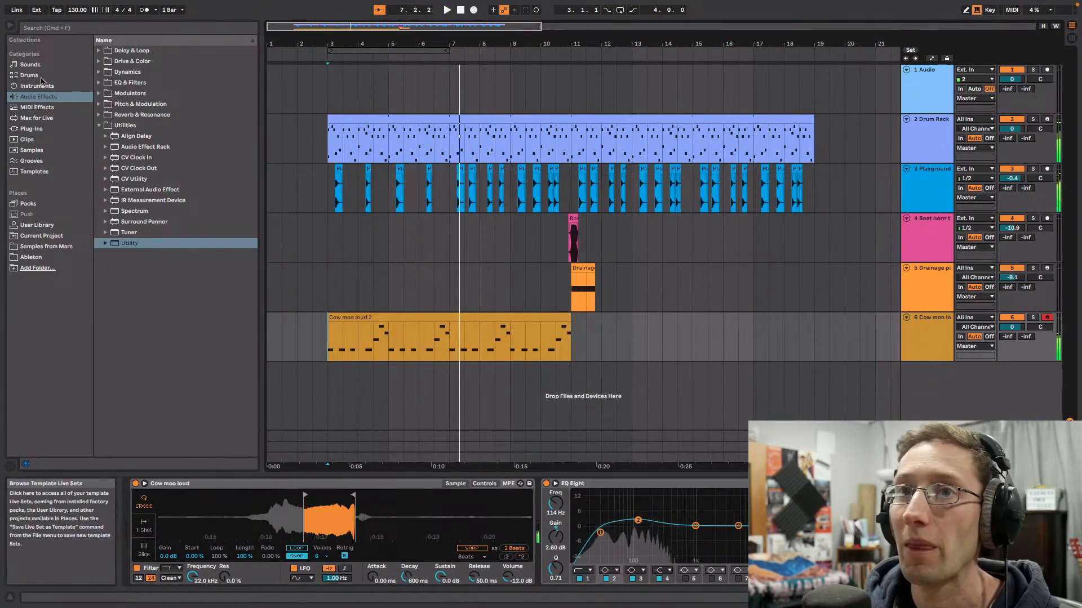
Step: Add the Grand Piano.adg preset from Sounds on a new MIDI track below the Cow moo loud track
click(40, 66)
click(149, 287)
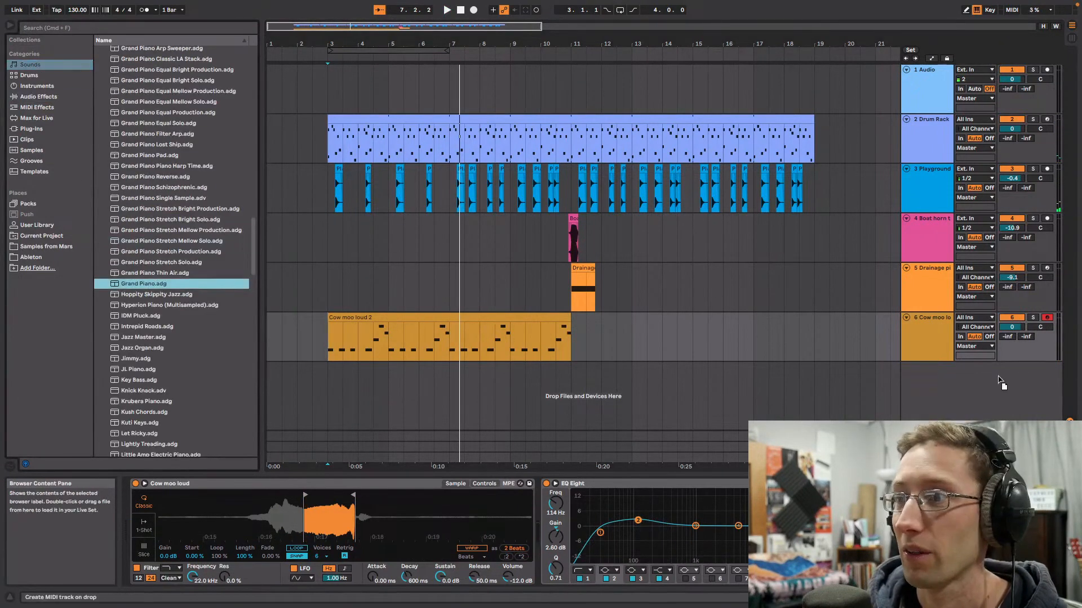
drag(993, 396, 994, 397)
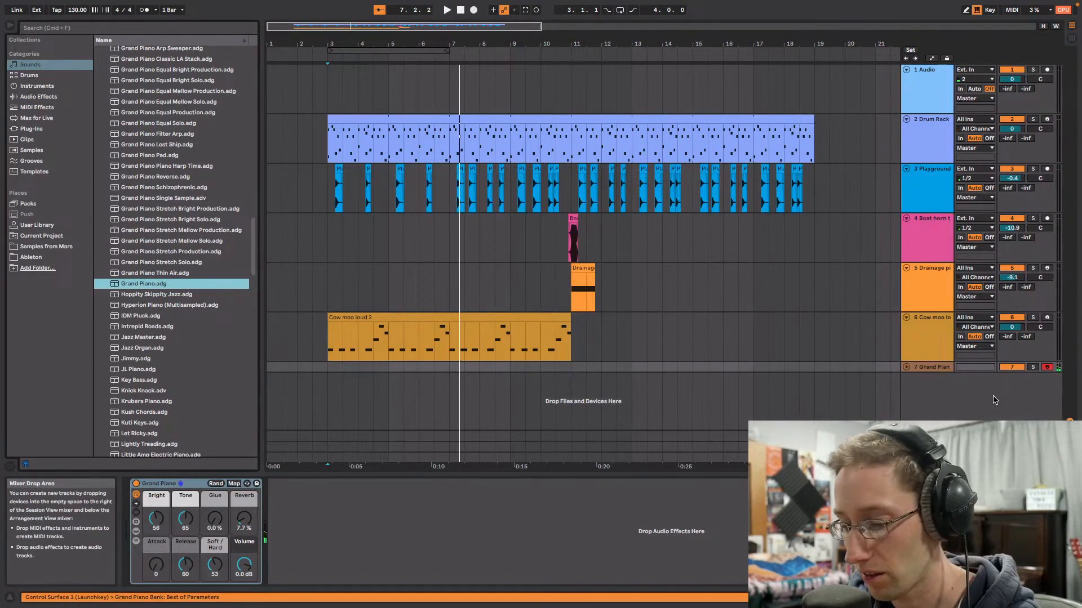
Step: Solo and play the Cow moo loud track to compare its pitch with the piano, and inspect the notes of the Cow moo loud 2 clip
click(1032, 318)
key(space)
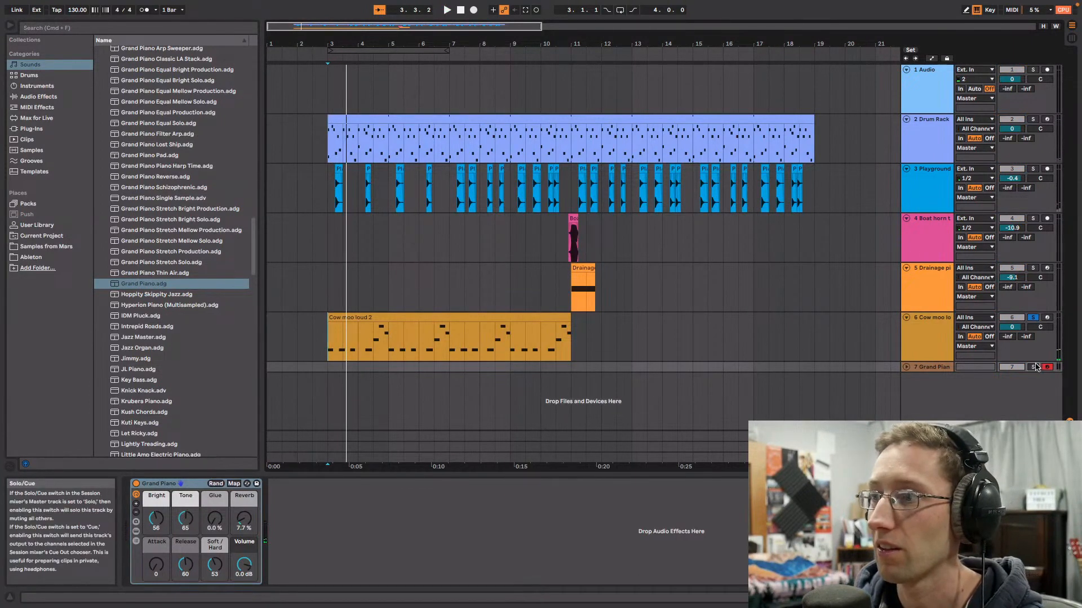
double_click(380, 317)
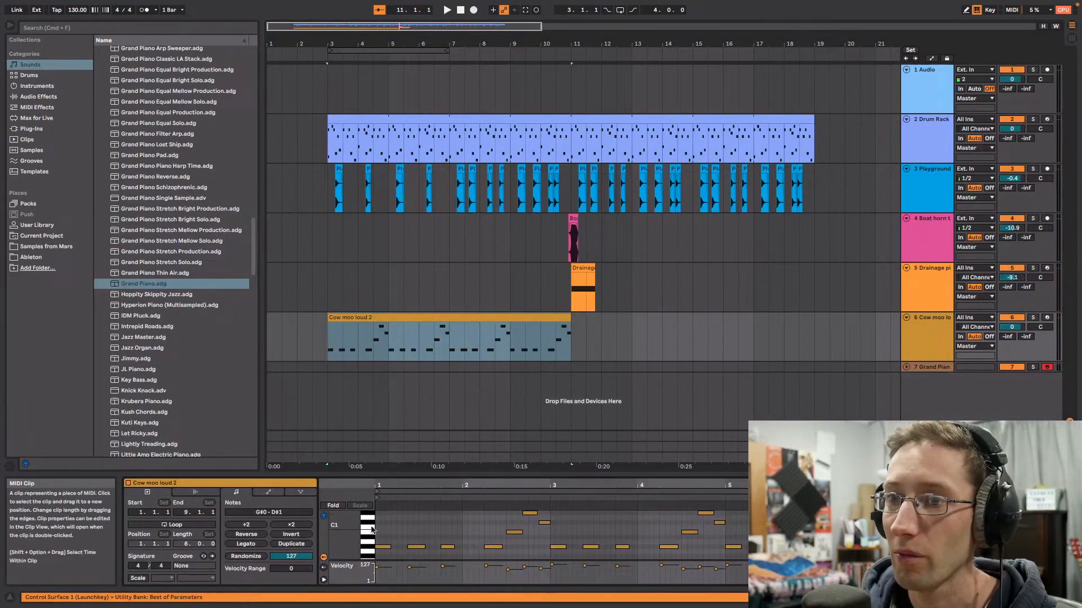
Step: Reset the detune in the Cow moo loud Simpler and adjust it to +12 ct while the arrangement plays
key(shift+Tab)
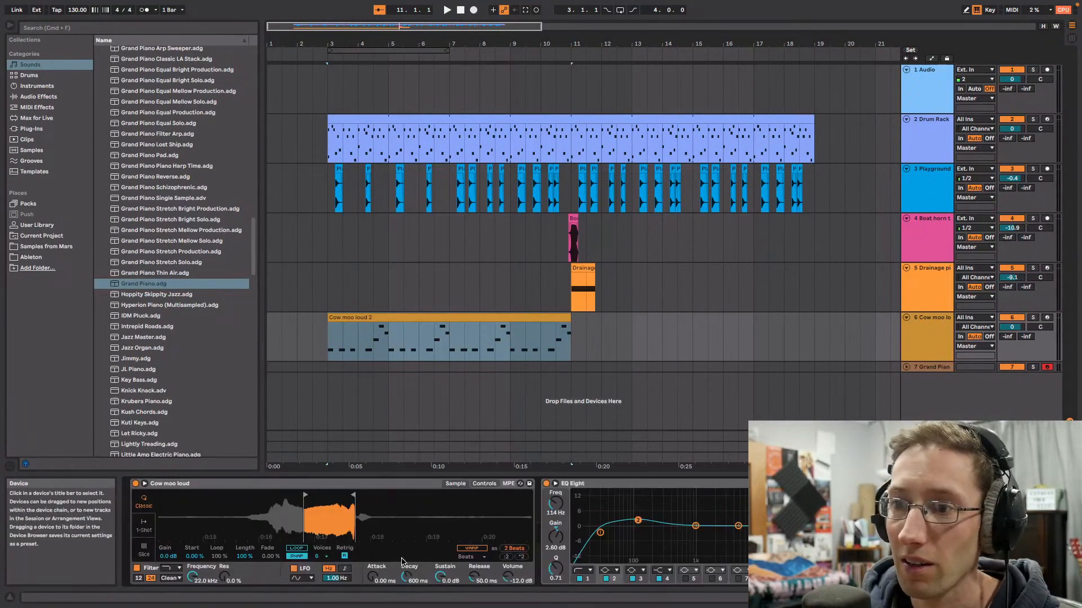
click(483, 483)
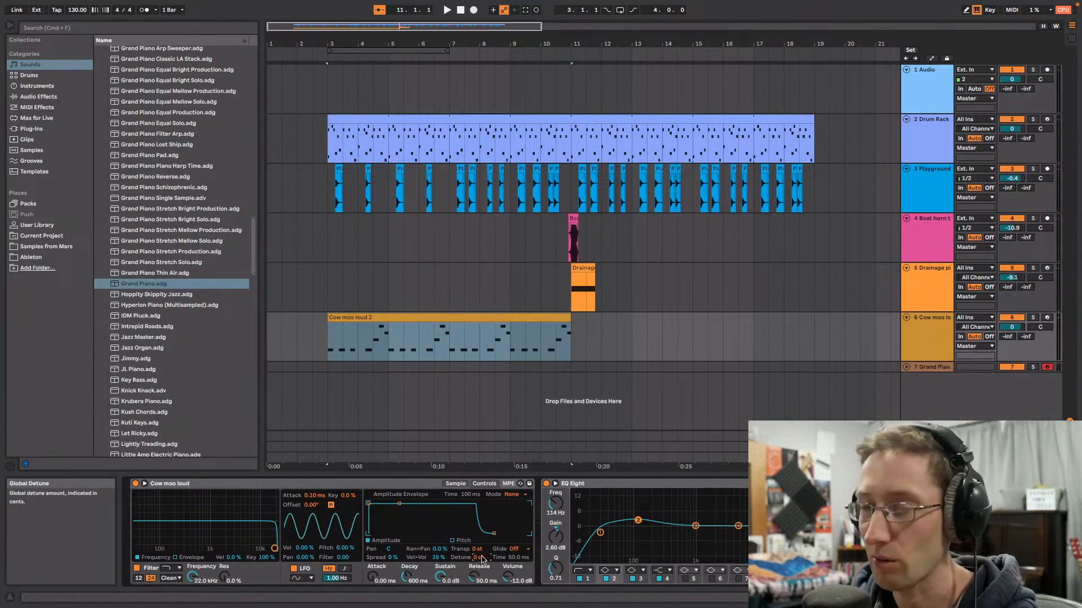
key(space)
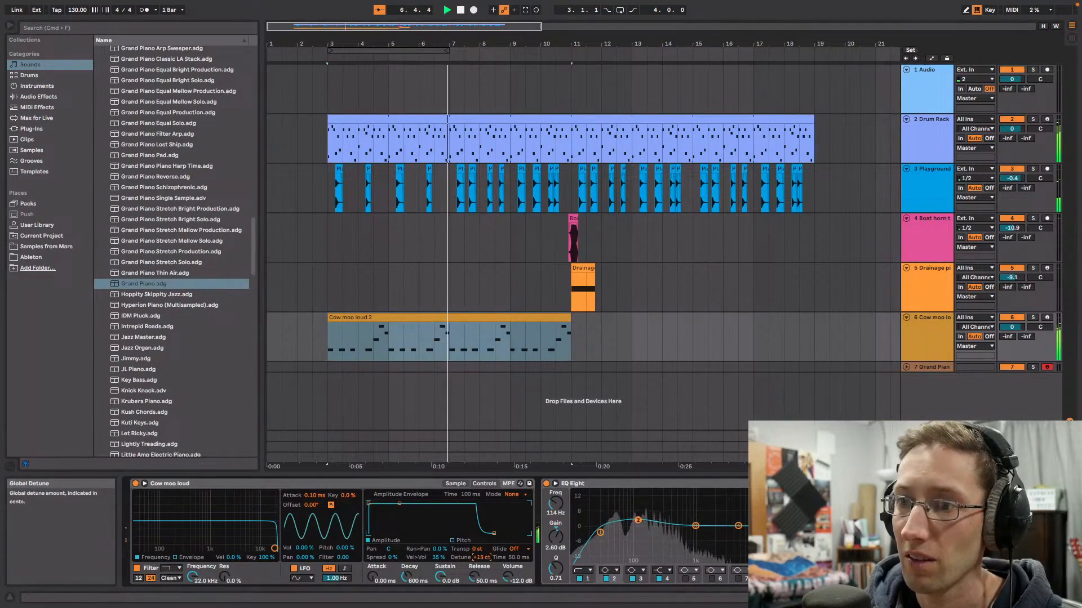
drag(480, 557, 480, 544)
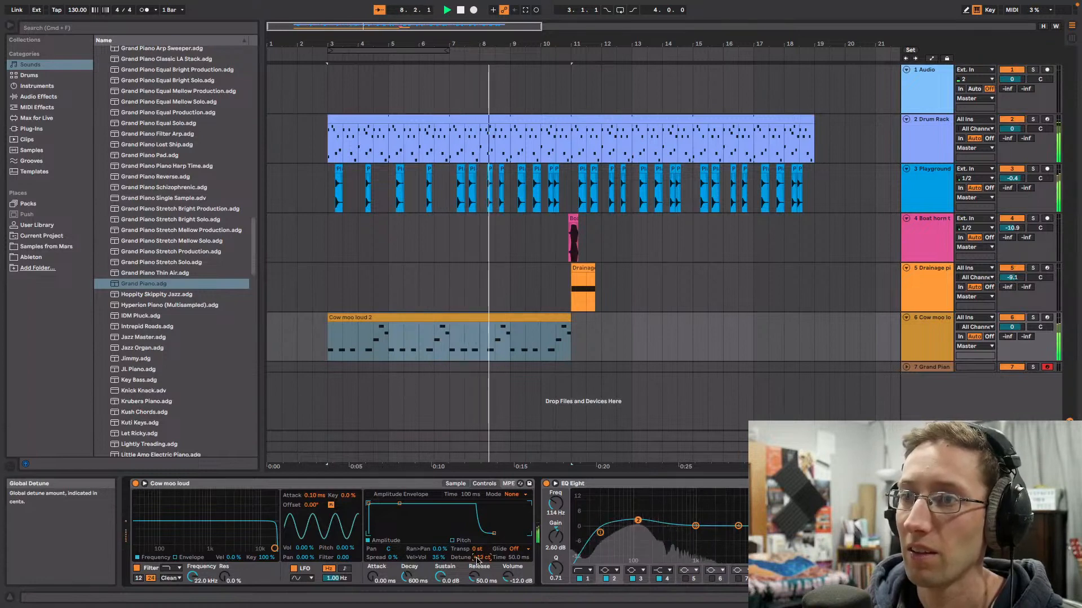
Step: Unfold the Grand Piano track and play the arrangement from 3.1.1 with the Drainage pipe track selected
click(906, 368)
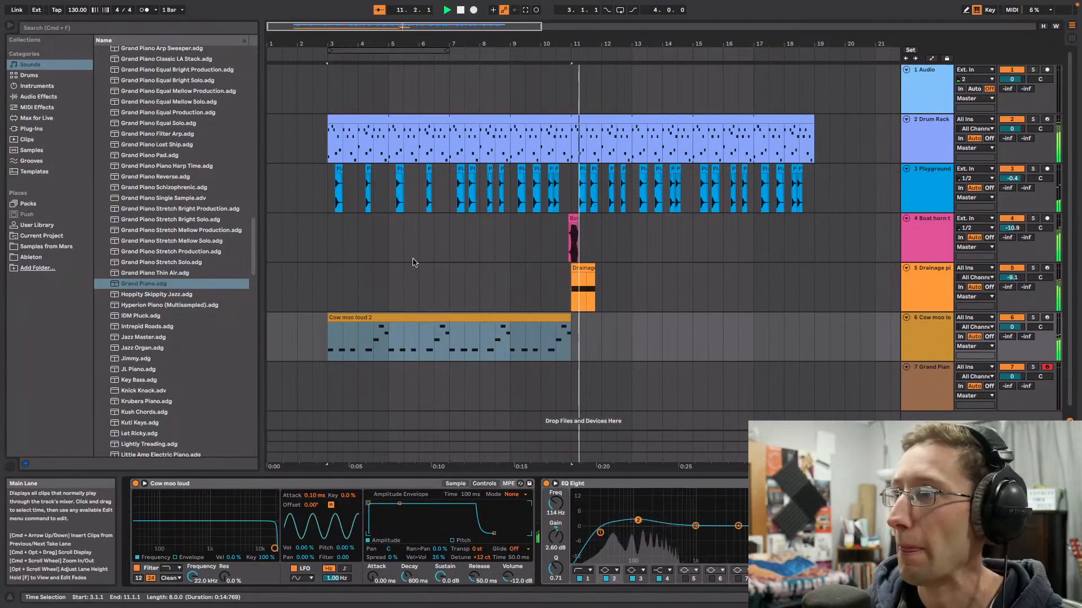
click(294, 281)
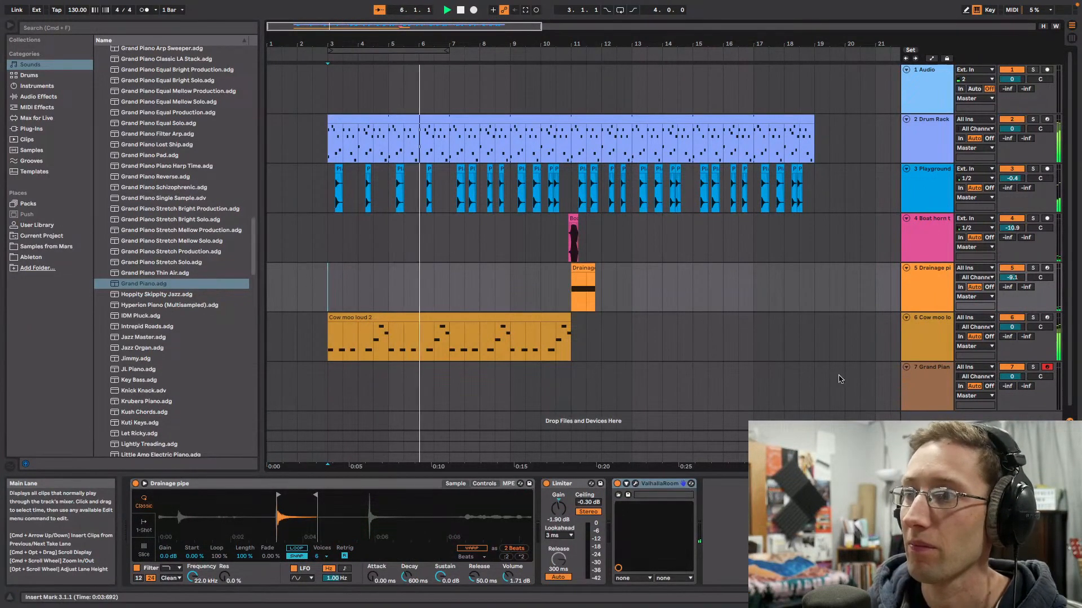
Step: Add a second EQ Eight after the existing one on the Cow moo loud track and play the arrangement to hear it
click(930, 332)
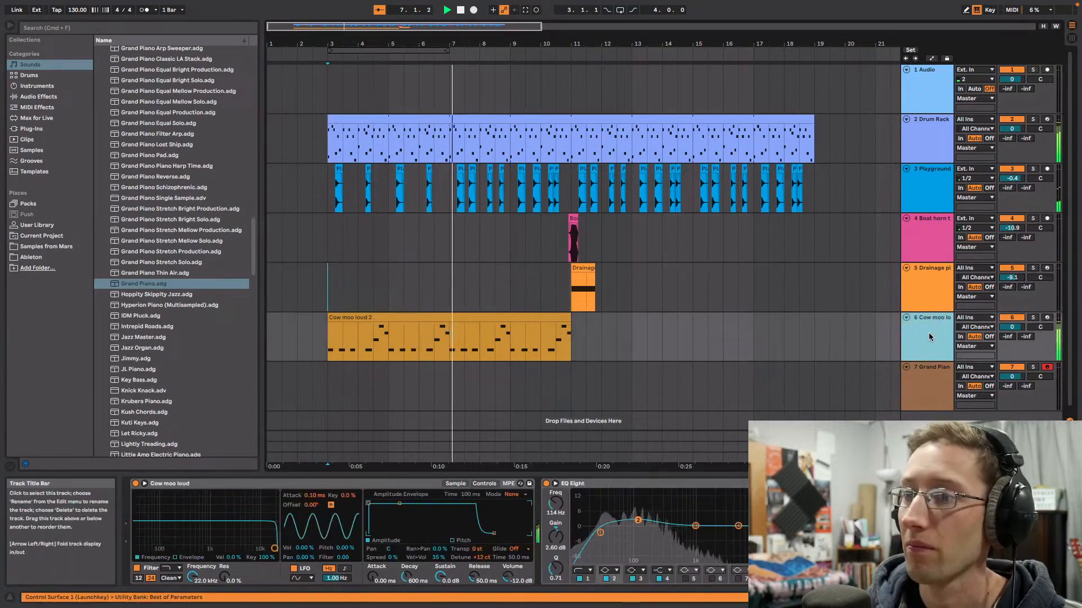
click(39, 97)
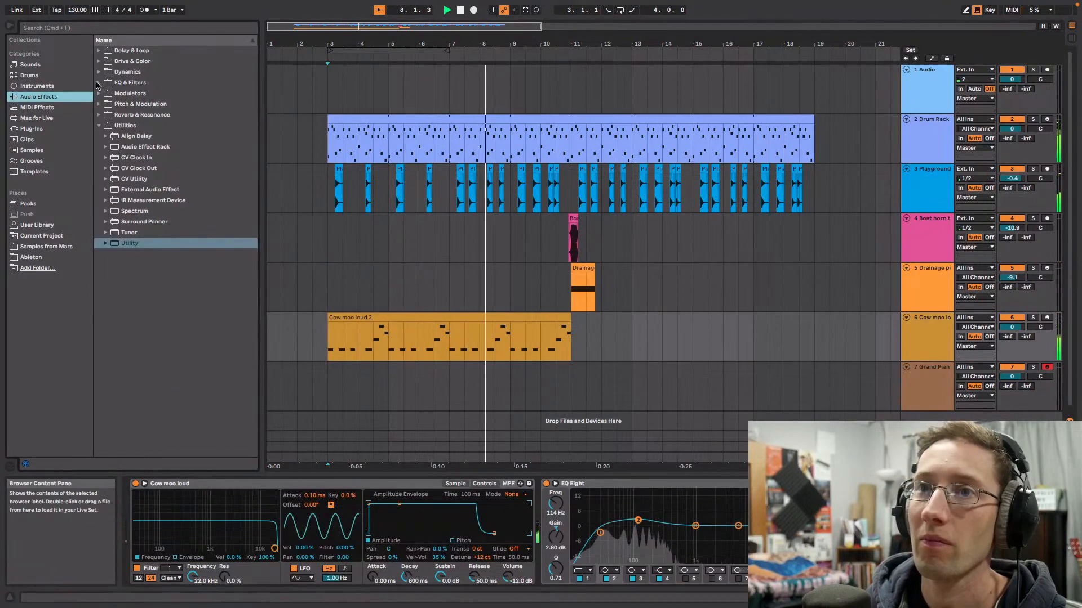
click(129, 83)
click(129, 114)
drag(132, 114, 851, 524)
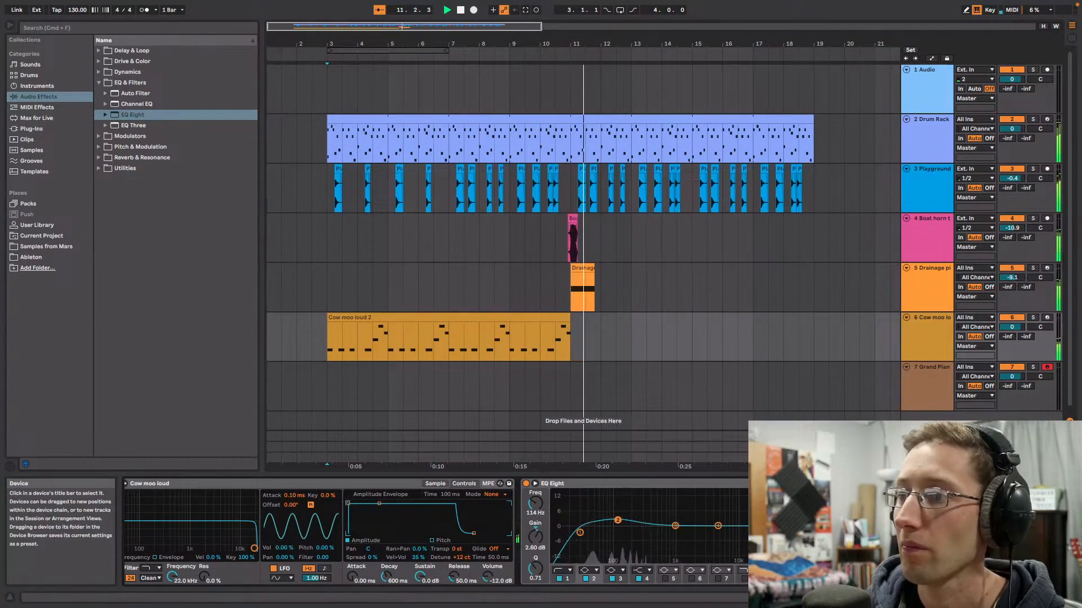
key(space)
key(space)
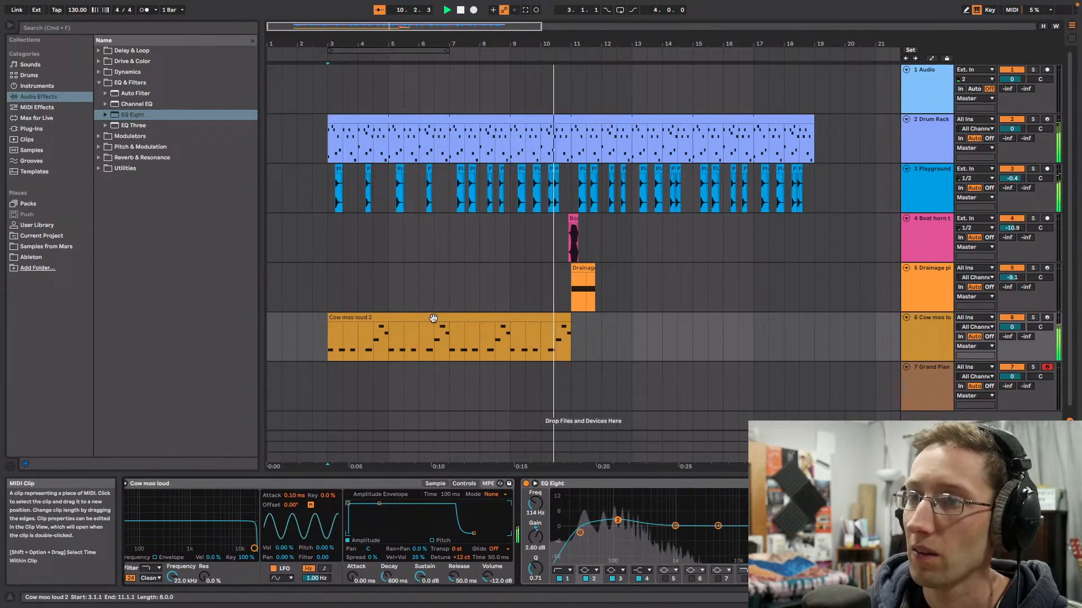
Step: Stop playback, move the Cow moo loud 2 clip to start at 7.1.1, and solo its track
key(space)
drag(405, 317, 514, 338)
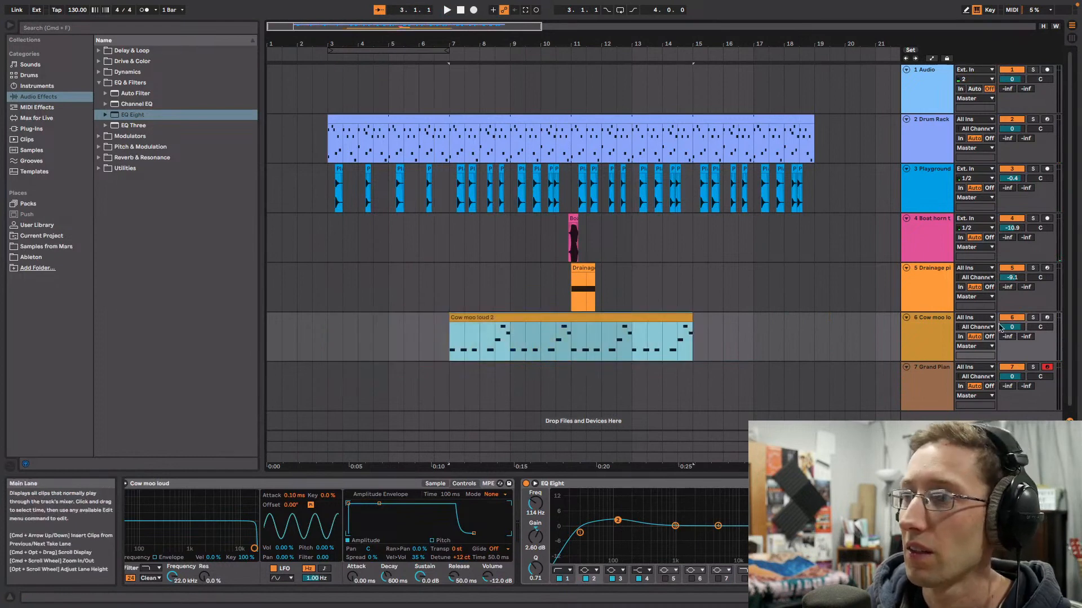
click(1033, 318)
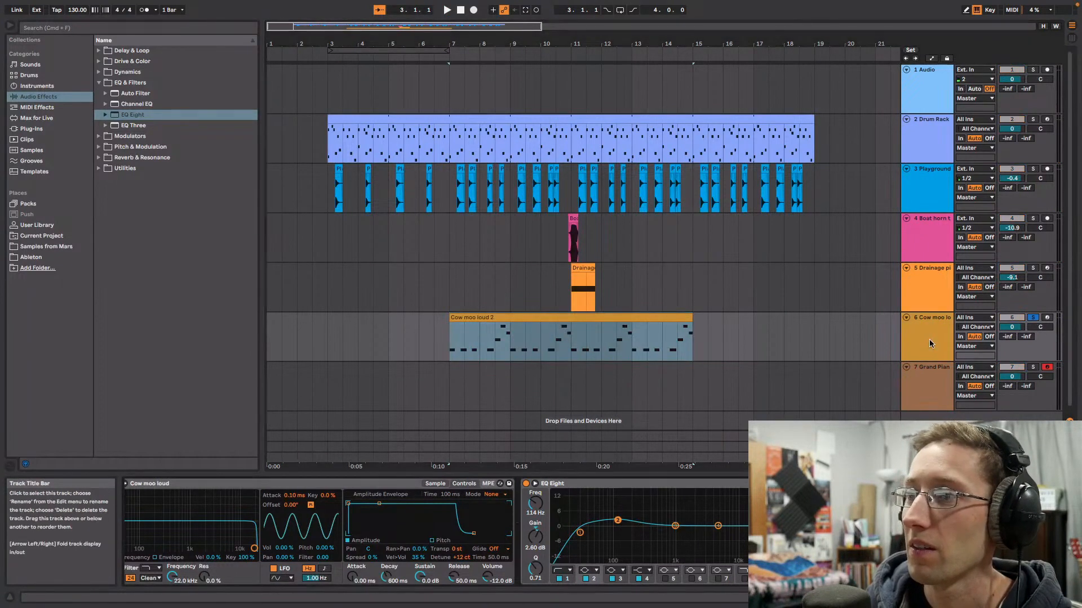
Step: Turn on looping for the Cow moo loud 2 clip and extend it to end at 19.1.1
click(676, 319)
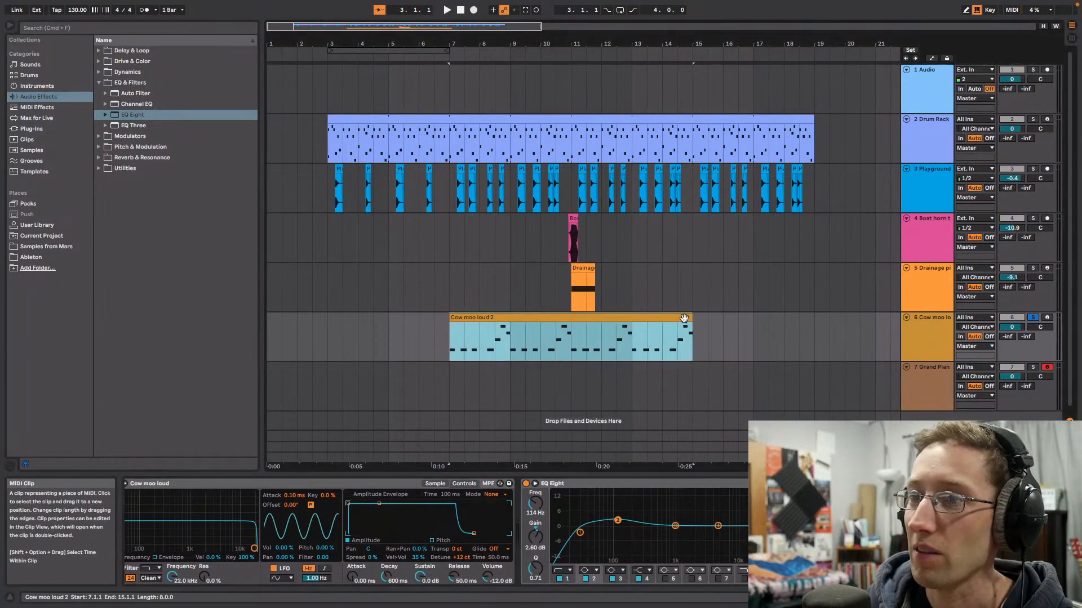
double_click(684, 319)
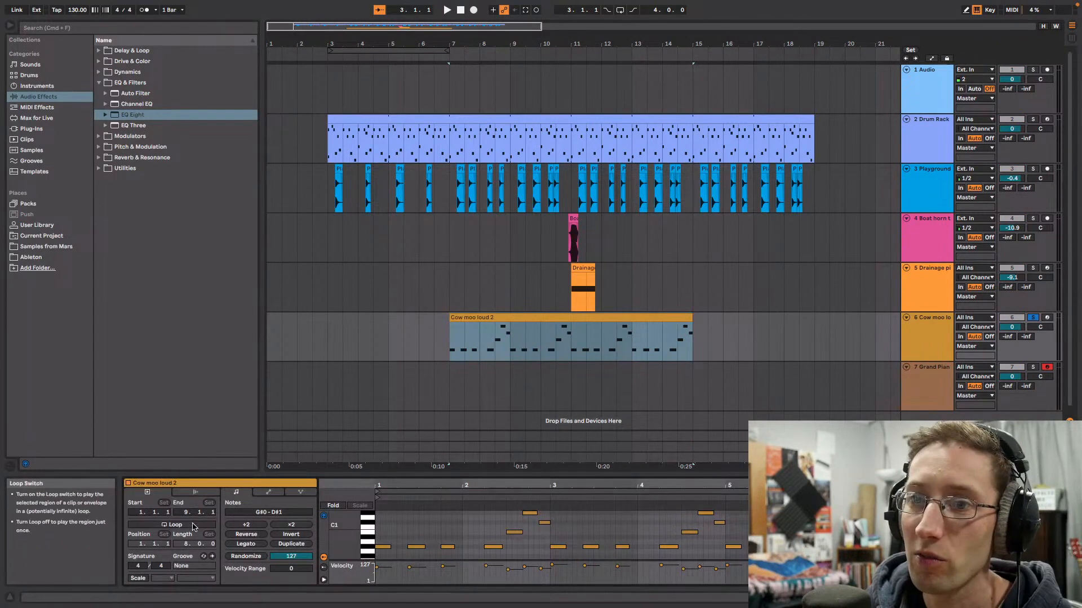
click(172, 524)
drag(692, 324, 819, 324)
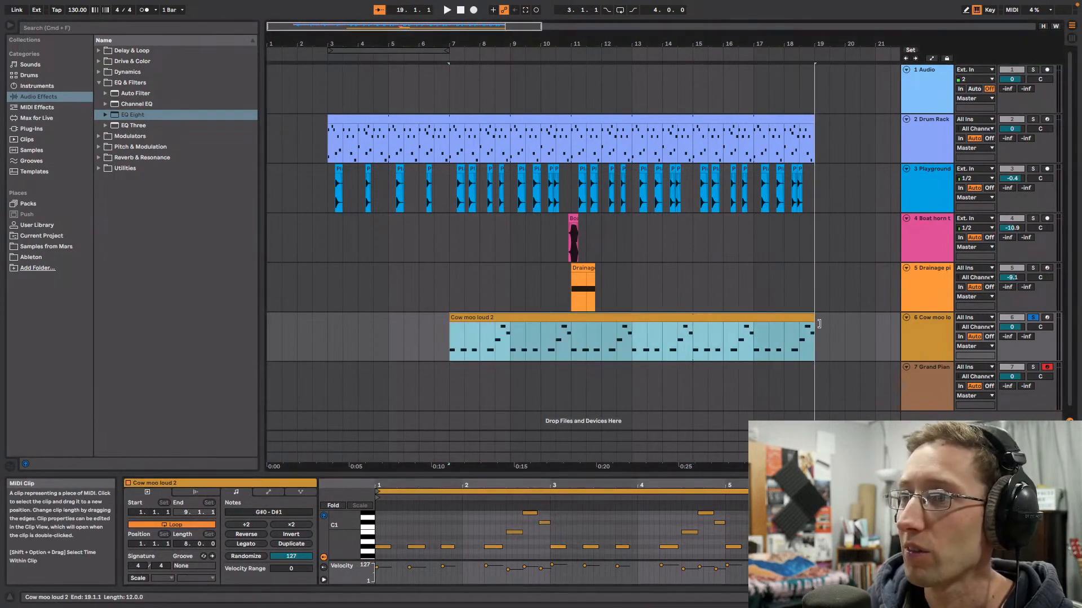
Step: Play the soloed Cow moo loud track from 7.1.1 with its device chain shown
click(449, 337)
key(space)
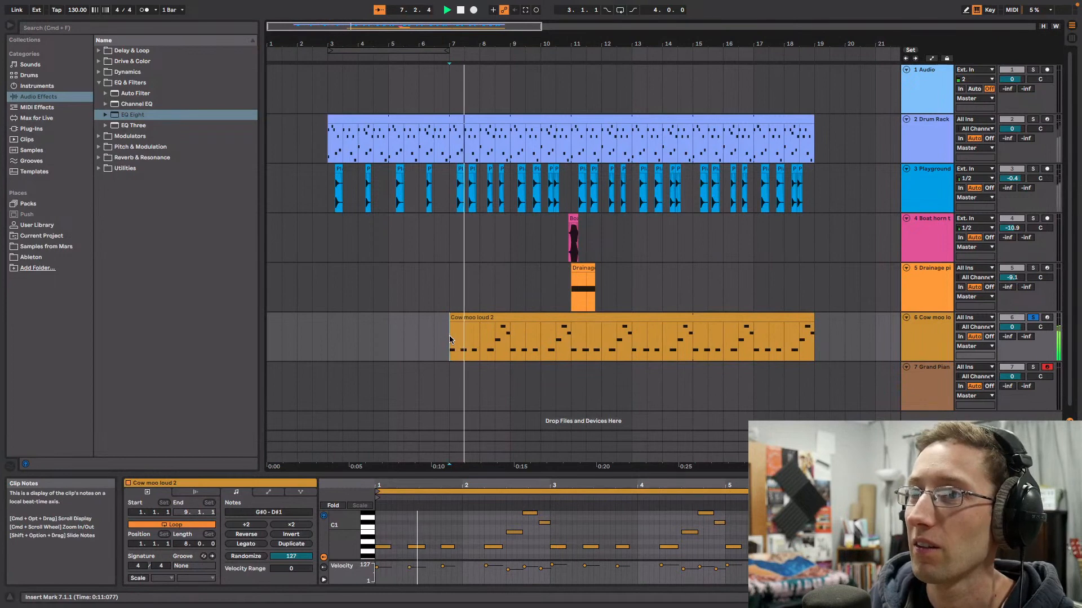
click(924, 337)
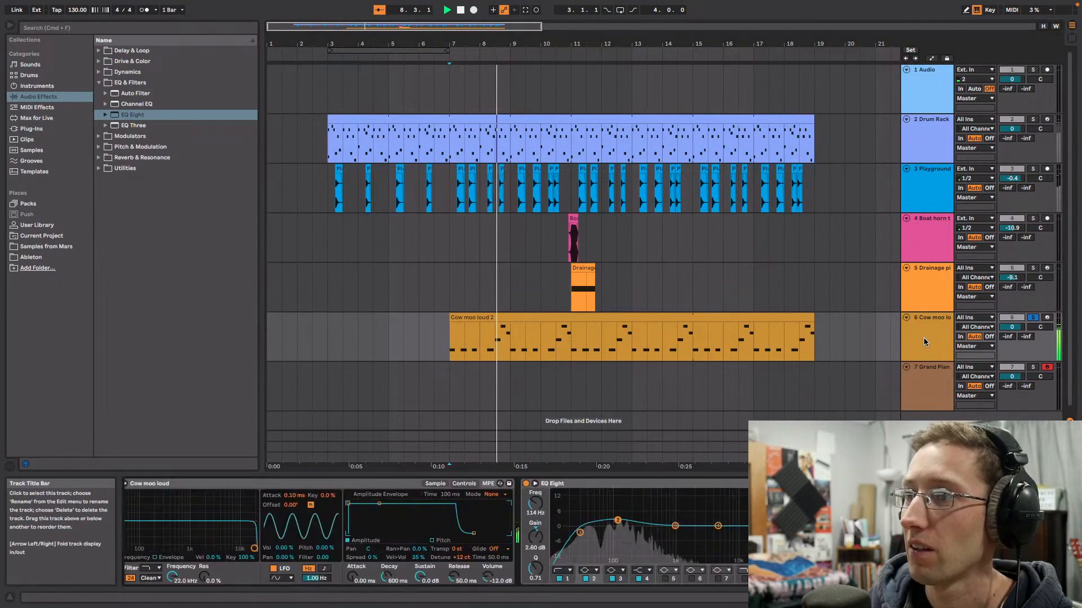
scroll(436, 531, right, 3)
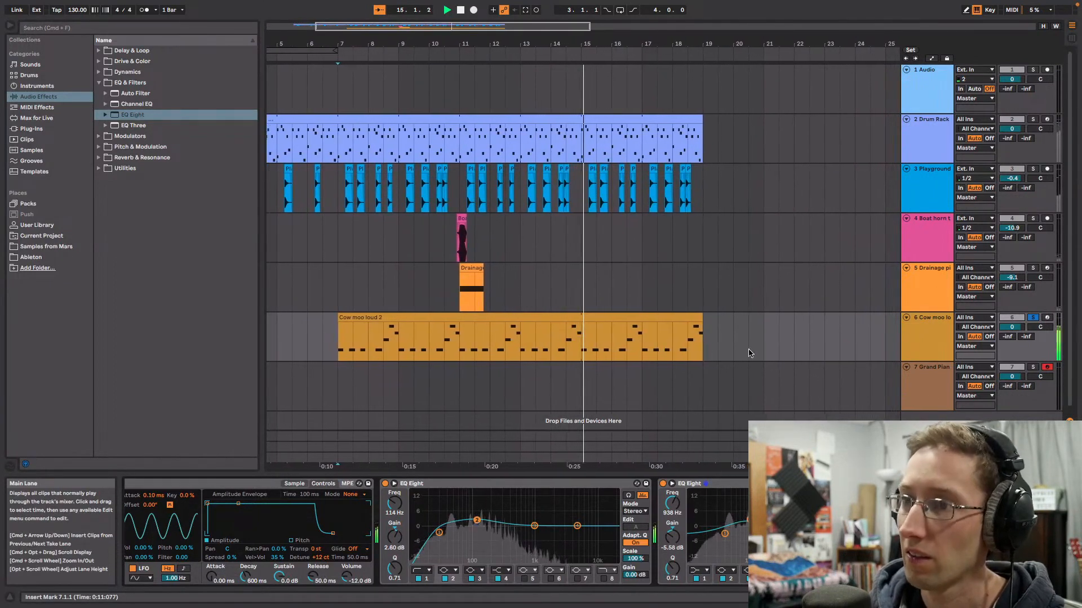
Step: Stop playback and check the individual D#1 notes in the Cow moo loud 2 clip
key(space)
double_click(616, 318)
click(959, 530)
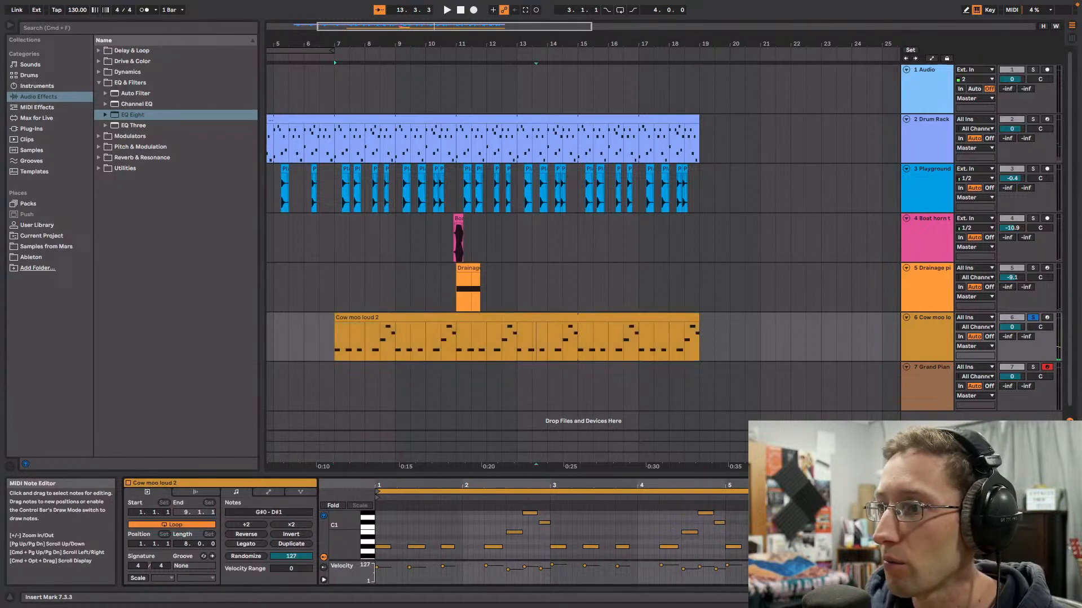
click(1056, 513)
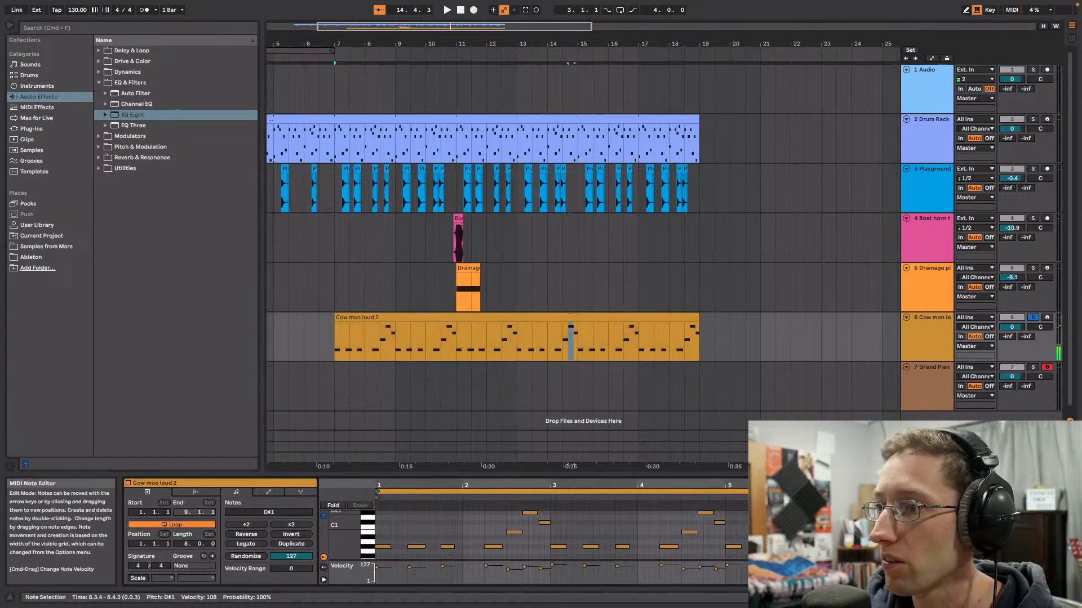
click(531, 513)
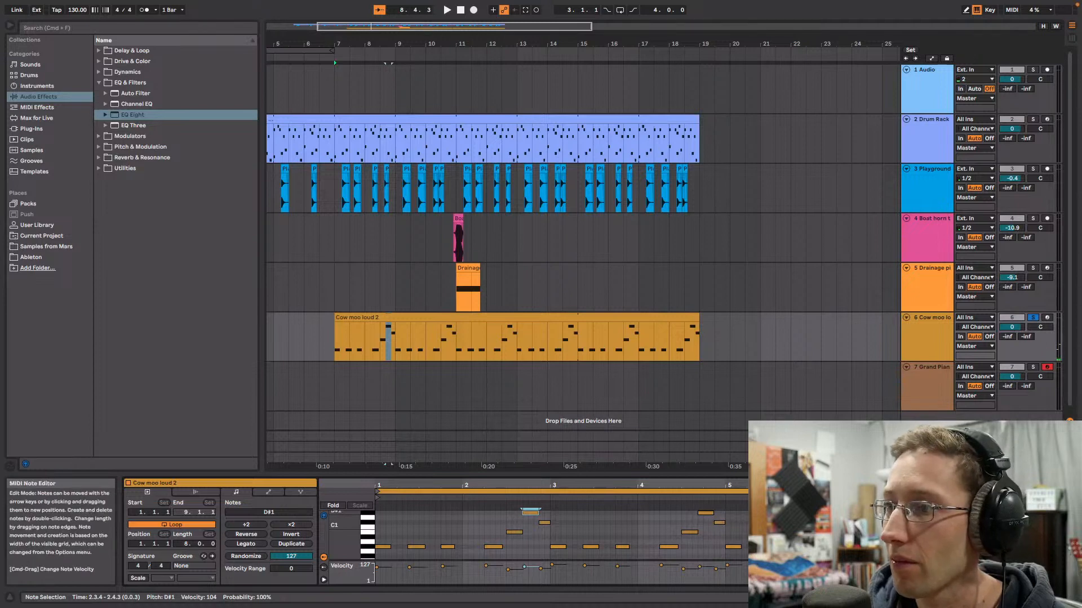
click(881, 514)
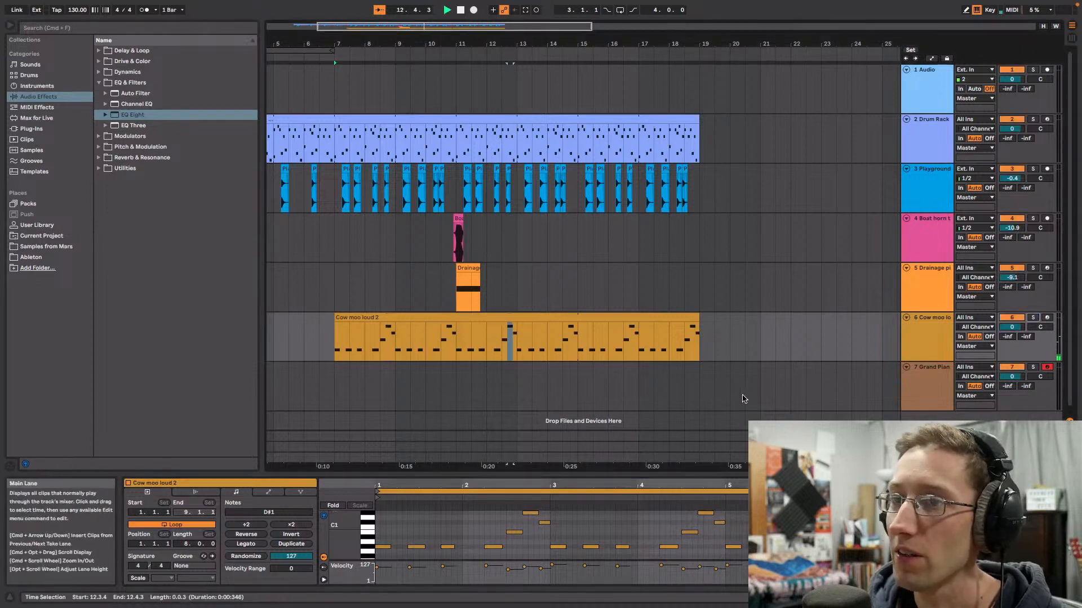
Step: Lower the Boat horn track to -16.5 dB and the Drainage pipe track to -10.7 dB while the full arrangement plays
key(space)
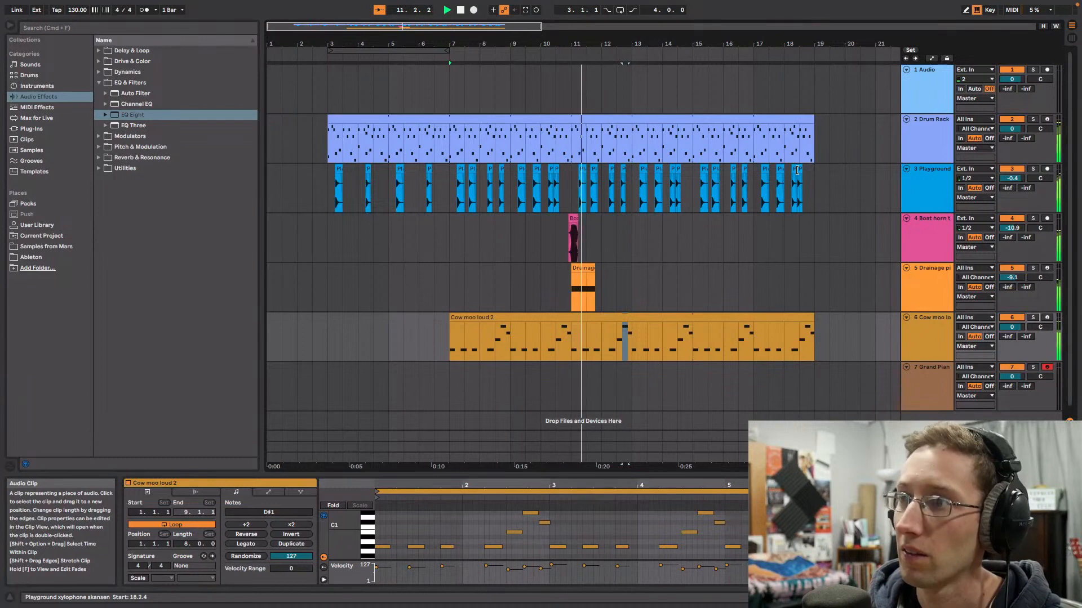
drag(1011, 228, 1019, 236)
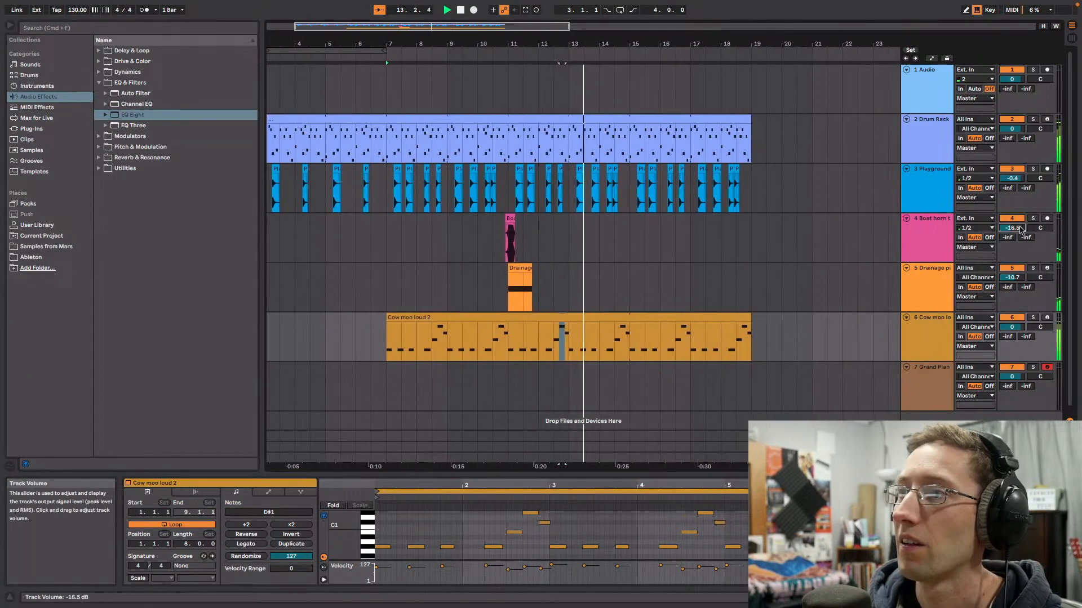
key(space)
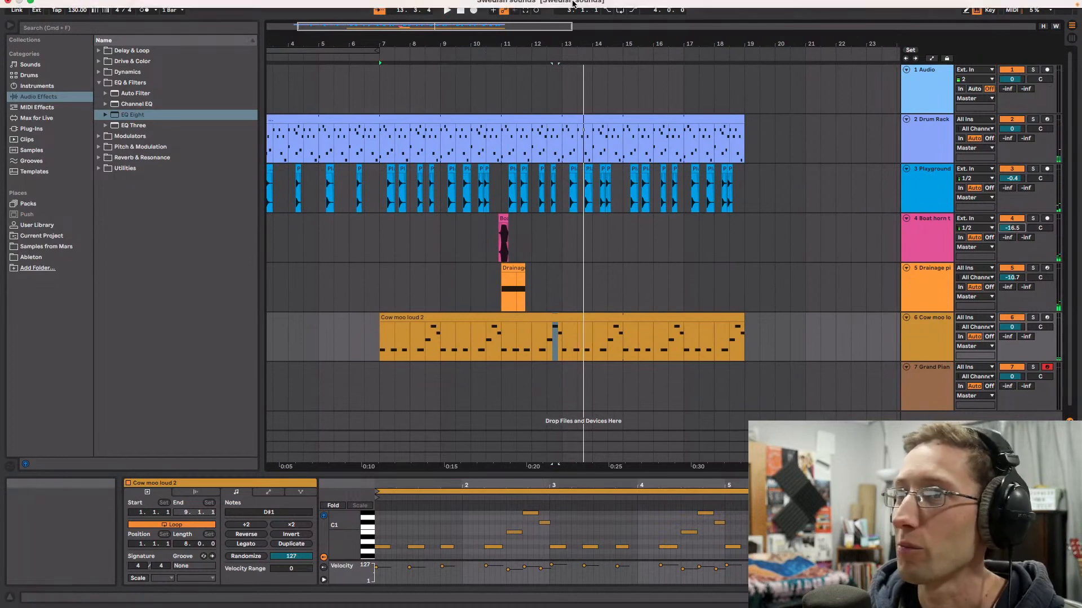
Step: Rename the Drum Rack track as Beat
drag(532, 28, 662, 28)
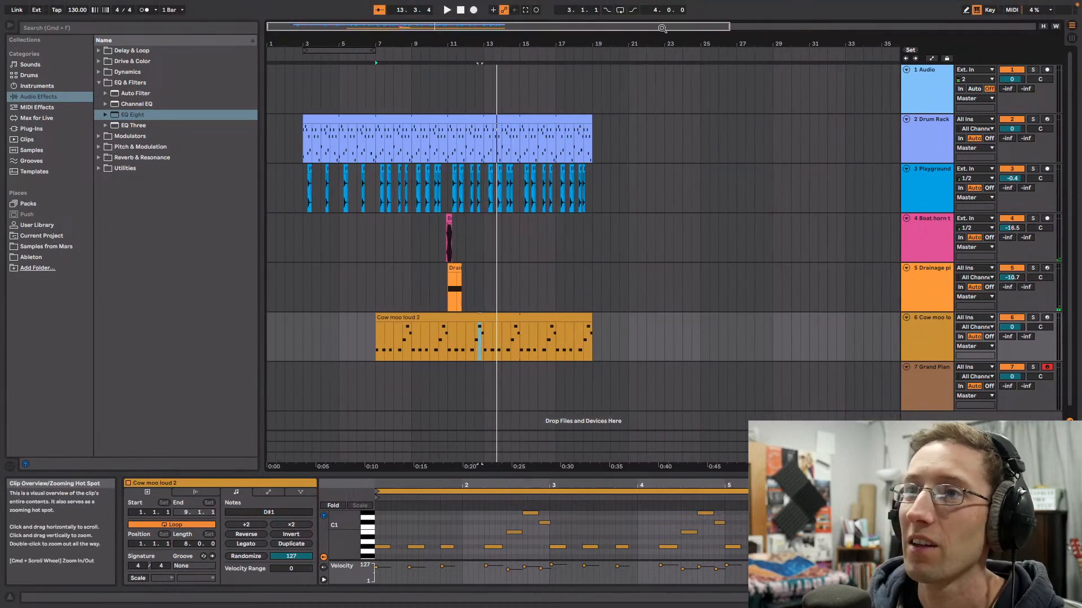
right_click(931, 132)
click(967, 174)
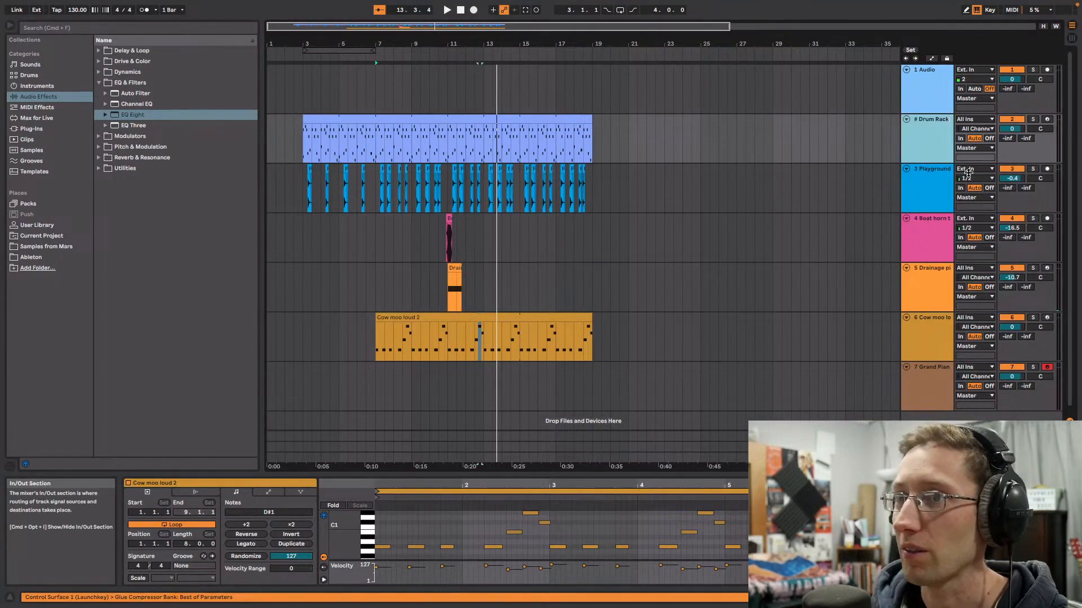
key(BackSpace)
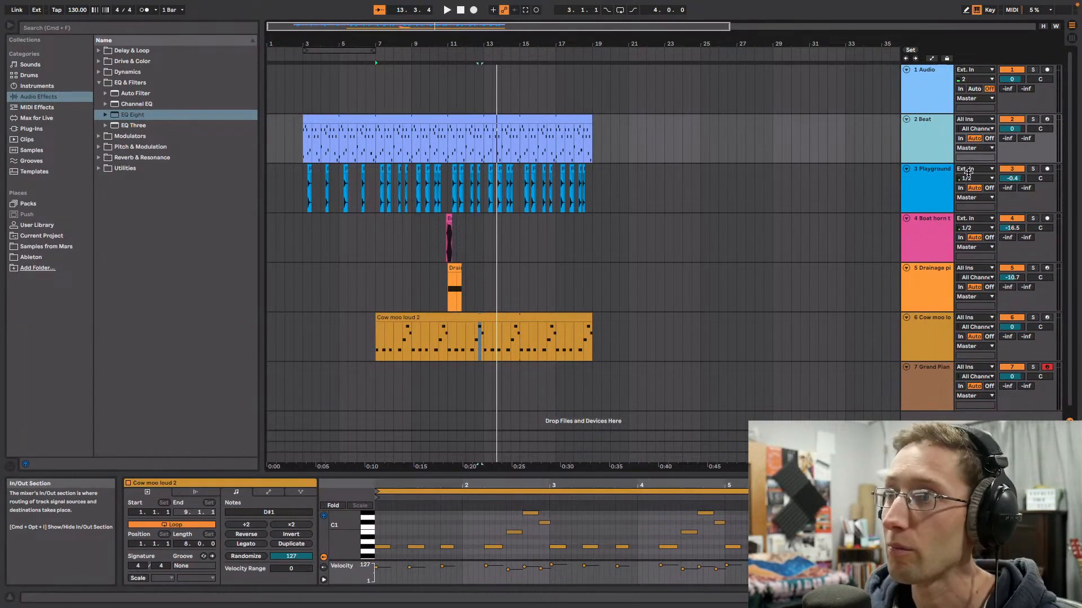
Step: Rename the Playground xylophone track as Xylo
right_click(940, 207)
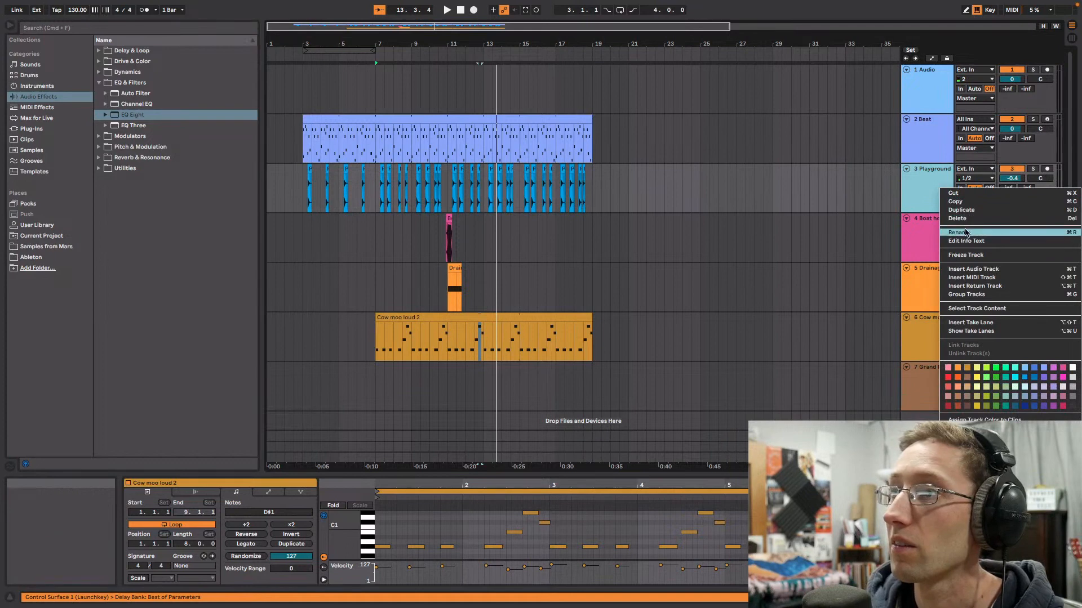
click(966, 230)
key(Right)
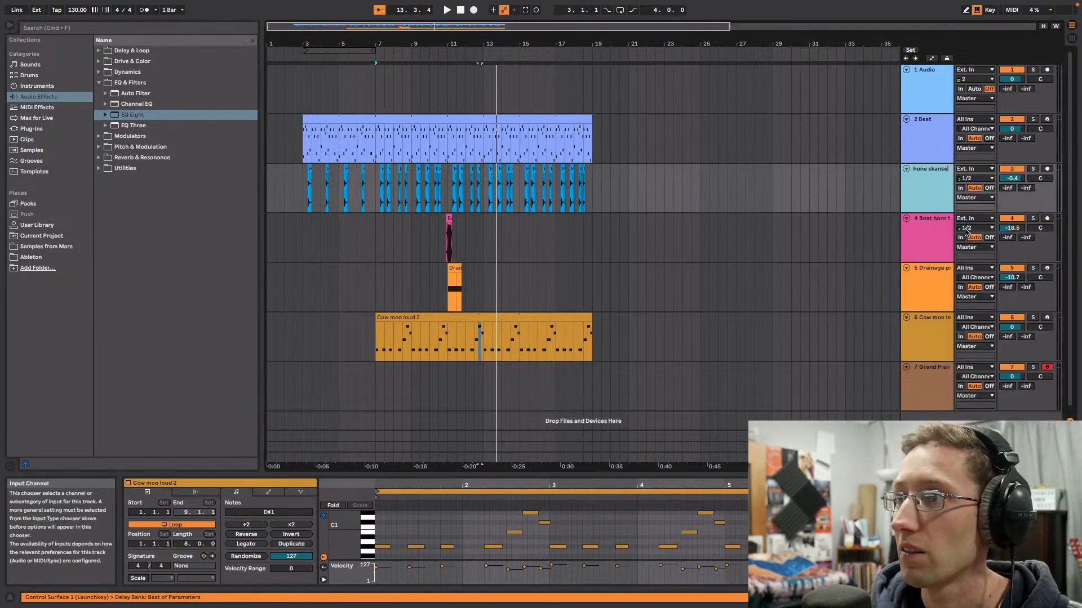
key(BackSpace)
key(BackSpace)
key(BackSpace)
key(BackSpace)
key(BackSpace)
key(BackSpace)
key(BackSpace)
key(BackSpace)
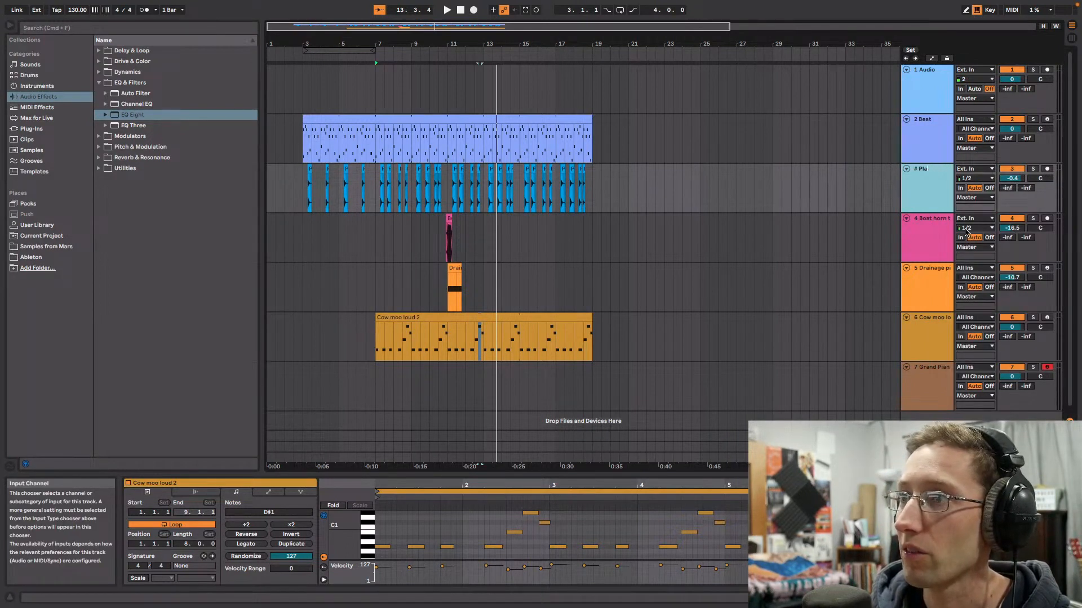
Step: Fold the Boat horn and Drainage pipe tracks
click(937, 235)
click(938, 293)
click(906, 219)
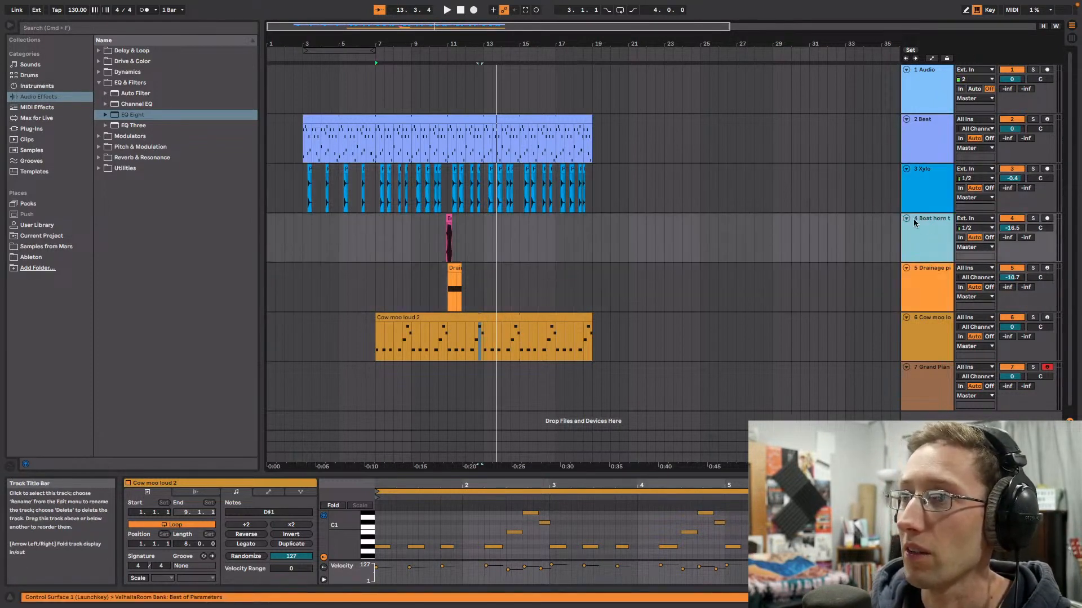
click(907, 229)
Step: Rename the Cow moo loud track as Bass
right_click(916, 236)
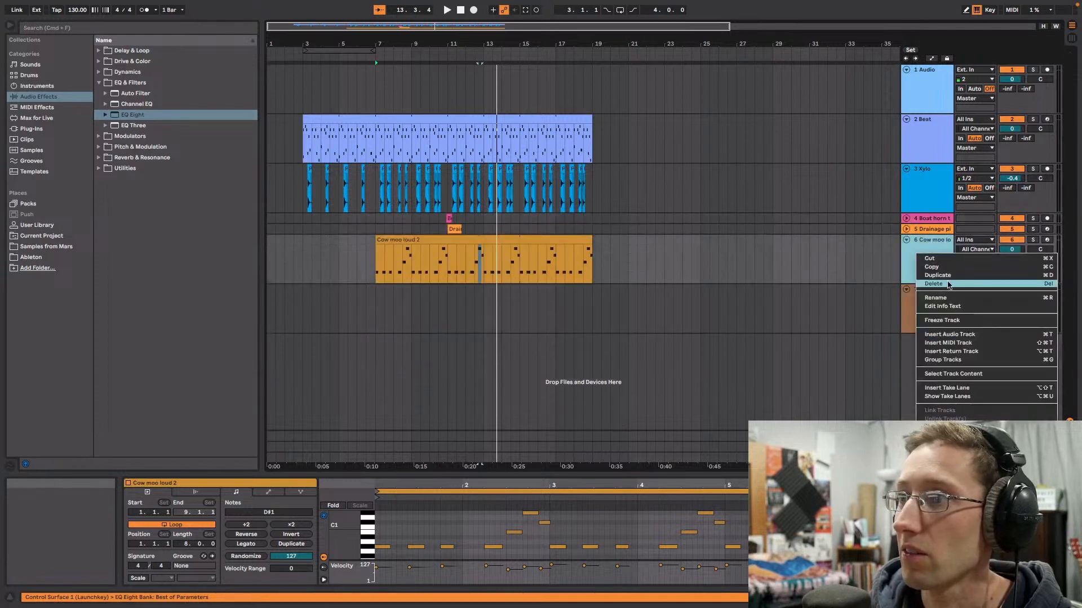
click(956, 302)
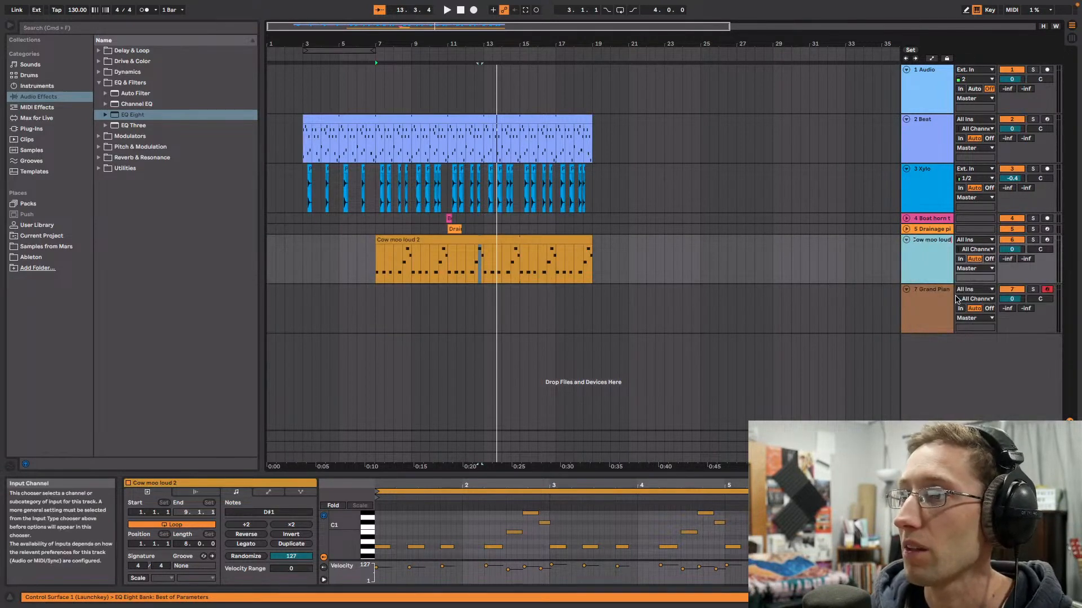
key(BackSpace)
key(BackSpace)
key(BackSpace)
key(BackSpace)
key(BackSpace)
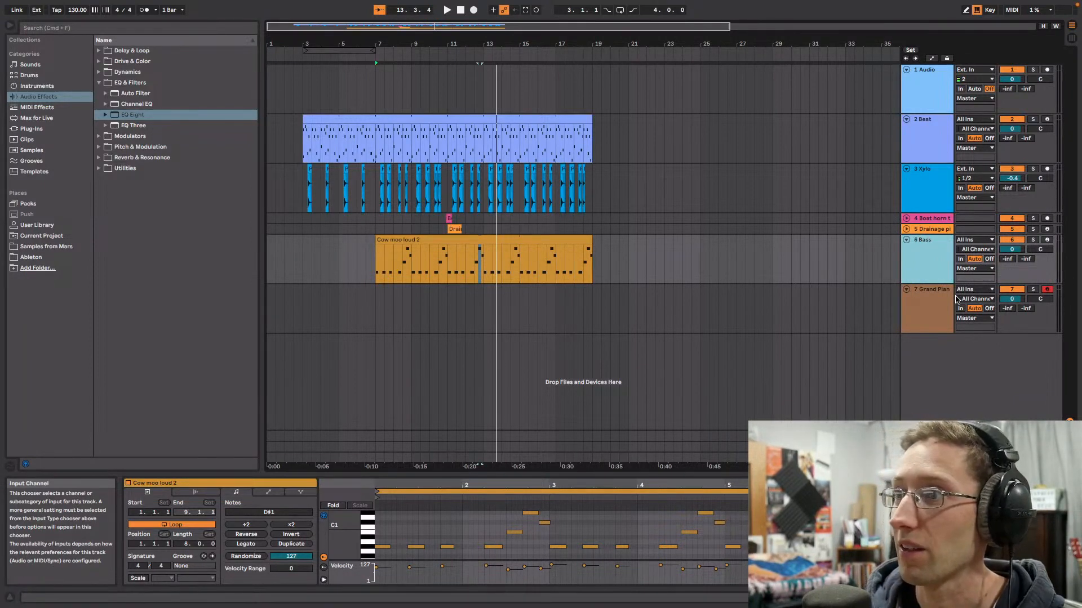
Step: Play the full arrangement from 7.1.1 to hear the bass line with the beat and xylophone
click(377, 257)
drag(625, 39, 655, 47)
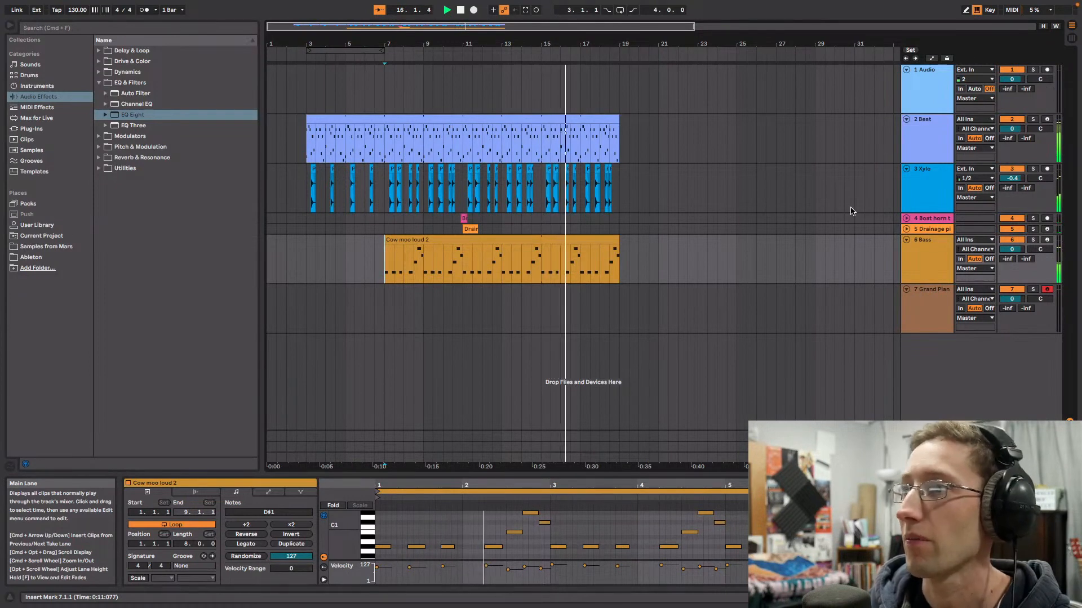
Step: Fold the Beat, Xylo and Bass tracks and save the Live Set
click(906, 119)
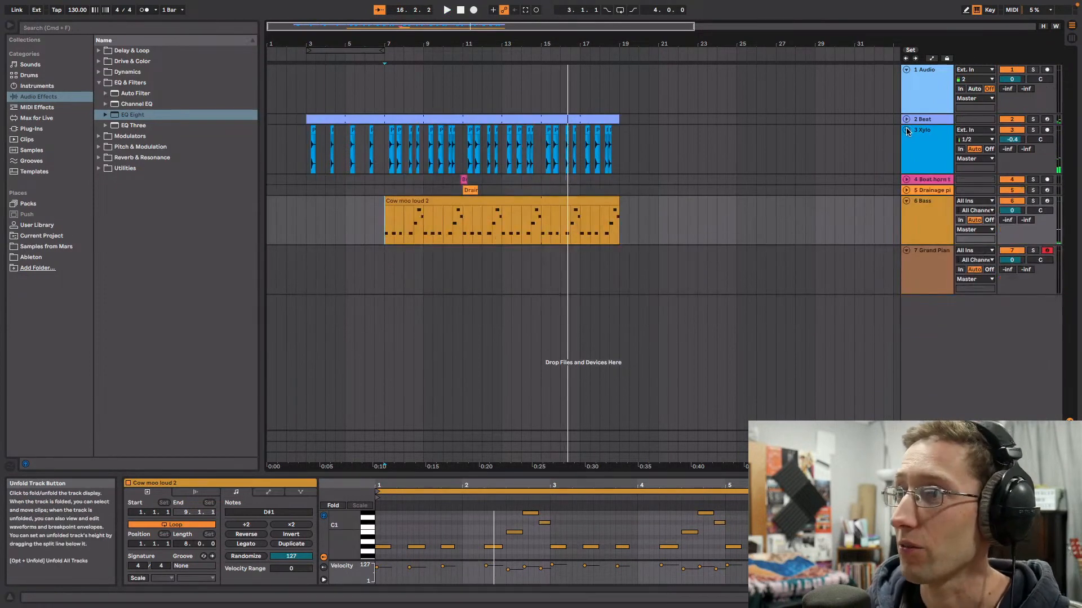
click(906, 131)
click(904, 160)
key(super+s)
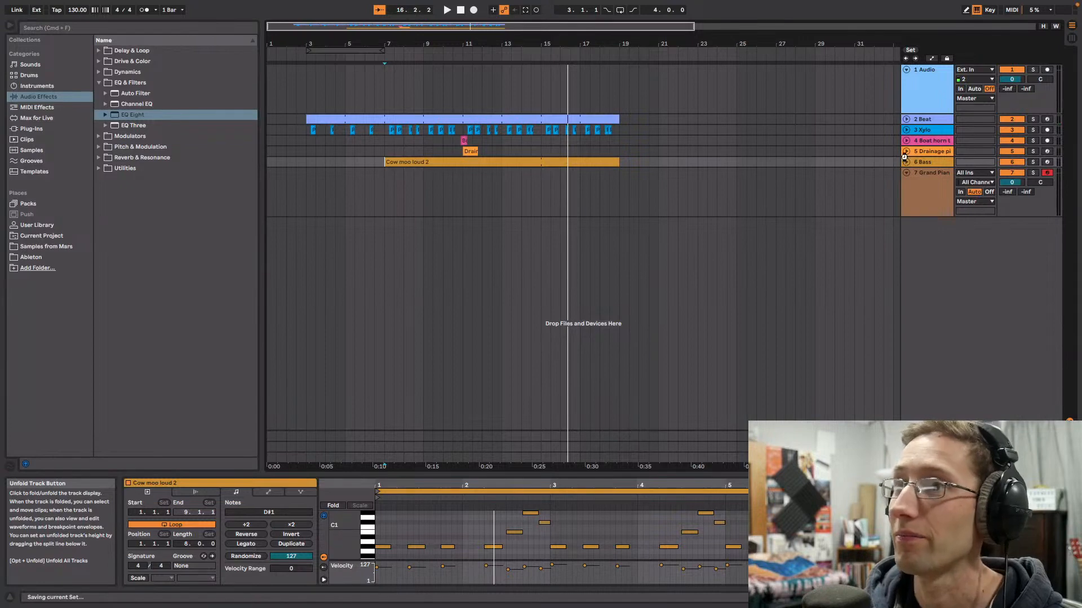
Step: Insert a new MIDI track below the Bass track and show the current project's samples in the browser
right_click(931, 164)
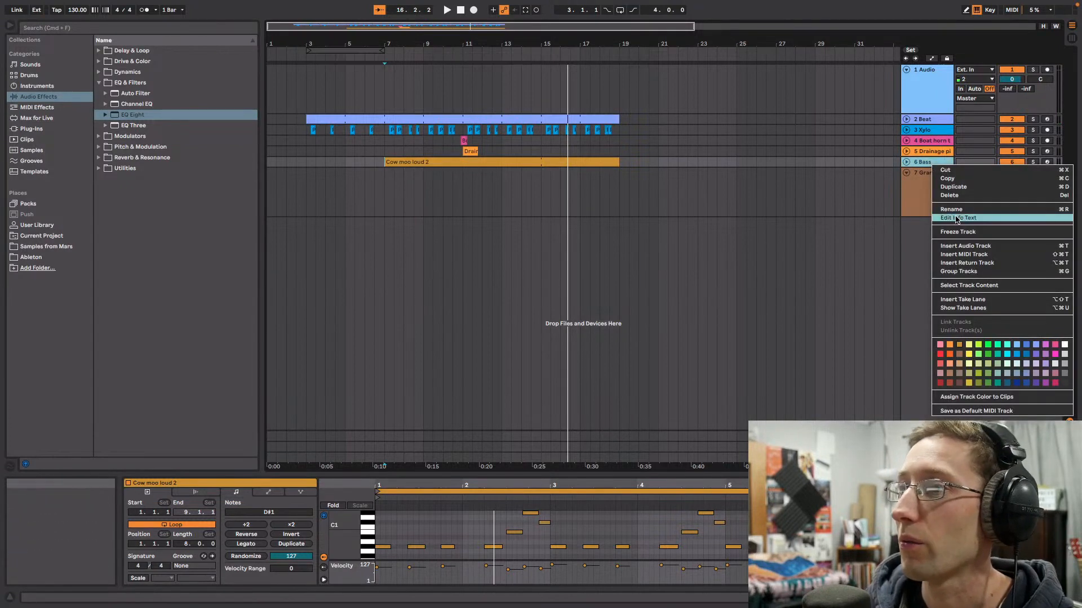
click(961, 254)
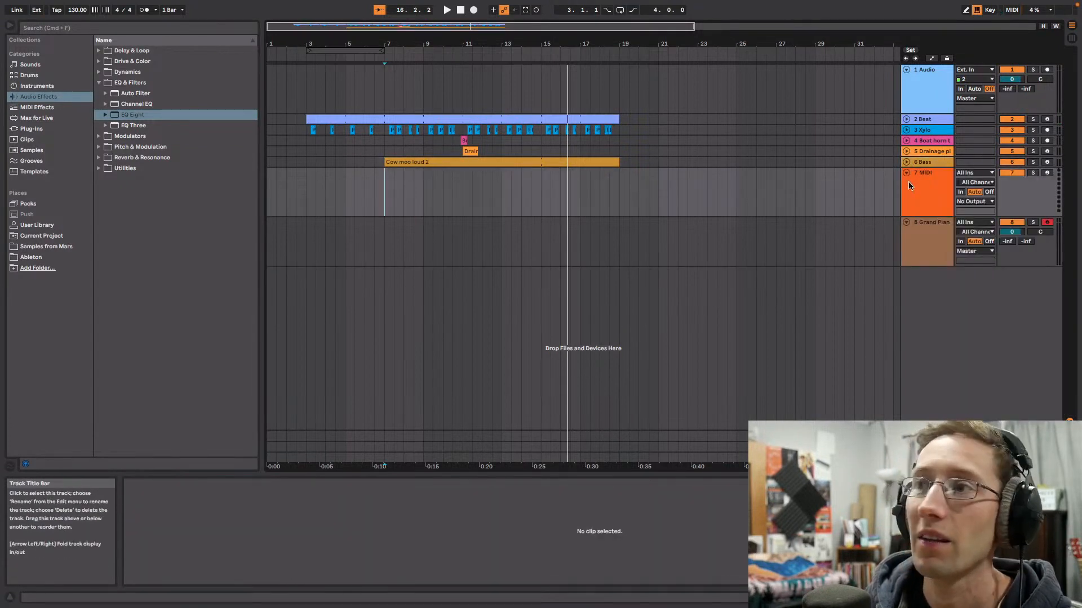
click(42, 236)
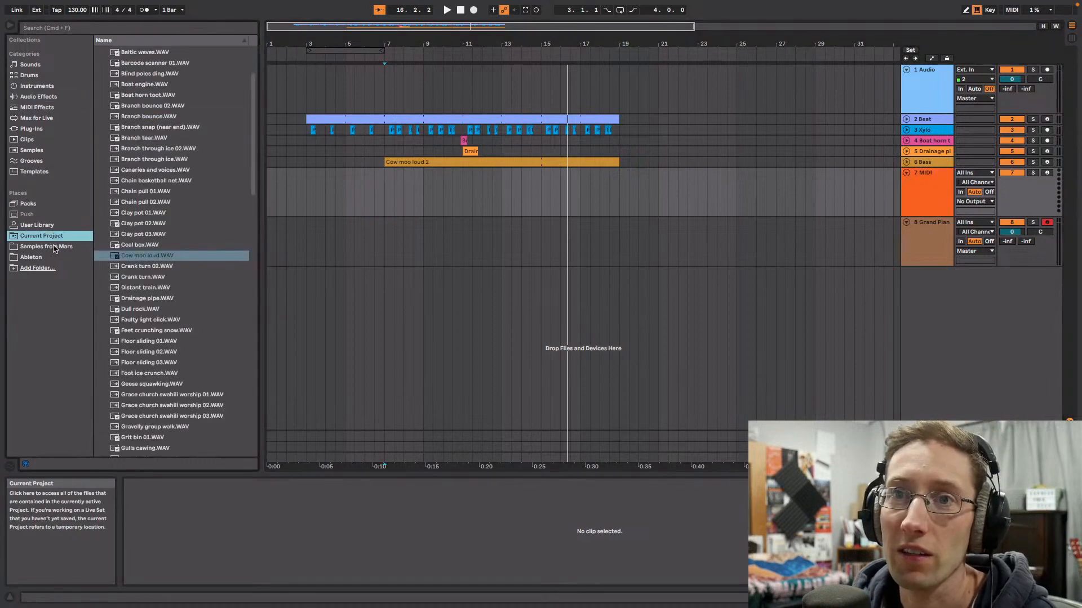
Step: Browse the current project's samples for another part, auditioning Canaries and voices.WAV and Crank turn 02.WAV
scroll(247, 114, up, 2)
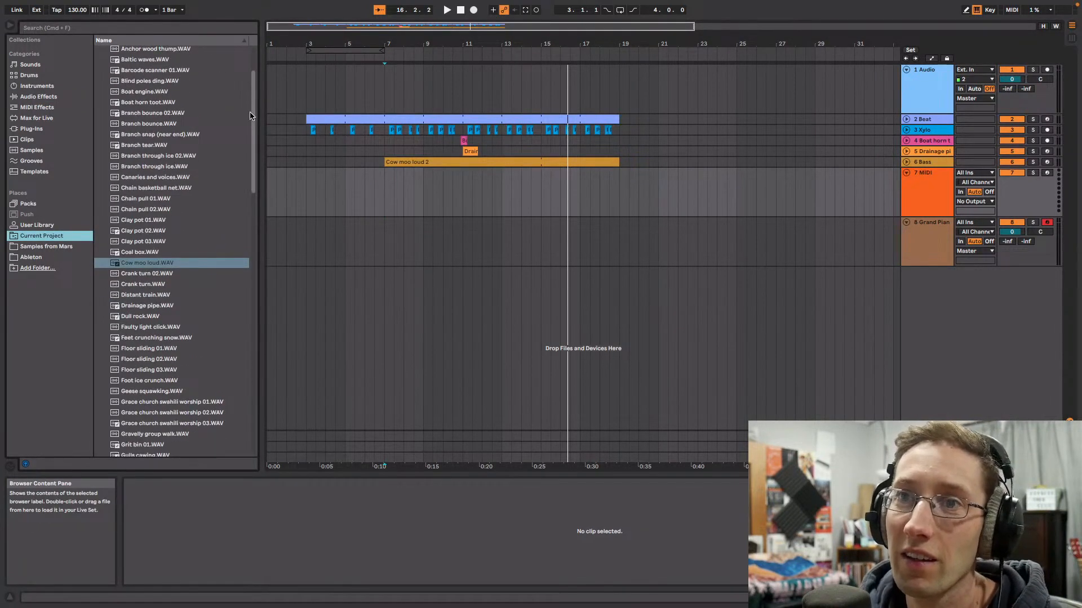
scroll(250, 115, down, 2)
click(191, 139)
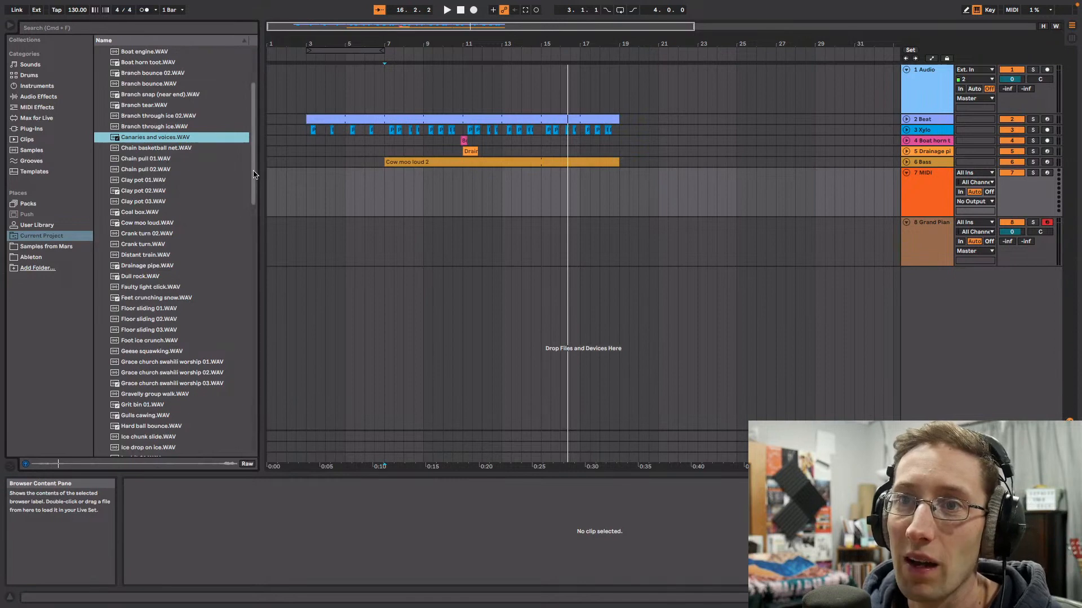
scroll(214, 191, down, 1)
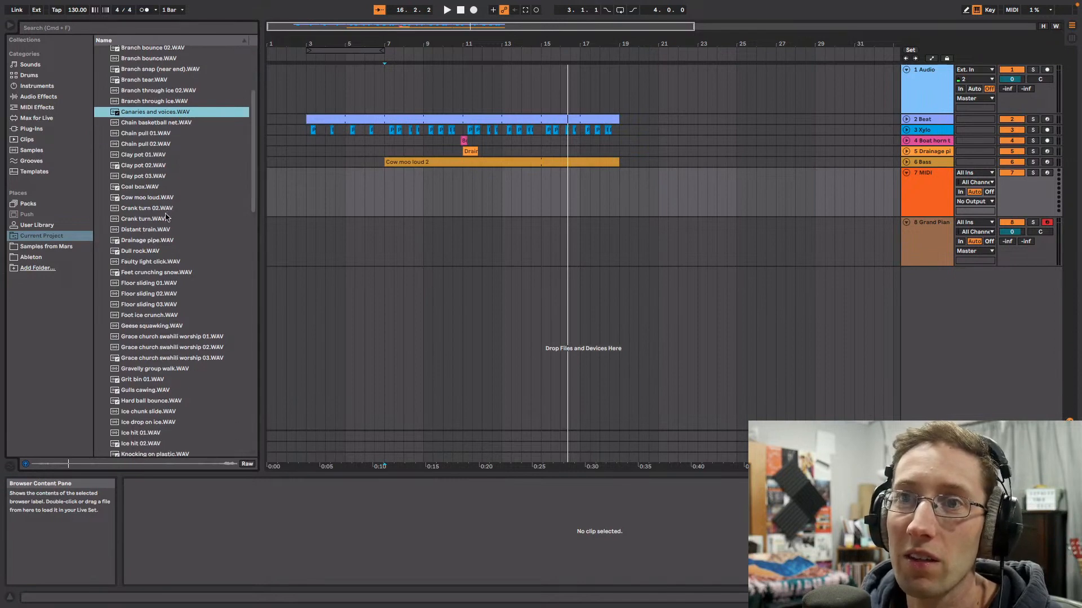
click(167, 208)
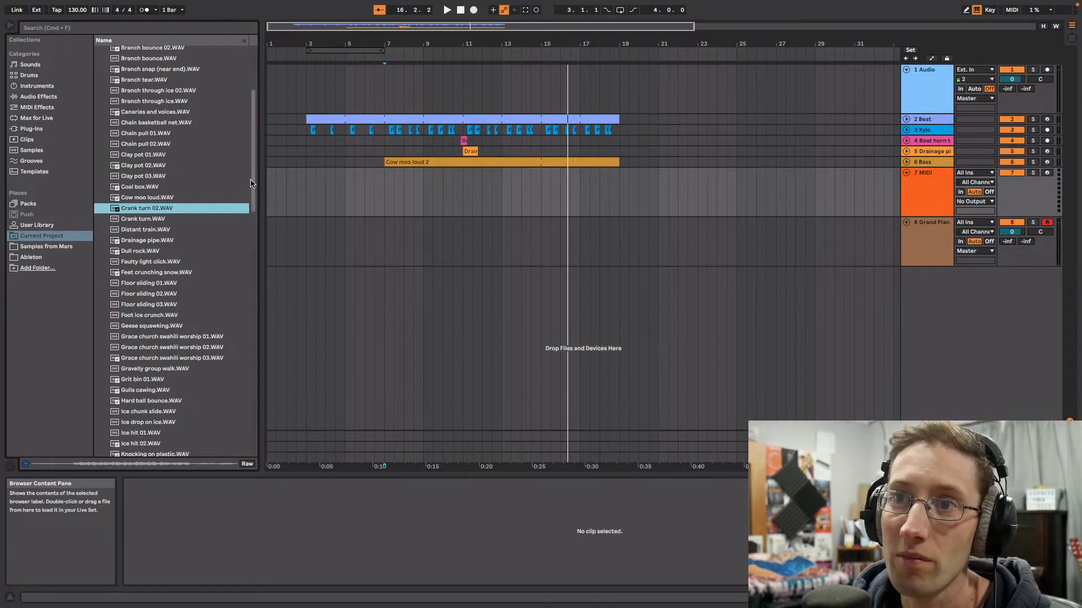
drag(251, 183, 255, 223)
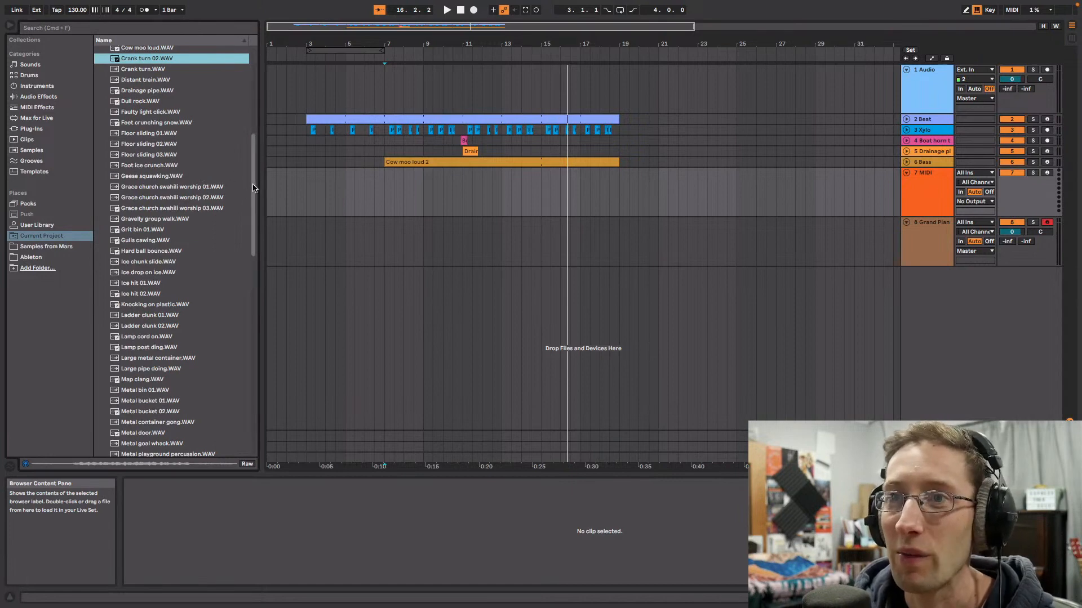
drag(253, 188, 252, 214)
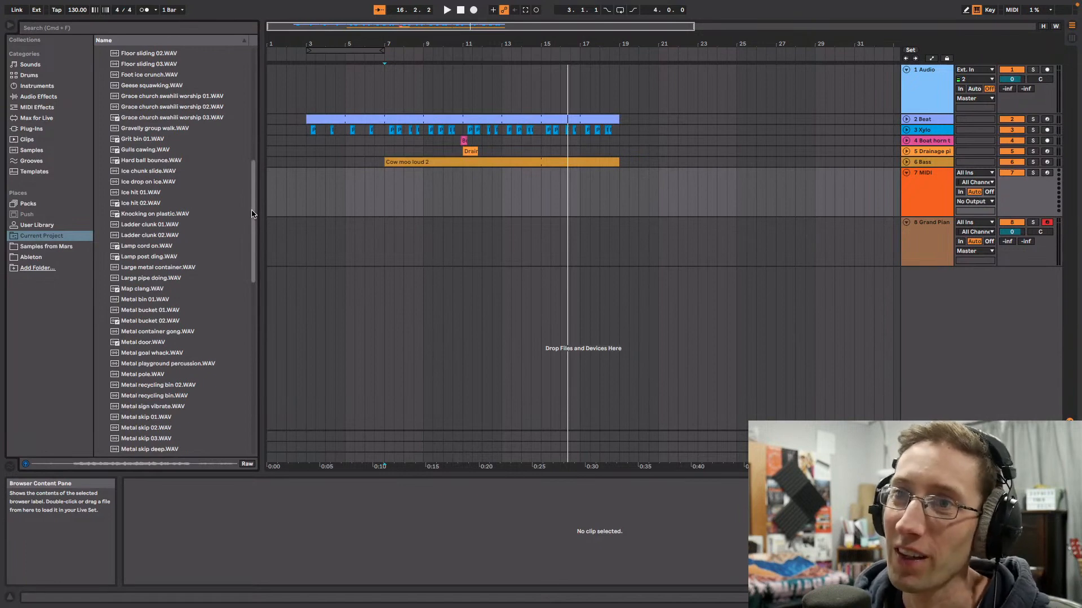
drag(252, 214, 253, 221)
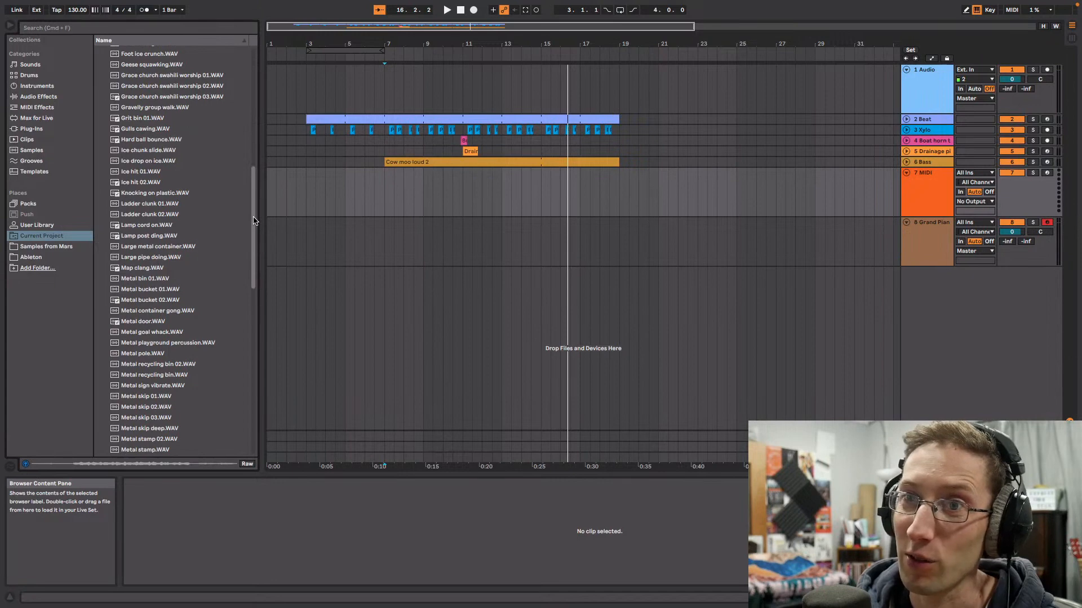
drag(253, 221, 253, 229)
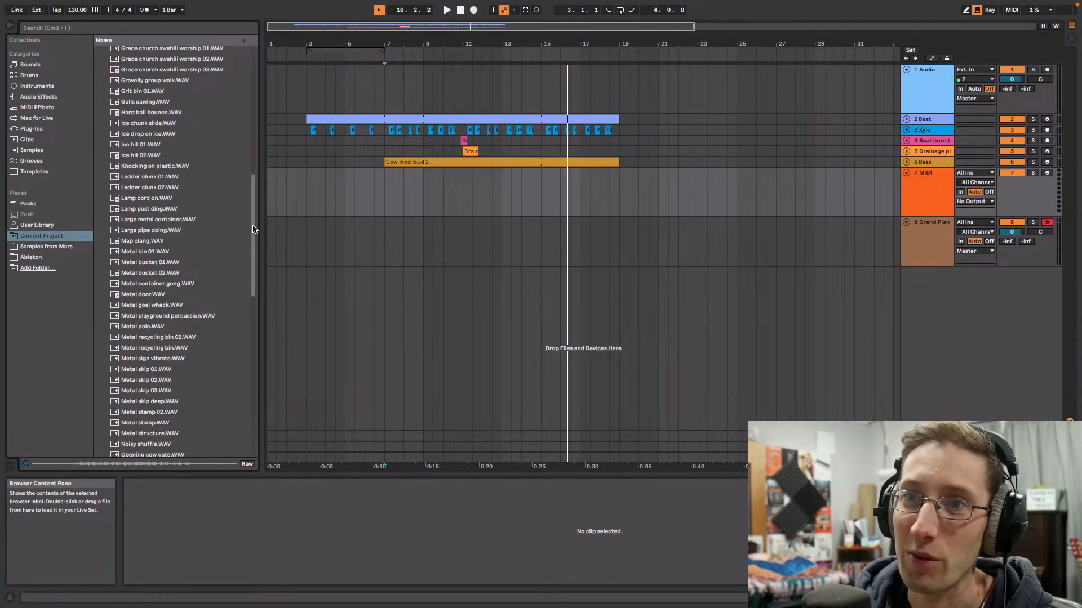
drag(253, 229, 255, 290)
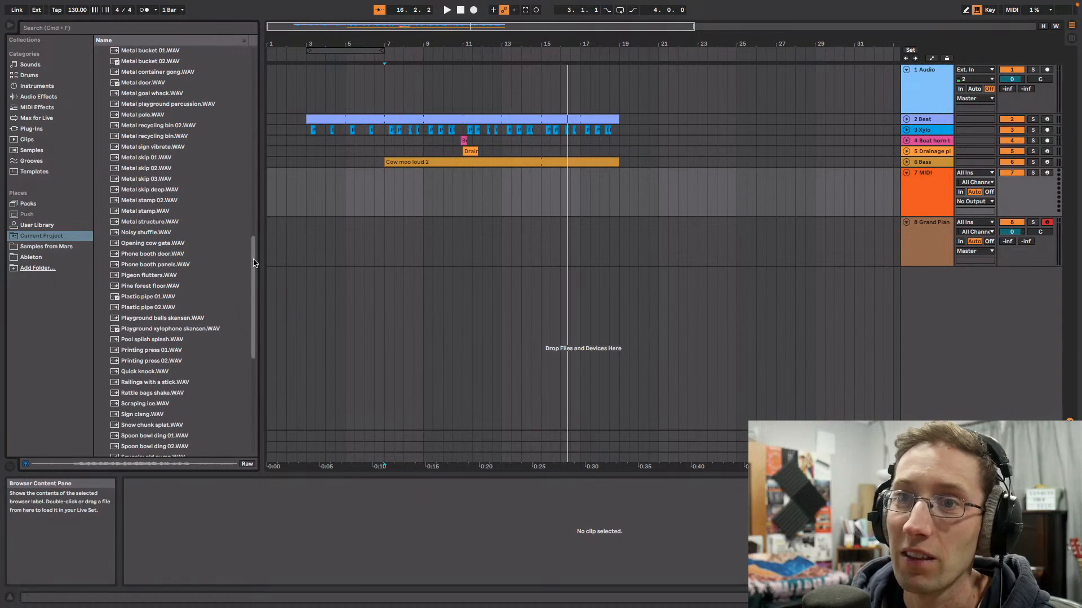
Step: Place Noisy shuffle.WAV at bar 22 on a new audio track, play it and unfold the track
drag(148, 236, 673, 241)
click(542, 338)
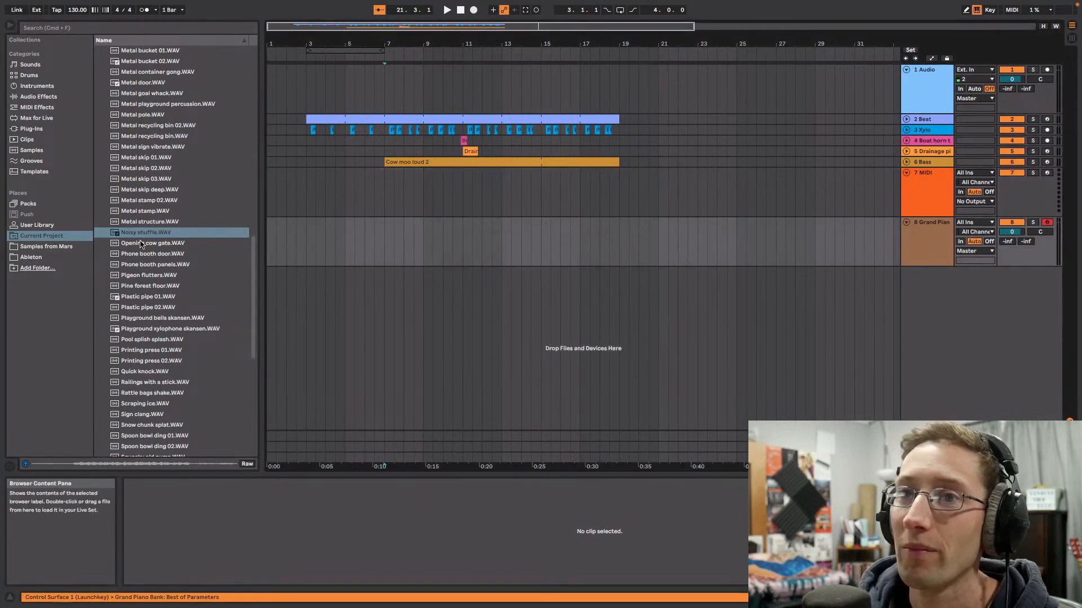
drag(144, 233, 683, 282)
key(space)
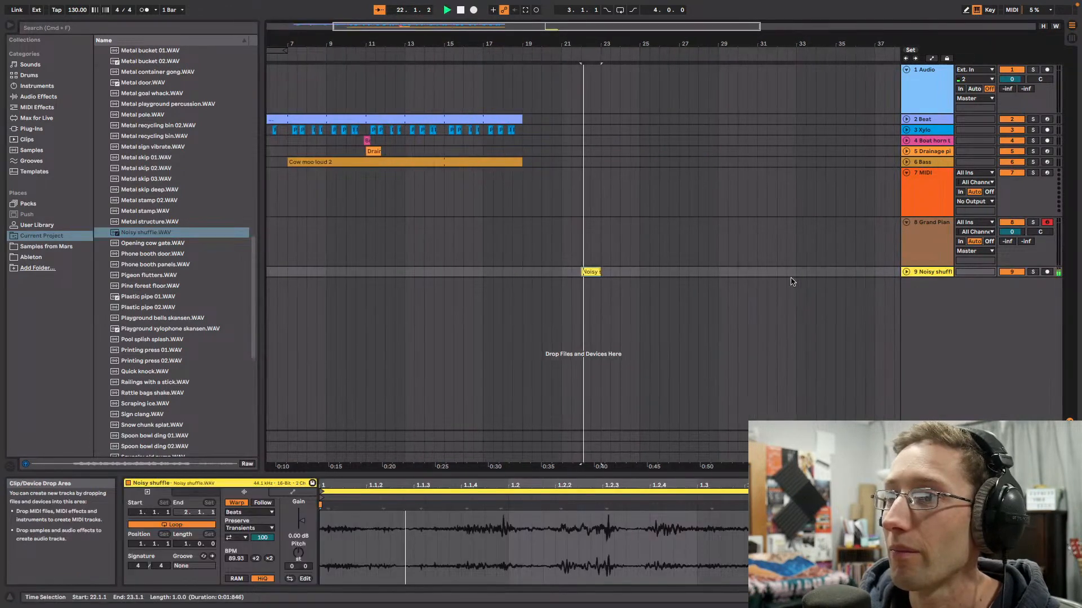
key(space)
click(906, 272)
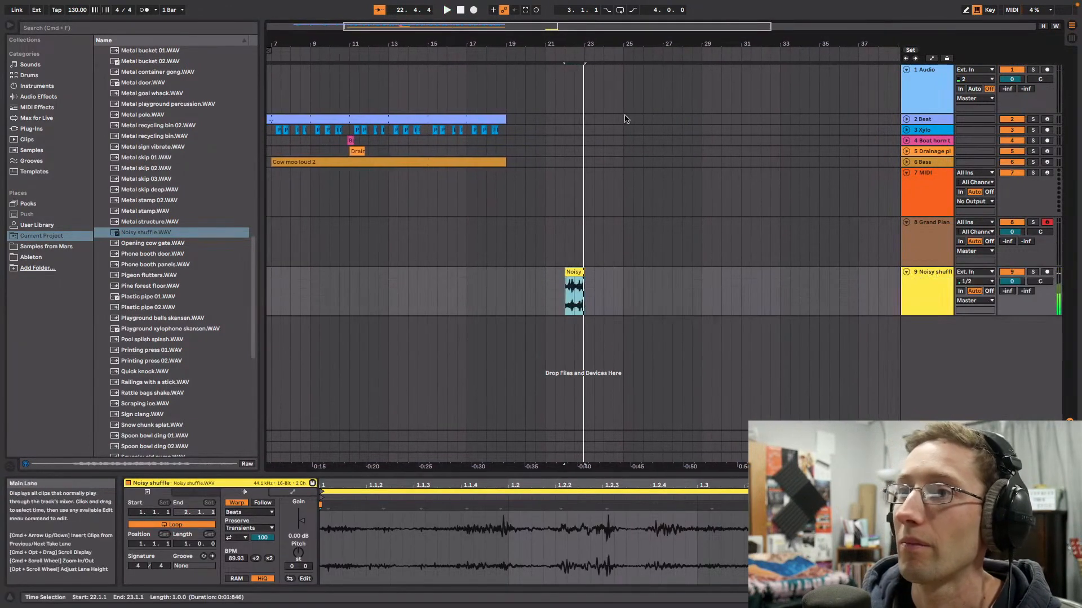
drag(632, 44, 847, 113)
drag(701, 44, 626, 44)
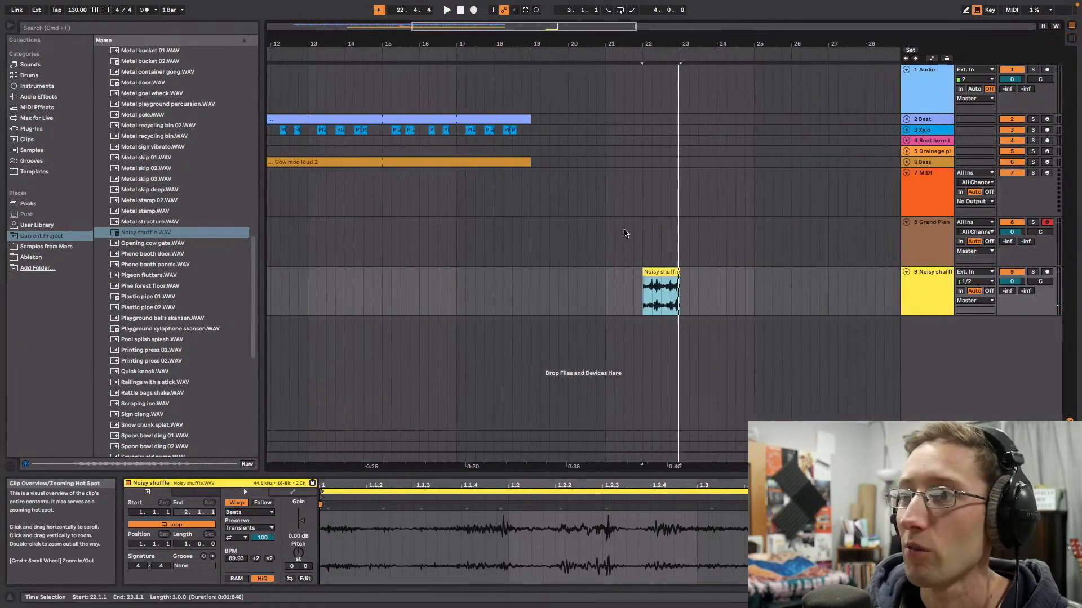
Step: Lower the Noisy shuffle track to -6.9 dB and set its Beats warp to preserve 1/16, transient looping off, envelope 20
drag(1011, 281, 1011, 300)
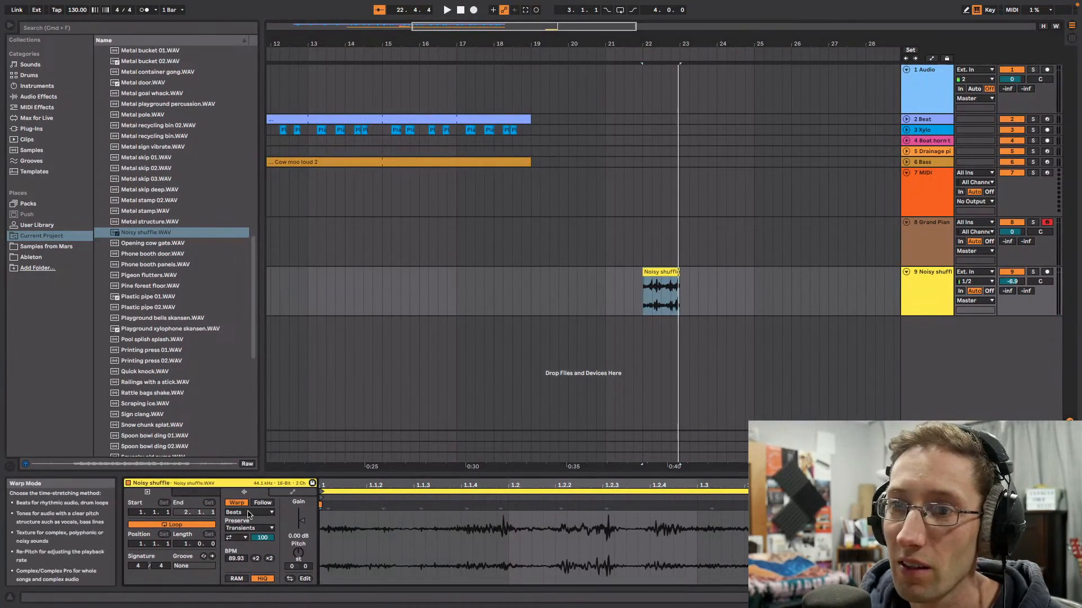
click(237, 538)
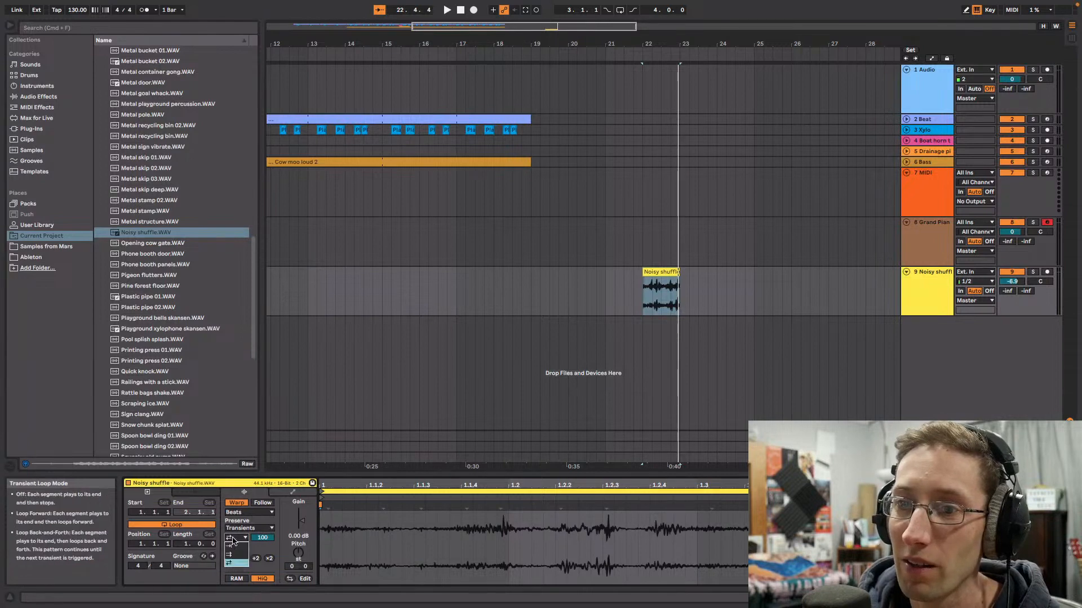
drag(262, 538, 262, 570)
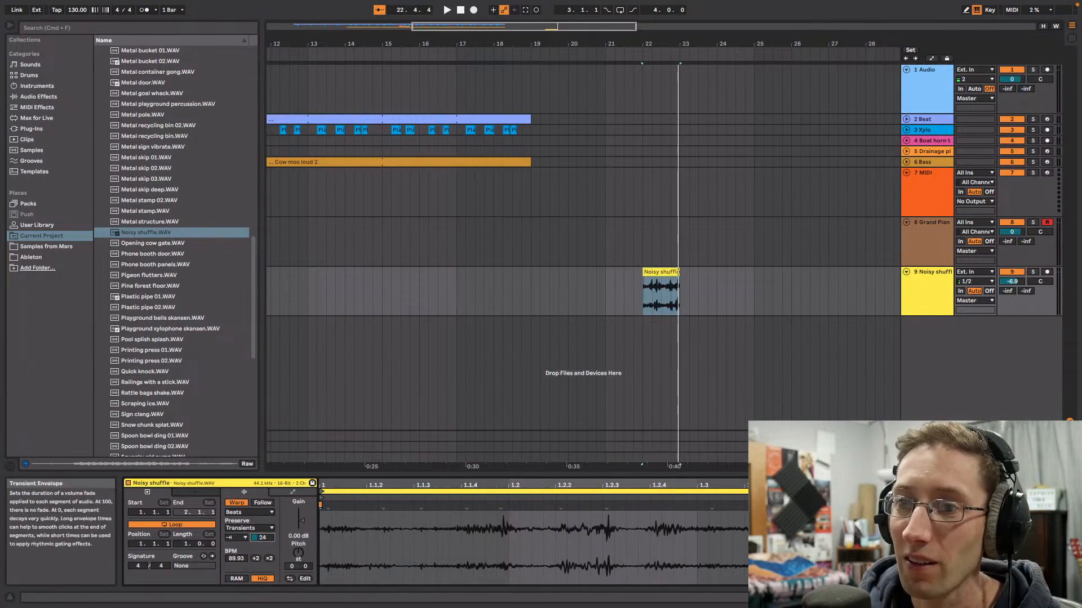
key(space)
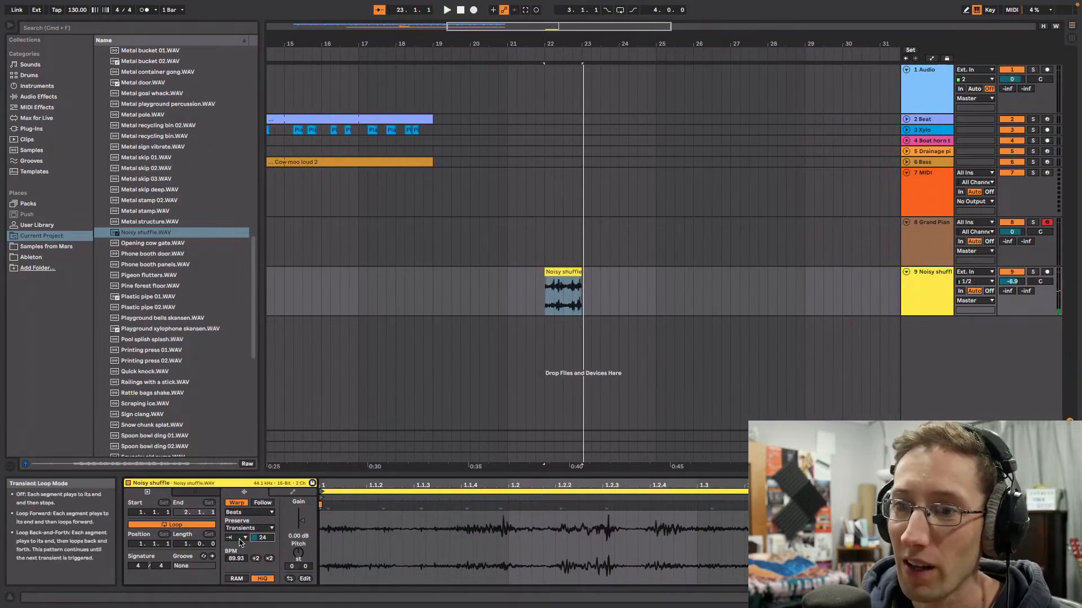
drag(263, 538, 262, 544)
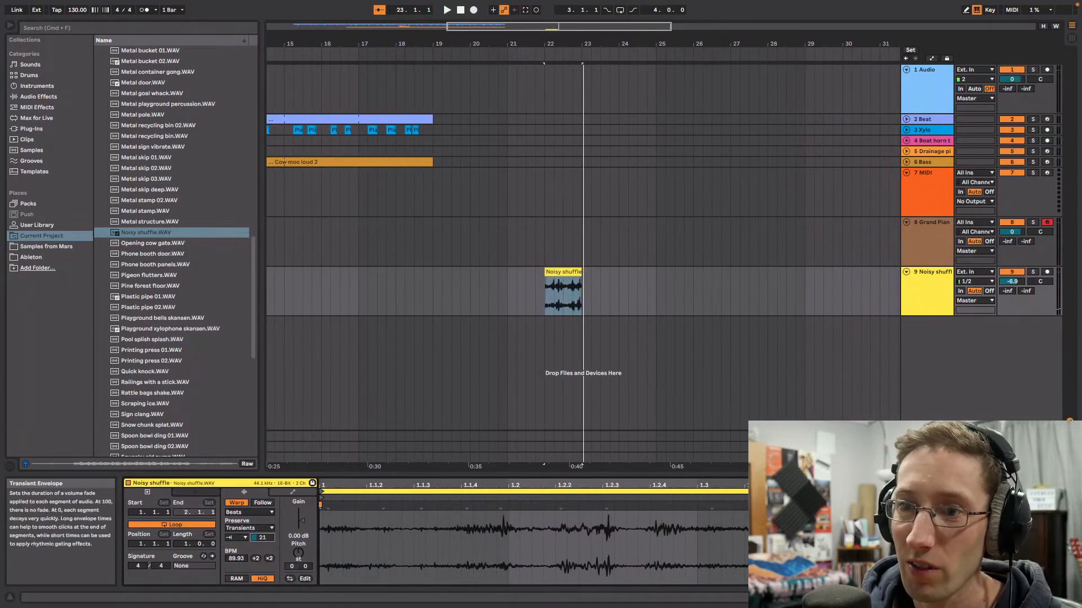
click(250, 528)
click(246, 570)
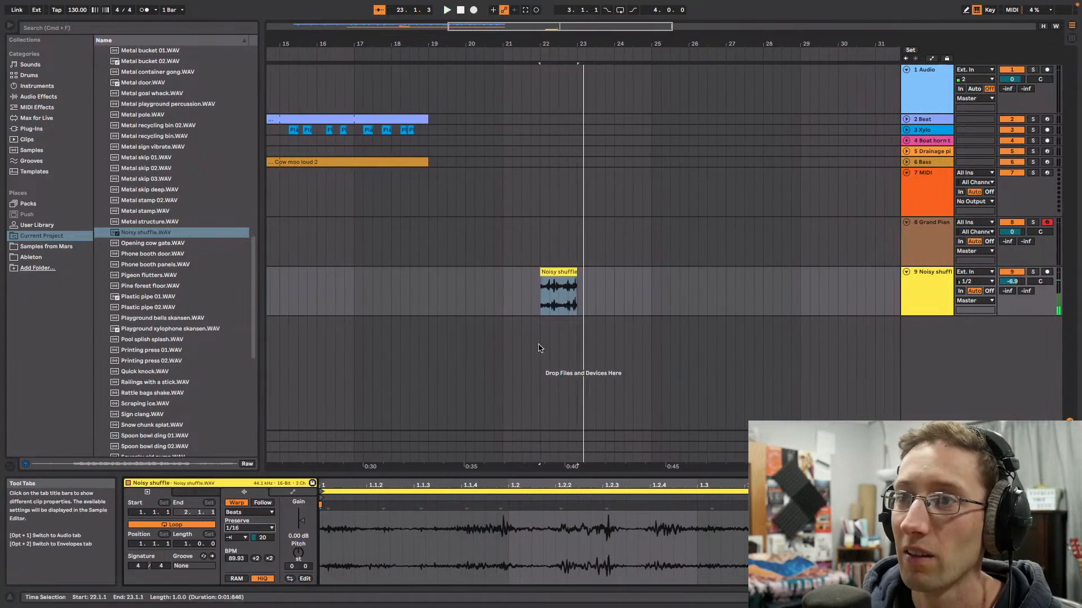
Step: Add EQ Eight to the Noisy shuffle track, lower the high shelf and apply a low cut at about 297 Hz
click(920, 298)
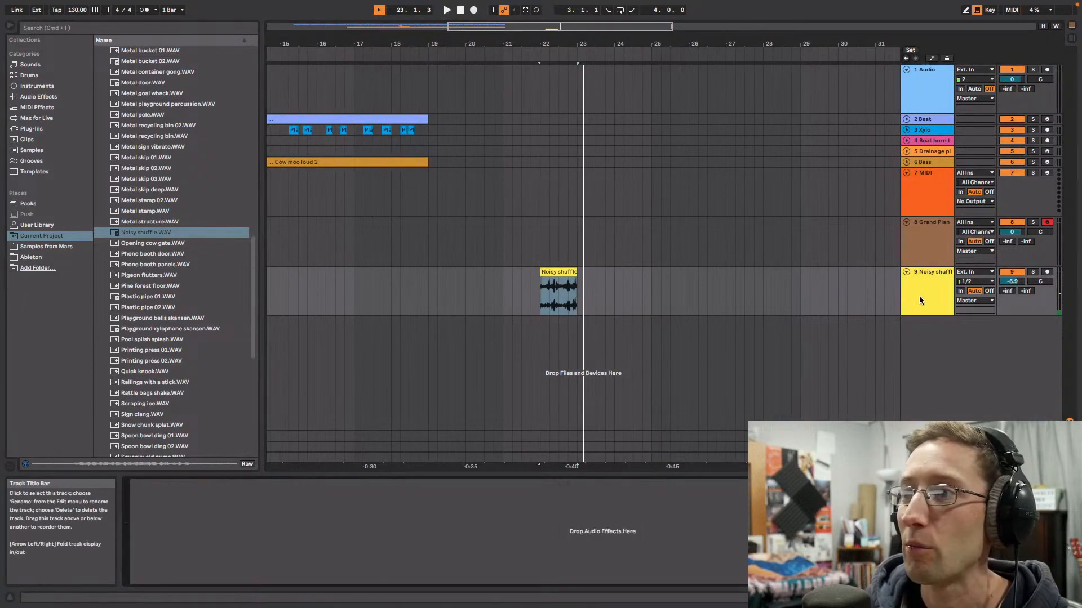
click(35, 97)
drag(918, 294, 919, 296)
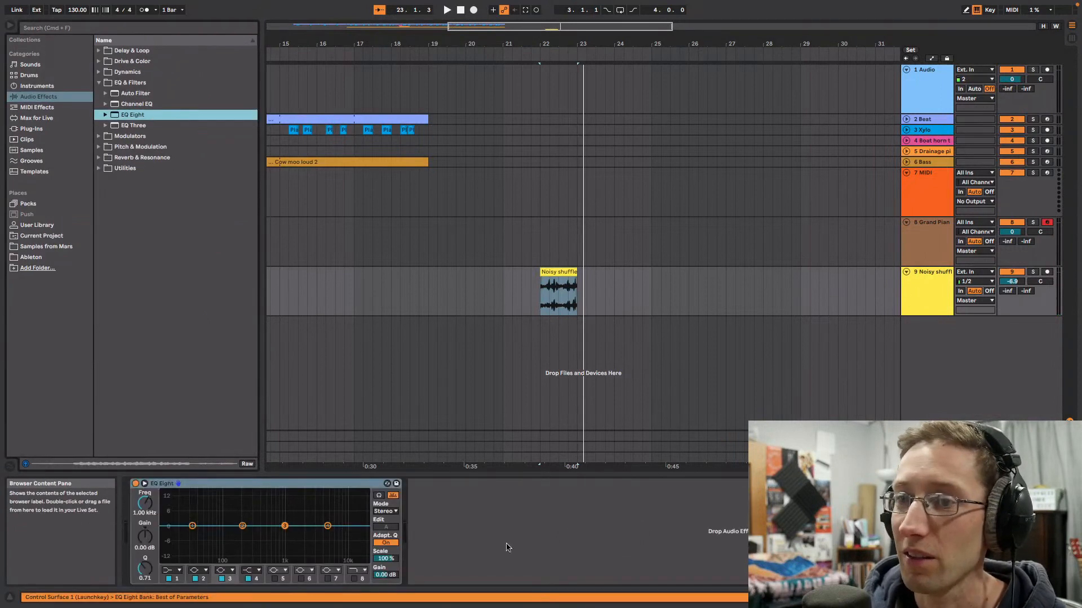
key(space)
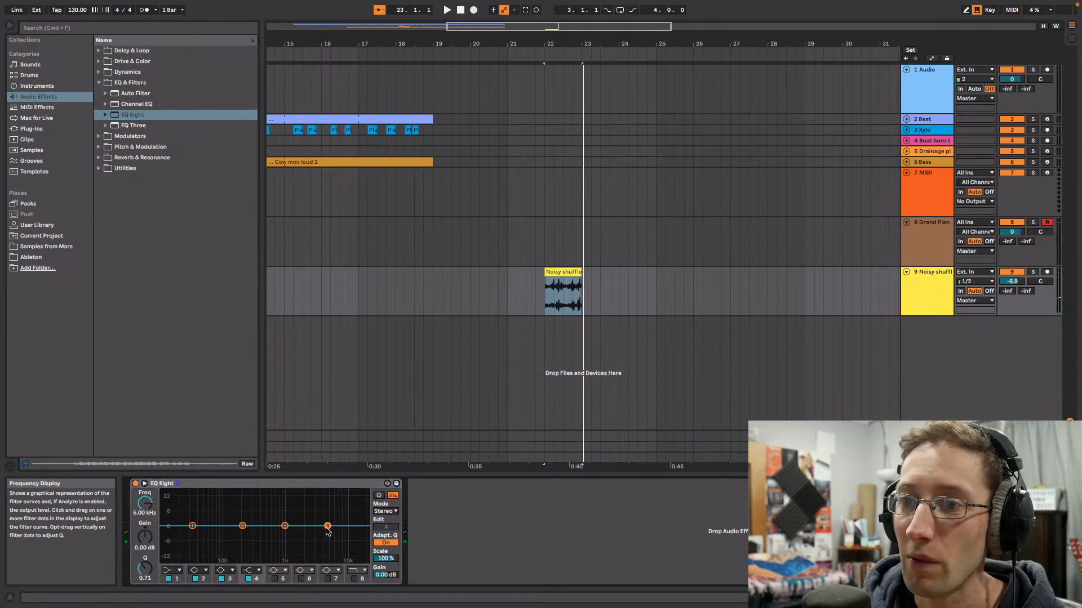
click(169, 571)
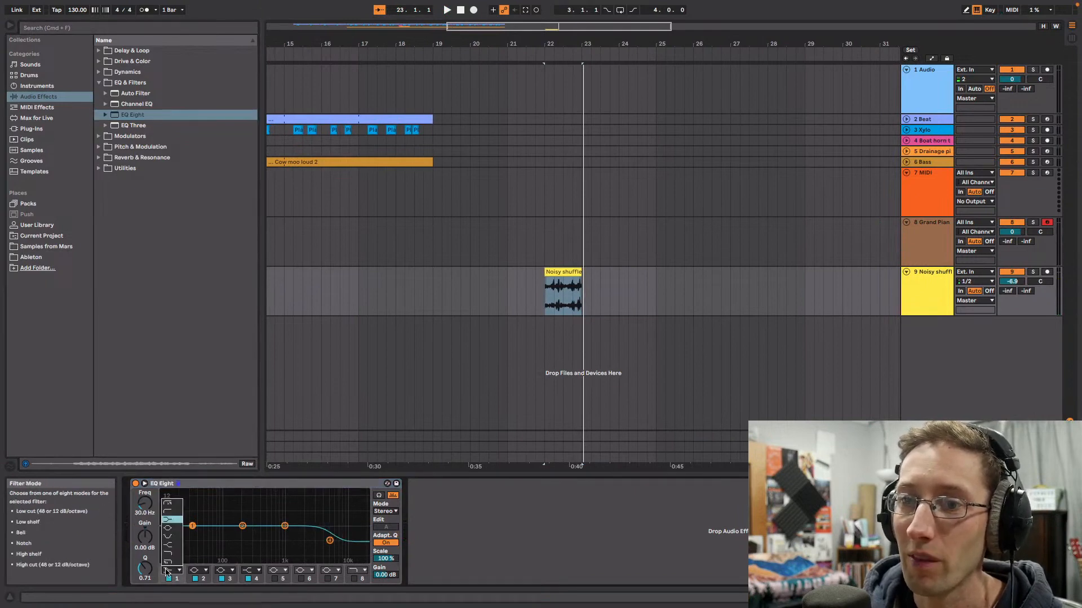
click(169, 511)
key(space)
drag(192, 535, 253, 536)
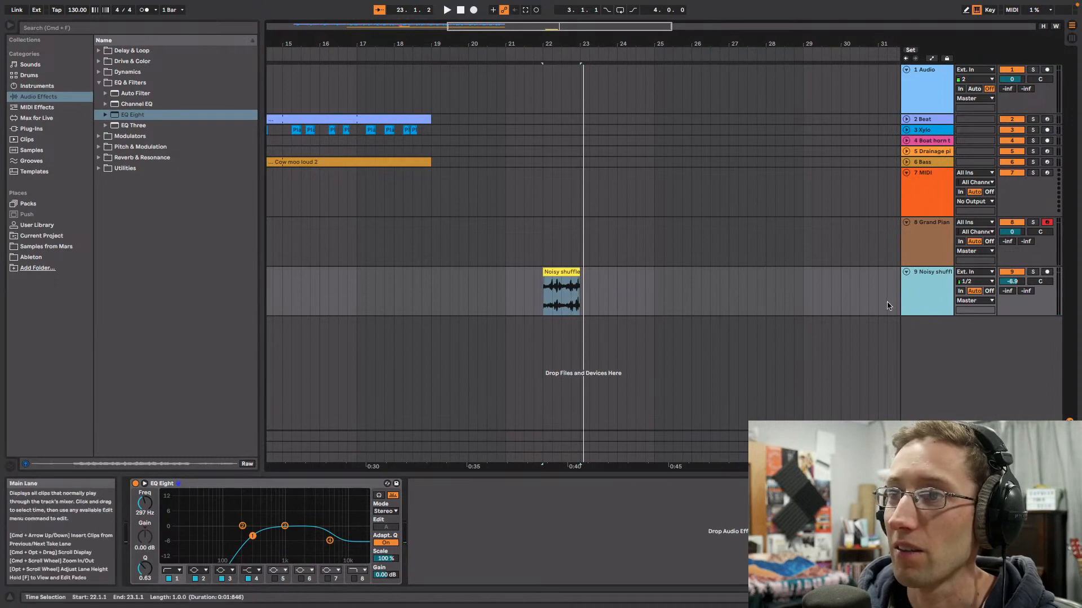
Step: Delete the Noisy shuffle track and place Pigeon flutters.WAV at 21.2.1 on a new, unfolded audio track
key(Delete)
click(42, 236)
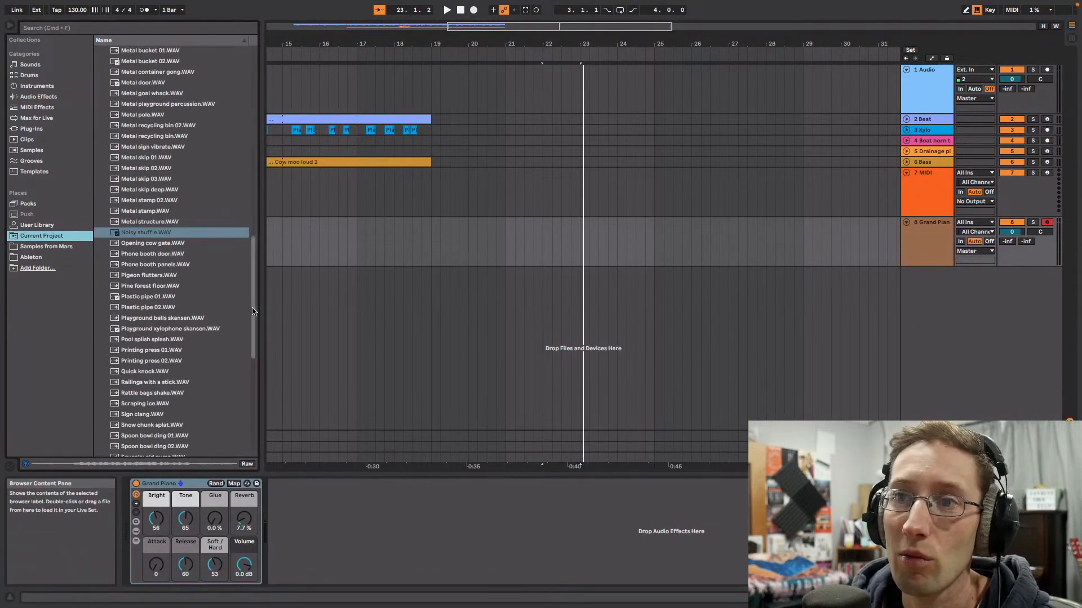
scroll(248, 314, down, 3)
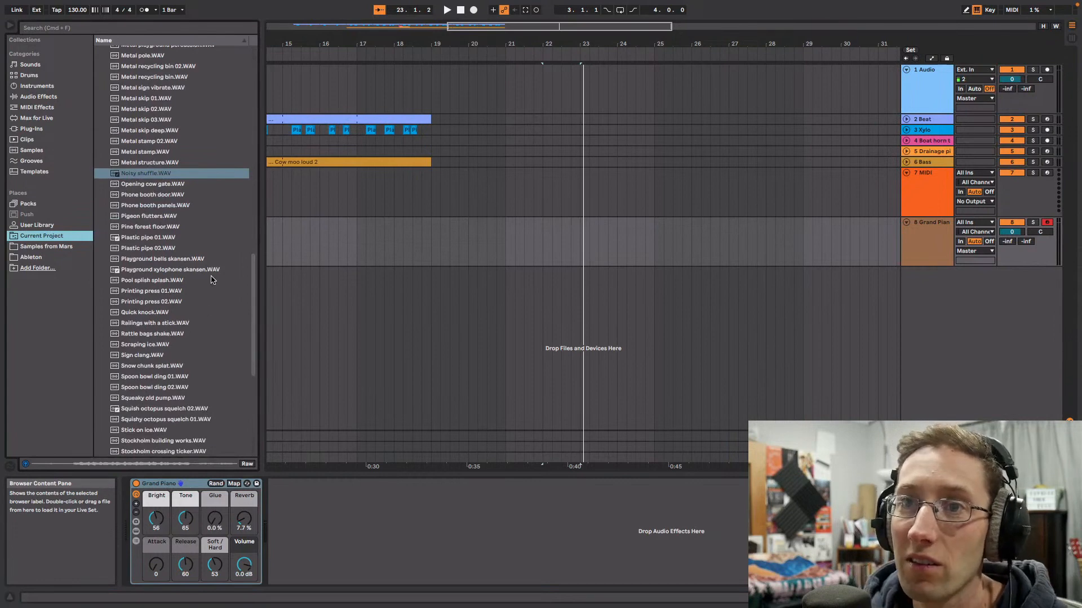
drag(148, 218, 549, 231)
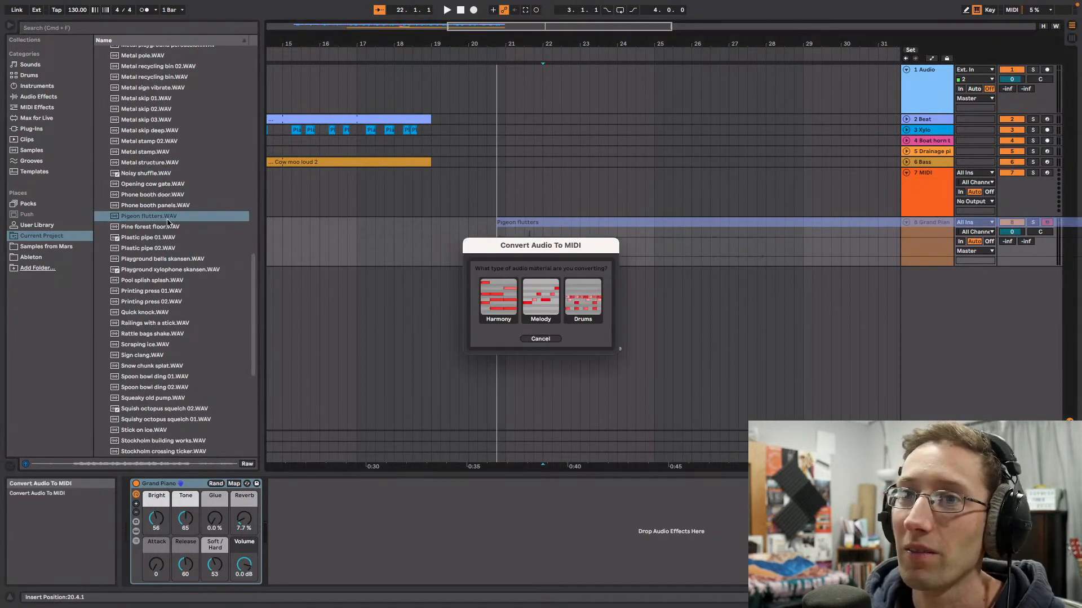
click(549, 337)
drag(158, 217, 517, 299)
drag(501, 27, 558, 12)
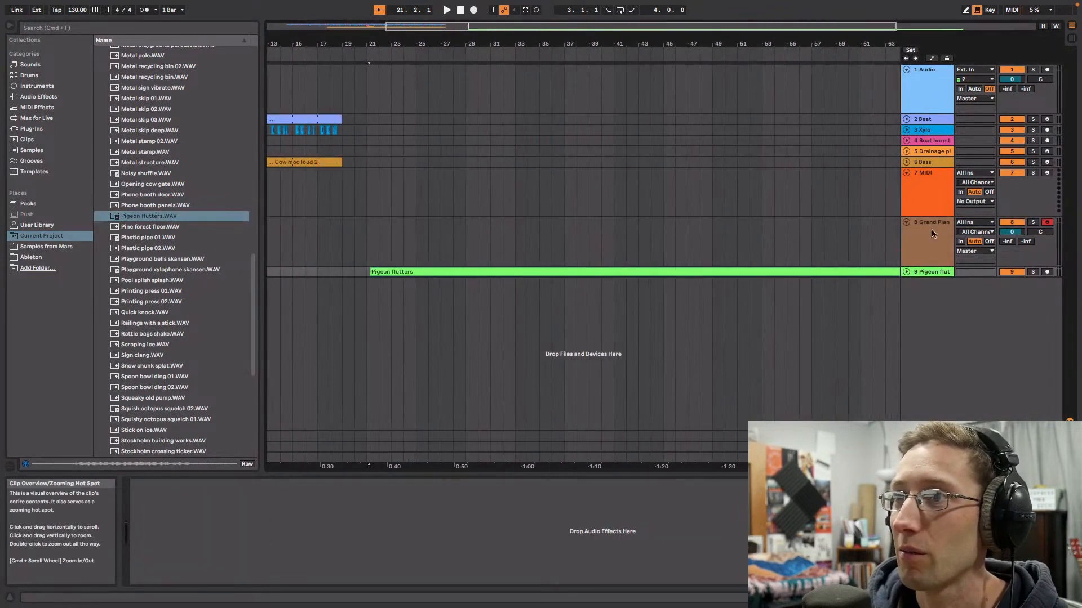
click(906, 272)
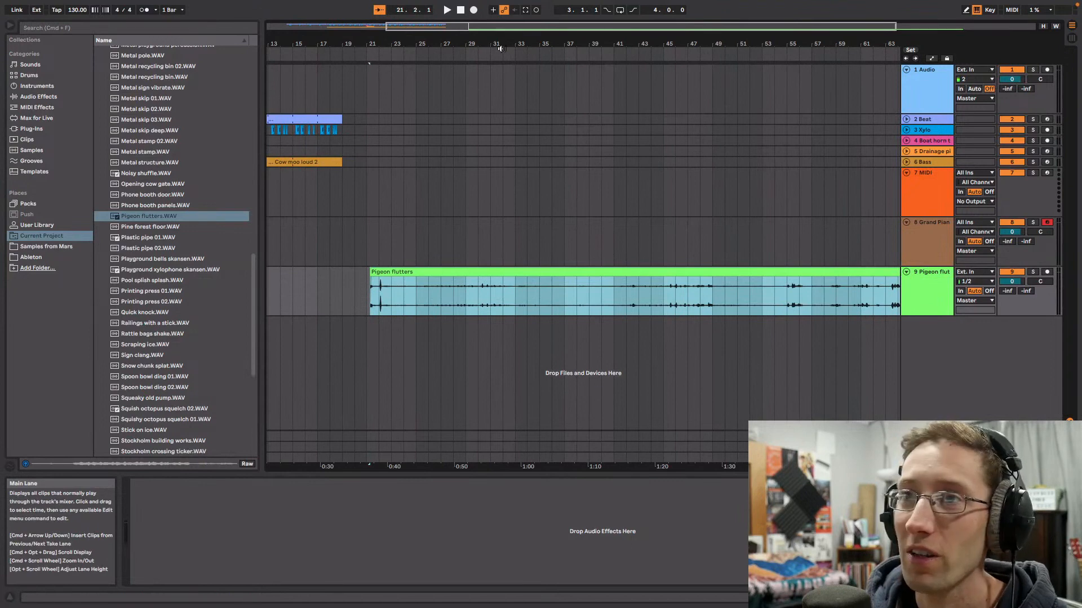
drag(499, 26, 385, 27)
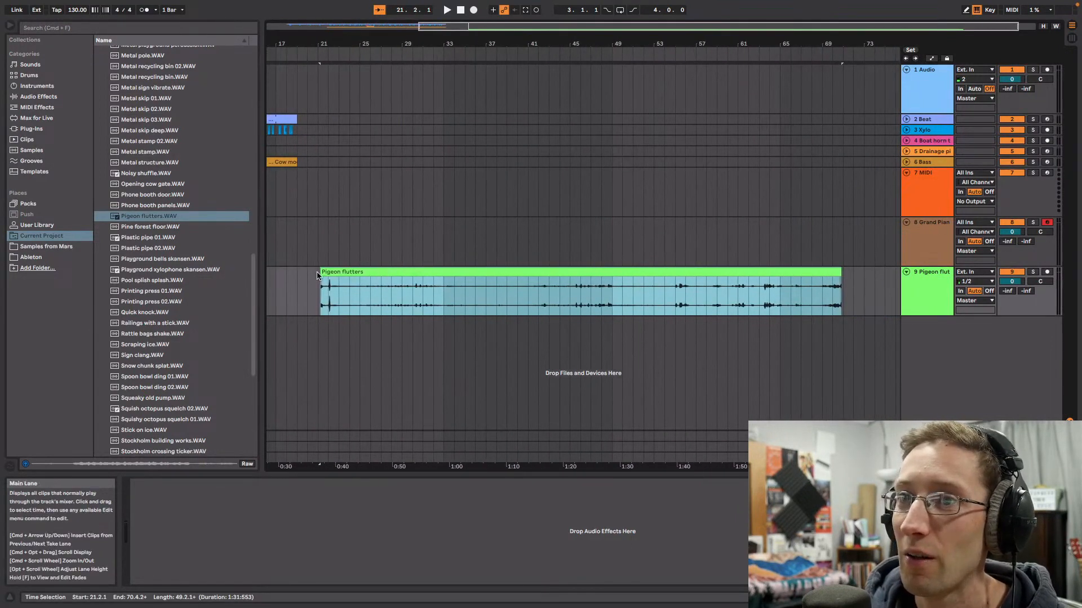
Step: Trim the Pigeon flutters clip to the section from about 54.3.2 to 55.4.3 and play it back
drag(319, 276, 670, 275)
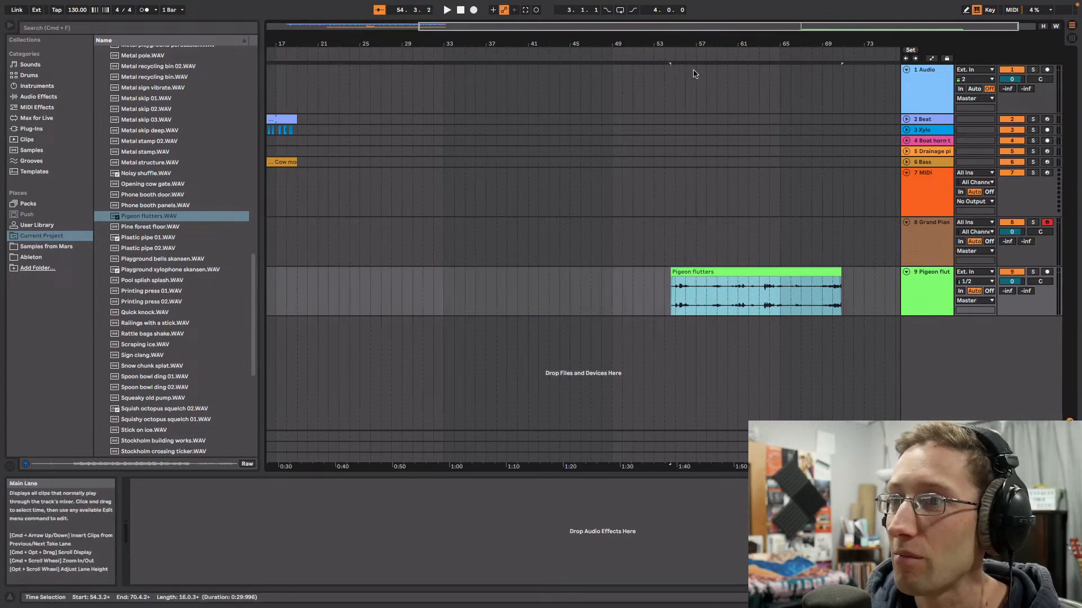
click(672, 53)
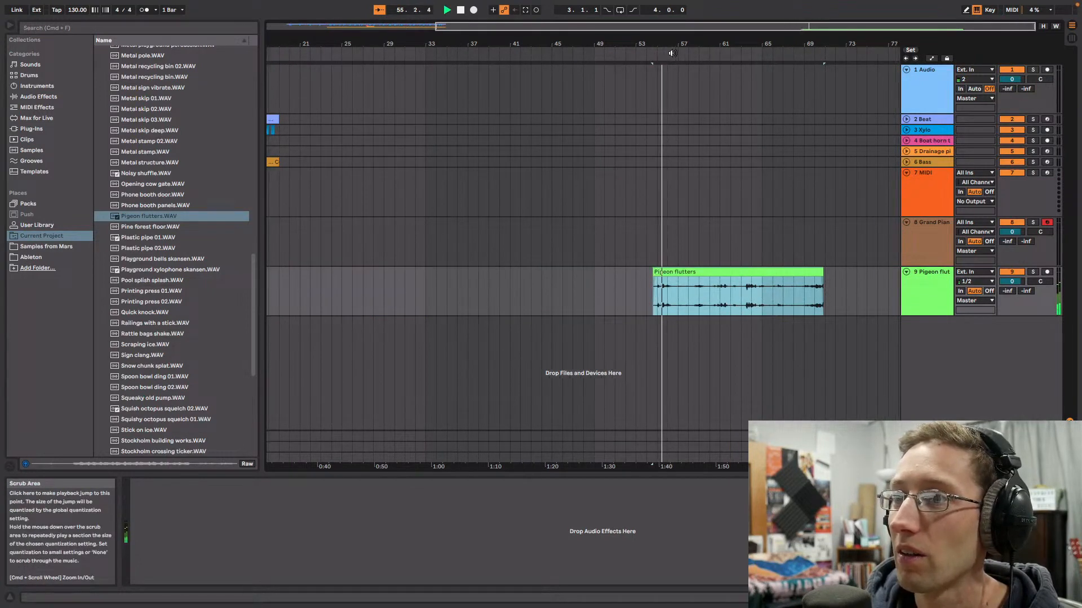
key(space)
drag(646, 28, 809, 47)
drag(775, 292, 410, 292)
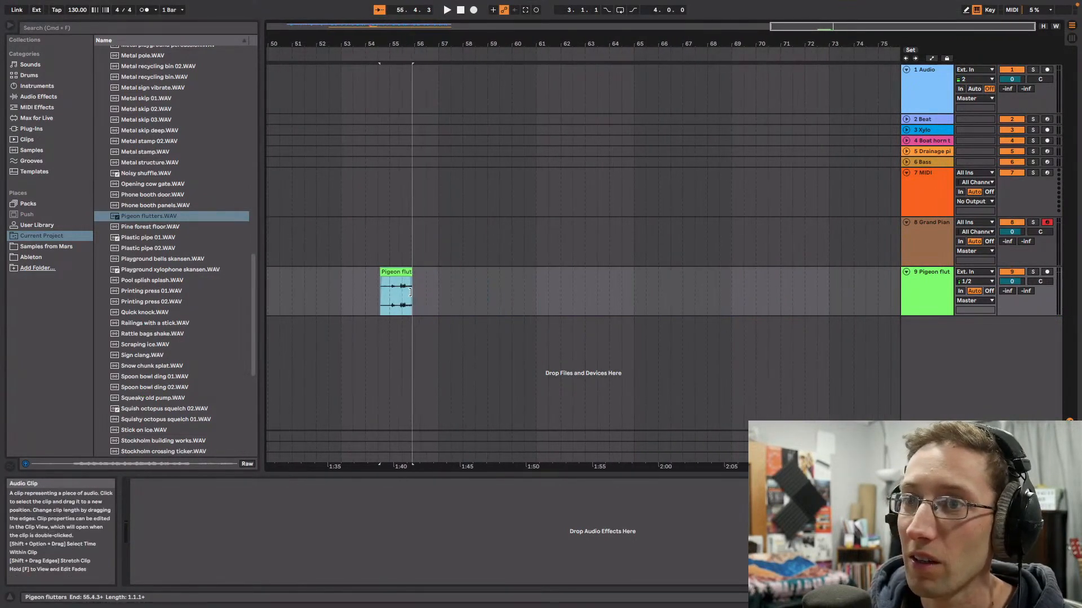
drag(847, 25, 712, 144)
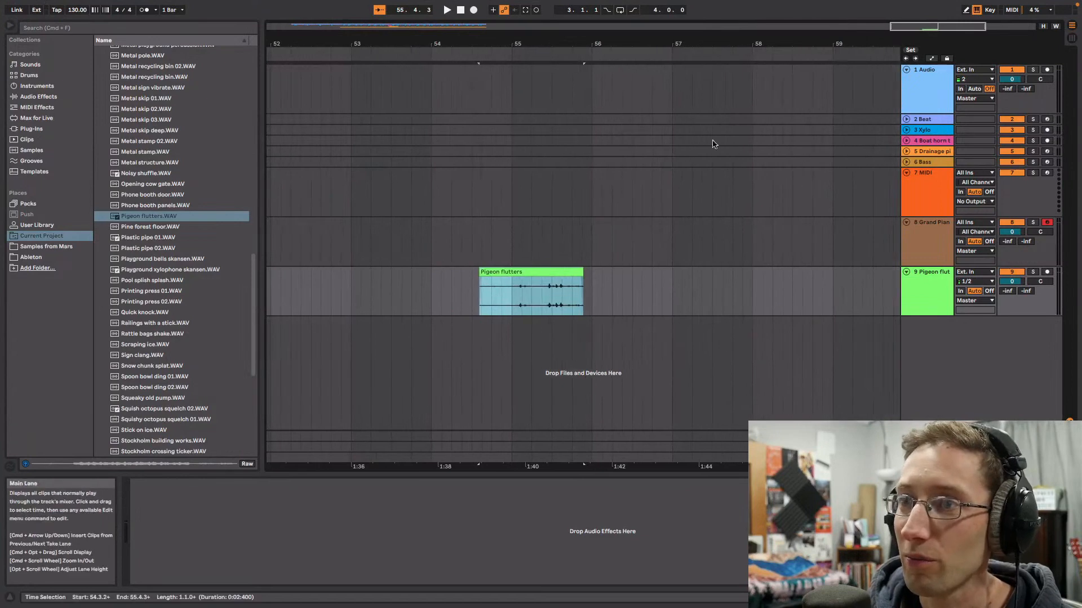
click(510, 55)
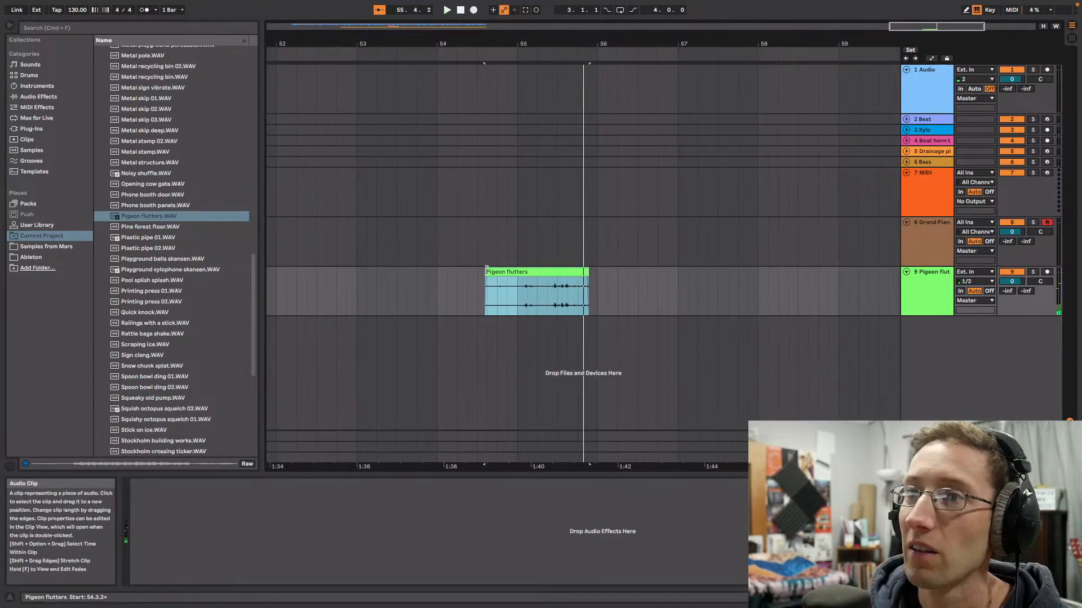
Step: Trim the Pigeon flutters clip to the section from about 55.1.1 to 55.2.3 and raise its track volume to 6.0 dB
drag(485, 293, 524, 293)
key(space)
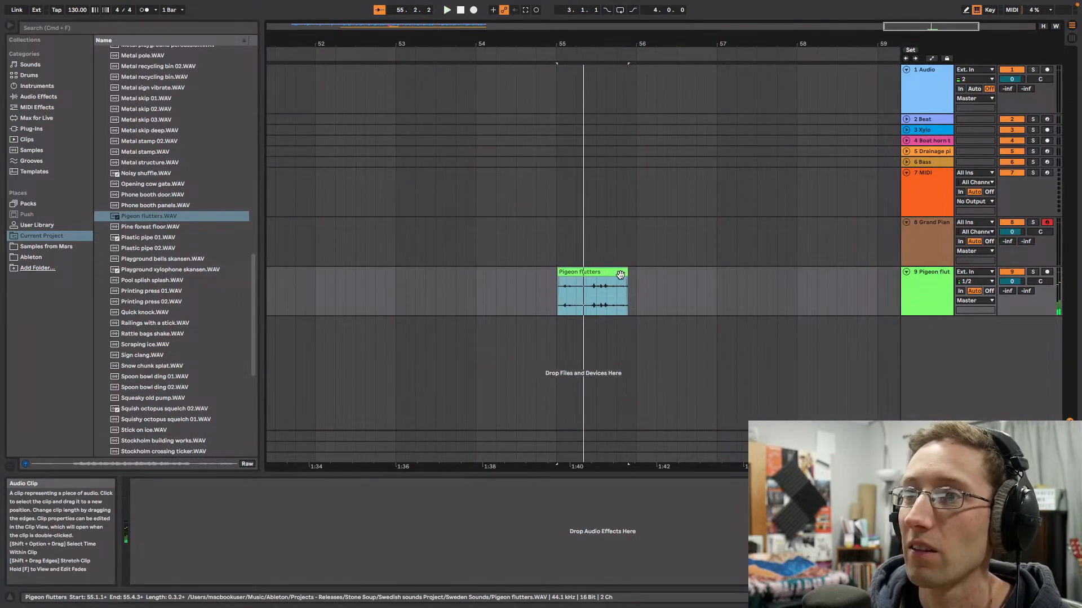
drag(627, 273, 589, 276)
key(space)
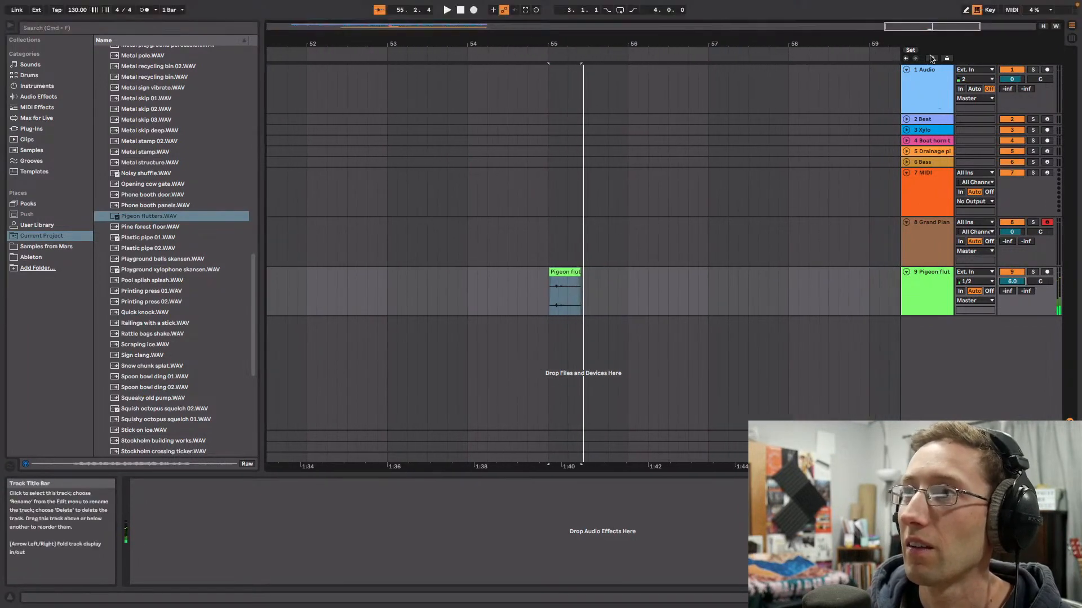
Step: Move the Pigeon flutters clip to about 10.3.1, just ahead of the boat horn, and play it with the beat
double_click(929, 27)
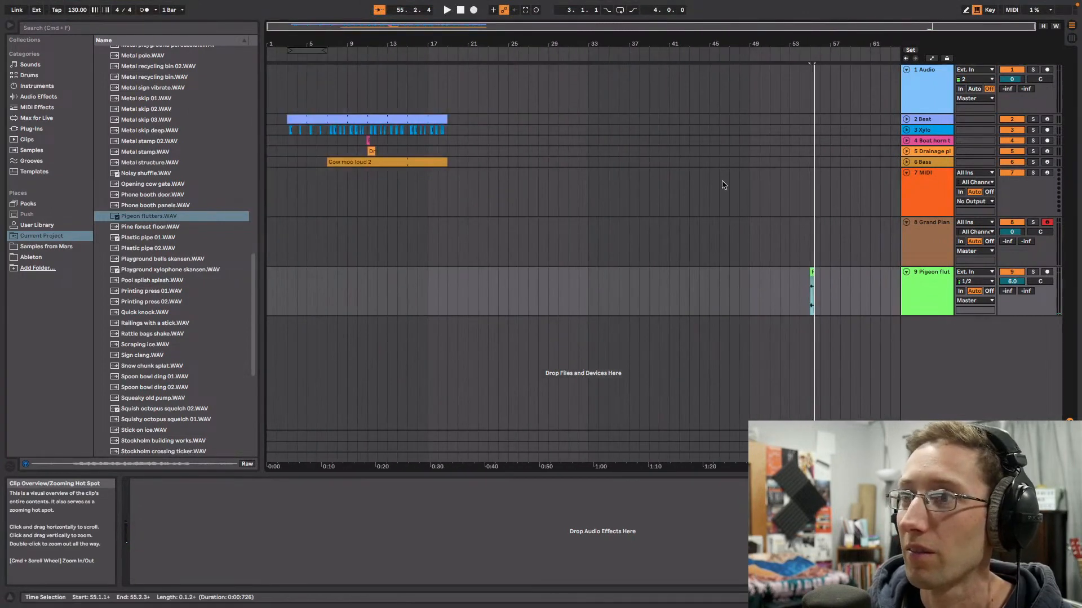
drag(811, 276, 362, 276)
drag(685, 26, 441, 77)
click(511, 211)
key(space)
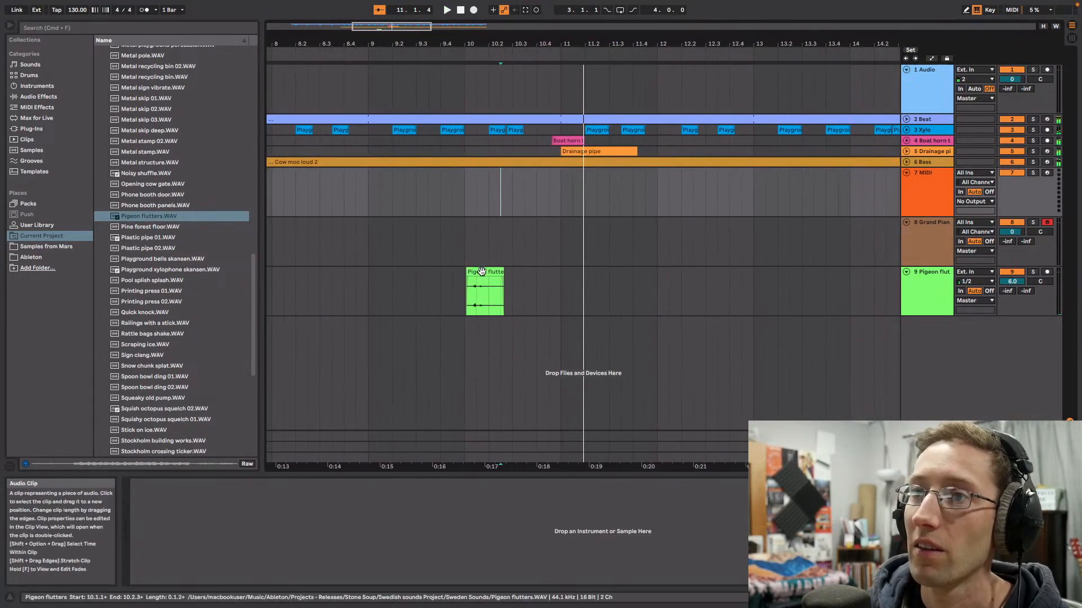
drag(481, 272, 533, 271)
click(467, 287)
key(space)
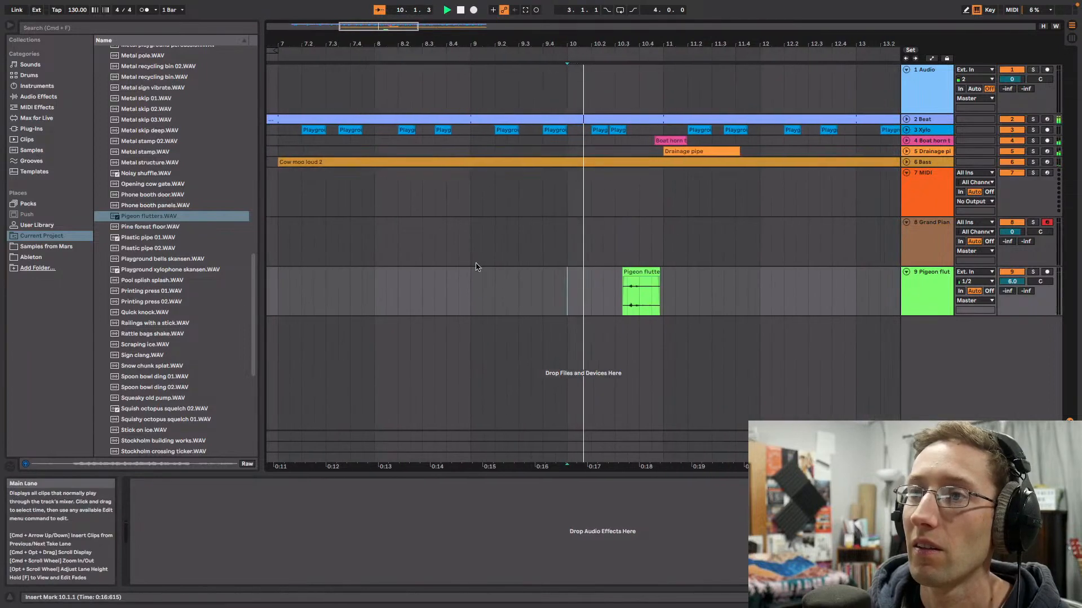
key(space)
drag(560, 271, 548, 273)
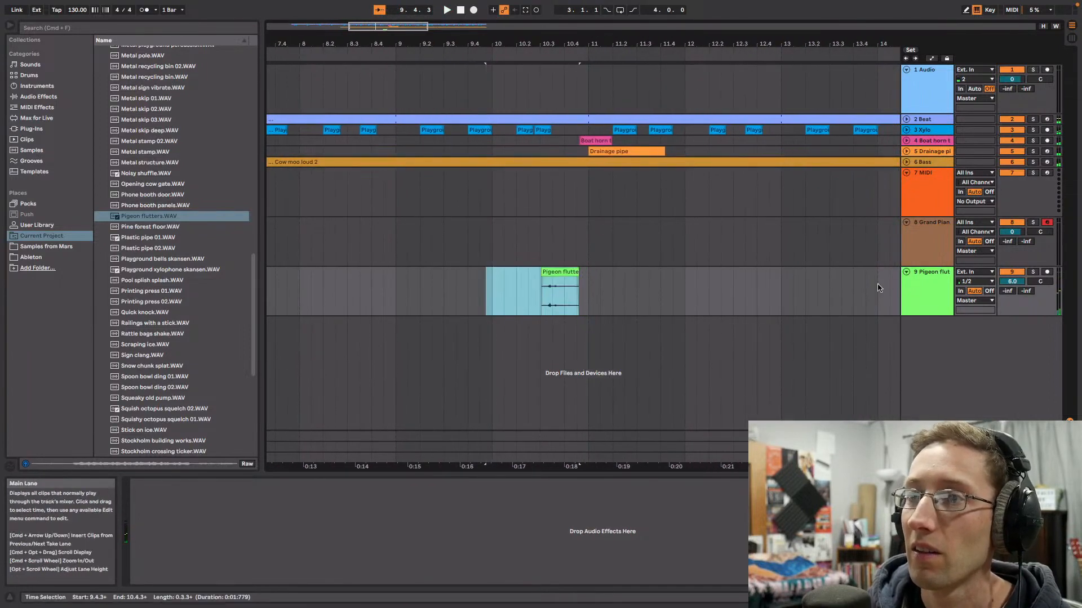
Step: Reset the Pigeon flutters track volume to 0 dB, set the clip gain to 8.69 dB and play it from bar 10
double_click(1016, 285)
double_click(551, 272)
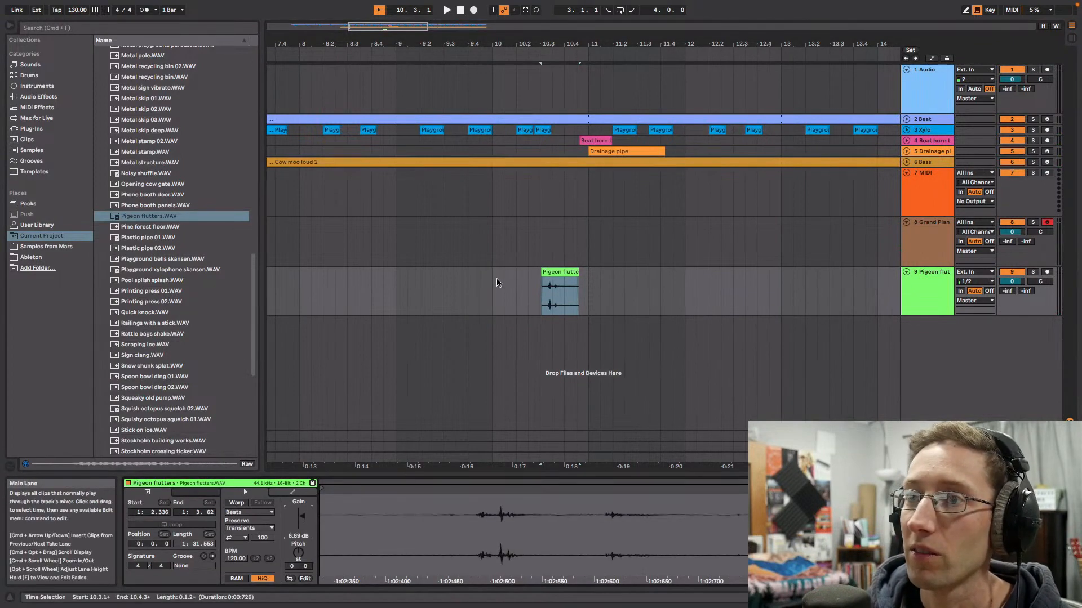
click(489, 292)
key(space)
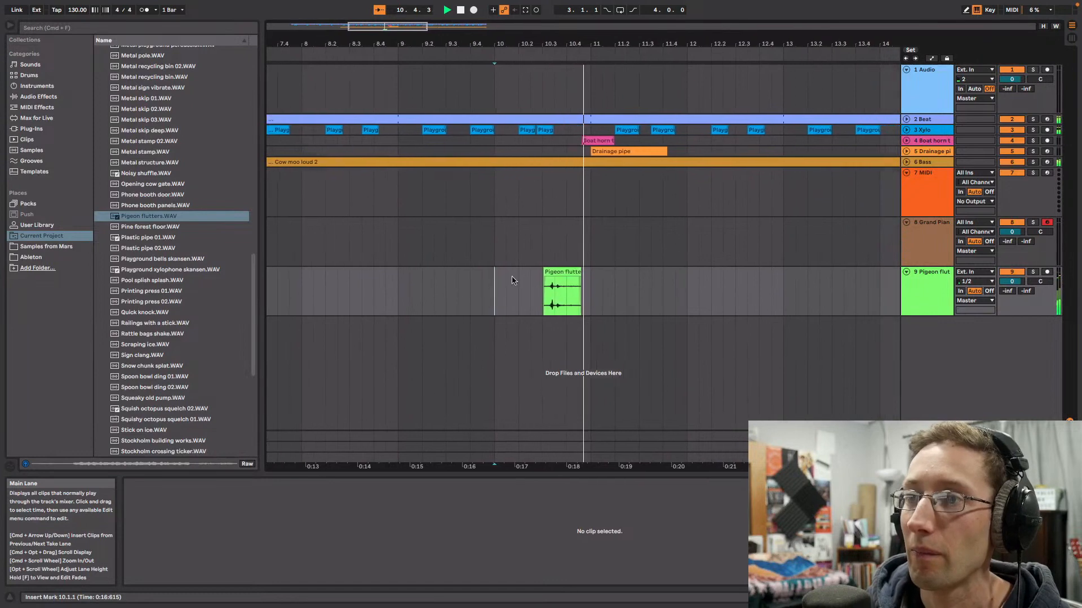
key(space)
click(552, 278)
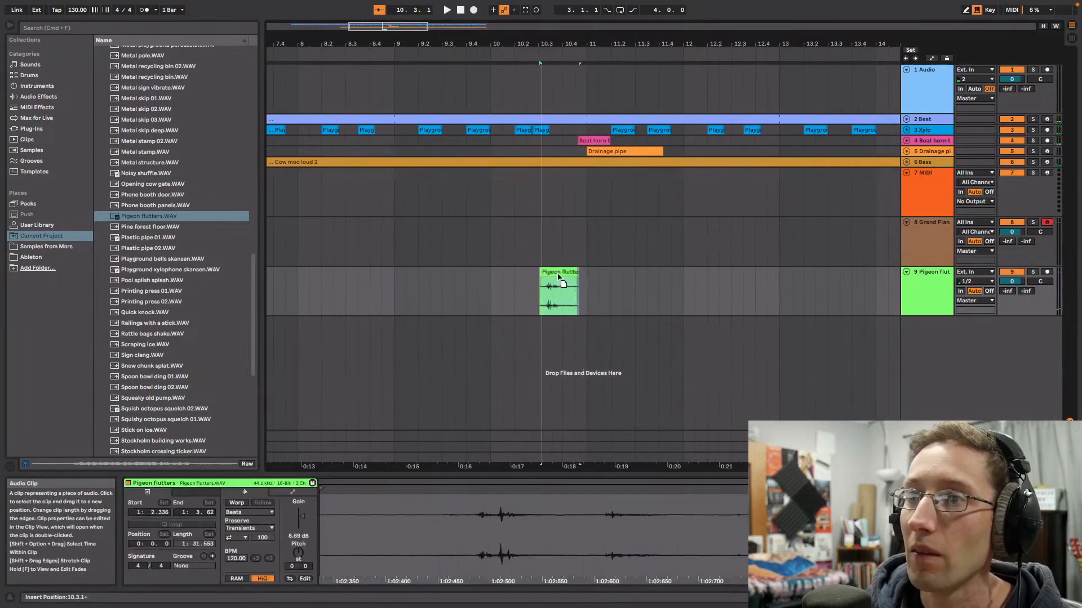
click(489, 299)
key(space)
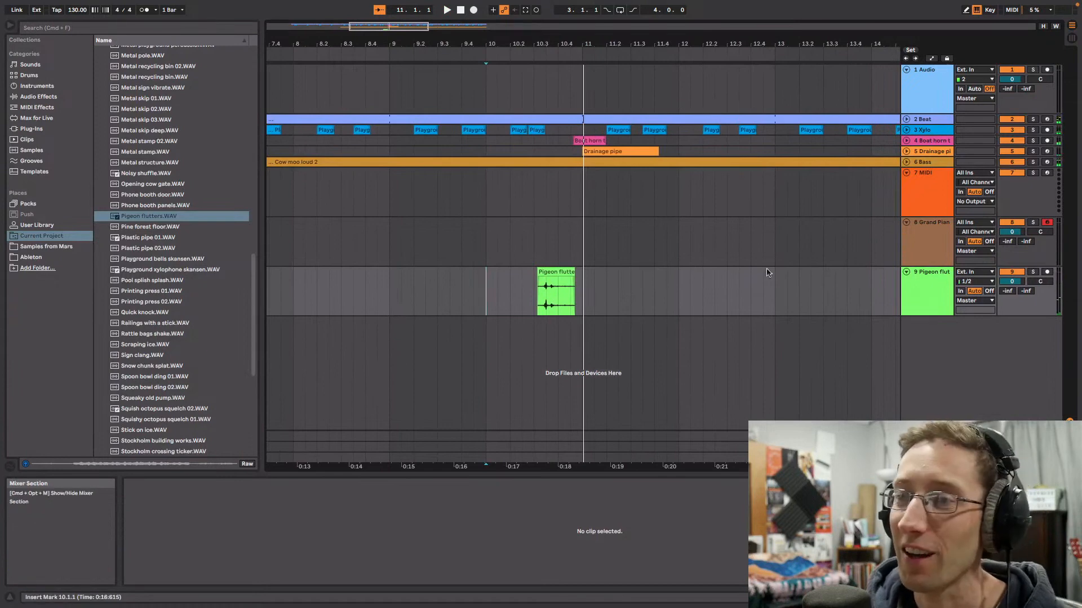
Step: Set the Pigeon flutters track volume to 1.8 dB while replaying the section around bar 10
drag(502, 43, 501, 60)
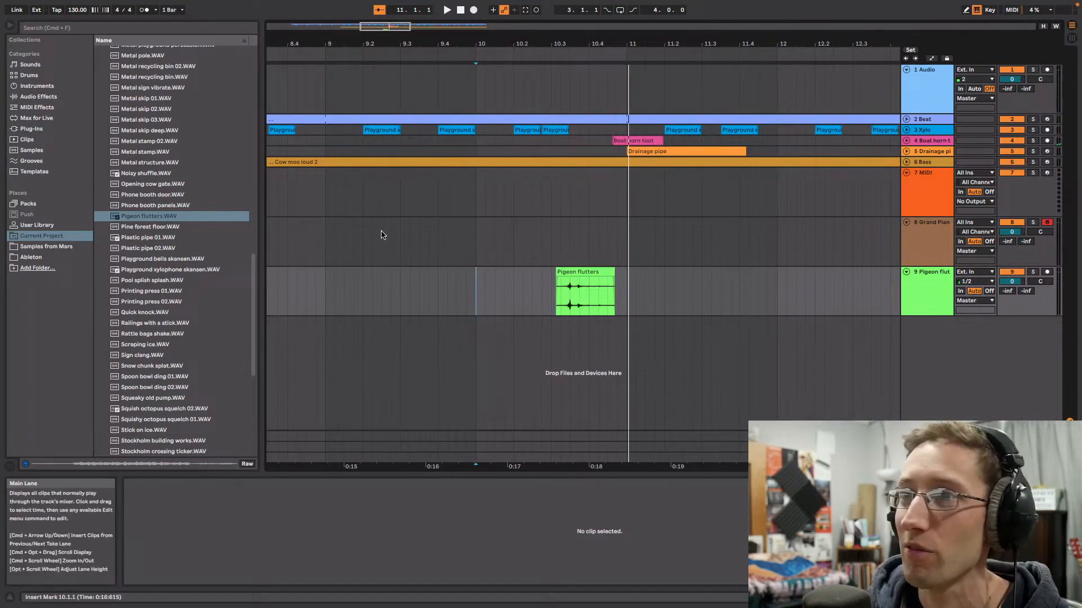
key(space)
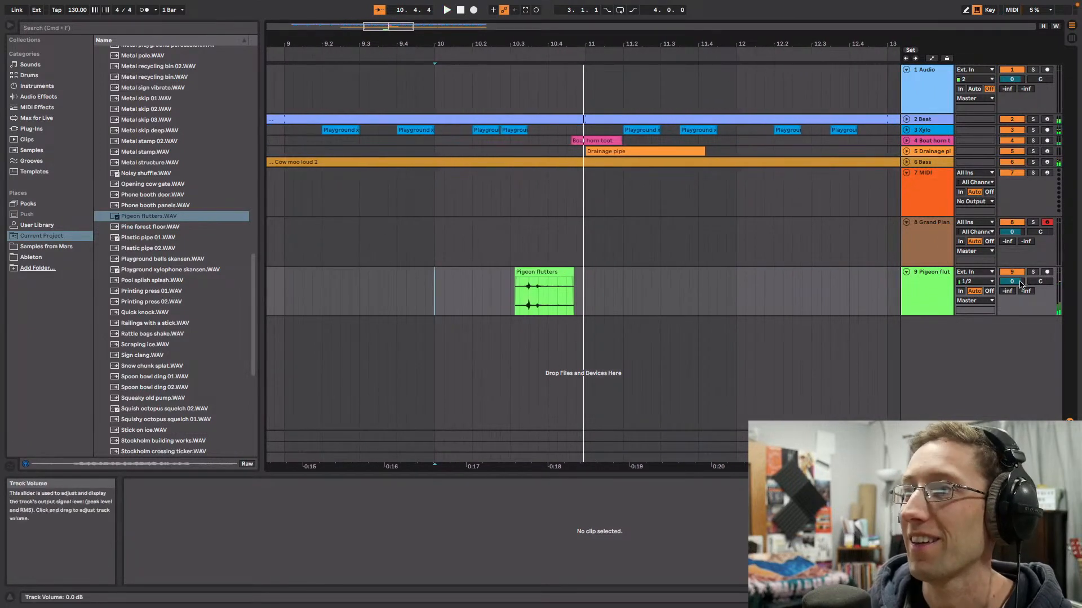
click(440, 48)
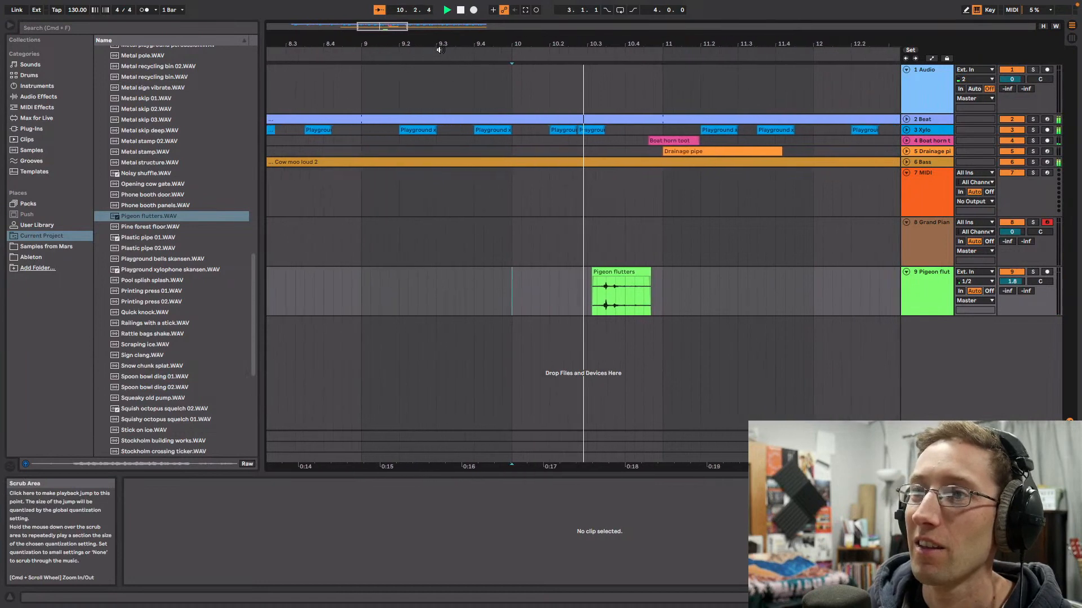
Step: Move the Pigeon flutters track directly below Bass and copy the Drainage pipe track's ValhallaRoom reverb onto it
drag(398, 27, 397, 14)
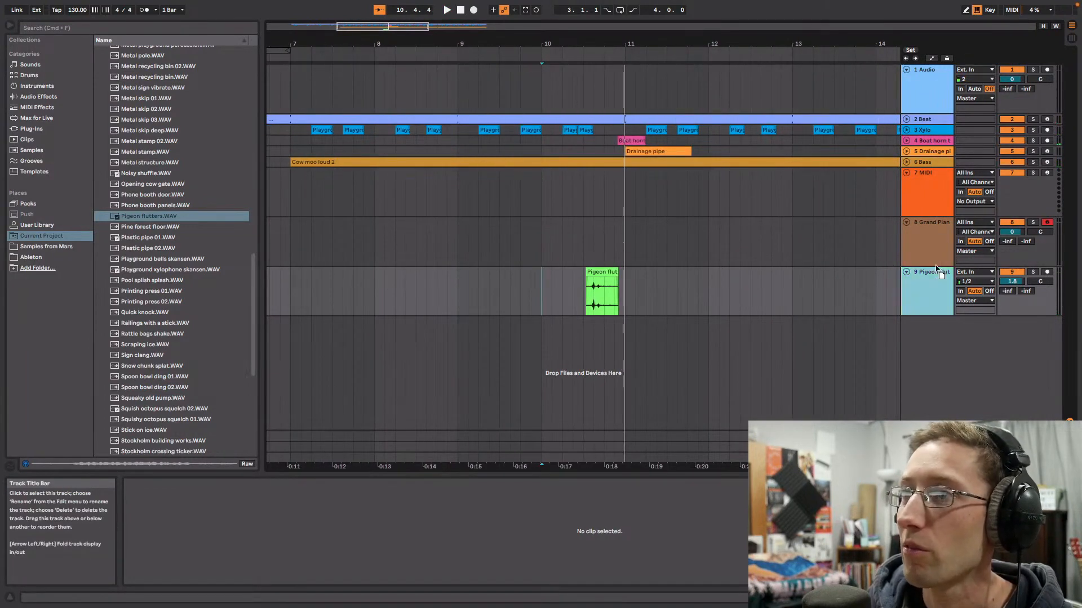
drag(935, 179, 934, 177)
click(932, 151)
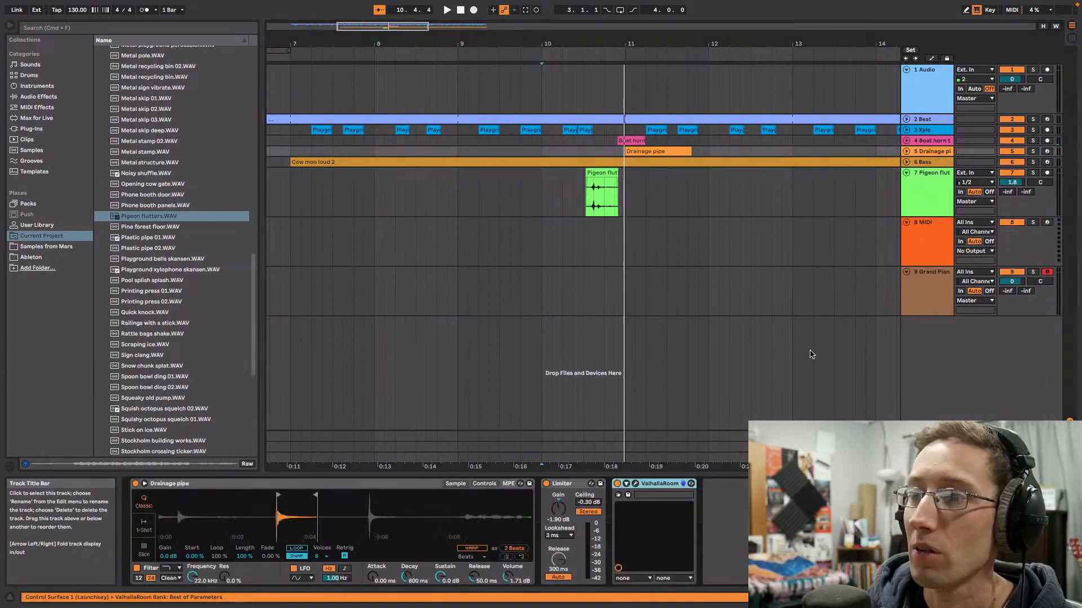
click(934, 197)
key(super+v)
key(space)
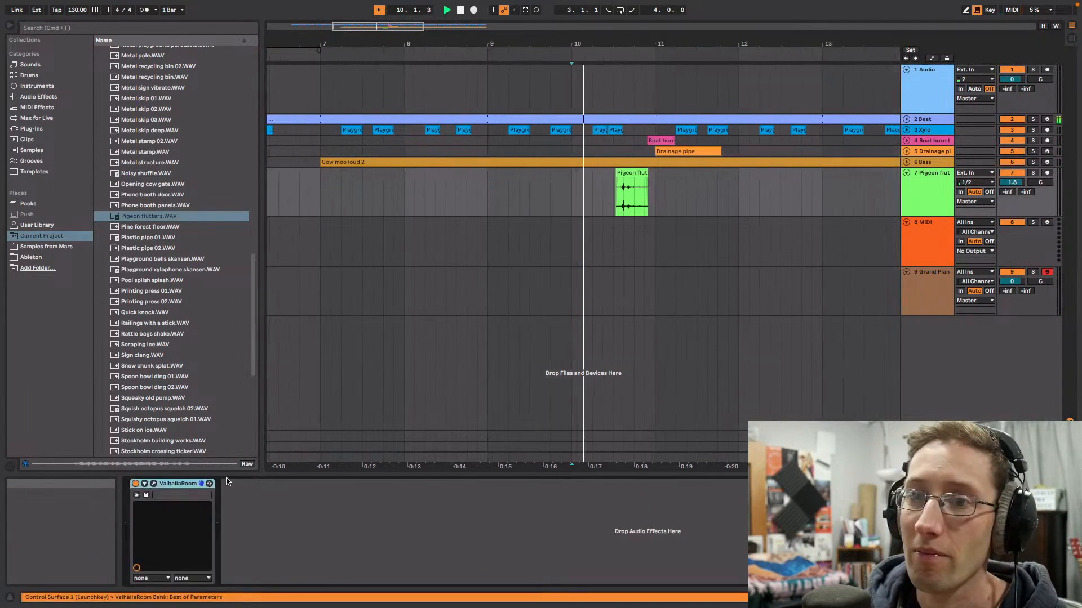
Step: Set the Pigeon flutters track's ValhallaRoom to a 30.2% mix and 1.34 s decay, and listen to it in context
click(154, 485)
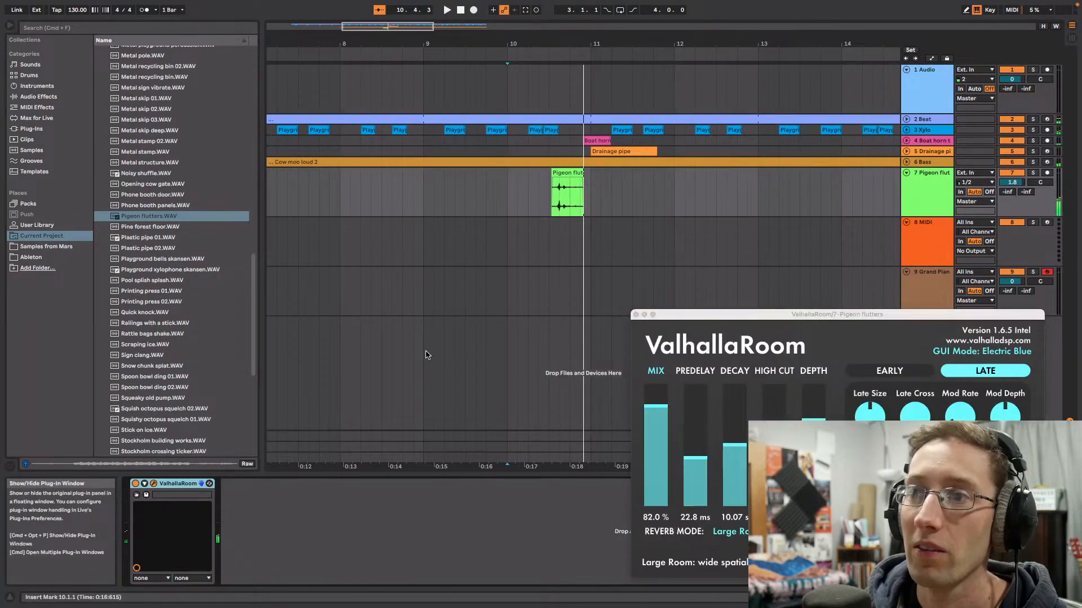
click(636, 315)
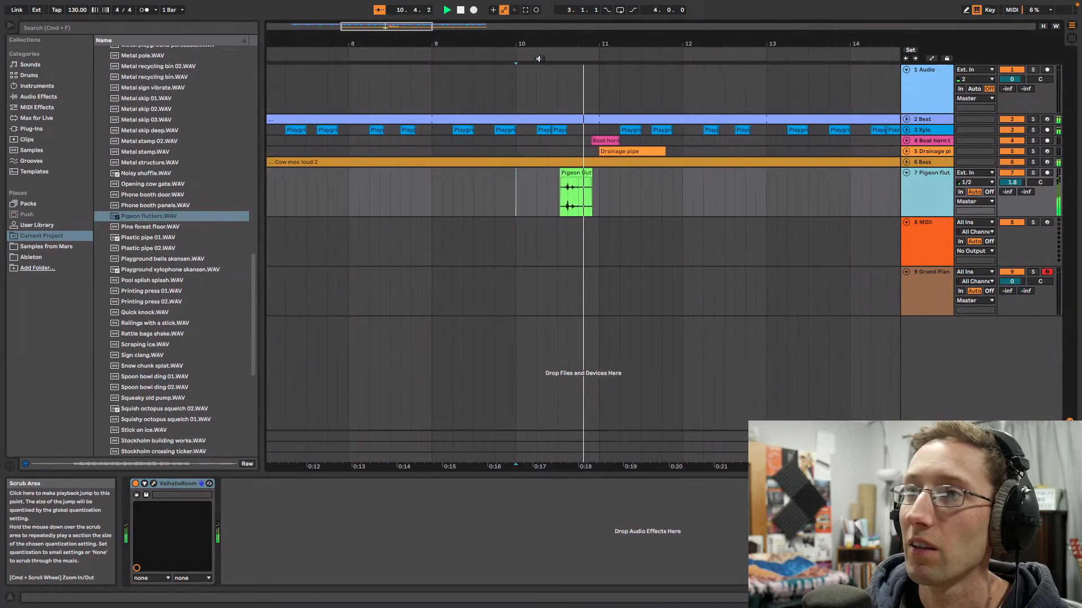
click(154, 485)
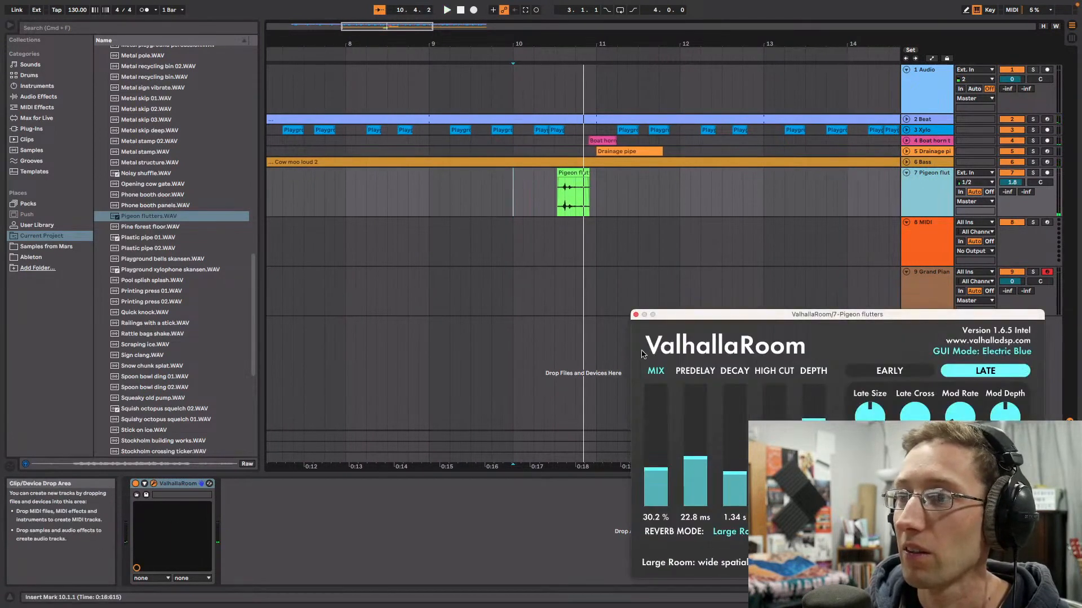
click(636, 315)
click(542, 57)
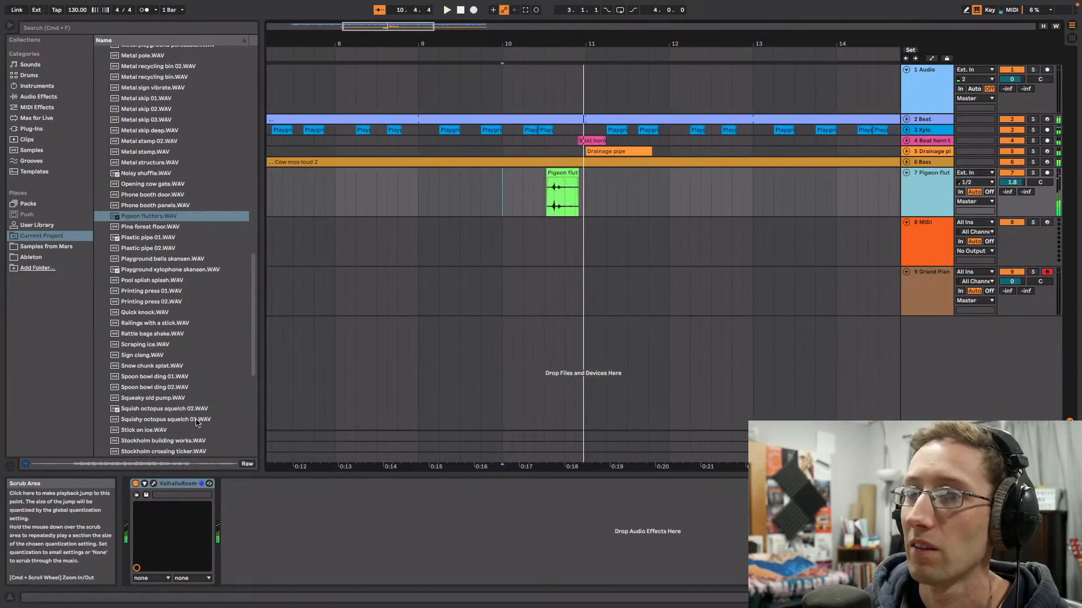
Step: Lower the ValhallaRoom mix on the Pigeon flutters track to 14.4% and play the section again
click(154, 485)
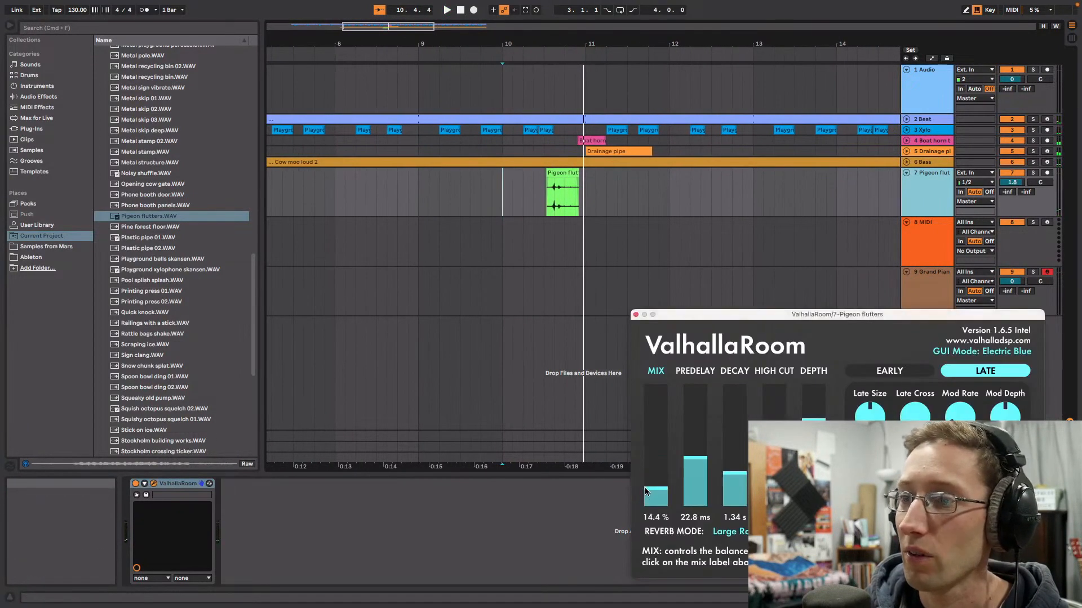
click(635, 315)
key(space)
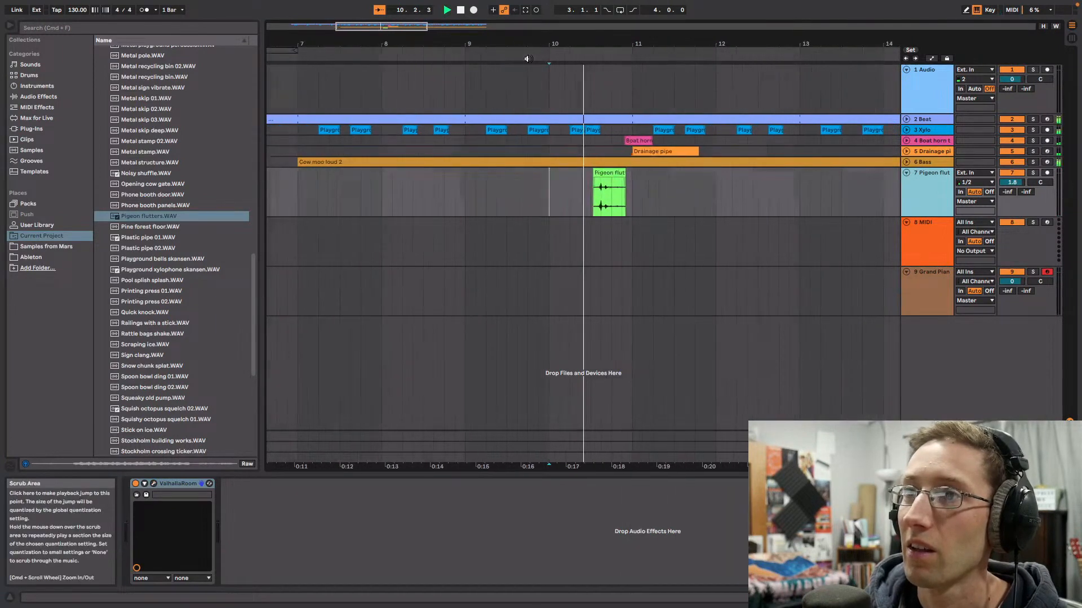
Step: Play on through the arrangement, fold the Pigeon flutters track and stop playback
drag(433, 33, 507, 33)
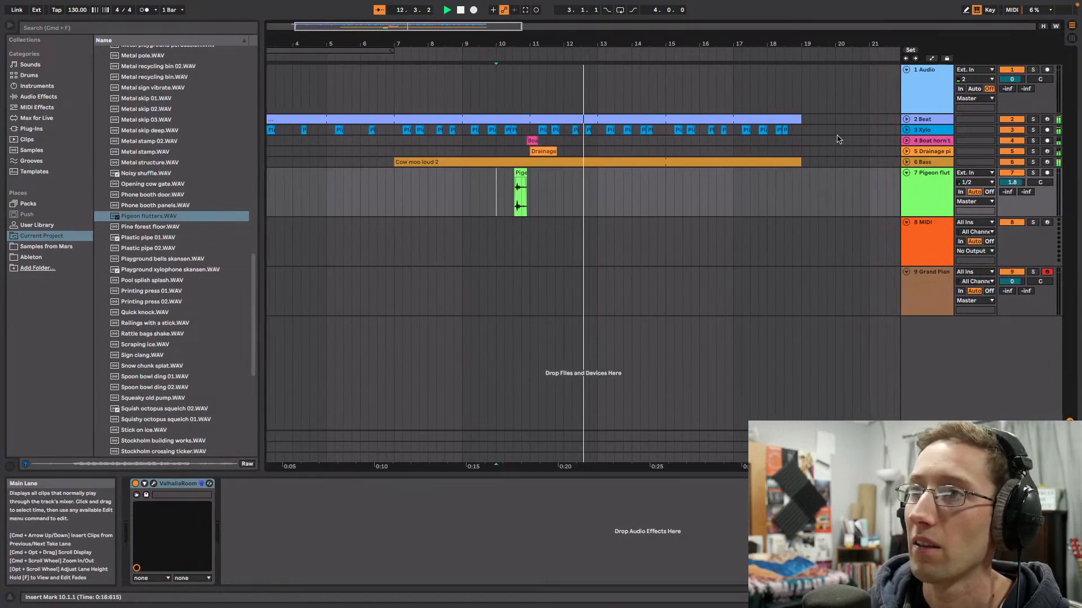
key(minus)
key(minus)
key(minus)
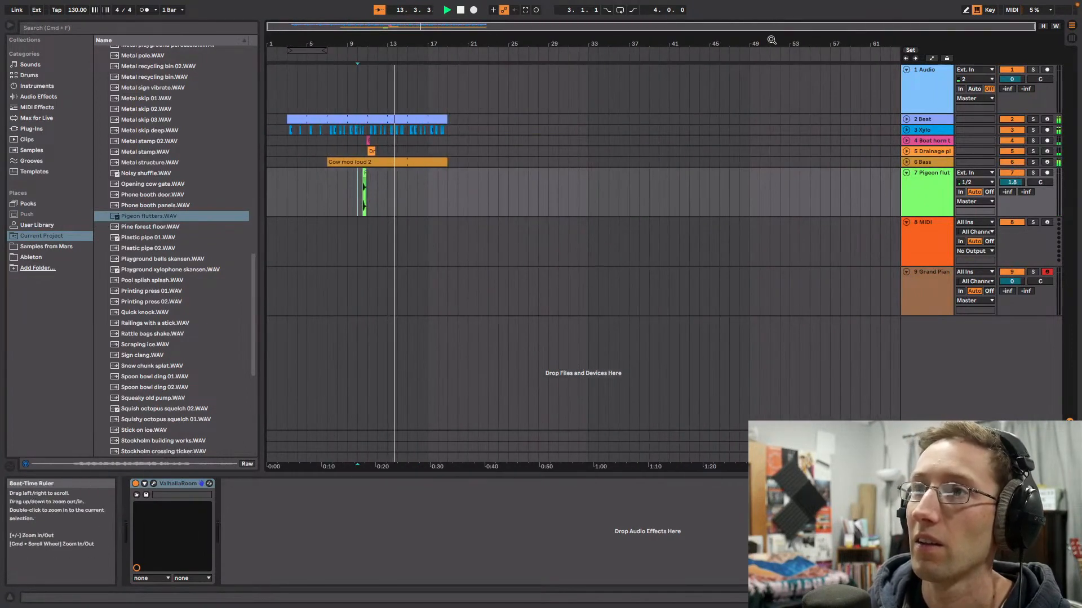
click(905, 173)
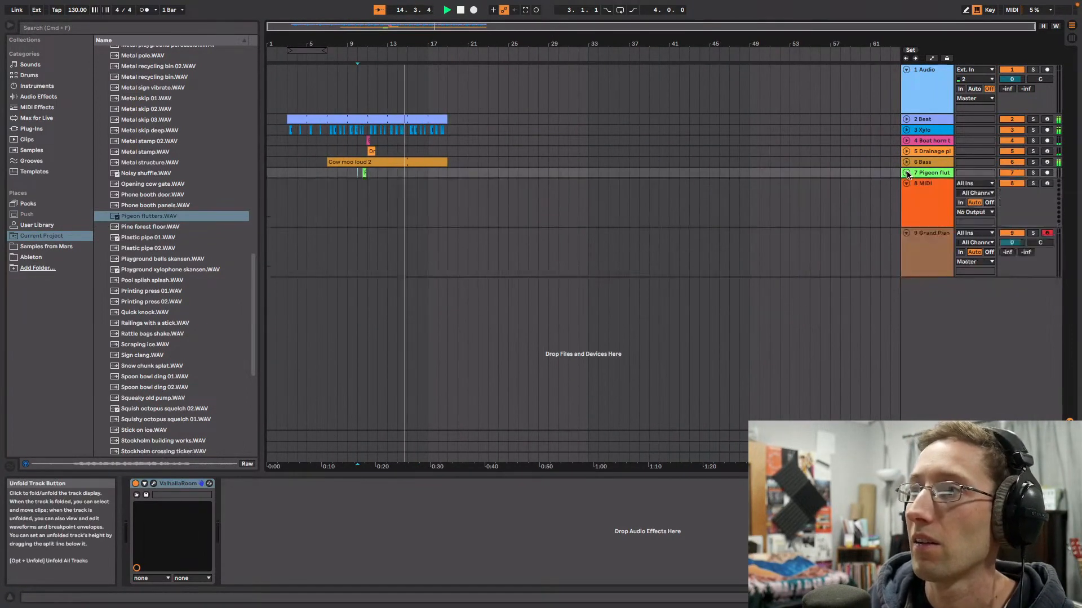
key(space)
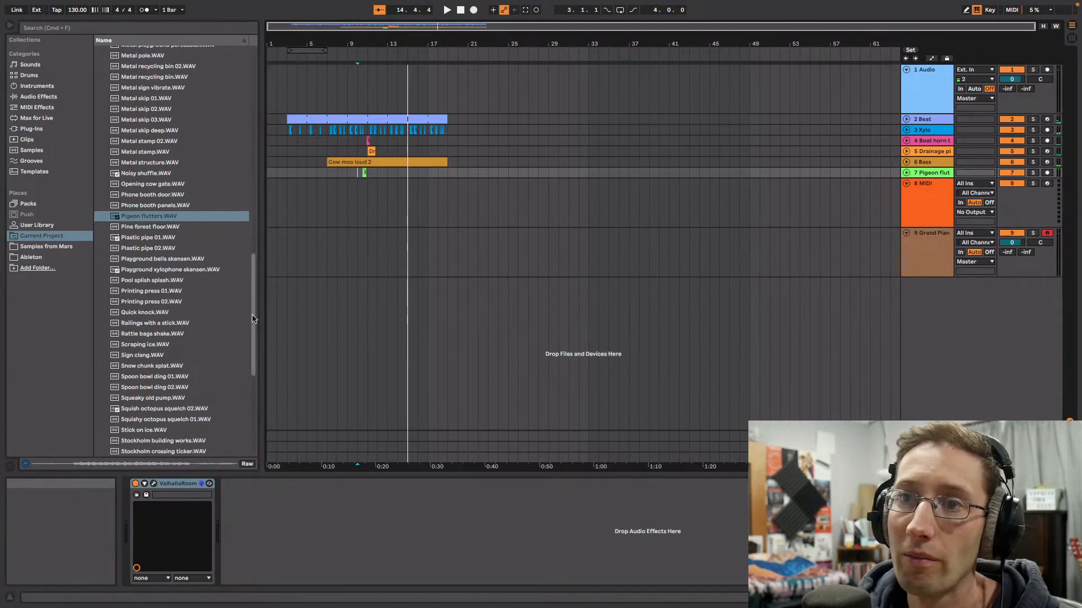
Step: Browse the Sweden Sounds samples and place Alarm.WAV at 26.1.1 on a new, unfolded audio track
drag(251, 319, 254, 378)
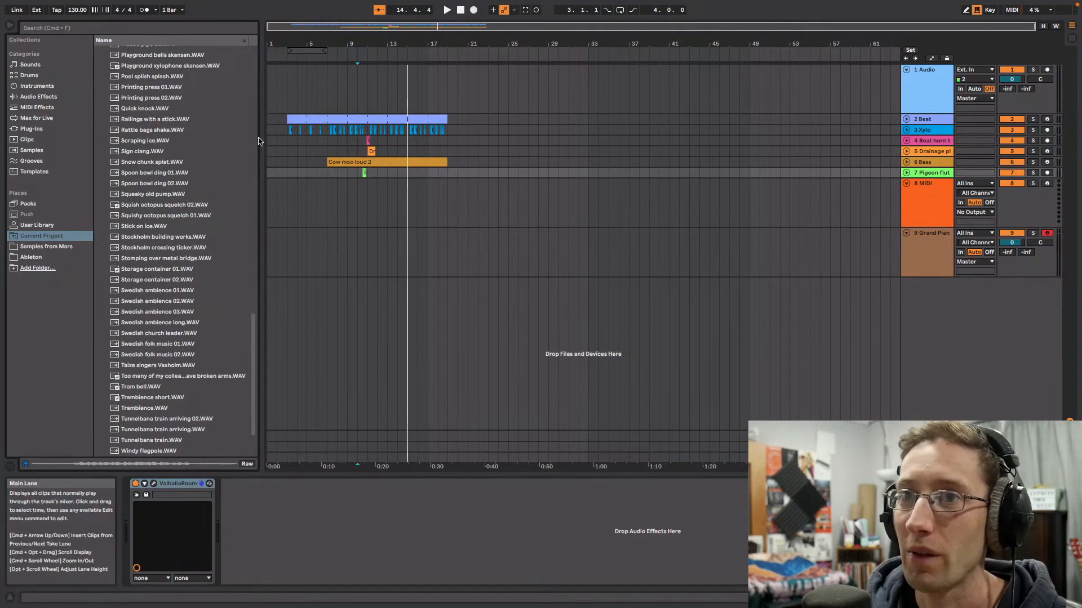
scroll(188, 169, up, 12)
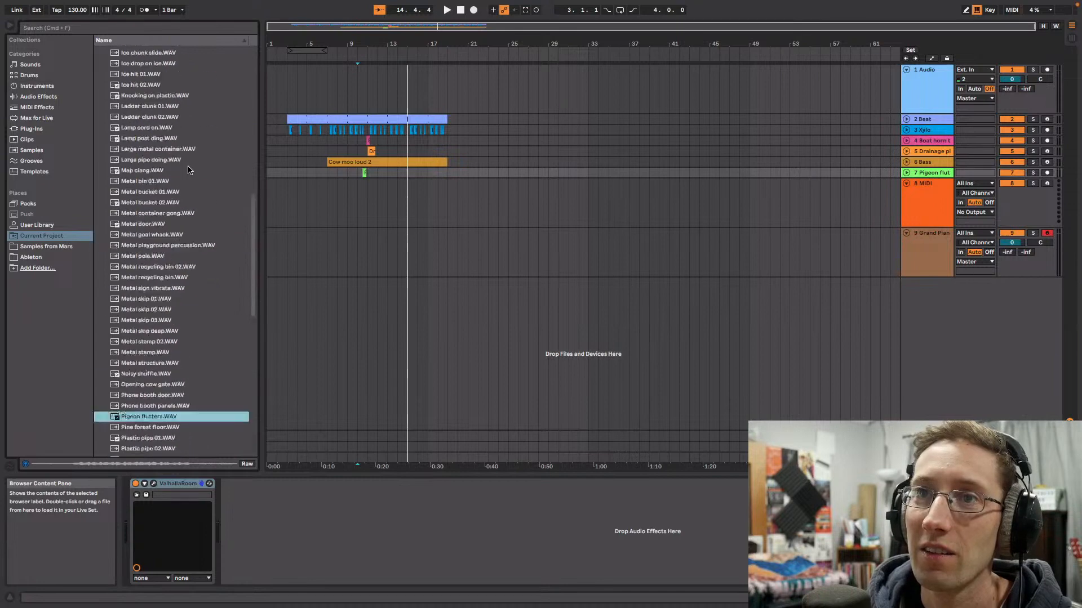
scroll(188, 169, up, 5)
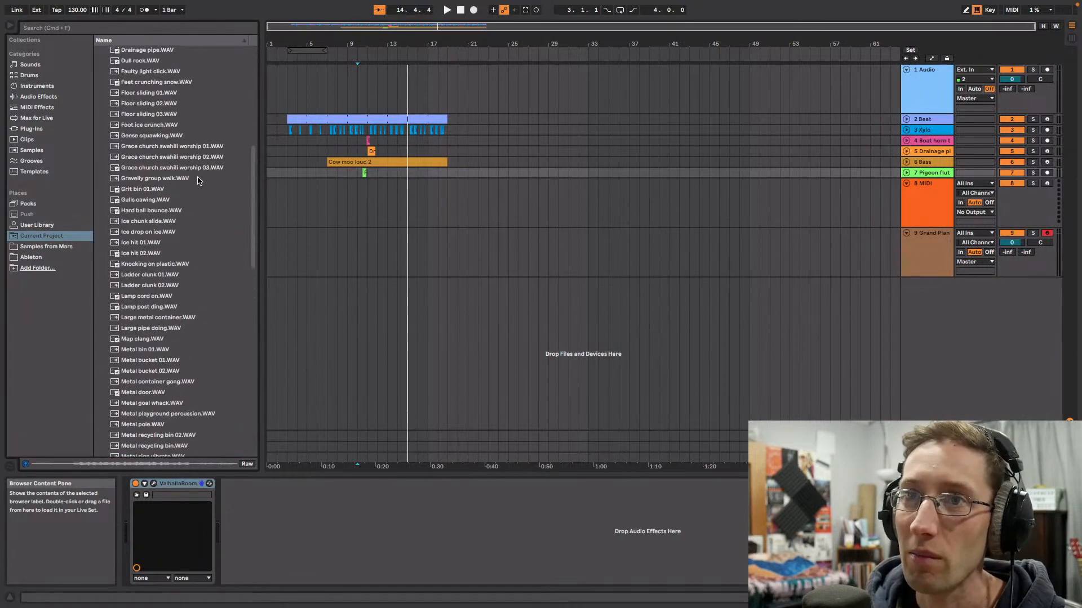
scroll(197, 180, up, 10)
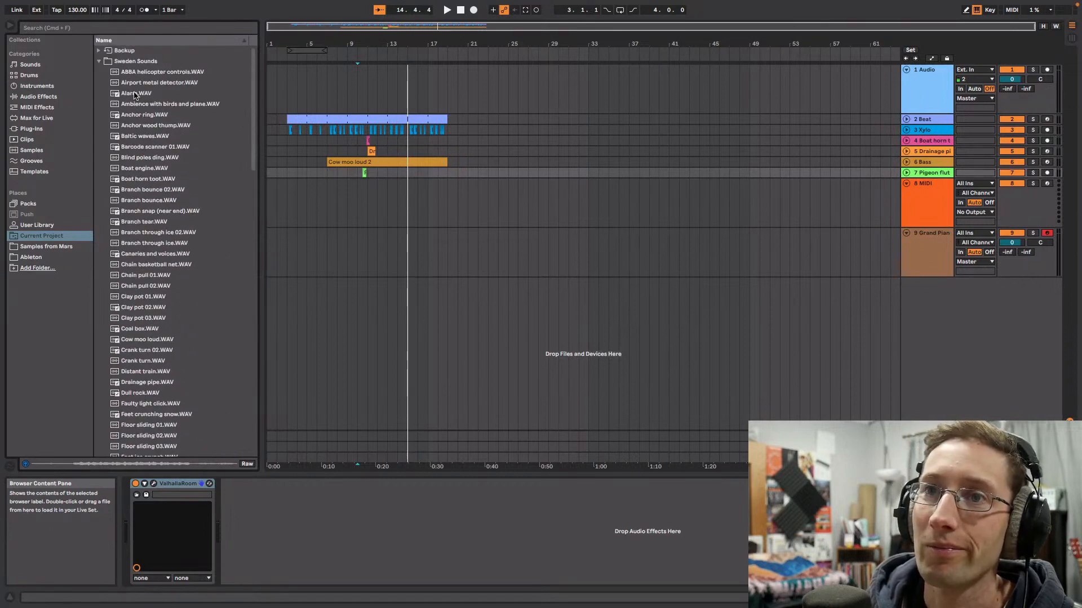
drag(136, 95, 531, 295)
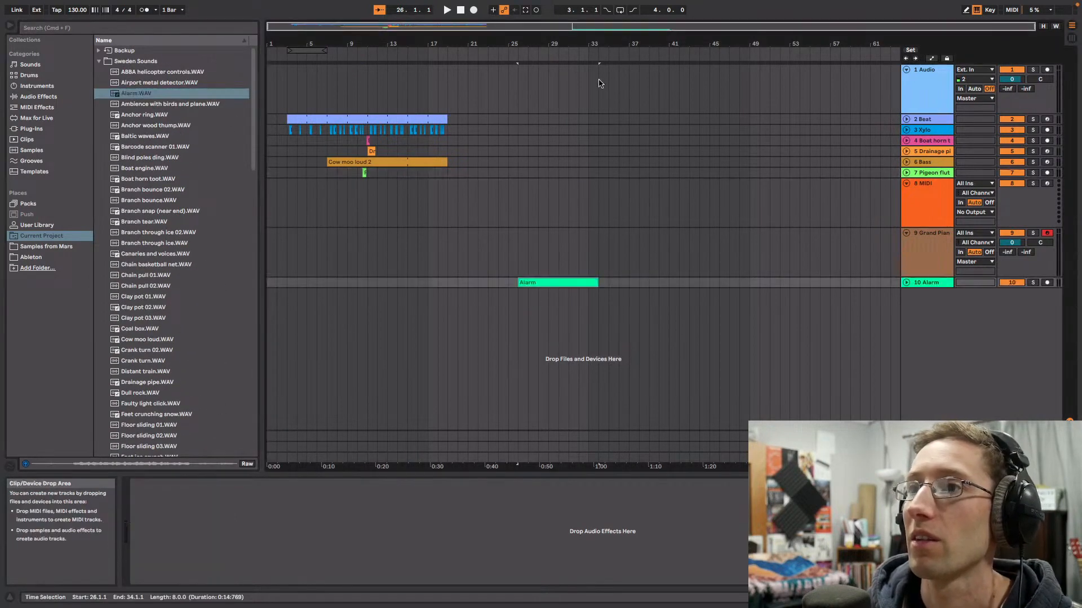
key(plus)
click(905, 283)
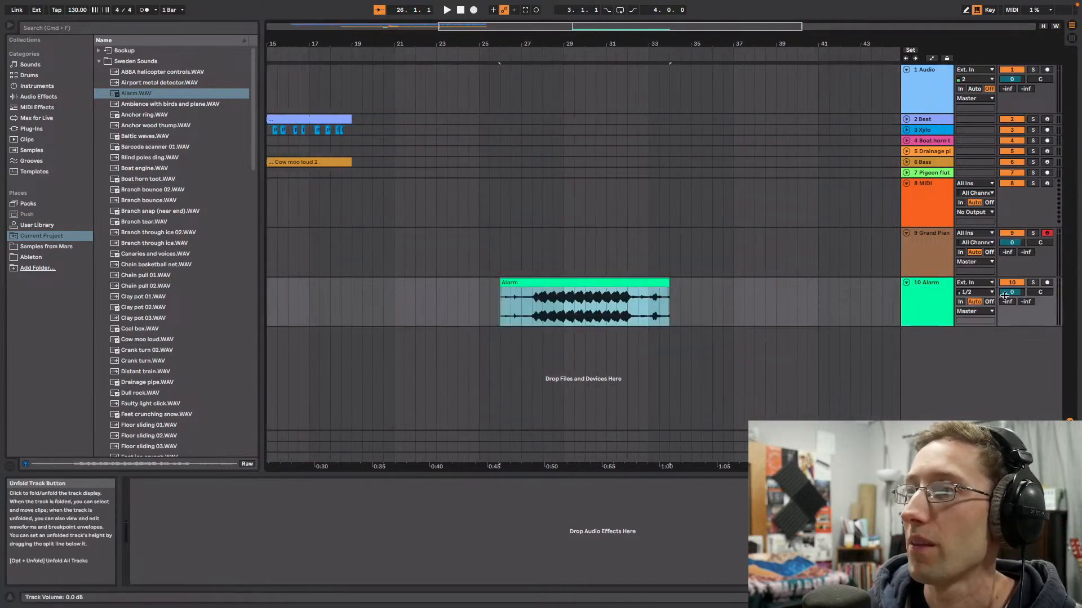
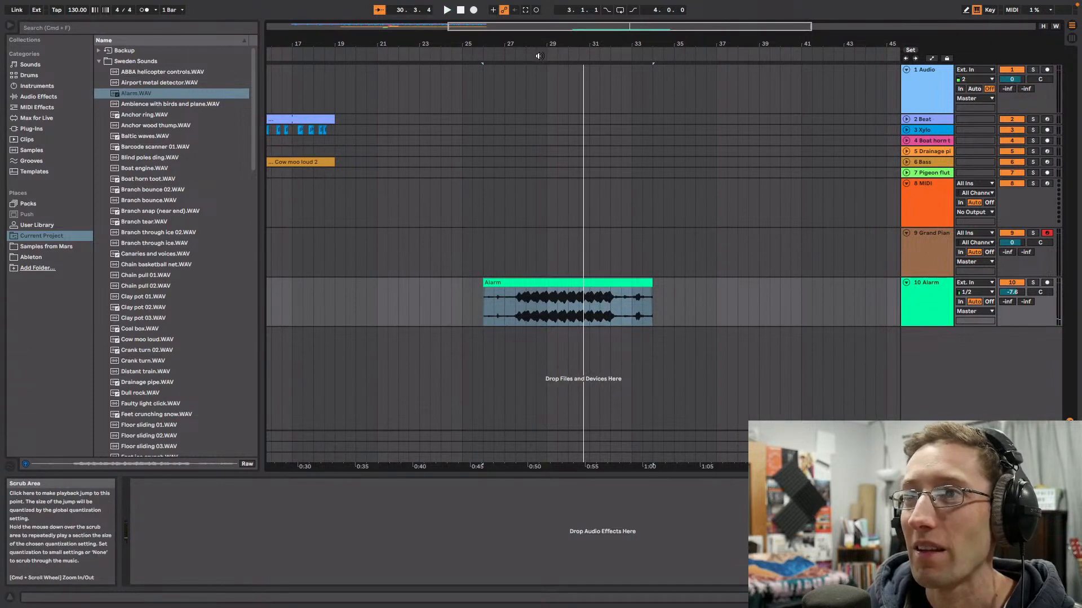
Step: Trim the Alarm clip to its loud section, from 27.3.1 to about 32.1.3, and move it to start at 25.1.1
click(533, 56)
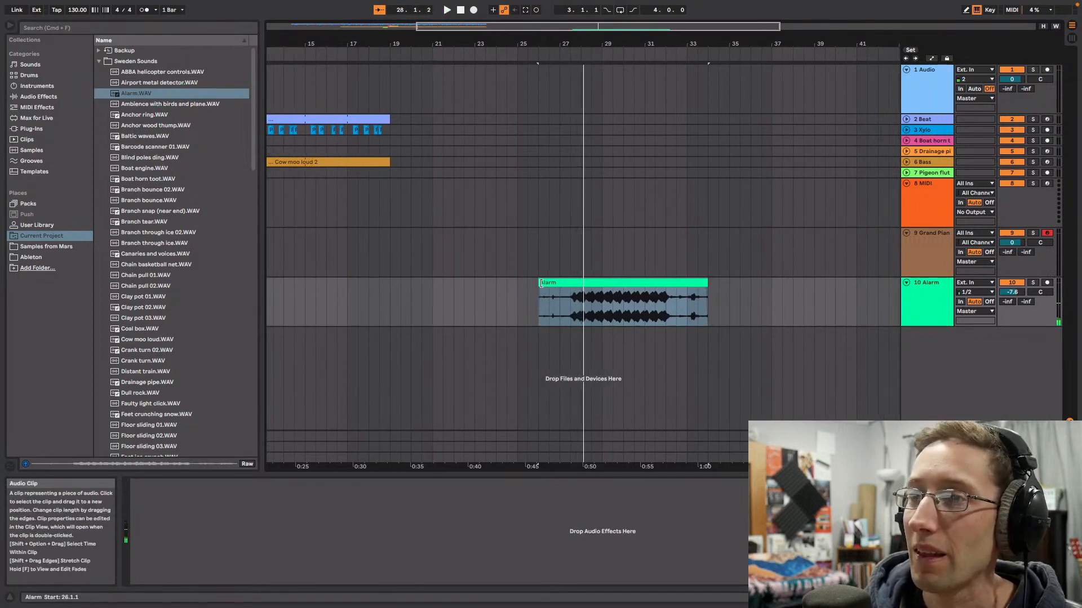
drag(541, 284, 570, 283)
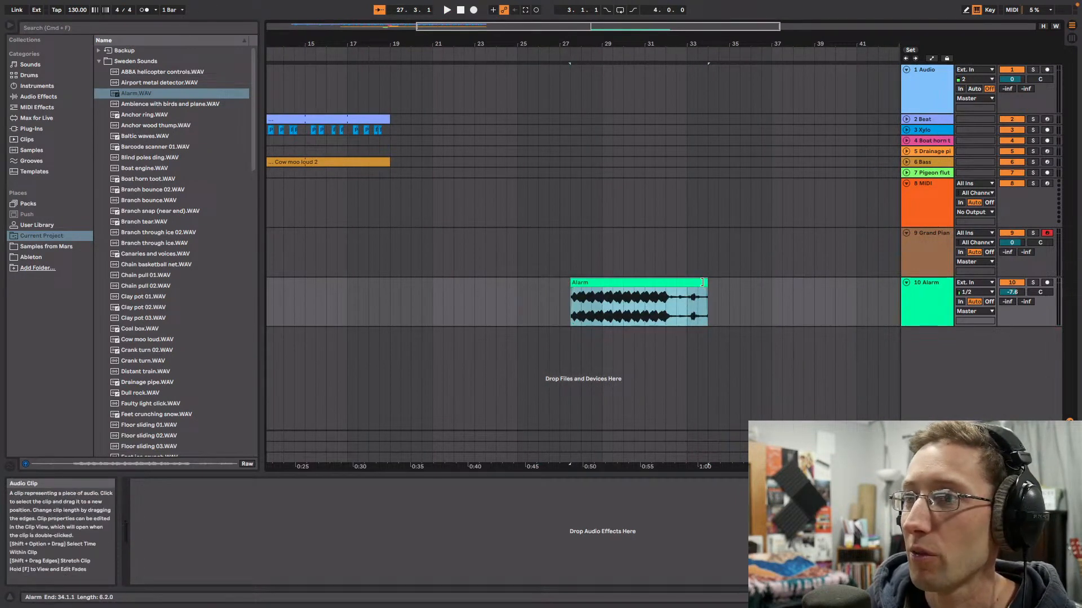
double_click(627, 282)
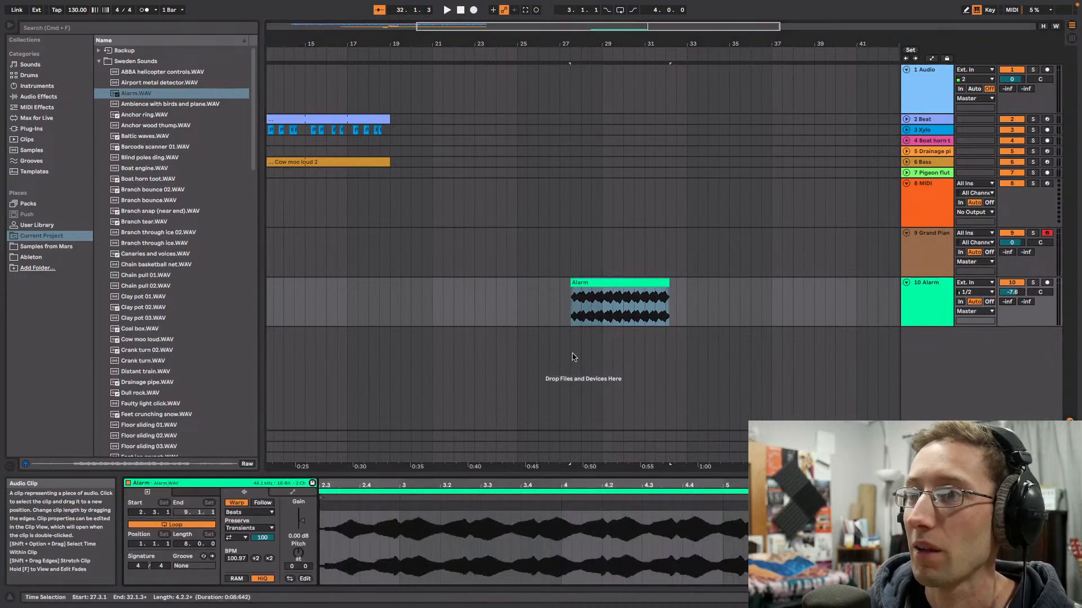
drag(650, 283, 597, 284)
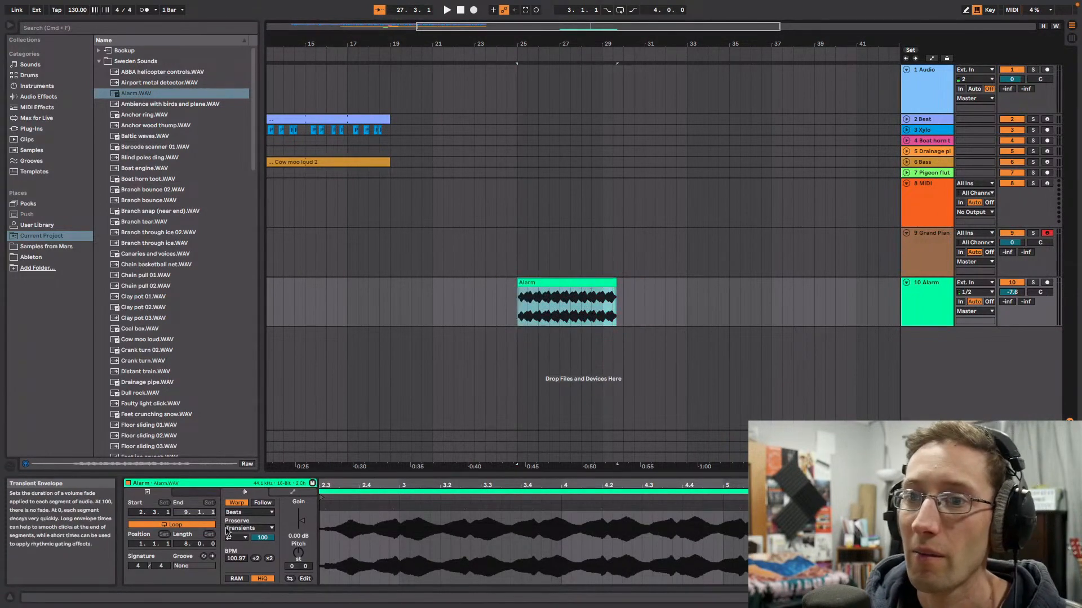
Step: Draw a Transposition envelope on the Alarm clip that rises from a very low pitch at its start, and play the clip
click(282, 493)
click(247, 513)
click(239, 521)
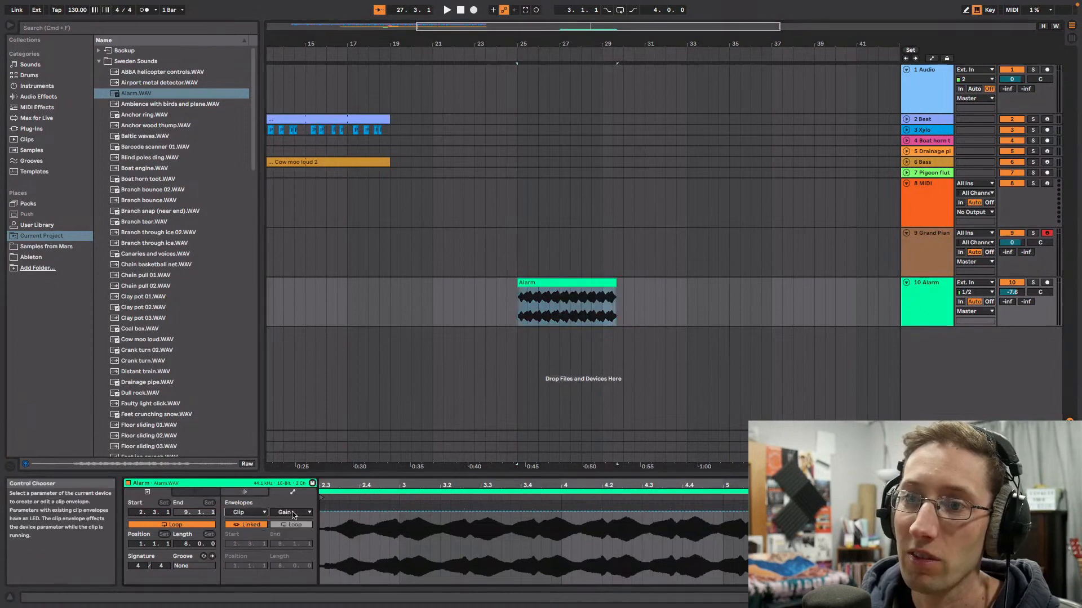
click(293, 512)
click(290, 527)
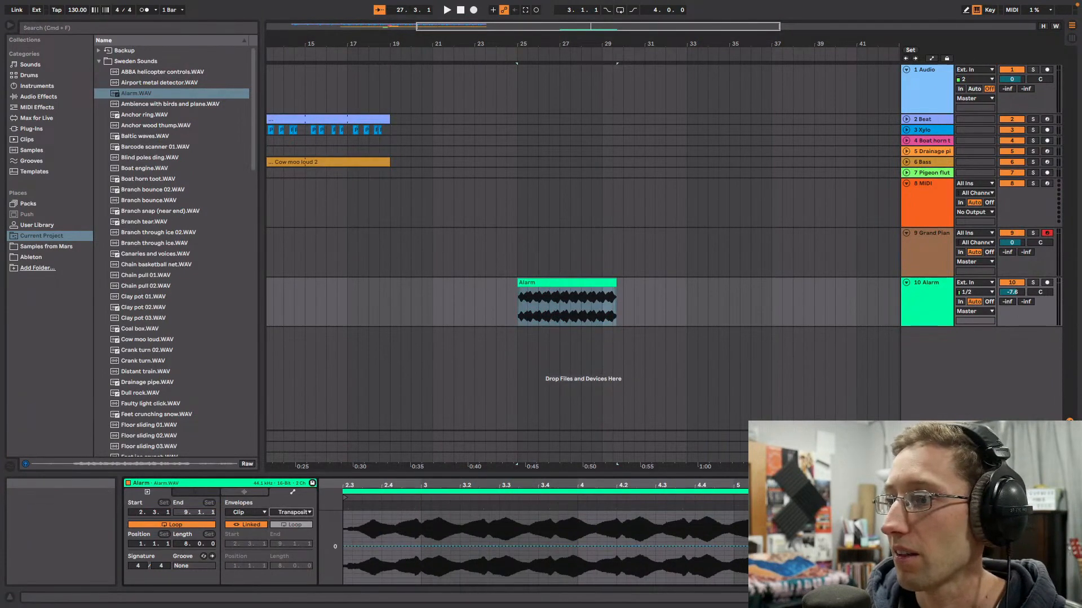
click(1048, 572)
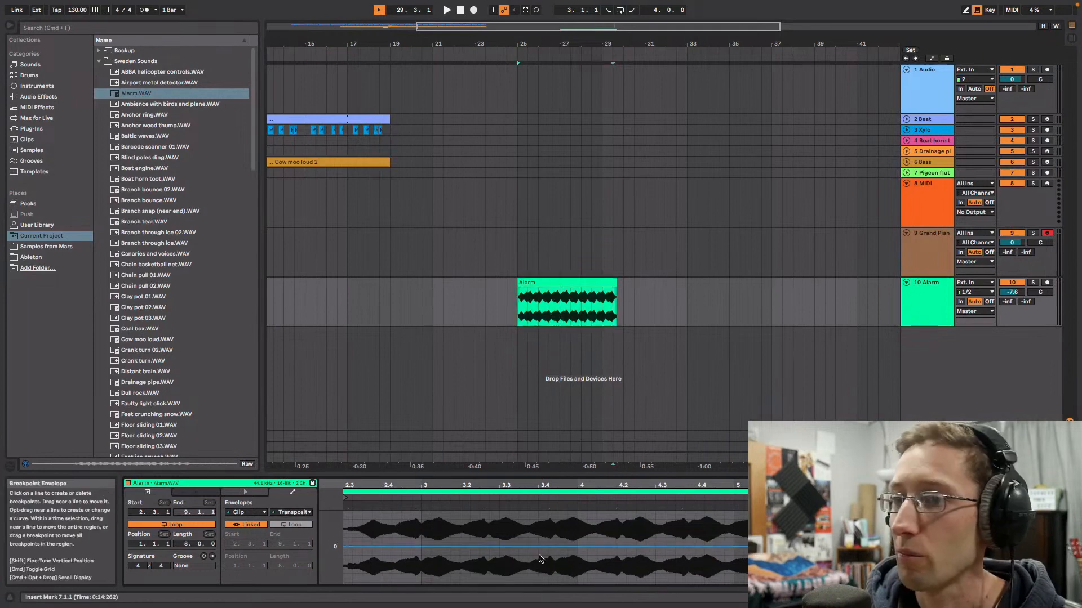
drag(343, 551, 343, 605)
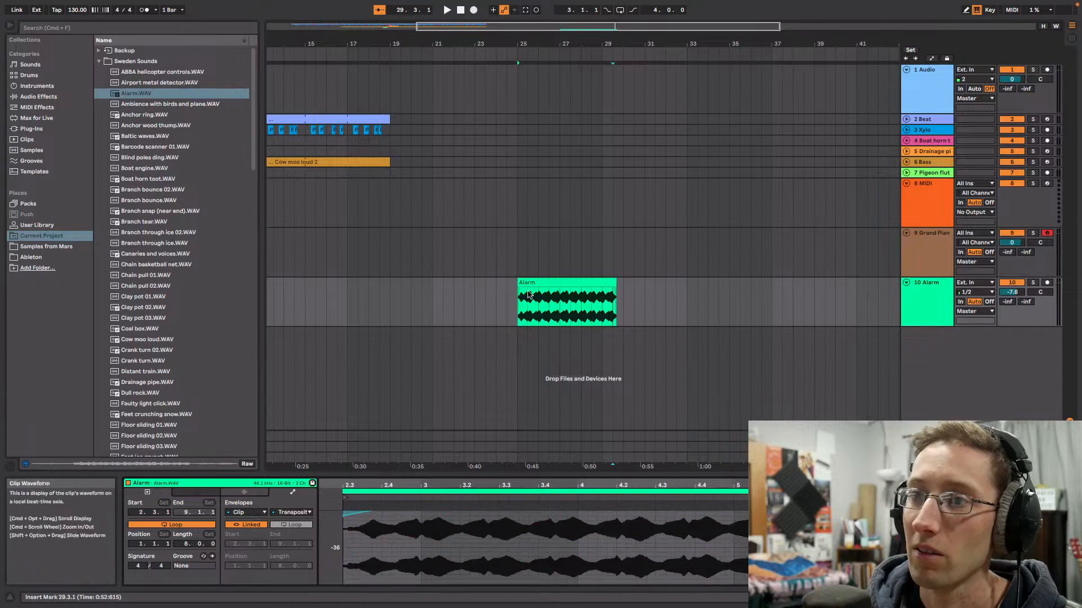
click(520, 311)
key(space)
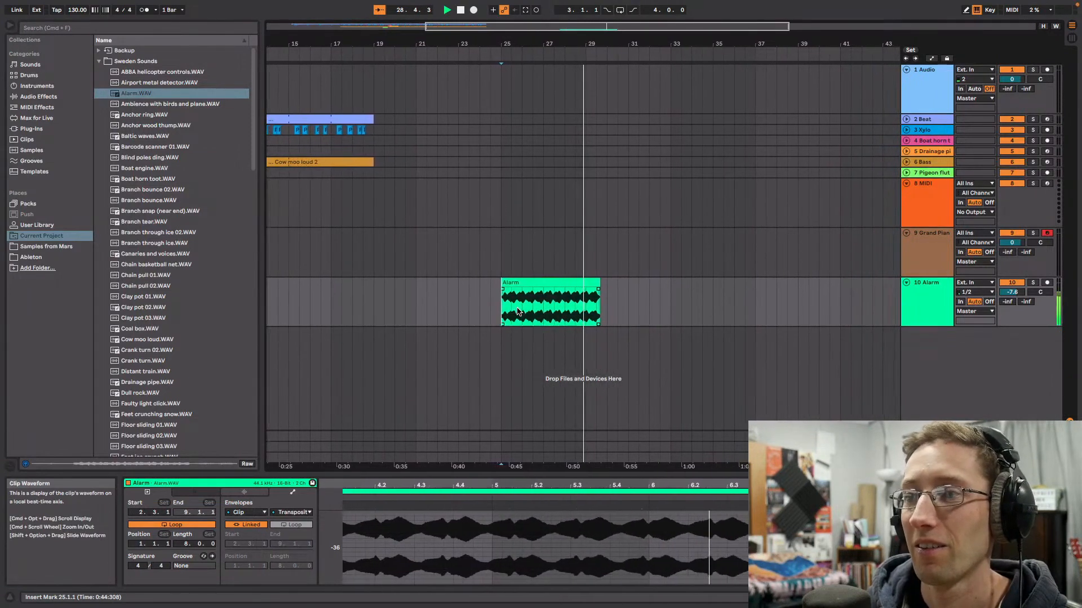
key(space)
Step: Raise the low starting breakpoint of the Alarm clip's Transposition envelope, play it, and set the track volume to -2.9 dB
scroll(545, 548, down, 3)
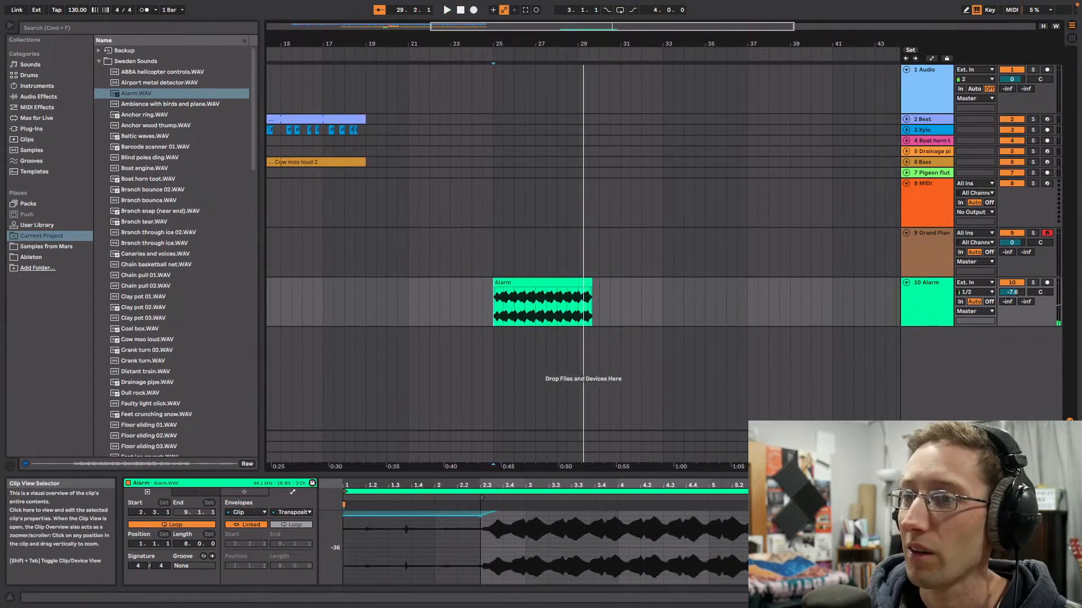
scroll(545, 548, up, 2)
scroll(475, 535, up, 3)
scroll(475, 535, down, 3)
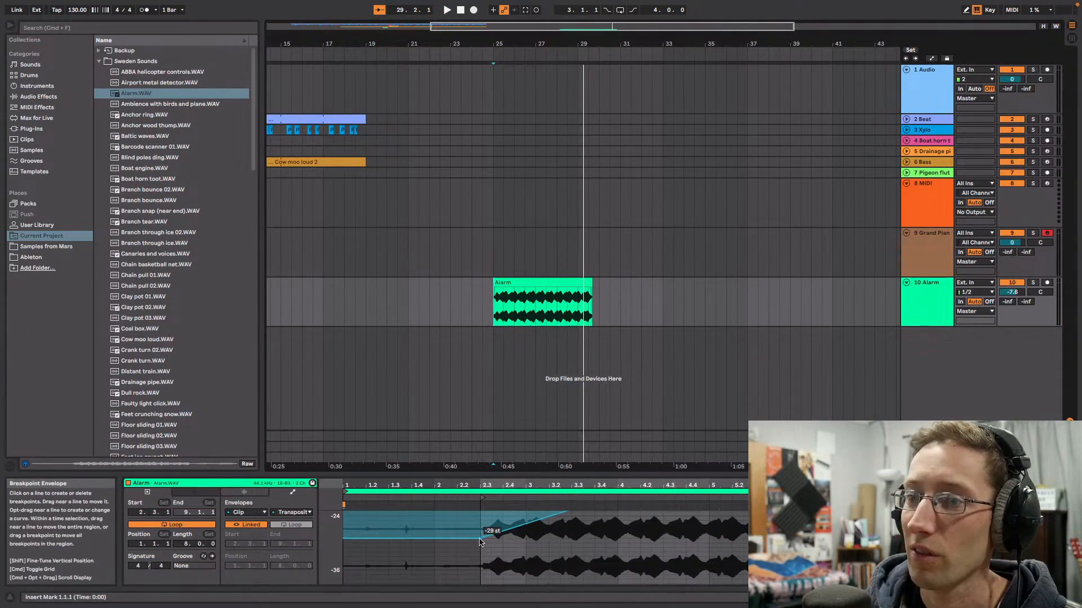
drag(480, 542, 480, 522)
key(space)
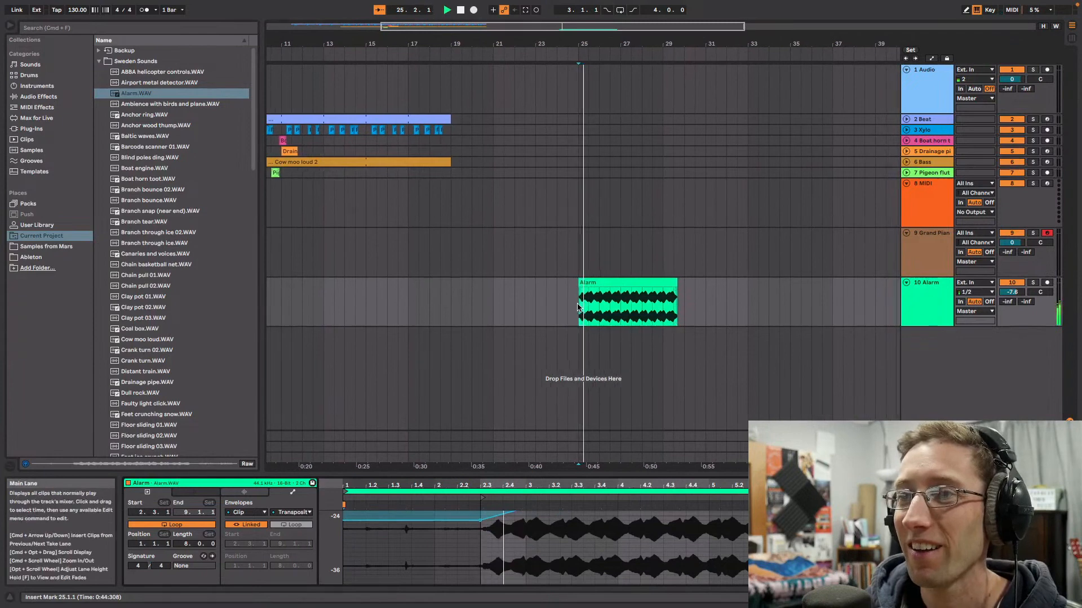
click(1011, 292)
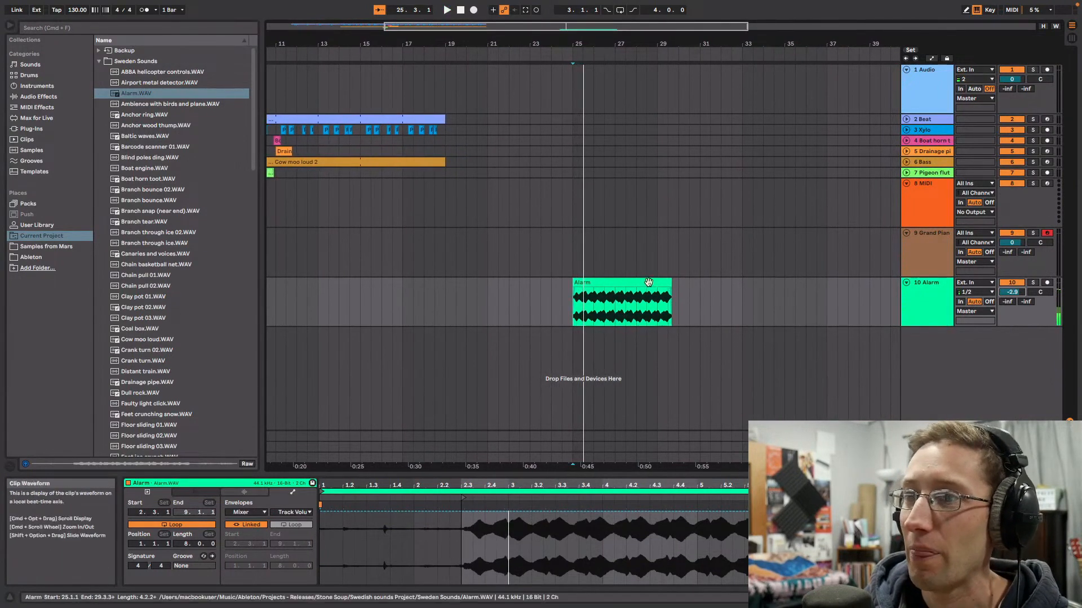
Step: Set the Alarm clip's warp mode to Complex and halve its clip tempo to 50.48 BPM
click(253, 492)
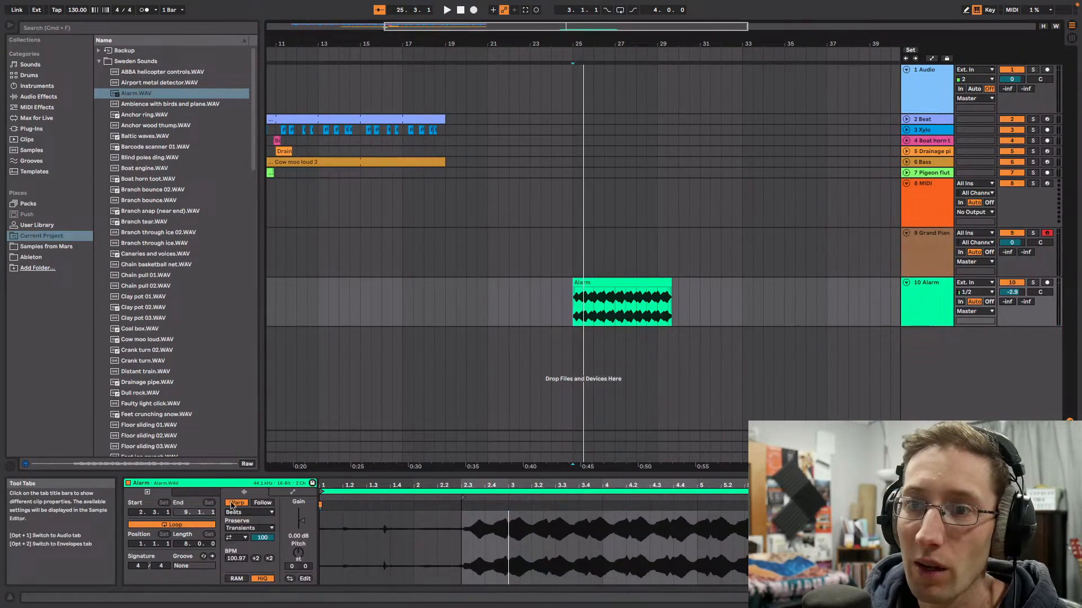
click(261, 513)
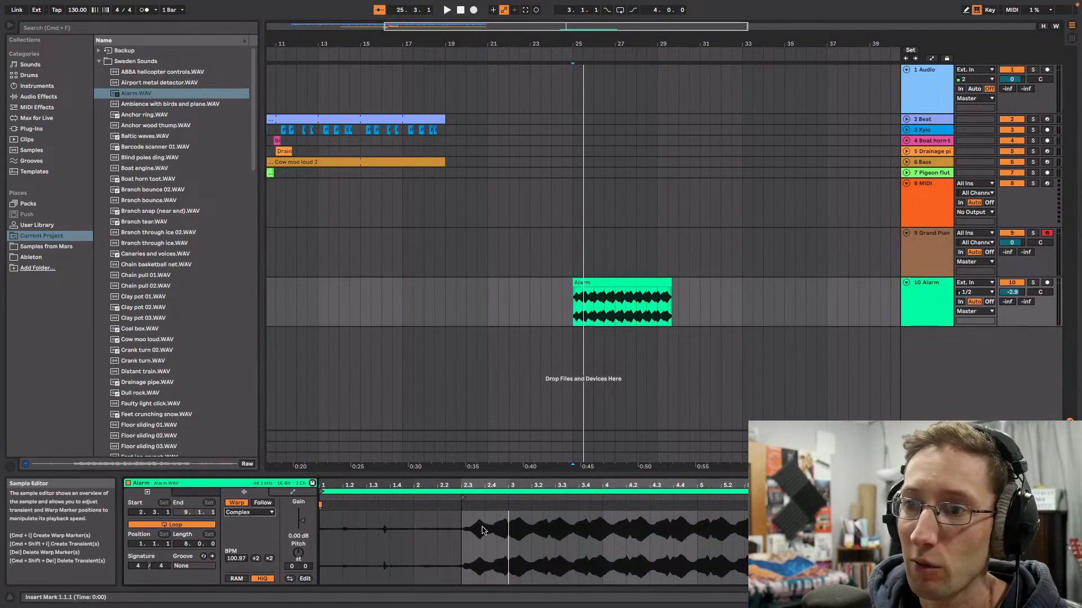
click(255, 559)
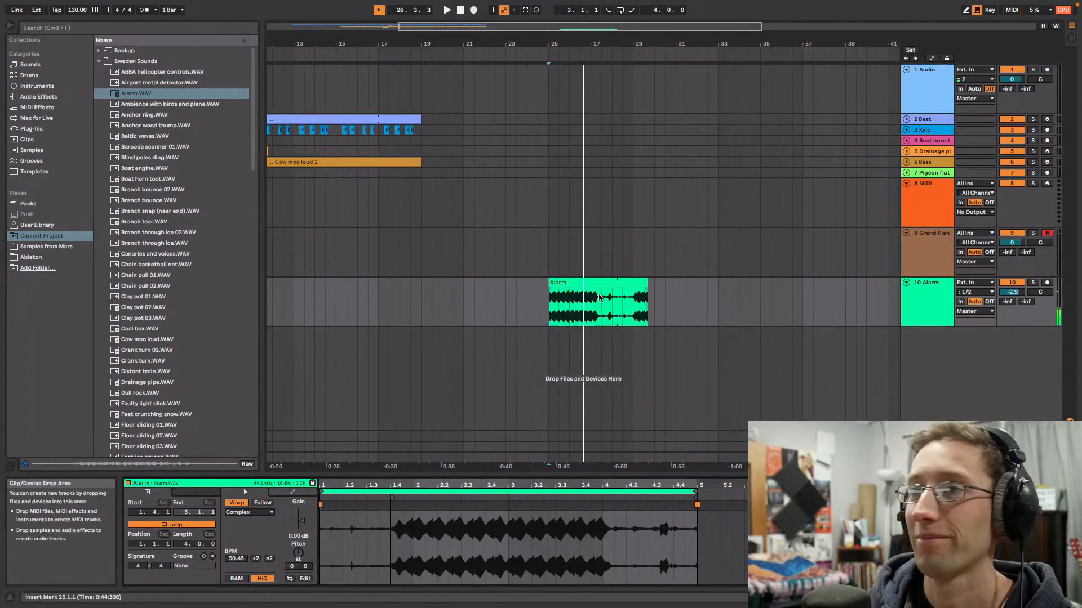
Step: Trim the Alarm clip's end to about 26.3.3, move the clip to 9.3.1 and play it with the other tracks
drag(646, 302, 584, 301)
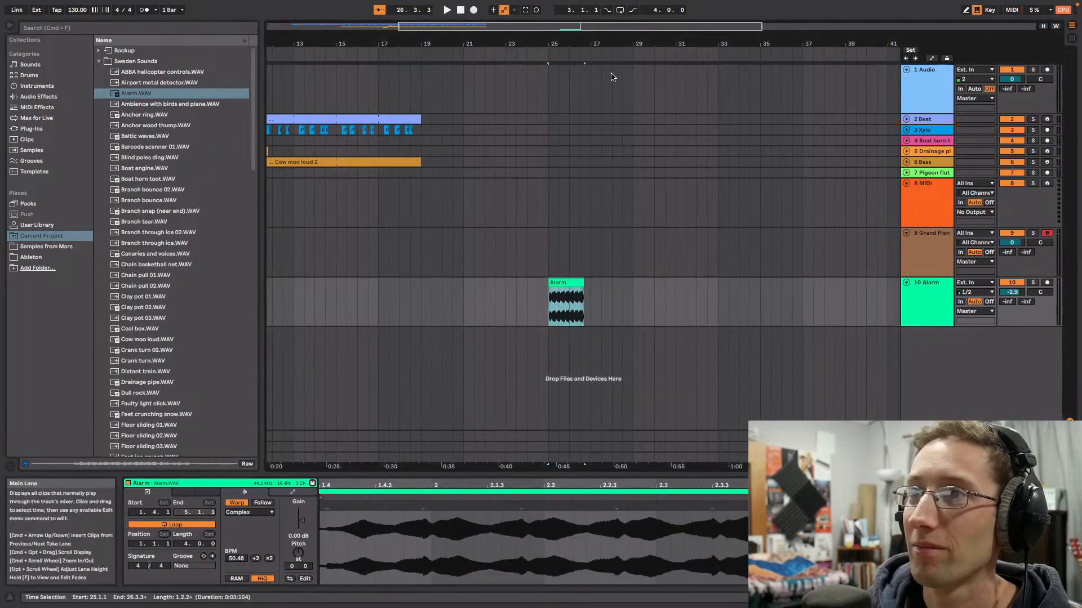
drag(631, 26, 499, 26)
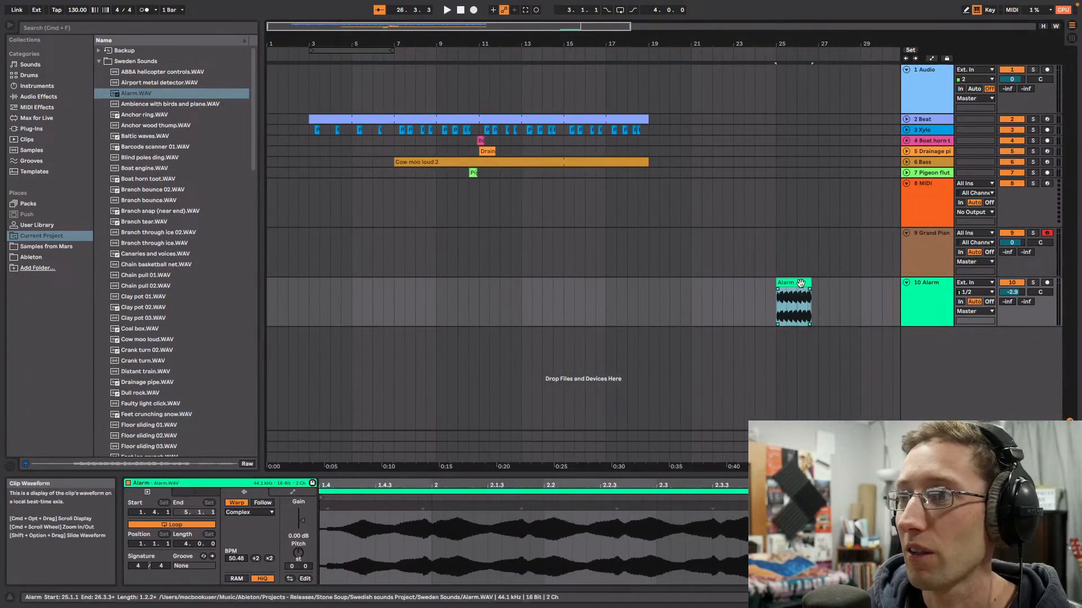
drag(803, 283, 468, 284)
key(space)
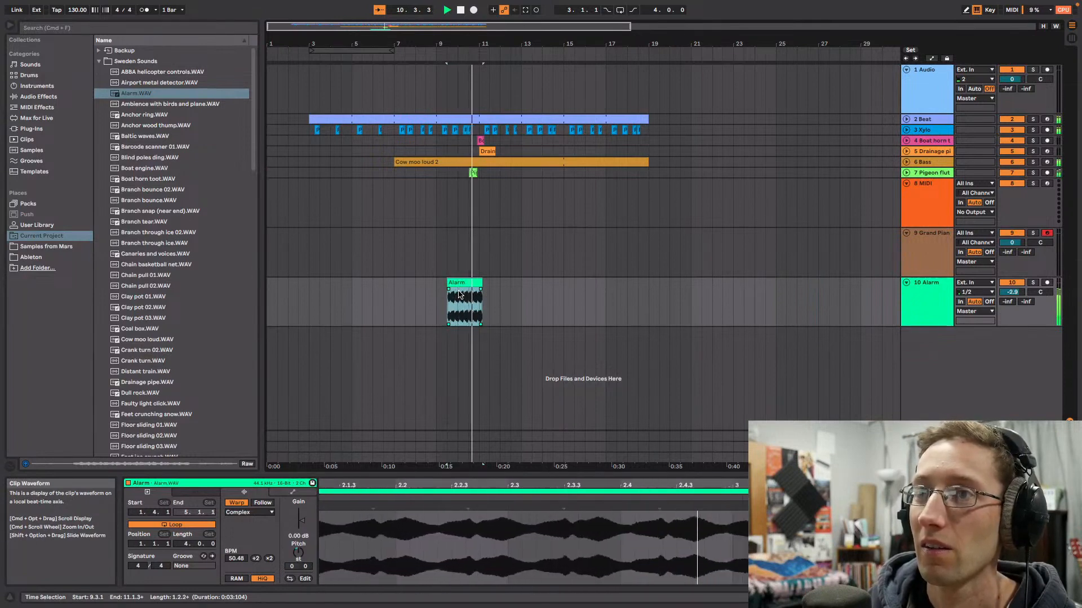
key(space)
Step: Move the Alarm clip to 9.1.1, extend its end to 11.1.1 and play the section
drag(515, 26, 467, 91)
drag(467, 282, 436, 282)
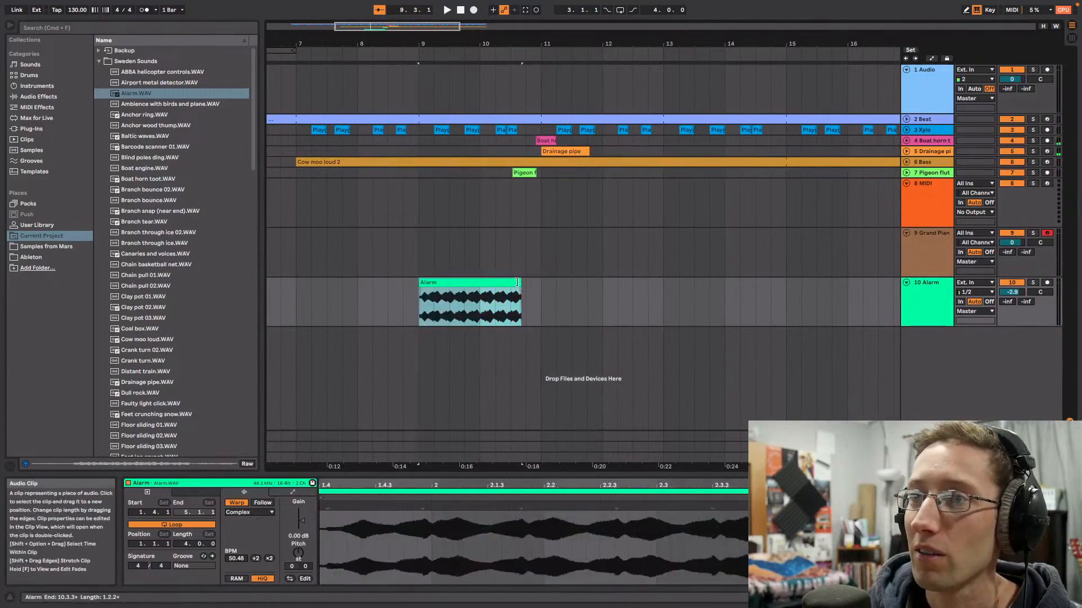
drag(516, 282, 539, 279)
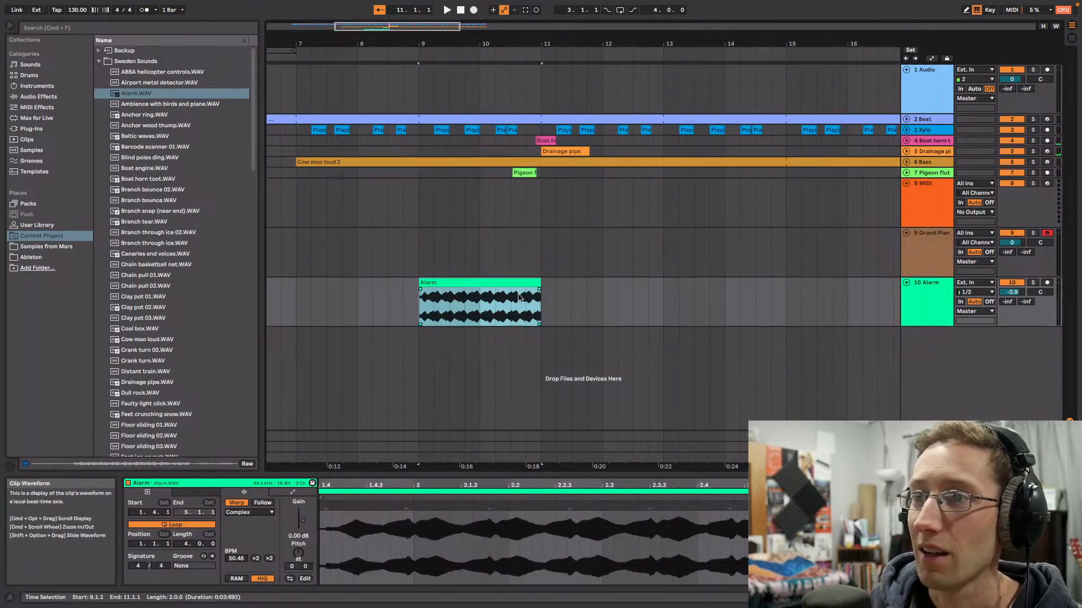
key(space)
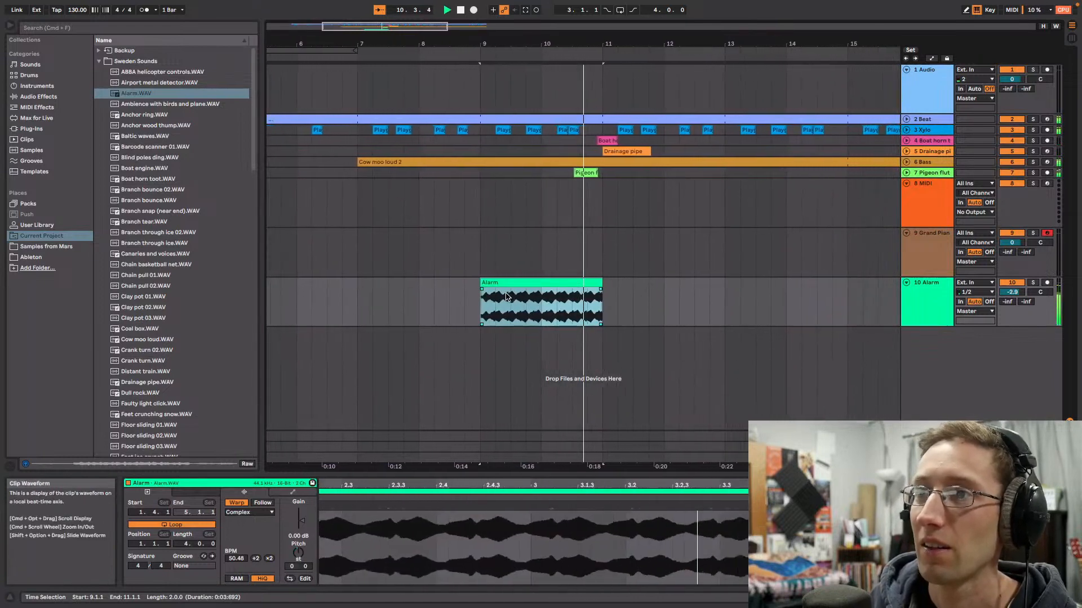
key(space)
Step: Adjust the Alarm clip to start slightly after 9.1.1 and end at 11.1.1, playing the section to check the timing
drag(579, 282, 558, 286)
click(455, 298)
key(space)
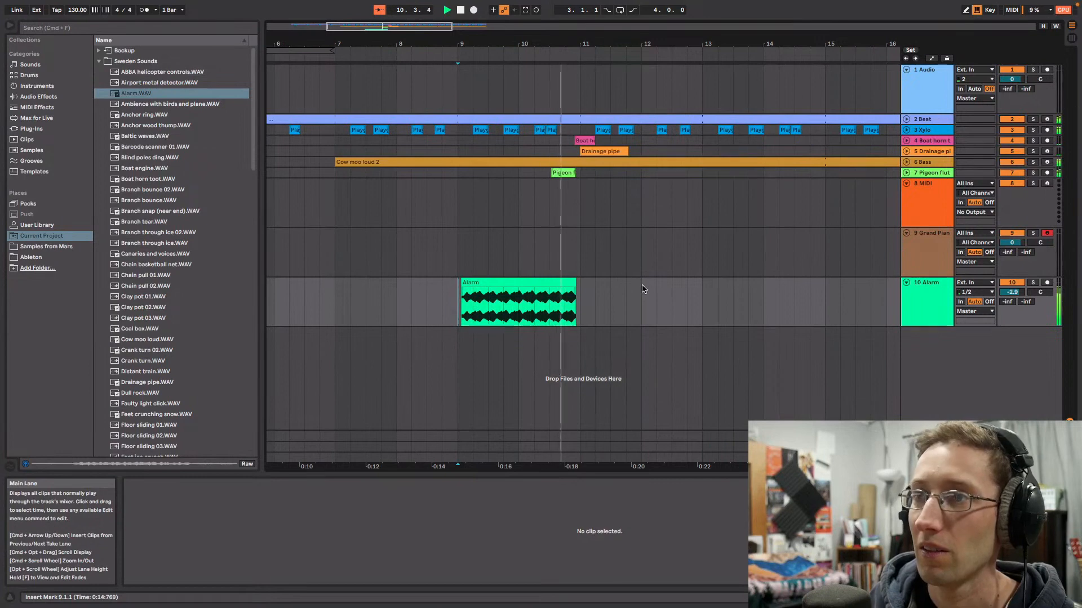
click(573, 281)
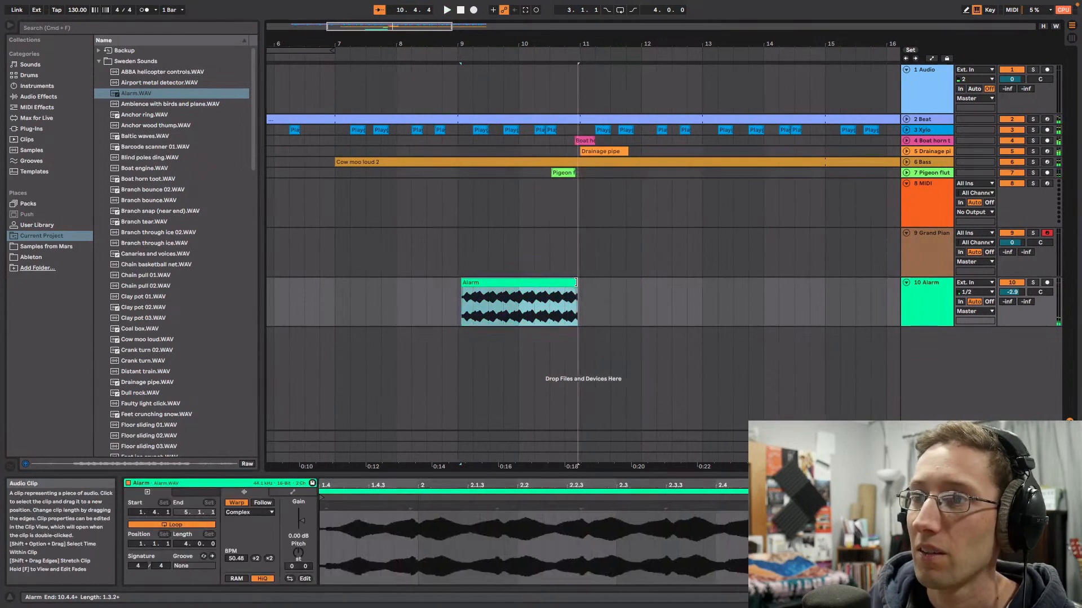
key(space)
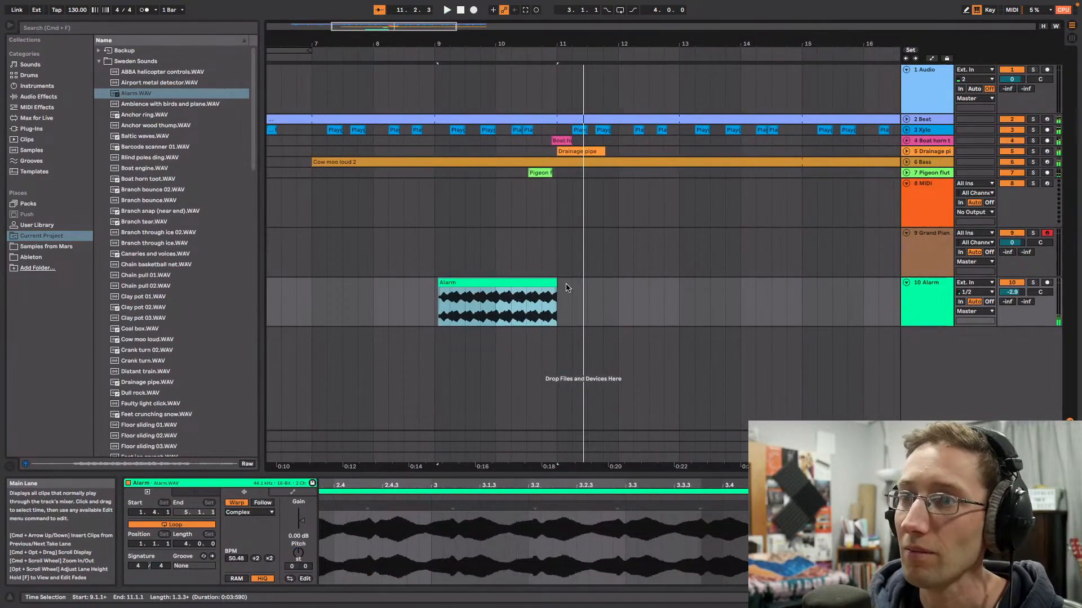
Step: Give the Alarm clip a short fade-out and lower its track volume to -10.8 dB while playing from bar 9
drag(553, 290, 547, 290)
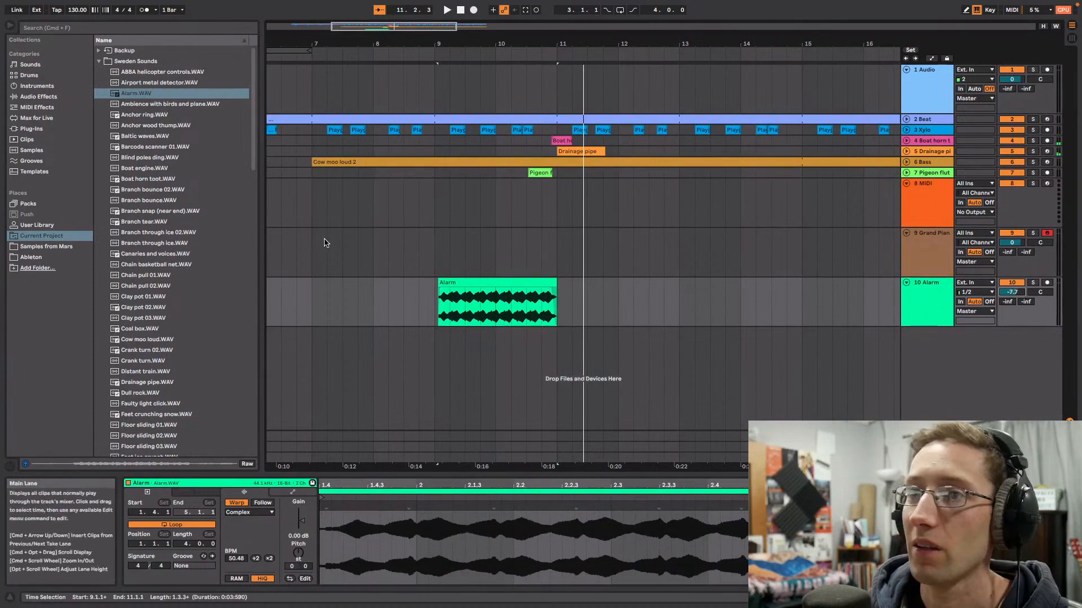
click(436, 264)
key(space)
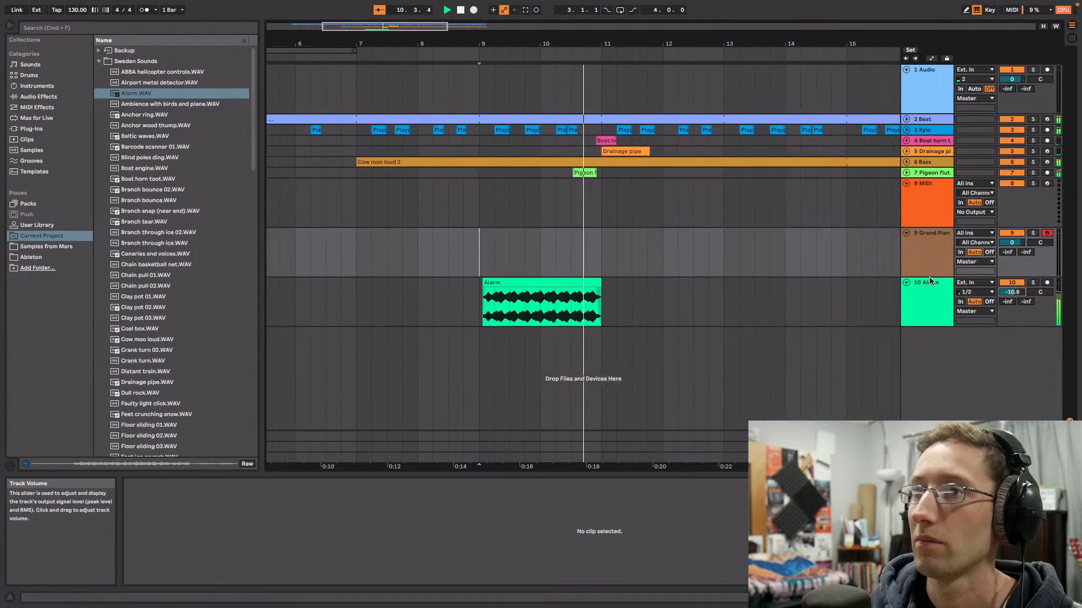
Step: Add an Auto Filter from the EQ & Filters audio effects to the Alarm track
click(927, 299)
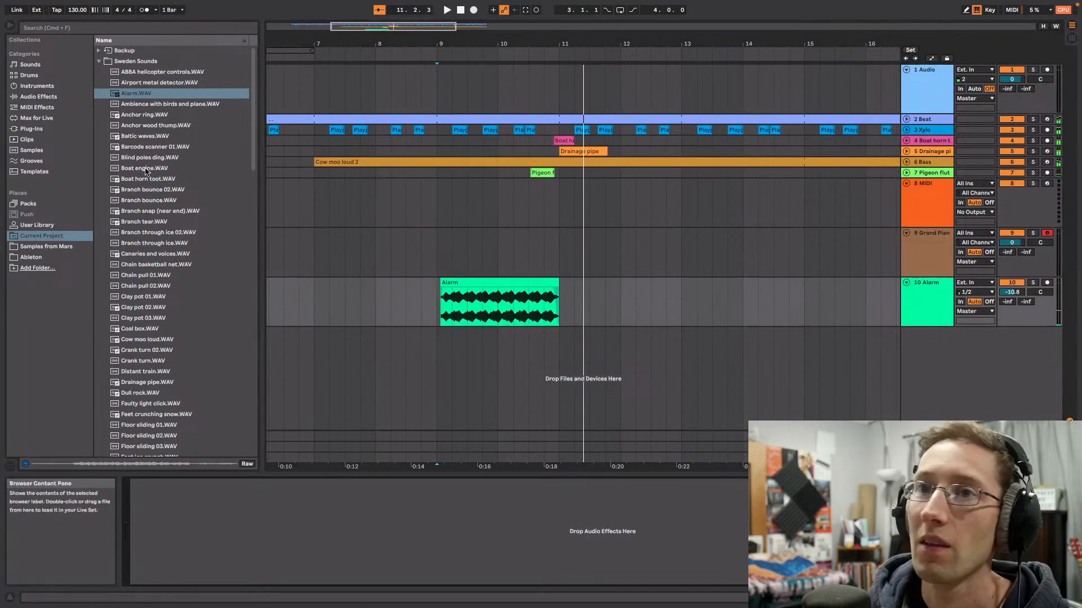
click(54, 99)
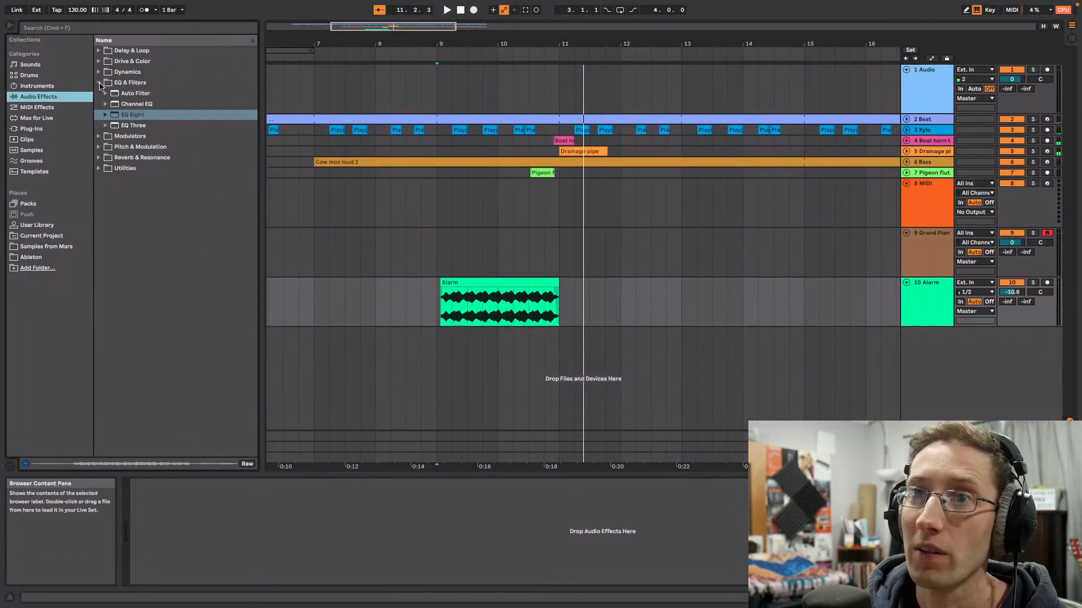
drag(119, 94, 772, 218)
drag(931, 307, 930, 305)
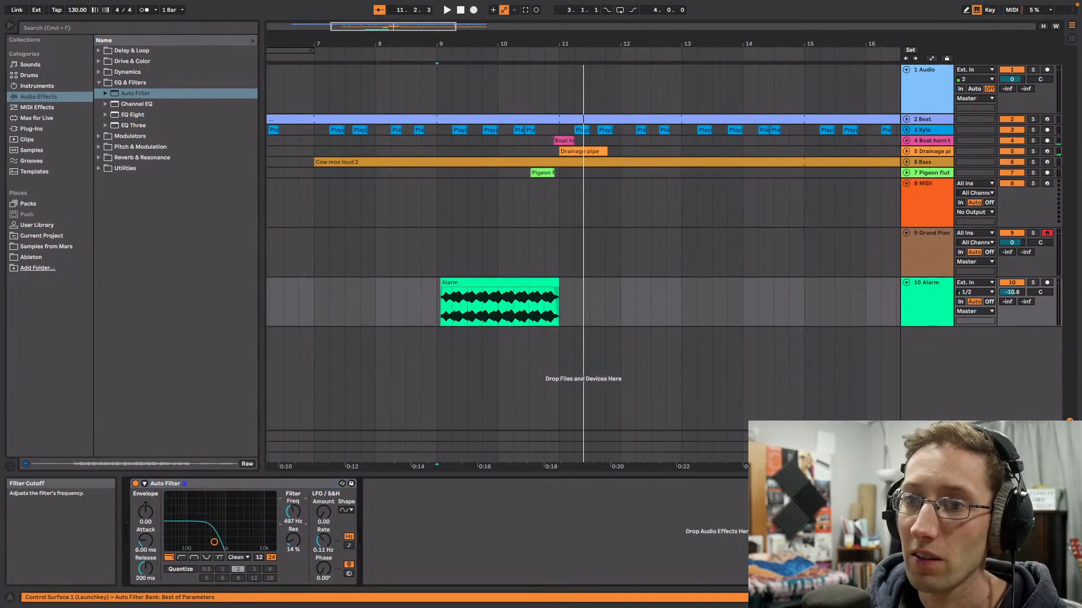
Step: Automate the Alarm track's Auto Filter frequency to rise from about 472 Hz at the clip's start to about 5.09 kHz at its end
click(931, 59)
drag(292, 508, 294, 510)
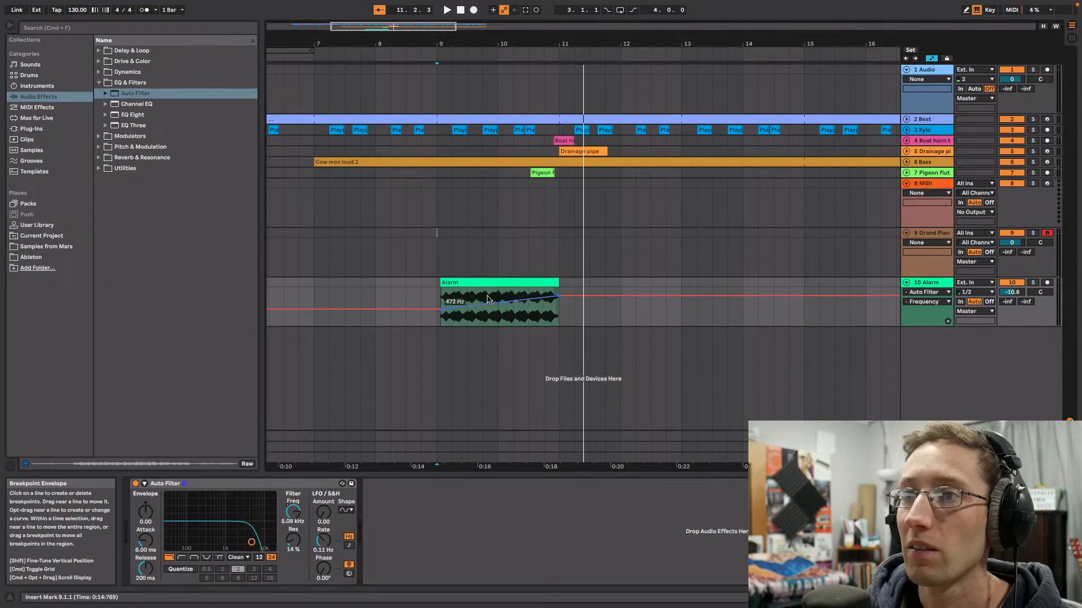
click(931, 58)
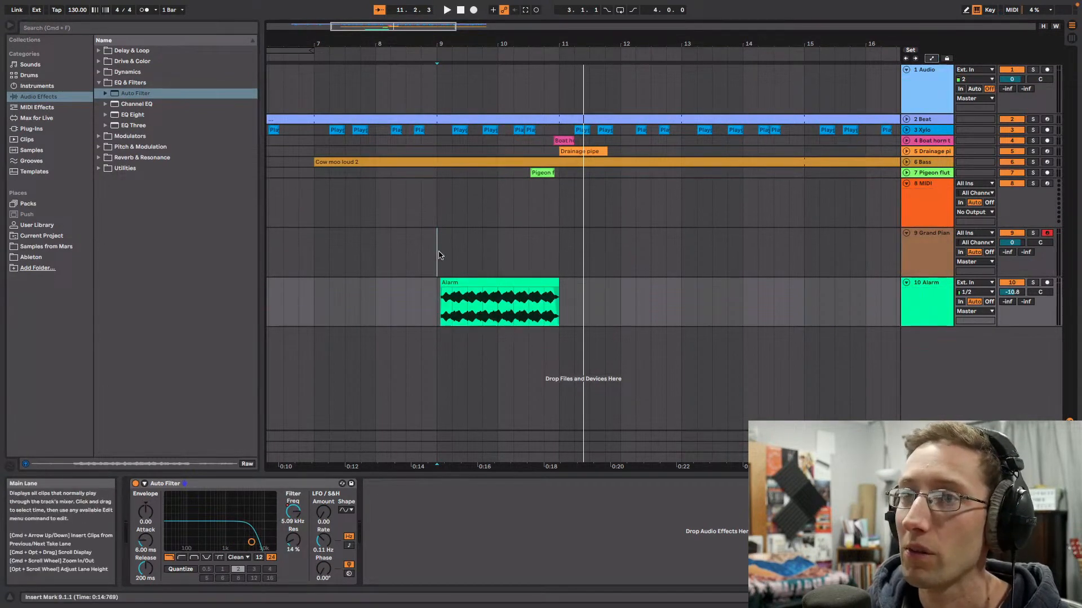
Step: Play the filtered section from bar 9 and lower the Alarm track volume to -11.1 dB
key(space)
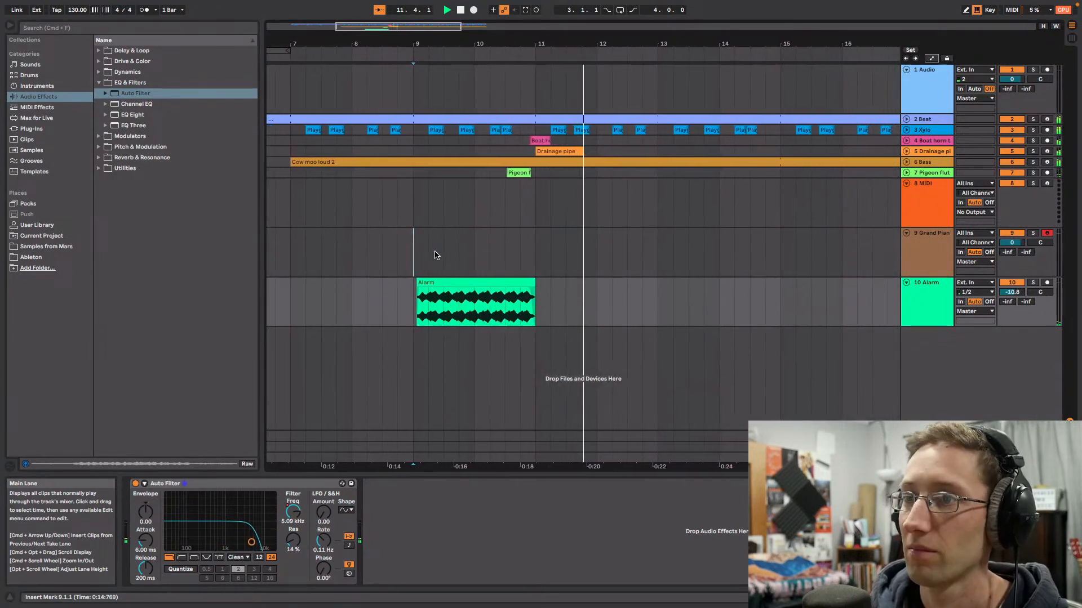
key(space)
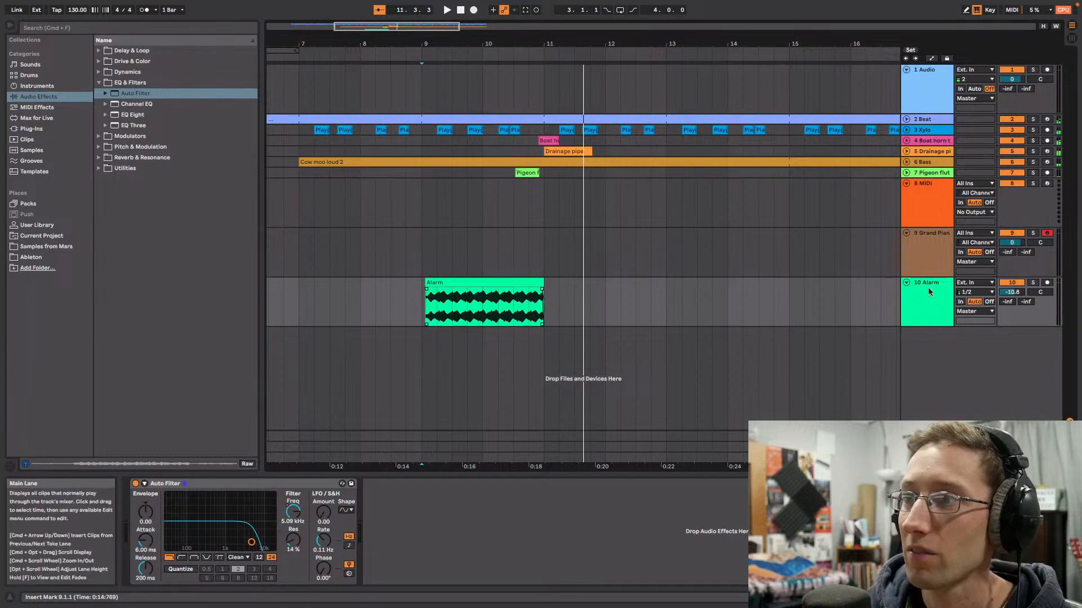
click(412, 261)
key(space)
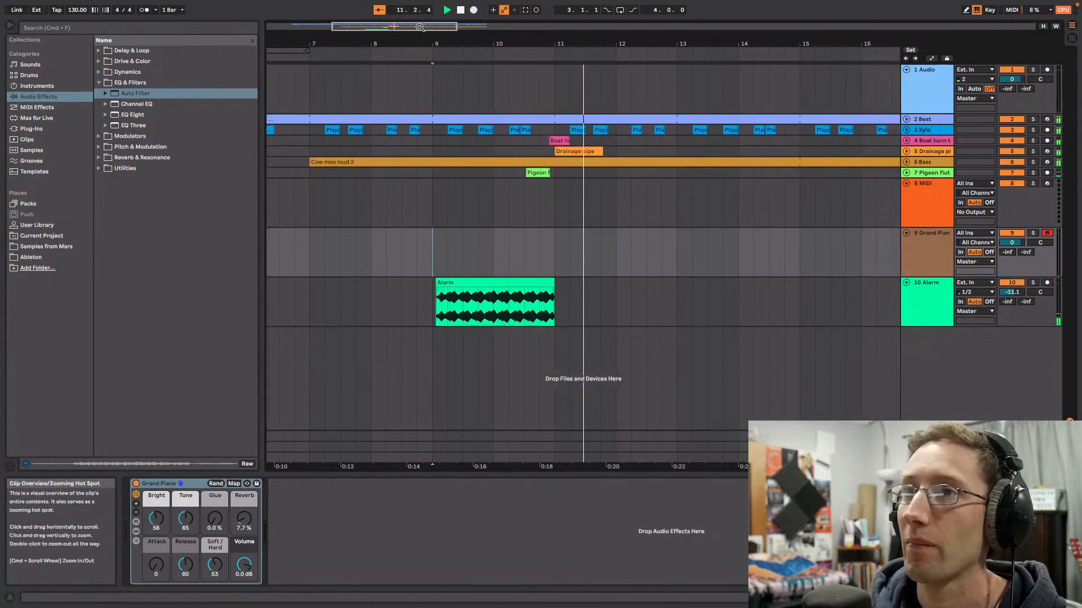
Step: Stop playback, move the Alarm track directly below the Pigeon flutters track, and fold it
scroll(424, 130, down, 5)
key(space)
drag(933, 288, 940, 243)
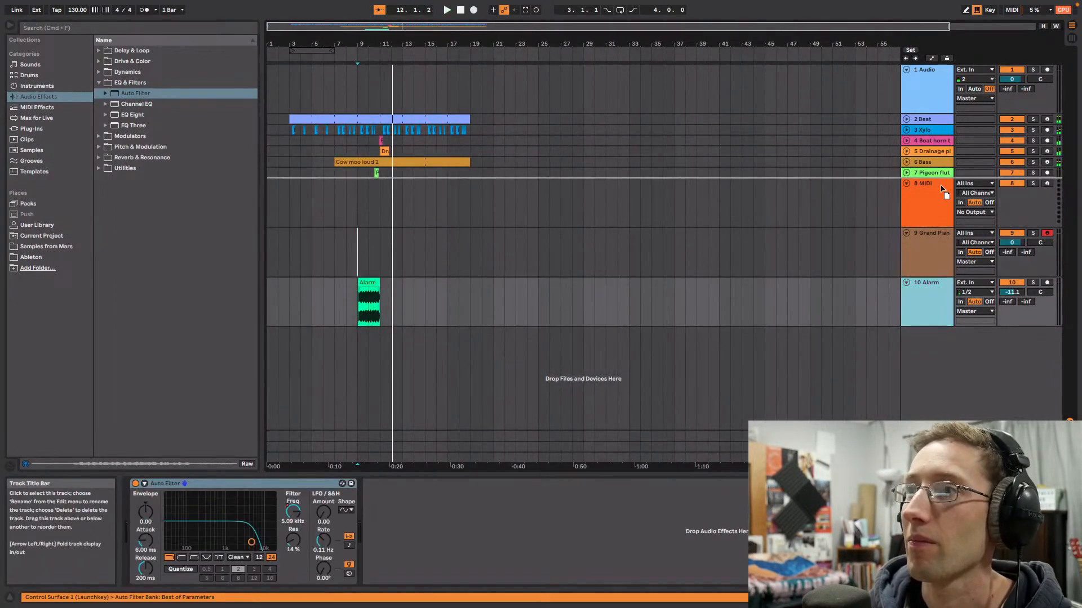
drag(942, 190, 939, 188)
click(906, 184)
right_click(931, 186)
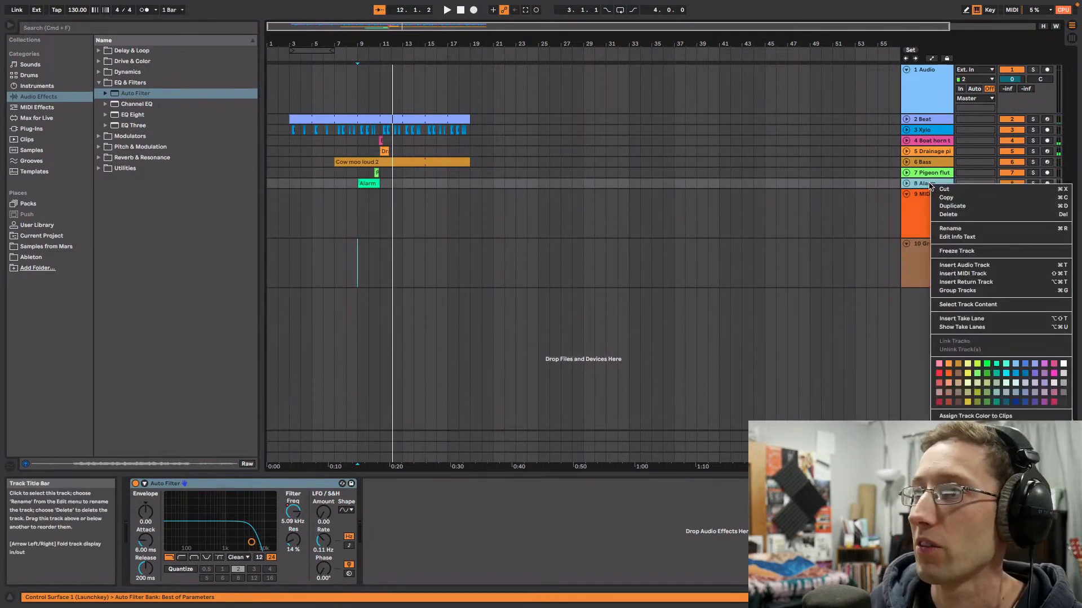
click(893, 205)
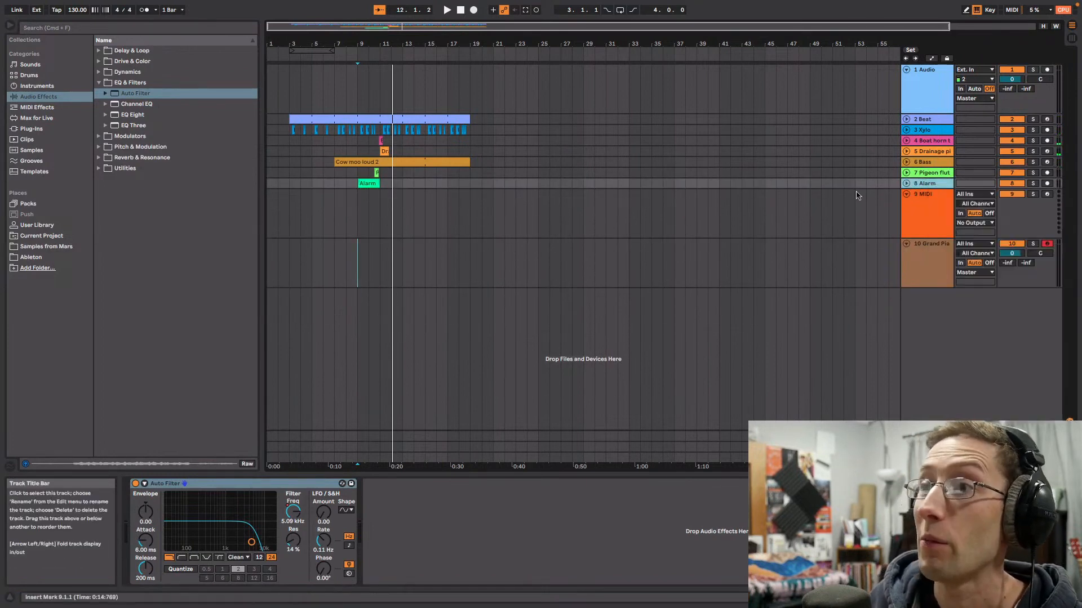
Step: Add Swedish folk music 02.WAV from the current project's samples to a new audio track, starting at bar 22
click(52, 236)
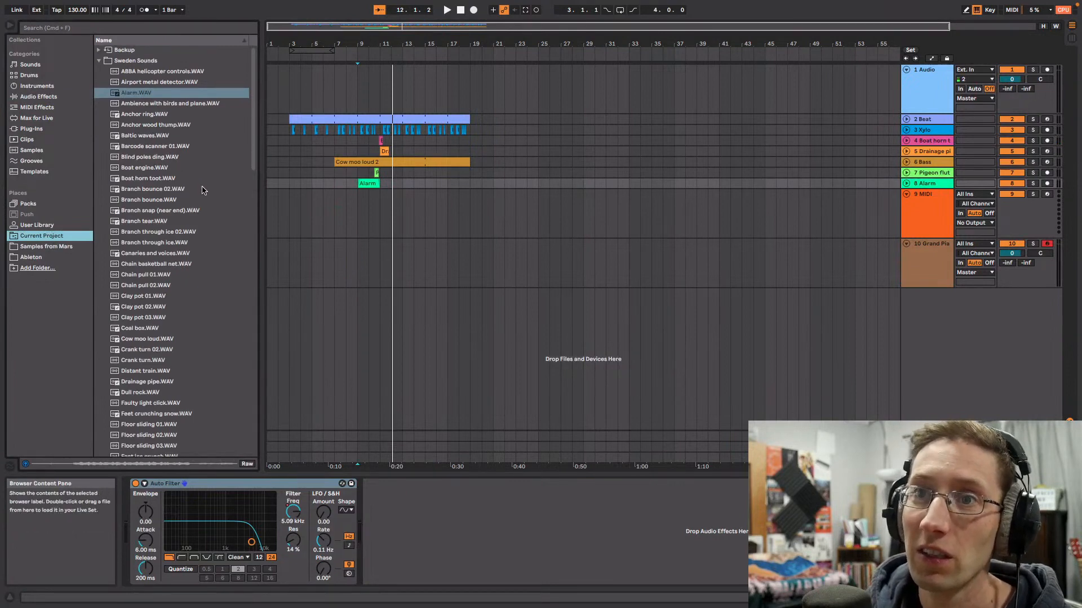
scroll(202, 190, down, 5)
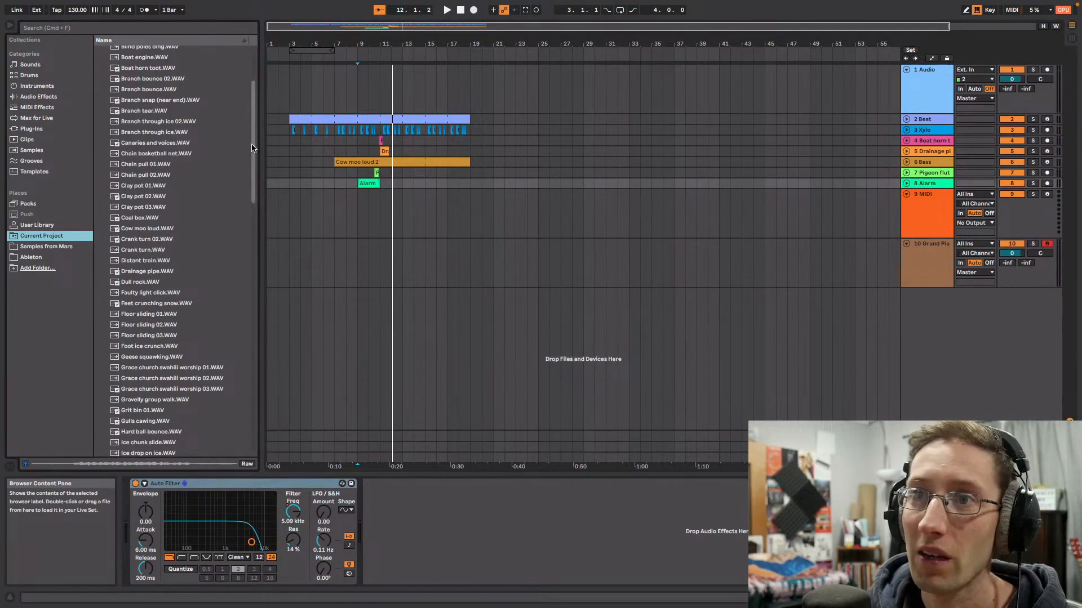
drag(252, 148, 255, 334)
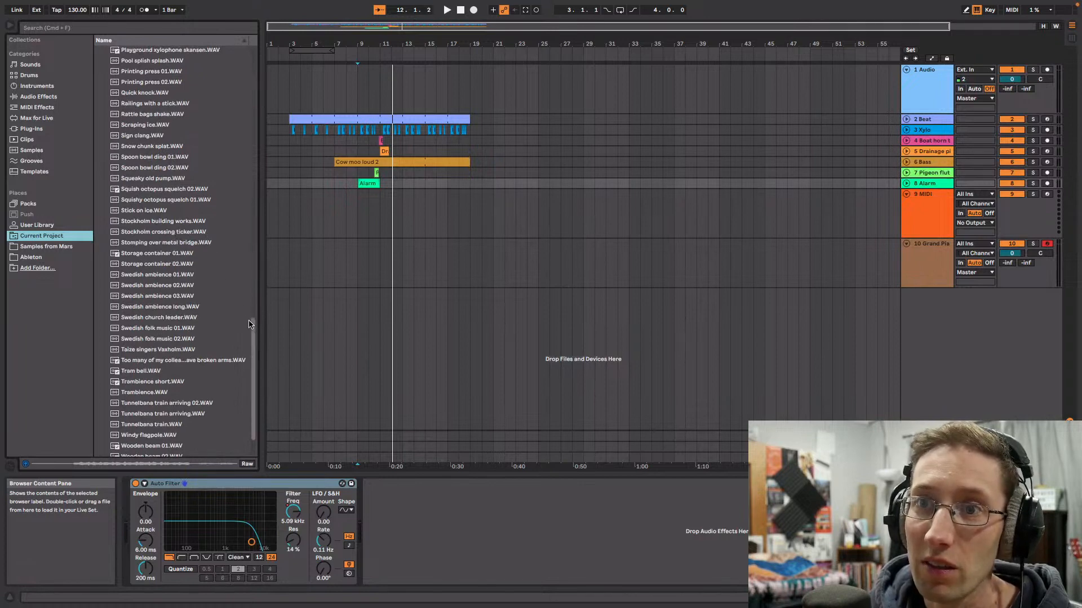
drag(254, 336, 259, 353)
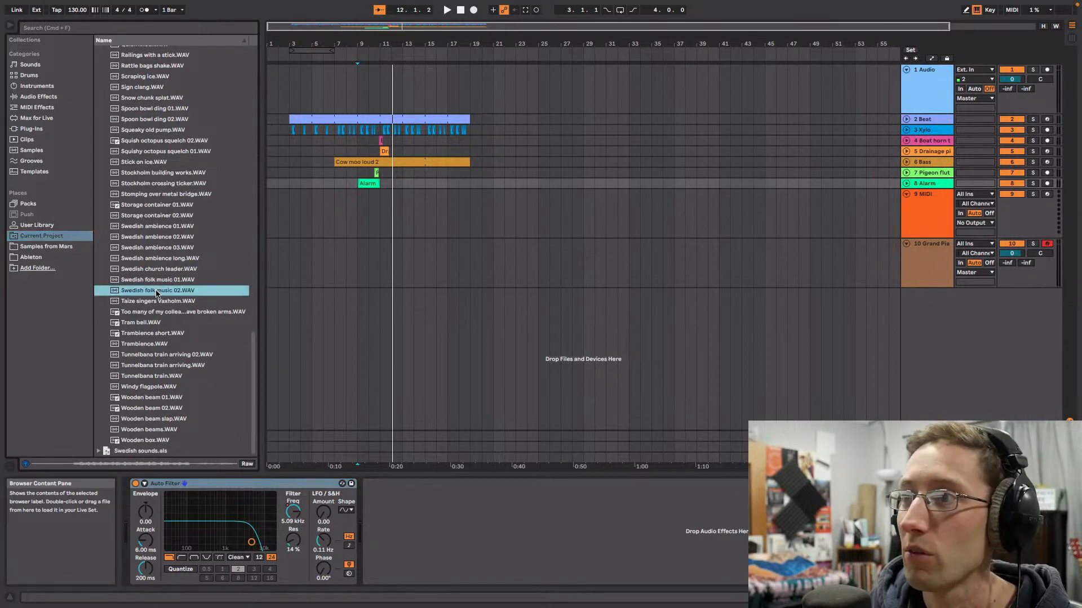
drag(157, 293, 503, 293)
drag(866, 290, 865, 290)
Step: Delete the empty MIDI track and unfold the Swedish folk music track
click(943, 217)
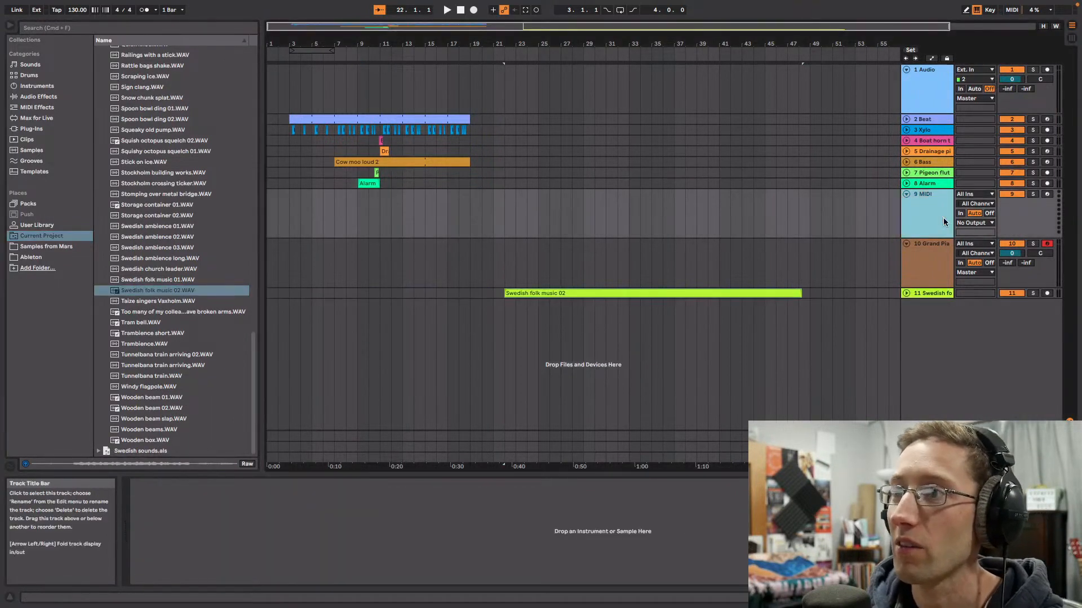
key(Delete)
click(906, 243)
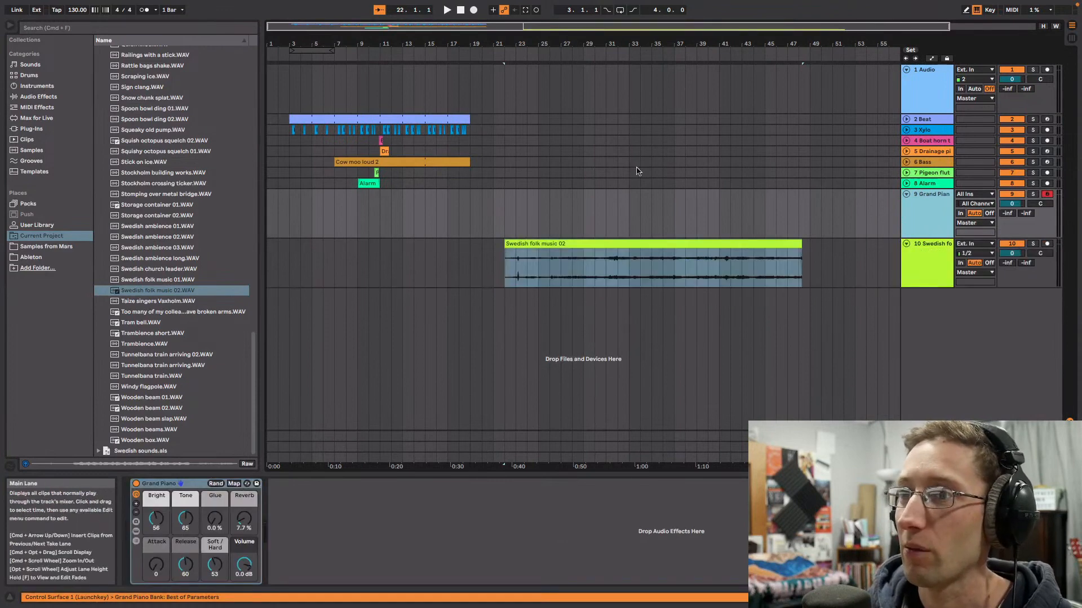
Step: Audition the Swedish folk music 02 clip near its beginning and around bars 31 and 32
drag(631, 32, 671, 24)
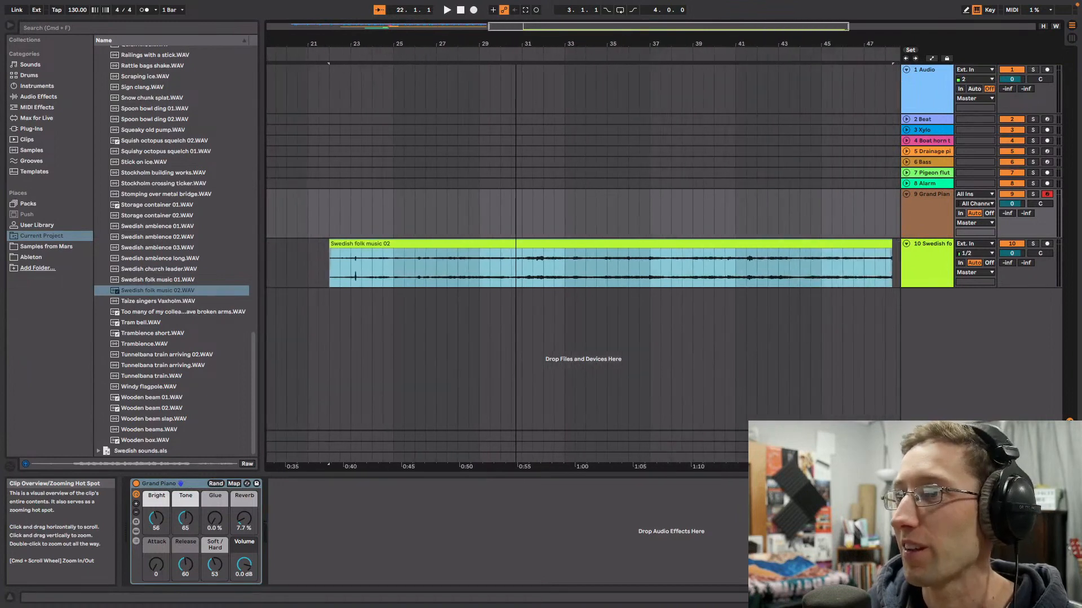
click(351, 55)
key(space)
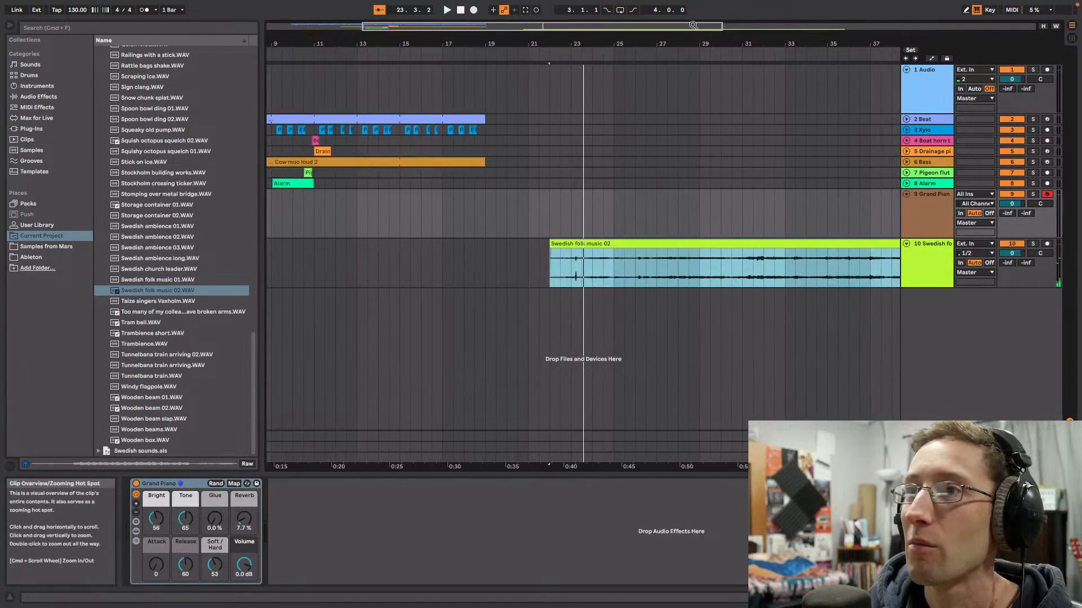
drag(693, 26, 817, 24)
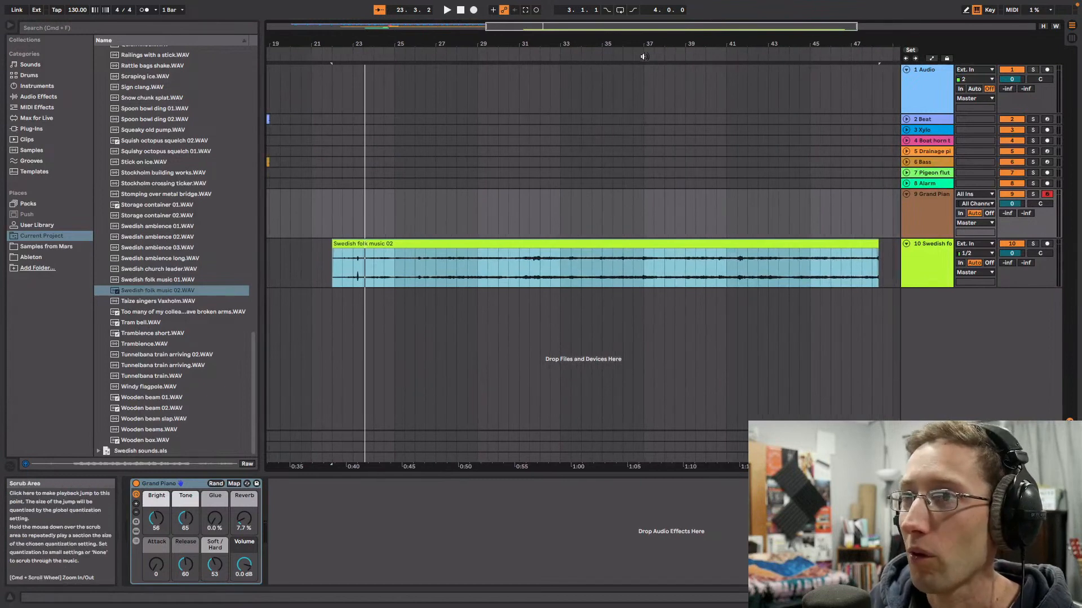
click(539, 57)
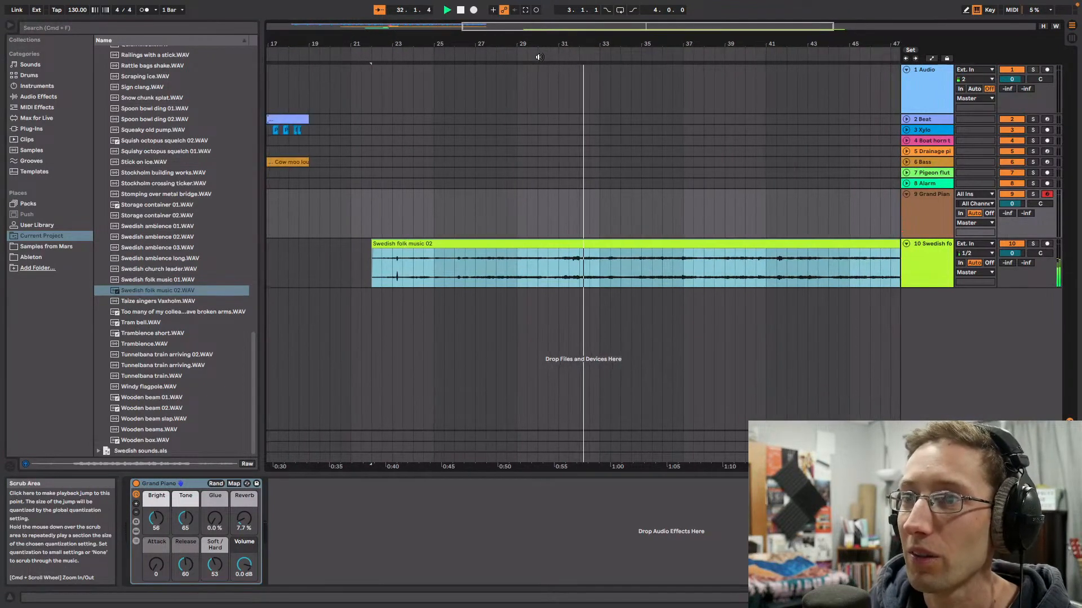
click(563, 56)
Step: Raise the Swedish folk music track volume to 6.0 dB and play the passage just before bar 32
drag(568, 26, 570, 96)
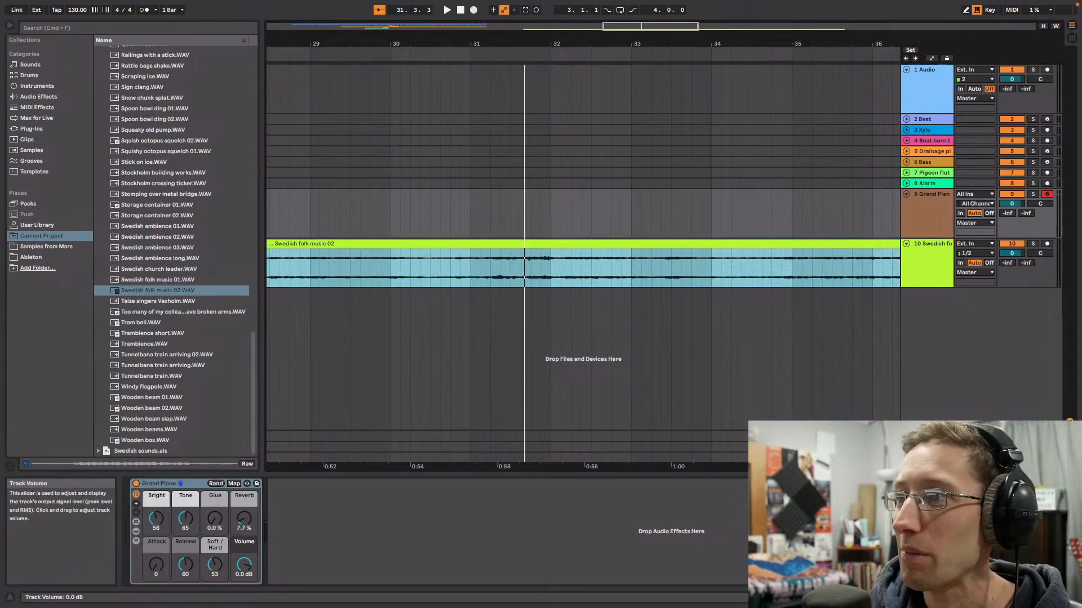
drag(1012, 253, 1012, 214)
click(544, 220)
key(space)
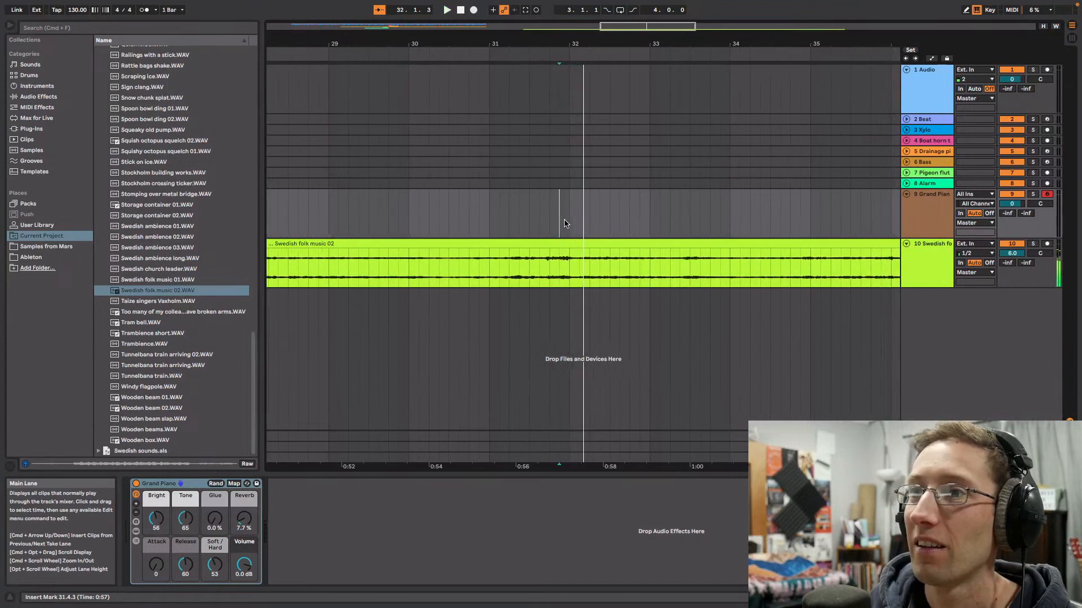
Step: Audition short passages of the Swedish folk music clip between bars 31 and 34 for a usable fragment
click(560, 273)
key(space)
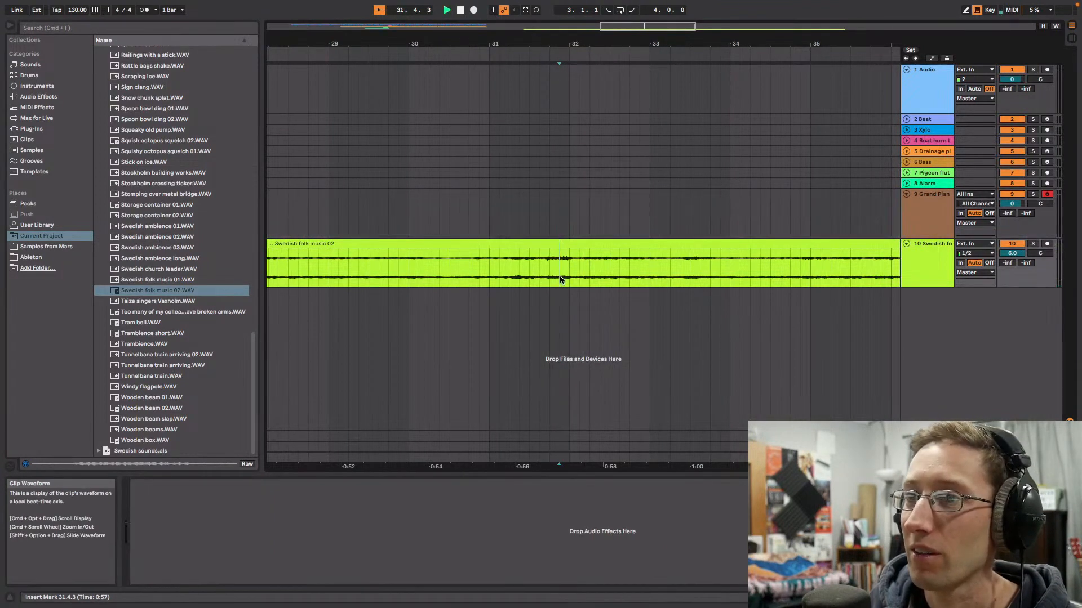
key(space)
click(579, 274)
key(space)
key(space)
key(space)
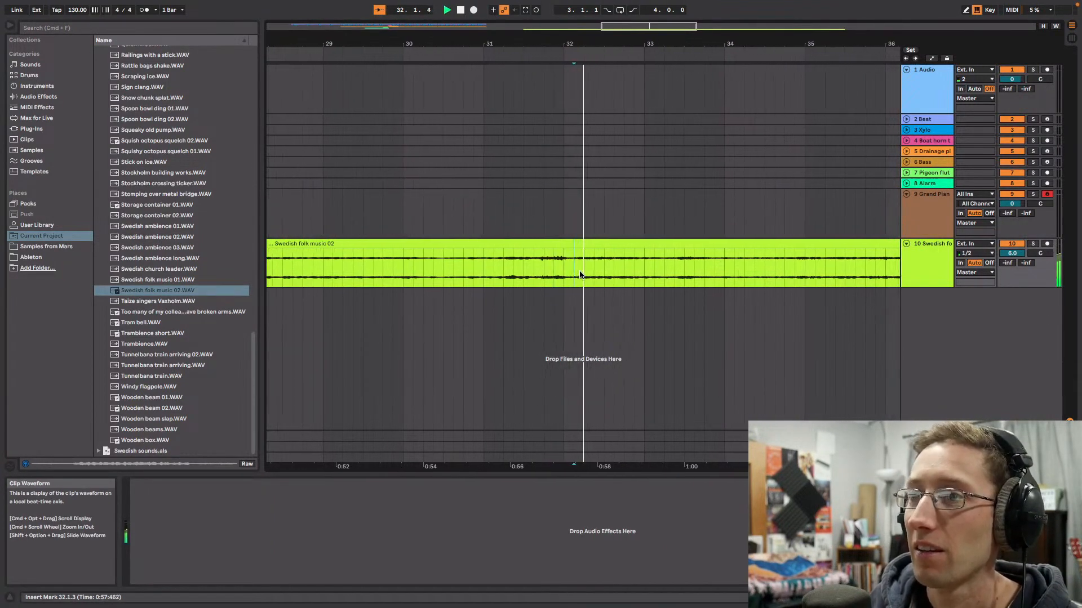
key(space)
click(641, 273)
key(space)
key(space)
key(space)
key(space)
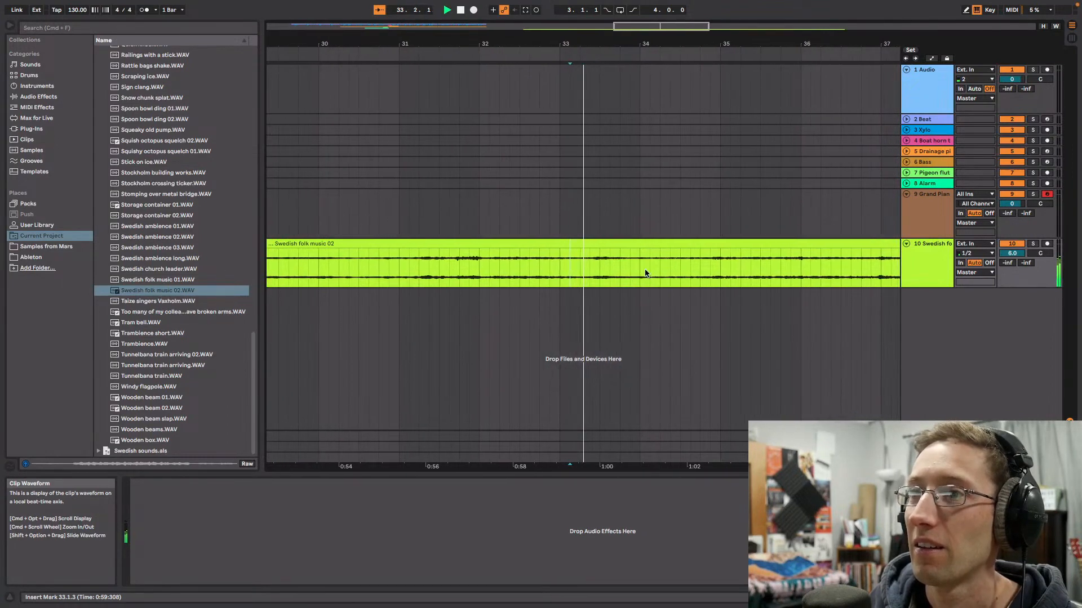
key(space)
click(646, 272)
key(space)
drag(674, 36, 679, 26)
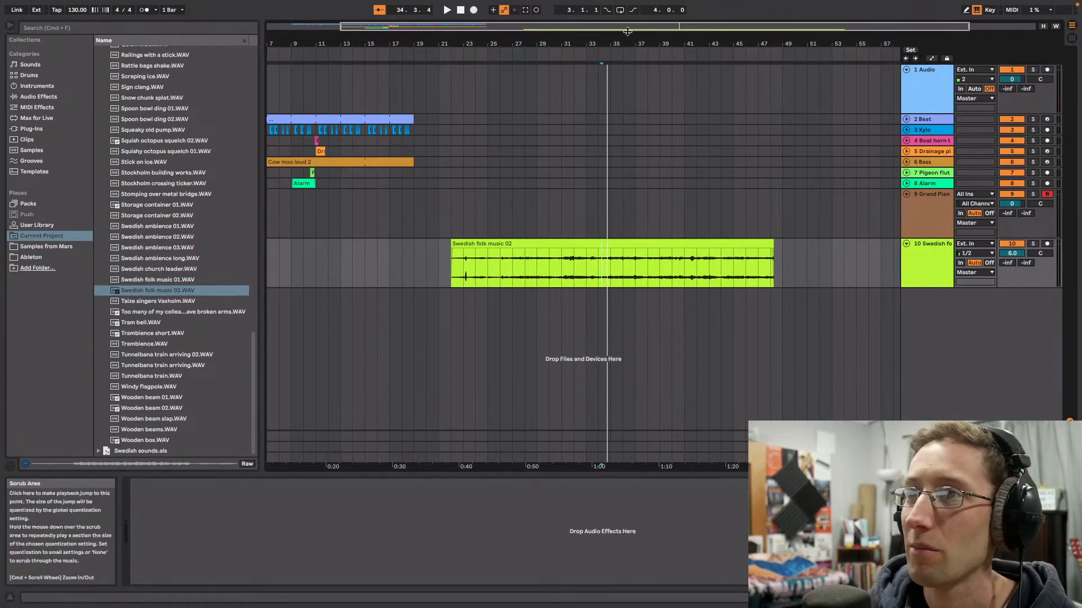
Step: Listen to the main arrangement around bar 15, then to further passages of the Swedish folk music clip from bar 34 onward
click(434, 59)
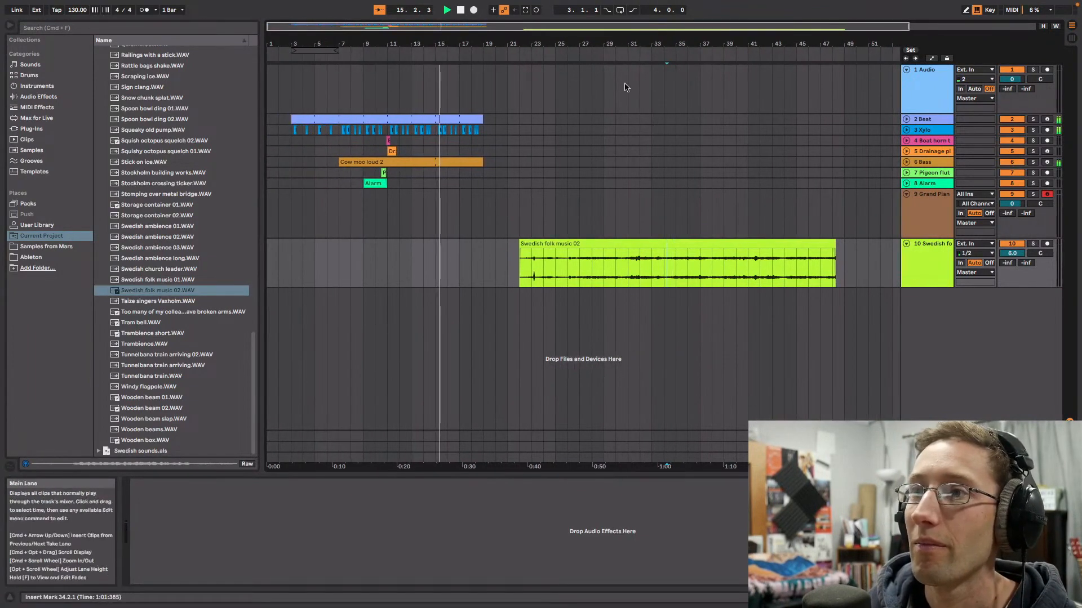
click(646, 58)
drag(609, 45, 683, 101)
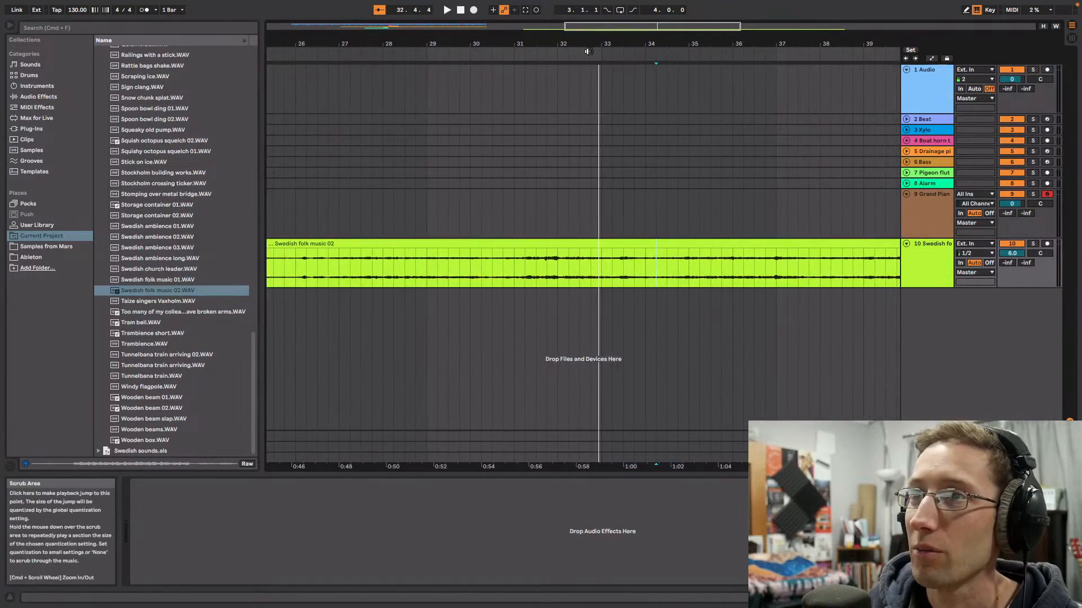
key(space)
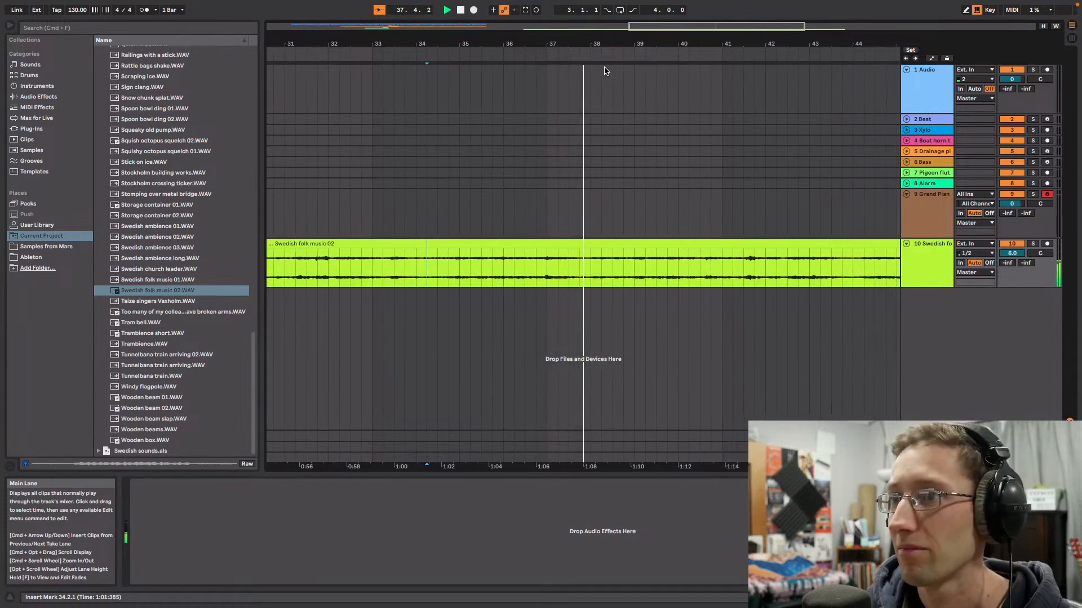
drag(653, 44, 620, 45)
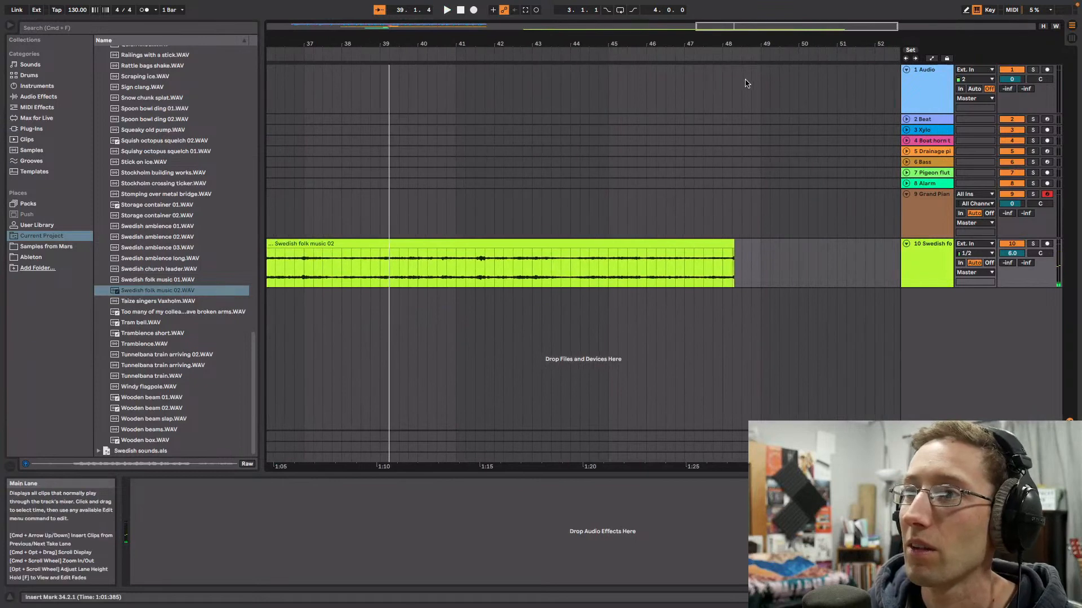
click(698, 57)
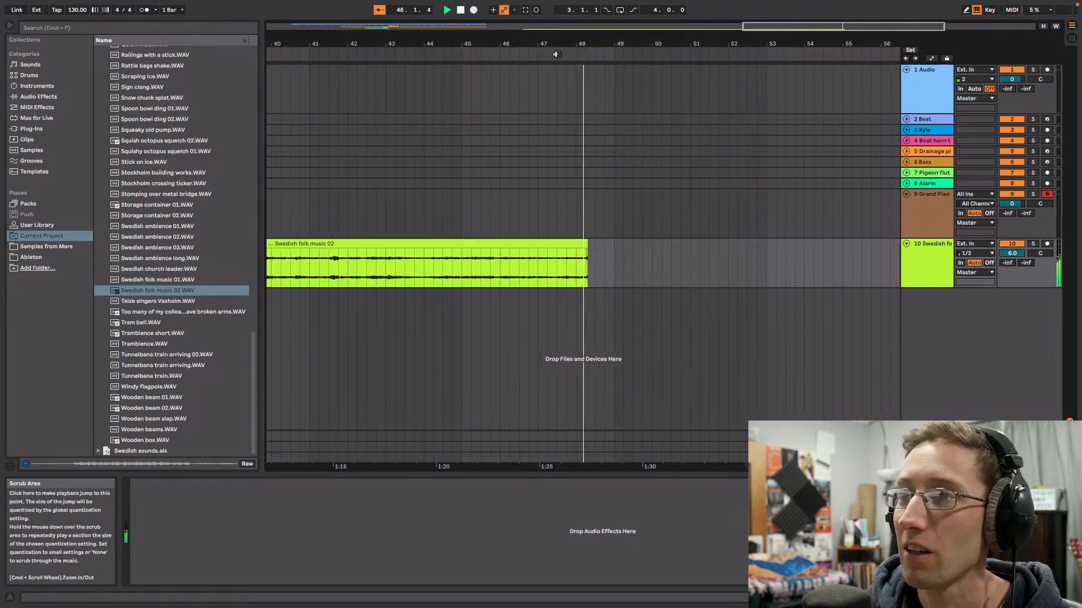
Step: Audition the closing notes of the Swedish folk music clip around bar 48
click(555, 53)
key(space)
drag(744, 29, 781, 84)
click(716, 264)
key(space)
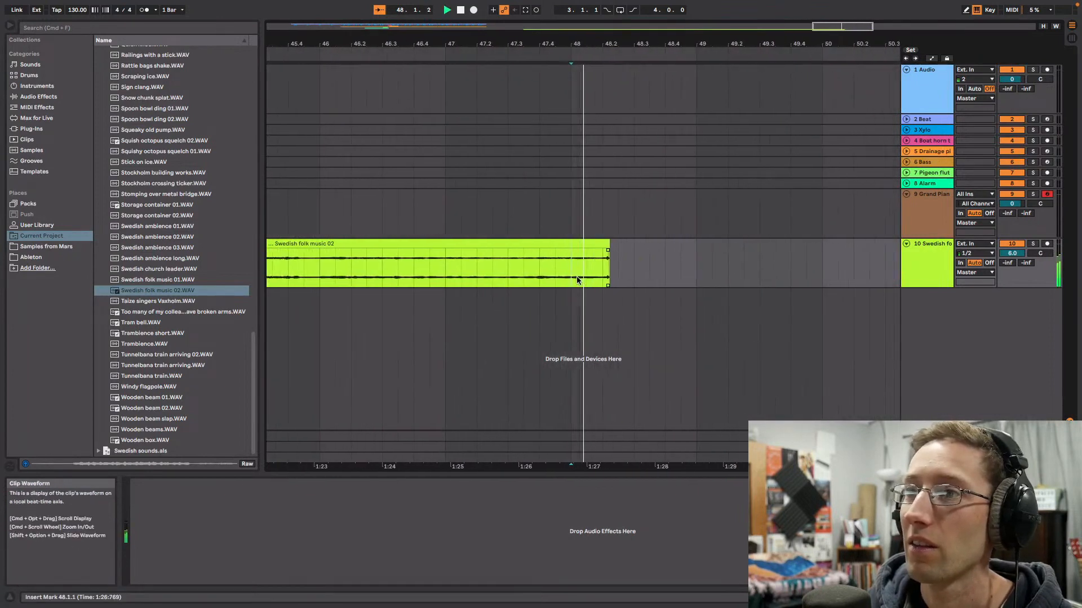
Step: Trim both ends of the Swedish folk music clip to a short fragment from 47.4.3 to 48.1.3
click(592, 244)
key(space)
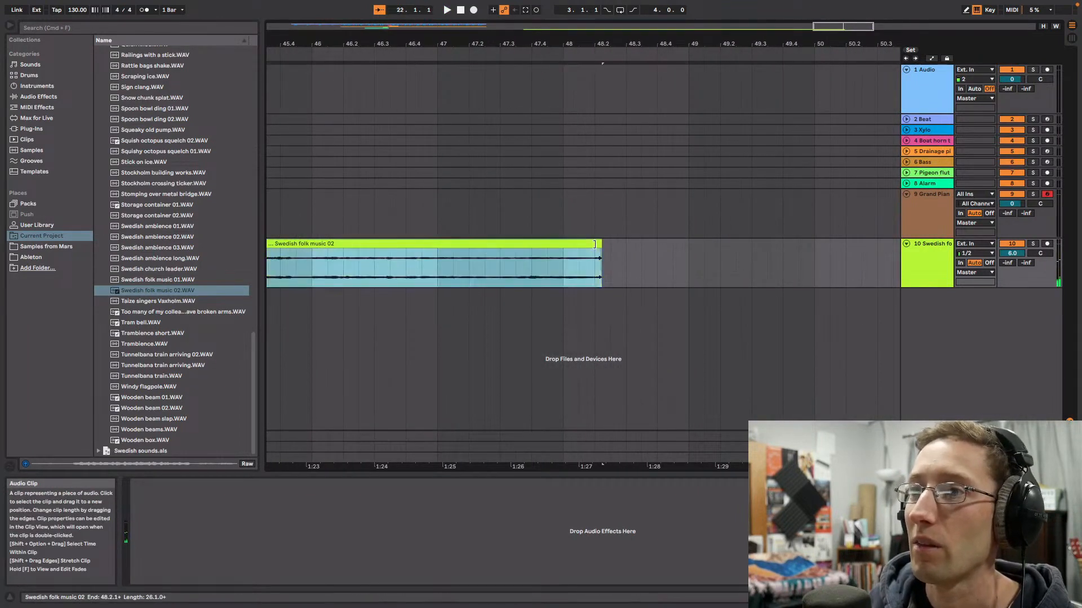
key(minus)
key(minus)
key(minus)
key(minus)
key(minus)
key(minus)
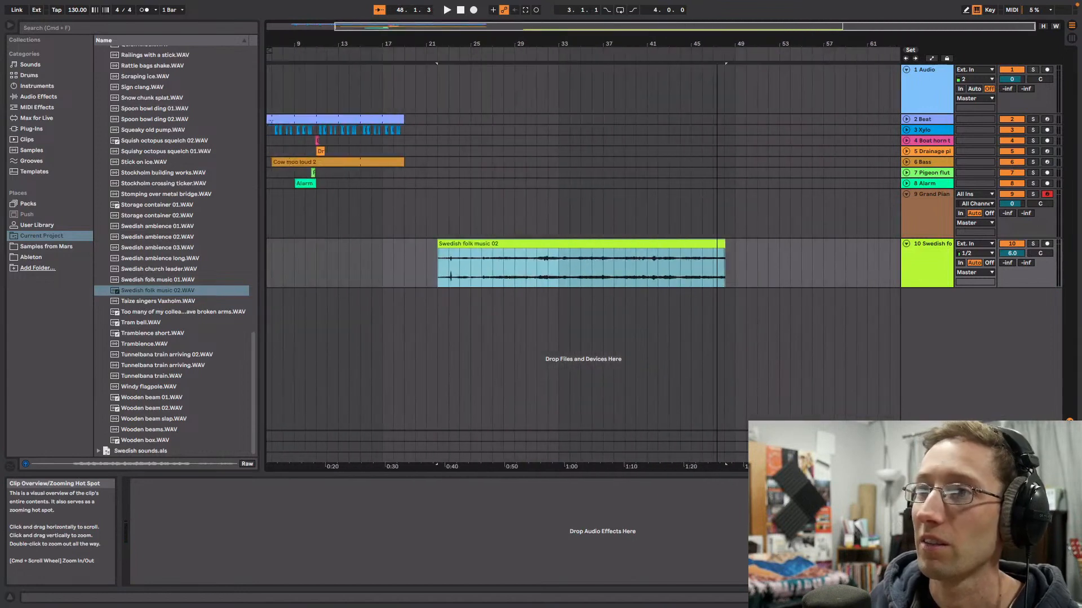
drag(438, 246, 749, 247)
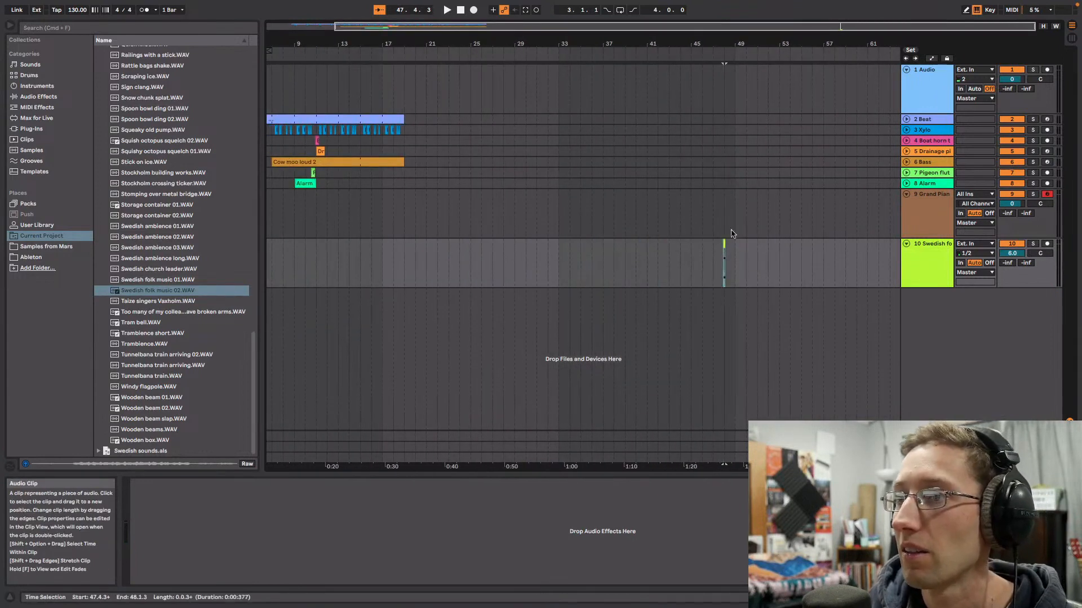
drag(750, 27, 820, 36)
Step: Play the short Swedish folk music fragment, trim its start slightly, and crop the clip
key(space)
key(space)
key(space)
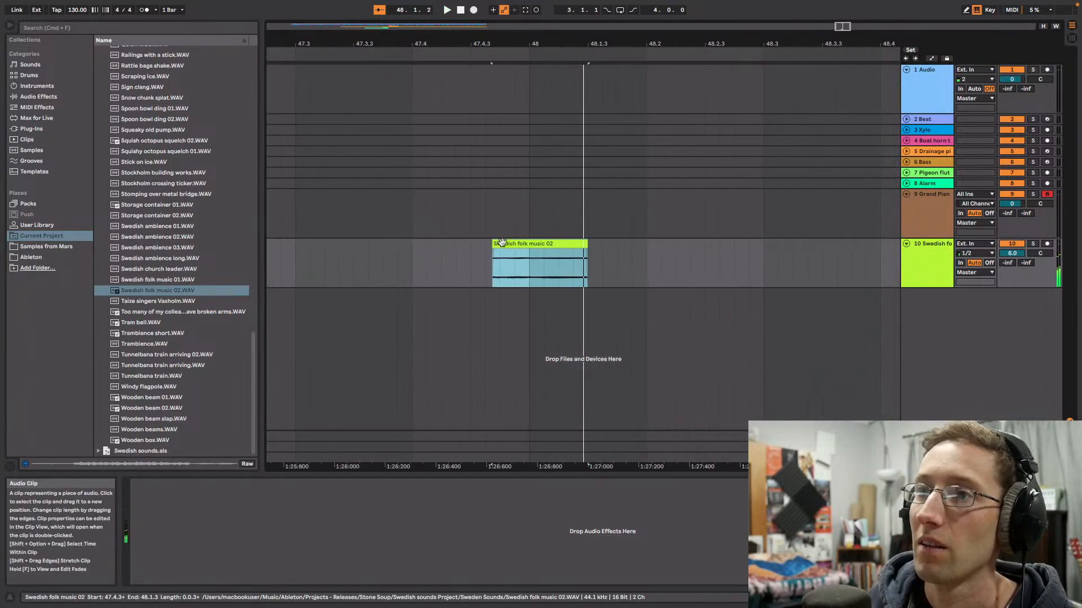
right_click(552, 239)
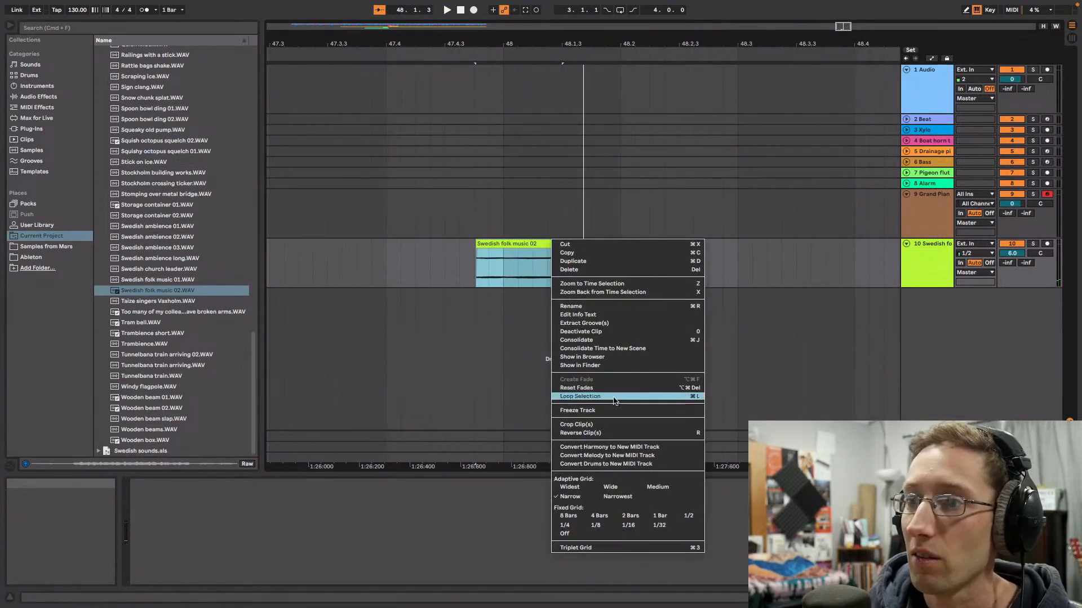
click(604, 424)
key(space)
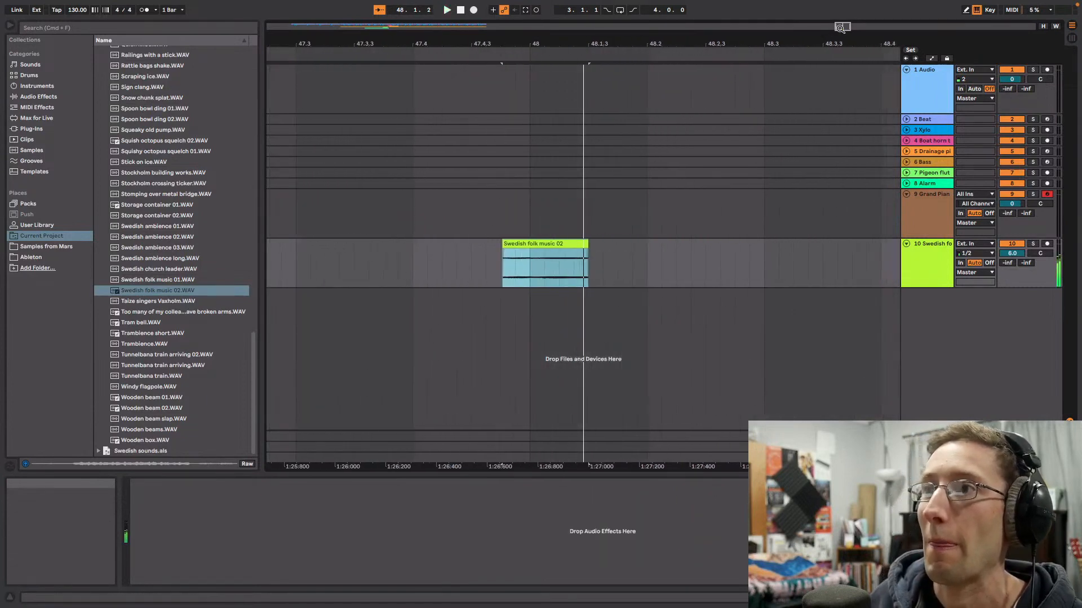
Step: Copy the cropped Swedish folk music fragment to bar 11 and play it with the beat
drag(563, 43, 900, 33)
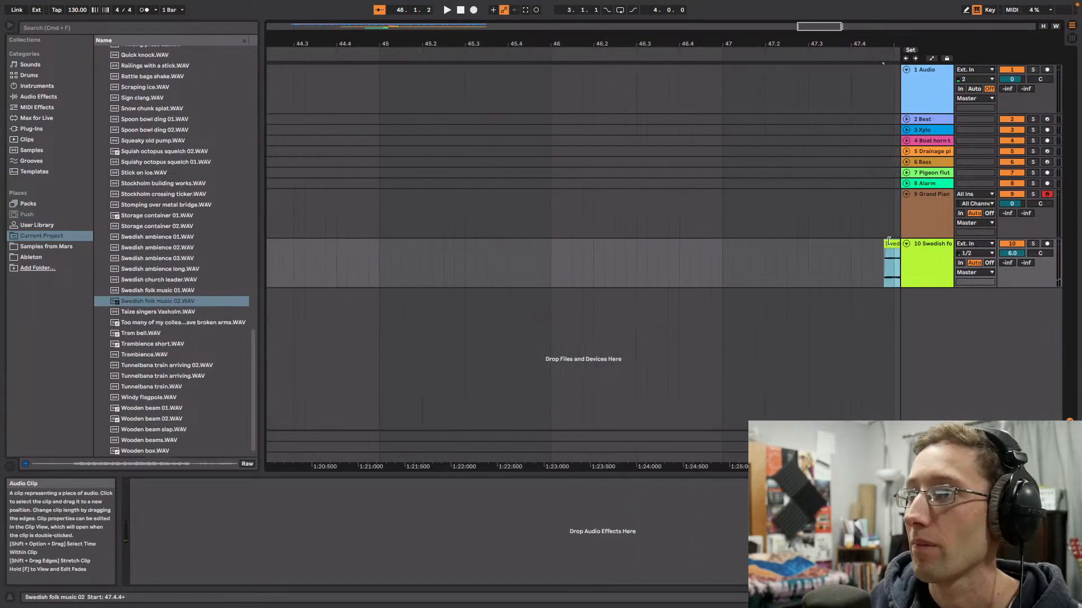
drag(892, 246, 372, 252)
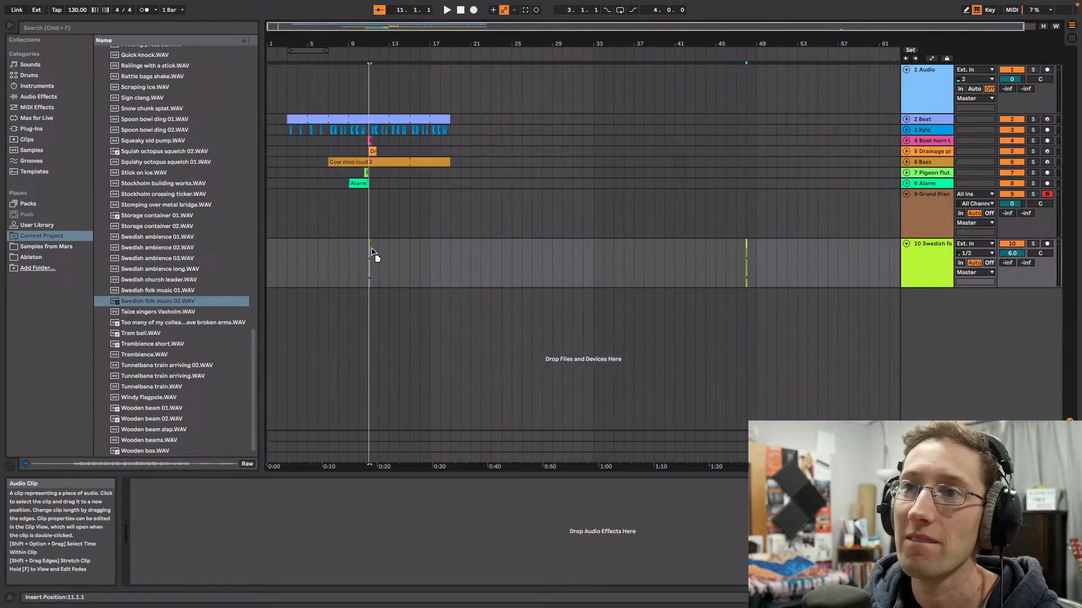
key(space)
drag(700, 27, 453, 186)
key(space)
Step: Move the copied Swedish folk music fragment to bar 13 and play the arrangement from 11.4.1
drag(455, 241, 631, 259)
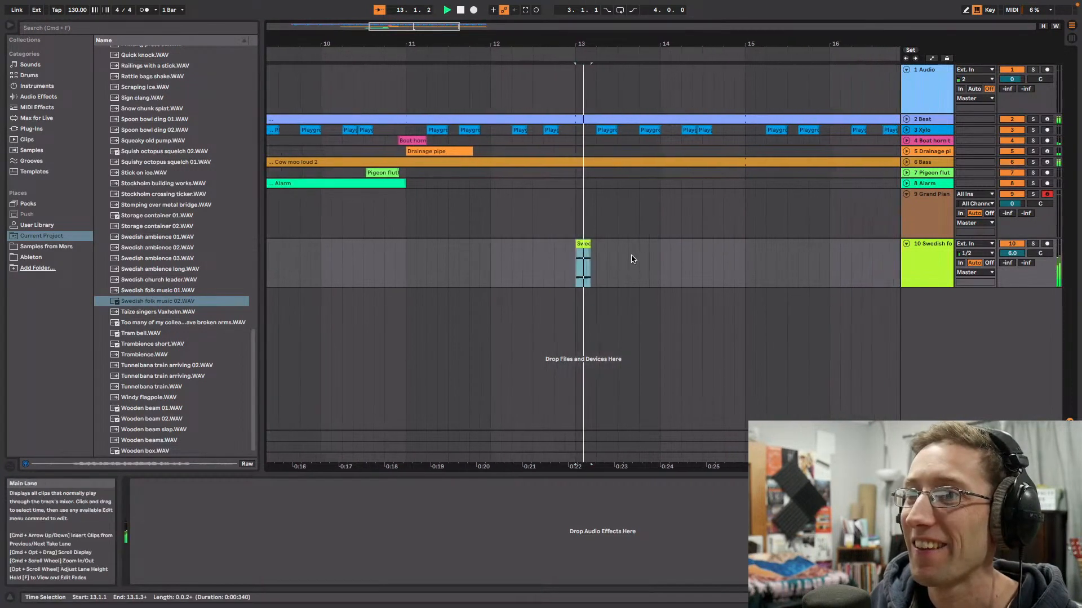
click(456, 221)
key(space)
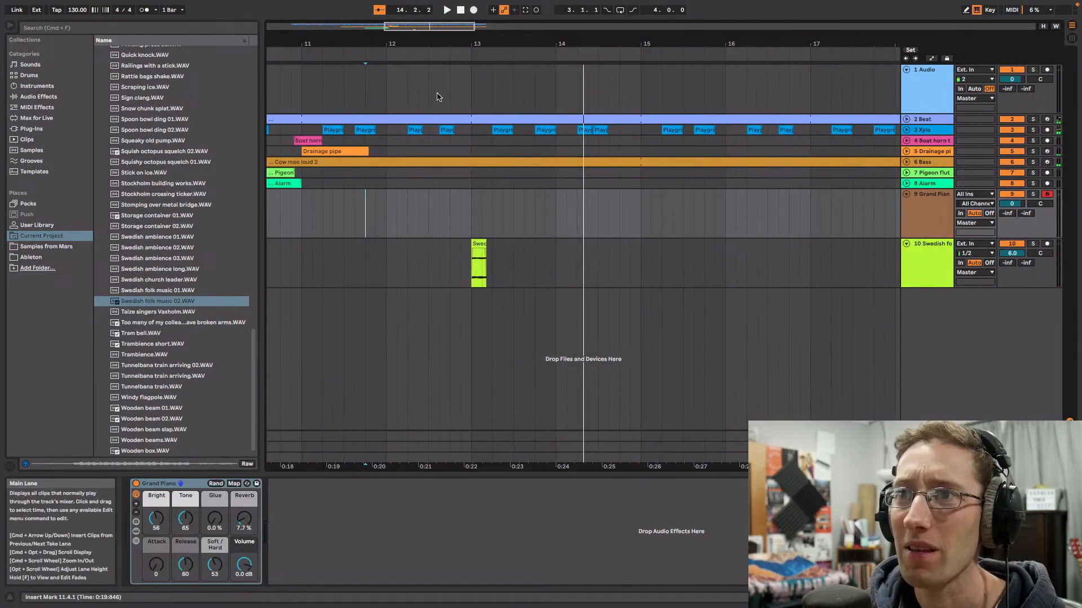
Step: Move the short Swedish folk music fragment from bar 13 back to bar 11 and play it with the arrangement
click(421, 53)
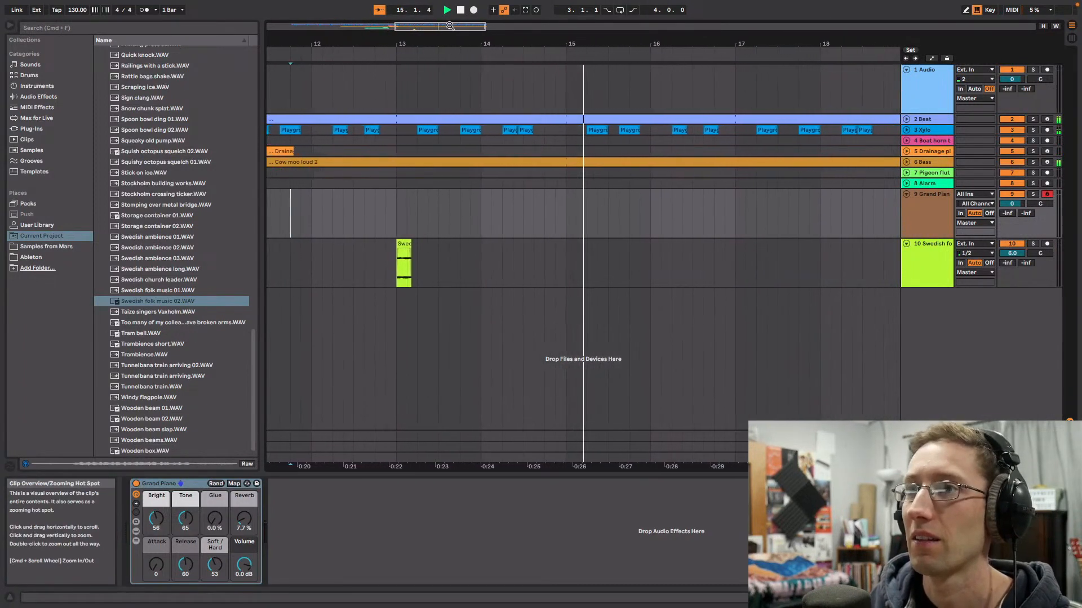
drag(450, 26, 396, 110)
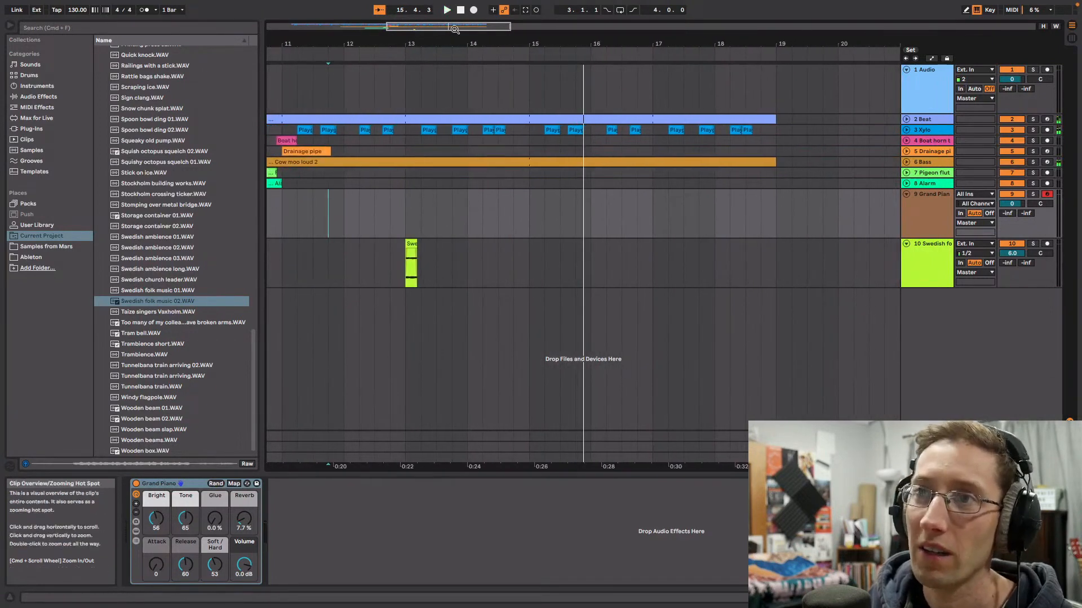
drag(454, 30, 437, 29)
drag(497, 251, 387, 259)
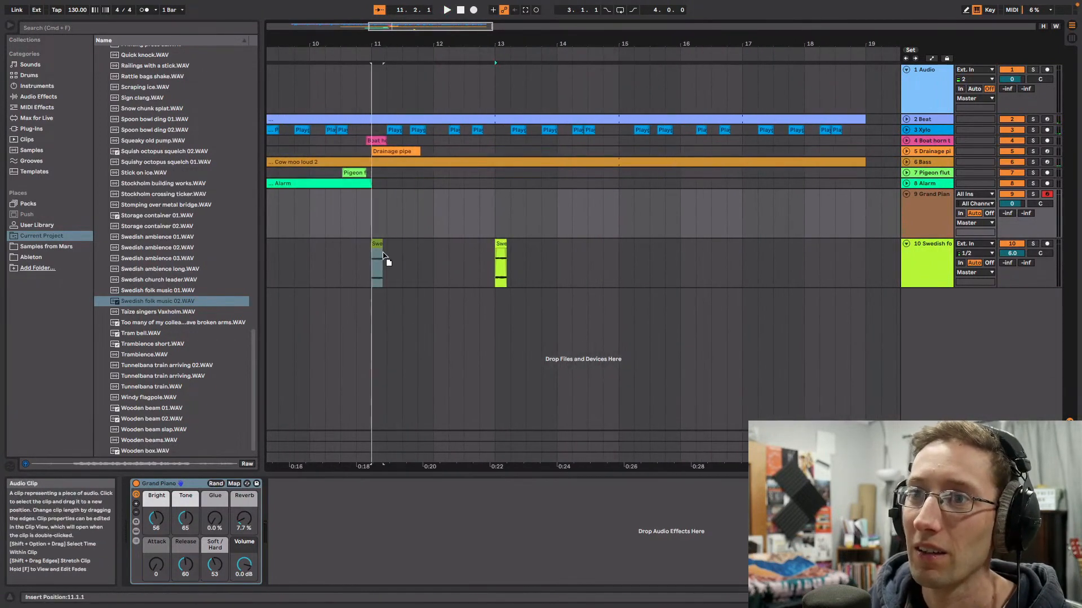
click(332, 231)
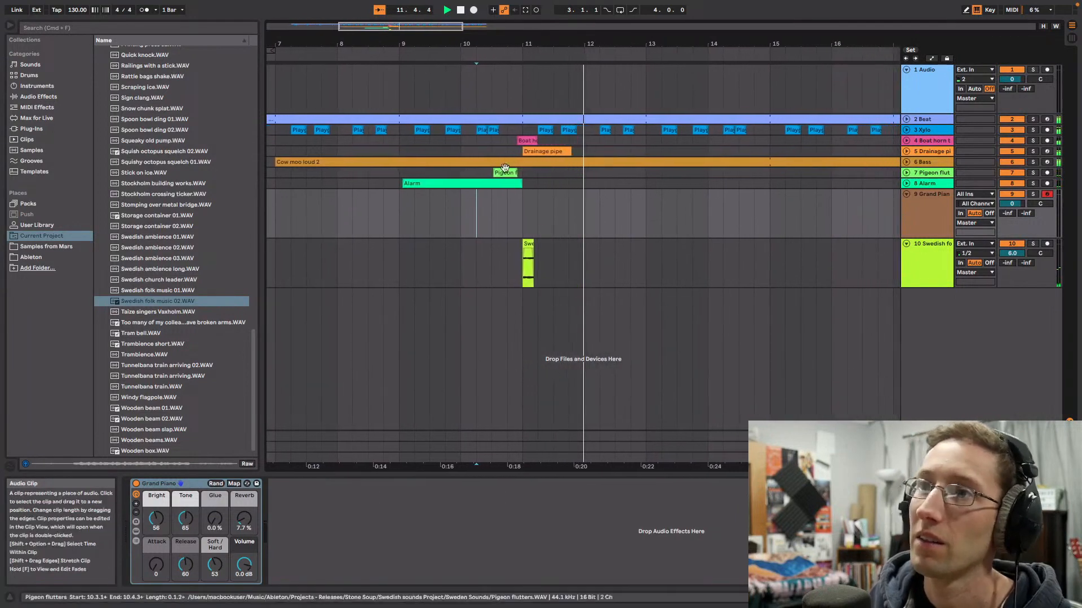
key(space)
Step: Set the Boat horn toot clip's pitch to +1 semitone and -47 cents, checking it in playback
click(519, 140)
double_click(518, 139)
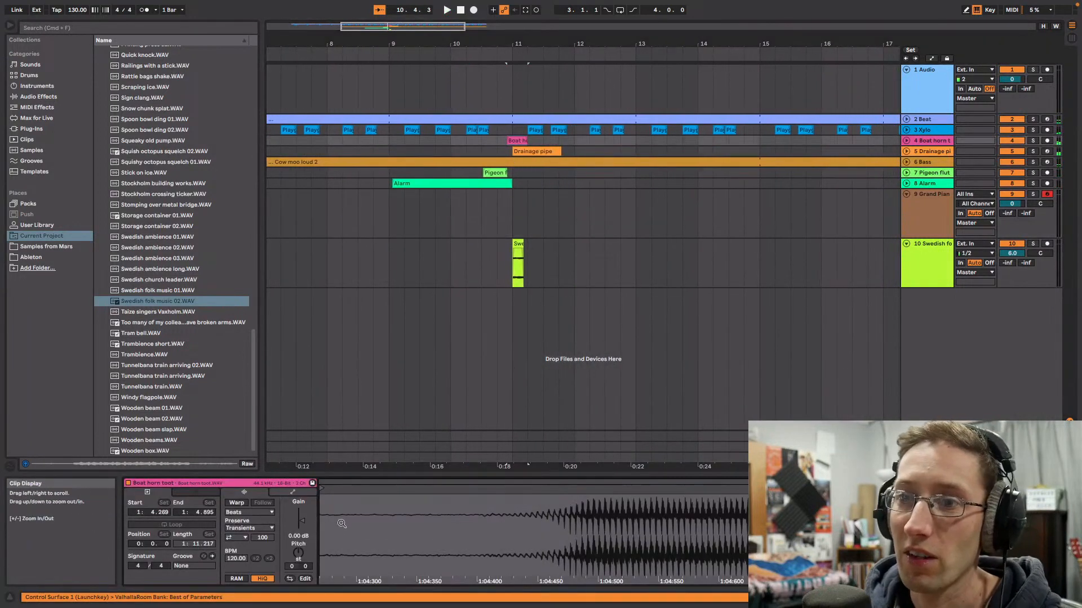
drag(305, 566, 308, 560)
key(space)
key(space)
key(space)
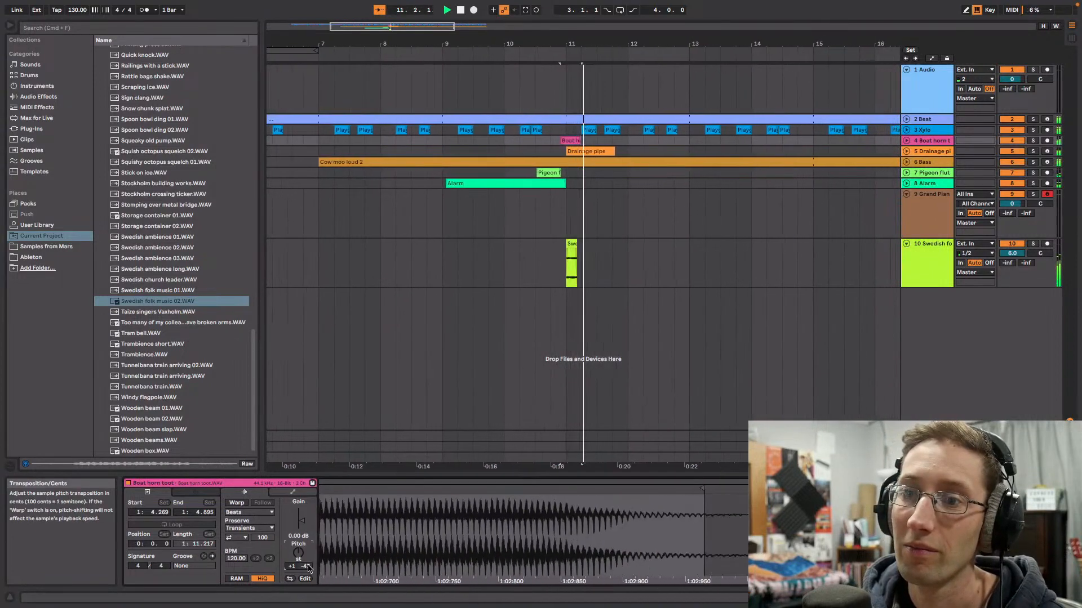
Step: Unfold the Boat horn track and replay the section around bar 11 with the retuned toot
click(906, 141)
key(space)
key(space)
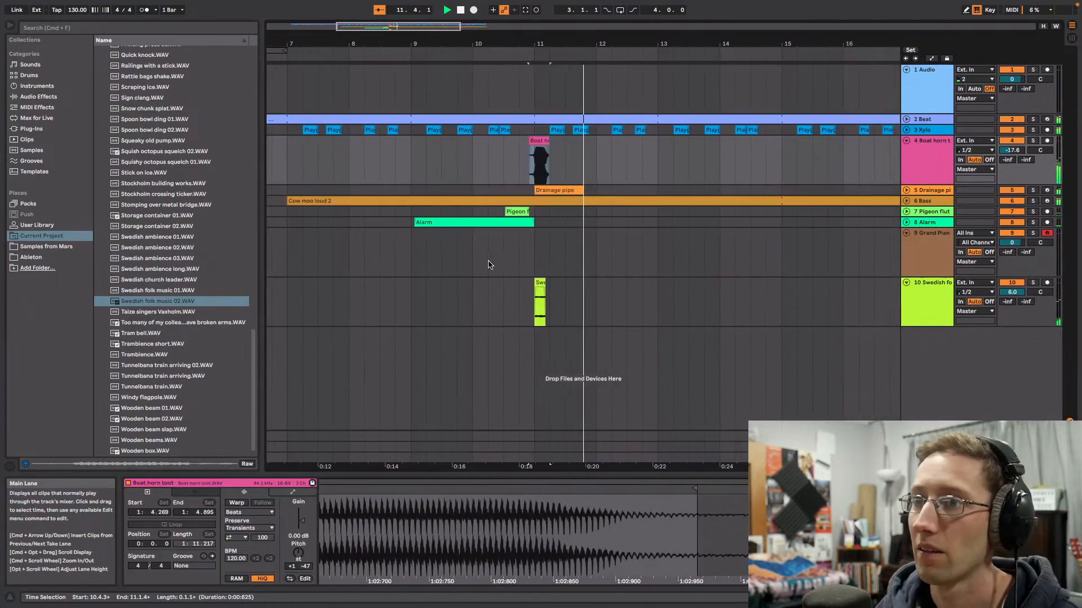
key(space)
key(space)
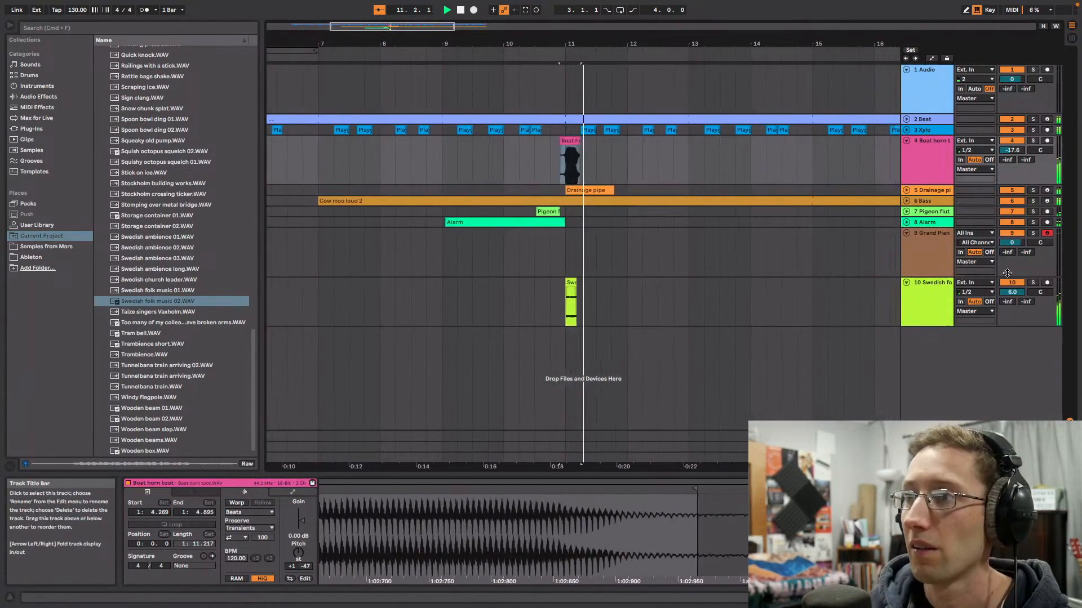
key(space)
Step: Raise the Swedish folk music clip's gain to 10.0 dB and play it in context
drag(399, 26, 401, 112)
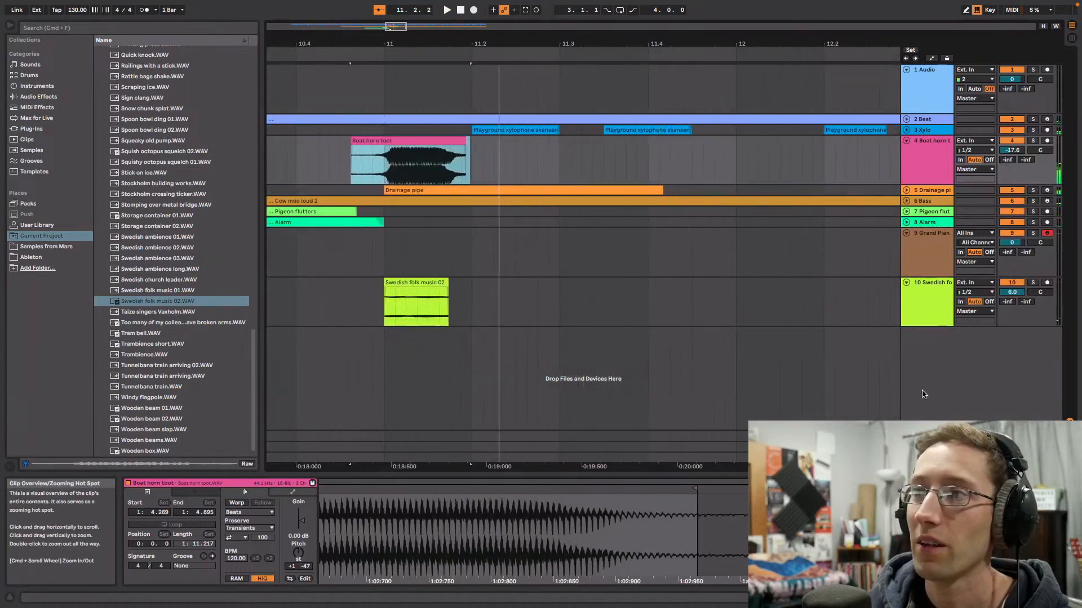
click(449, 285)
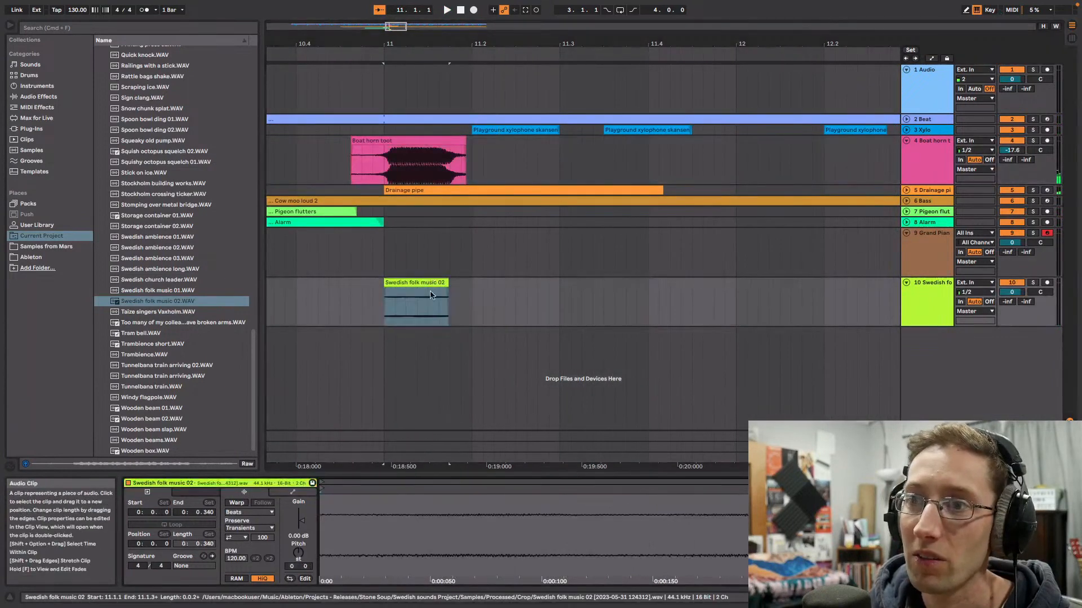
drag(297, 539, 297, 517)
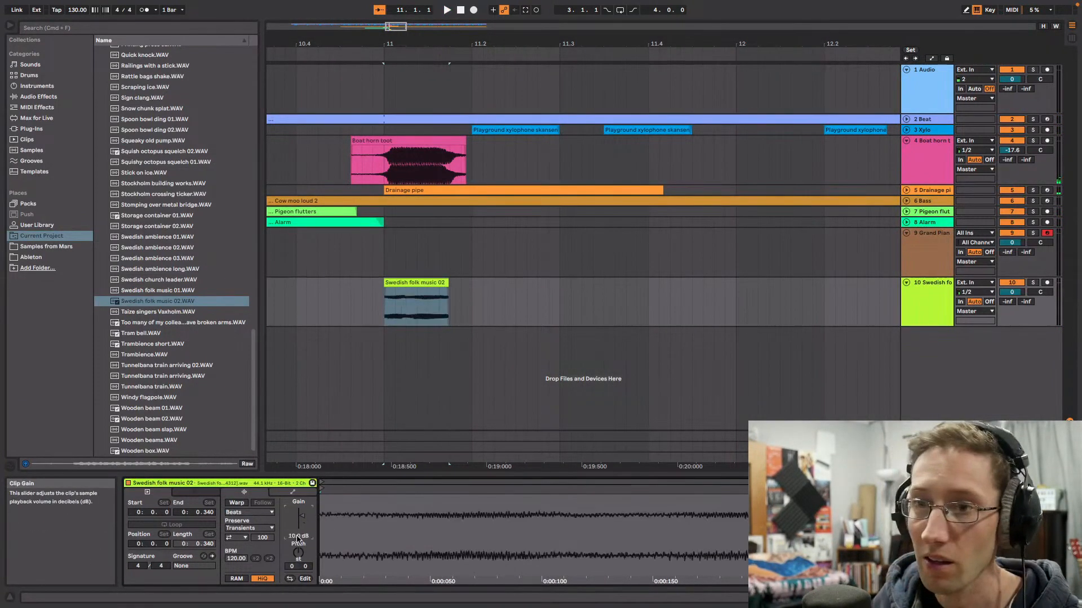
key(space)
key(space)
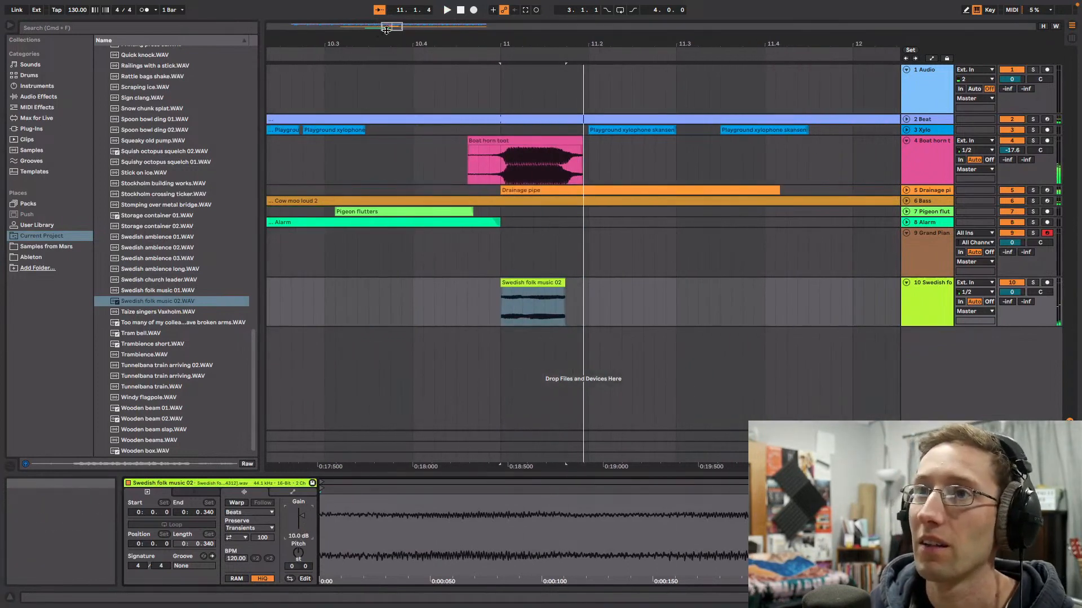
Step: Copy the Swedish folk music fragment from bar 11 to 11.2 and play both from 11.1.1
drag(510, 44, 386, 44)
click(456, 316)
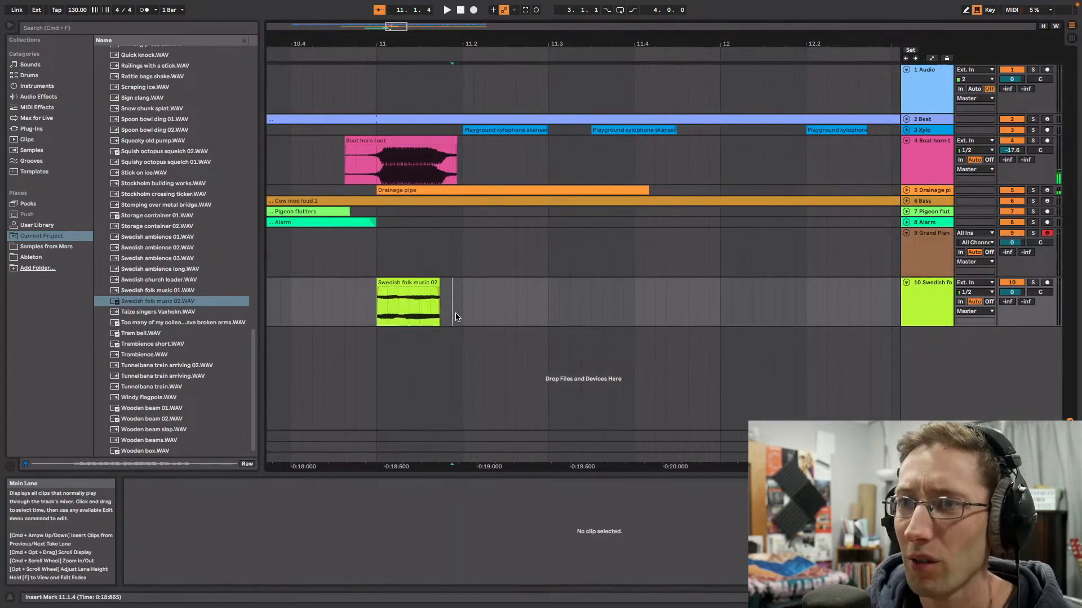
click(380, 315)
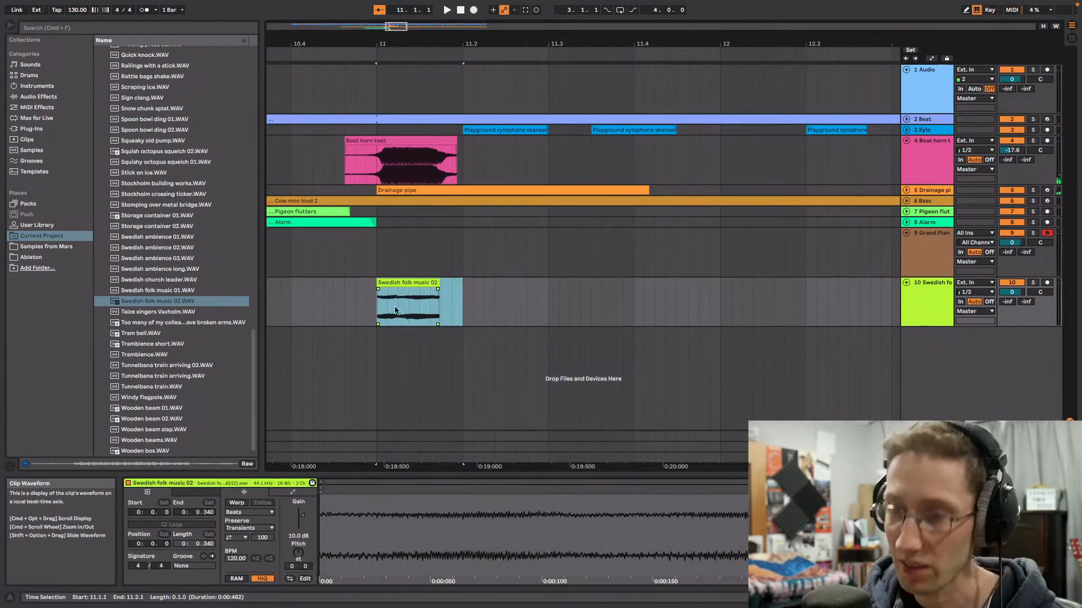
click(466, 306)
key(super+v)
click(378, 310)
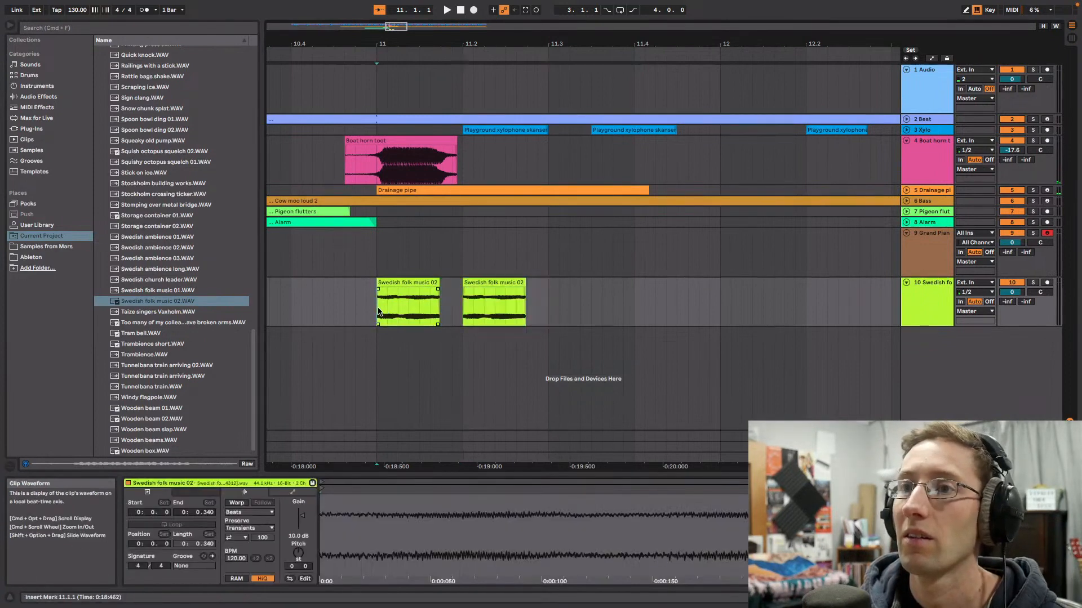
key(space)
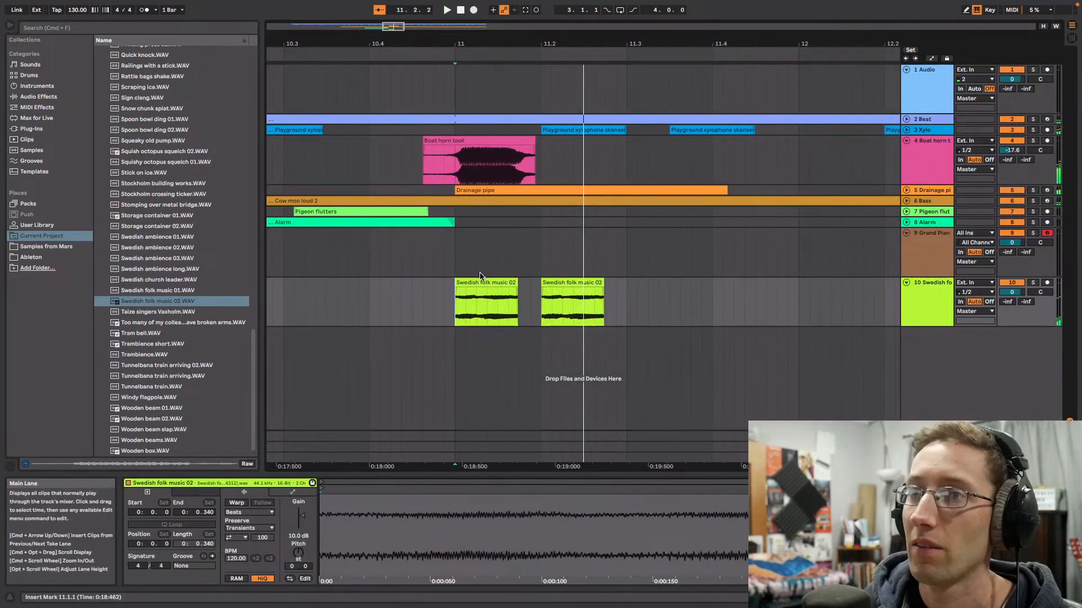
Step: Place the second fragment directly after the first, shortened to span 11.1.4 to 11.2.1, and play the pair
mouse_move(555, 282)
mouse_down()
mouse_move(533, 284)
mouse_move(542, 280)
mouse_up()
click(489, 300)
key(space)
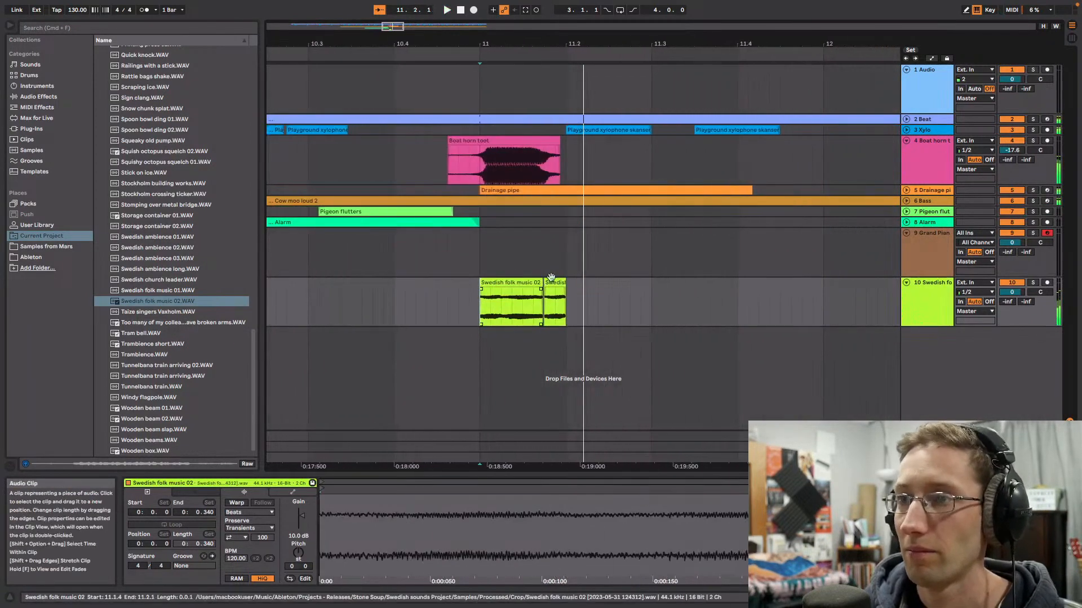
key(space)
Step: Copy the one-beat pair of long and short fragments to 11.2.3 and play from bar 11
drag(566, 309, 481, 307)
click(609, 306)
key(super+v)
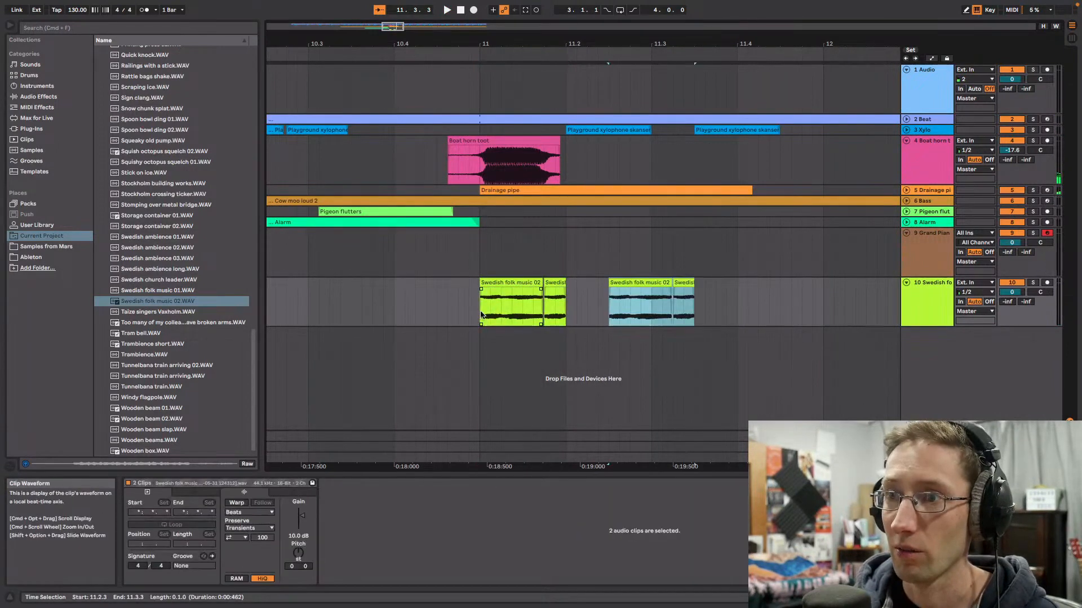
click(482, 315)
key(space)
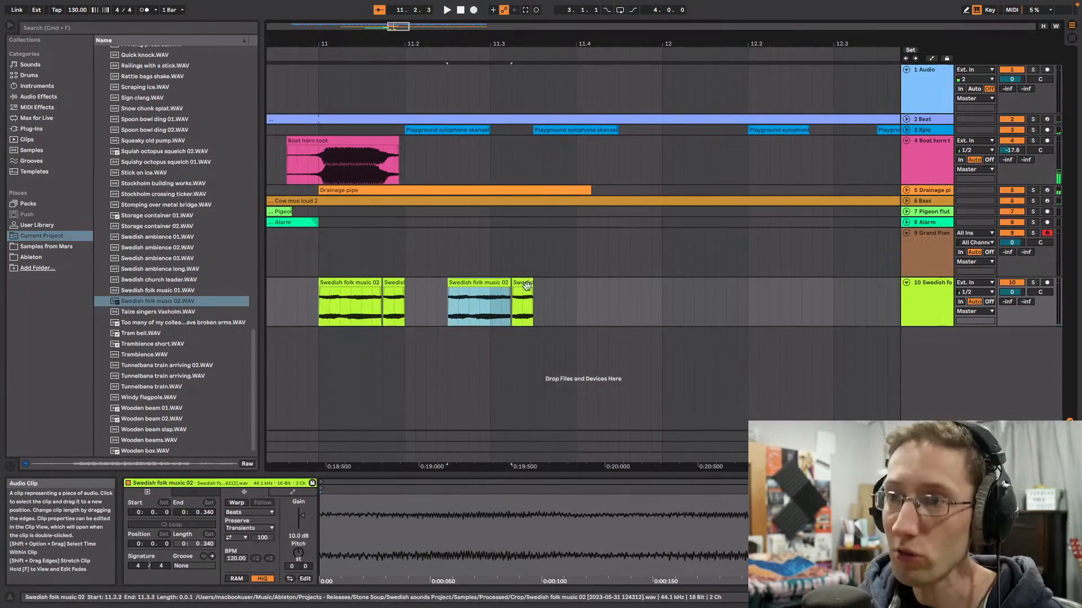
Step: Copy the longer Swedish folk music fragment to 11.4.1 and play the pattern from bar 11
click(577, 294)
key(super+v)
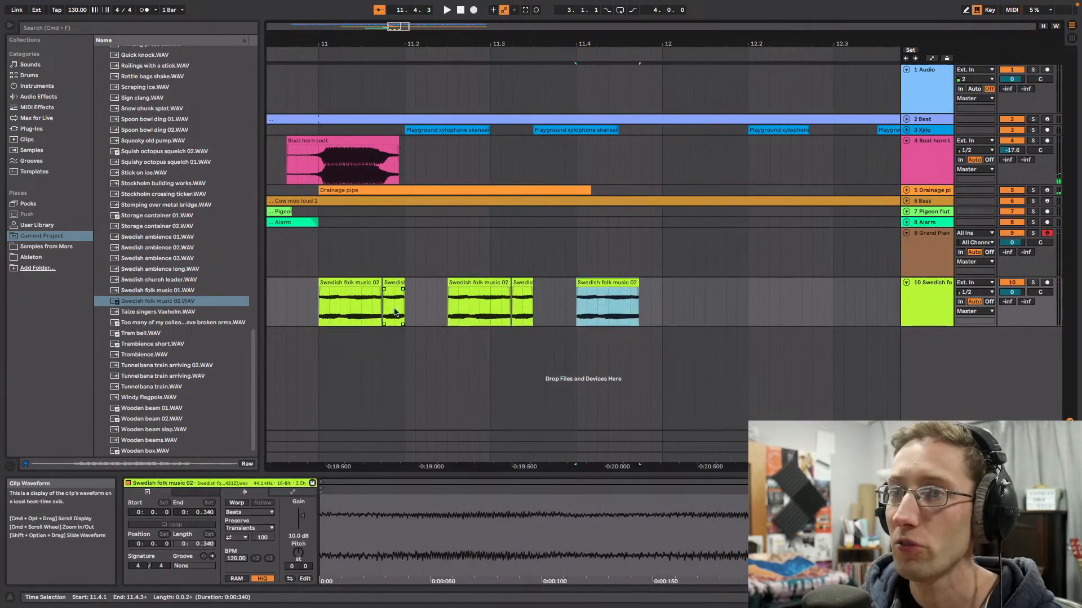
click(319, 308)
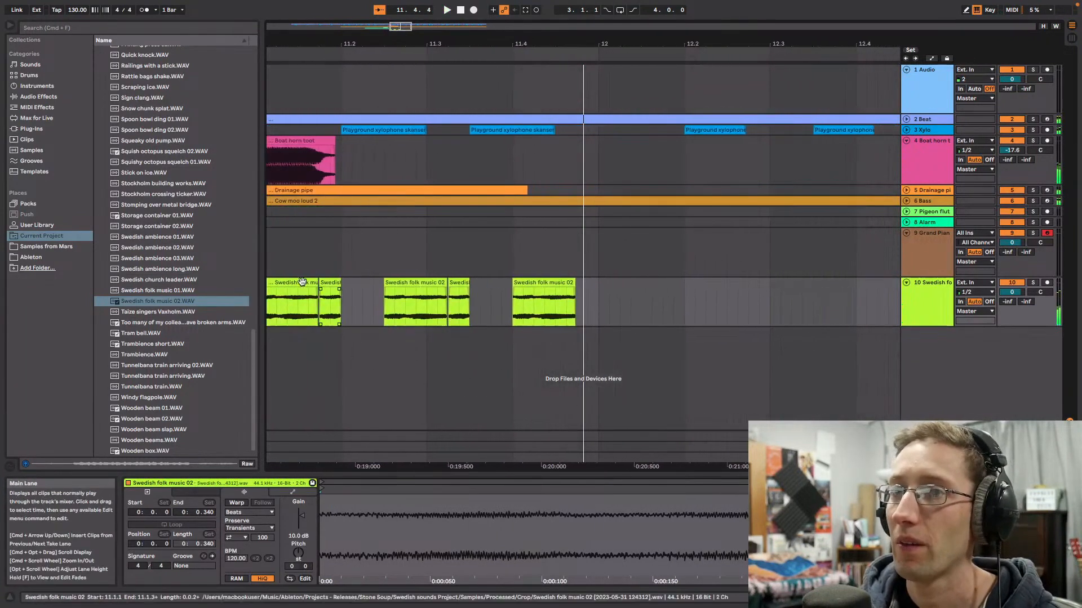
key(space)
key(space)
Step: Copy the short fragment from 11.3.2 to 11.4.4, right after the last long fragment
key(minus)
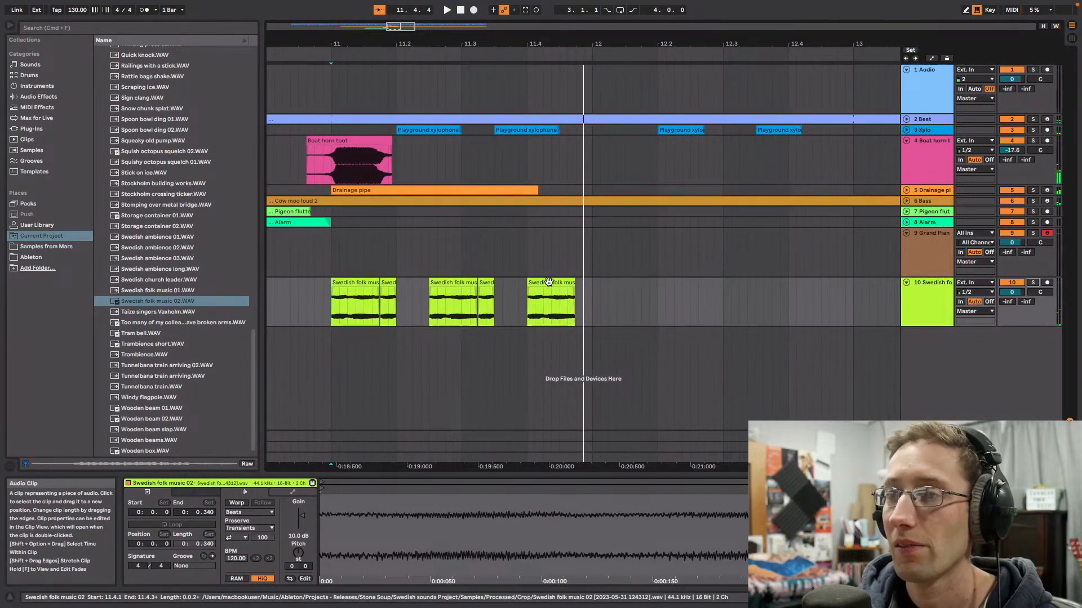
click(486, 284)
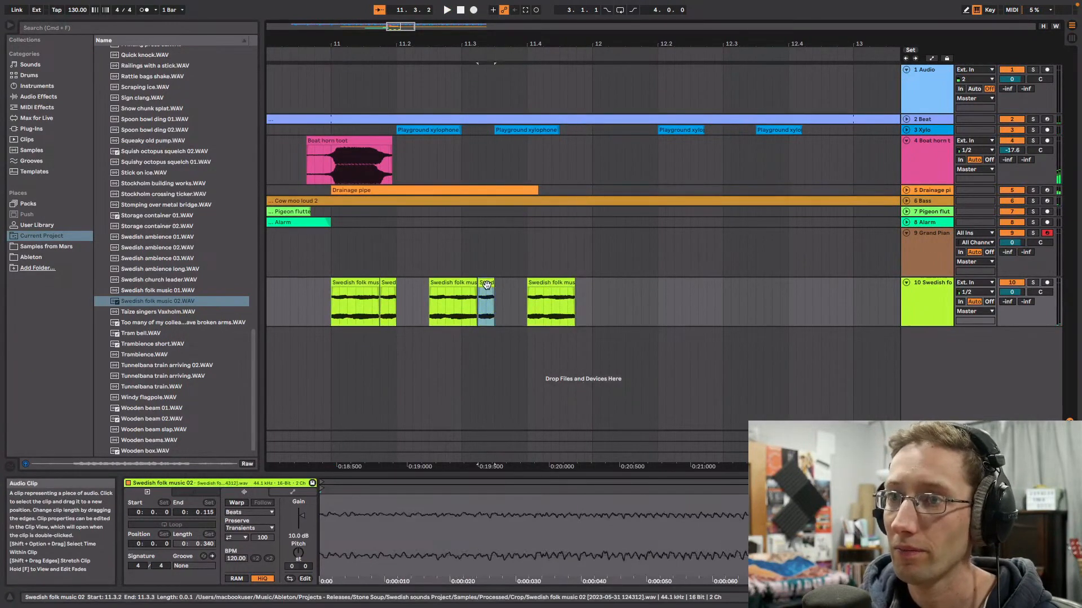
click(583, 303)
key(super+v)
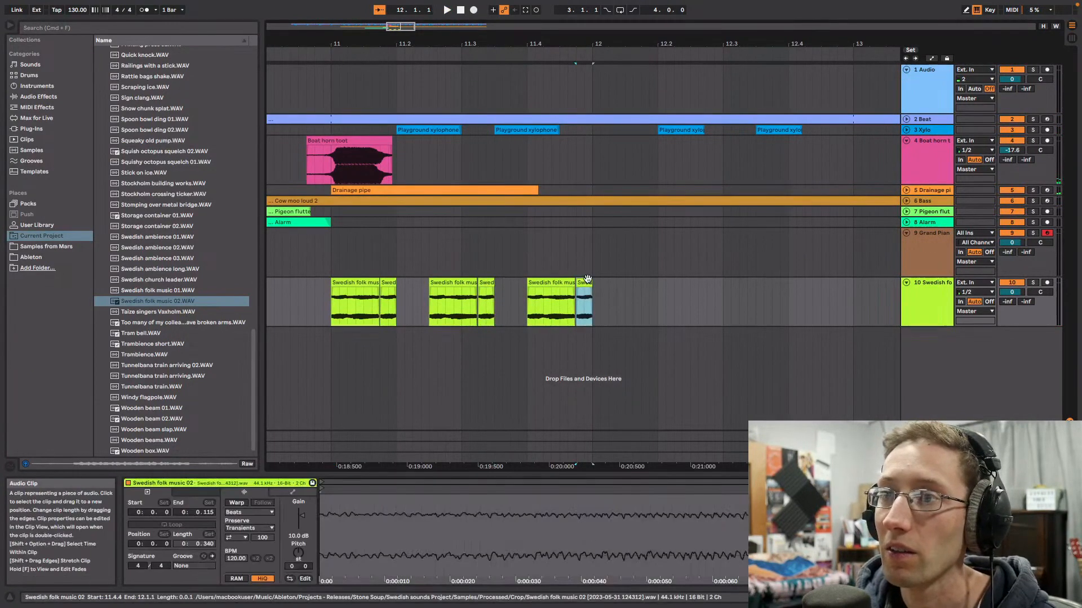
Step: Turn on warping for the short fragment at 11.4.4 and set its warp mode to Complex
click(237, 503)
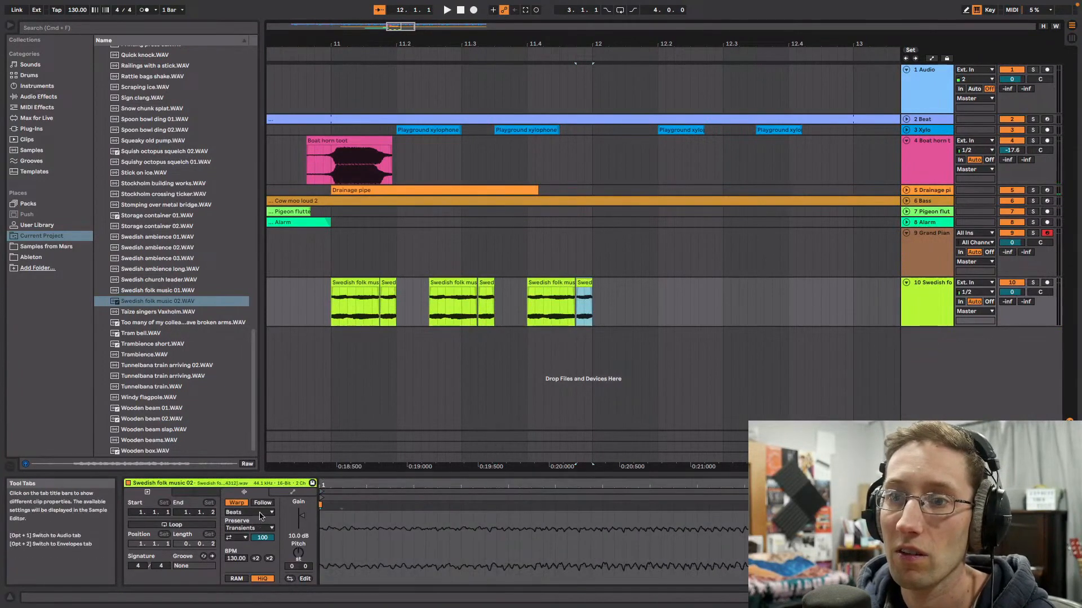
click(250, 513)
click(267, 556)
Step: Transpose the short fragment at 11.4.4 to -4 semitones by ear and play the pattern from bar 11
key(Down)
key(space)
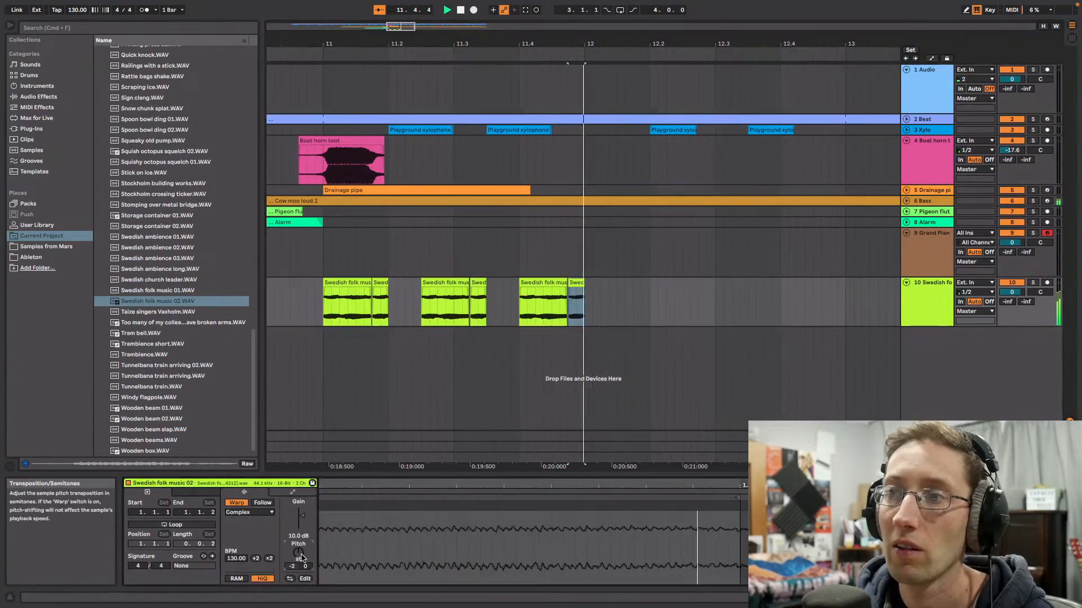
key(space)
key(Down)
key(space)
key(space)
key(Down)
key(space)
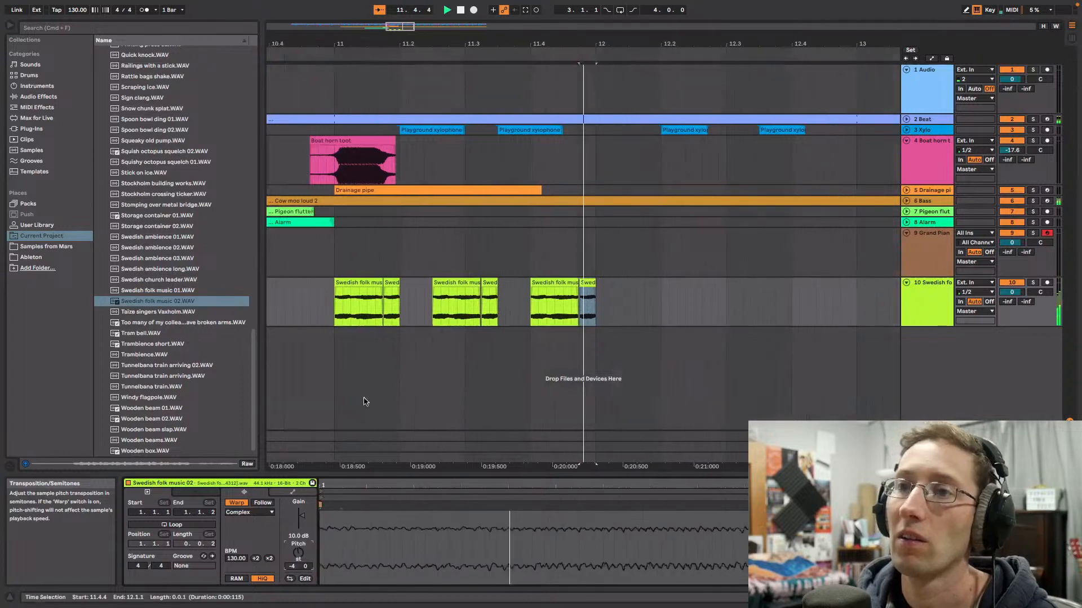
drag(411, 31, 409, 31)
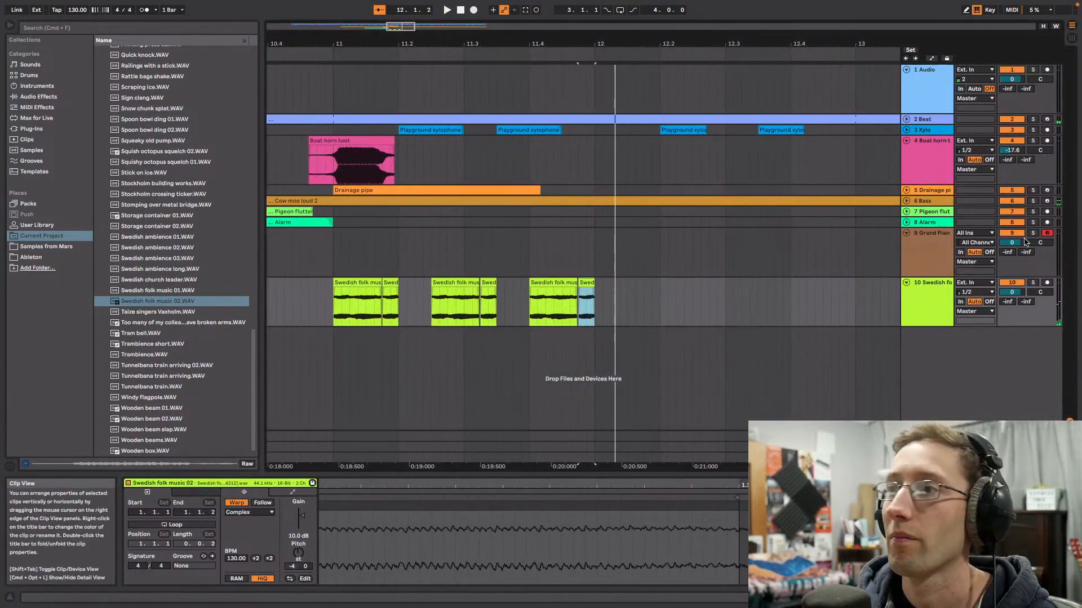
click(332, 306)
key(space)
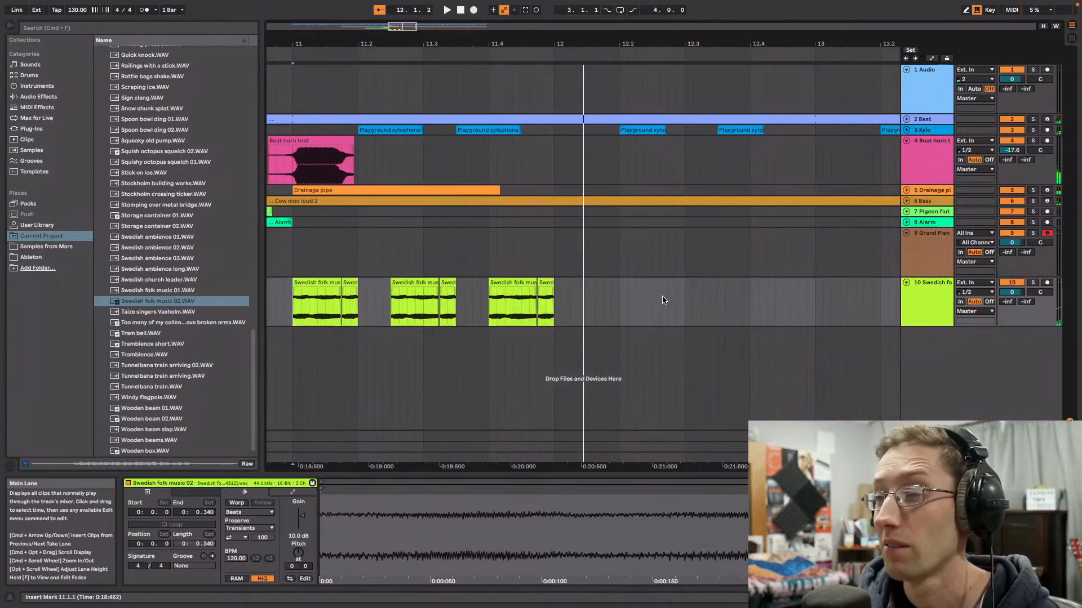
Step: Copy the transposed short fragment from 11.4.4 to 12.1.3 and play from bar 11
click(549, 299)
key(space)
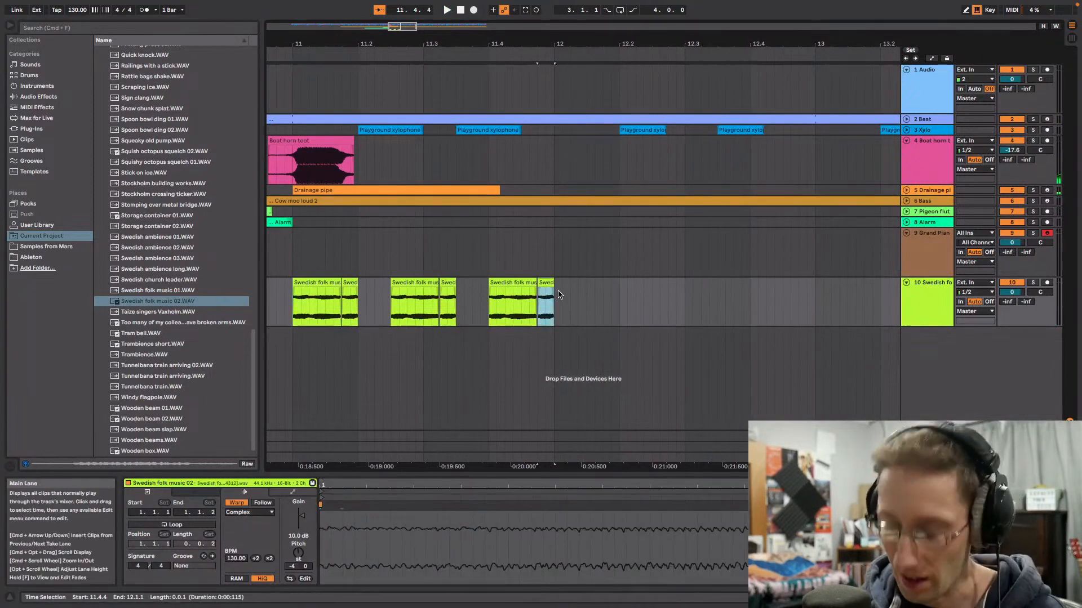
click(587, 305)
key(super+v)
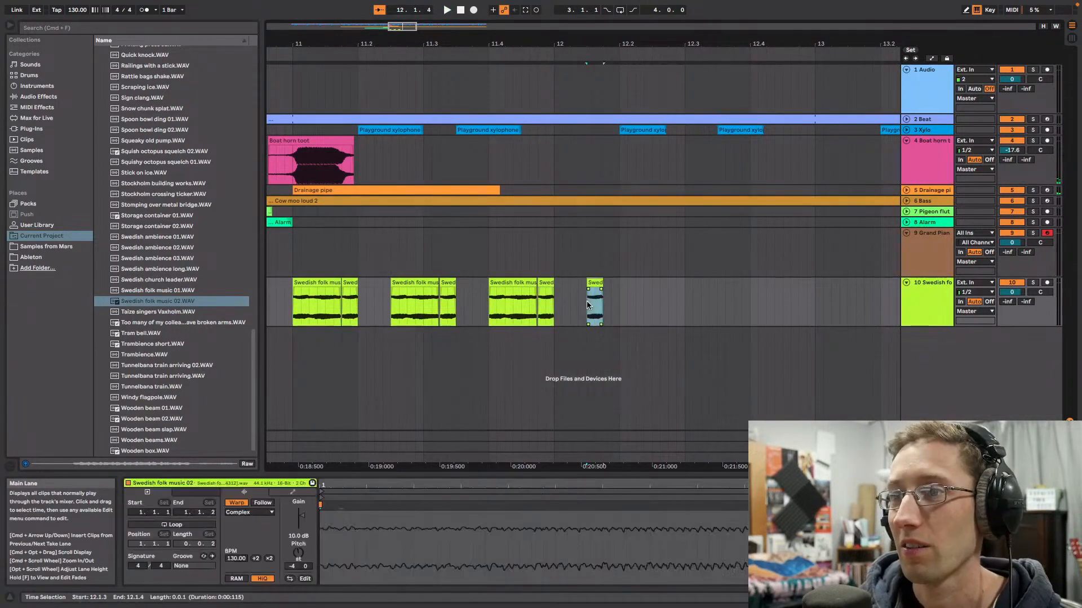
click(292, 302)
key(space)
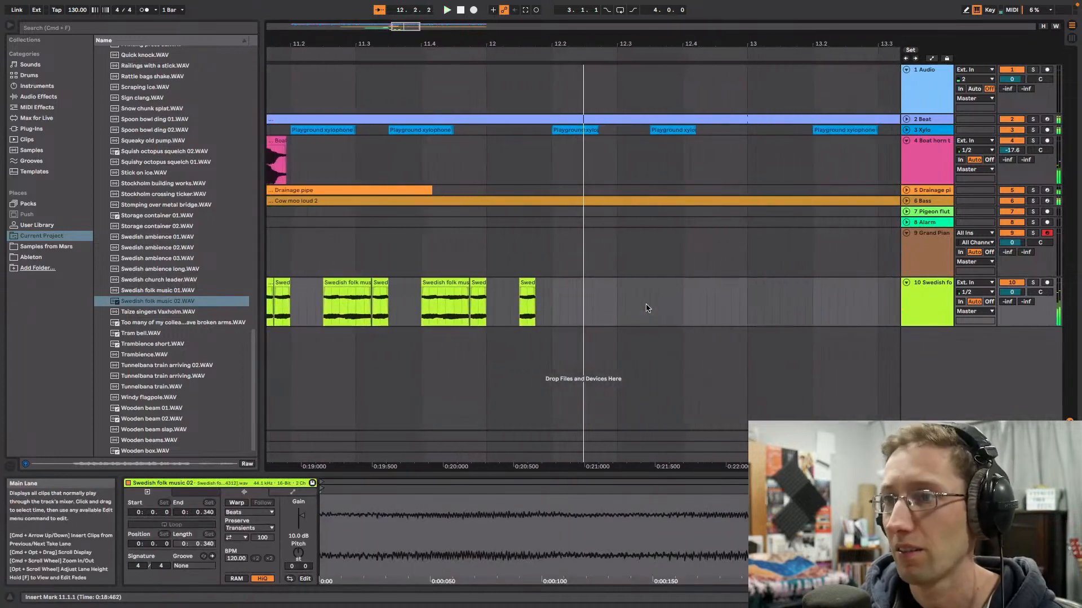
Step: Duplicate the transposed short fragment to 12.2.3, play it, and shift the copy to 12.2.2
drag(550, 305, 521, 310)
key(super+d)
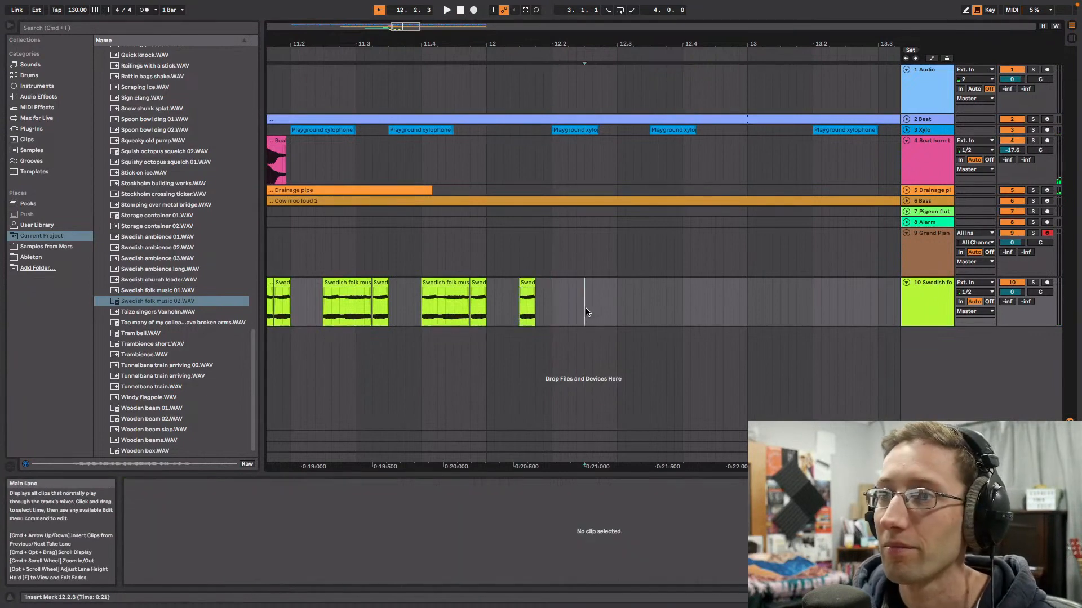
click(445, 312)
key(space)
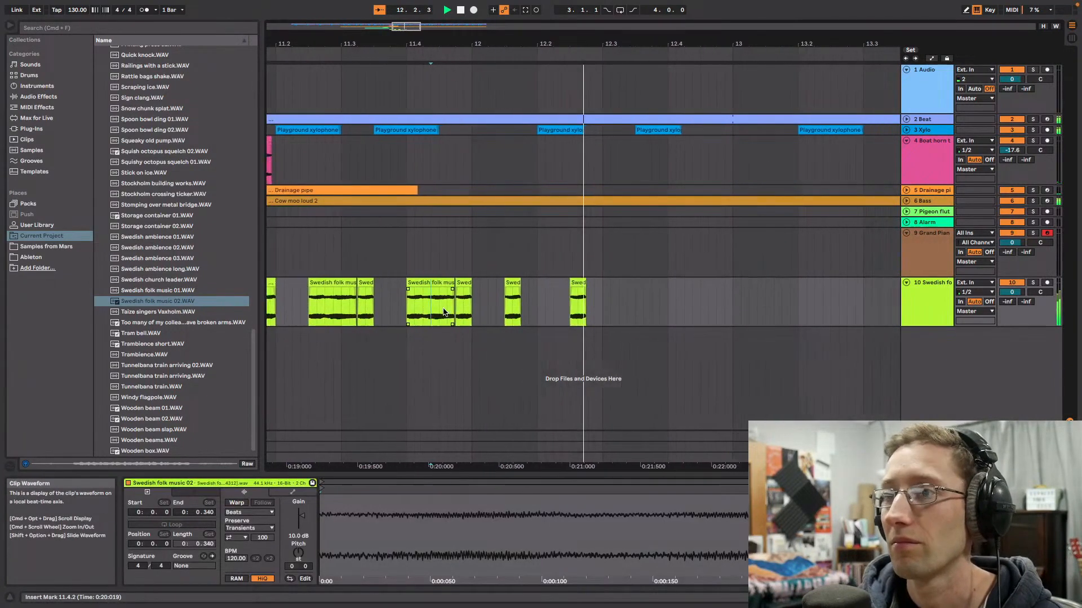
key(space)
drag(549, 286, 534, 287)
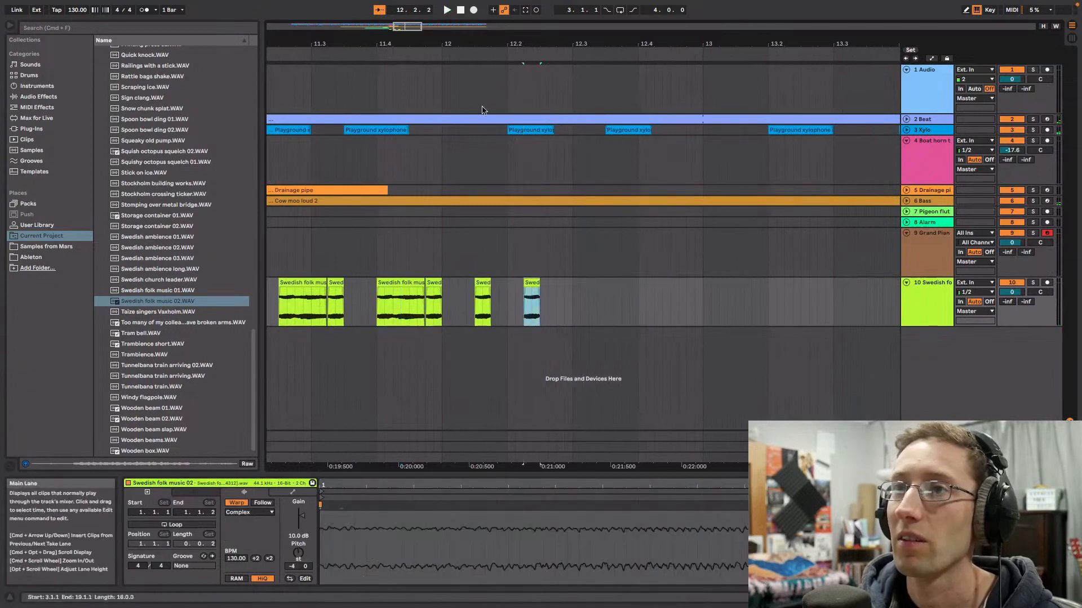
Step: Play the pattern from bar 11, copy the long and short fragment pair from 11.4.1 to 12.3.1, and replay it
drag(393, 39, 444, 11)
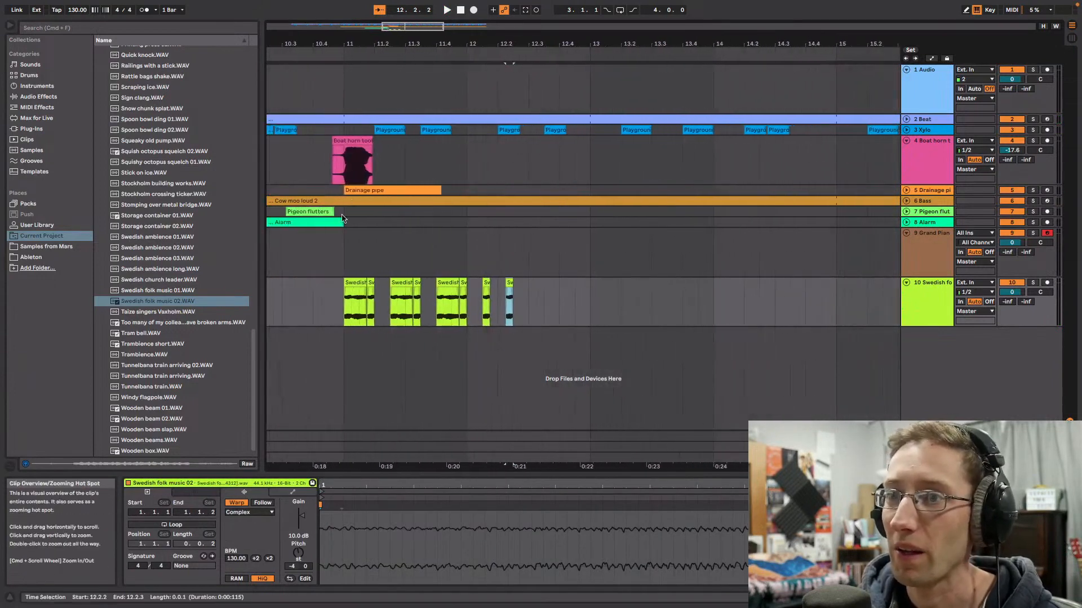
click(347, 282)
key(space)
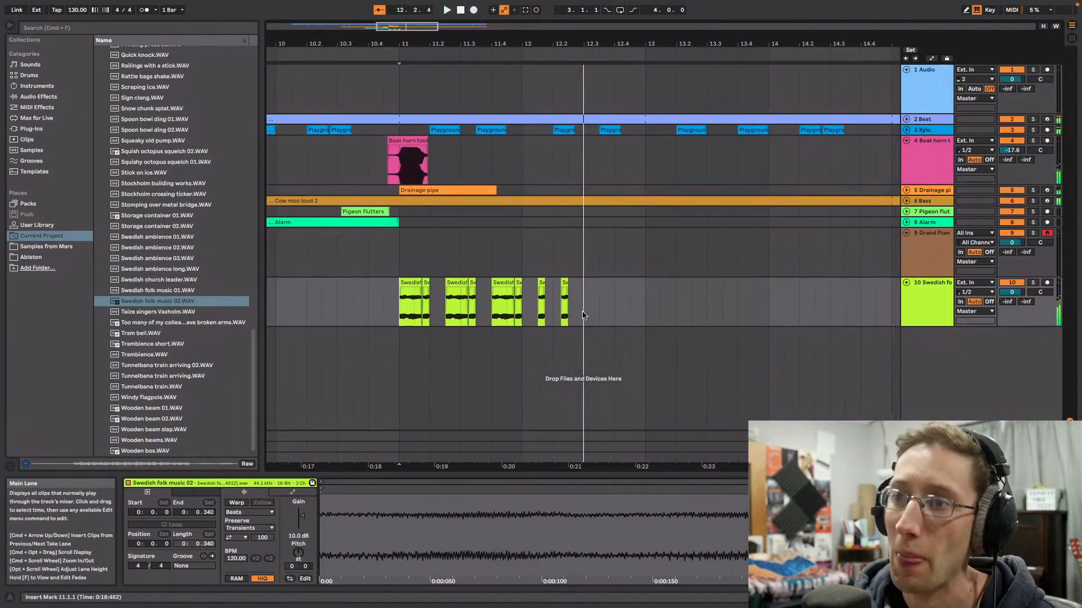
click(583, 315)
drag(487, 304, 524, 307)
click(585, 306)
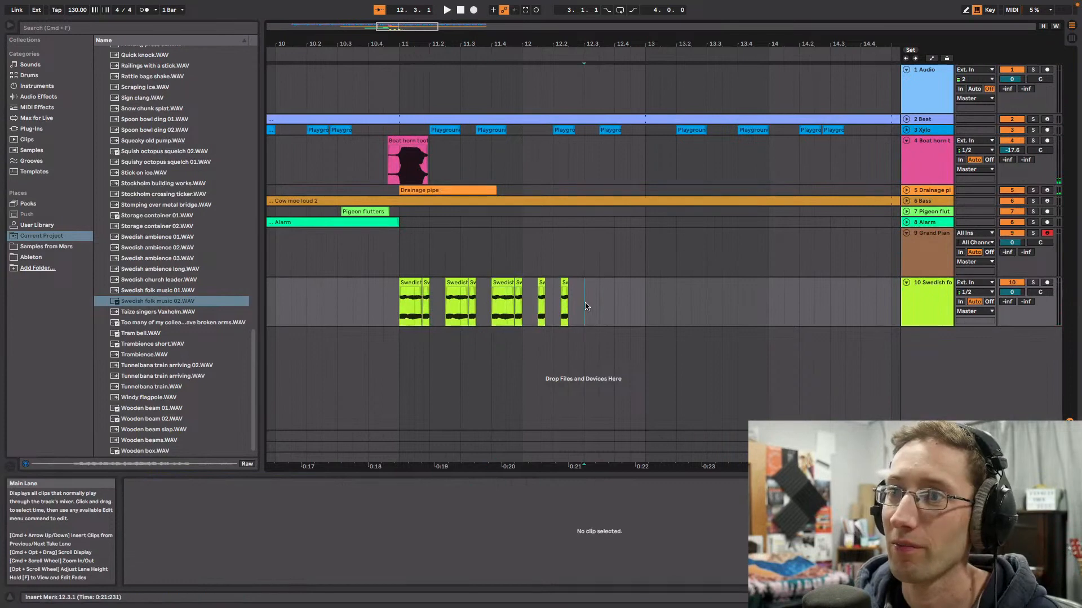
key(super+v)
click(398, 316)
key(space)
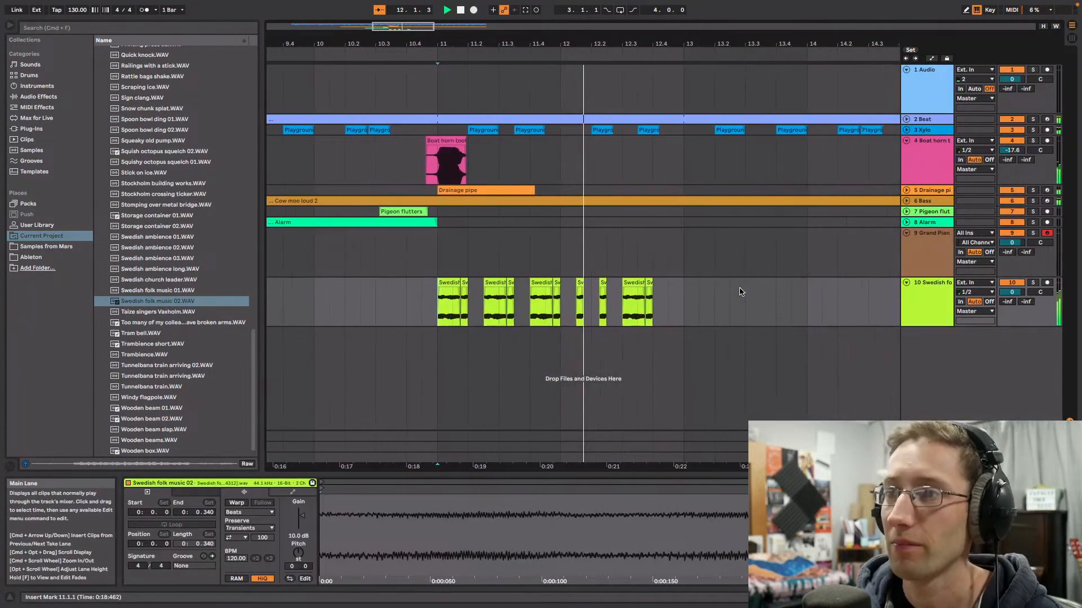
Step: Warp the long fragment at 12.3.1 in Complex mode, transpose it to -2 semitones, and play the result
click(566, 304)
key(space)
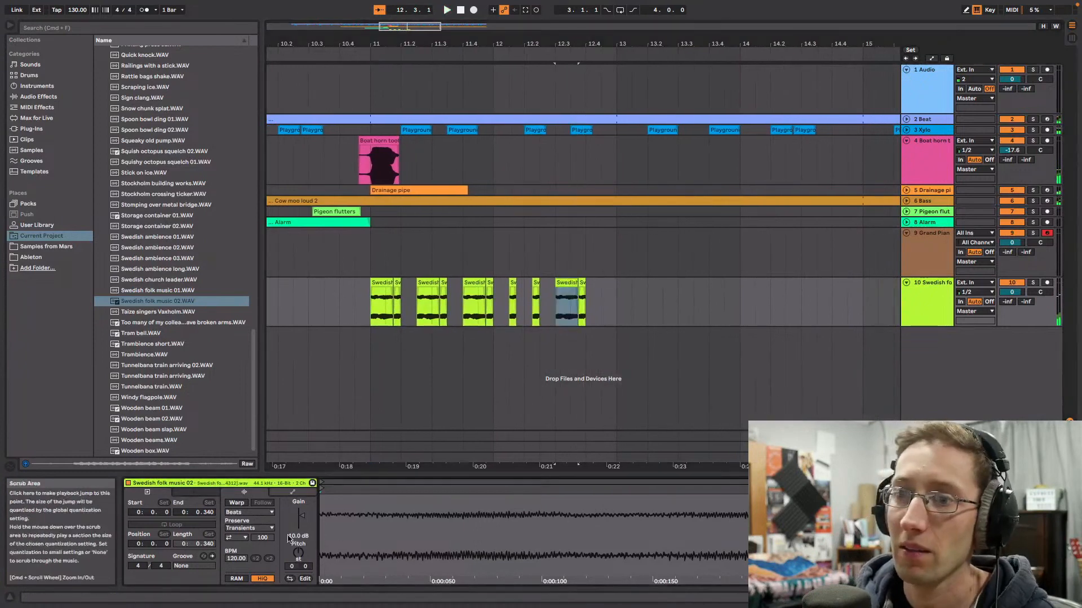
click(242, 504)
click(250, 512)
click(259, 553)
key(space)
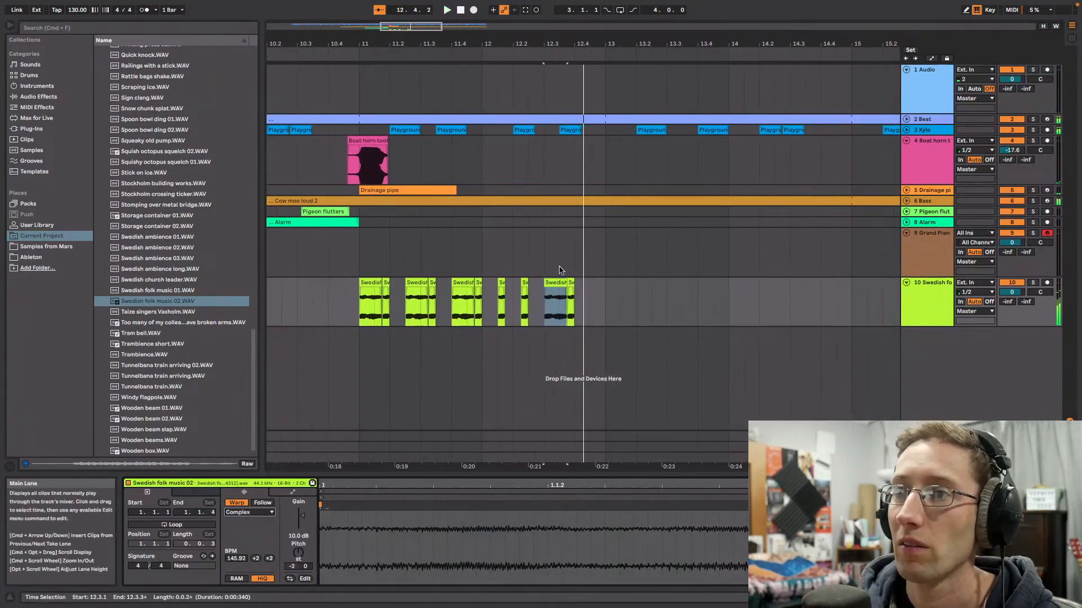
Step: Transpose the short fragment at 12.3.4 to -2 semitones and play the pattern from bar 11
click(571, 290)
key(space)
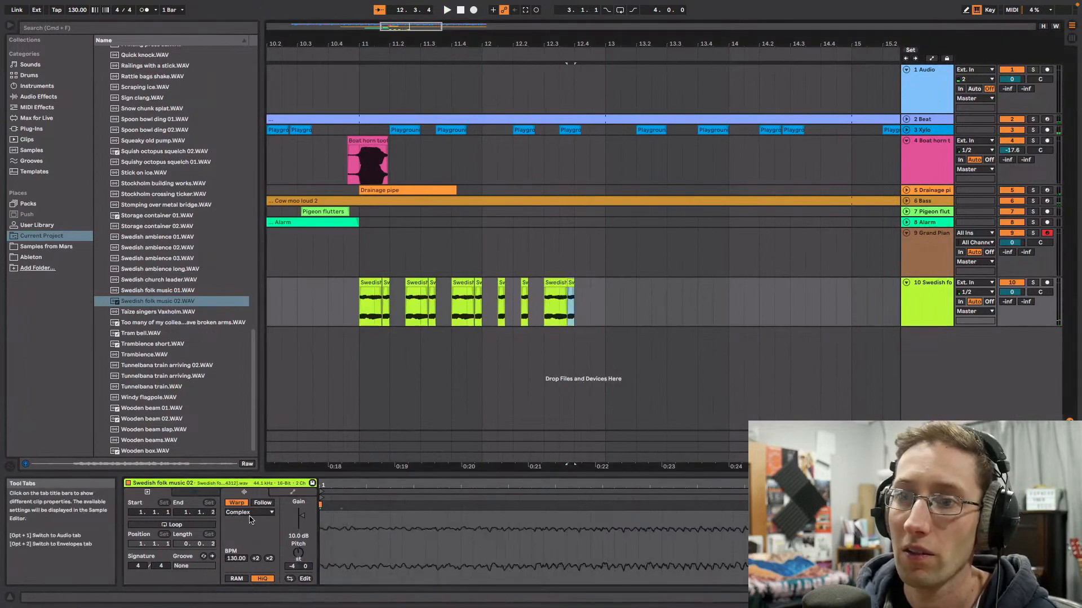
click(299, 556)
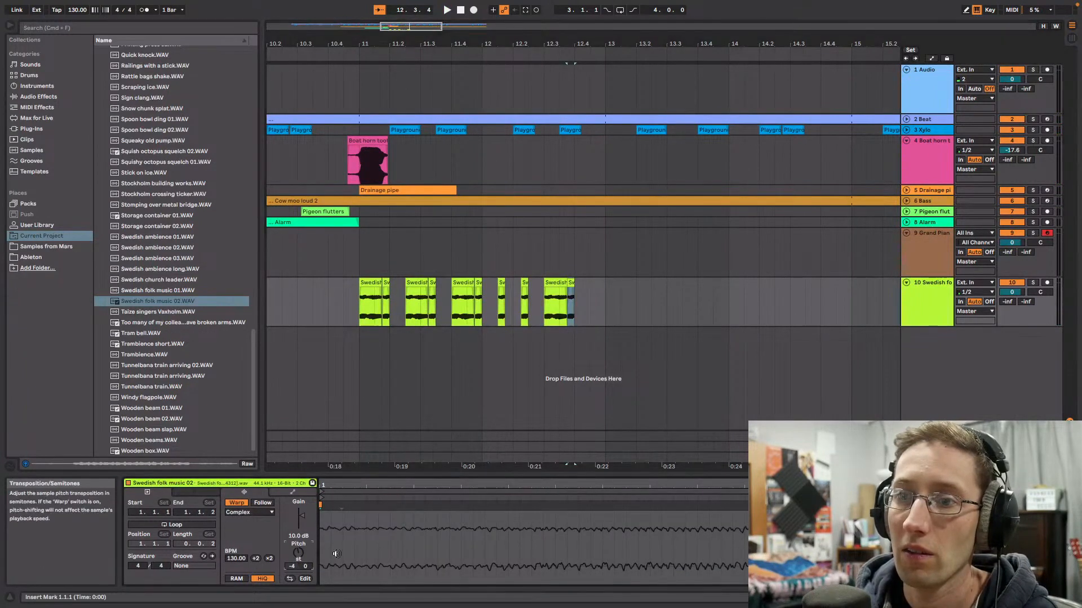
click(371, 357)
key(space)
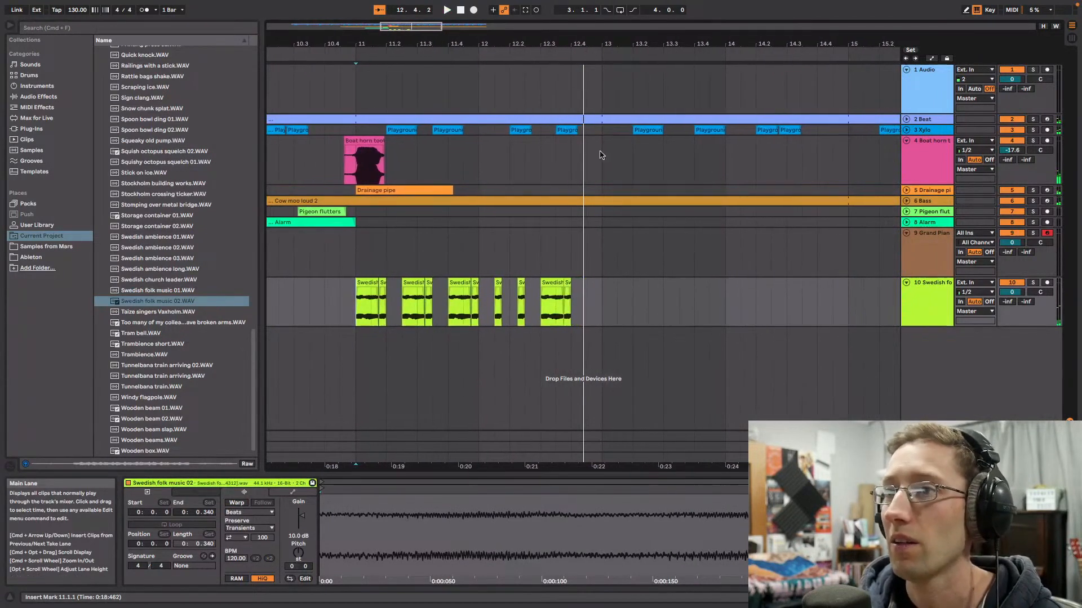
Step: Copy the short fragment from 12.3.4 to 12.4.3 and play the pattern from bar 11
click(568, 283)
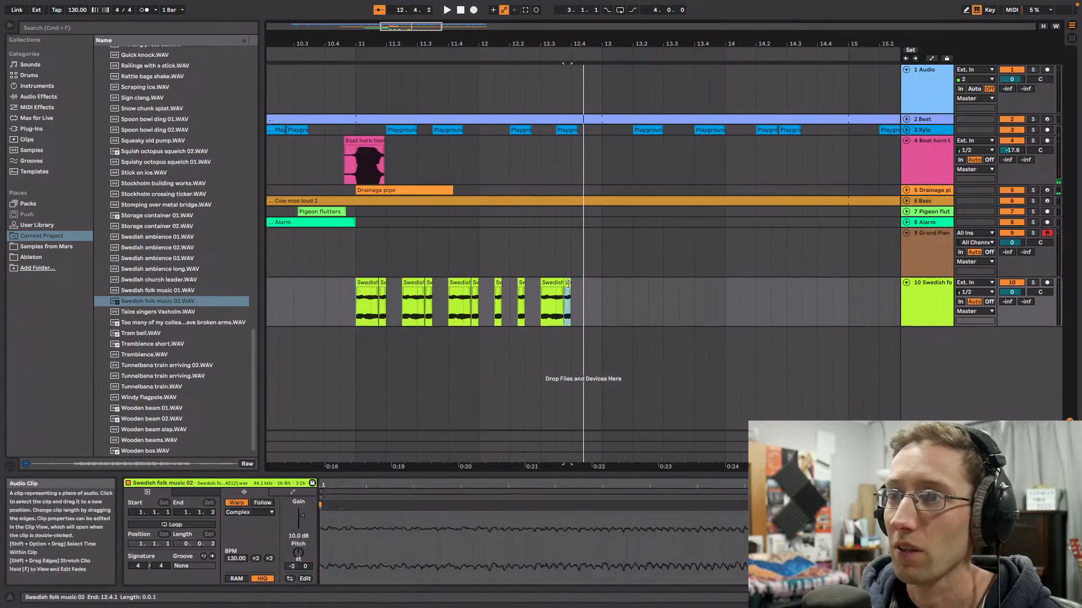
click(587, 287)
key(super+v)
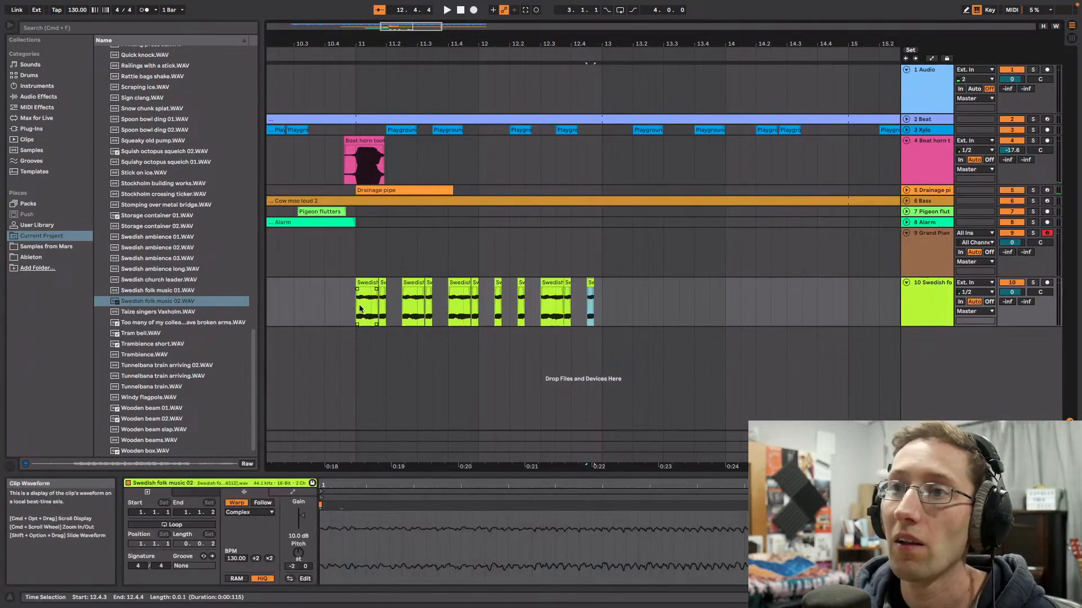
click(356, 308)
key(space)
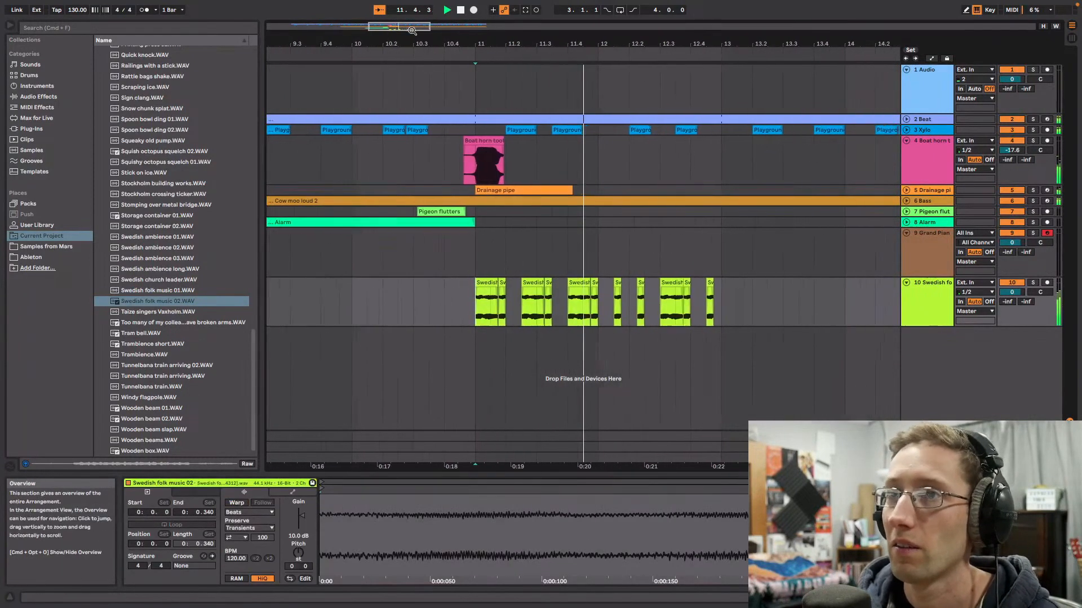
Step: Duplicate the two-bar folk music pattern from bar 11 to bar 13 and play the copy looped over bars 13 and 14
drag(405, 28, 405, 12)
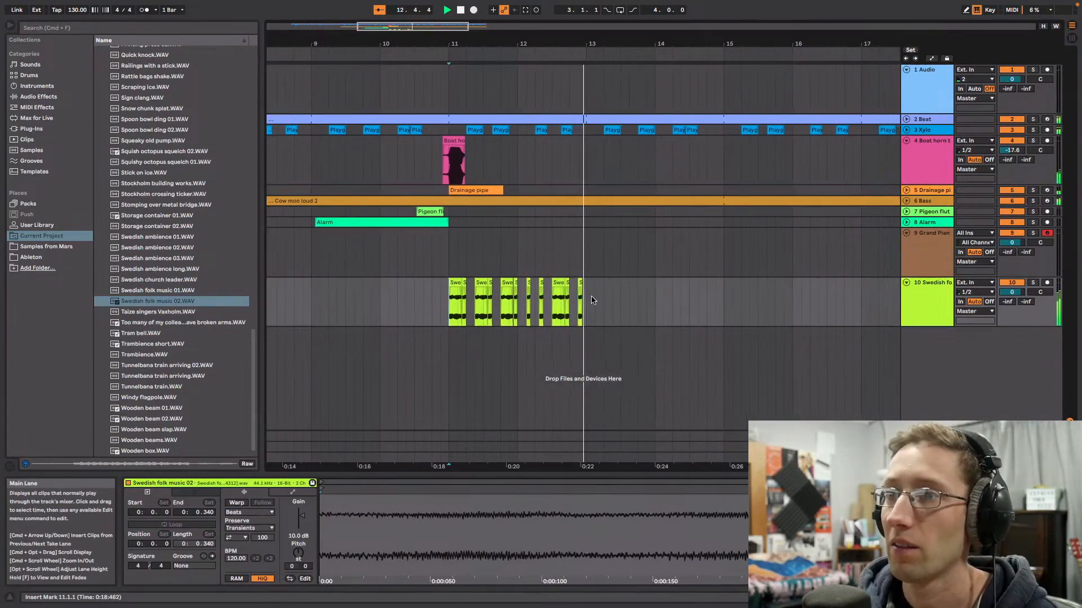
click(577, 298)
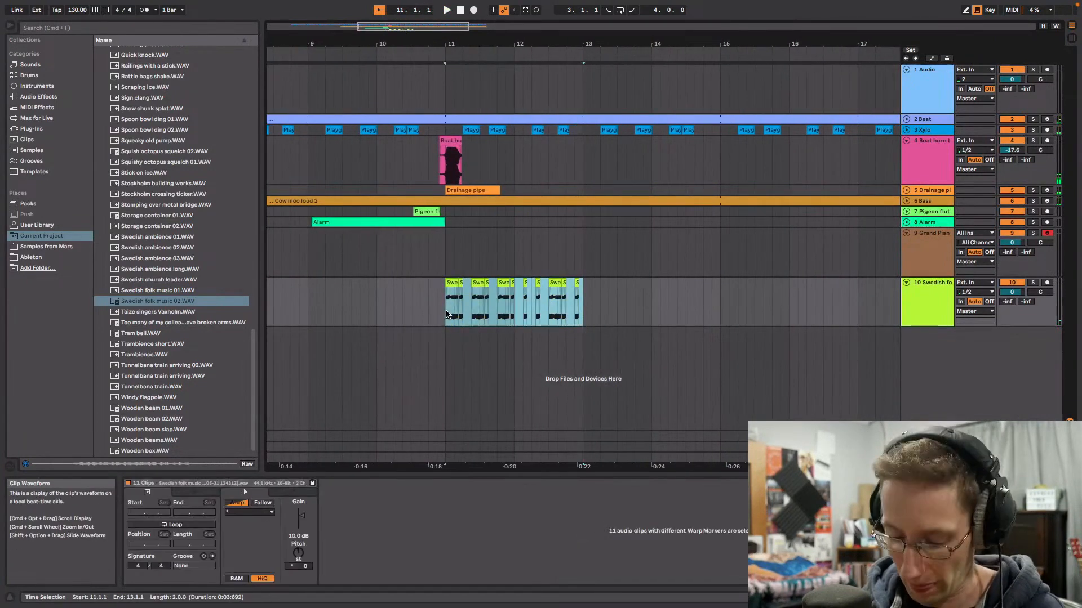
click(721, 307)
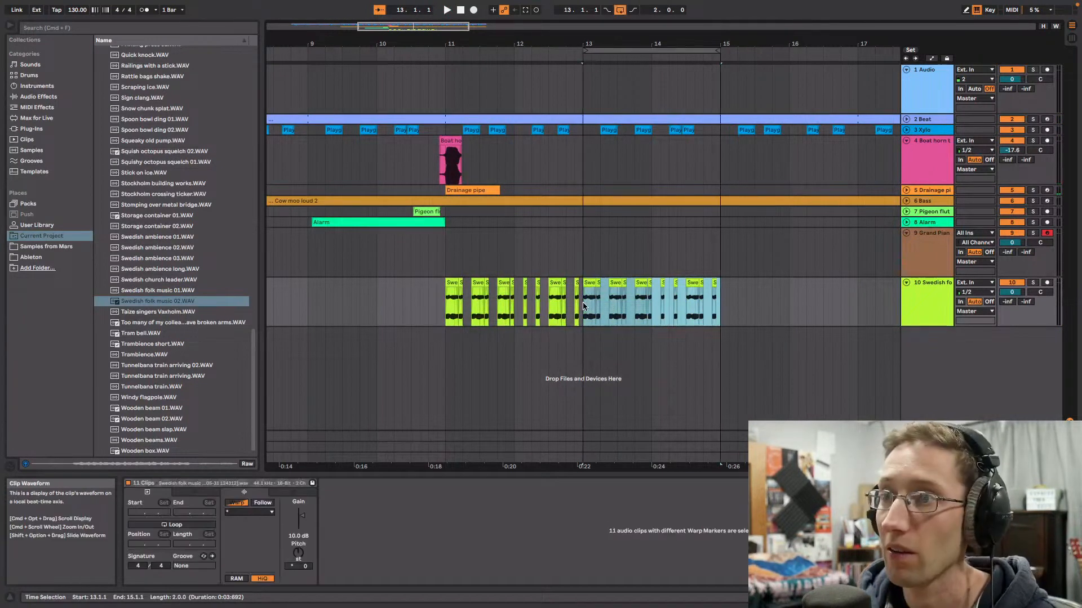
key(space)
Step: Add EQ Eight to the Swedish folk music track and change its first band to a low-cut filter
double_click(918, 293)
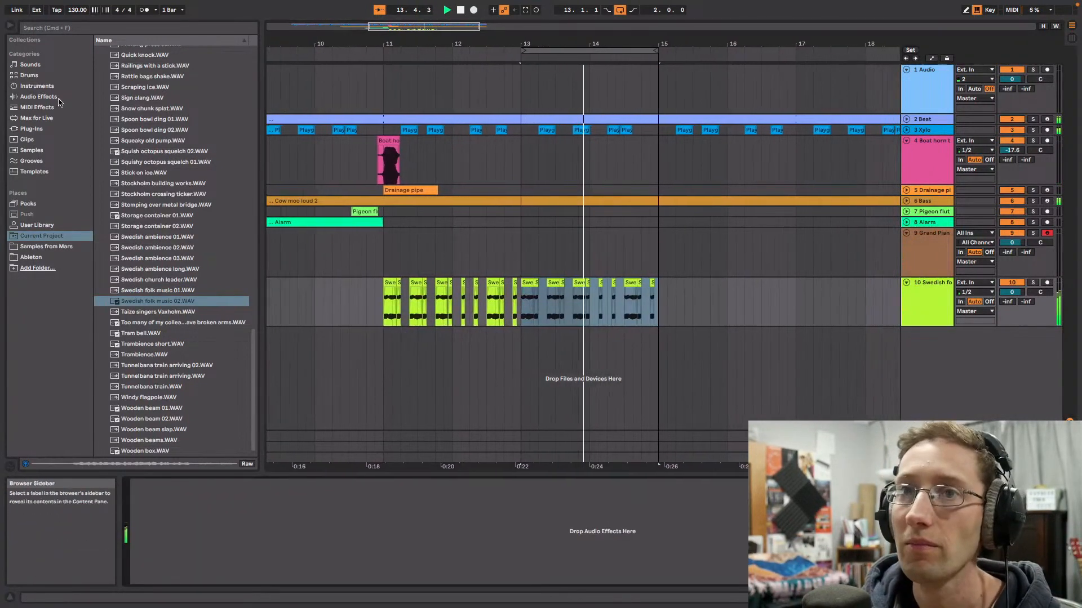
click(38, 96)
drag(132, 115, 923, 307)
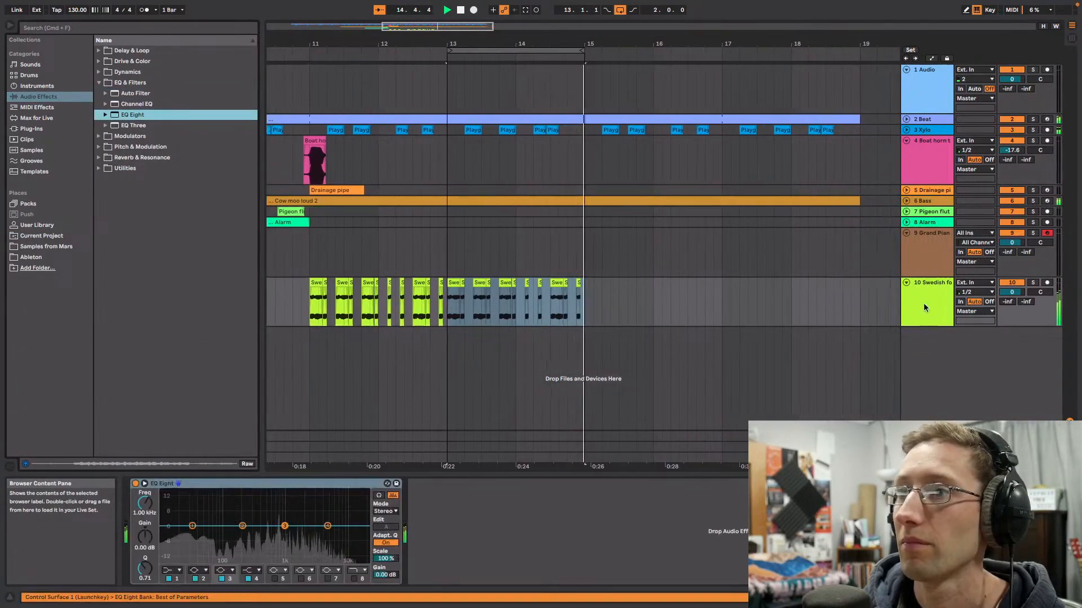
click(178, 570)
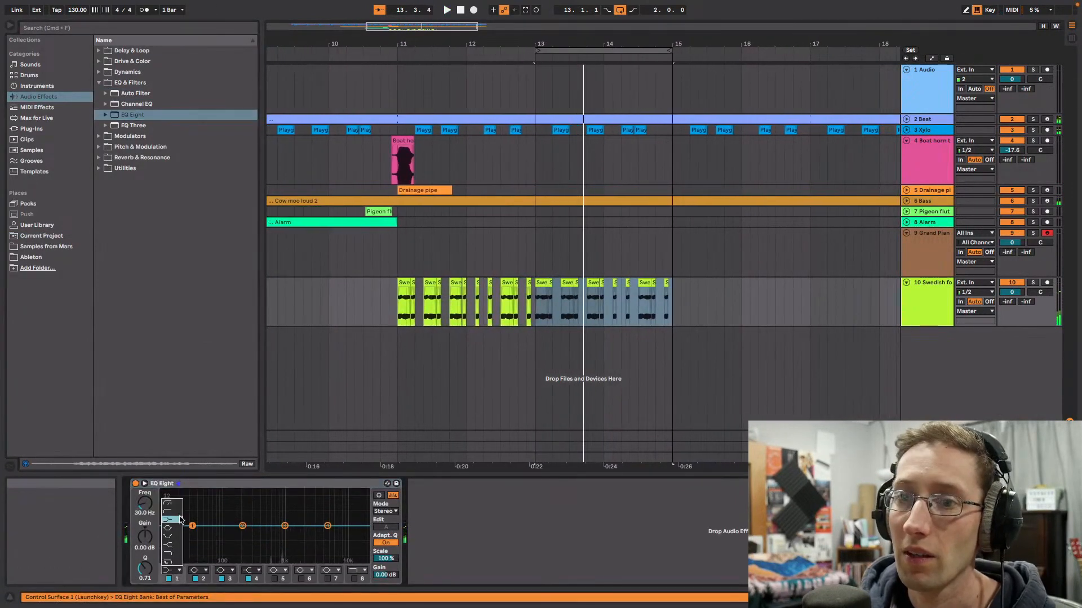
key(space)
Step: Shape the EQ Eight curve with a raised low cut, a -3.35 dB dip at 653 Hz and a 3.35 dB boost at 10.2 kHz
drag(256, 534, 347, 516)
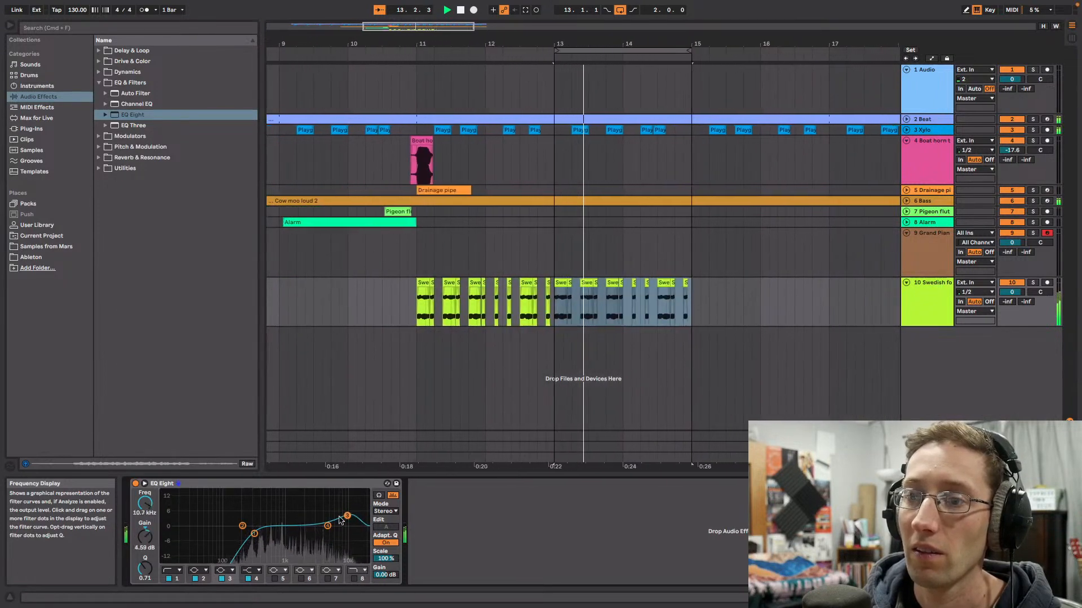
drag(242, 526, 273, 533)
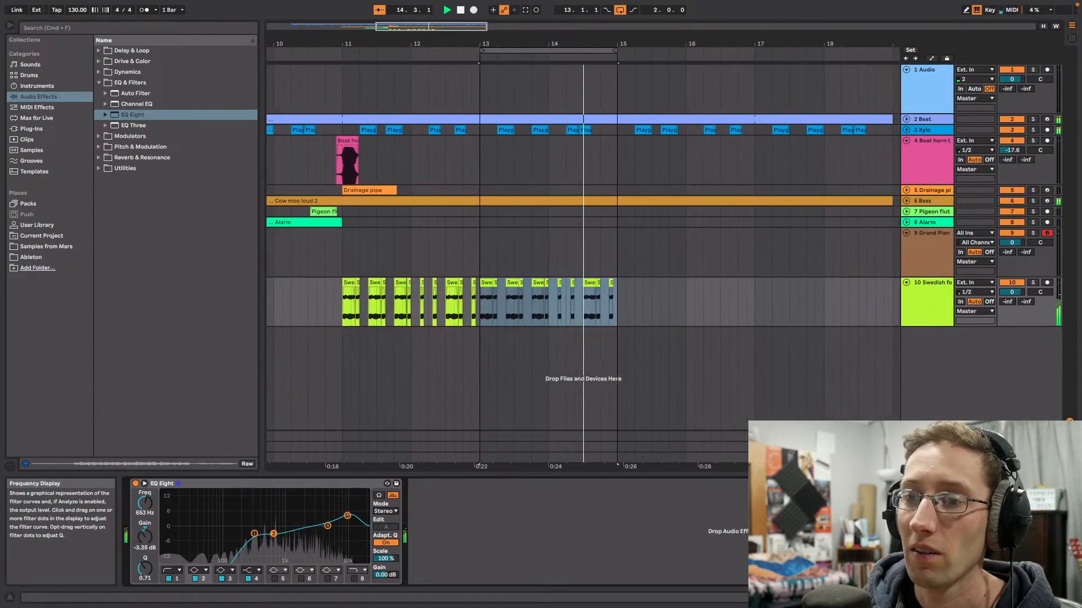
drag(347, 516, 346, 518)
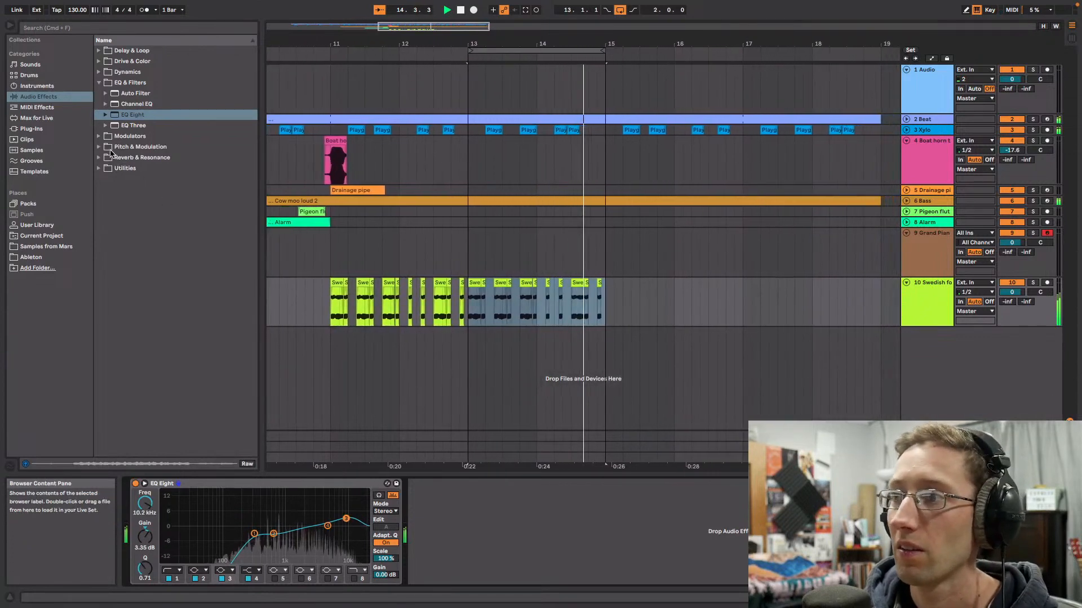
Step: Add a Utility after EQ Eight with its width at 191%, and pan the Swedish folk music track to 16L
click(101, 168)
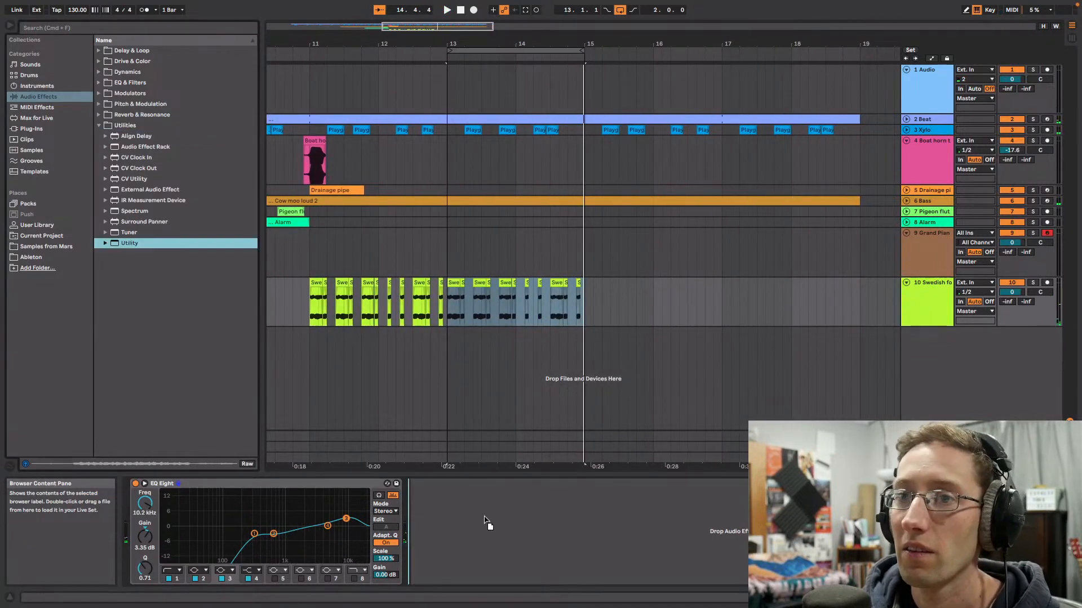
drag(484, 519, 434, 515)
key(space)
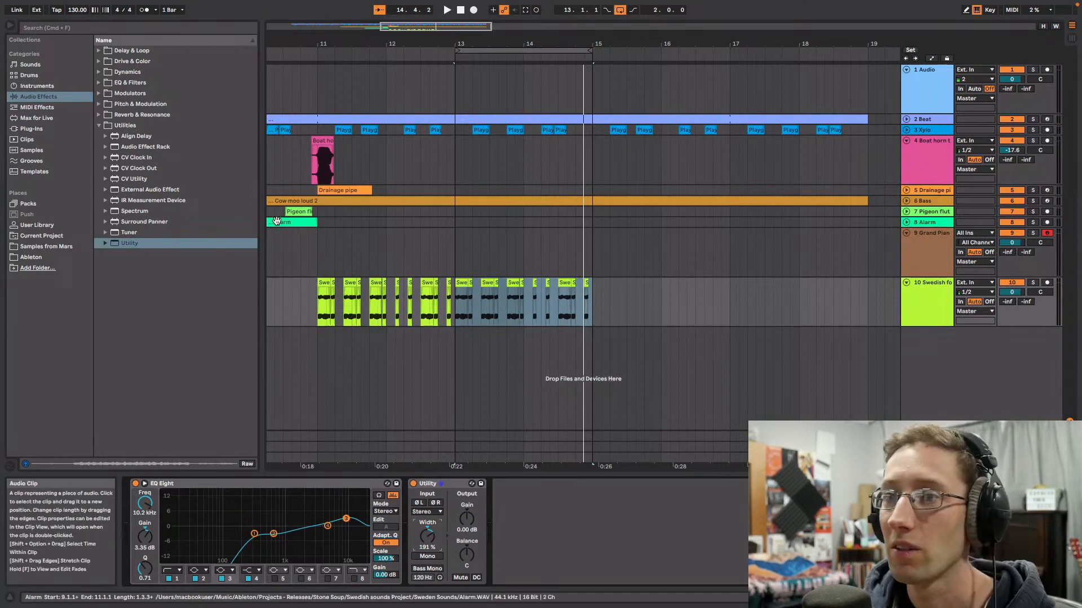
key(space)
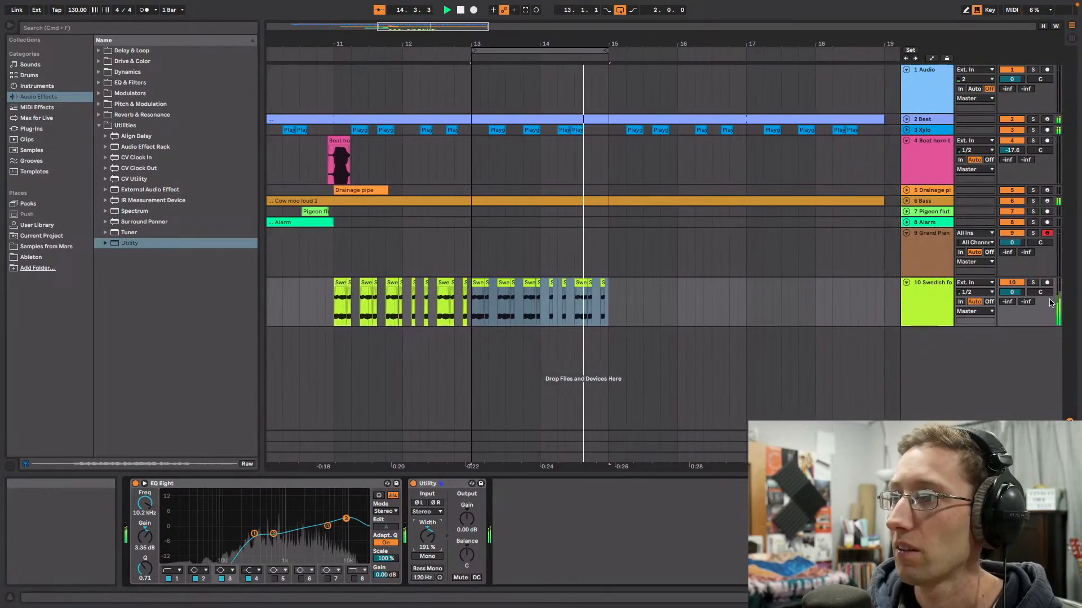
drag(1039, 292, 1039, 310)
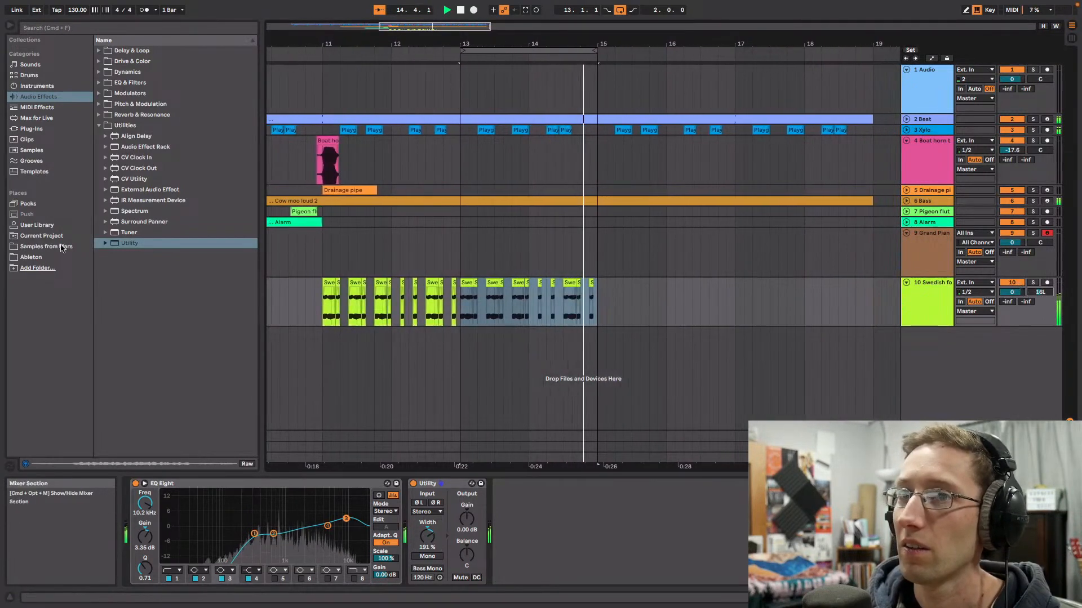
Step: Add the Soundtoys MicroShift plug-in after the Utility on the Swedish folk music track
click(32, 129)
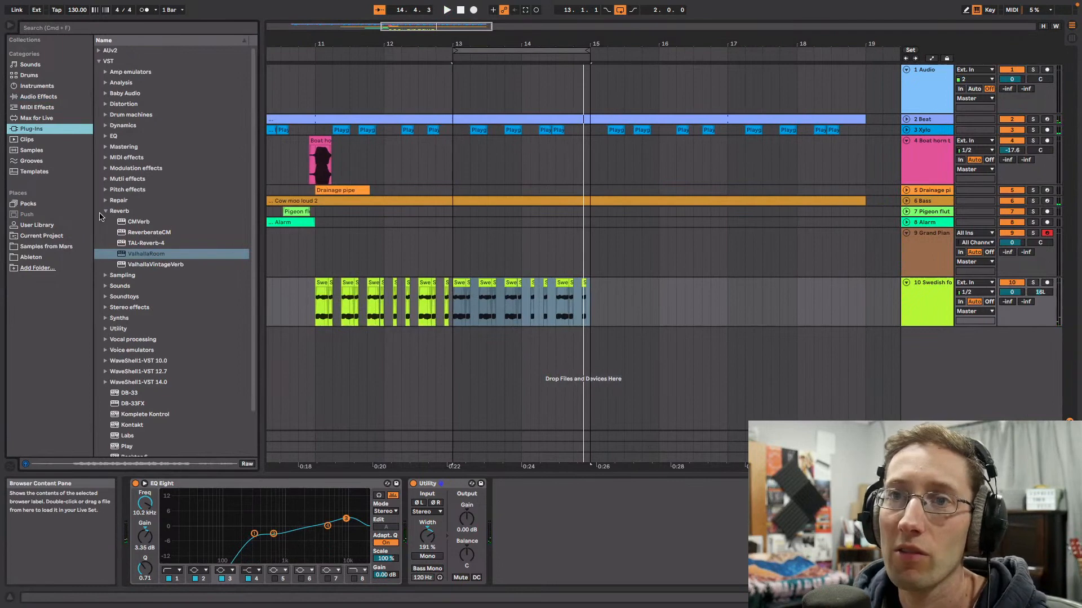
click(105, 212)
click(105, 244)
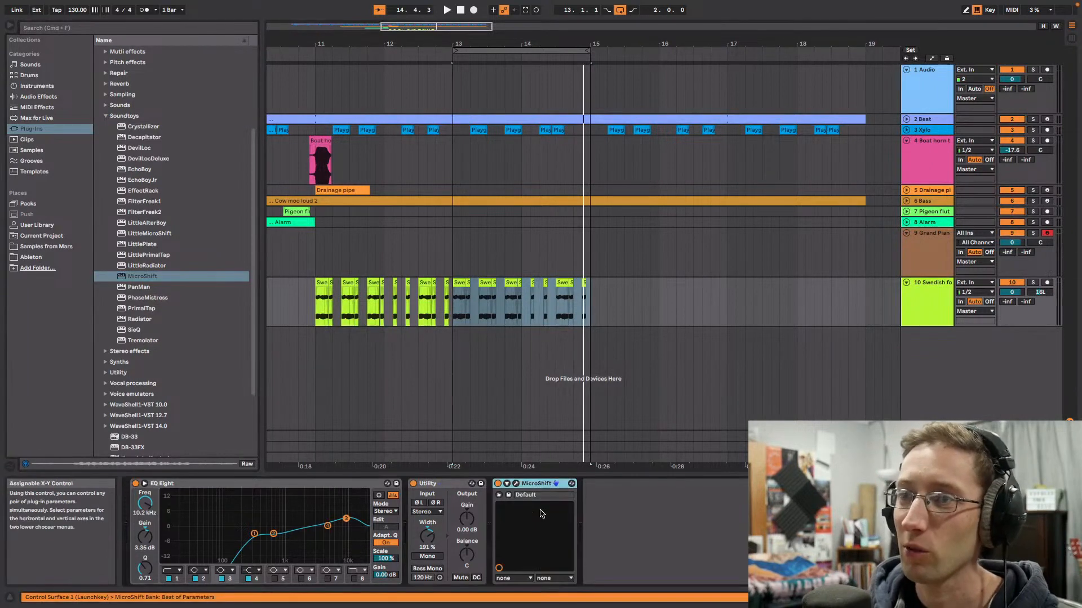
Step: Set MicroShift on the Swedish folk track to style III with adjusted Focus and lower Detune and Delay, and pan the track to 9L
click(516, 484)
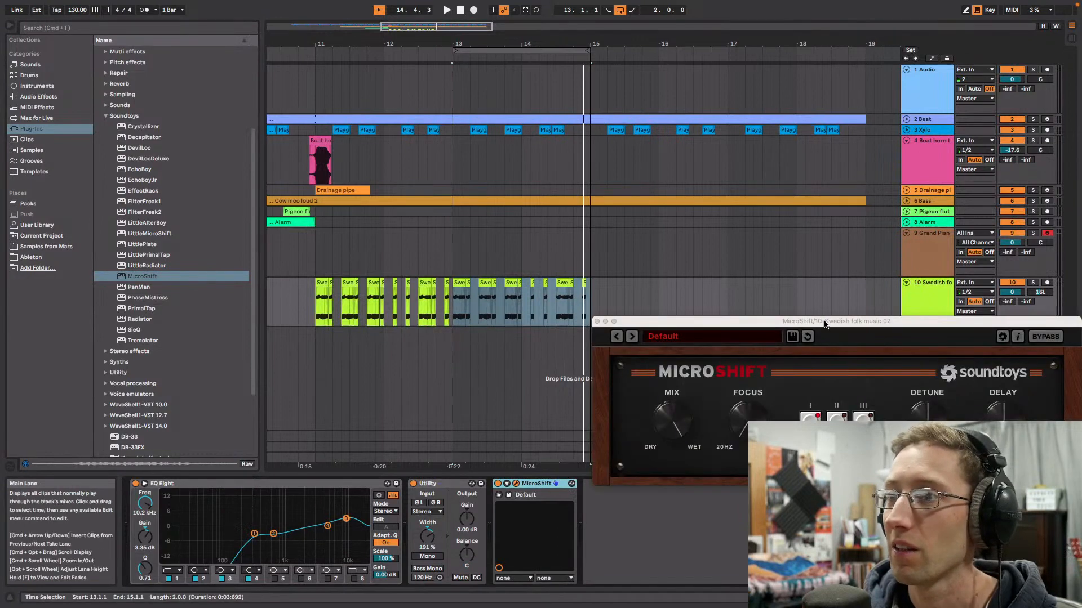
drag(824, 324, 497, 176)
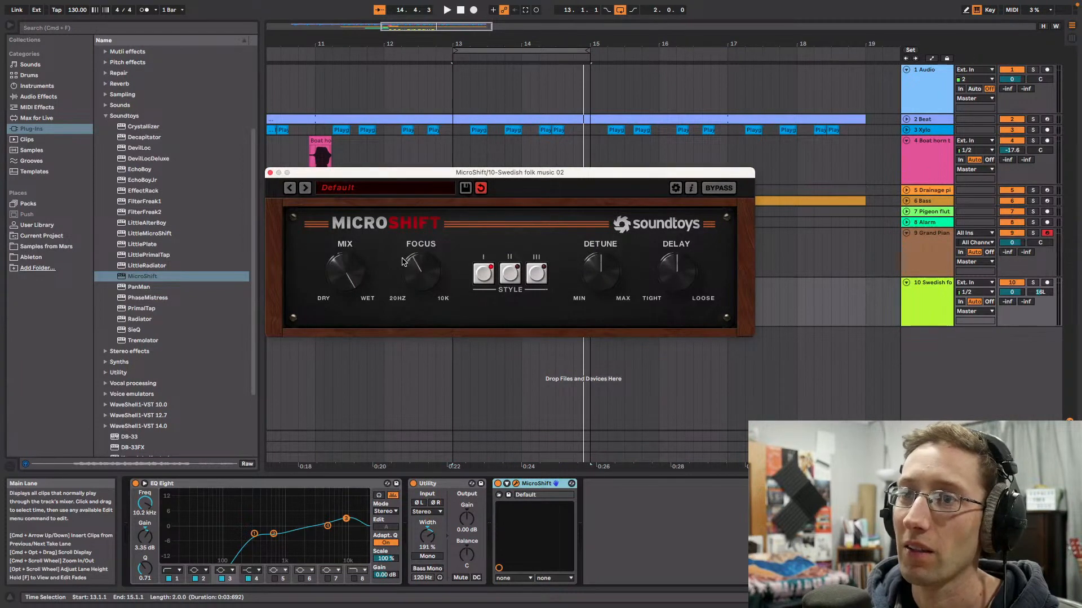
drag(428, 175, 394, 356)
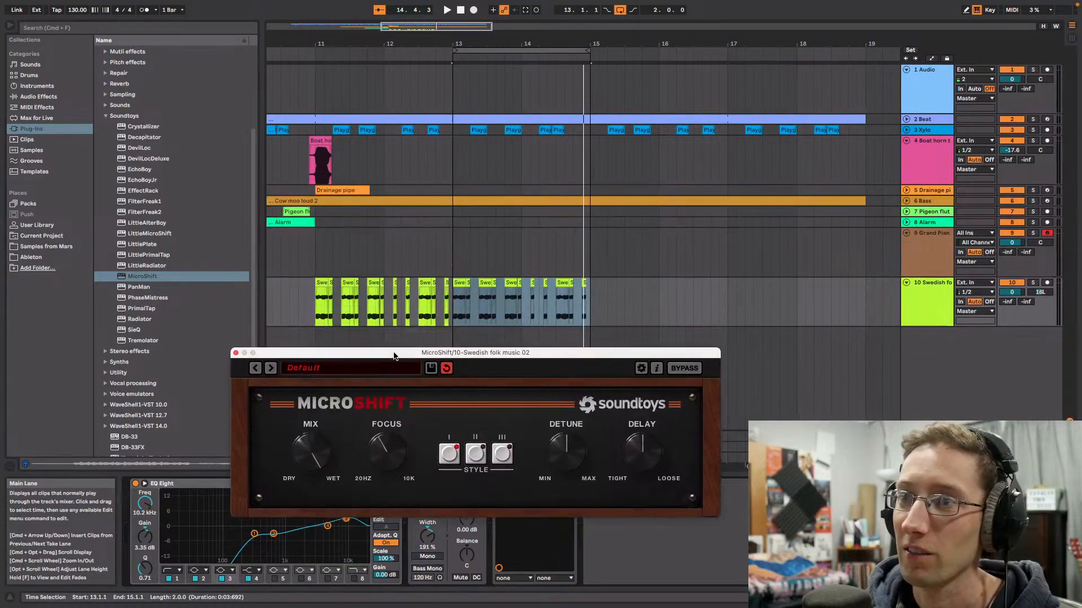
key(space)
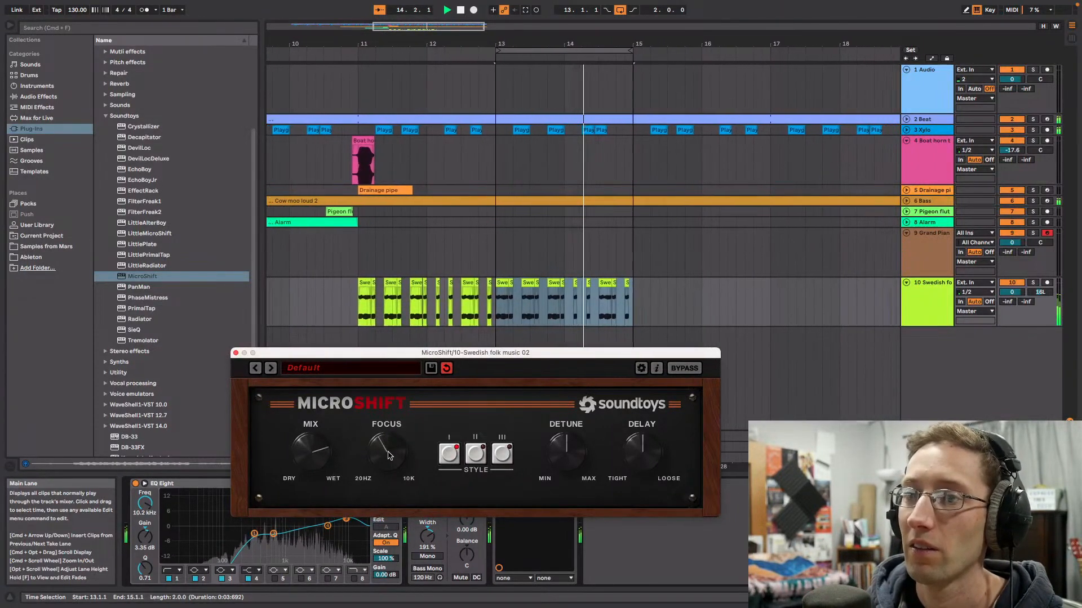
mouse_move(394, 467)
mouse_down()
mouse_move(398, 482)
mouse_move(398, 471)
mouse_up()
drag(317, 463, 311, 441)
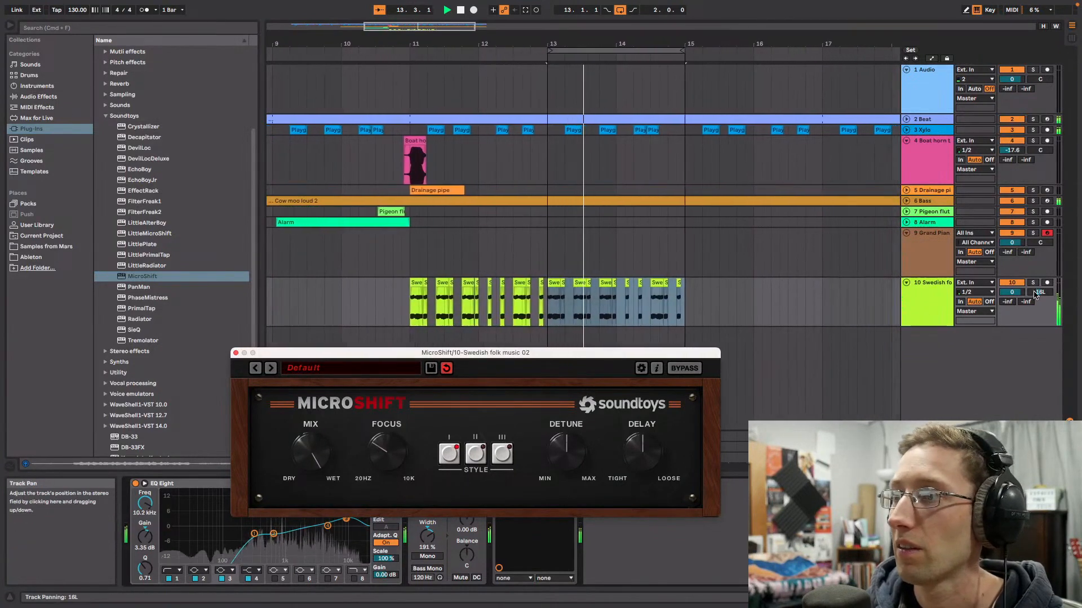
drag(1040, 291, 1040, 288)
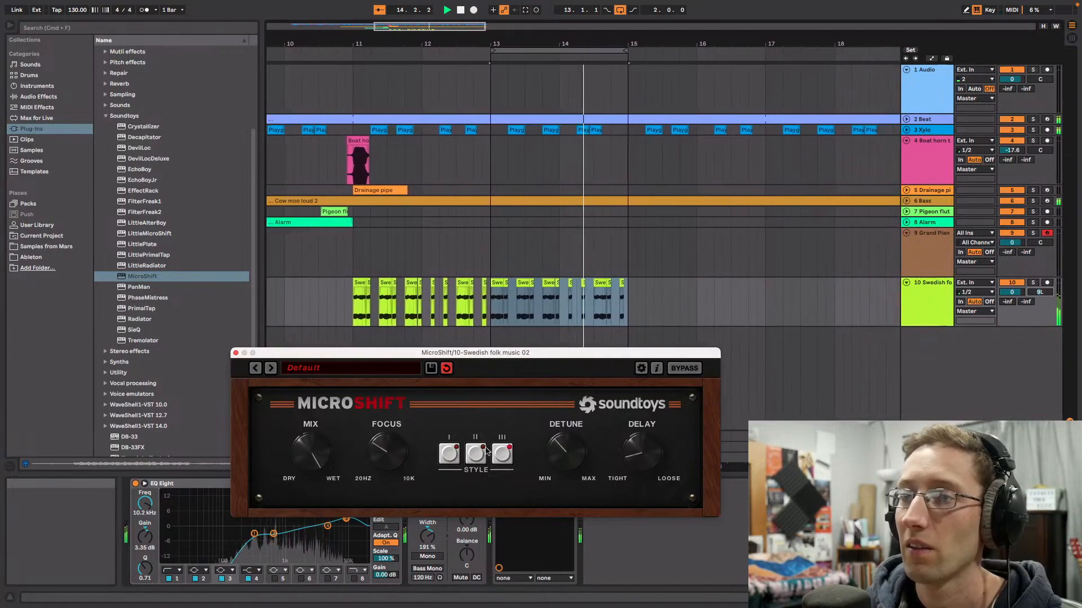
click(235, 353)
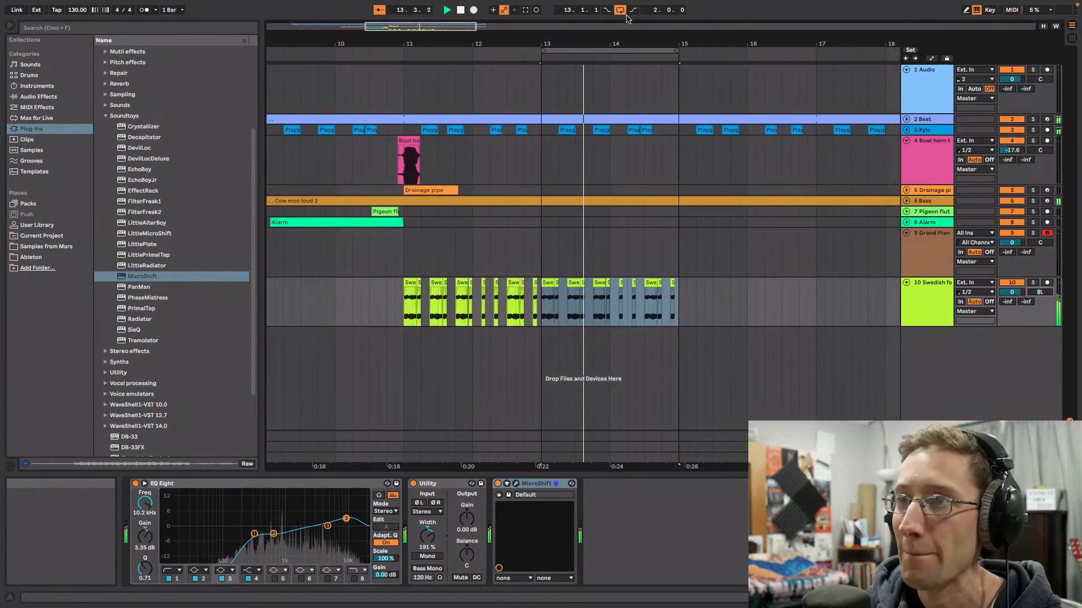
Step: Lower the Swedish folk track to -1.7 dB and copy the Beat track's Delay onto it, auditioning it soloed and in the mix
drag(1011, 291, 1011, 303)
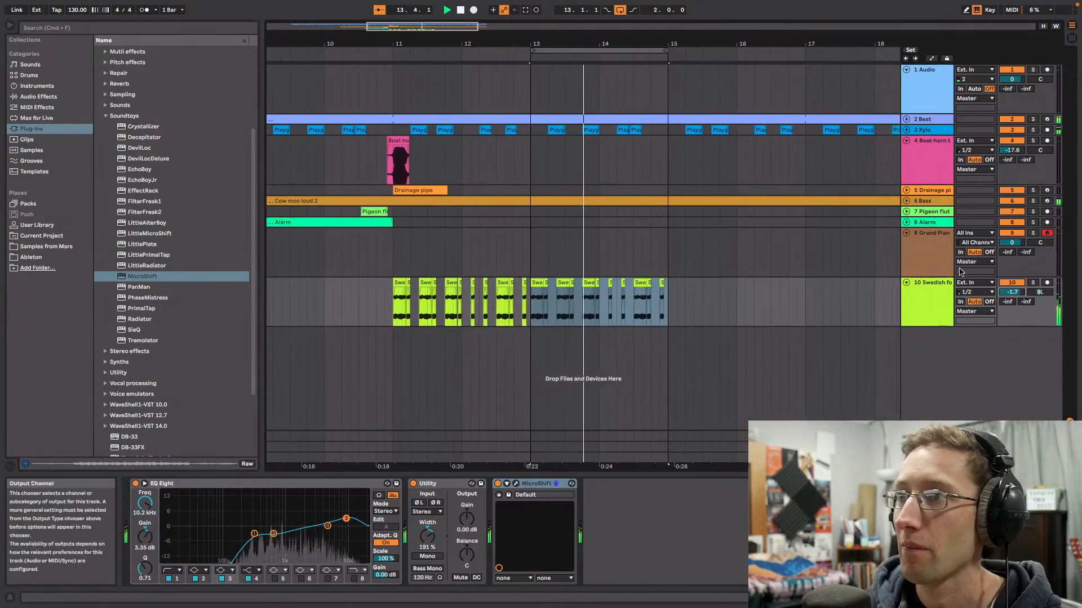
click(931, 119)
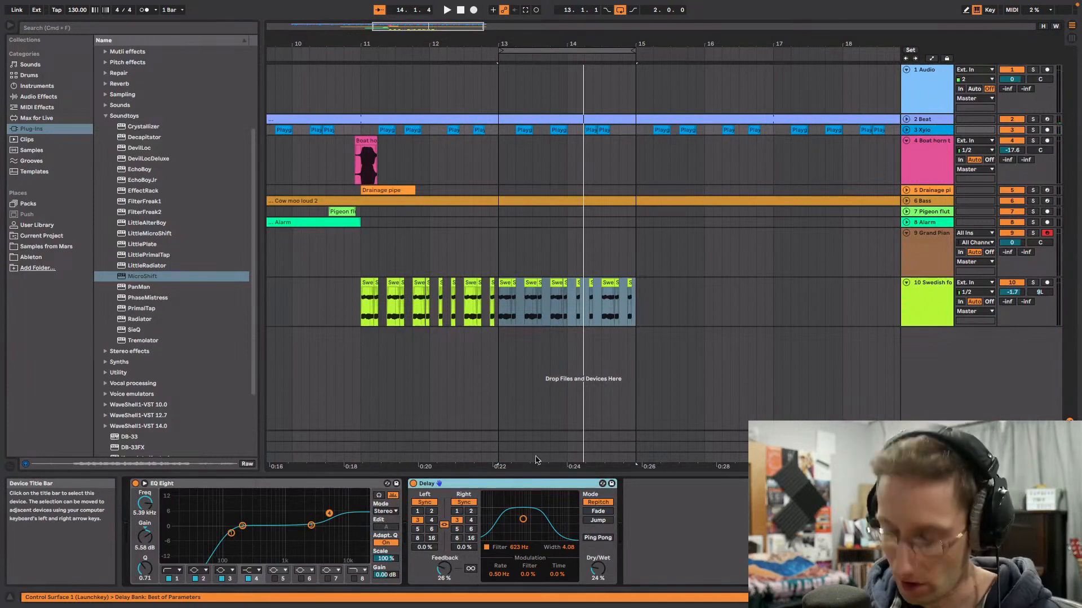
click(905, 323)
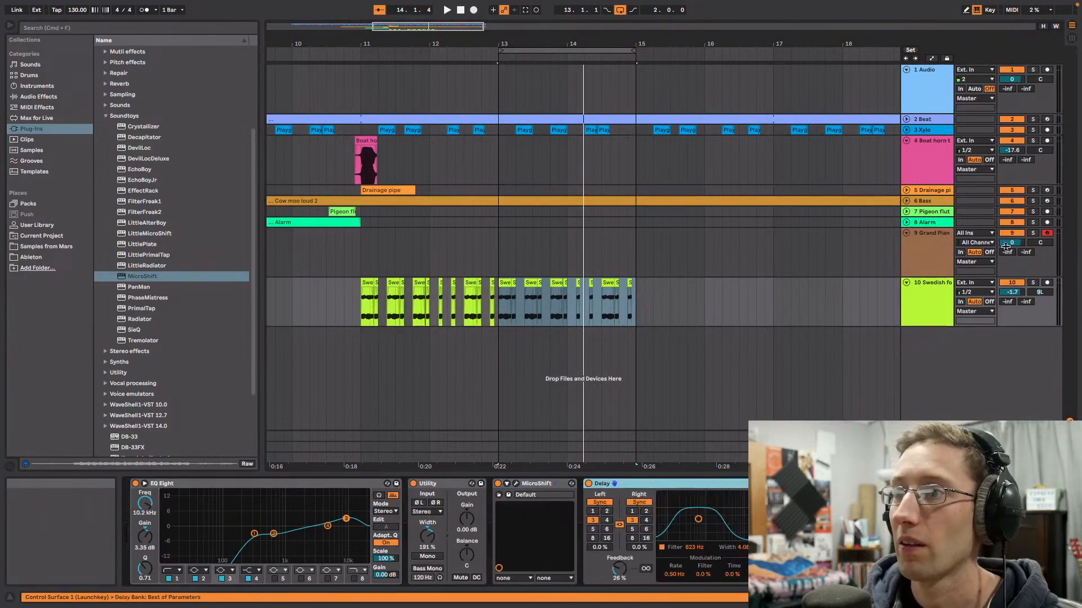
click(1033, 282)
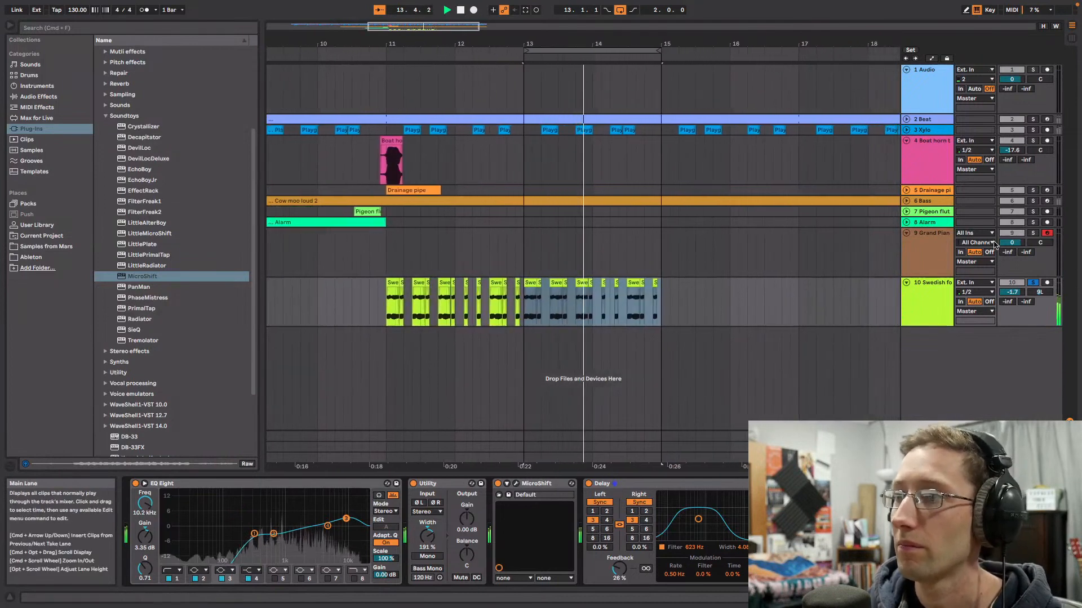
click(1032, 282)
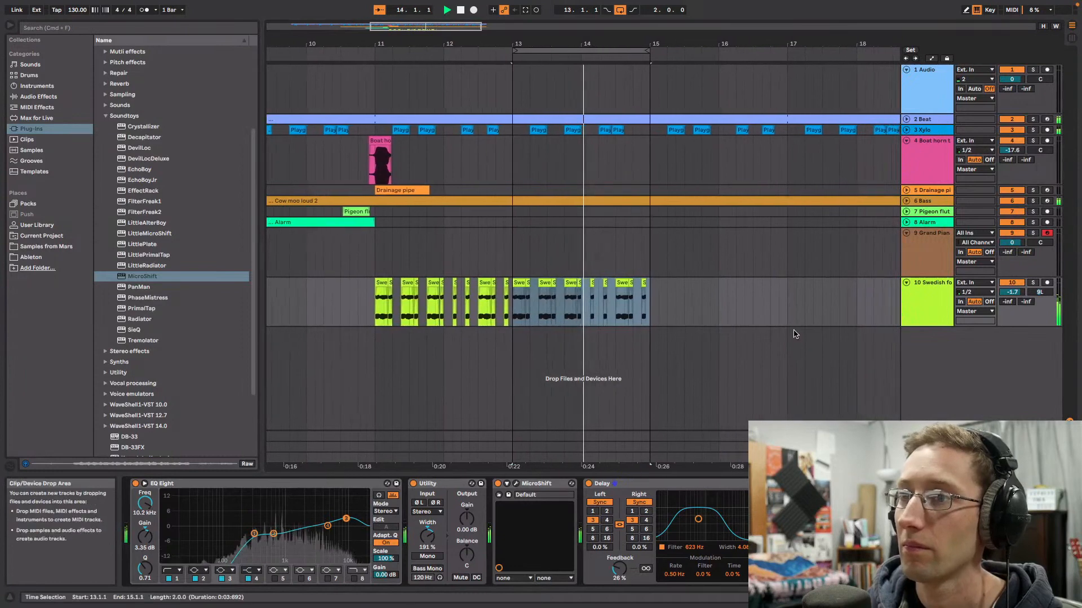
key(space)
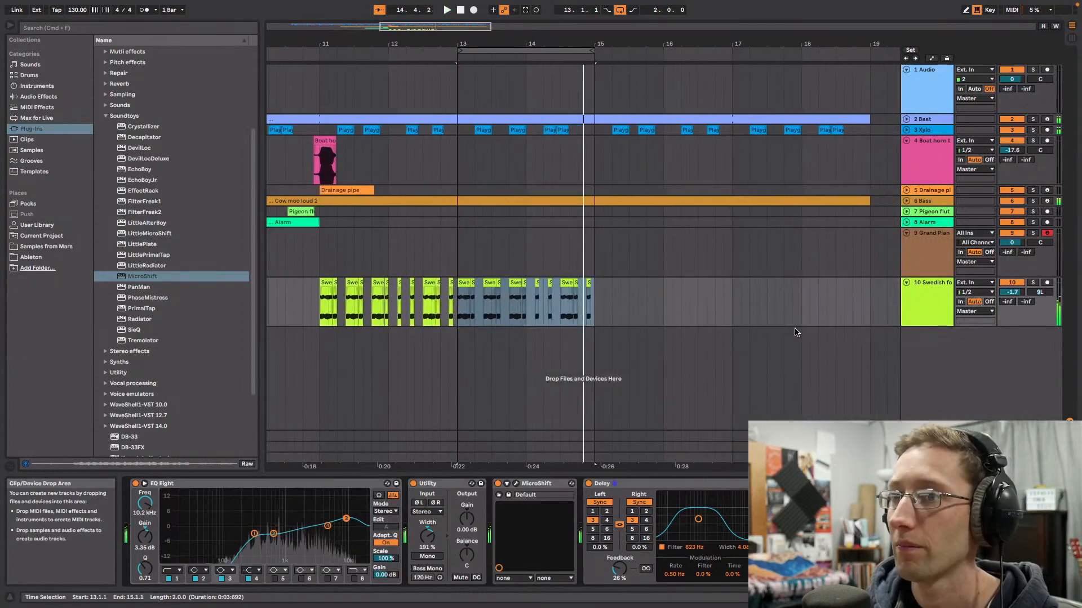
Step: Duplicate the Swedish folk track, and freeze and flatten the copy
right_click(914, 293)
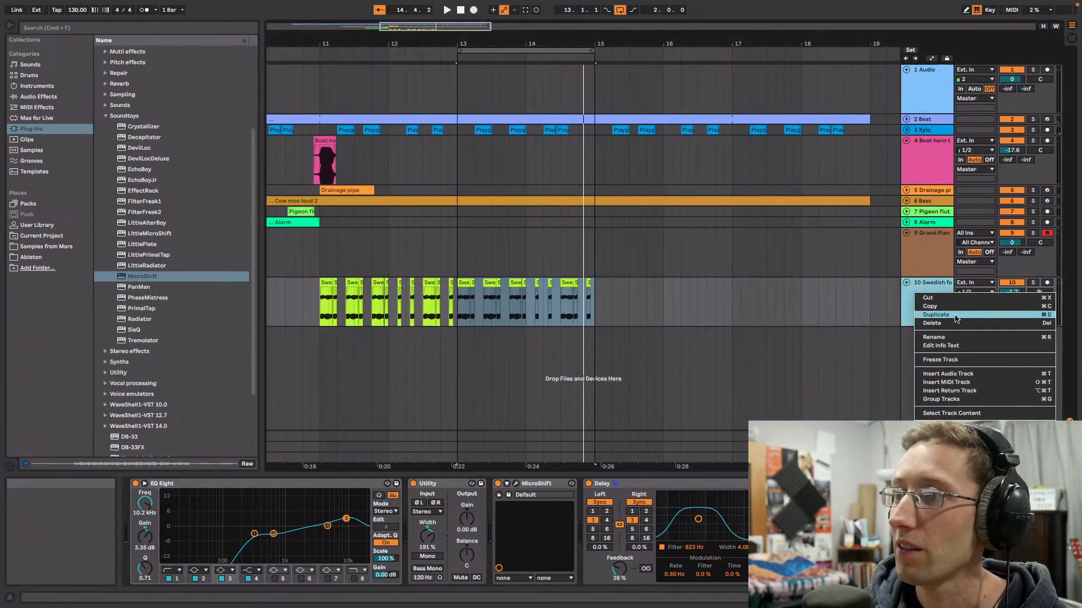
click(936, 314)
right_click(926, 342)
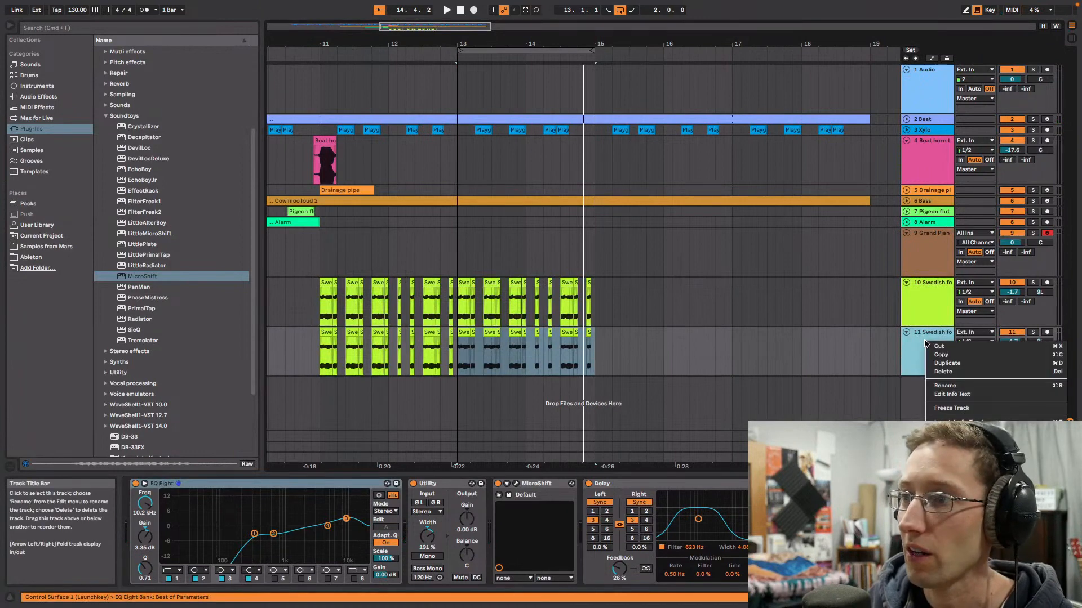
click(958, 408)
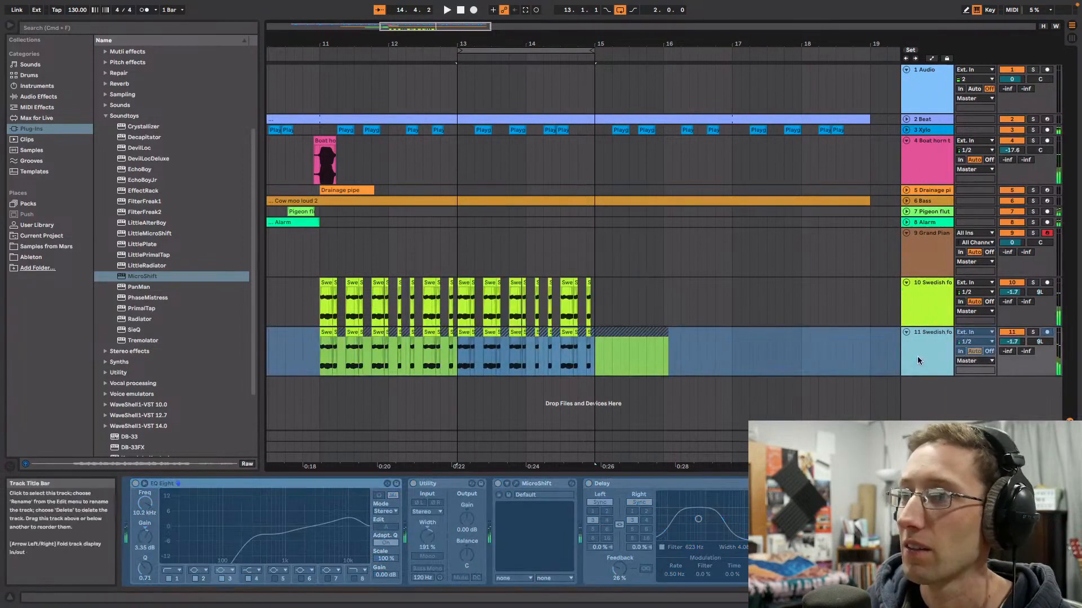
right_click(921, 337)
click(963, 174)
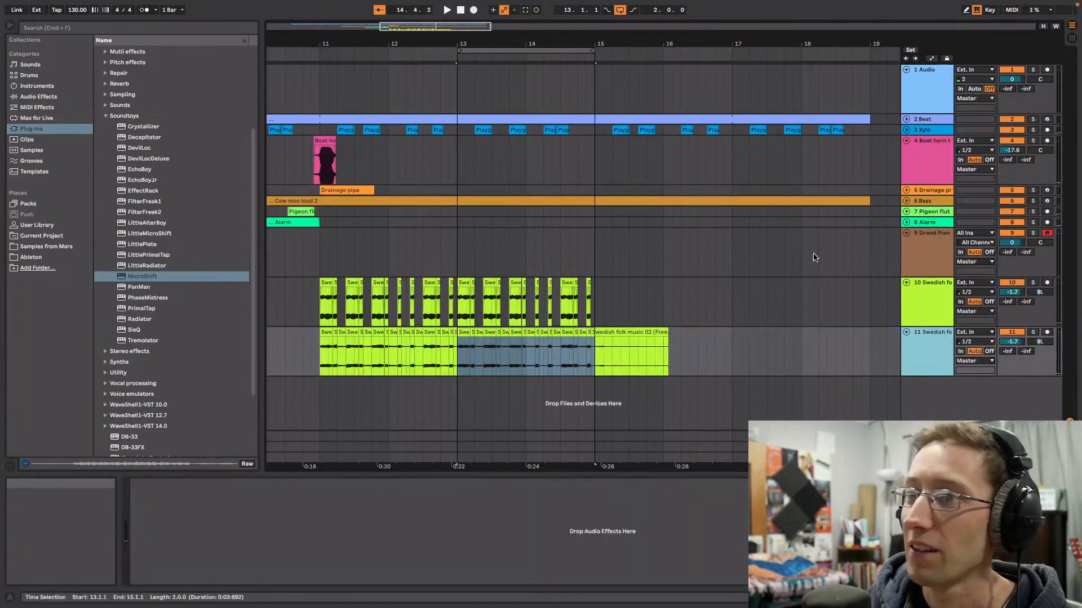
Step: Remove the leftover audio tail on the flattened Swedish folk copy past the end of the loop at bar 15
drag(467, 33, 818, 249)
click(848, 336)
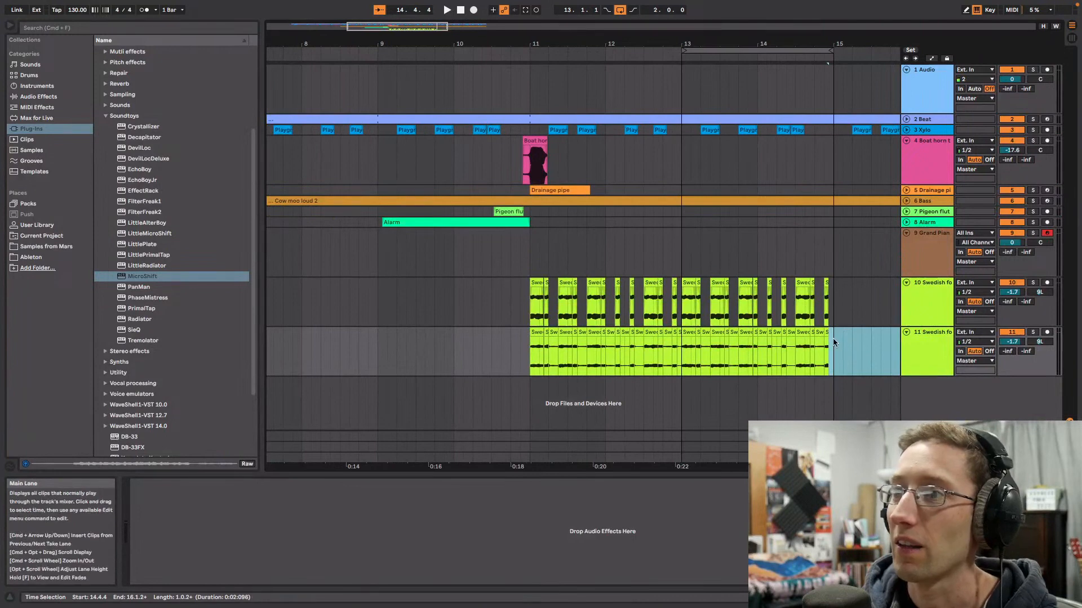
drag(478, 23, 612, 196)
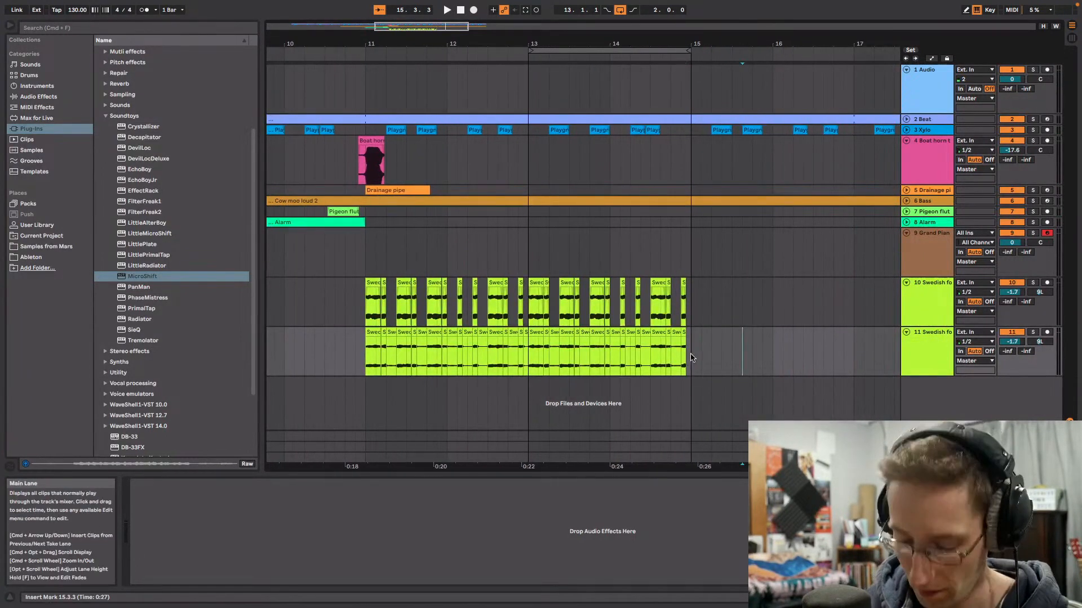
key(super+z)
Step: Consolidate the flattened track's clips from bar 11 to bar 15 into one clip
drag(790, 342, 372, 360)
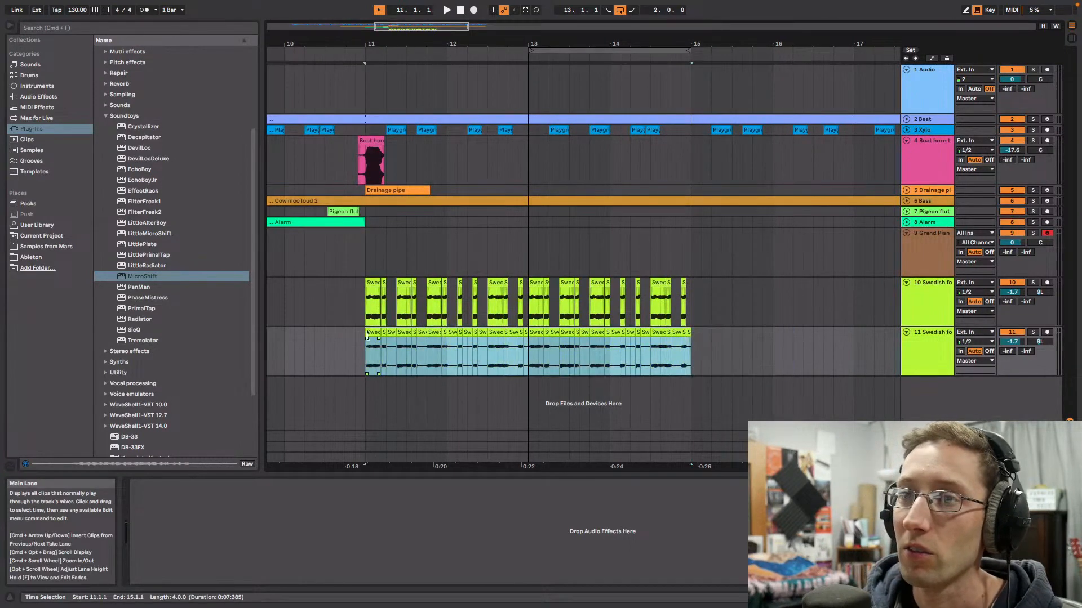
right_click(368, 337)
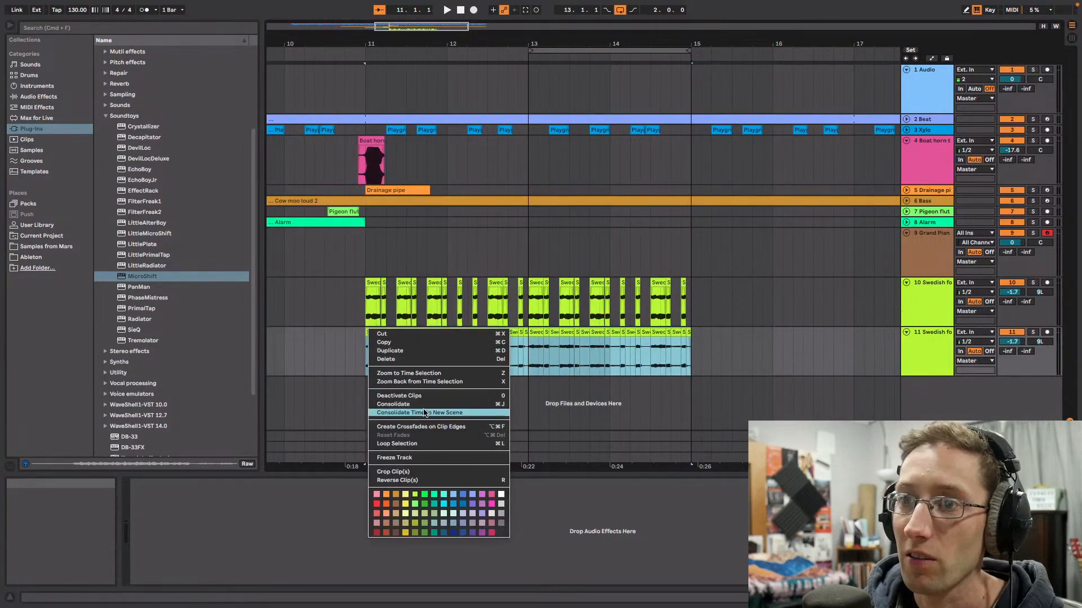
click(424, 404)
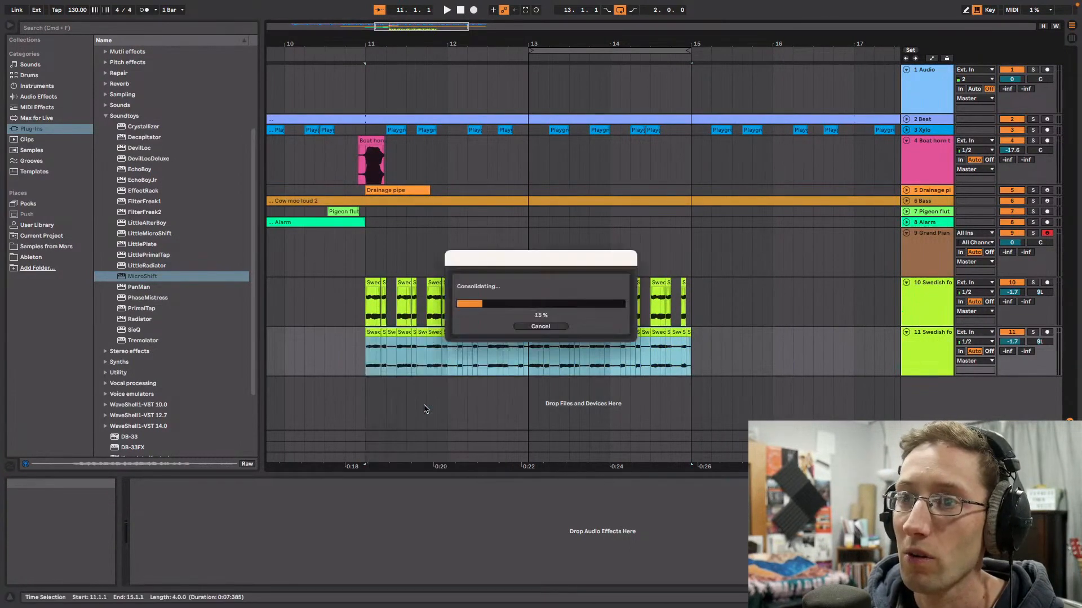
Step: Set the consolidated clip's warp mode to Complex and transpose it down 12 semitones, and play its track soloed
double_click(494, 336)
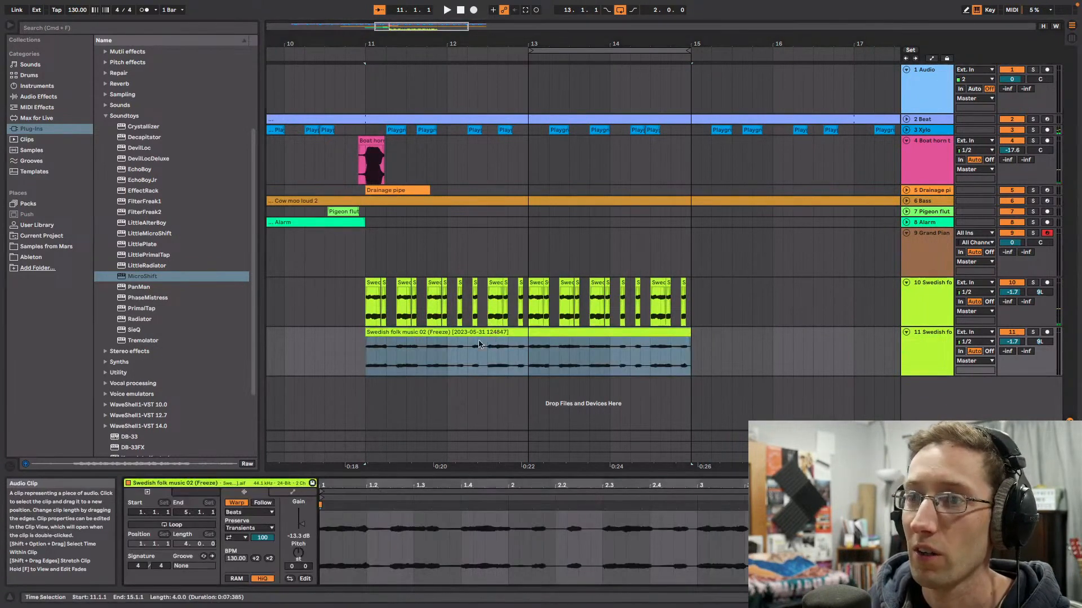
click(258, 513)
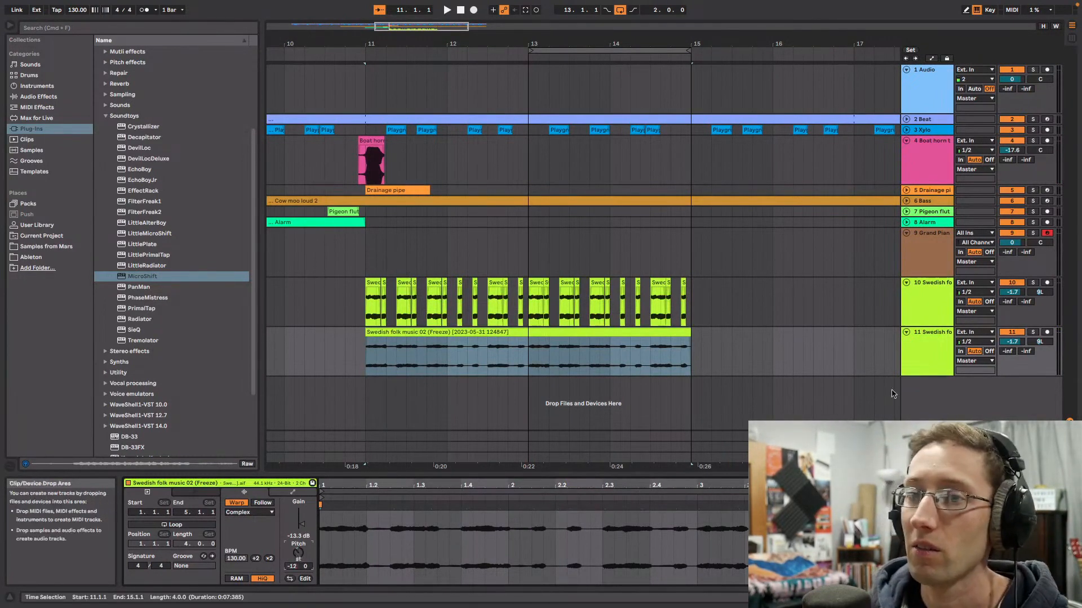
key(space)
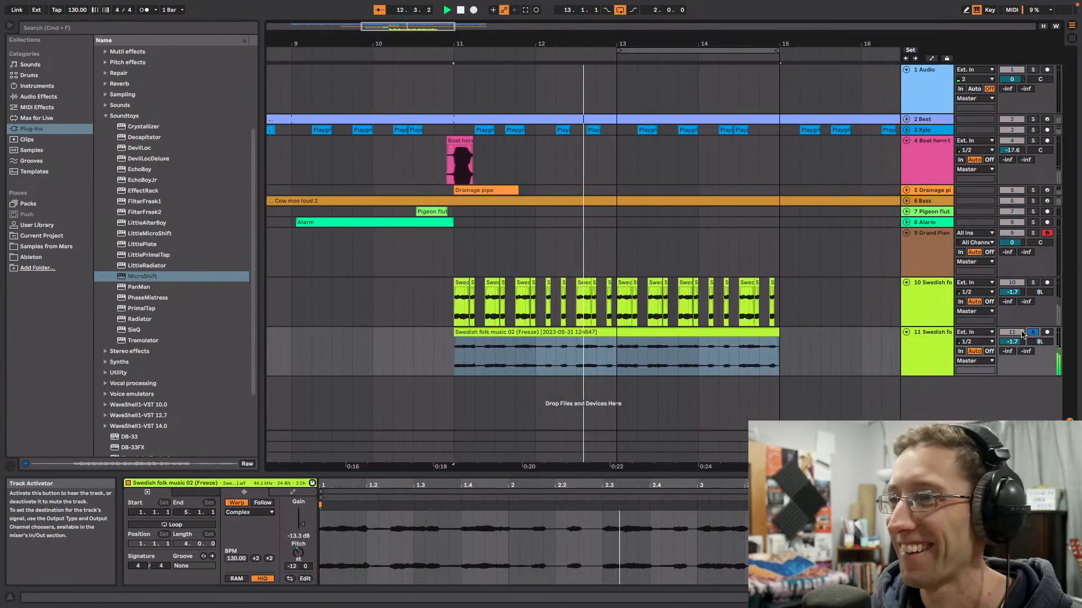
Step: Add an EQ Eight from the EQ & Filters effects to the flattened Swedish folk track
click(929, 347)
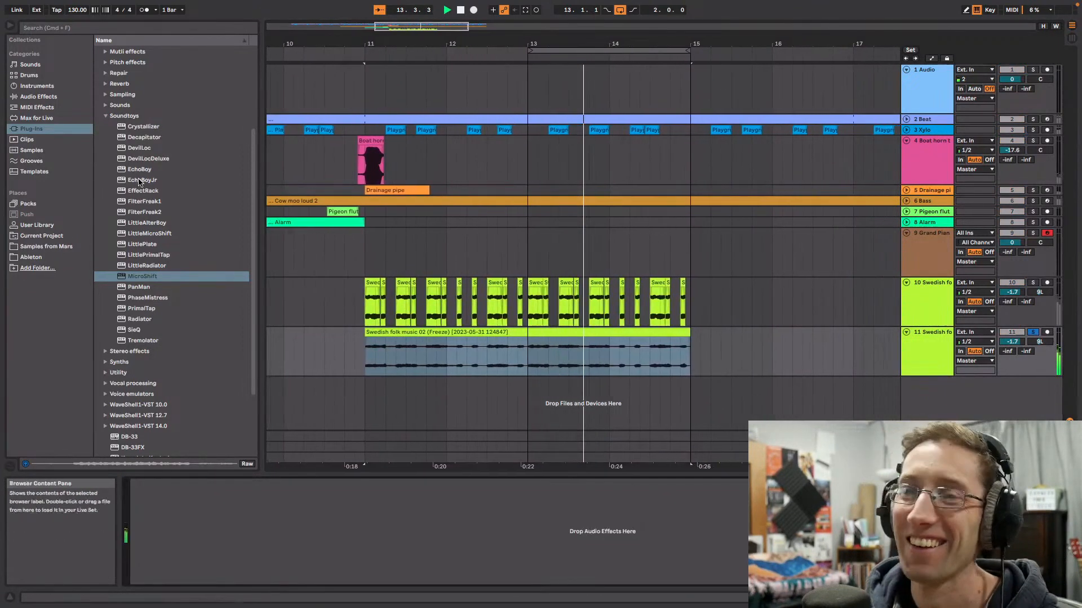
click(38, 97)
click(100, 83)
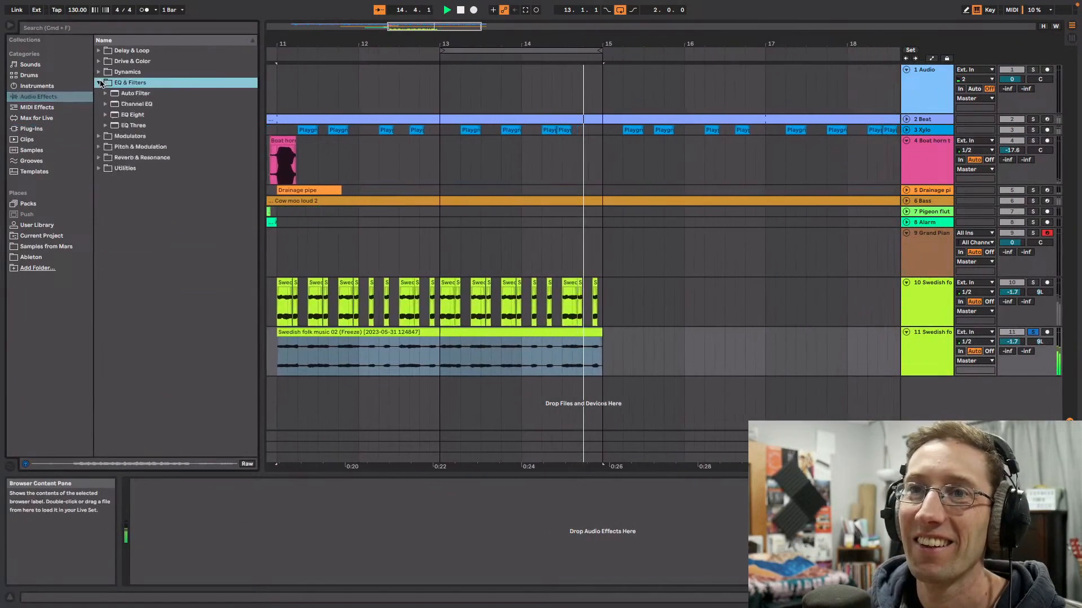
drag(133, 115, 566, 505)
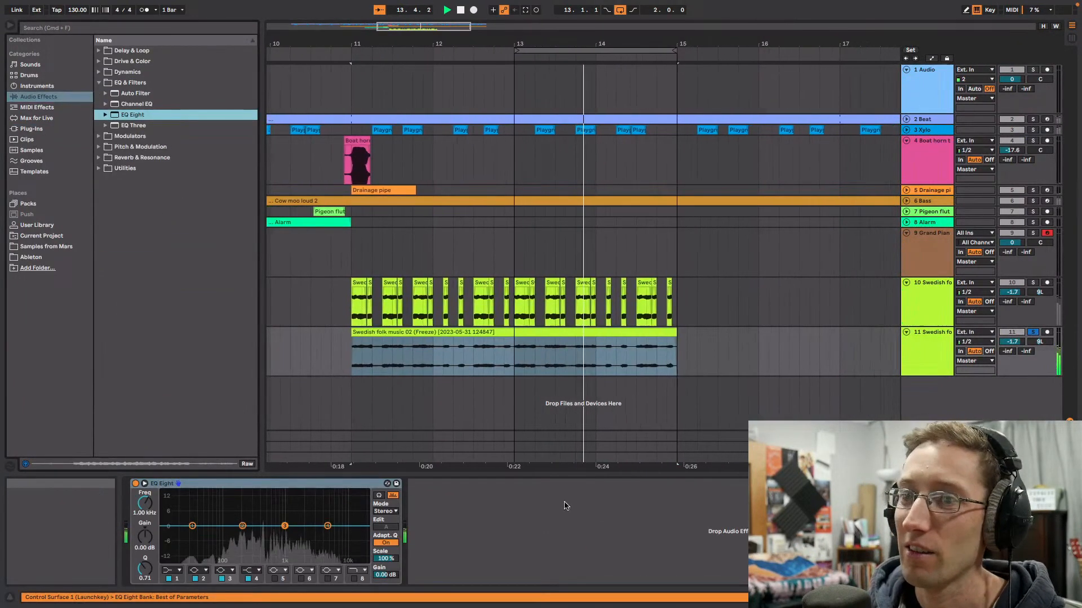
Step: Cut the highs with EQ Eight's band 4 by about 8 dB at 1.44 kHz, and make band 1 a low cut at 132 Hz
drag(327, 526, 294, 544)
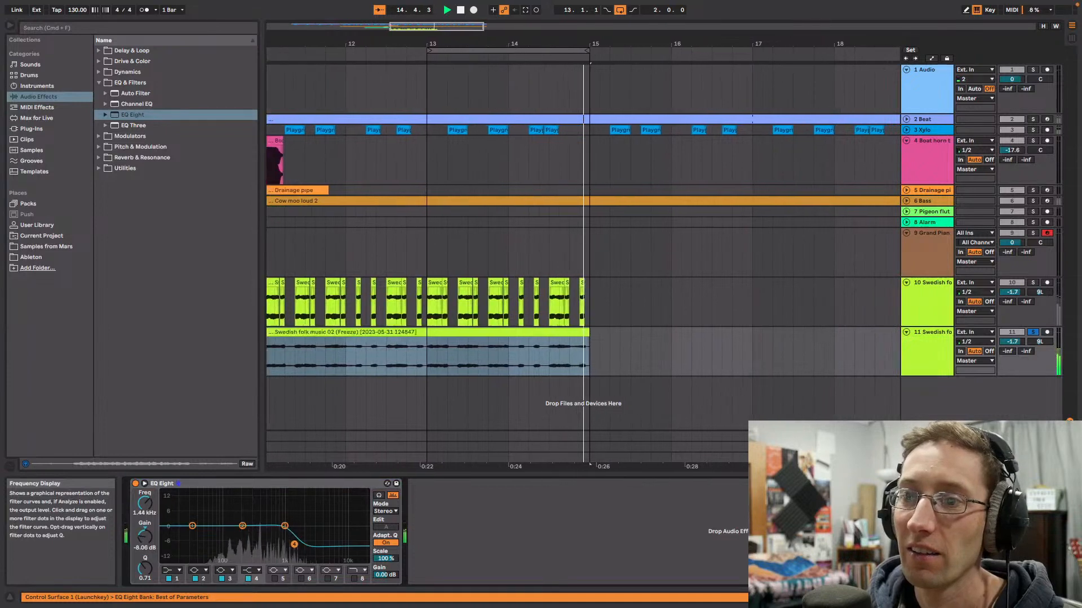
click(172, 570)
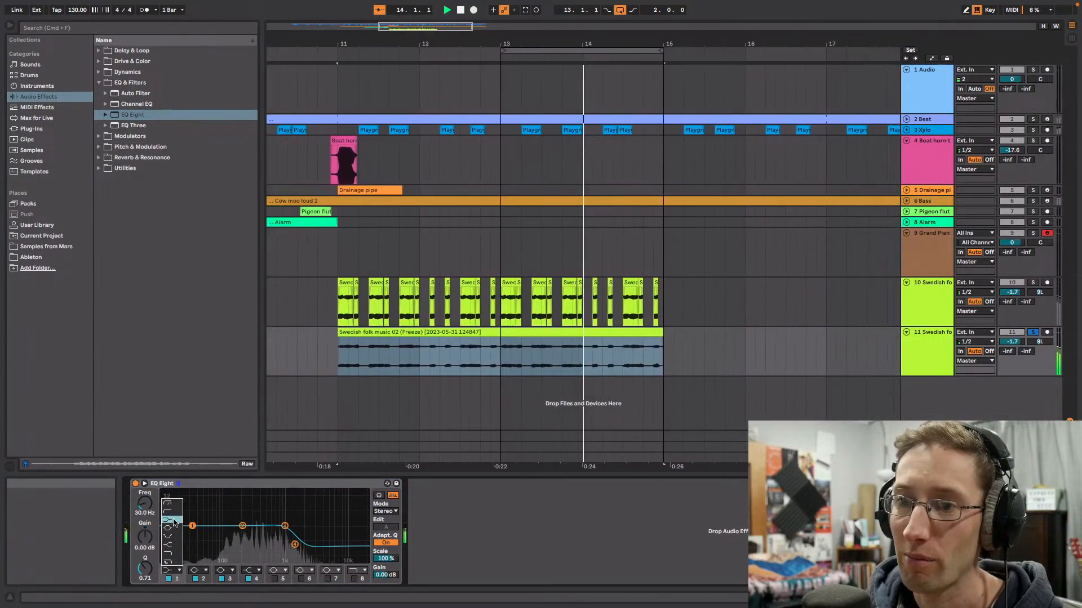
click(173, 520)
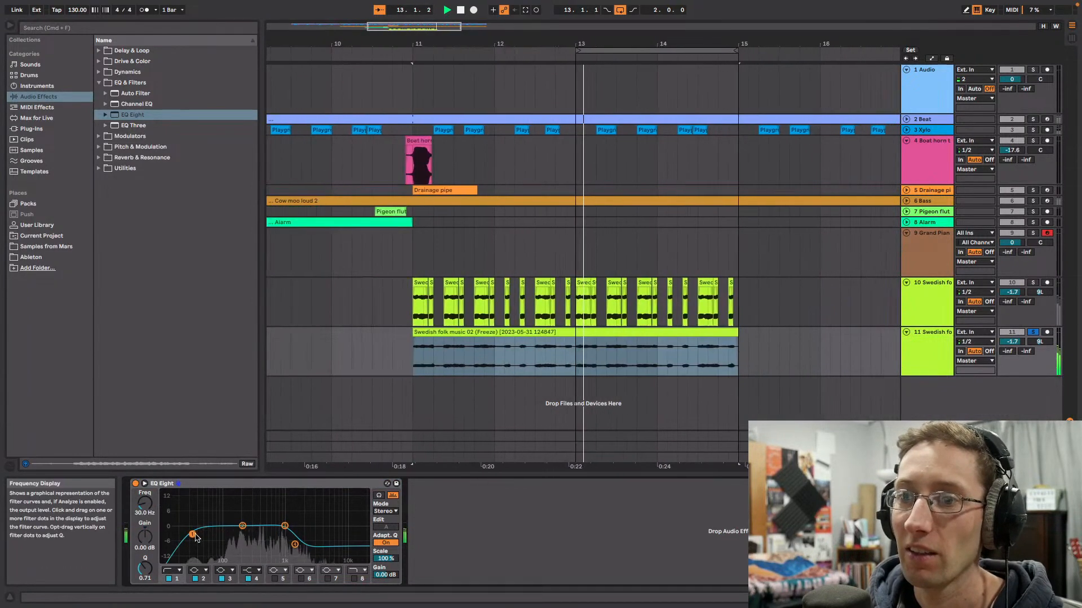
drag(196, 538, 231, 535)
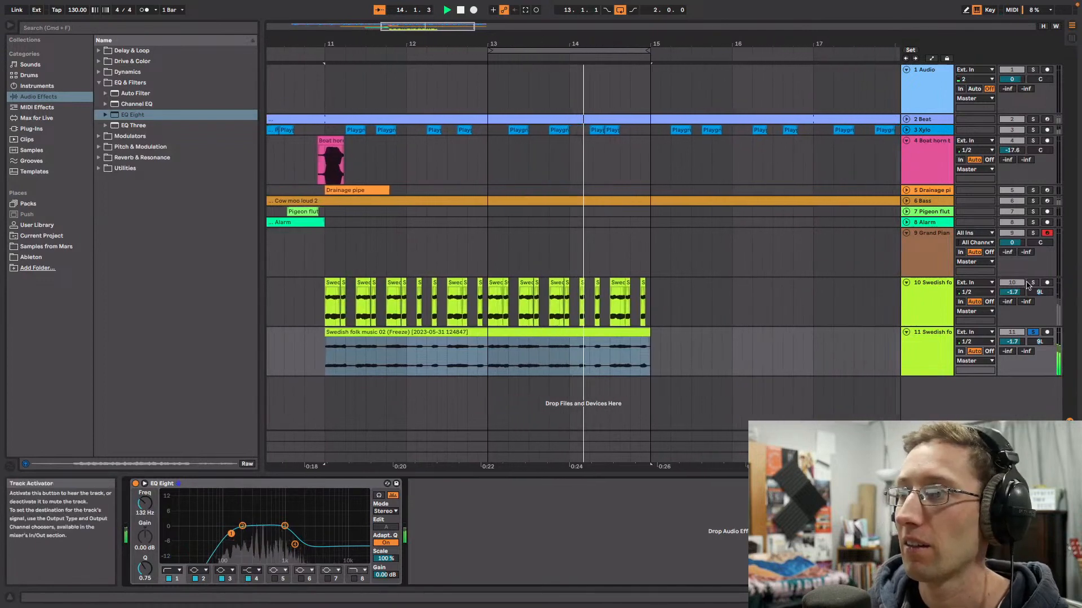
Step: Solo the original Swedish folk track alongside the octave-down copy, and give that copy's EQ band 3 a slight boost at 375 Hz
click(1032, 283)
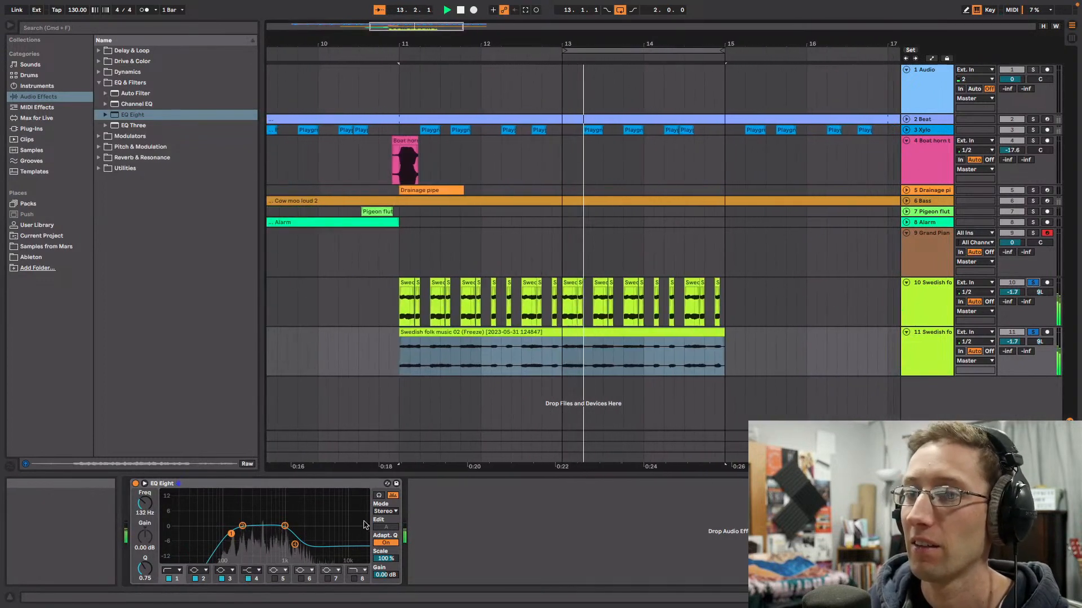
drag(285, 526, 258, 522)
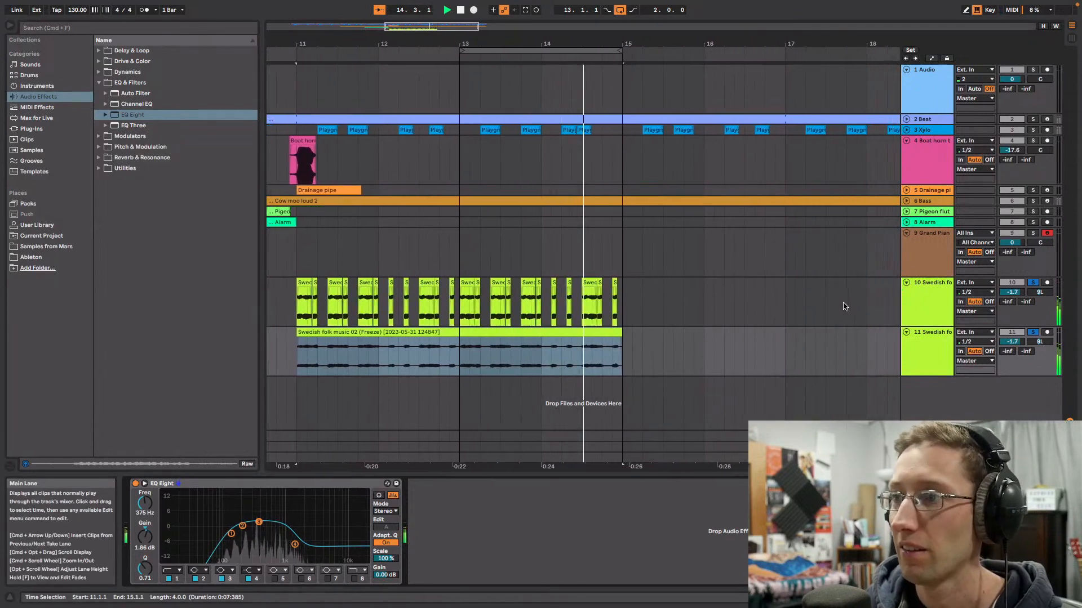
Step: Duplicate the octave-down Swedish folk track together with its clip and EQ
click(935, 341)
key(super+d)
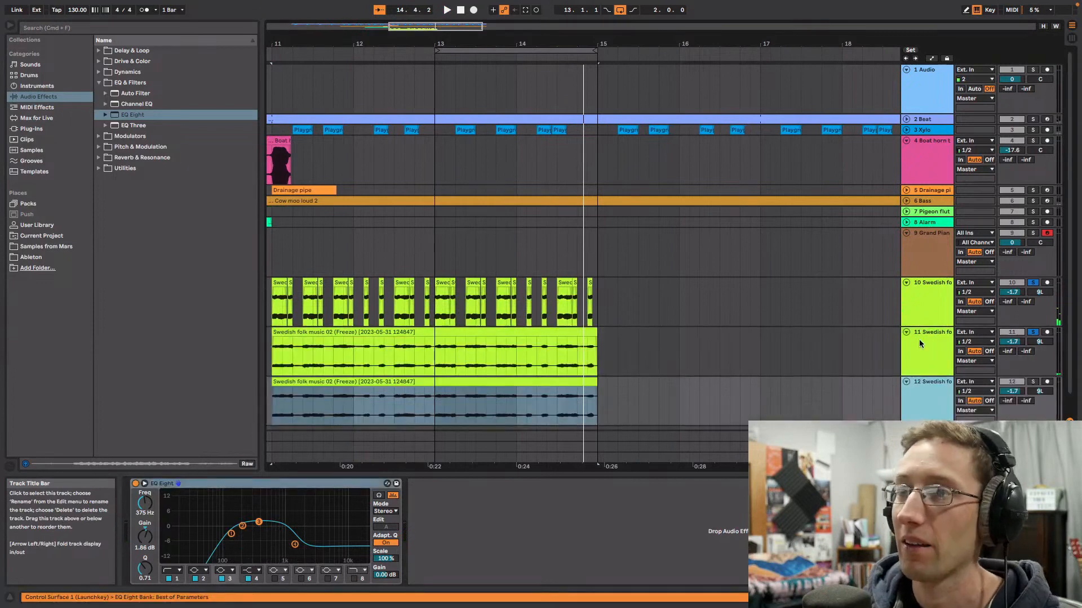
Step: Open the clip settings of the duplicated Swedish folk clip on track 12, solo that track and play it
drag(442, 26, 435, 26)
scroll(473, 376, down, 2)
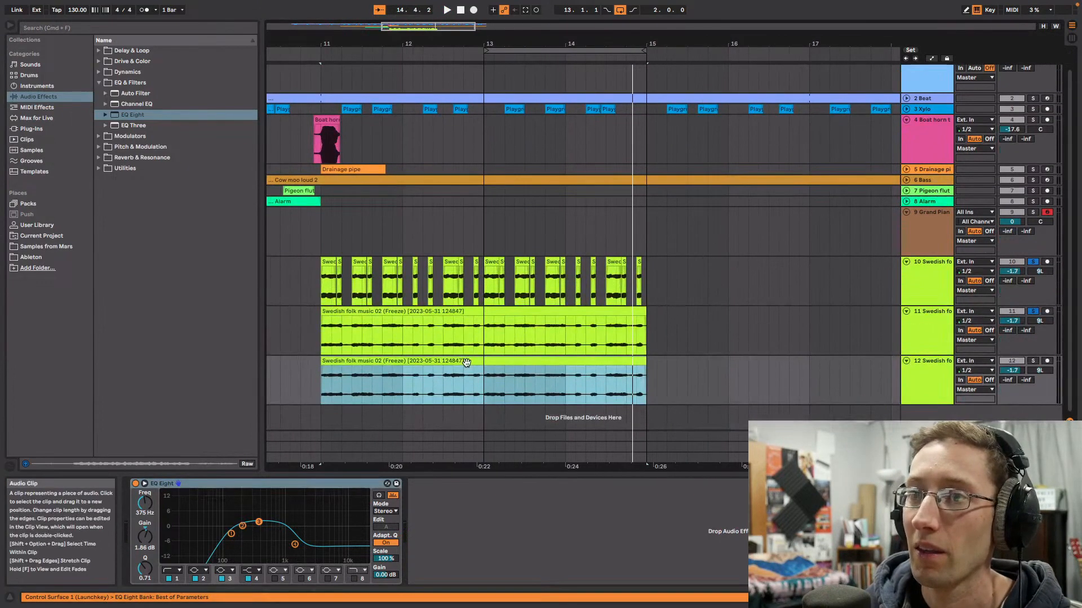
double_click(465, 362)
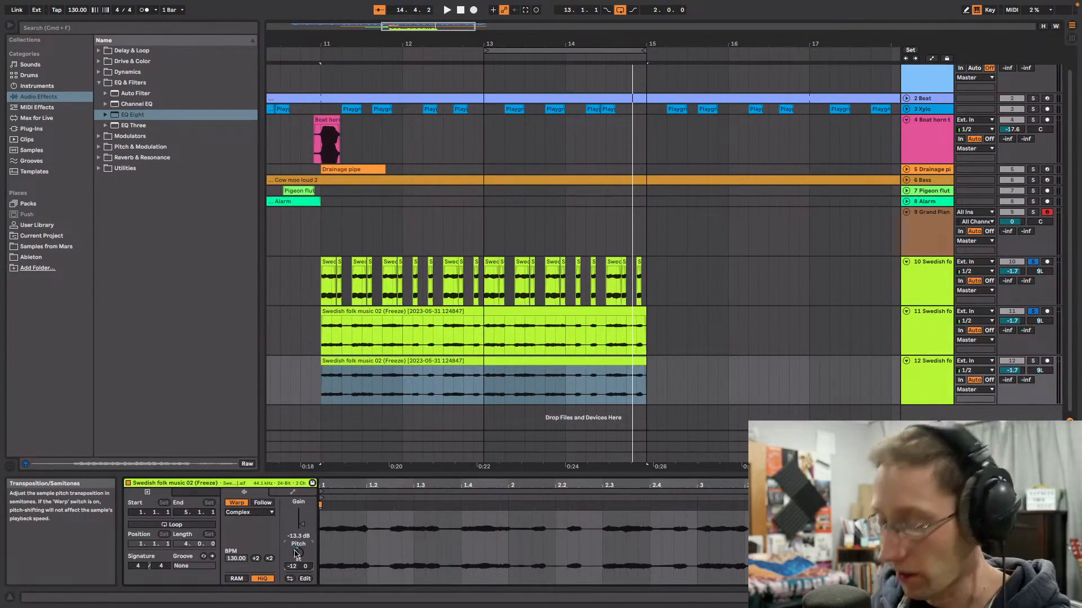
click(1031, 361)
key(space)
Step: On track 12's EQ Eight, move bands 1 and 4 to higher frequencies and set band 3 to 474 Hz at -0.37 dB
click(939, 381)
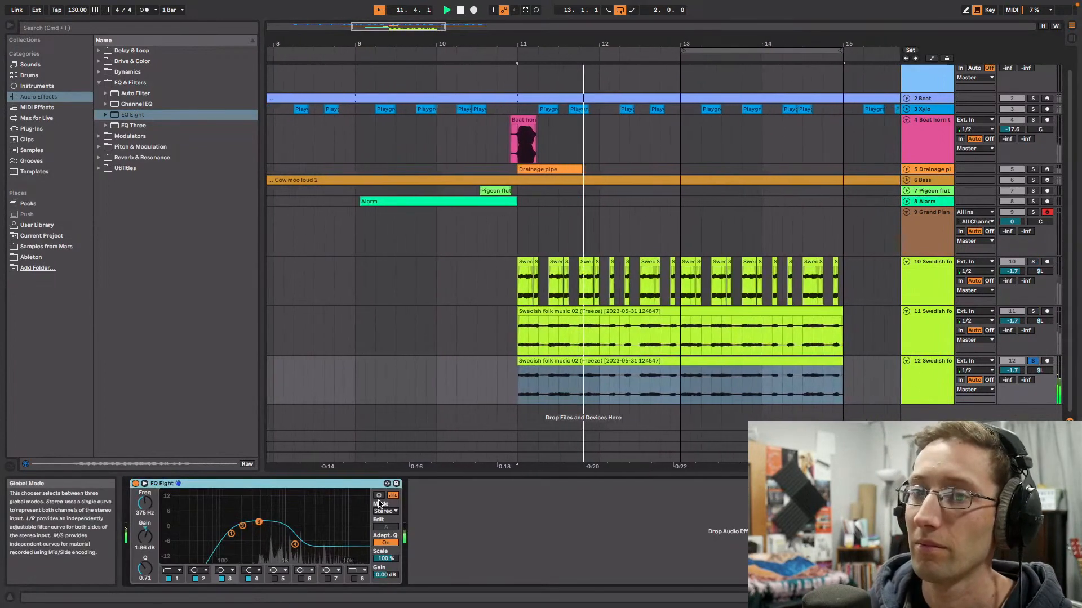
drag(295, 544, 329, 545)
drag(231, 533, 264, 526)
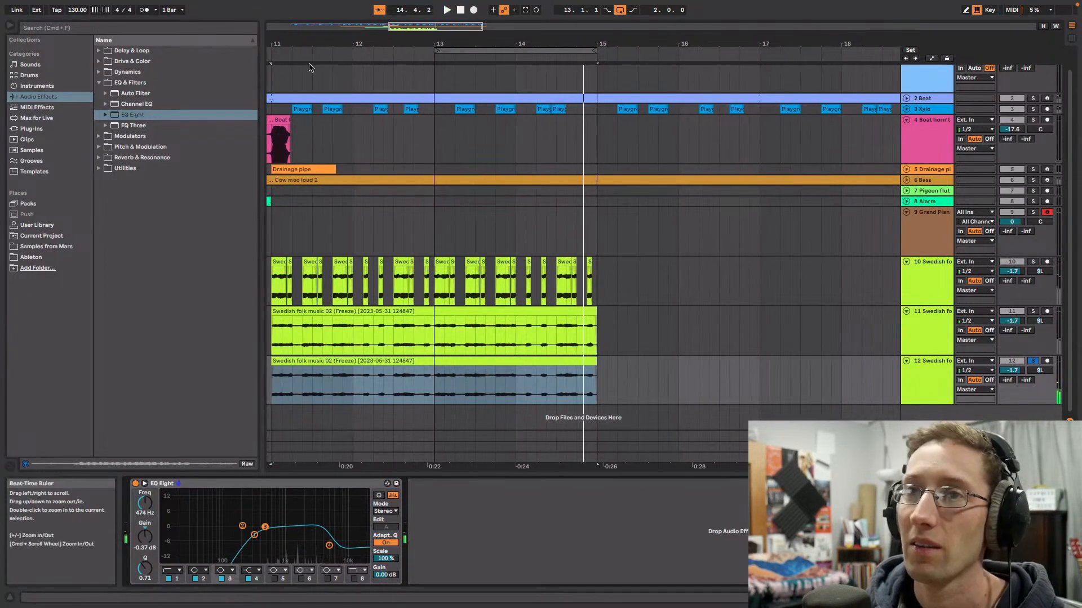
Step: Copy the ValhallaRoom reverb from the Pigeon flute track onto track 12 after its EQ Eight, and play it back
click(934, 111)
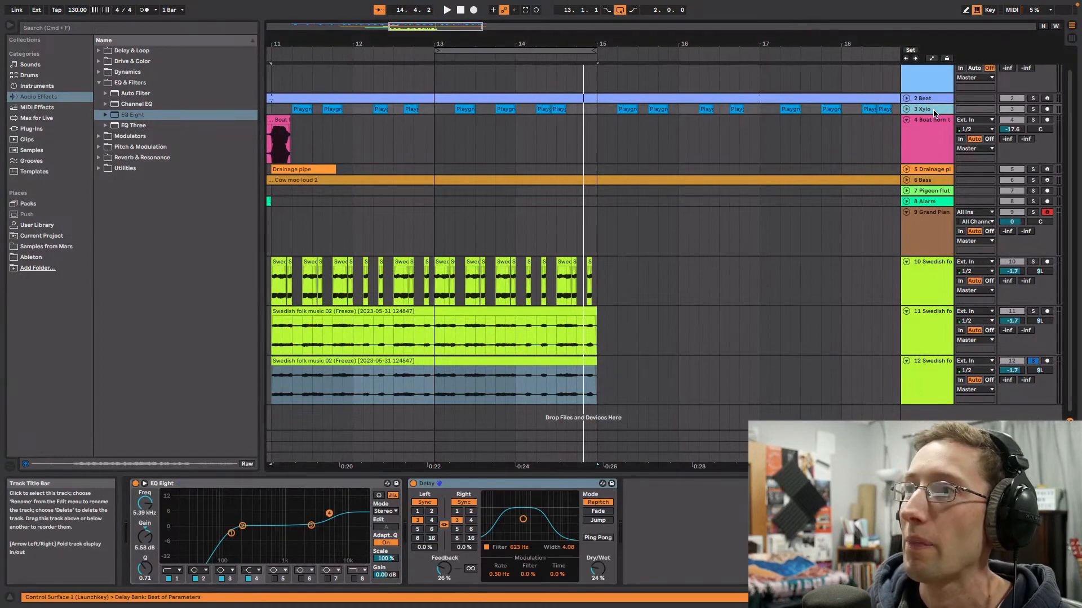
click(933, 181)
click(938, 191)
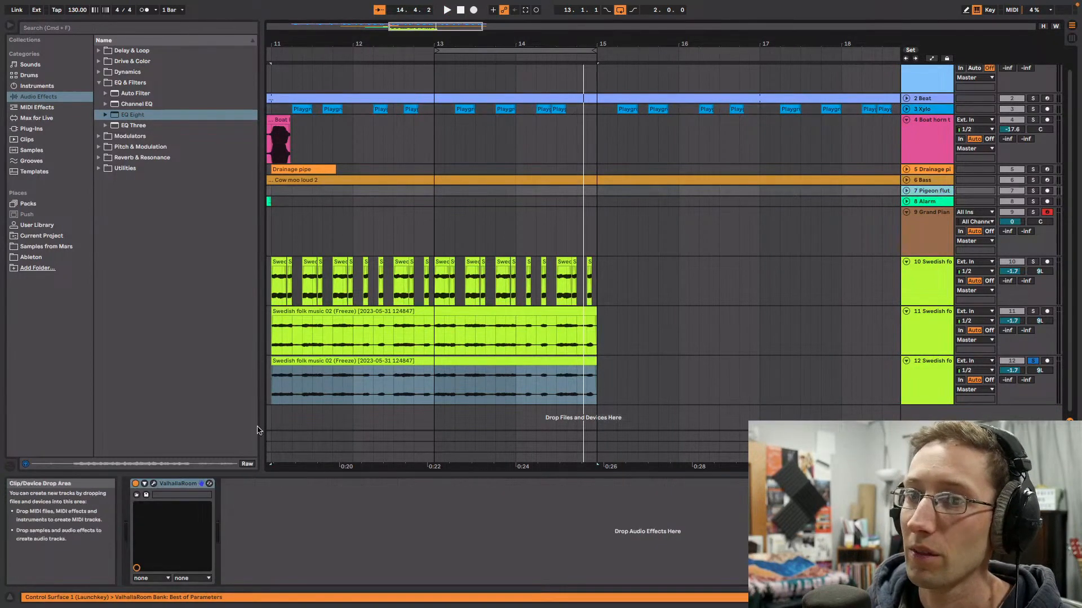
click(926, 364)
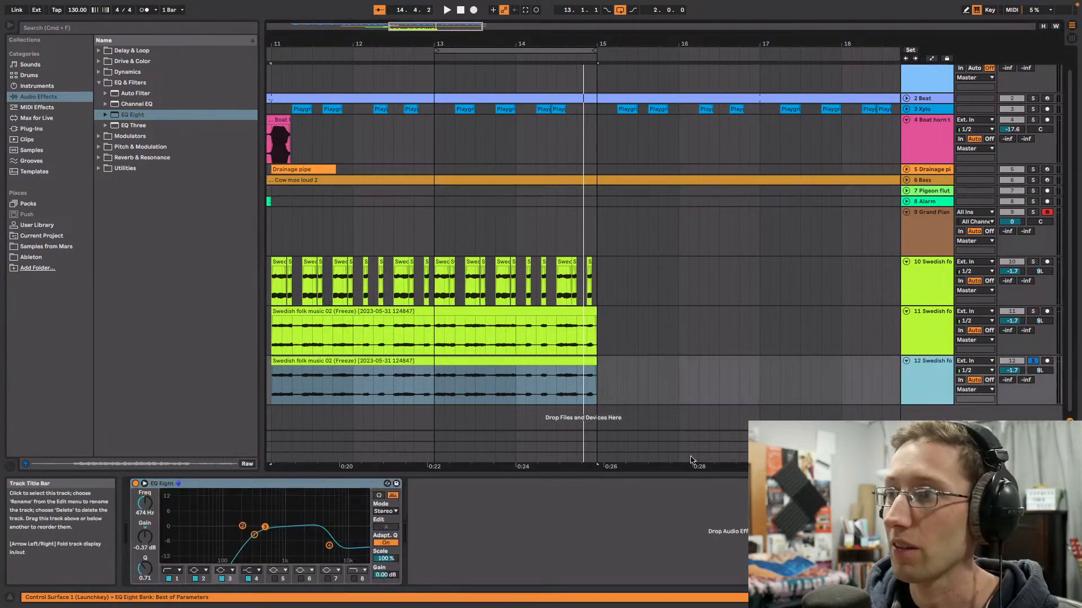
key(super+v)
key(space)
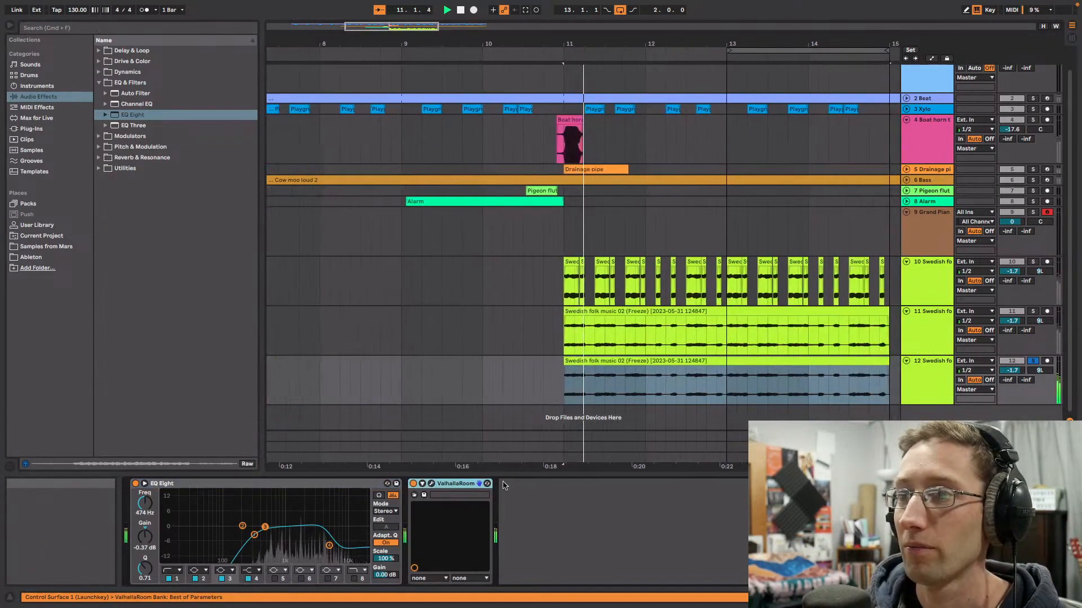
Step: Set ValhallaRoom's mix to 48.7% and lower track 12's volume to -5.8 dB while listening
click(431, 483)
click(650, 447)
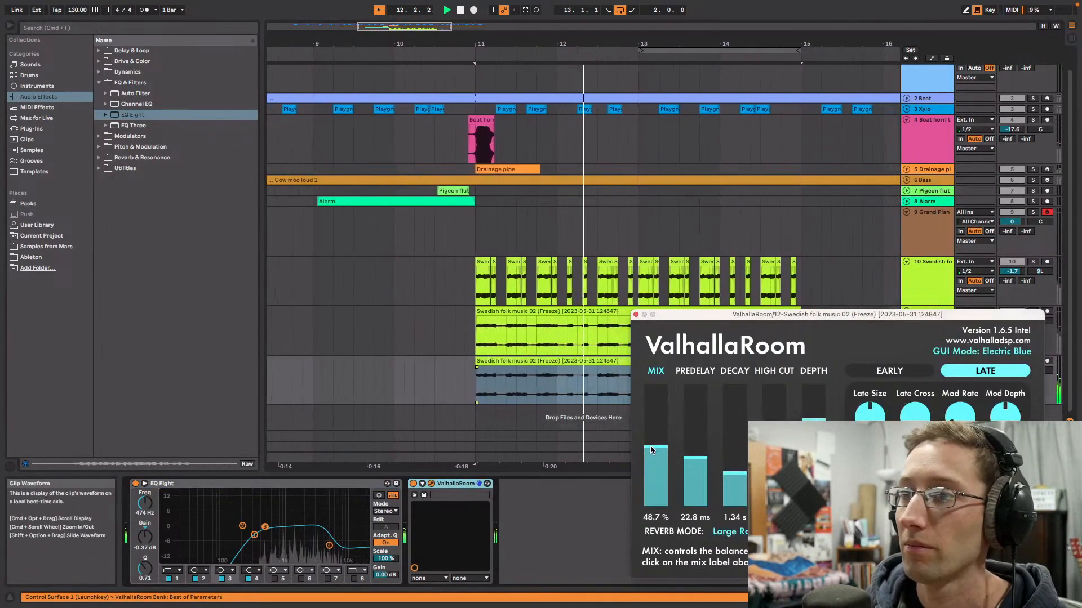
click(635, 314)
drag(1020, 373, 1020, 386)
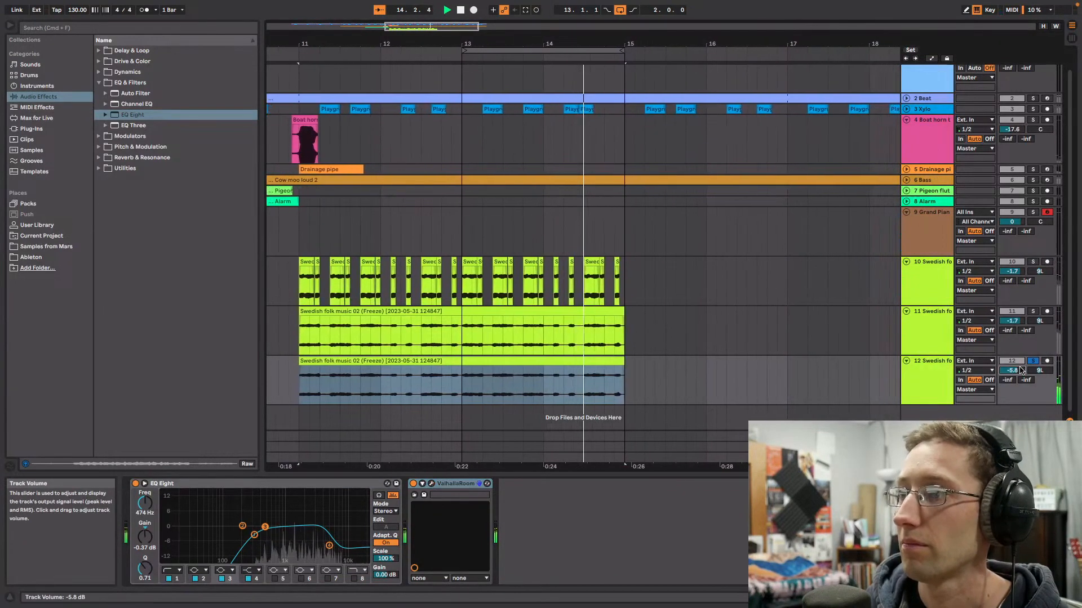
key(space)
Step: Trim the start of track 12's clip to bar 13, unsolo the track and play the arrangement from just before bar 11
scroll(559, 69, left, 3)
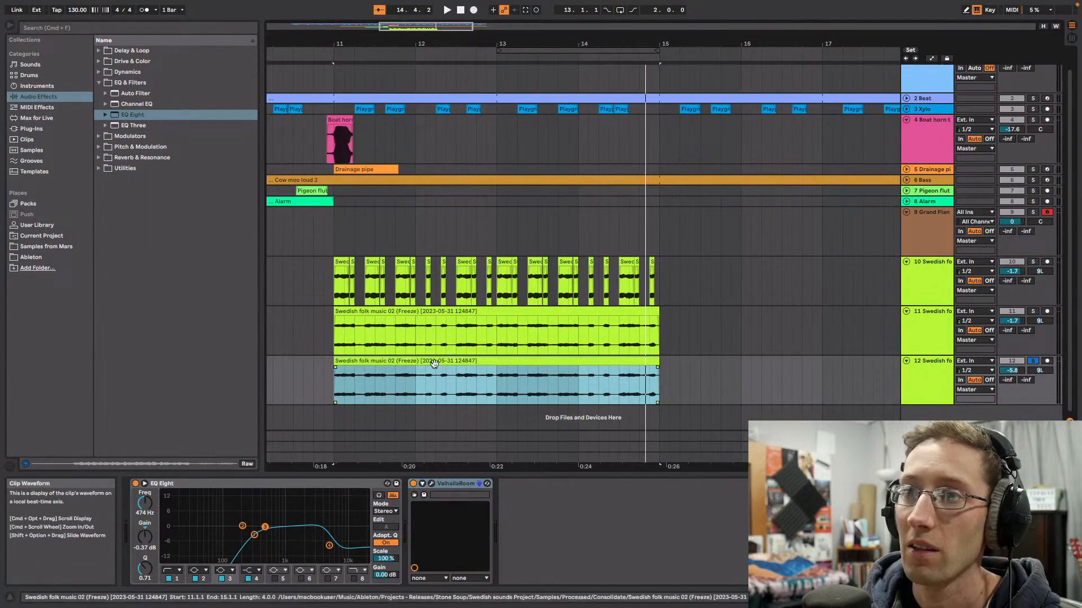
drag(334, 361, 497, 361)
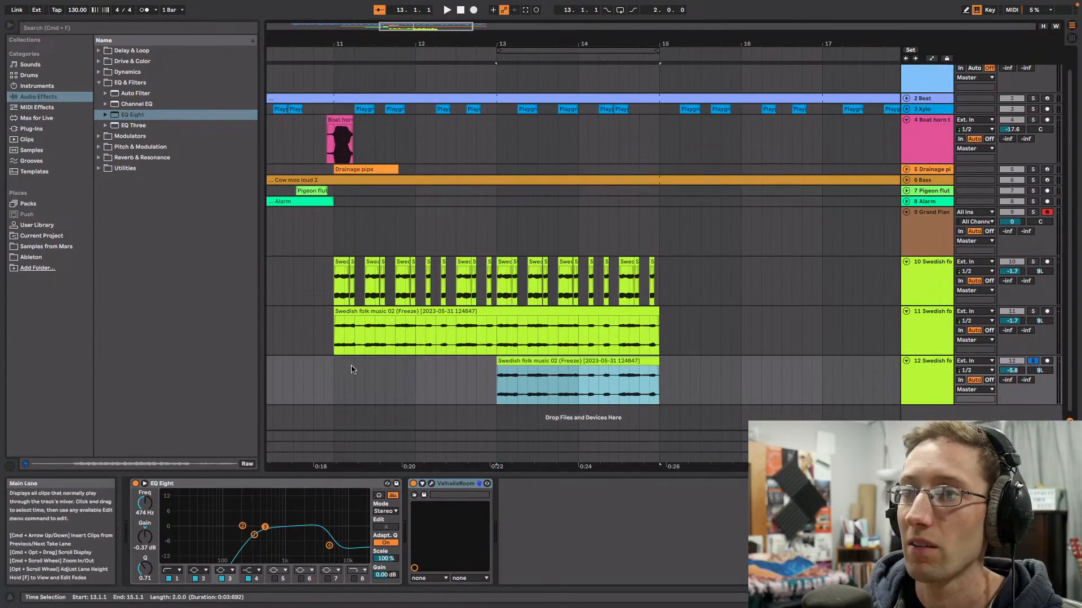
click(325, 394)
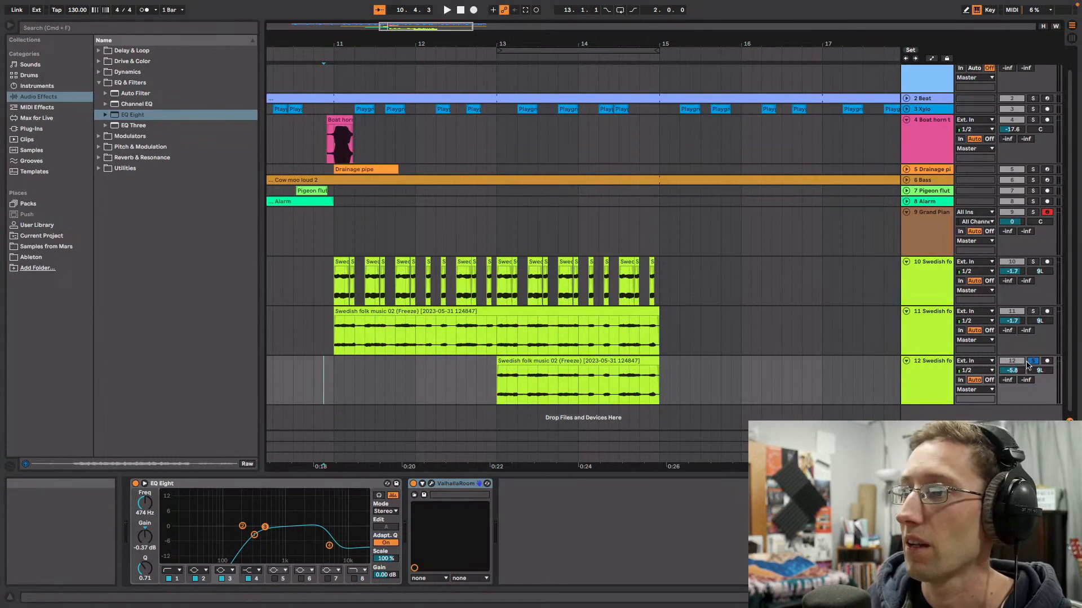
drag(442, 30, 430, 21)
click(347, 56)
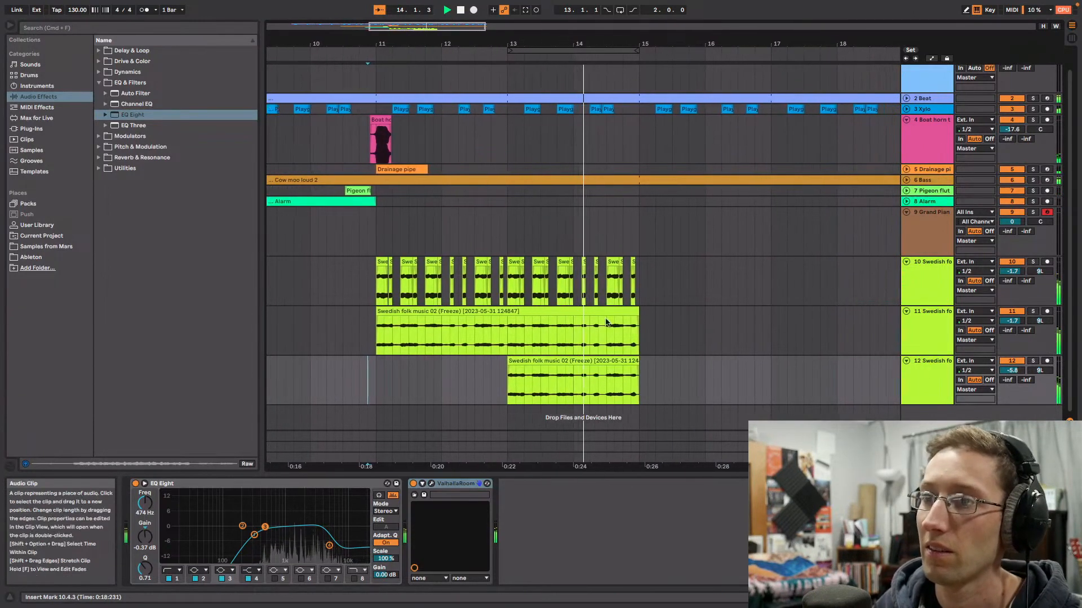
Step: Move track 12's two-bar clip to bar 15 and lower tracks 10, 11 and 12 to -6.2, -6.0 and -9.0 dB
drag(538, 361, 652, 372)
drag(1011, 271, 1011, 293)
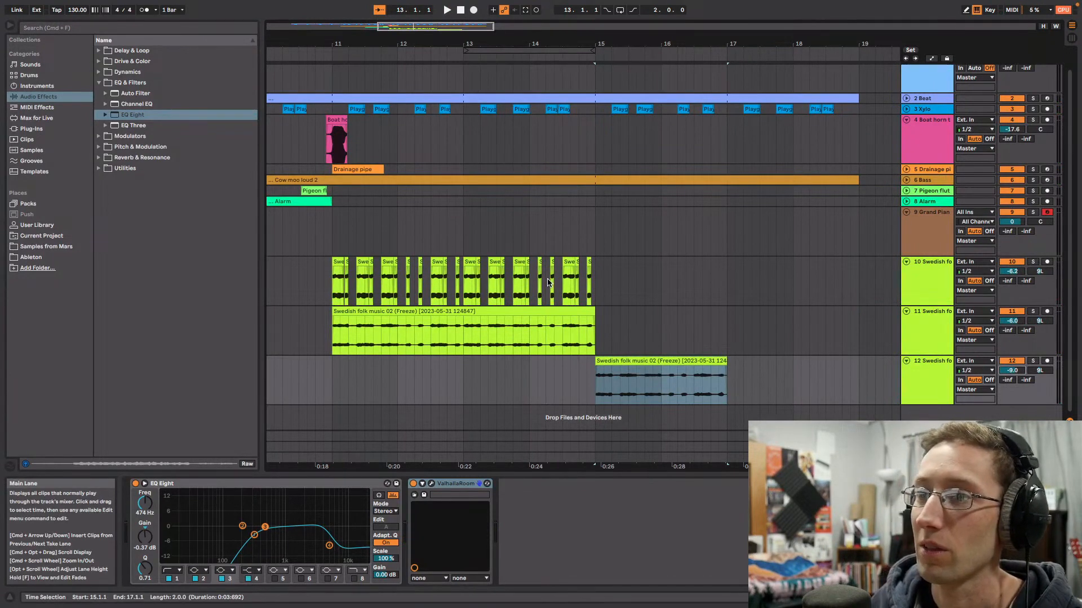
Step: Add a Utility effect after ValhallaRoom on track 12, set its stereo width to 165% and play it
click(98, 168)
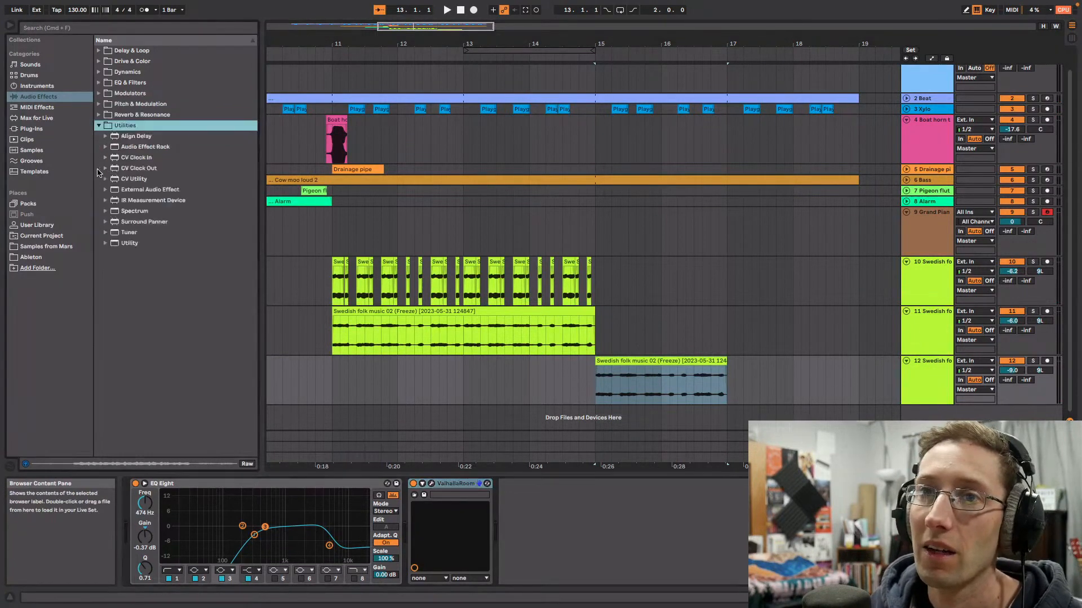
drag(122, 241, 584, 539)
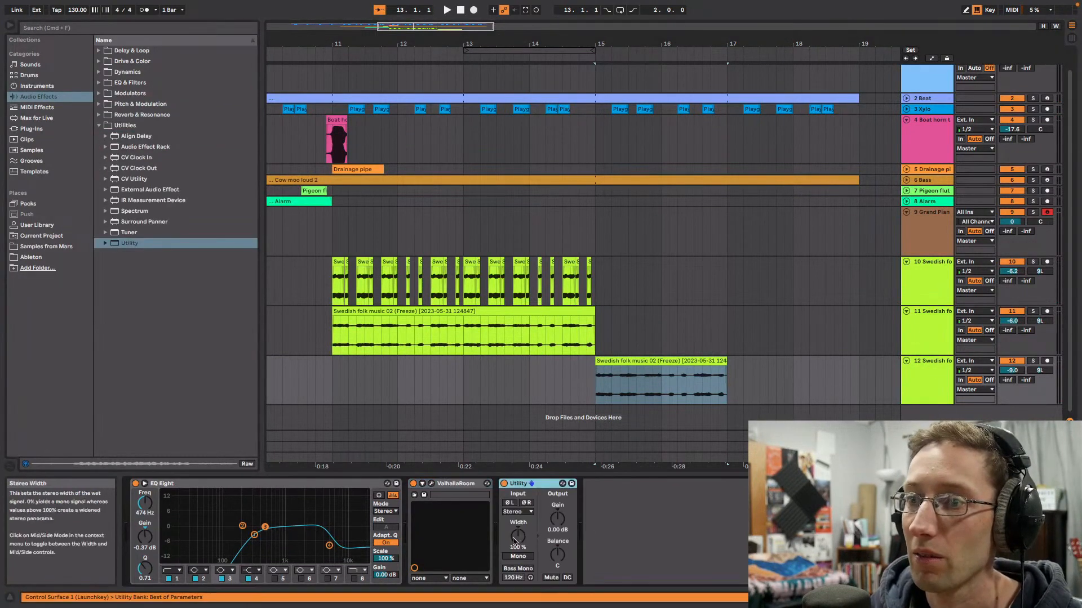
key(space)
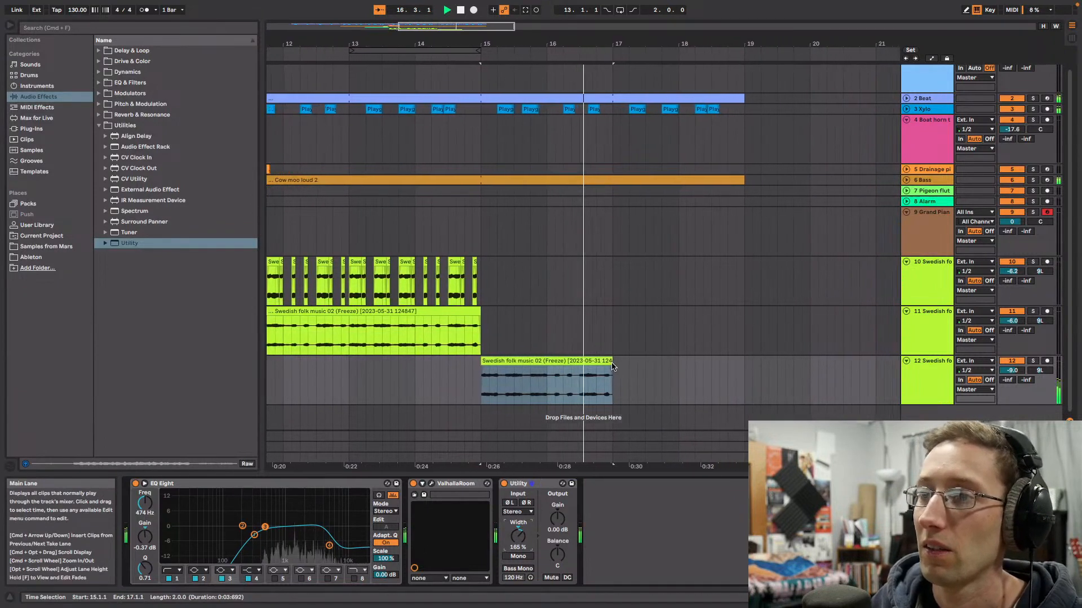
Step: Try duplicating track 11's four-bar Swedish folk clip to bar 15 and play from there
scroll(555, 287, left, 5)
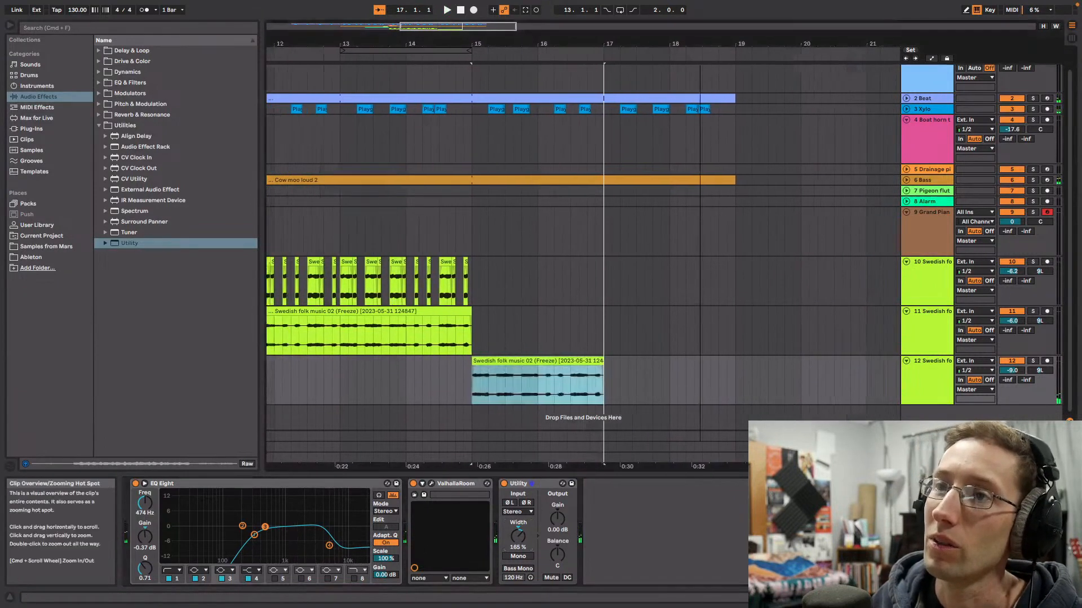
click(447, 337)
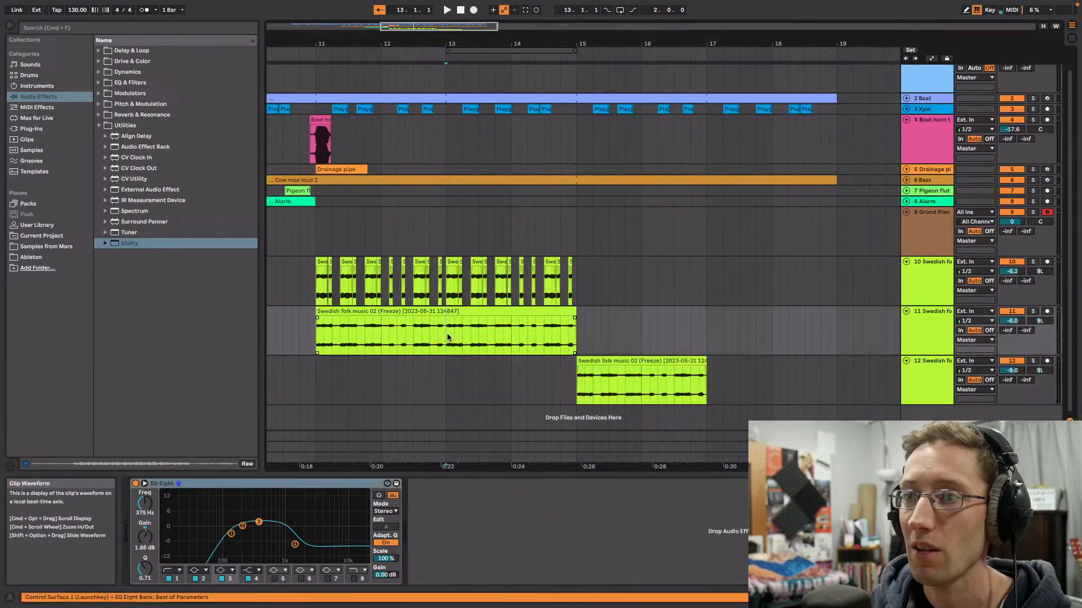
click(523, 313)
key(super+d)
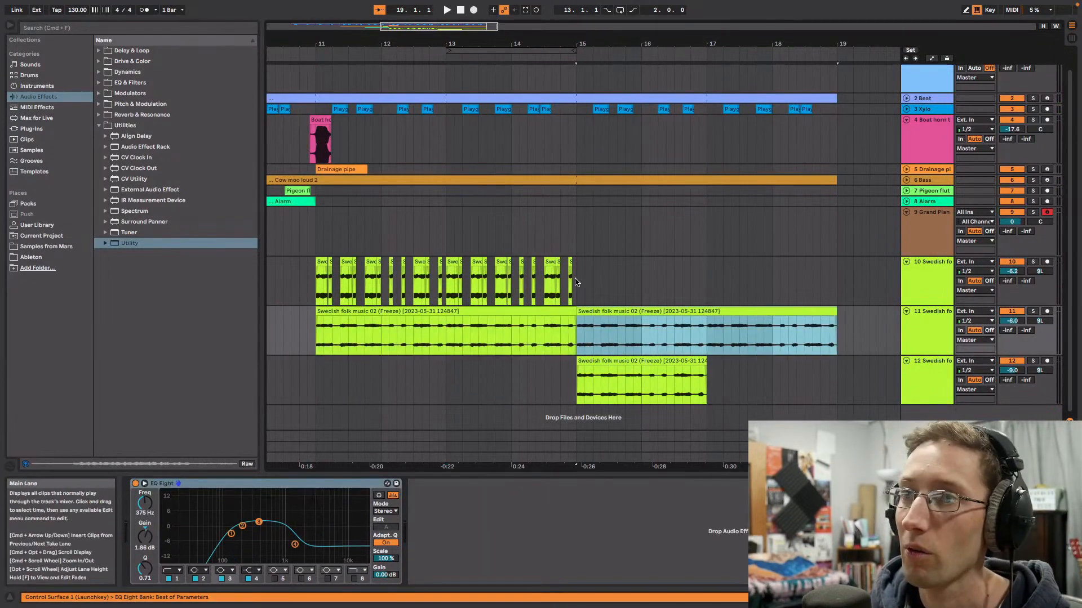
click(577, 283)
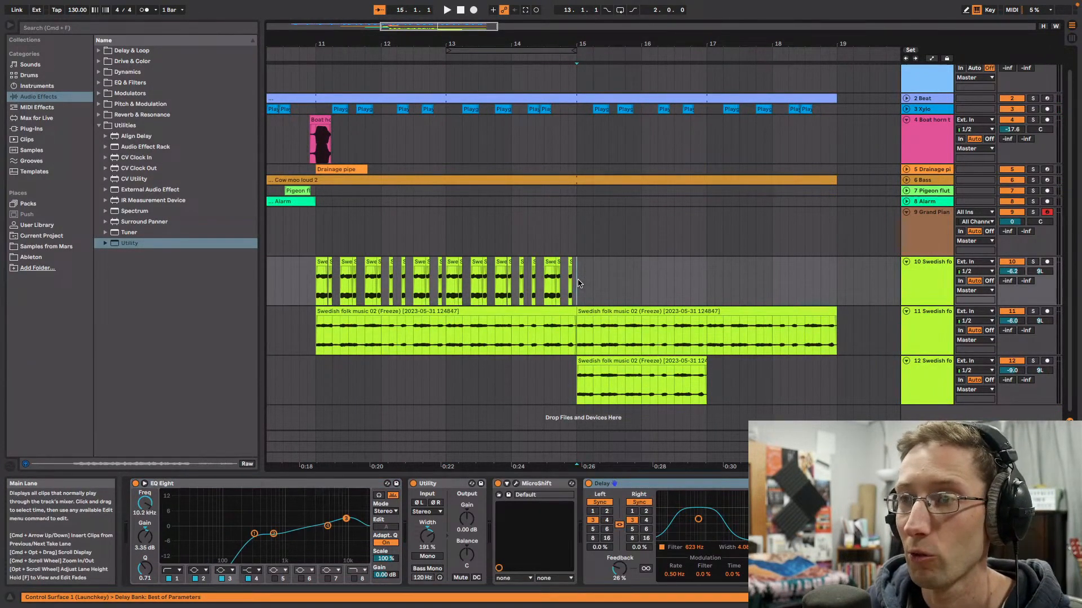
key(space)
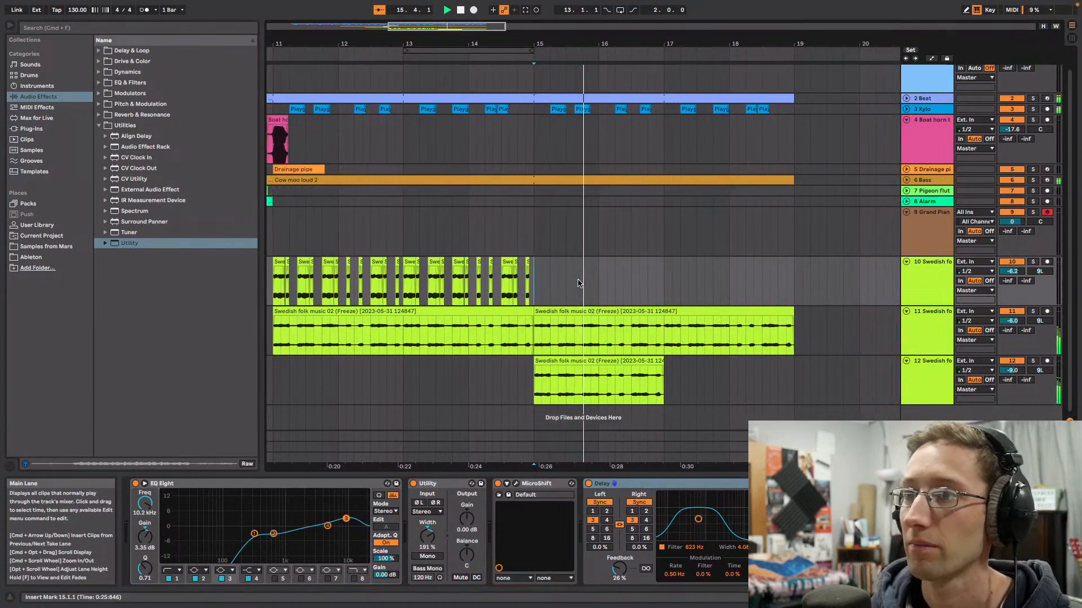
Step: Stop playback and delete the duplicated clip starting at bar 15 on track 11
drag(609, 373, 728, 372)
click(603, 360)
key(space)
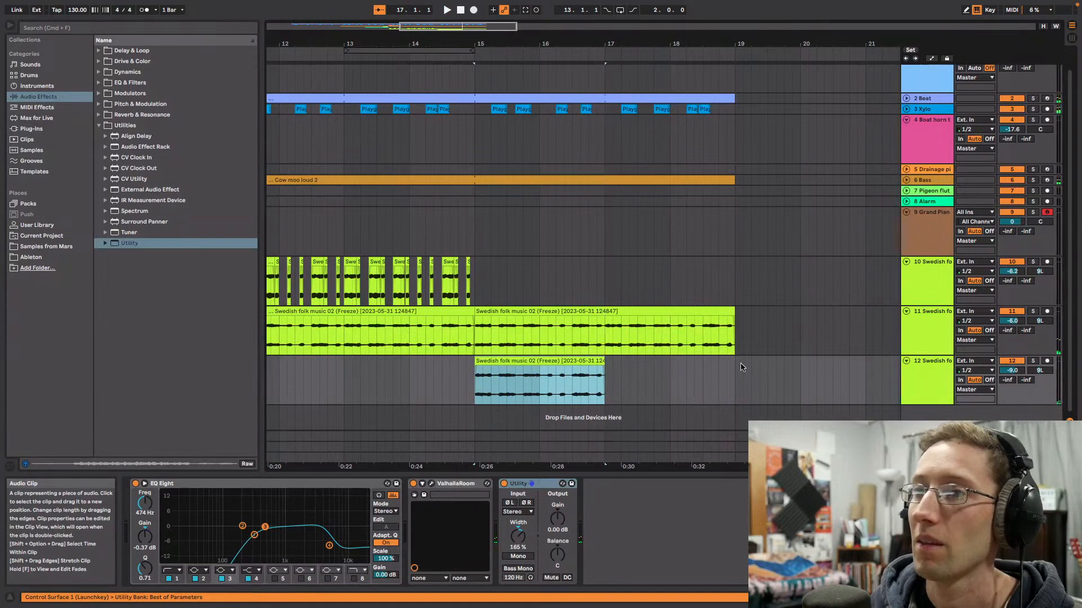
click(641, 310)
key(Delete)
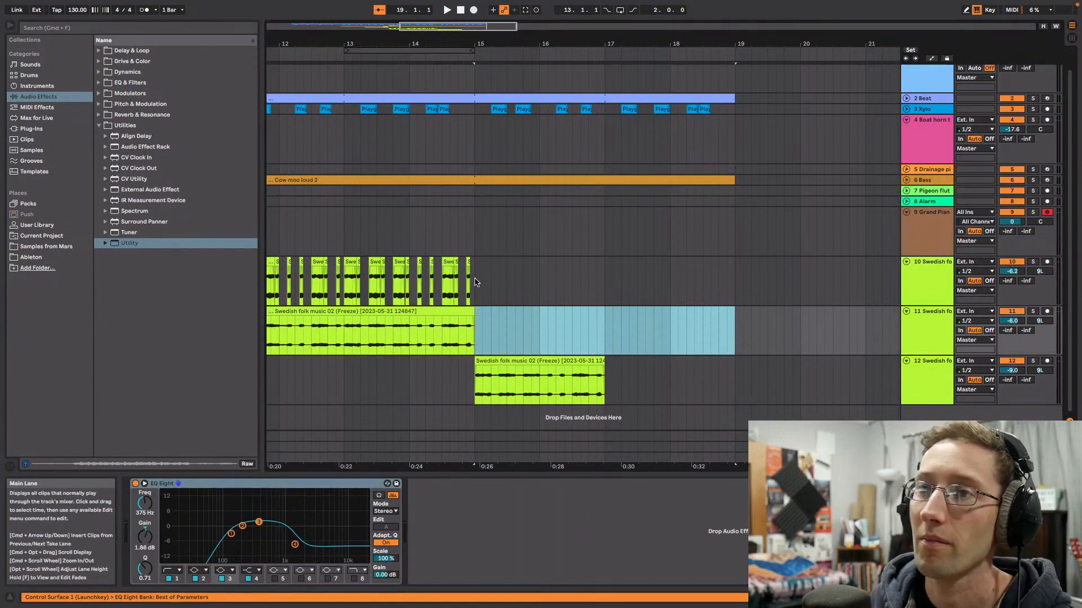
Step: Duplicate the chopped Swedish folk clips between bars 13 and 15 on track 10 to bar 15 and listen to them
drag(474, 282, 346, 276)
key(super+d)
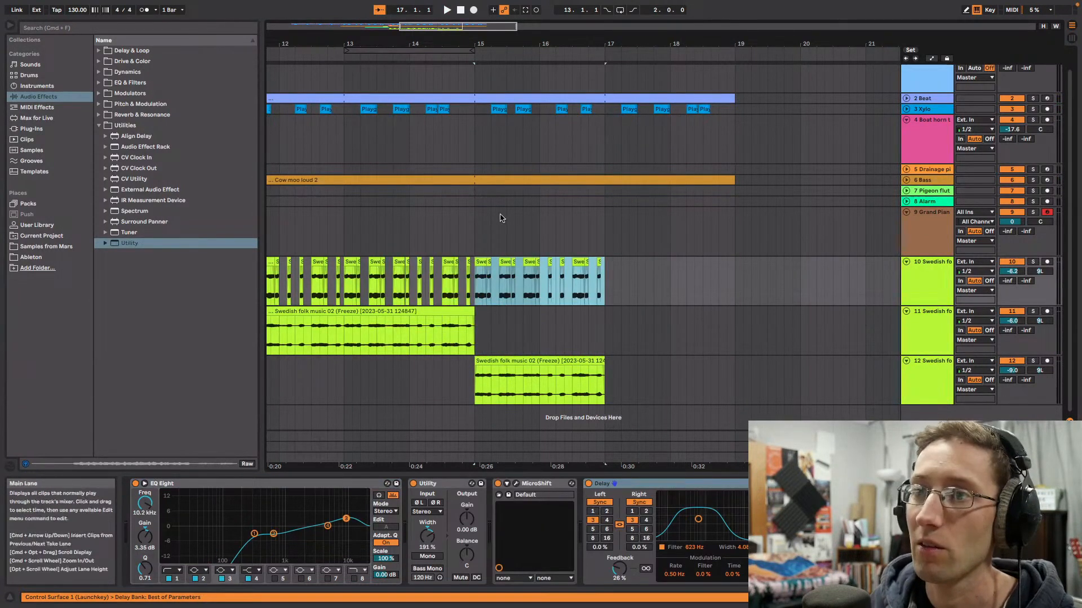
key(space)
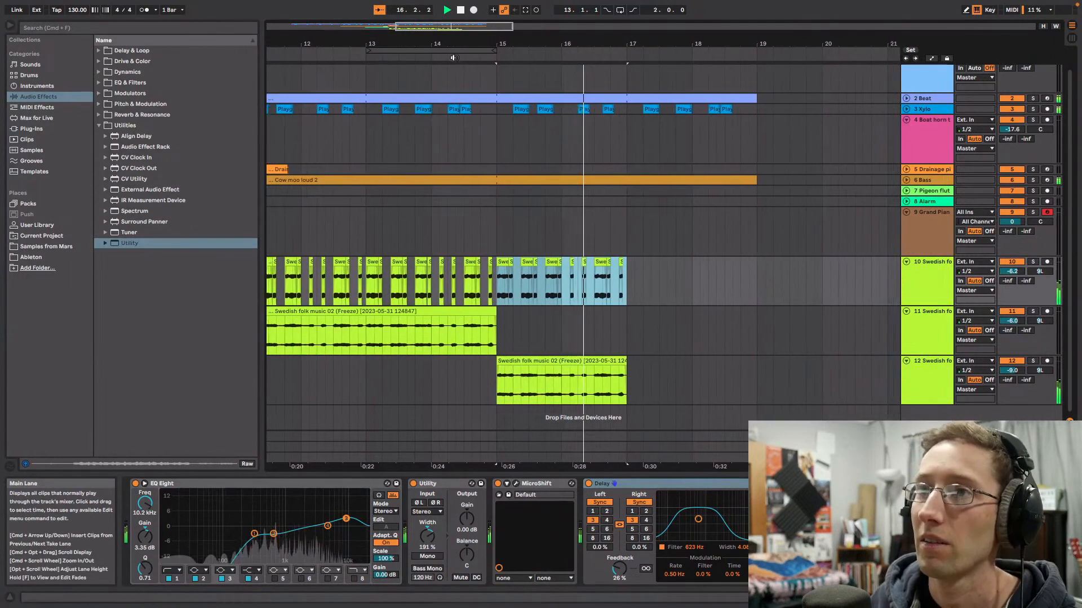
key(space)
Step: Move track 11's four-bar clip to bar 15 and duplicate track 10's chopped clips between bars 15 and 17 to bar 17
drag(437, 46, 439, 44)
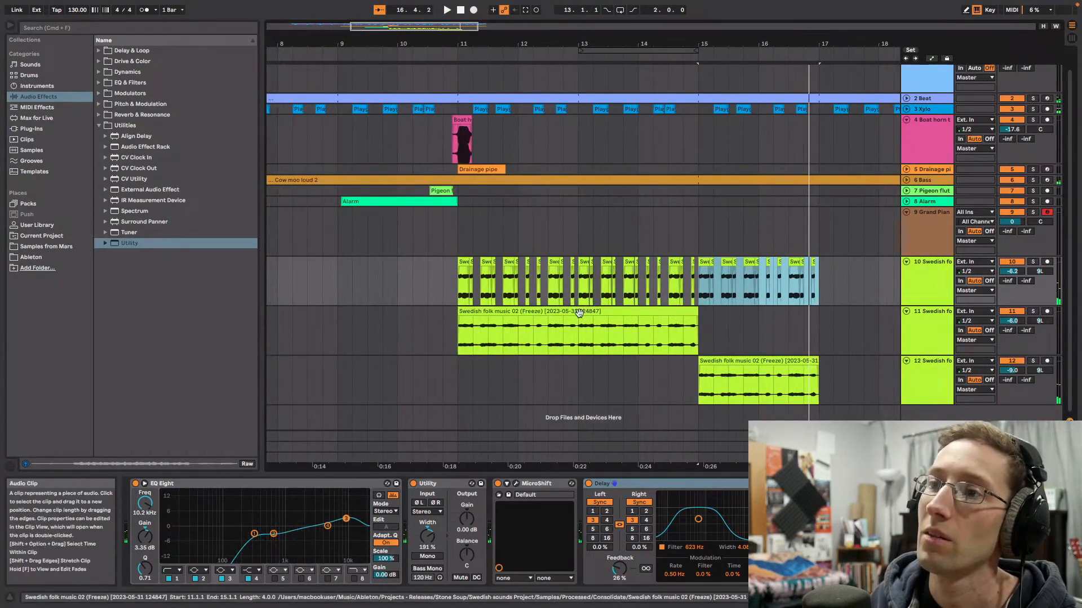
drag(588, 320, 754, 319)
drag(823, 321, 822, 319)
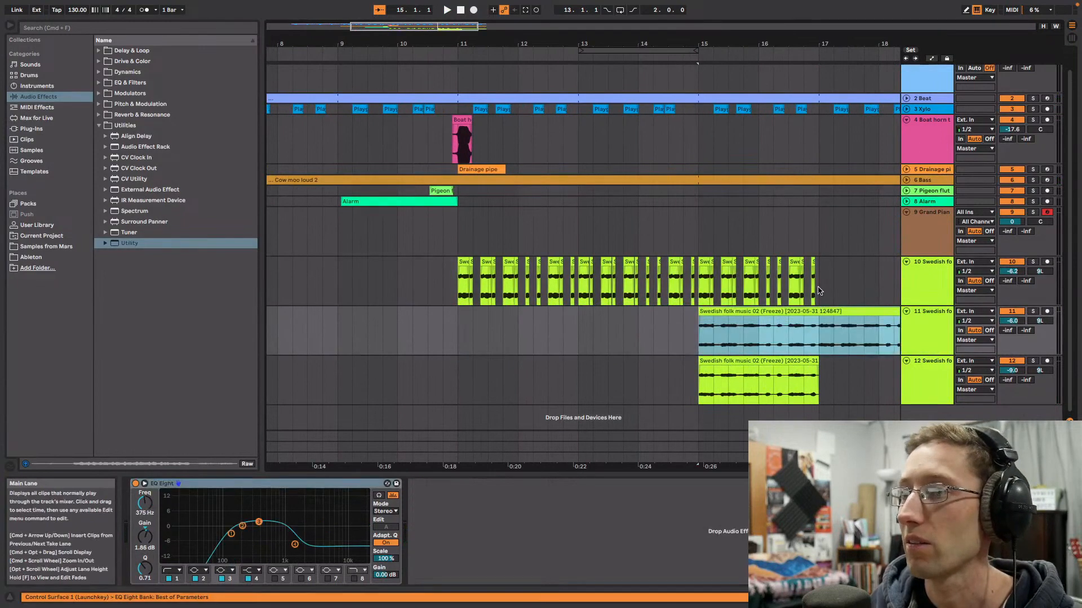
drag(703, 294, 696, 294)
key(super+d)
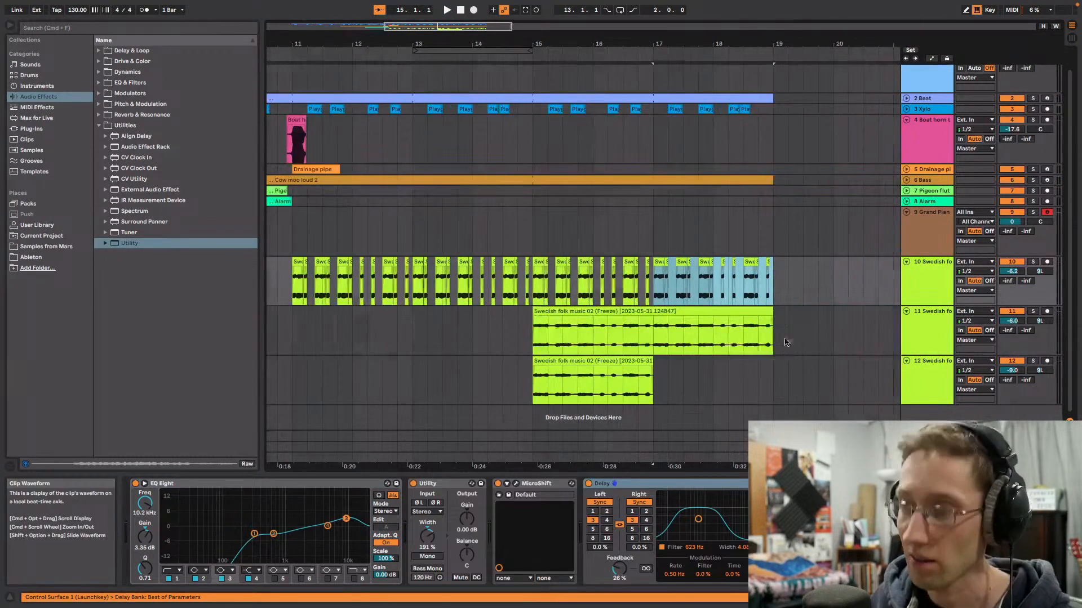
Step: Move track 12's two-bar clip to bar 11, duplicate it to bar 13 and play from bar 11
drag(539, 360, 343, 372)
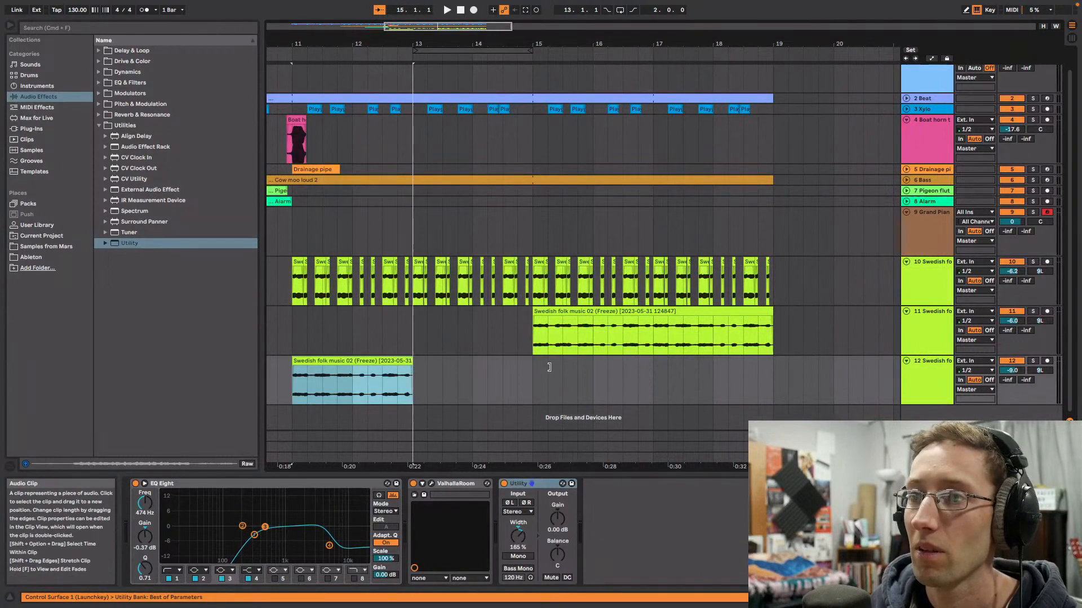
key(super+d)
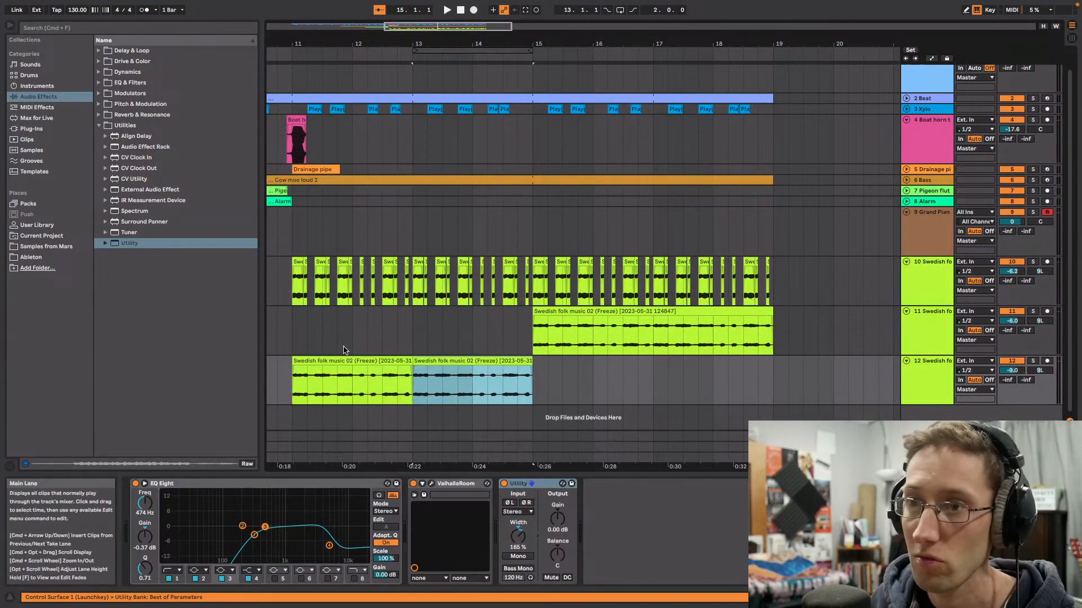
click(280, 331)
key(space)
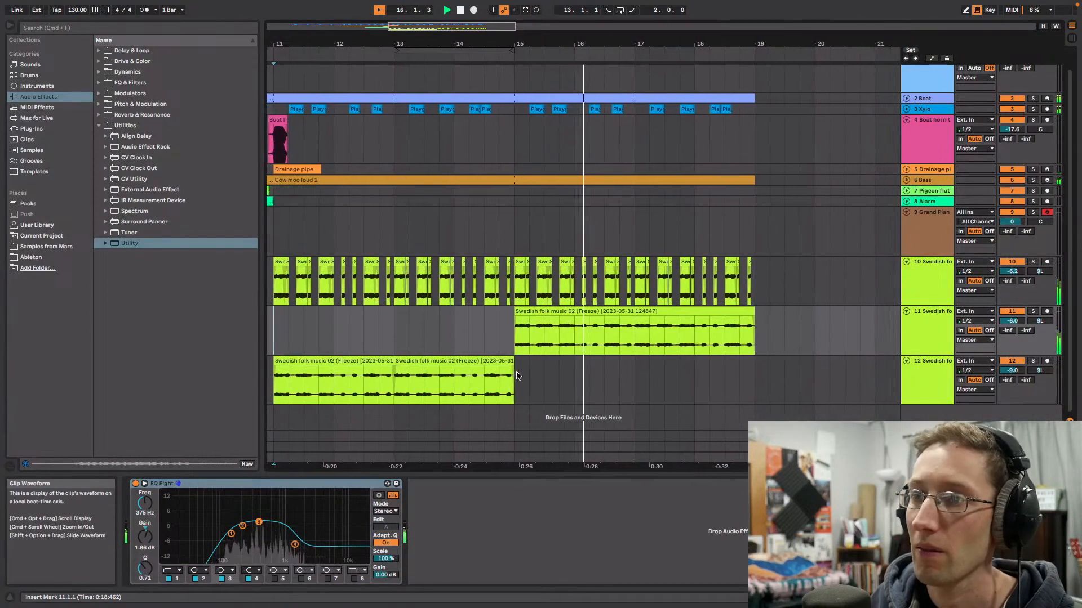
Step: Duplicate track 12's two-bar clip twice more, filling bars 15 to 19, and show the whole arrangement
click(484, 378)
key(super+d)
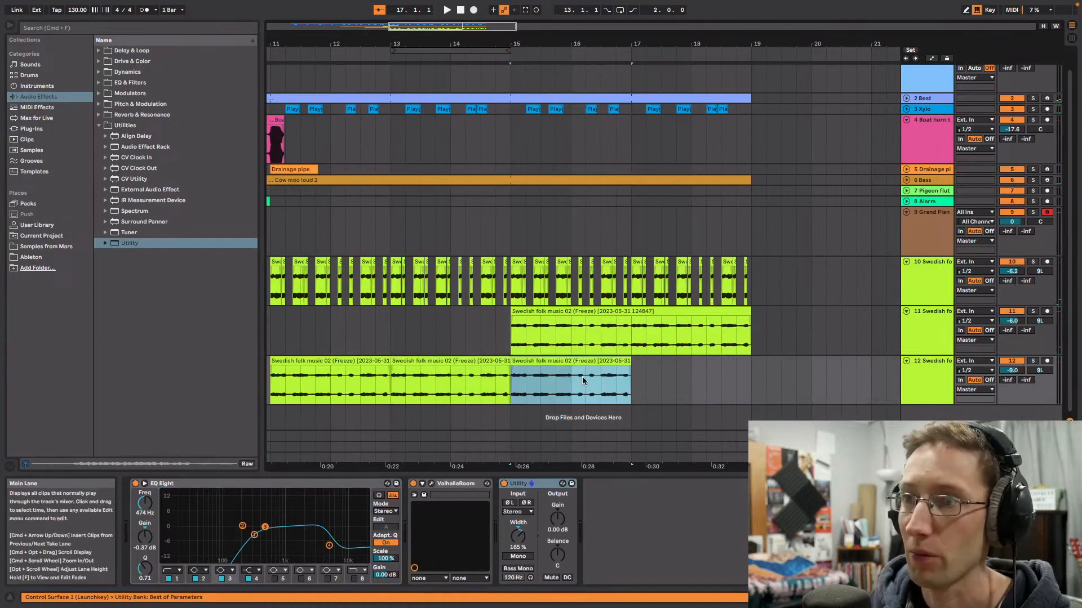
key(super+d)
double_click(472, 29)
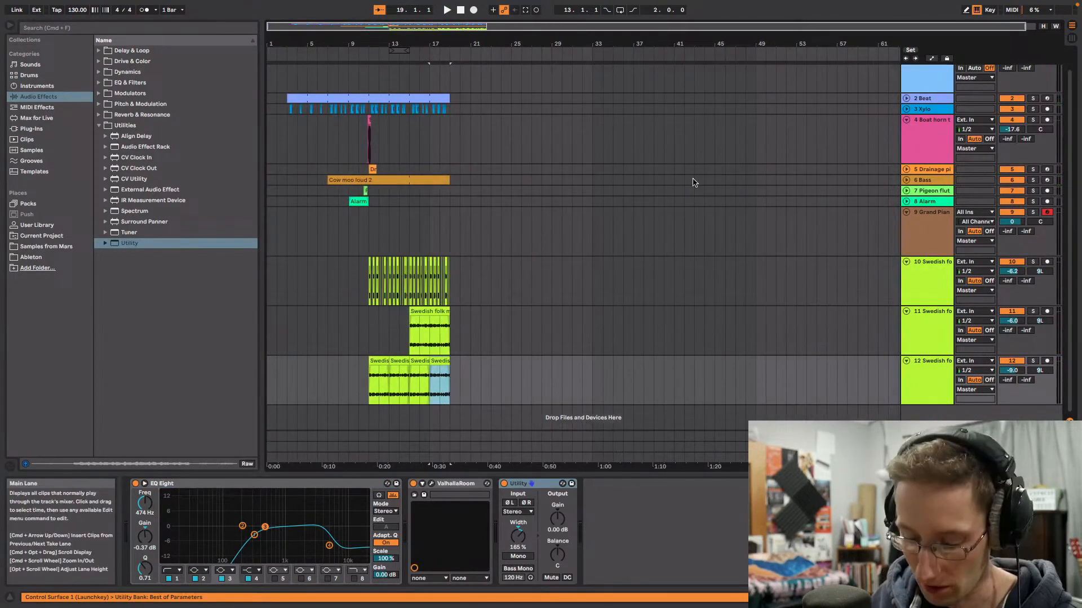
Step: Play the arrangement from bar 3 and again from bar 11 to hear the layered Swedish folk section
click(286, 132)
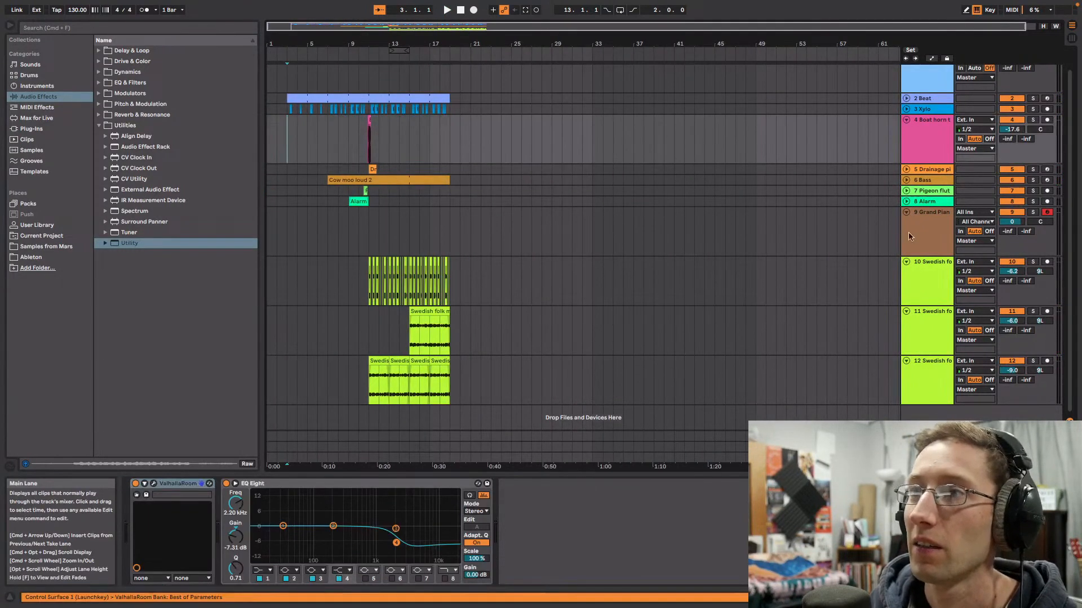
key(space)
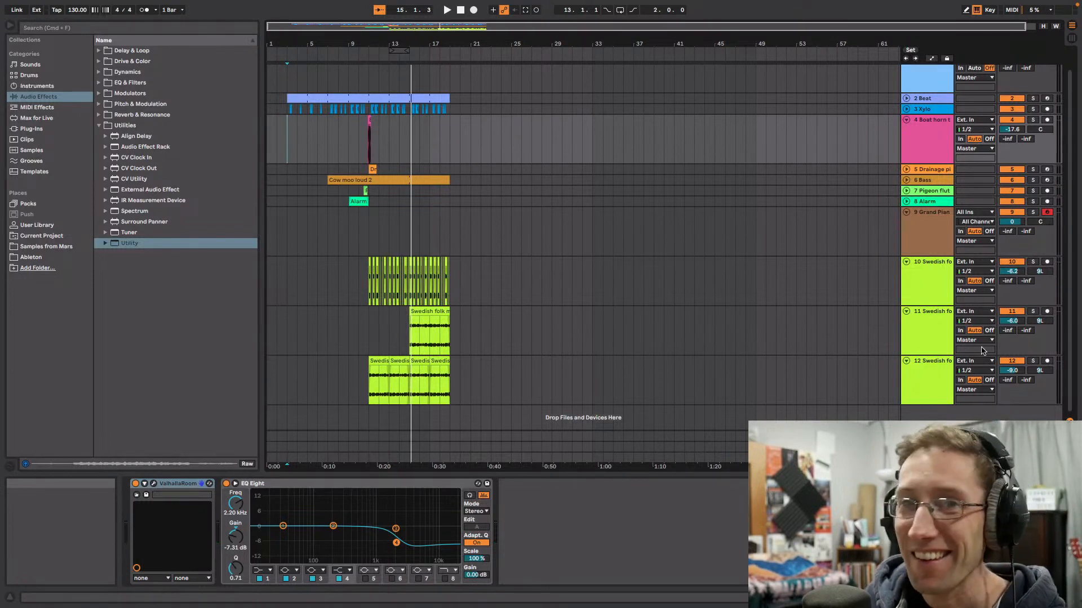
drag(532, 43, 501, 113)
click(539, 235)
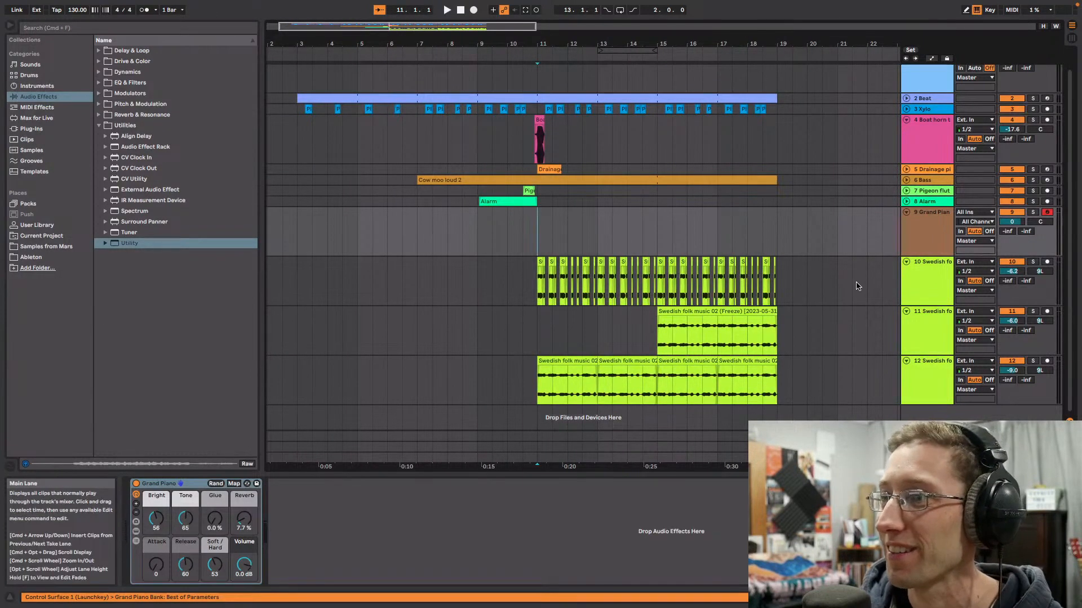
key(space)
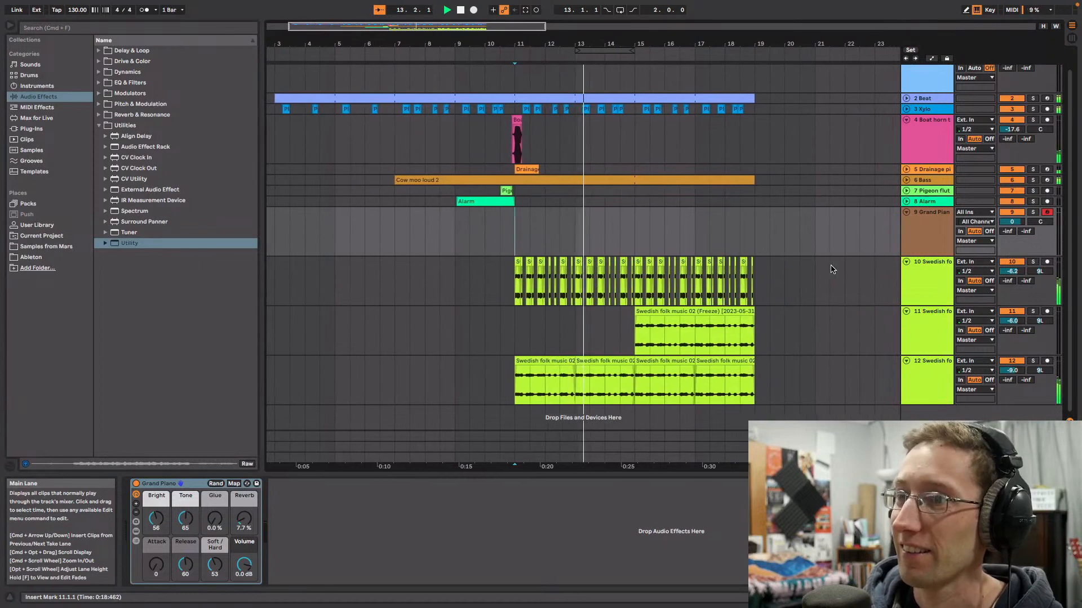
Step: Set band 3 of track 11's EQ Eight to 310 Hz with 3.60 dB gain during playback, and stop
click(916, 325)
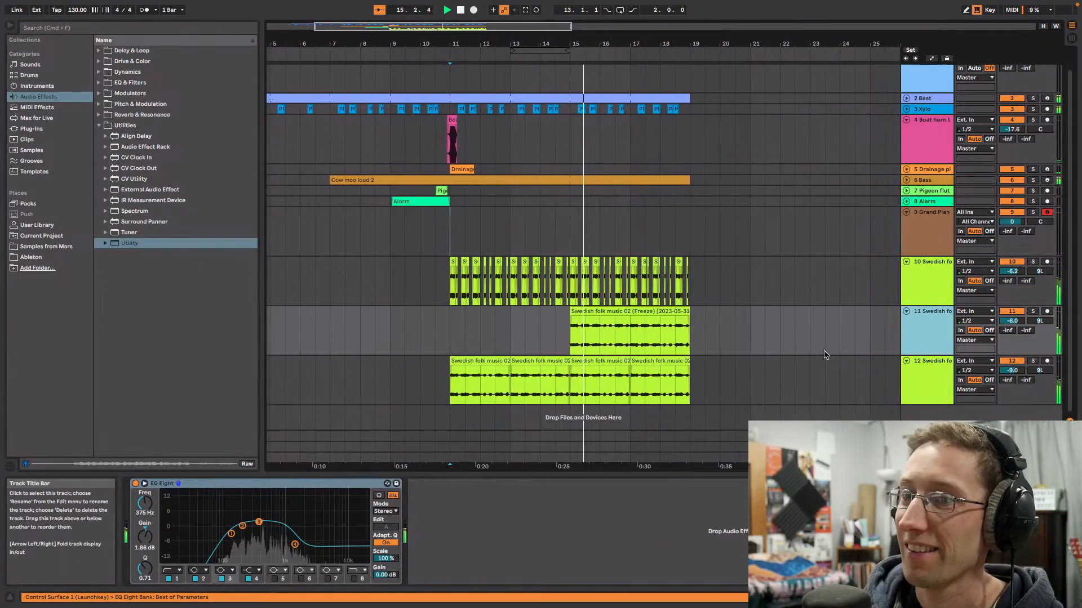
mouse_move(259, 523)
mouse_down()
mouse_move(238, 502)
mouse_move(254, 518)
mouse_up()
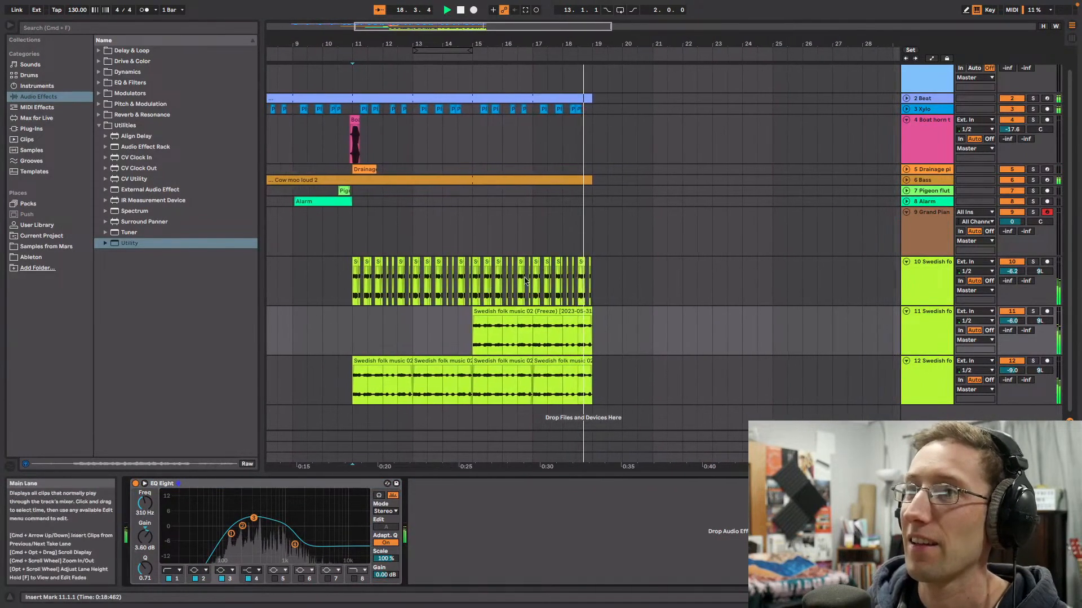
key(space)
mouse_move(577, 27)
mouse_down()
mouse_move(576, 4)
mouse_move(576, 14)
mouse_up()
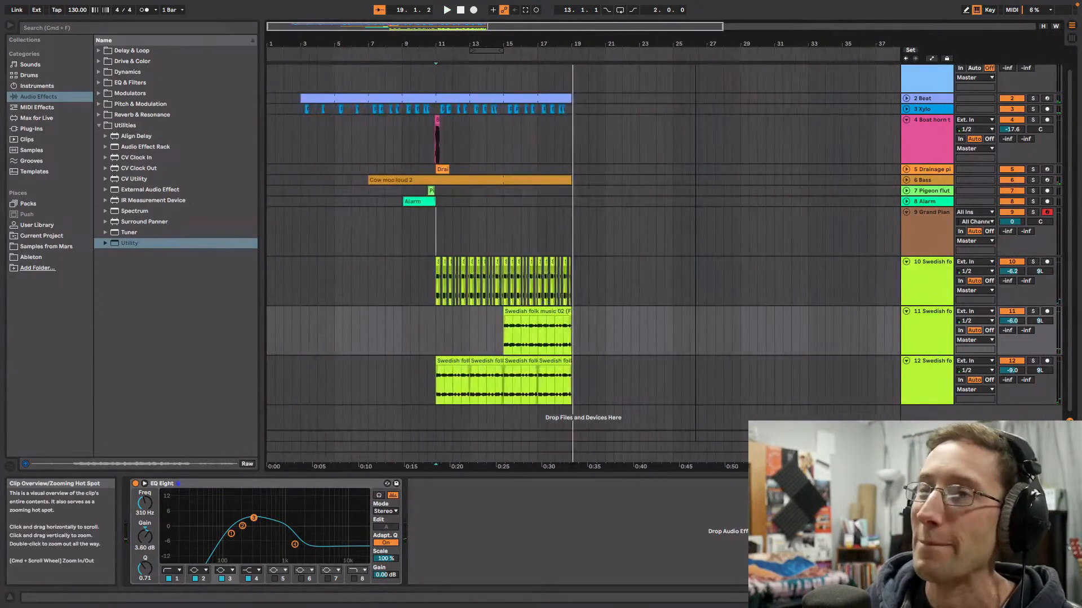
Step: Fold all tracks to compact lanes and listen to the arrangement from bar 3
alt+click(906, 262)
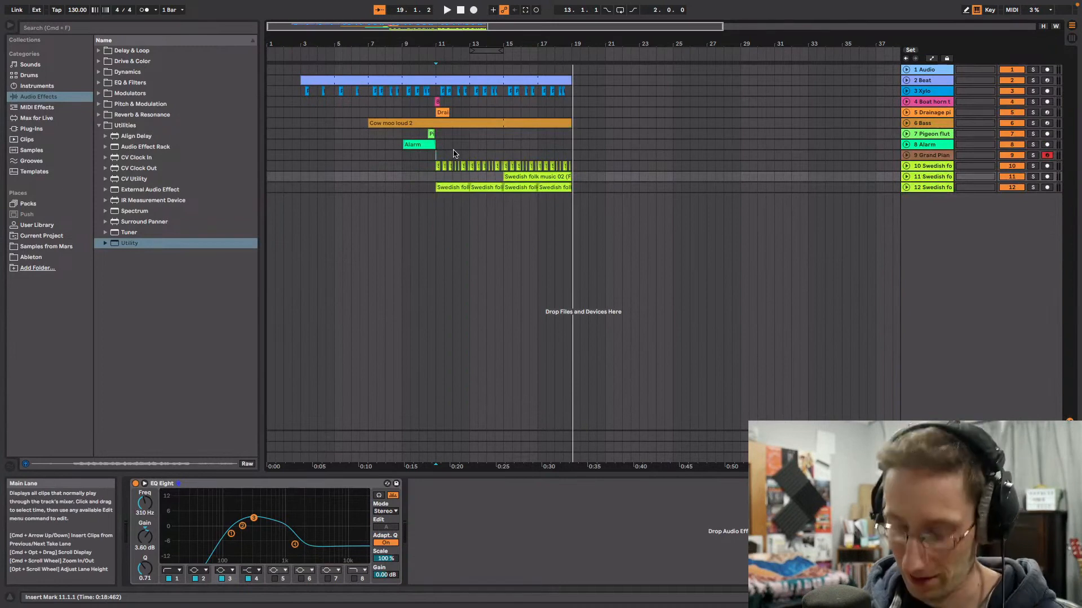
drag(495, 27, 469, 77)
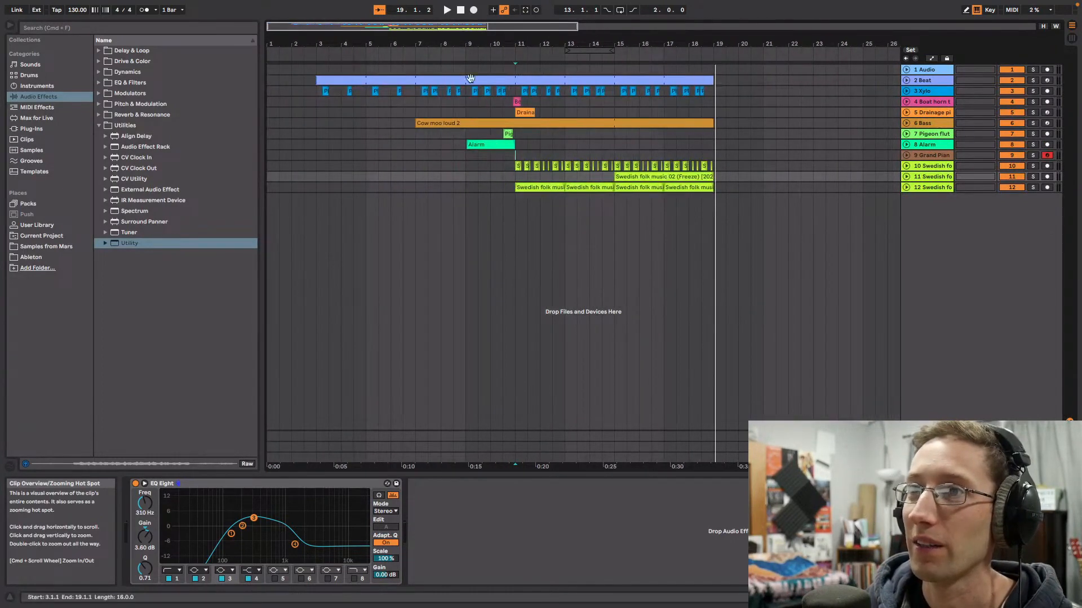
click(315, 133)
key(space)
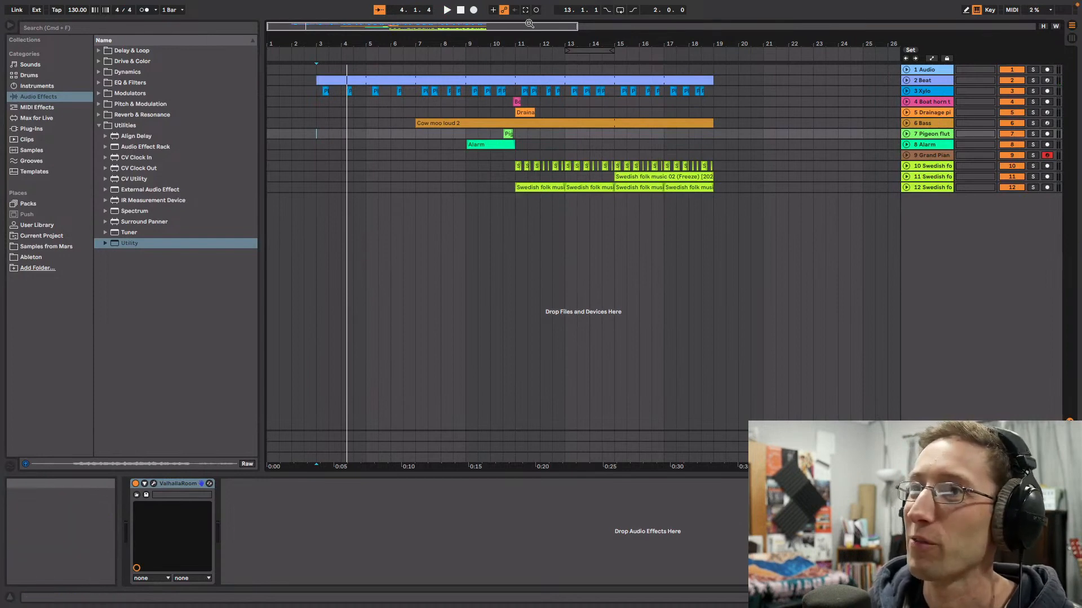
Step: Unfold the Bass track and listen to the end of the arrangement up to bar 19
click(906, 123)
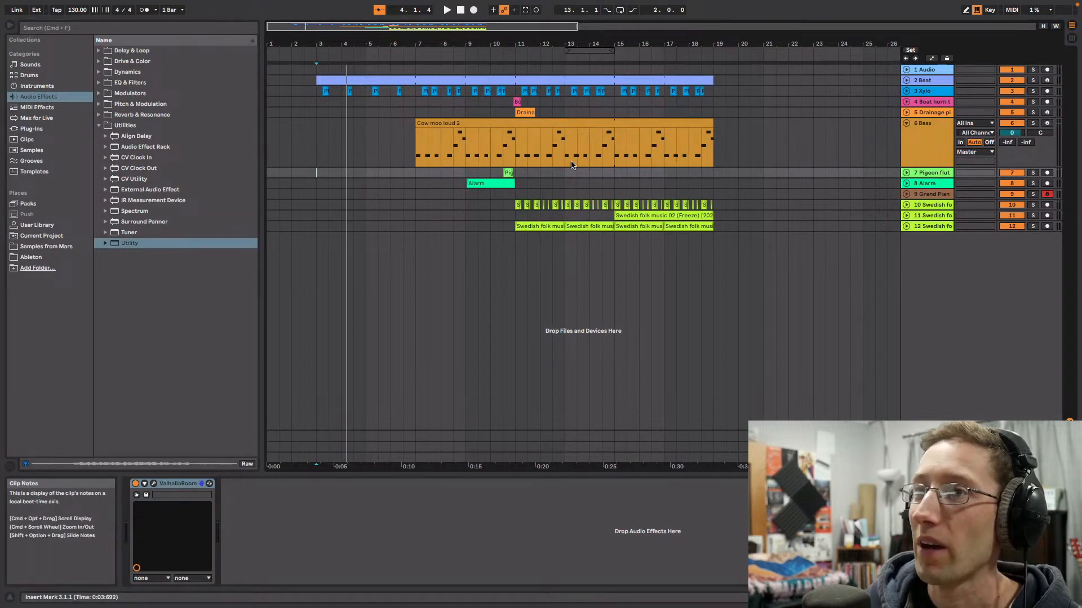
click(614, 193)
key(space)
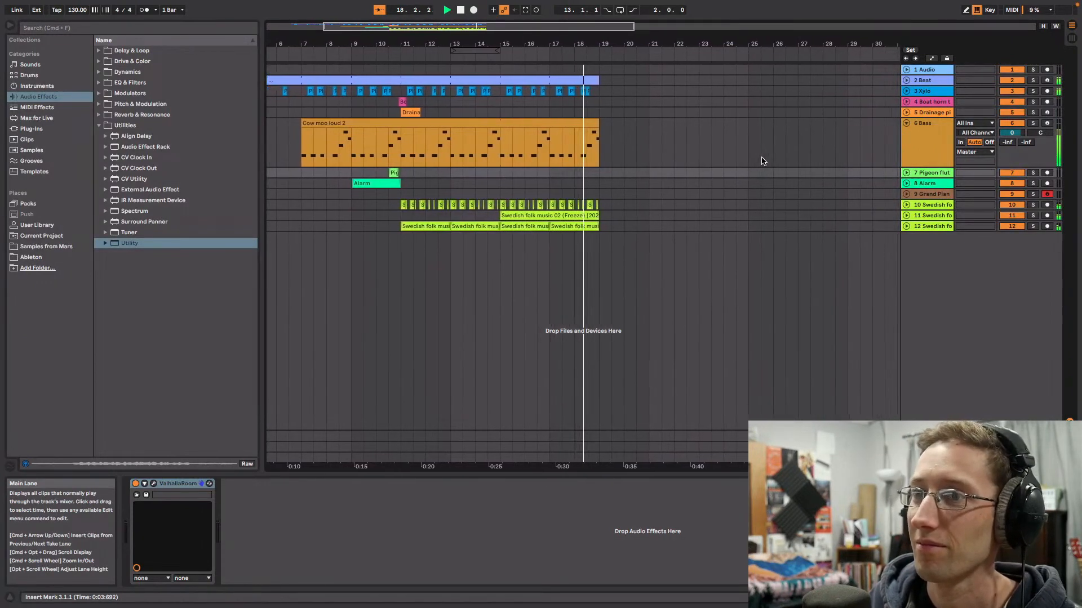
key(space)
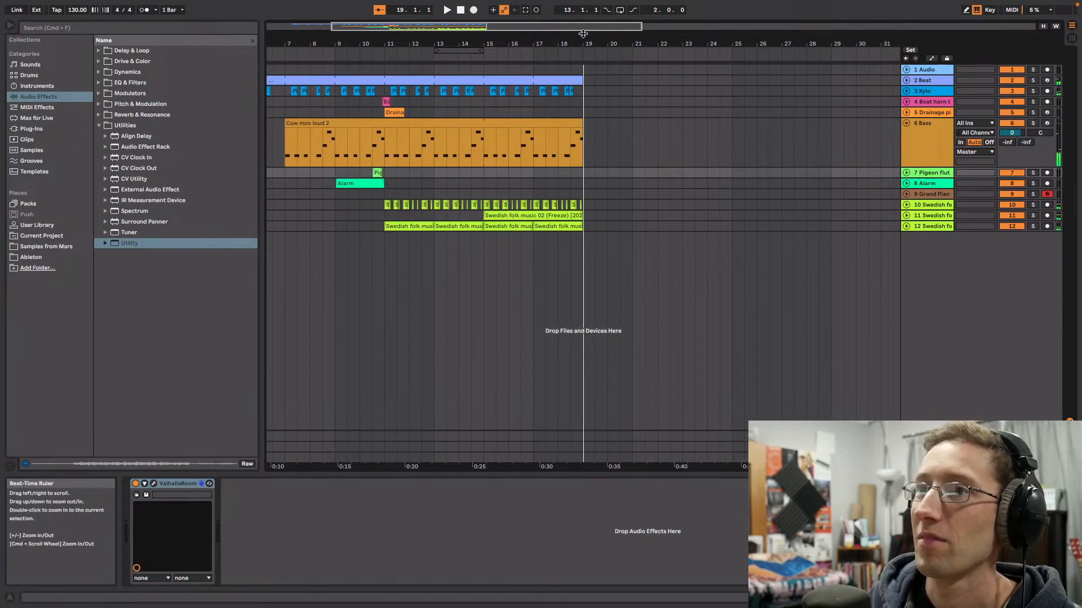
drag(586, 27, 556, 20)
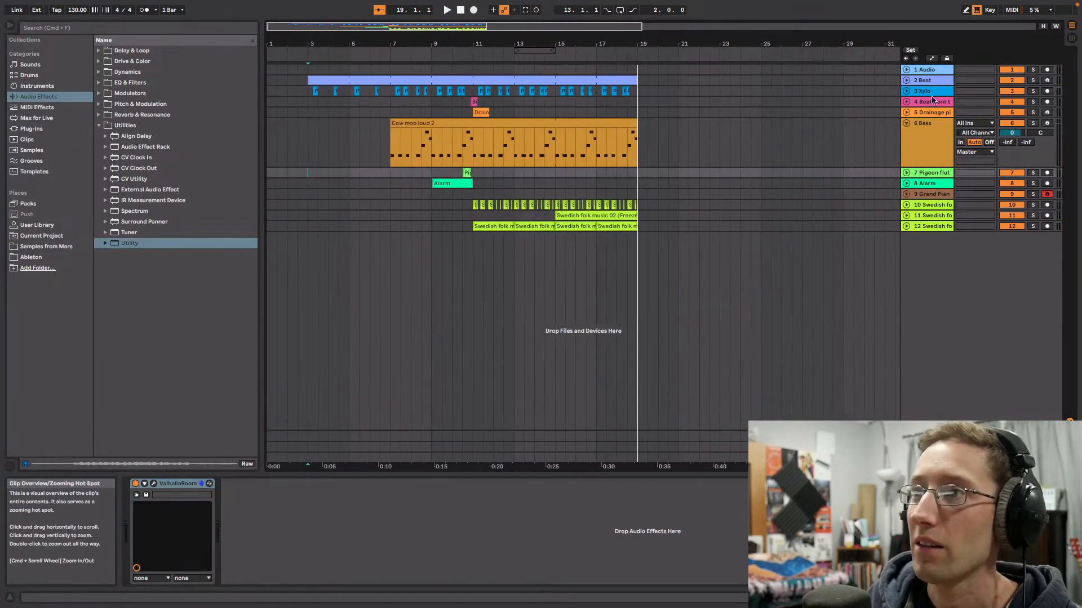
Step: Remove the Xylo clips between bars 15 and 19 and shorten the Beat clip to end at bar 15
click(906, 81)
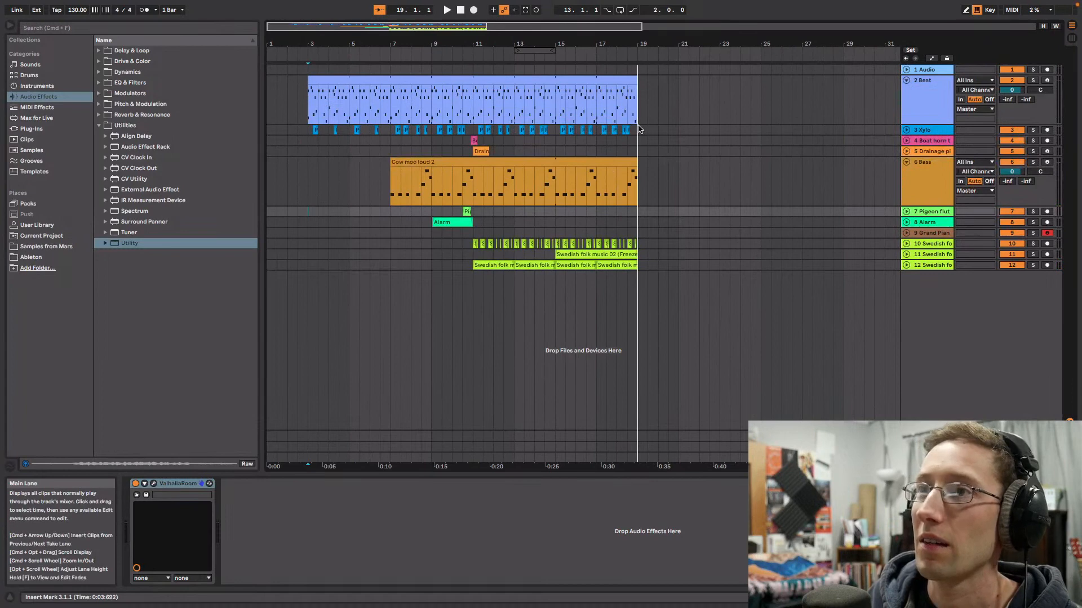
click(556, 134)
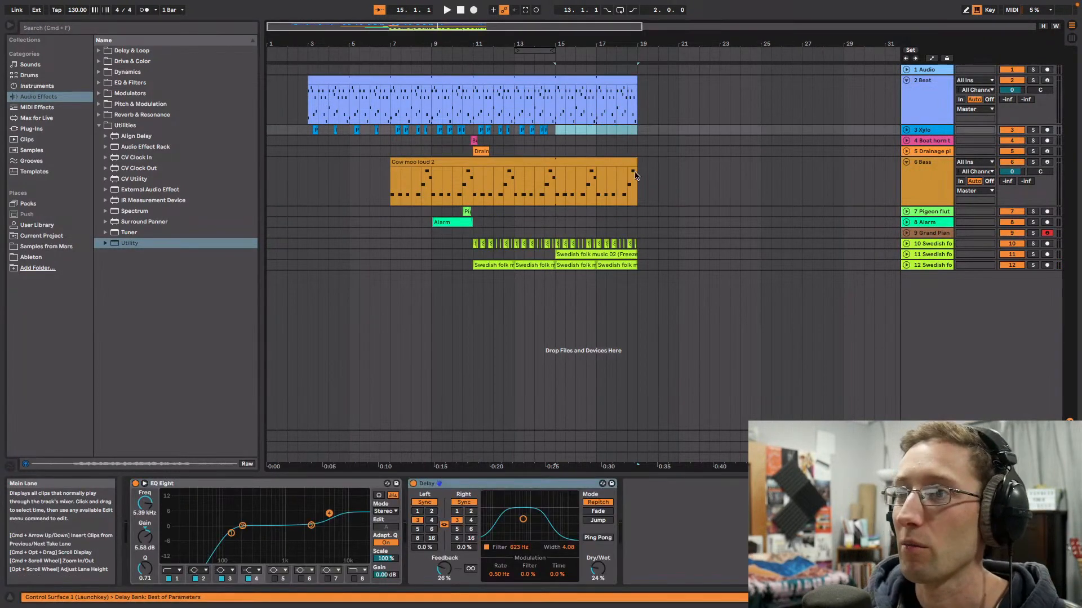
key(space)
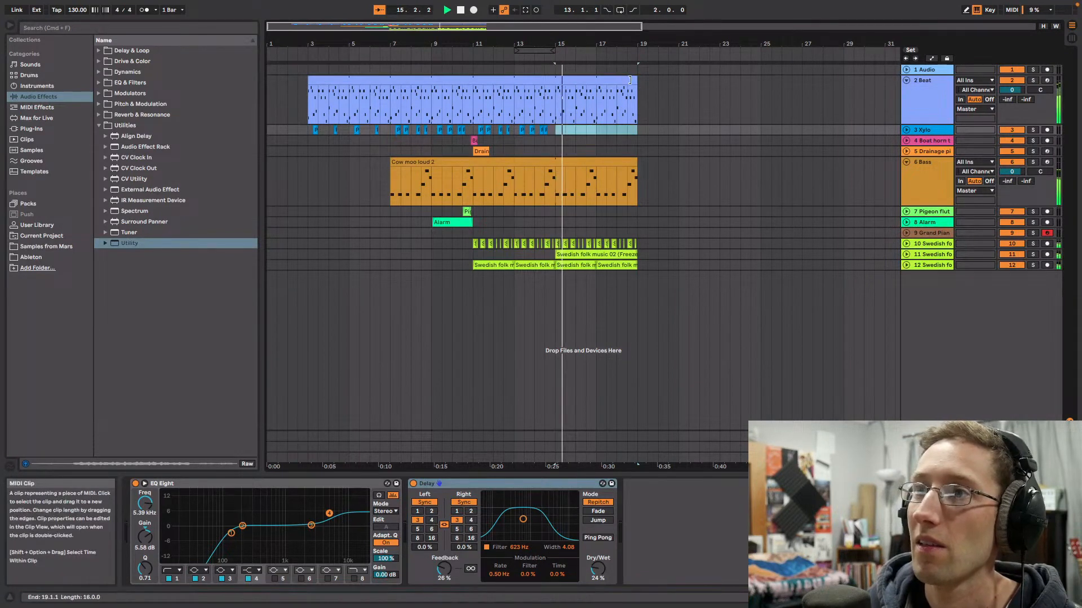
drag(631, 80, 557, 85)
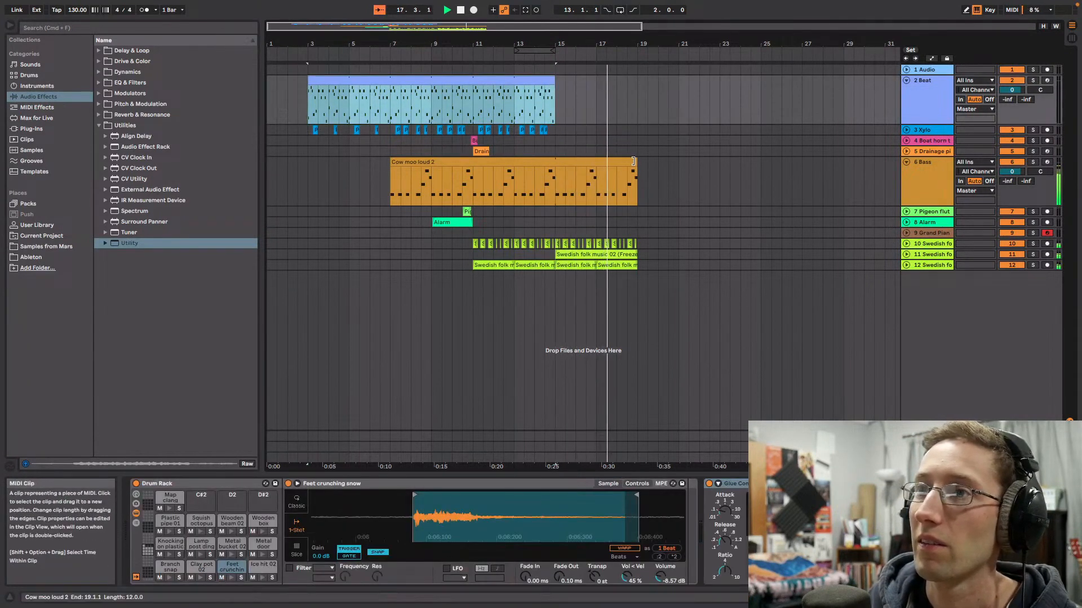
Step: Duplicate the Xylo clips between bars 11 and 15 to bar 15 and play them
click(905, 130)
drag(556, 148, 473, 149)
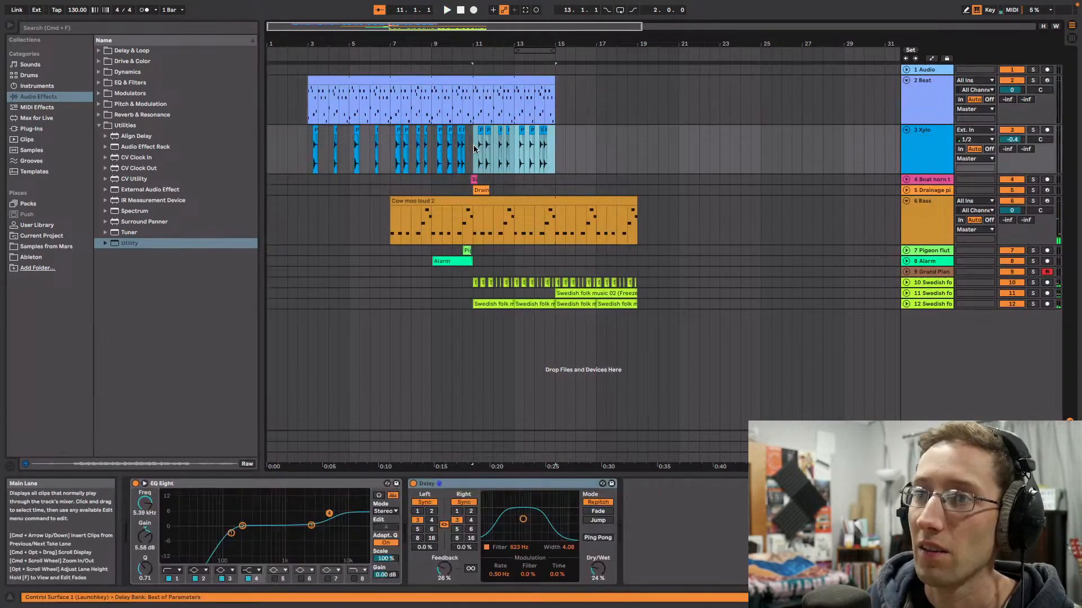
key(super+d)
key(space)
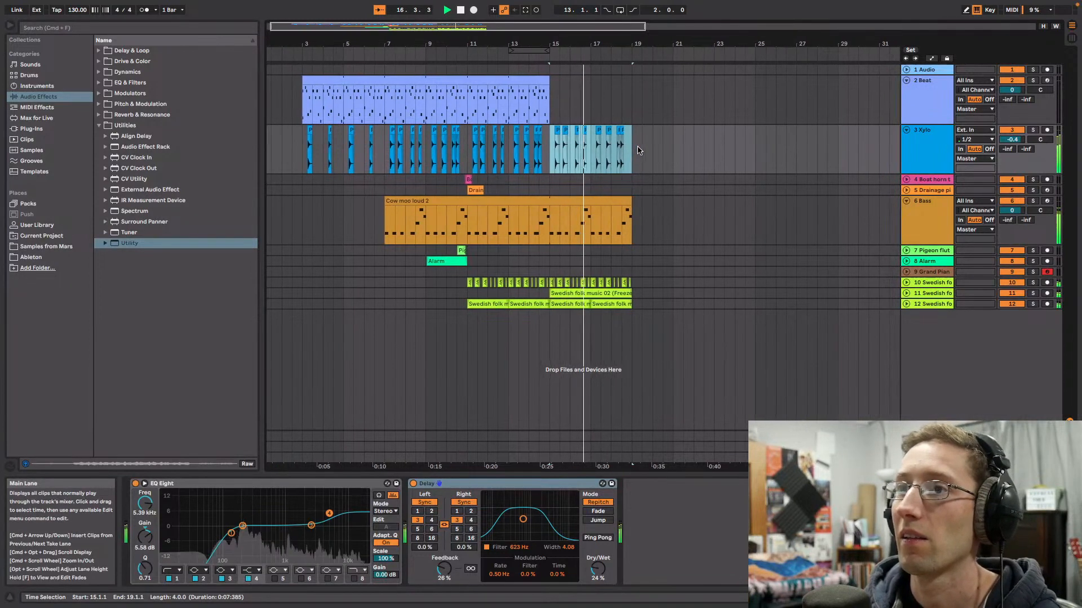
Step: Set the volume of track 10 to -4.3 dB, fold the Bass track and listen from bar 15
click(907, 285)
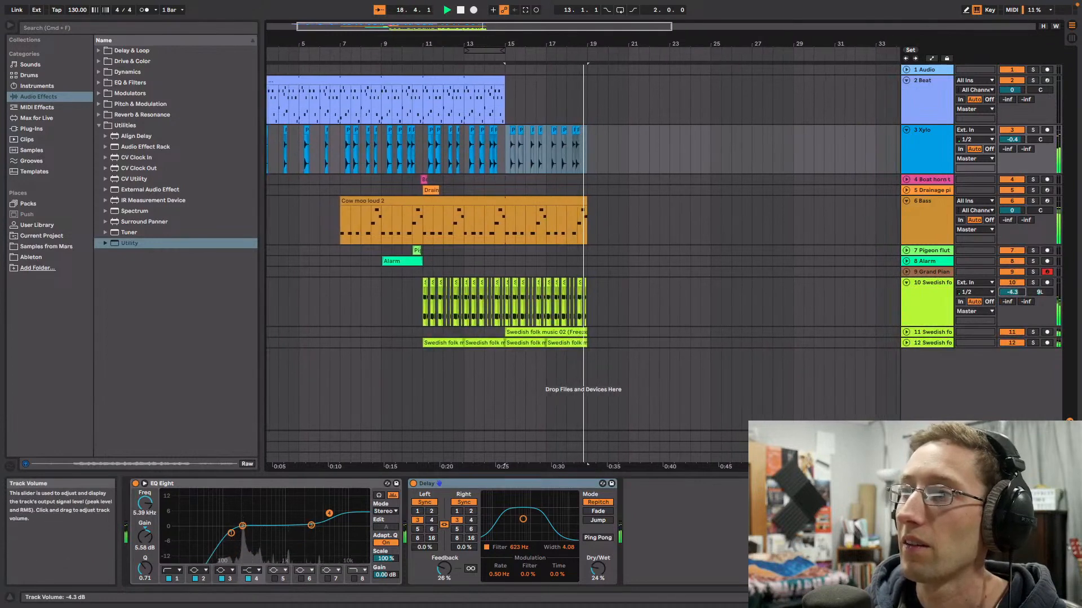
key(space)
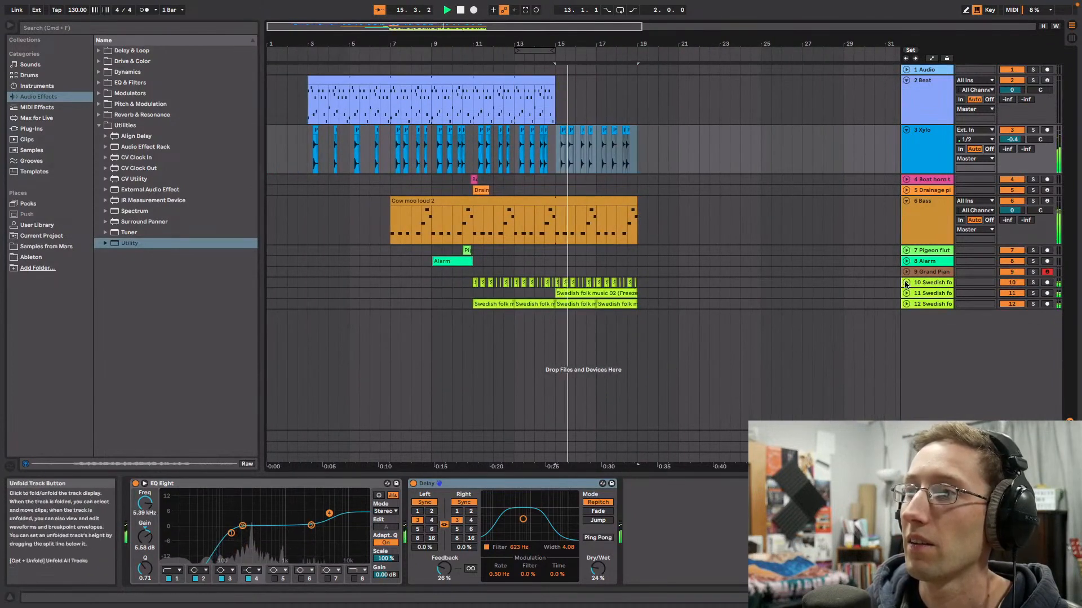
click(905, 201)
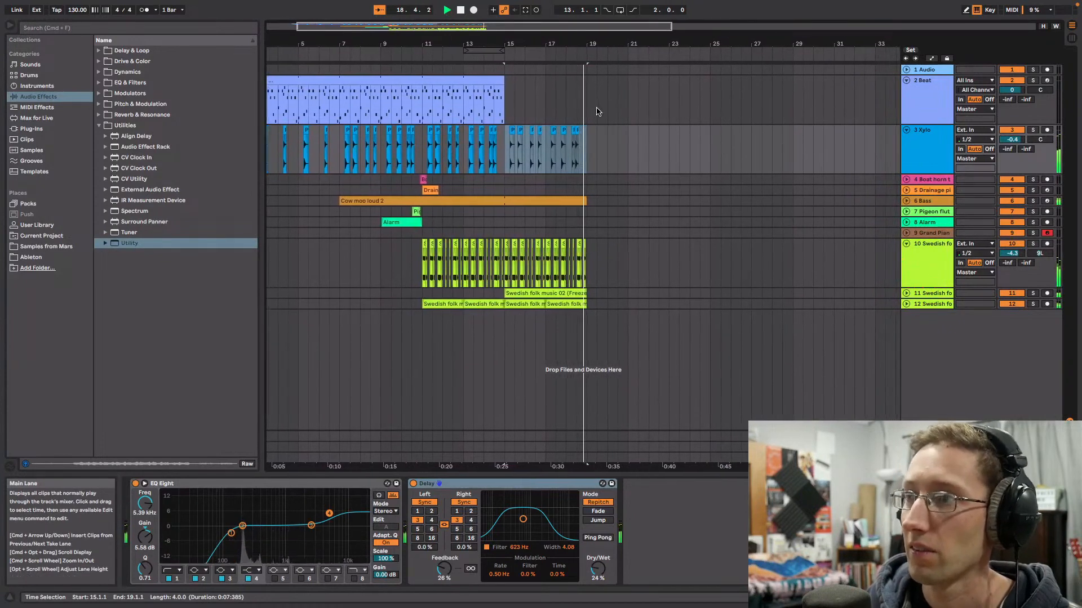
drag(540, 35, 648, 46)
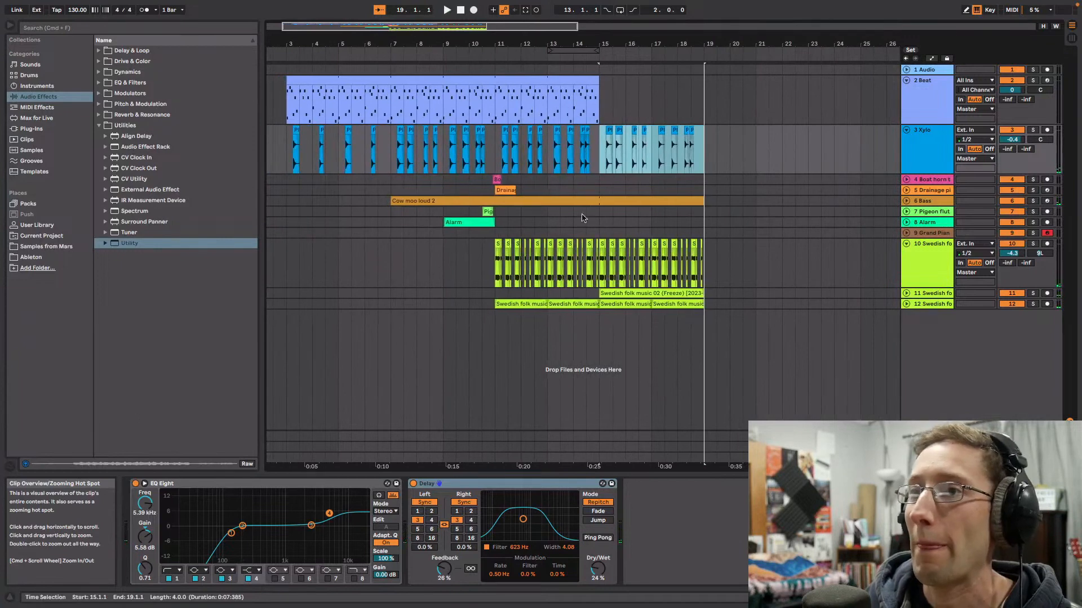
click(598, 228)
key(space)
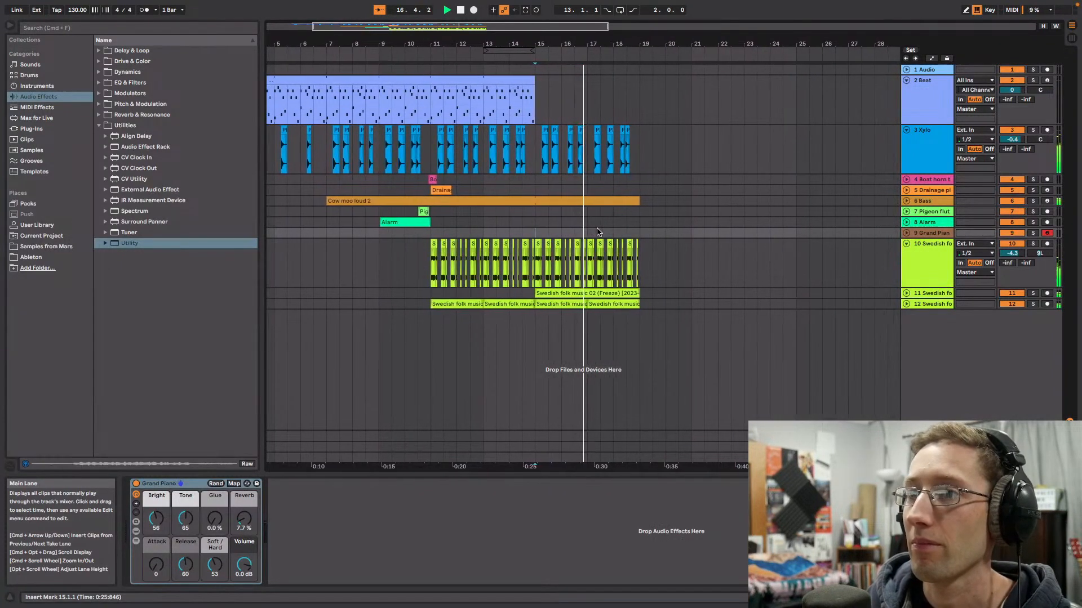
Step: Group the three Swedish folk tracks, rename the group Strings and play from bar 15
click(905, 244)
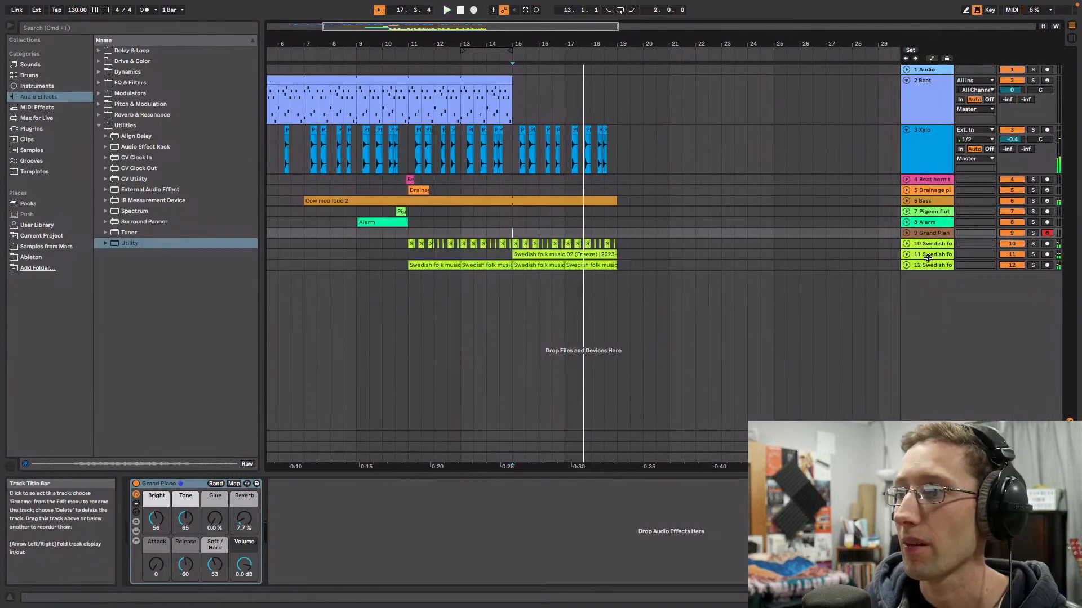
click(931, 246)
key(shift+Down)
key(shift+Down)
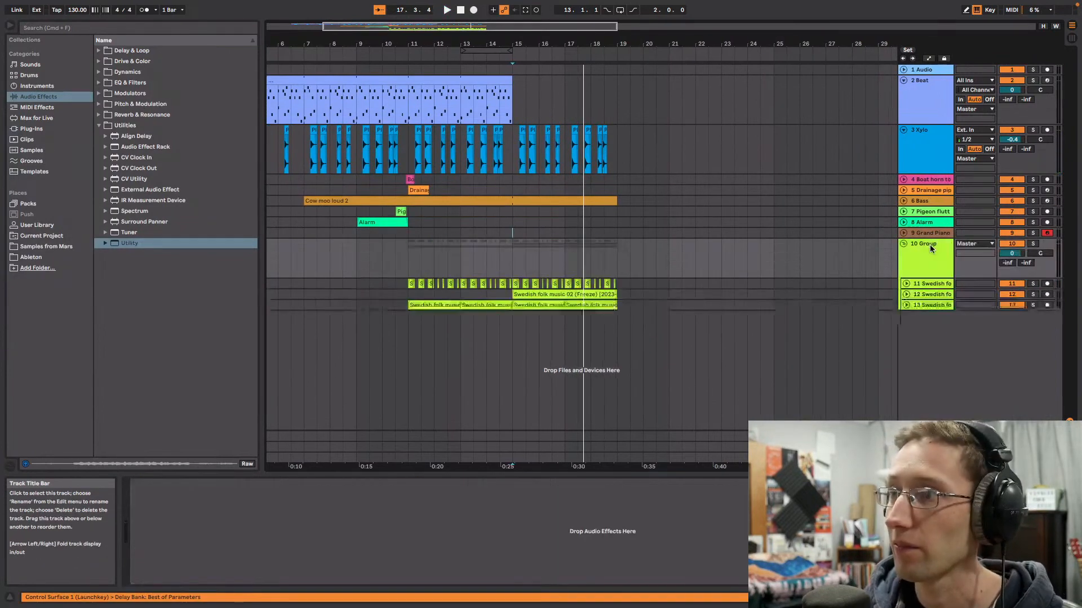
right_click(930, 245)
click(962, 293)
key(Right)
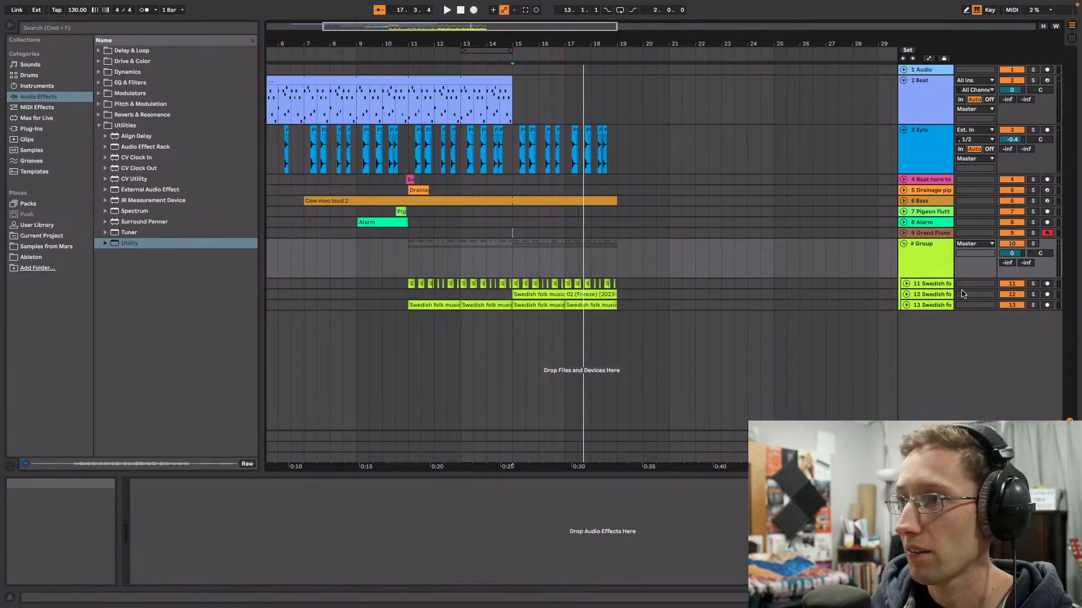
key(BackSpace)
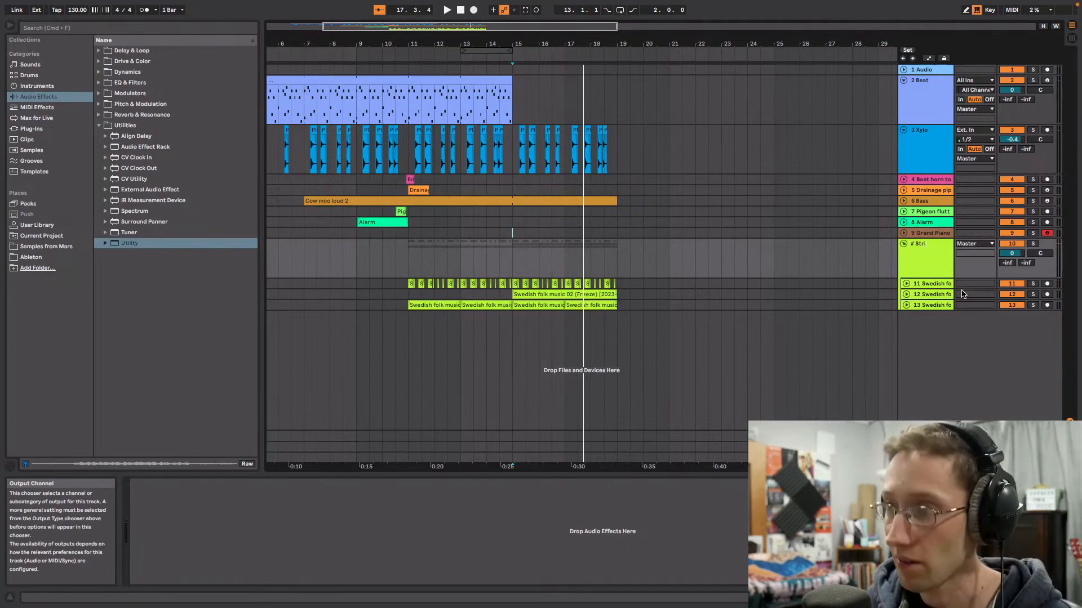
key(space)
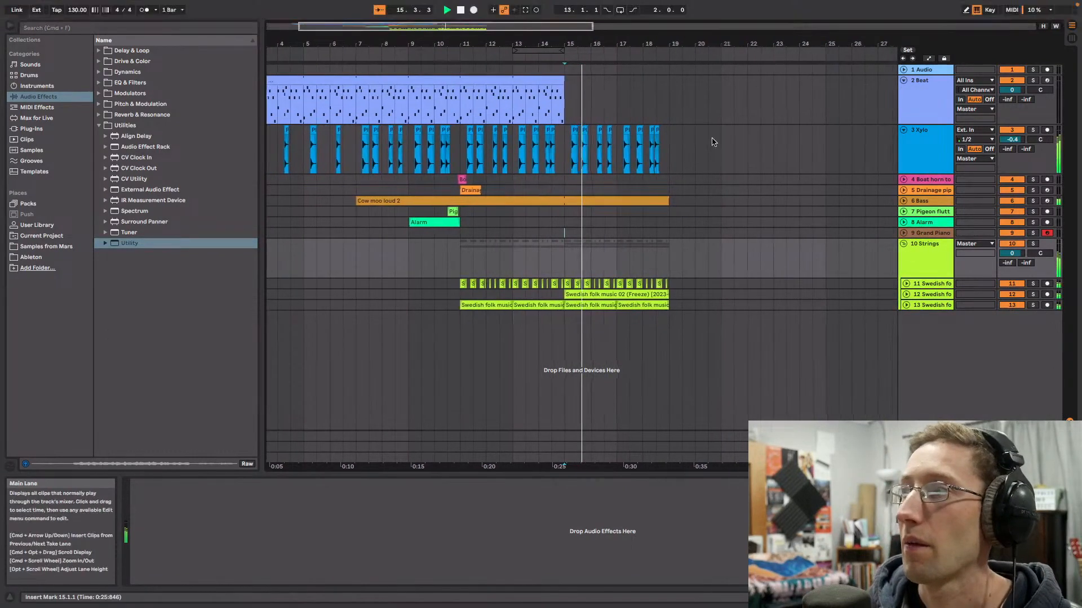
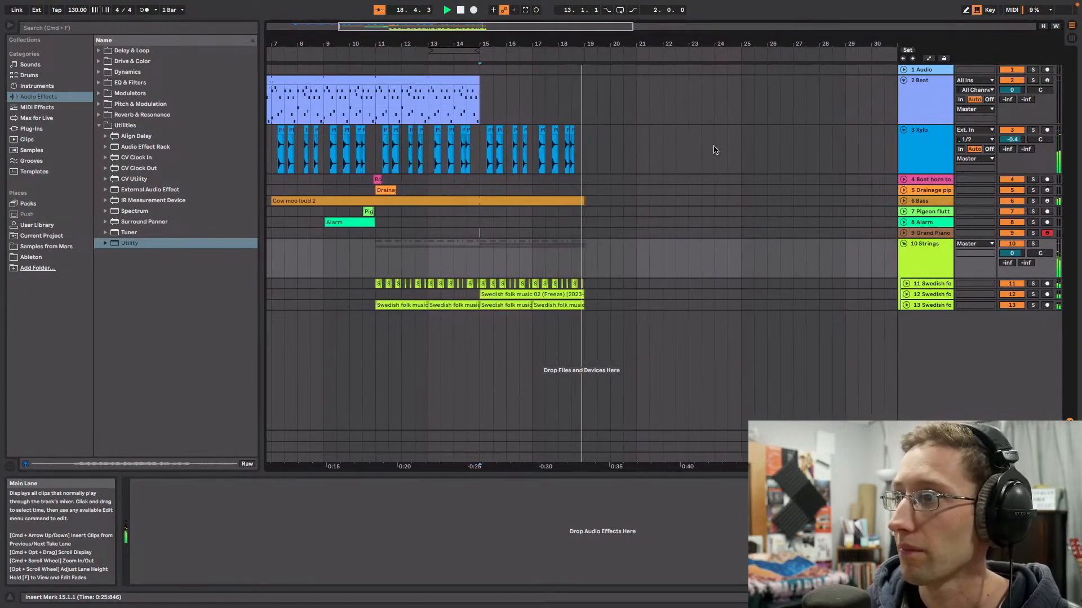
drag(485, 26, 455, 27)
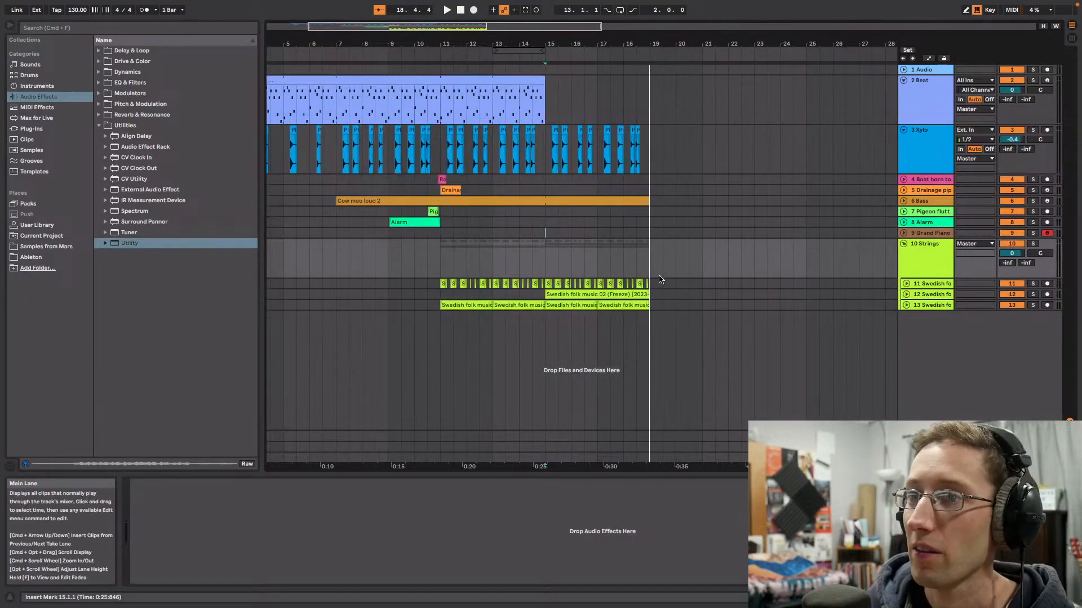
Step: Duplicate the Xylo clips between bars 15 and 19 twice, extending them to bar 27
drag(654, 146, 559, 148)
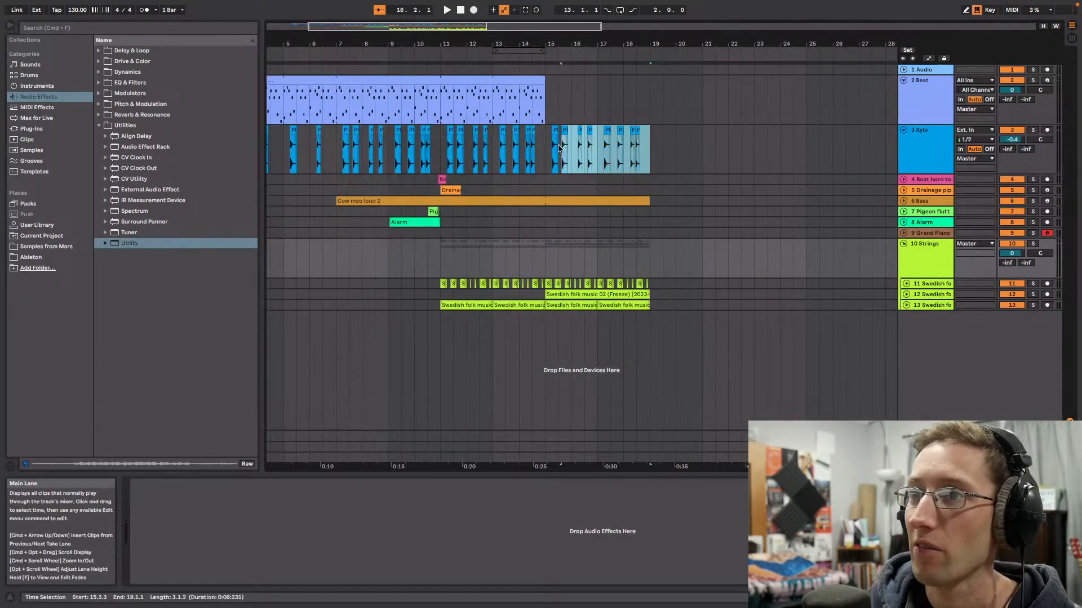
key(super+d)
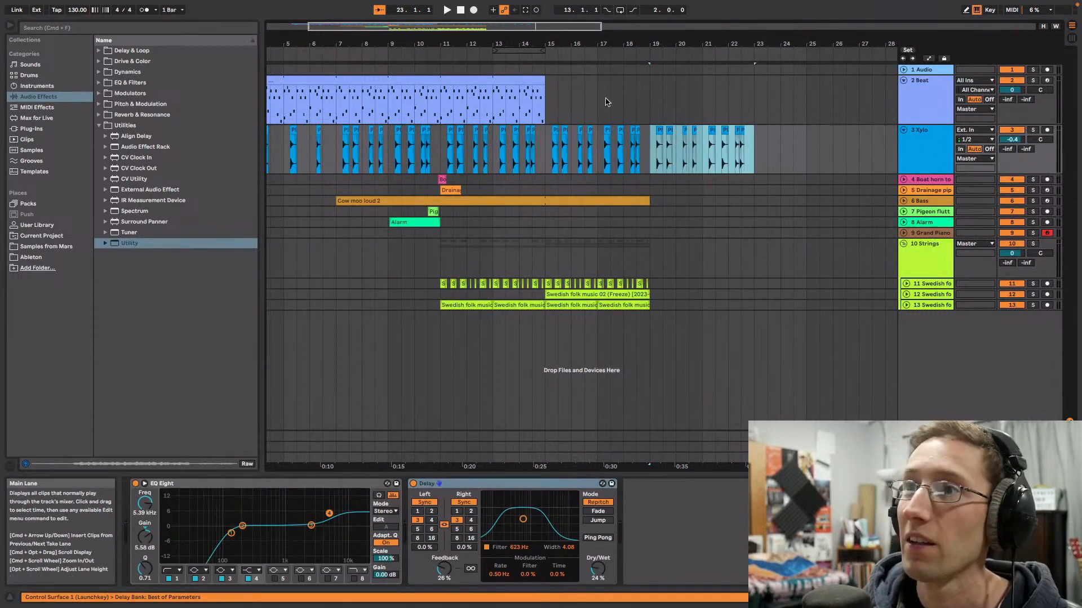
key(super+d)
Step: Copy the Beat clip to bar 19 so it runs to bar 27, and play it from there
drag(545, 101, 461, 102)
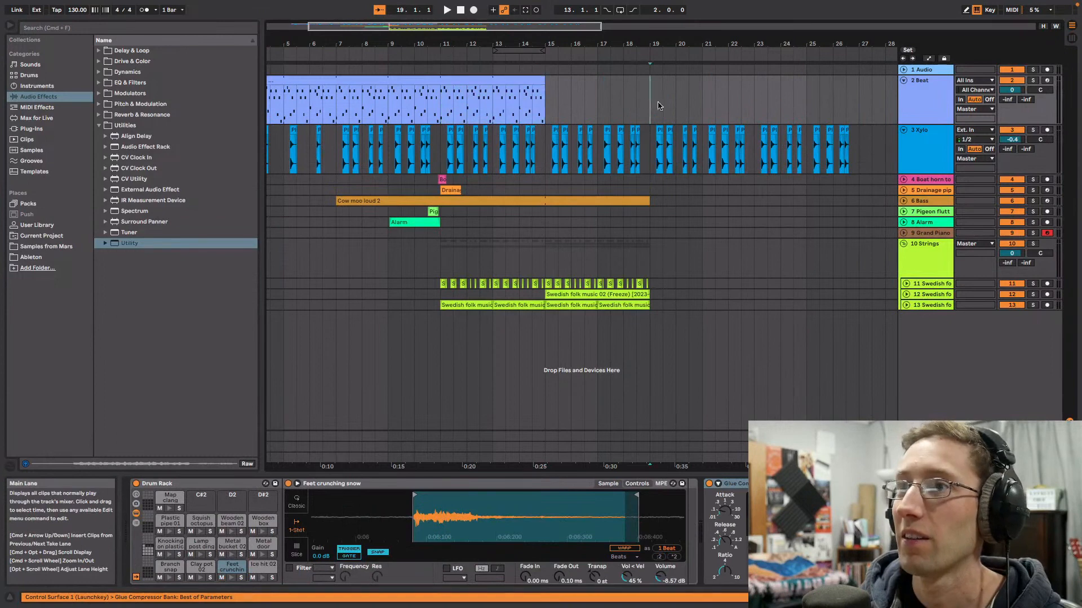
drag(658, 106, 858, 84)
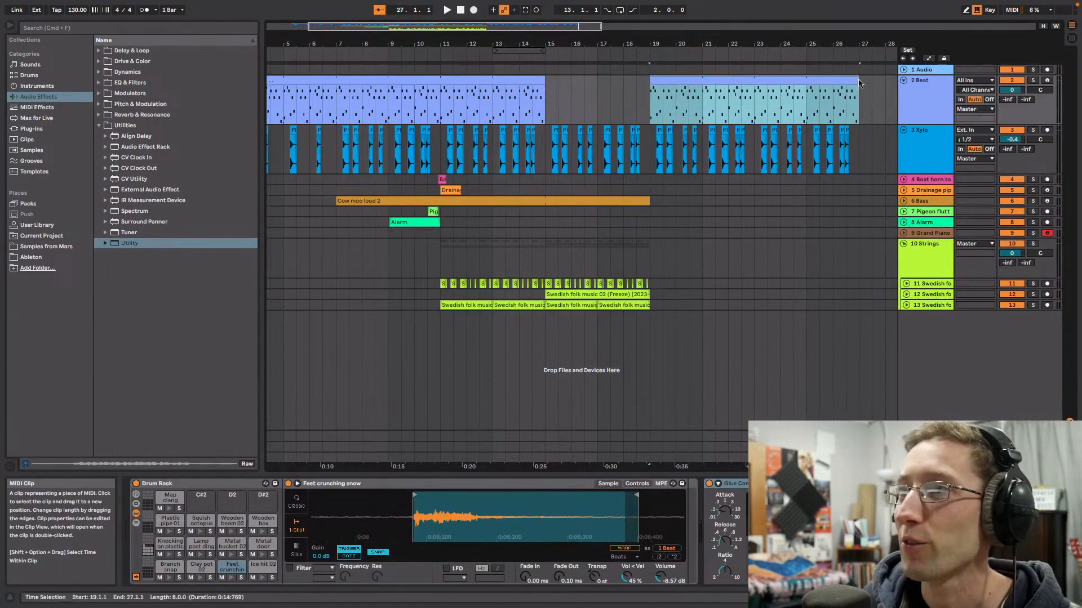
click(641, 57)
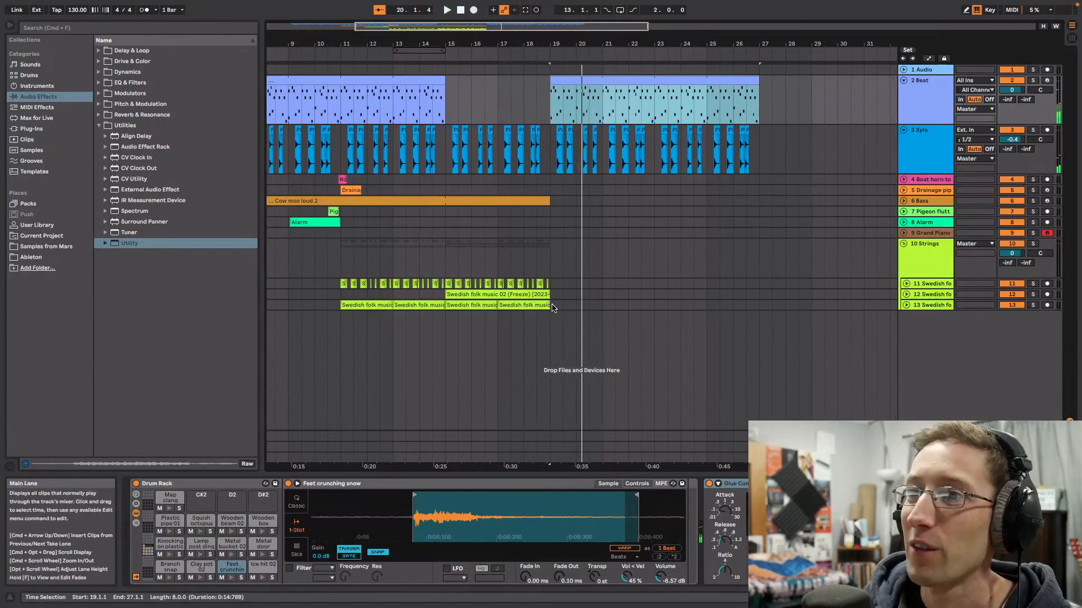
Step: Duplicate the Swedish folk clips between bars 15 and 19 twice on all three tracks, extending them to bar 27
drag(550, 284, 451, 286)
click(447, 285)
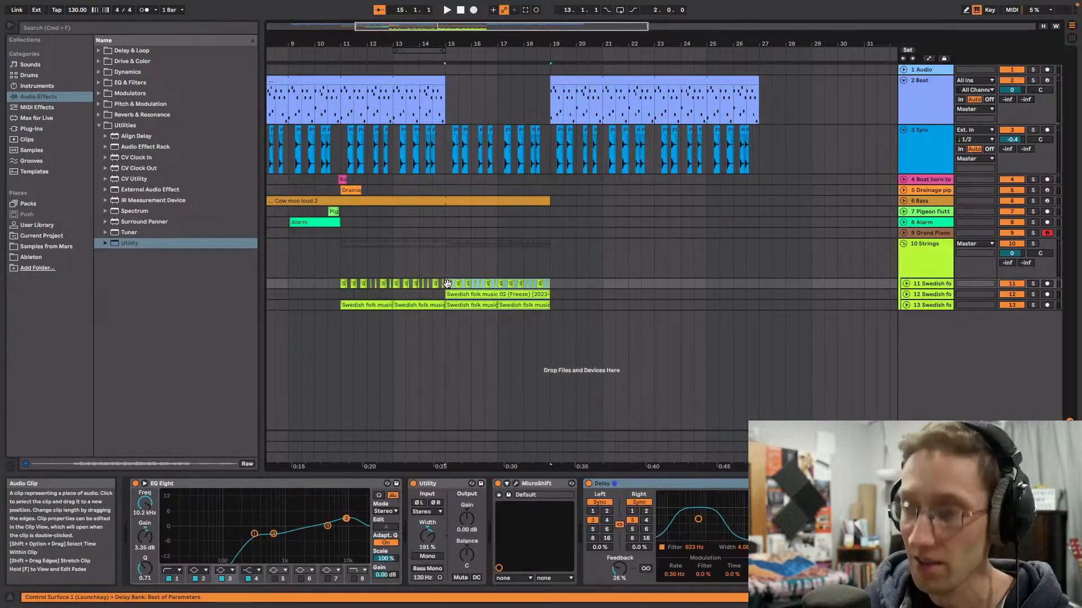
key(super+d)
key(super+d)
Step: Unfold the Bass track, extend its Cow moo loud 2 clip to bar 27 and play from bar 15
click(903, 200)
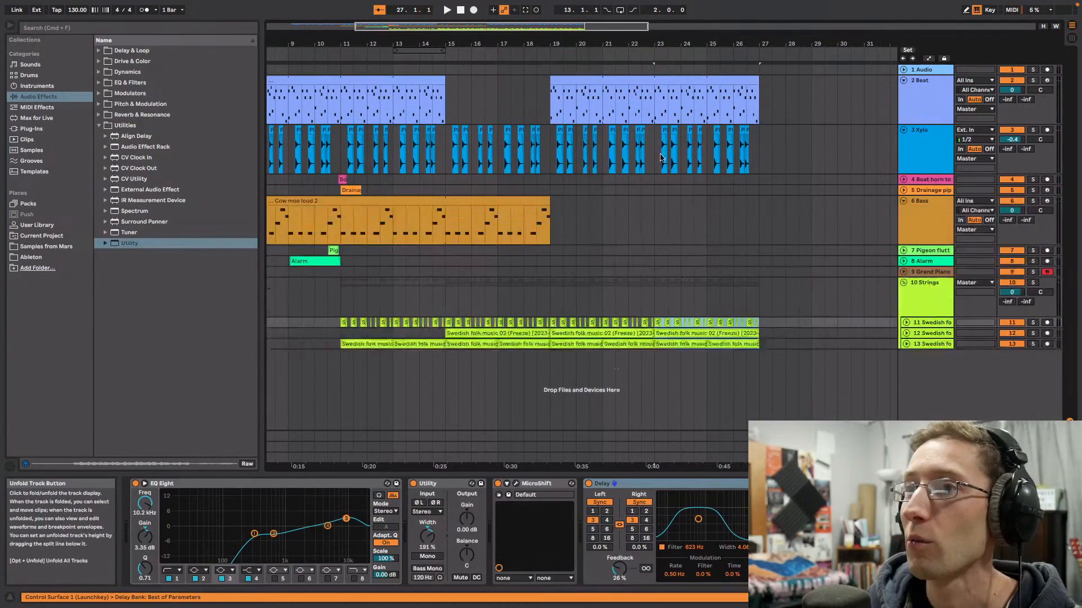
click(440, 225)
key(space)
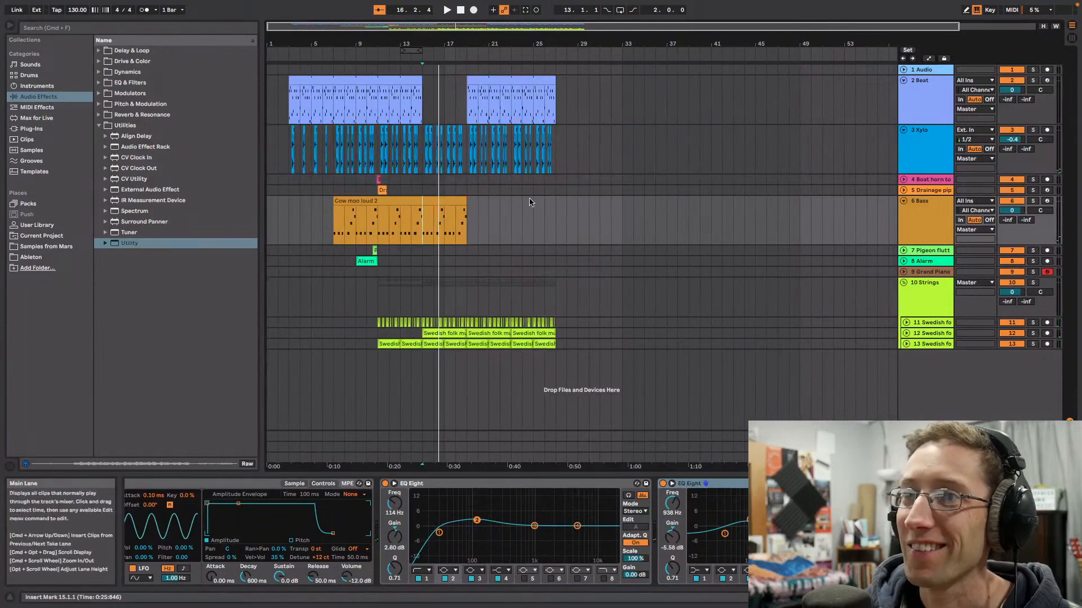
drag(451, 201, 546, 208)
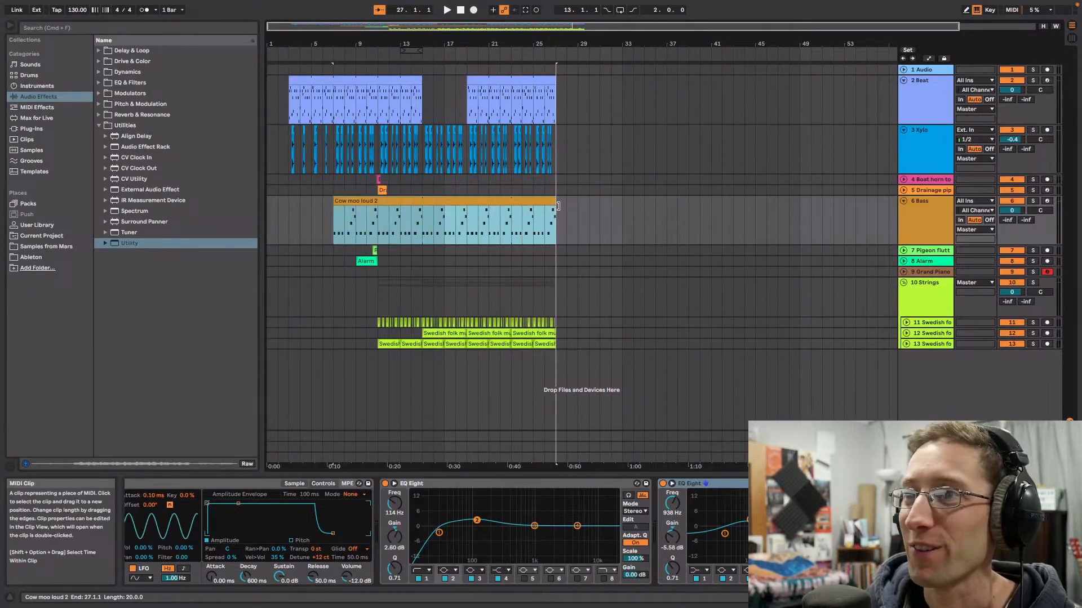
drag(758, 23, 676, 51)
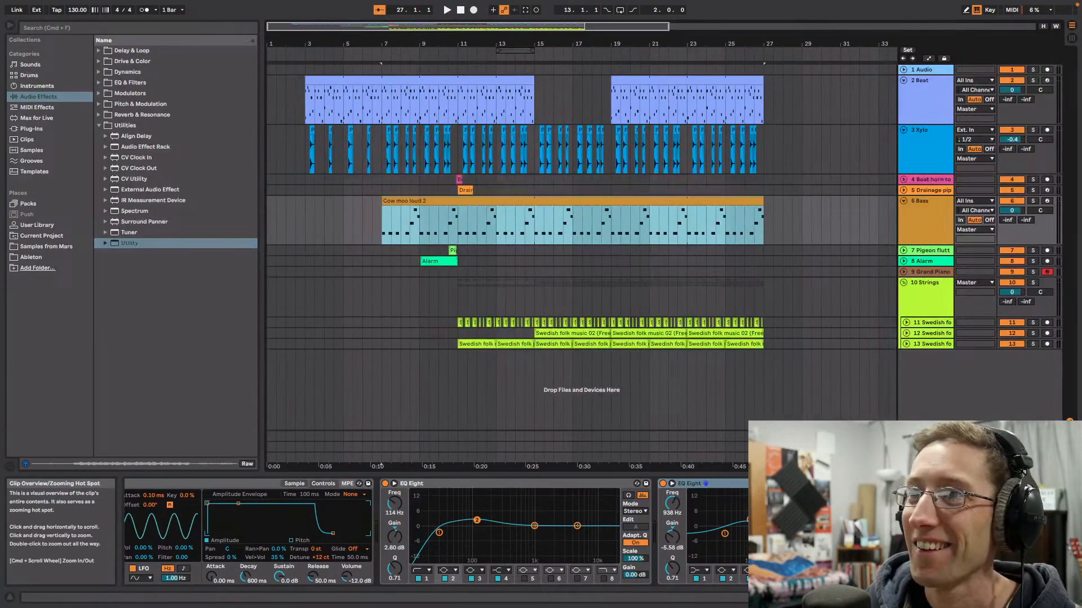
click(533, 190)
key(space)
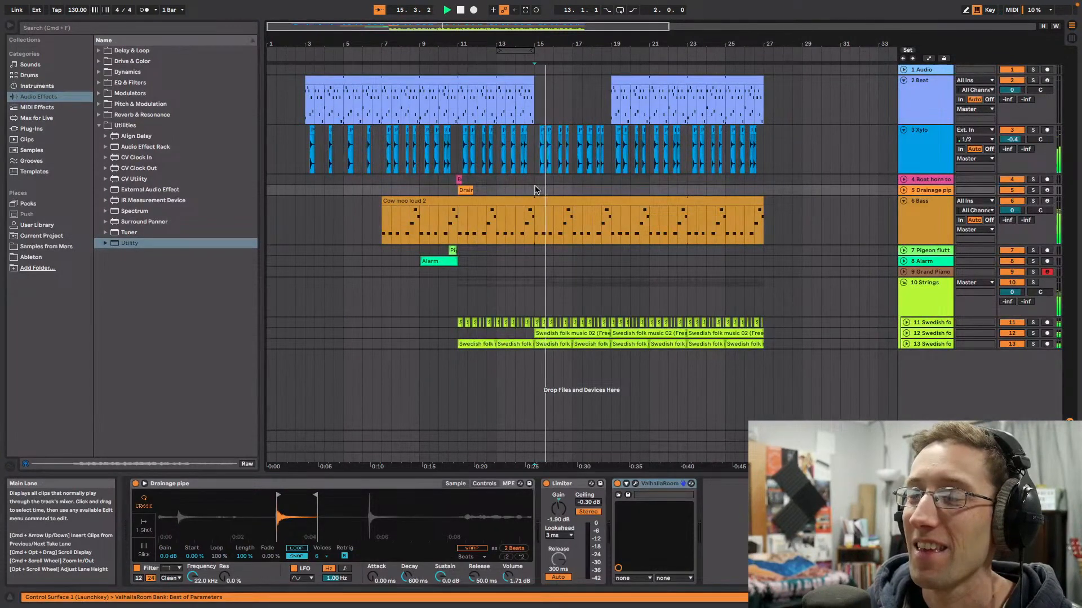
Step: Copy the Pigeon flutters and Alarm clips between bars 9 and 11 to bar 17
drag(419, 250, 465, 266)
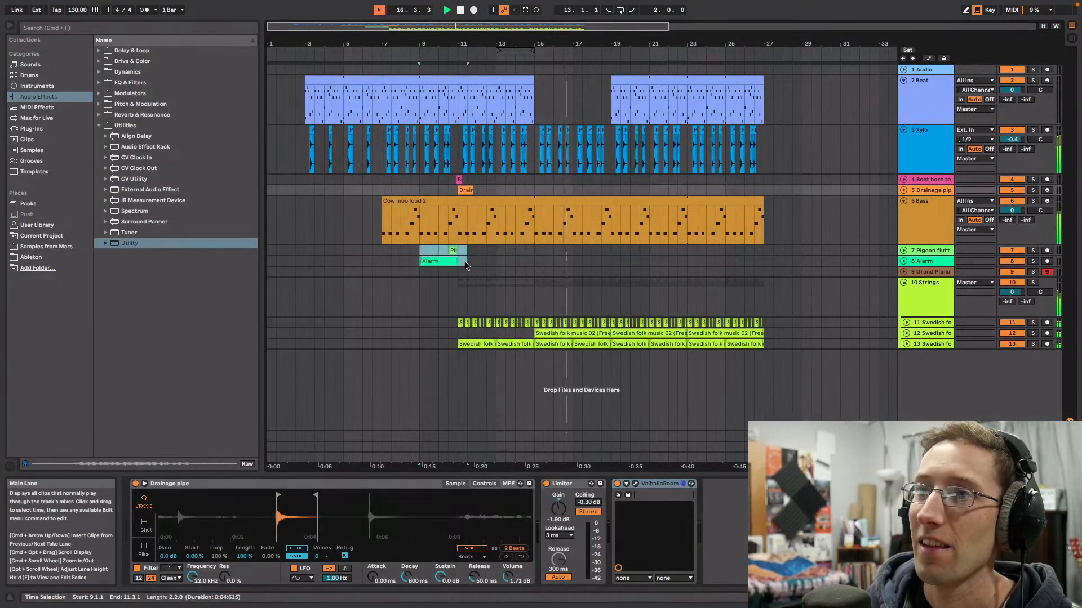
click(537, 263)
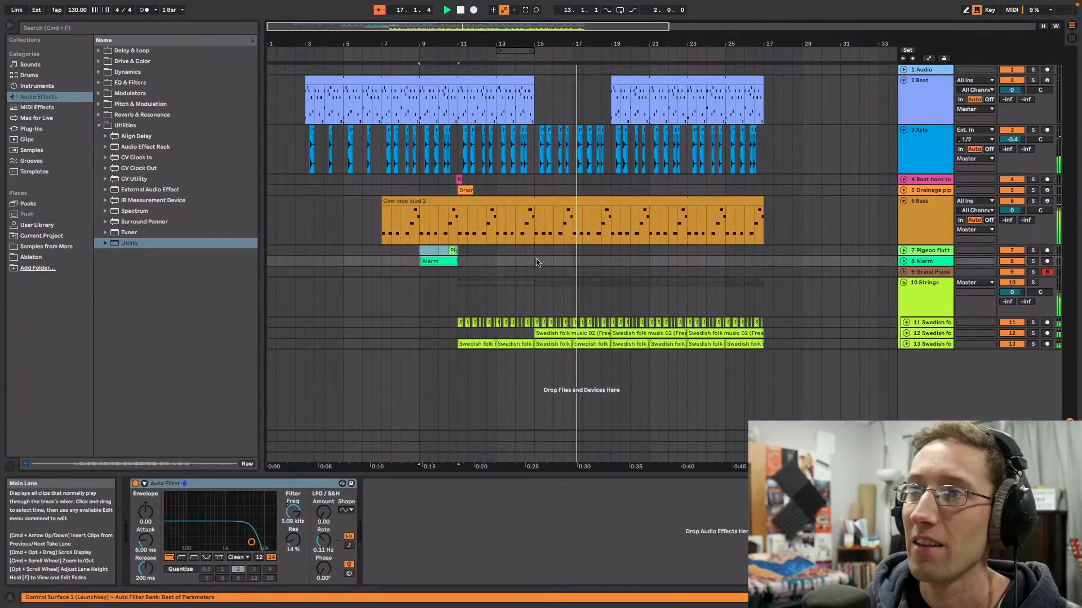
click(574, 252)
key(super+v)
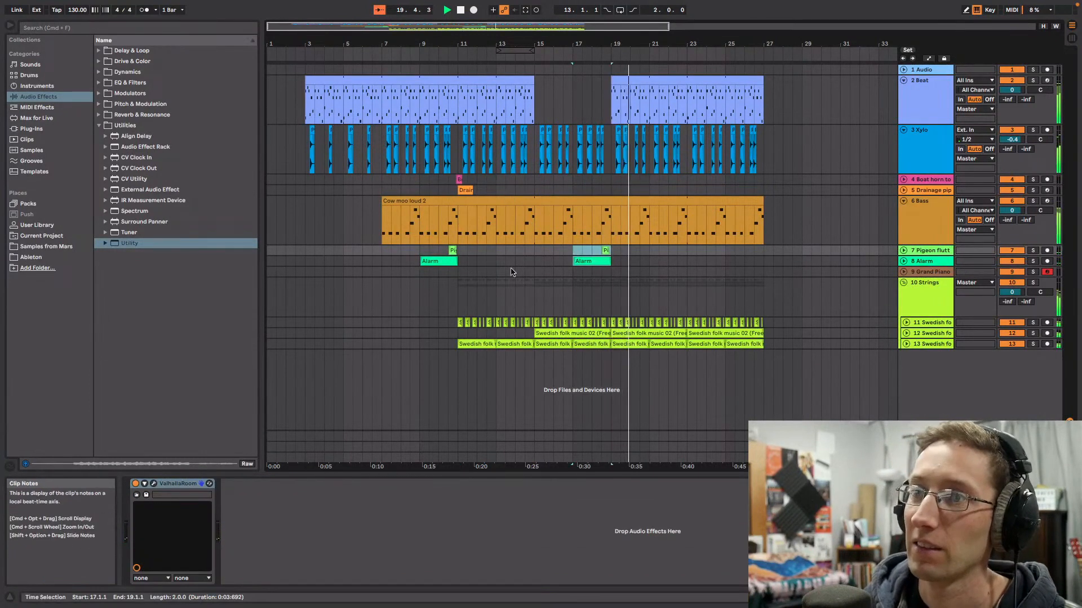
Step: Play the Alarm clip from bar 9 and delete the copied Alarm clip at bar 17
click(489, 262)
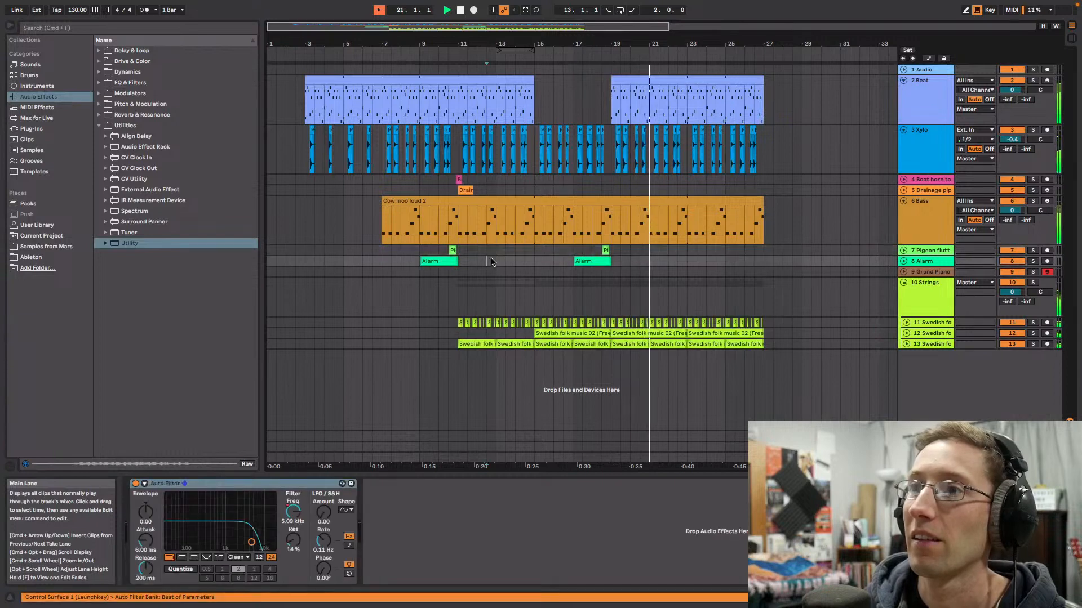
key(space)
click(586, 262)
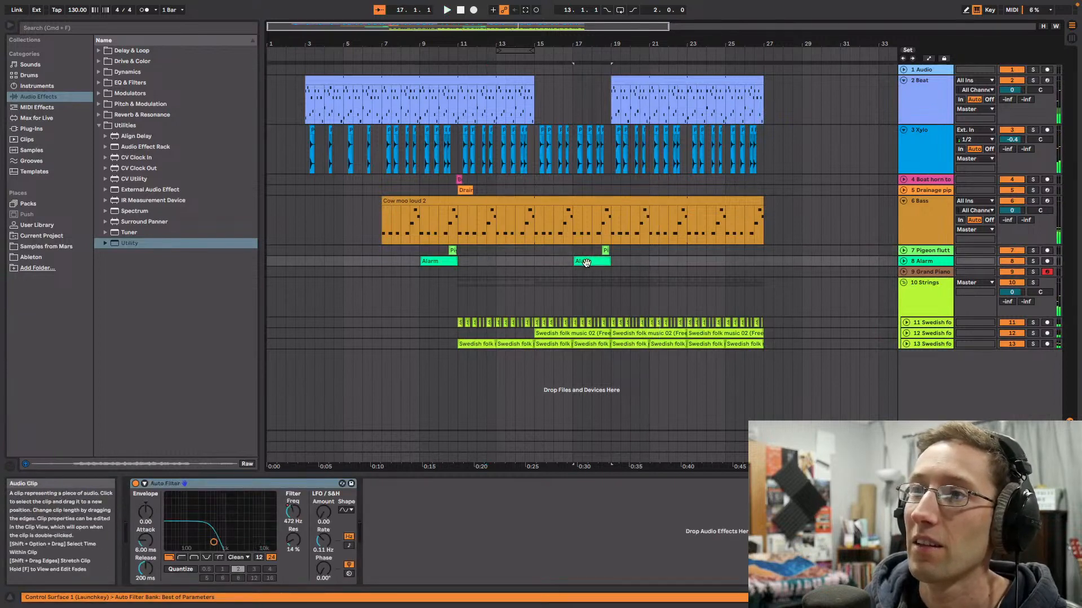
click(419, 254)
key(space)
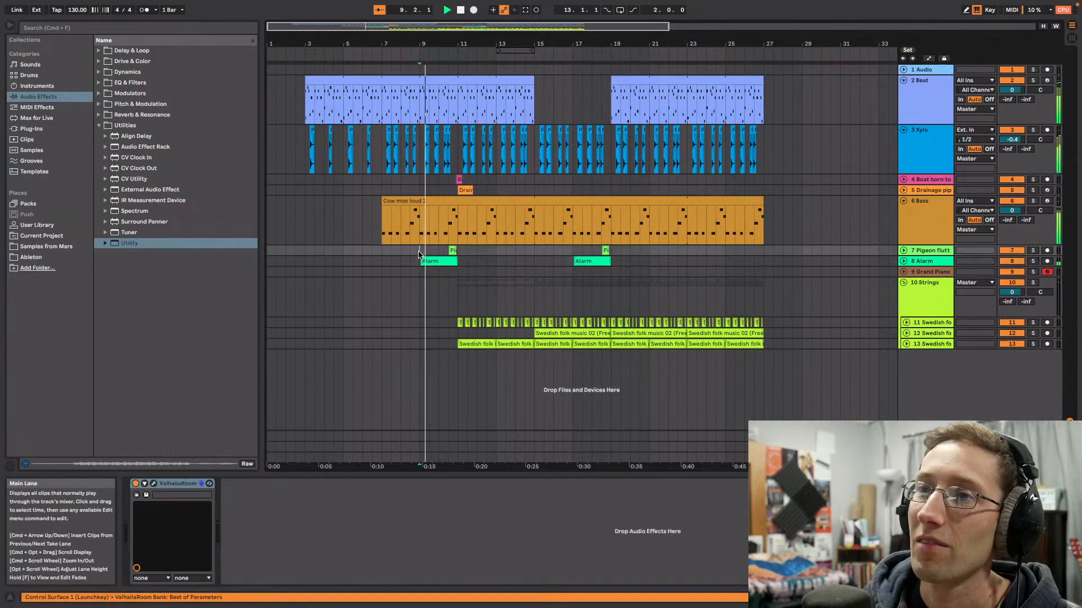
click(594, 262)
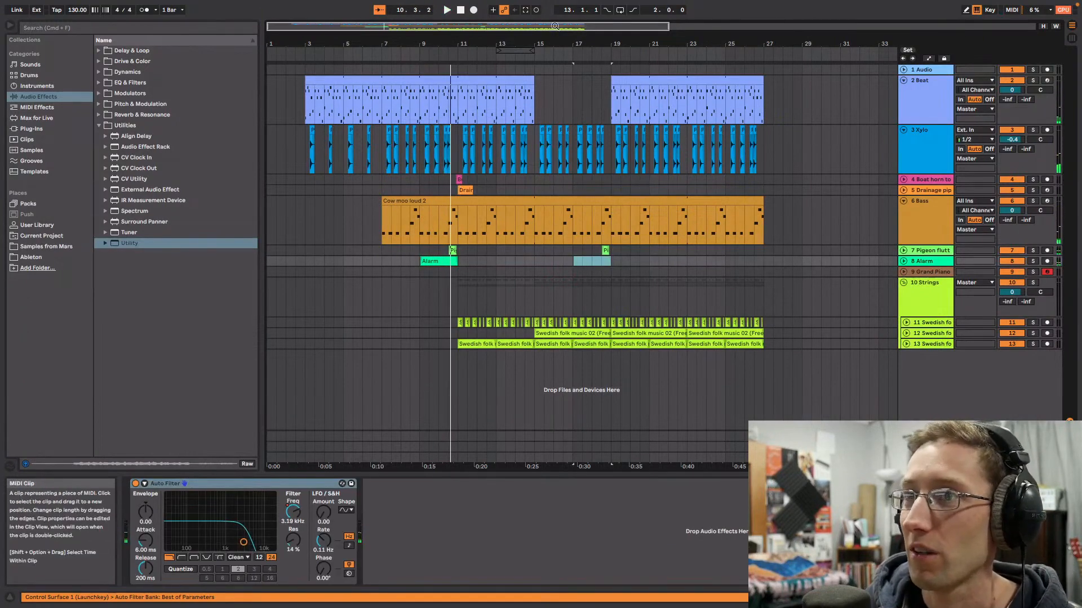
Step: Copy the Boat horn and Drainage pipe section between bars 10 and 12 to bar 18 and play the transition
drag(555, 26, 524, 68)
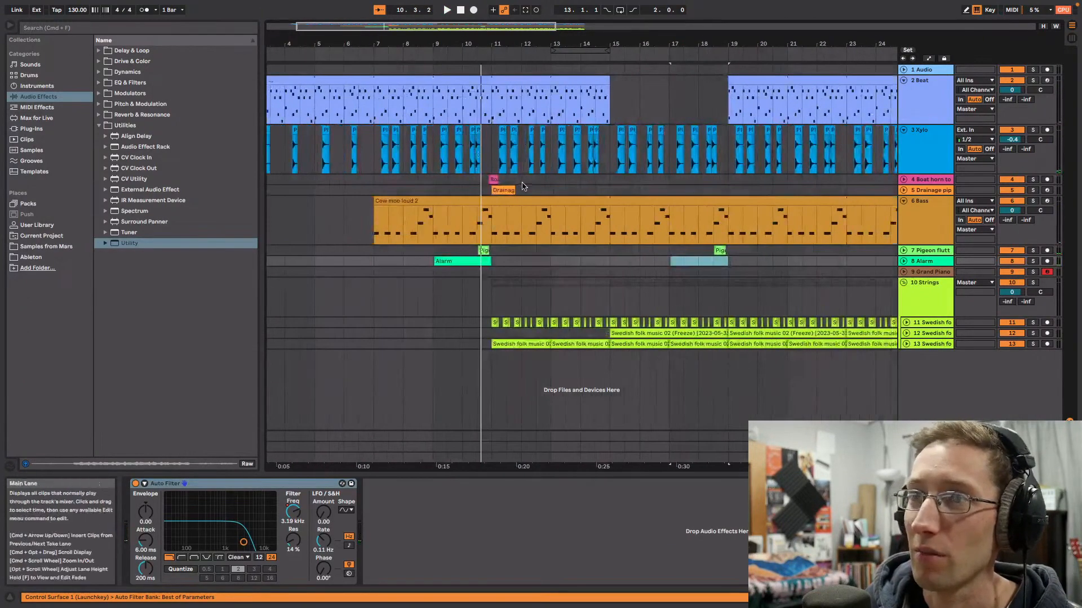
click(466, 179)
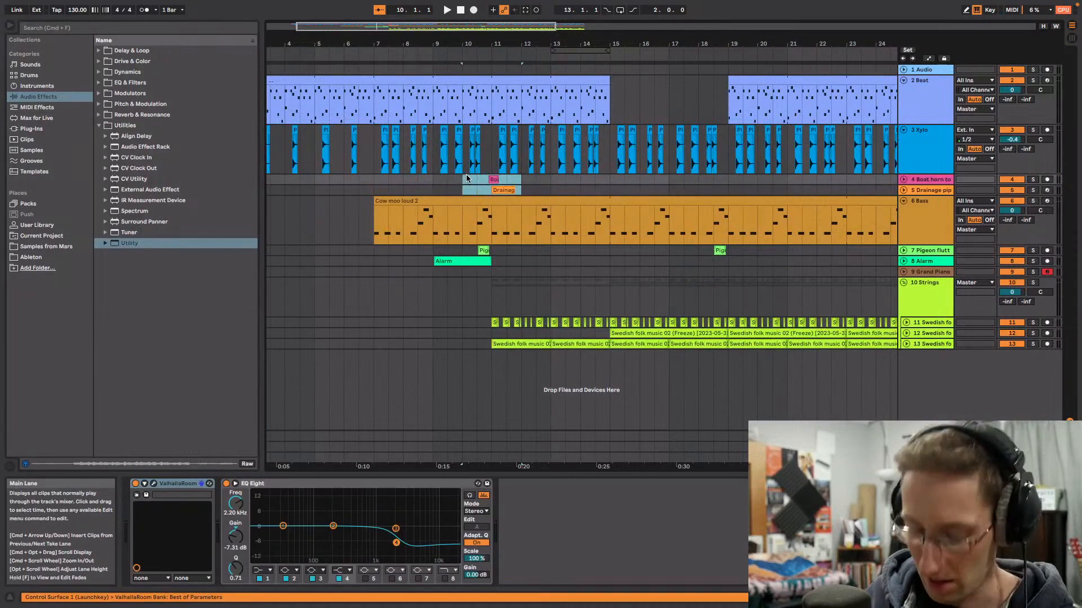
click(698, 185)
key(super+v)
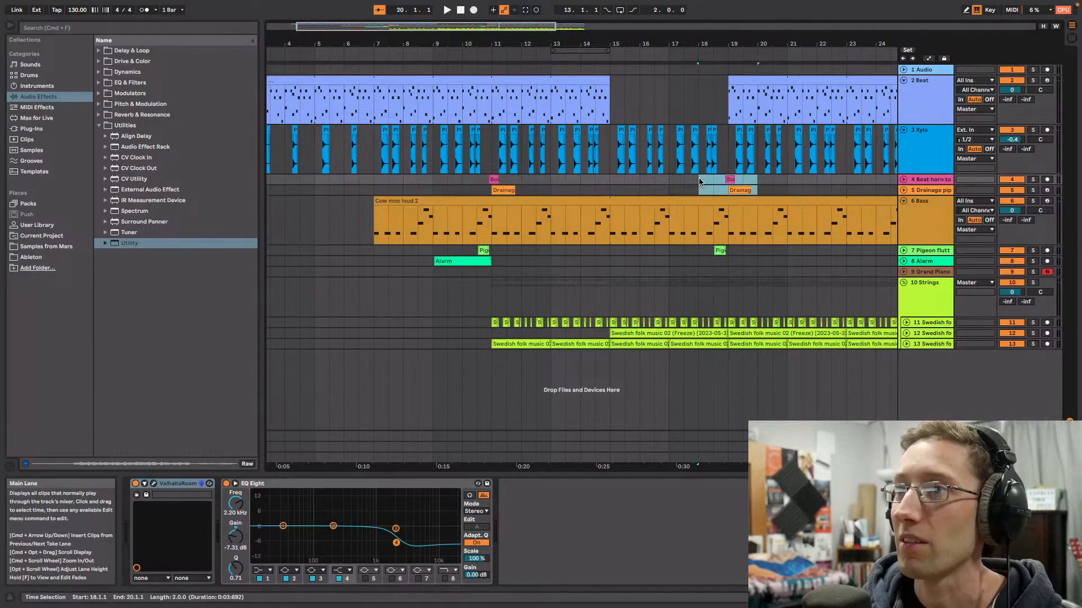
click(714, 53)
click(566, 60)
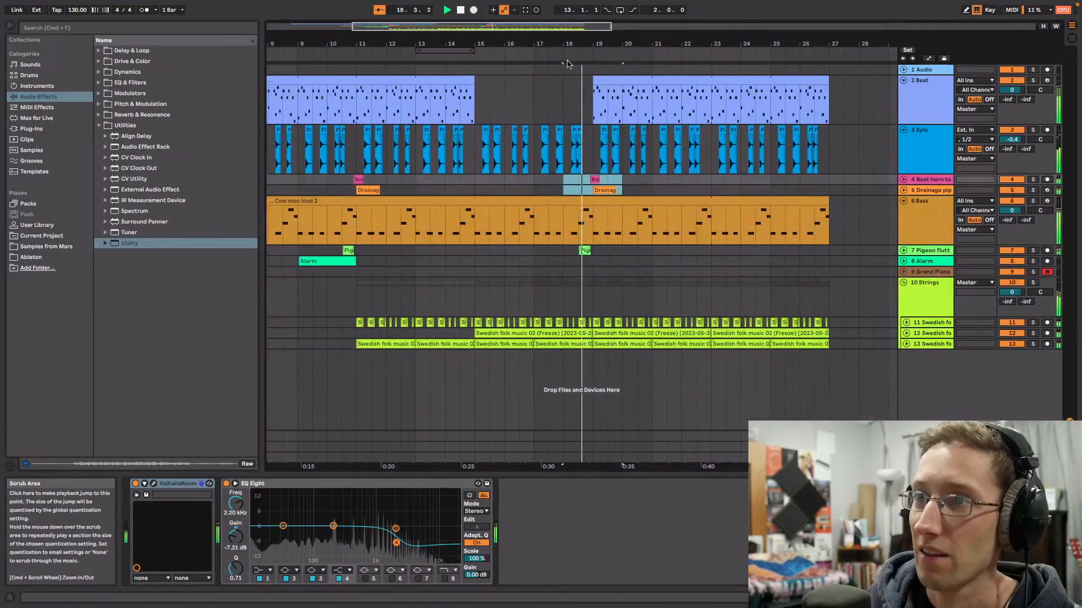
click(580, 60)
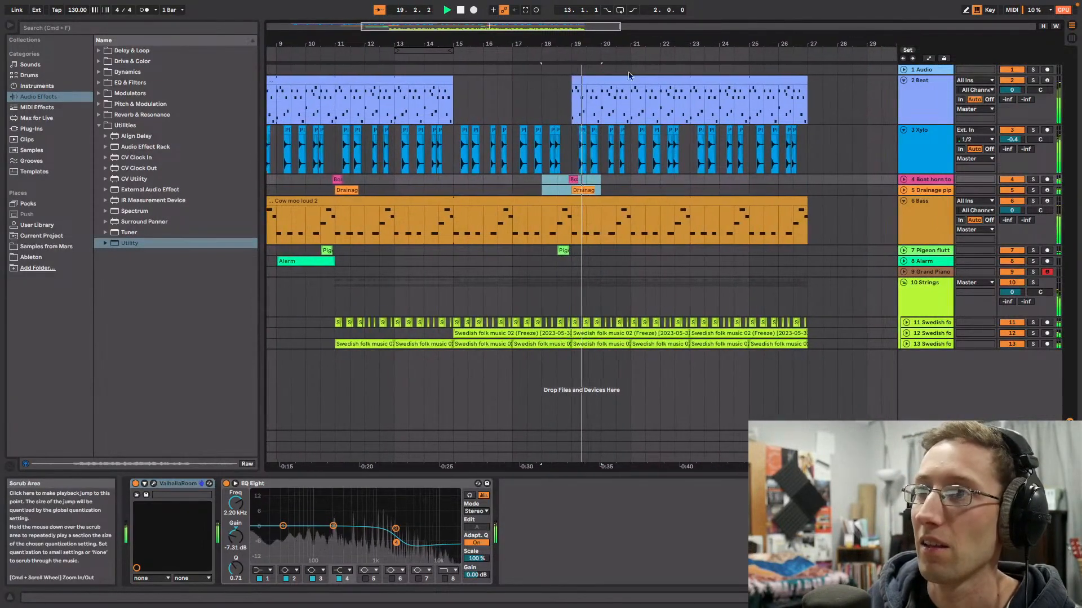
Step: Solo the Bass track briefly during playback, unsolo it and listen to the full mix again
click(1034, 202)
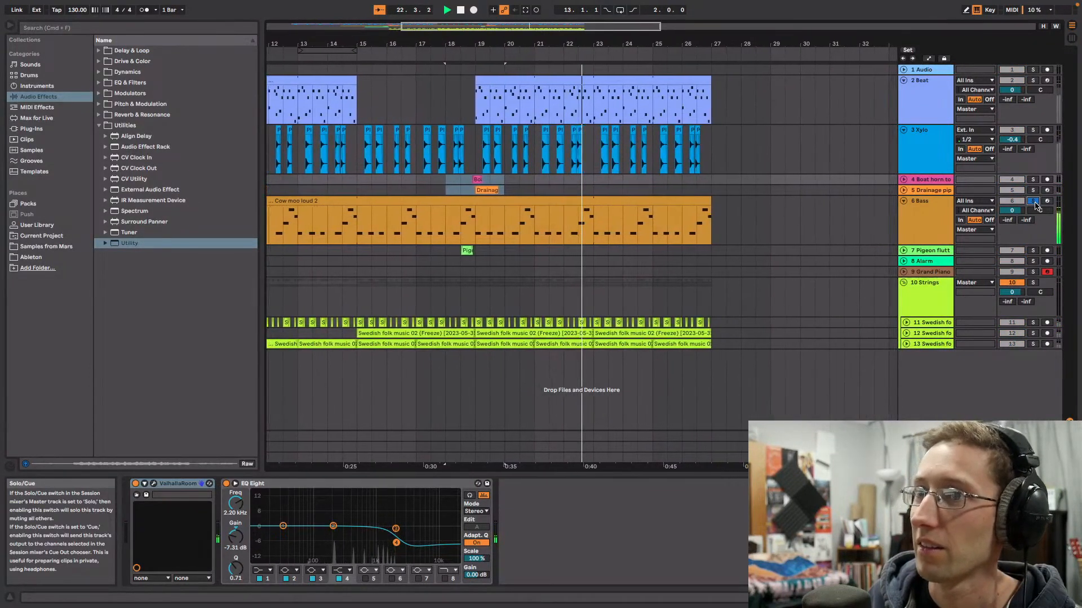
click(1034, 202)
key(space)
key(space)
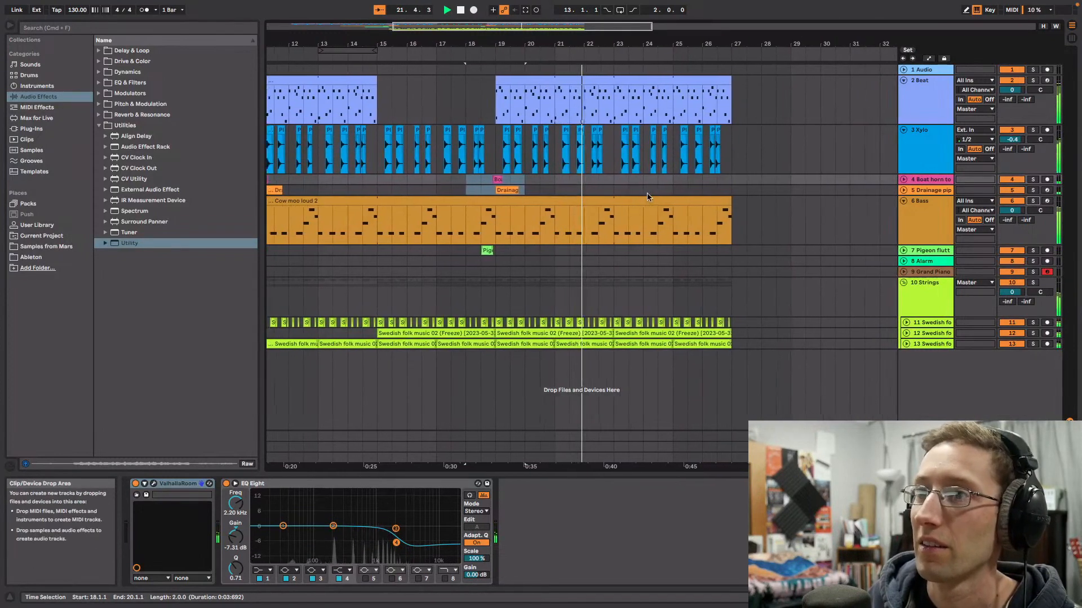
key(space)
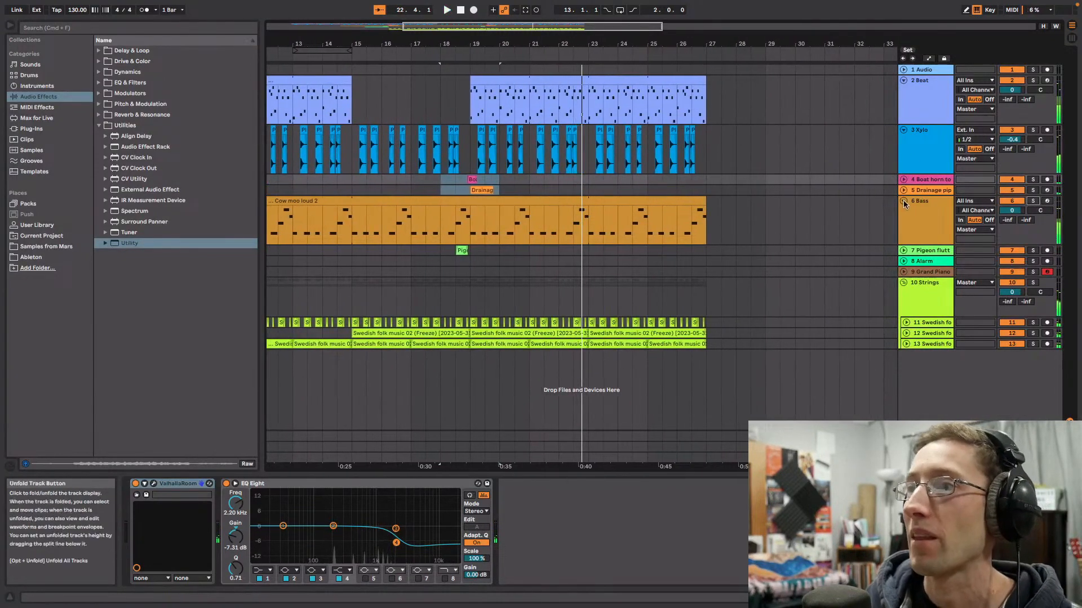
Step: Fold the Bass, Xylo and Beat tracks
click(904, 200)
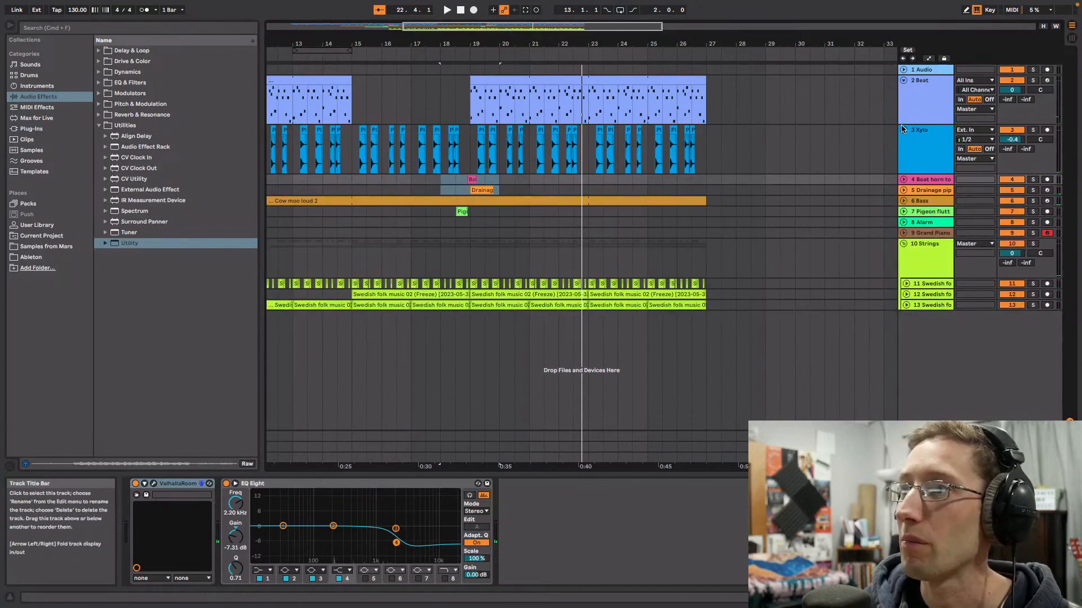
click(903, 130)
click(904, 81)
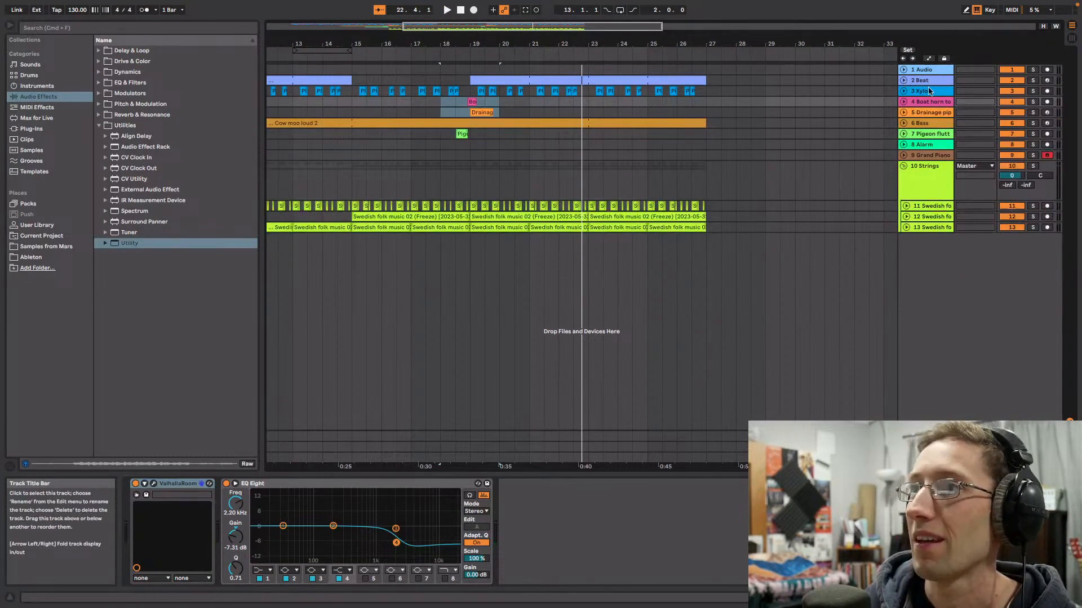
Step: Insert a new audio track below Xylo and unfold it
right_click(929, 92)
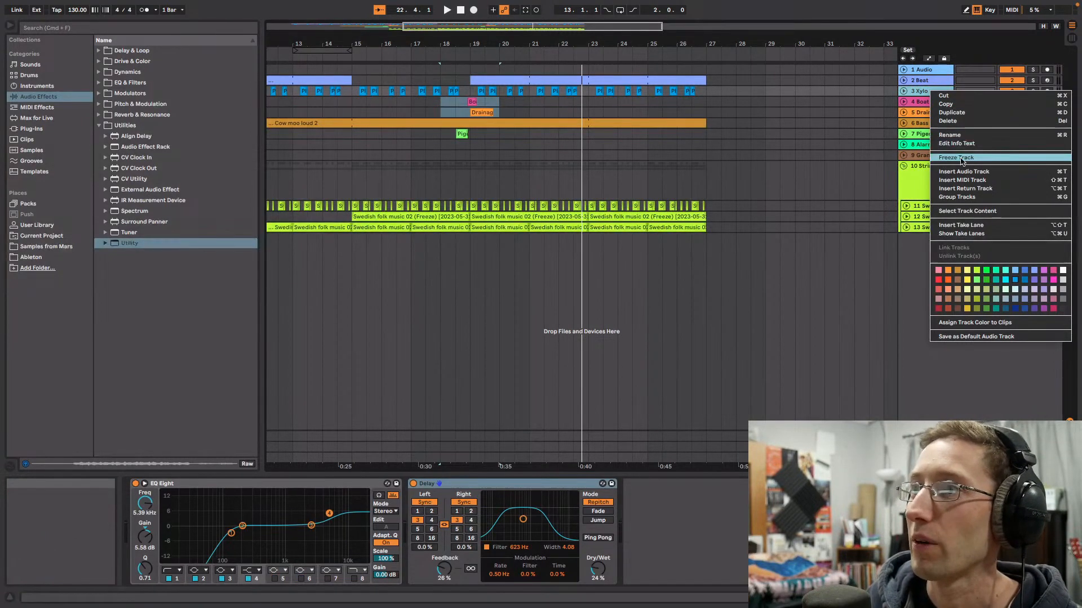
click(971, 172)
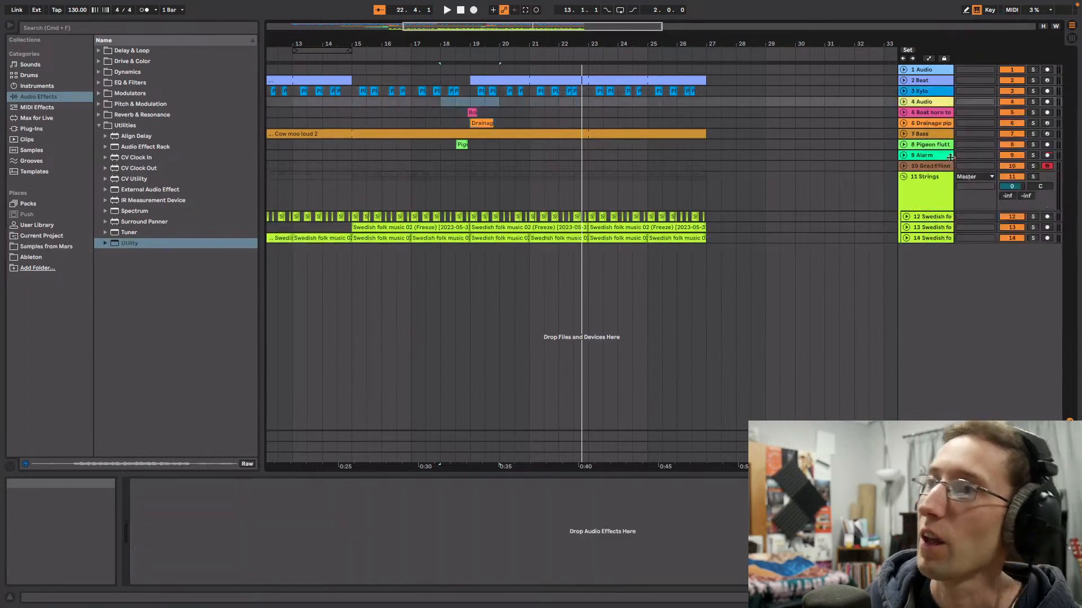
click(903, 102)
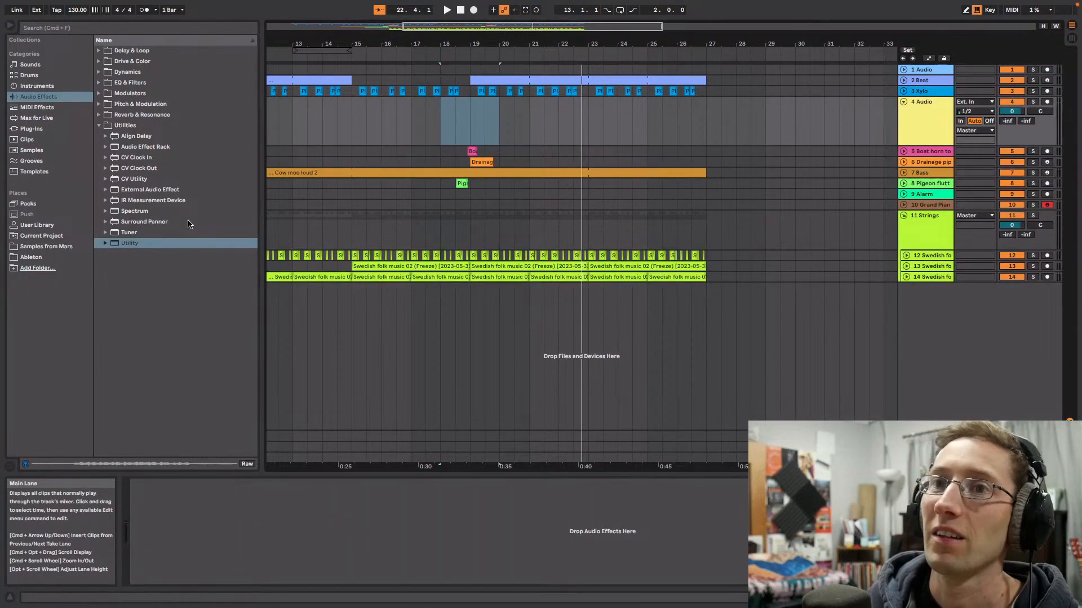
Step: Browse the current project's samples and place Metal skip deep.WAV on the new audio track, starting in bar 17
click(99, 126)
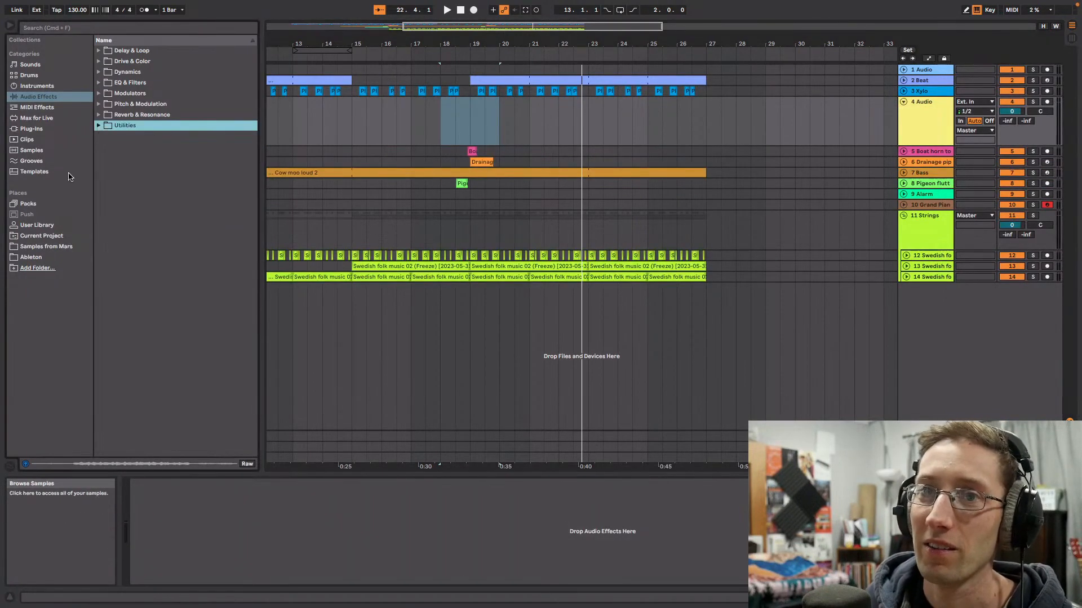
click(61, 236)
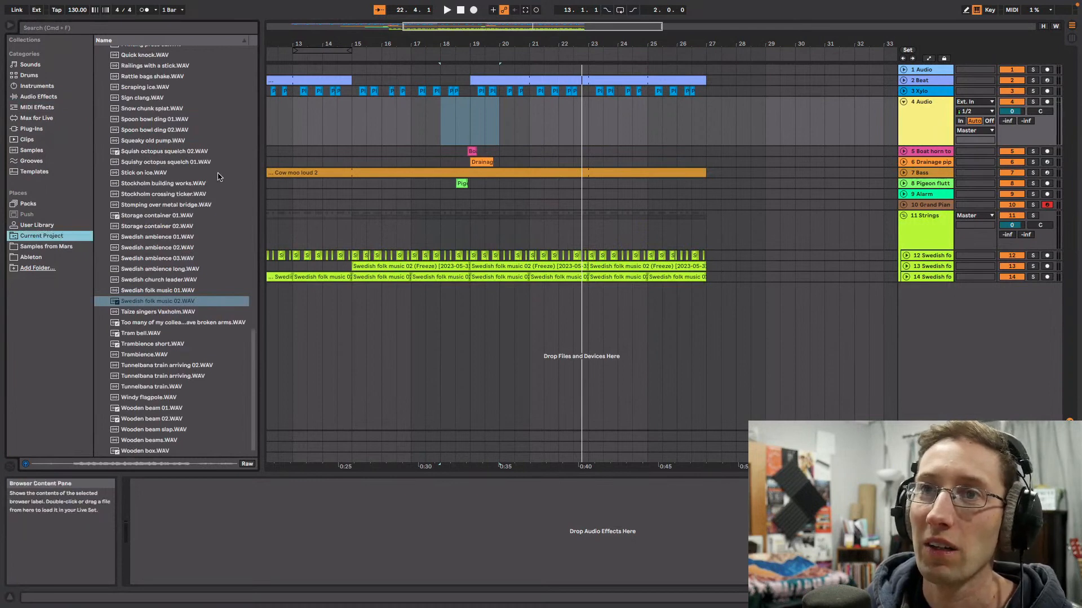
scroll(217, 186, up, 10)
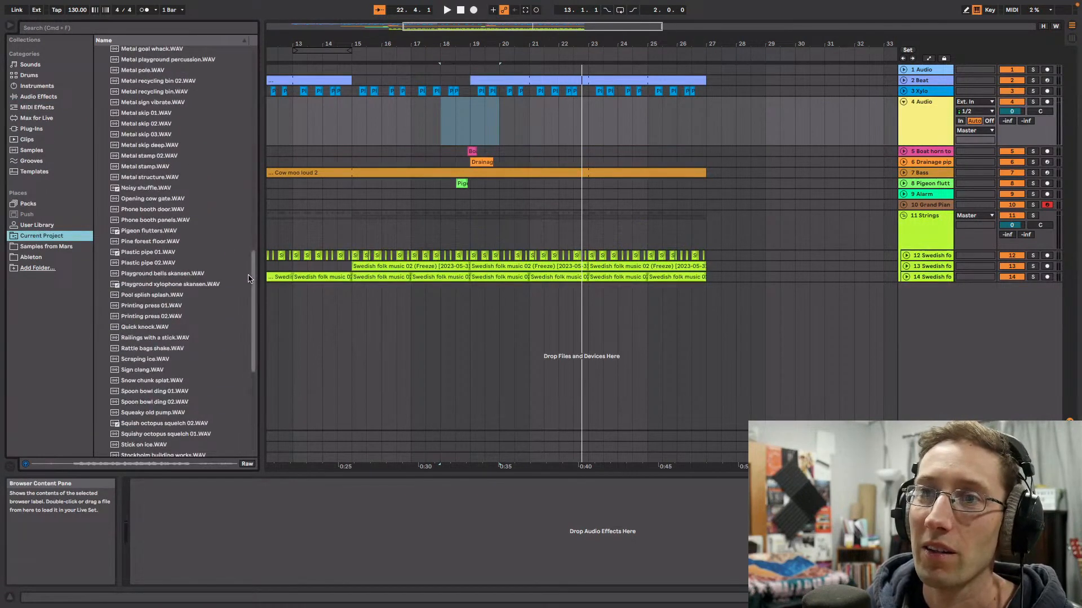
drag(491, 24, 492, 59)
click(156, 137)
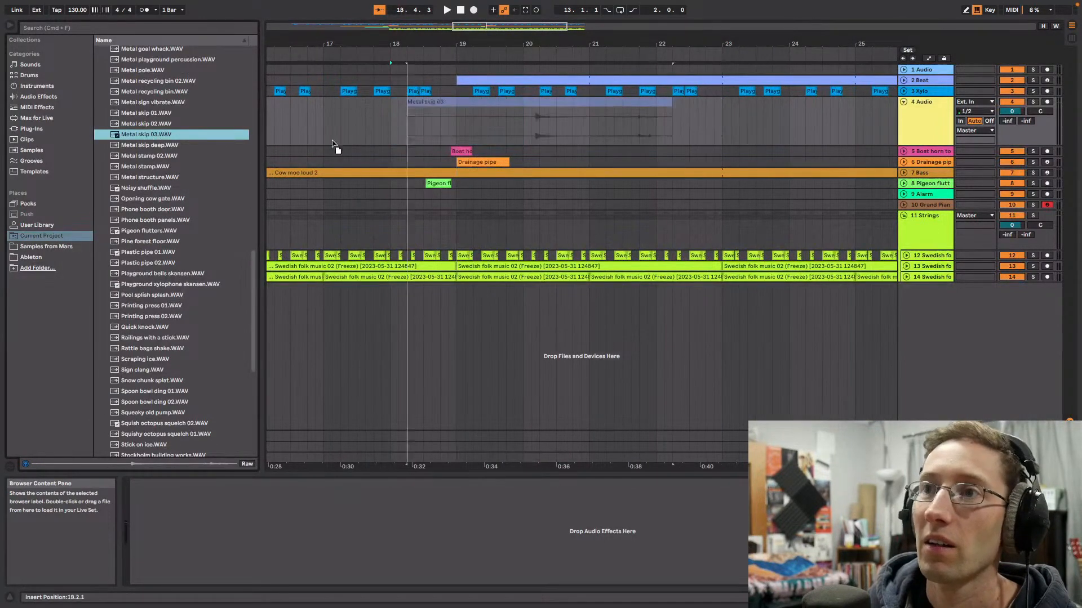
drag(150, 145, 344, 122)
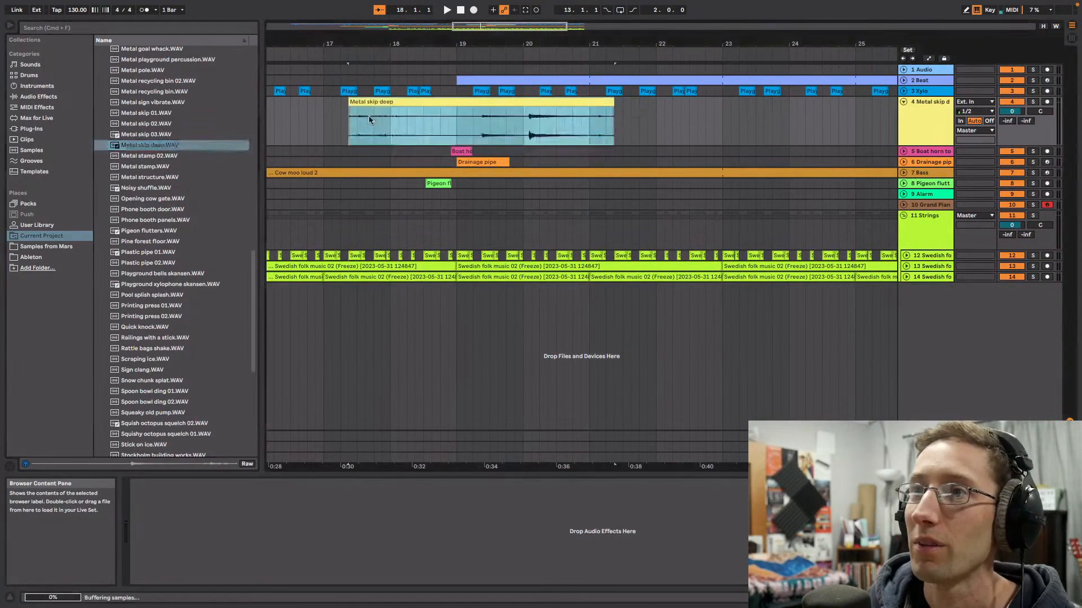
drag(494, 40, 535, 63)
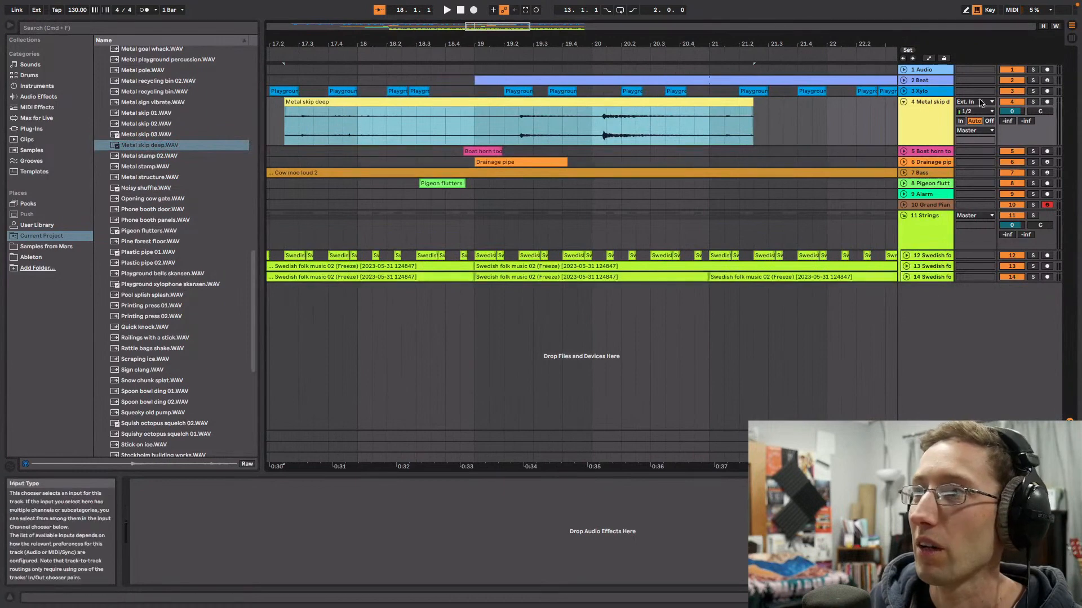
Step: Solo the Metal skip deep track and listen to the sample from its start and again around bar 20
click(1032, 102)
click(585, 130)
key(space)
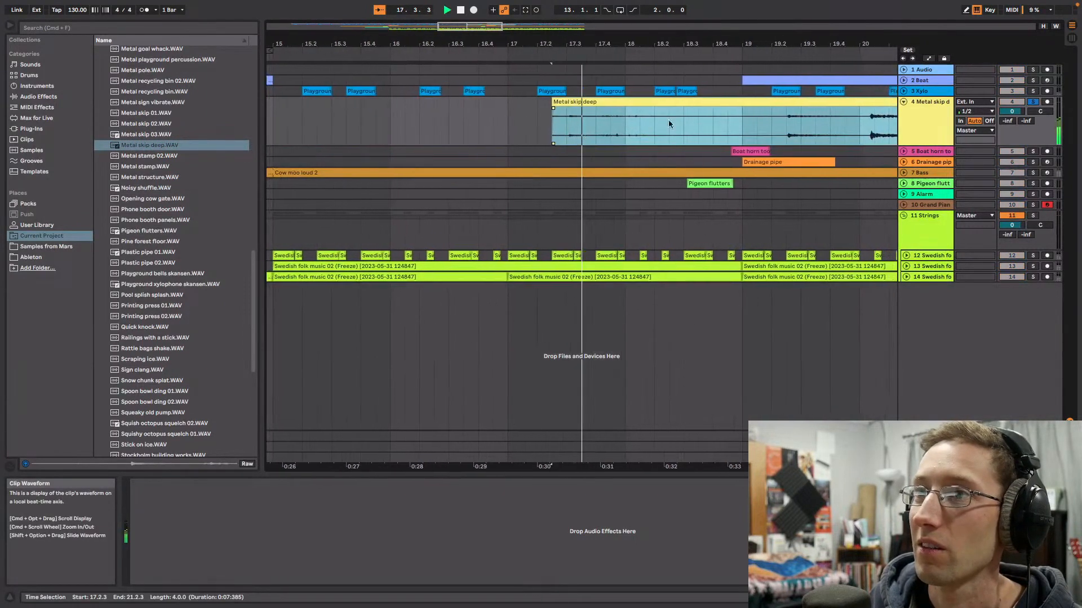
key(space)
drag(812, 43, 592, 43)
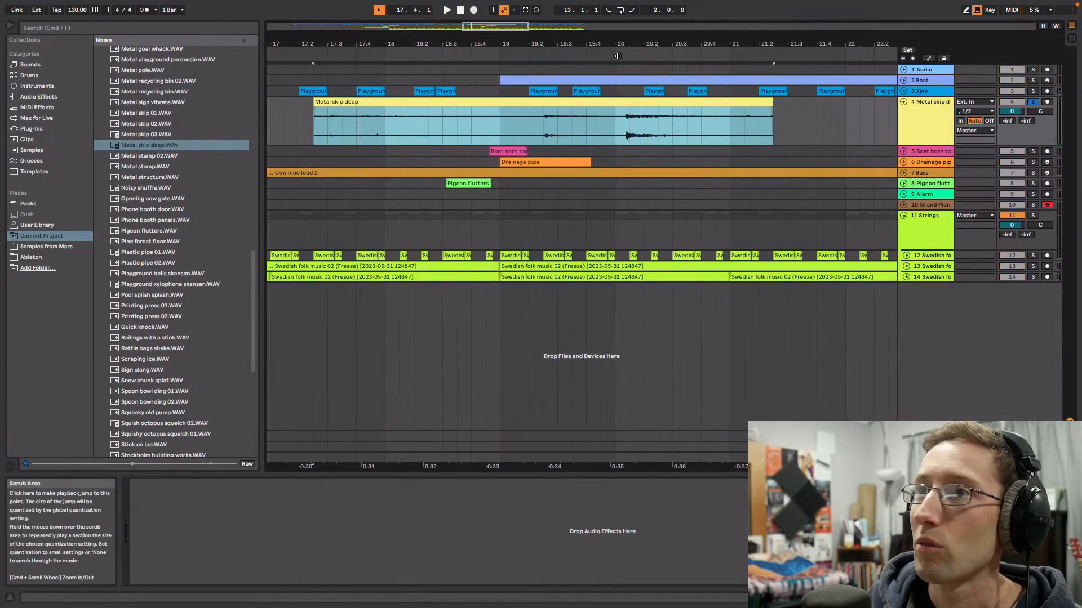
click(618, 56)
drag(480, 27, 488, 17)
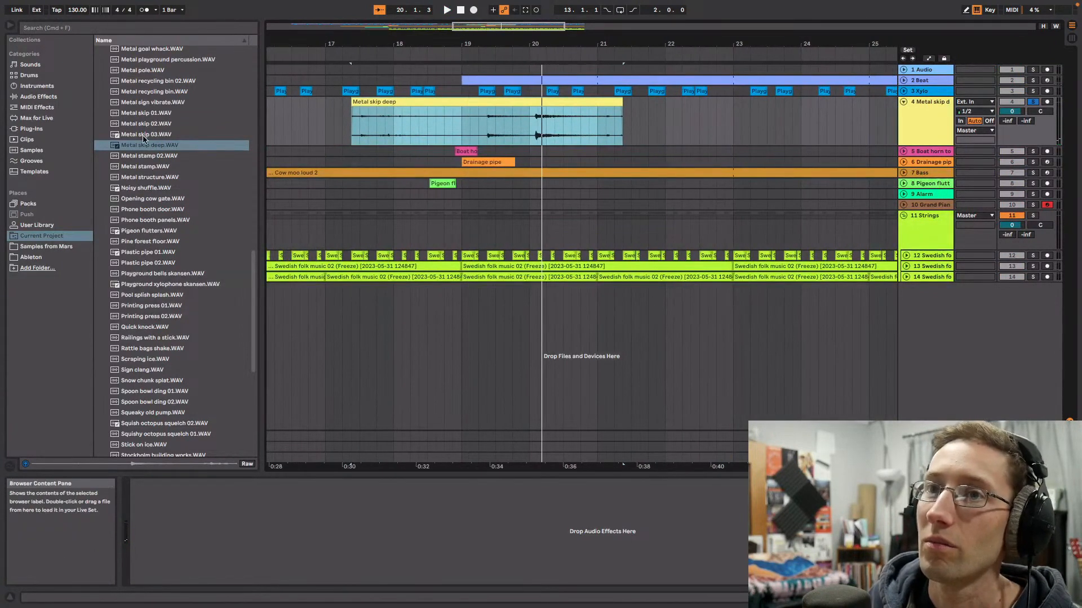
Step: Try Metal skip 03, Metal skip 02 and Metal skip 01 in turn on the soloed track, deleting each after listening
drag(144, 135, 372, 135)
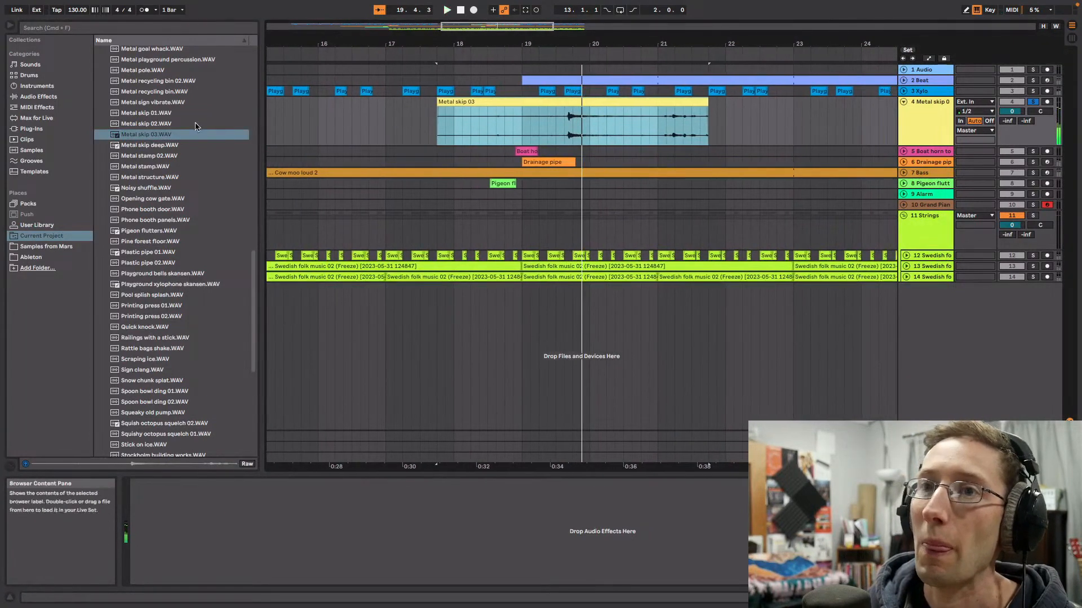
key(space)
key(Delete)
drag(196, 124, 494, 123)
key(space)
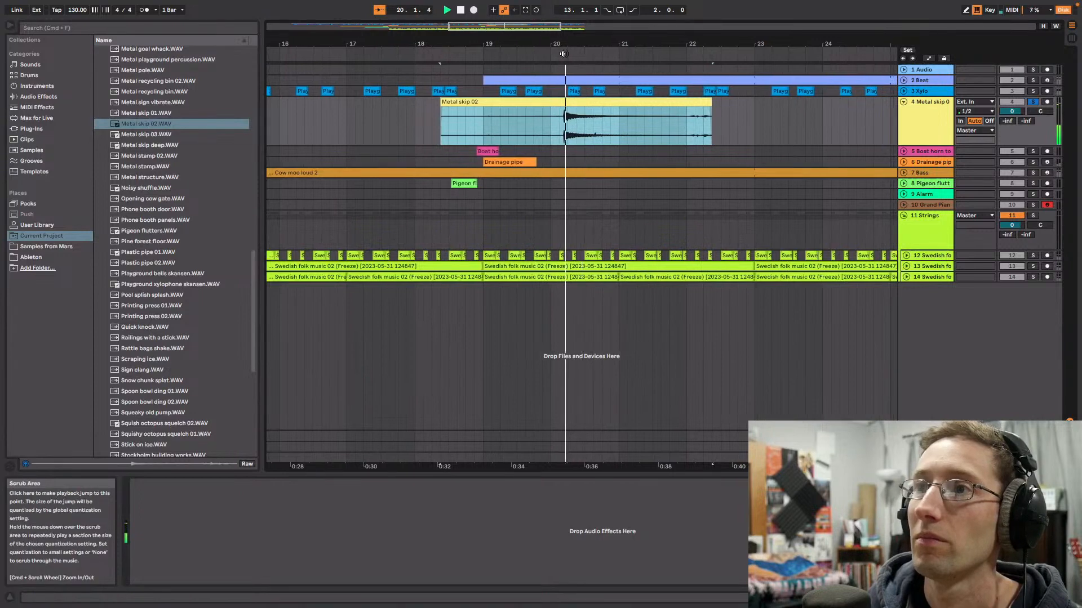
key(Delete)
drag(179, 113, 427, 126)
click(511, 56)
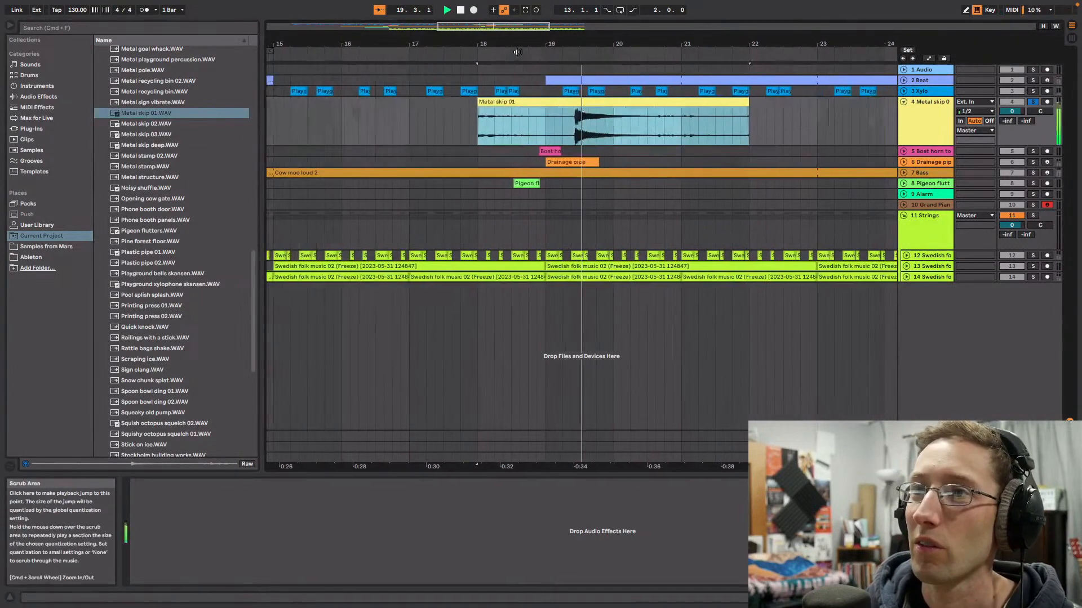
key(Delete)
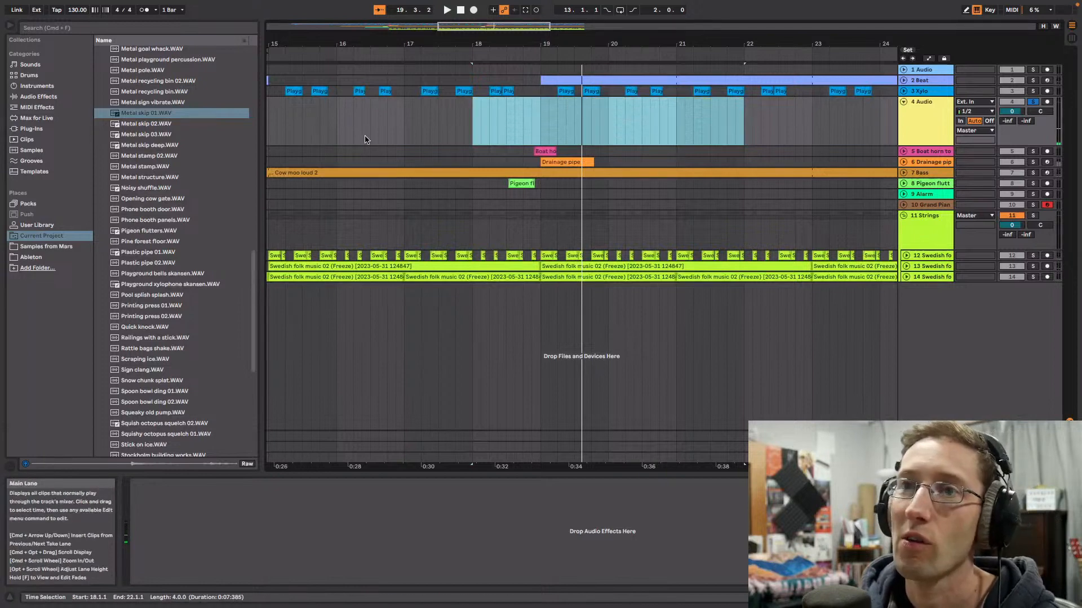
Step: Place Wooden beams.WAV from the current project's samples on the soloed track at 17.3.1 and listen to its hits
drag(253, 283, 257, 342)
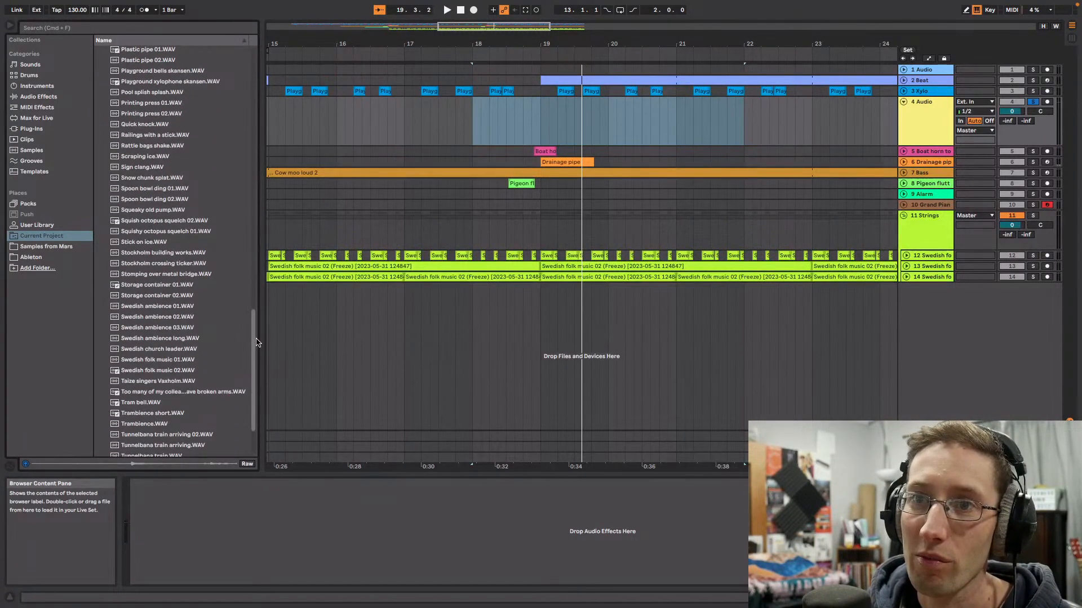
drag(256, 342, 255, 370)
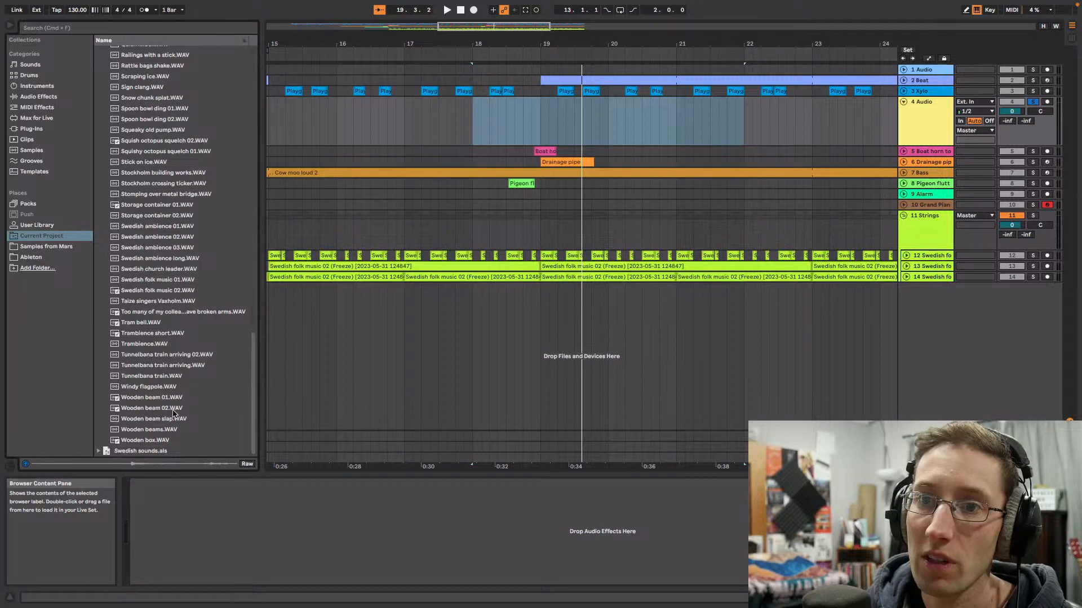
drag(156, 433, 438, 113)
click(660, 51)
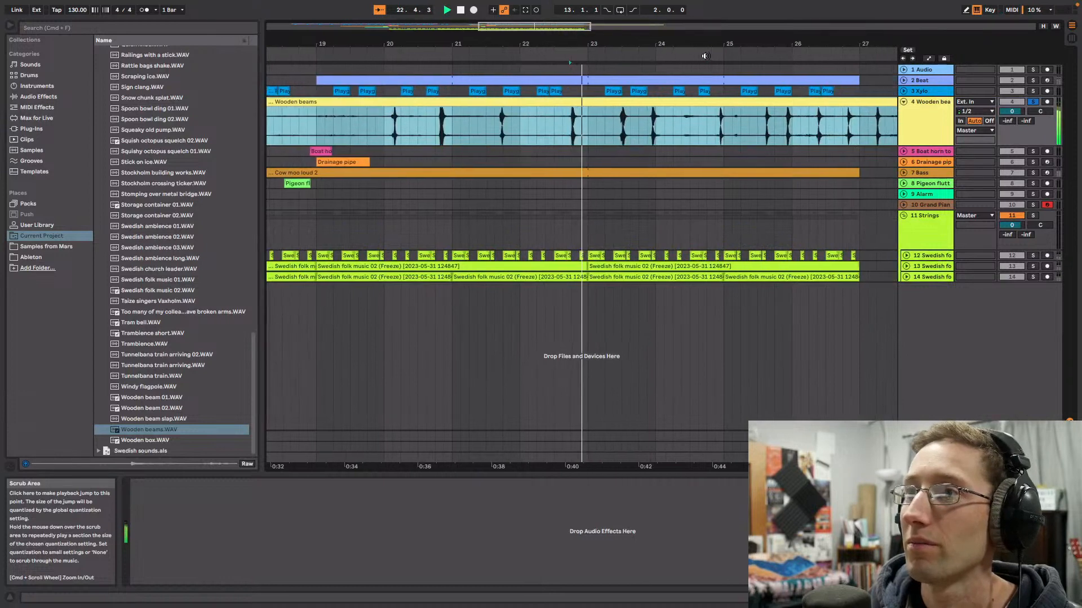
drag(554, 29, 639, 18)
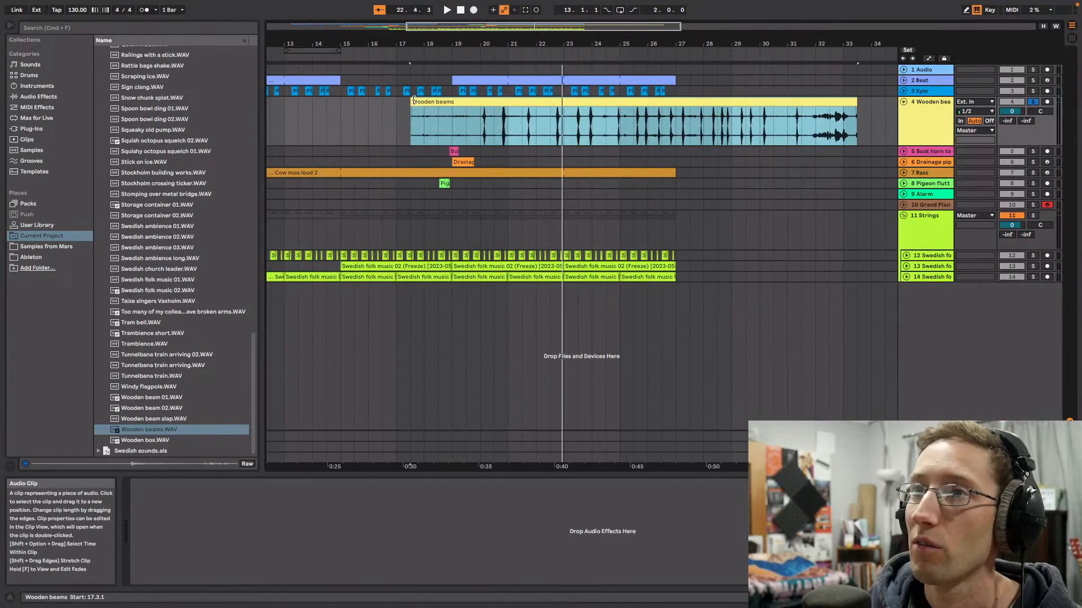
Step: Trim the Wooden beams clip at both ends to a short section around bar 19 and play it
drag(411, 102, 548, 99)
drag(856, 121, 559, 121)
drag(557, 46, 596, 111)
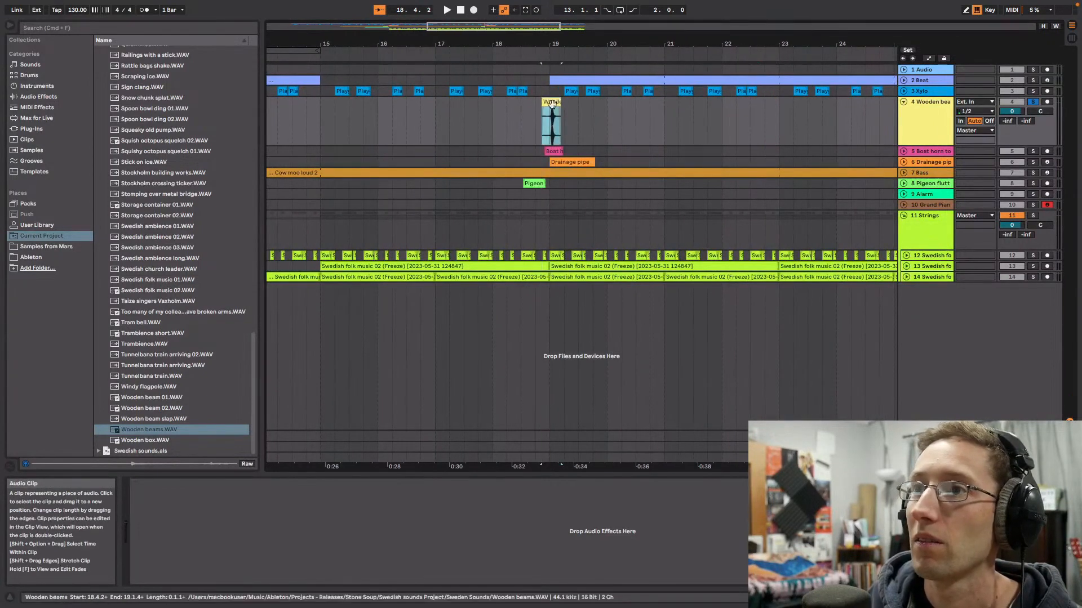
key(space)
key(space)
drag(587, 46, 508, 100)
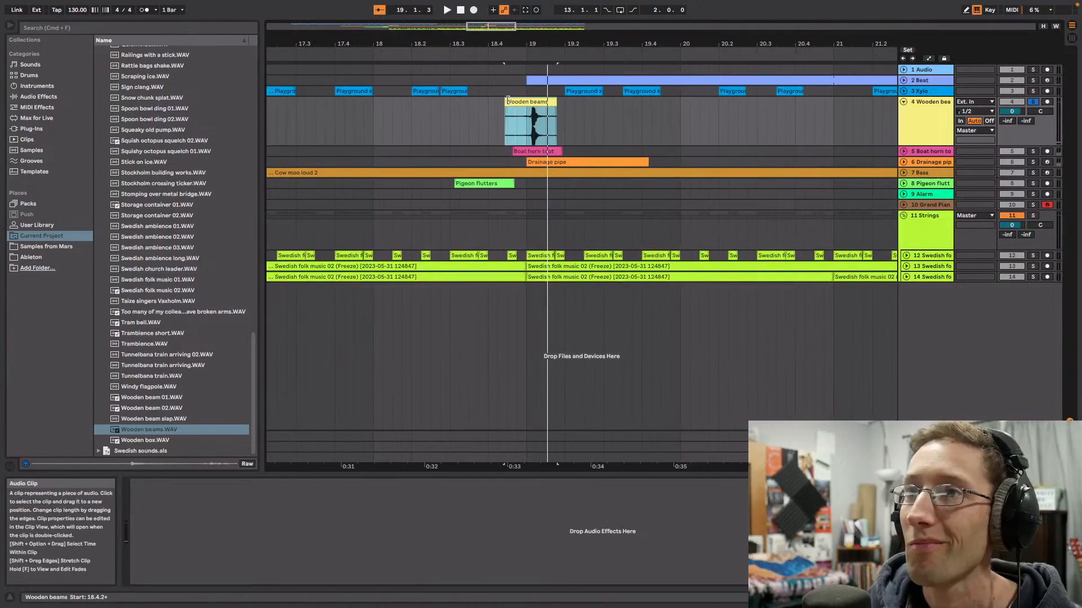
Step: Trim the Wooden beams clip tightly around one hit and move it so the hit lands on bar 19, checking by playback
drag(489, 26, 487, 27)
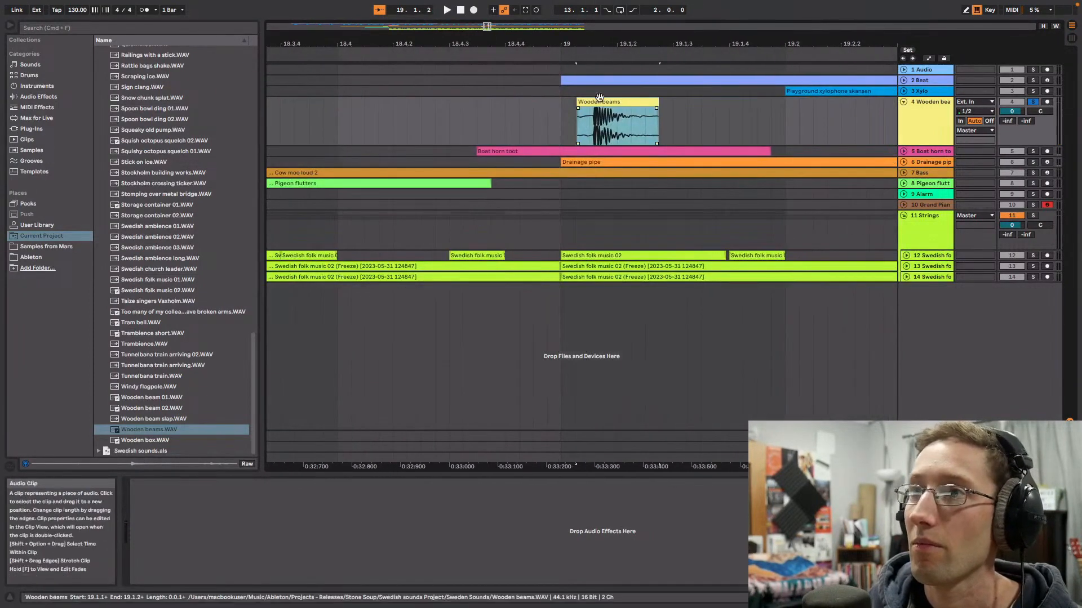
drag(601, 107, 499, 105)
key(space)
key(space)
key(space)
key(space)
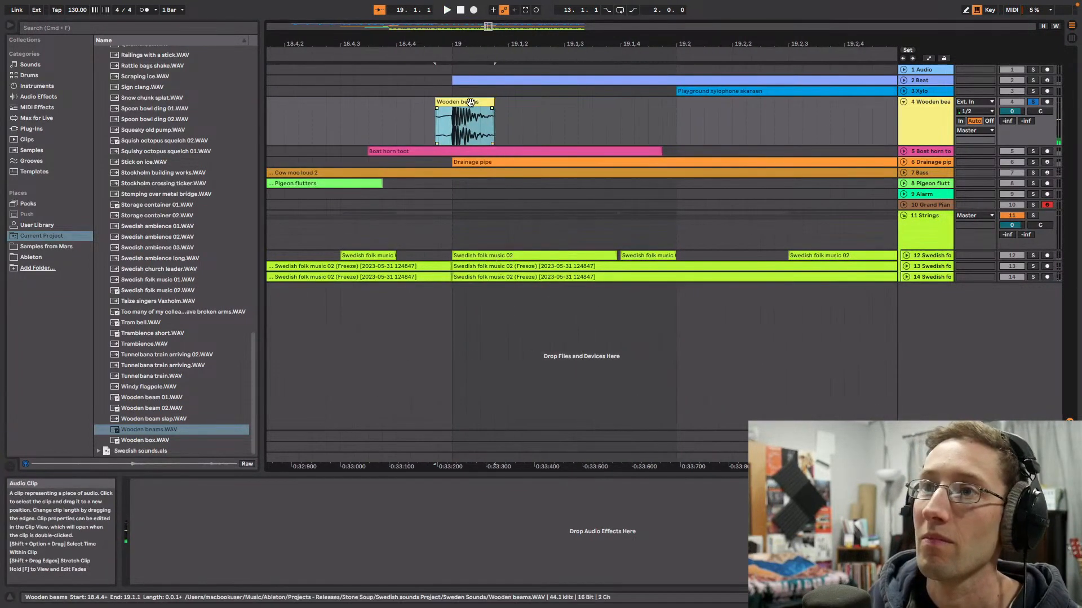
Step: Transpose the Wooden beams clip to -15 semitones, playing it back while adjusting
double_click(470, 102)
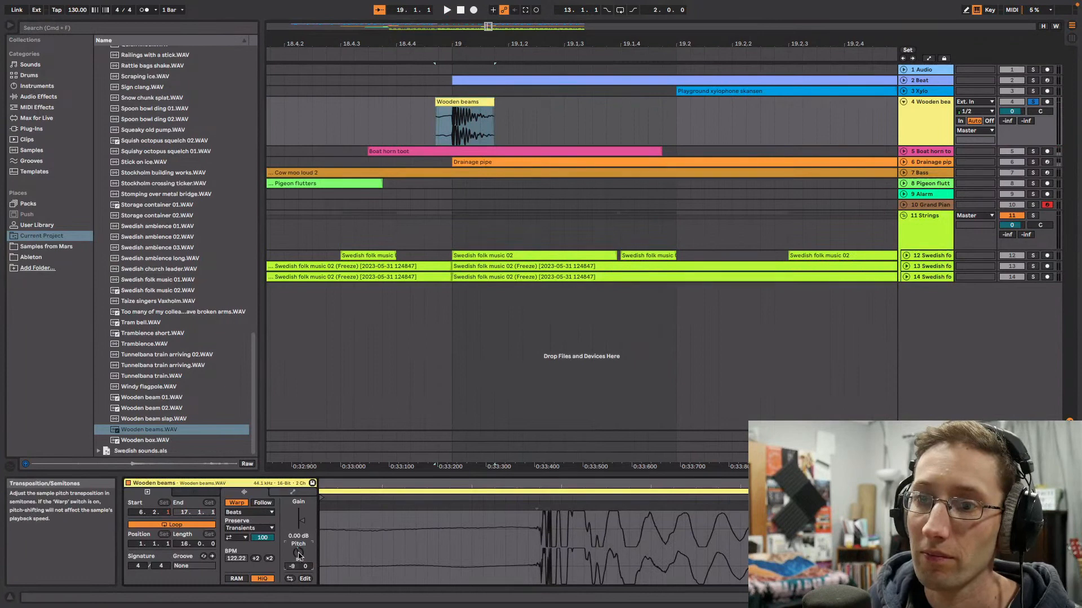
key(space)
key(space)
drag(299, 556, 298, 567)
key(space)
key(space)
key(space)
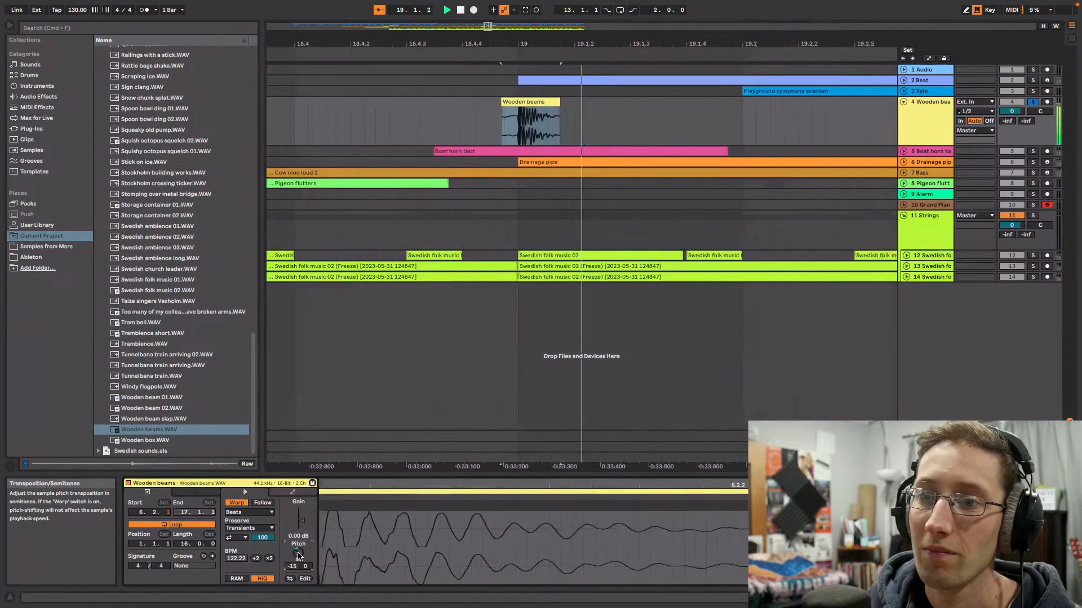
key(space)
key(space)
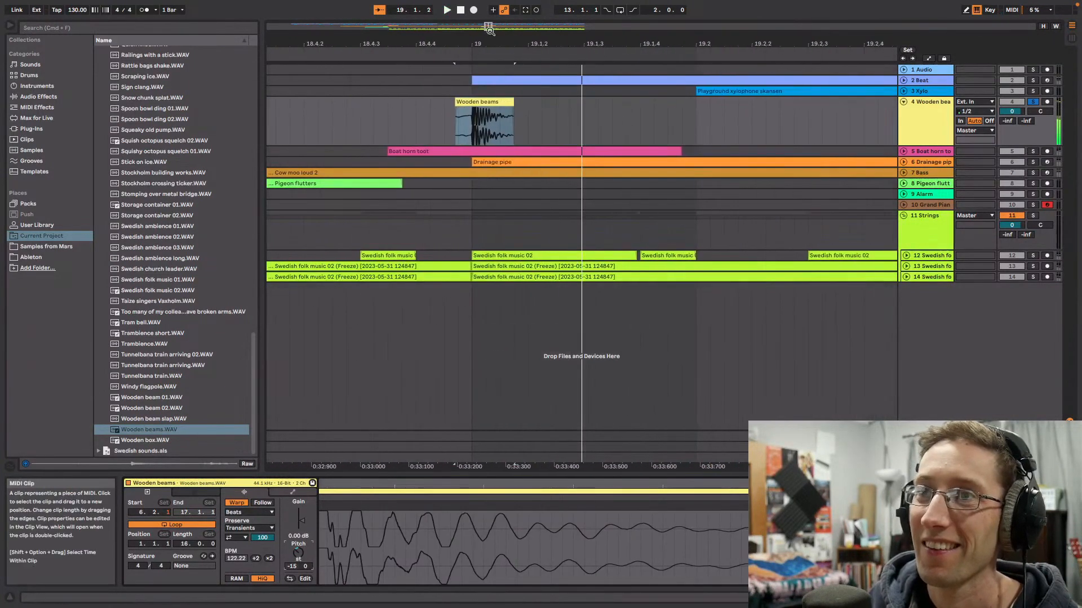
drag(489, 28, 488, 29)
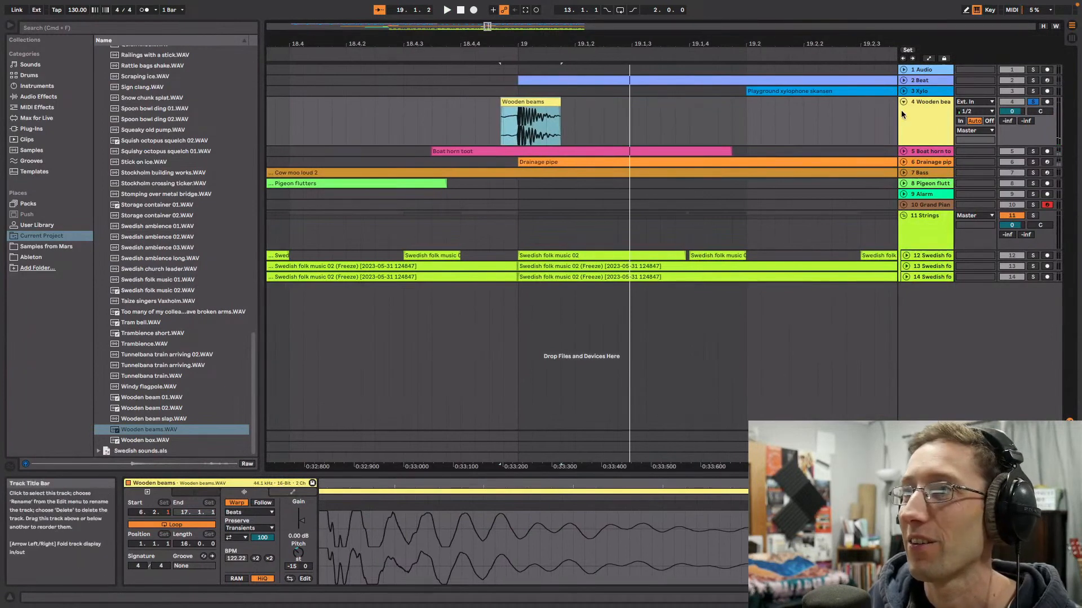
Step: Add an EQ Eight from the EQ & Filters audio effects to the Wooden beams track
click(923, 114)
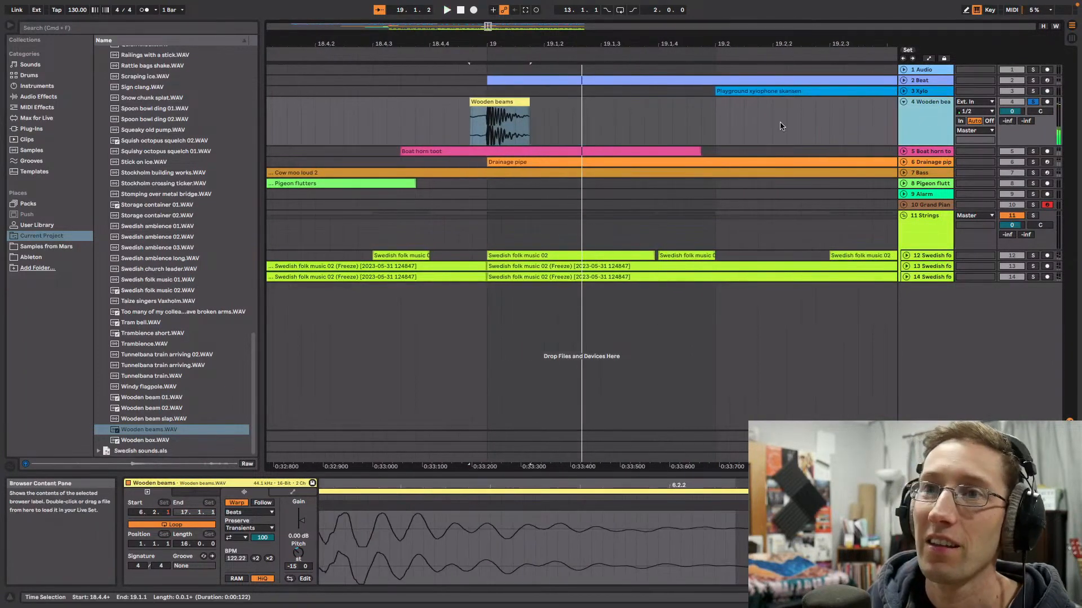
click(908, 113)
click(39, 97)
click(98, 83)
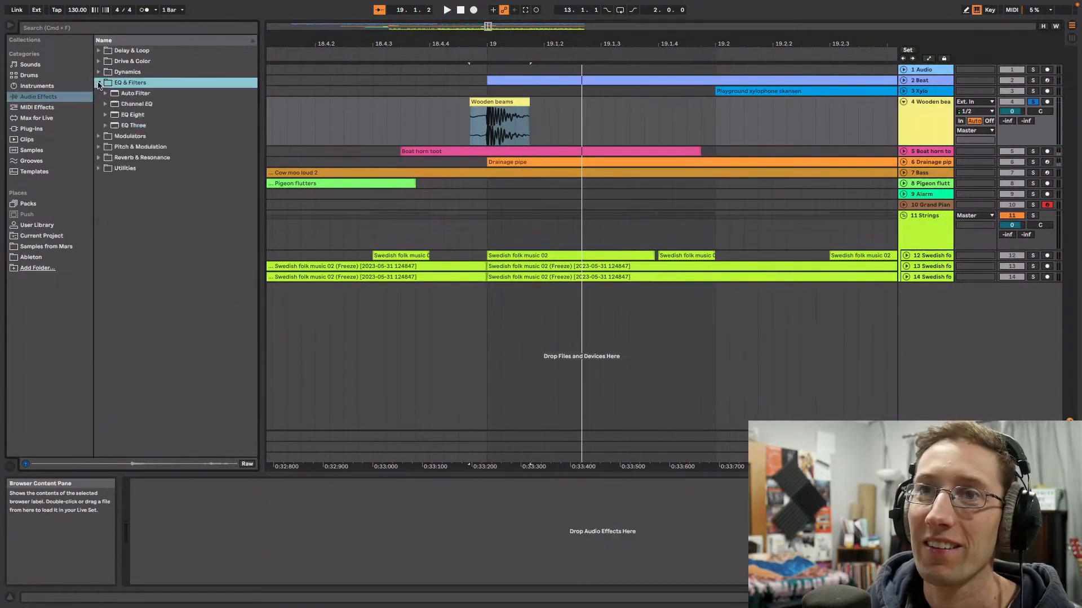
drag(950, 127, 950, 129)
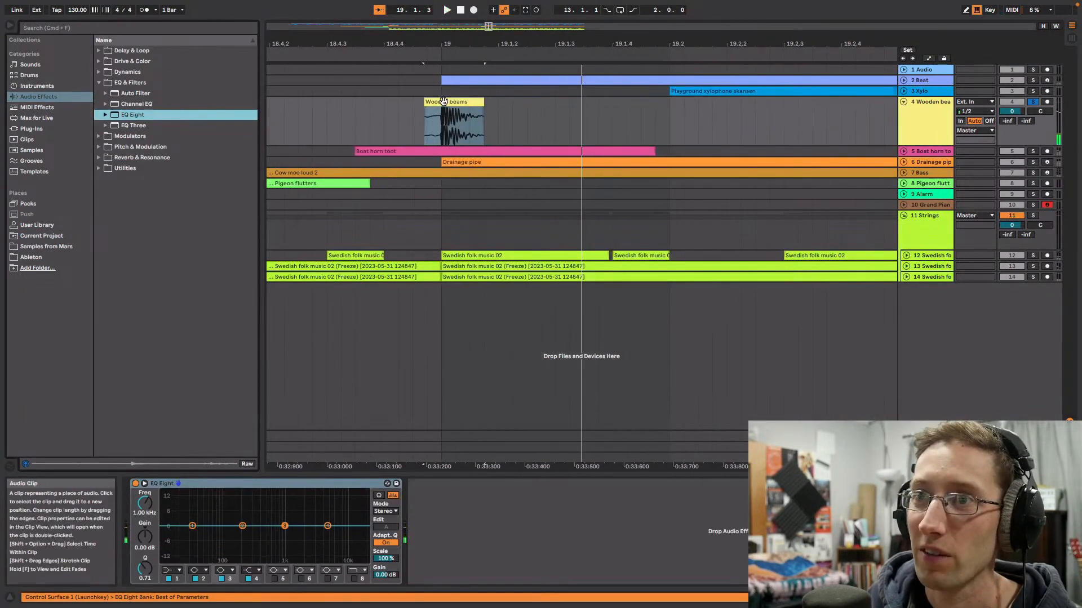
Step: Set the Wooden beams clip's transposition to -20 semitones and its warp mode to Complex, and play it
key(shift+Tab)
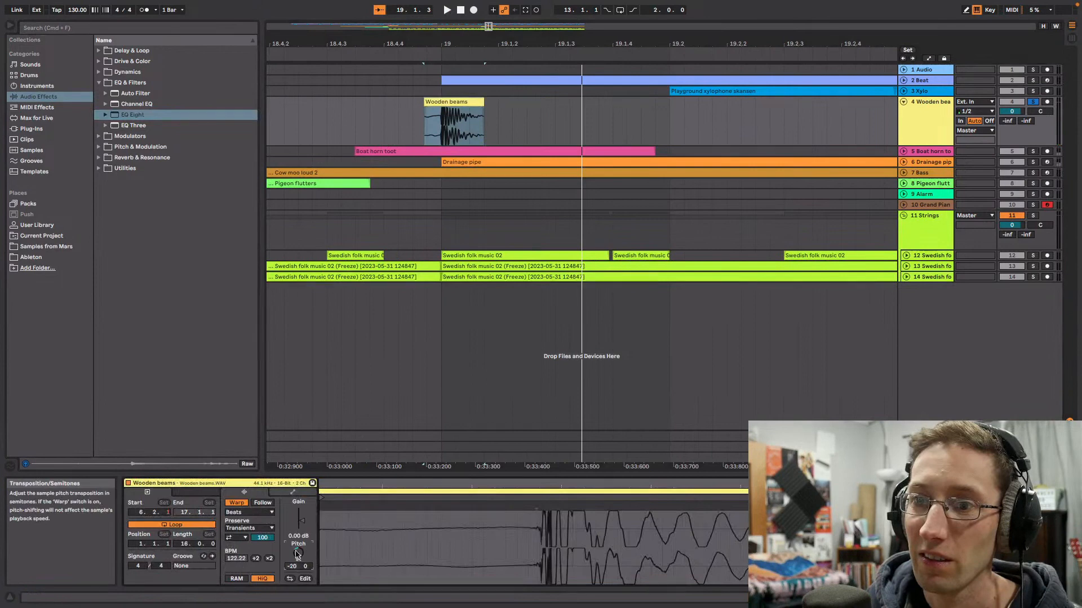
click(250, 512)
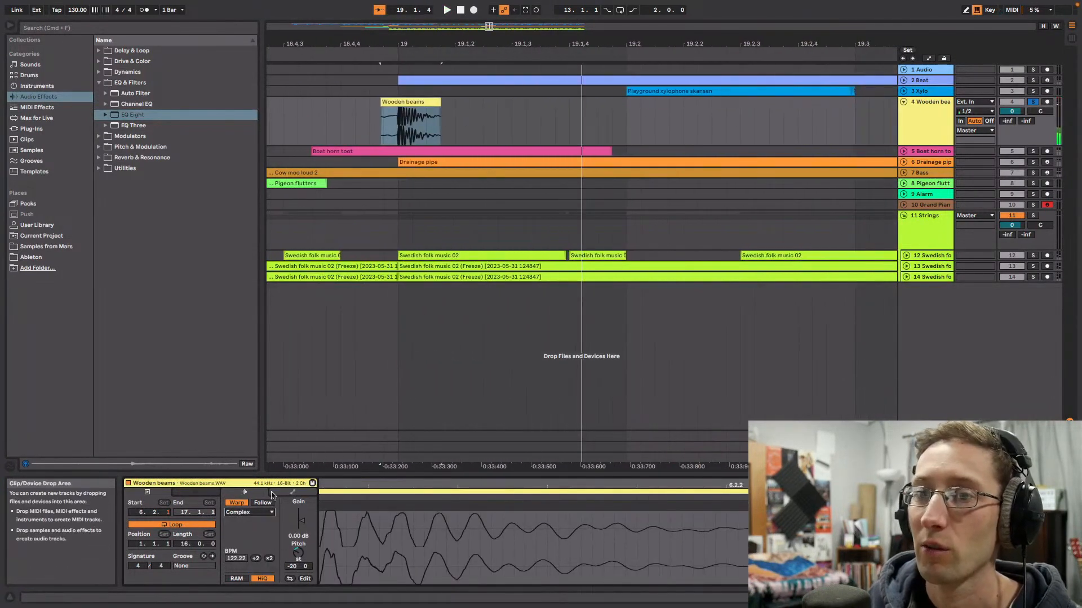
key(space)
key(space)
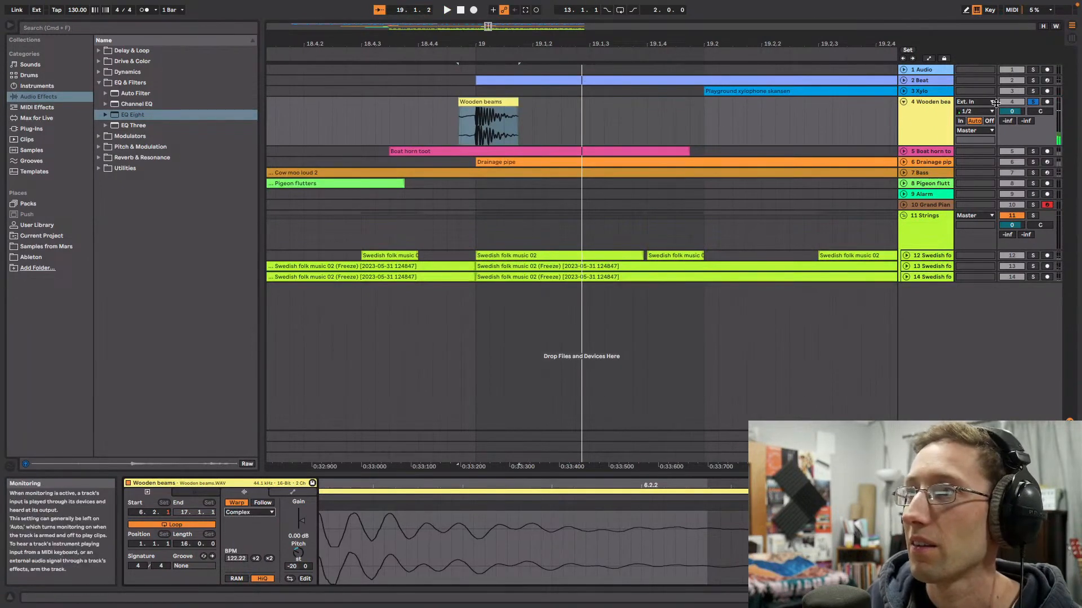
Step: Lower the Wooden beams clip gain to -6.99 dB, replaying the hit to judge its level
click(485, 102)
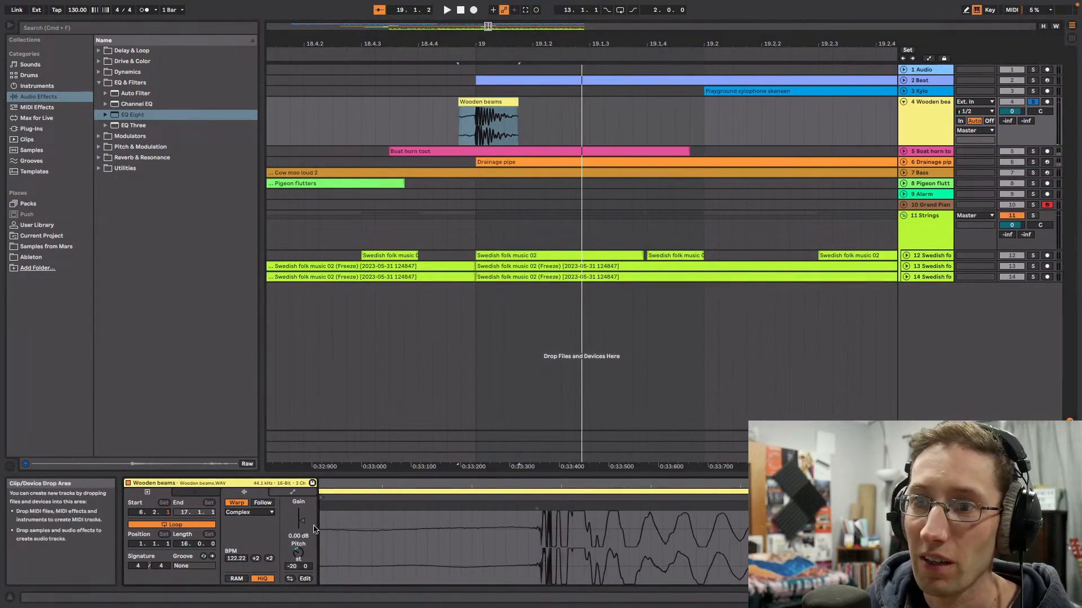
drag(298, 523, 298, 524)
key(space)
key(space)
key(space)
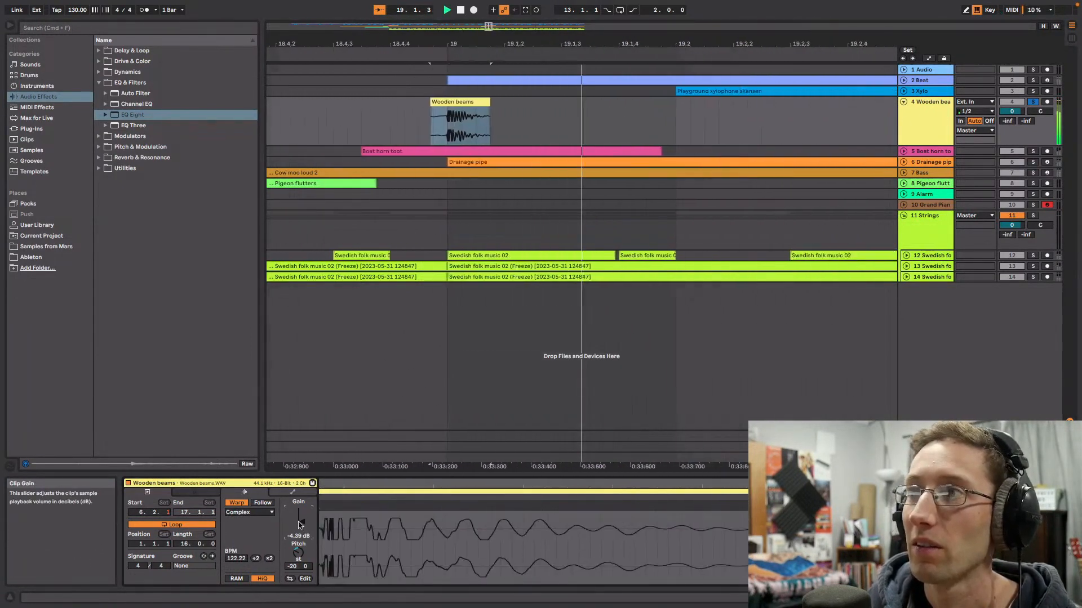
key(space)
key(space)
key(space)
key(space)
key(space)
key(space)
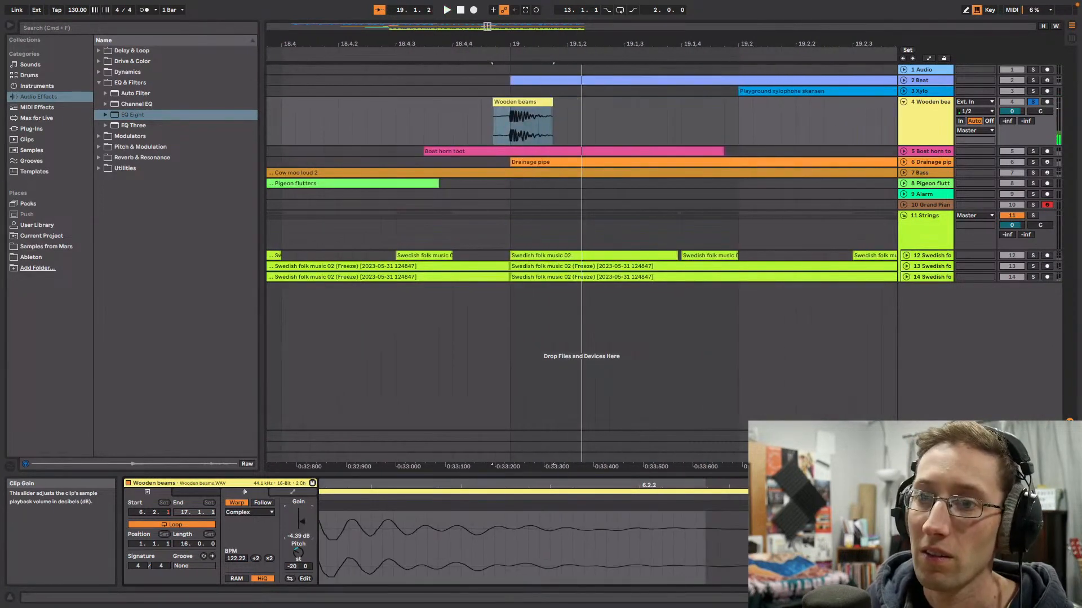
drag(299, 522, 298, 523)
key(space)
key(space)
key(space)
key(space)
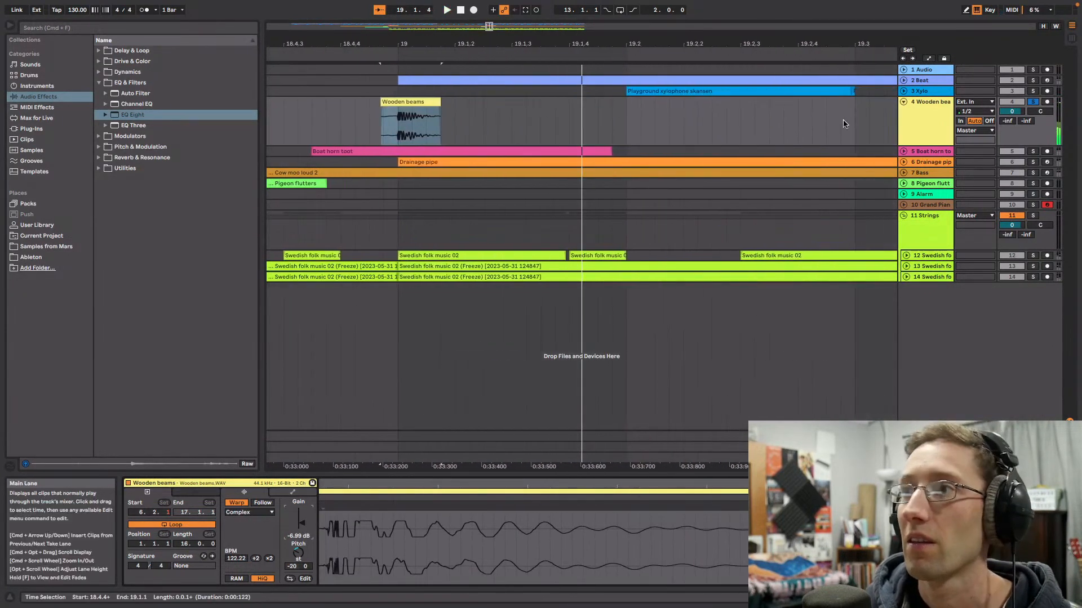
Step: Expand the EQ Eight display and cut band 2 to -7.34 dB at 354 Hz and band 3 to -8.24 dB at 933 Hz
double_click(110, 116)
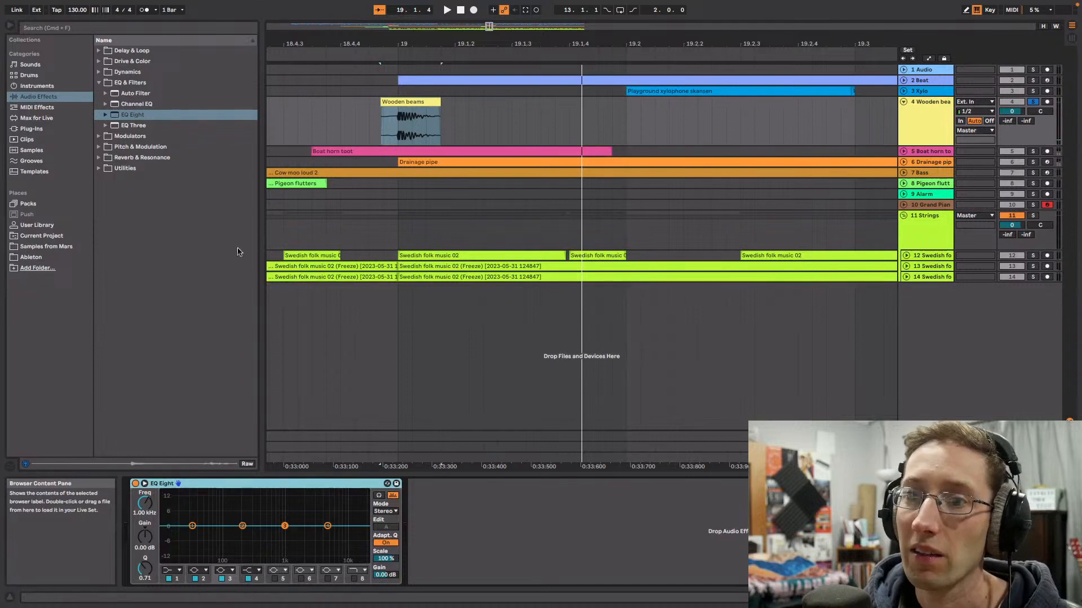
click(145, 486)
key(space)
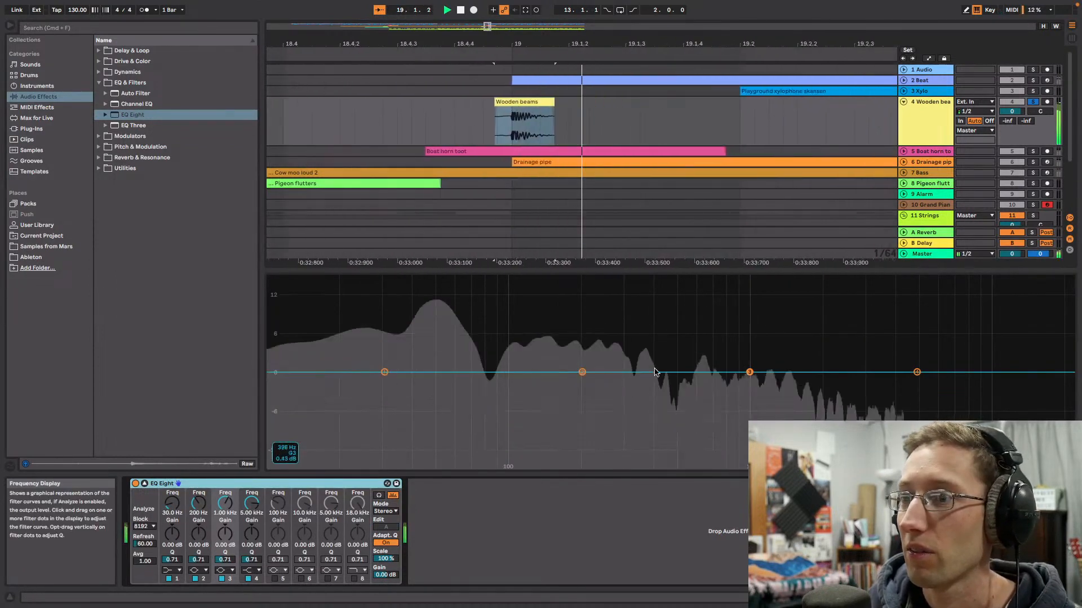
drag(582, 372, 639, 418)
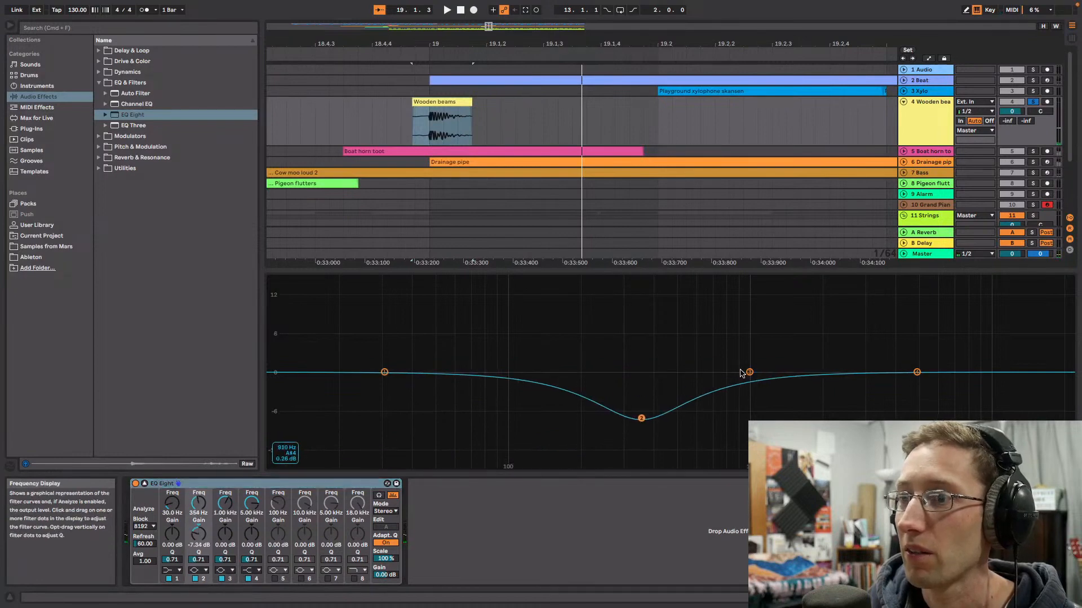
drag(748, 372, 743, 412)
key(space)
key(space)
key(space)
key(space)
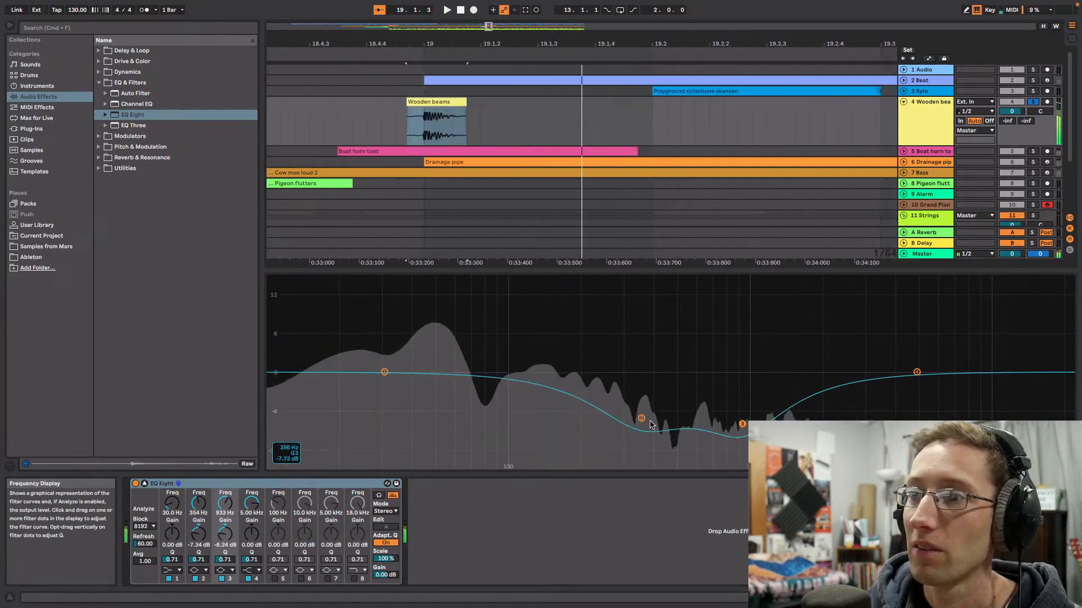
Step: Shift EQ Eight band 2 to 397 Hz and -8.42 dB, replay the hit and collapse the expanded display
drag(641, 418, 653, 425)
key(space)
key(space)
key(space)
key(space)
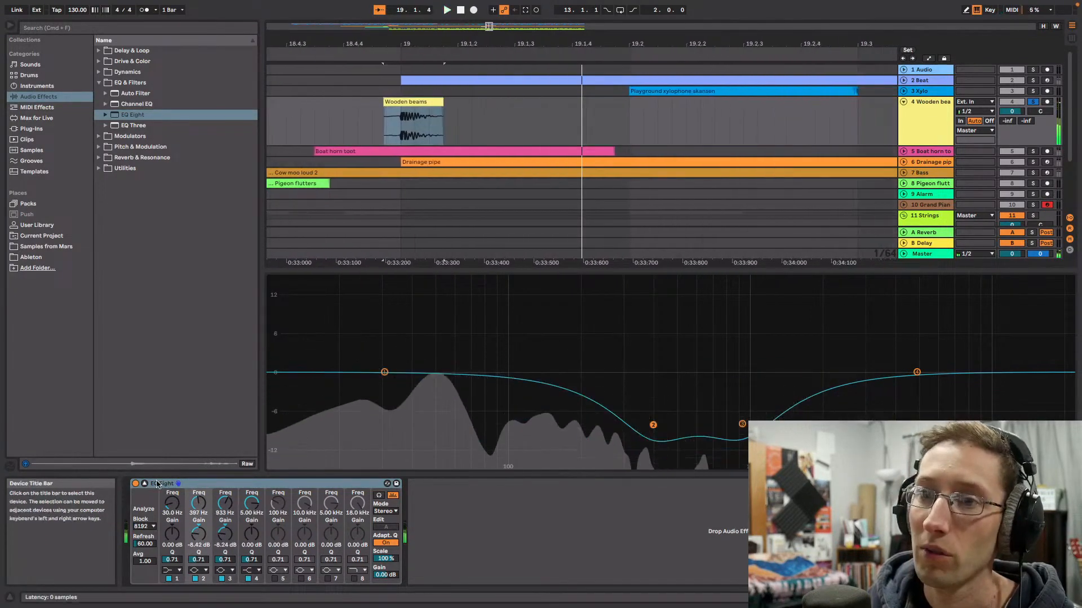
click(144, 484)
Step: Add a second EQ Eight after the first, cut its band 2 and set band 3 to -7.56 dB at 1.53 kHz, checking by playback
drag(134, 117, 573, 544)
key(space)
key(space)
key(space)
key(space)
key(space)
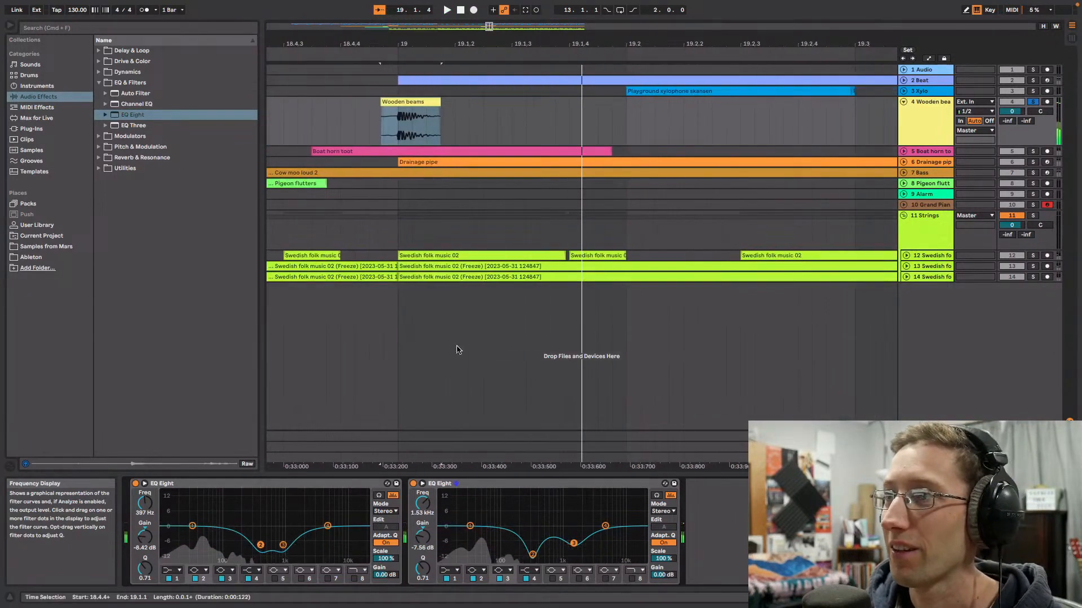
Step: Add a Compressor after the EQs on the Wooden beams track with a 3.94:1 ratio, -13.8 dB threshold and 3.63 dB output gain
click(100, 72)
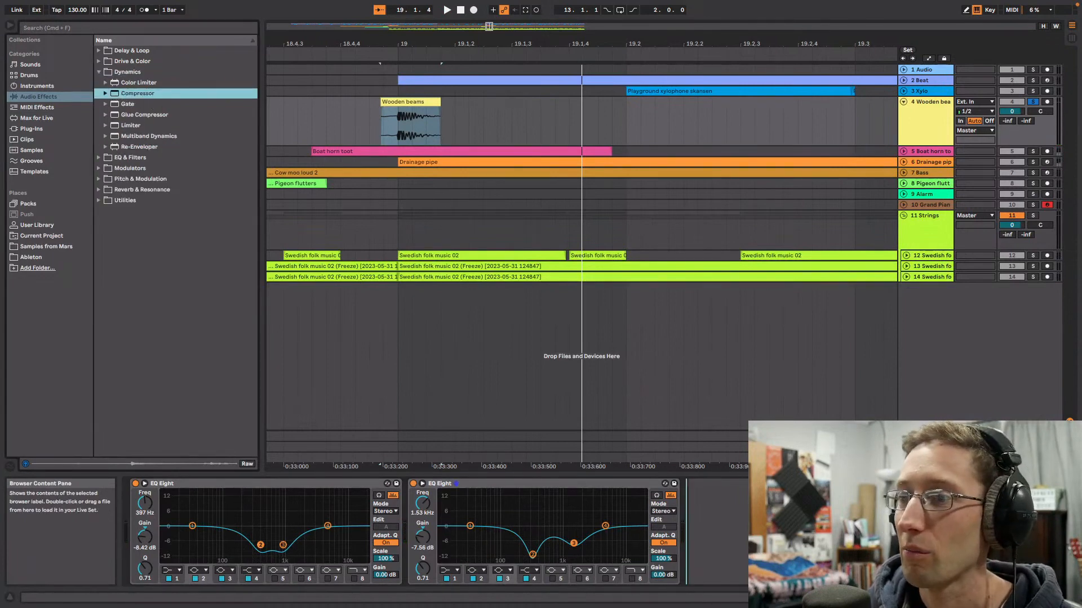
drag(749, 517, 724, 517)
key(space)
key(space)
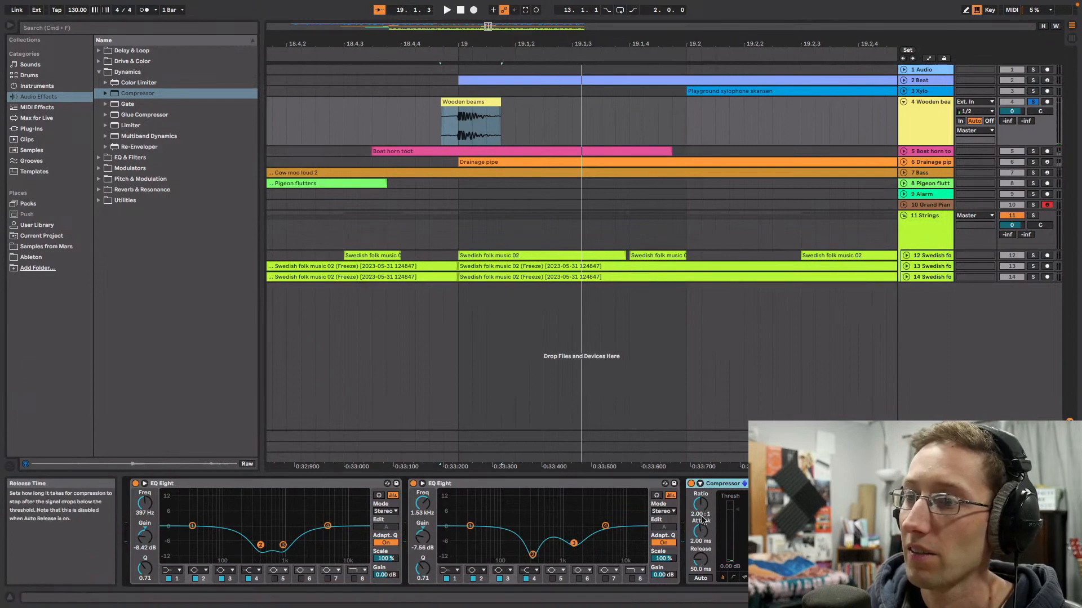
key(space)
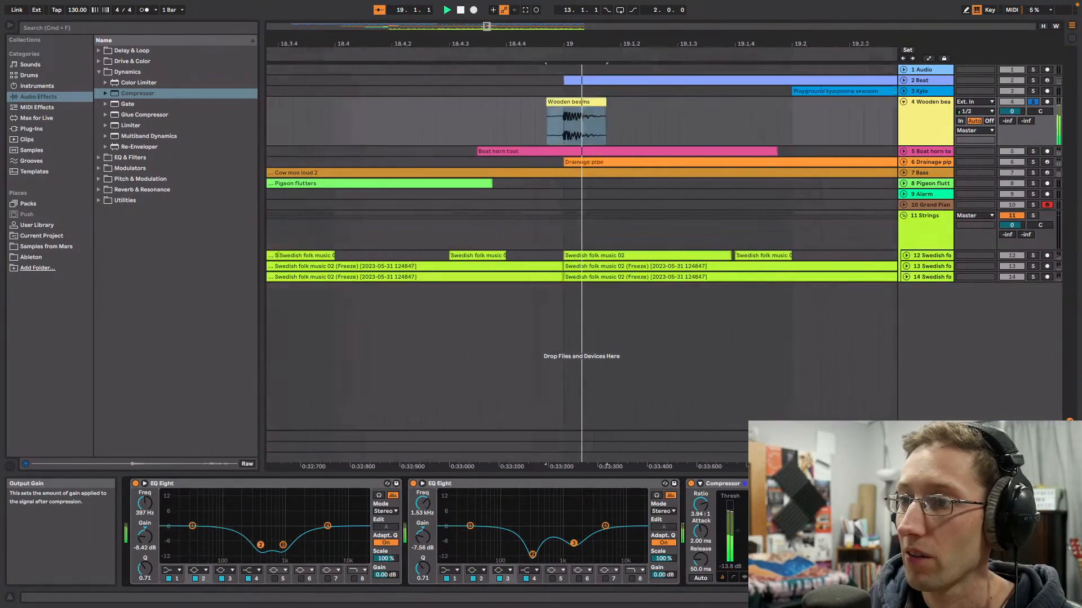
Step: Insert a third EQ Eight before the Compressor and cut its band 3 to -11.3 dB at 1.16 kHz, replaying the hit
click(99, 72)
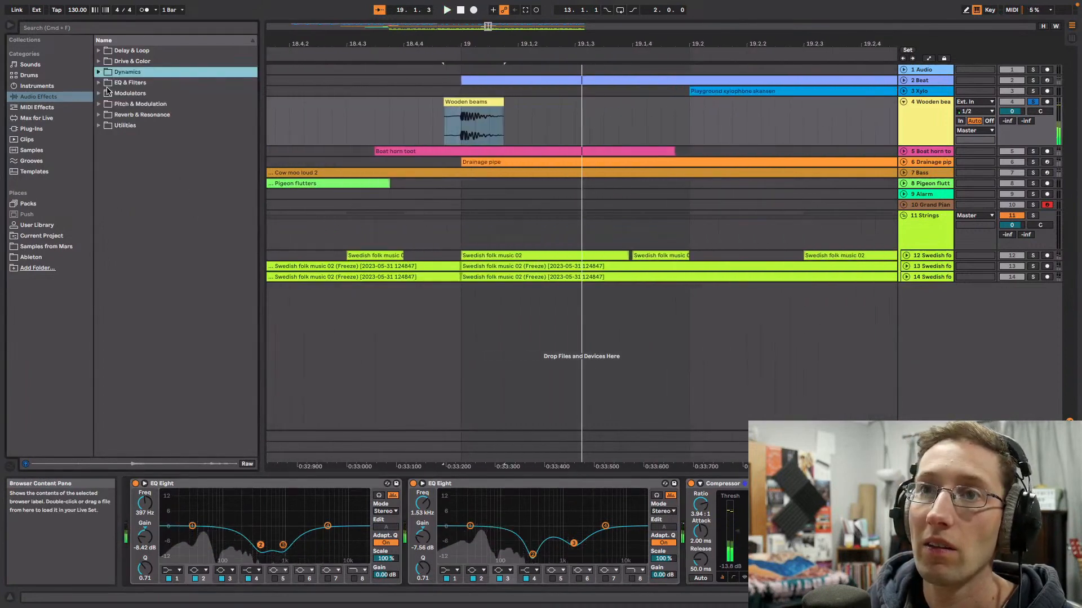
click(99, 82)
click(126, 115)
drag(707, 532, 706, 531)
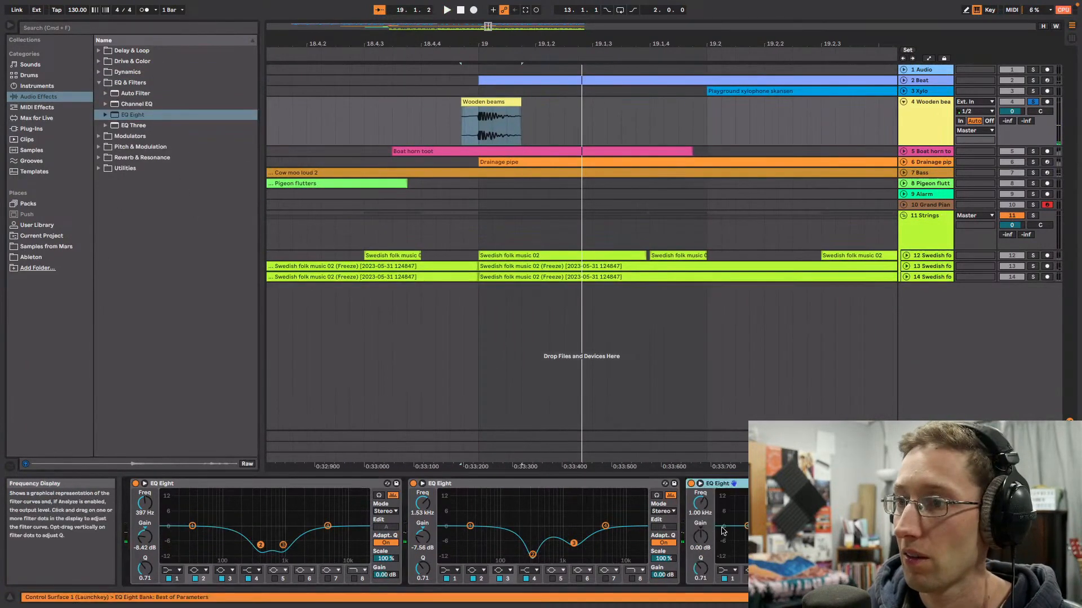
key(space)
key(space)
drag(831, 509, 840, 550)
key(space)
key(space)
key(space)
key(space)
key(space)
key(space)
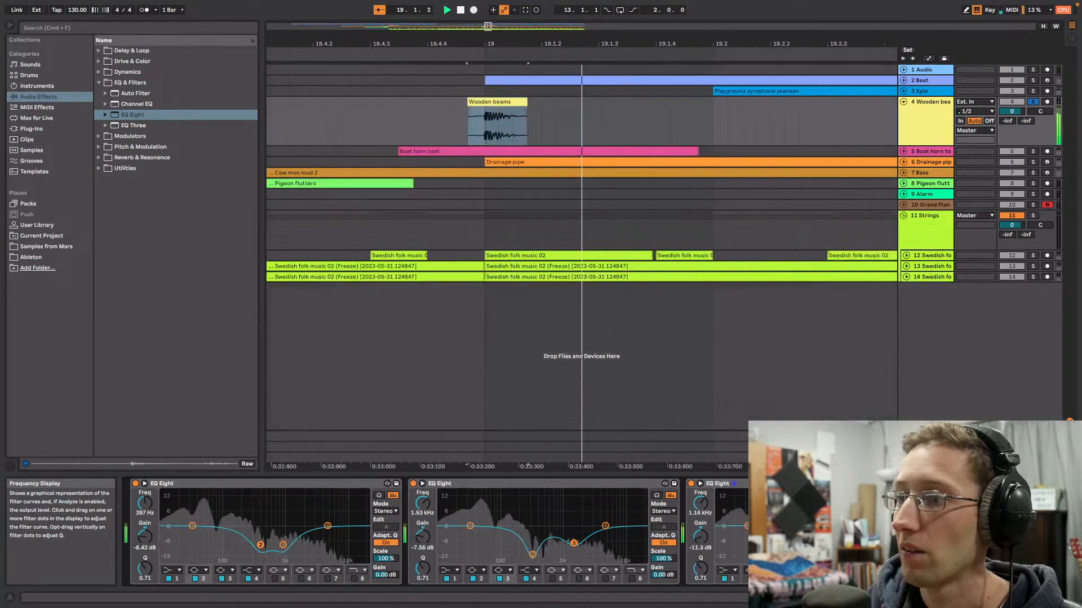
Step: Adjust band 3 of the third EQ Eight to -8.80 dB at 1.14 kHz, checking it by playback
key(space)
key(space)
scroll(434, 532, right, 2)
key(space)
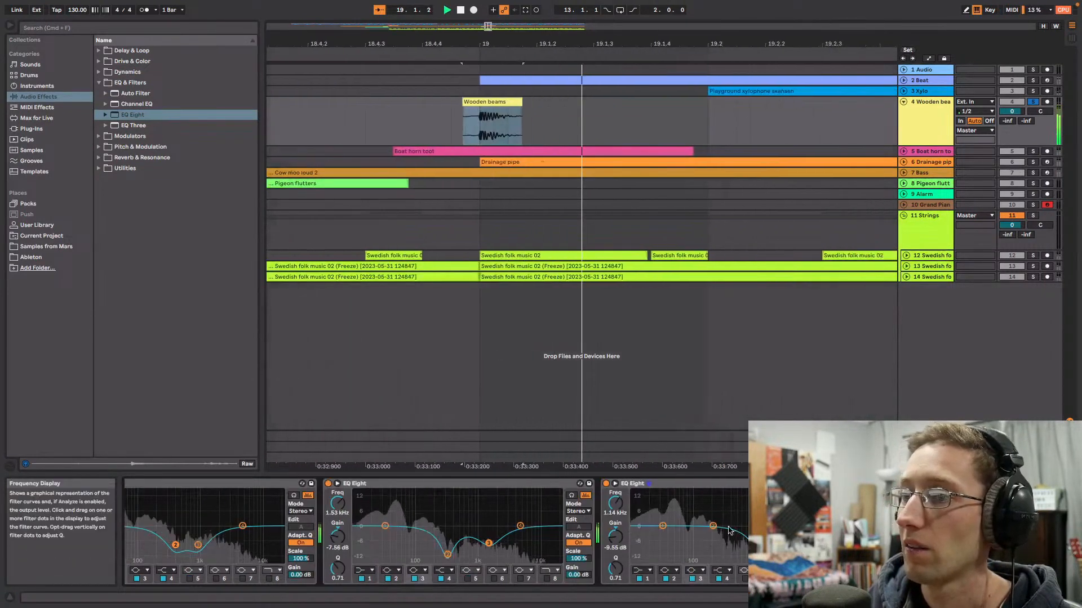
key(space)
mouse_move(759, 550)
mouse_down()
mouse_move(751, 546)
mouse_move(759, 548)
mouse_up()
key(space)
key(space)
key(space)
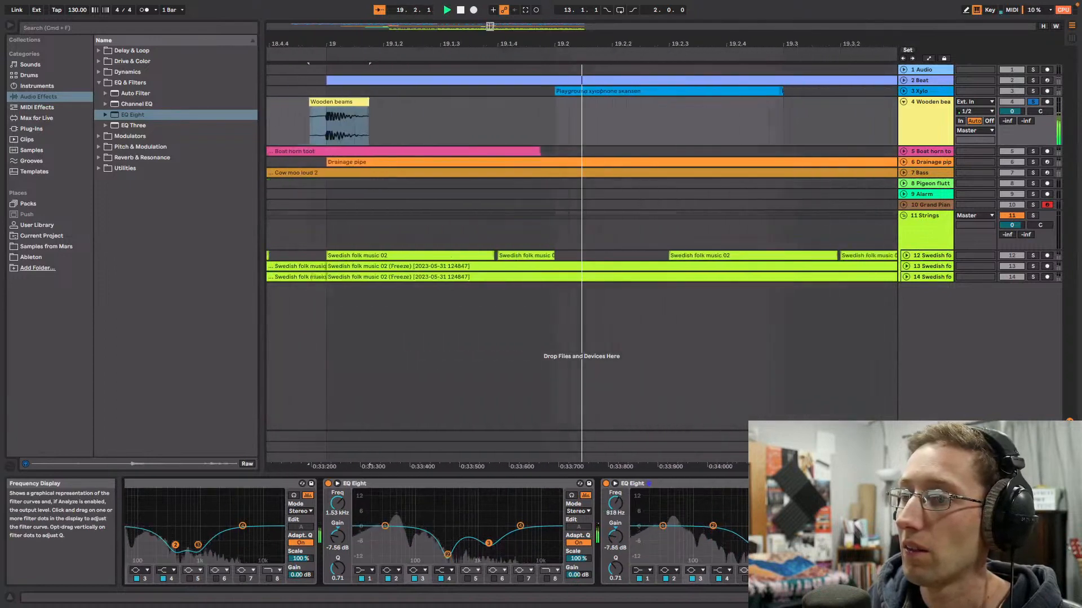
key(space)
key(space)
key(space)
Step: Widen band 3 of the third EQ Eight to a Q of 0.38 in the expanded display, replay and collapse it
click(614, 483)
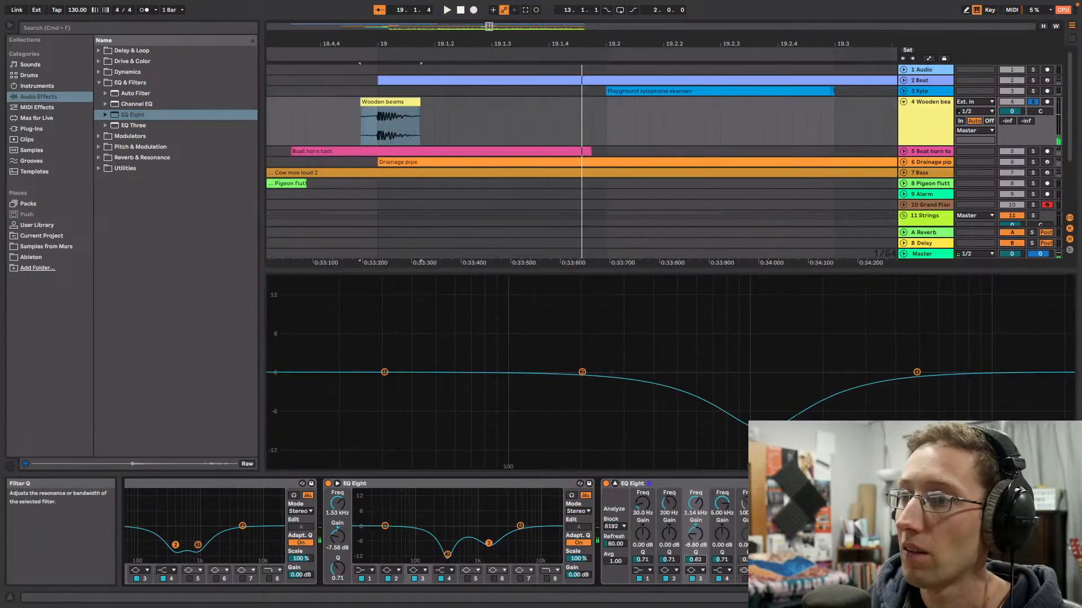
drag(695, 560, 695, 570)
key(space)
key(space)
key(space)
key(space)
click(614, 483)
key(space)
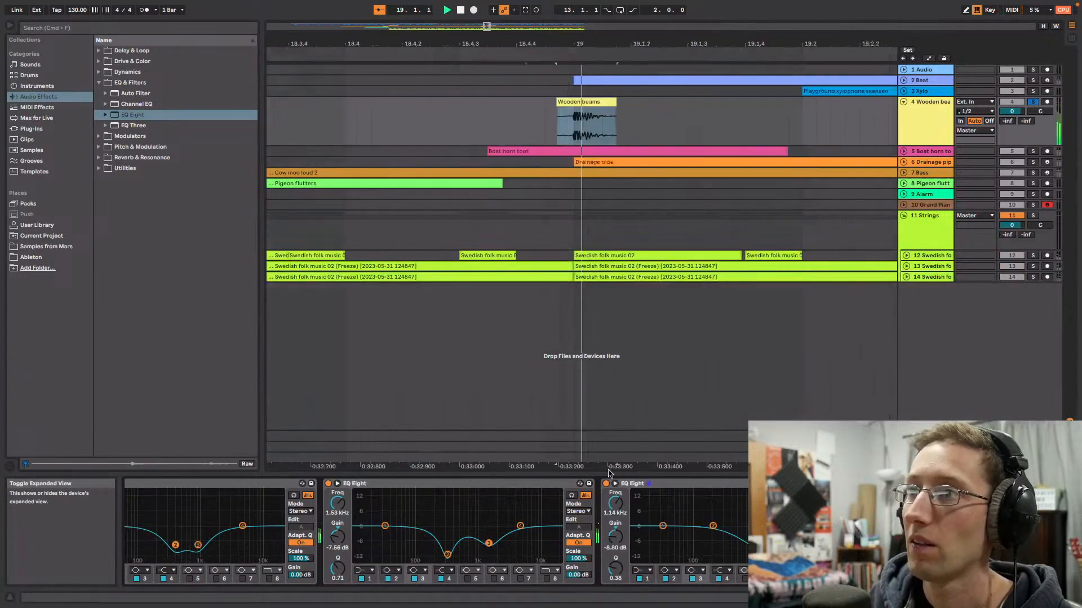
key(space)
key(space)
key(space)
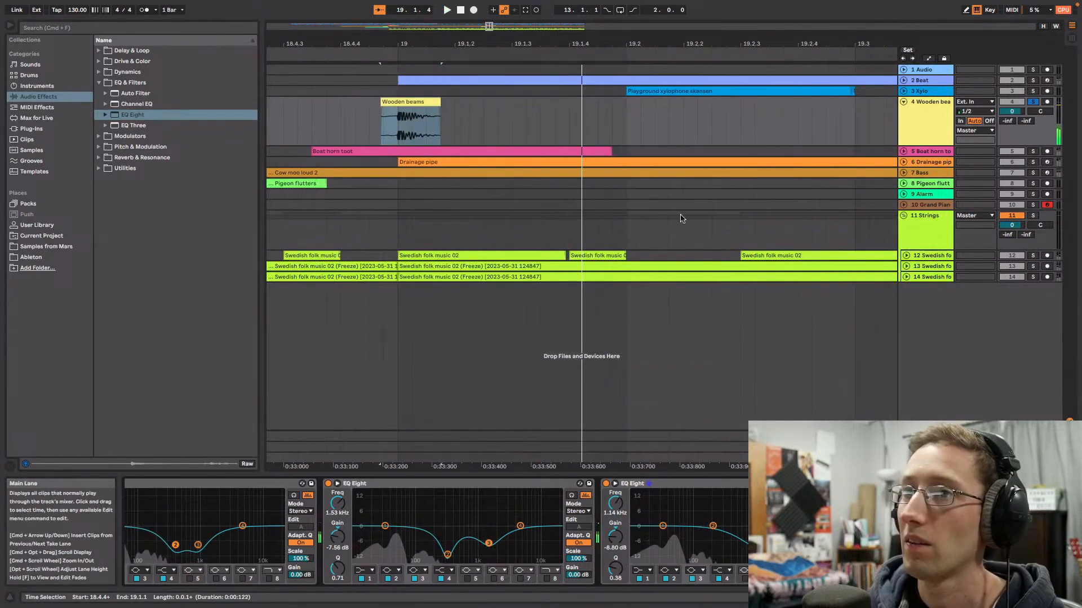
Step: Add a Utility device at the end of the Wooden beams chain, switch it to Mono and audition the hit
click(99, 168)
double_click(129, 243)
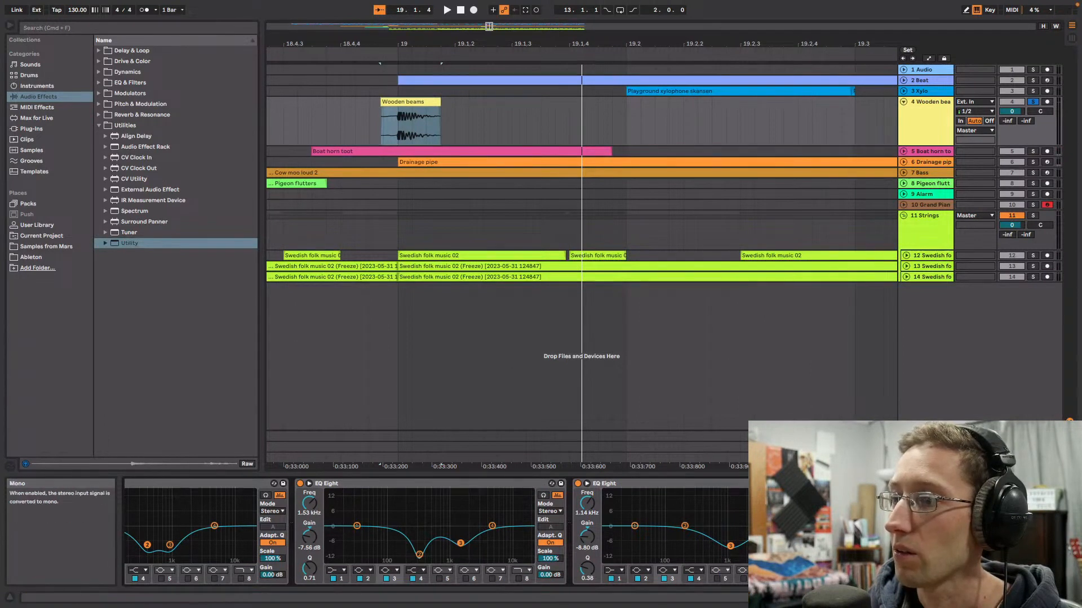
key(space)
key(space)
key(space)
key(space)
key(space)
key(space)
key(space)
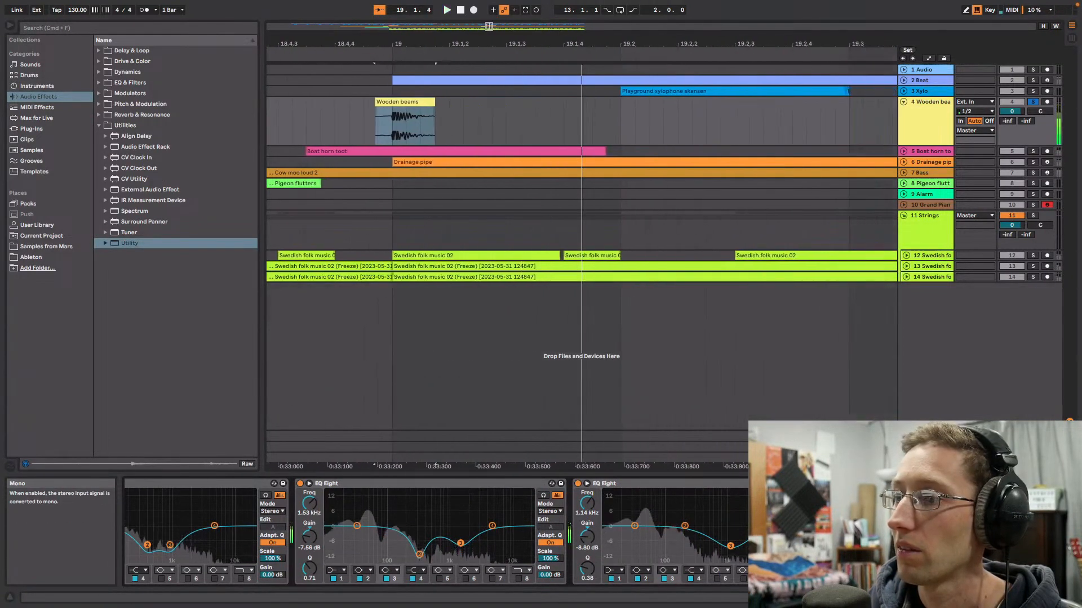
key(space)
key(space)
key(space)
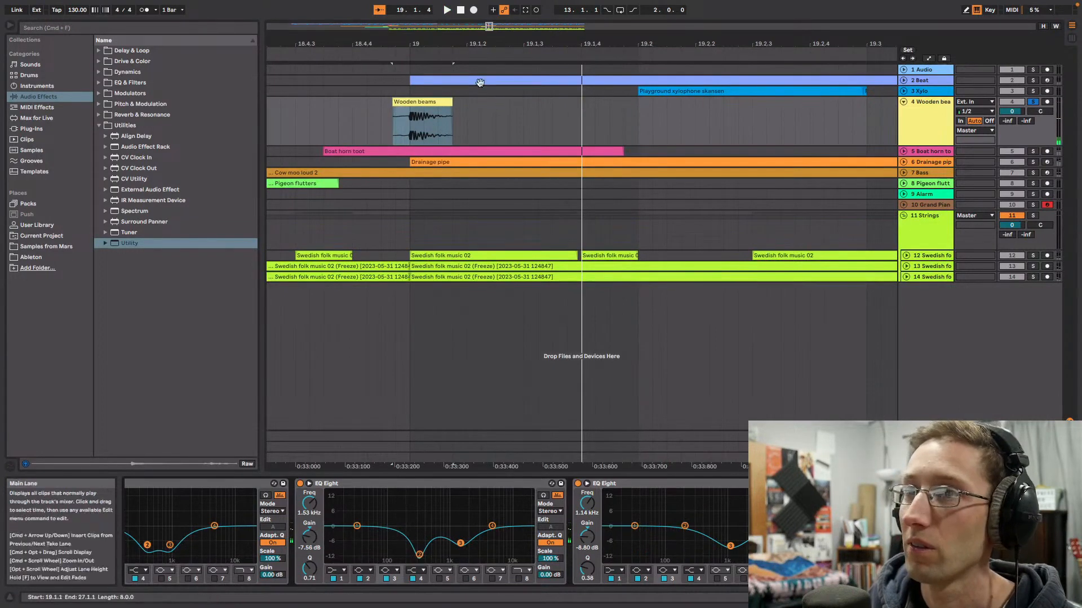
Step: Duplicate the Wooden beams section from 19.1.1 to 19.2.1 onto beat 19.2 and play both hits
drag(479, 43, 561, 28)
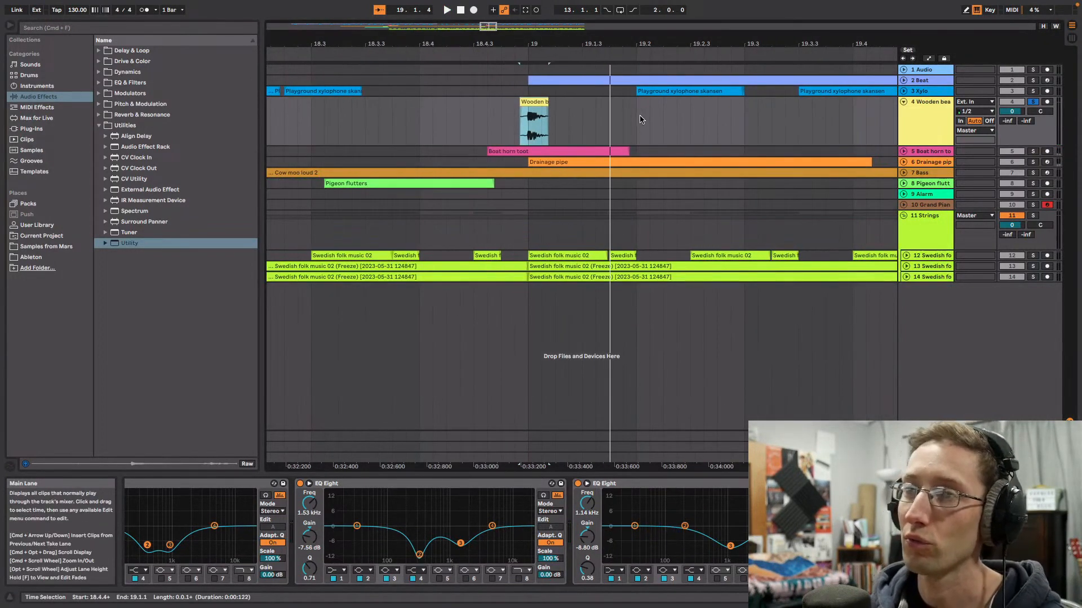
key(space)
key(space)
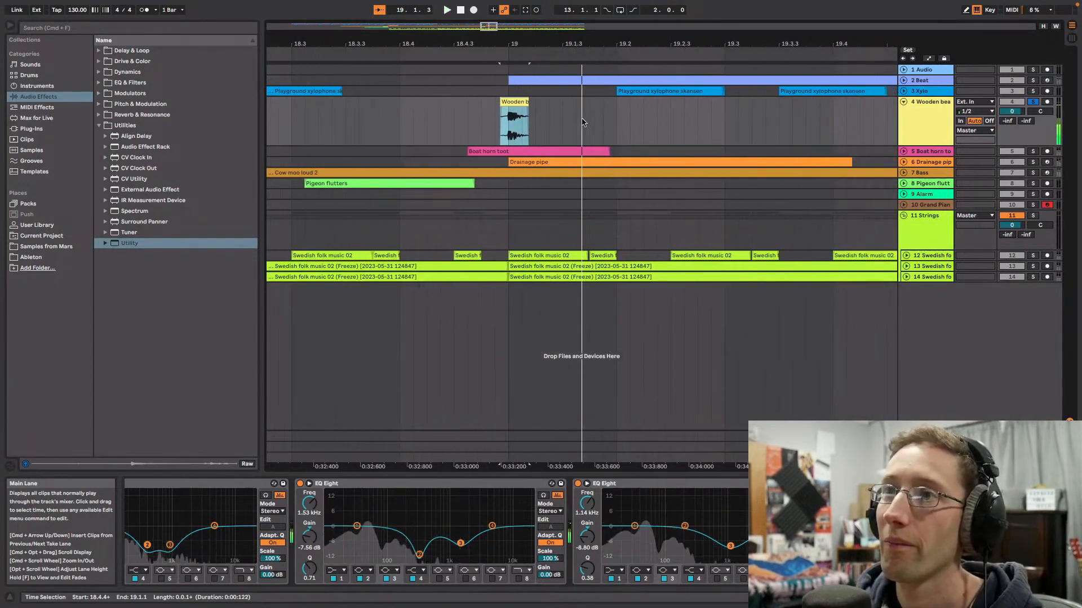
shift+click(616, 128)
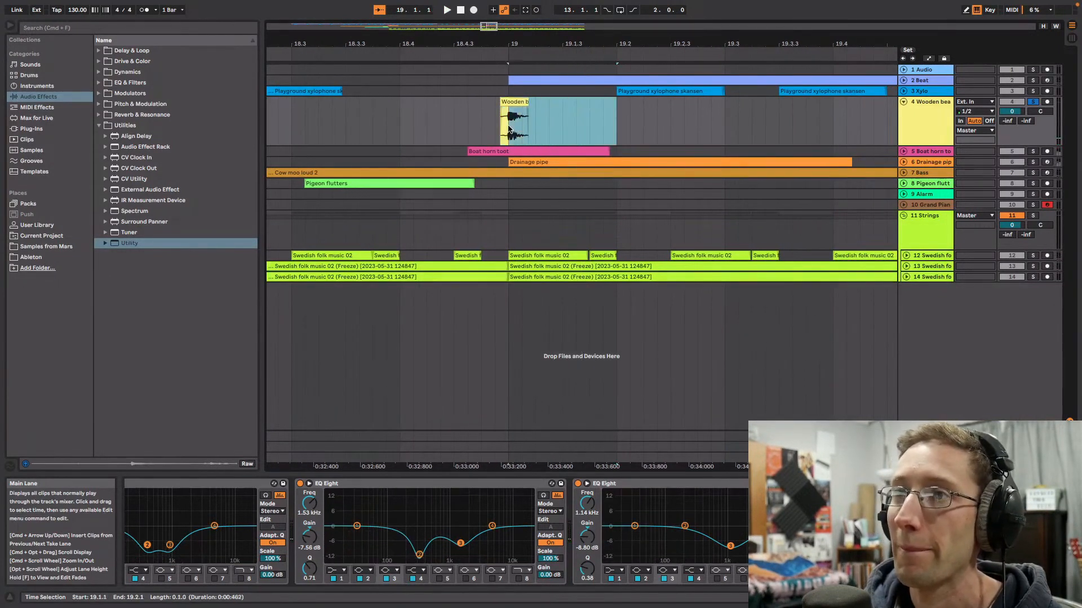
key(ctrl+d)
click(489, 55)
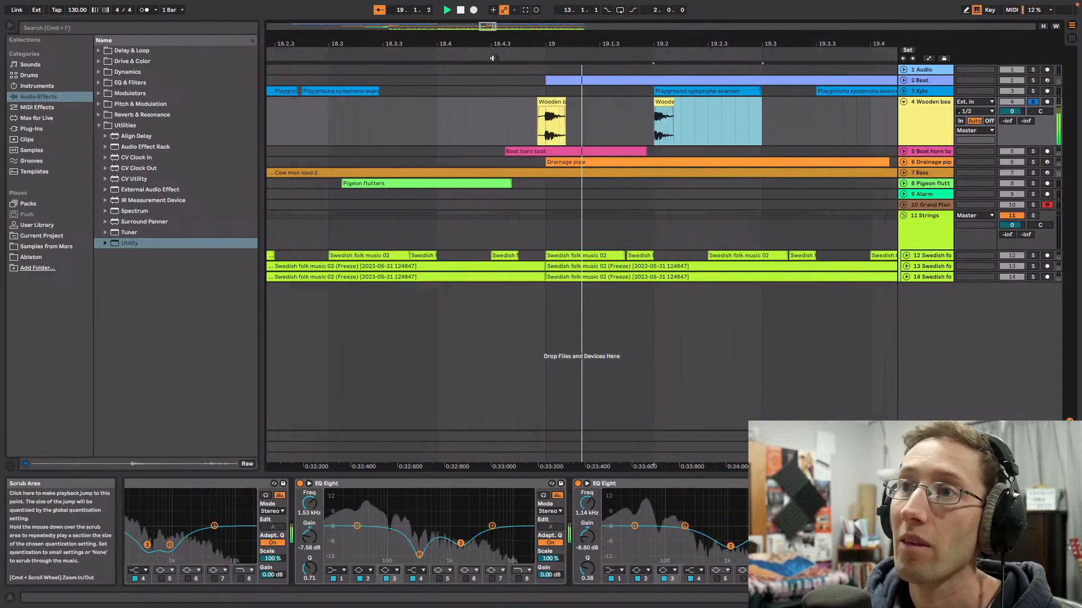
drag(489, 44, 839, 71)
key(space)
key(space)
key(space)
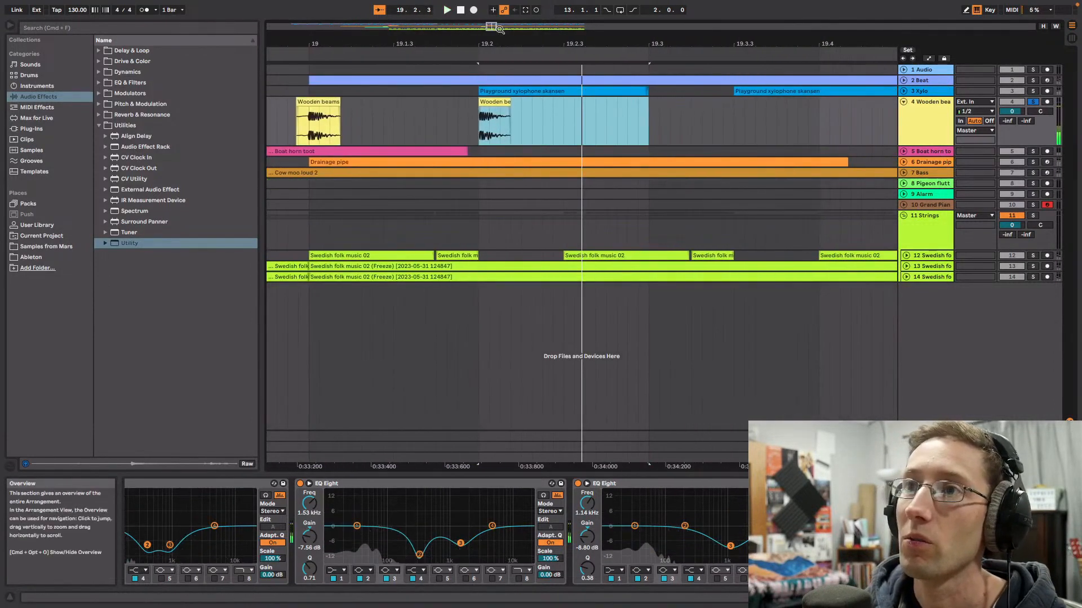
Step: Trim the first Wooden beams clip so it starts exactly at bar 19, and replay the pair of hits
scroll(508, 92, left, 3)
drag(430, 99, 441, 99)
click(420, 125)
key(space)
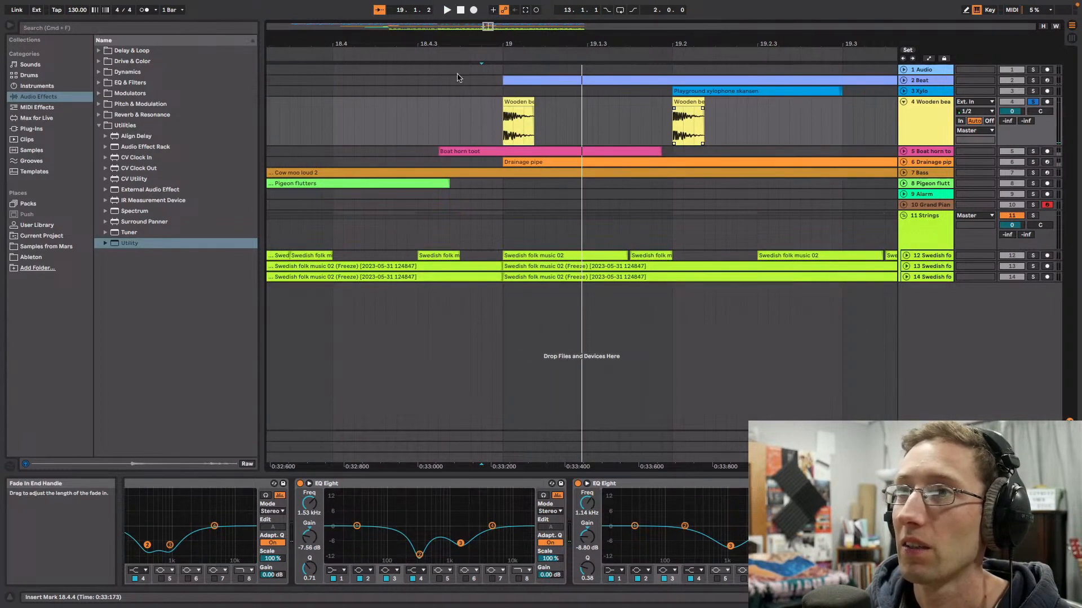
key(space)
key(space)
key(space)
key(space)
key(space)
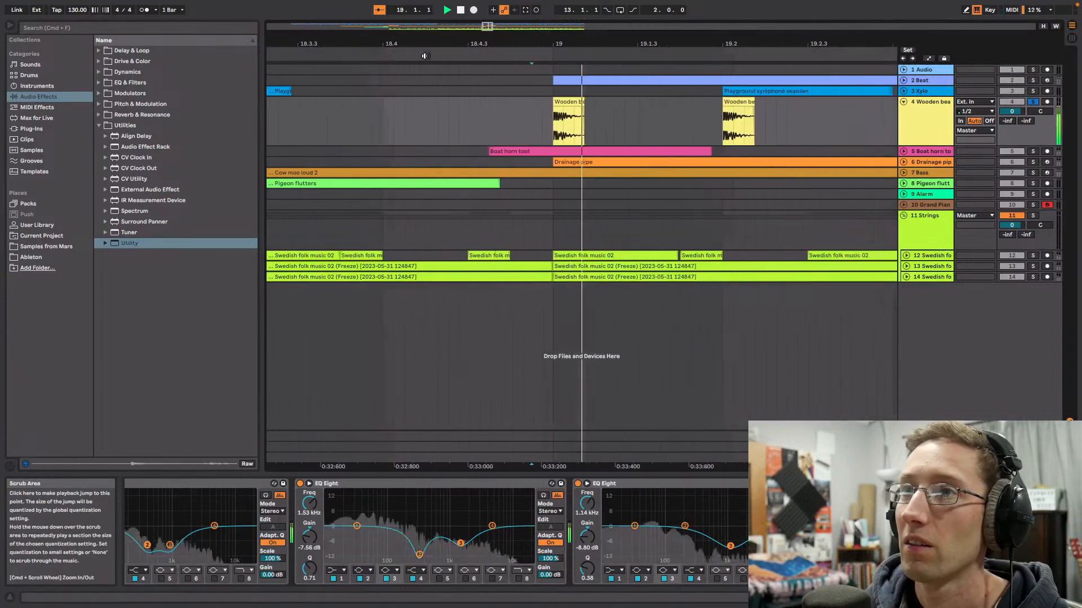
key(space)
key(space)
key(space)
key(space)
key(space)
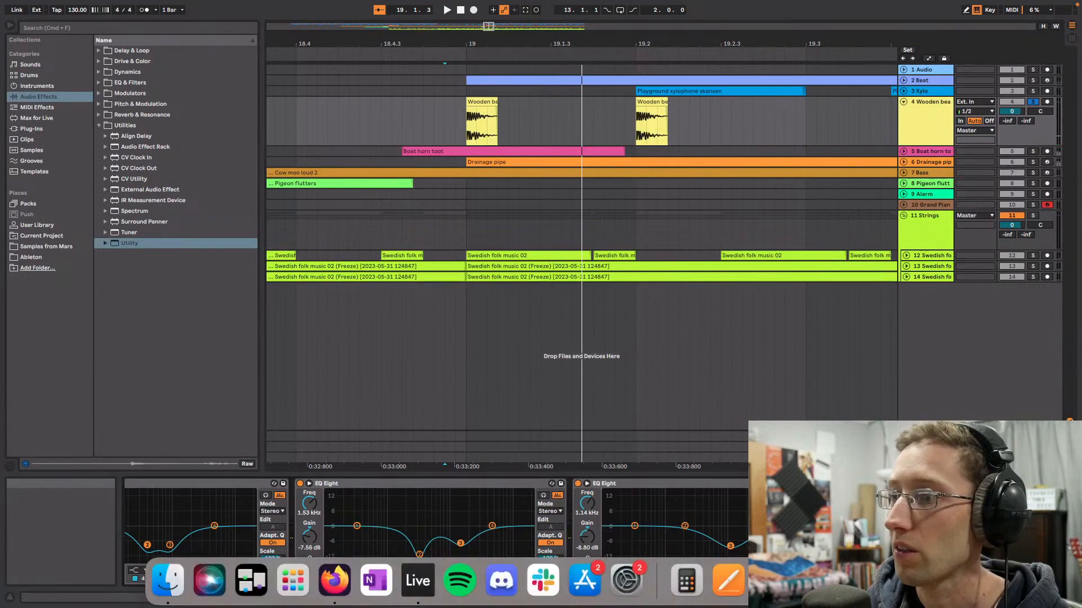
Step: Load Impact.amxd from the Surreal Machines transient pack at the end of the Wooden beams device chain
scroll(434, 532, right, 2)
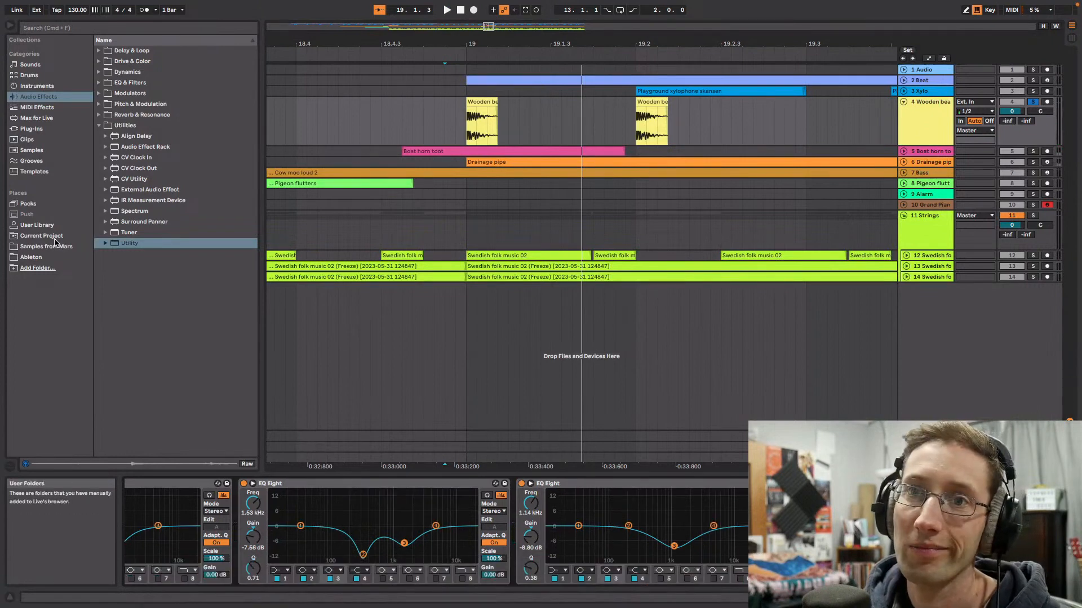
click(28, 203)
scroll(203, 370, down, 15)
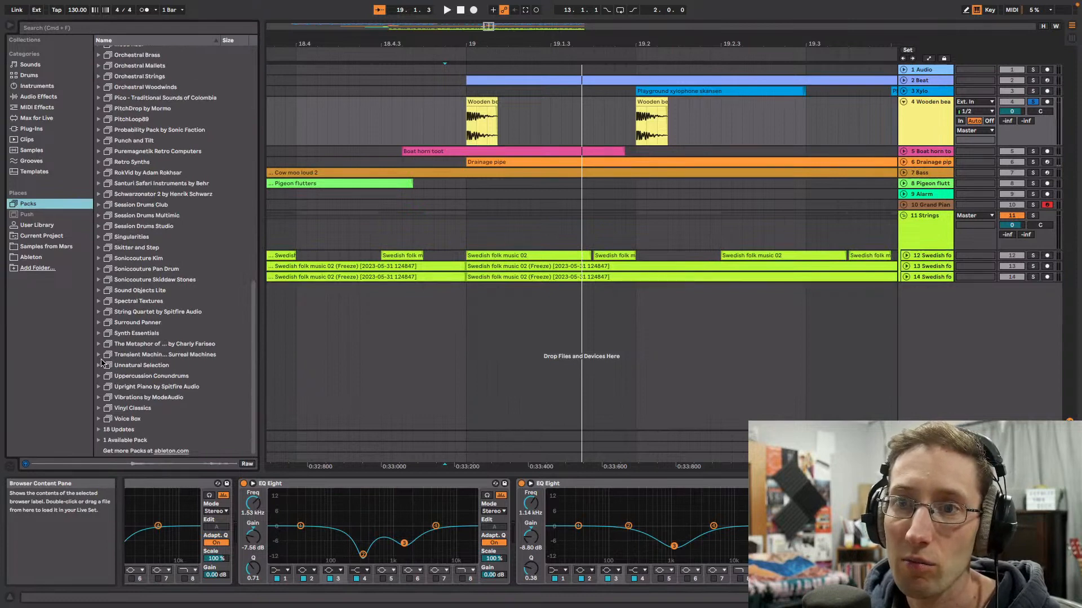
click(98, 355)
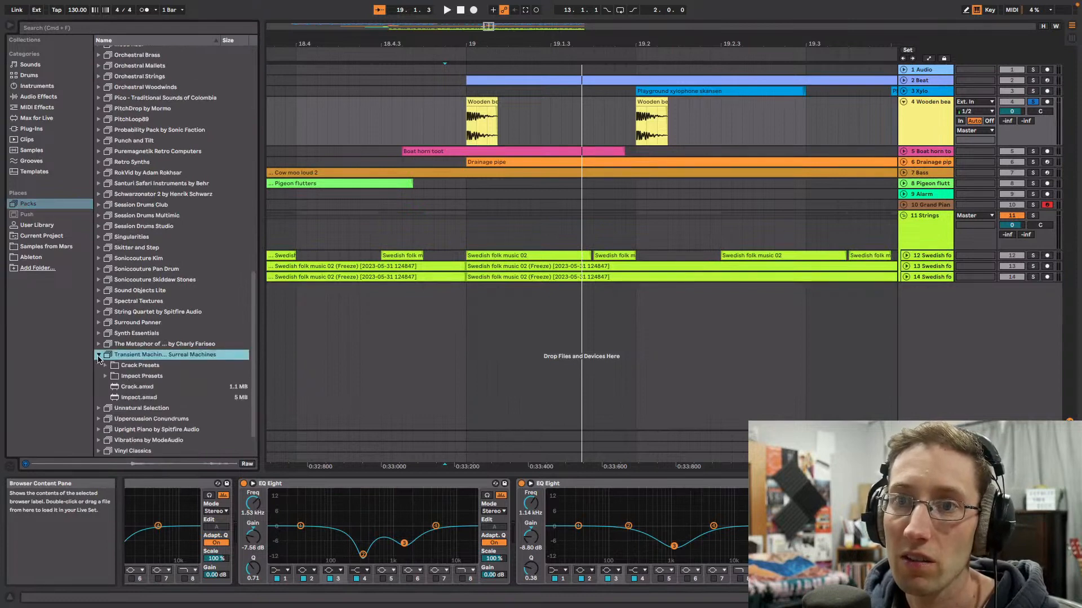
click(134, 398)
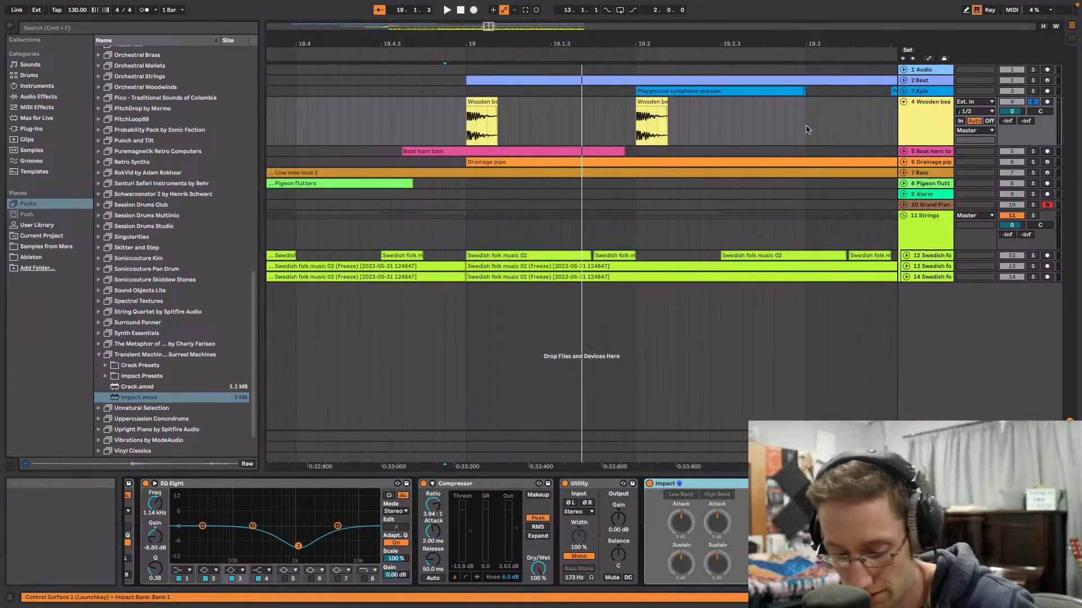
Step: Loop the two Wooden beams hits from 19.1.1 for two beats and raise Impact's low-band attack during playback
drag(806, 130, 508, 122)
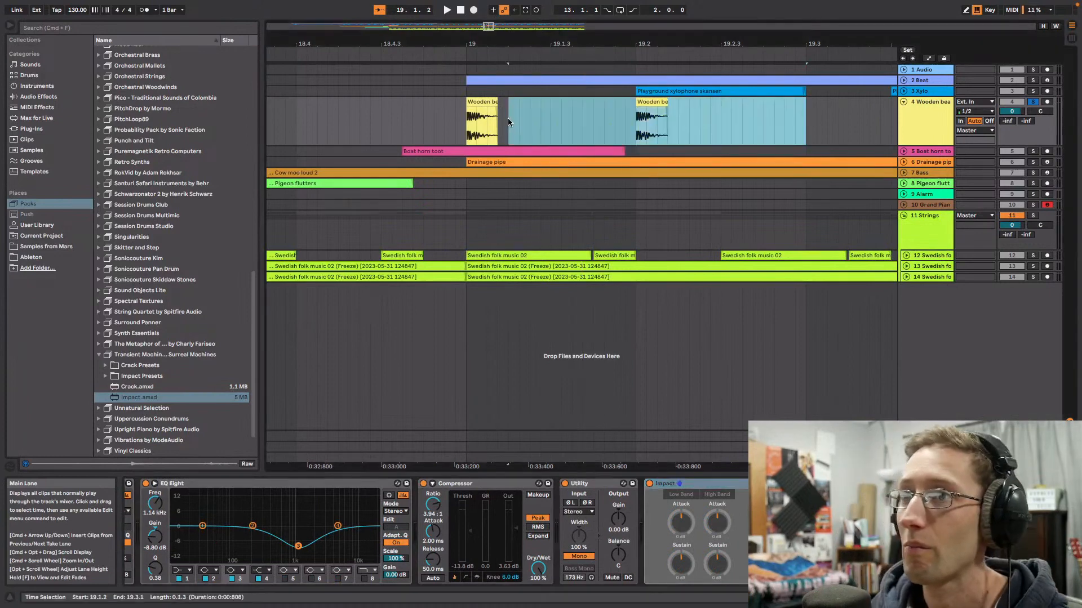
key(super+l)
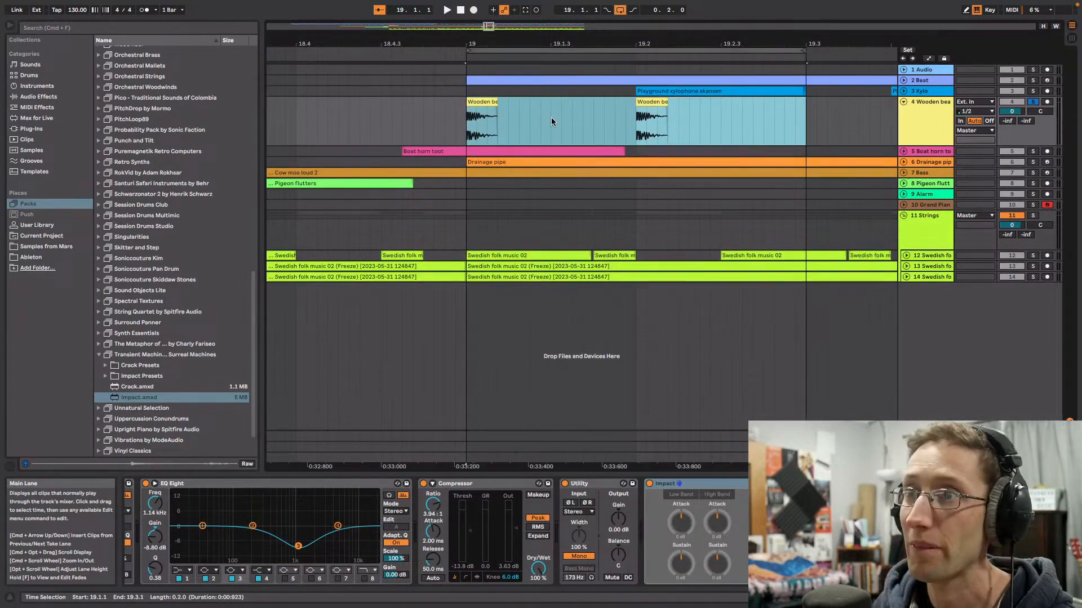
key(space)
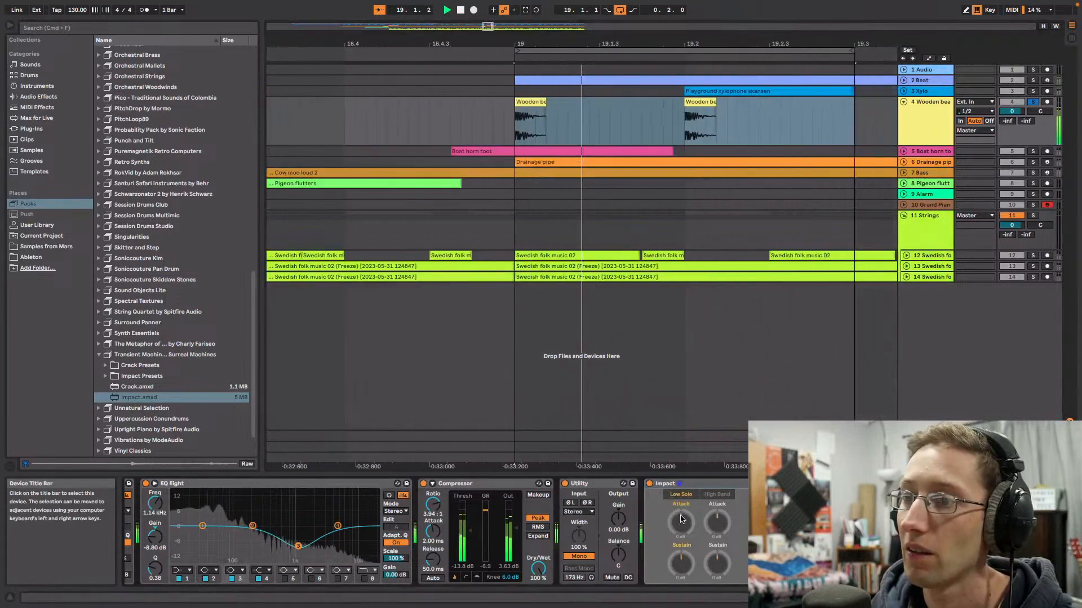
drag(681, 522, 681, 502)
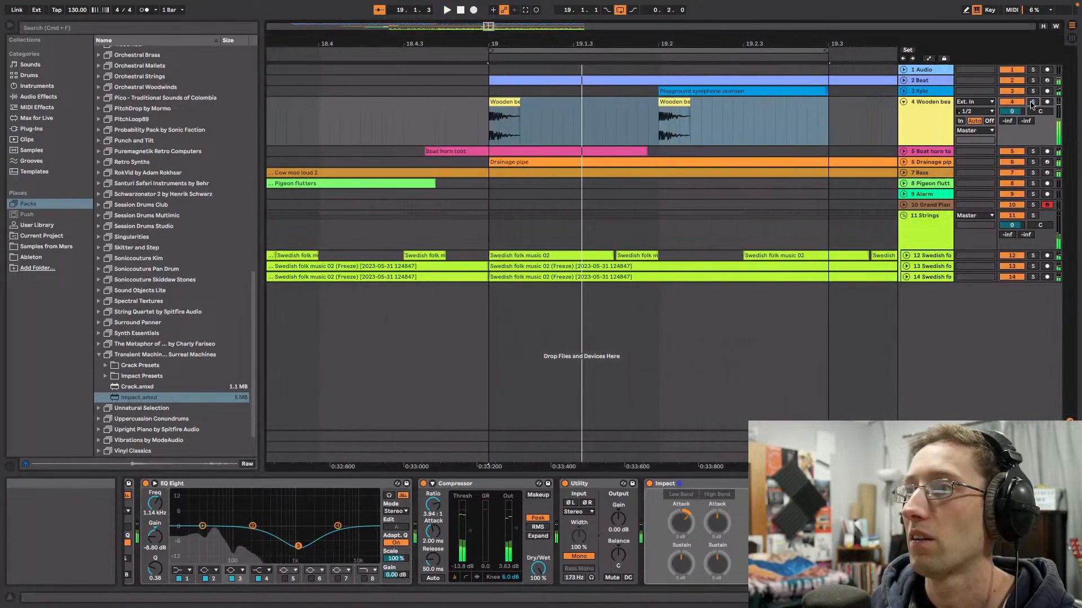
key(space)
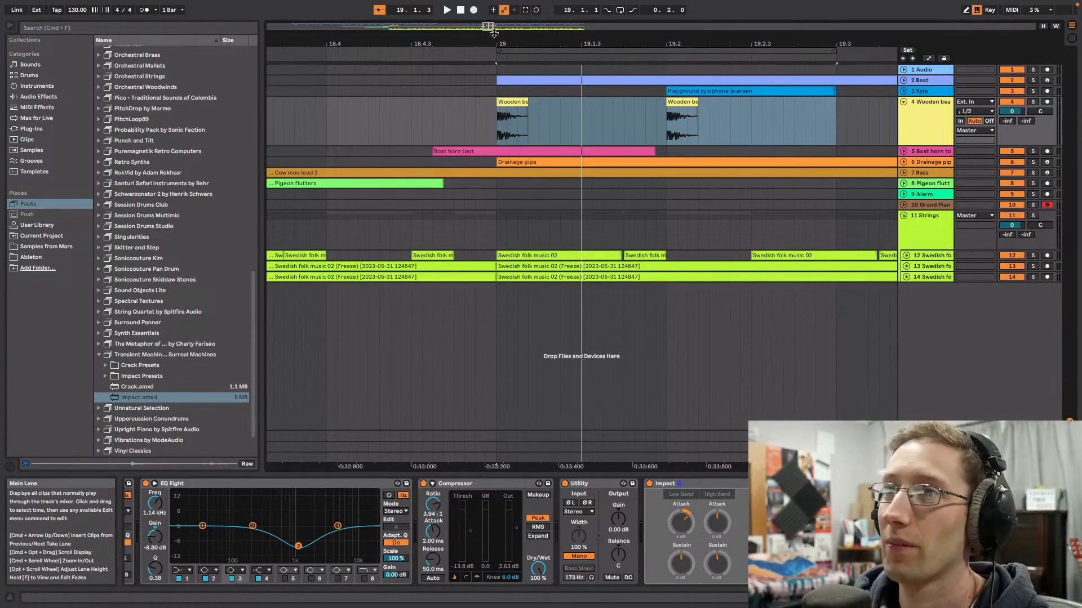
Step: Play the transition into bar 19 from about bar 18 with all tracks audible to judge the processed hits
drag(664, 44, 663, 11)
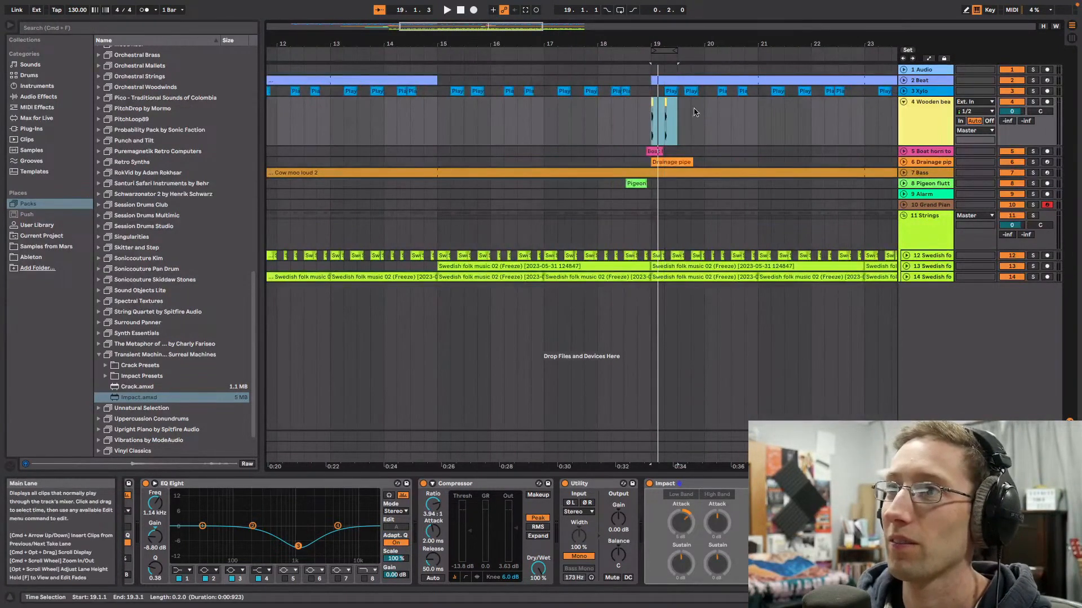
click(903, 102)
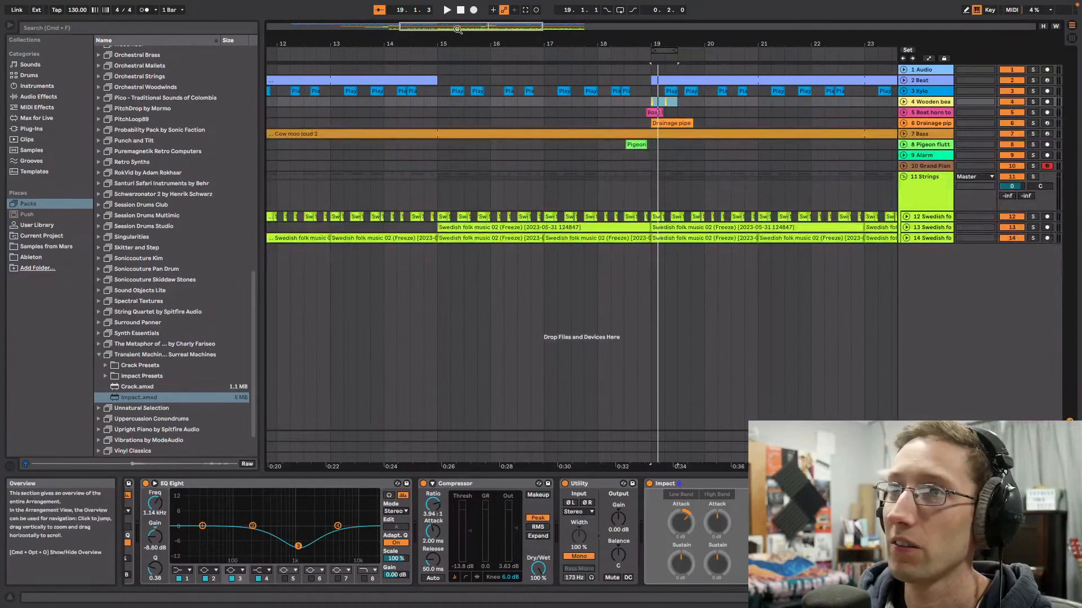
drag(488, 28, 437, 70)
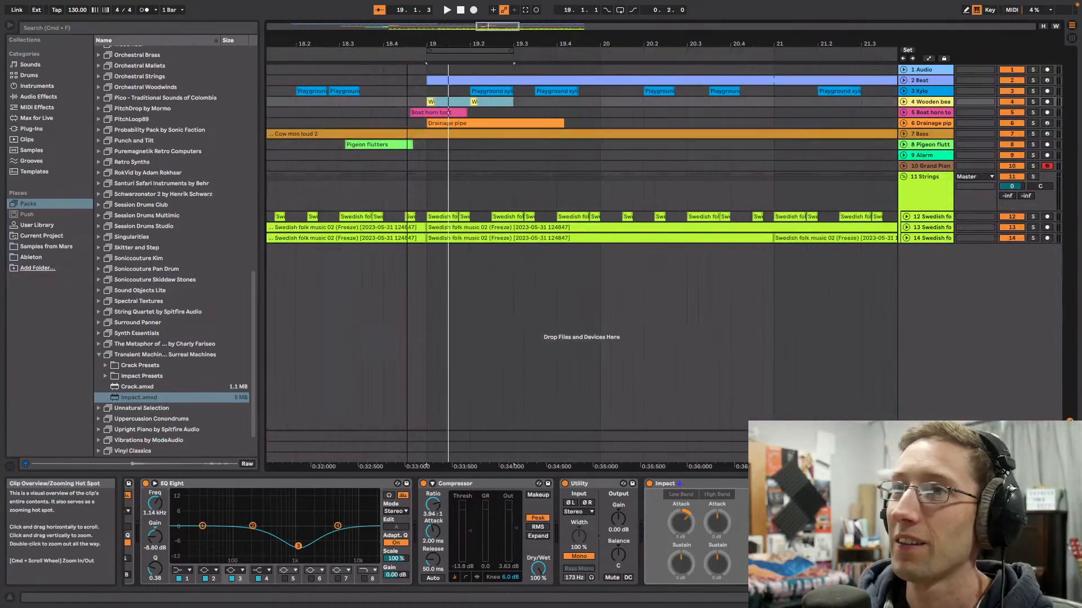
click(903, 102)
click(406, 53)
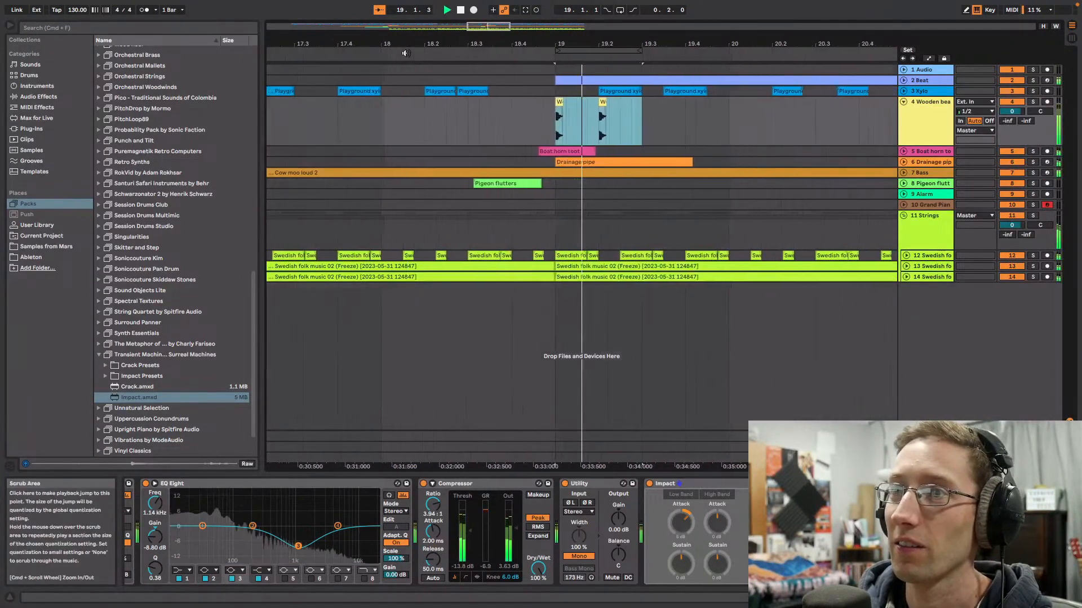
Step: Replay the transition into bar 19, toggling solo on the Wooden beams track to judge its hits alone and in the mix
click(405, 53)
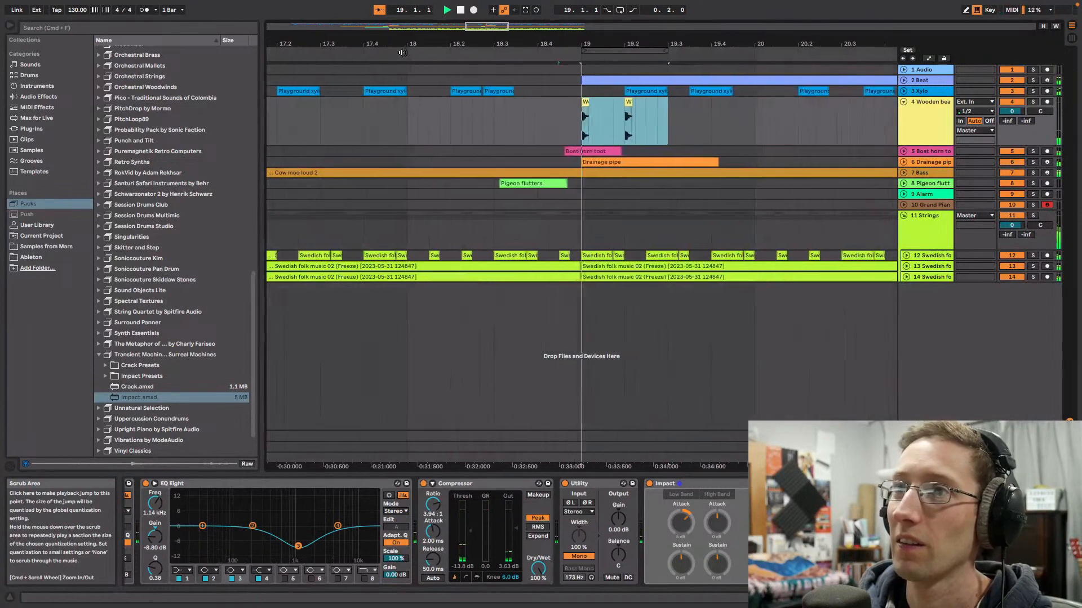
key(space)
click(544, 116)
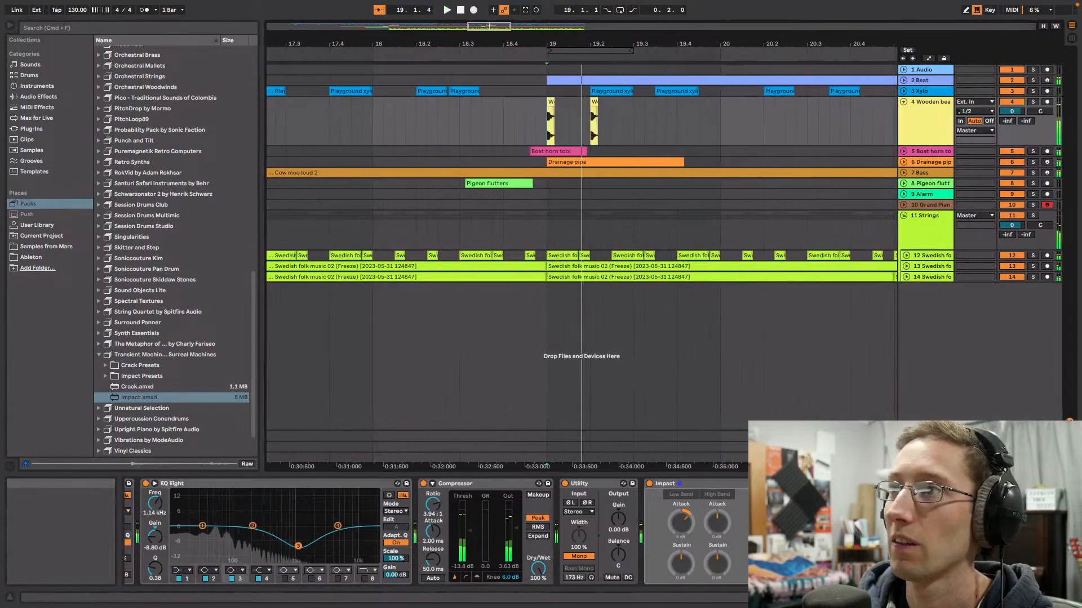
click(1034, 102)
key(space)
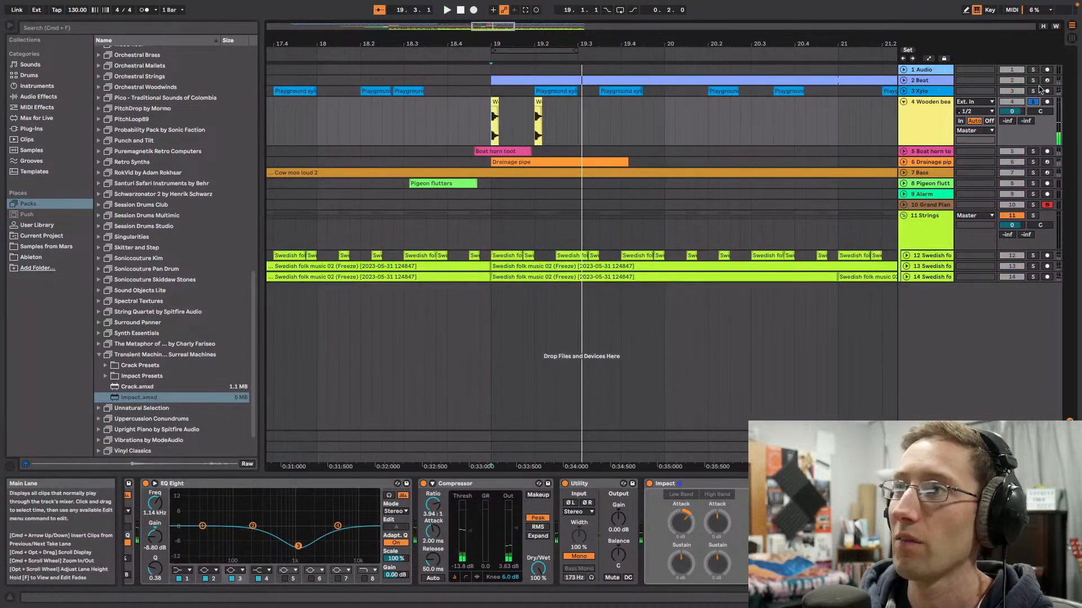
click(1034, 102)
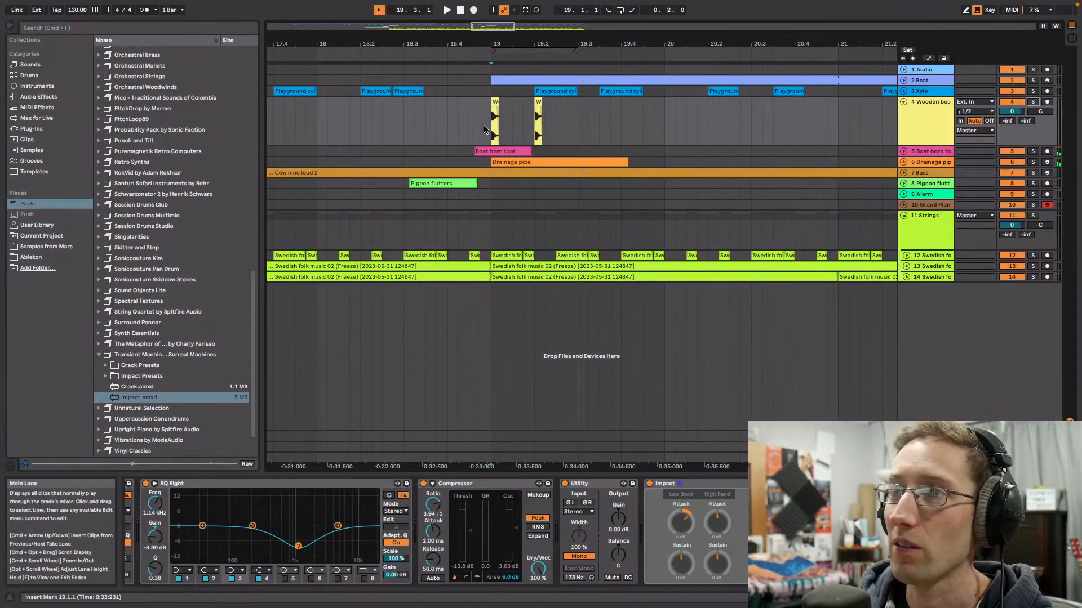
Step: Repeat the pair of Wooden beams hits on every beat up to 21.3, and audition them soloed together with Beat and Xylo
key(space)
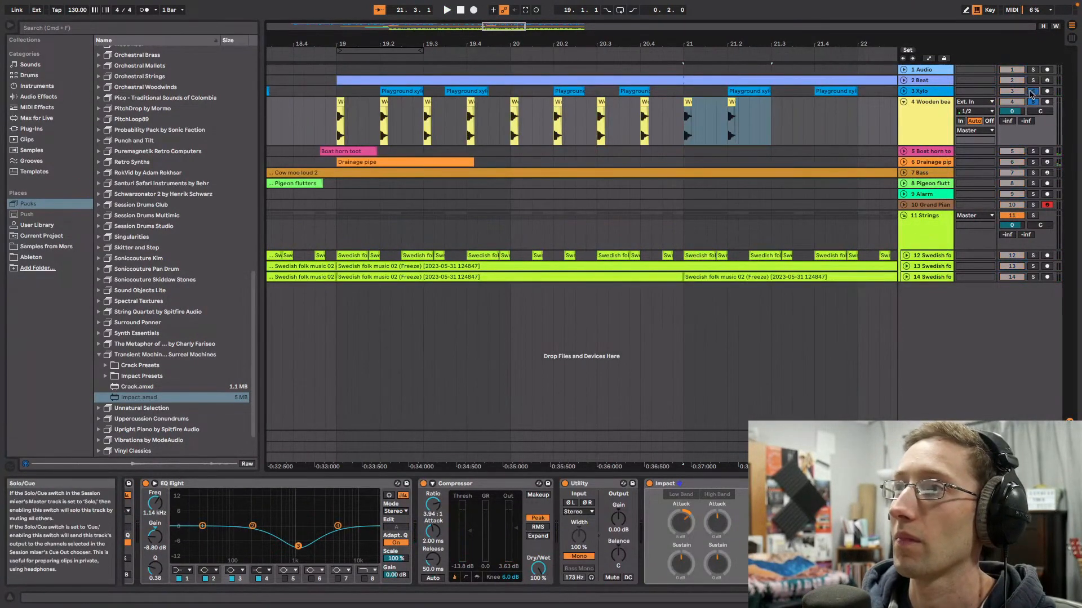
key(space)
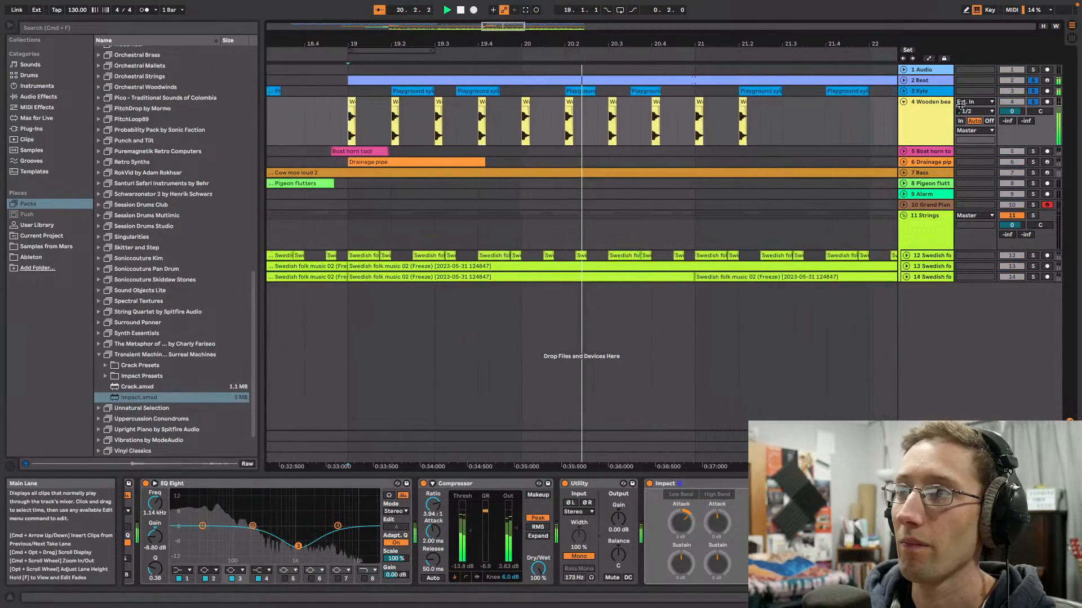
click(1037, 105)
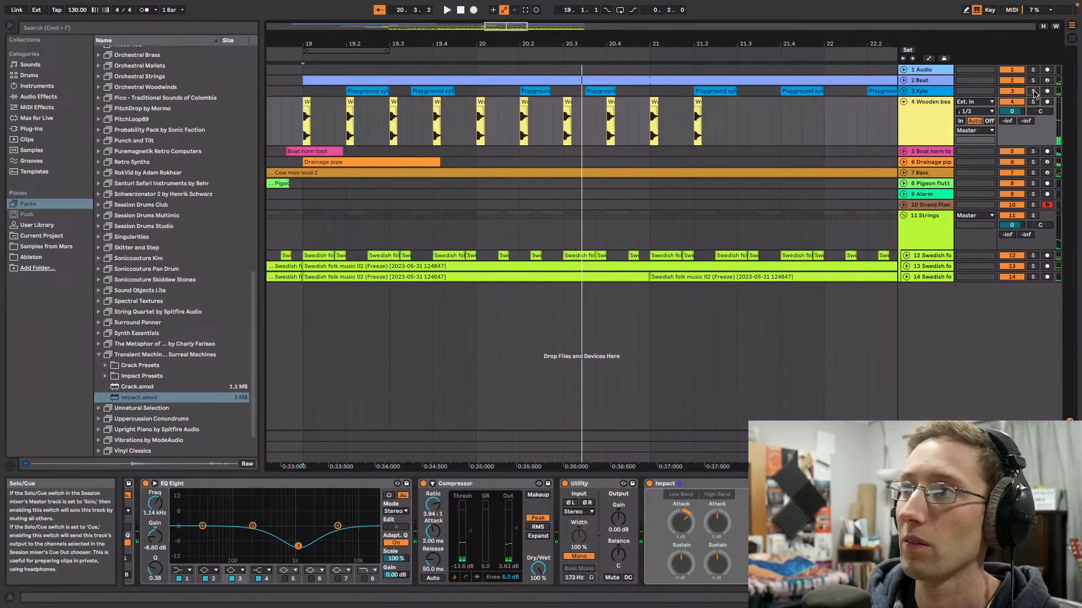
key(space)
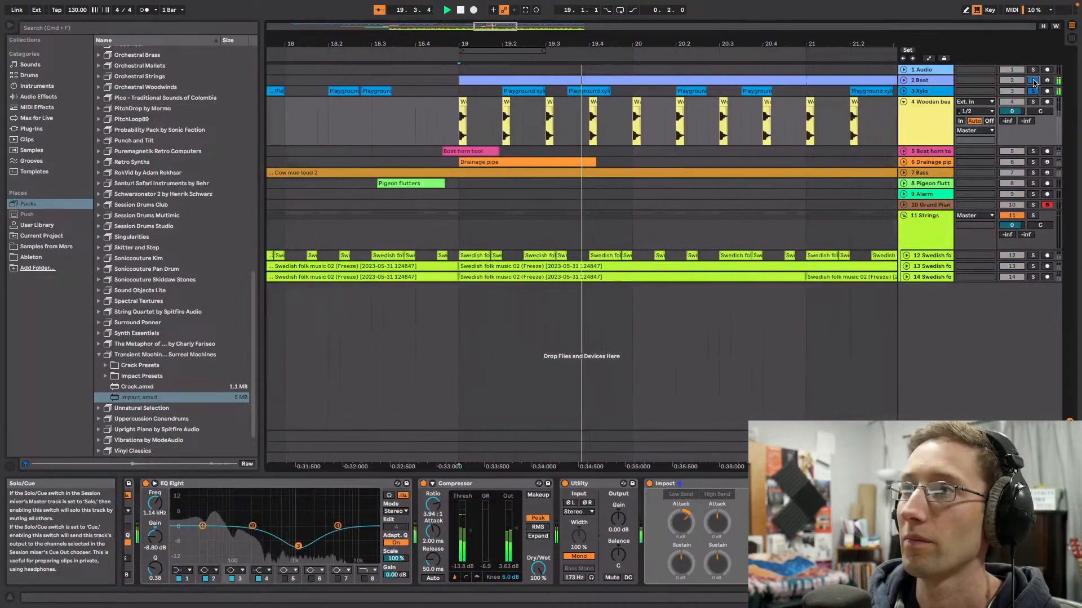
super+click(1035, 103)
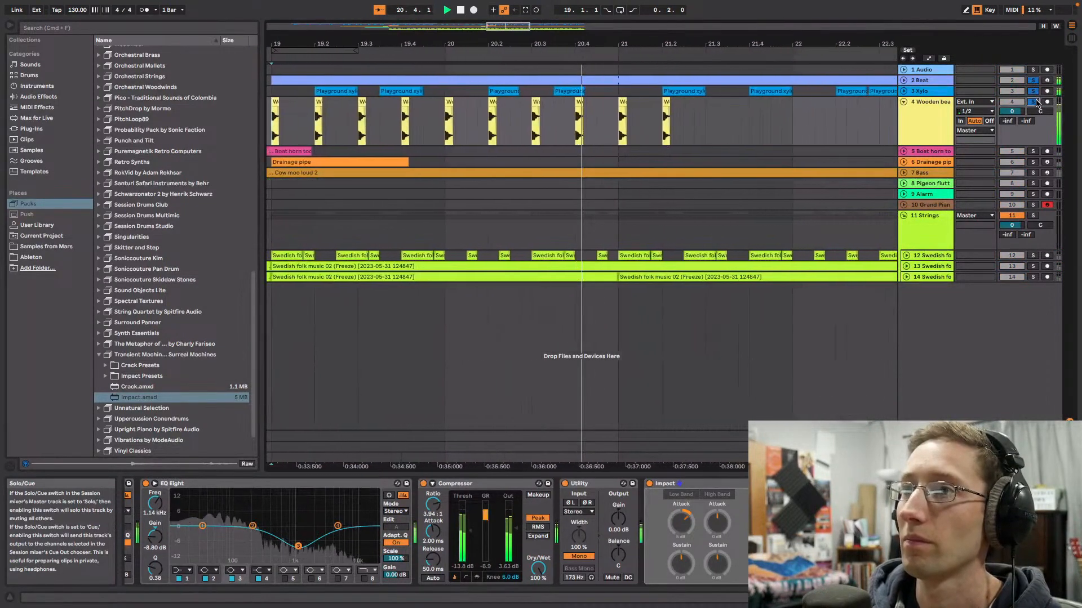
key(space)
Step: Duplicate the run of Wooden beams hits so they continue on every beat up to bar 27
mouse_move(545, 44)
mouse_down()
mouse_move(542, 27)
mouse_move(538, 37)
mouse_up()
drag(632, 121, 387, 128)
key(super+d)
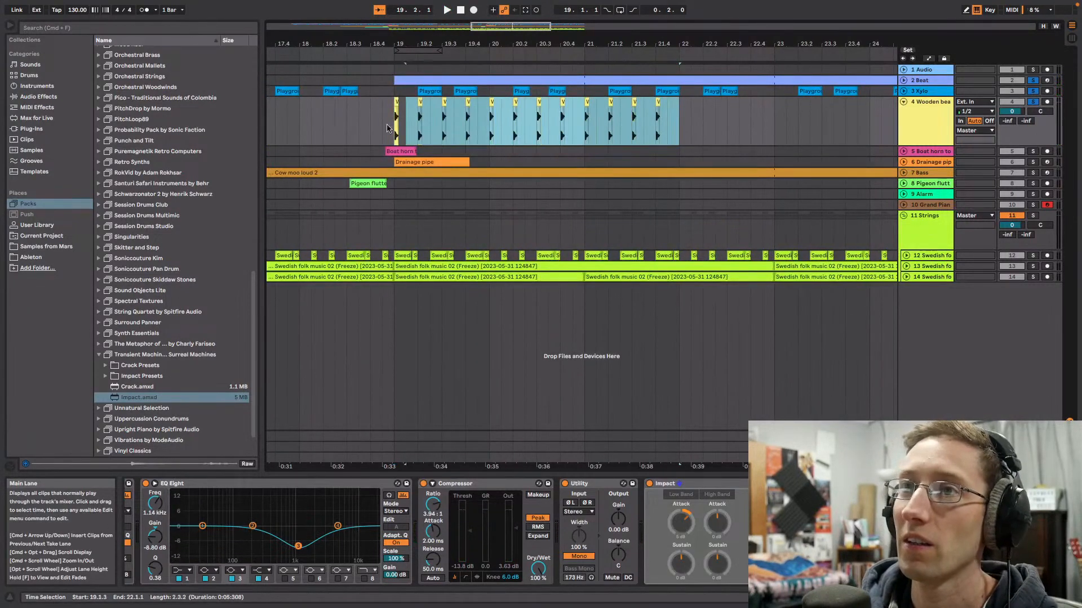
key(super+d)
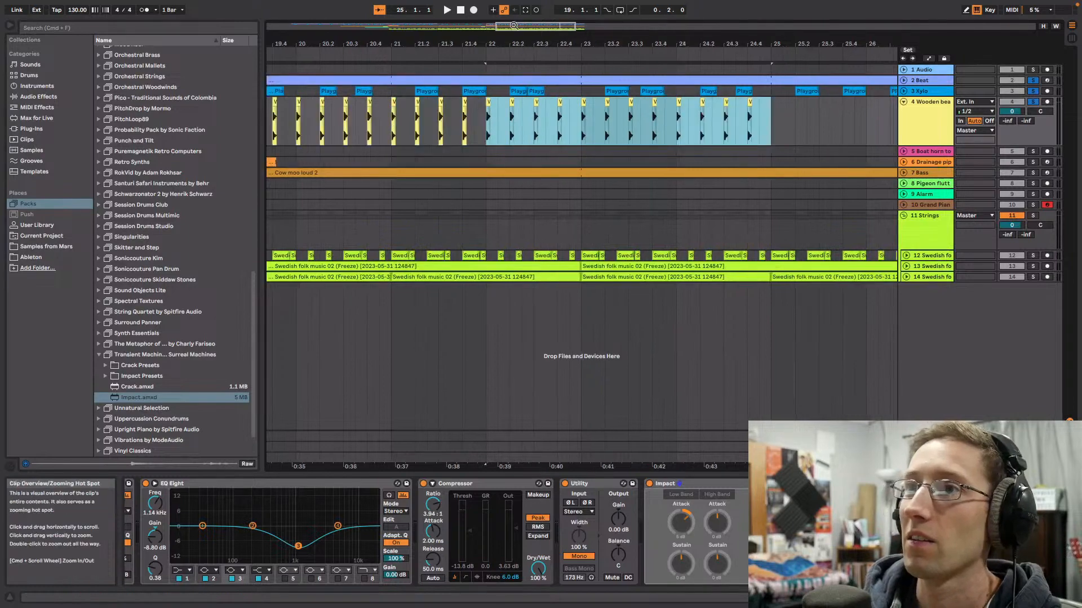
drag(516, 25, 558, 49)
click(630, 121)
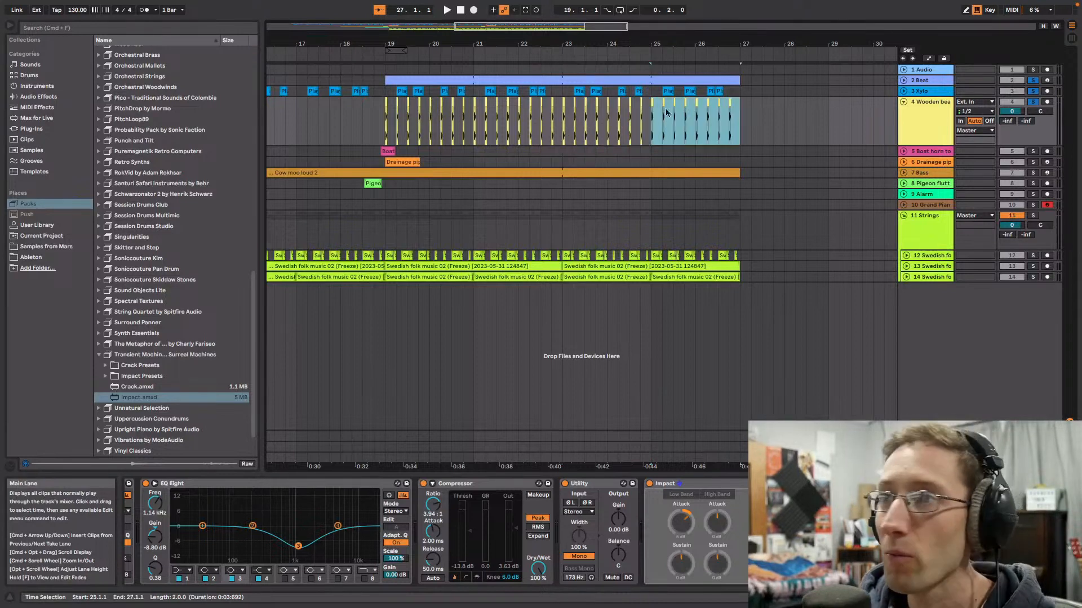
Step: Clear the track solos and play the full mix from about bar 18 into the new section
drag(589, 26, 589, 14)
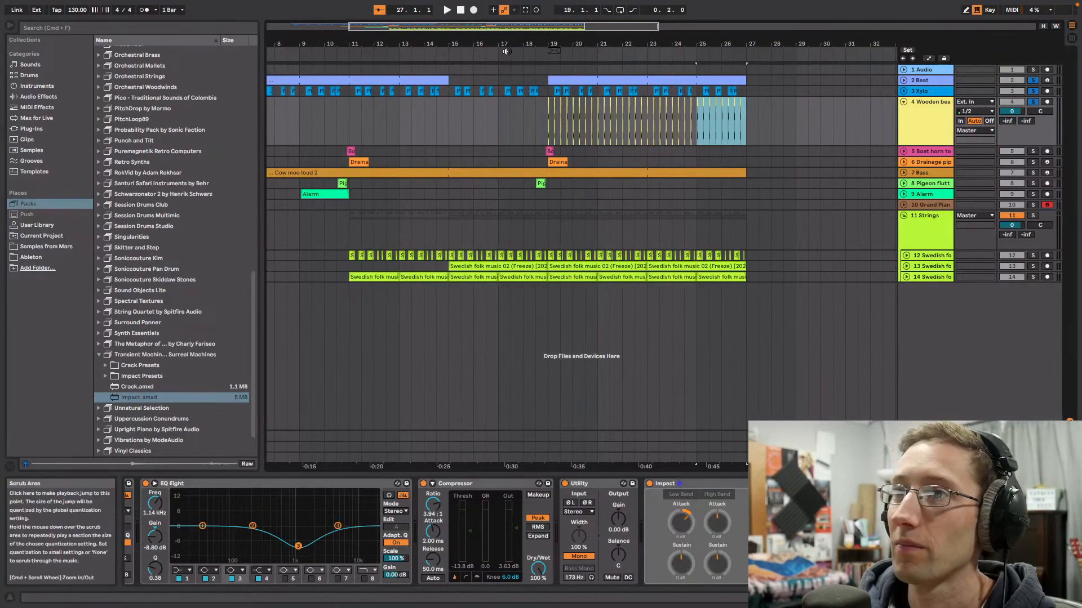
click(1032, 102)
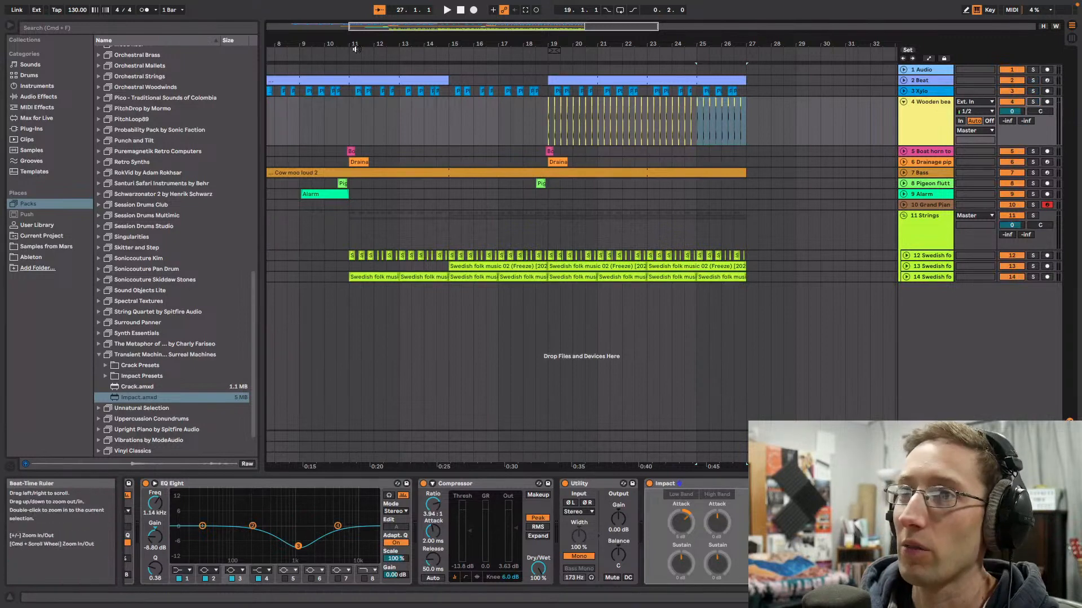
click(538, 55)
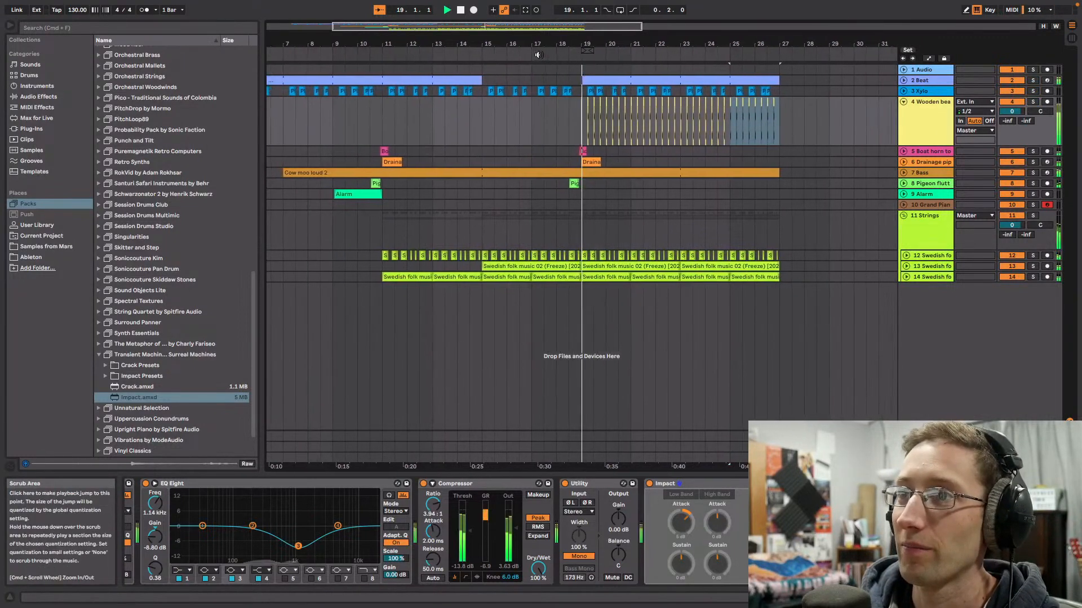
Step: Raise ValhallaRoom's mix to 82.9% on Swedish folk music track 14 and set the track's volume to -7.3 dB
click(905, 102)
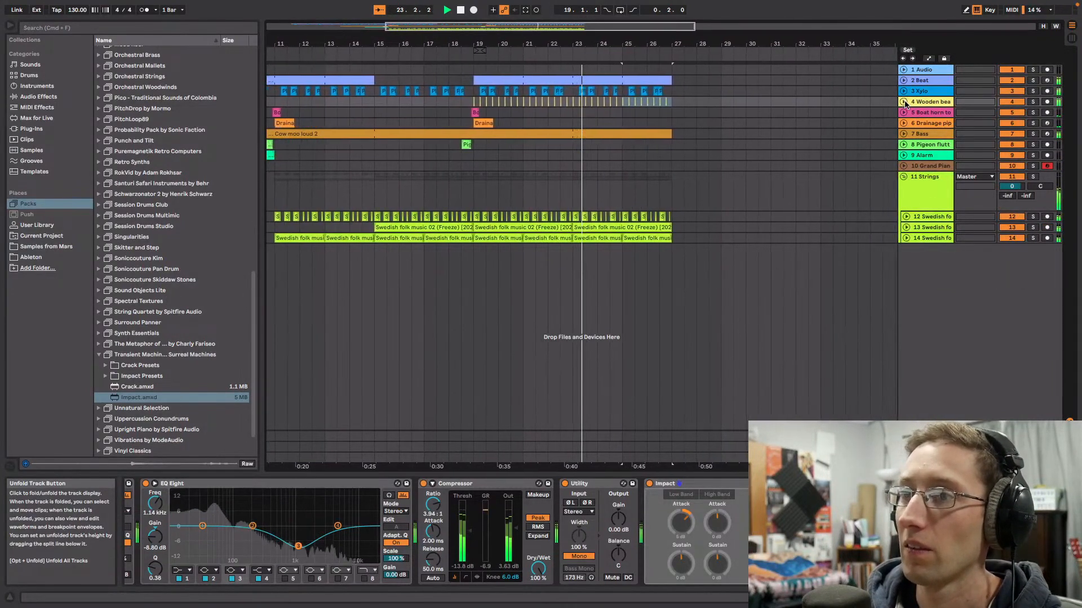
click(906, 238)
click(915, 244)
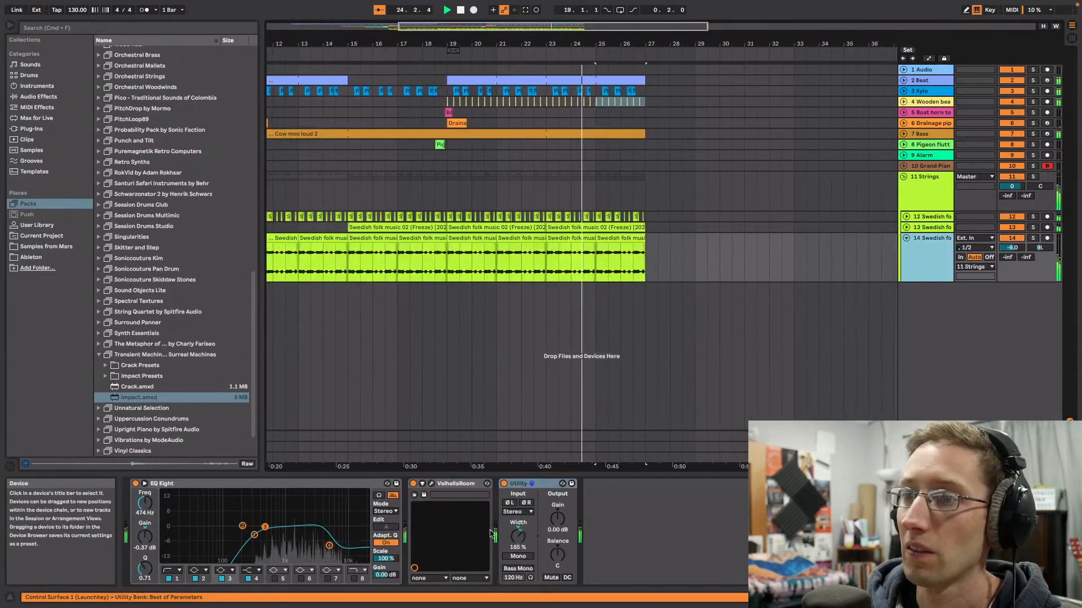
click(431, 483)
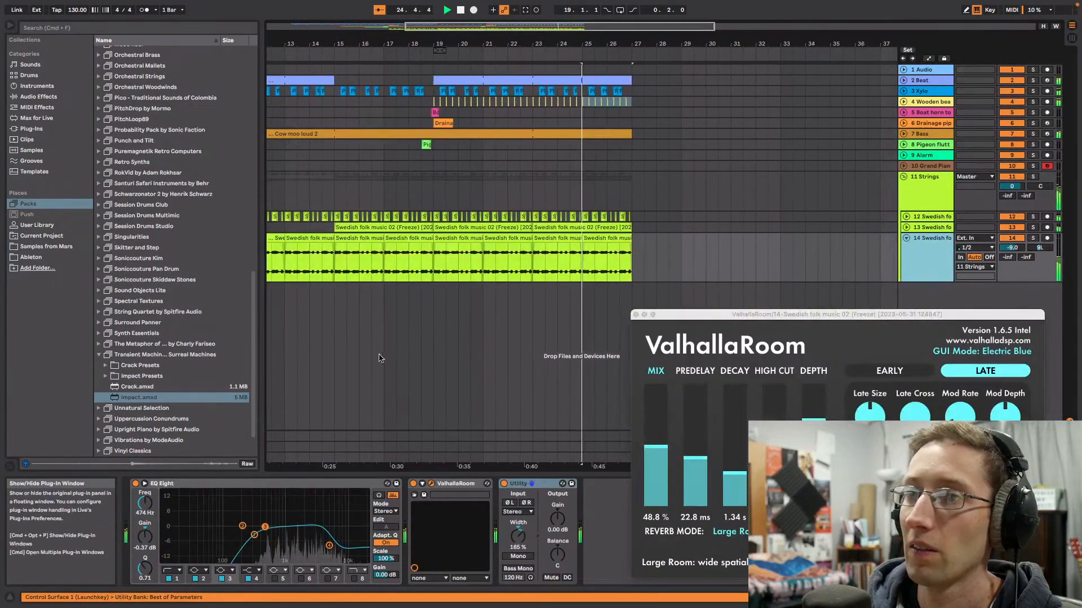
click(652, 401)
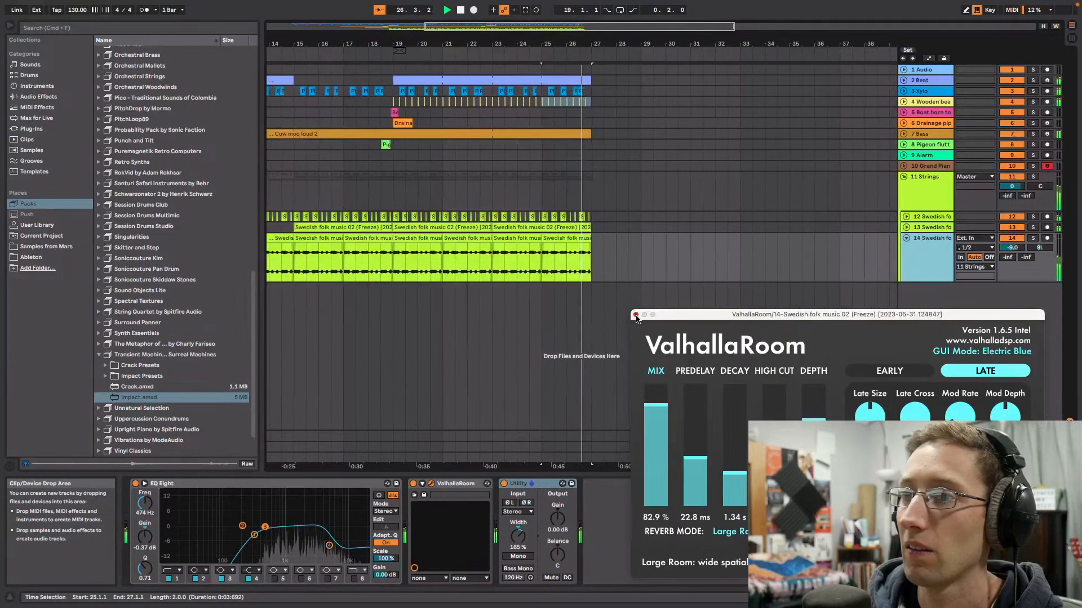
click(636, 315)
drag(1012, 252, 1011, 249)
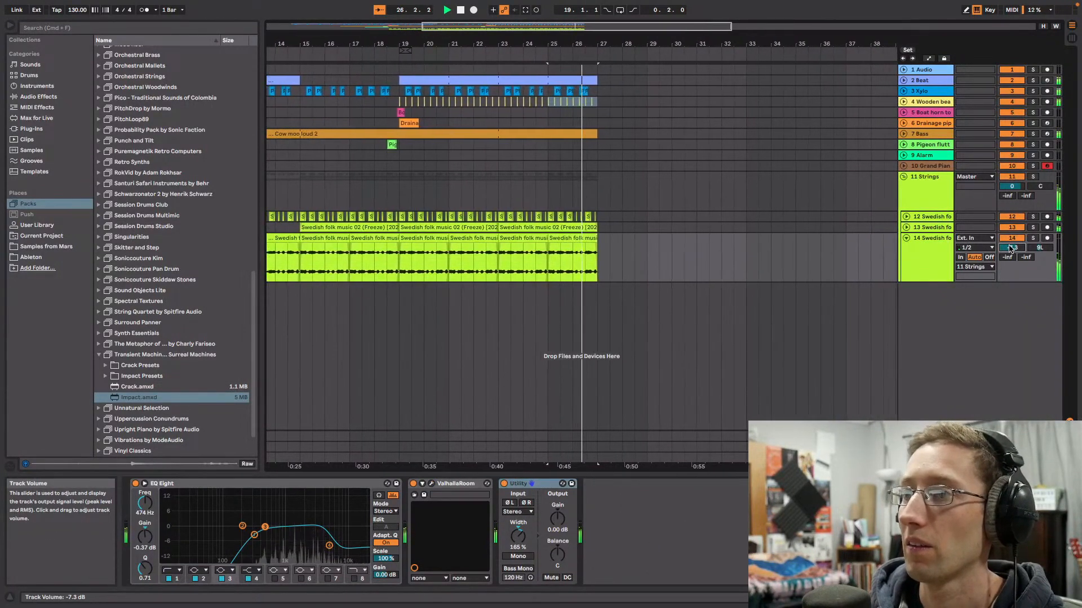
Step: On track 14, set Utility's width to 138% and raise EQ Eight's low-cut frequency to 1000 Hz during playback
drag(520, 534, 519, 527)
drag(254, 534, 285, 535)
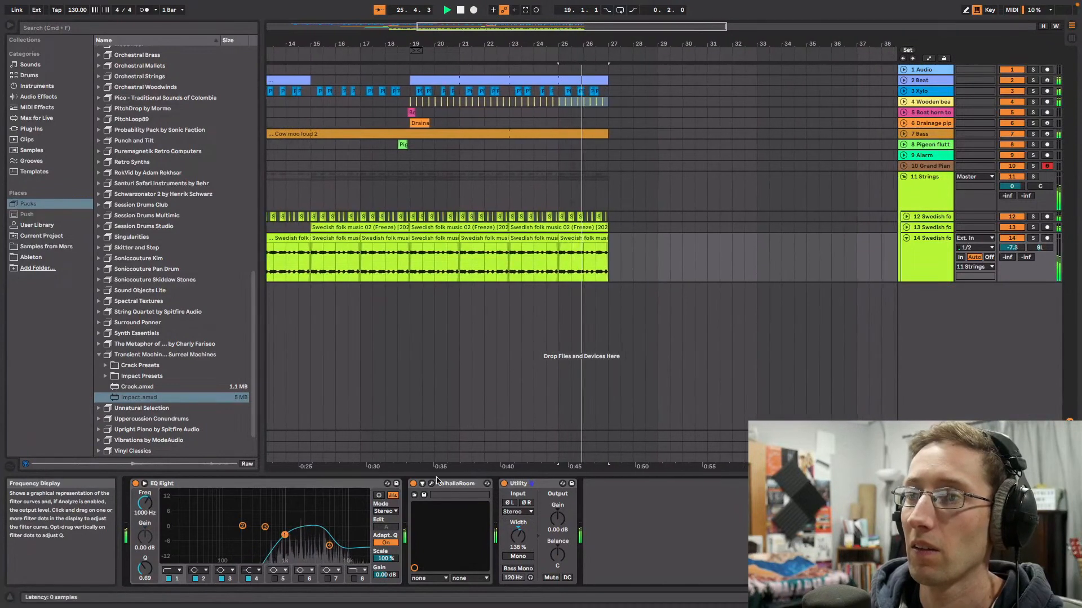
key(w)
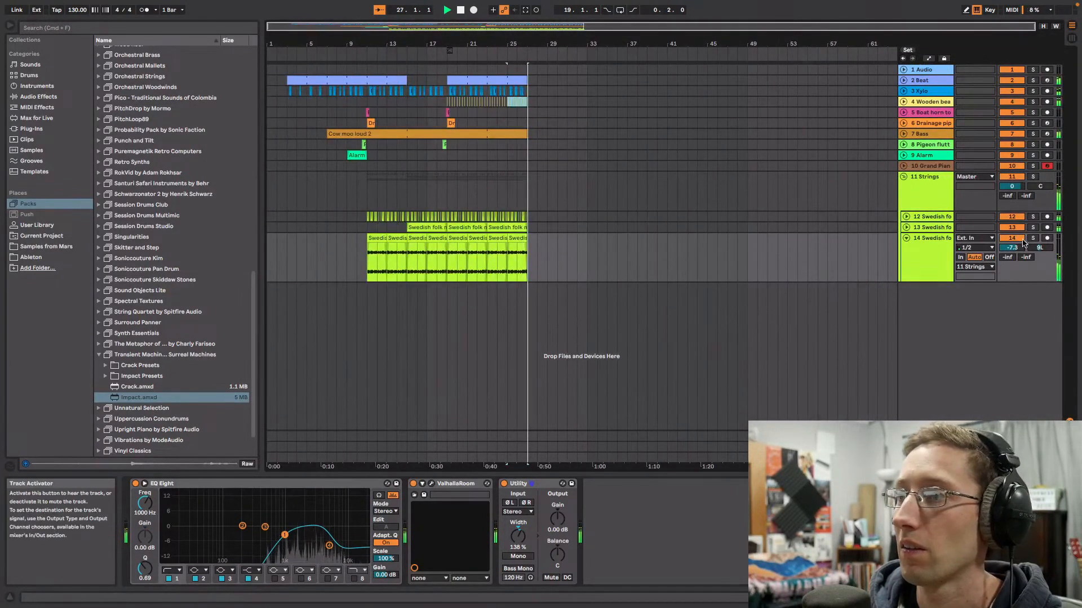
key(space)
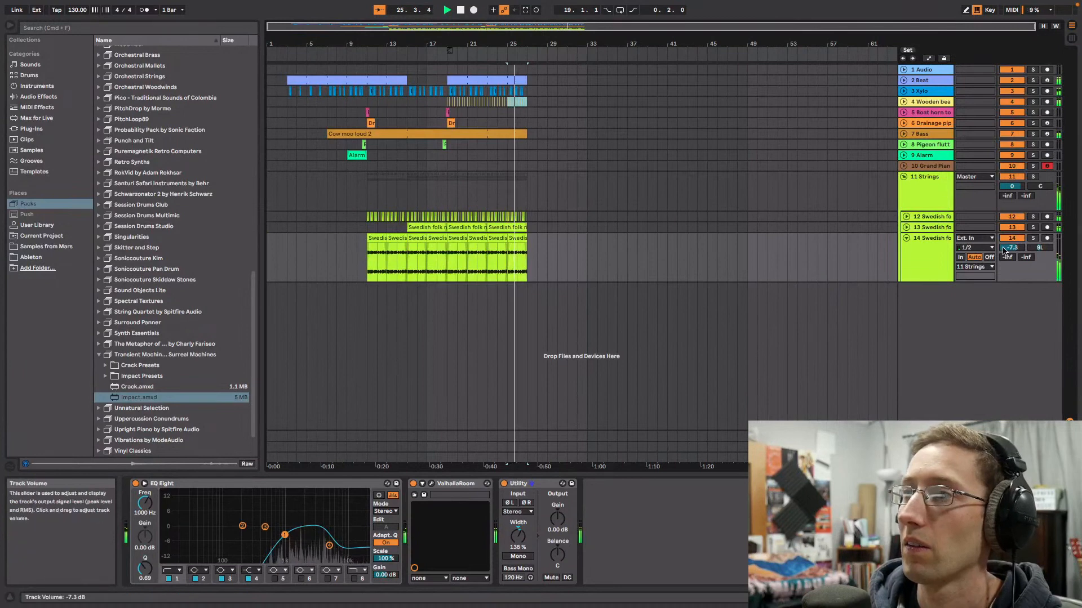
click(906, 237)
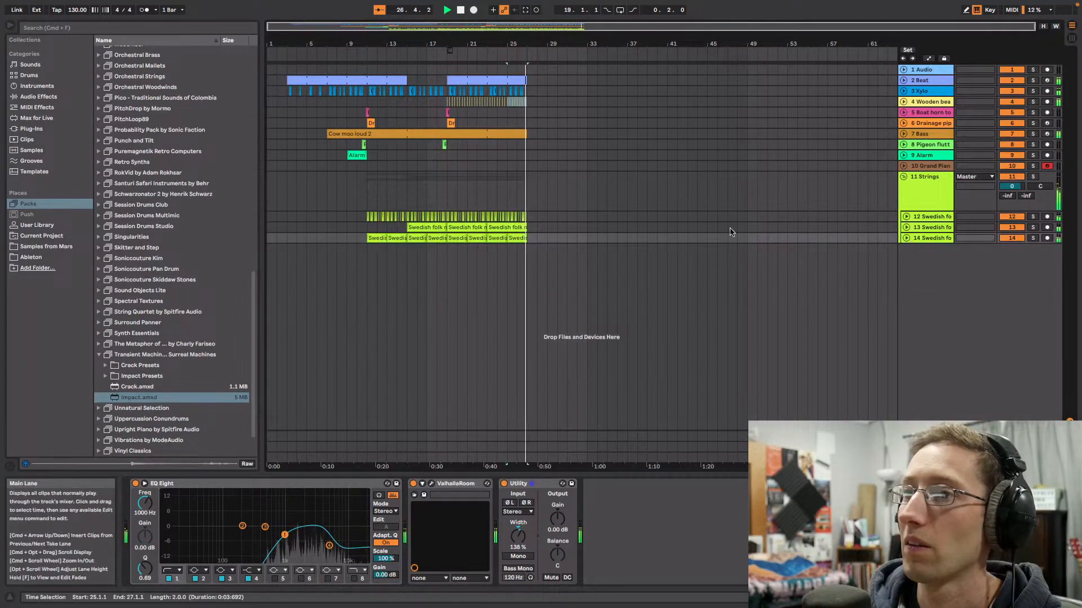
Step: Try an EQ Eight on the Strings group, moving its third band during playback from about bar 21, and remove the device
click(472, 53)
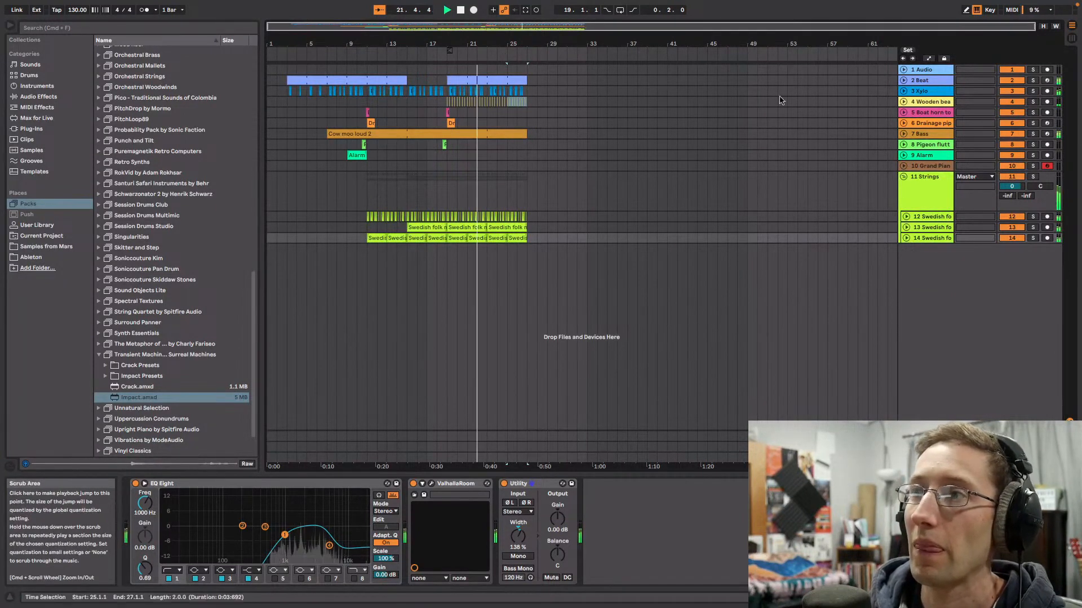
click(935, 180)
click(38, 96)
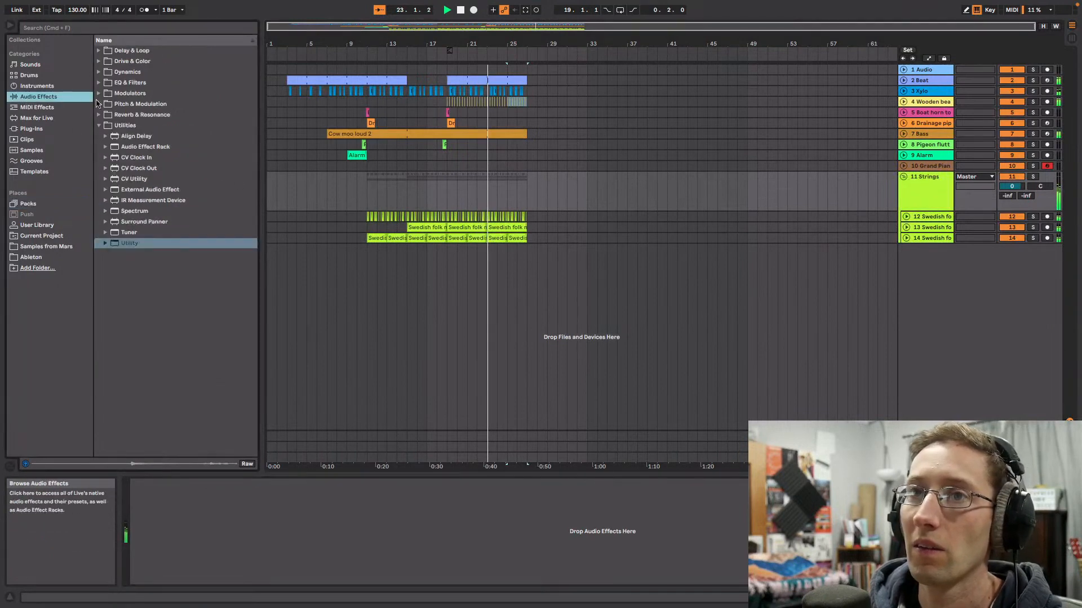
click(130, 82)
click(130, 115)
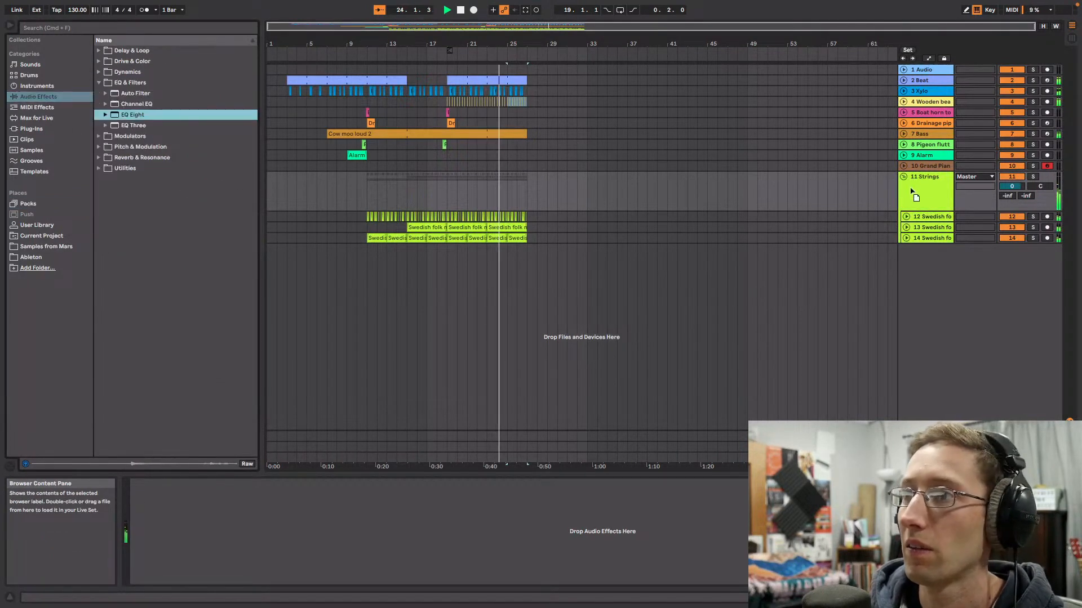
drag(914, 195, 915, 192)
mouse_move(285, 526)
mouse_down()
mouse_move(302, 518)
mouse_move(310, 546)
mouse_move(314, 512)
mouse_move(319, 553)
mouse_move(274, 523)
mouse_move(274, 508)
mouse_up()
click(338, 483)
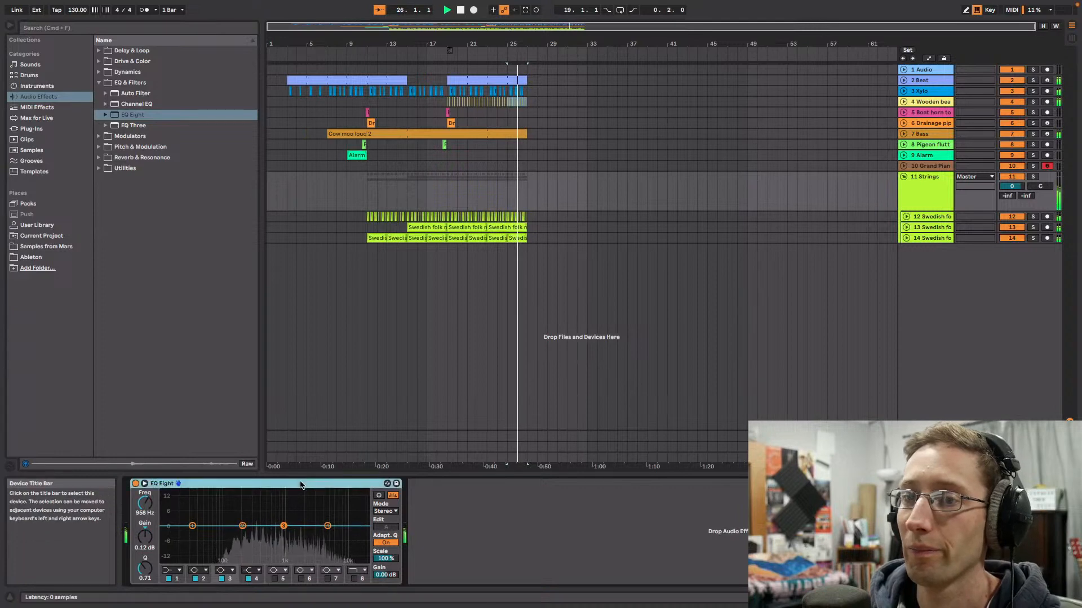
key(Delete)
Step: Play the transition into bar 19 again with all tracks to check the adjusted strings against the Wooden beams hits
key(space)
drag(489, 26, 489, 62)
drag(529, 28, 533, 64)
click(518, 56)
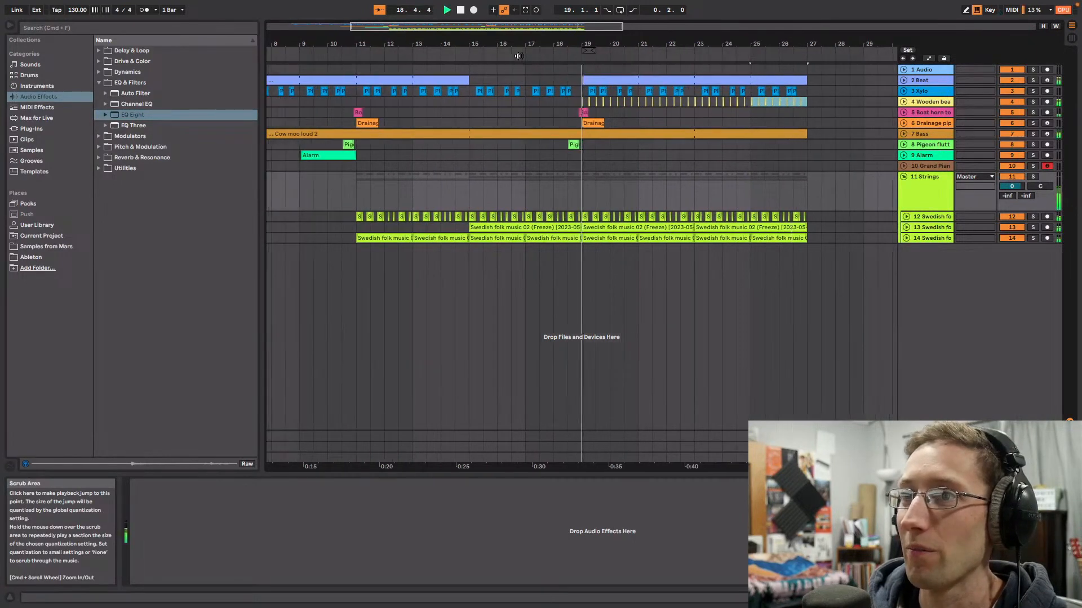
Step: Insert a new audio track directly below the Wooden beams track
right_click(919, 102)
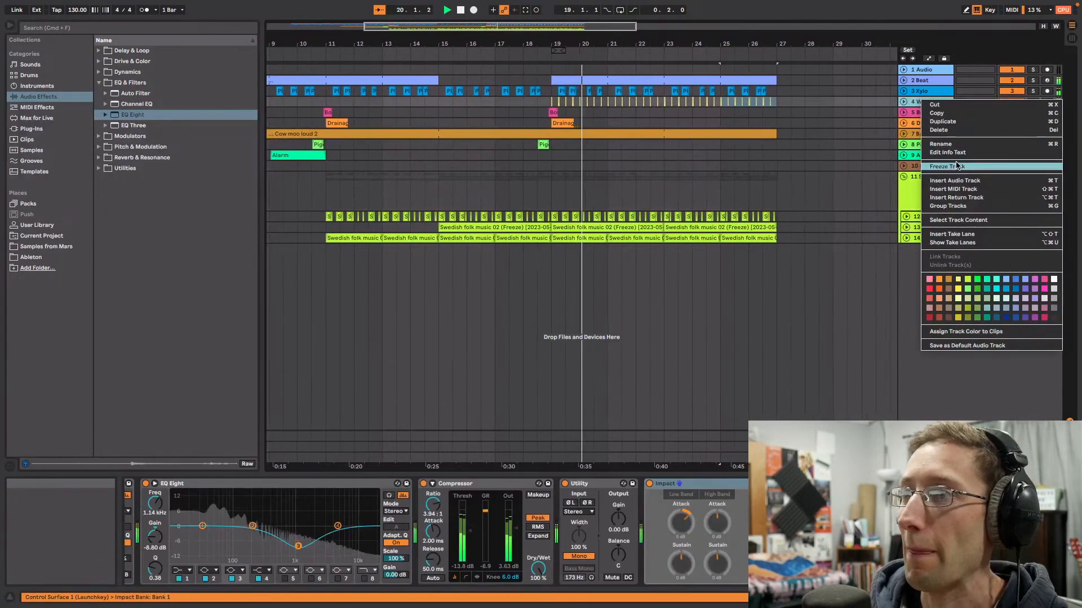
click(935, 180)
click(902, 113)
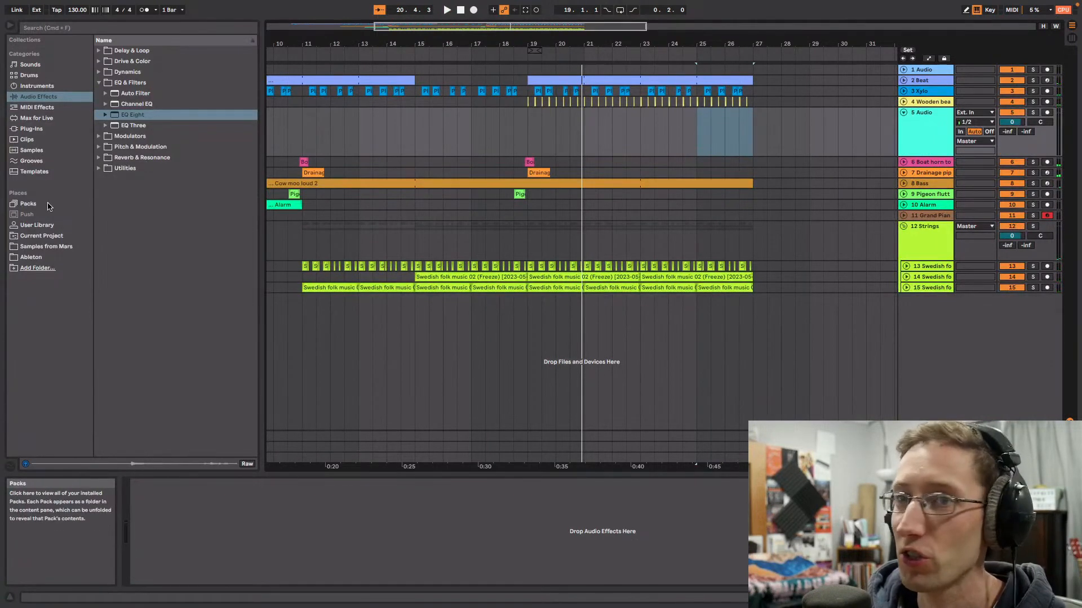
Step: Browse the current project's Sweden Sounds recordings and preview Barcode scanner 01.WAV
click(40, 236)
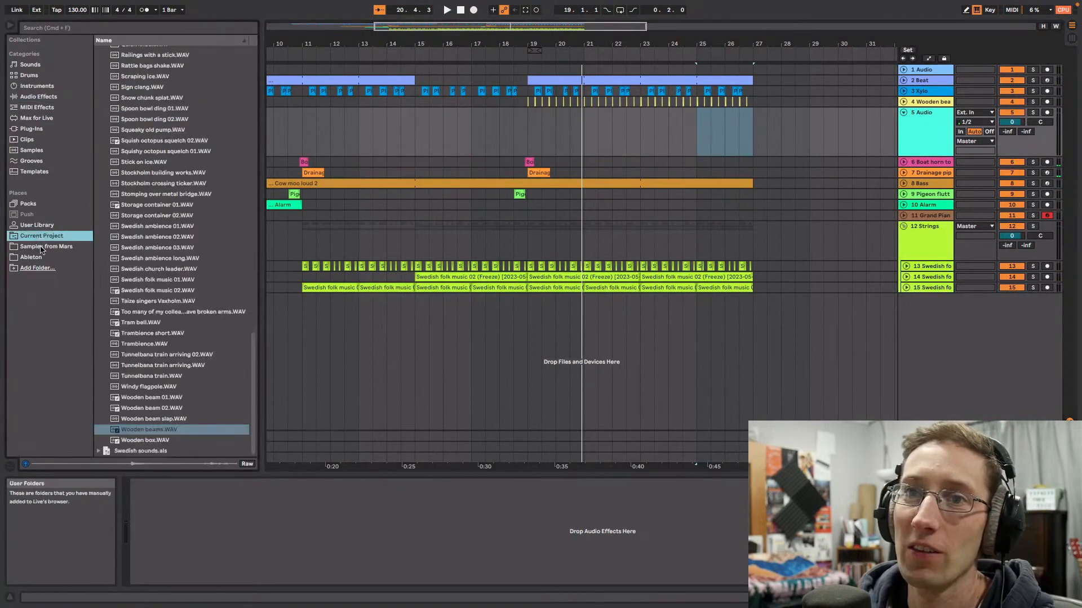
scroll(203, 168, up, 10)
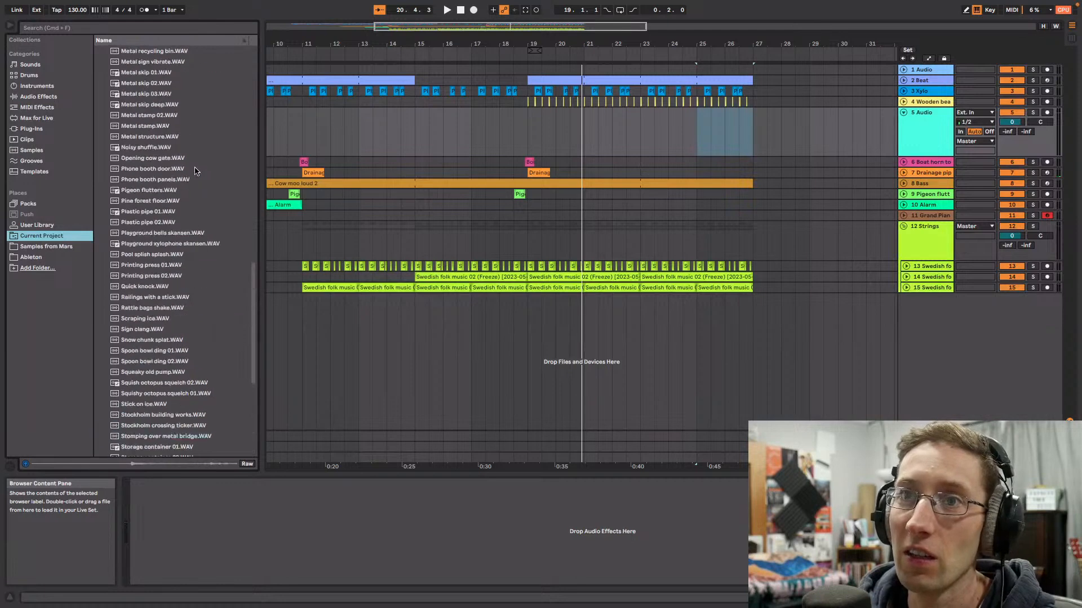
drag(253, 269, 265, 73)
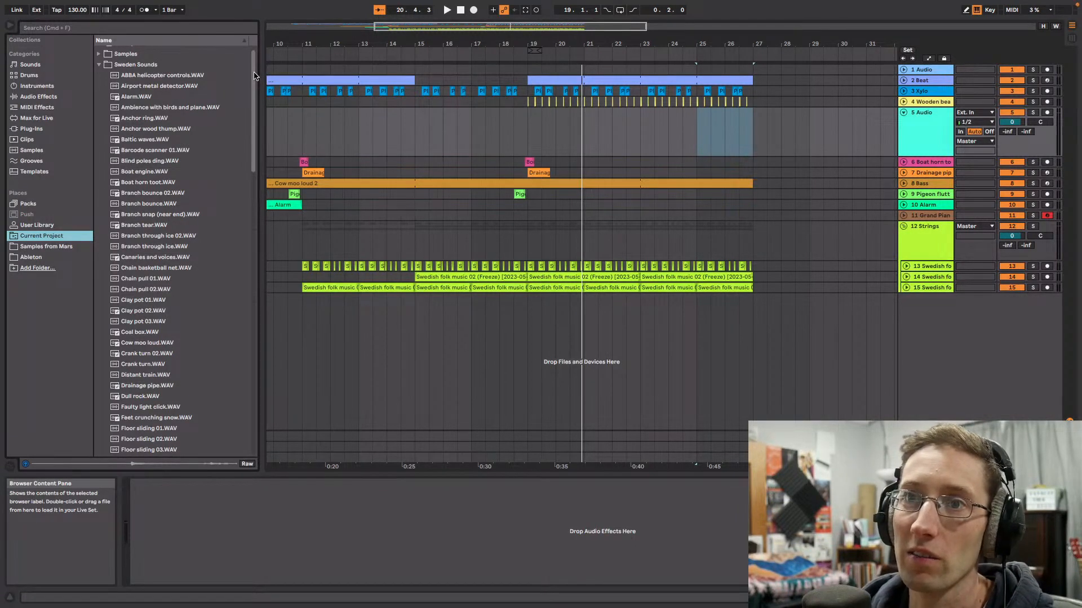
click(180, 149)
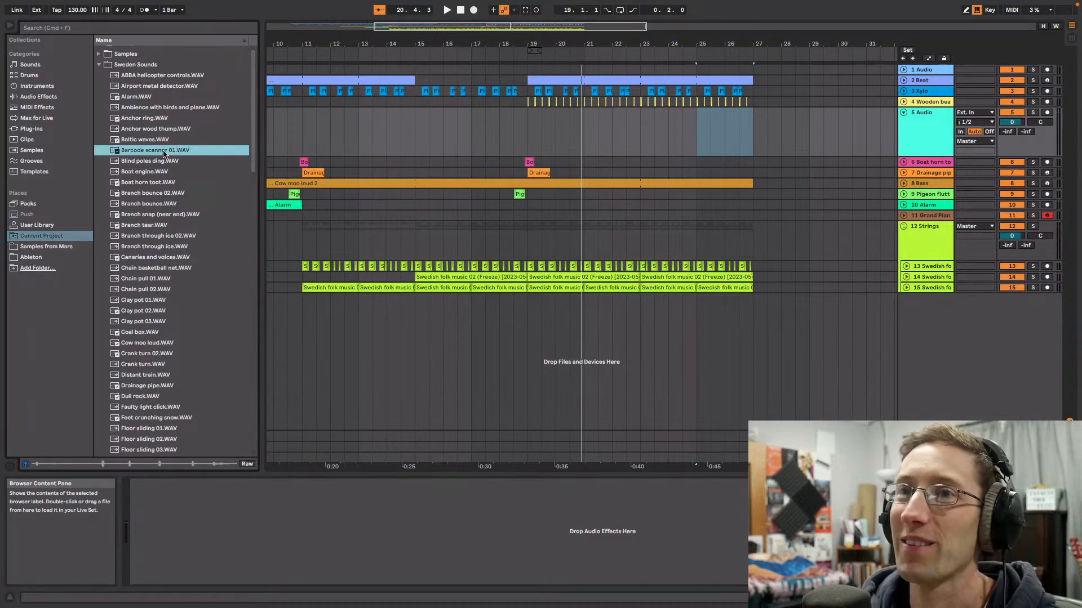
Step: Place Barcode scanner 01.WAV at bar 29 on a new audio track below the Strings group
drag(163, 152, 814, 325)
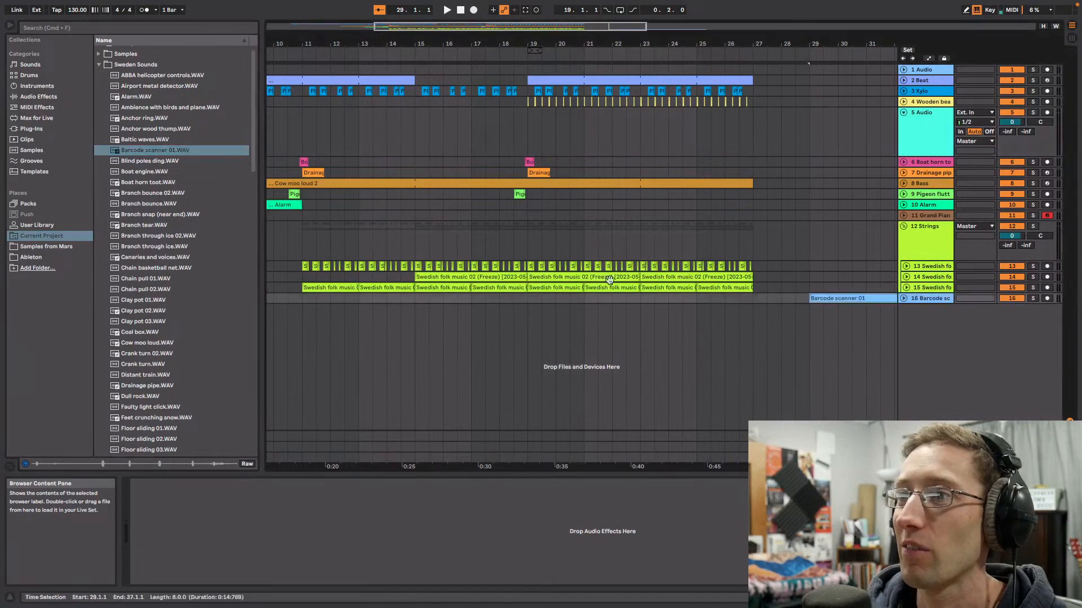
Step: Try Boat engine.WAV on the empty audio track from bar 19, shortened to end at bar 23
click(157, 173)
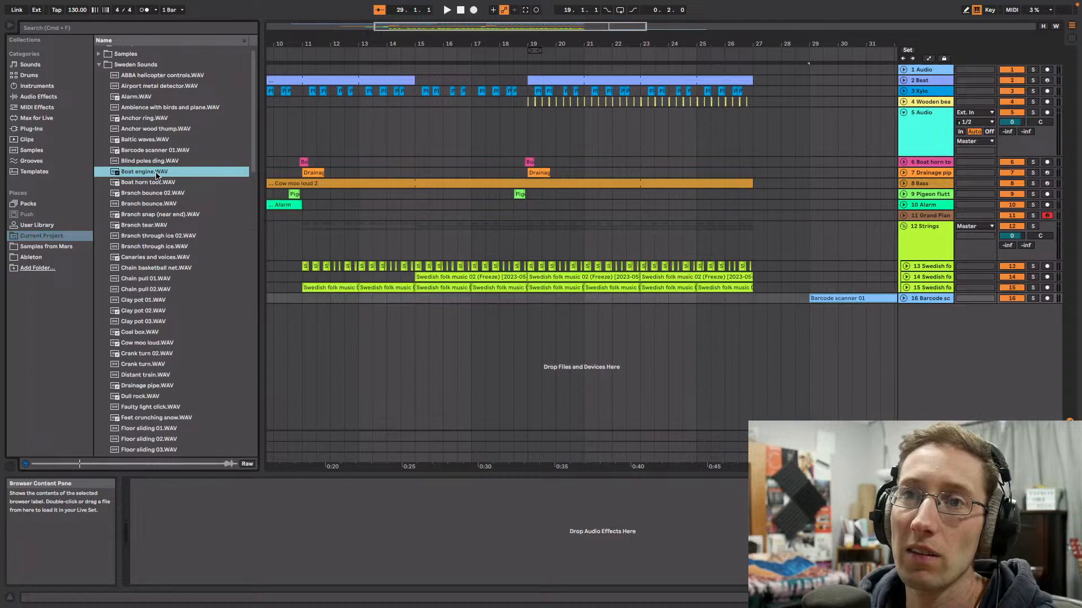
drag(252, 140, 246, 179)
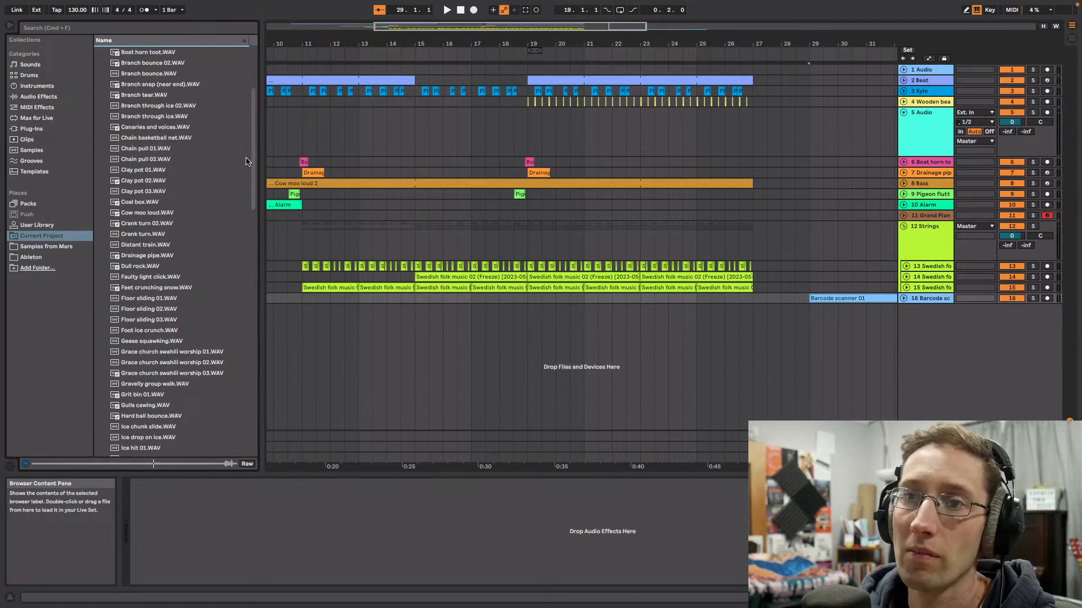
drag(251, 157, 251, 119)
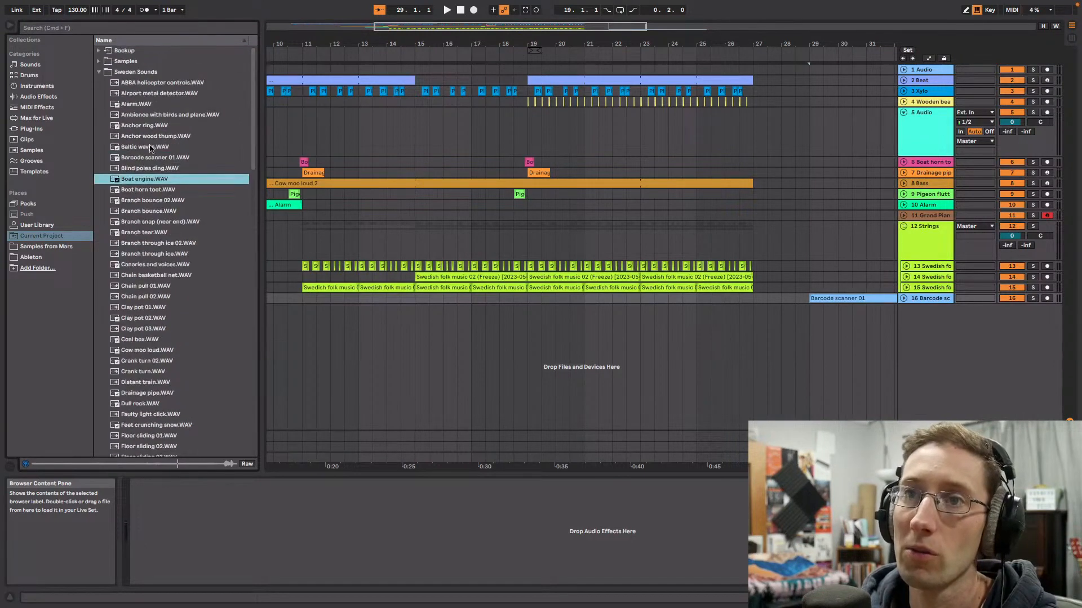
drag(138, 183, 530, 131)
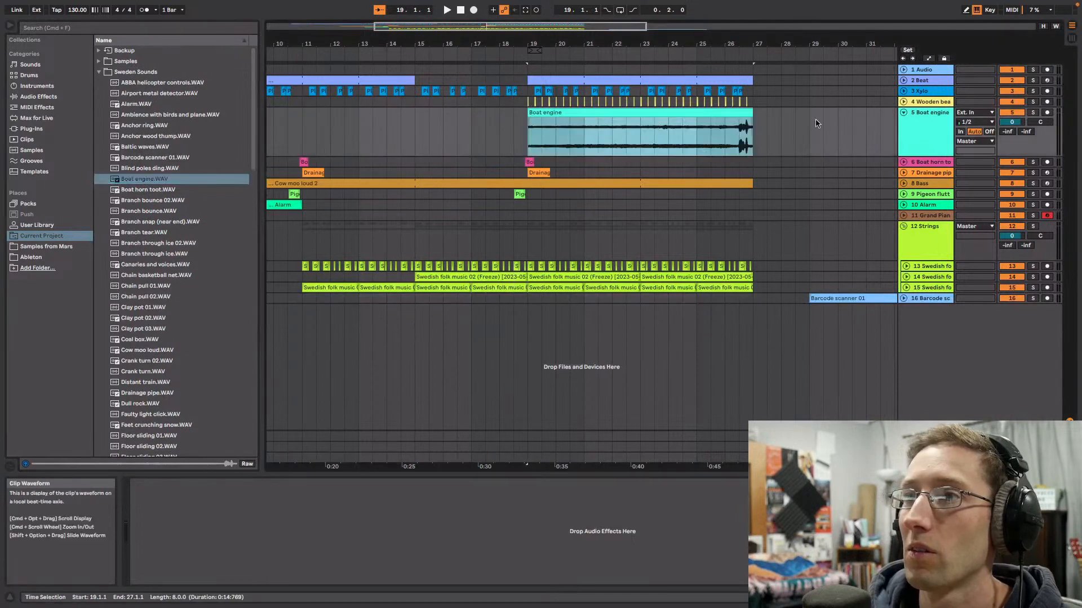
drag(752, 112, 640, 111)
key(space)
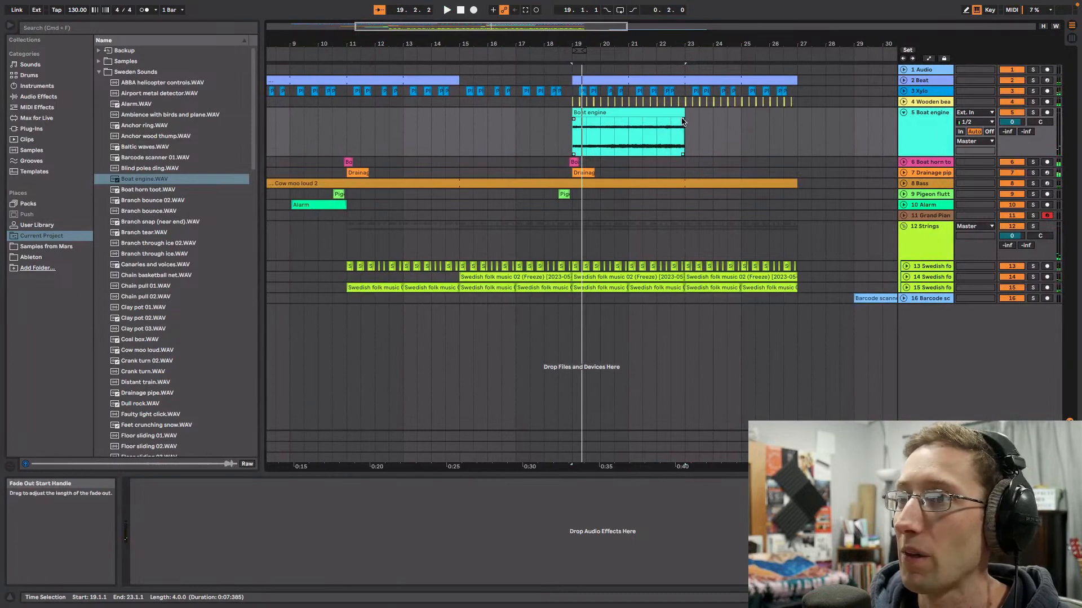
Step: Solo the Boat engine track and play it on its own
click(1042, 104)
click(1032, 112)
click(905, 122)
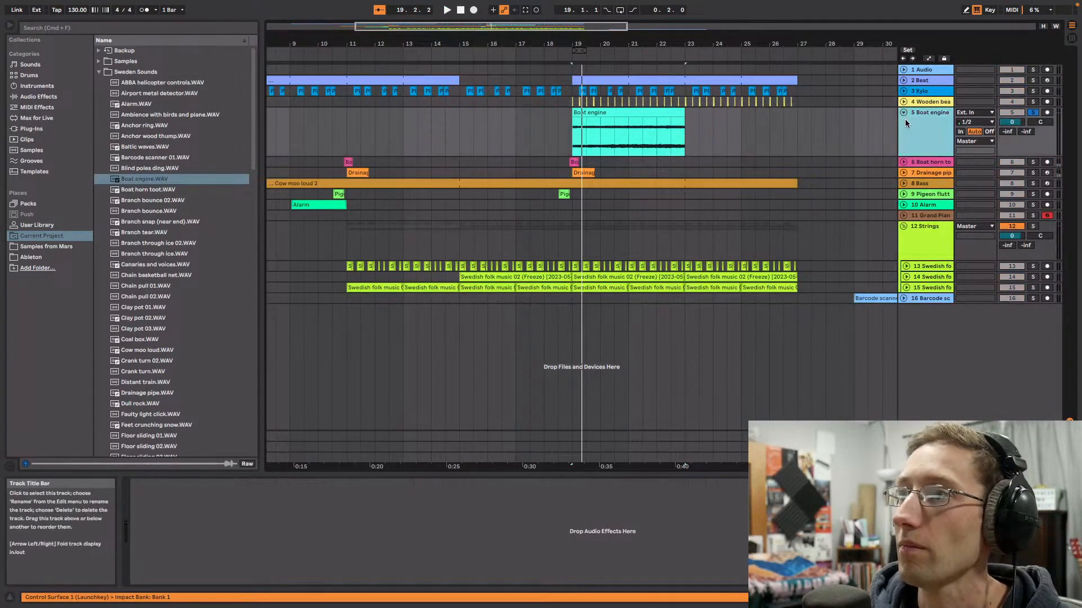
key(space)
Step: Try an EQ Eight on the Boat engine track, and remove both the device and the Boat engine clip
click(38, 97)
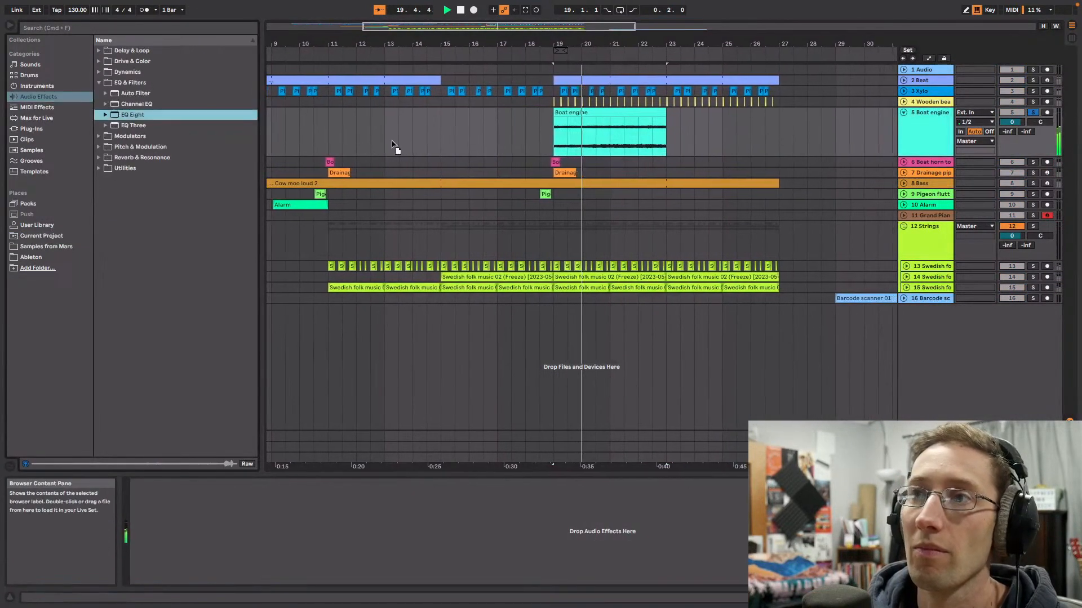
key(Return)
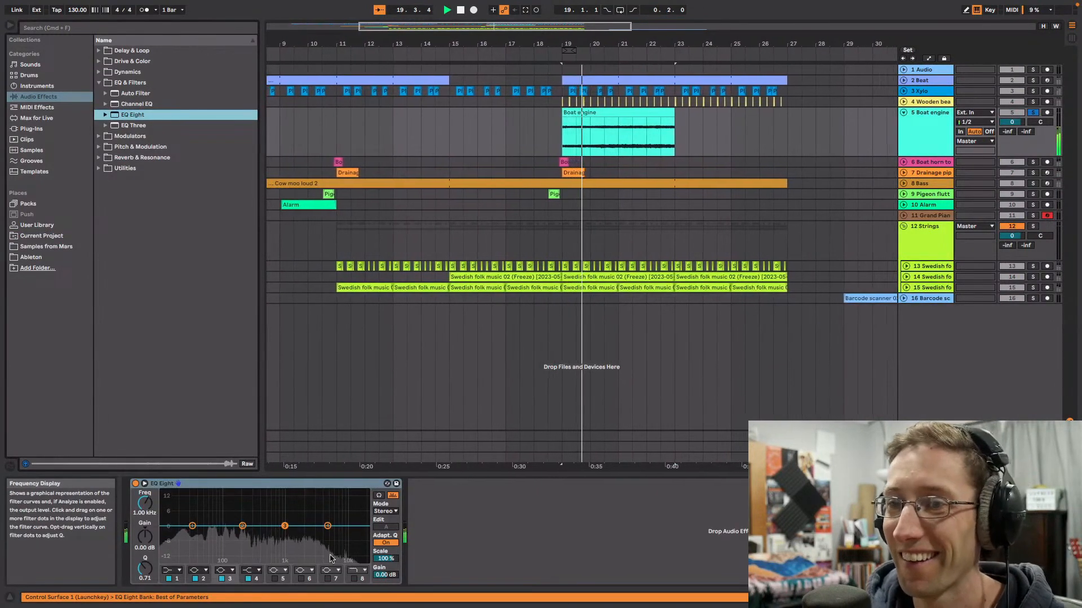
click(324, 484)
key(Delete)
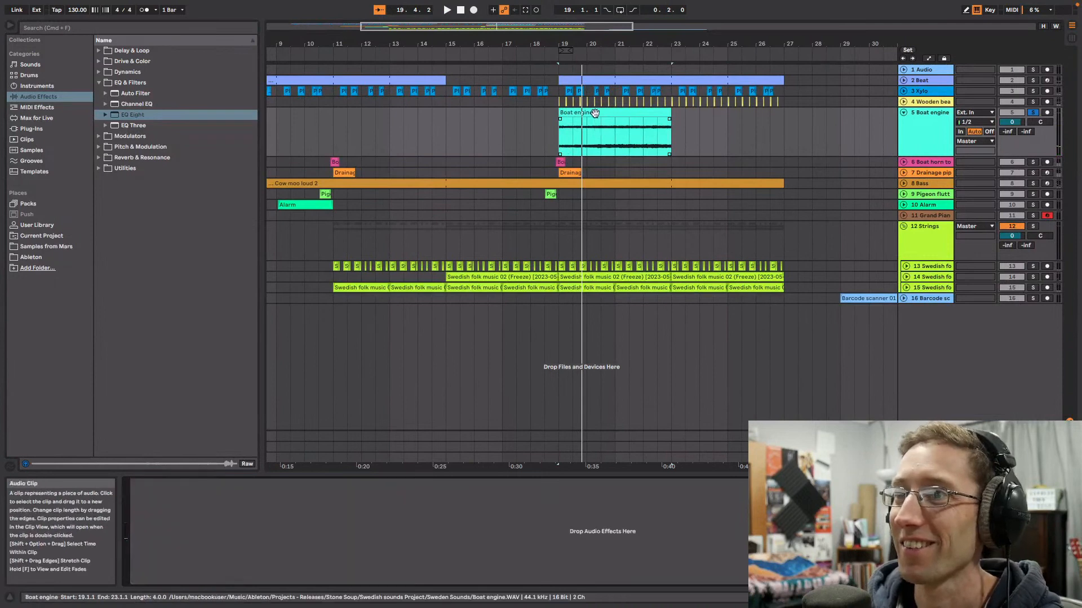
click(594, 112)
key(Delete)
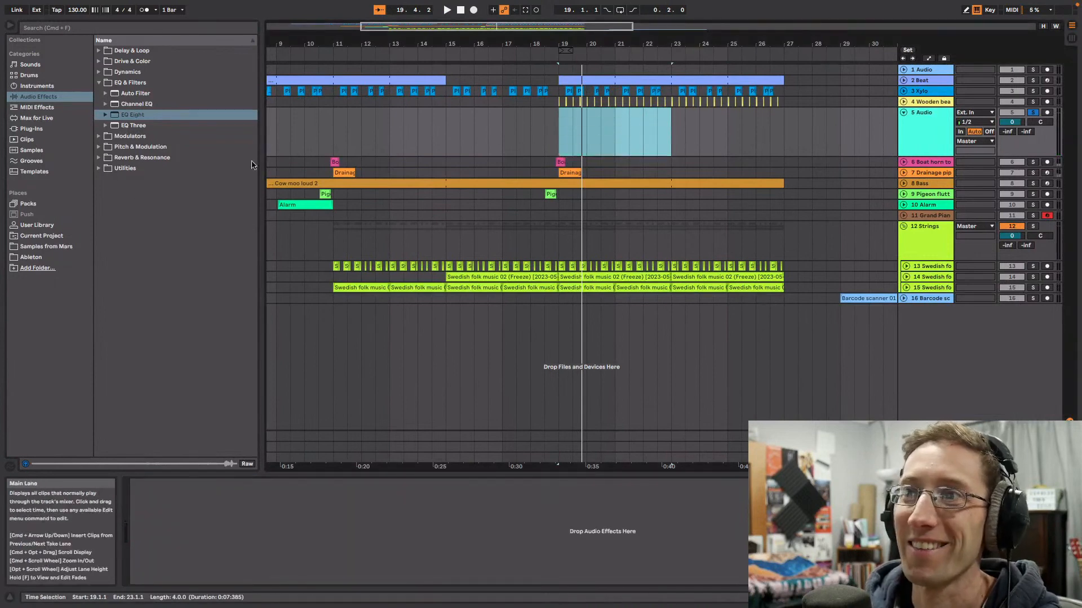
Step: Try Noisy shuffle.WAV from the current project's recordings at bar 19 on the soloed track, listen to it and undo the placement
click(42, 235)
drag(254, 133, 261, 216)
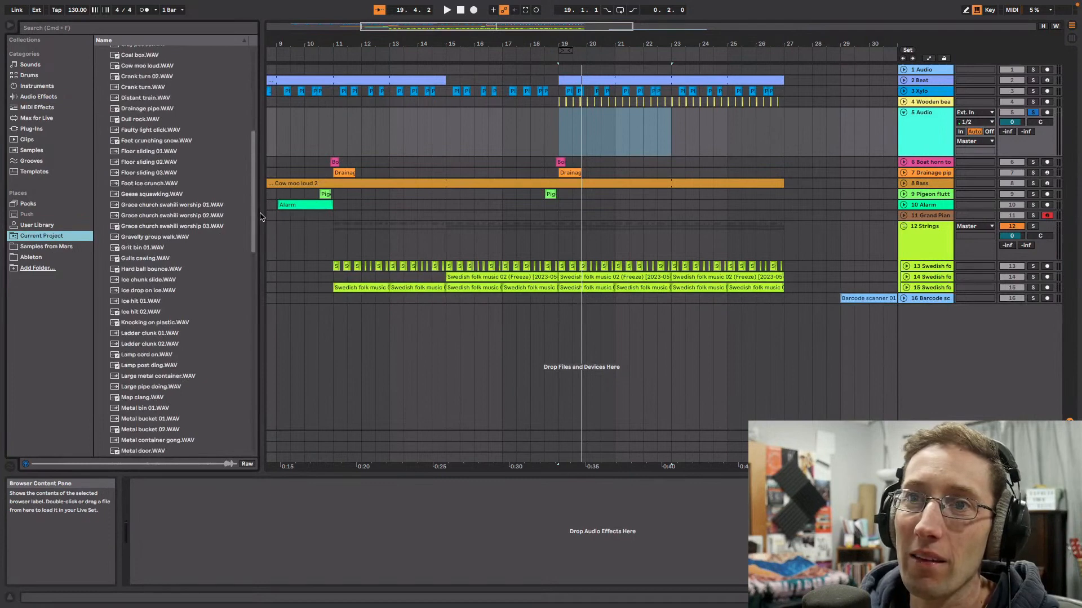
drag(261, 216, 261, 224)
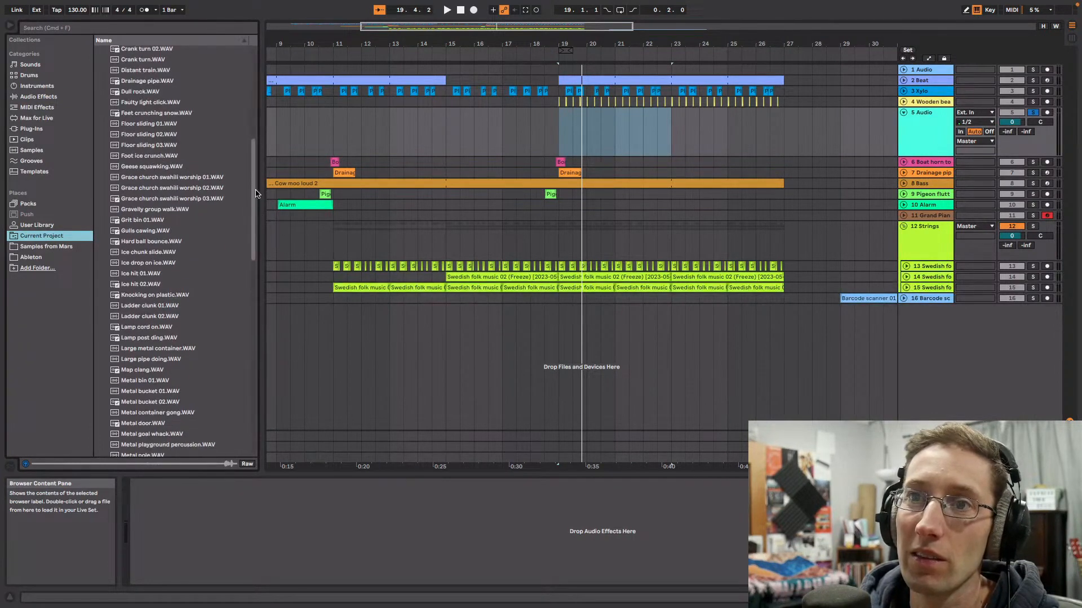
drag(255, 205, 236, 268)
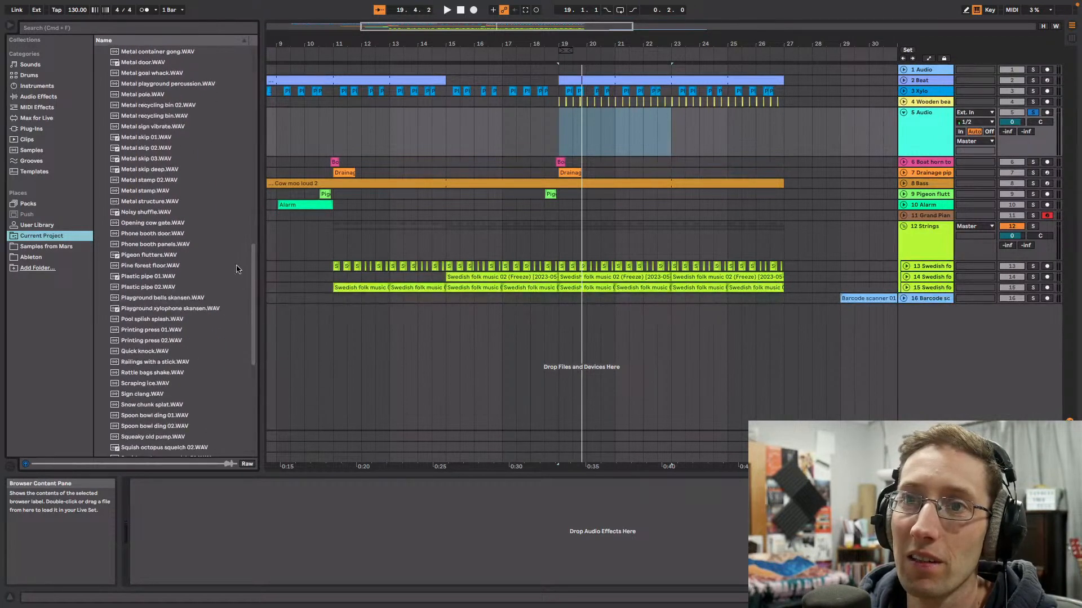
drag(145, 215, 561, 145)
drag(595, 25, 561, 28)
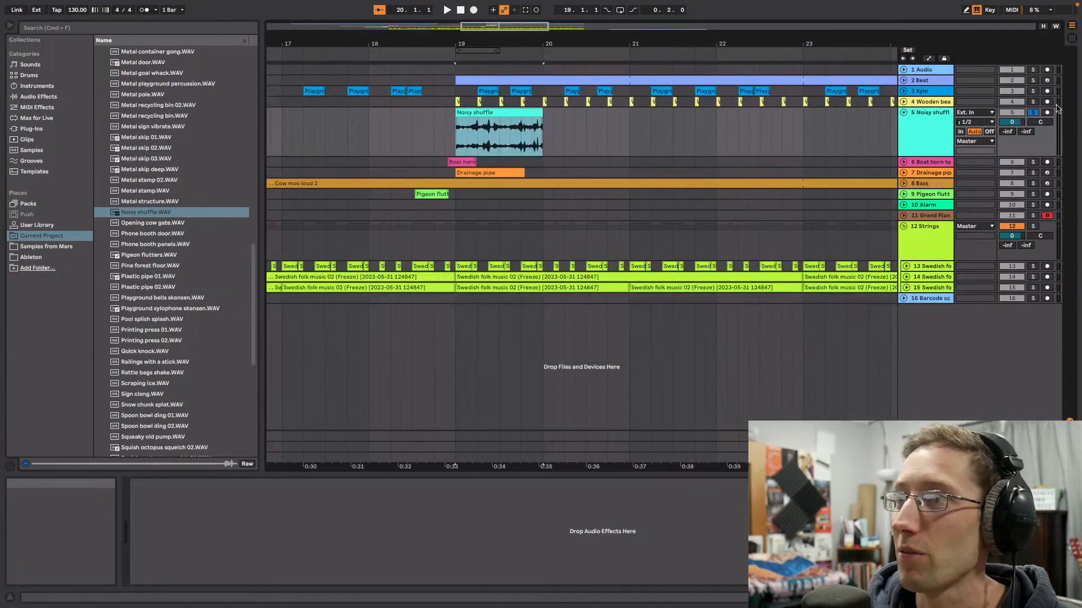
key(space)
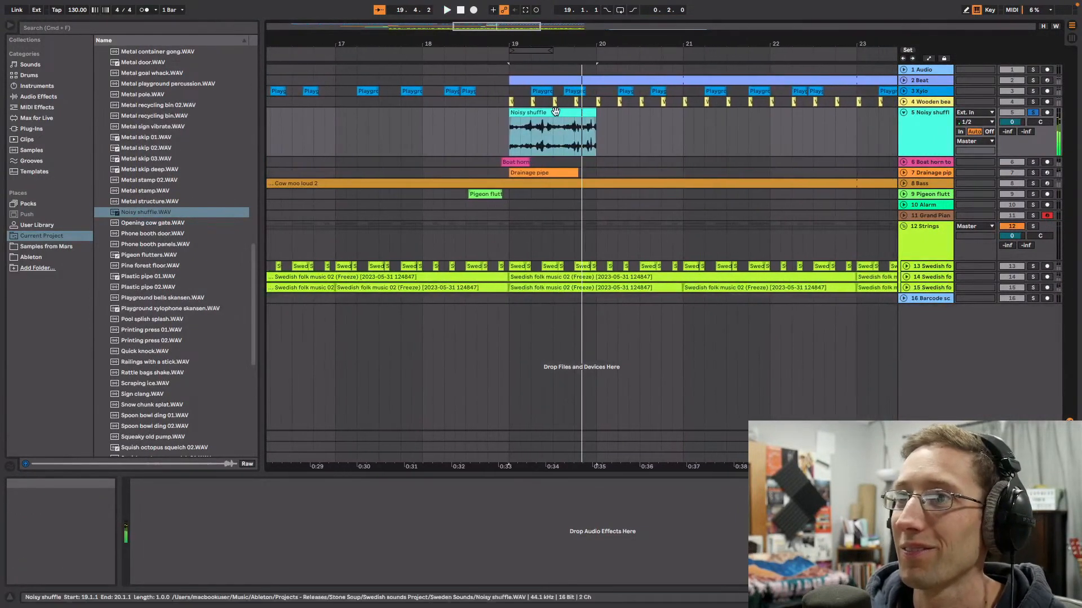
key(super+z)
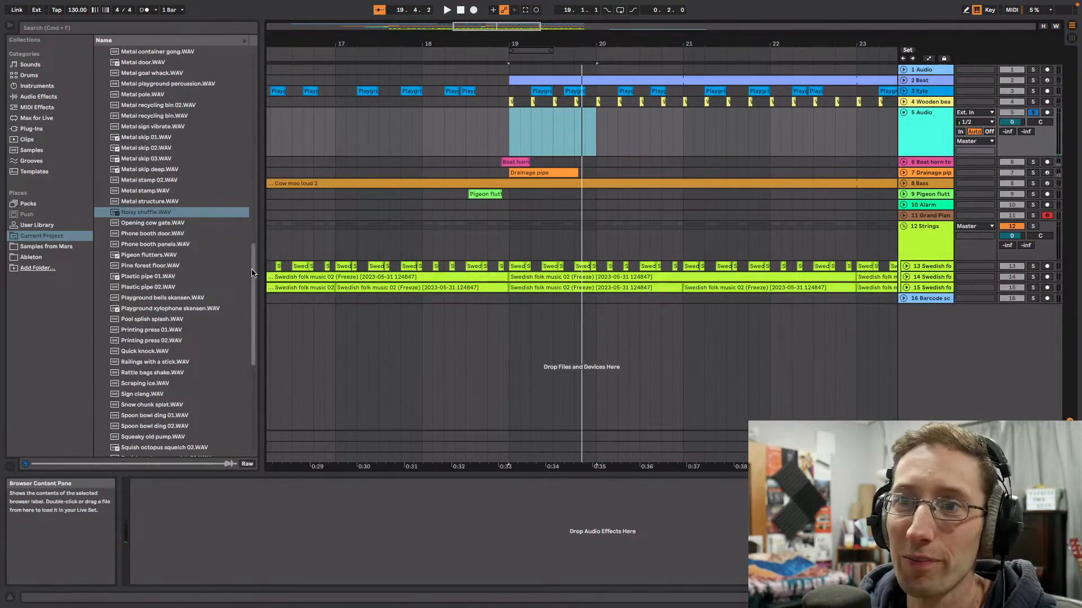
Step: Try Pine forest floor.WAV from bar 19 on the soloed track, playing it with the track volume raised to 6.0 dB
drag(251, 273, 252, 283)
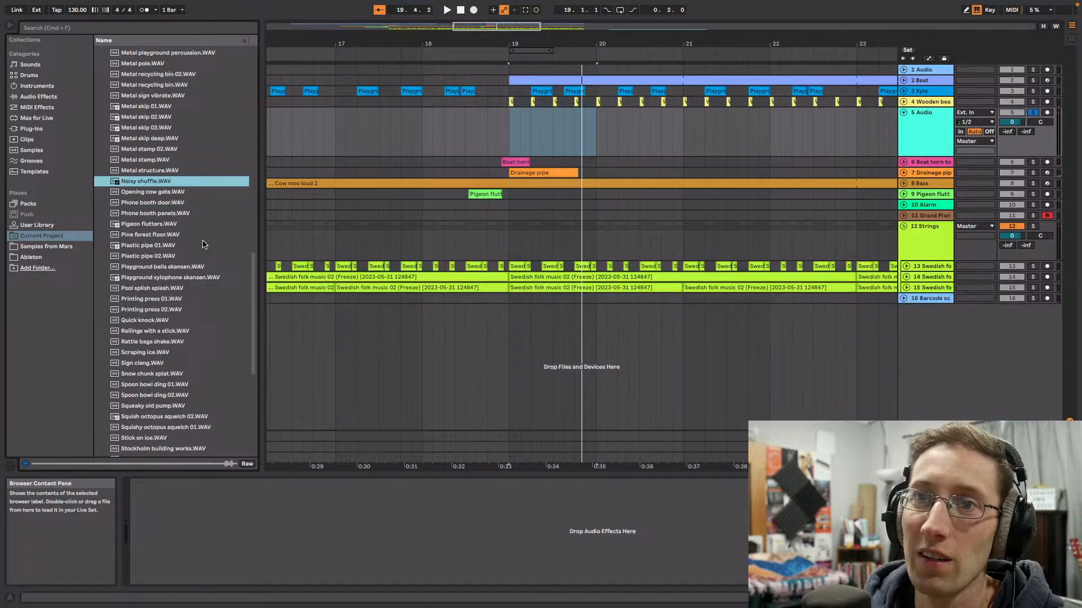
drag(156, 236, 513, 135)
drag(529, 26, 568, 28)
click(536, 51)
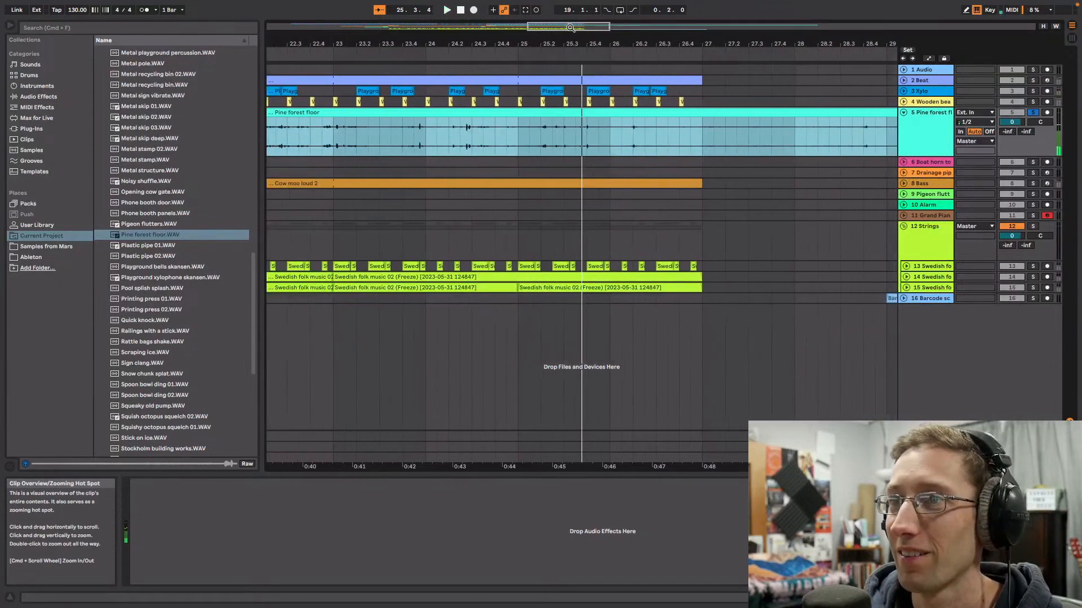
key(space)
drag(570, 25, 570, 7)
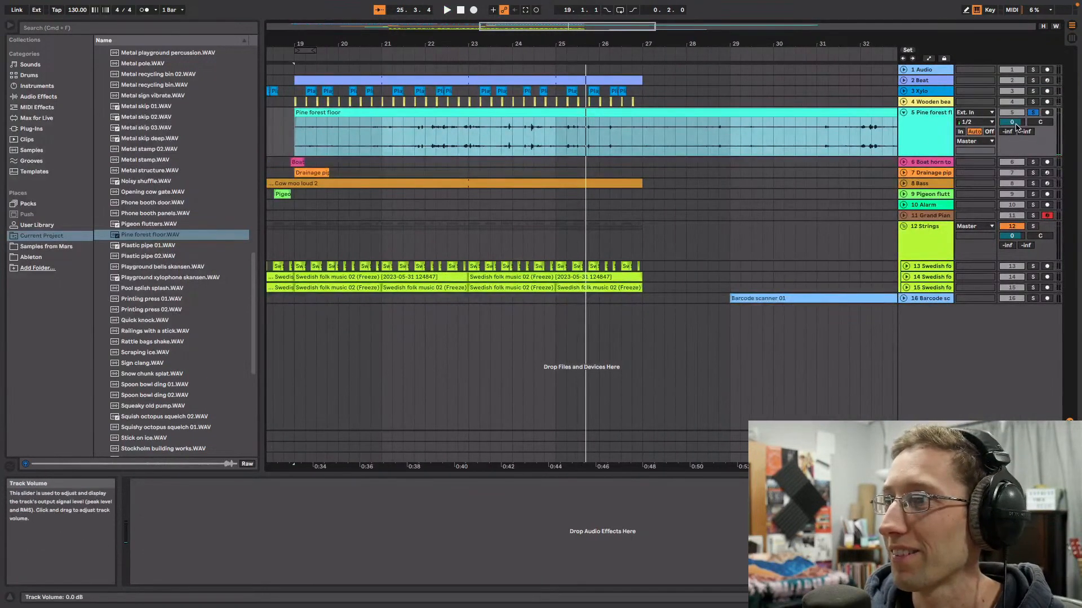
click(466, 50)
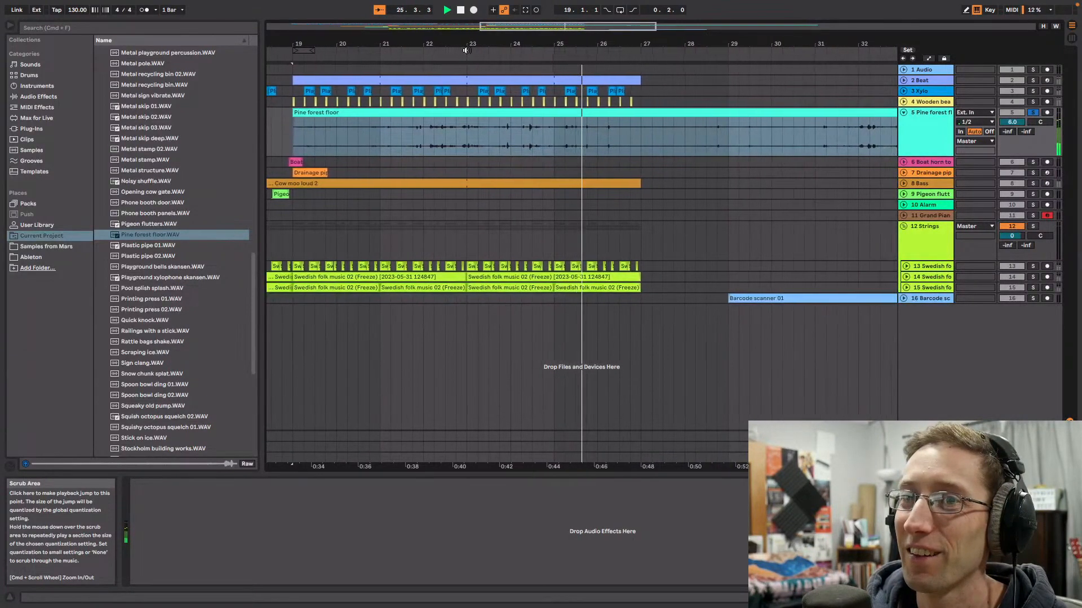
key(space)
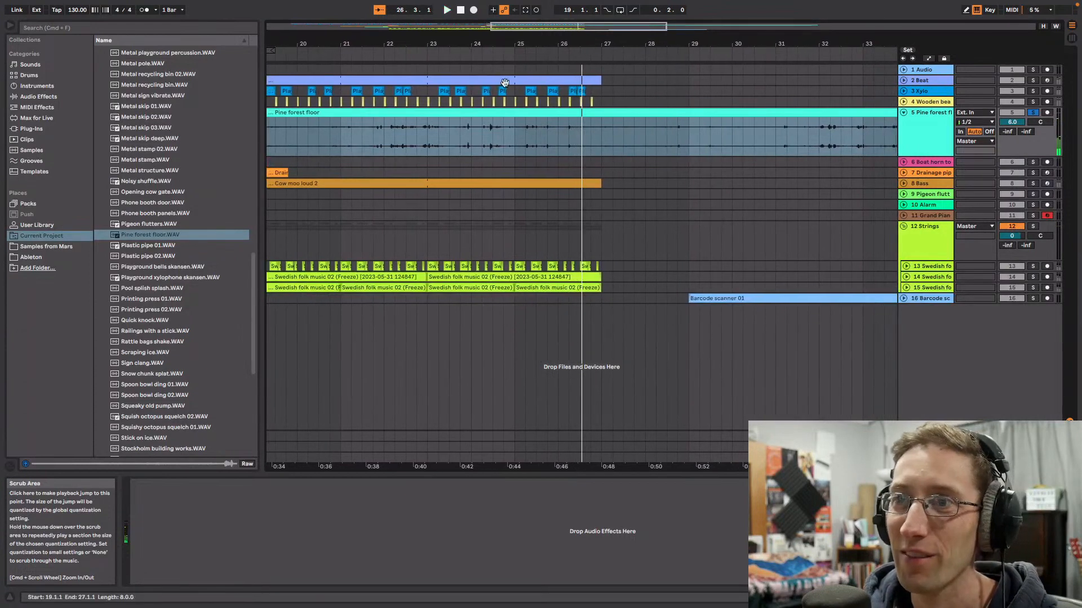
Step: Delete the Pine forest floor clip and reset the track volume to 0 dB
click(507, 112)
key(Delete)
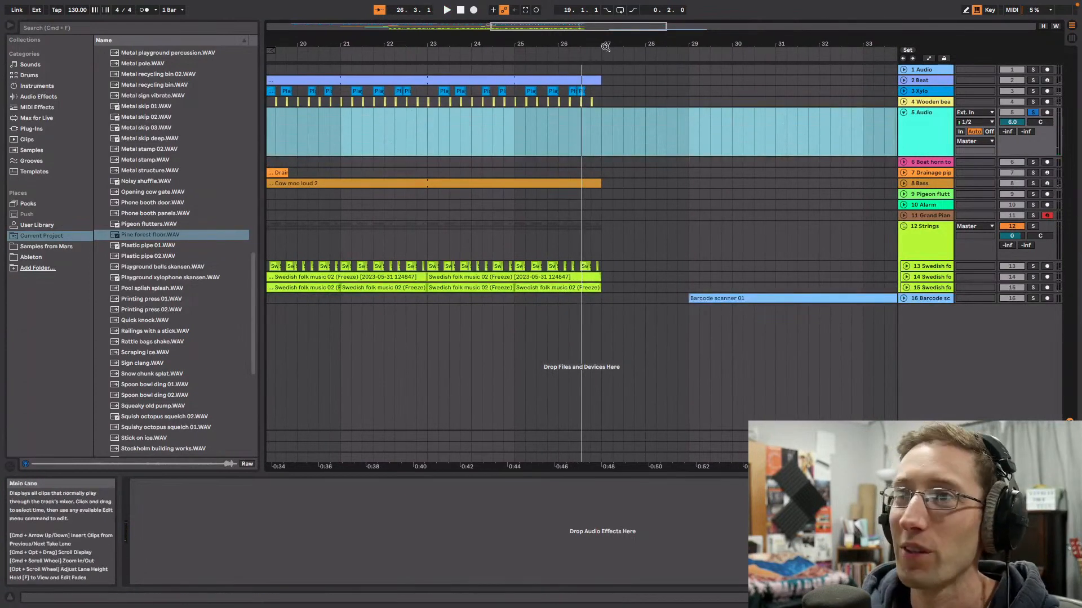
click(1012, 122)
Step: Add Scraping ice.WAV from the Sweden Sounds recordings to the soloed track and move the clip to start just before bar 29
scroll(194, 264, down, 5)
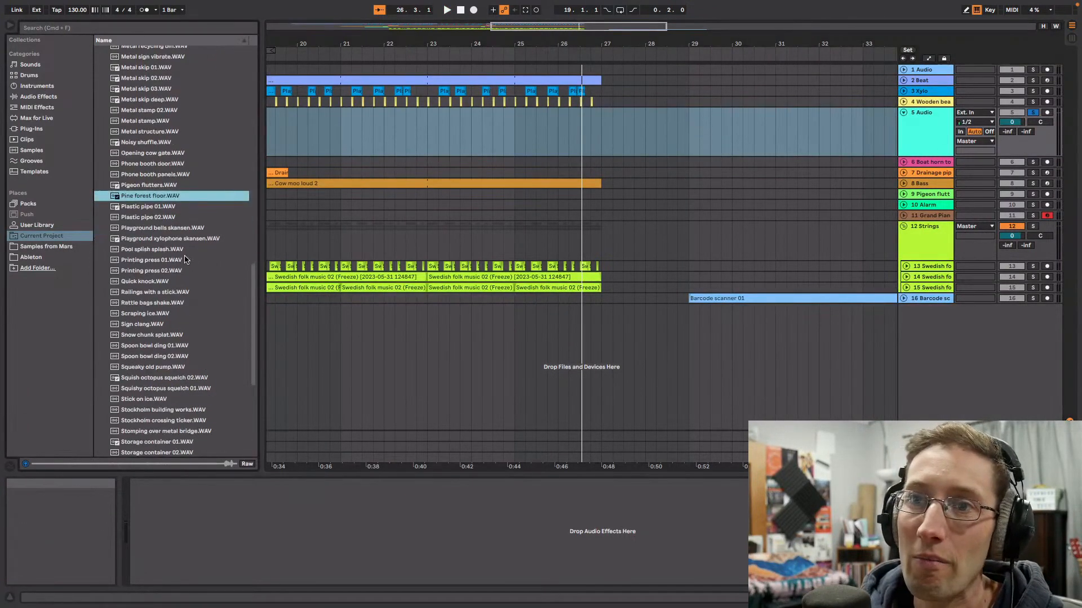
scroll(197, 273, down, 3)
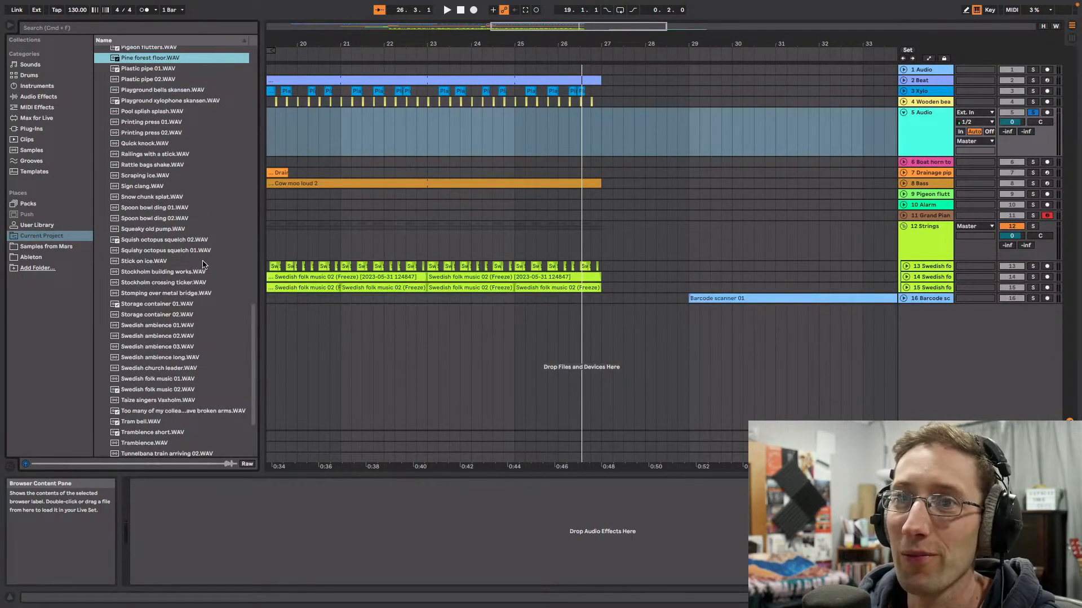
scroll(206, 276, down, 4)
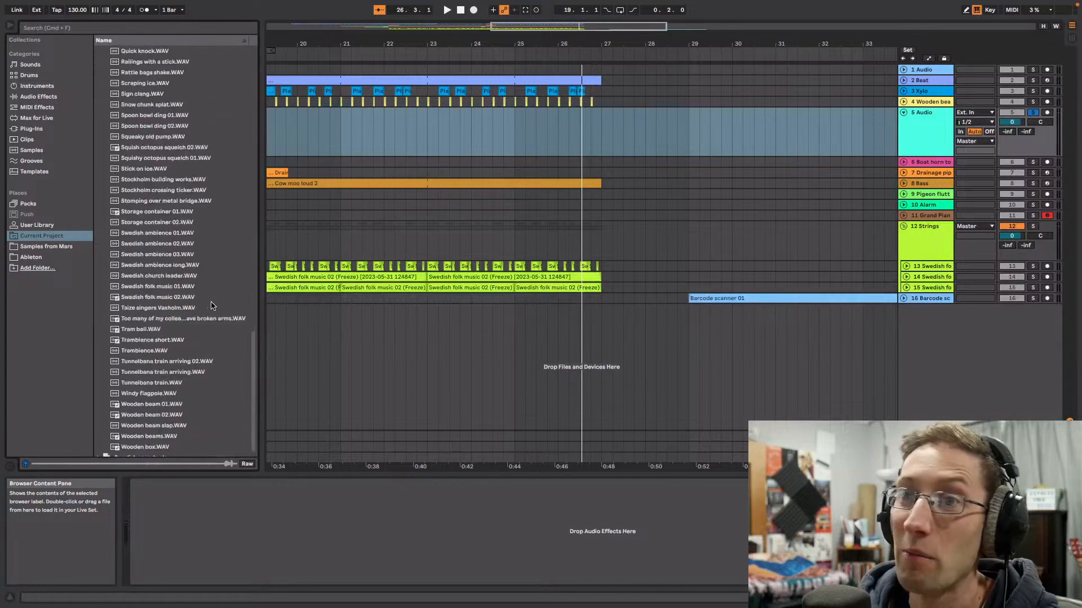
scroll(205, 291, up, 3)
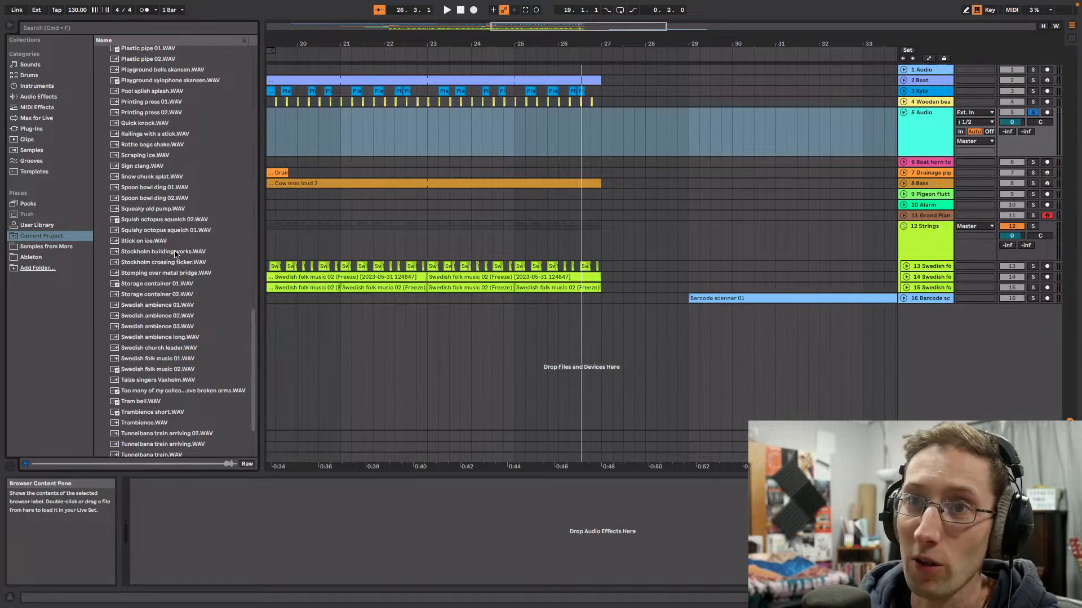
drag(146, 155, 309, 132)
mouse_move(582, 26)
mouse_down()
mouse_move(582, 5)
mouse_move(582, 20)
mouse_up()
drag(391, 112, 635, 120)
drag(639, 31, 638, 41)
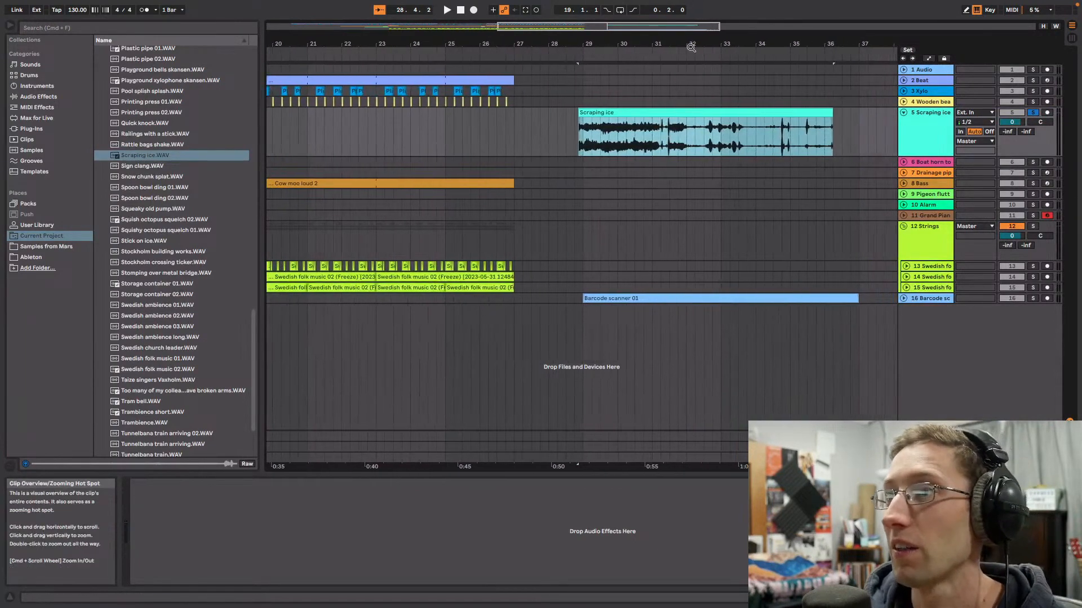
Step: Shorten the Scraping ice clip to end just after bar 31 and play it
drag(828, 111, 658, 111)
drag(653, 26, 622, 20)
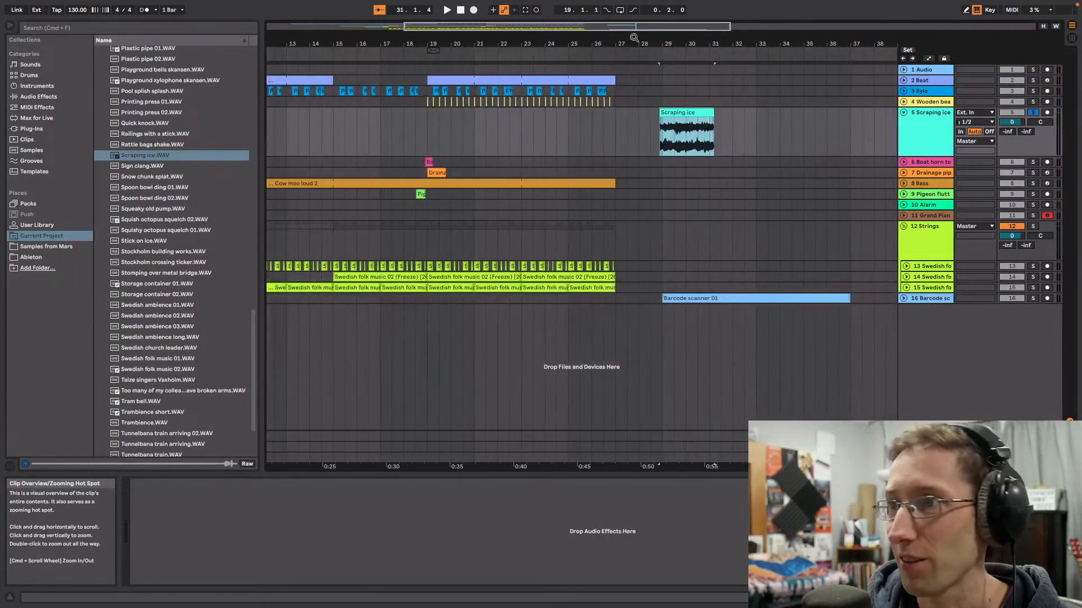
key(space)
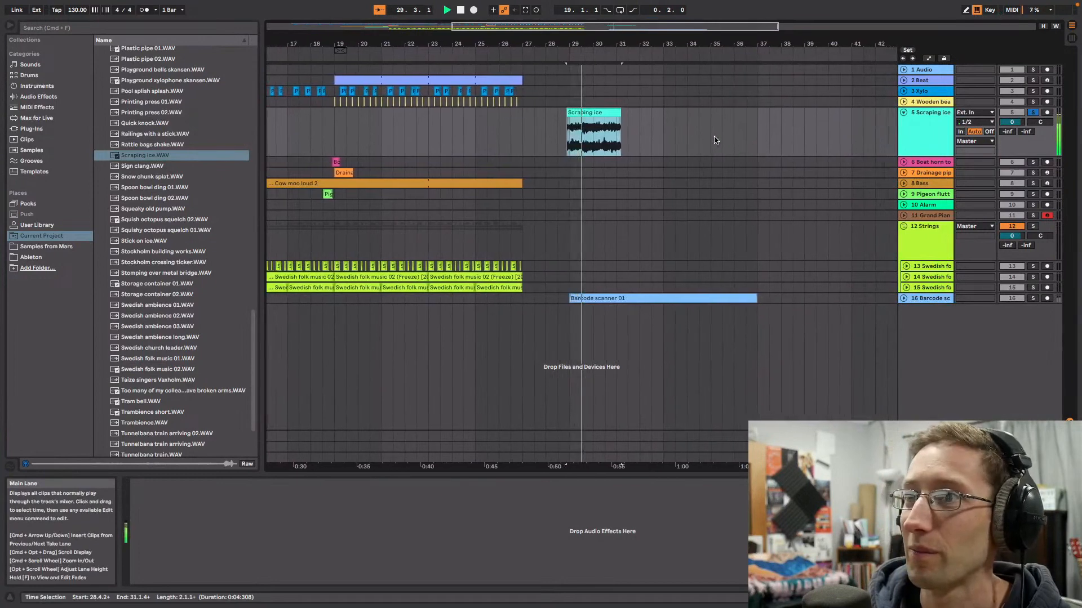
click(579, 112)
Step: Add an EQ Eight to the Scraping ice track with band 1 as a low-cut filter at about 3.23 kHz, and listen
double_click(911, 141)
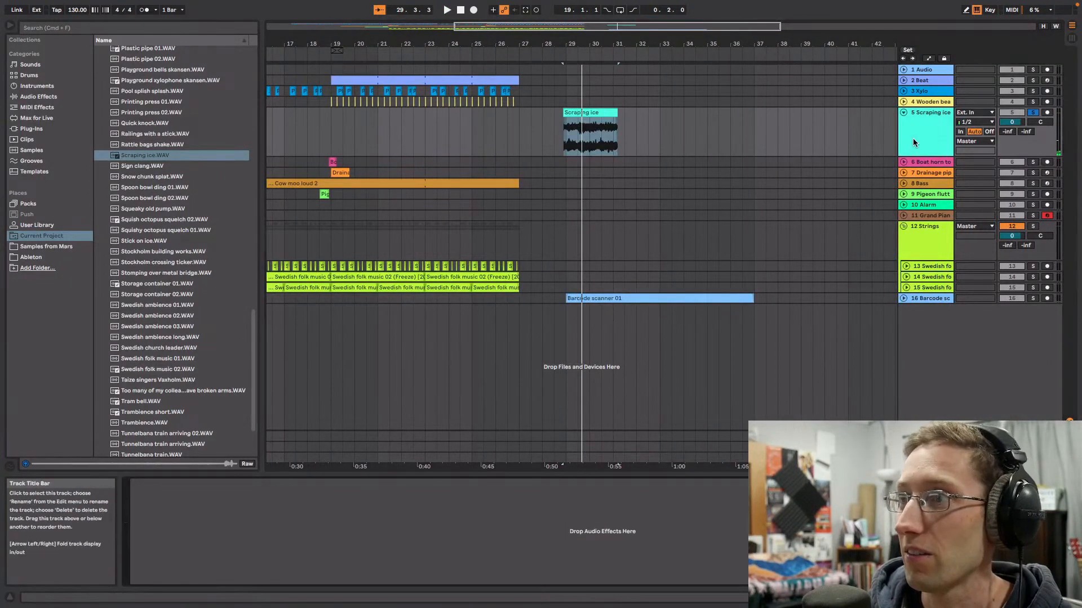
click(54, 99)
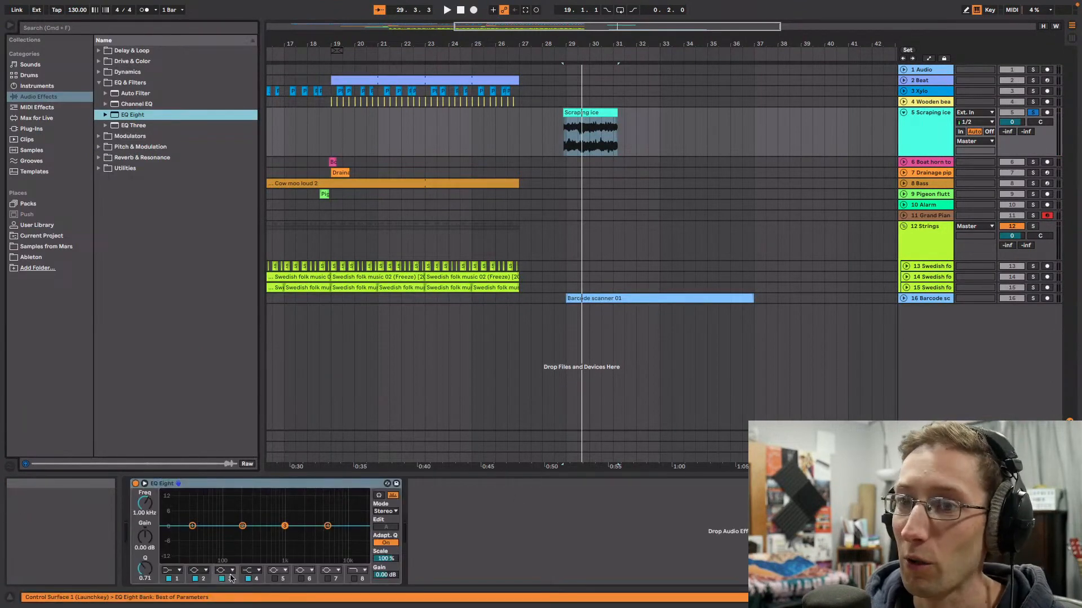
click(168, 570)
click(172, 512)
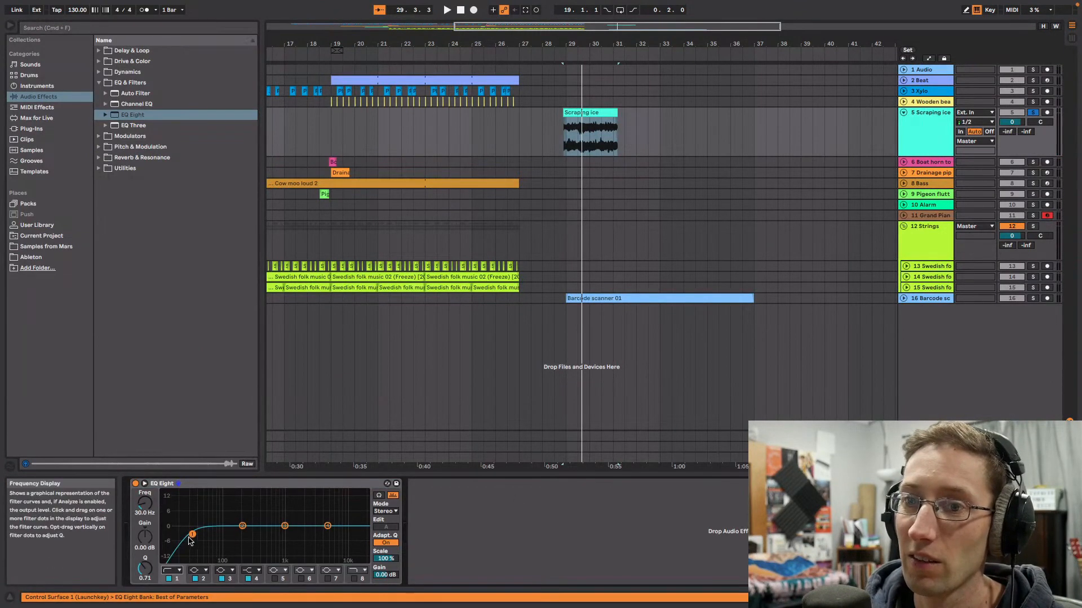
drag(309, 535, 316, 536)
key(space)
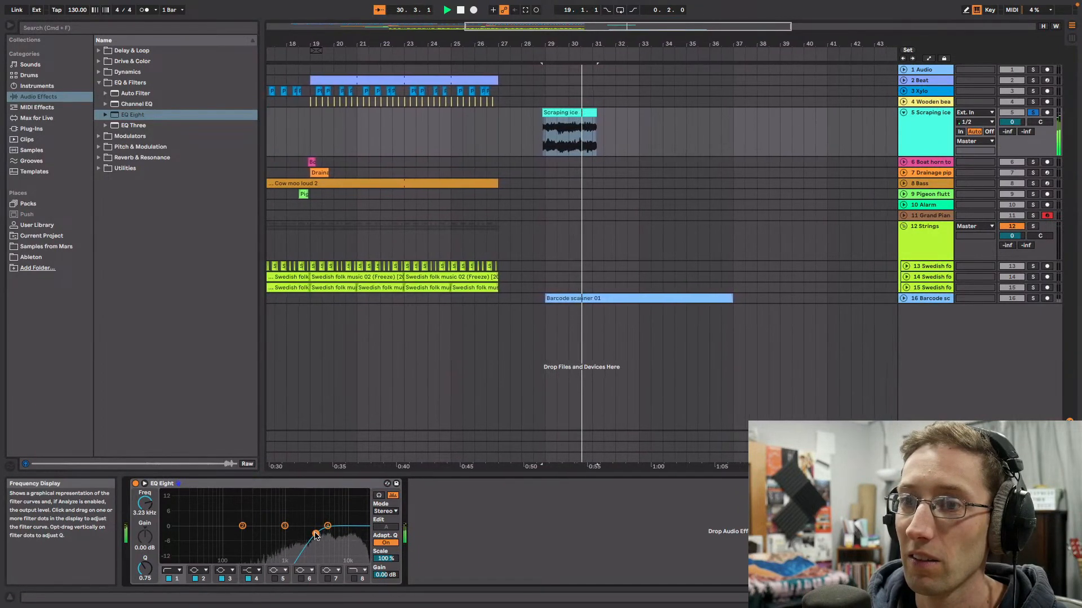
key(space)
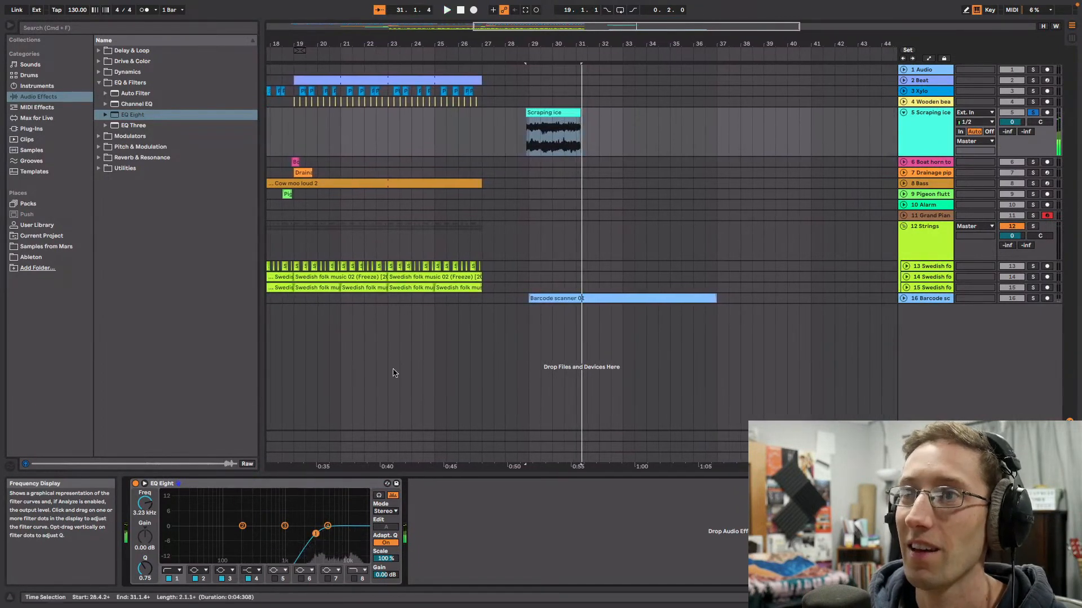
Step: Fit the Scraping ice clip to bars 29–31 and set its Beats warp to preserve 1/16, transient looping off, with a transient envelope of 36
click(555, 114)
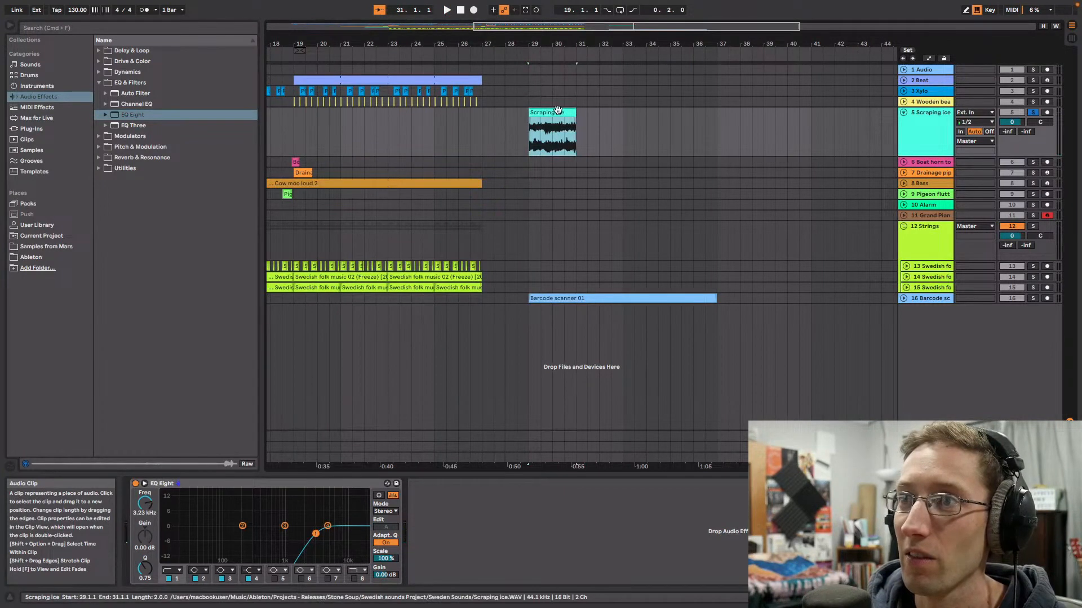
double_click(570, 113)
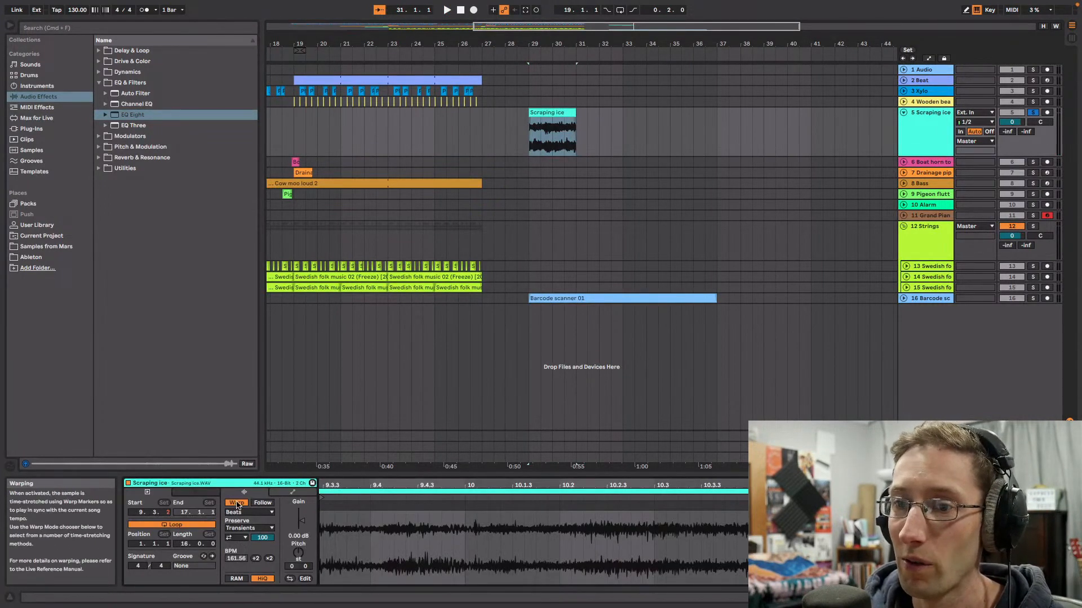
click(251, 529)
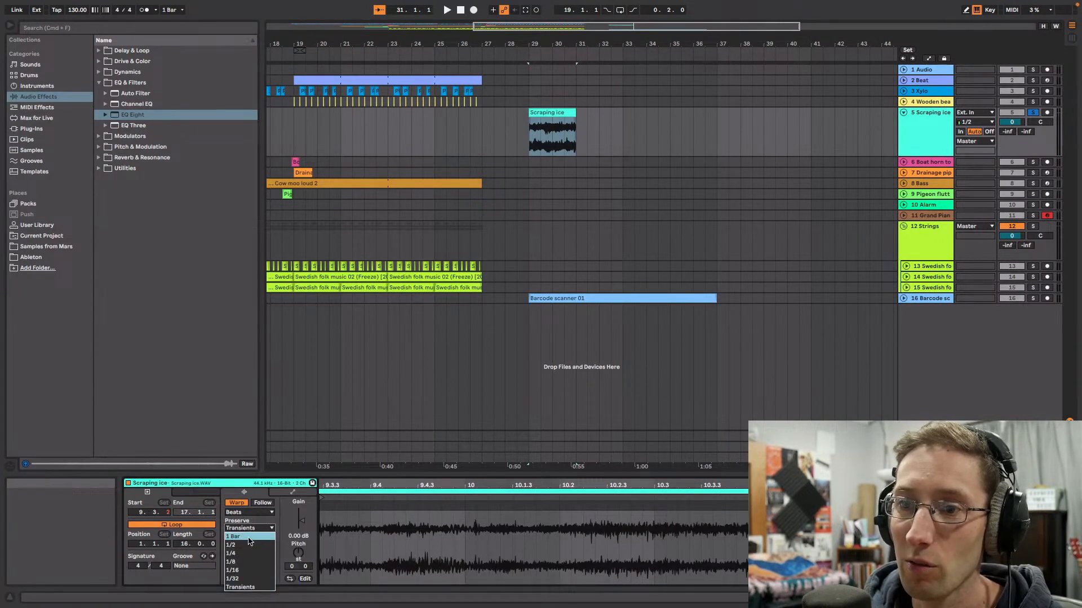
click(246, 570)
click(237, 538)
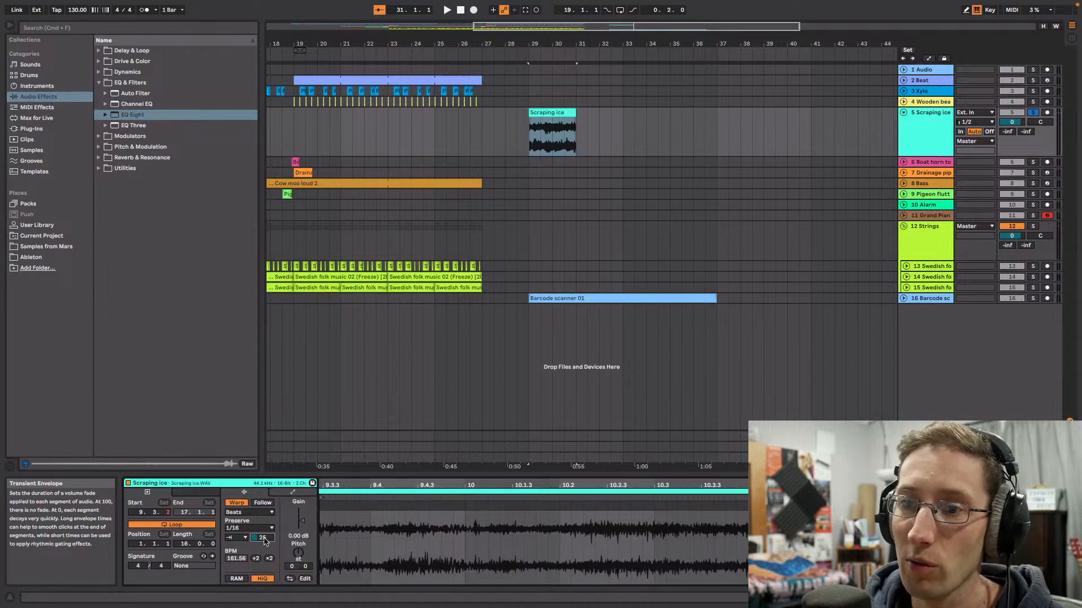
key(space)
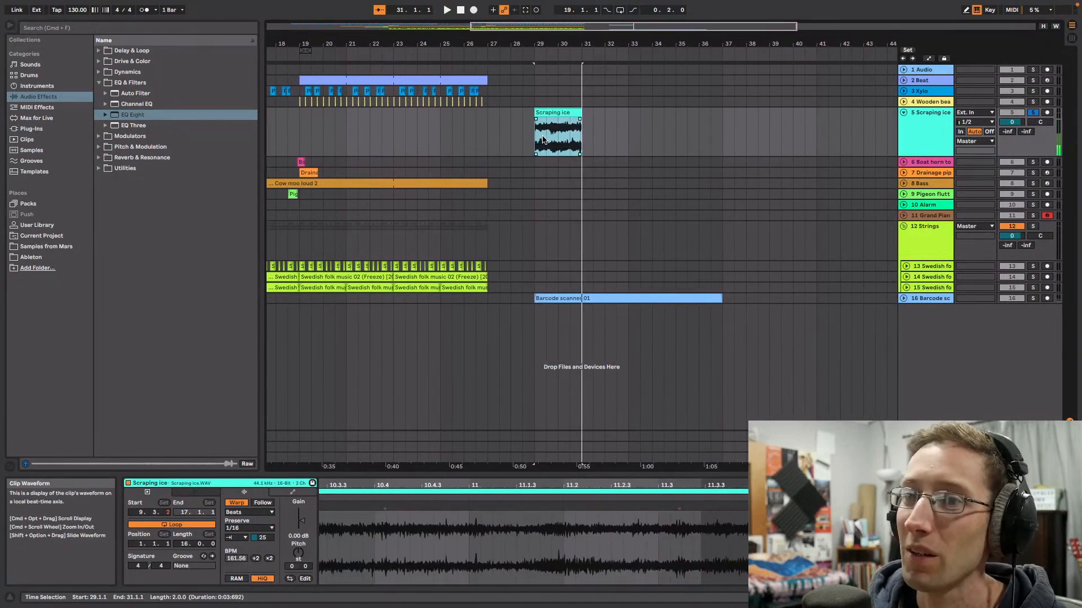
key(space)
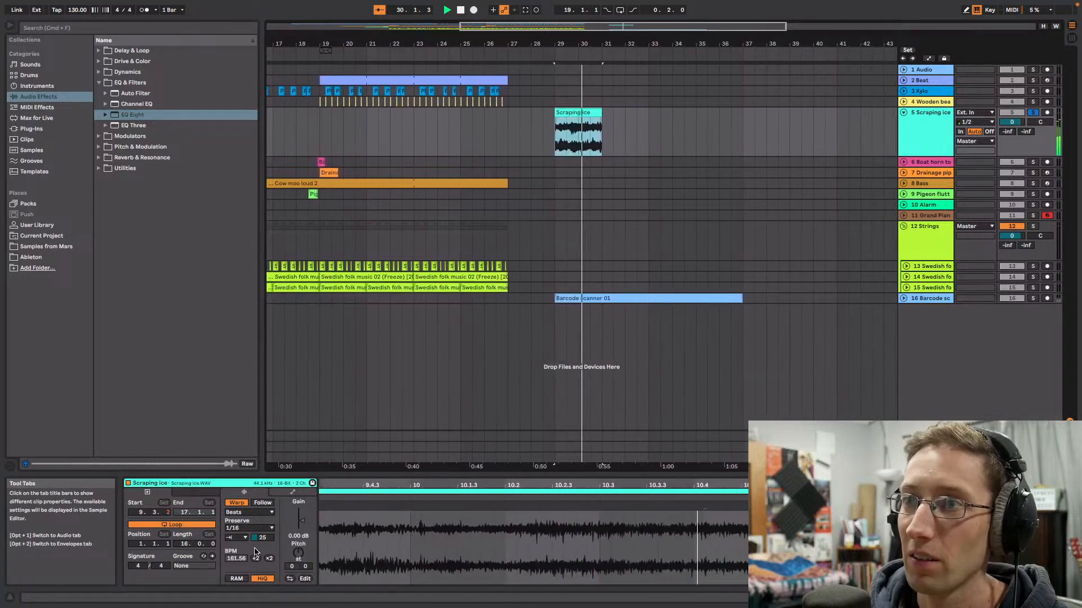
drag(260, 538, 261, 519)
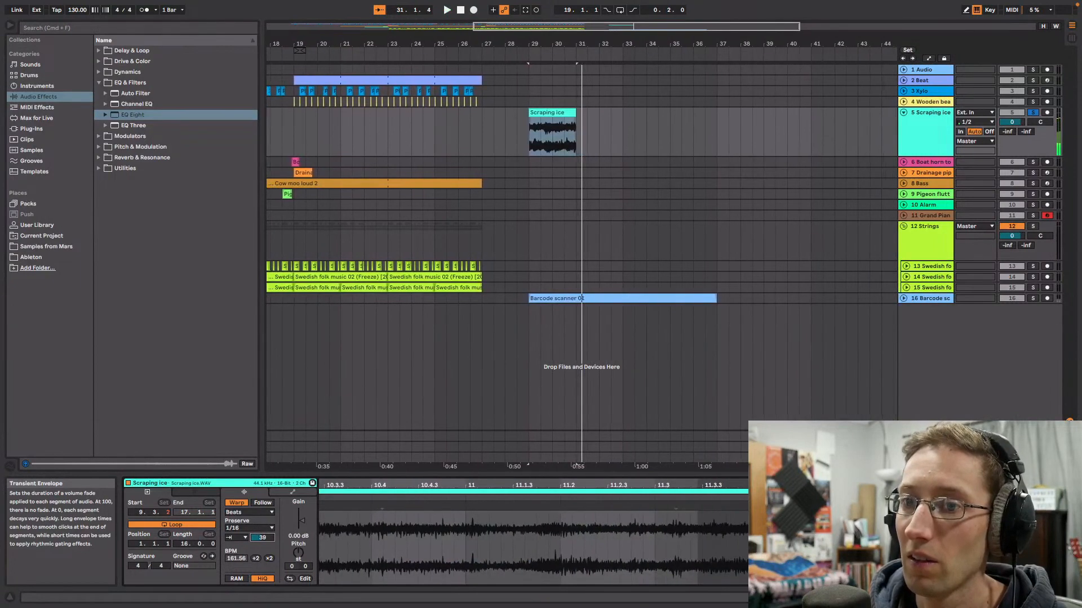
drag(258, 538, 258, 540)
key(space)
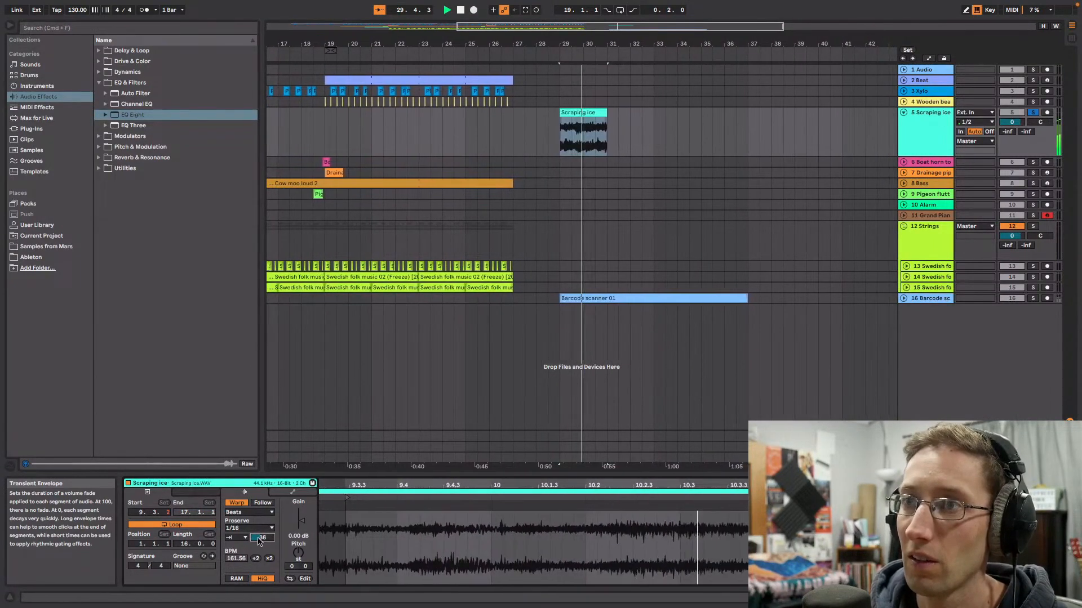
Step: Add a second EQ Eight to Scraping ice, boosting about 9.58 kHz by 2.60 dB, cutting near 3.09 kHz and shelving down below 2.78 kHz by 8.31 dB
click(928, 133)
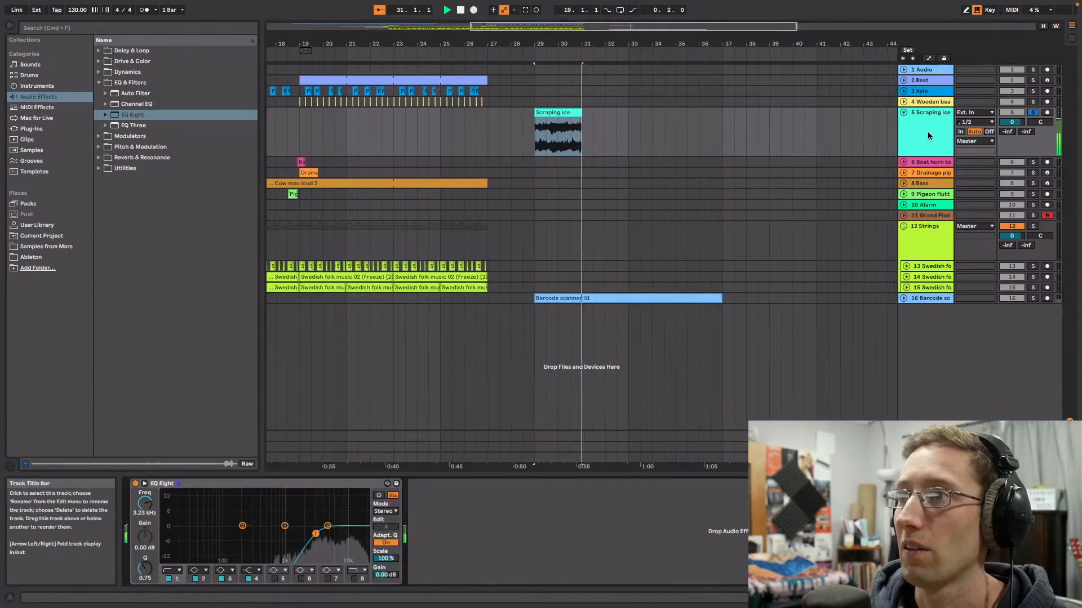
drag(145, 117, 167, 140)
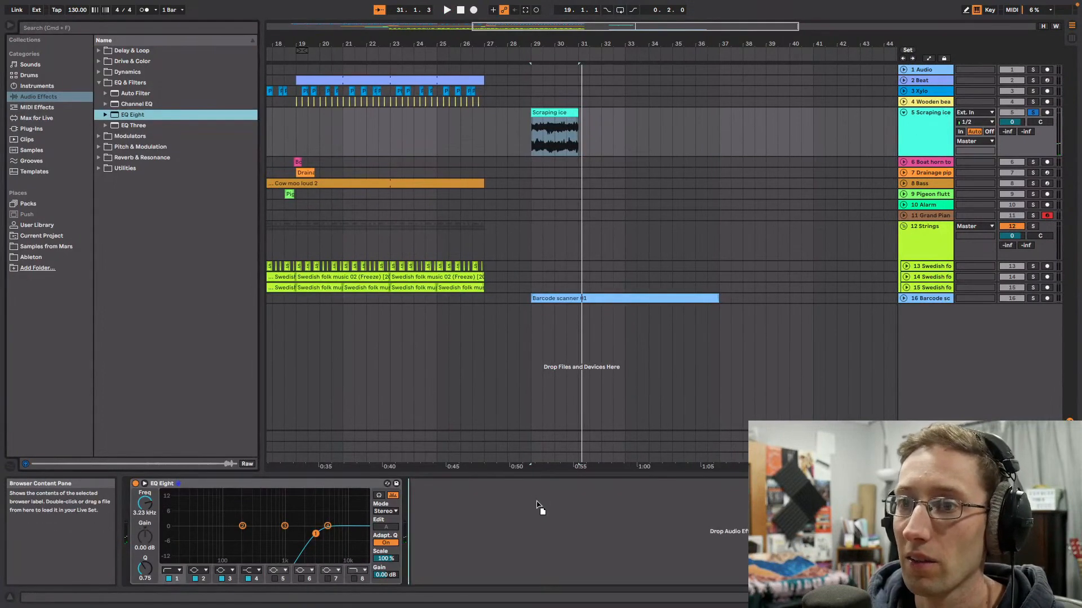
drag(536, 505, 554, 532)
key(space)
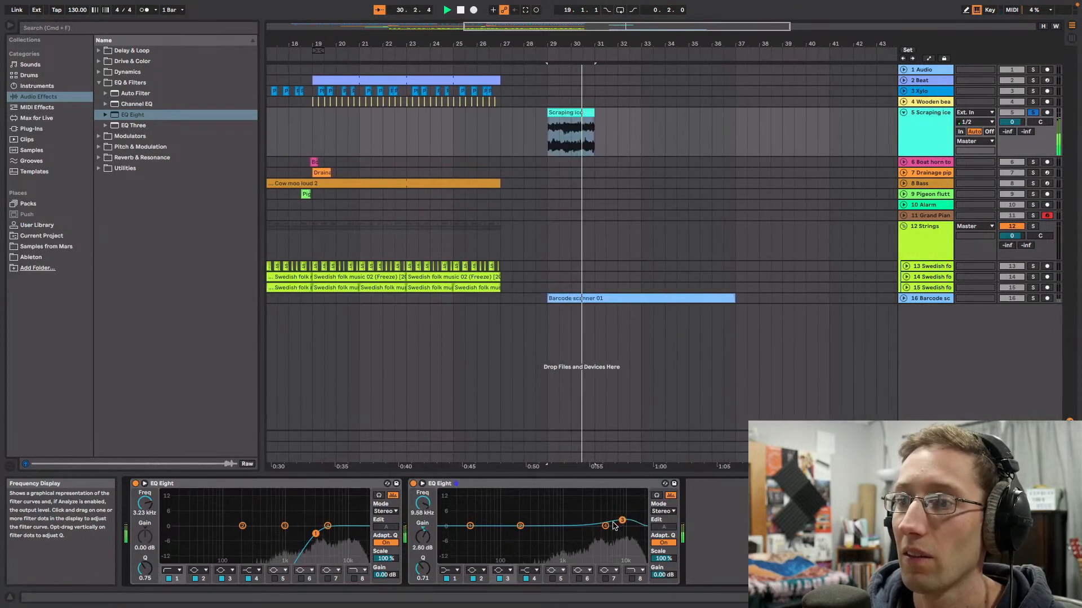
drag(520, 526, 606, 549)
key(space)
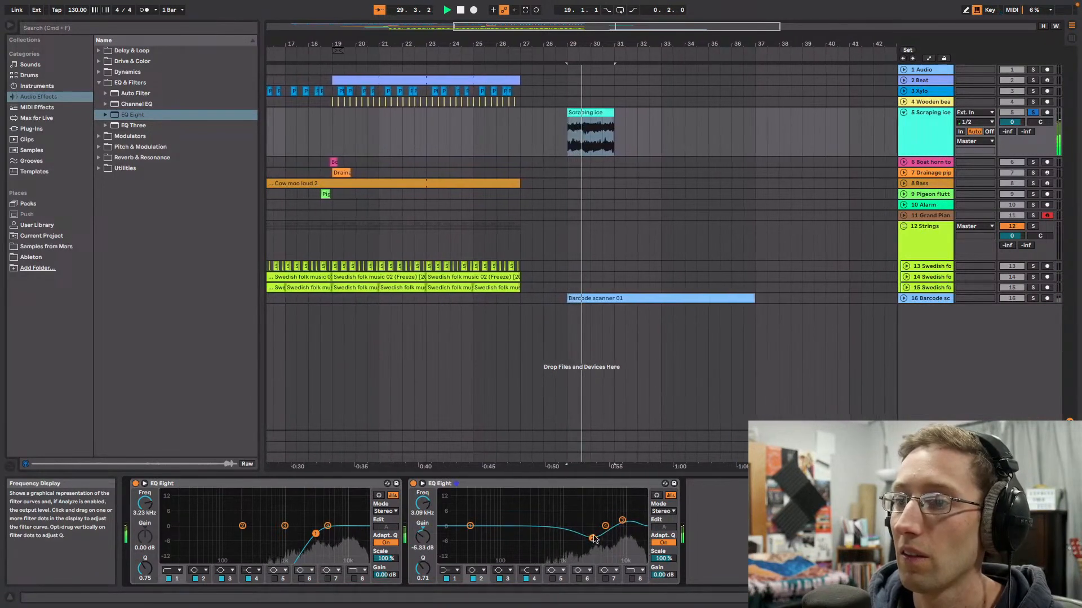
drag(472, 523, 533, 537)
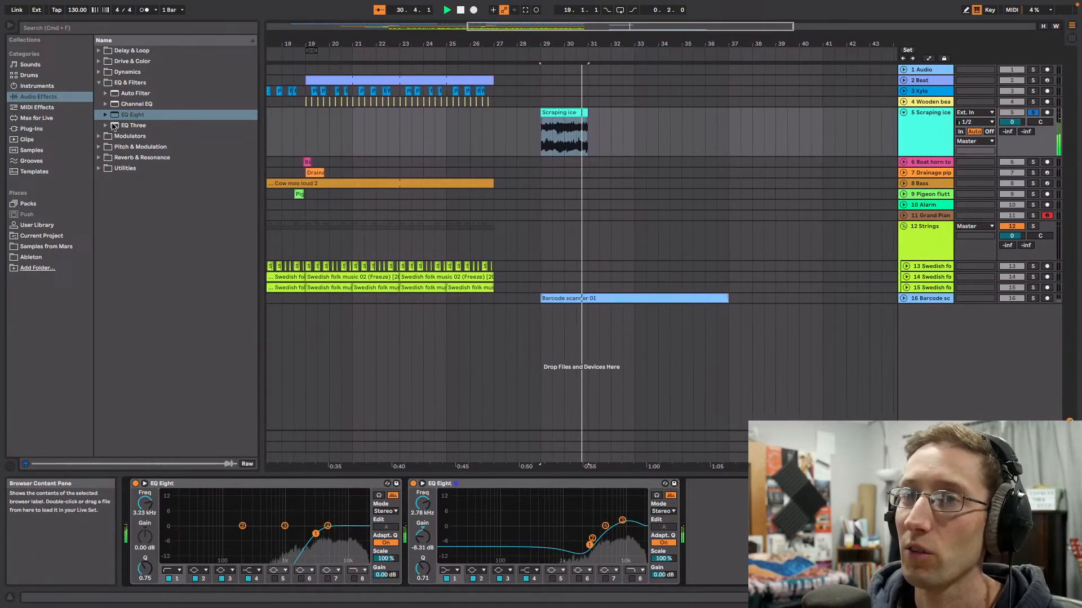
Step: Add a Glue Compressor after the two EQs on the Scraping ice track and play the clip
click(127, 72)
drag(144, 115, 411, 246)
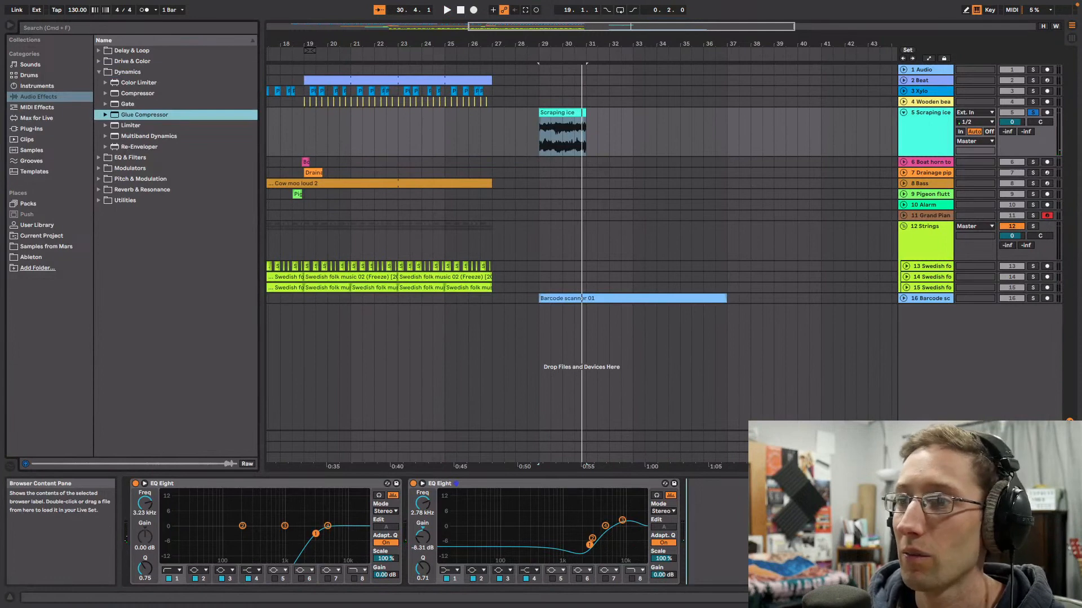
drag(732, 529, 752, 550)
key(space)
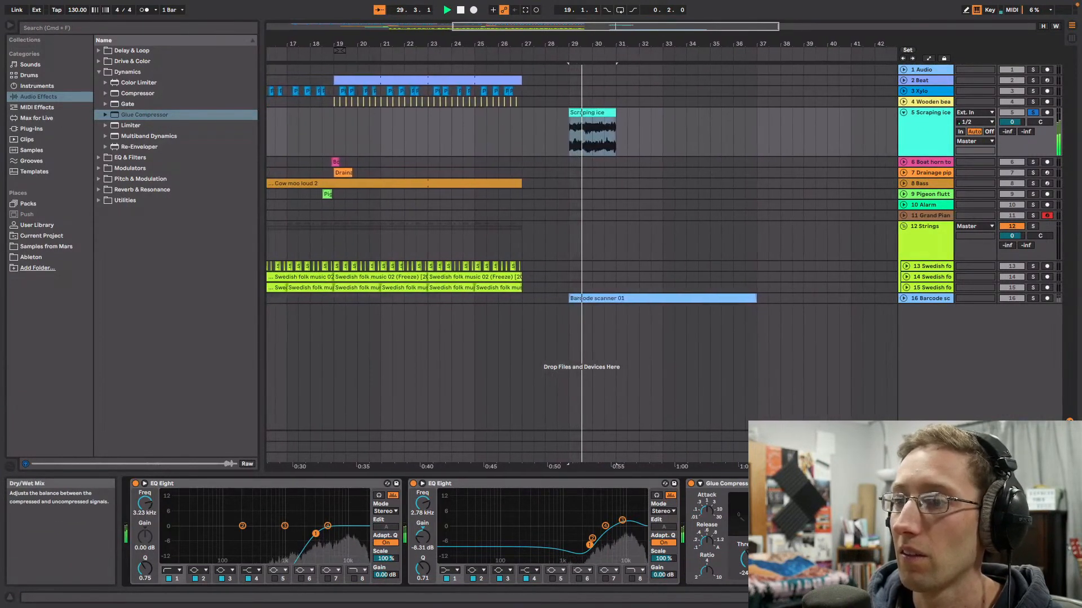
Step: Set the Scraping ice clip's transient envelope to 32 and play it
double_click(572, 113)
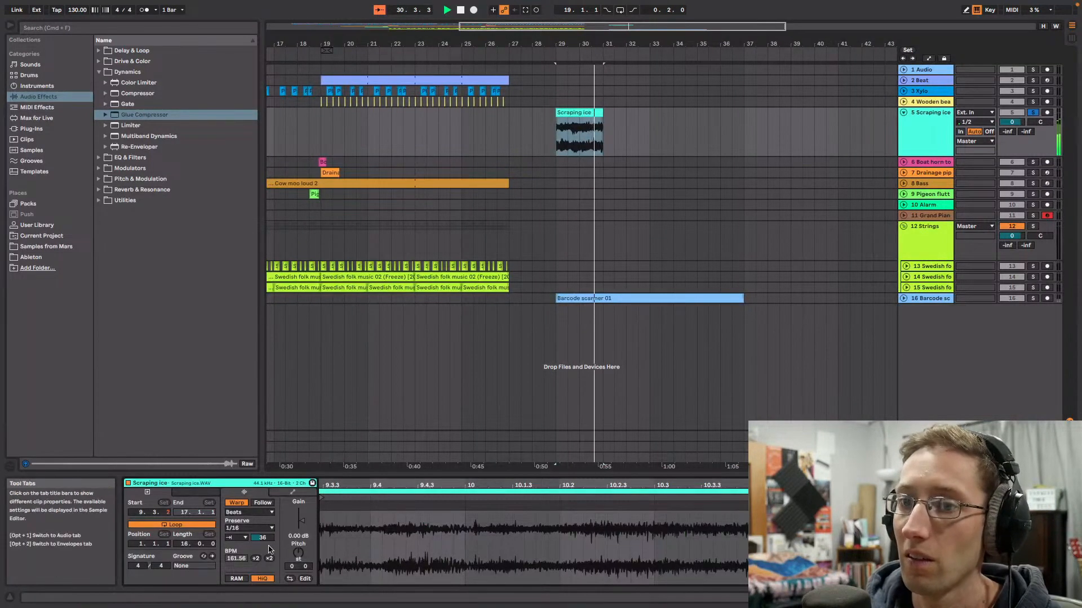
drag(267, 539, 267, 543)
key(space)
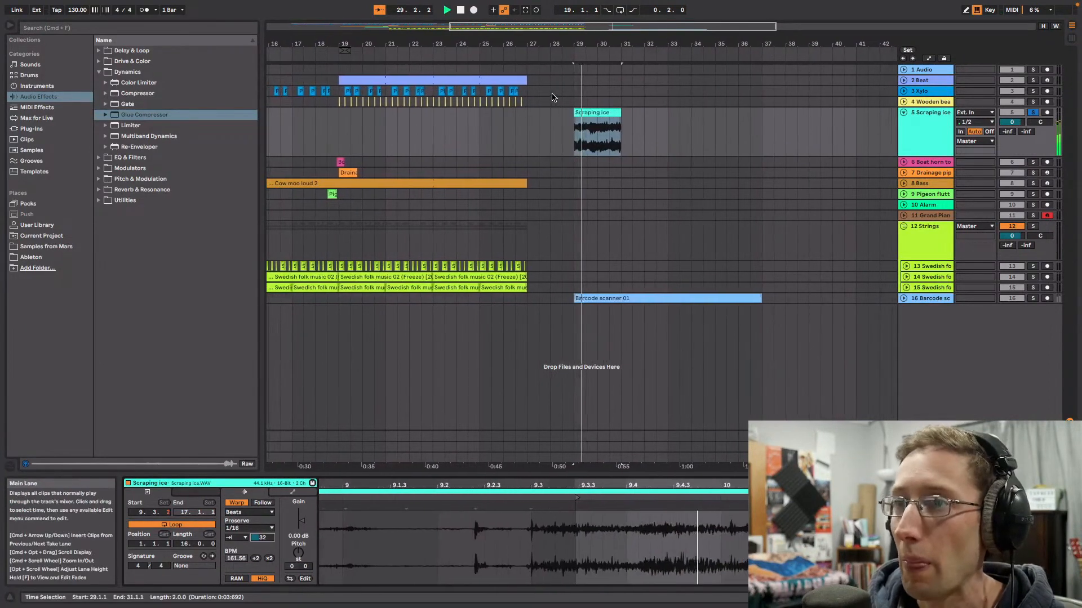
Step: Add a Utility device to the end of the Scraping ice track's effect chain and play the clip
click(929, 141)
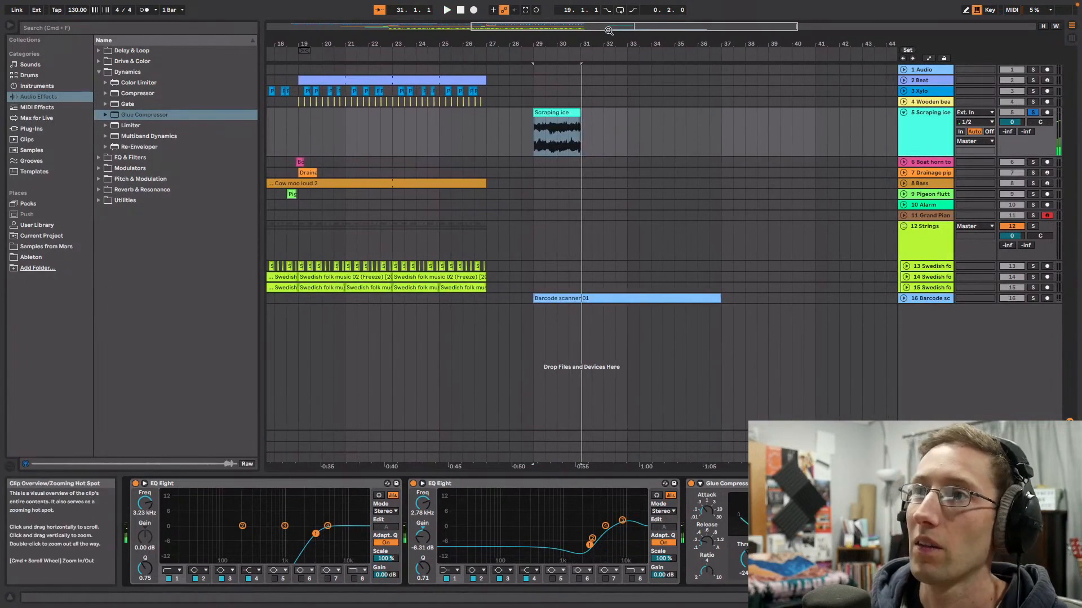
drag(614, 26, 702, 77)
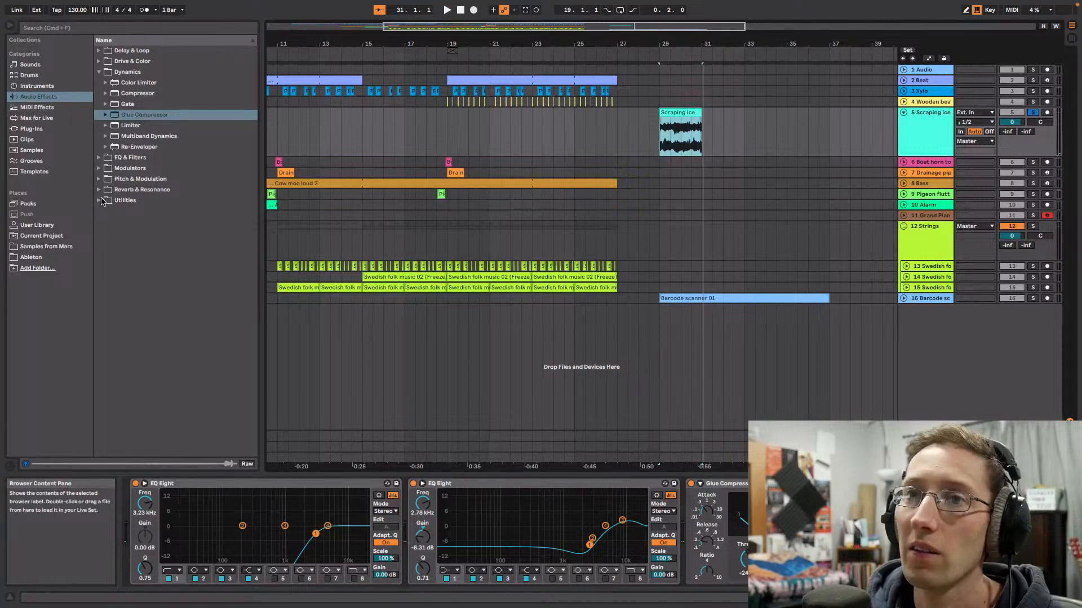
click(102, 202)
drag(130, 243, 800, 530)
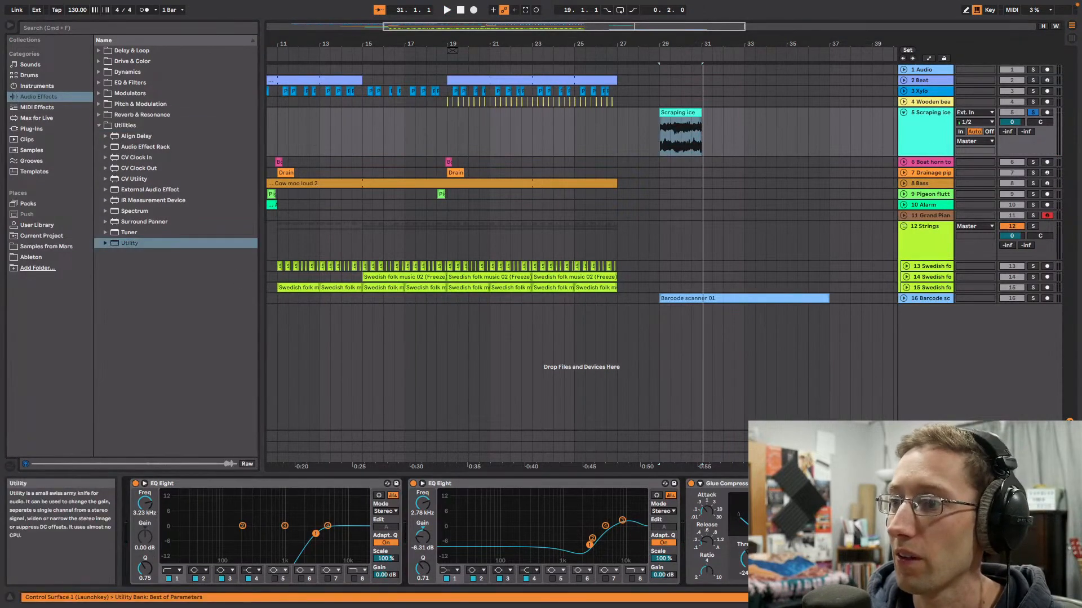
key(space)
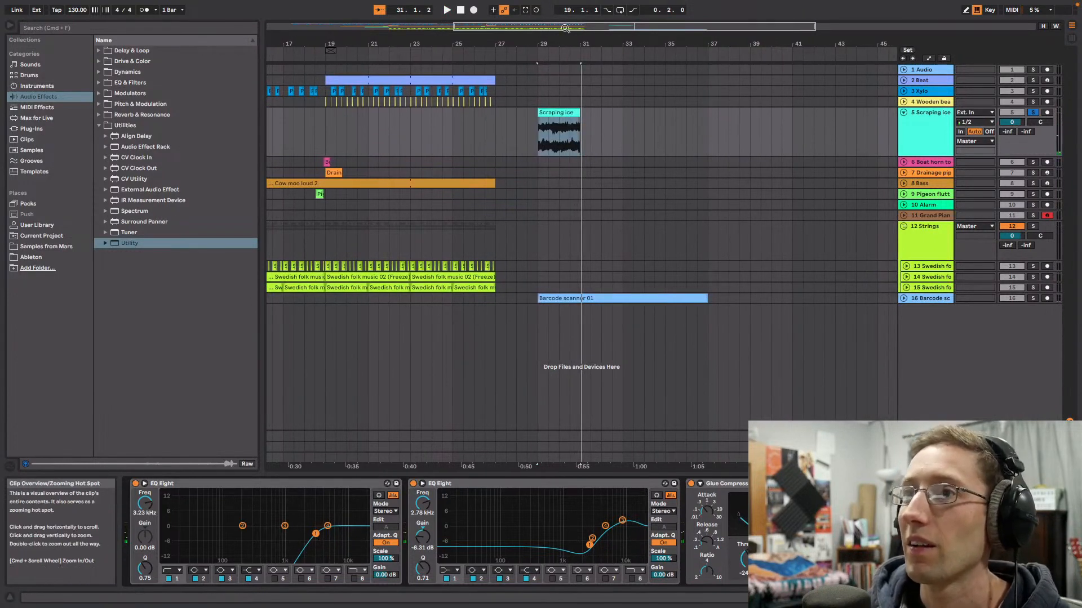
Step: Move the Scraping ice clip to bar 19, duplicate it to fill the section up to bar 27, and play it
drag(565, 28, 523, 47)
drag(691, 113, 392, 115)
click(409, 114)
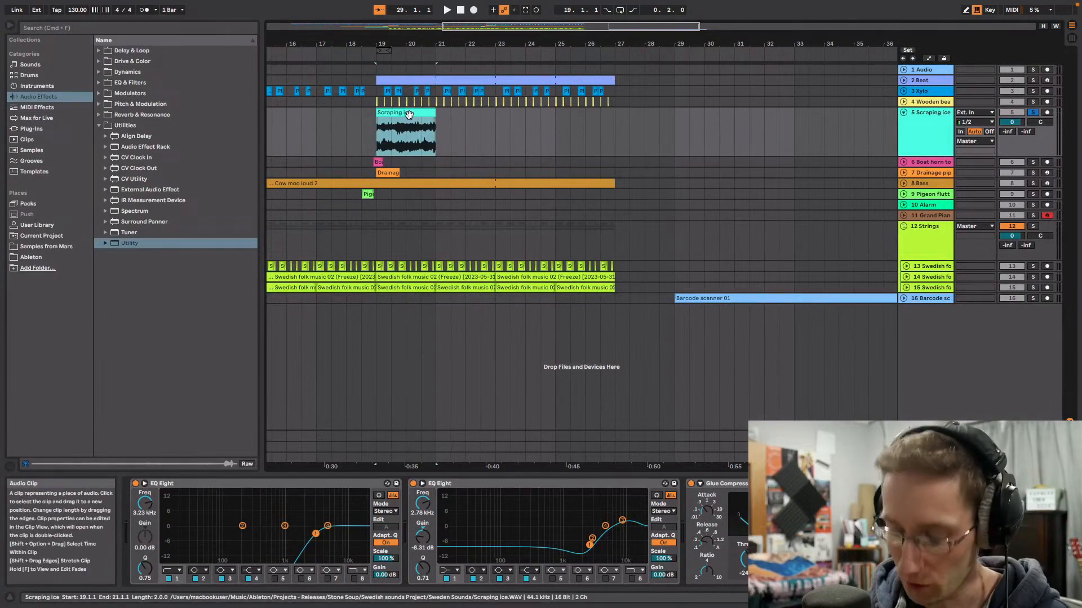
key(space)
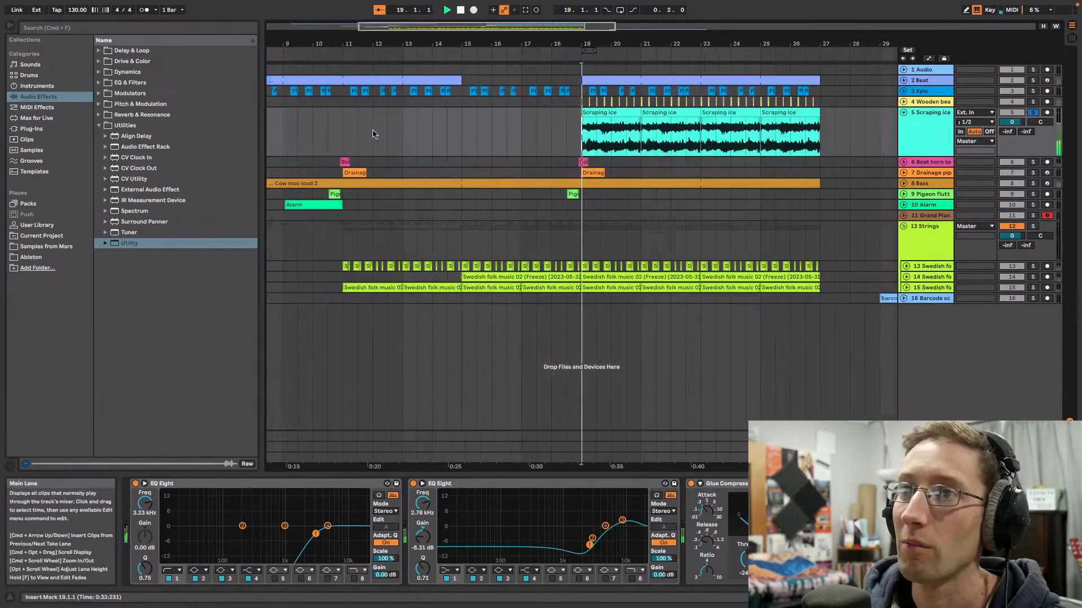
Step: Solo the Wooden beams, Xylo and Beat tracks alongside Scraping ice, and lower the Scraping ice track volume to -5.7 dB
click(1033, 102)
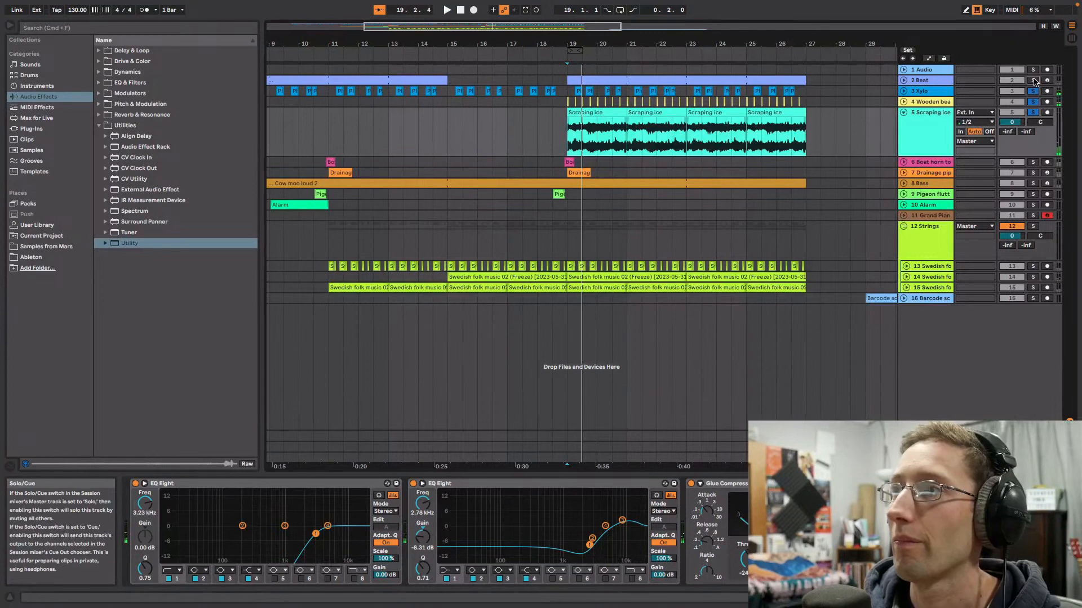
click(1033, 80)
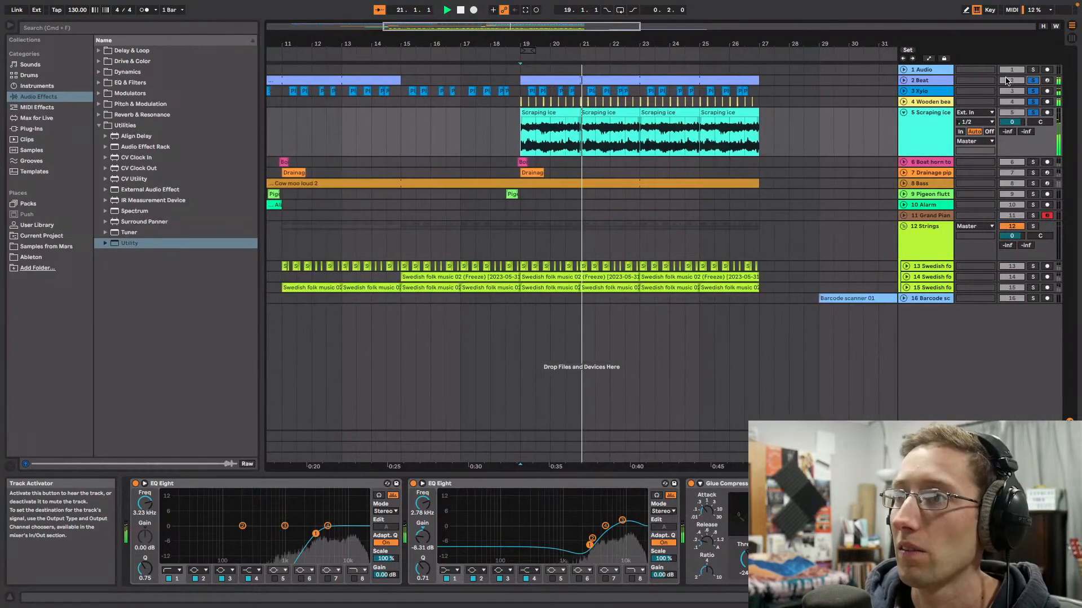
drag(1011, 121, 1012, 131)
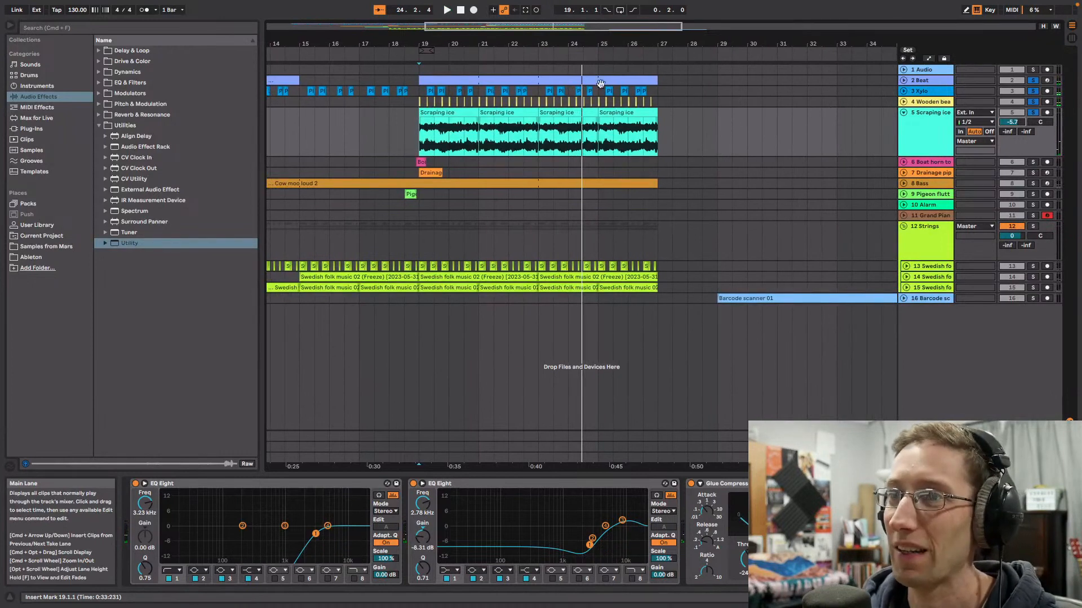
Step: Set the first Scraping ice clip's transient envelope to 3 while listening with the soloed tracks
double_click(459, 113)
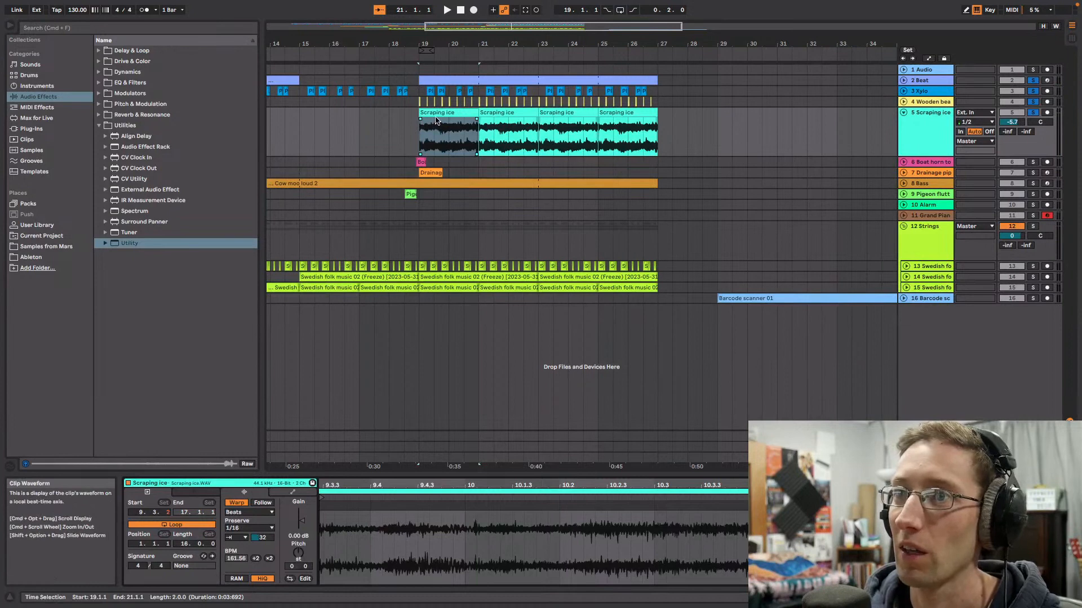
key(space)
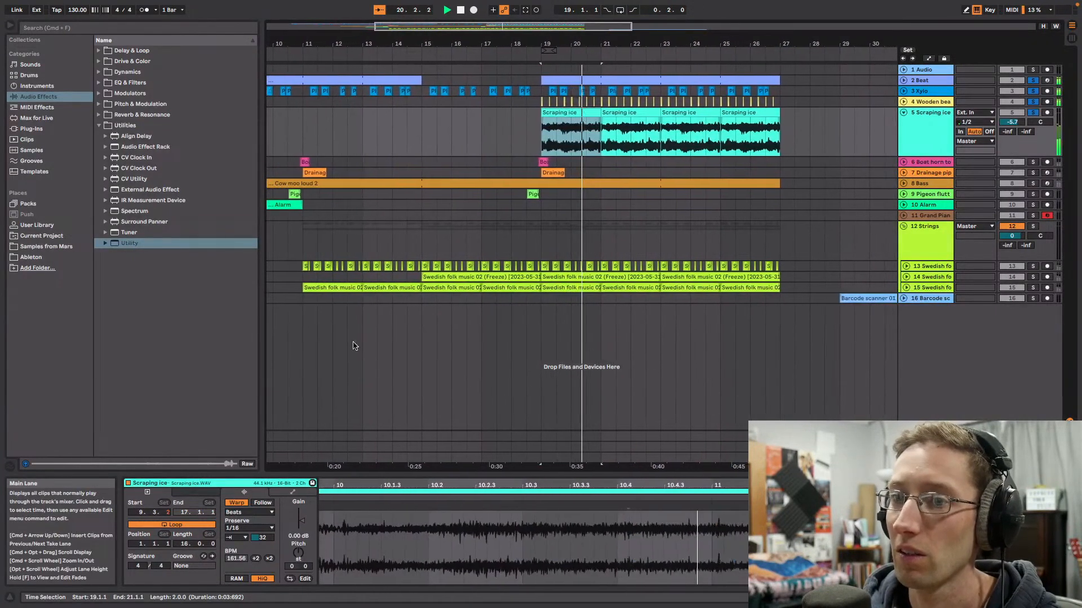
drag(257, 536, 256, 504)
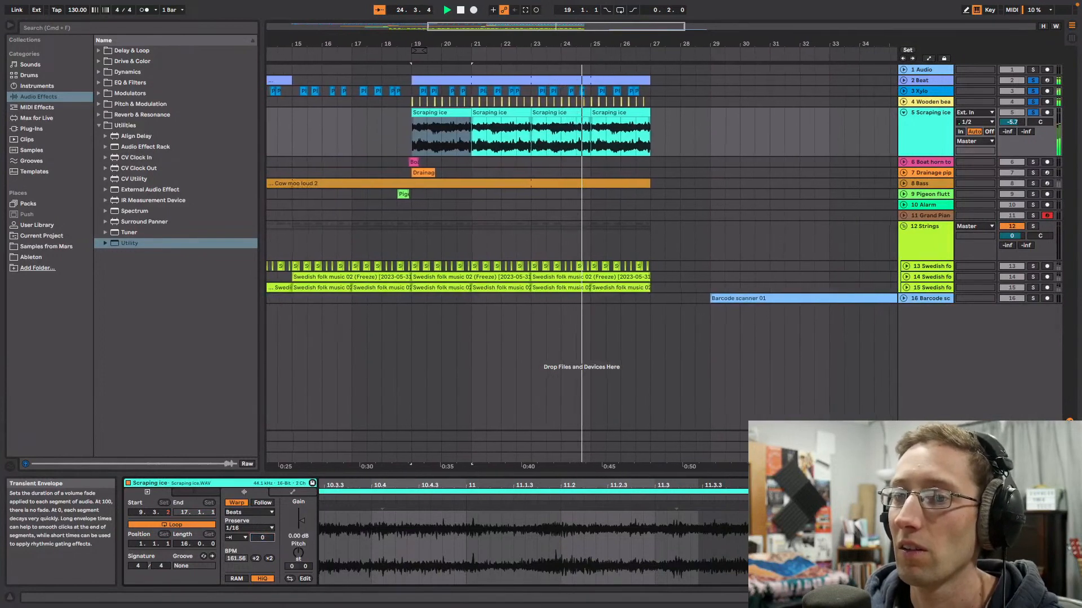
drag(261, 538, 261, 594)
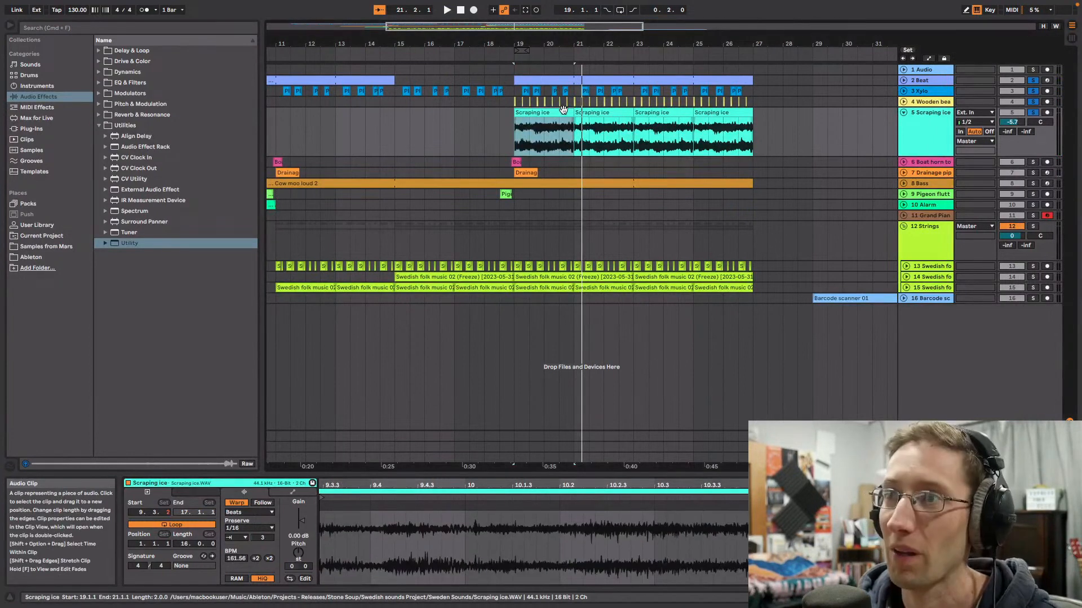
Step: Audition the Scraping ice section, unsolo all tracks, fold the Scraping ice track and play the full mix from bar 19
key(space)
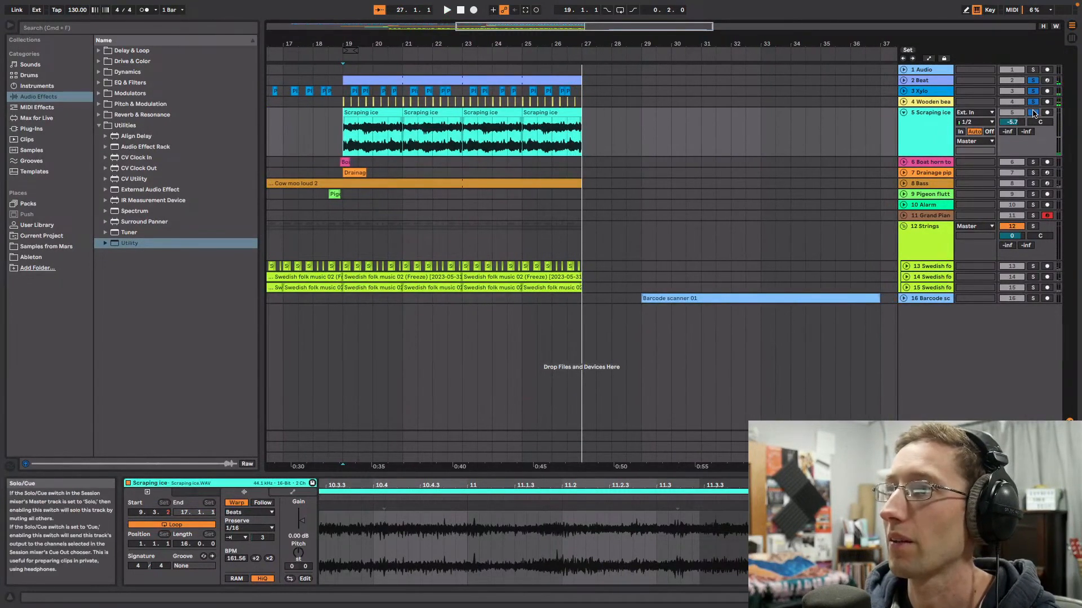
click(904, 111)
click(334, 56)
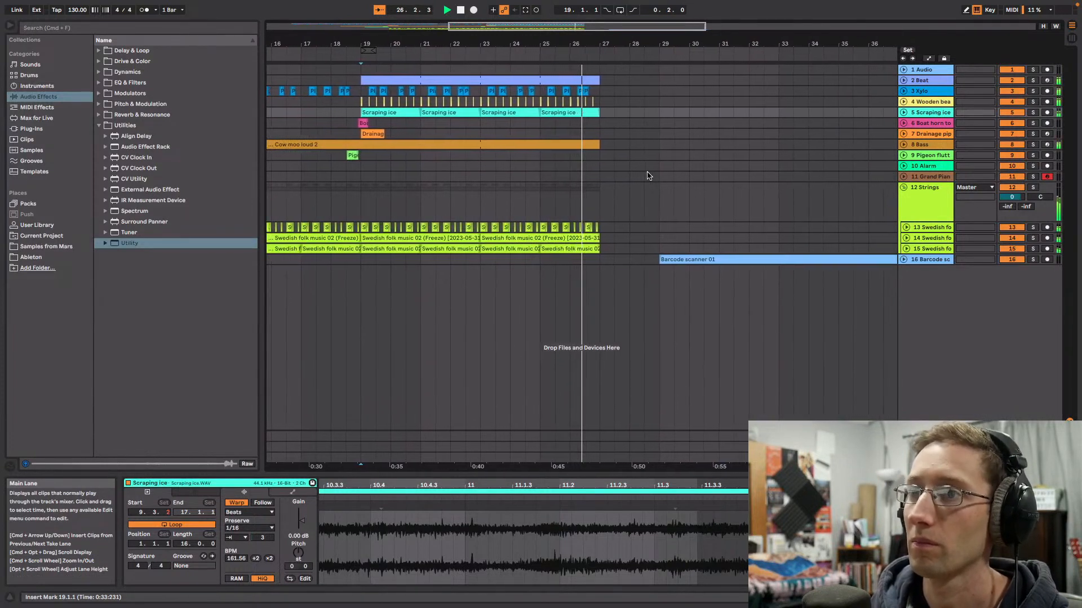
Step: Unfold track 14 in the Strings group, switch the solo to track 13 and listen from bar 19
click(927, 239)
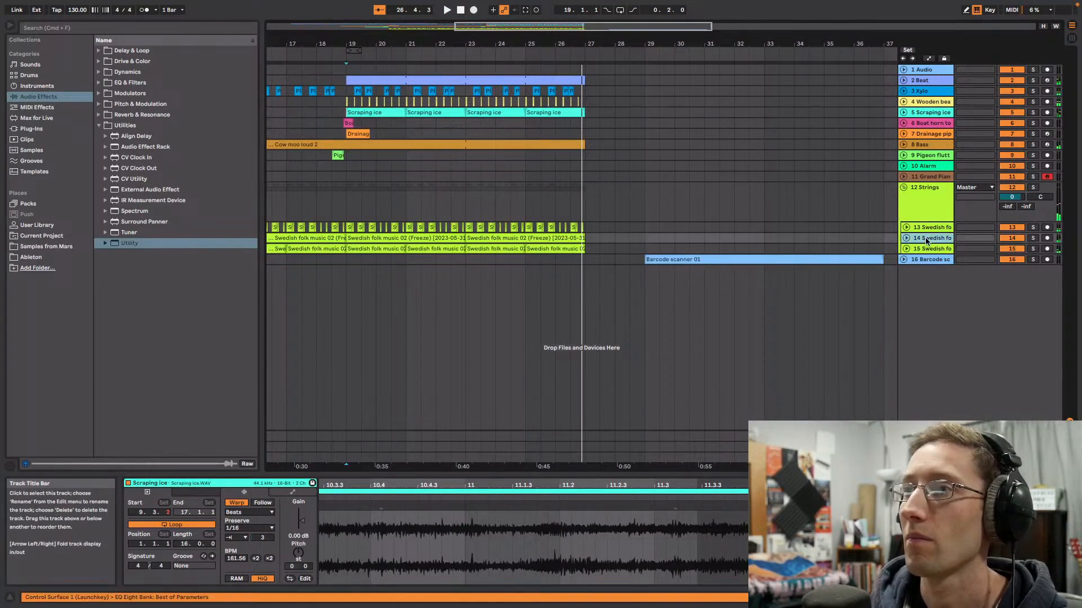
click(906, 238)
click(1032, 227)
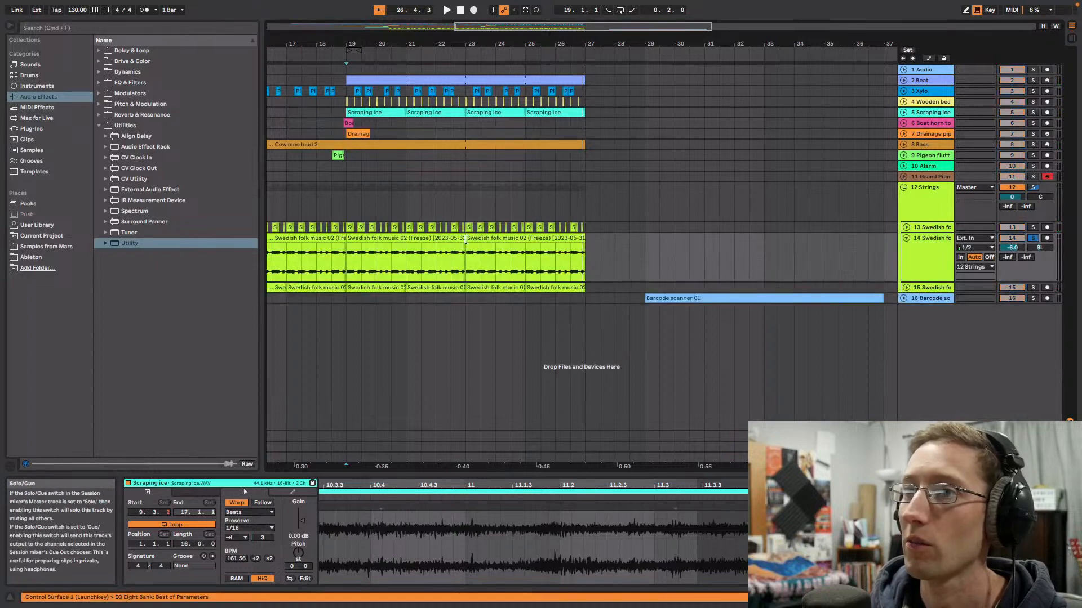
click(350, 202)
key(space)
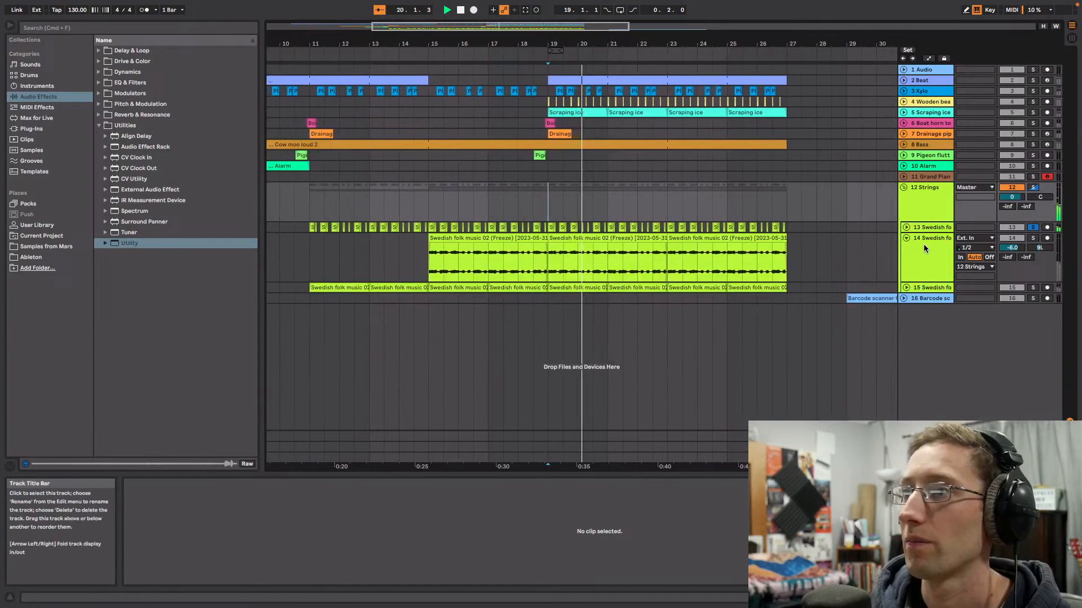
Step: Audition the string tracks from bar 19, comparing soloed tracks 13, 14 and 15 with the full mix
click(1033, 238)
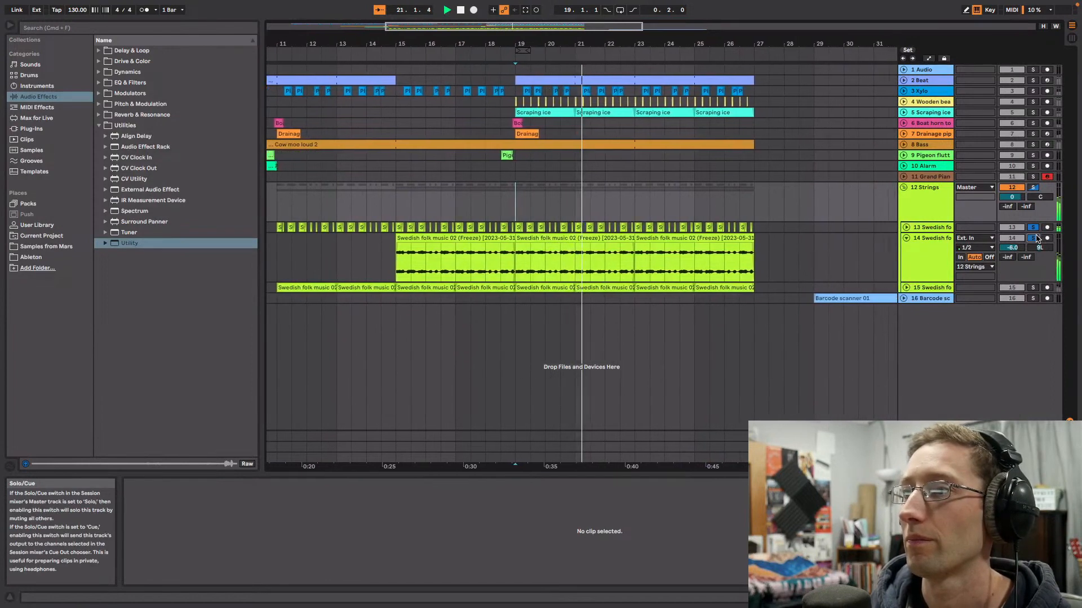
click(1033, 288)
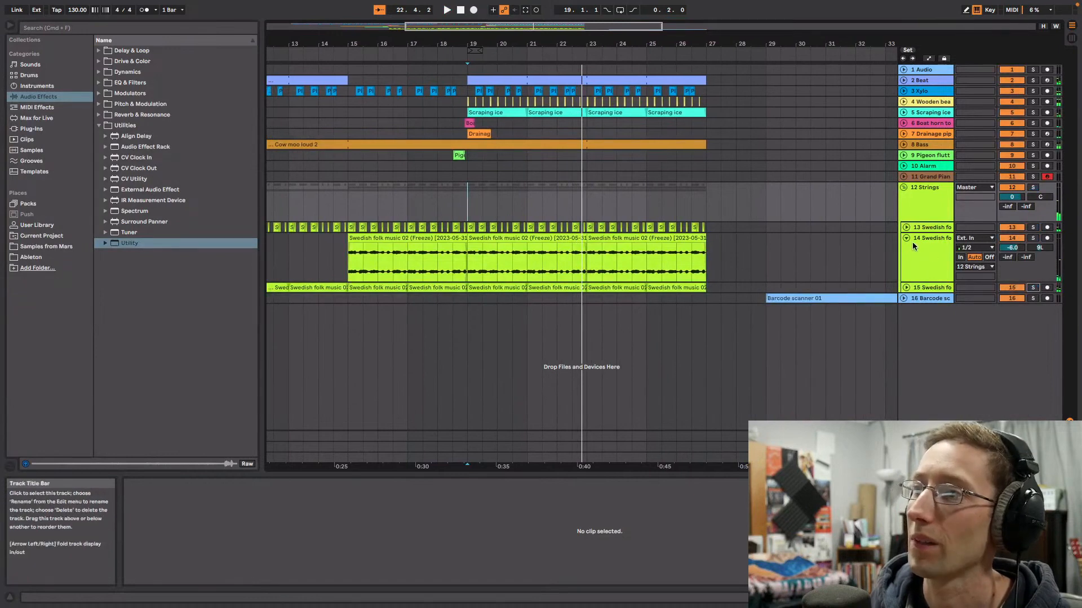
key(space)
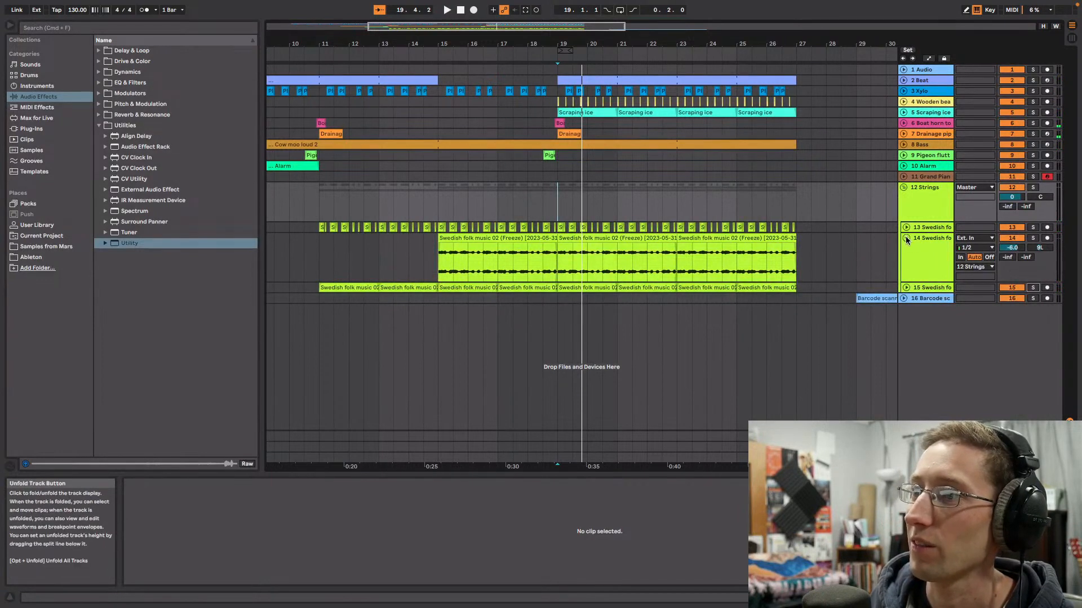
click(1033, 228)
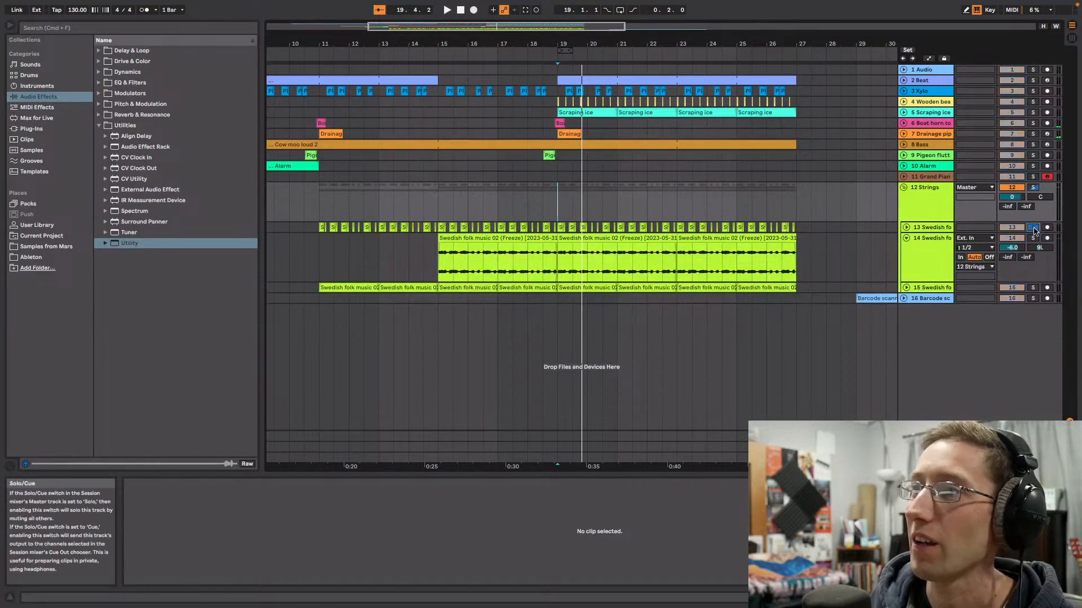
key(space)
key(space)
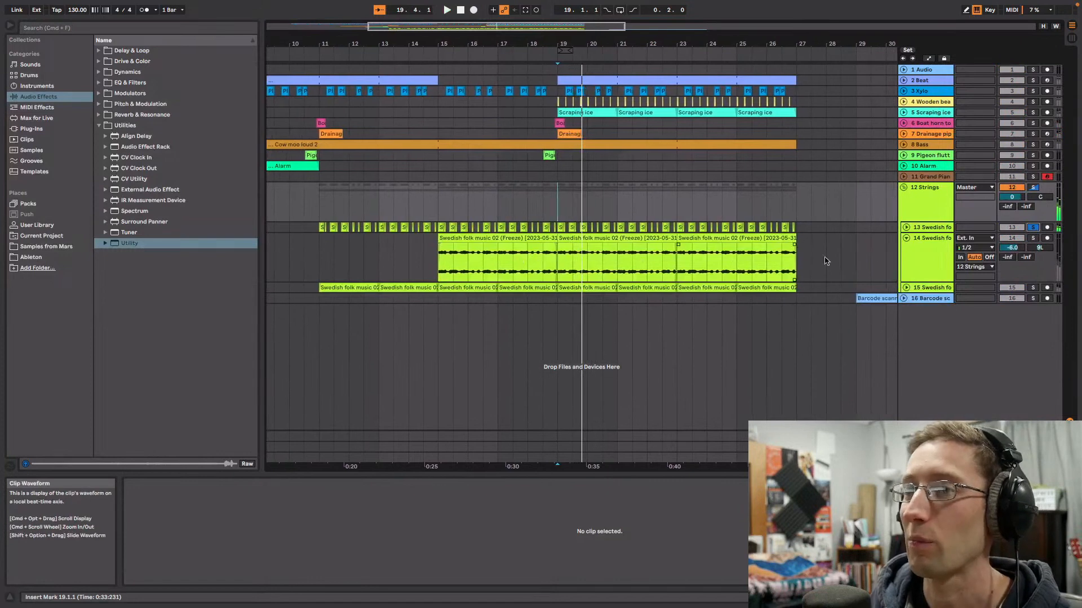
Step: Delete the Swedish folk music clips between bars 11 and 19 on track 15 and play the full mix from bar 19
drag(316, 290, 557, 291)
key(Delete)
key(Delete)
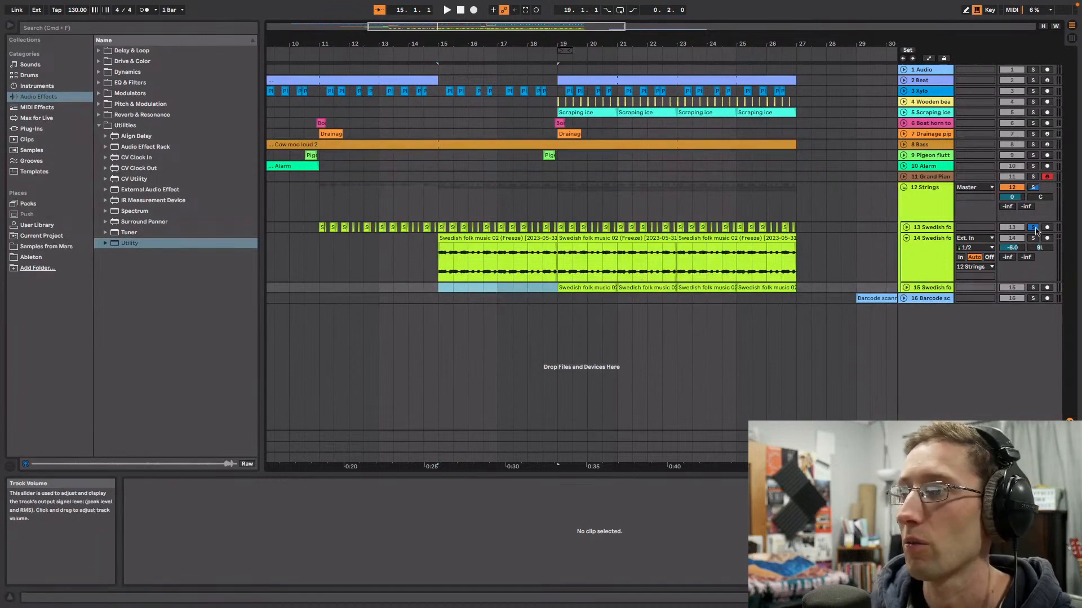
click(545, 55)
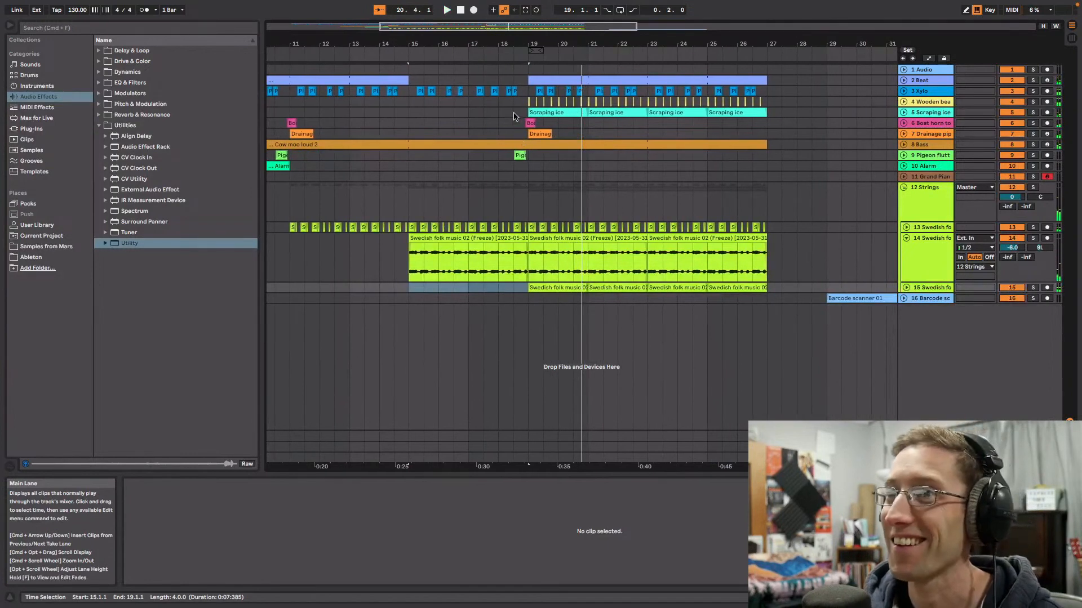
Step: Review the first Scraping ice clip with Preserve at 1/16, audition it soloed and in the mix, and fold its track
click(903, 113)
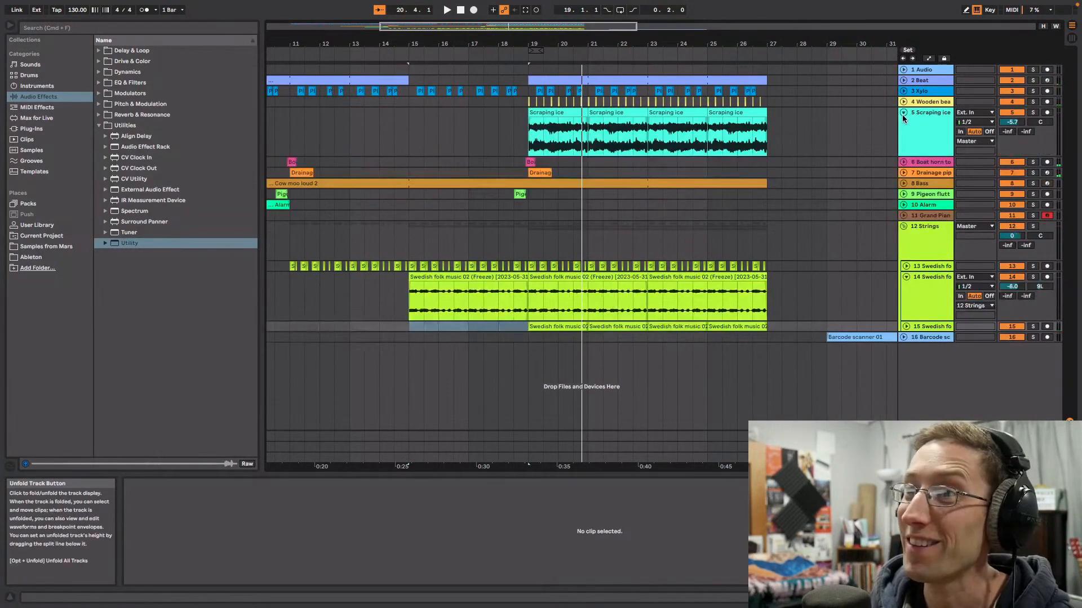
click(555, 110)
key(space)
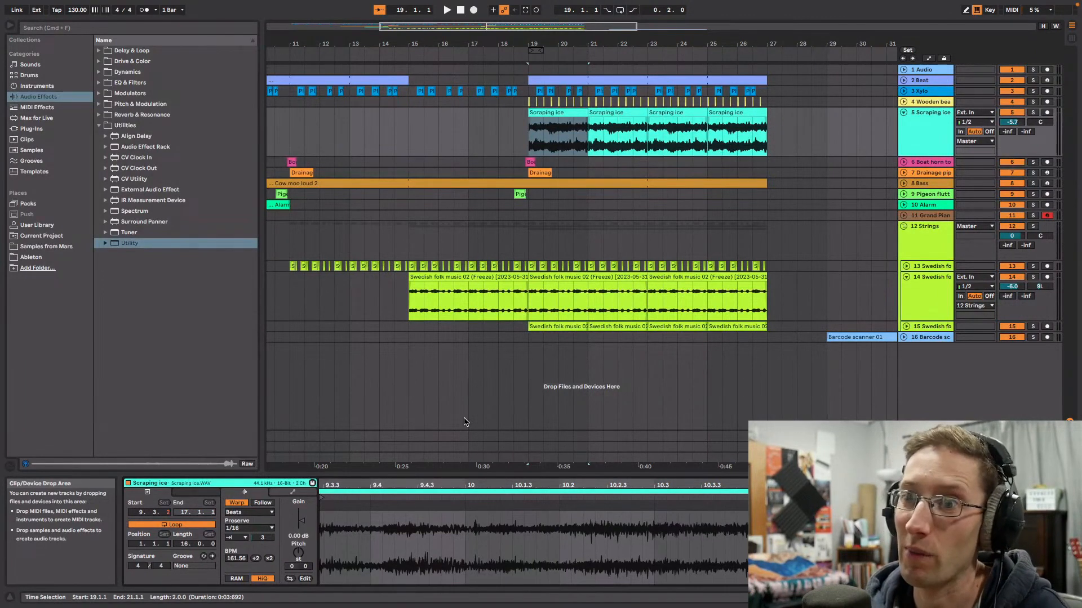
click(255, 529)
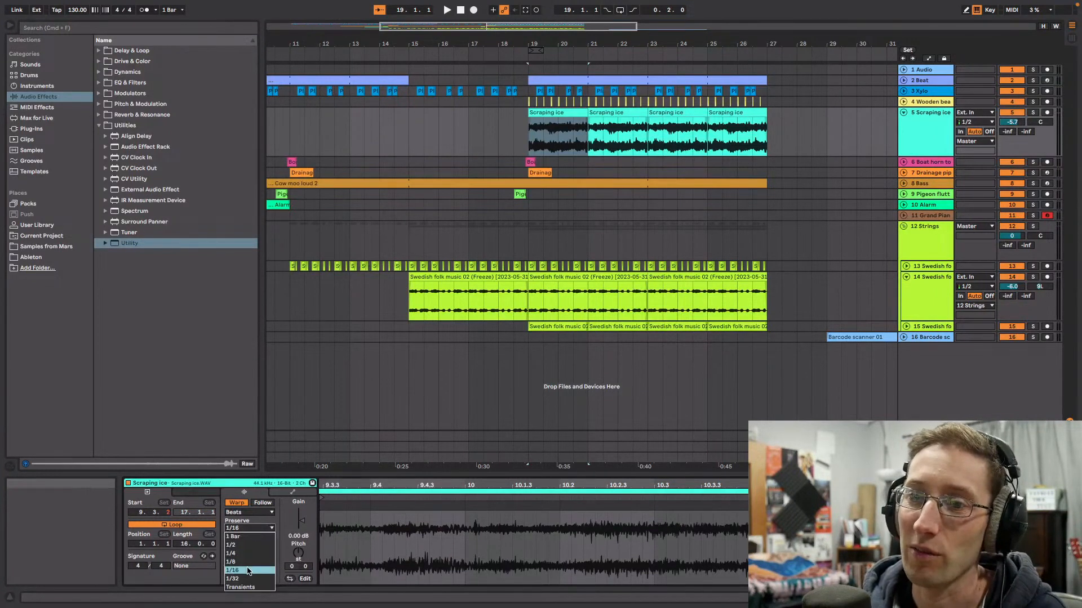
click(248, 571)
key(space)
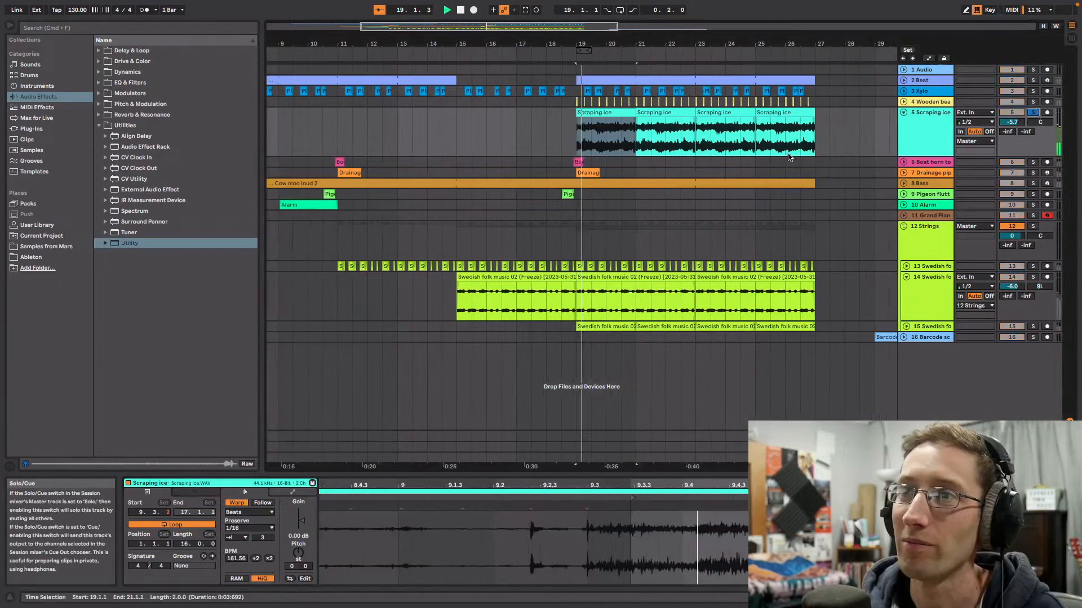
click(1033, 113)
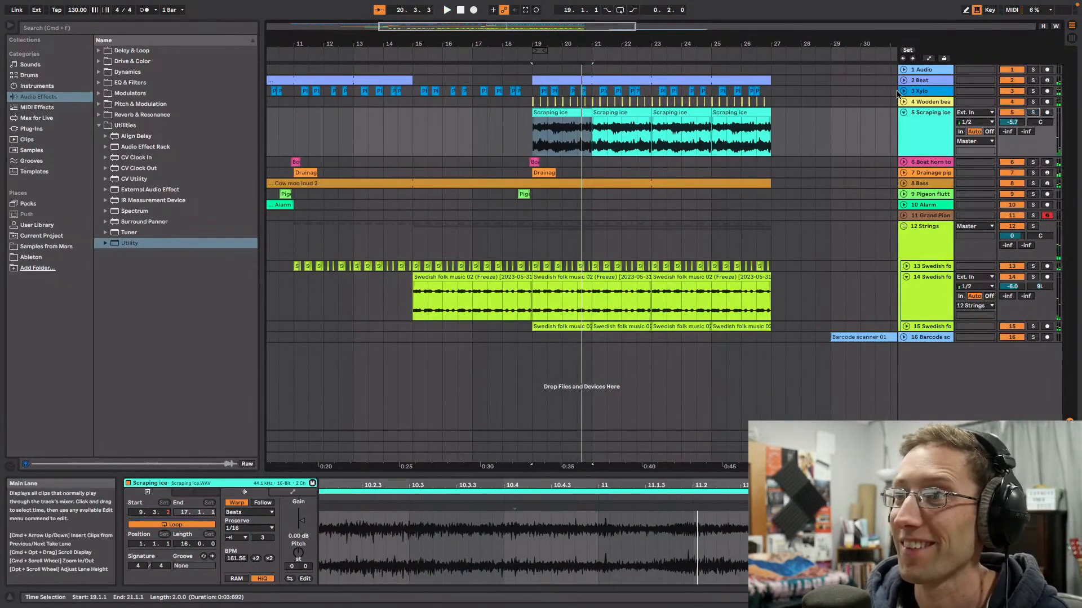
click(903, 112)
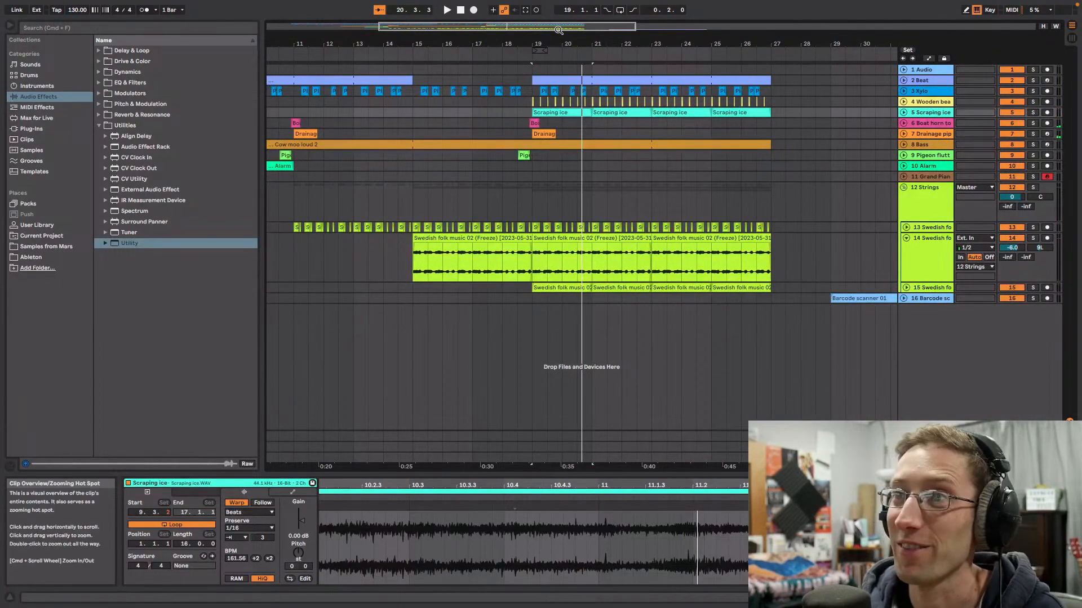
Step: Fold string track 14 and play the full arrangement from bar 19
drag(558, 30, 559, 12)
click(497, 208)
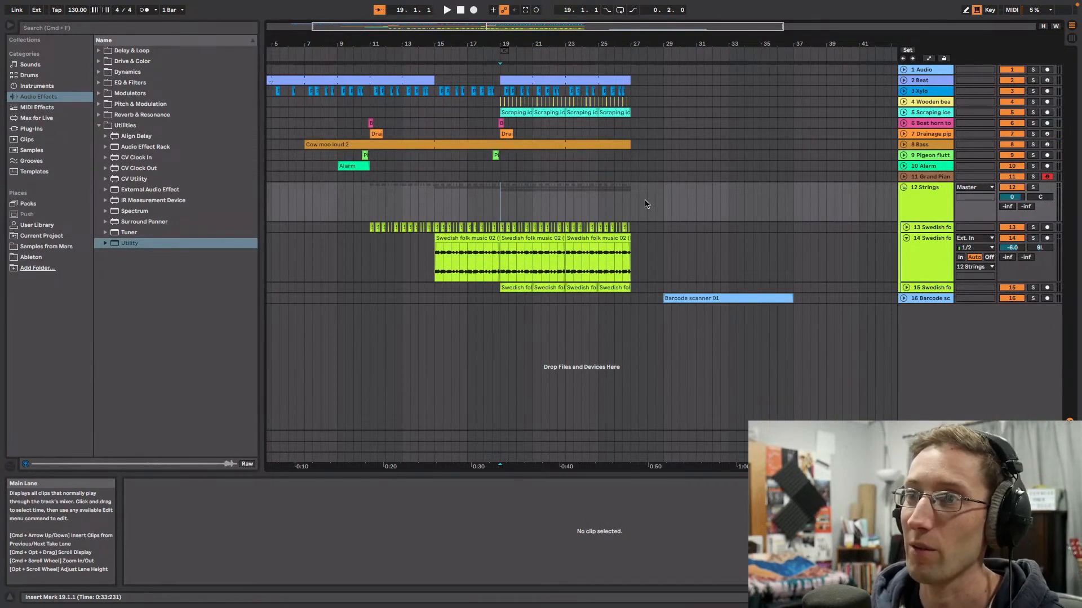
click(906, 238)
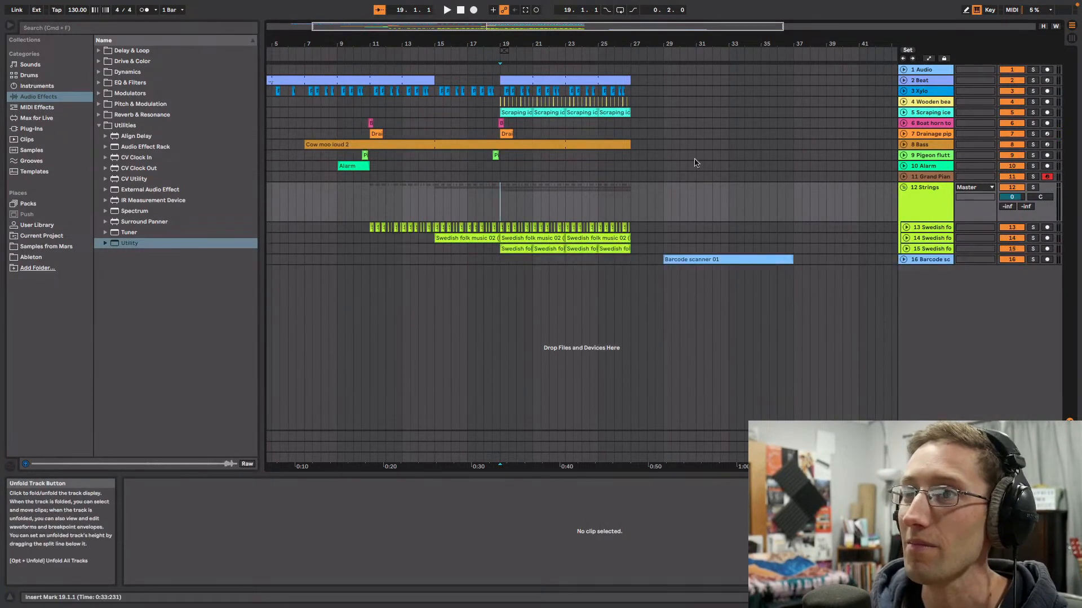
drag(656, 30, 631, 53)
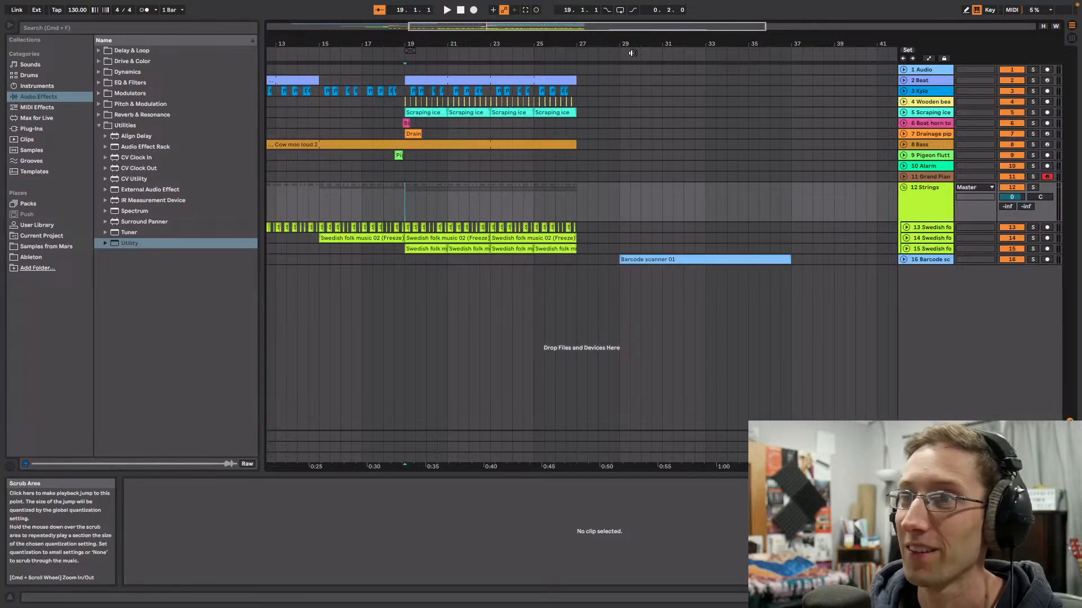
key(space)
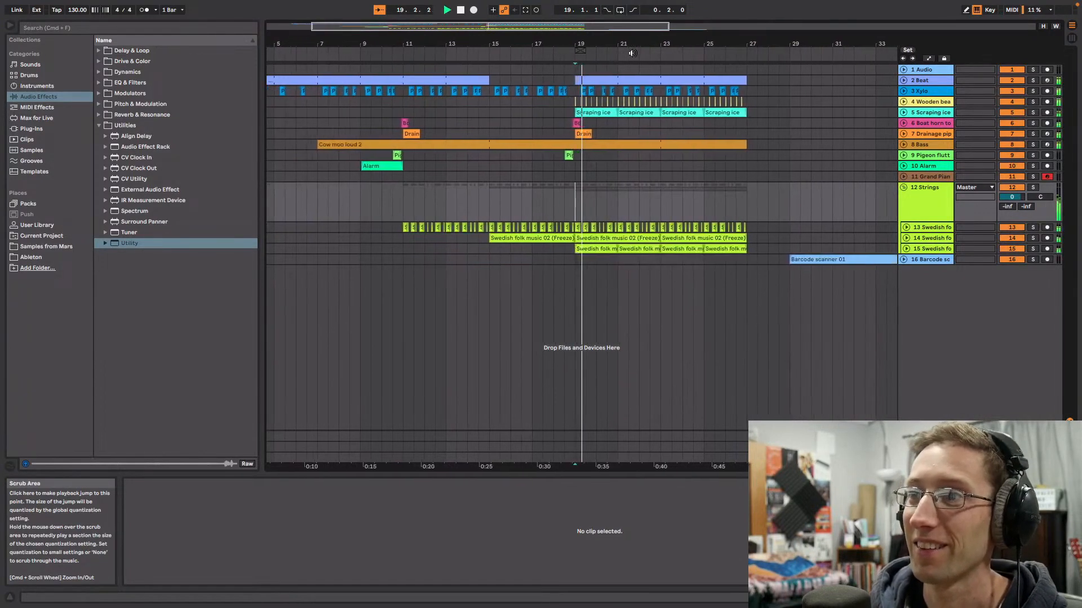
Step: Set the volume of string track 13 to -3.1 dB during playback and check the Xylo track's level, folding both tracks
drag(635, 32, 635, 22)
click(906, 228)
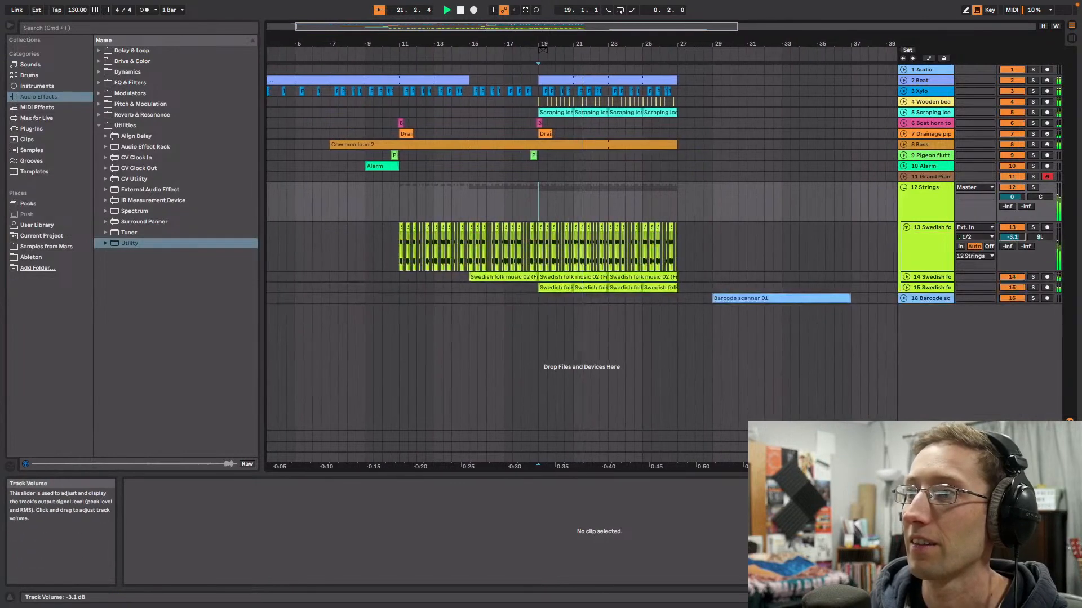
click(907, 227)
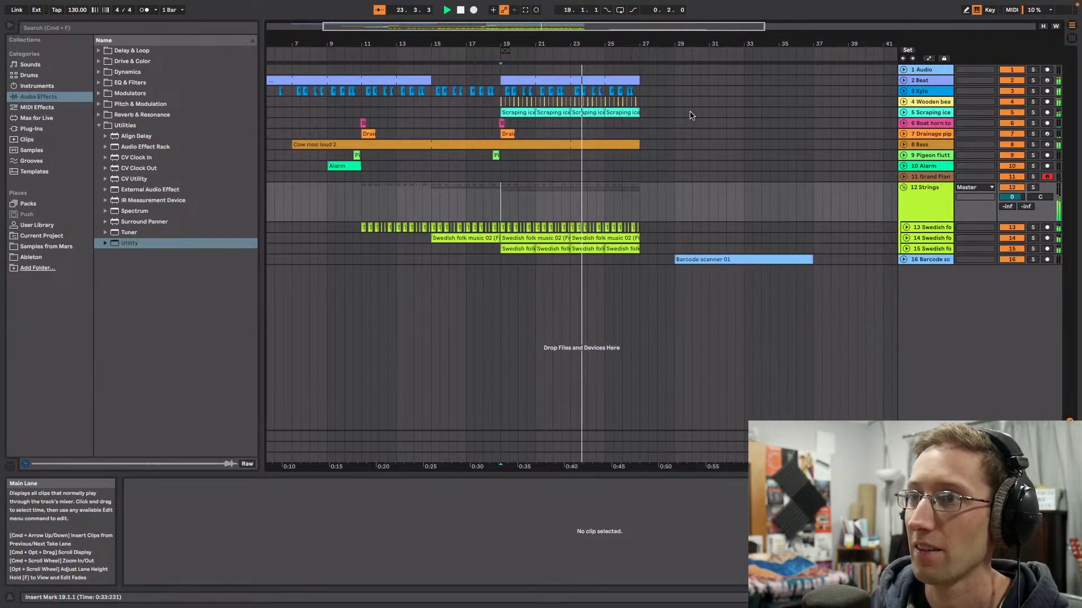
click(903, 91)
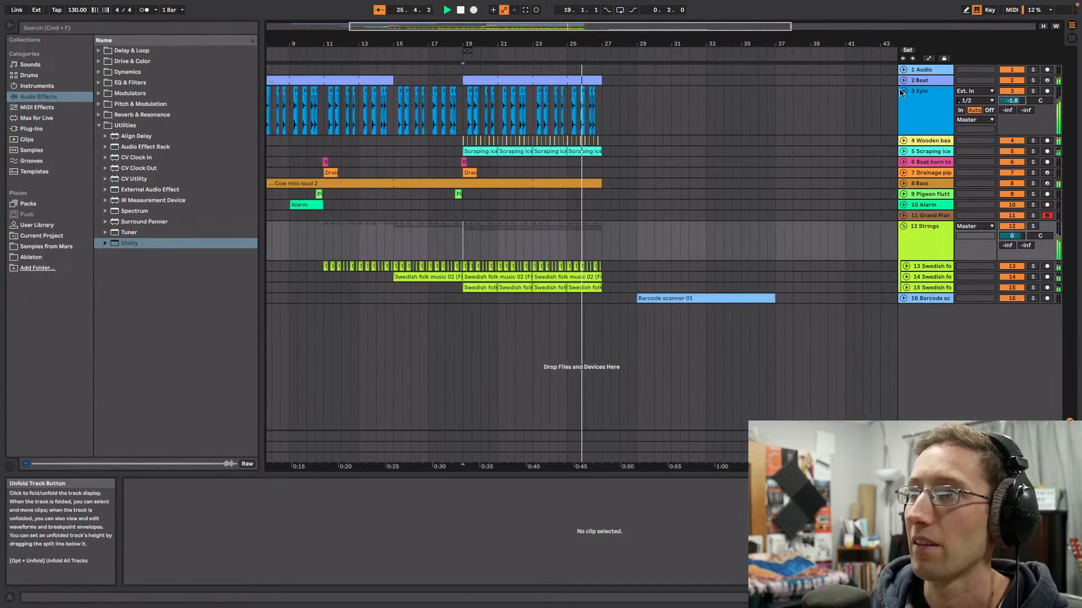
click(903, 90)
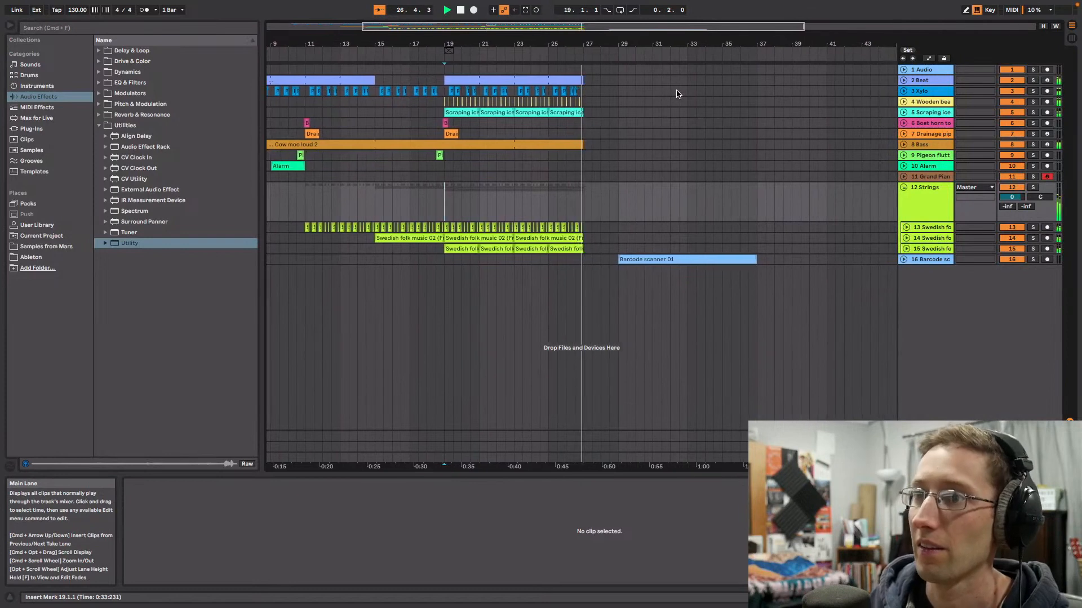
Step: Unfold the Barcode scanner track and trim the start of its clip to 31.3.2, just before the second loud beep
click(903, 260)
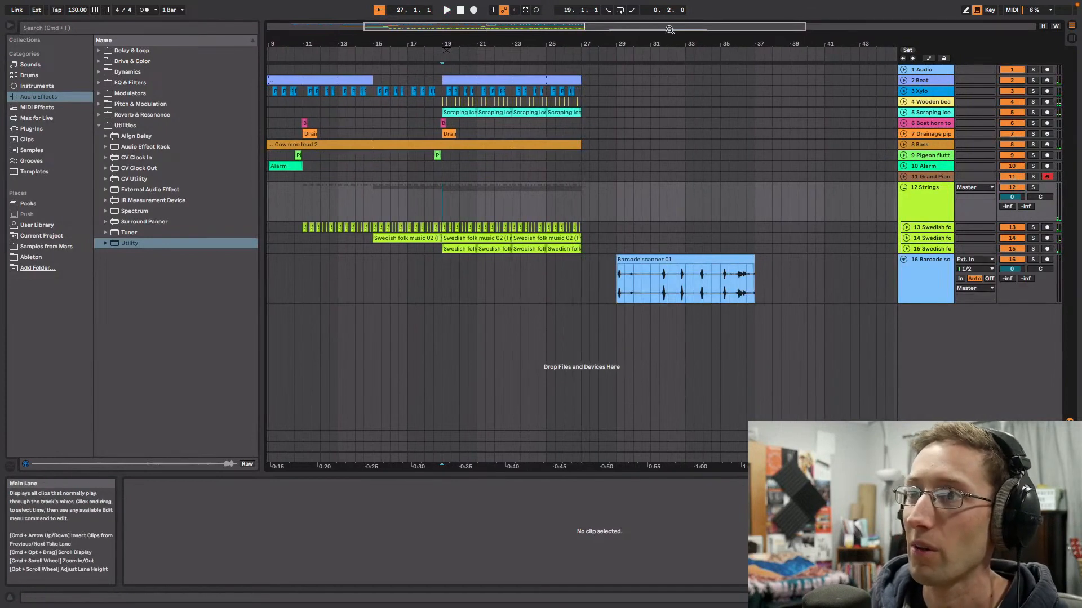
scroll(696, 186, up, 3)
scroll(665, 184, left, 3)
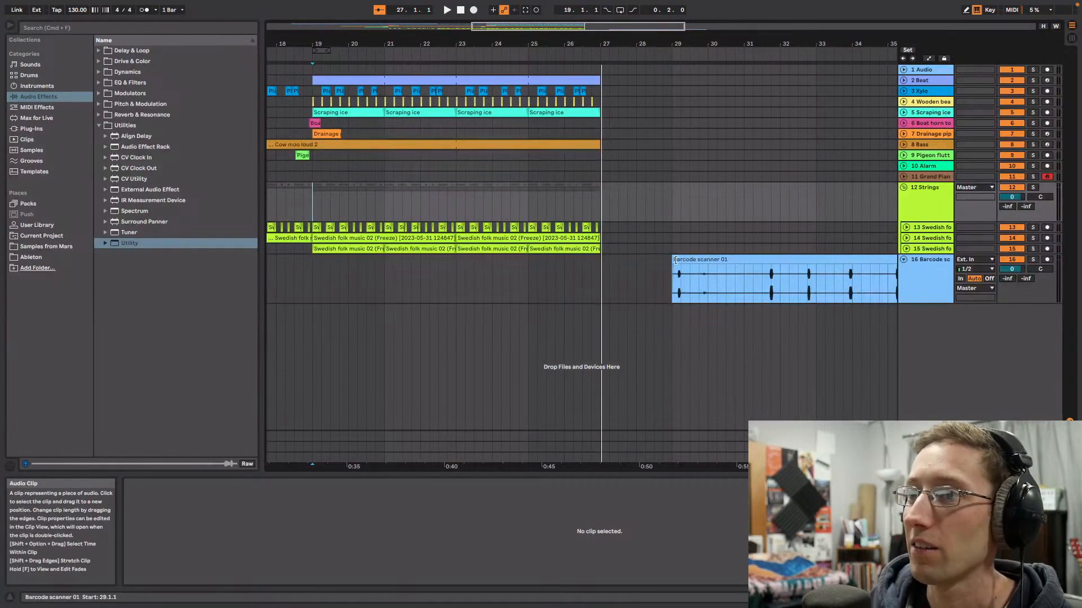
drag(672, 262, 766, 261)
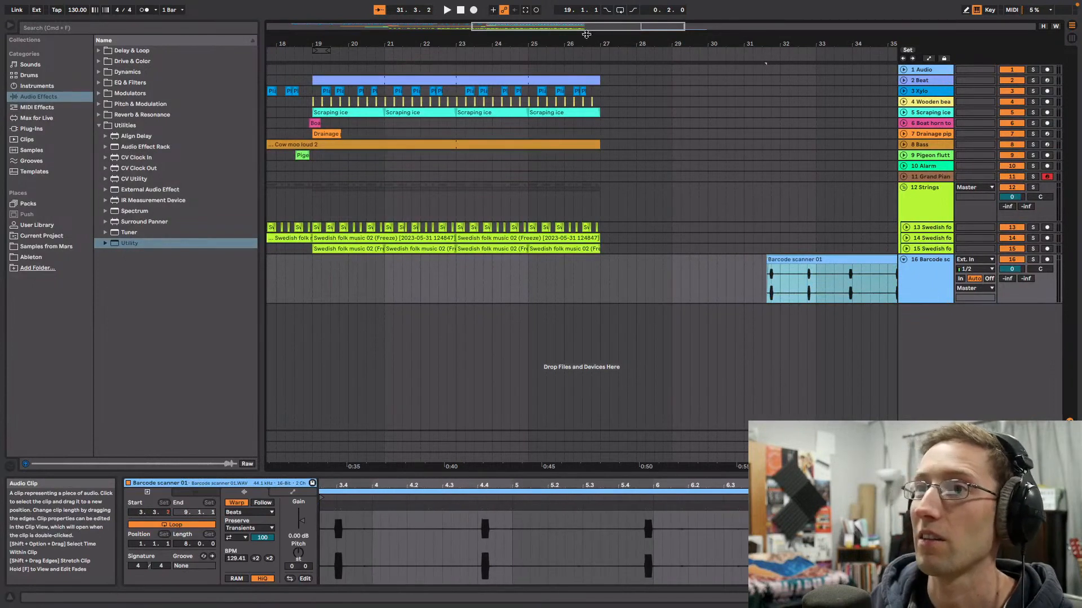
Step: Unfold the Beat track and place the insert marker in its pattern at bar 25
click(903, 80)
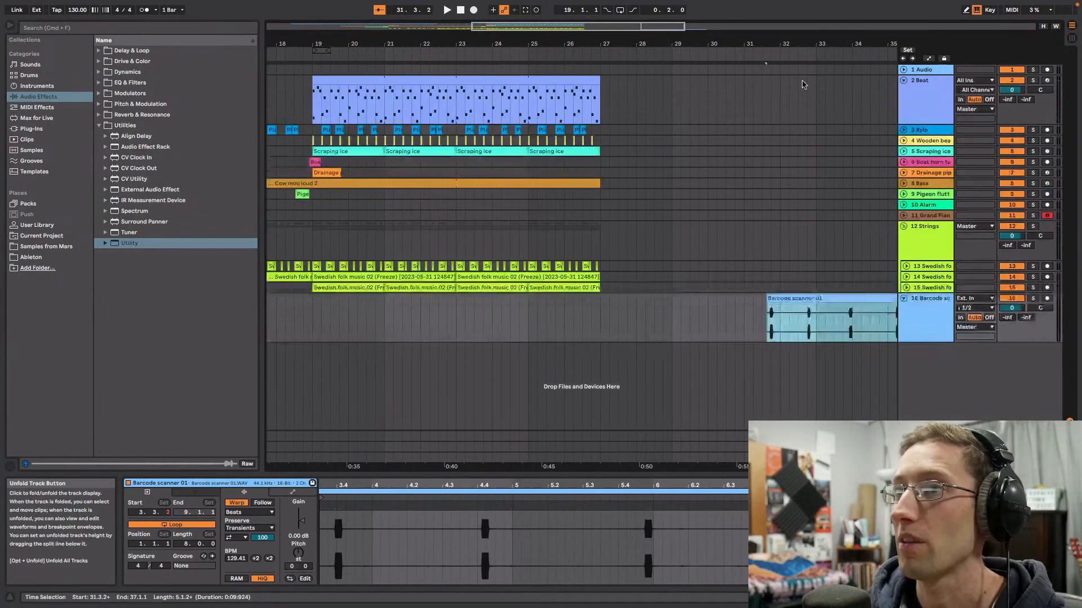
click(585, 94)
click(627, 107)
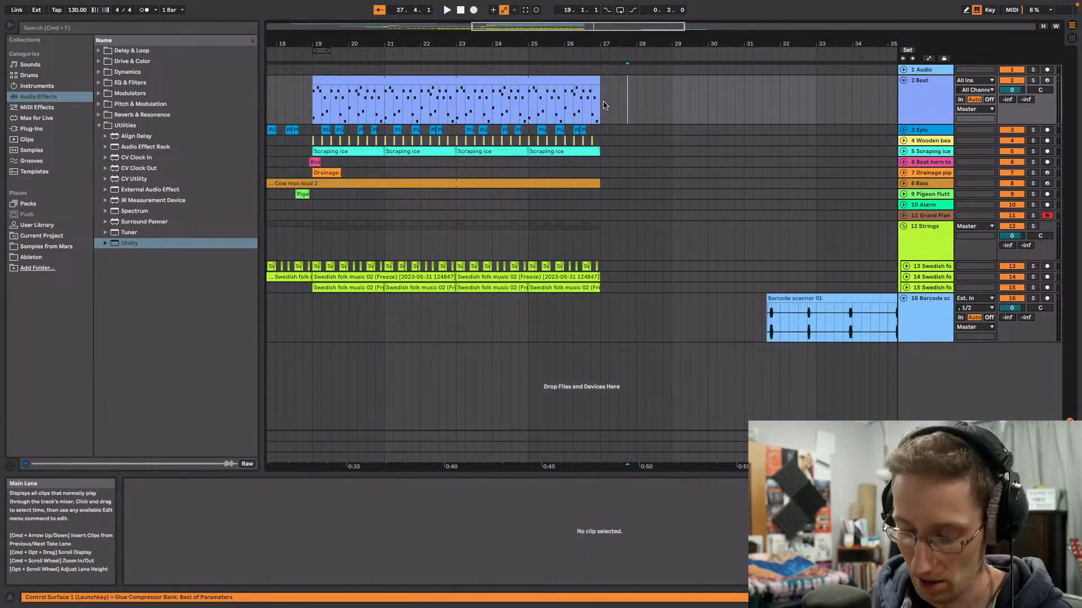
click(529, 110)
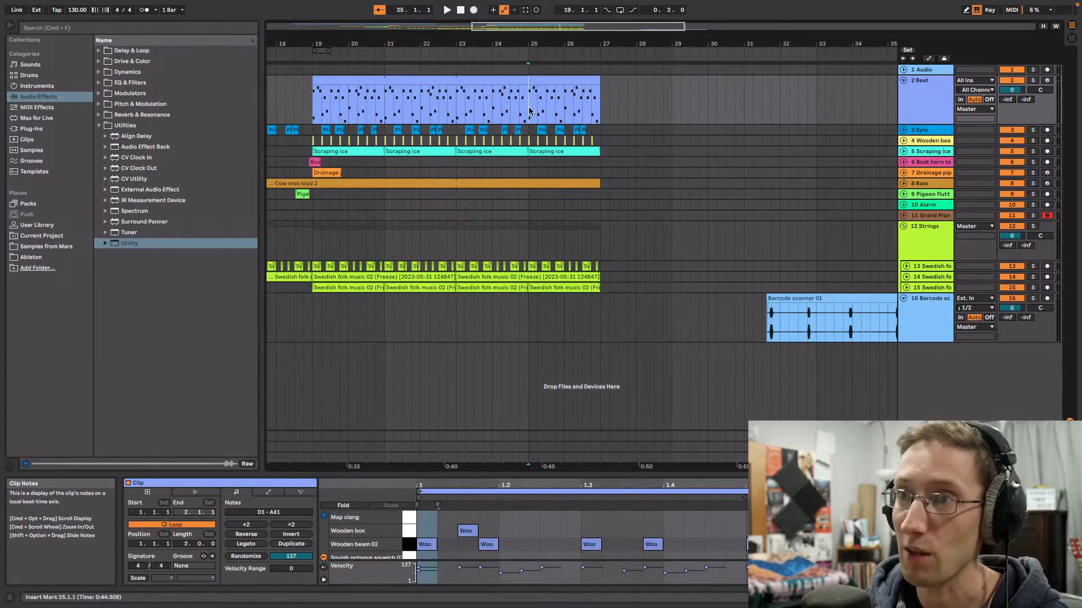
Step: Duplicate the Beat track's last two bars, 25 to 27, into the following two bars and solo the track
drag(529, 110, 599, 109)
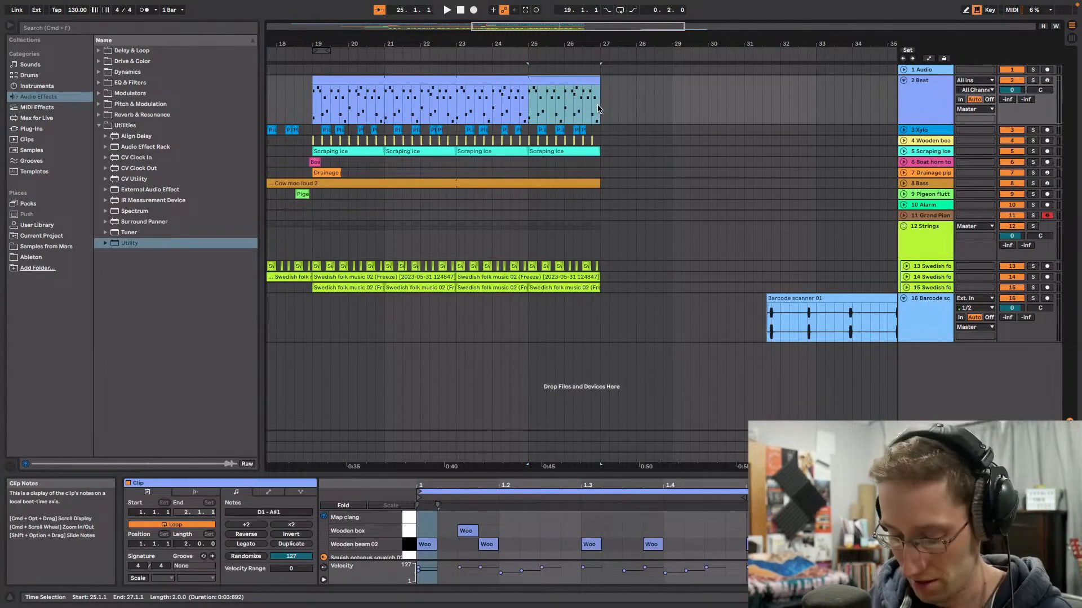
key(super+d)
key(space)
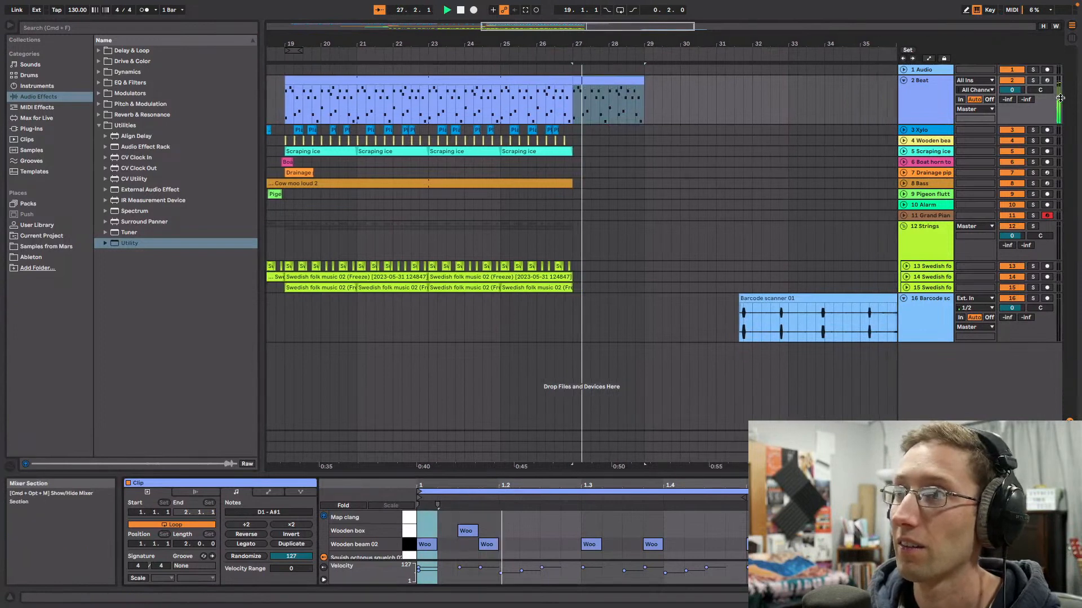
click(1032, 80)
Step: Enlarge the note editor and delete every Plastic pipe 01 note from the duplicated Beat clip
drag(816, 474, 816, 326)
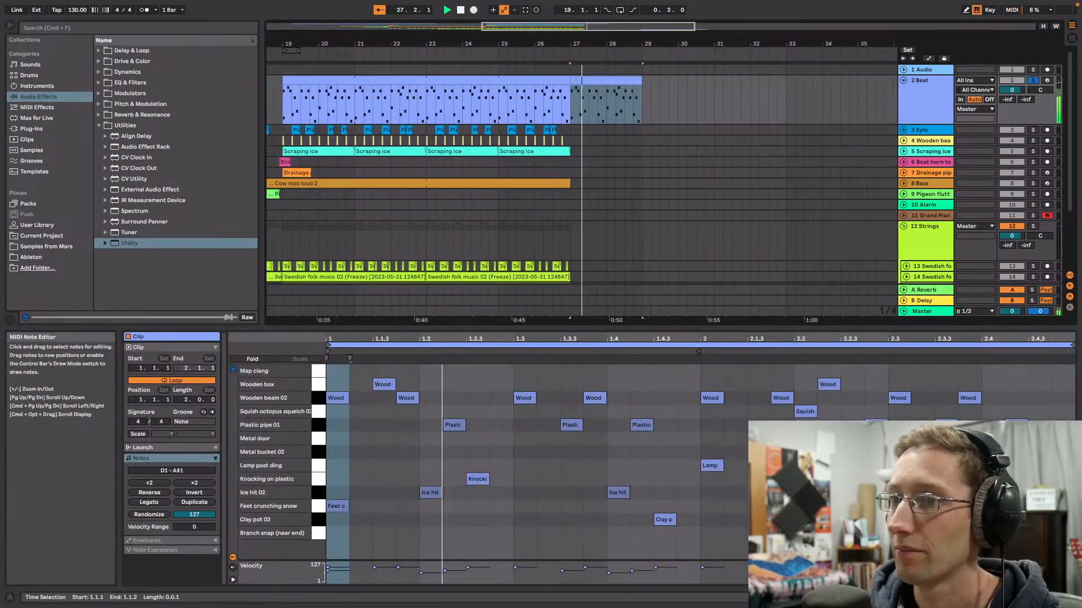
click(454, 425)
drag(509, 424, 1008, 427)
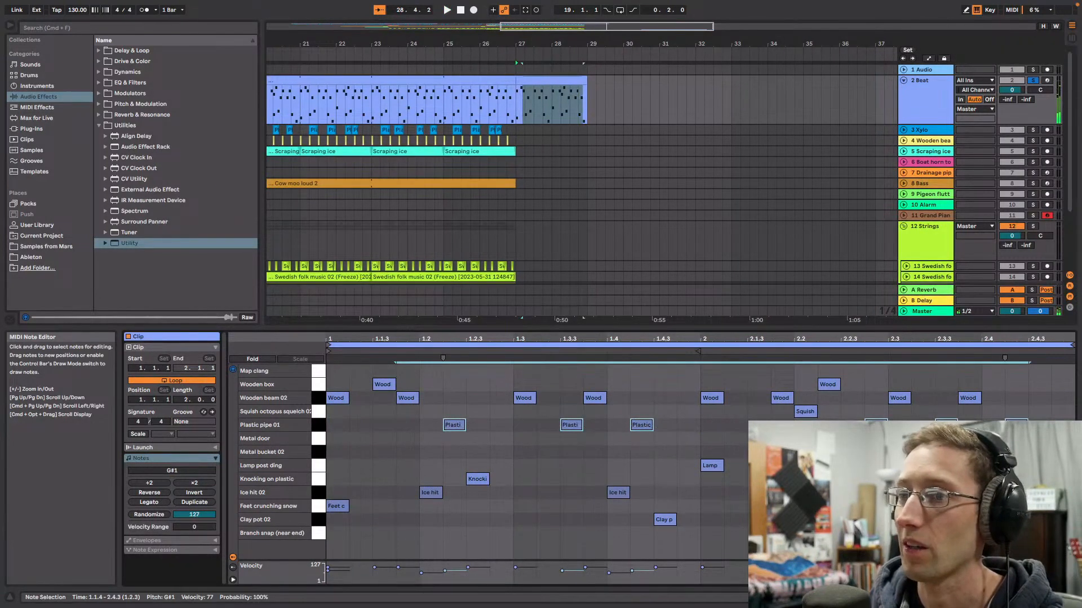
key(Delete)
click(407, 426)
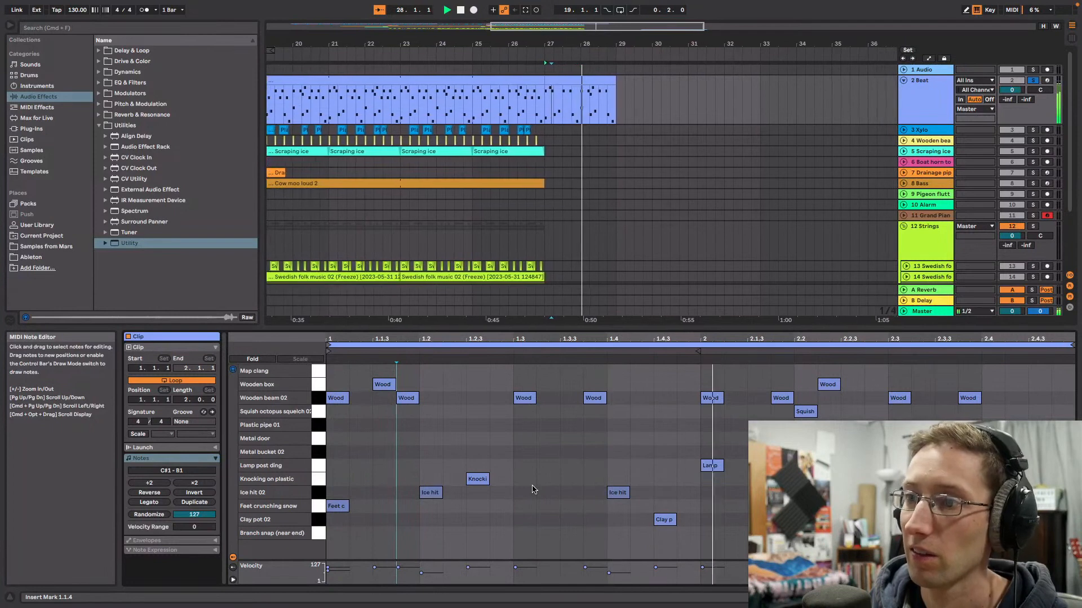
Step: Rearrange the Ice hit 02 notes in the first bar so they fall at 1.1.3, 1.2.3 and 1.3.3
key(space)
drag(431, 492, 384, 492)
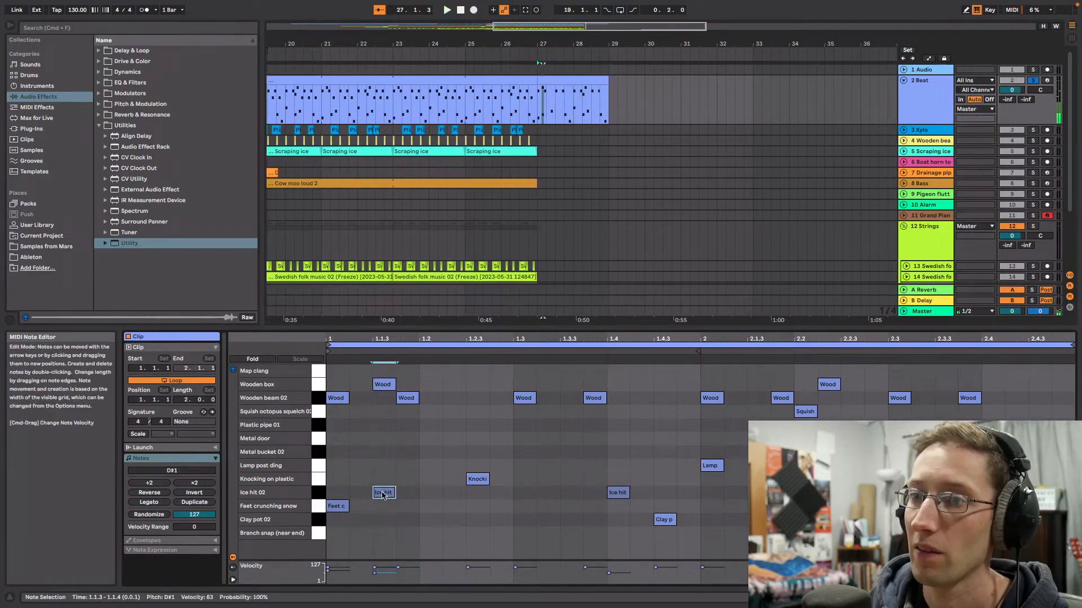
double_click(484, 494)
drag(619, 493, 572, 494)
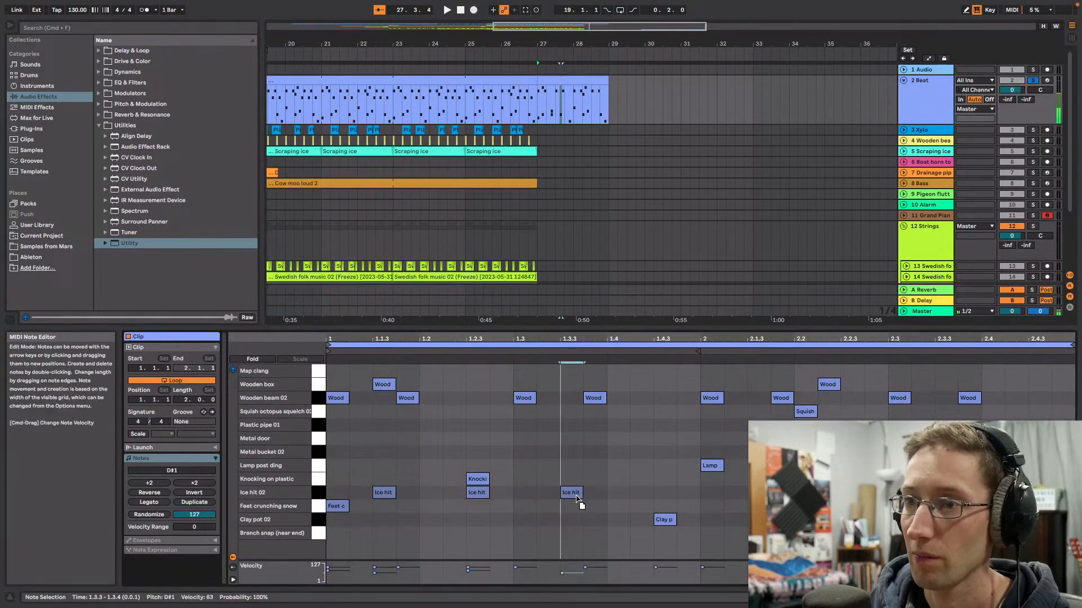
Step: Draw further Ice hit 02 notes on the off-beats from 1.4.3 through 2.4.3
key(b)
click(665, 493)
click(758, 492)
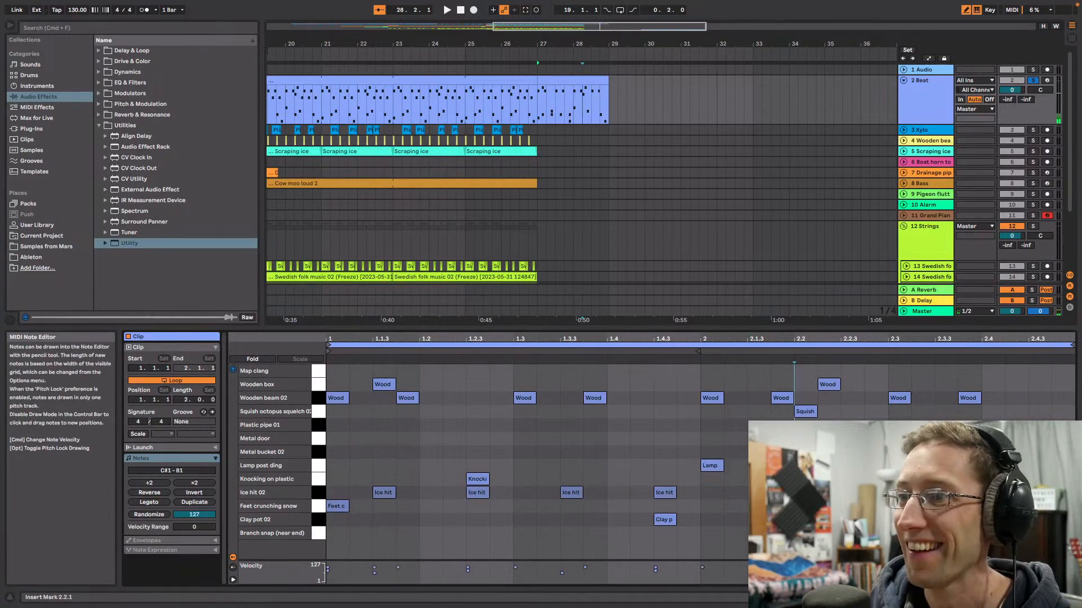
click(1007, 493)
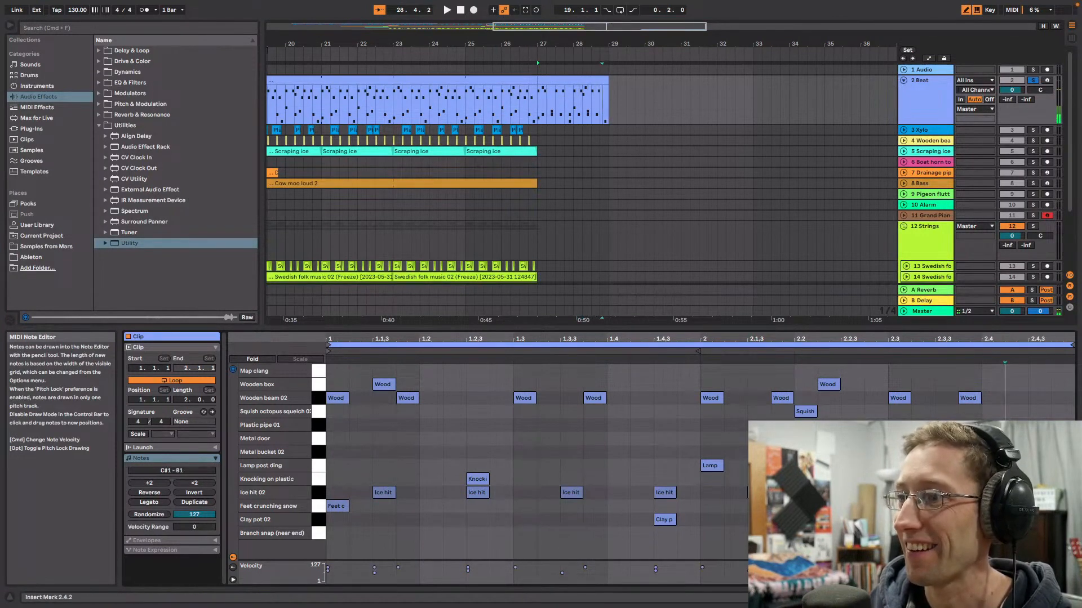
click(1039, 493)
key(b)
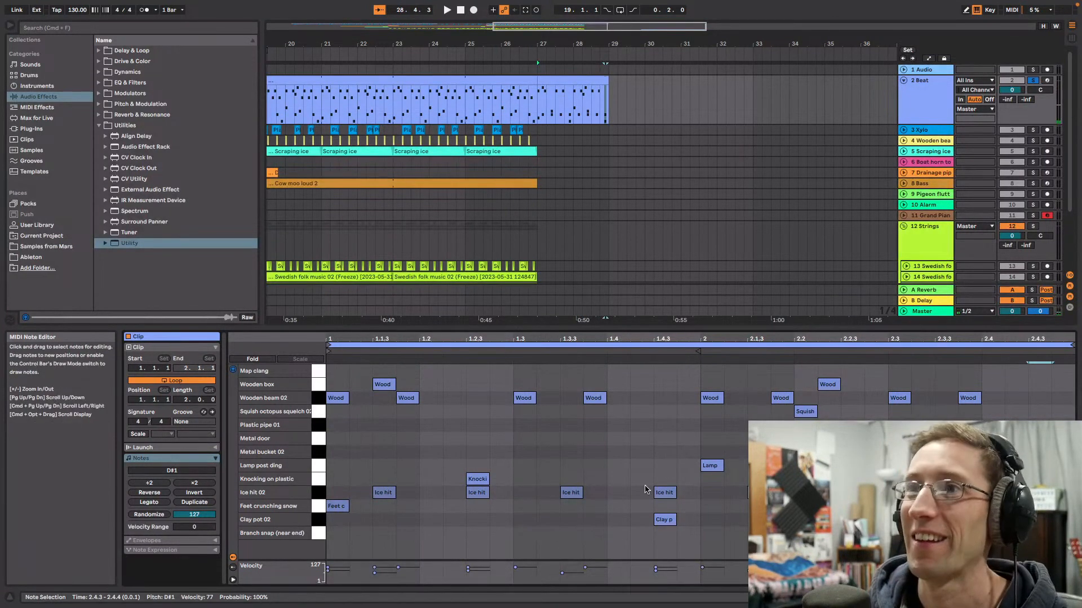
Step: Play the soloed beat from 27.1.1 and delete the Lamp post ding note at 2.1.1
click(535, 105)
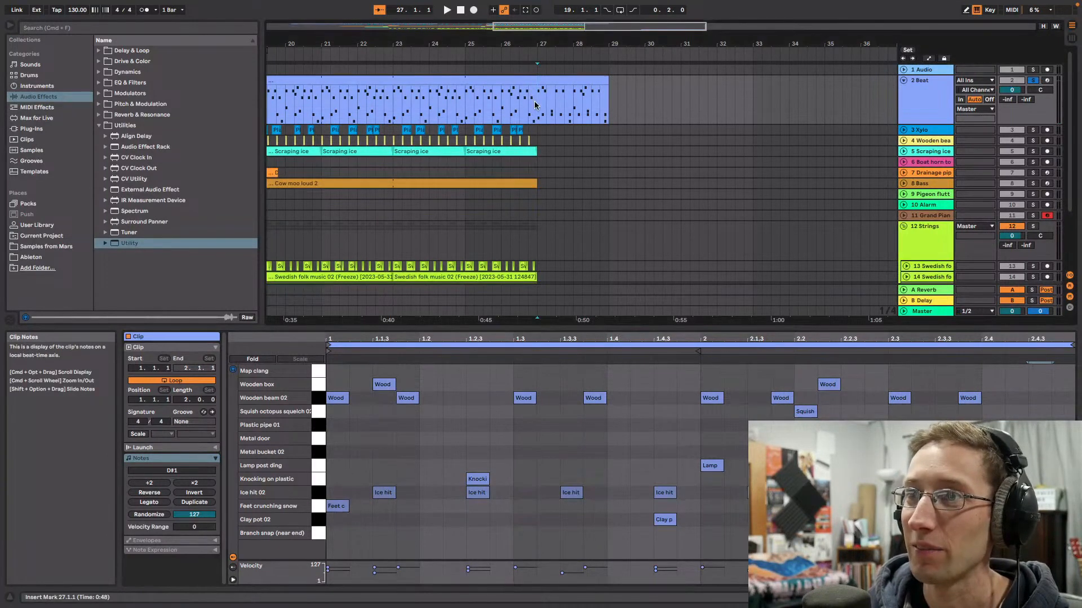
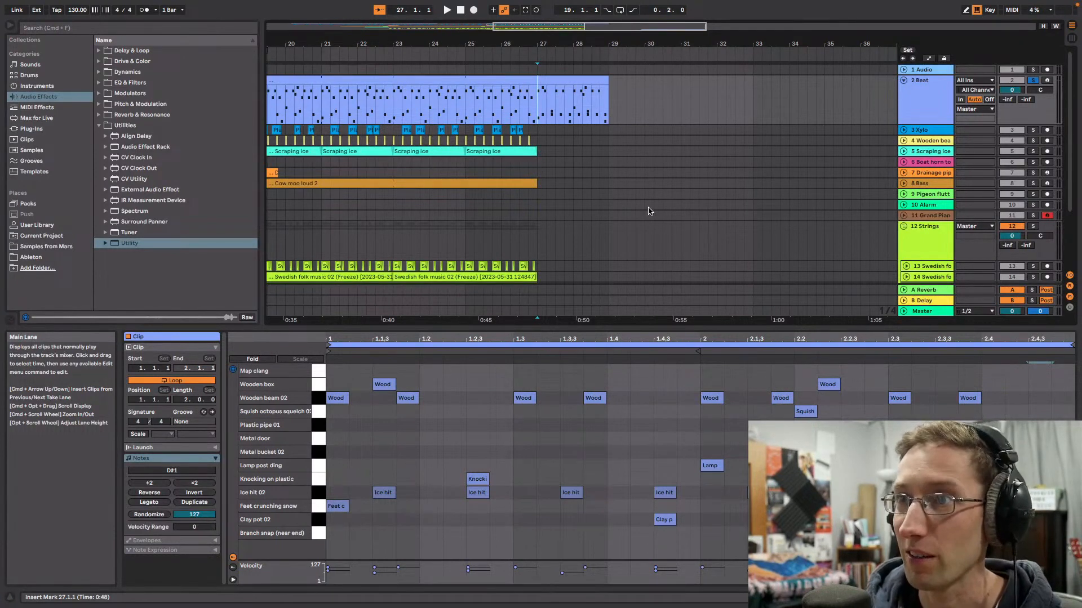
key(space)
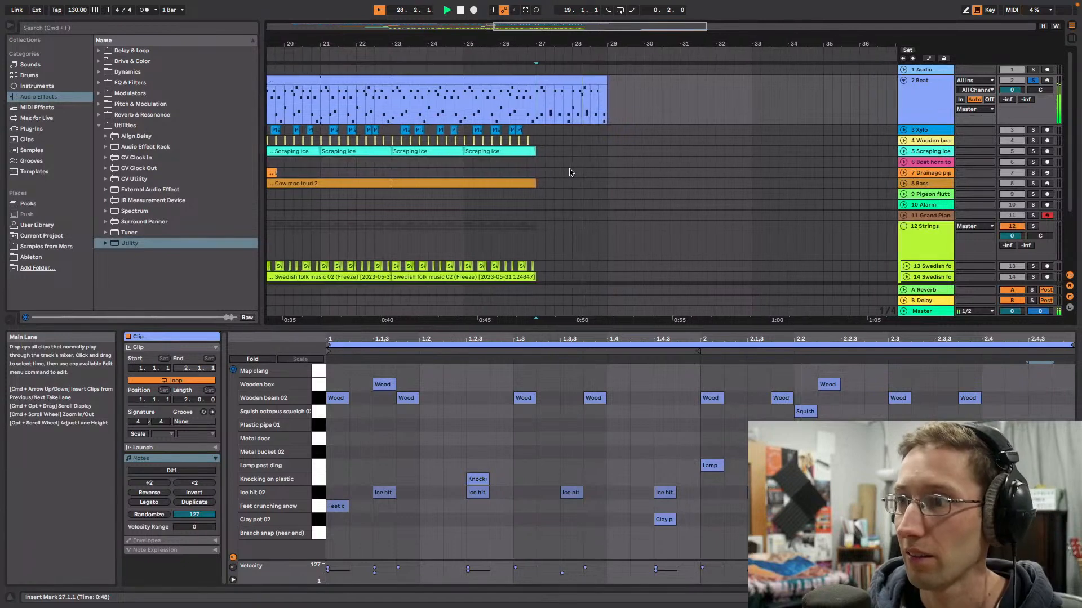
key(space)
key(space)
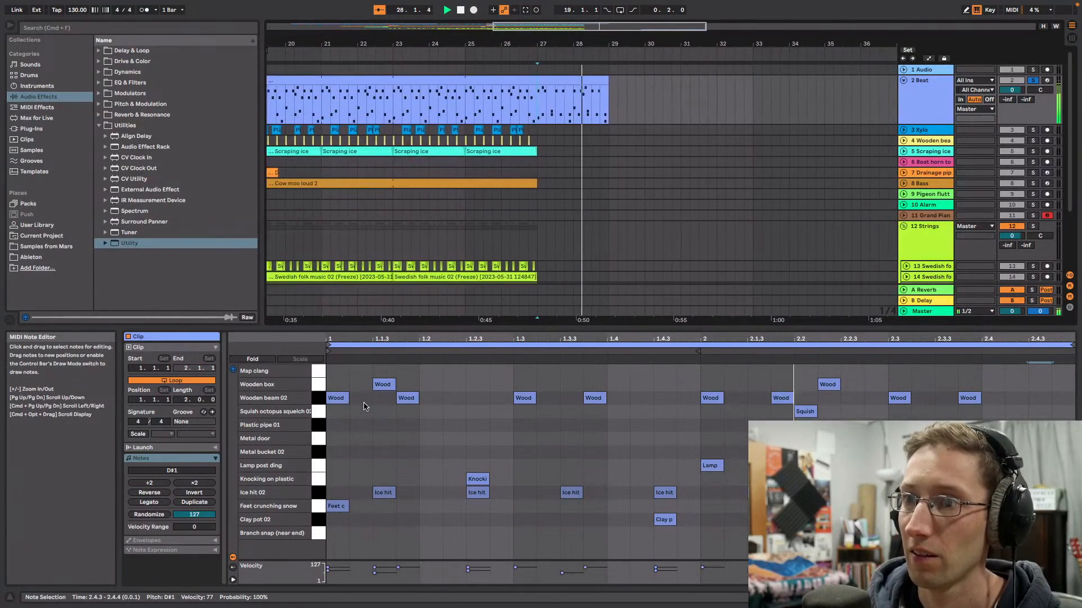
key(space)
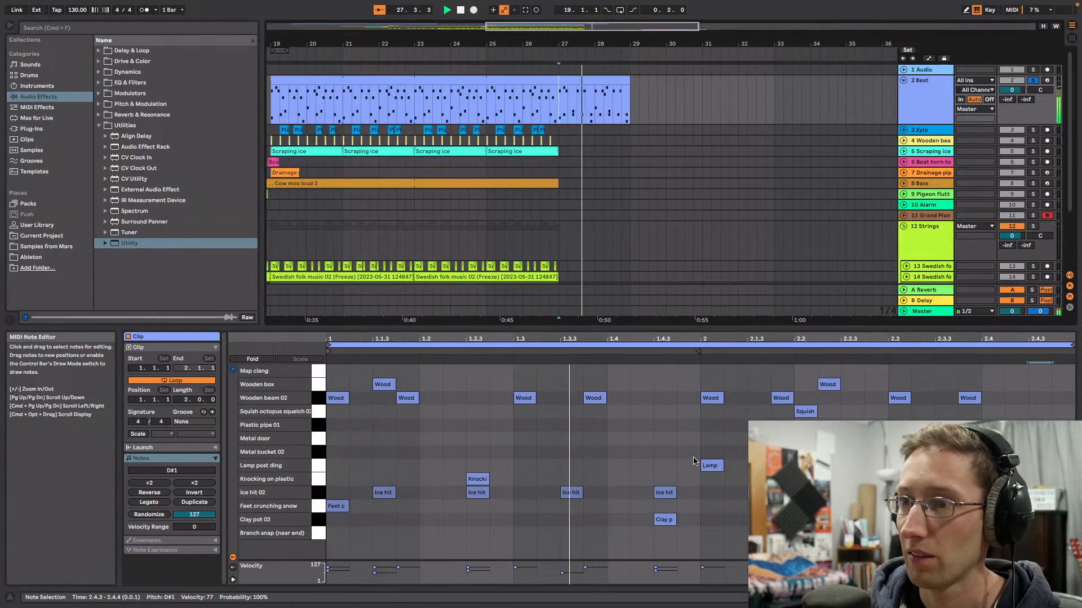
double_click(718, 466)
key(space)
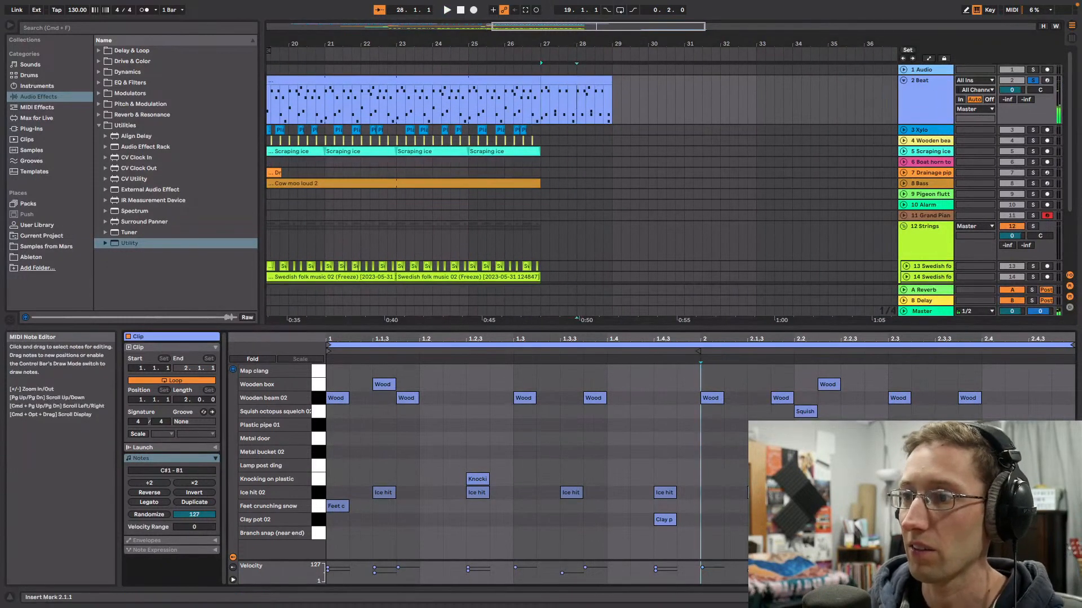
Step: Listen to the second bar of the pattern and delete the squelch note at 2.2.1 and the note at 2.4.3
key(space)
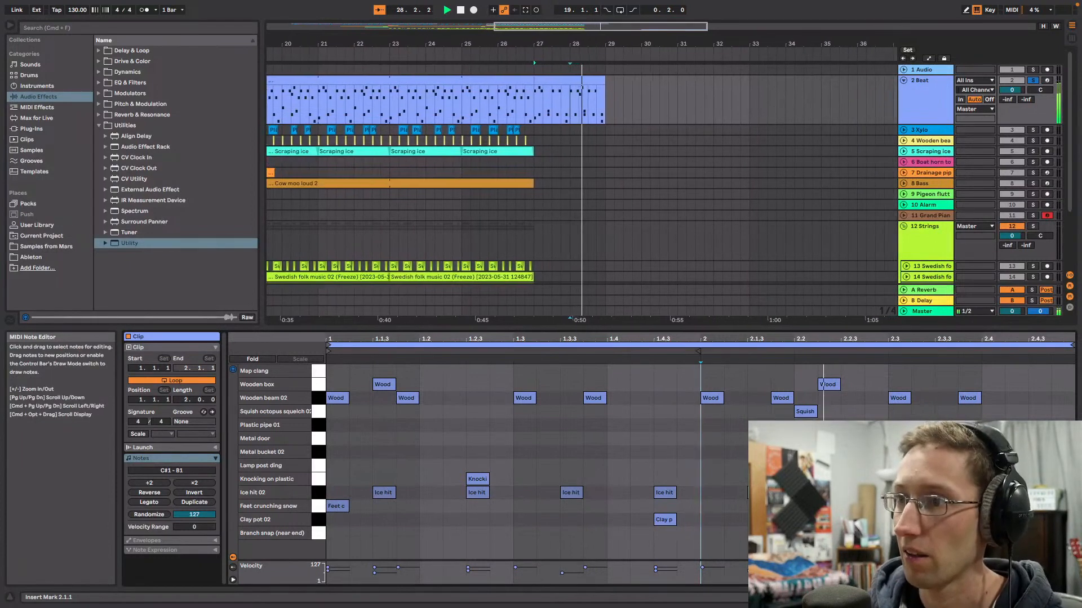
key(space)
double_click(801, 411)
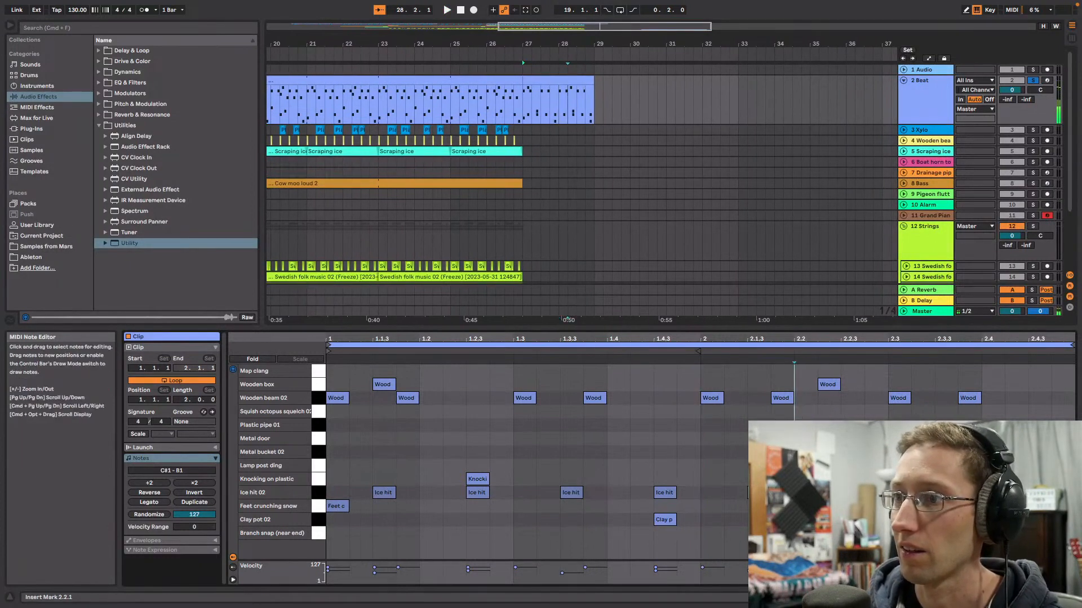
key(space)
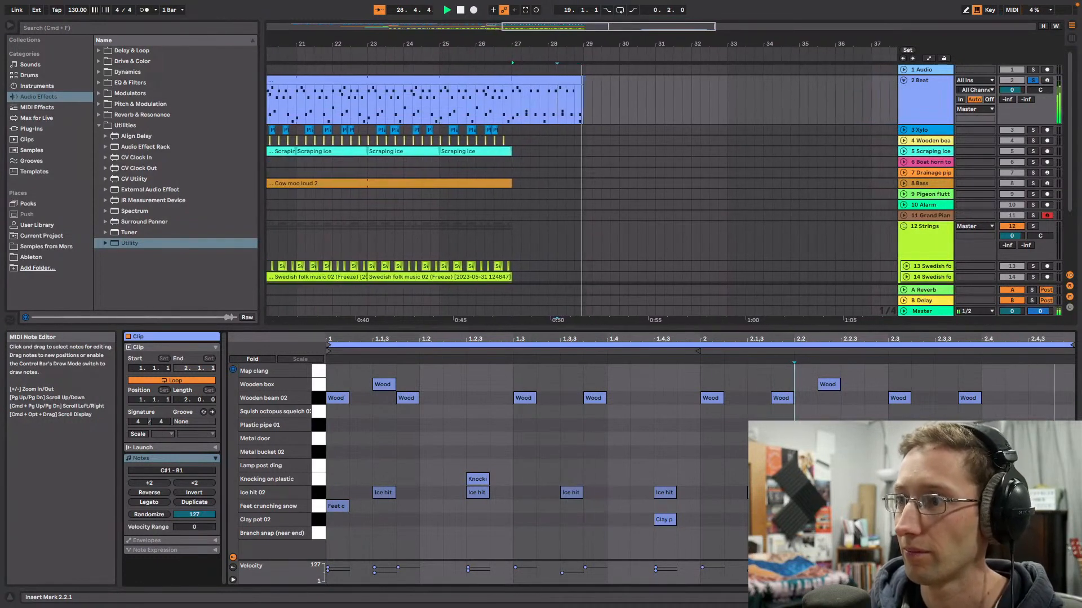
key(space)
double_click(1028, 493)
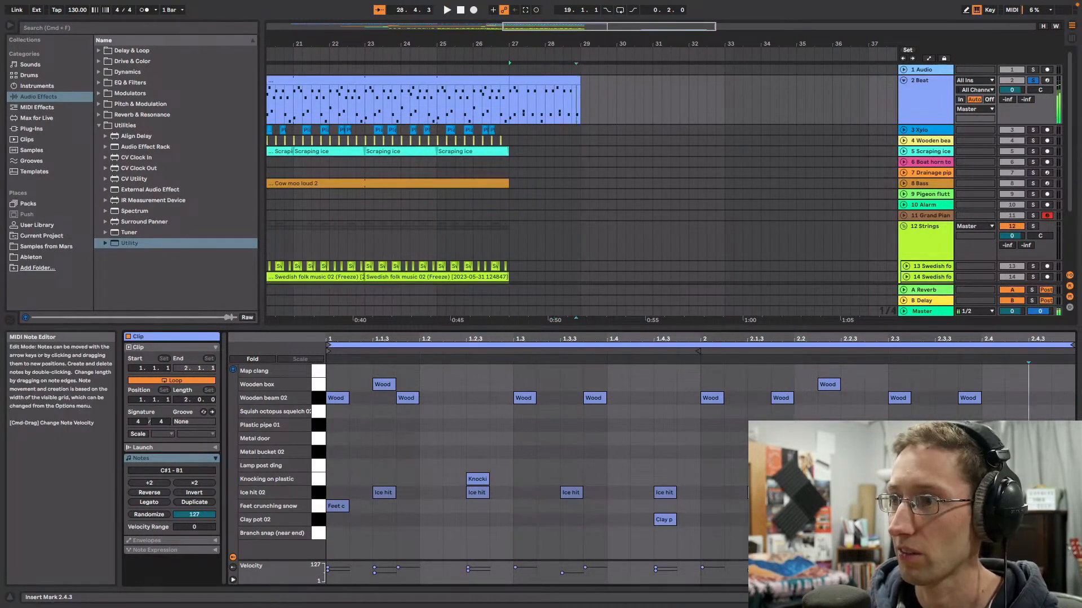
Step: Erase the Feet crunching snow and Knocking on plastic notes from the pattern while it plays
key(space)
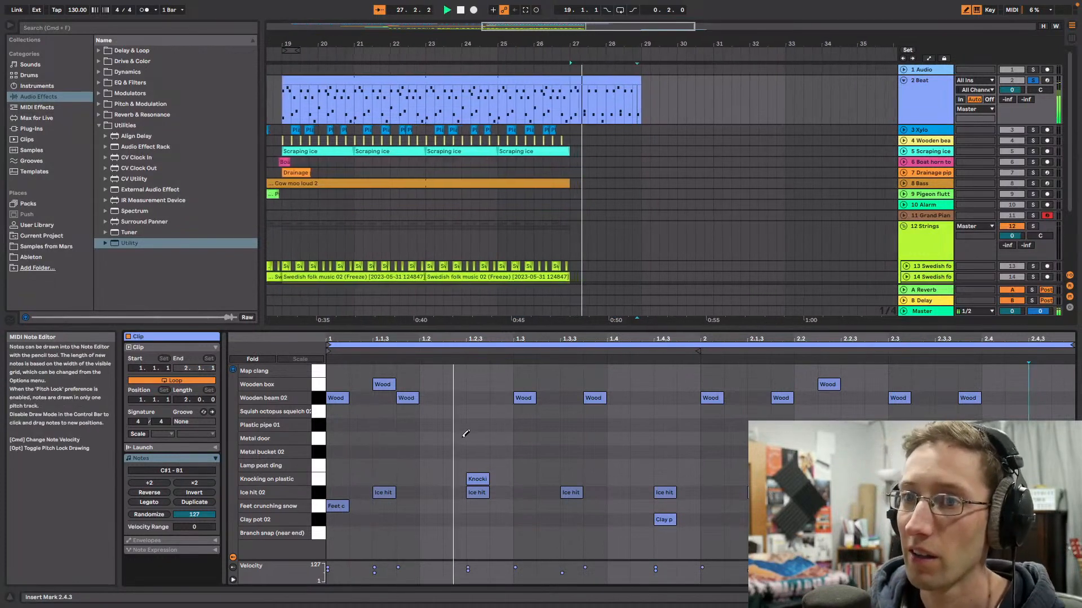
click(338, 504)
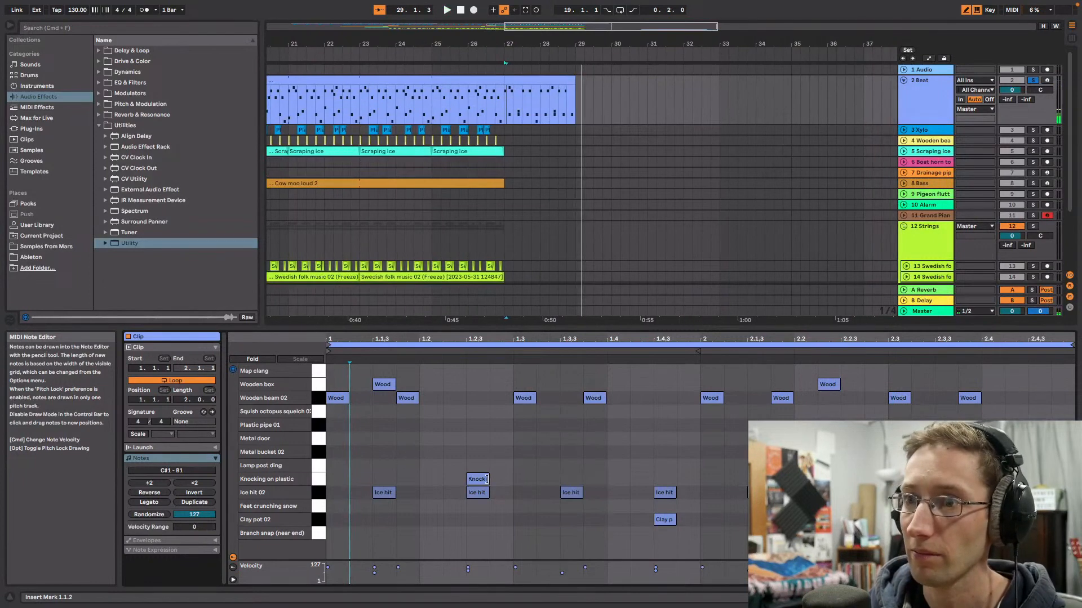
key(space)
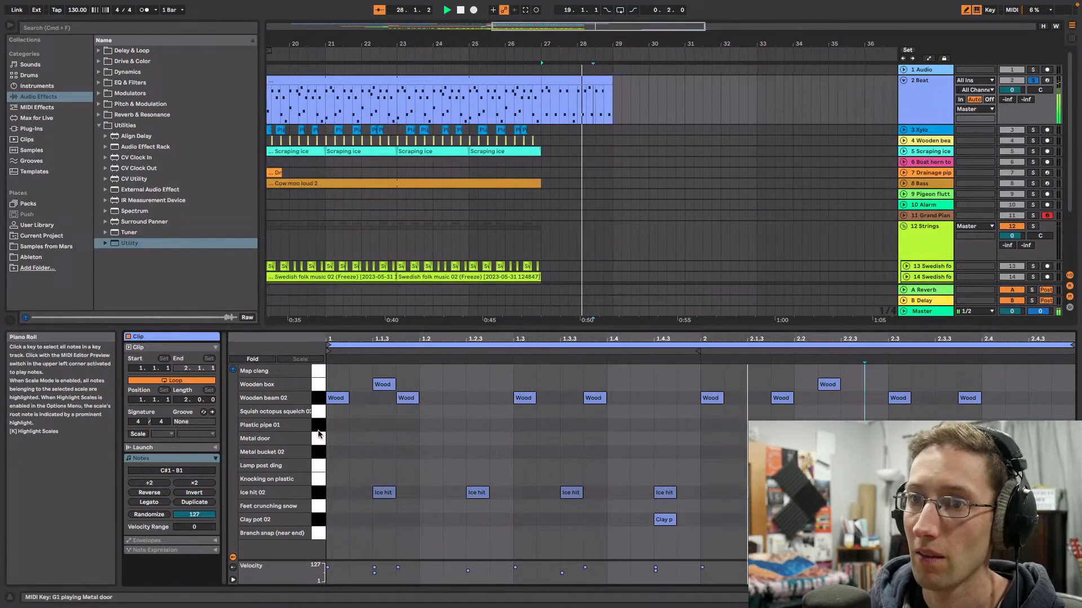
Step: Draw Wooden box notes at 1.3.3 and 2.1.3, trying and erasing one at 1.2.2
click(321, 390)
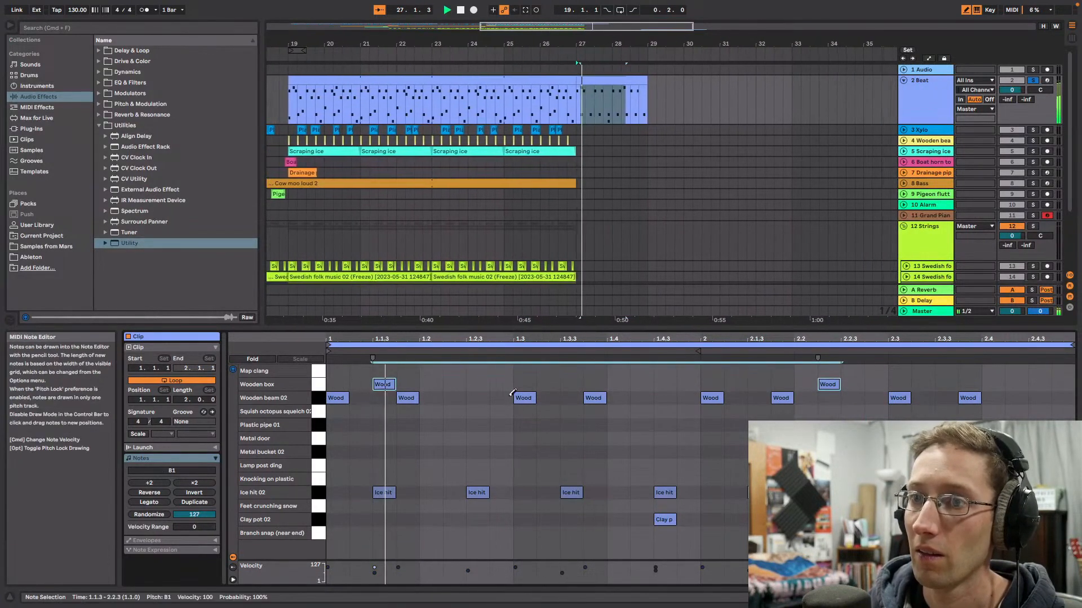
click(462, 385)
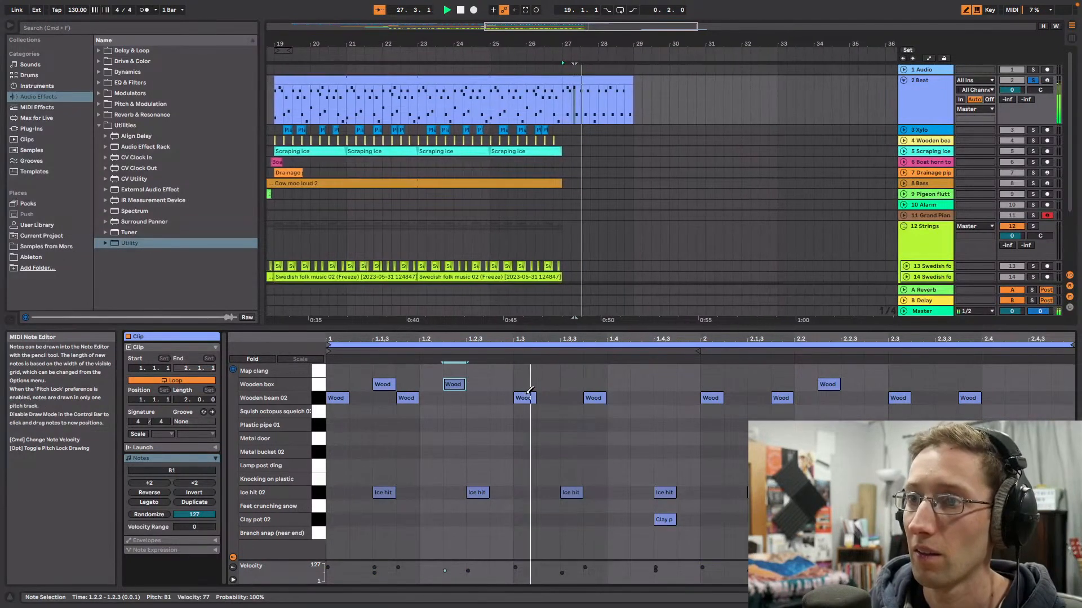
click(574, 383)
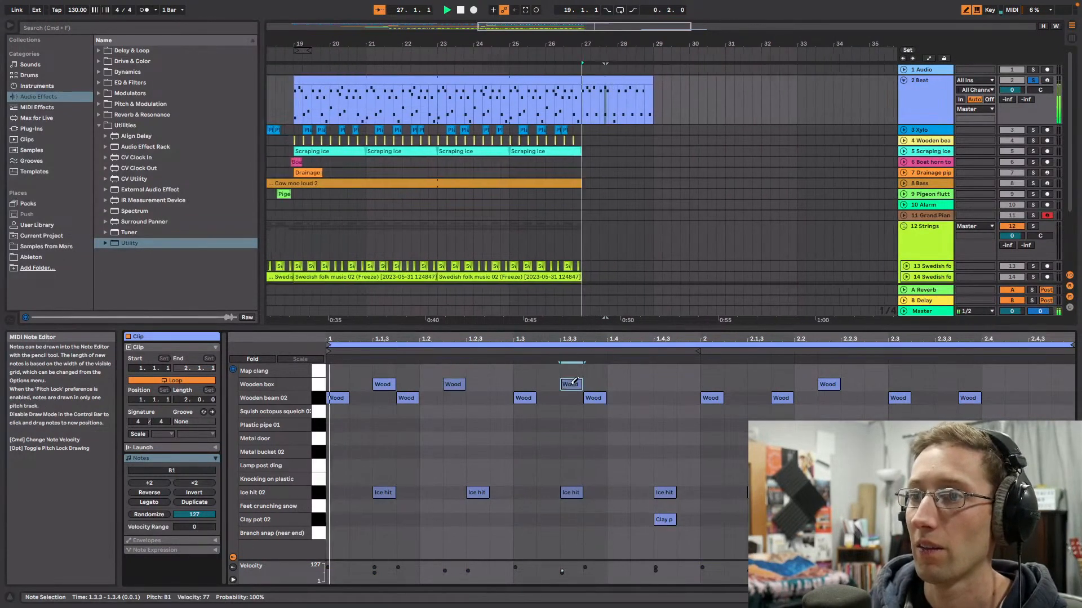
click(459, 384)
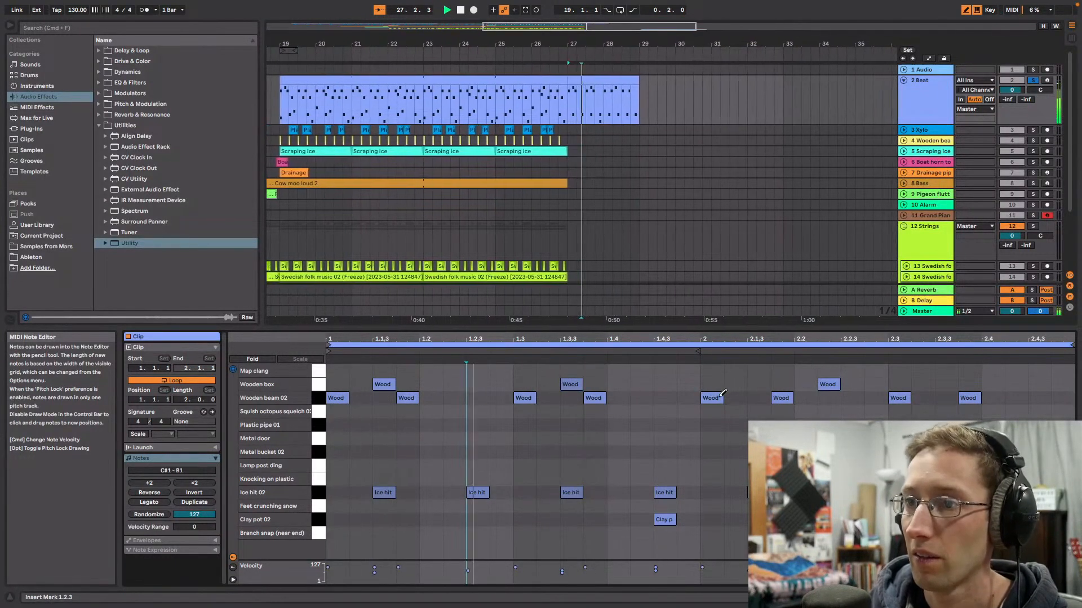
click(768, 383)
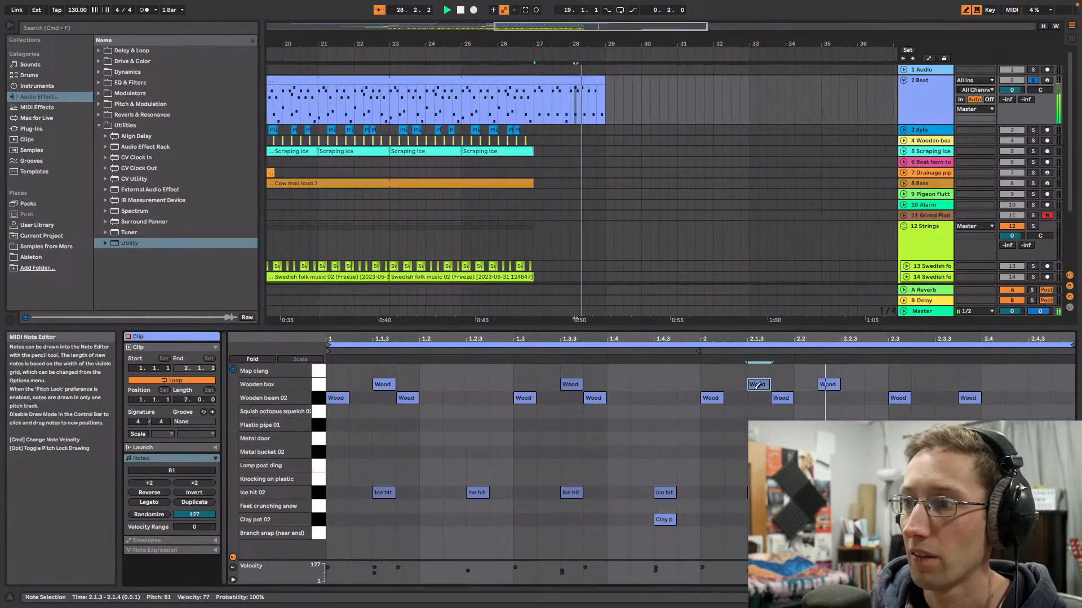
Step: Erase the Clay pot 02 note at 1.4.3, stop playback and leave draw mode
click(666, 519)
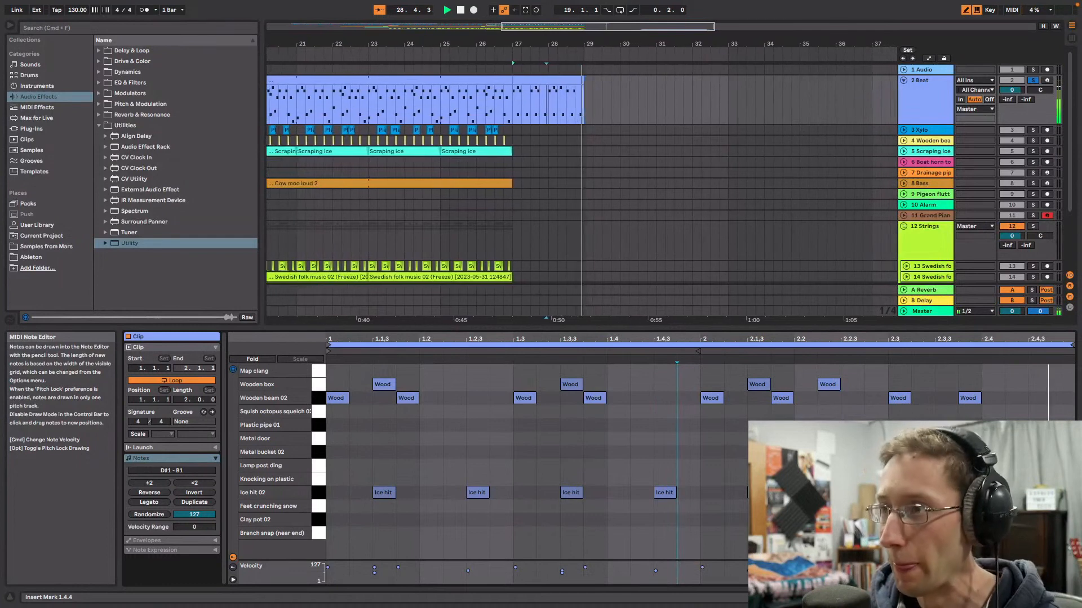
key(space)
key(b)
Step: Play the edited beat and extend its section starting at bar 27 to bar 35
key(space)
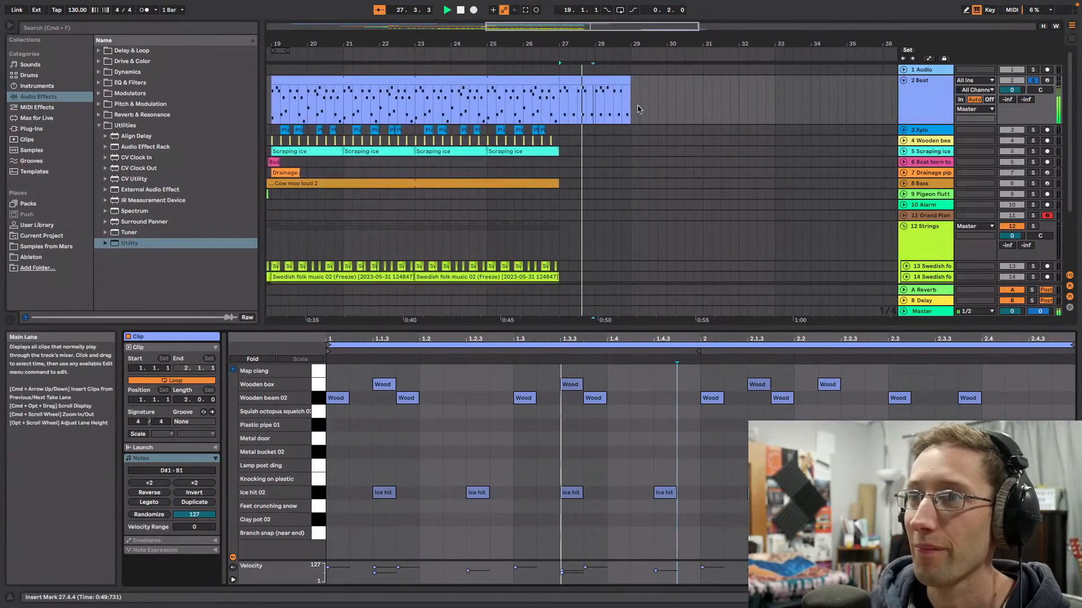
mouse_move(749, 94)
mouse_down()
mouse_move(595, 94)
mouse_move(671, 84)
mouse_move(765, 97)
mouse_up()
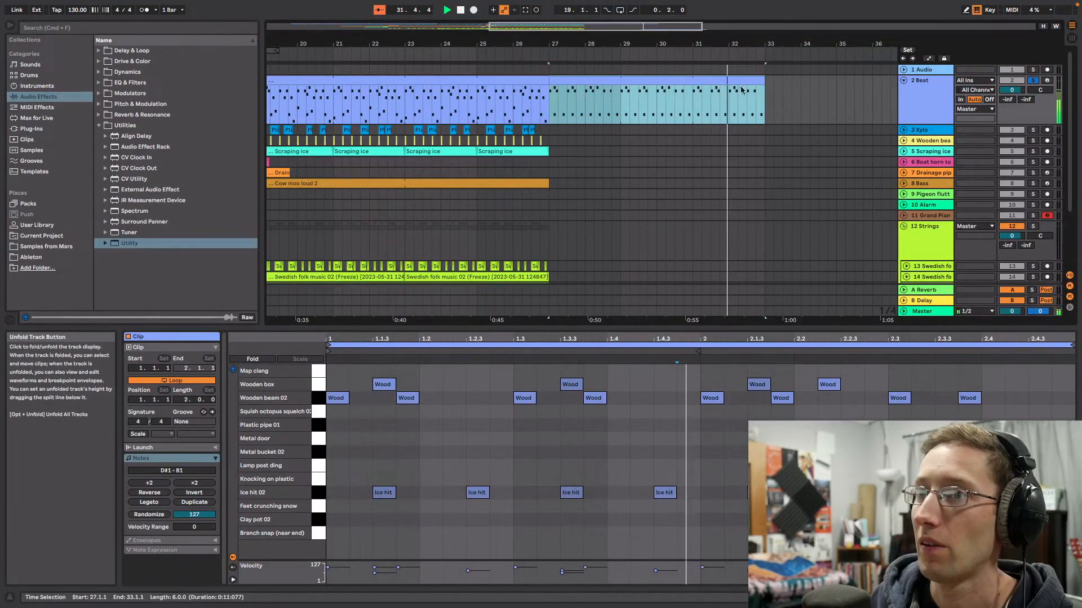
drag(764, 77, 837, 77)
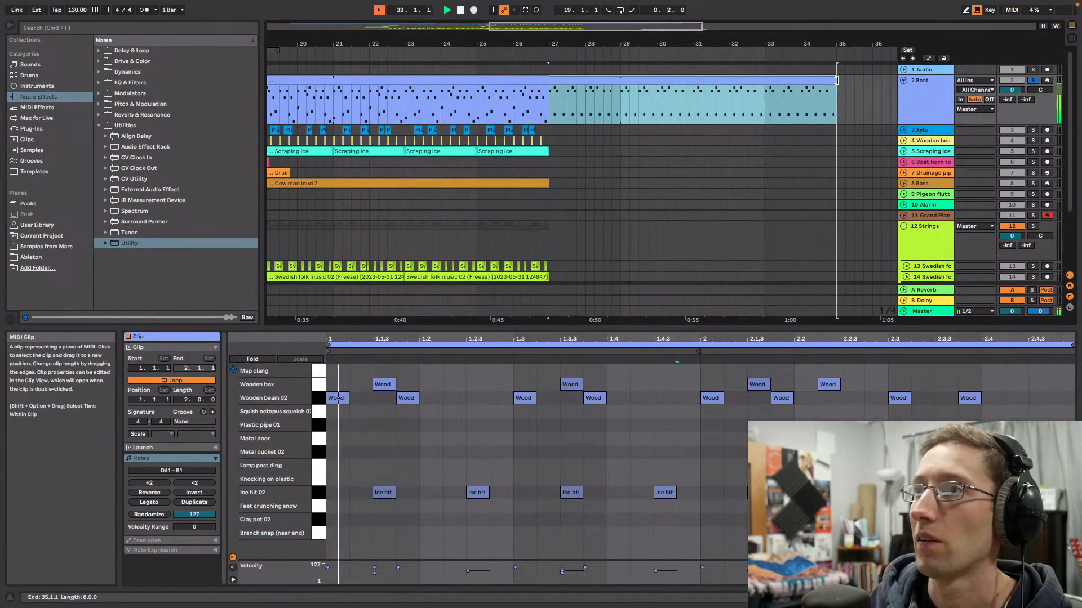
Step: Solo the Barcode scanner track and listen to its clip from 32.3.1
scroll(627, 66, down, 4)
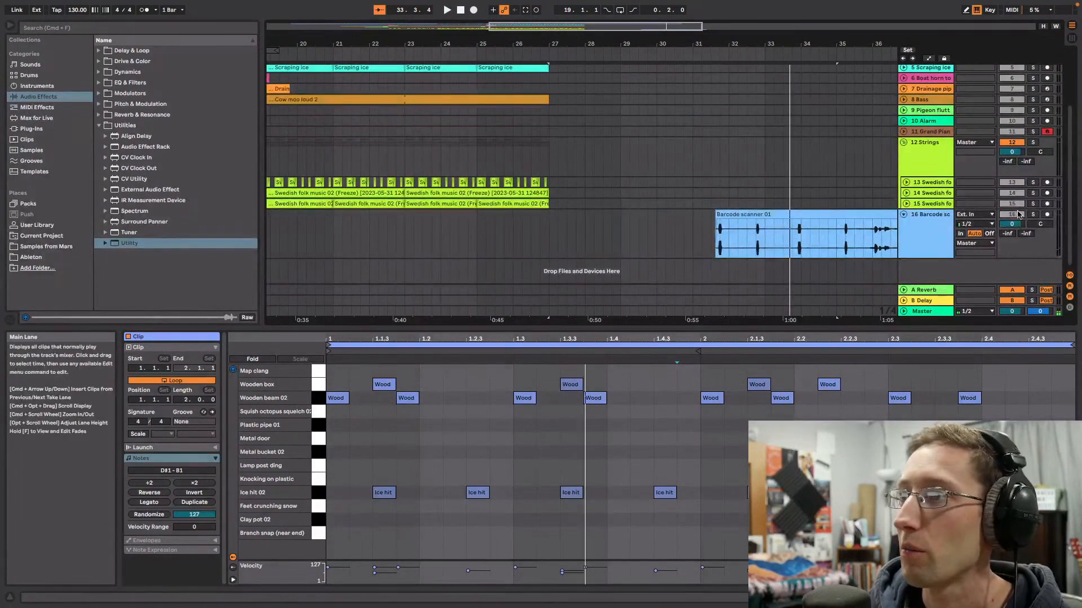
click(783, 246)
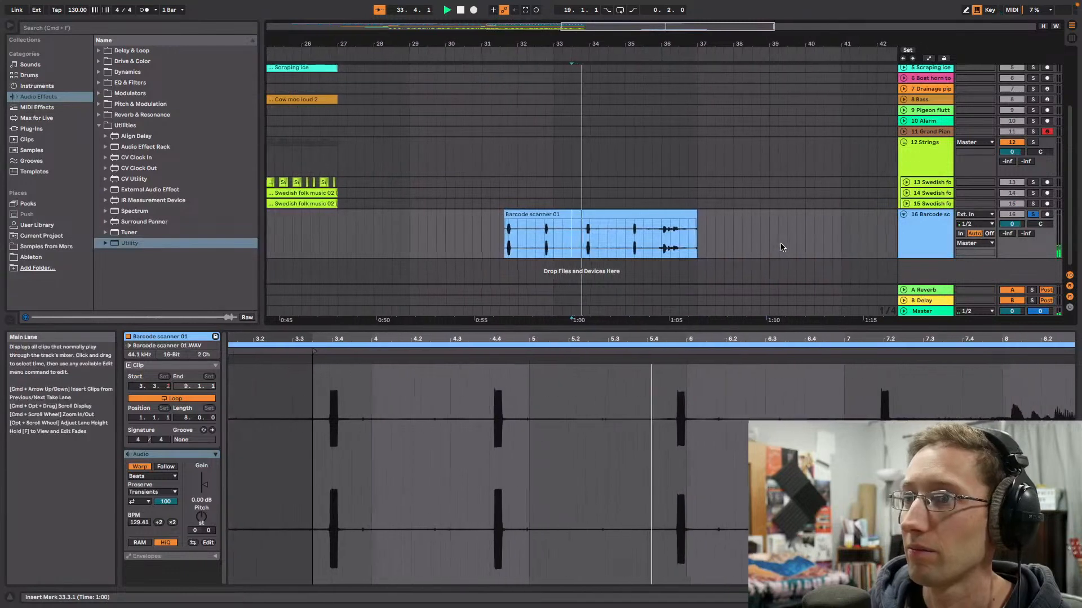
key(Left)
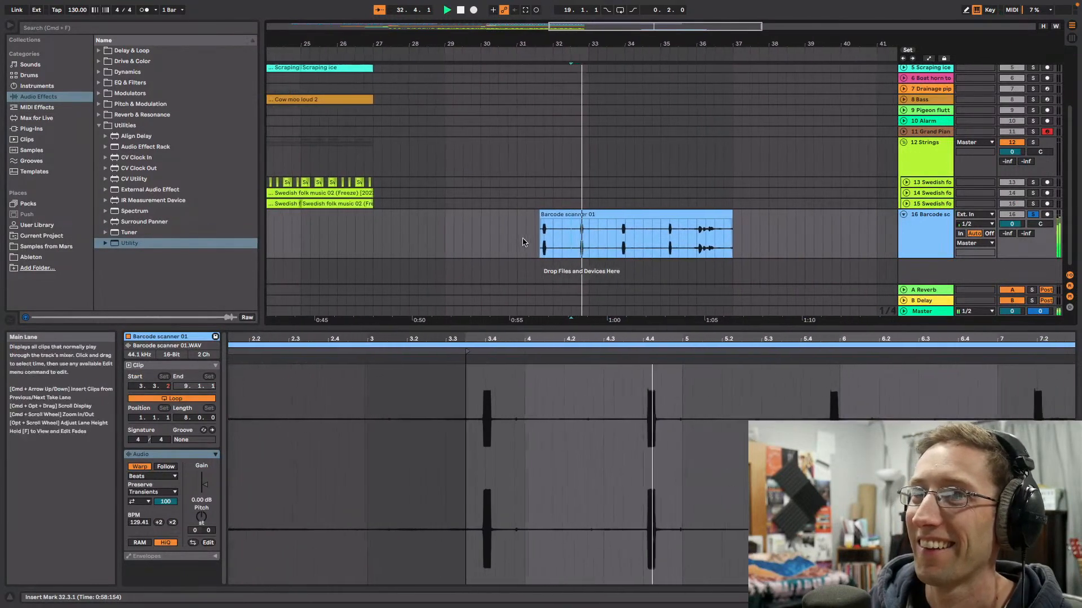
Step: Stop playback and trim the Barcode scanner 01 clip to its first beep, ending it at 31.4.3
key(space)
drag(633, 27, 670, 42)
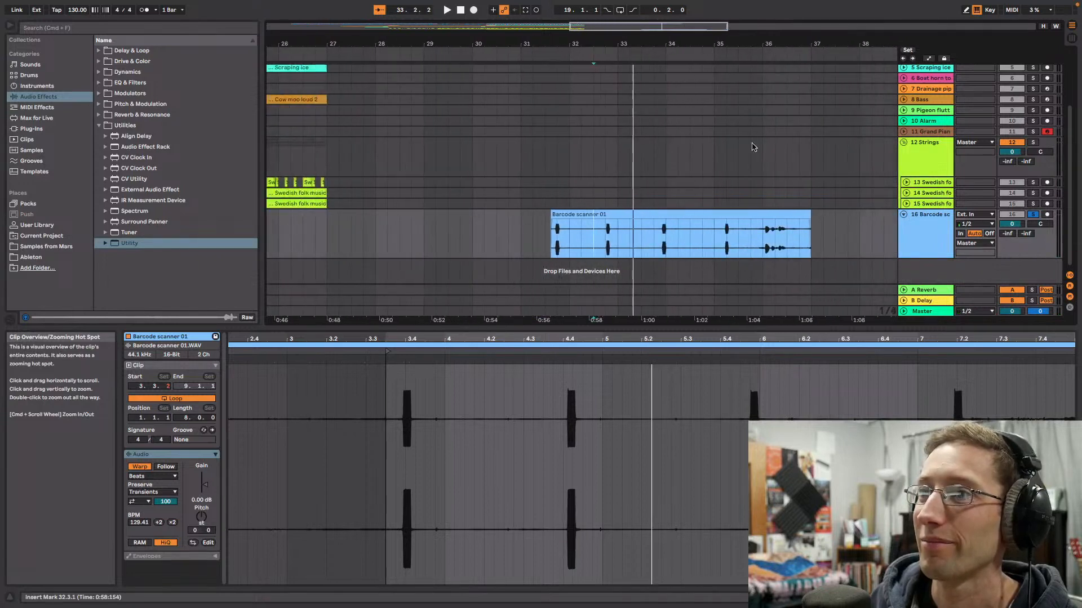
drag(809, 210, 562, 208)
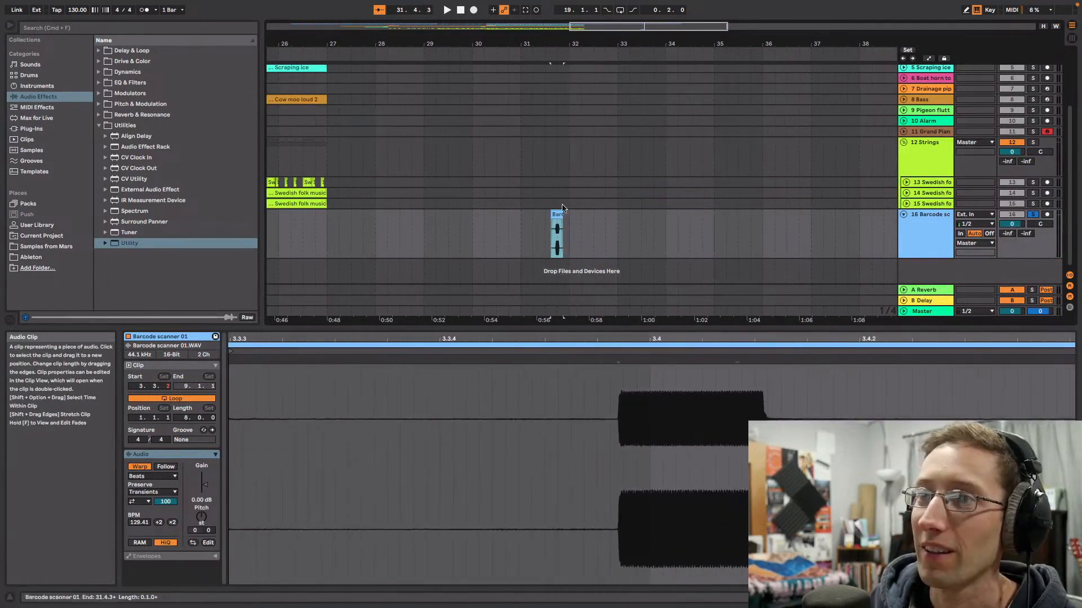
drag(614, 27, 623, 100)
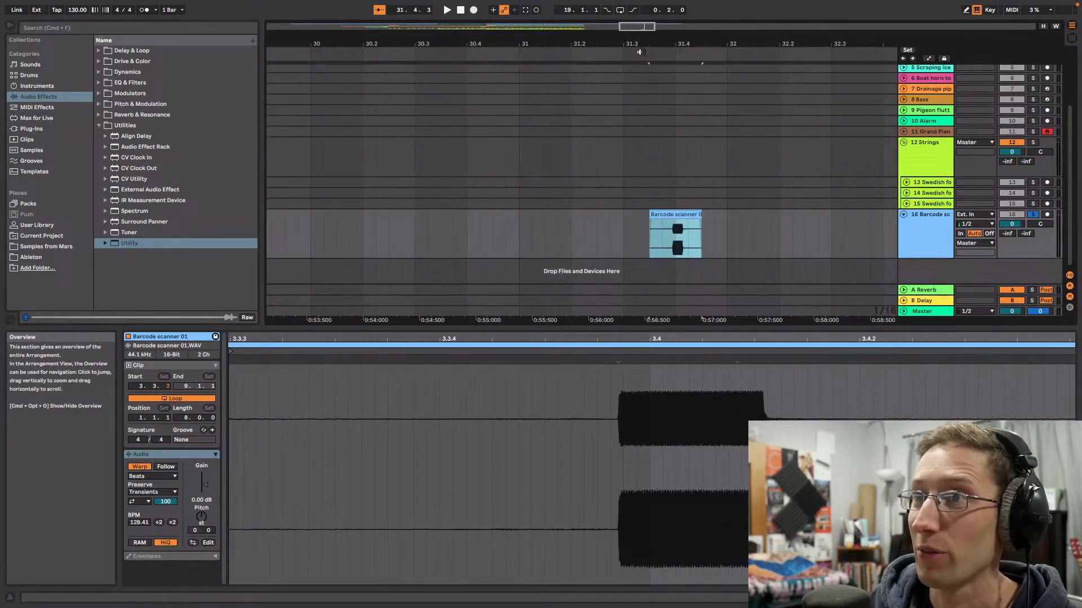
mouse_move(645, 43)
mouse_down()
mouse_move(647, 14)
mouse_move(896, 6)
mouse_move(810, 6)
mouse_up()
Step: Move the trimmed barcode beep clip to the start of the new section, about 27.2.3, and play from bar 27
click(417, 235)
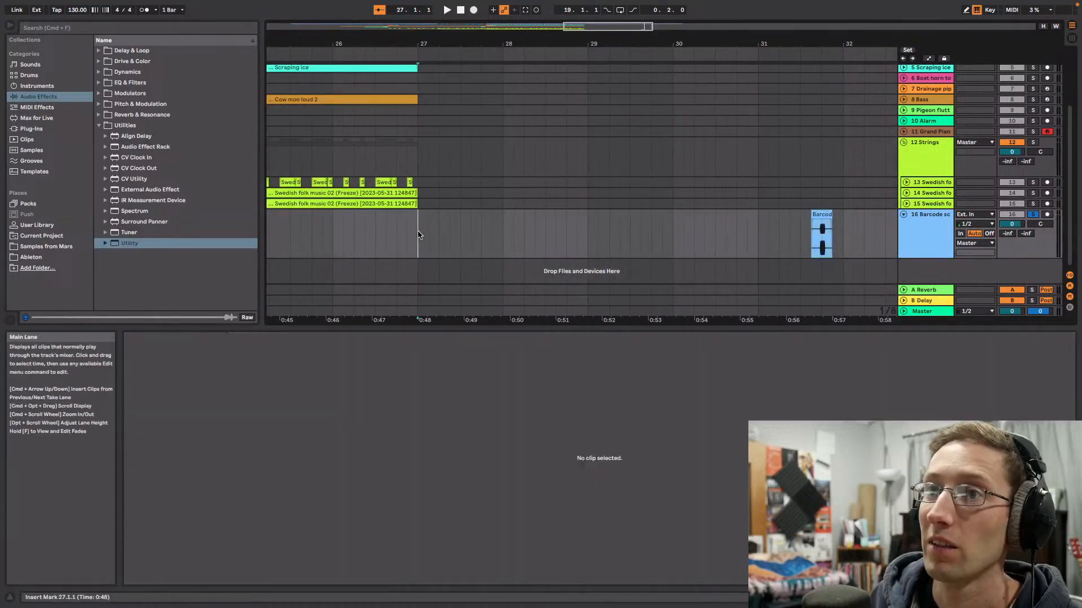
key(space)
key(space)
drag(577, 30, 603, 32)
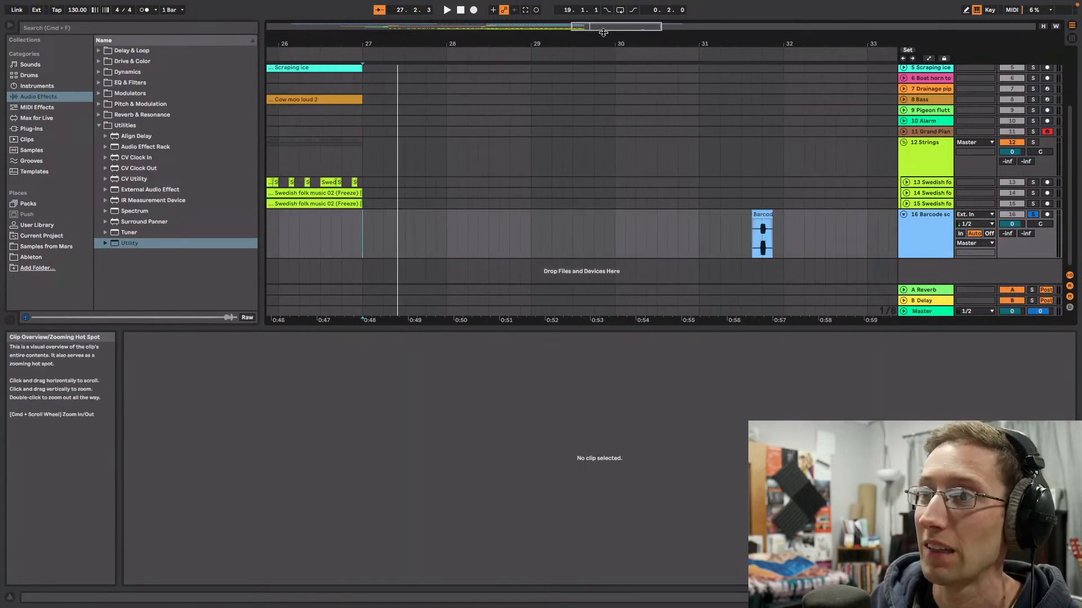
drag(768, 228, 406, 231)
click(354, 237)
key(space)
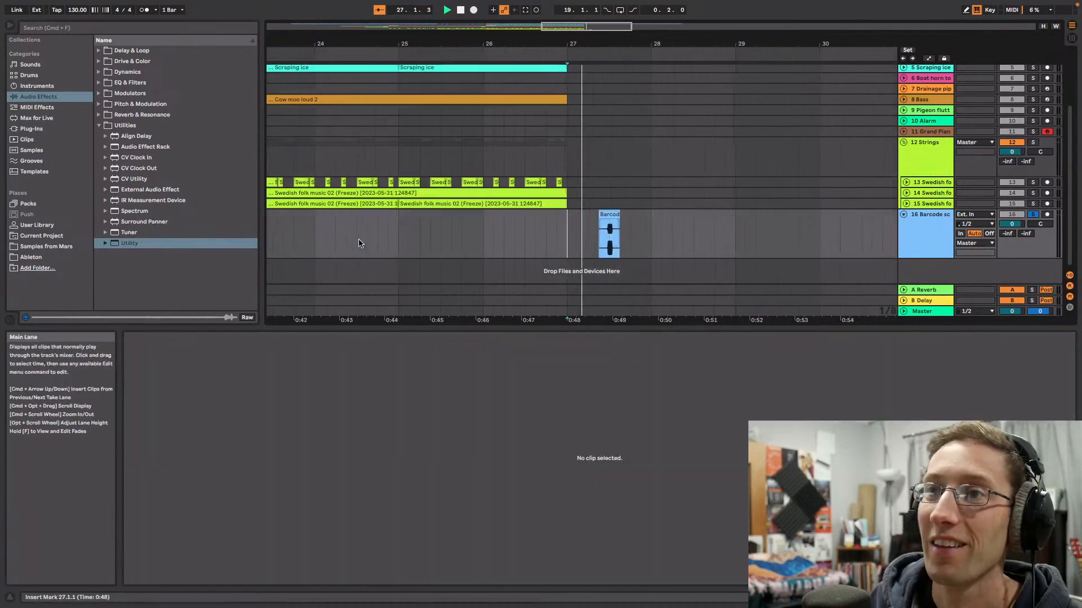
Step: Unsolo the Barcode scanner track, shift its clip to 27.1.3 and play it with the beat from bar 27
key(space)
click(1032, 215)
key(space)
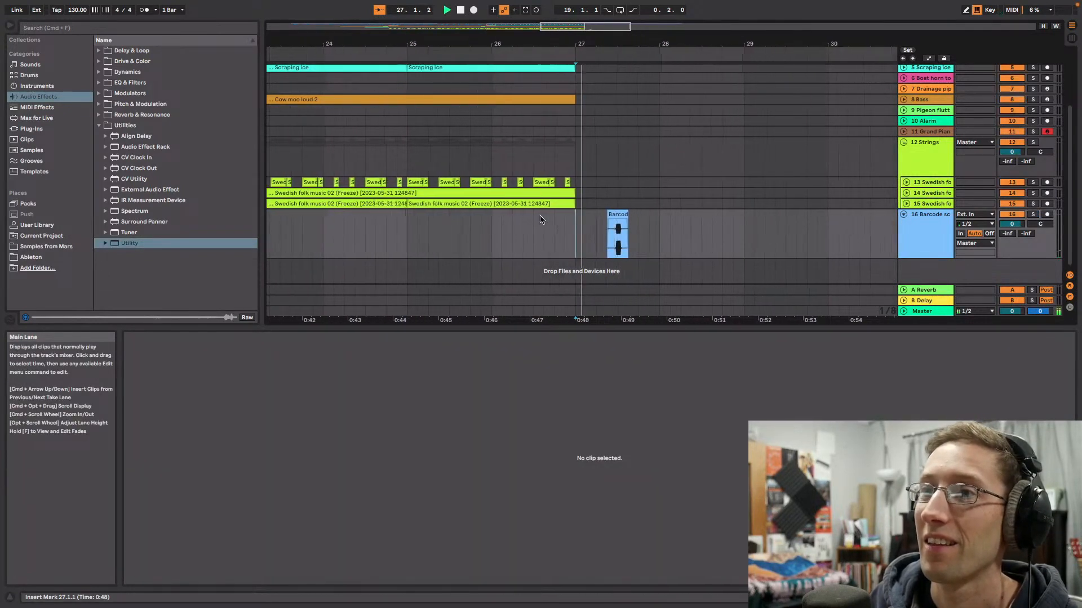
key(space)
drag(600, 228, 581, 219)
click(553, 236)
key(space)
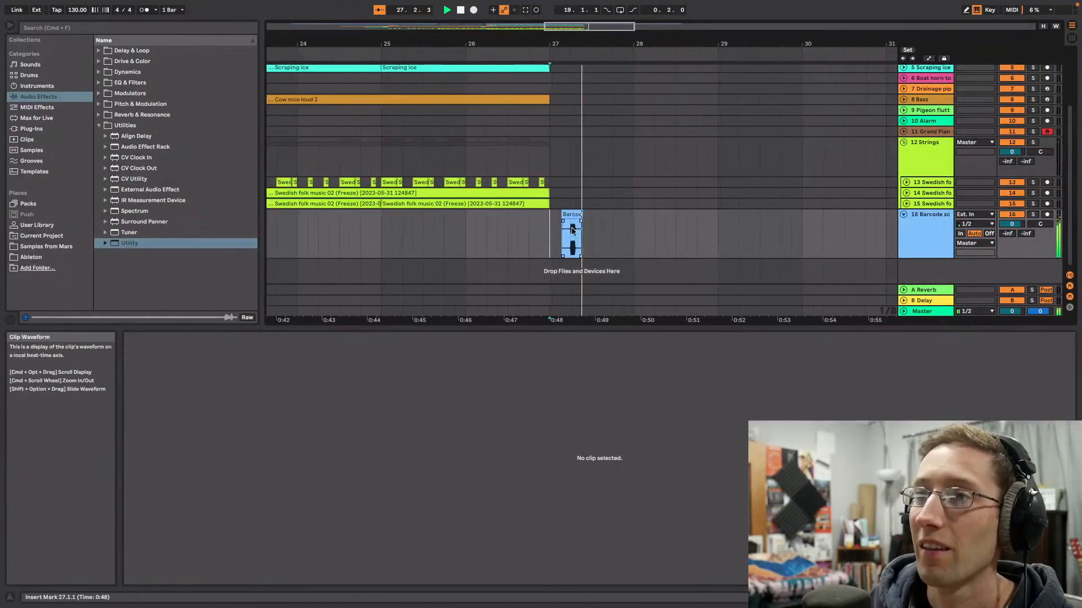
key(space)
Step: Lower the Barcode scanner track's volume to -7.9 dB and replay the beep clip
drag(579, 32, 586, 62)
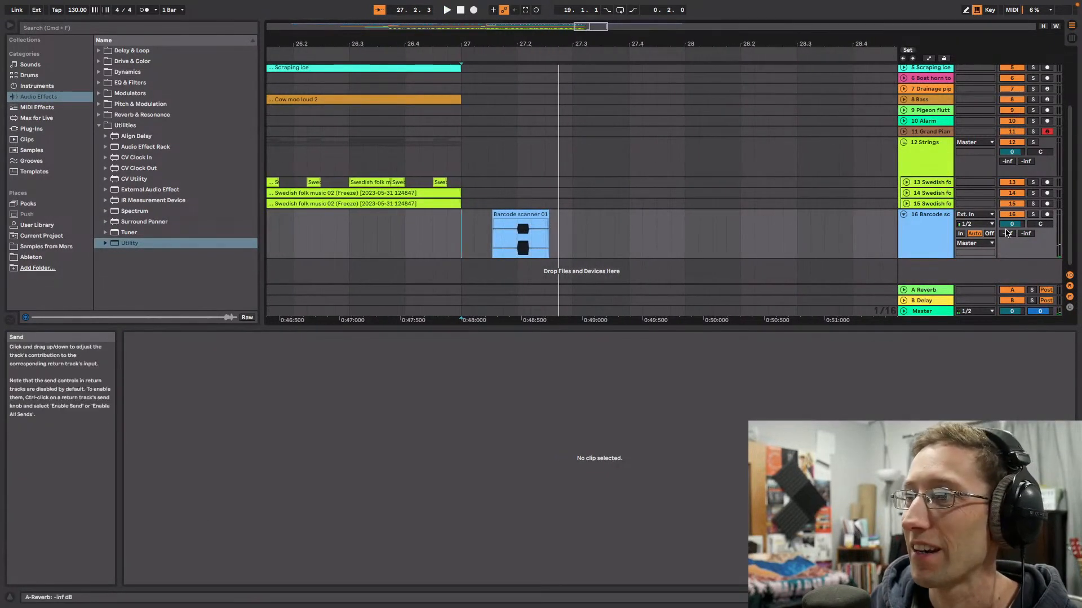
drag(1012, 224, 1011, 246)
key(space)
double_click(568, 224)
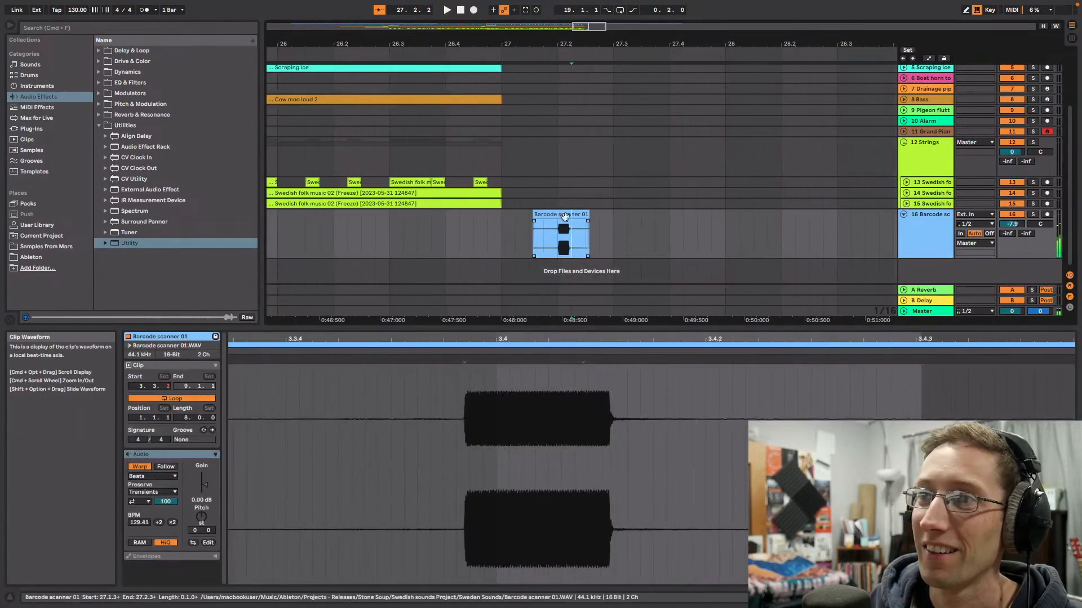
key(space)
key(space)
key(space)
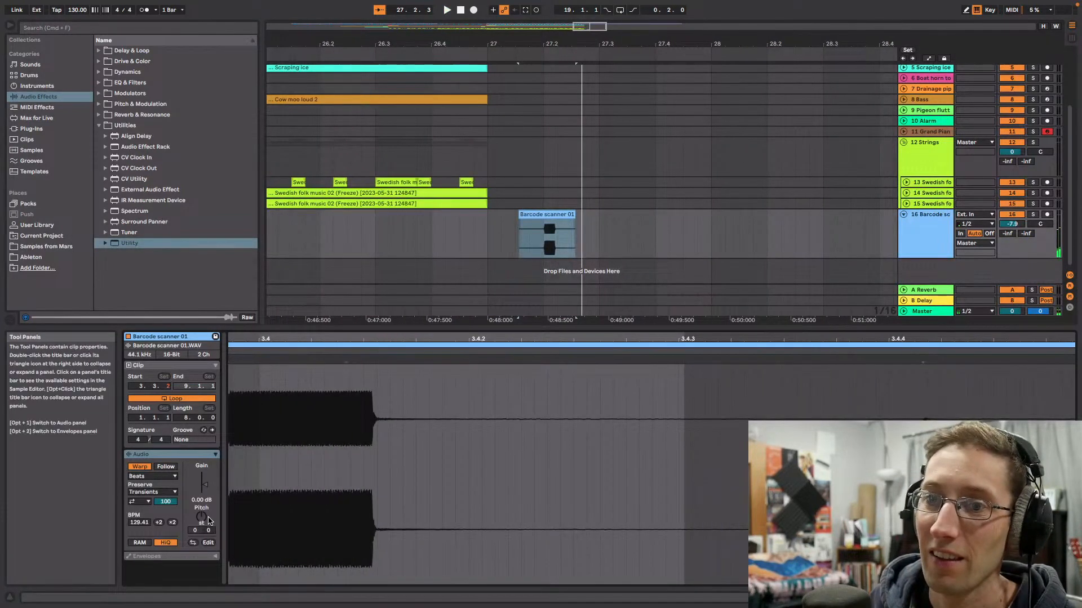
Step: Transpose the Barcode scanner clip to -9 semitones and play the arrangement leading into bar 27
drag(202, 512, 204, 522)
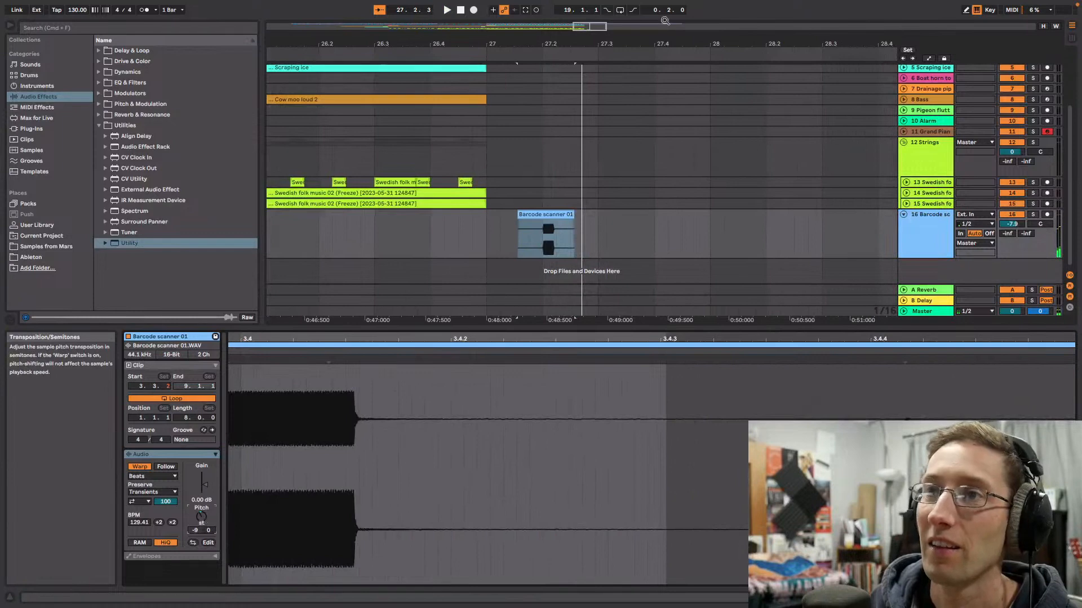
drag(573, 41, 568, 20)
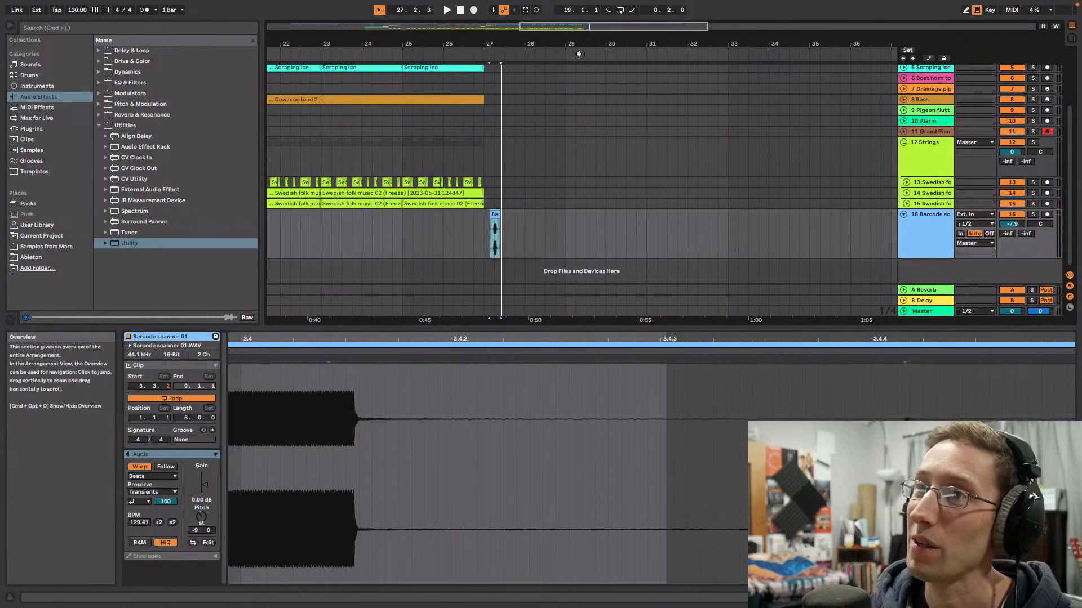
scroll(484, 153, up, 3)
click(481, 165)
key(space)
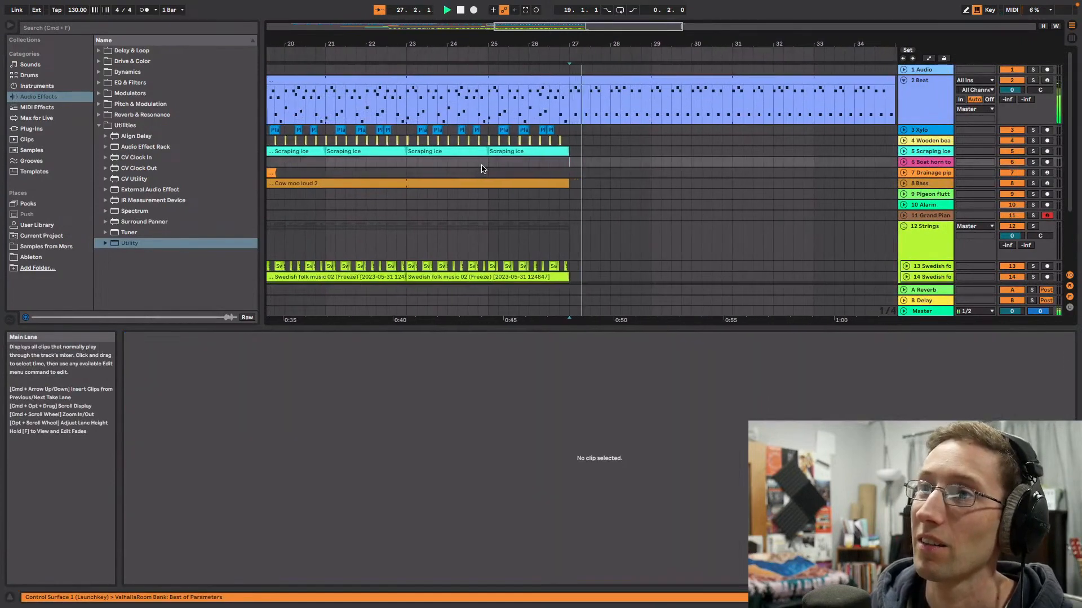
click(484, 169)
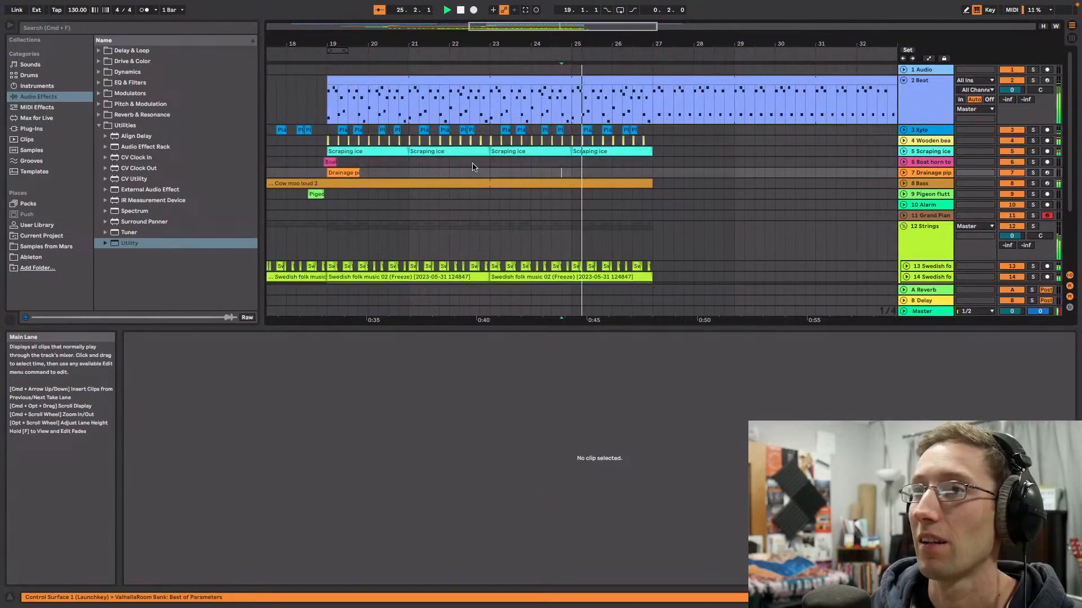
scroll(690, 169, down, 3)
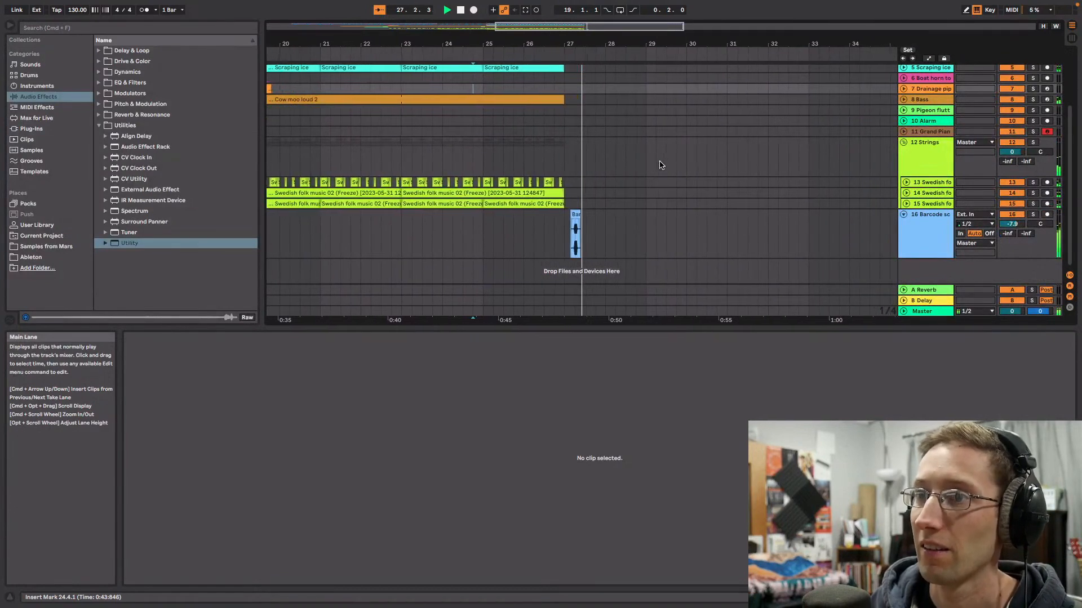
Step: Set the Barcode scanner clip's transposition to -5 semitones and listen to it again from 27.1.2
click(574, 234)
key(space)
drag(187, 531, 200, 519)
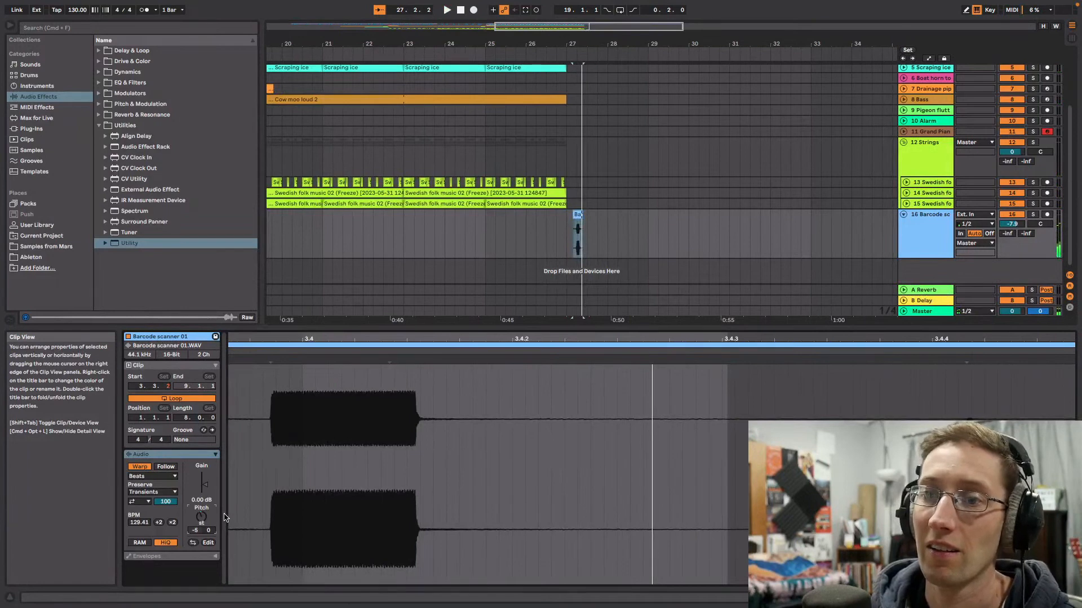
key(space)
key(space)
key(space)
key(space)
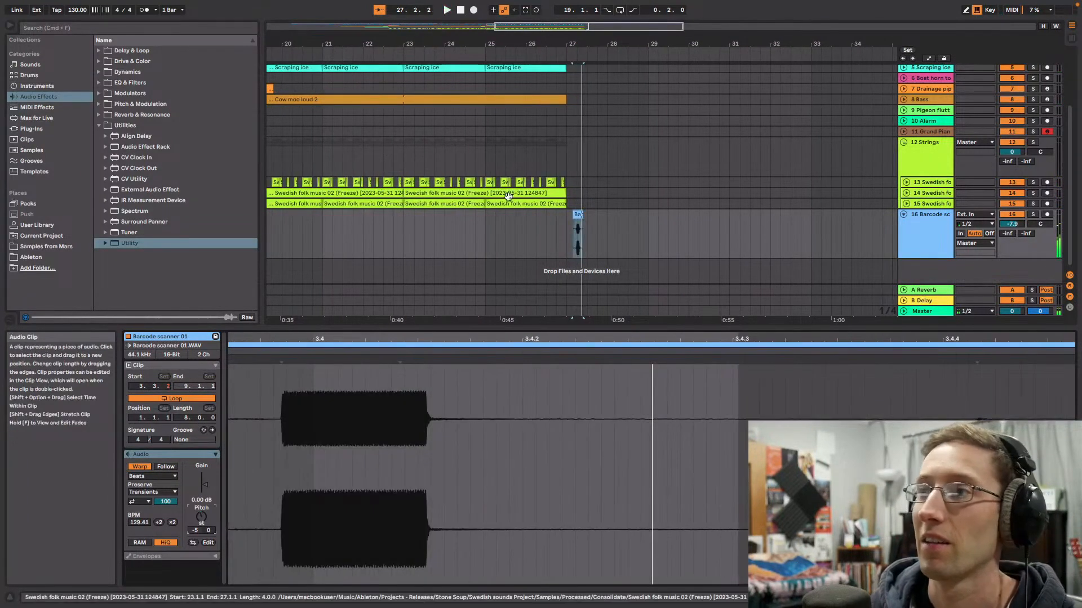
drag(581, 43, 521, 227)
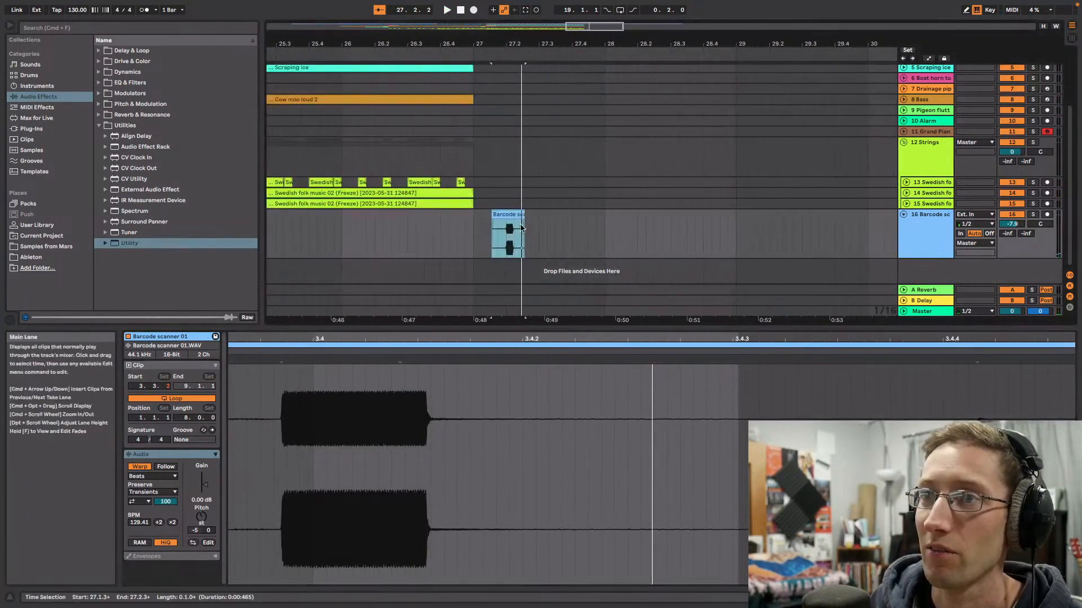
click(482, 237)
key(space)
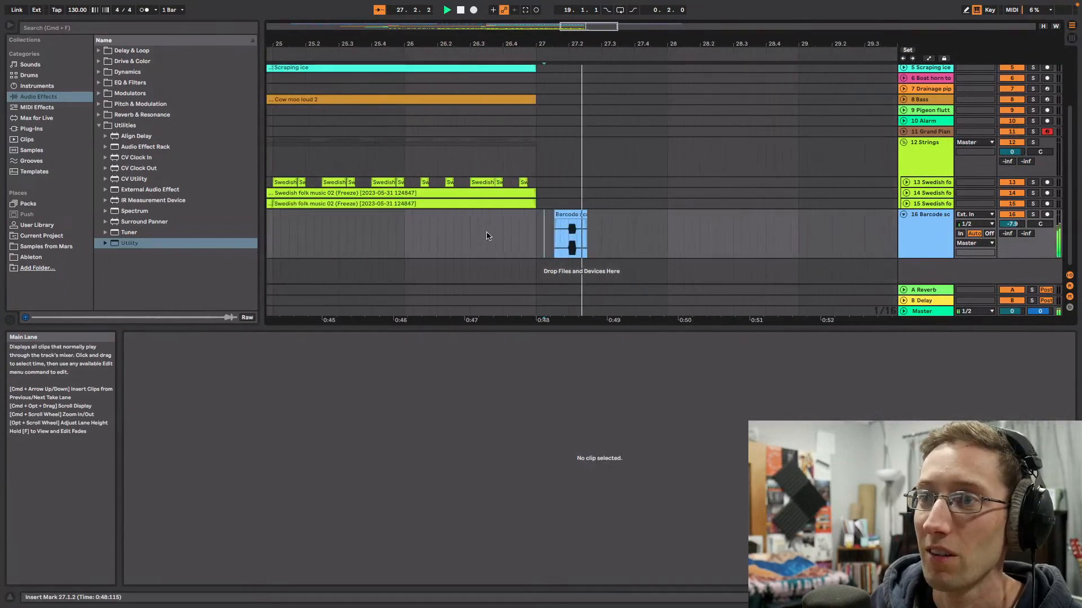
key(space)
Step: Change the Barcode scanner clip's warp mode to Complex and play the transition from 26.2.3
click(558, 213)
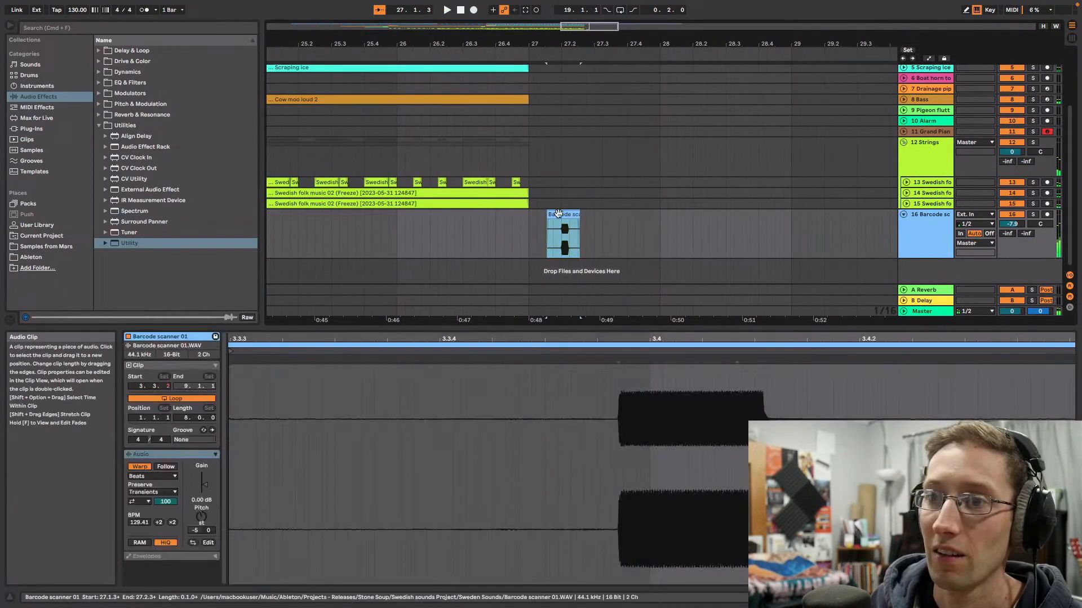
click(171, 476)
click(155, 519)
key(space)
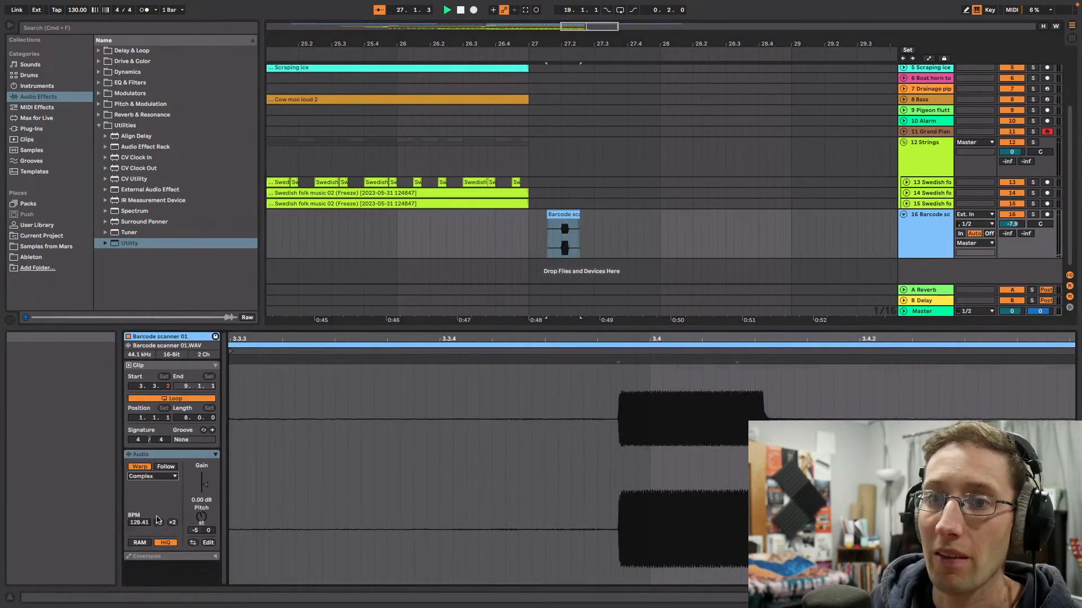
key(space)
key(space)
click(485, 230)
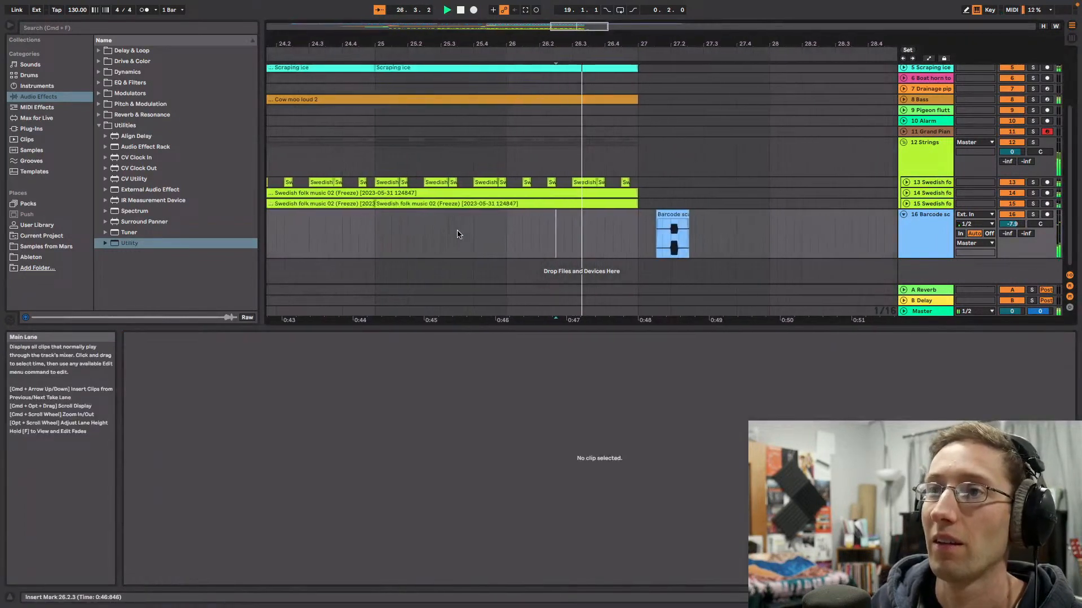
key(space)
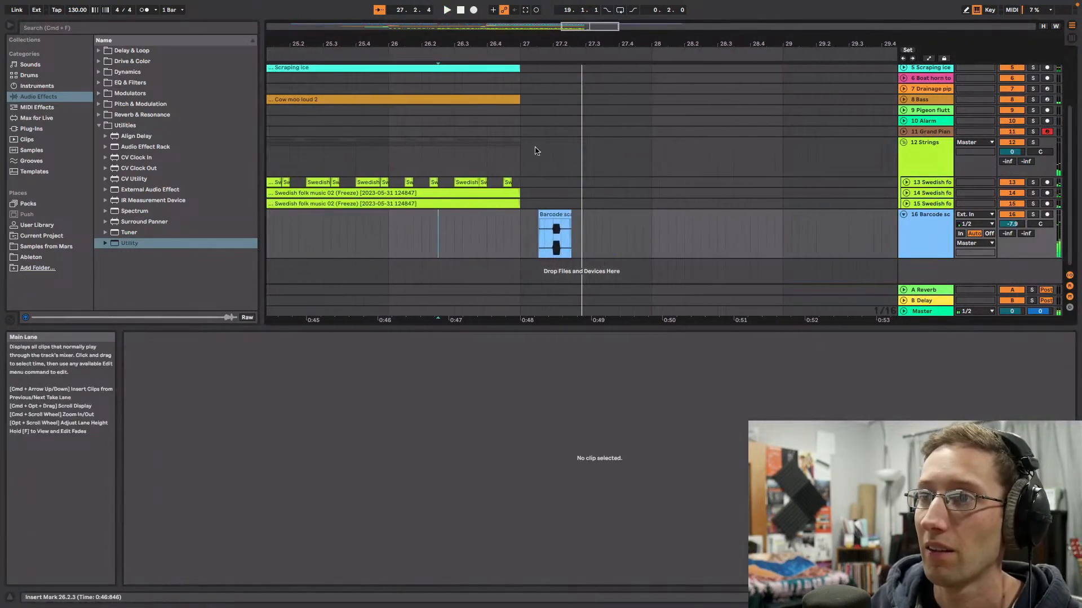
Step: Insert a new MIDI track below the Barcode scanner track and load Simpler onto it
drag(588, 26, 585, 88)
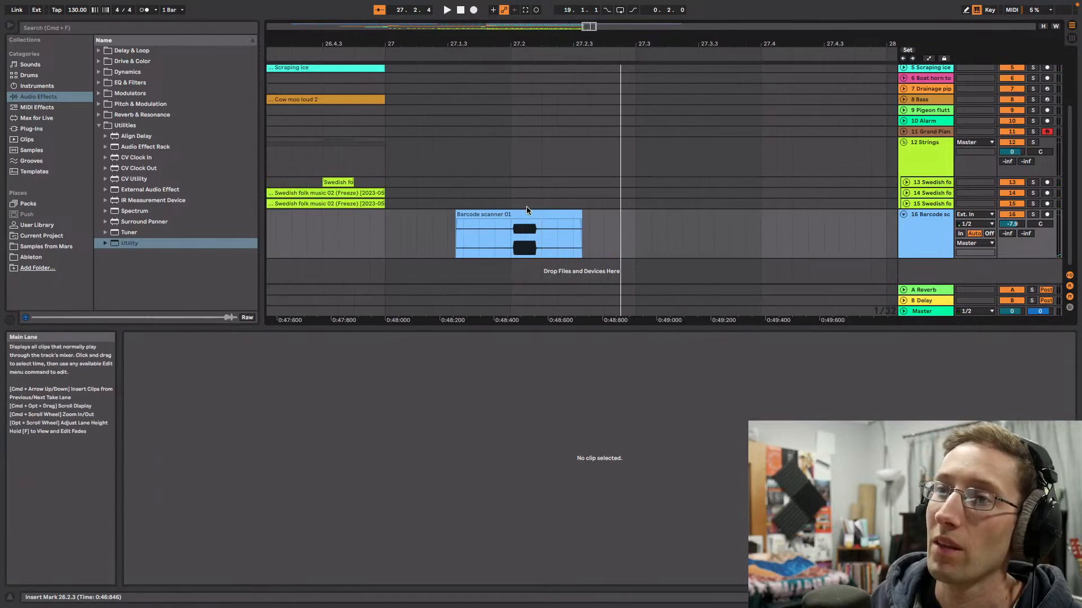
right_click(933, 273)
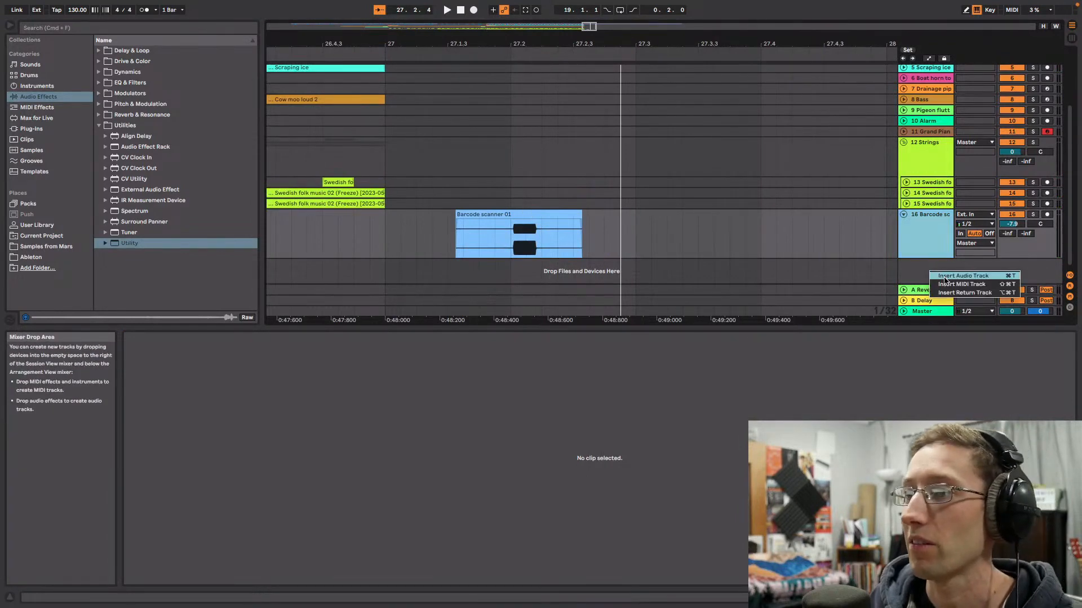
click(952, 284)
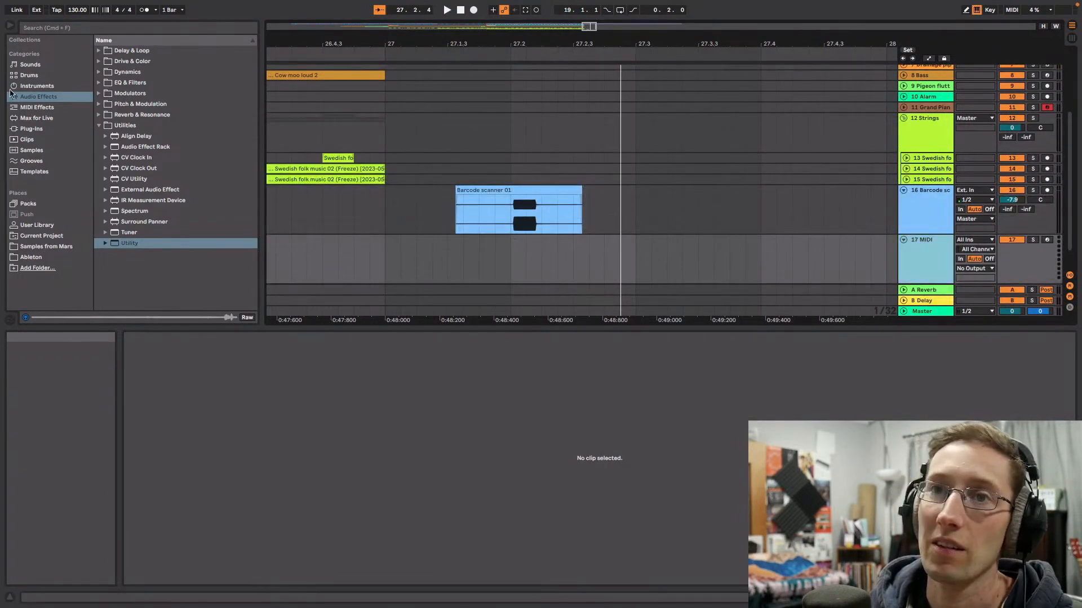
click(48, 85)
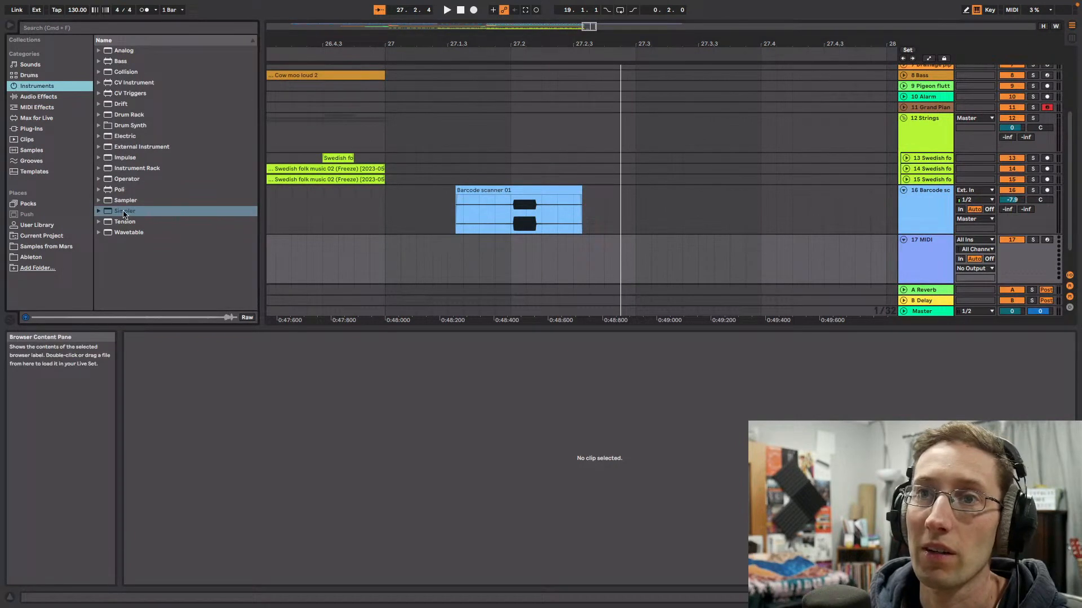
drag(124, 214, 884, 261)
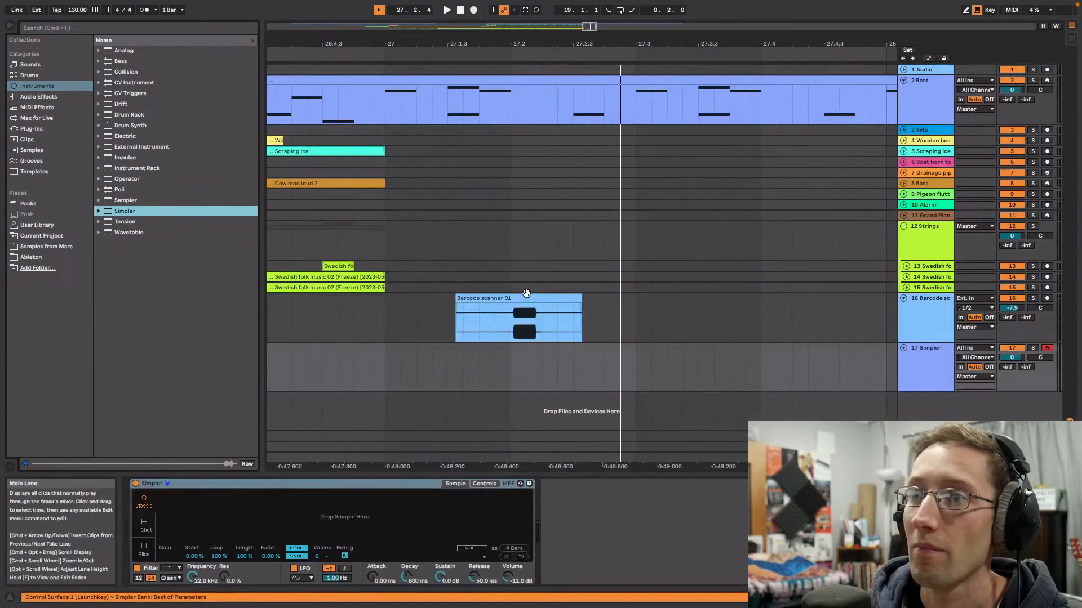
Step: Load the trimmed Barcode scanner 01 clip into Simpler as its sample and turn on Warp
drag(526, 293, 287, 541)
drag(226, 497, 226, 535)
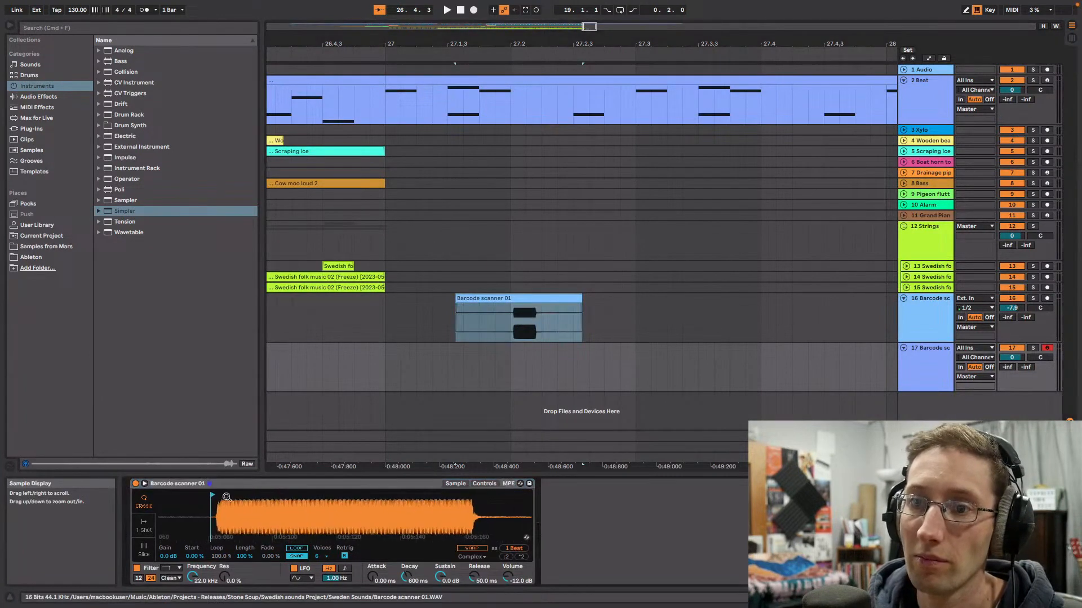
click(471, 549)
mouse_move(443, 526)
mouse_down()
mouse_move(443, 507)
mouse_move(458, 496)
mouse_move(493, 491)
mouse_move(489, 500)
mouse_up()
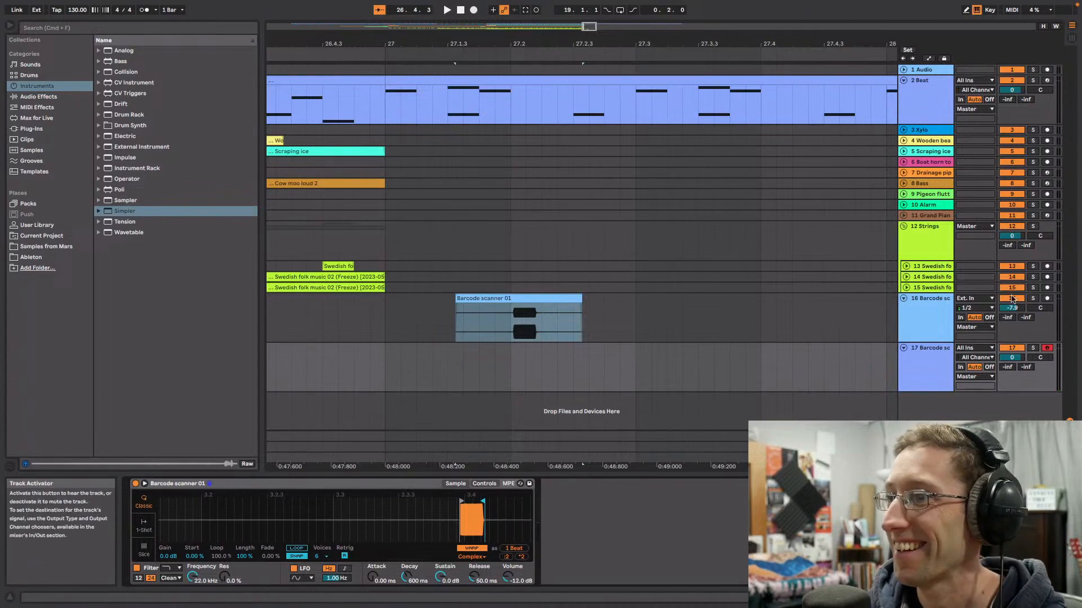
Step: Delete the original Barcode scanner audio track and play the beat from bar 27 to try out the Simpler sound
click(945, 319)
key(Delete)
click(383, 324)
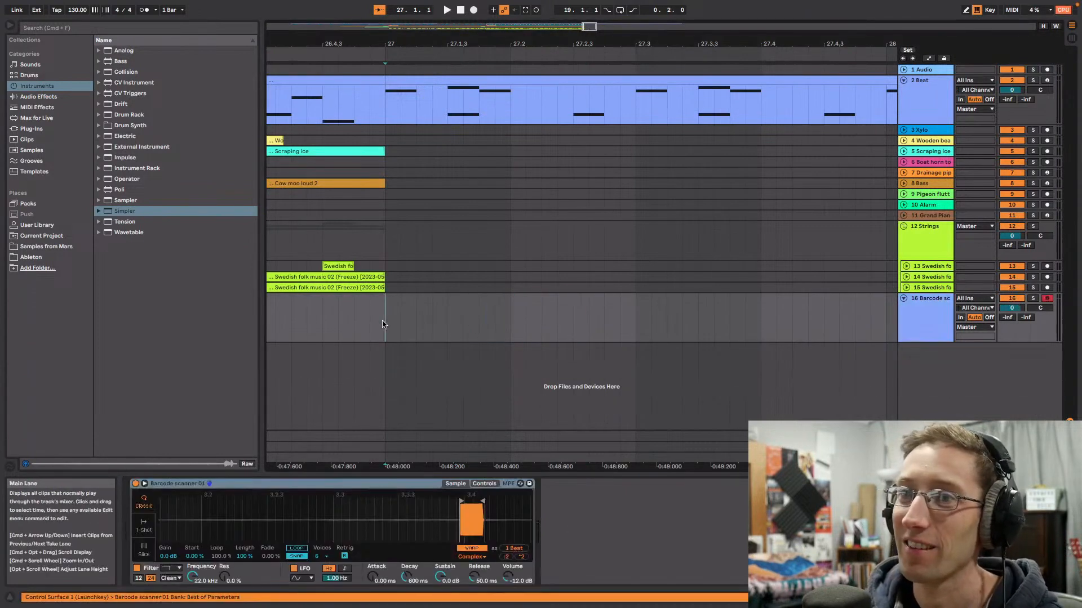
key(space)
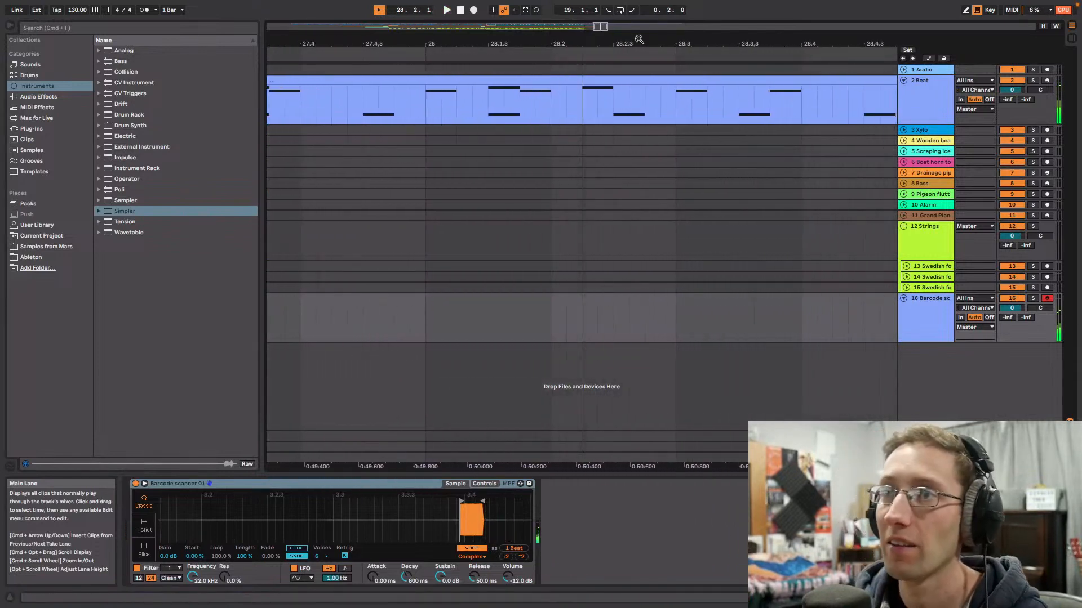
drag(608, 28, 471, 39)
click(474, 56)
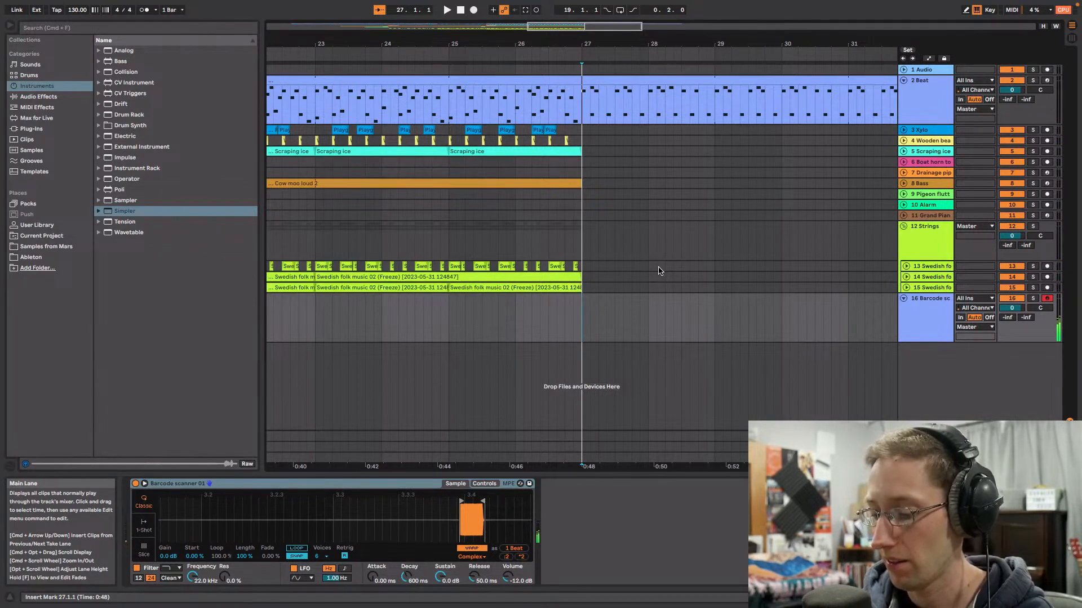
key(space)
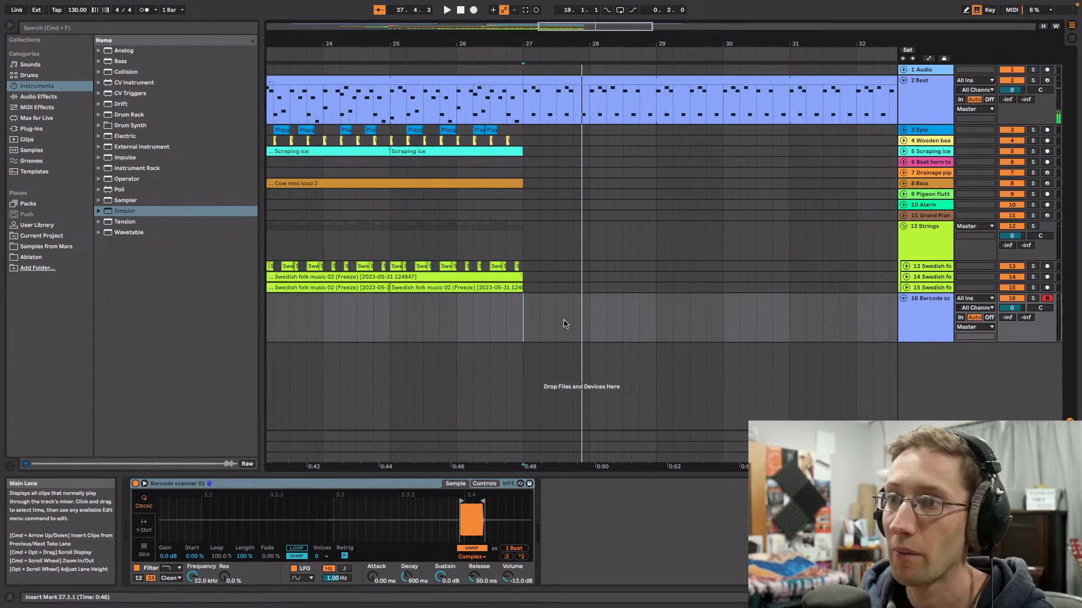
Step: Insert a half-bar MIDI clip at bar 27 on the Barcode scanner track and audition piano roll keys across several octaves
key(space)
key(super+shift+m)
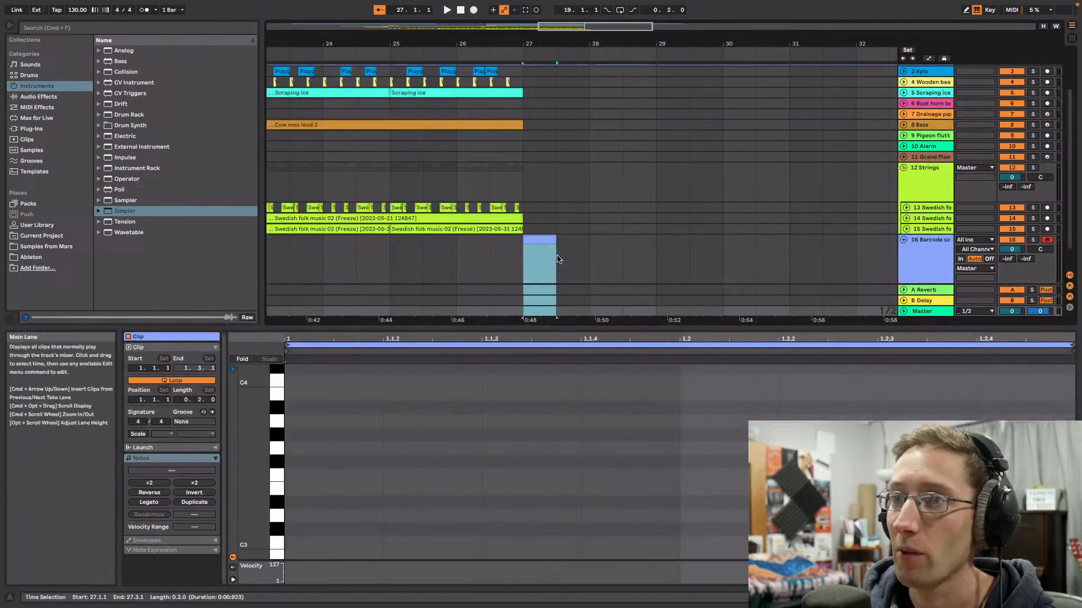
click(275, 505)
scroll(276, 506, down, 4)
scroll(279, 476, down, 1)
scroll(274, 465, up, 10)
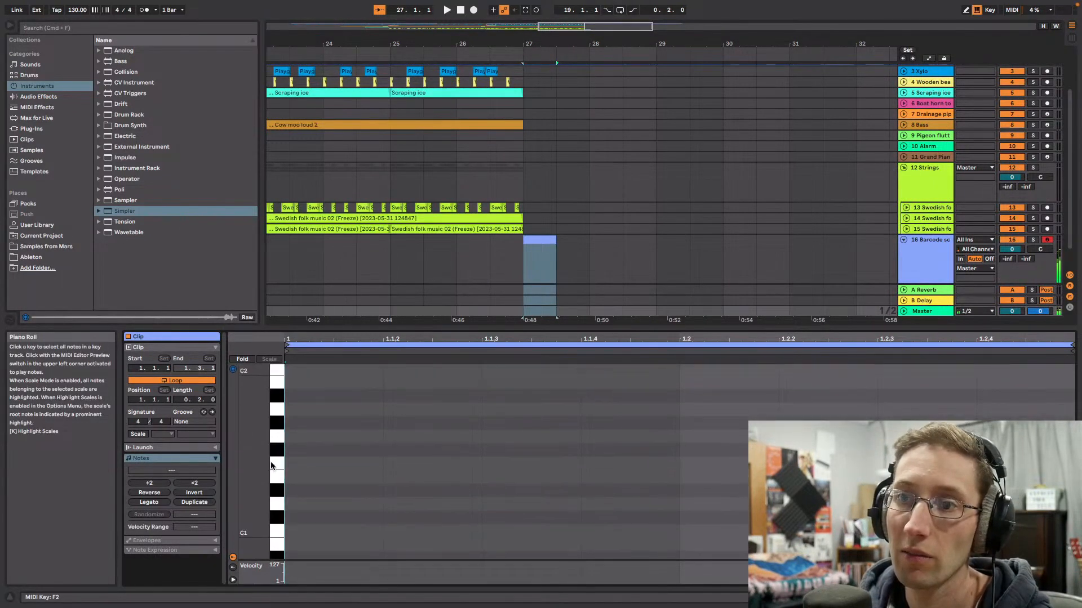
scroll(272, 469, up, 2)
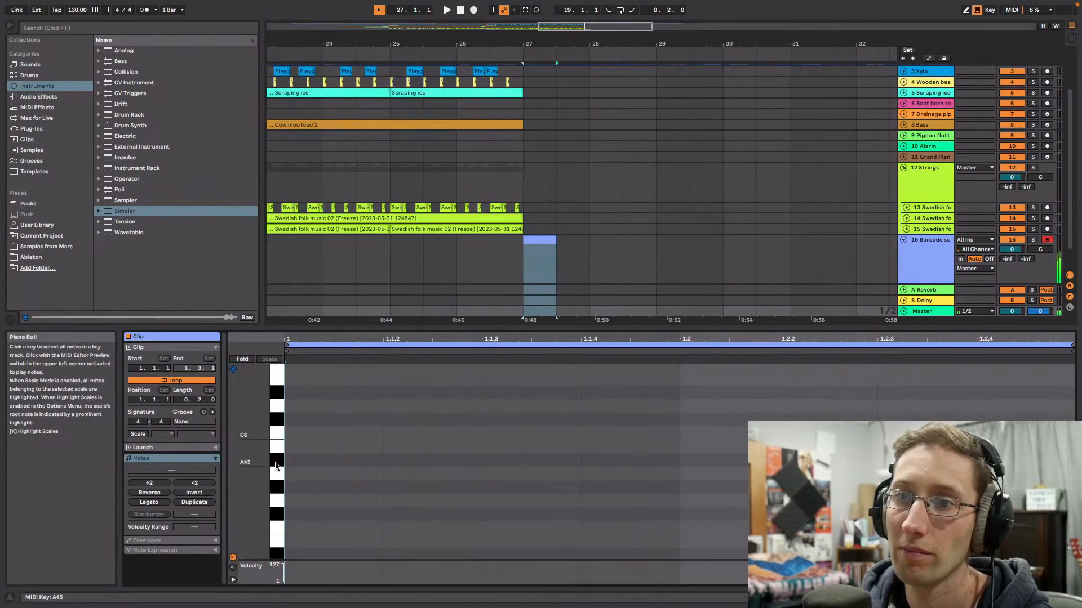
click(923, 254)
scroll(268, 451, down, 8)
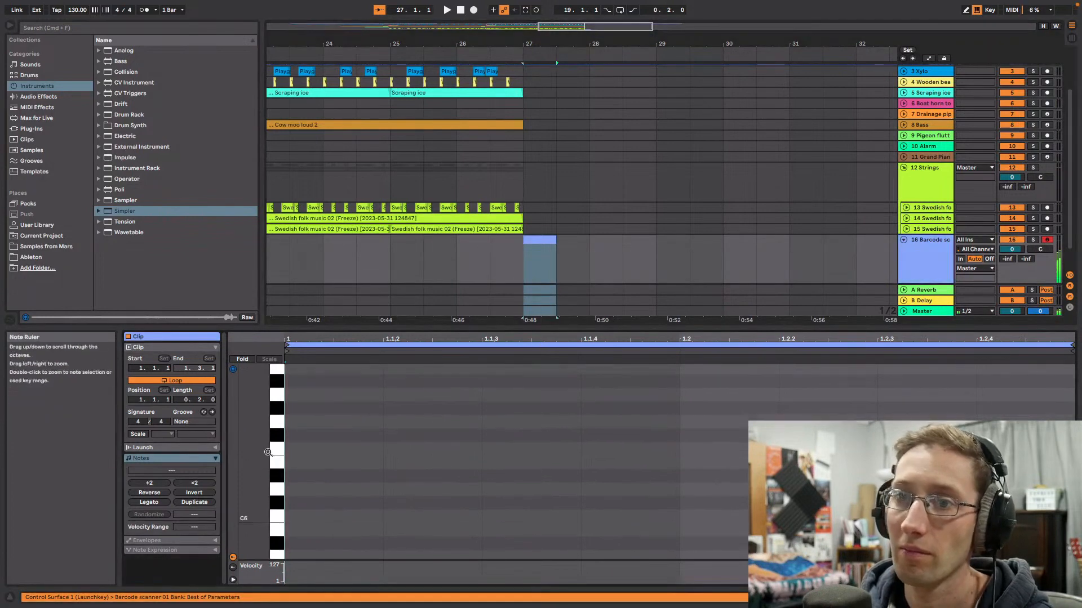
scroll(269, 451, down, 5)
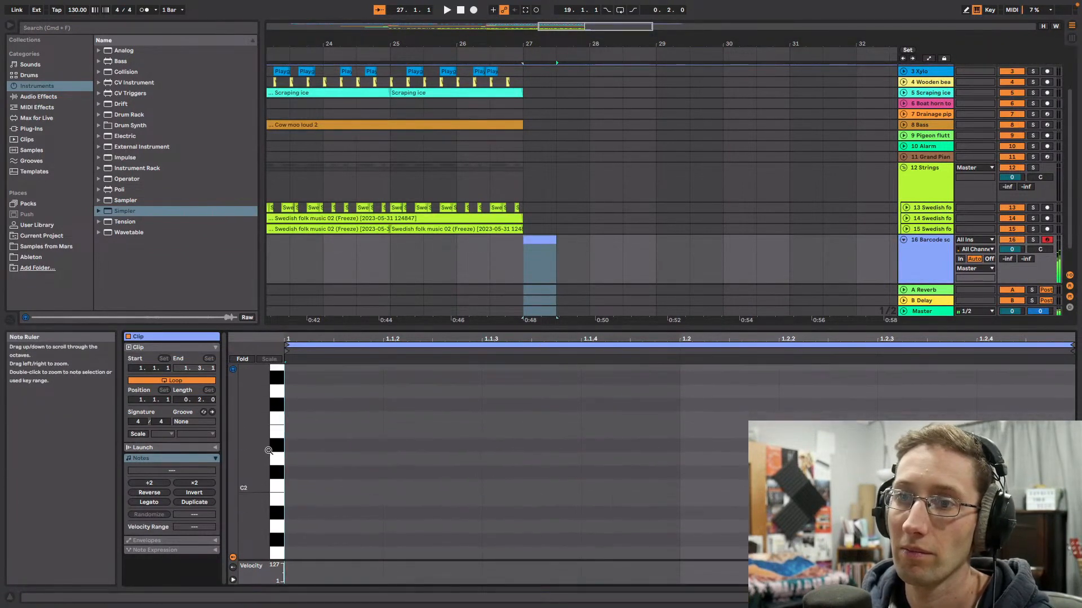
Step: Enable Draw Mode and draw sixteenth notes G0 at 1.1.1, D0 at 1.1.2 and A#0 at 1.1.4 in the clip
click(298, 469)
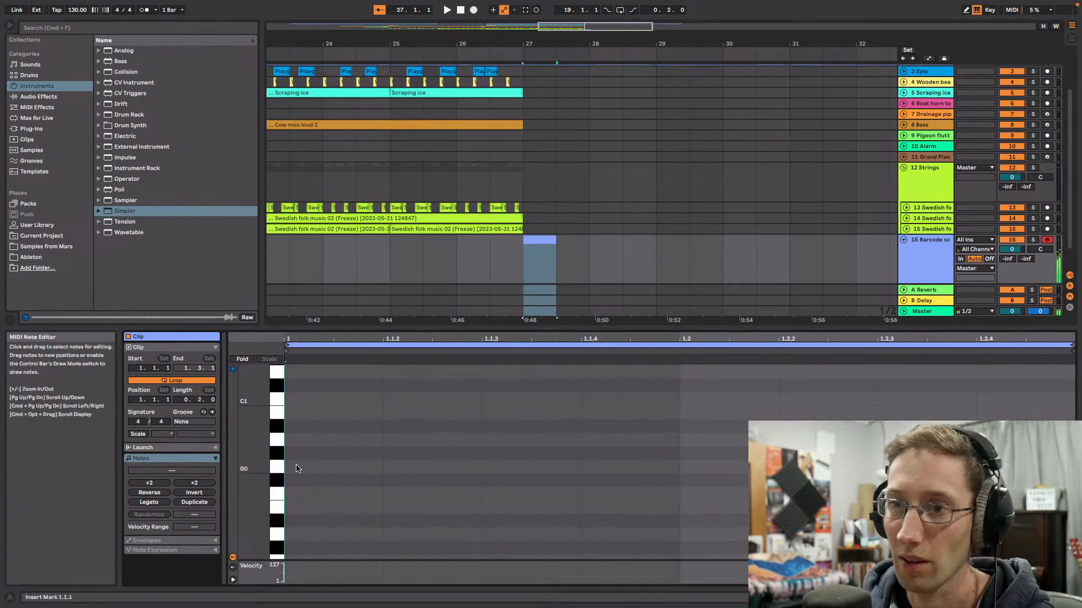
key(b)
click(304, 467)
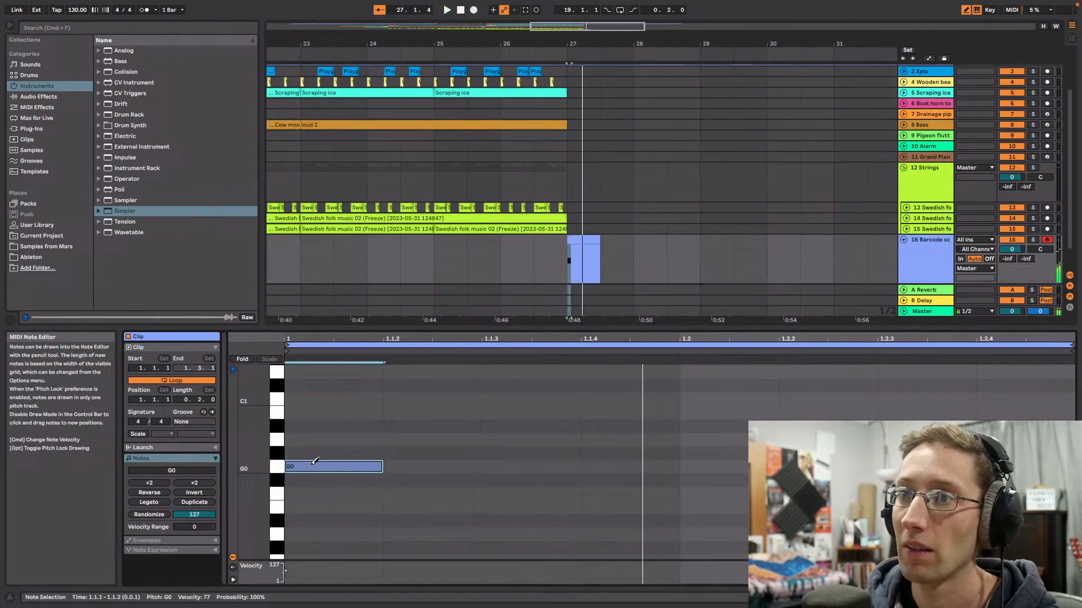
click(432, 532)
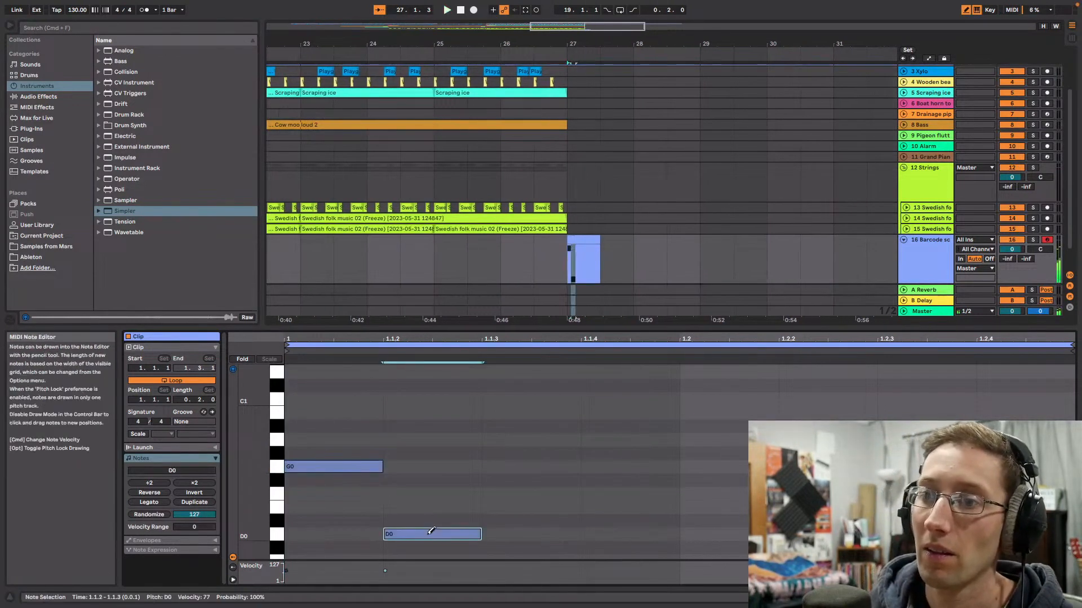
key(space)
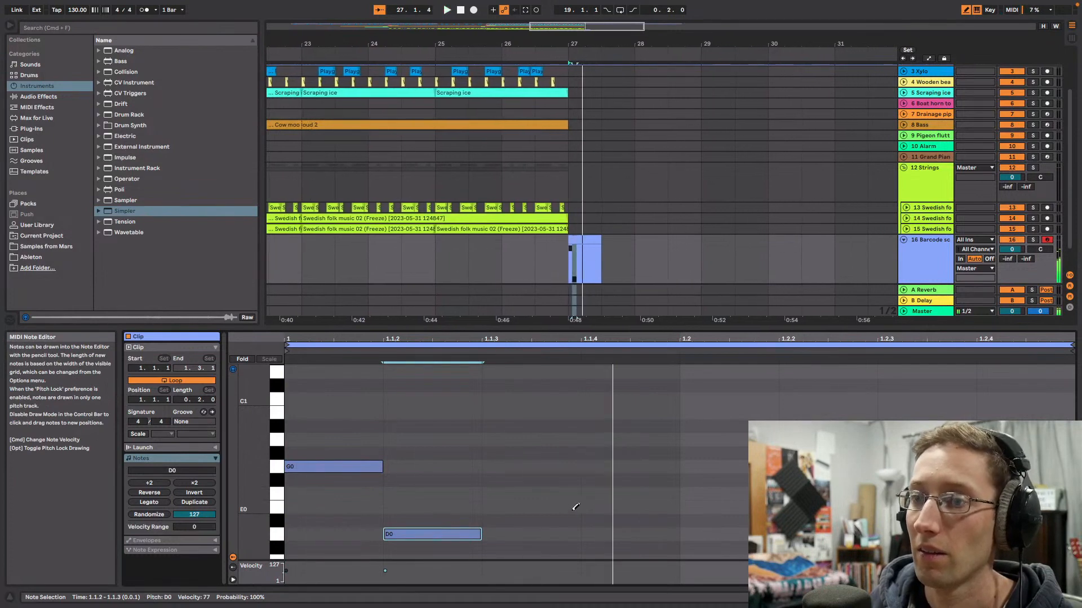
click(656, 426)
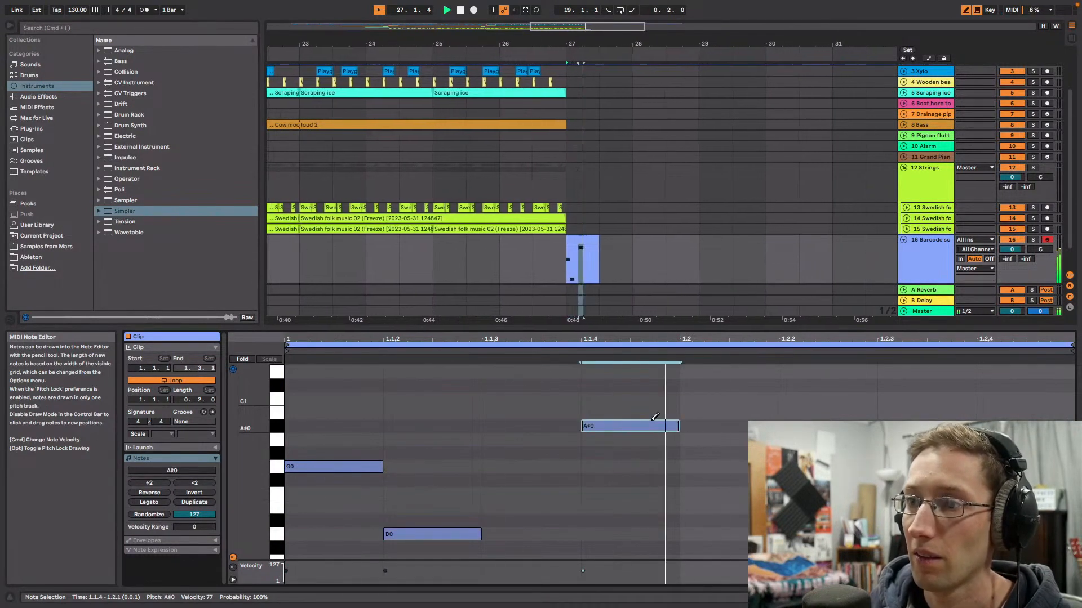
Step: Add sixteenth notes G0 at 1.2.2, D0 at 1.2.3 and C0 at 1.2.4, and play the pattern back
click(828, 466)
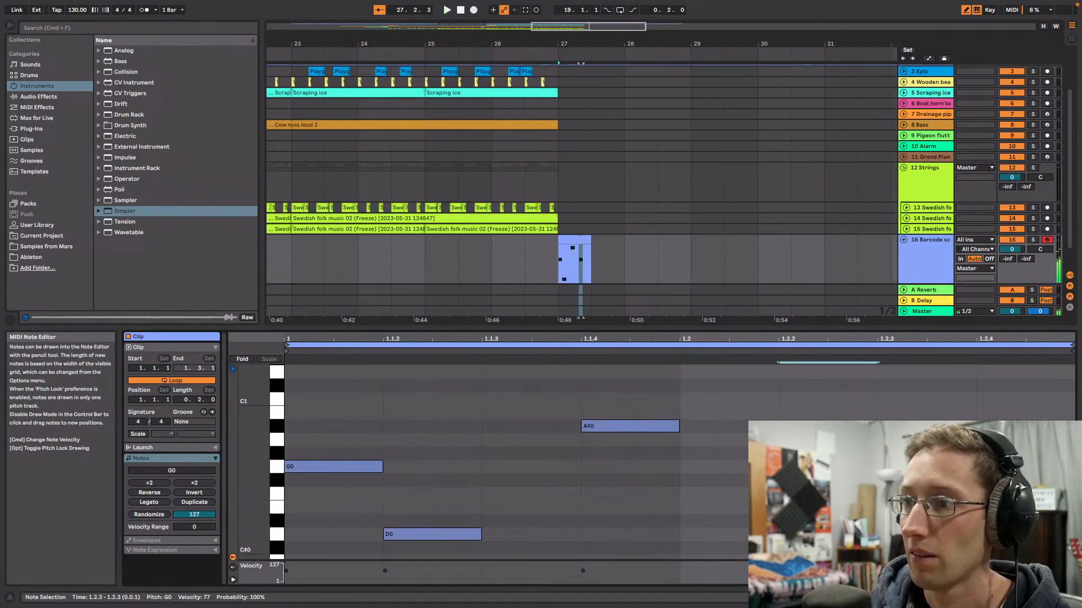
scroll(927, 548, down, 3)
click(1025, 531)
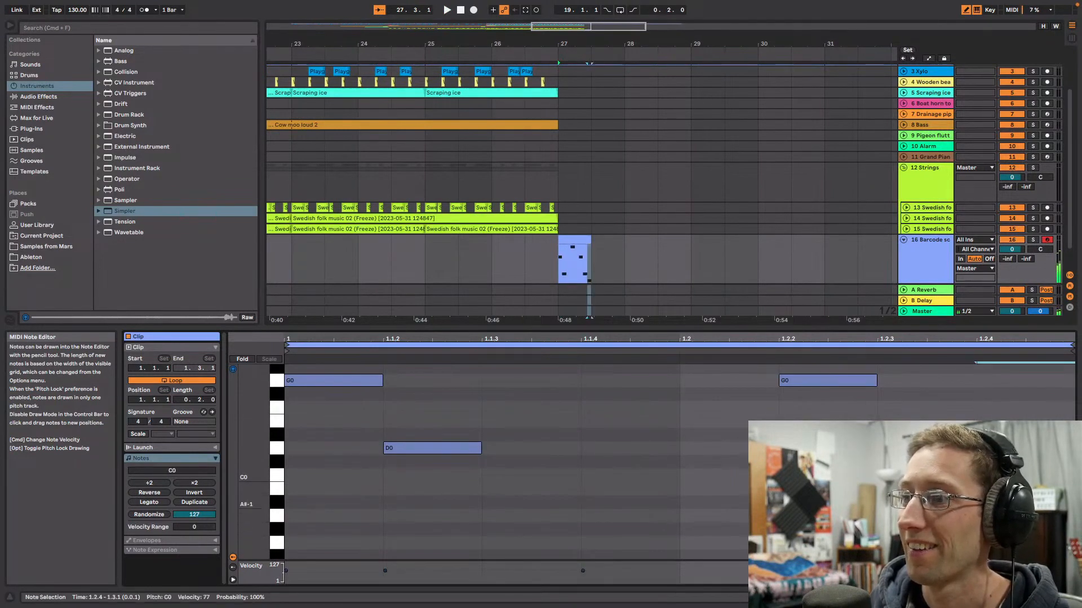
scroll(563, 462, up, 3)
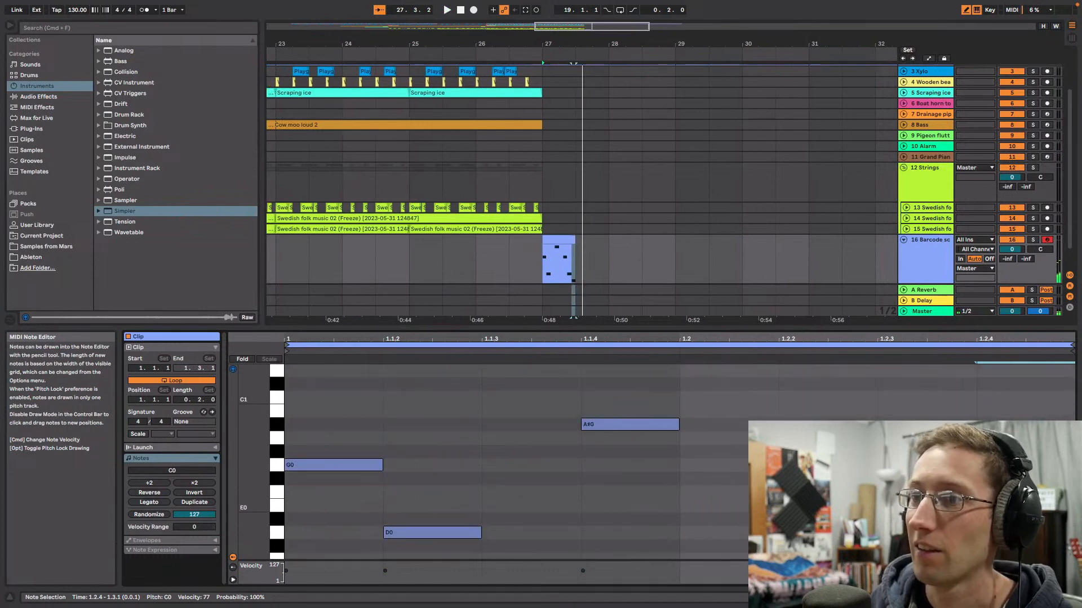
key(space)
key(space)
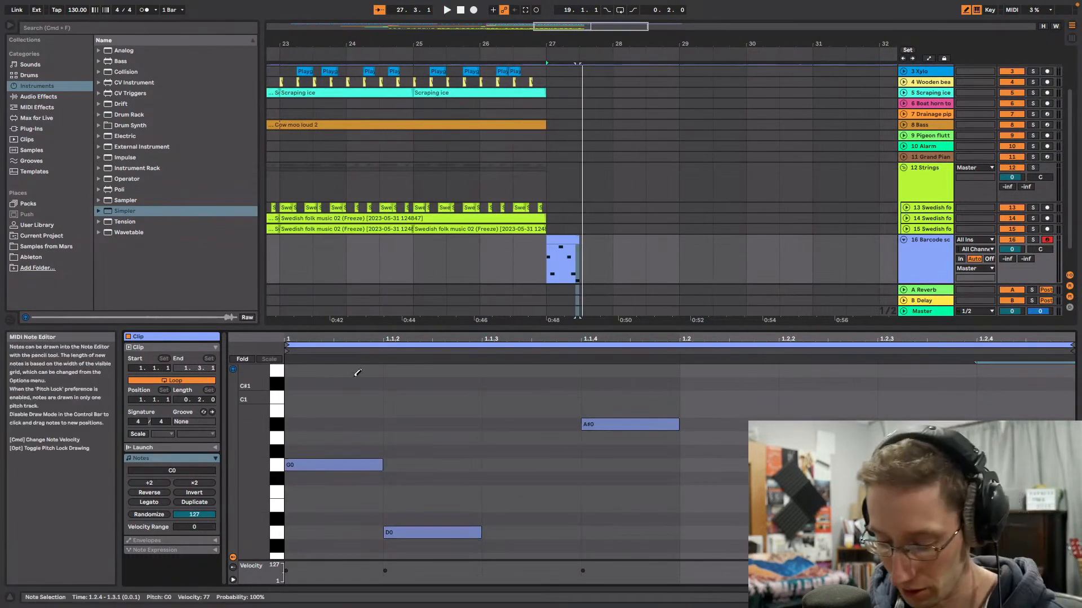
Step: Set the clip's loop length to 4 bars, extend the clip to bar 31 in the arrangement and play it
text(4)
key(Return)
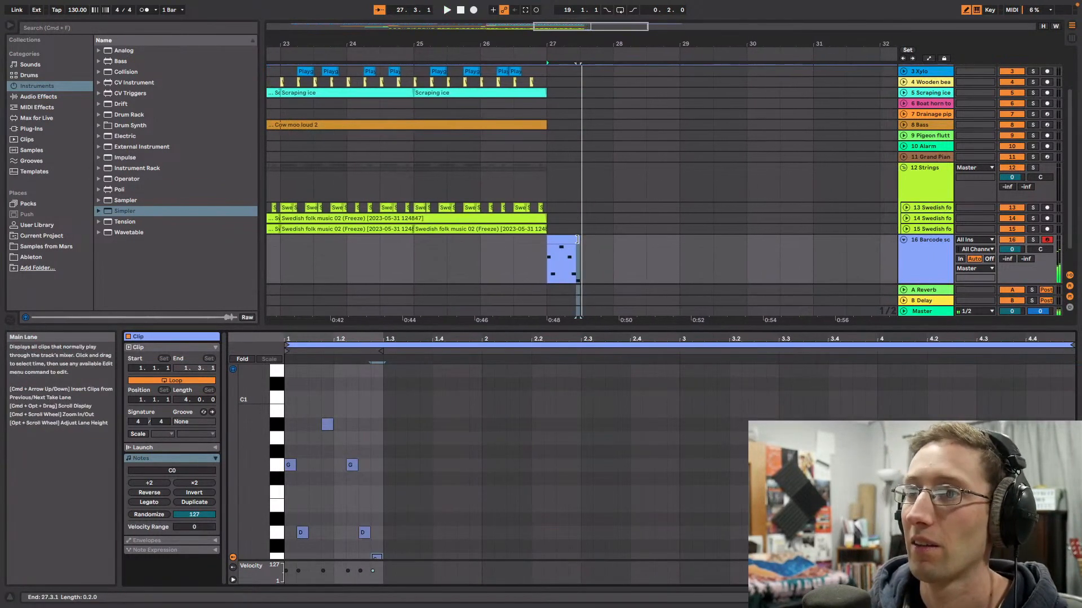
drag(578, 241, 818, 241)
click(807, 249)
key(space)
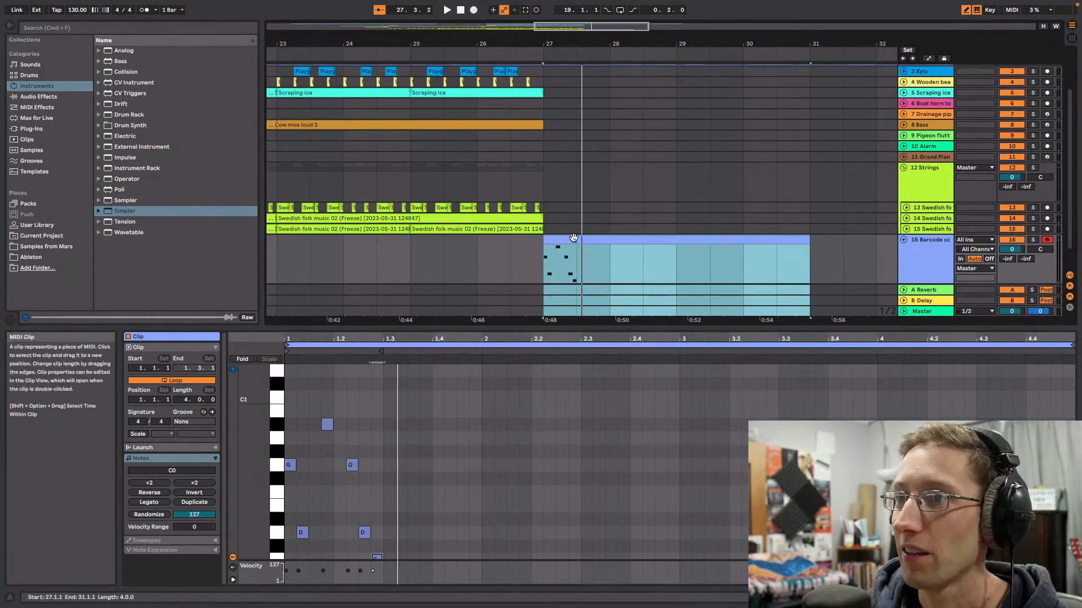
scroll(586, 178, down, 2)
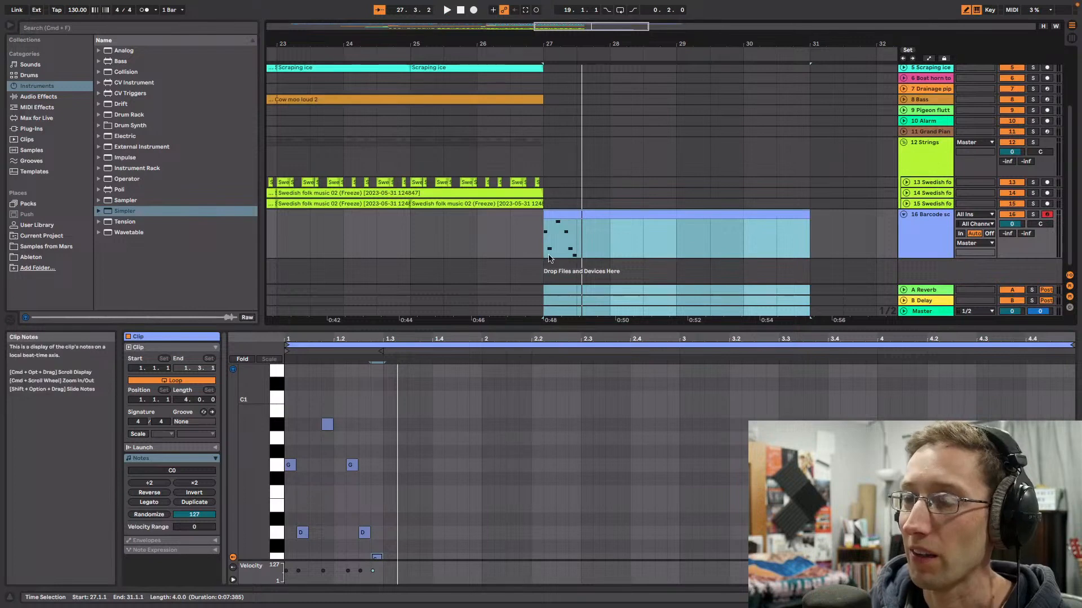
key(space)
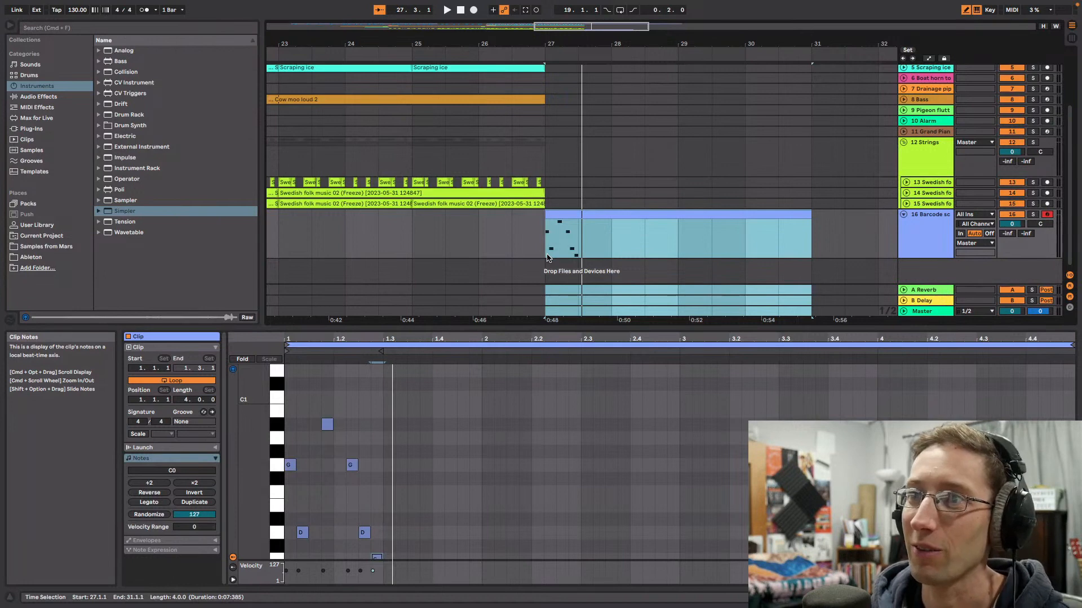
Step: Play from bar 27 and draw D1 at 1.3.2 and C1 at 1.3.4, trying A0 and G0 at 1.3.3
click(547, 256)
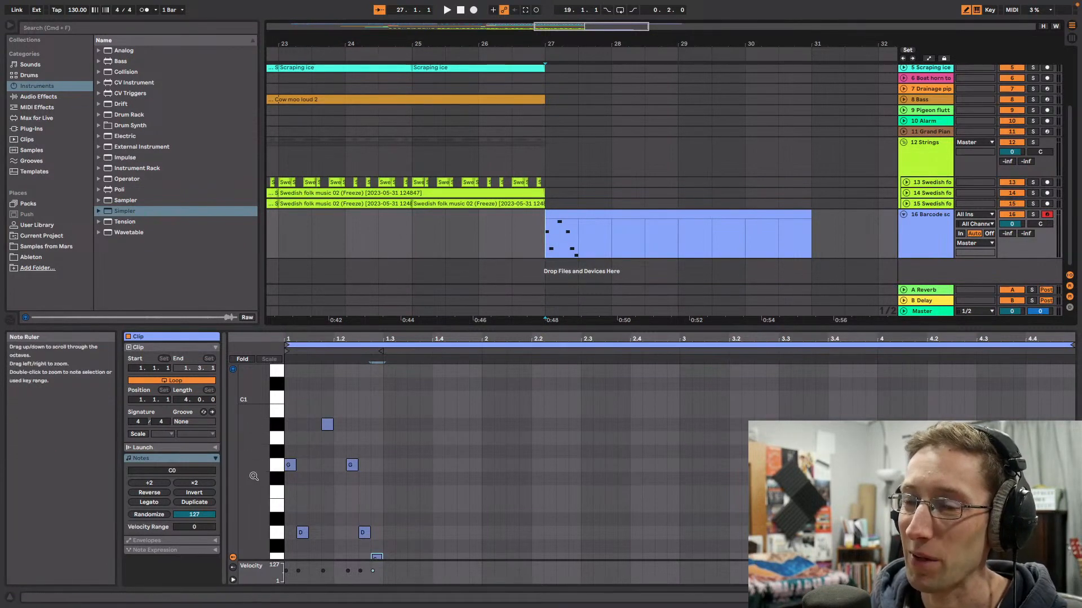
key(space)
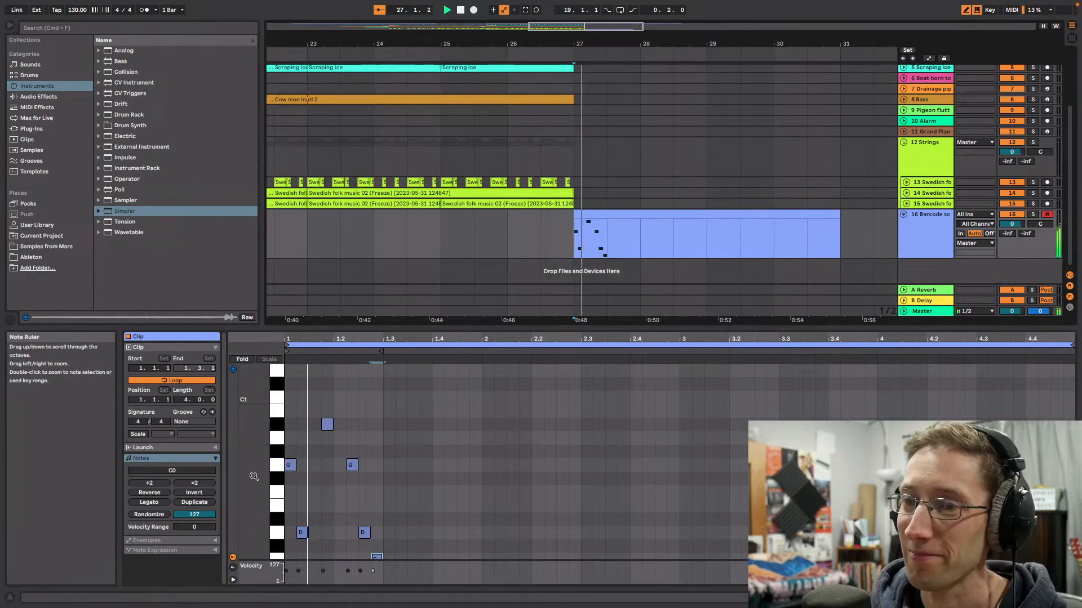
click(277, 381)
key(space)
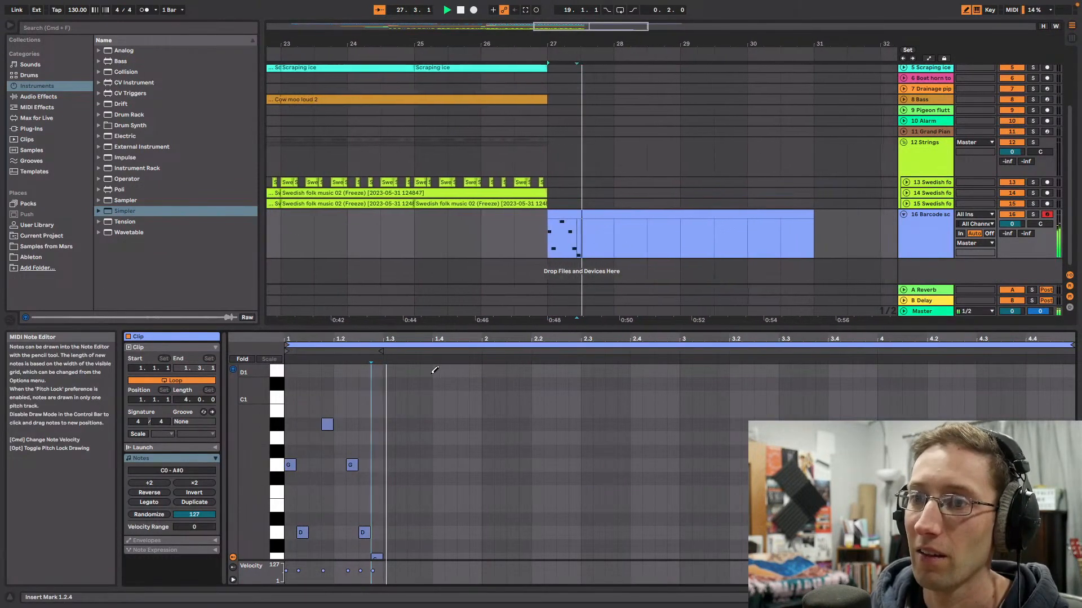
click(400, 370)
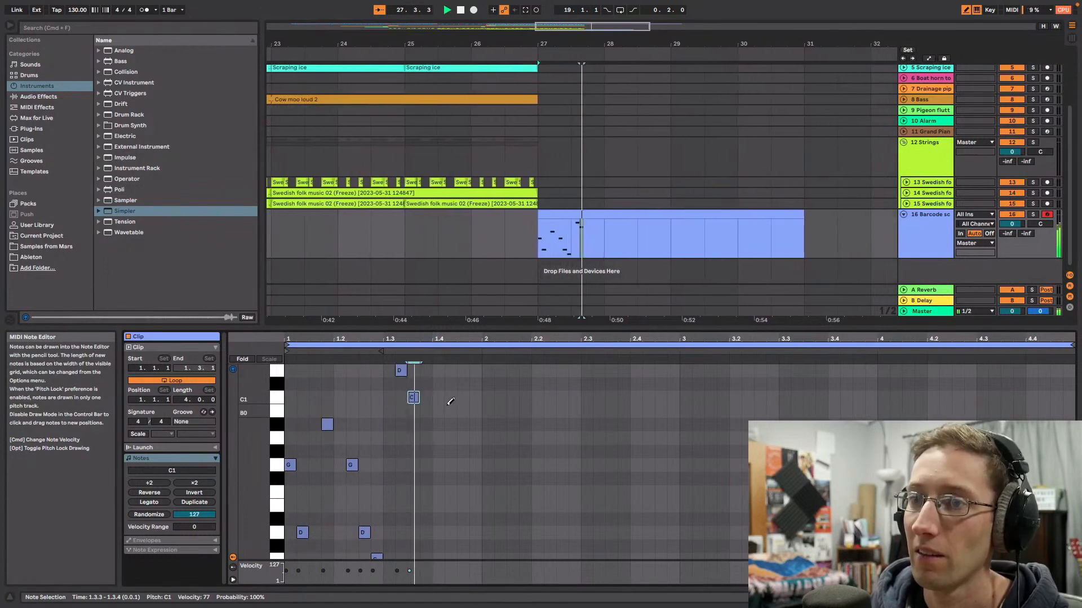
click(415, 396)
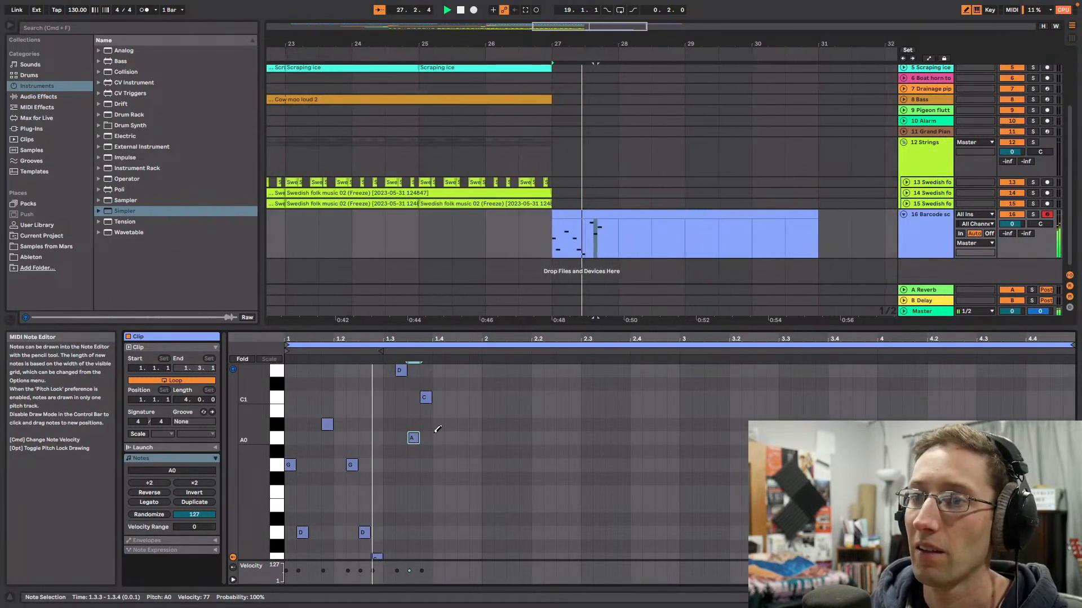
click(416, 461)
key(space)
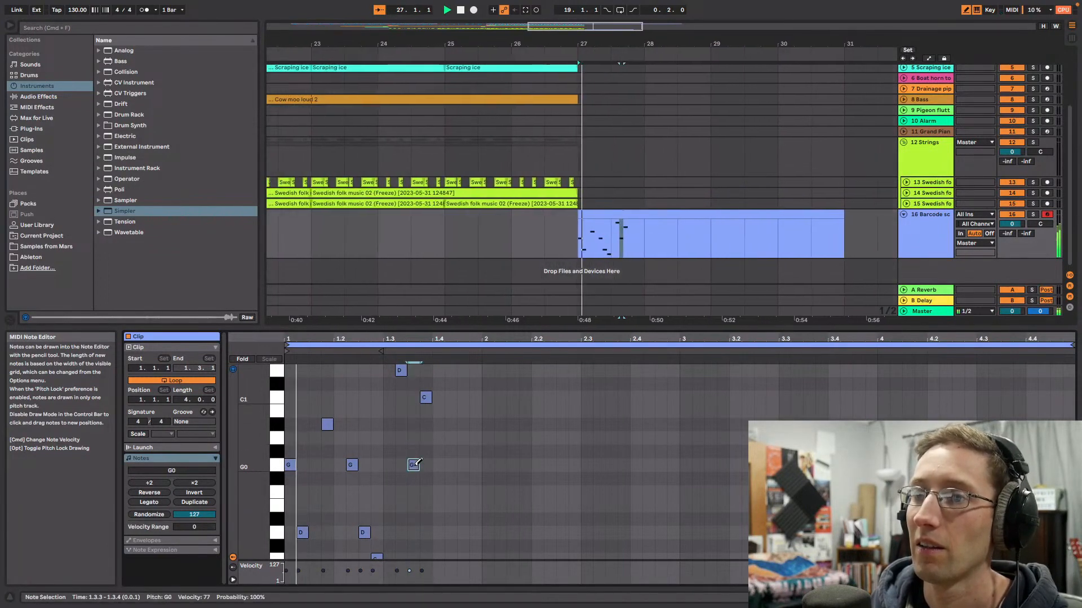
Step: Remove G0 at 1.3.3 and continue the melody from 1.4.4 to 2.3.1 with A0, G0, A0, A#0, E0, F0, A0 and D0, playing it back
click(416, 462)
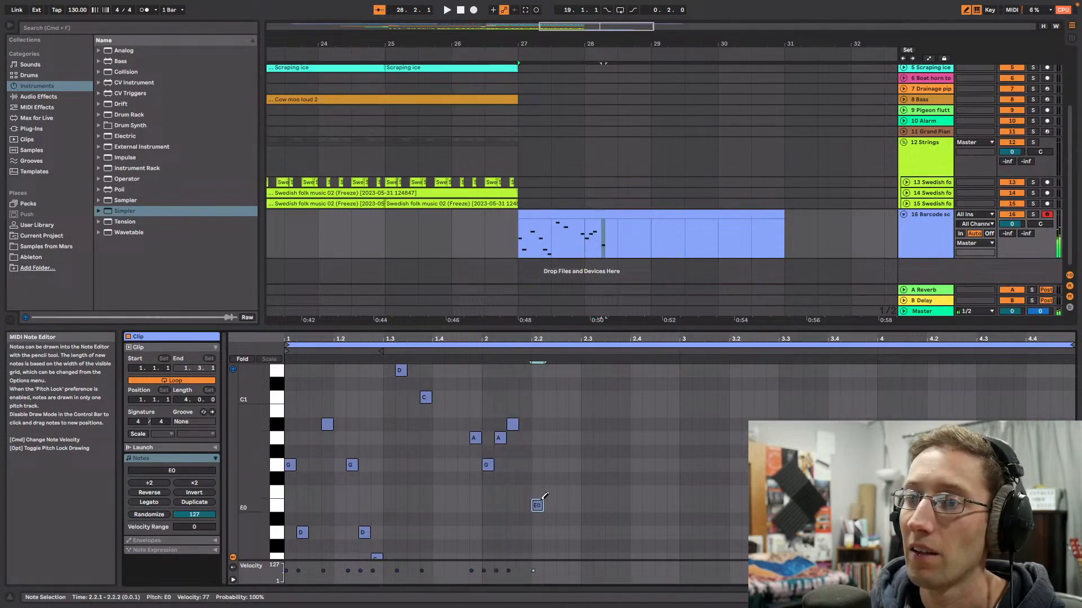
key(space)
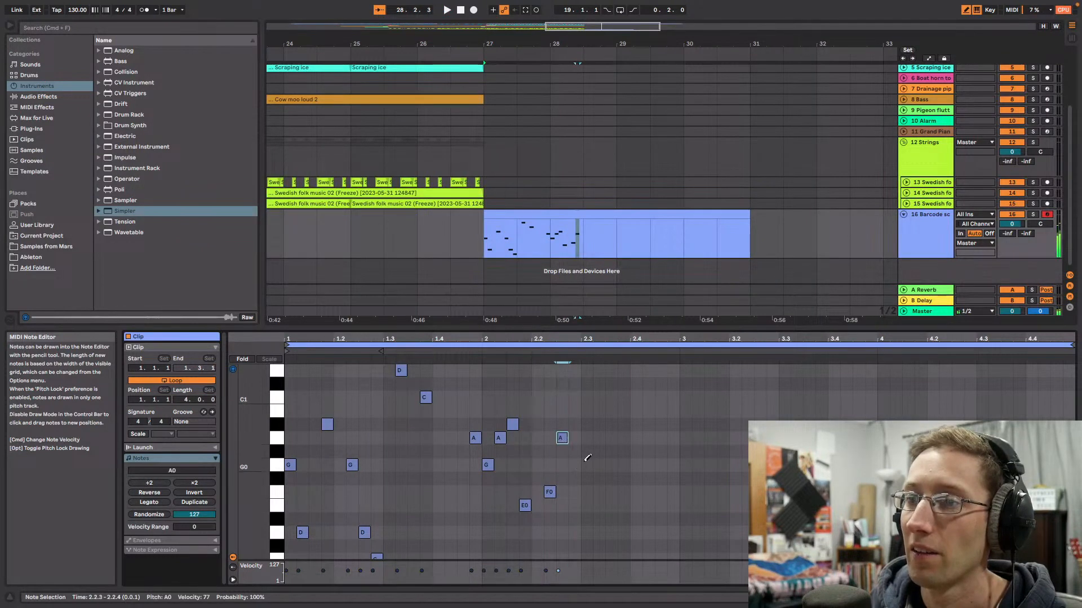
key(space)
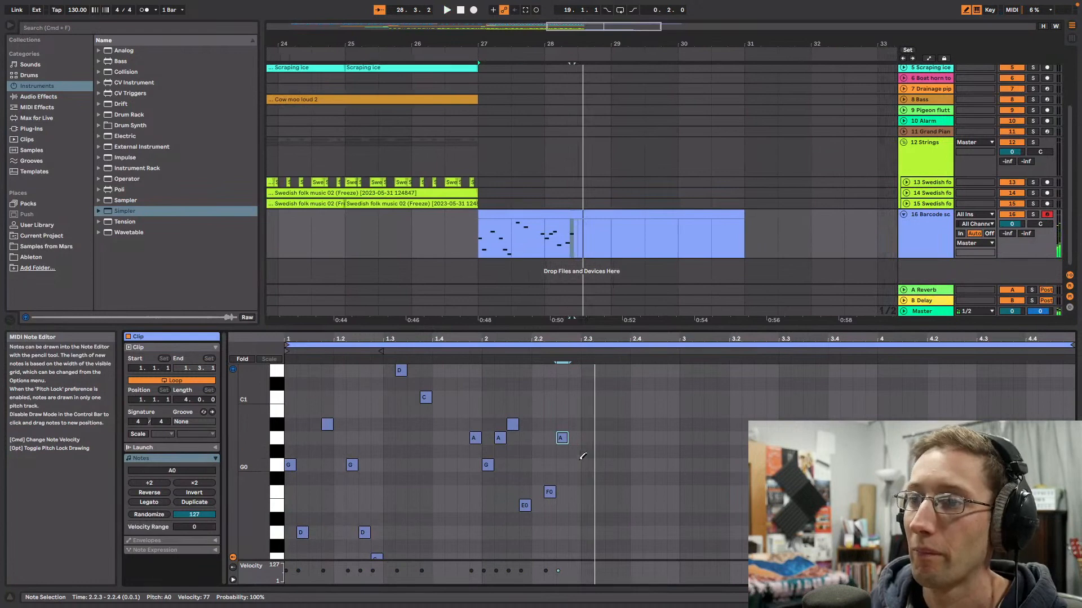
key(space)
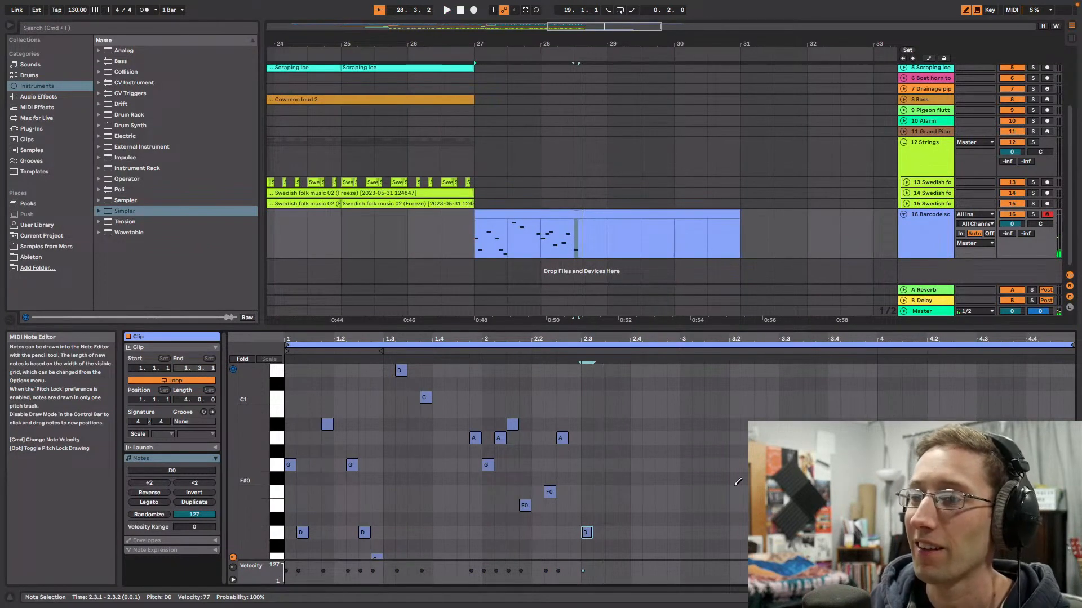
scroll(665, 483, down, 2)
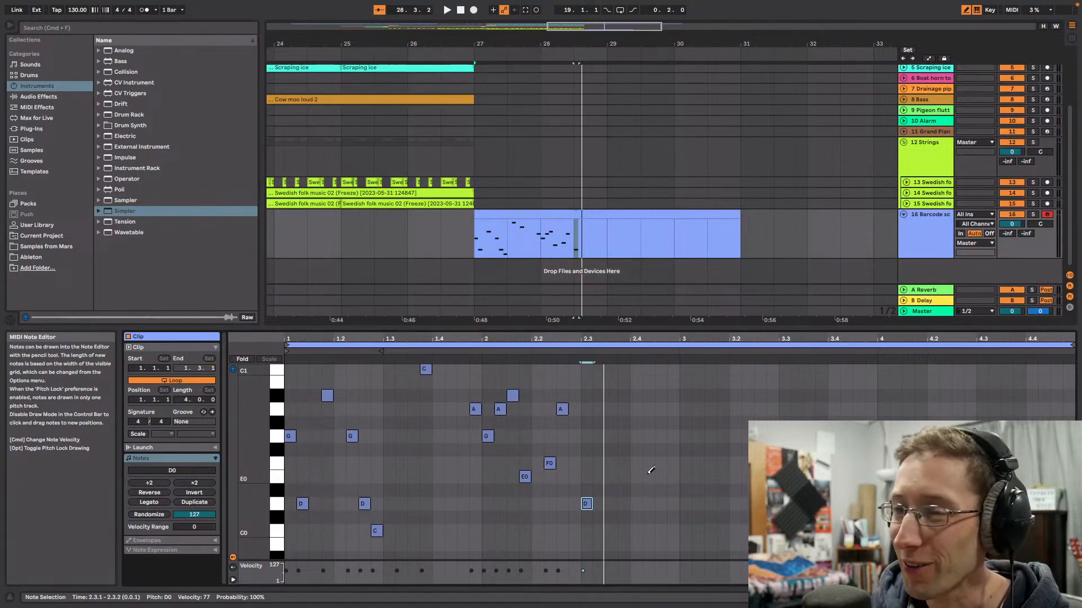
key(space)
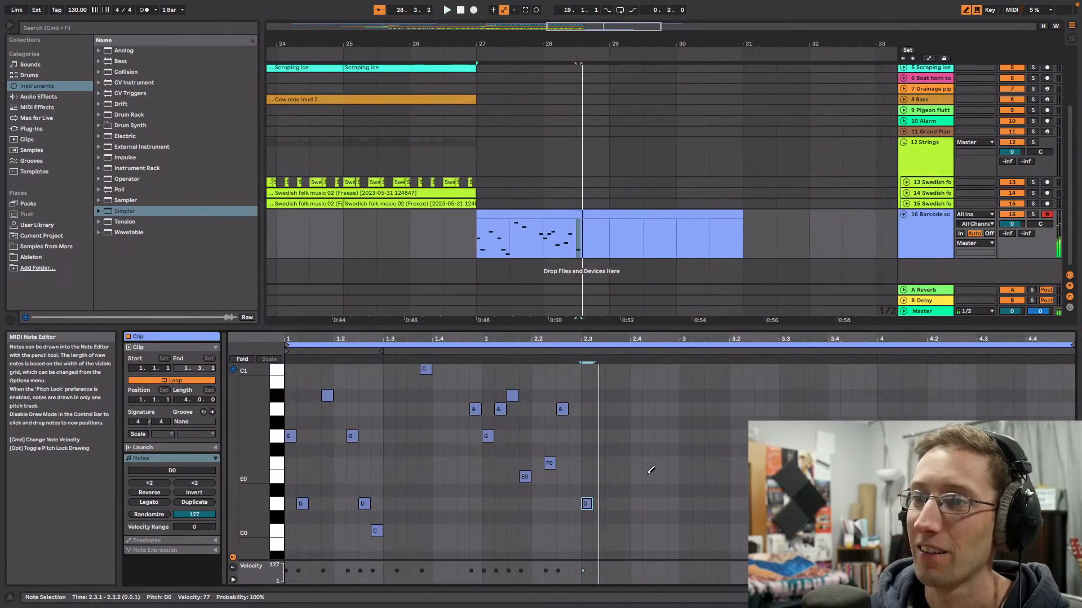
Step: Rework the phrase ending with F0 at 2.2.2, G0 at 2.2.3 and D0 at 2.2.4, and play the result
key(space)
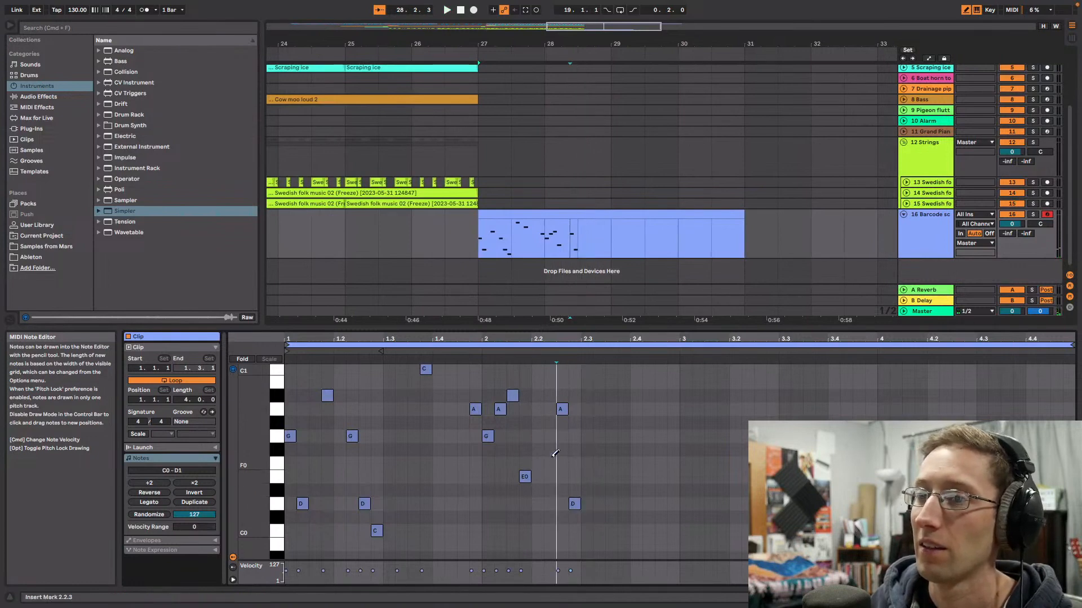
key(space)
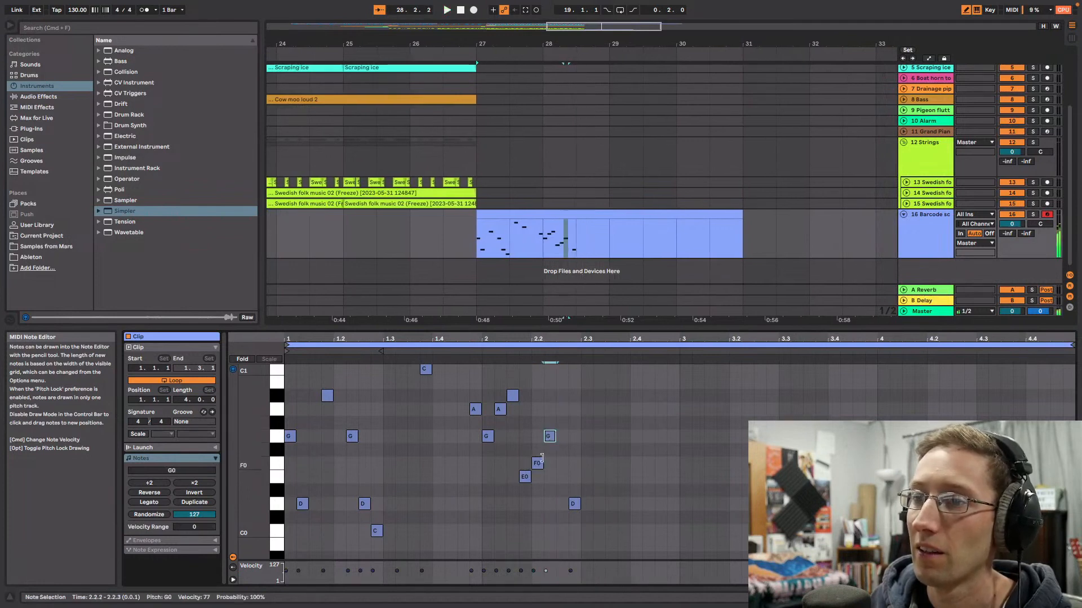
click(560, 435)
key(space)
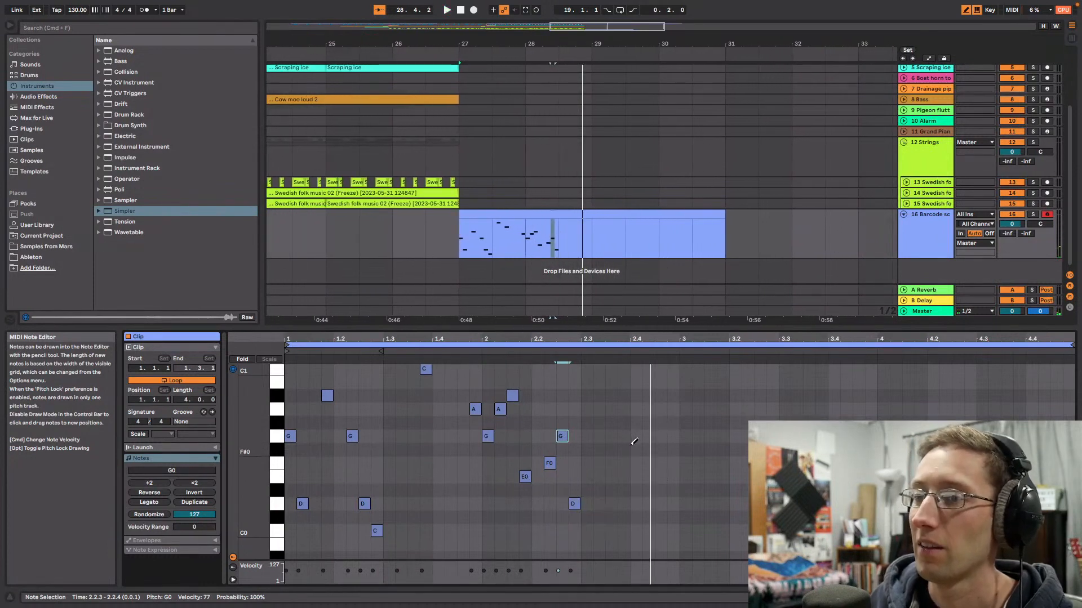
Step: Turn off Draw Mode and enlarge the MIDI note editor to show more of the piano roll
key(b)
scroll(635, 428, up, 1)
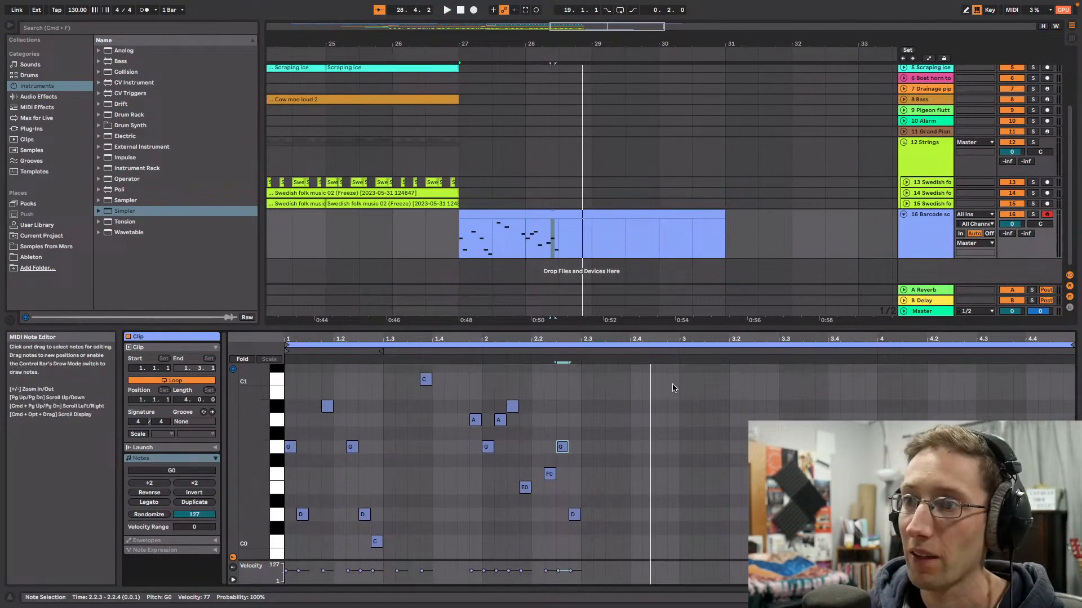
drag(662, 327, 659, 258)
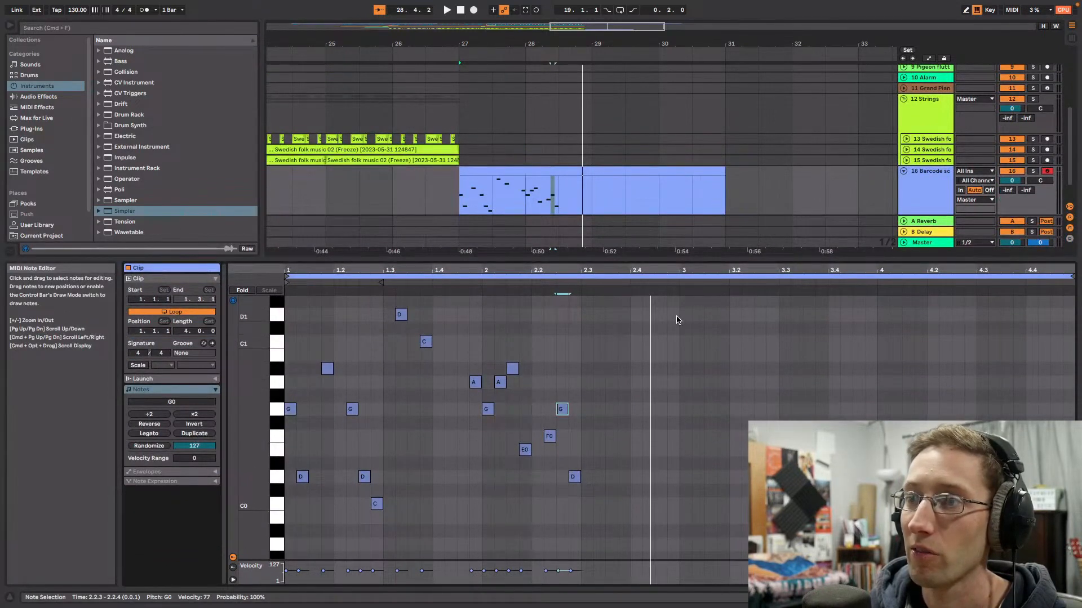
Step: Duplicate the whole melody from the clip's first two bars into bars 3 and 4, and play it back
drag(676, 320, 285, 540)
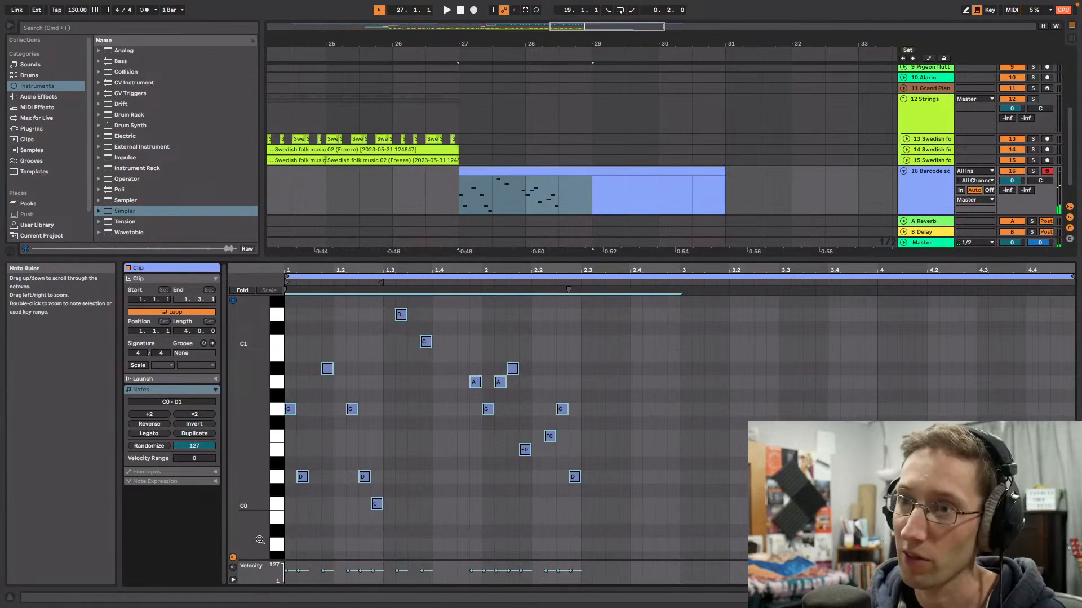
key(super+d)
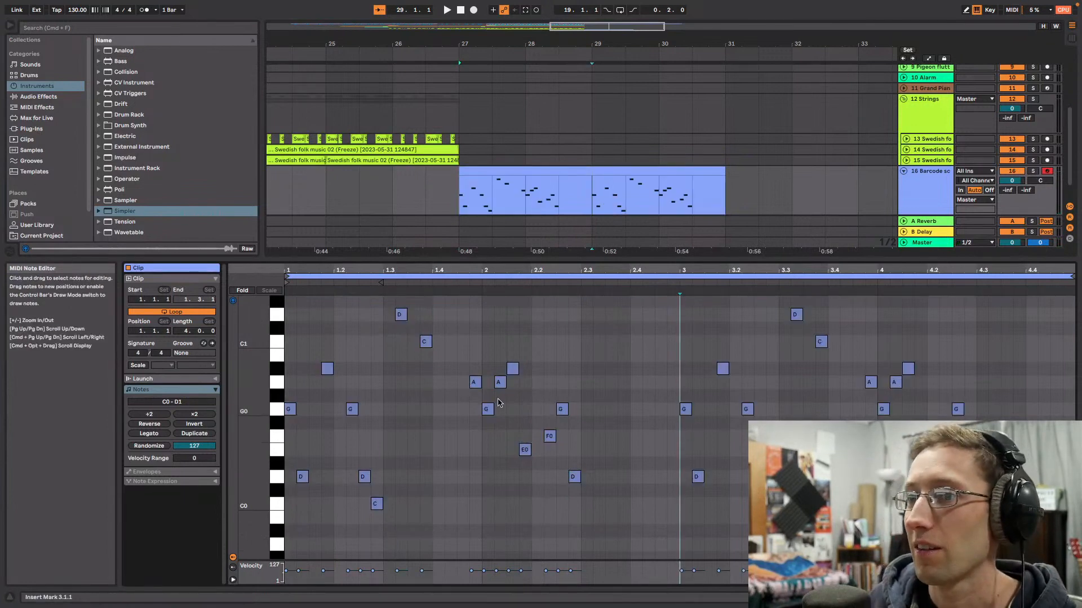
key(space)
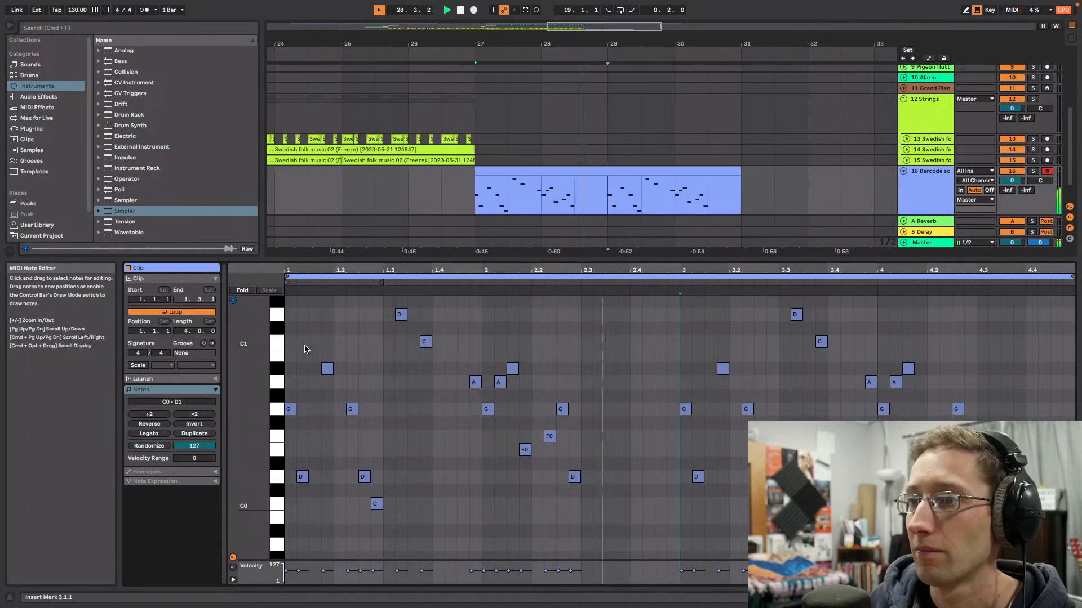
Step: Raise the duplicated phrase's notes to F1 at 3.3.2, E1 at 3.3.4 and C1 at 3.4.4, and play the change
scroll(803, 367, up, 1)
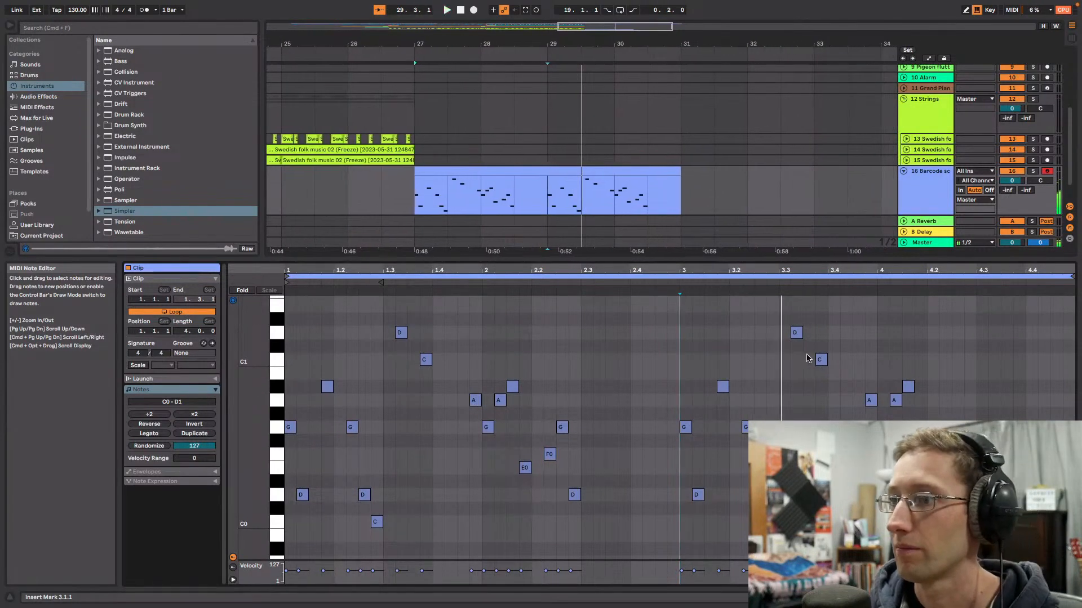
key(Up)
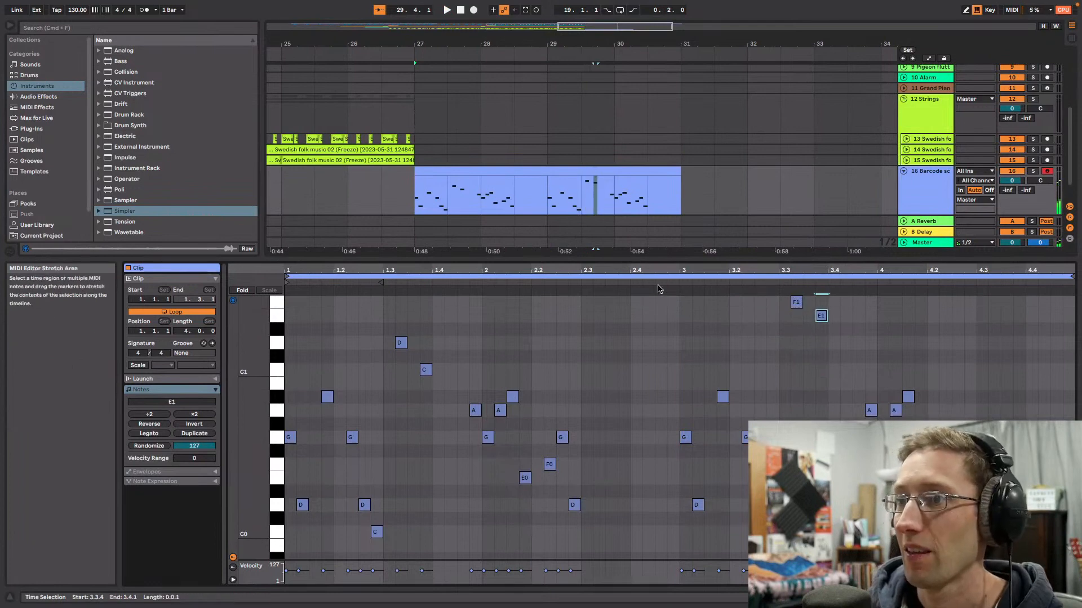
key(space)
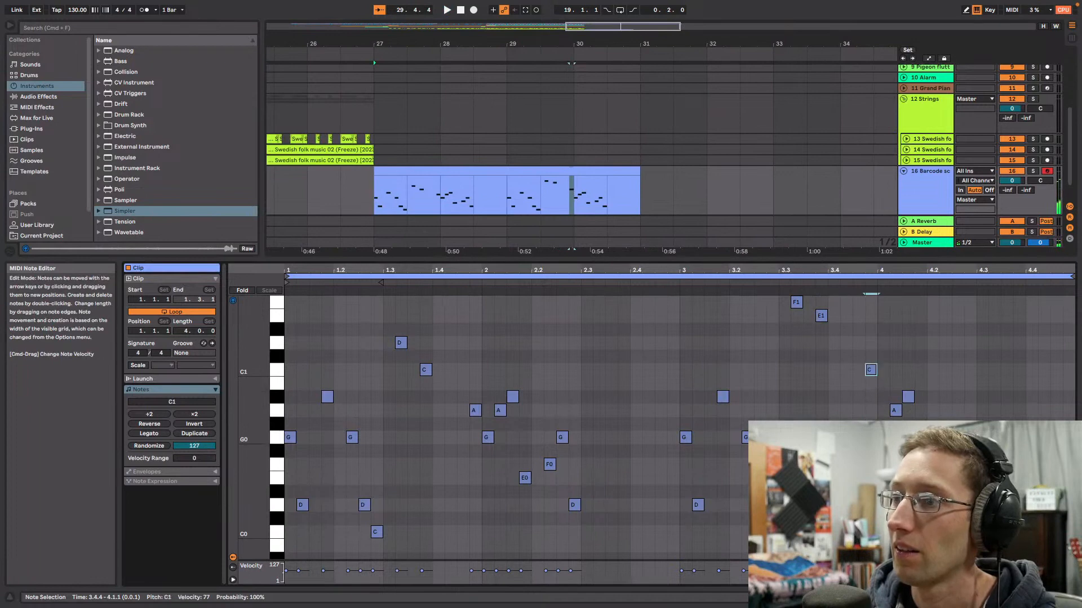
Step: Rework the notes from 4.1.1 to B0, C1, D1 and A0, with B0 at 4.2.2 and C1 at 4.2.3, and play them
drag(894, 409, 896, 397)
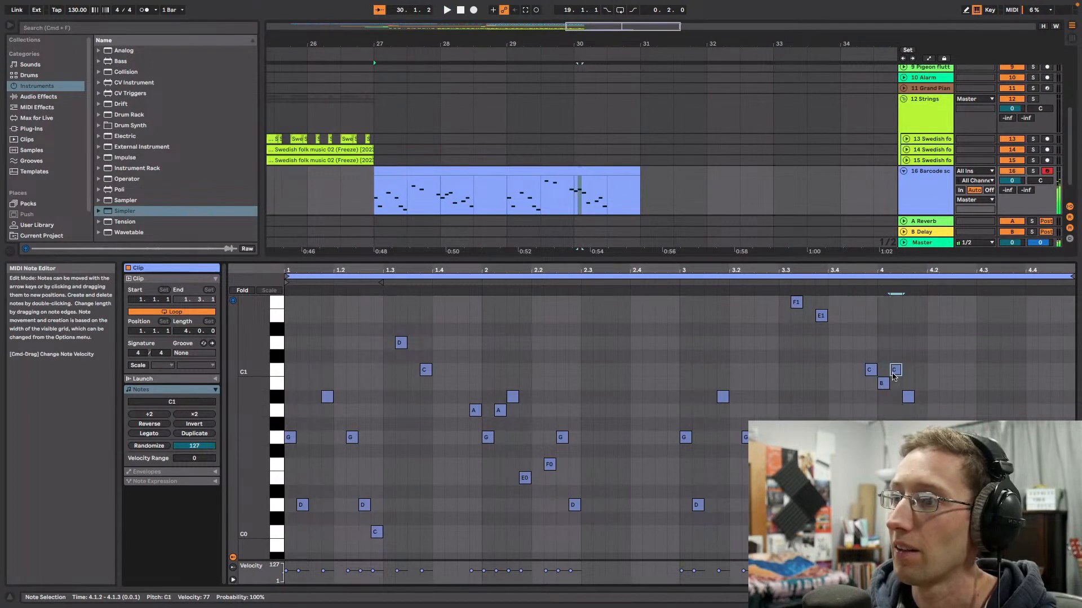
click(919, 478)
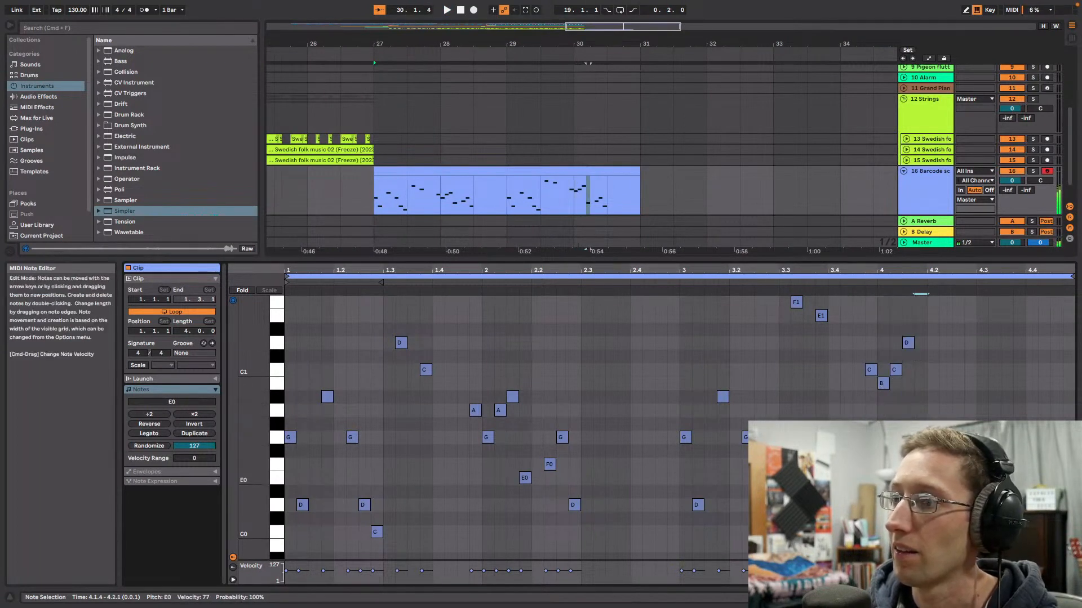
drag(945, 464, 958, 373)
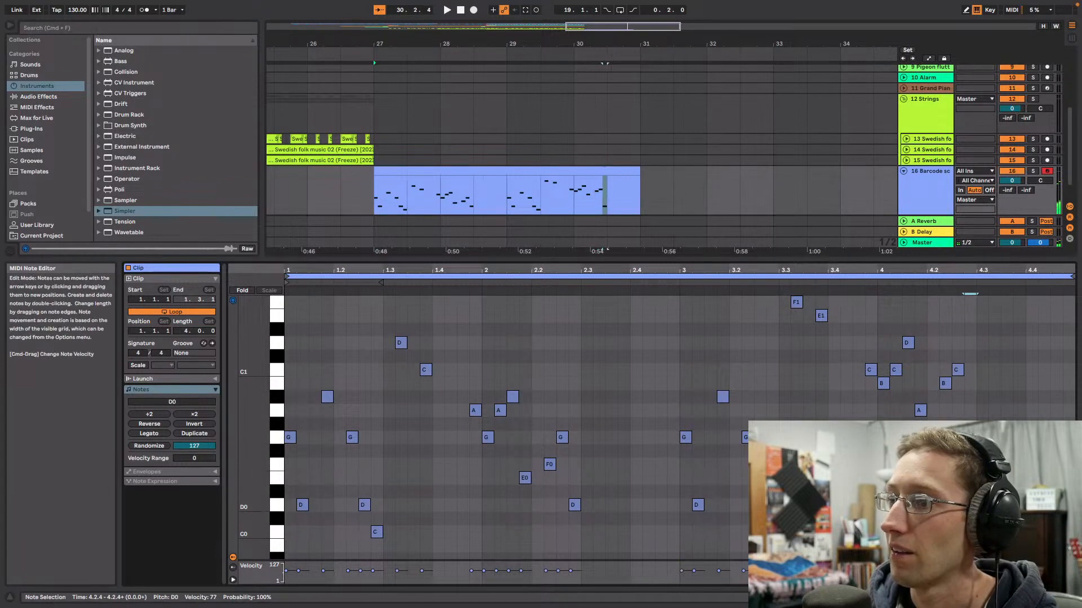
key(space)
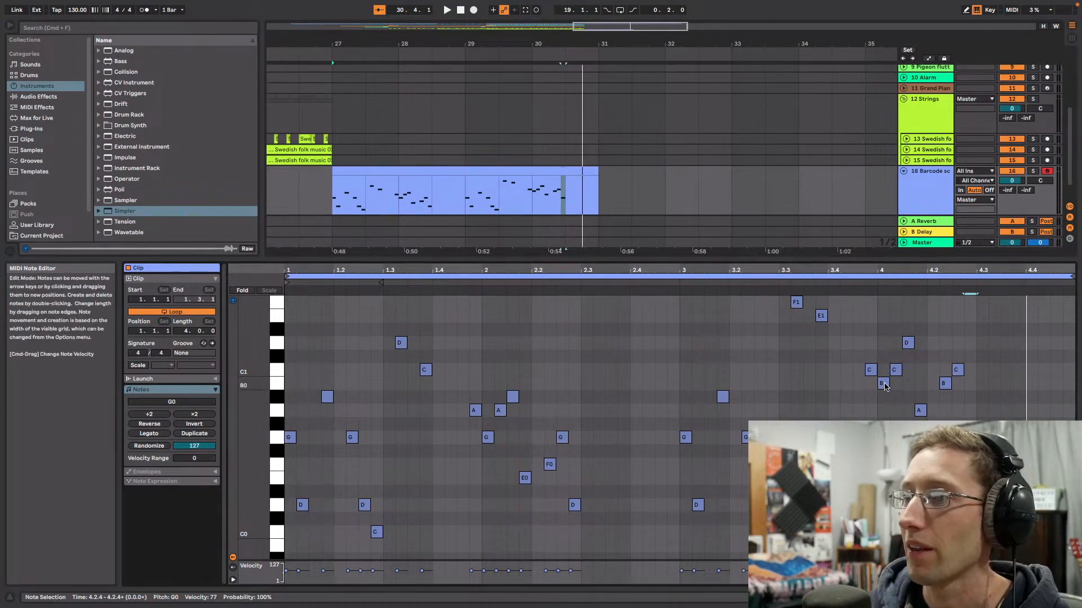
Step: Lower the notes at 4.1.1 and 4.2.2 to A#0, put C1 at 4.2.4, and play the ending
key(space)
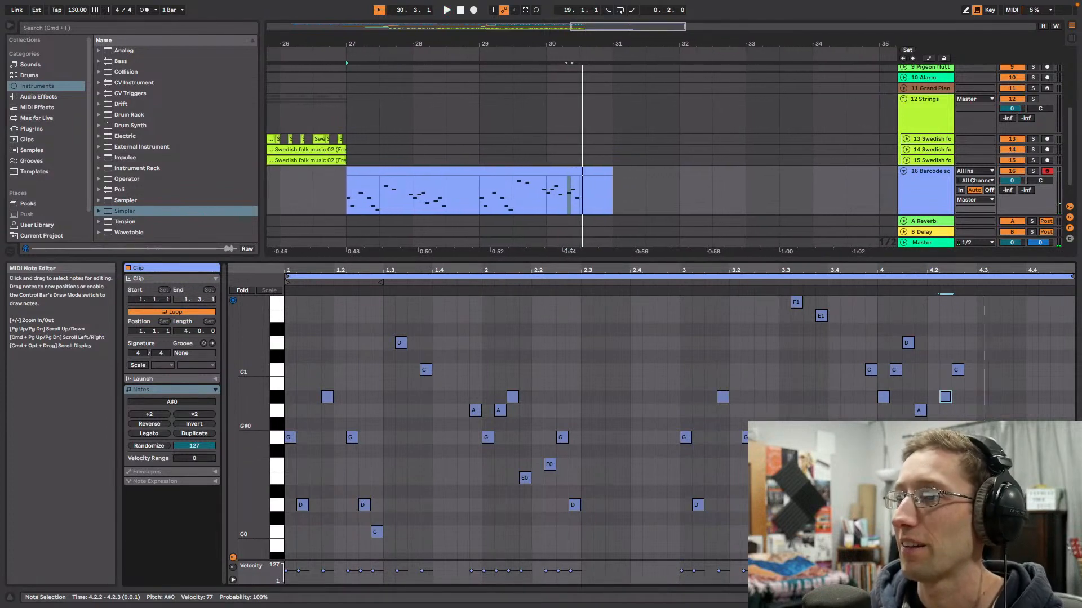
click(944, 401)
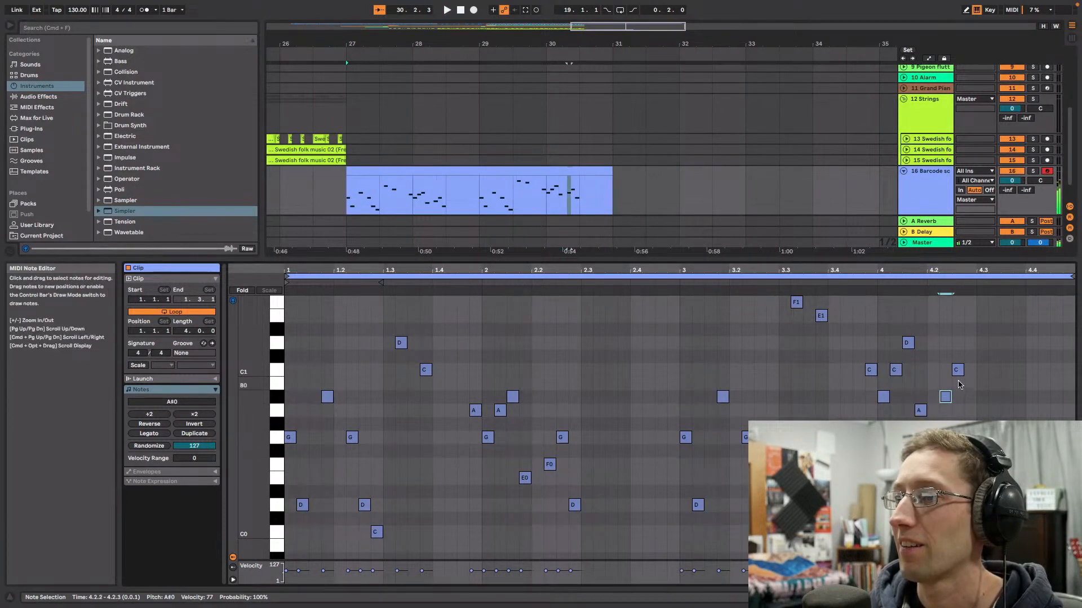
click(957, 373)
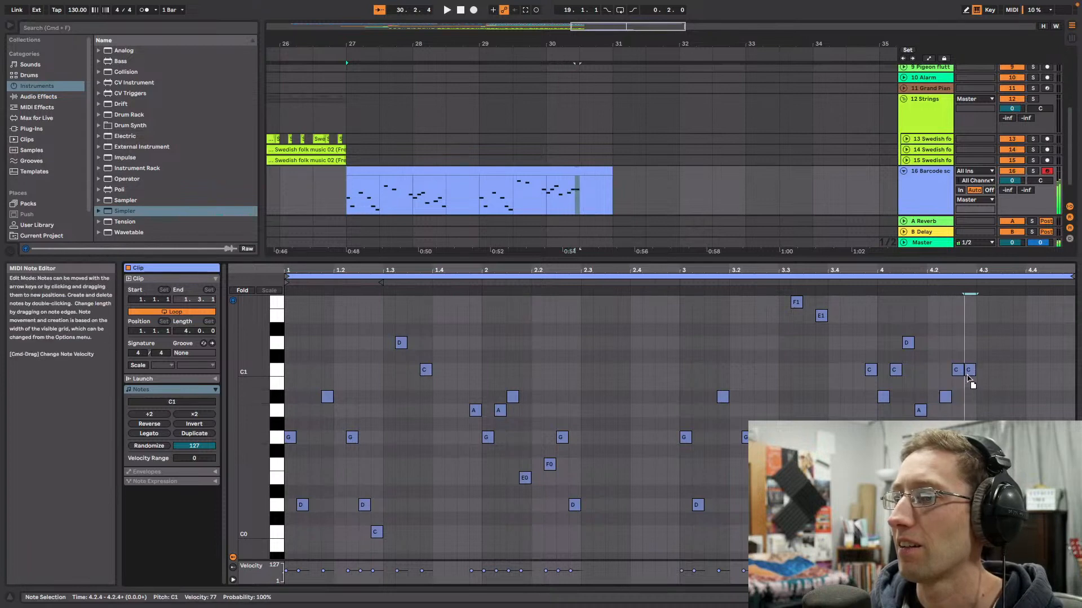
key(space)
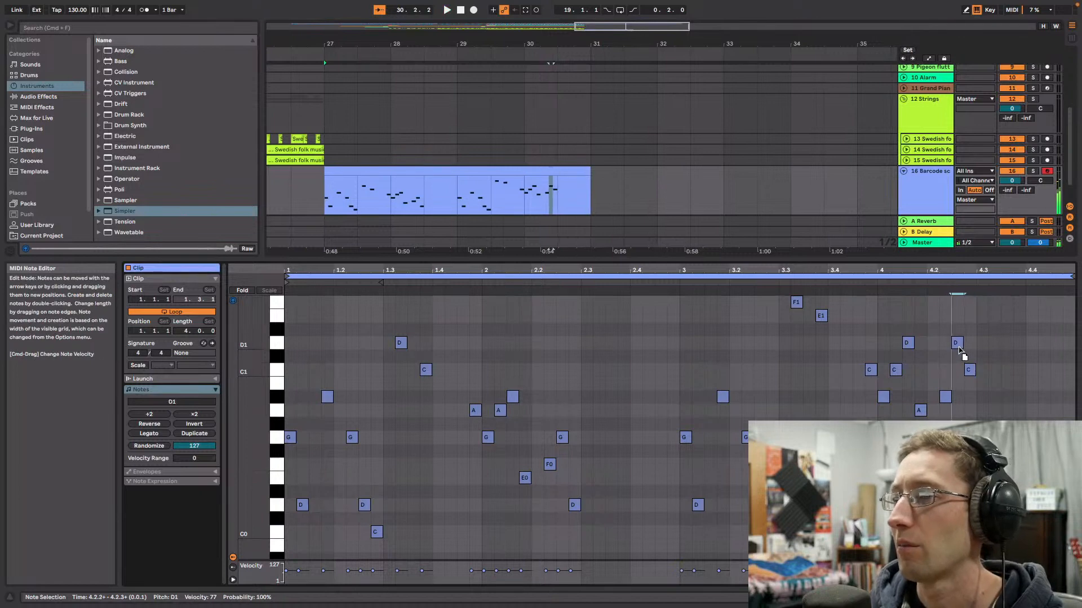
Step: Play the ending with D1 at 4.2.3, move that note to C1, and play it again
key(space)
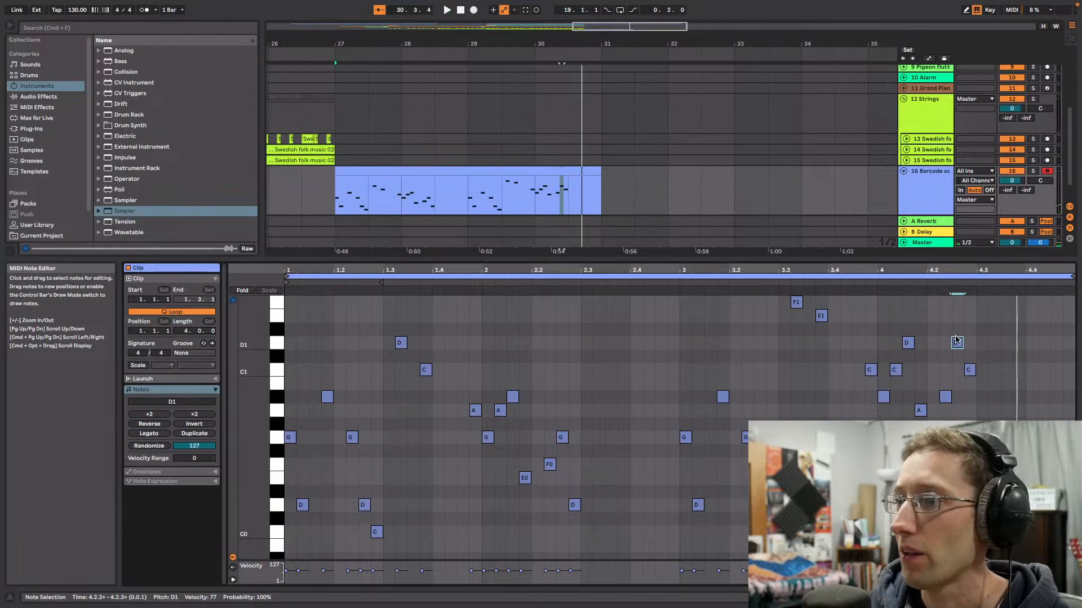
drag(956, 340, 956, 370)
key(space)
key(space)
Step: Arm the 8 Bass track for recording and play its existing Cow moo part from bar 26
scroll(704, 179, down, 2)
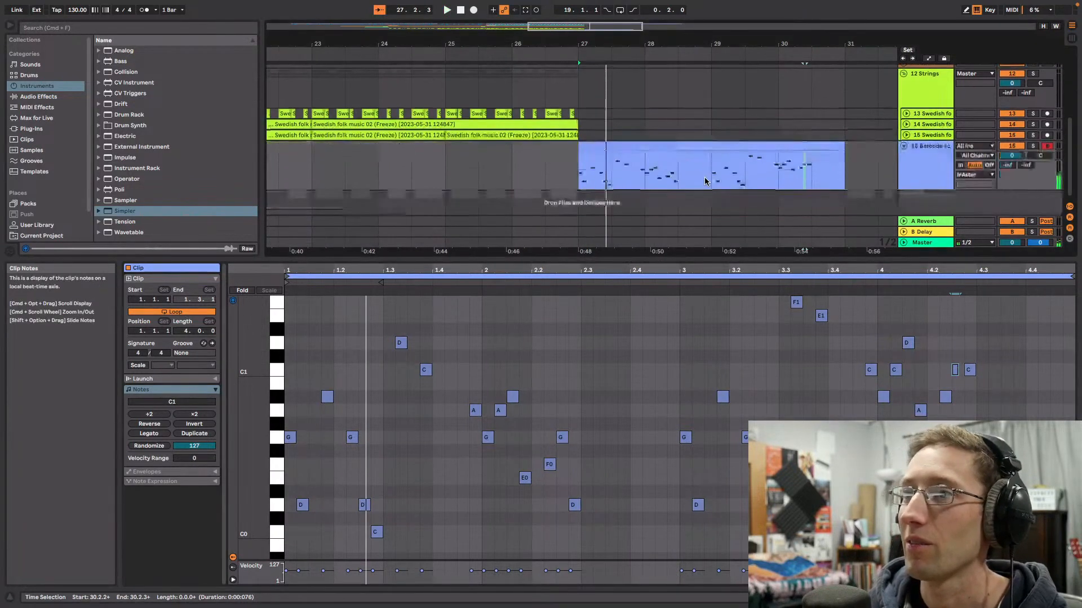
scroll(738, 181, up, 10)
scroll(907, 180, down, 1)
click(904, 171)
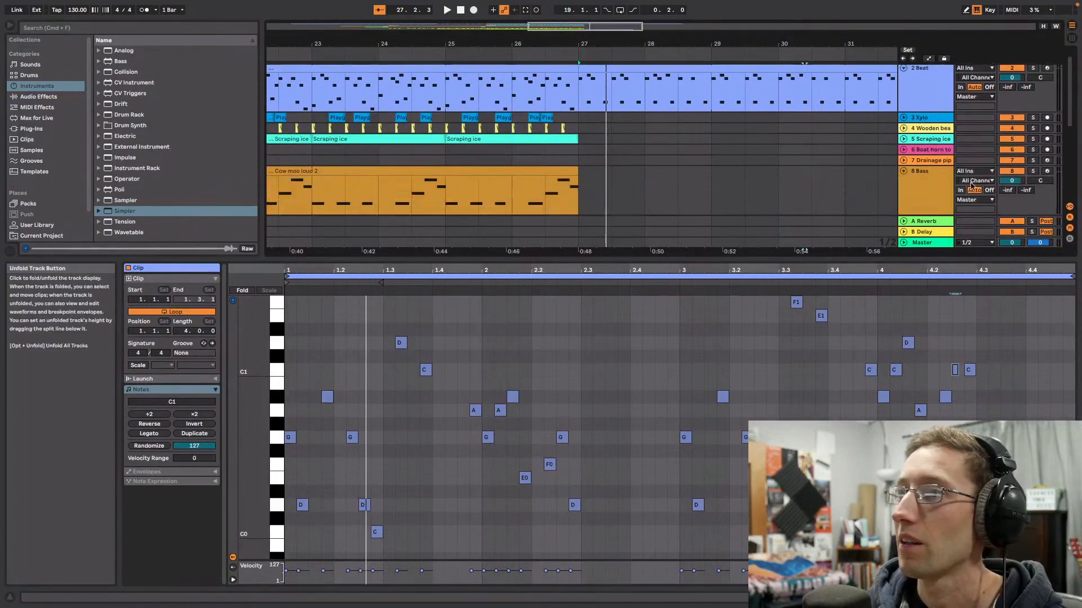
click(1046, 170)
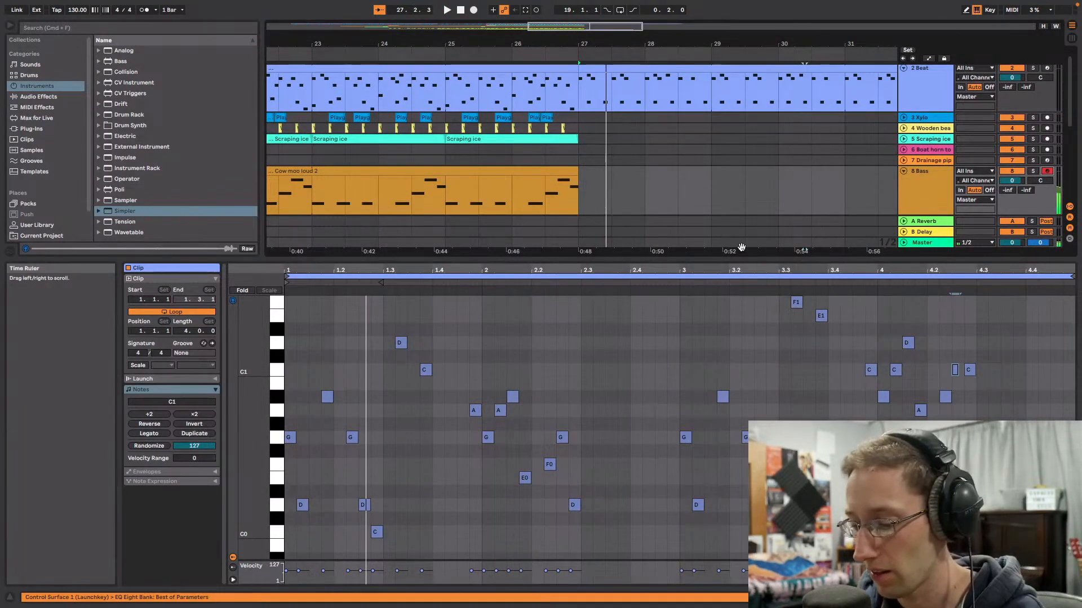
click(507, 197)
key(space)
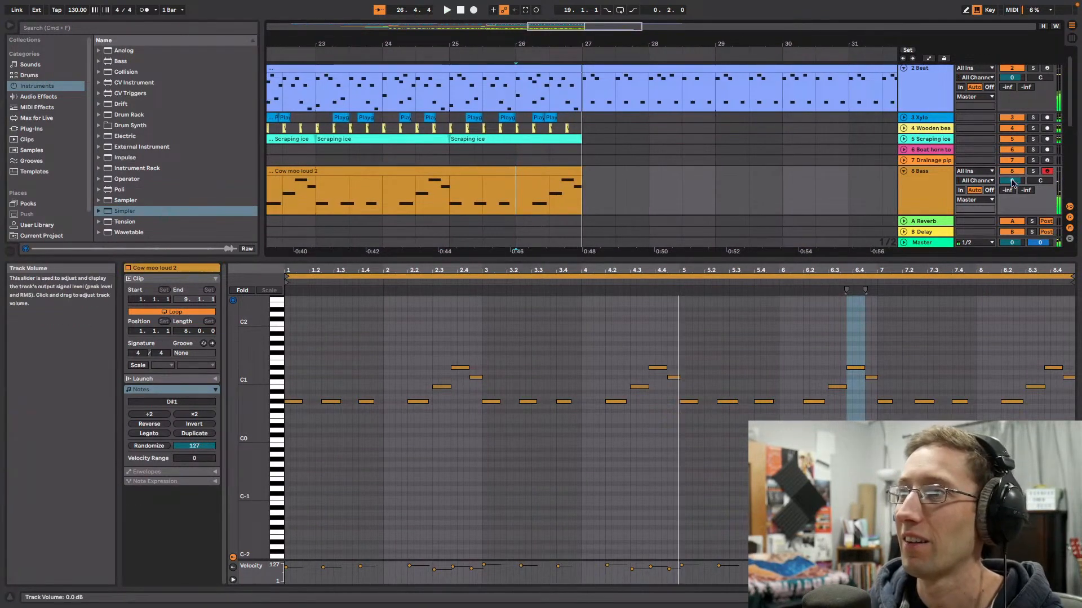
Step: Create a two-beat MIDI clip at bar 27 on the Bass track and add a one-beat F#1 note at its start
double_click(594, 194)
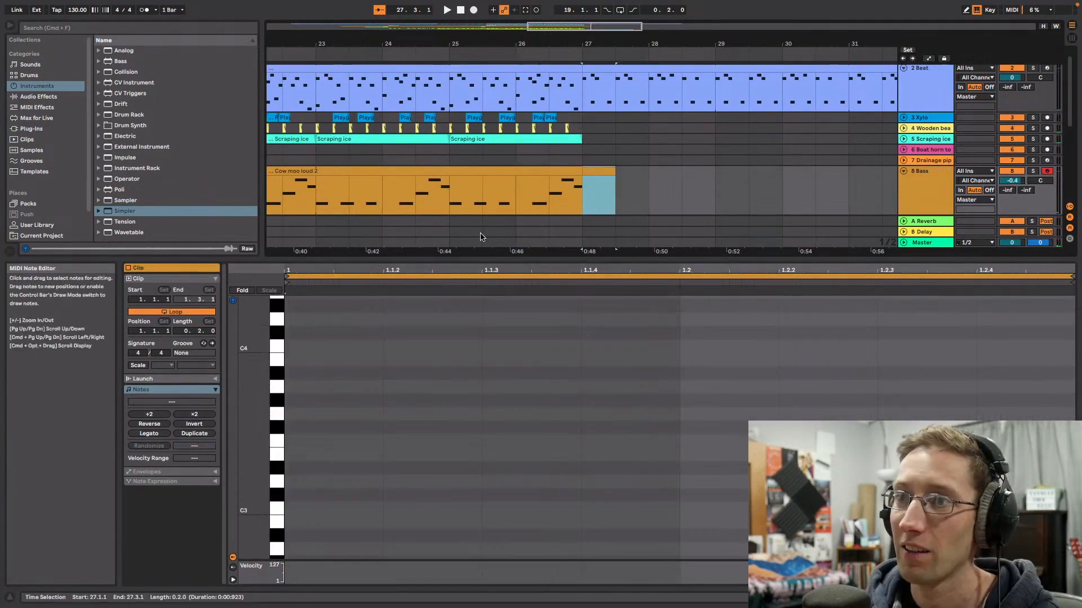
click(545, 166)
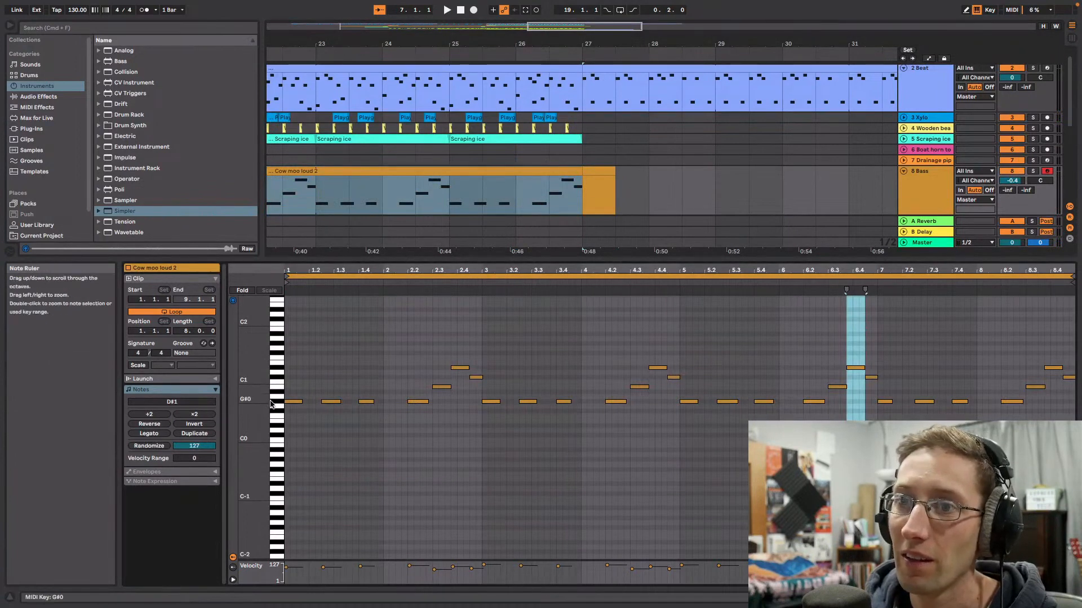
click(596, 193)
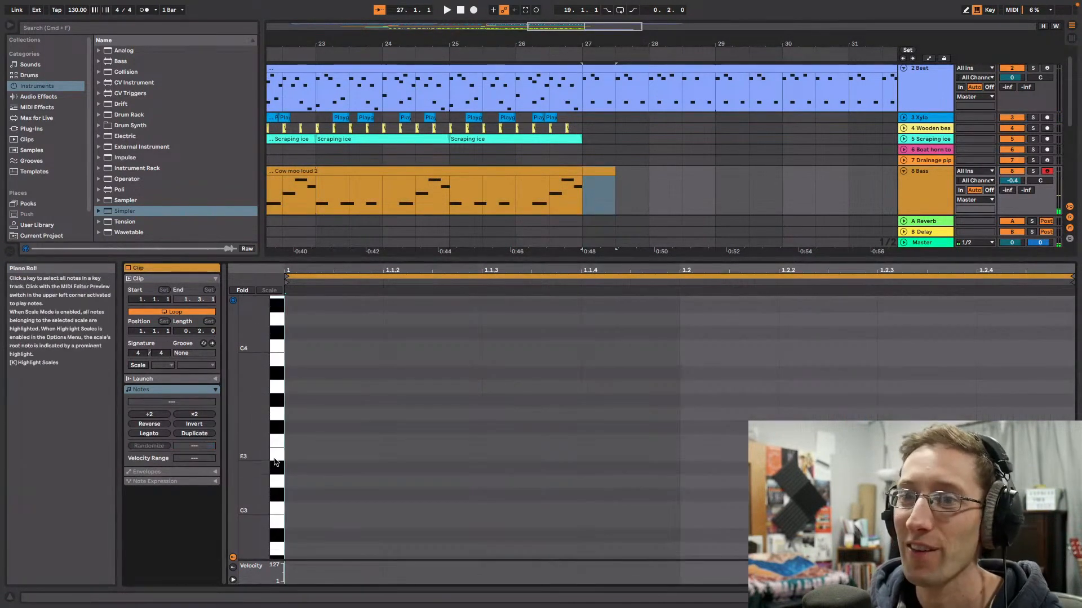
click(290, 427)
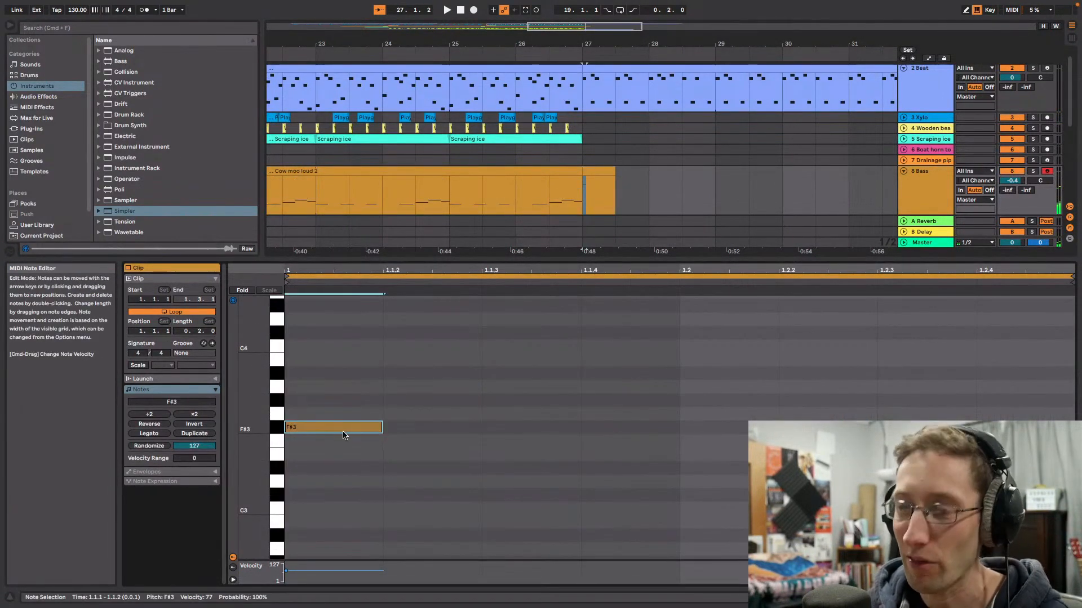
key(shift+Down)
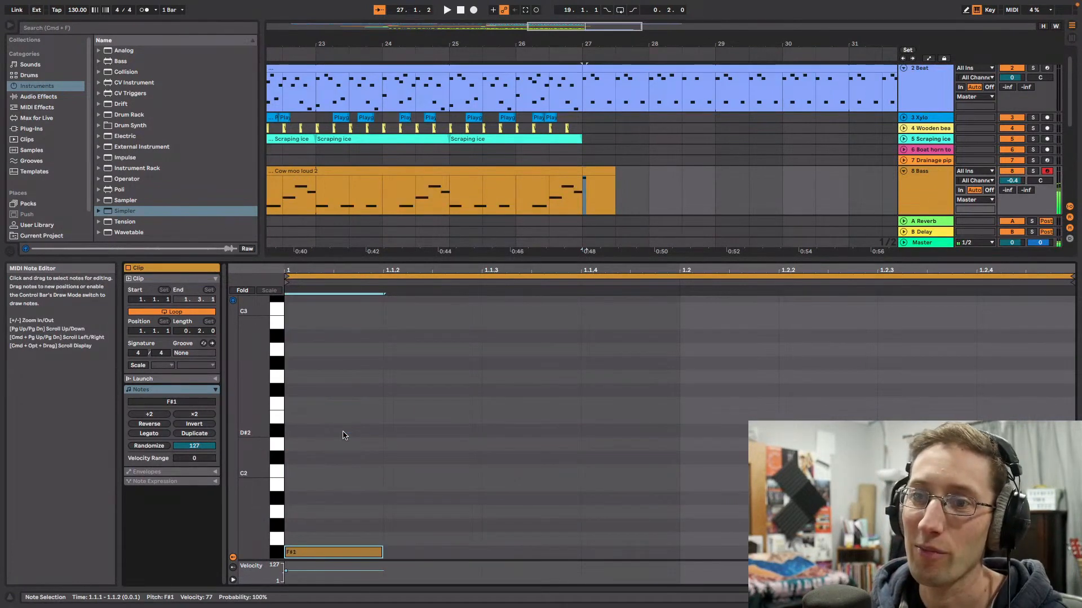
scroll(343, 434, down, 3)
drag(380, 426, 700, 413)
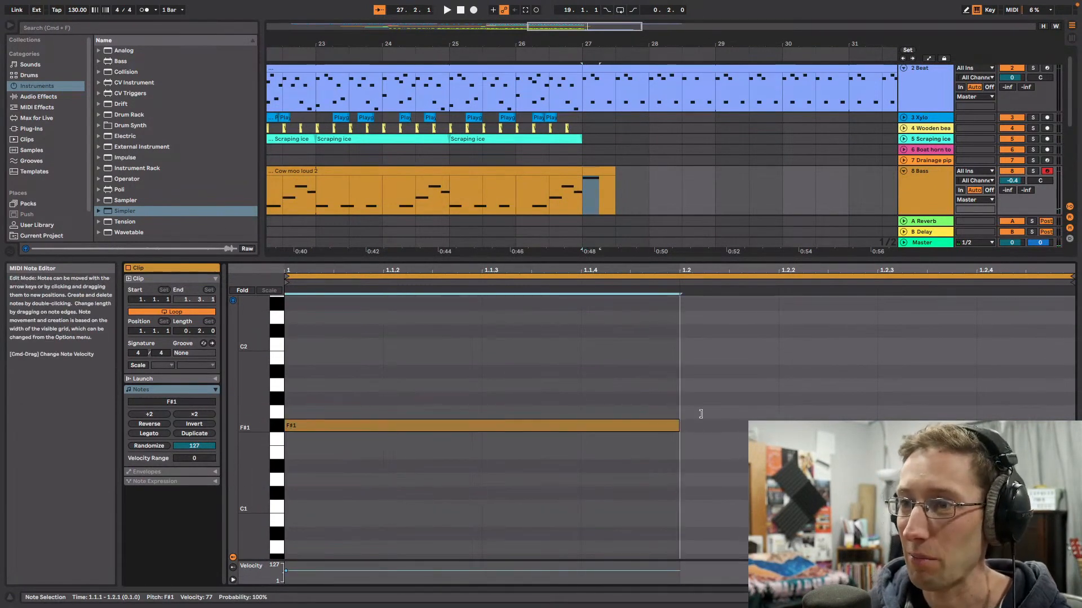
Step: Check the pitches in the preceding bass clip and transpose the new clip's note down to G#0
scroll(712, 197, down, 4)
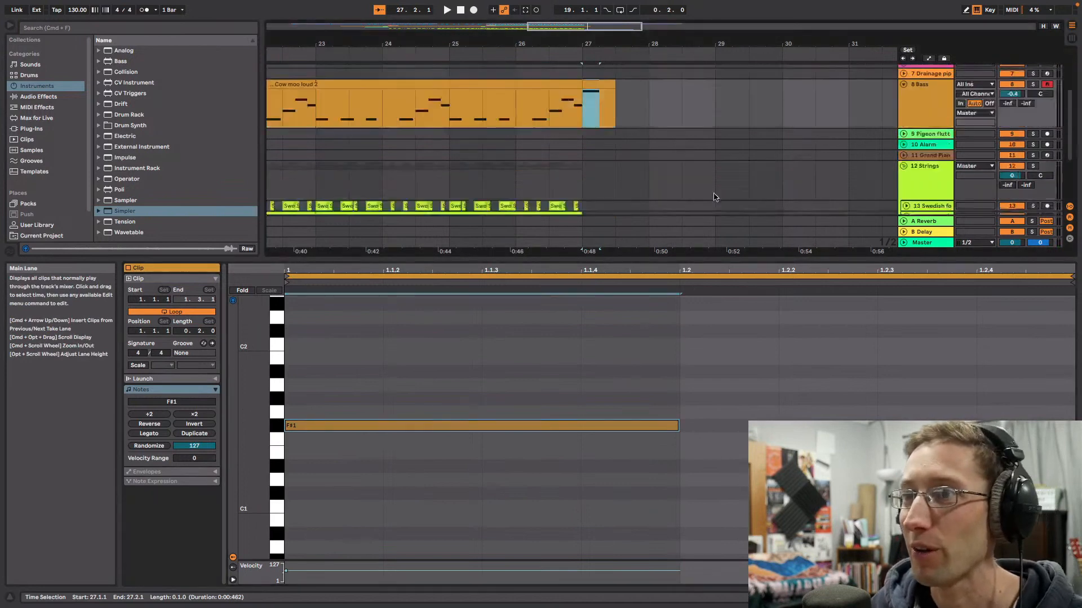
scroll(712, 198, up, 2)
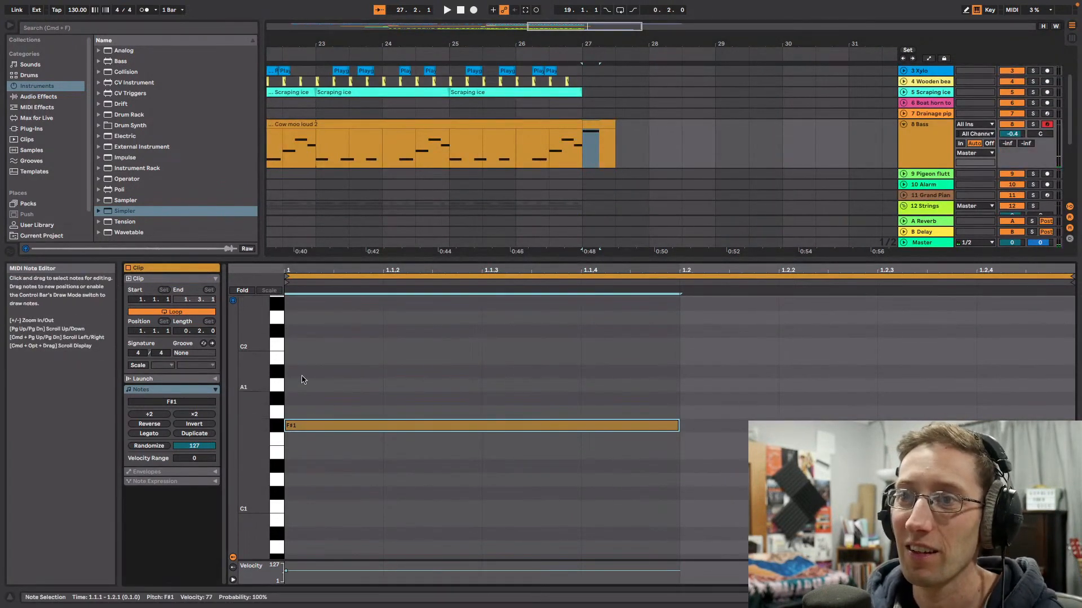
click(563, 125)
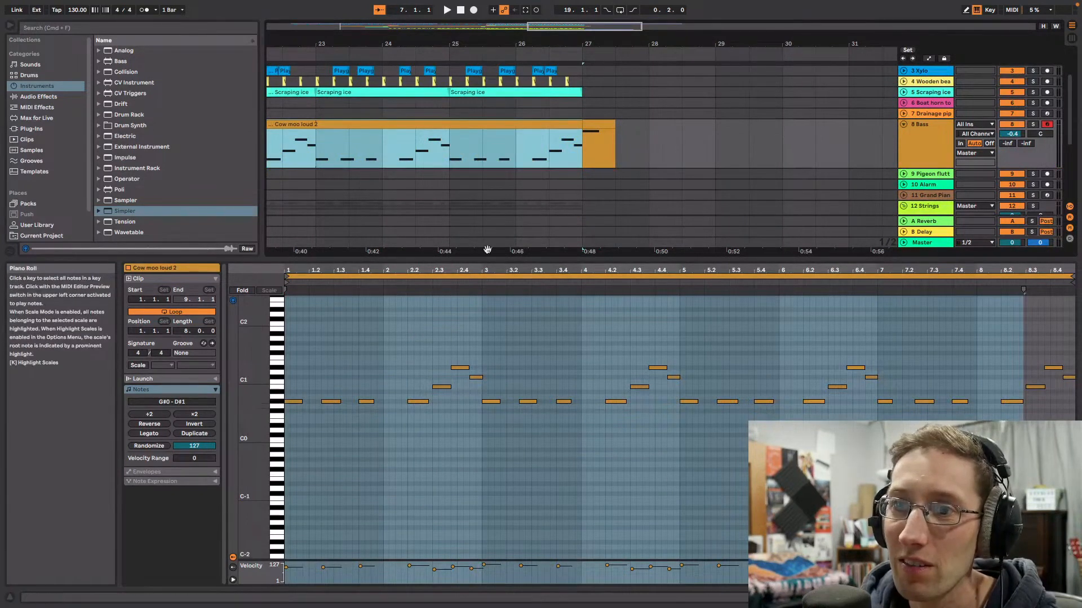
click(592, 125)
click(401, 428)
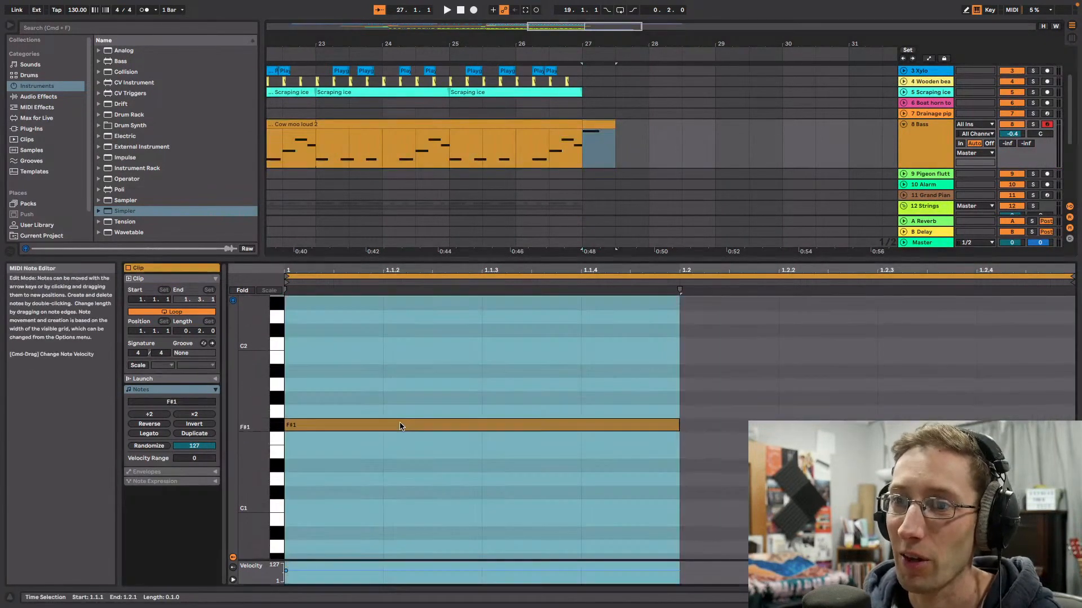
scroll(394, 406, down, 3)
click(391, 380)
key(Down)
key(Down)
key(Down)
key(Down)
key(Down)
key(Down)
key(Down)
key(Down)
key(Down)
key(Down)
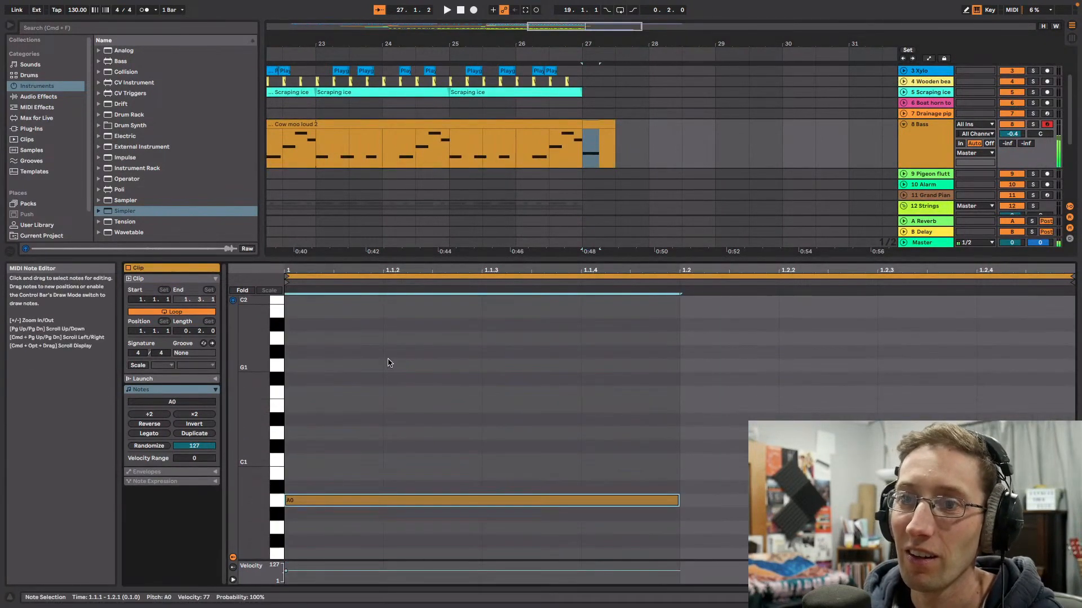
Step: Play the transition into bar 27, shorten the G#0 bass note to end at 1.1.3, and play it again
click(512, 53)
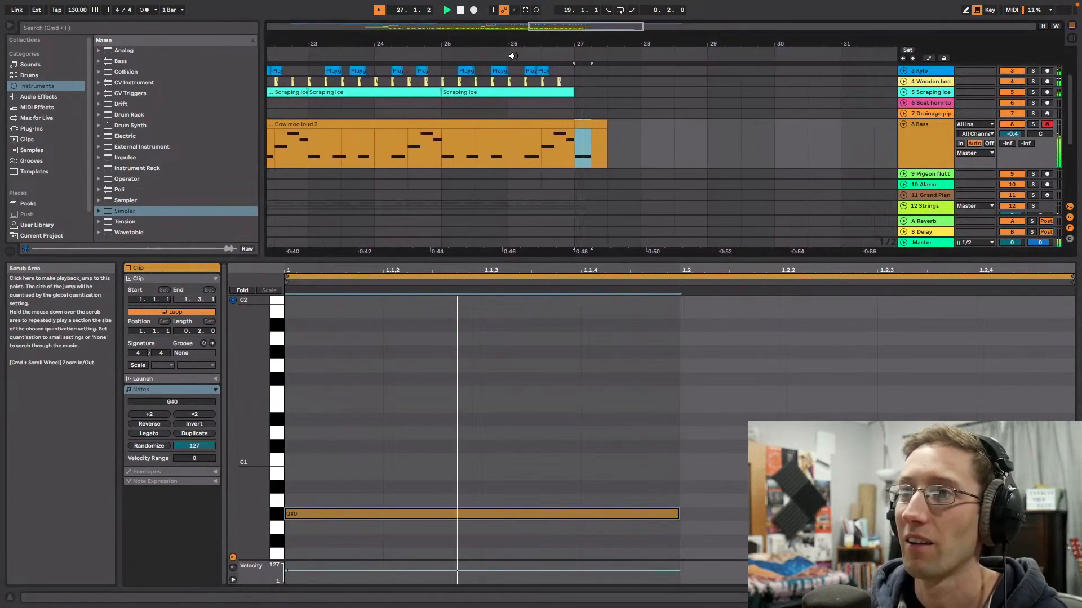
scroll(628, 138, down, 3)
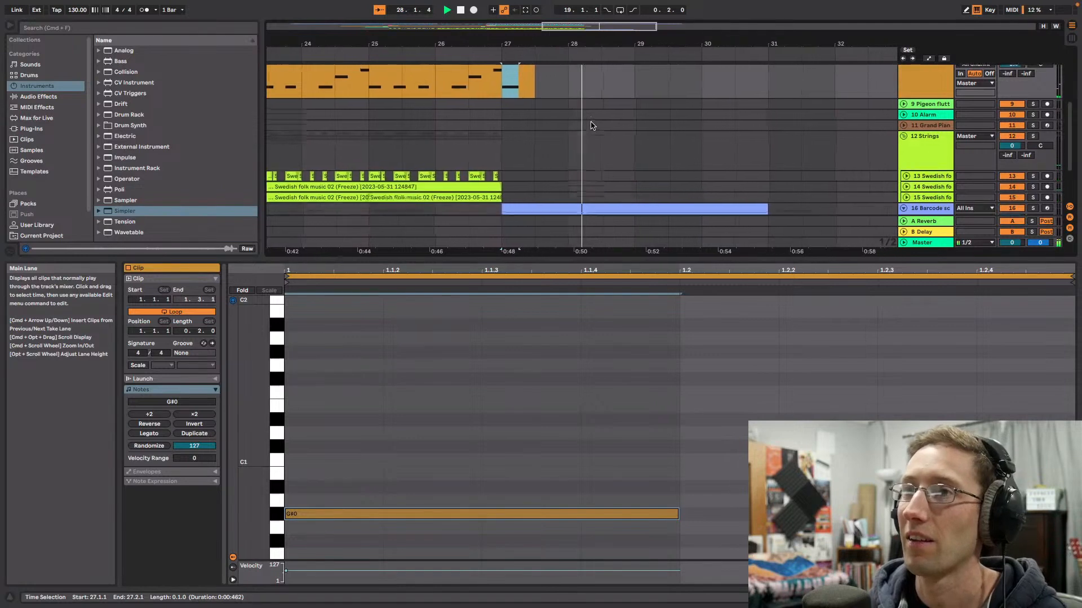
scroll(566, 131, up, 3)
click(463, 50)
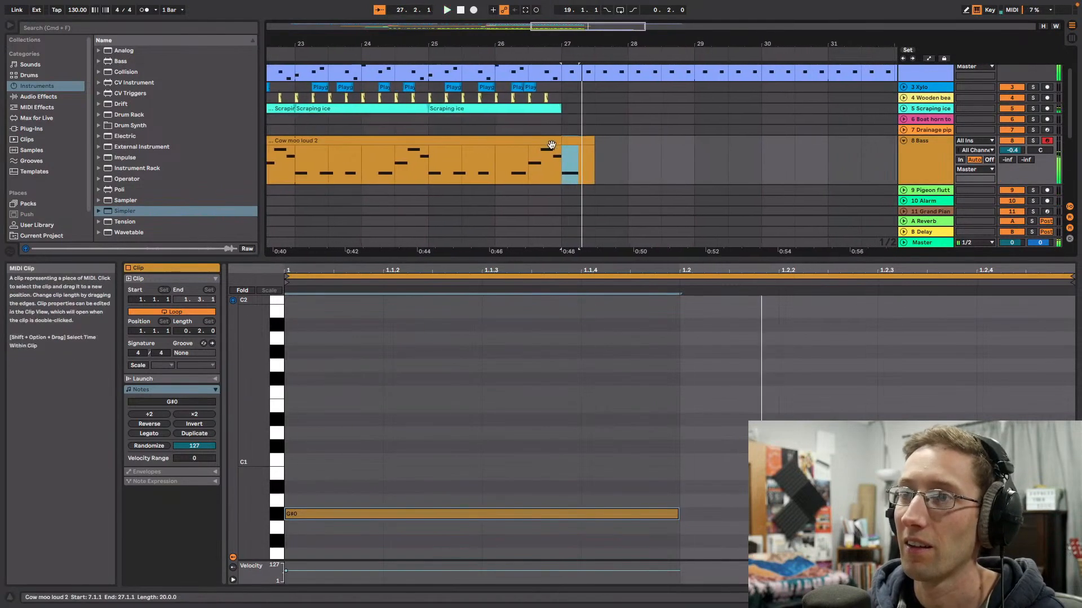
drag(678, 514, 485, 516)
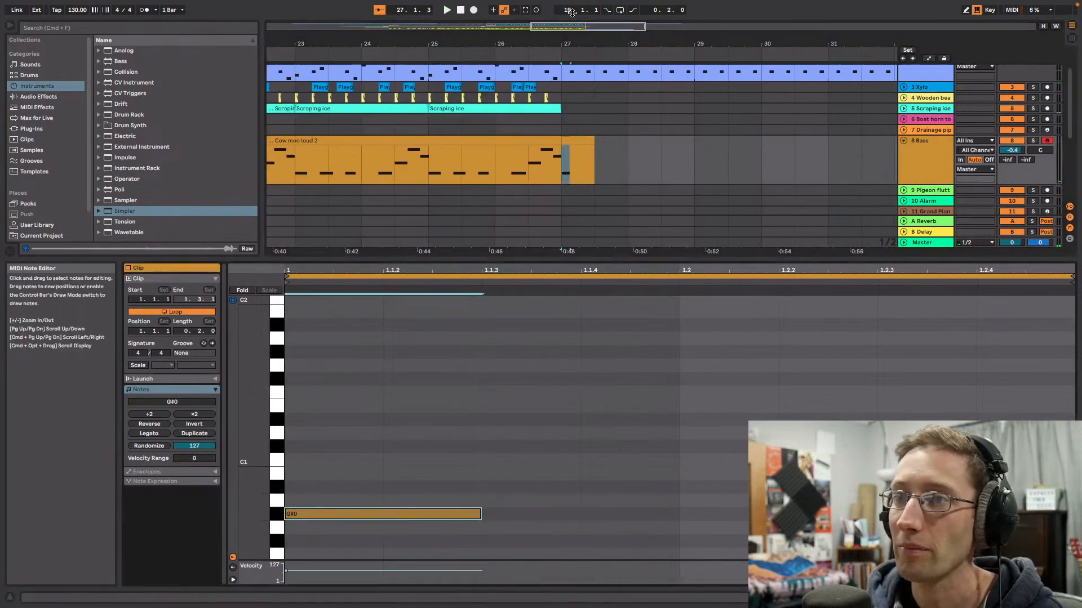
key(space)
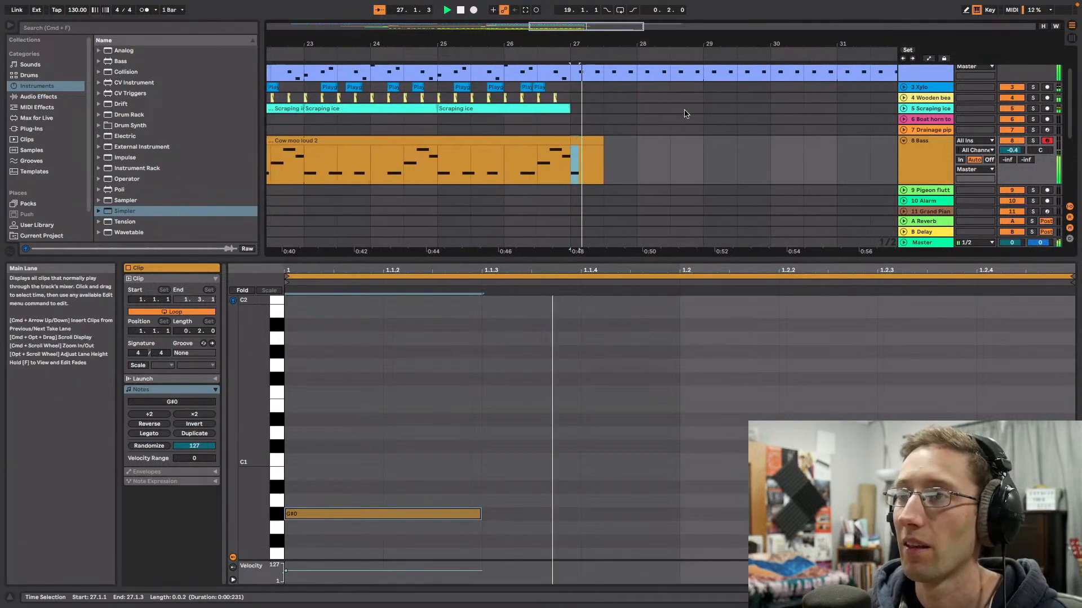
Step: Duplicate the one-bar bass selection at bar 27 into bar 28, then repeat both bars in bars 29 and 30
scroll(671, 111, down, 2)
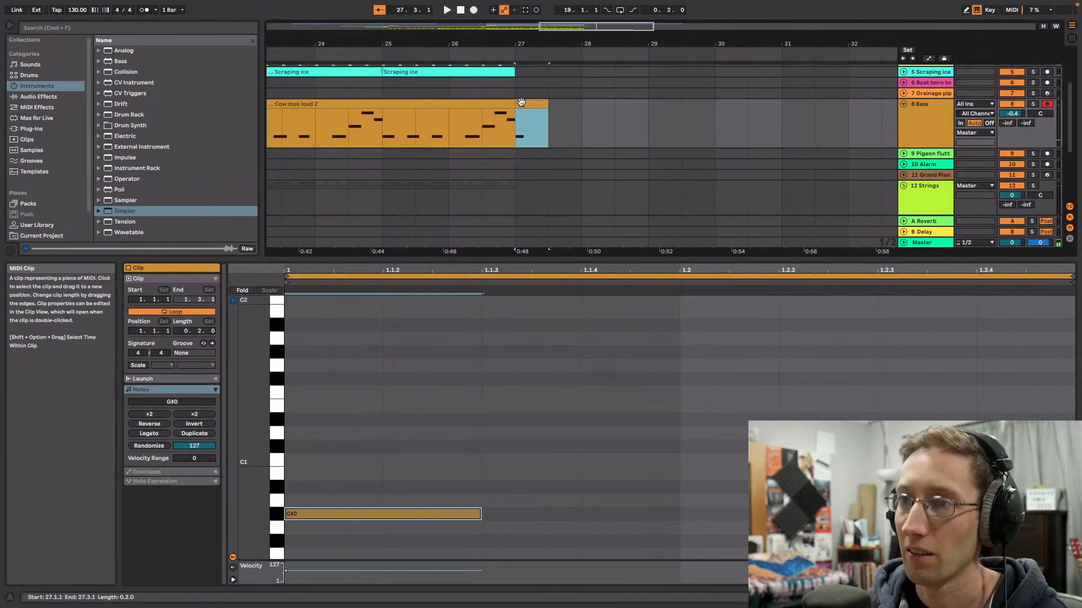
drag(576, 118, 521, 118)
key(super+d)
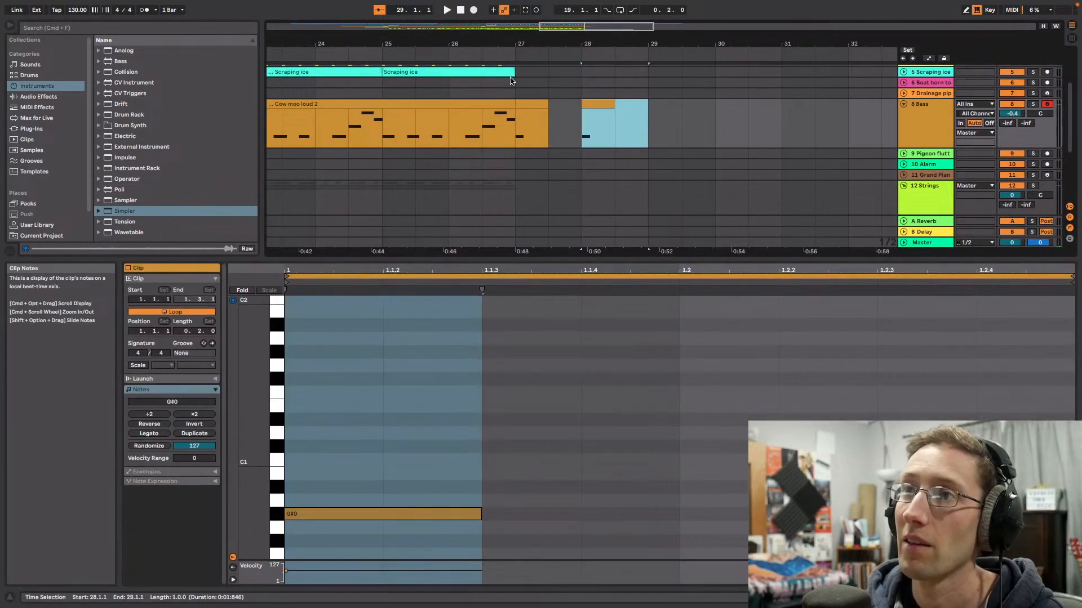
click(506, 54)
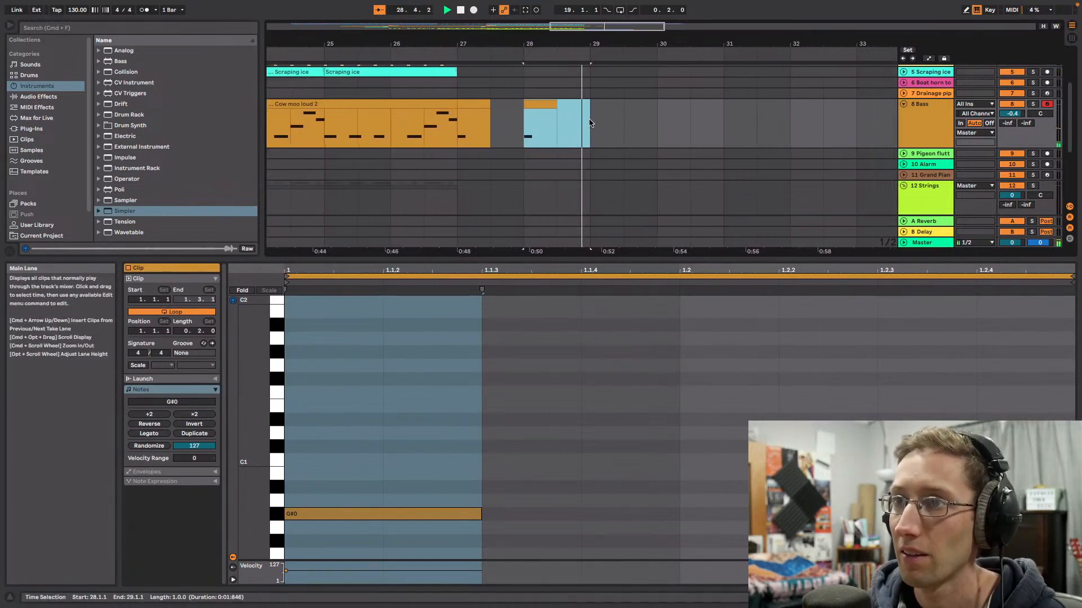
drag(582, 121, 451, 121)
key(super+d)
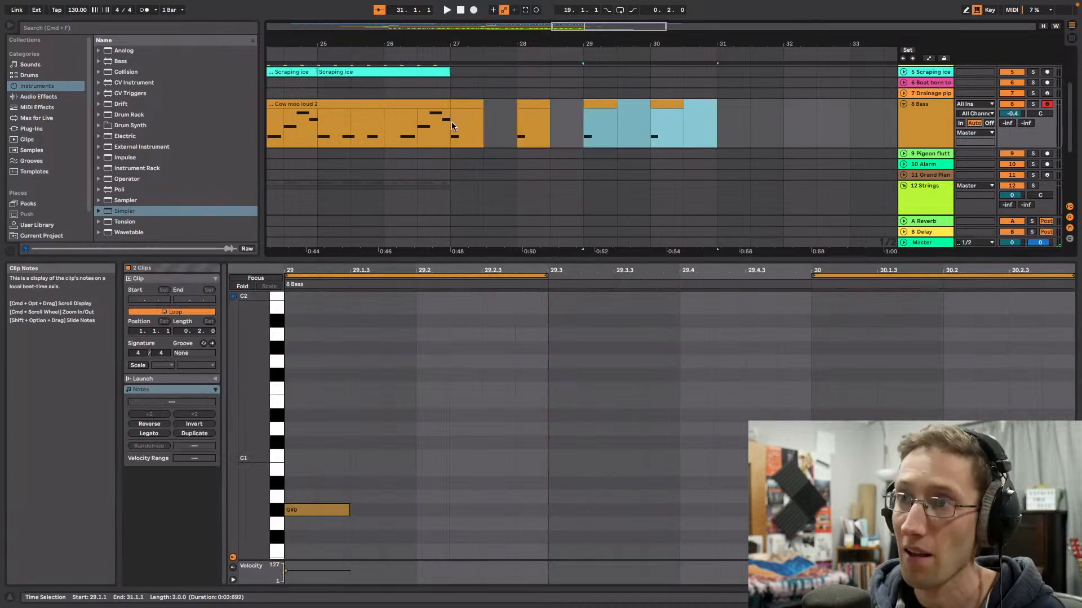
Step: Play the section from bar 27 with the Bass track folded and the arrangement area enlarged to show all tracks
click(450, 124)
key(space)
drag(593, 28, 593, 4)
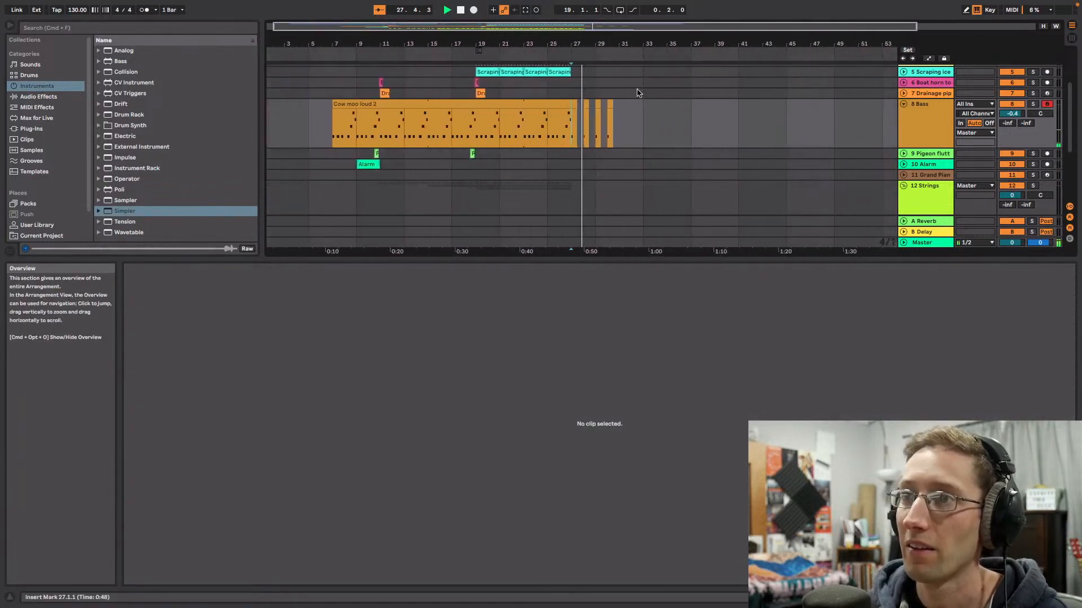
click(903, 103)
scroll(721, 134, down, 3)
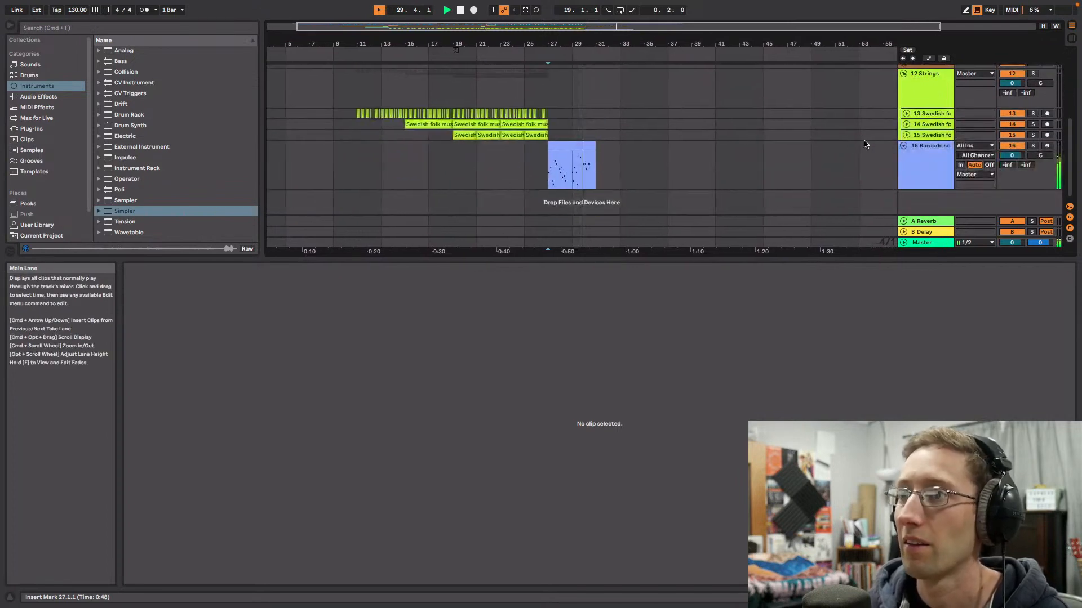
scroll(797, 148, up, 10)
drag(810, 260, 788, 474)
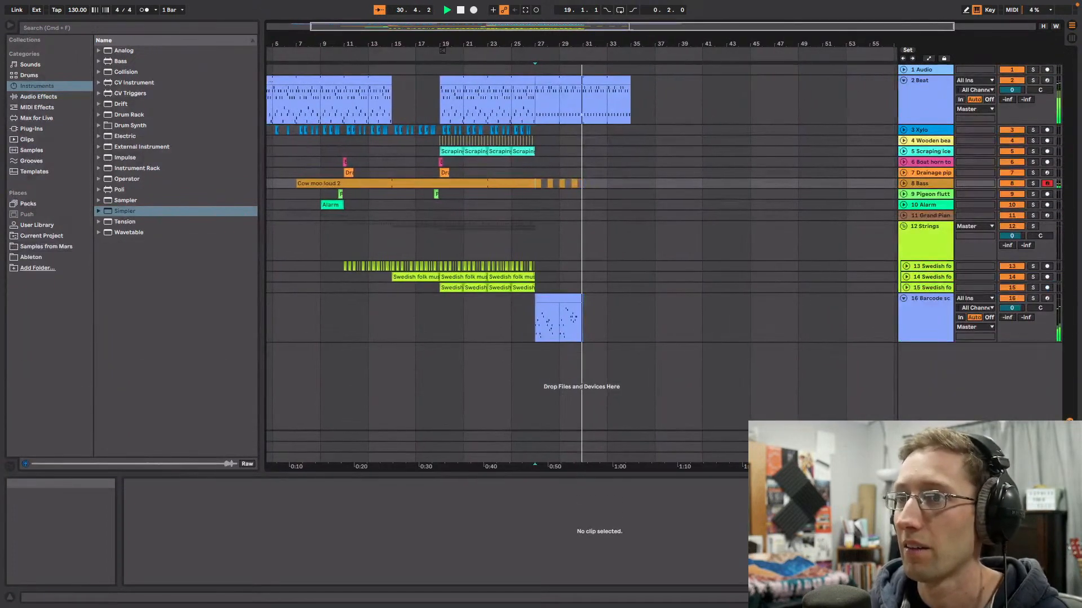
key(space)
scroll(628, 176, up, 5)
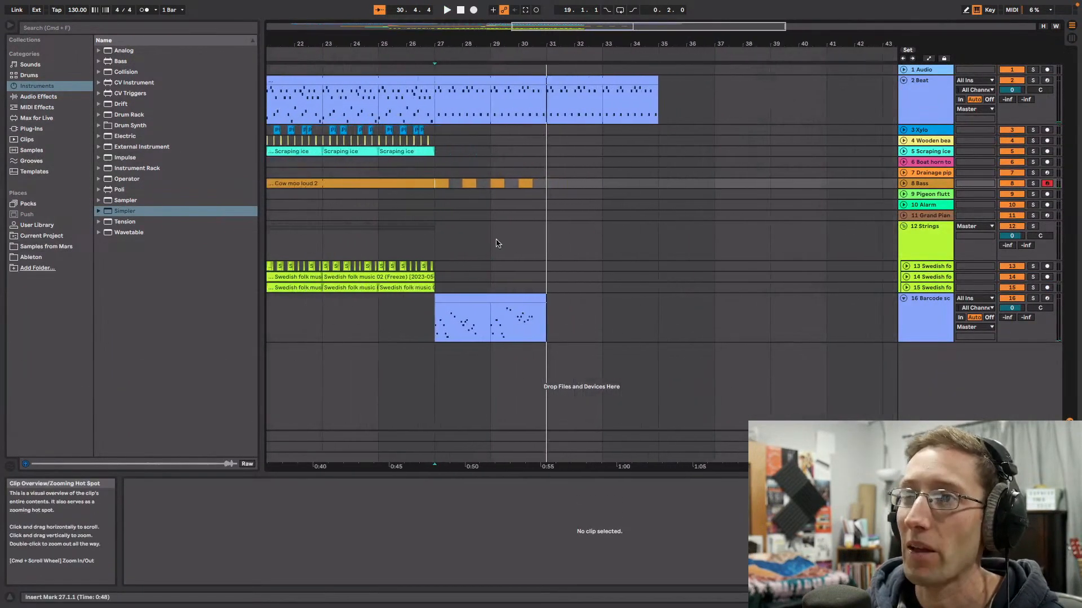
Step: Repeat the bass clips and the barcode scanner melody of bars 27–30 in bars 31–34 and play from bar 27
click(707, 252)
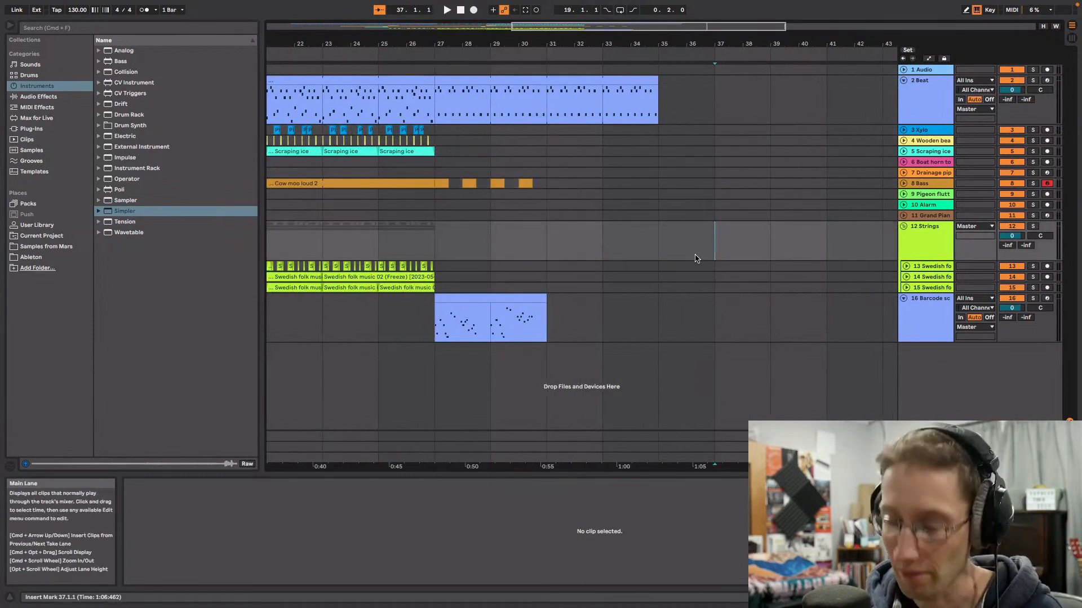
click(437, 187)
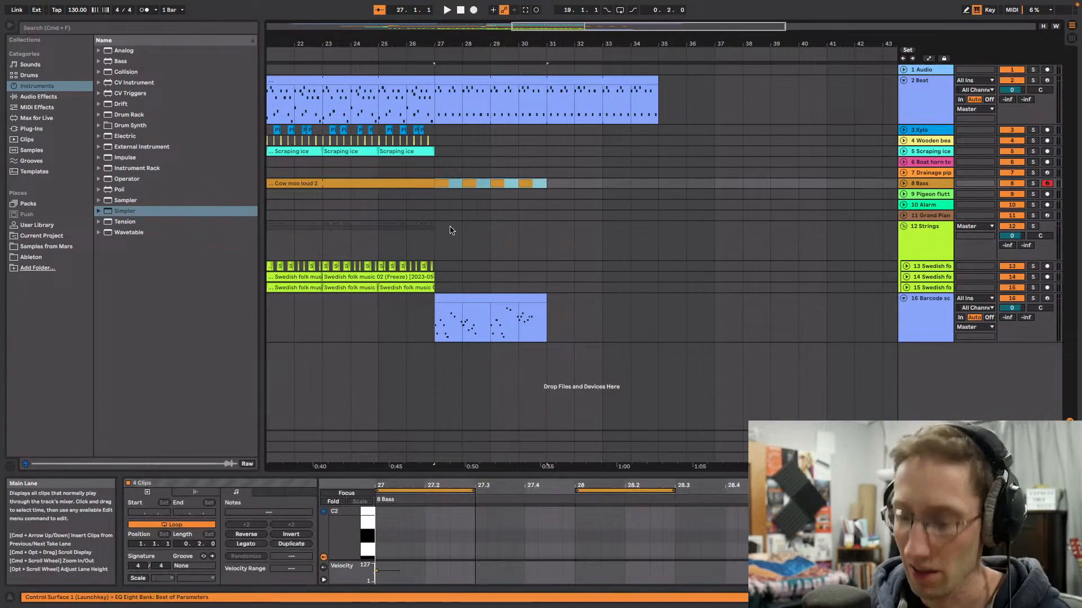
click(527, 298)
key(super+d)
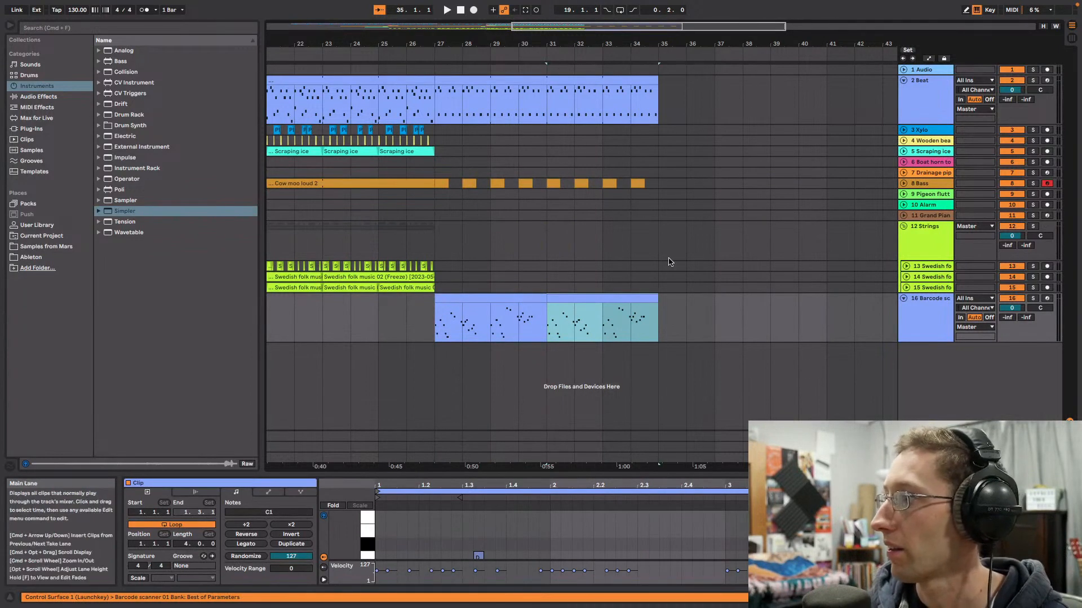
click(438, 244)
key(space)
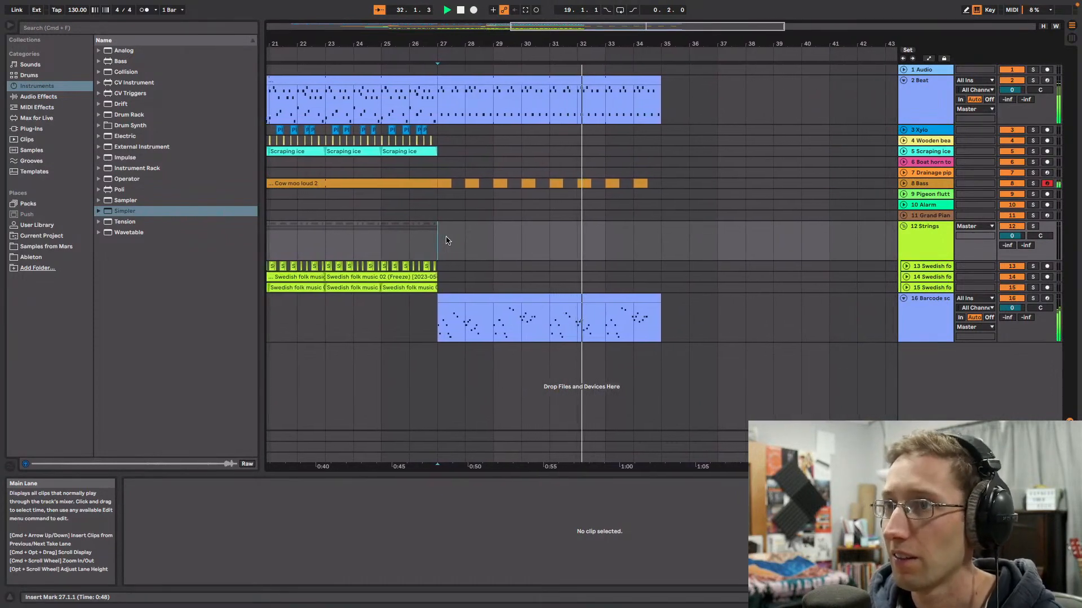
drag(649, 36, 650, 45)
key(space)
Step: Unfold the Xylo track and audition its xylophone hits around bar 25
click(903, 130)
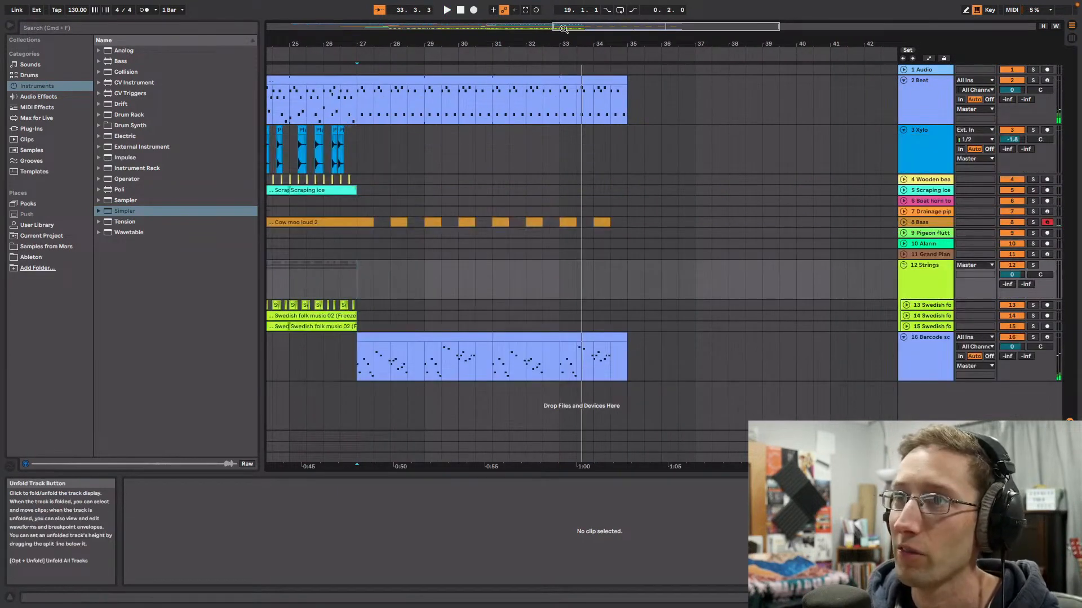
drag(382, 44, 762, 60)
click(623, 157)
key(space)
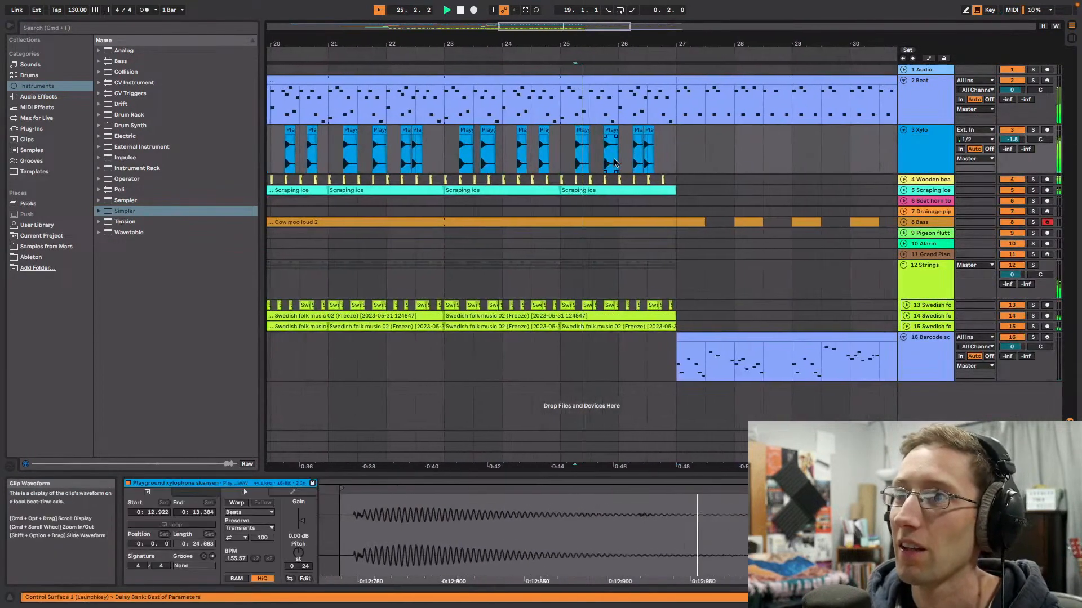
key(space)
key(space)
key(space)
Step: Copy the first xylophone clip of bar 25 to beat 27.3 on the Xylo track and play from bar 27
click(581, 130)
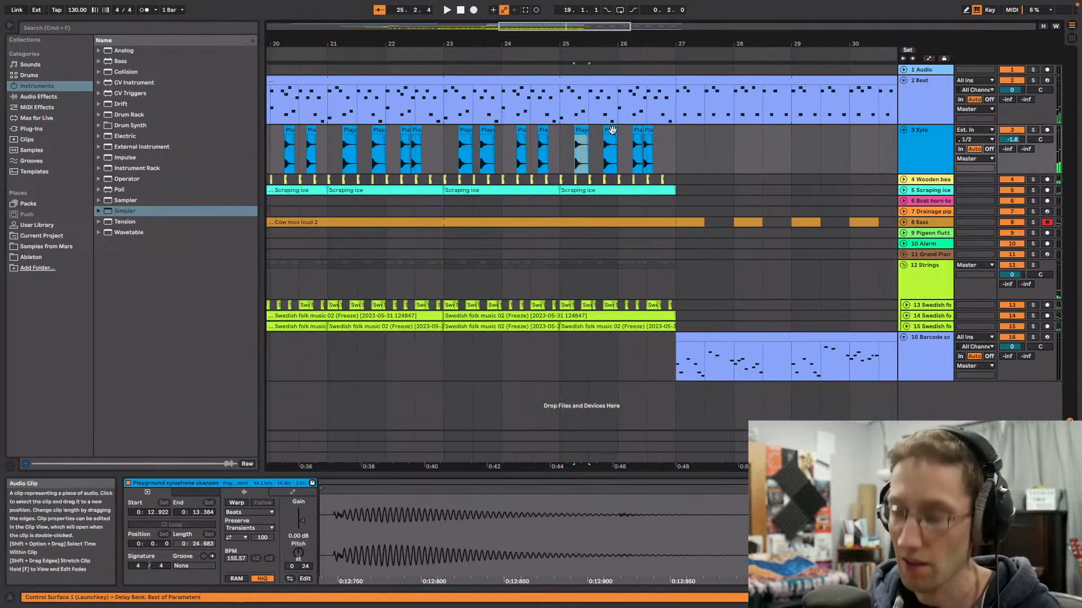
key(super+c)
click(703, 147)
key(super+v)
click(677, 157)
key(space)
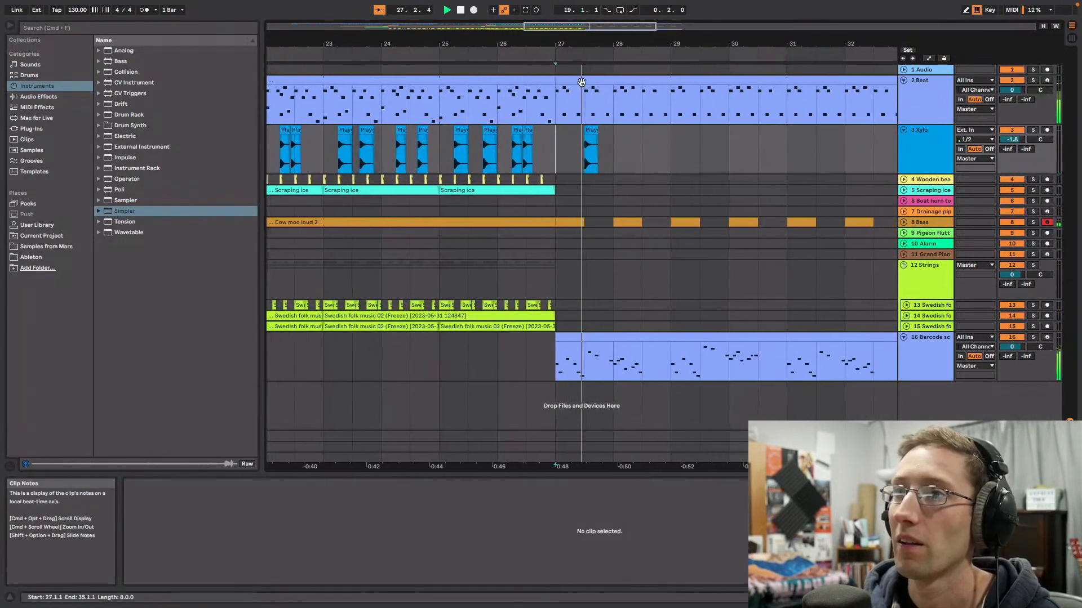
Step: Move the copied xylophone clip one beat earlier to 27.2 and play from bar 27
key(space)
drag(586, 41, 652, 79)
drag(627, 131, 598, 132)
click(564, 137)
key(space)
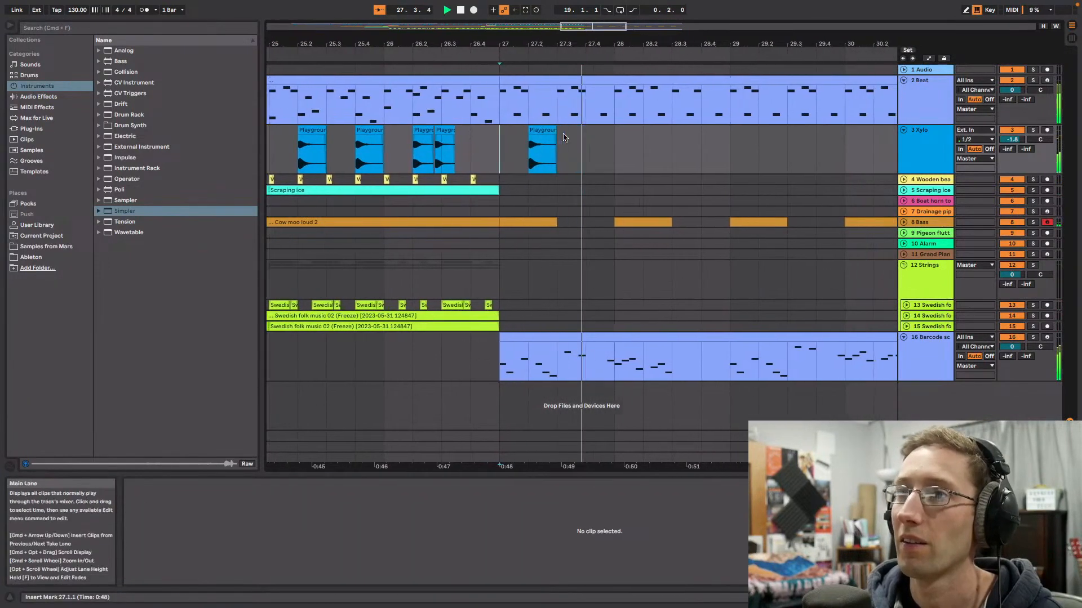
key(space)
Step: Repeat the bar 27 xylophone hit on the second beat of bars 28 and 29 and play from bar 27
drag(552, 150, 456, 148)
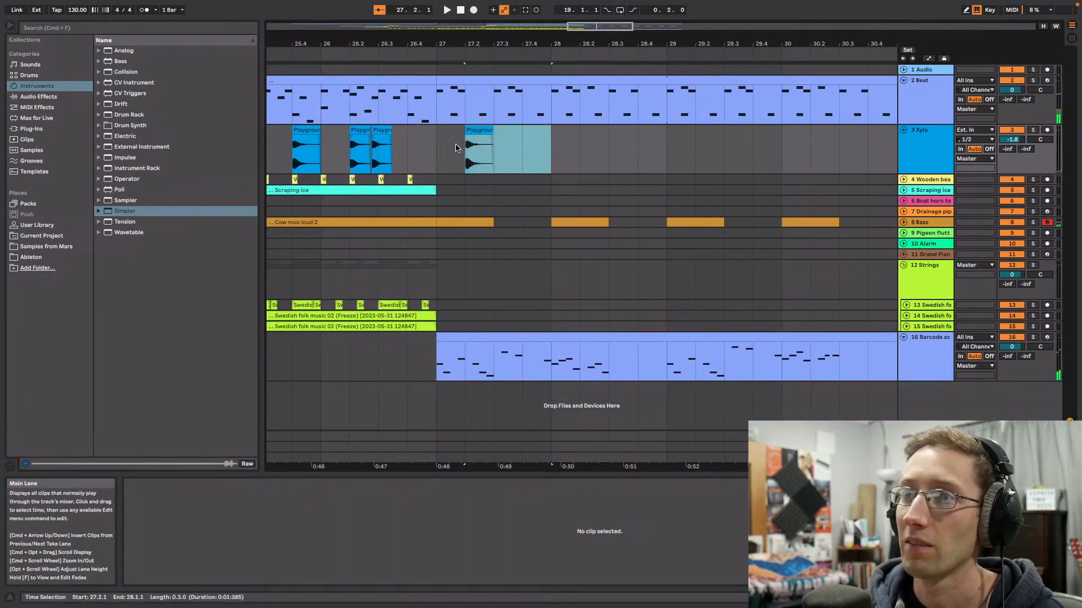
key(super+d)
key(super+d)
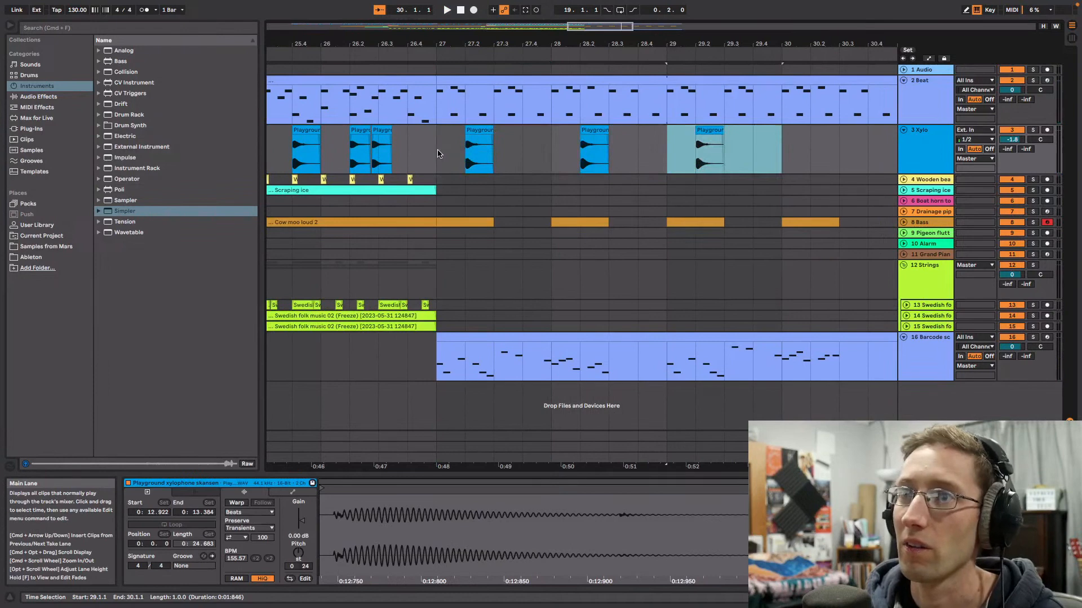
click(438, 154)
key(space)
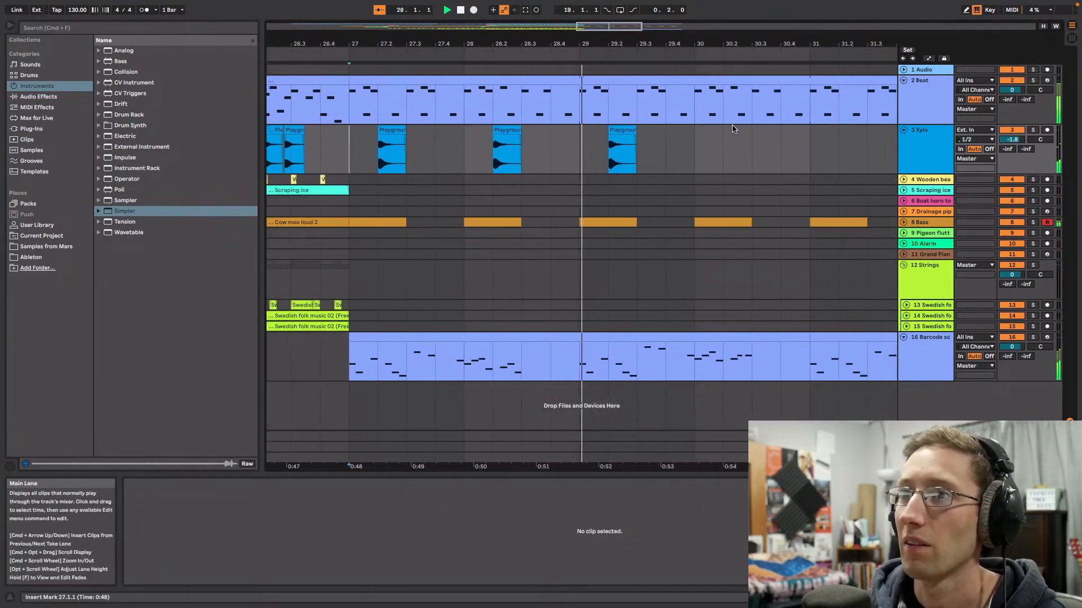
Step: Duplicate the xylophone hit into bar 30, then repeat the four-bar xylophone pattern in bars 31–34
key(space)
drag(597, 150, 488, 150)
key(super+d)
drag(617, 26, 619, 13)
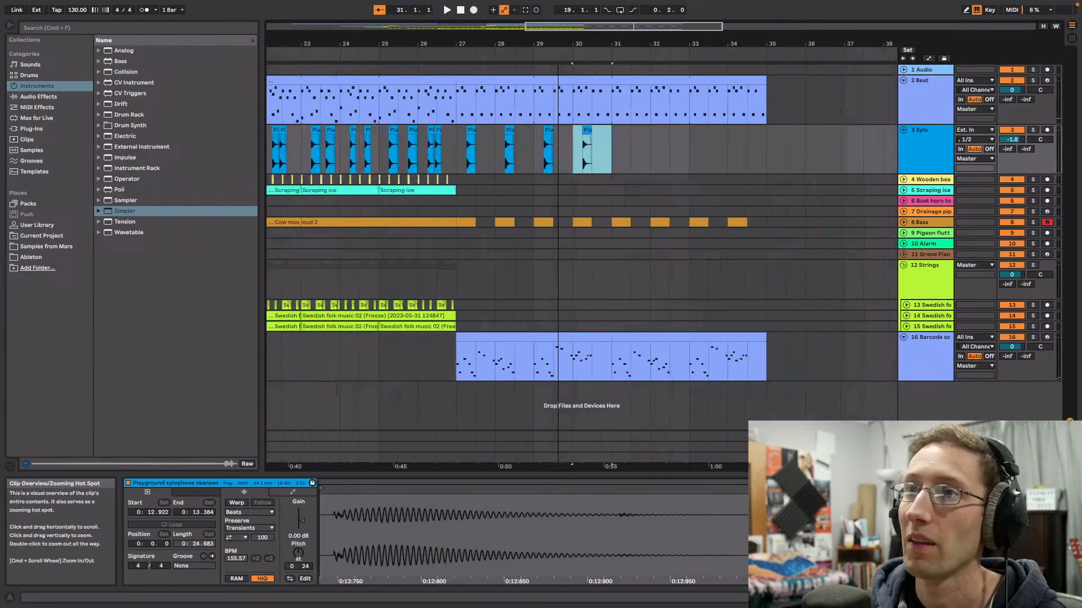
drag(614, 152, 457, 151)
key(super+d)
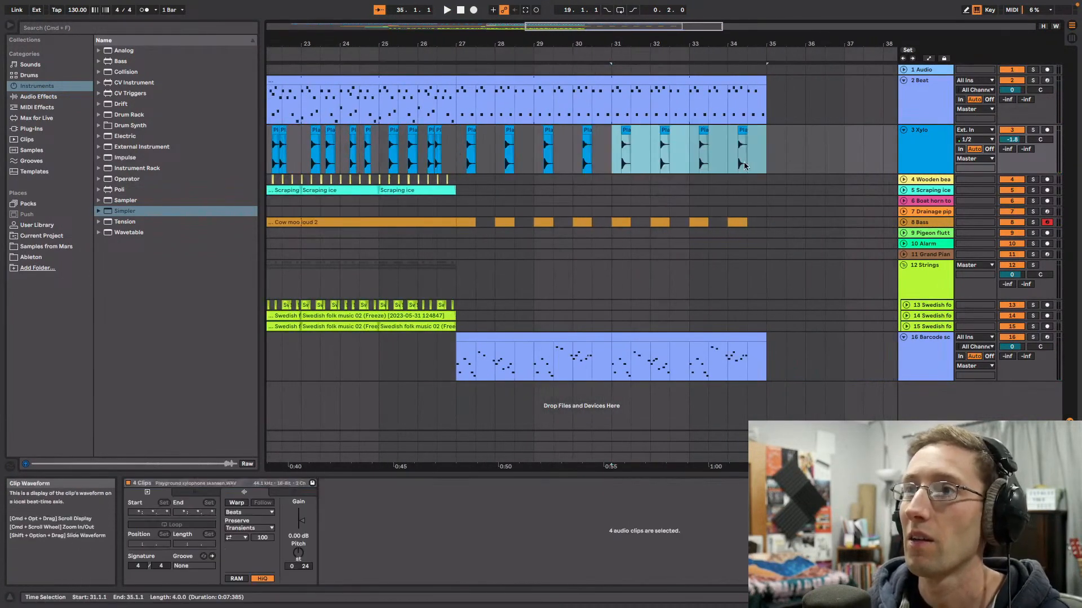
Step: Fold the Xylo, Beat and barcode scanner tracks and duplicate the barcode scanner track
click(903, 130)
click(903, 80)
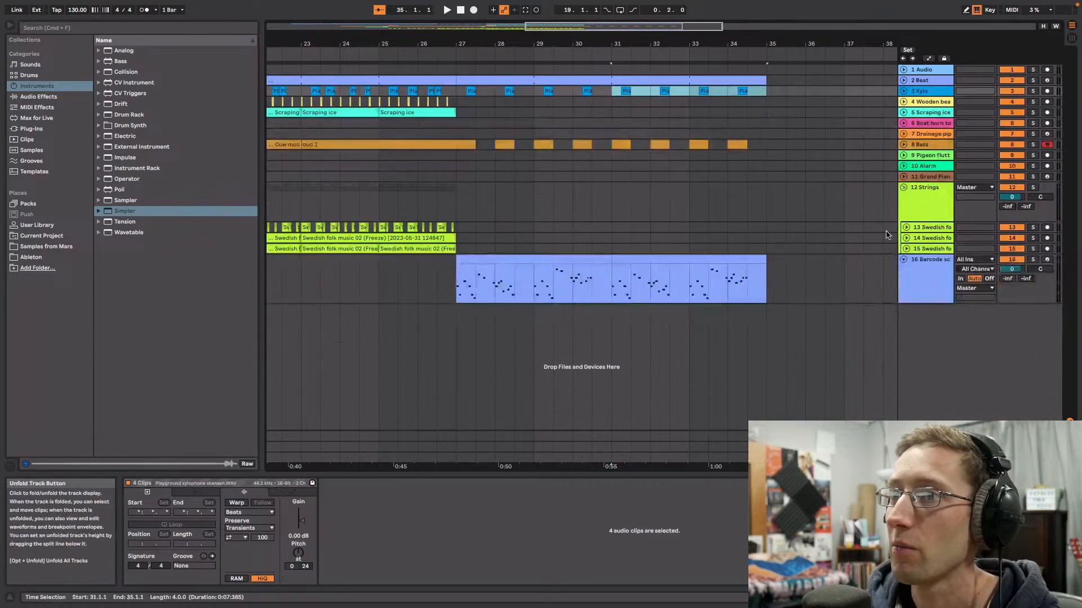
click(903, 260)
click(931, 260)
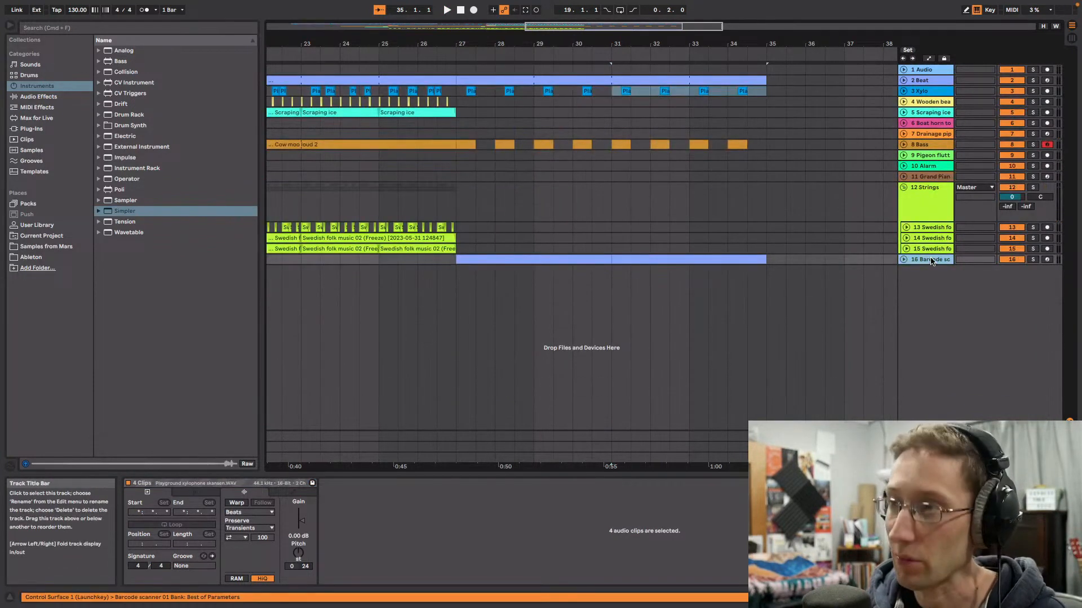
key(super+d)
Step: Unfold the duplicated barcode scanner track and delete both of its MIDI clips
click(903, 271)
click(575, 270)
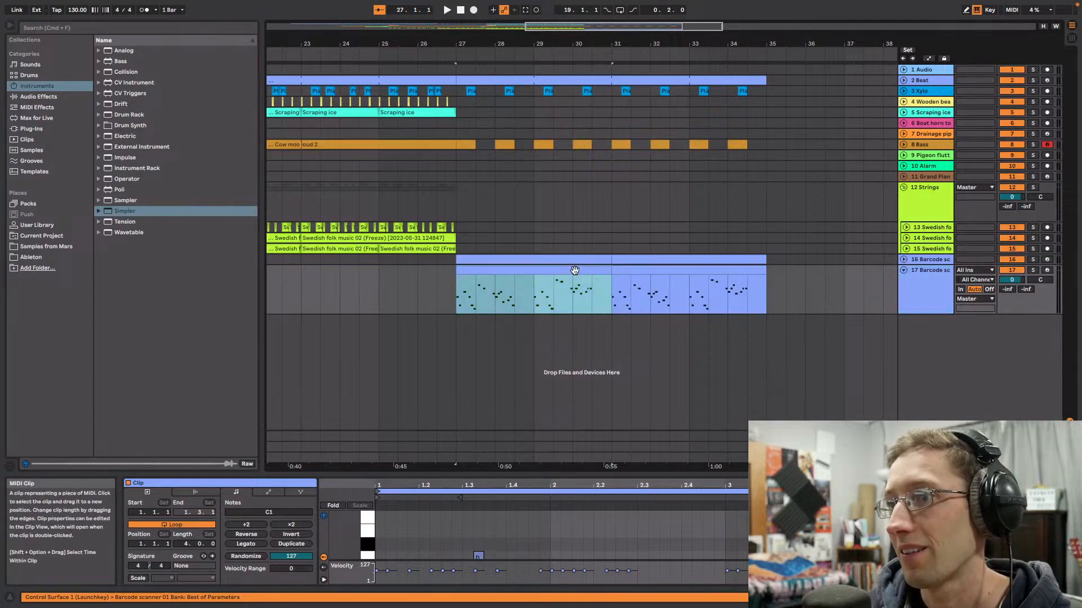
key(Delete)
click(633, 270)
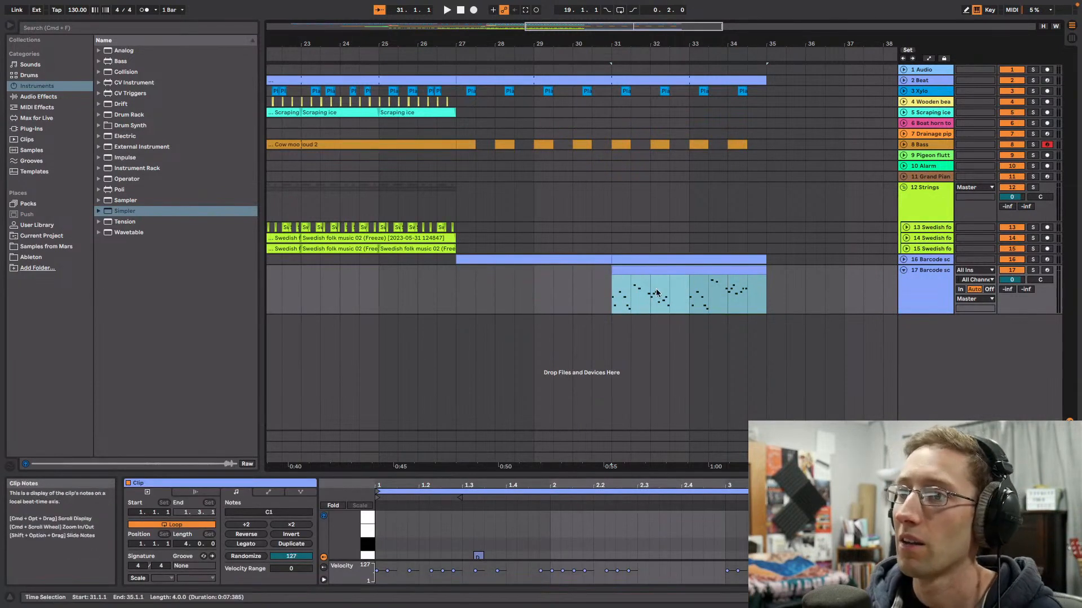
key(Delete)
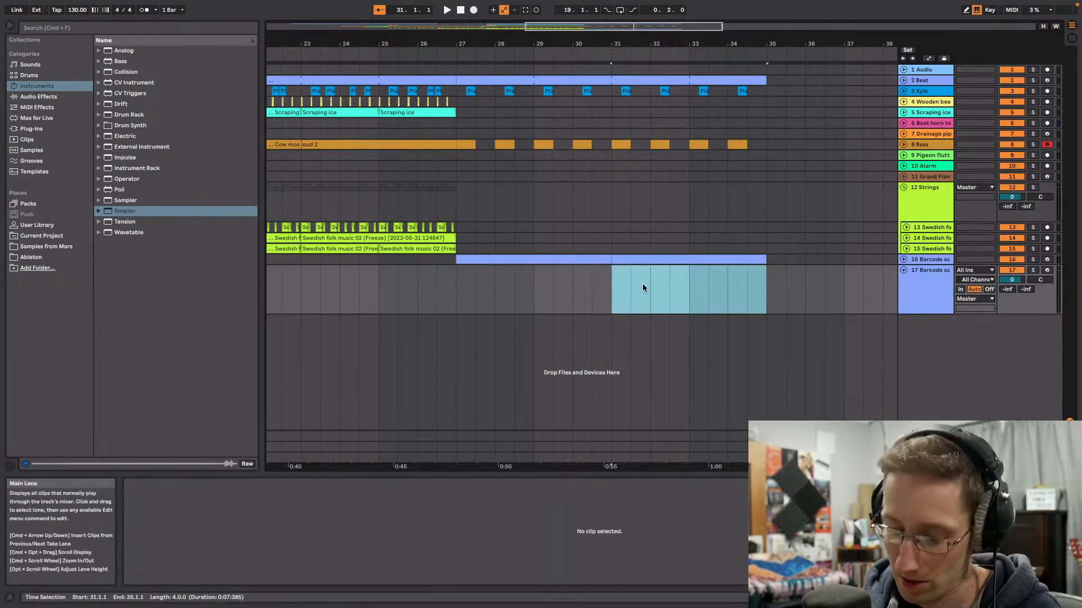
Step: Create an empty four-bar MIDI clip on track 17, move it to bar 31, and unfold the original barcode scanner track
click(641, 290)
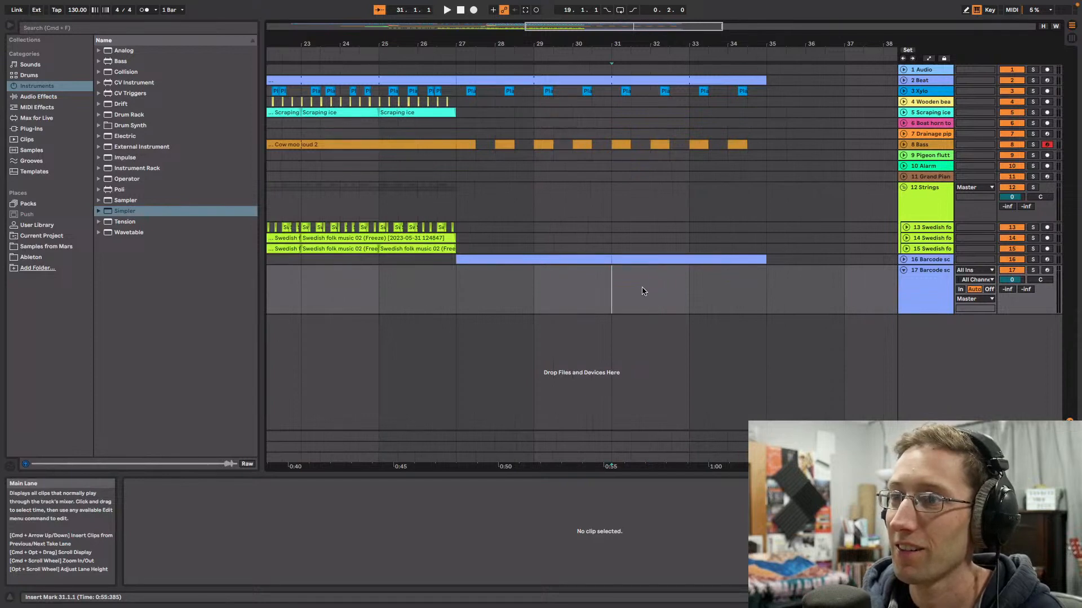
double_click(570, 285)
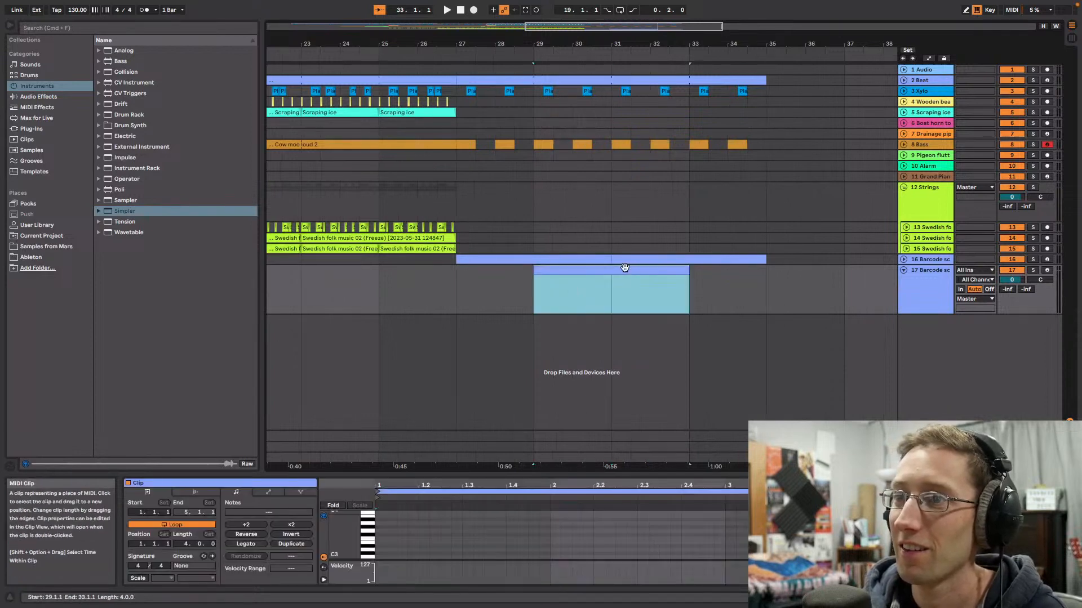
drag(624, 270, 720, 280)
click(903, 259)
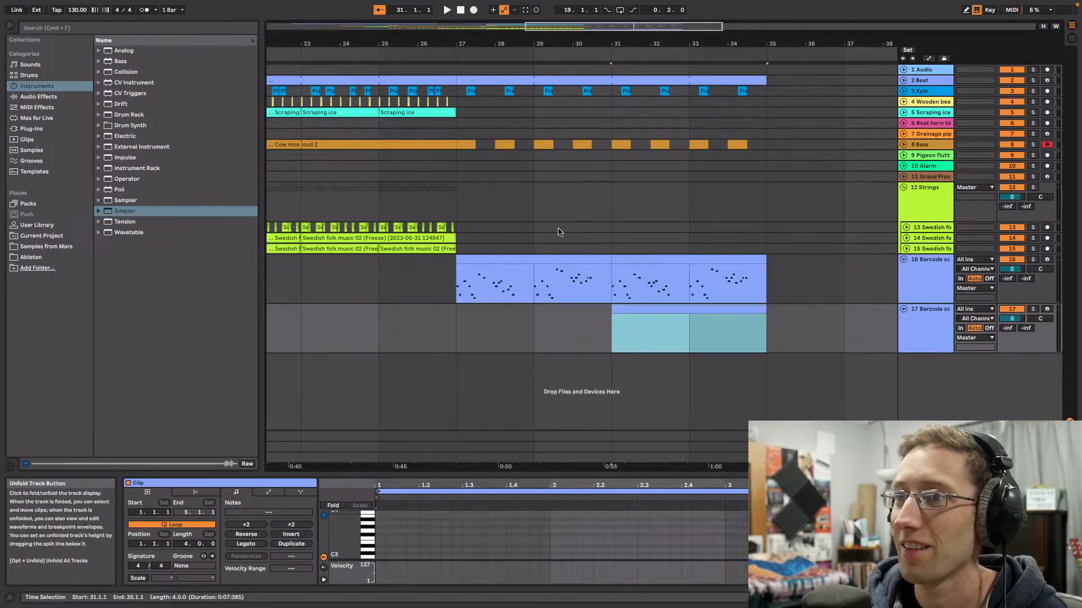
Step: Play from bar 31 and open the empty clip on track 17 in an enlarged note editor
click(606, 240)
key(space)
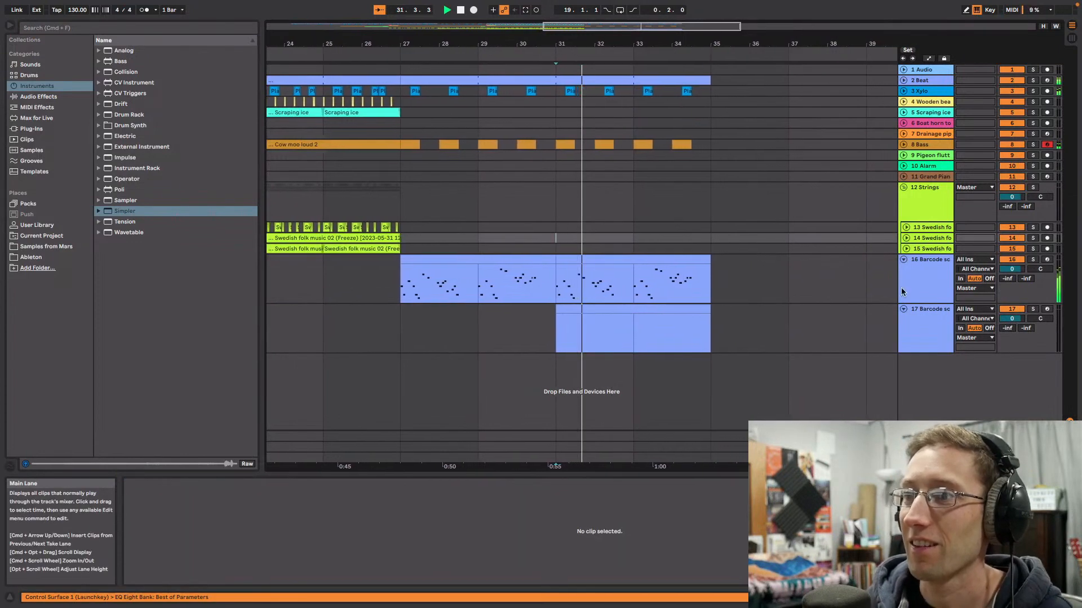
drag(645, 29, 642, 51)
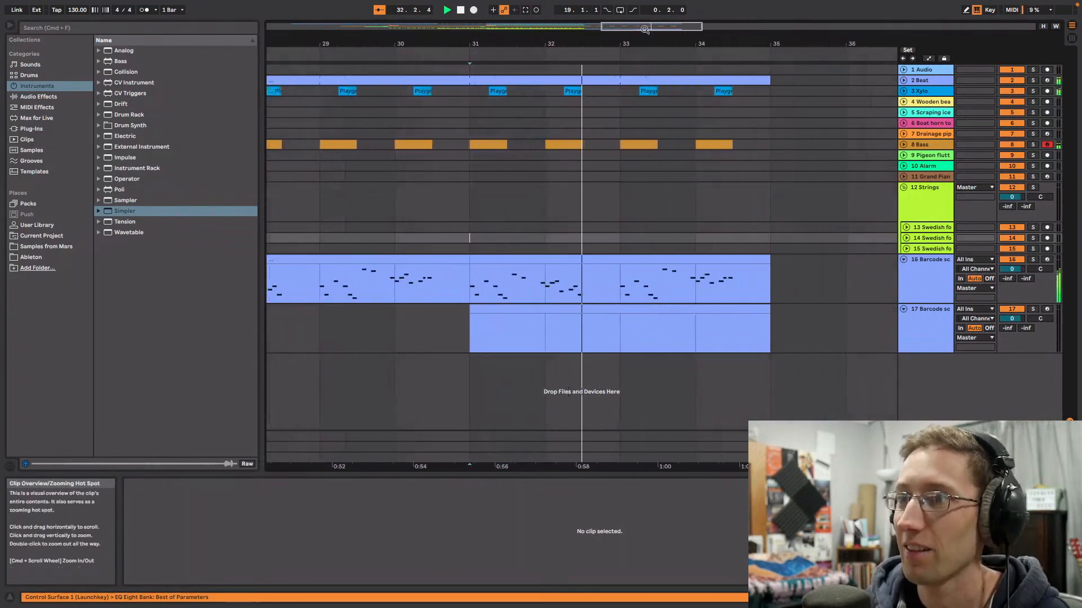
click(578, 308)
drag(563, 474, 557, 337)
key(space)
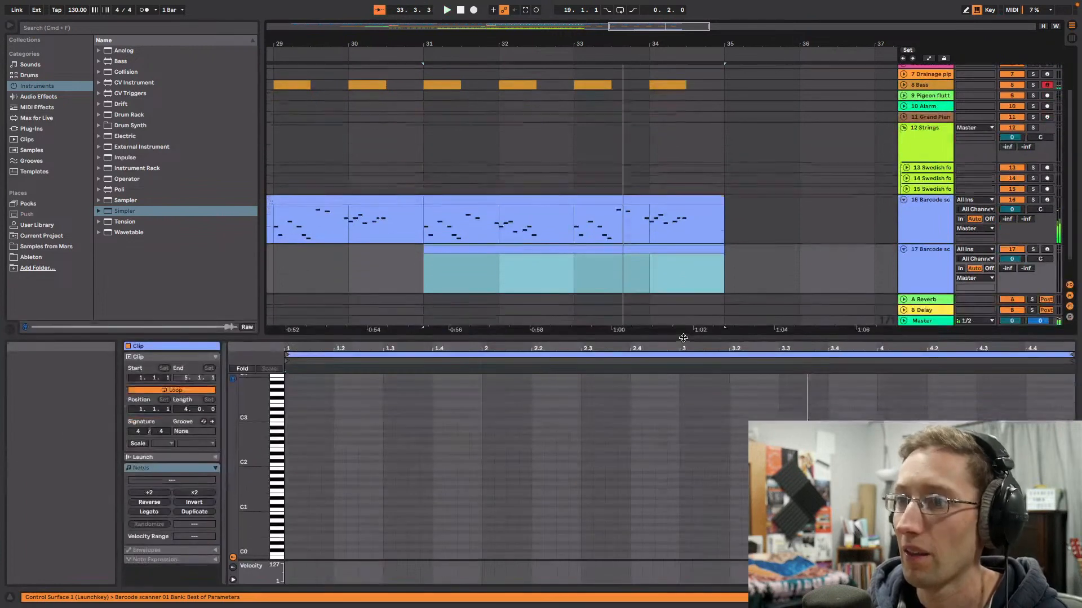
Step: Play briefly from bar 31 and audition the low barcode scanner pitches in the empty clip's piano roll
key(space)
key(space)
click(277, 511)
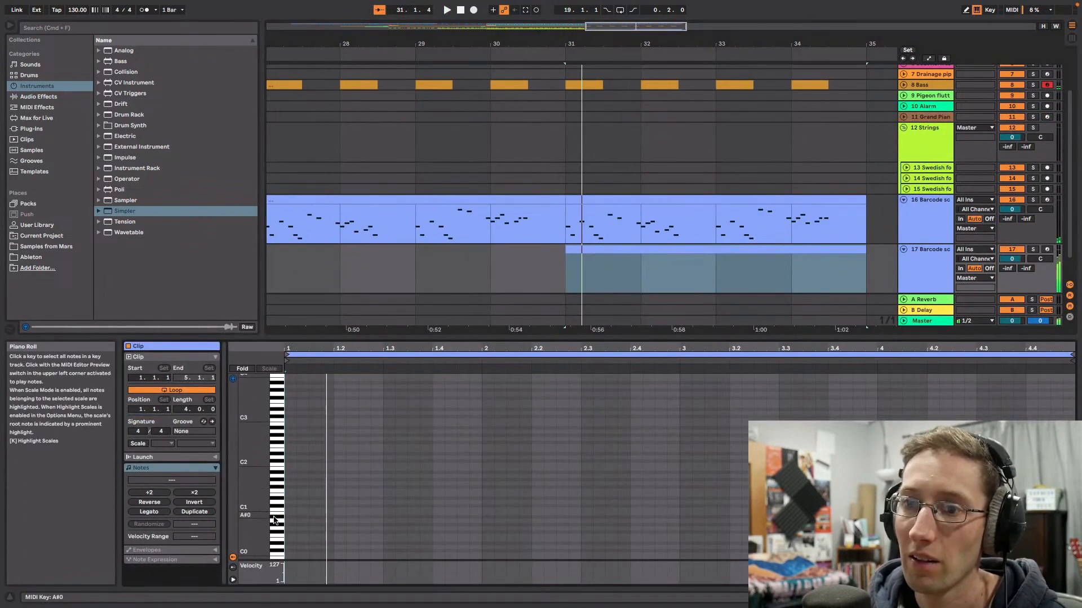
scroll(277, 523, down, 2)
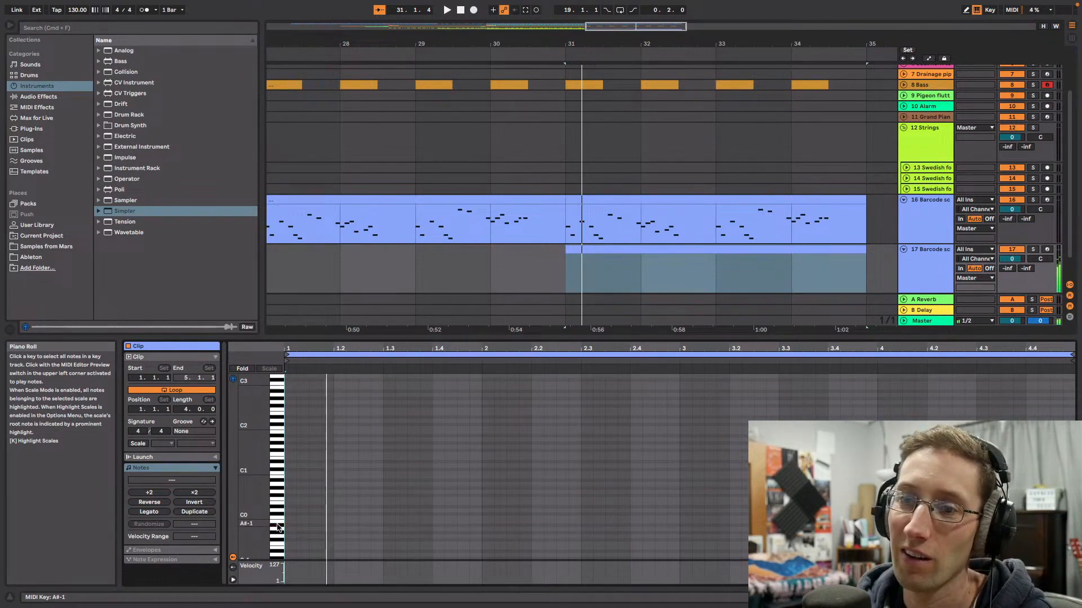
Step: Audition the pitches around G1, and add an EQ Eight to track 17 with the highs cut by 7.56 dB at 4.74 kHz
scroll(276, 555, down, 3)
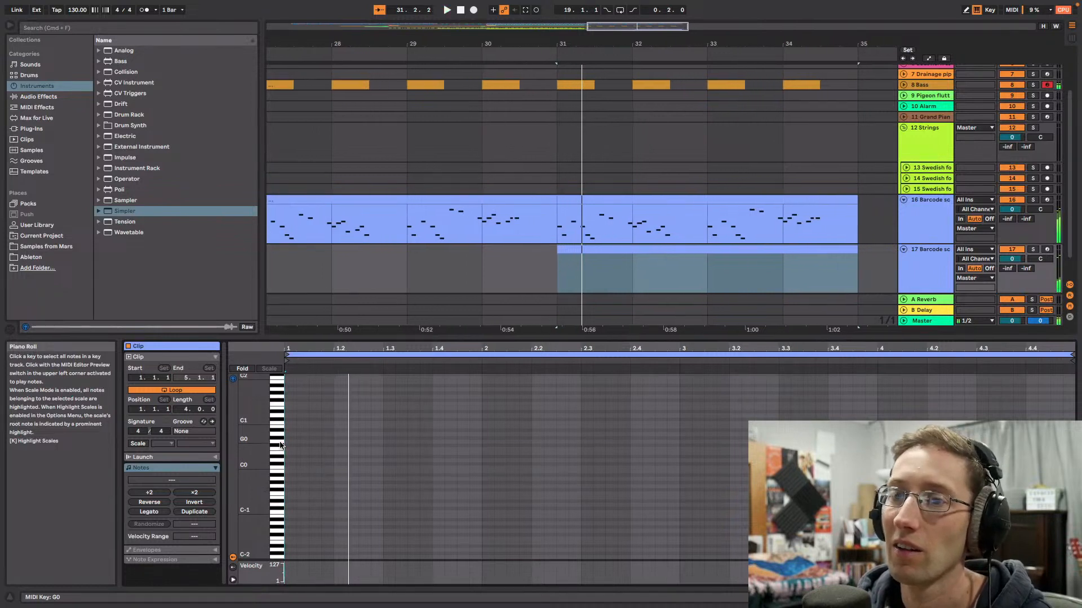
click(279, 403)
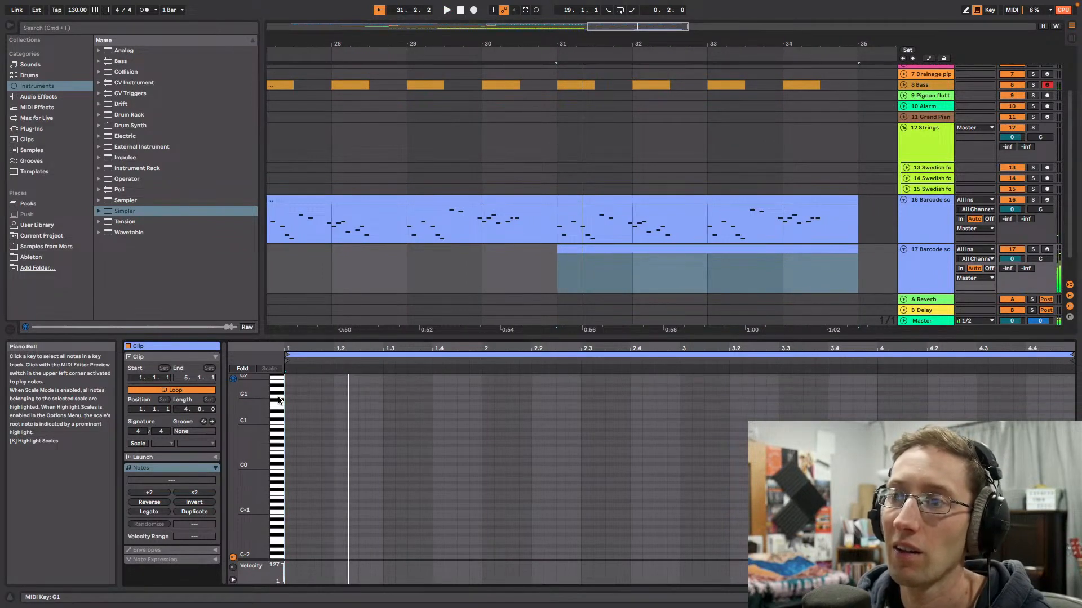
double_click(909, 270)
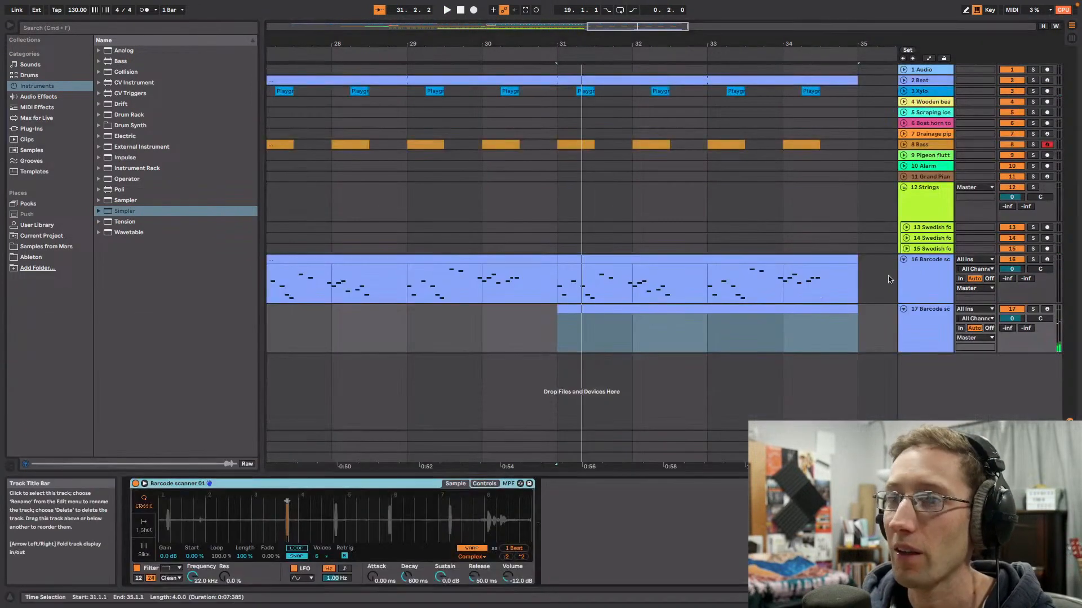
click(38, 96)
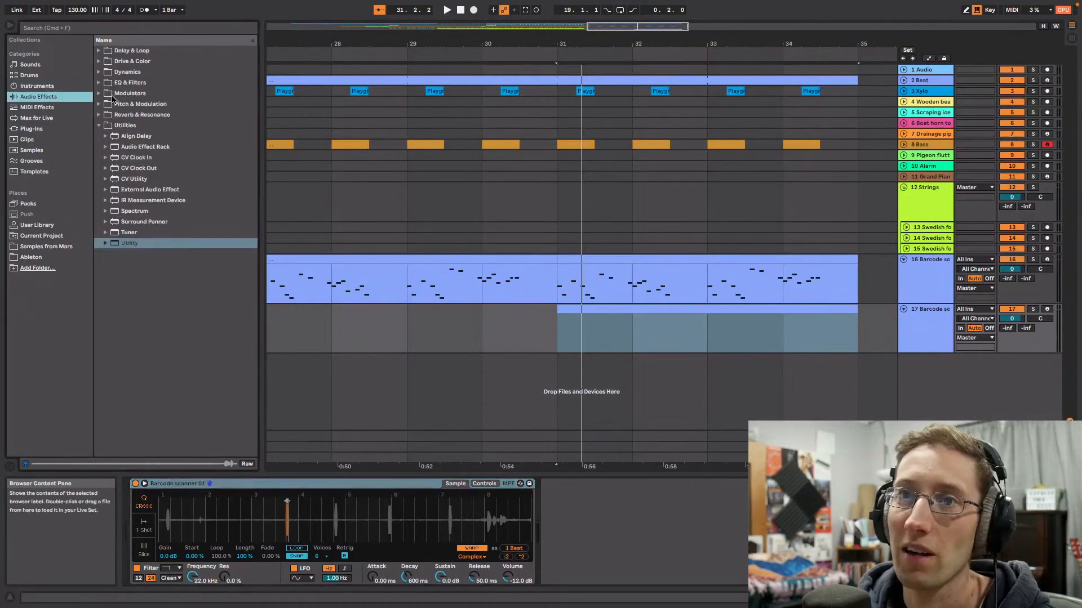
click(102, 83)
drag(132, 115, 639, 462)
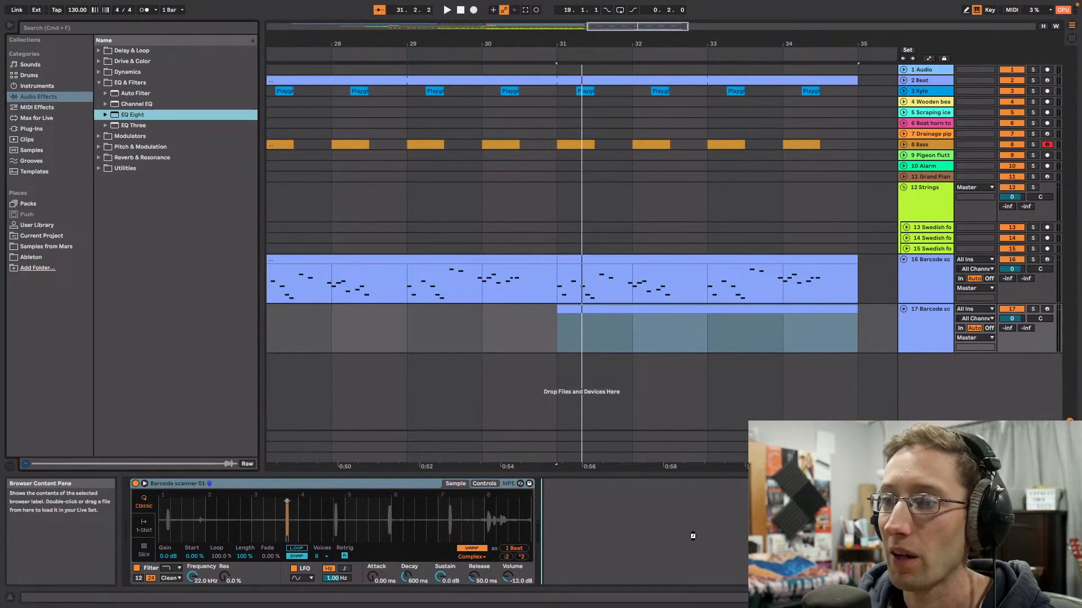
drag(693, 535, 692, 536)
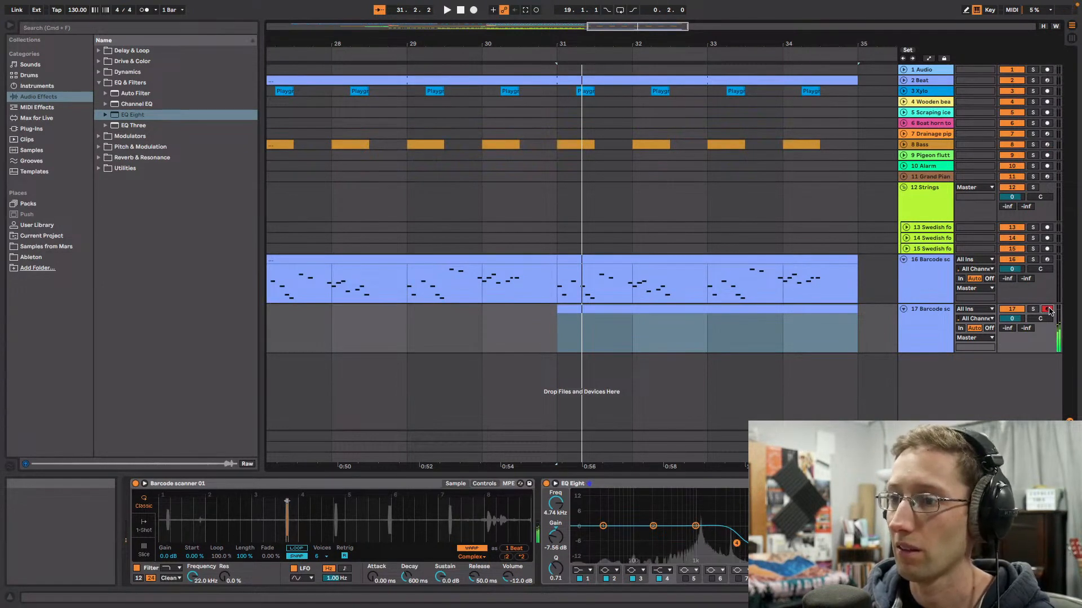
Step: Open the empty clip on track 17 and draw sixteenth notes A#1 at 1.1.3, G1 at 1.1.4 and D1 at 1.2.3
double_click(575, 344)
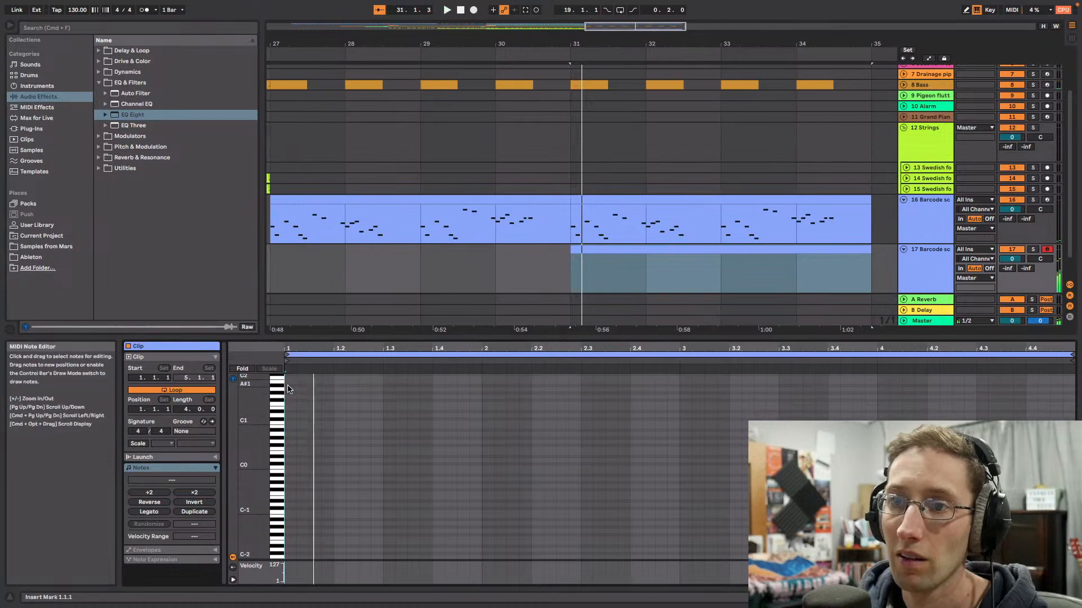
key(b)
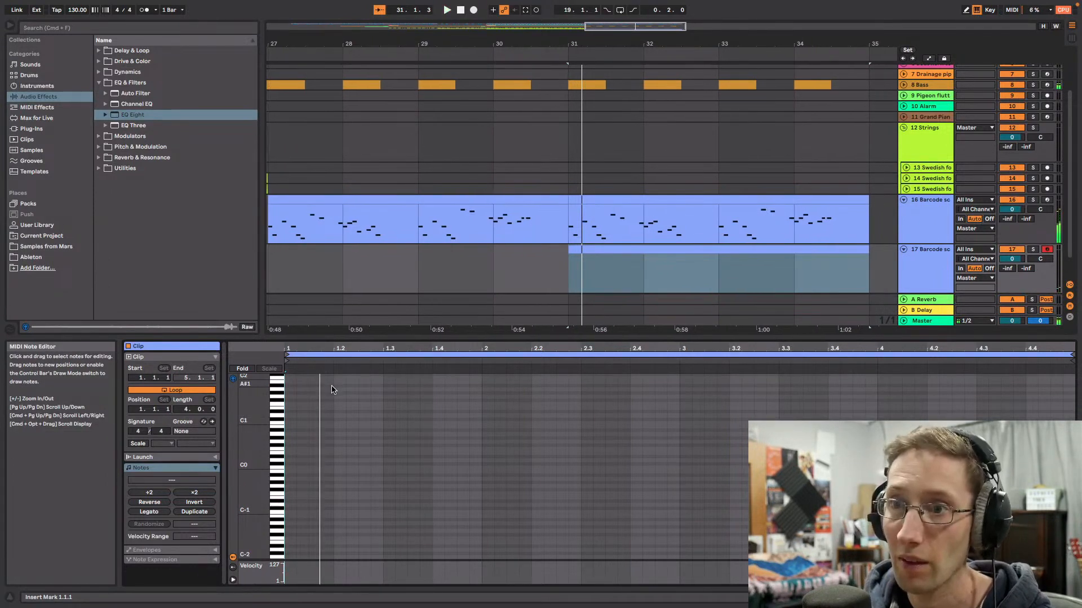
click(317, 386)
click(328, 397)
key(space)
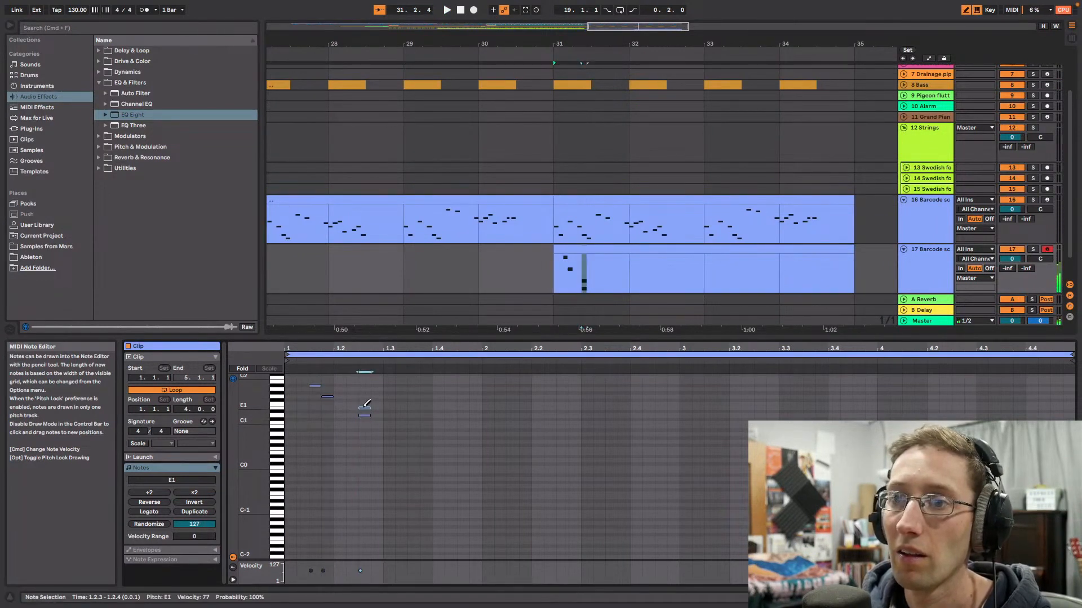
key(space)
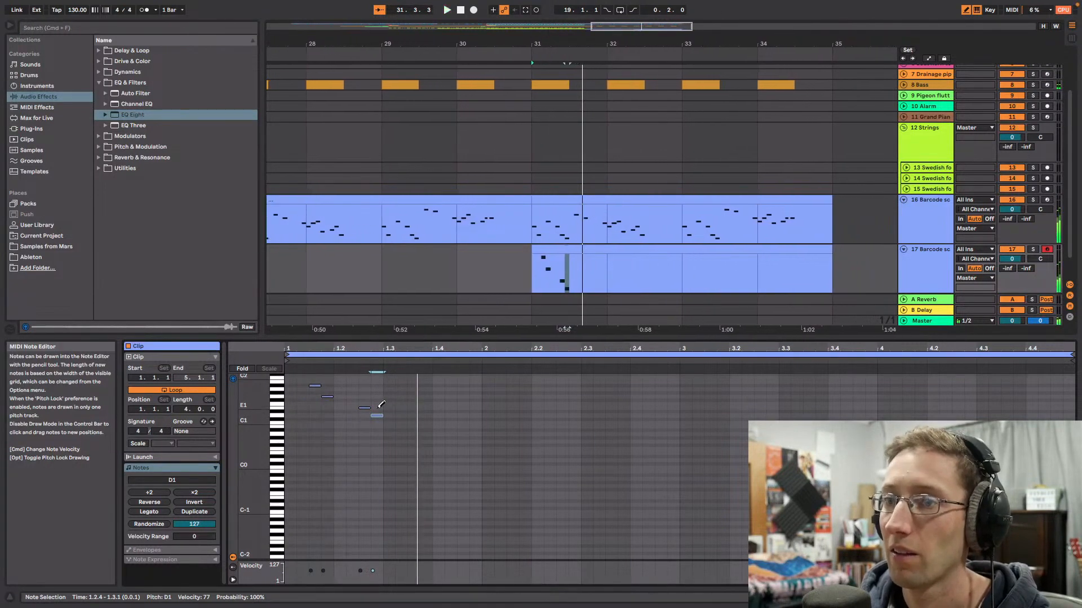
key(space)
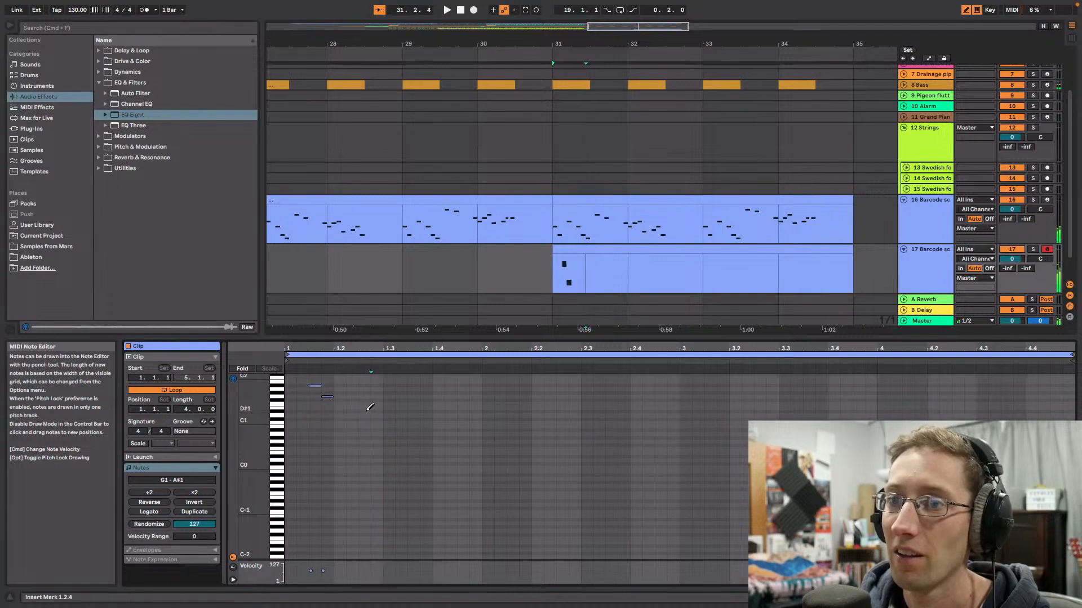
click(368, 415)
Step: Complete the clip's first bar with A1 and G1 starting beat three, and G1 and F1 starting beat four, checking by playback
key(space)
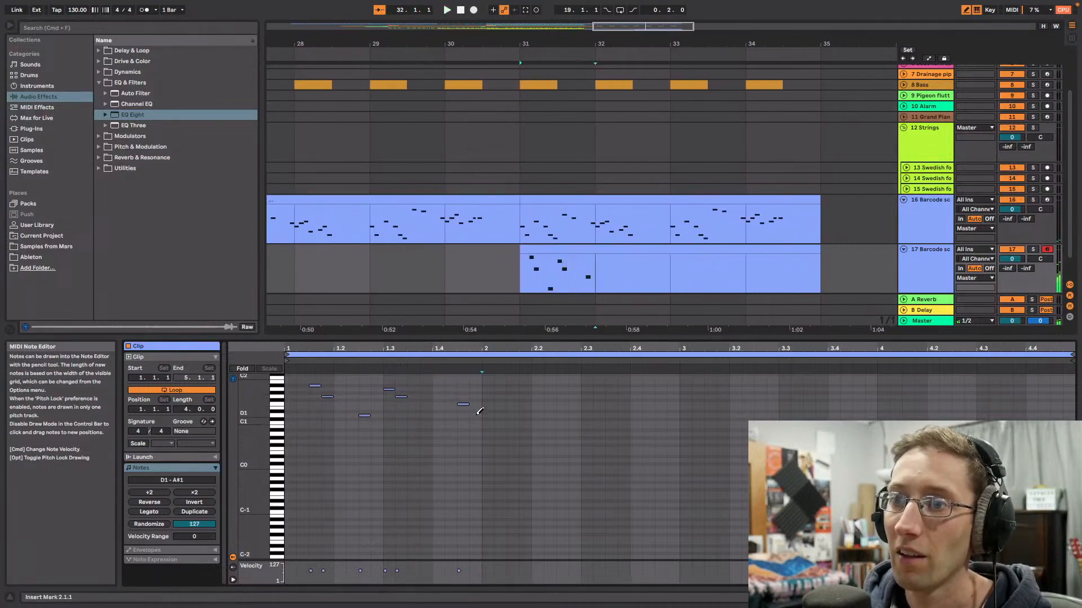
key(space)
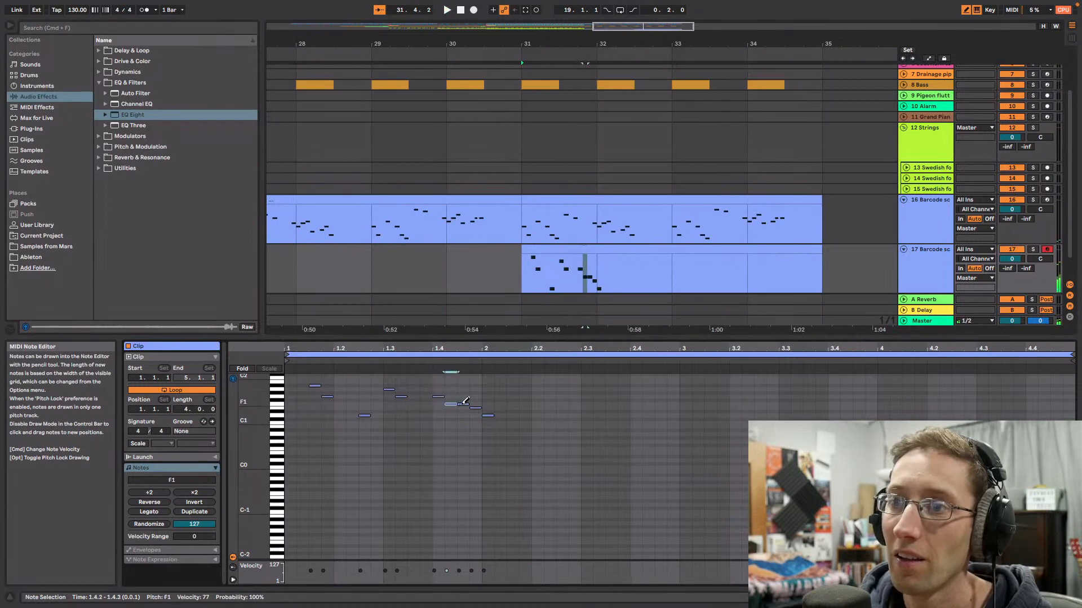
key(space)
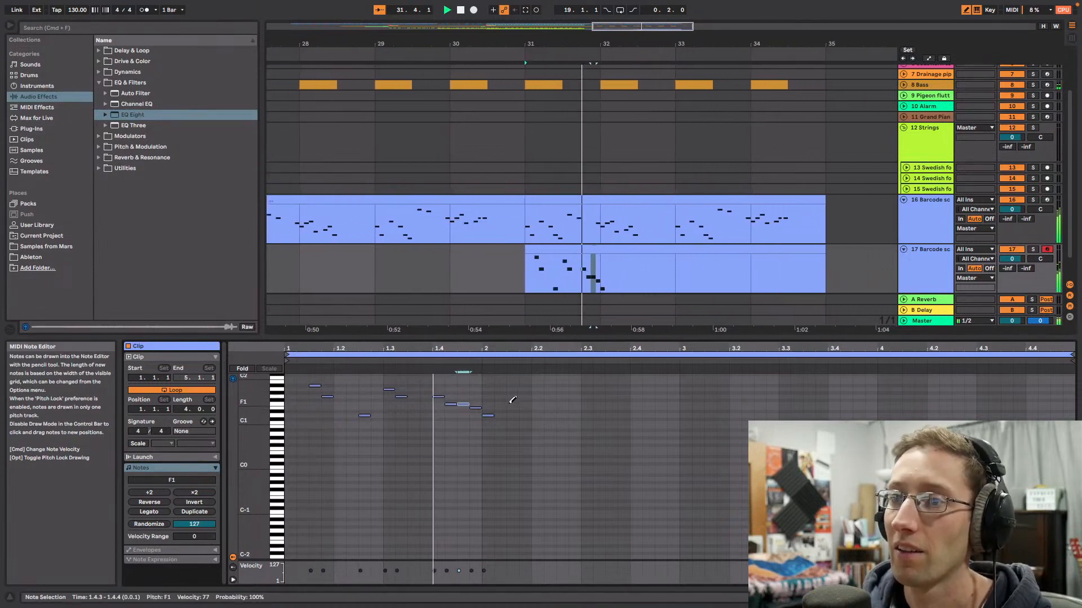
key(space)
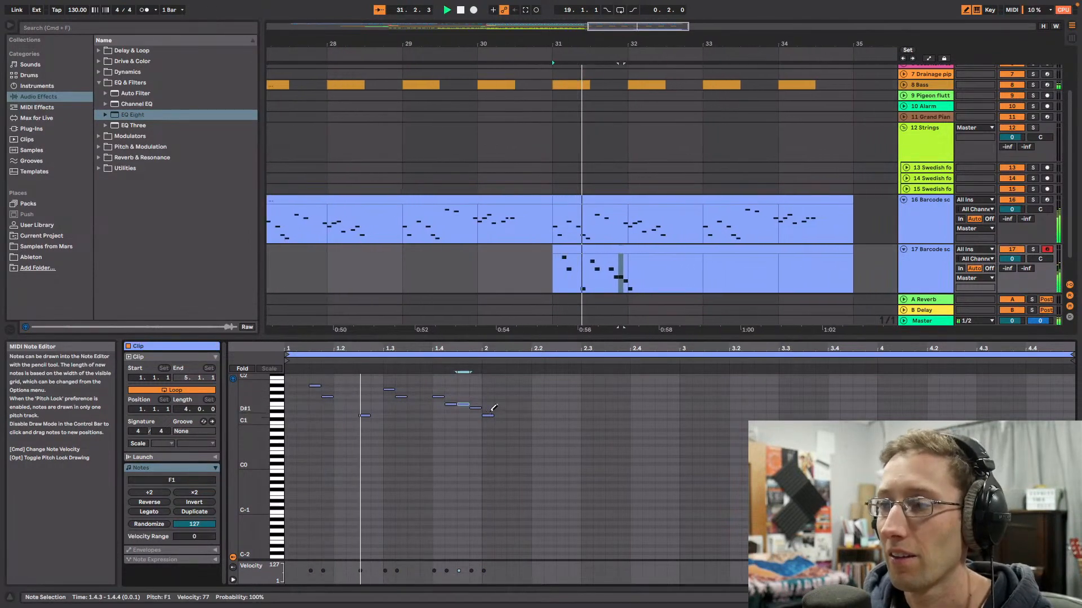
key(space)
key(space)
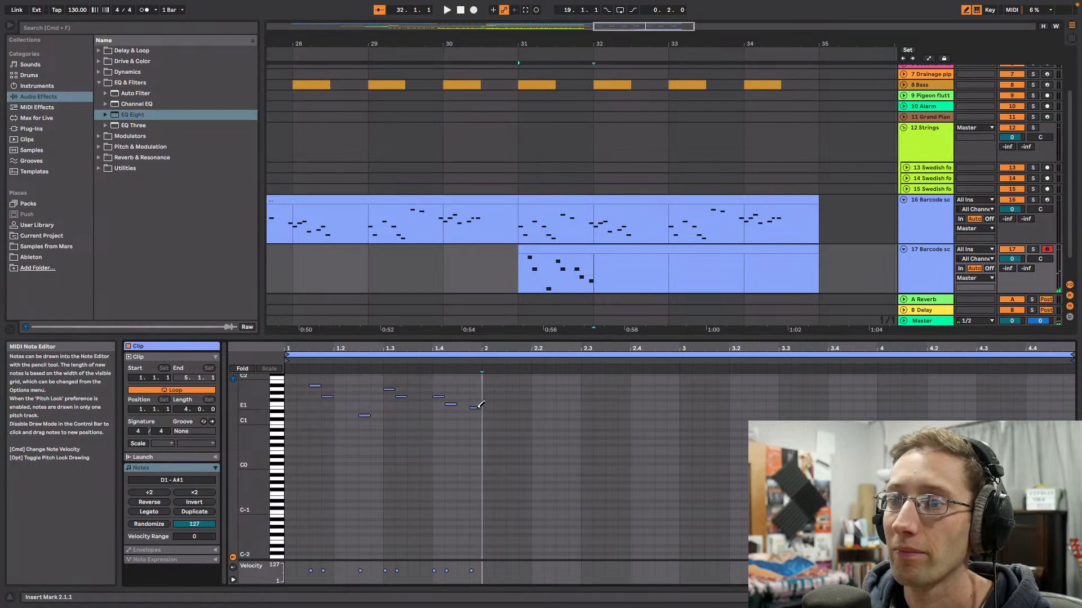
click(477, 407)
key(space)
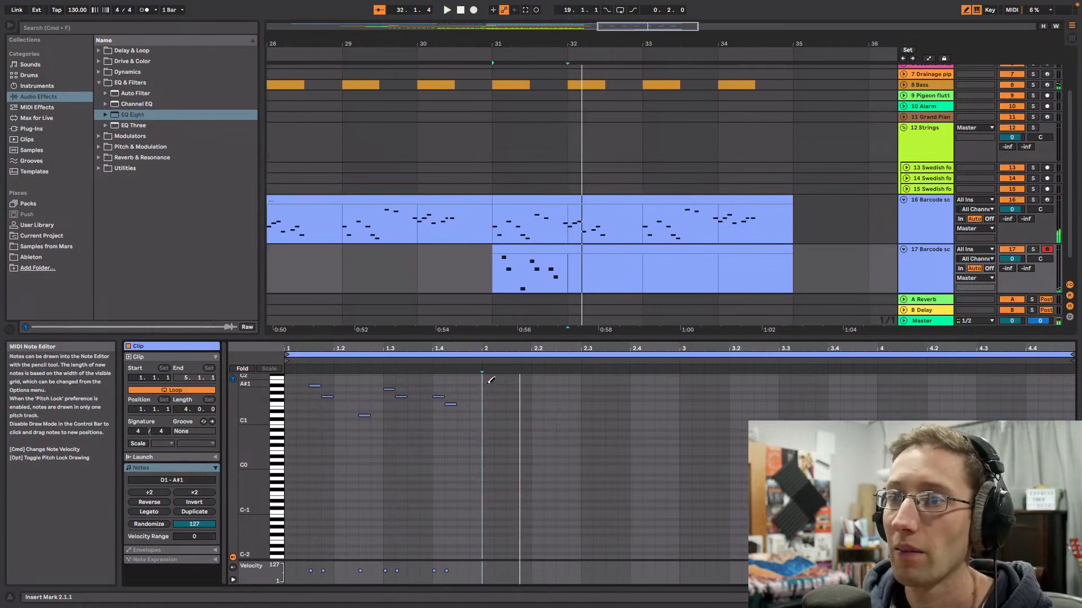
Step: Draw the second bar's opening with A#1 at 2.1.3, G1 at 2.1.4 and D1 at 2.2.3, checking by playback
key(space)
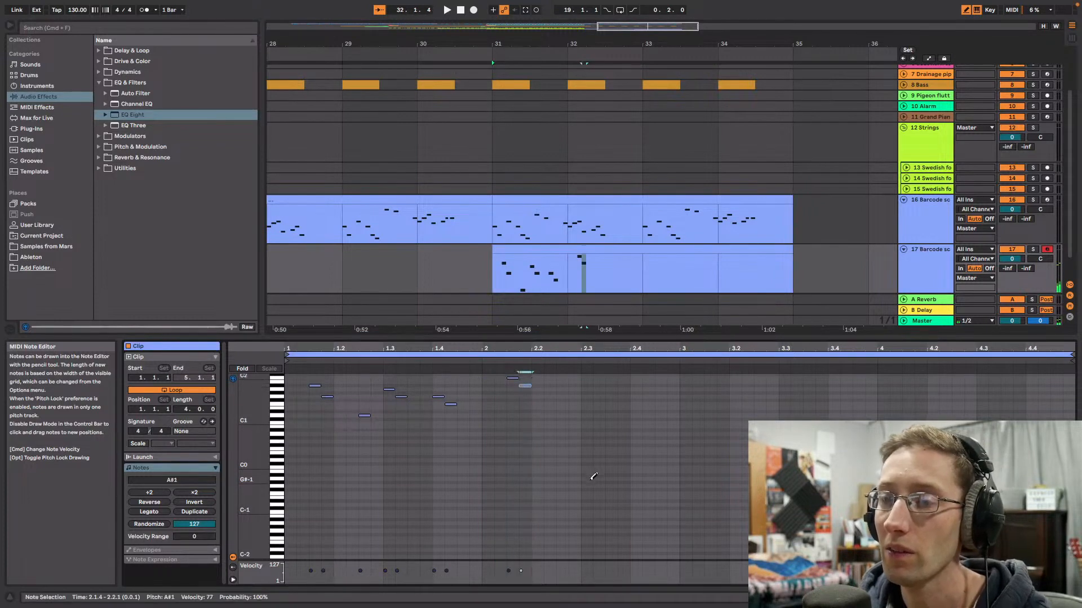
key(space)
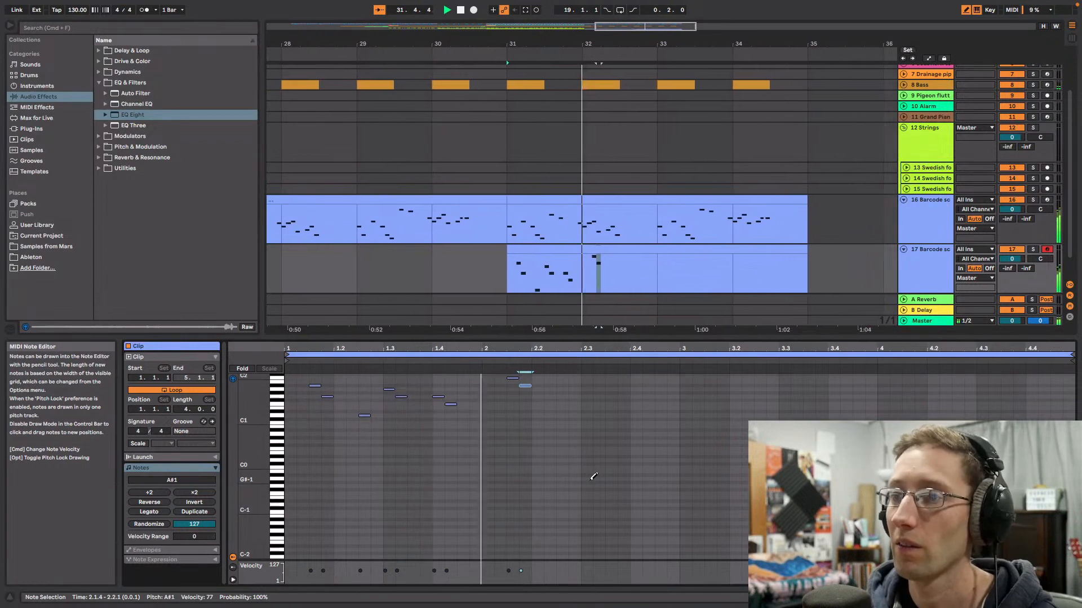
scroll(547, 414, up, 3)
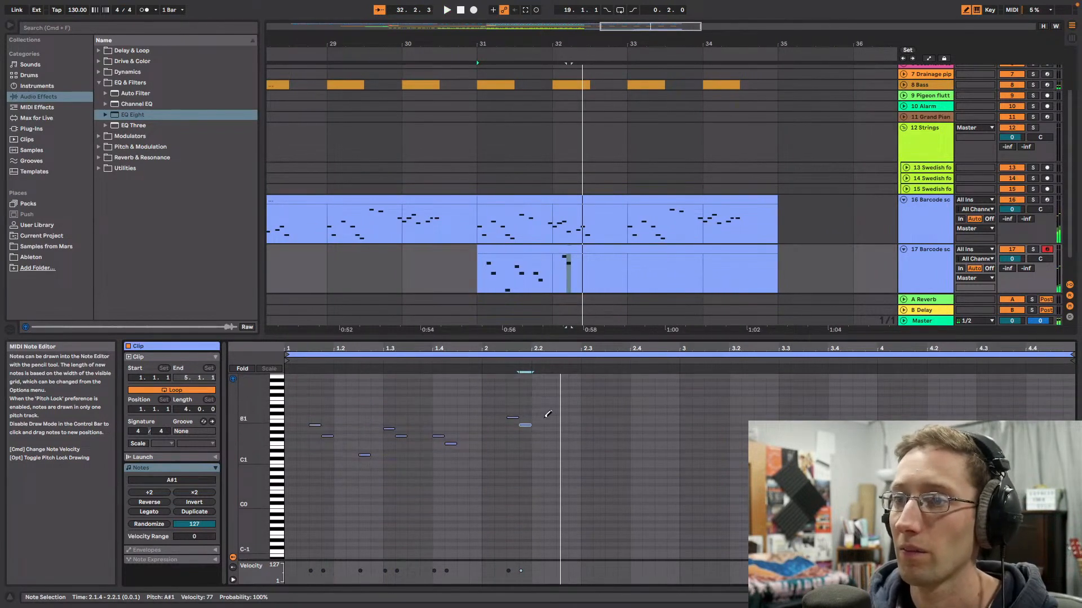
click(515, 417)
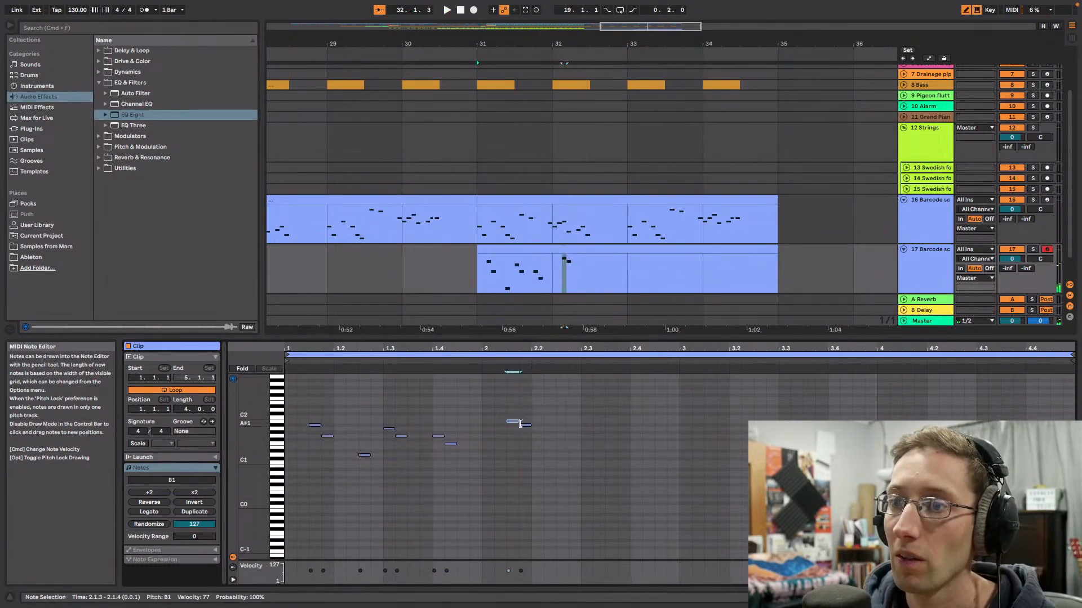
click(520, 420)
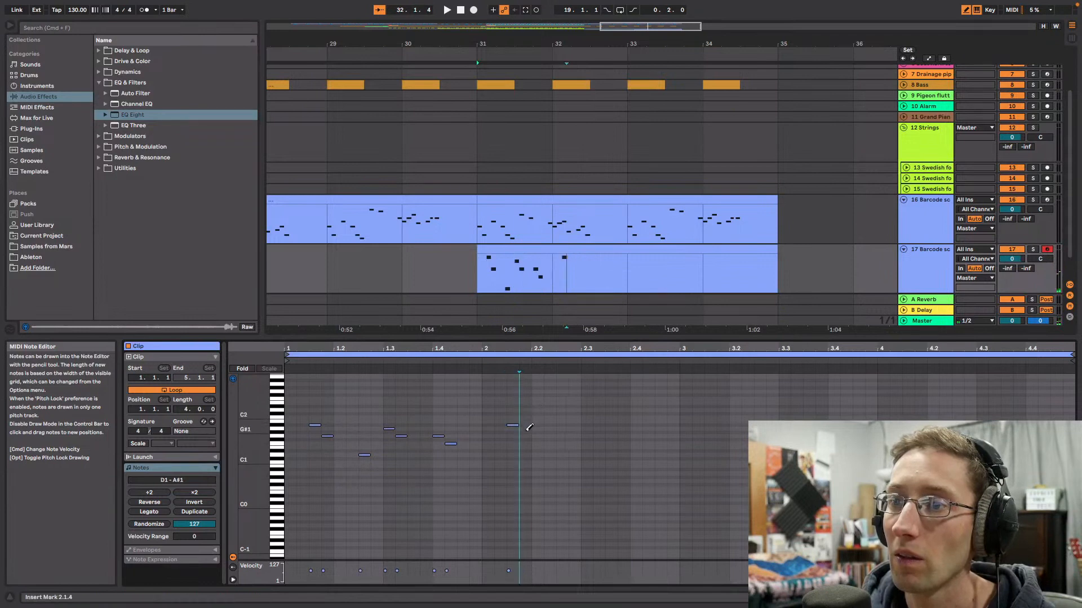
key(space)
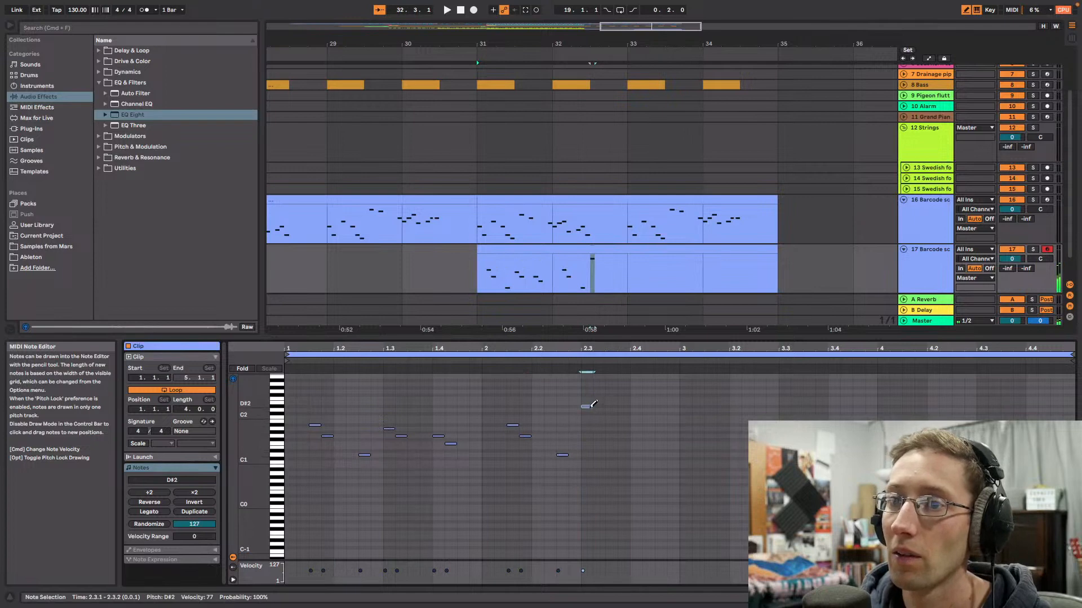
Step: Finish the second bar with D2 and C2 on beat three and C2 and A#1 on beat four, and play it
click(592, 410)
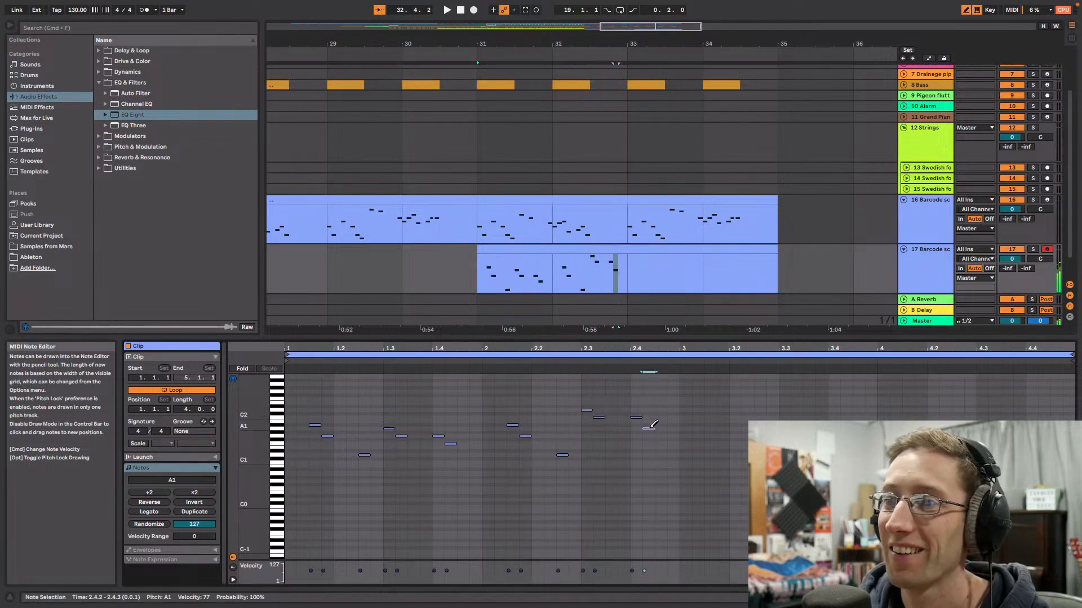
key(b)
key(space)
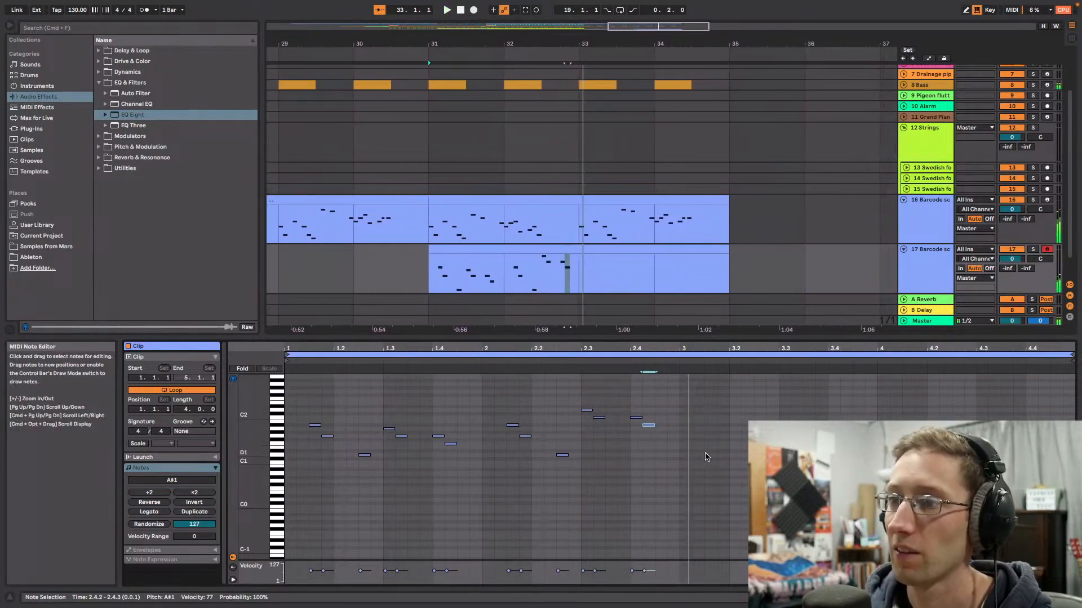
Step: Duplicate the two-bar melody into bars three and four of the clip and play the result
drag(681, 404, 256, 501)
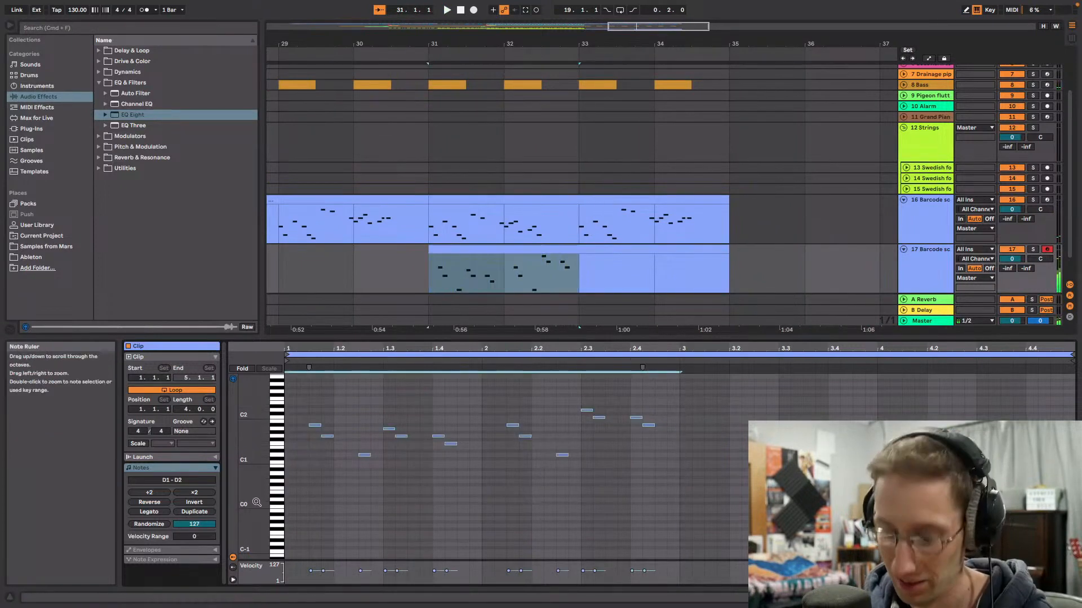
key(super+d)
key(space)
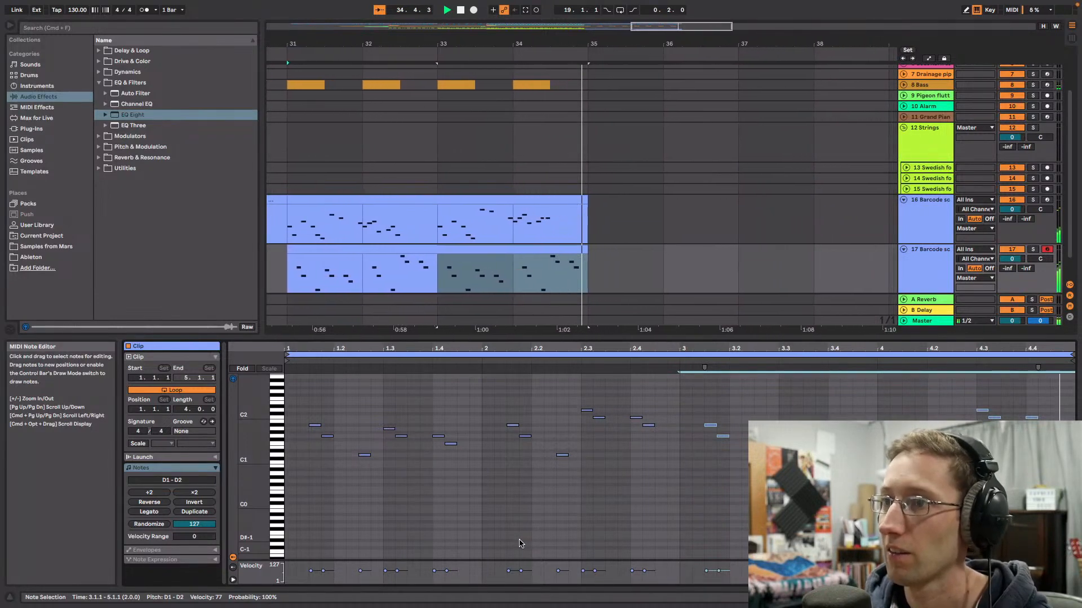
Step: Add a Reverb after the EQ Eight on track 17 and play the section to check the effect
click(922, 274)
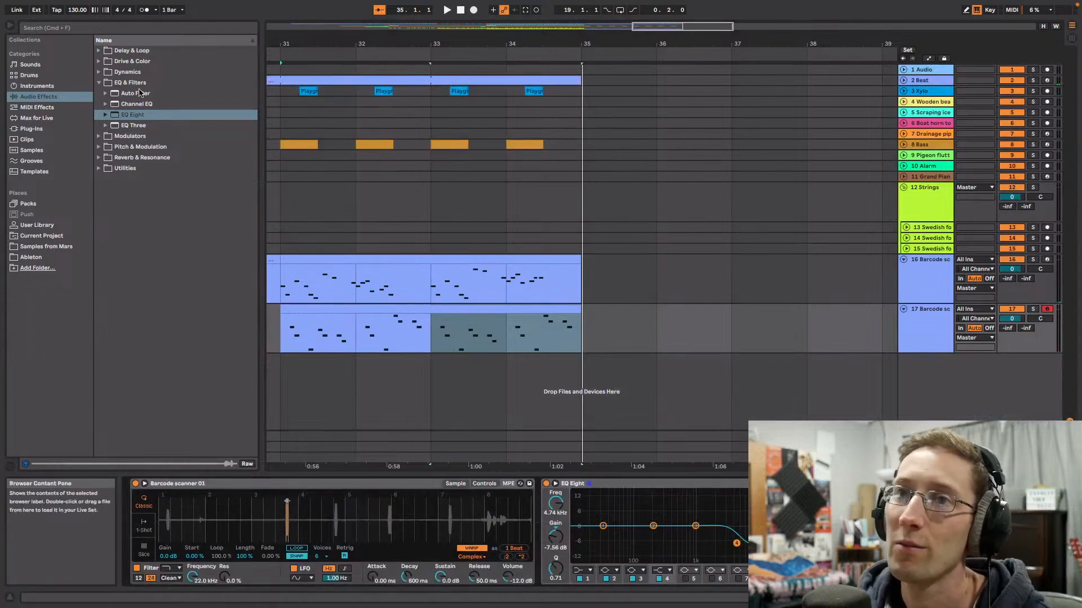
click(99, 83)
click(100, 115)
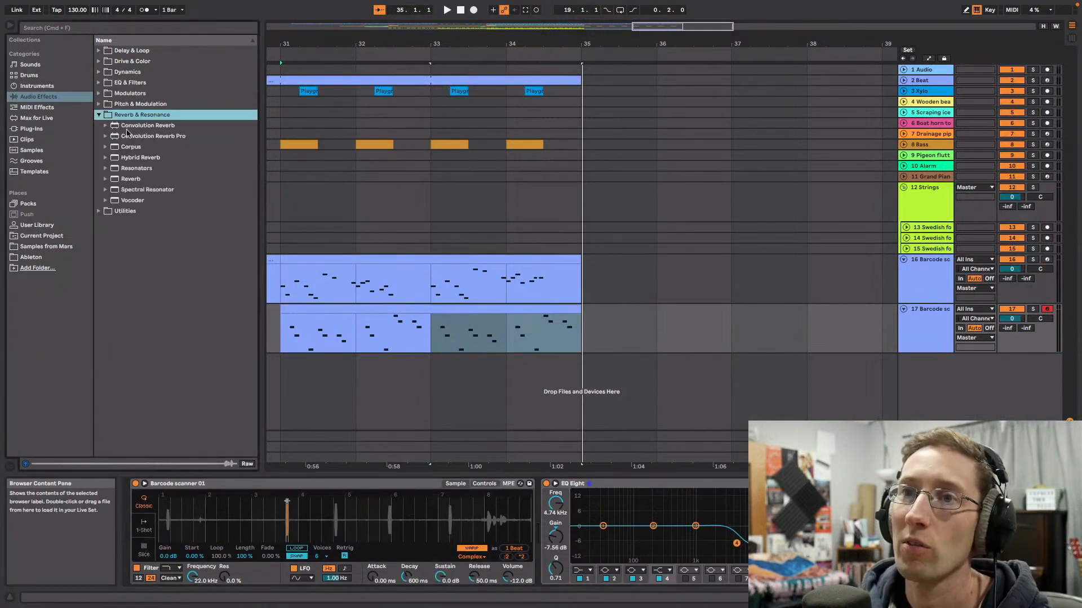
double_click(126, 179)
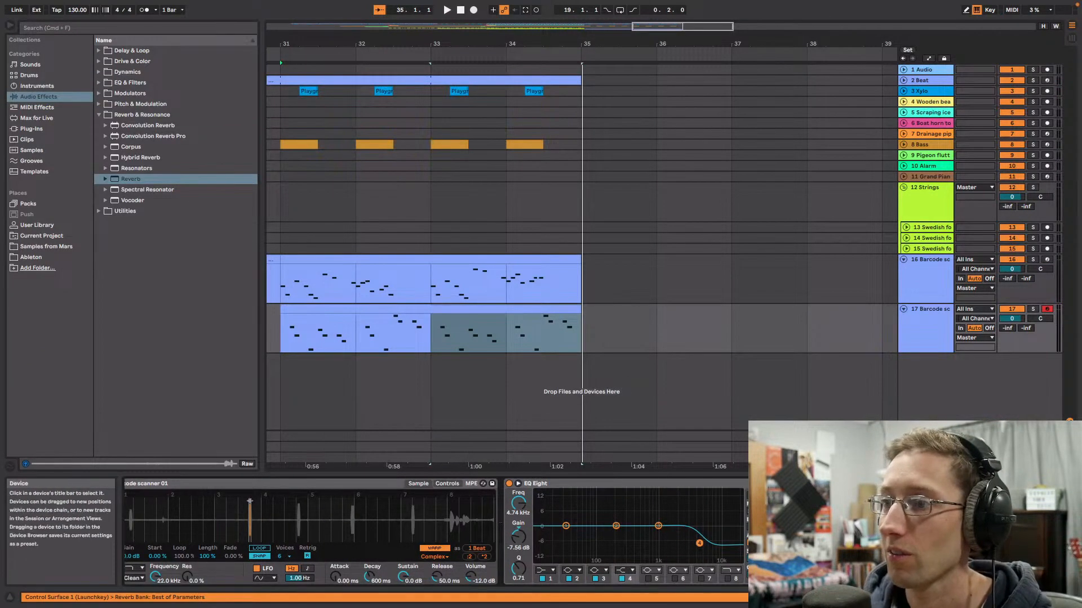
key(space)
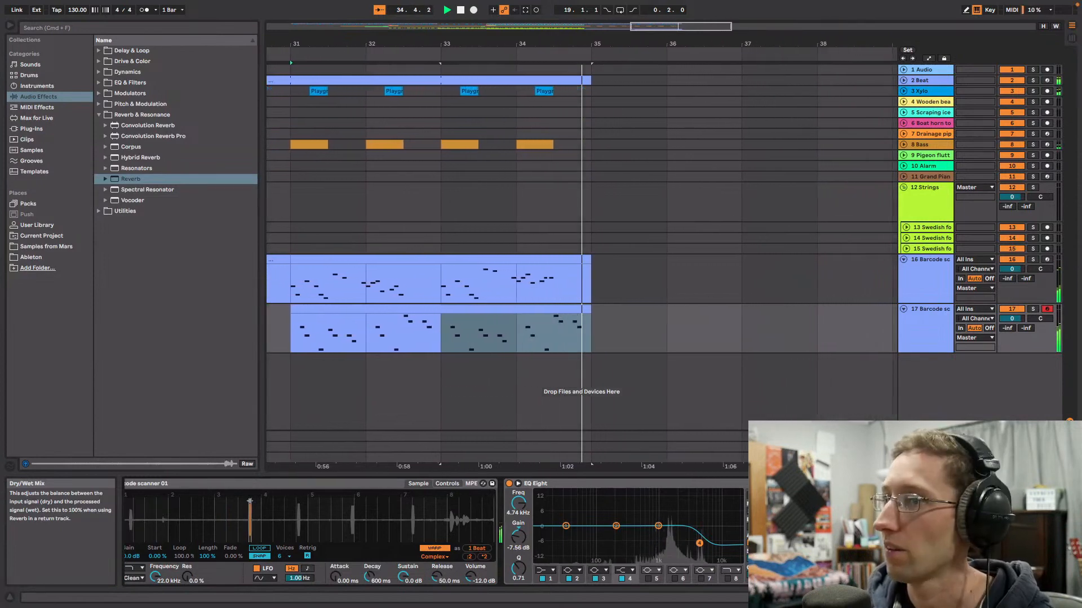
Step: Play the arrangement from bar 27 to hear the whole eight-bar section
drag(707, 26, 654, 25)
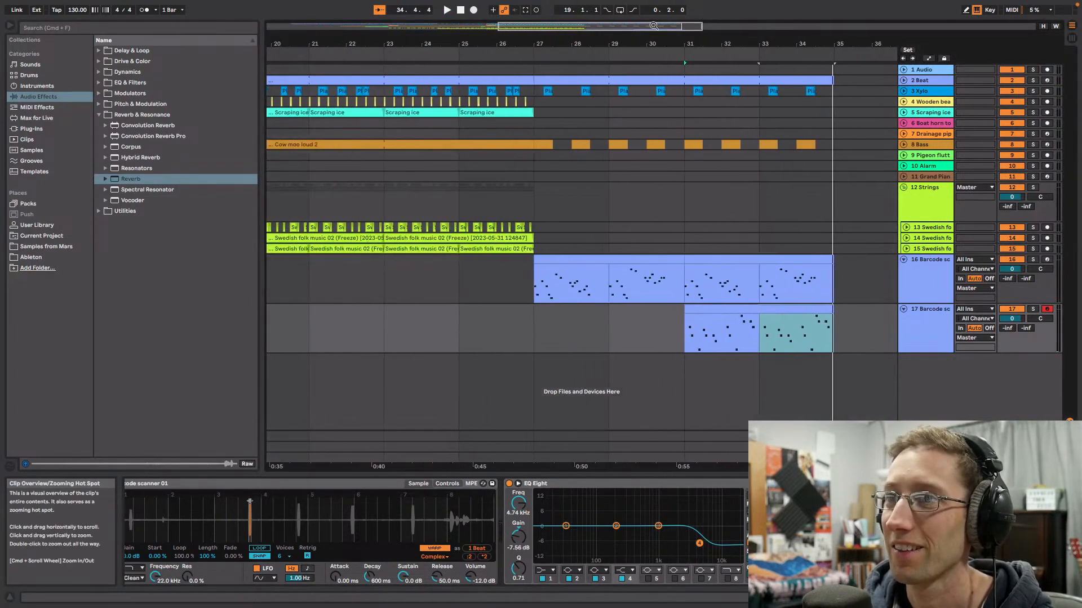
click(530, 180)
key(space)
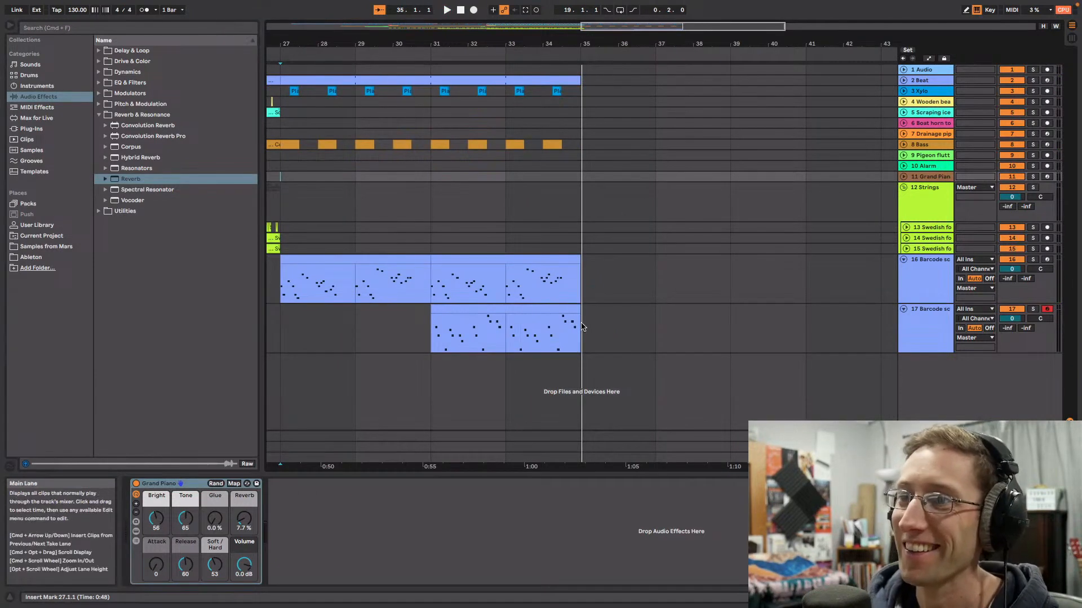
Step: Duplicate bars 31 to 34 across the Beat track through the second barcode scanner track, extending the arrangement to bar 39
drag(581, 328, 431, 90)
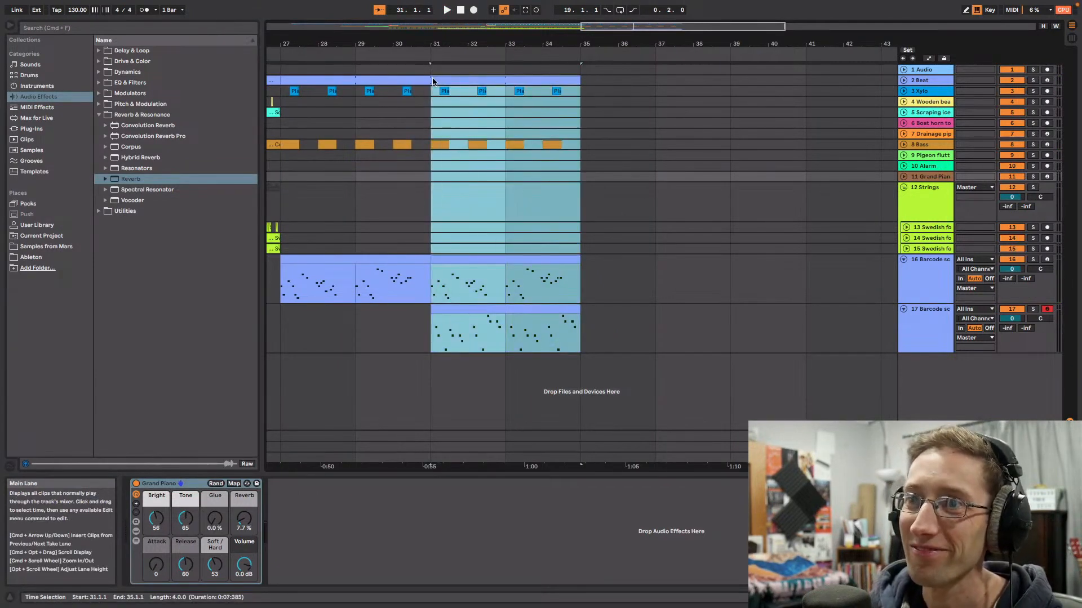
key(super+d)
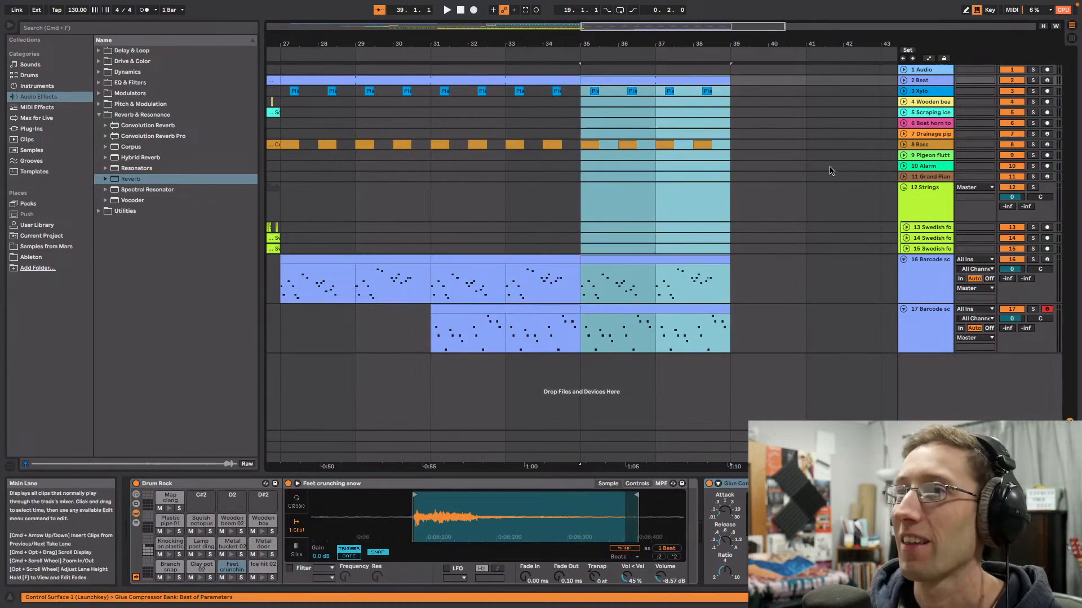
Step: Fold both barcode scanner tracks and play the arrangement from bar 19, briefly soloing track 4
click(904, 259)
click(904, 270)
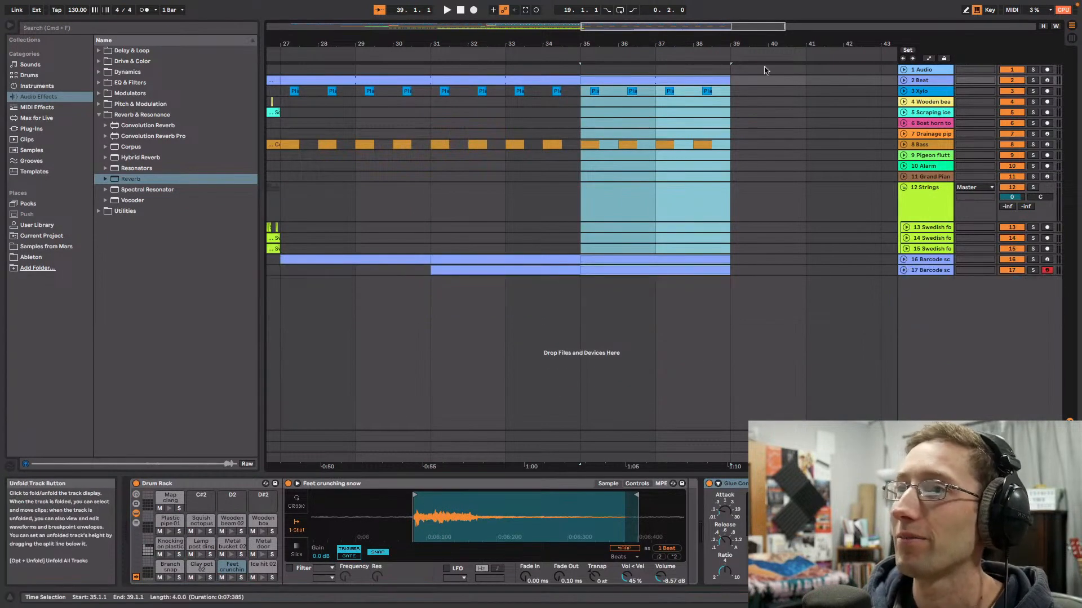
scroll(765, 70, down, 6)
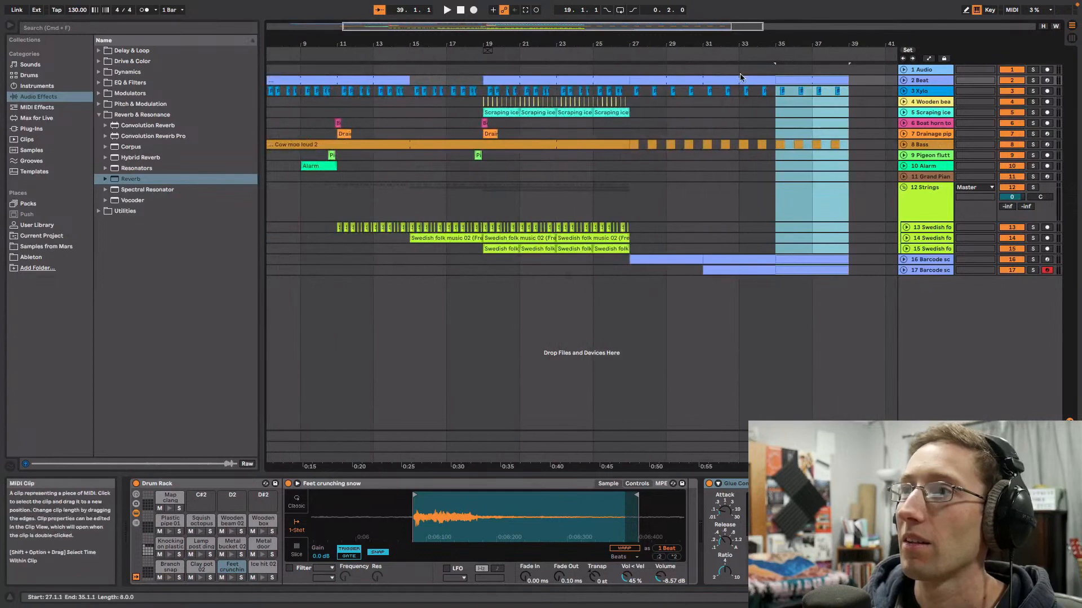
click(492, 50)
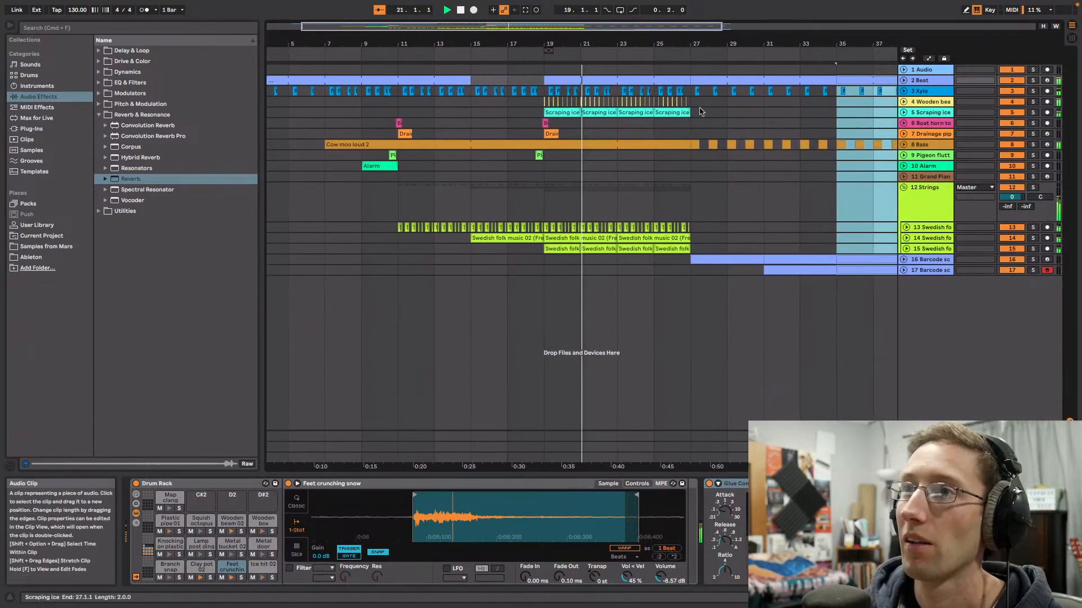
click(1034, 102)
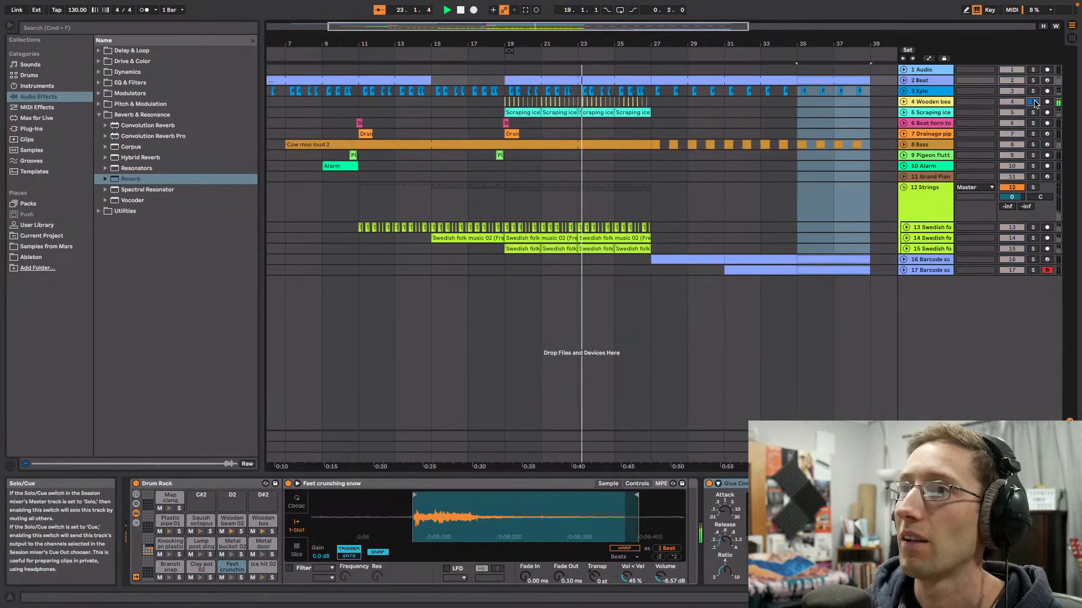
click(1034, 102)
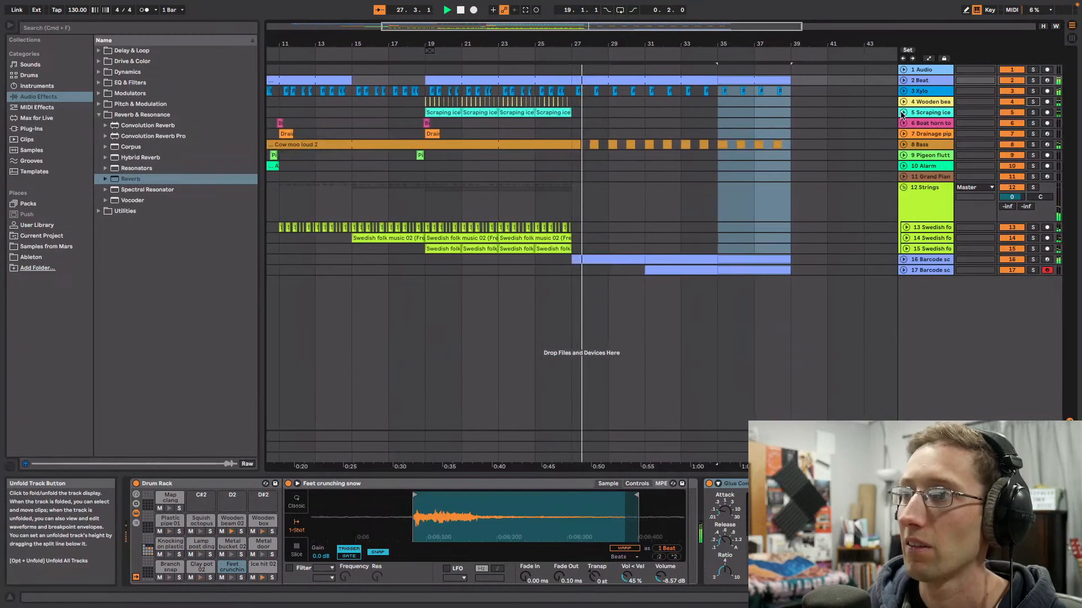
Step: Set the volume of barcode track 16 to -2.1 dB, and barcode track 17 to 1.2 dB with panning at 27L
click(903, 260)
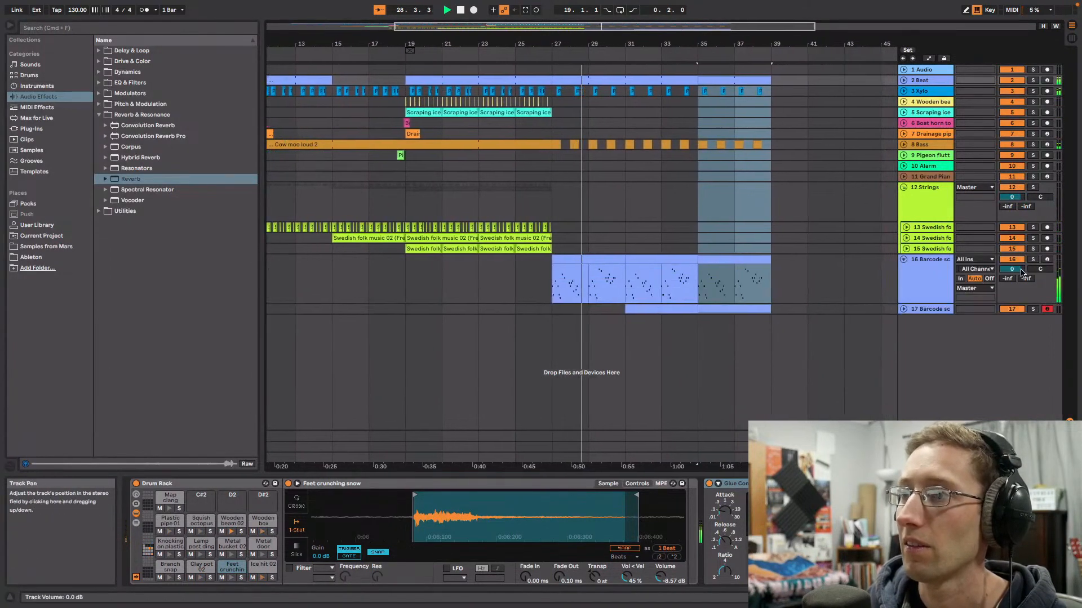
click(903, 261)
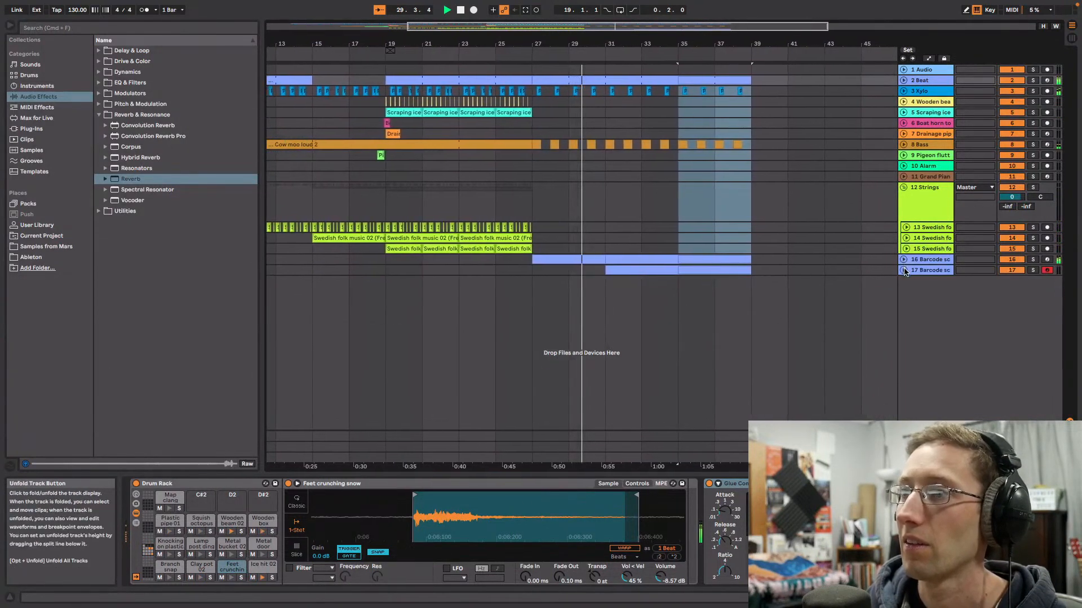
click(904, 271)
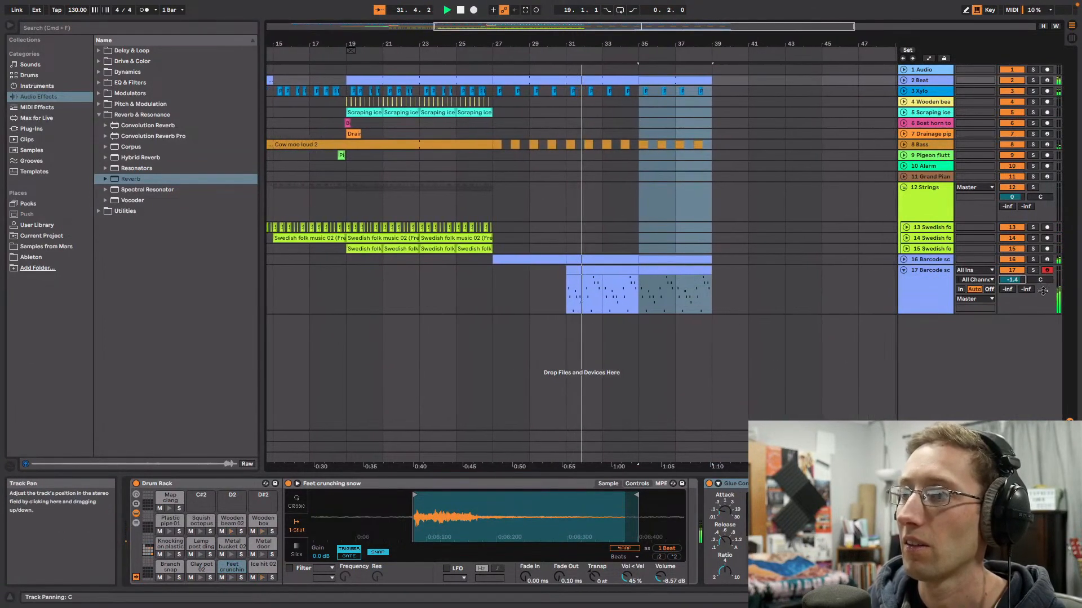
drag(1038, 275, 1039, 295)
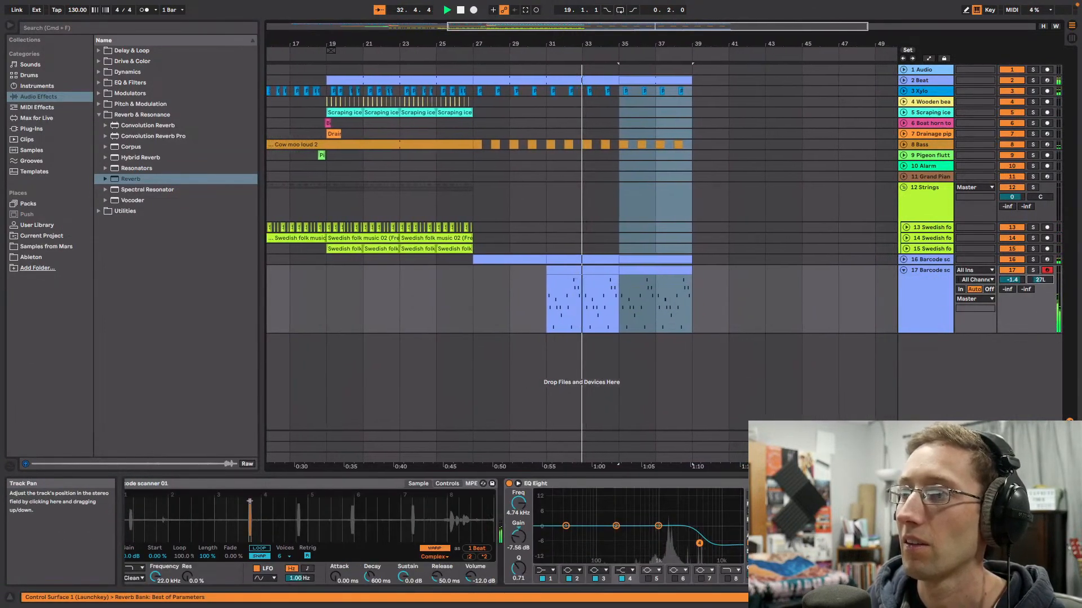
drag(933, 331, 934, 312)
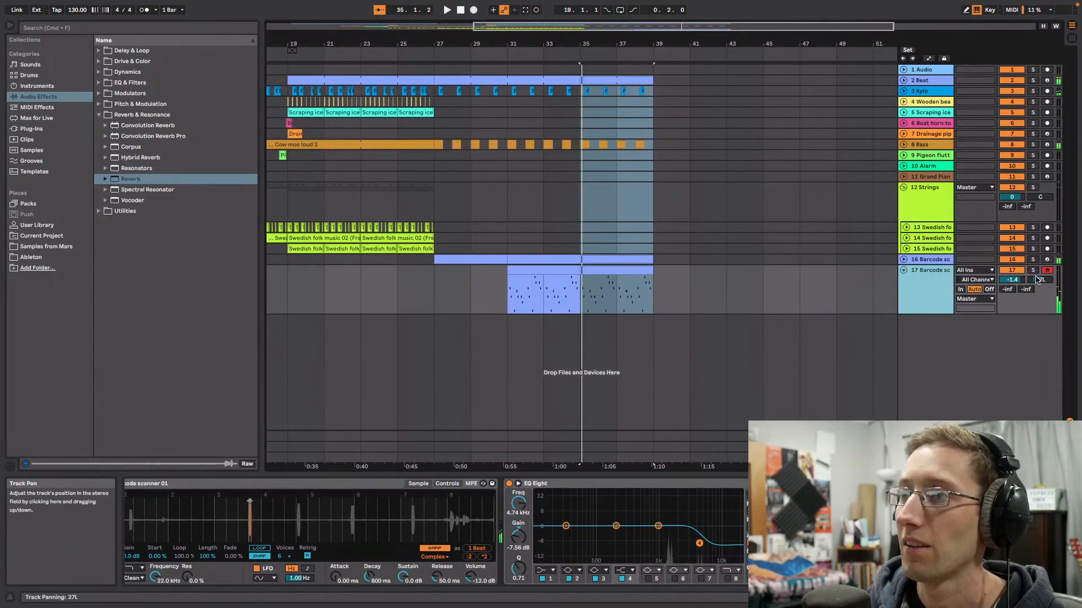
drag(1012, 280, 1012, 276)
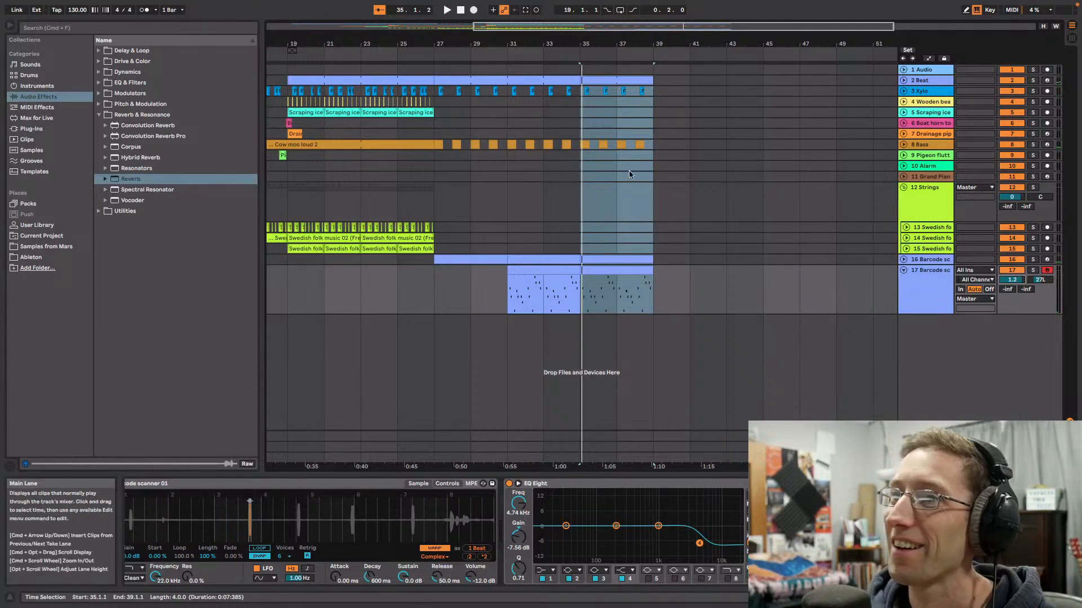
Step: Duplicate barcode scanner track 17 together with its clips
drag(701, 26, 725, 37)
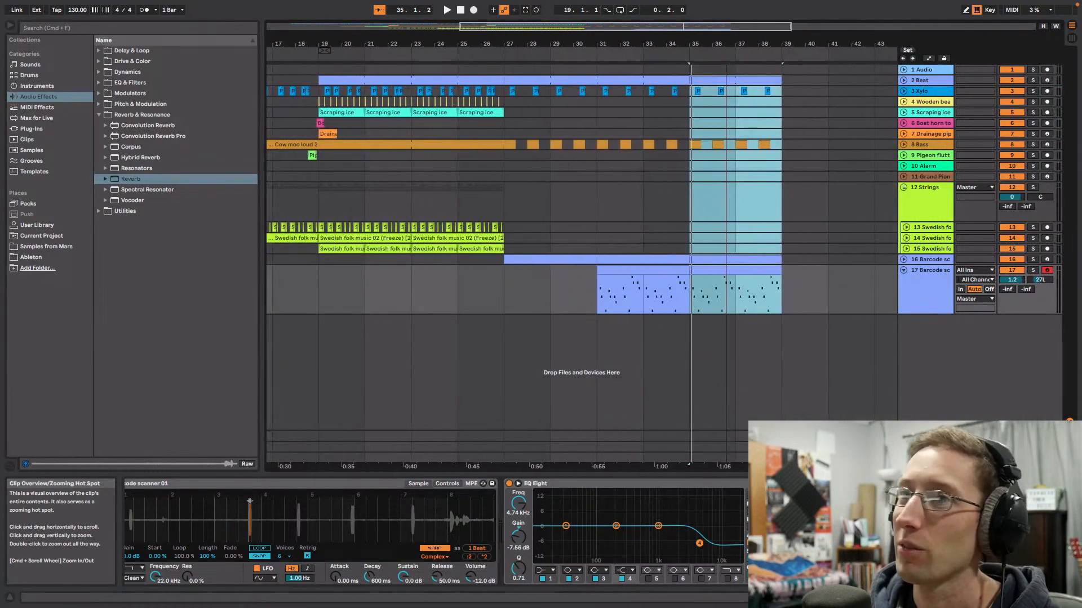
click(903, 259)
click(903, 309)
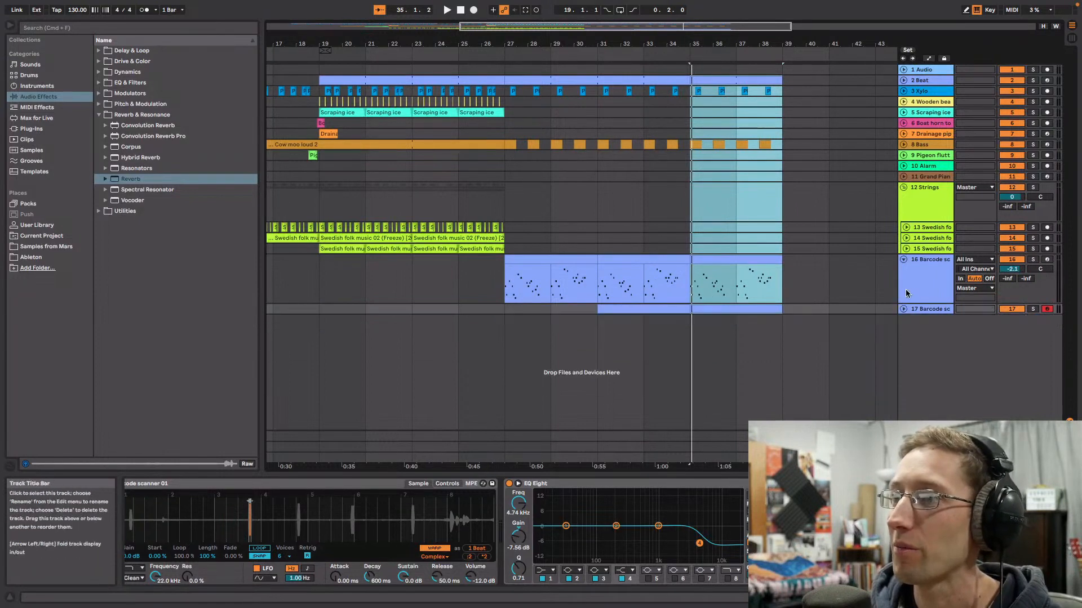
click(903, 259)
click(930, 272)
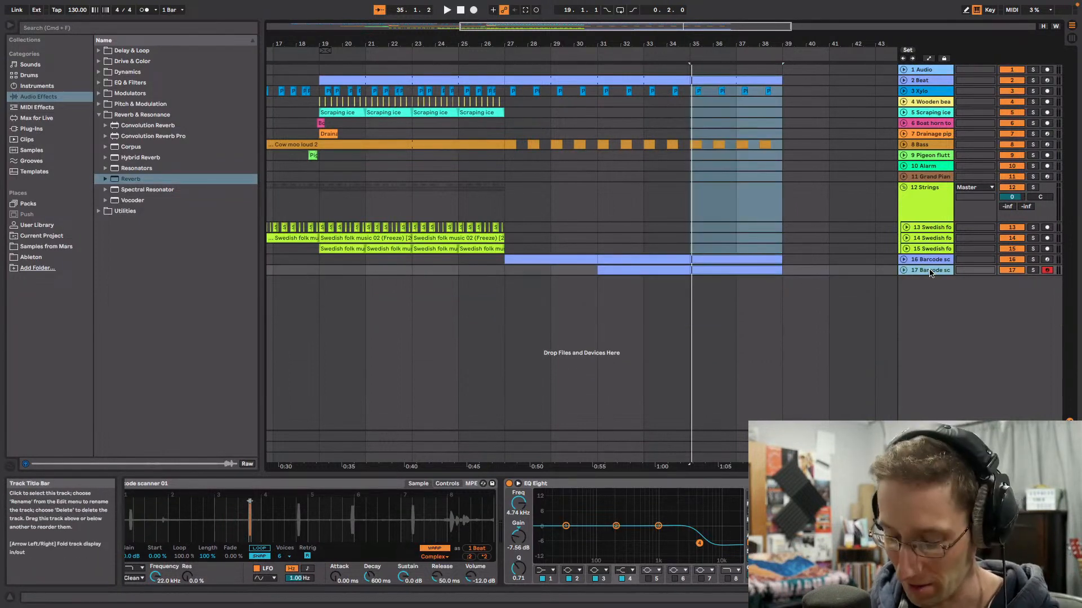
key(super+d)
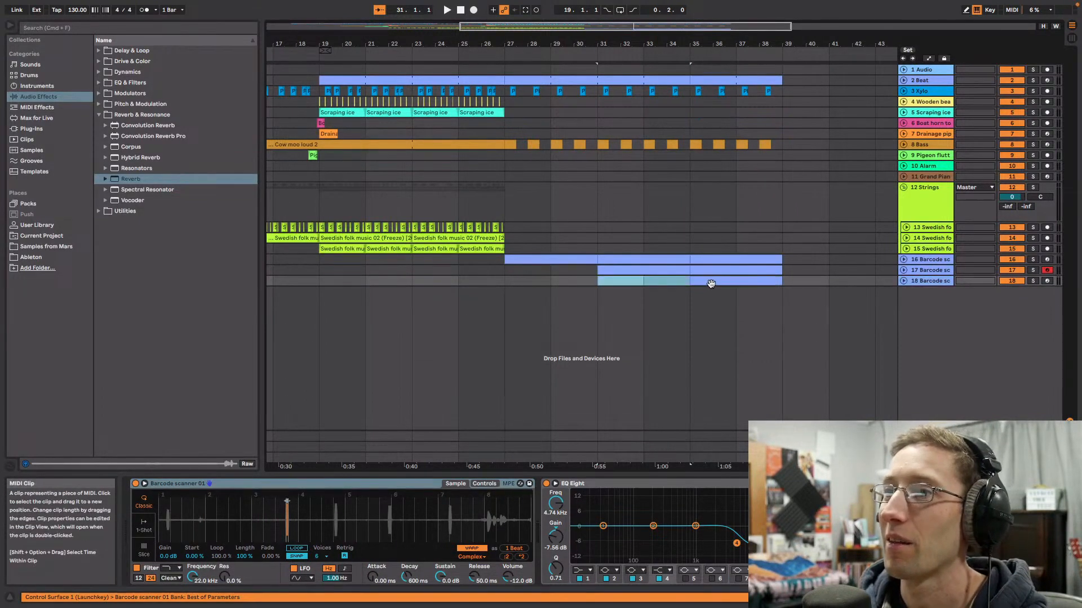
Step: On duplicated track 18, delete the clip from bar 31 and clear all notes from the clip at bar 35, auditioning low keys against playback
key(Delete)
double_click(710, 283)
drag(1069, 376, 284, 489)
key(Delete)
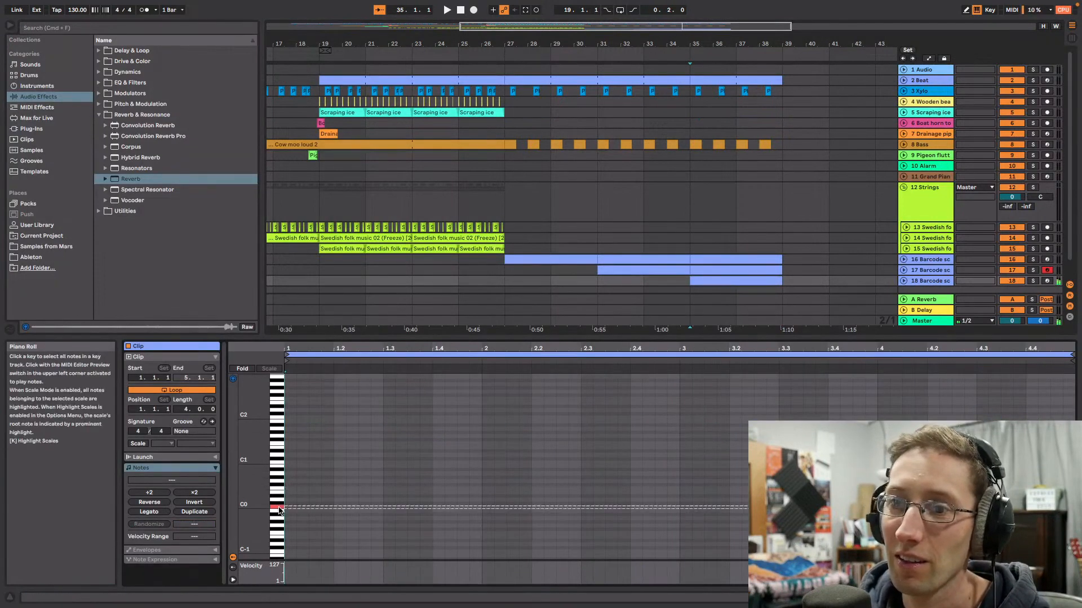
click(281, 523)
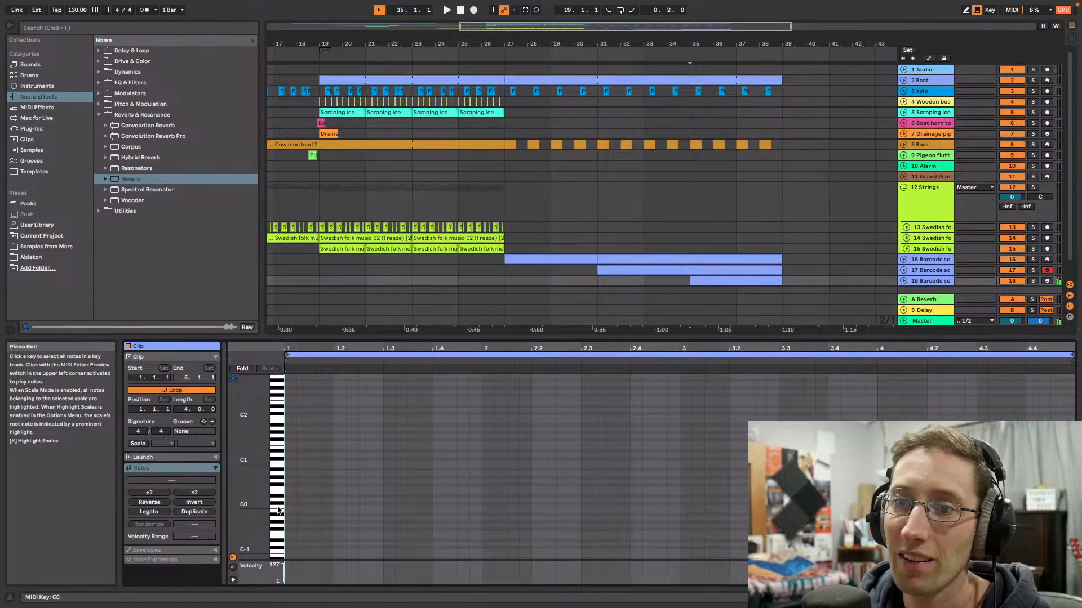
key(space)
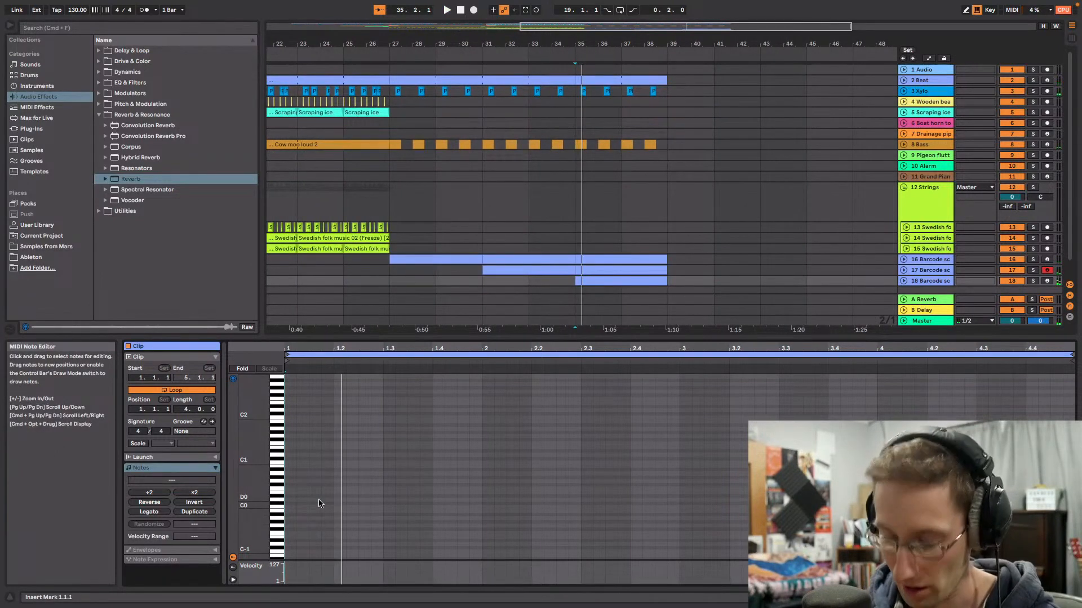
Step: Enable Draw Mode and place a D0 note at 1.1.1 of the empty clip, after testing it at 1.2.3 against playback
key(b)
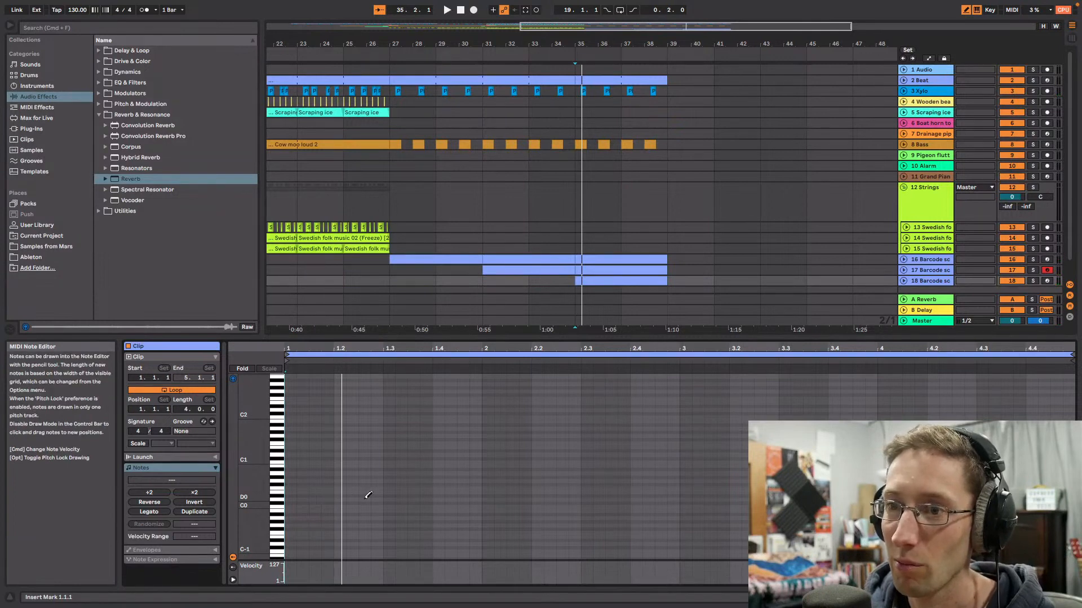
click(364, 499)
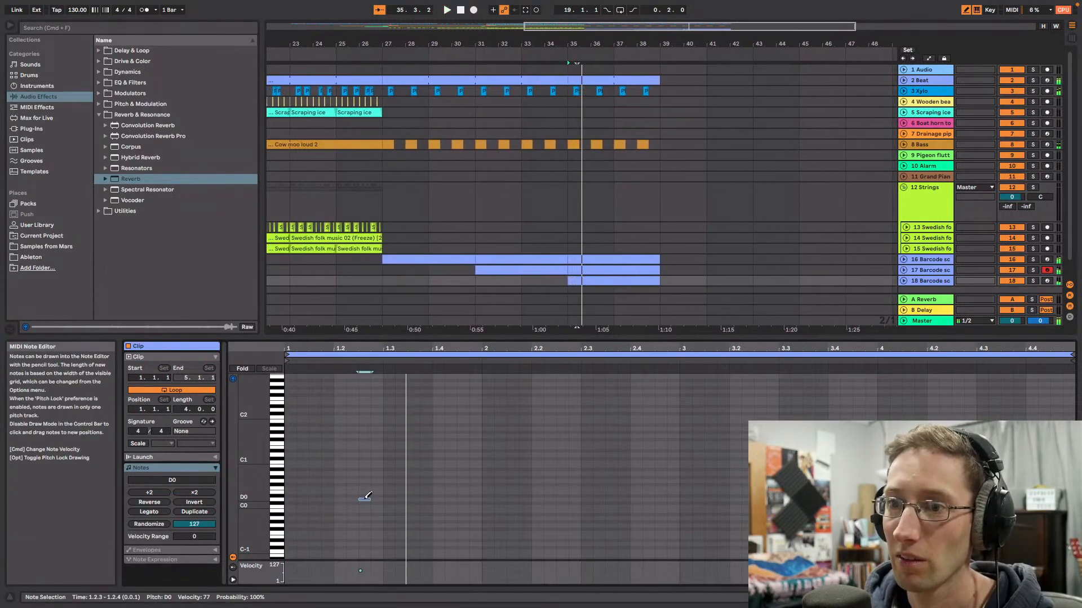
click(364, 499)
key(space)
key(space)
key(space)
click(290, 499)
key(space)
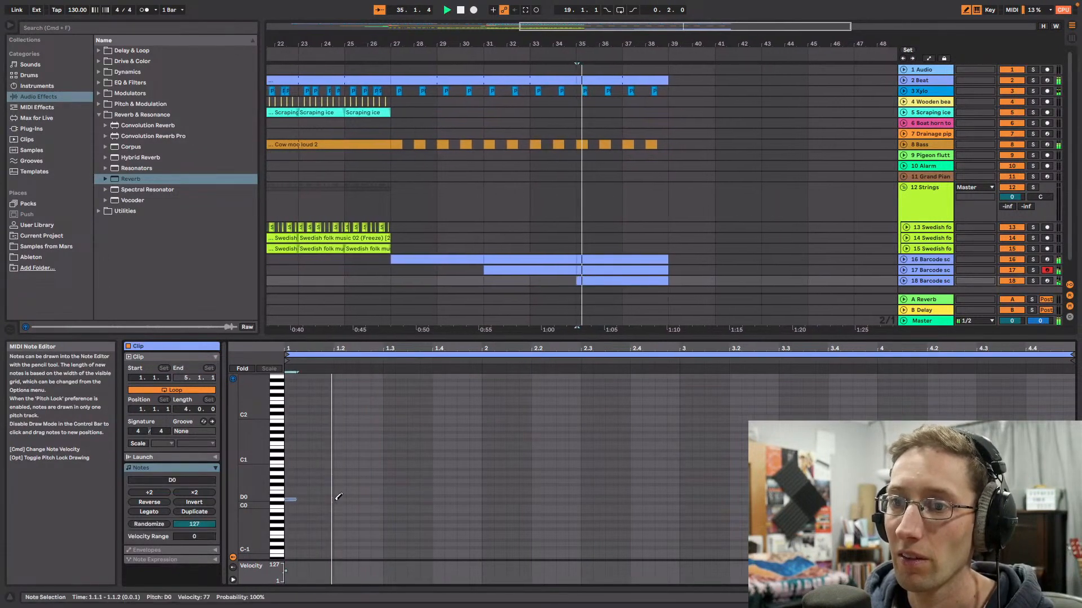
Step: Try D0 on beat 1.2 and C0 at 1.1.3, settle on a C0 note on beat 1.2, and check it against playback
click(338, 499)
key(space)
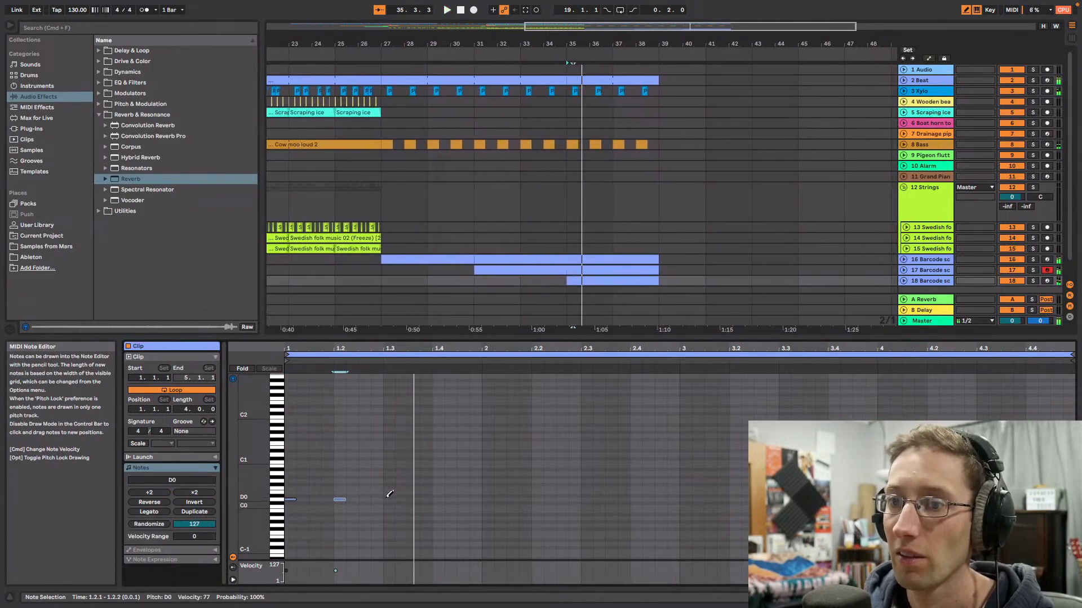
key(space)
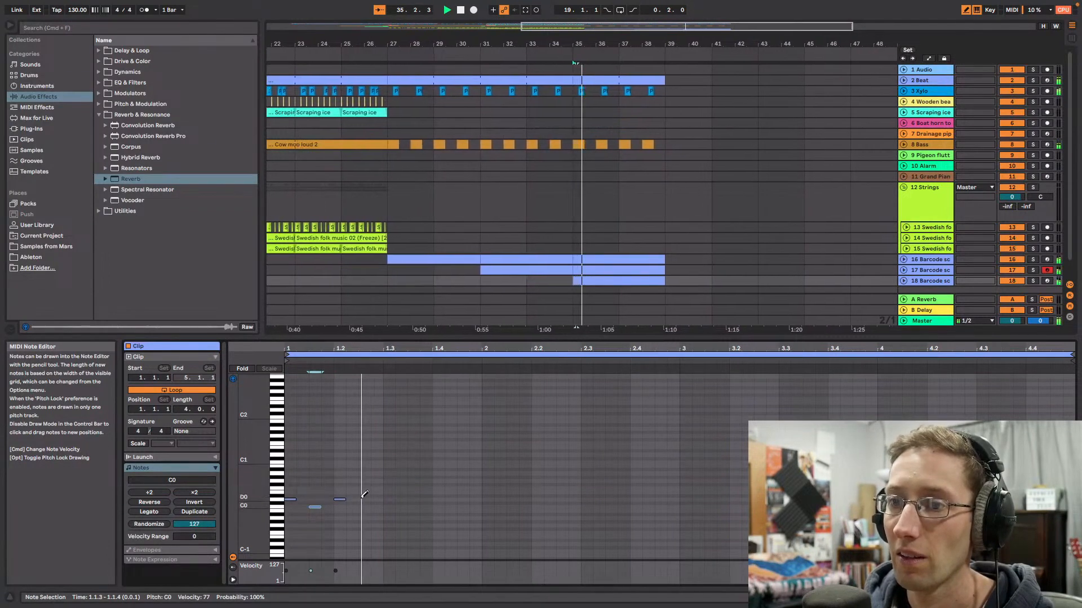
click(339, 499)
key(space)
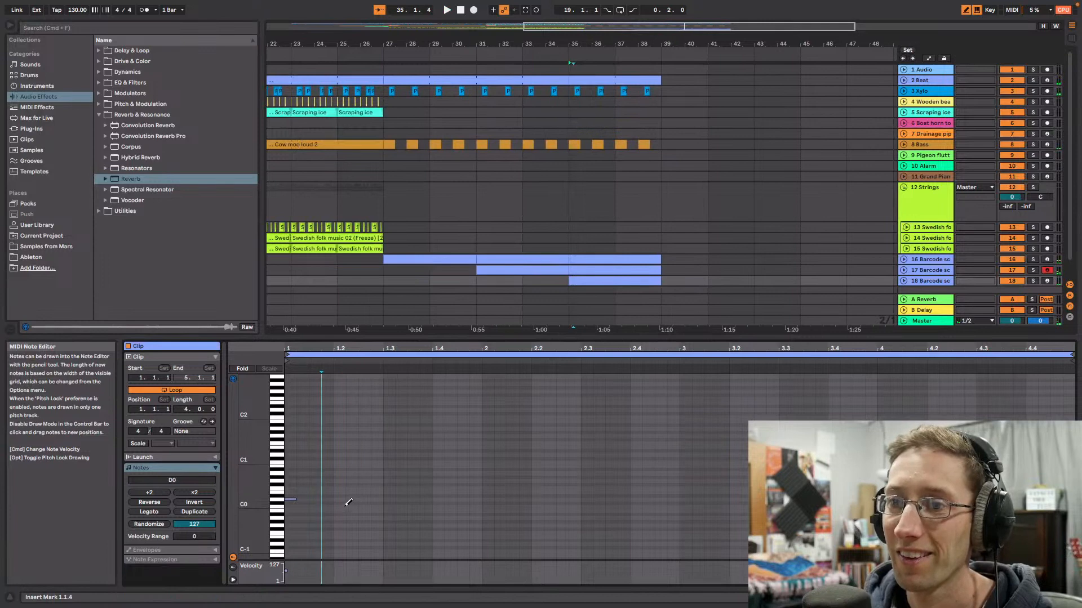
key(space)
key(space)
Step: Pan barcode track 18 to 30R and barcode track 17 to 31L, and play the result
click(904, 281)
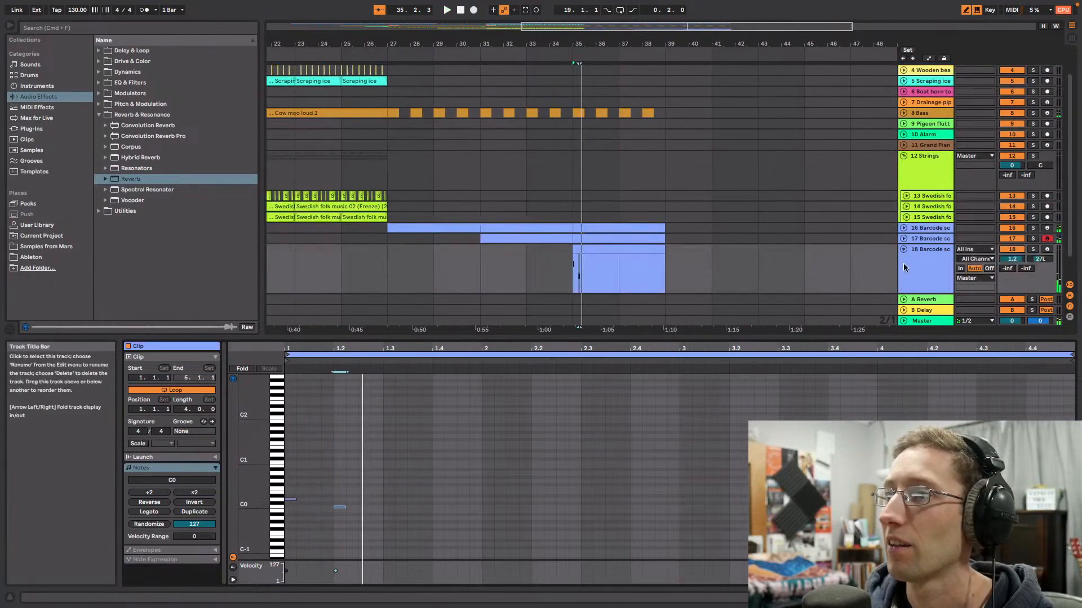
click(905, 240)
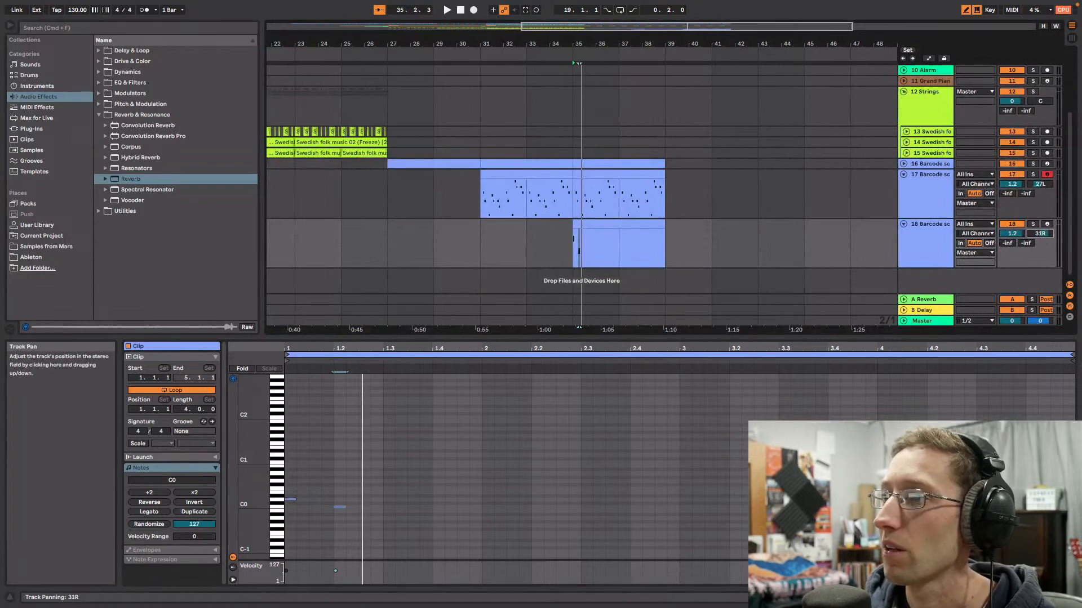
drag(1046, 186, 1046, 189)
key(space)
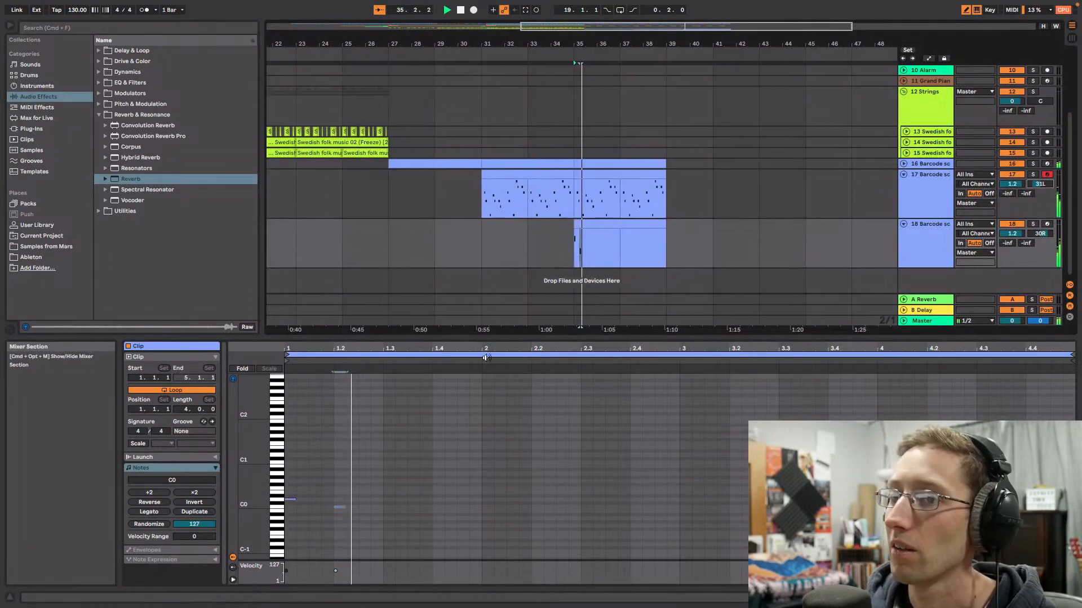
key(space)
key(space)
Step: Draw a D0 note on beat 1.3 and an E0 note on beat 1.4, and play the first bar
click(389, 499)
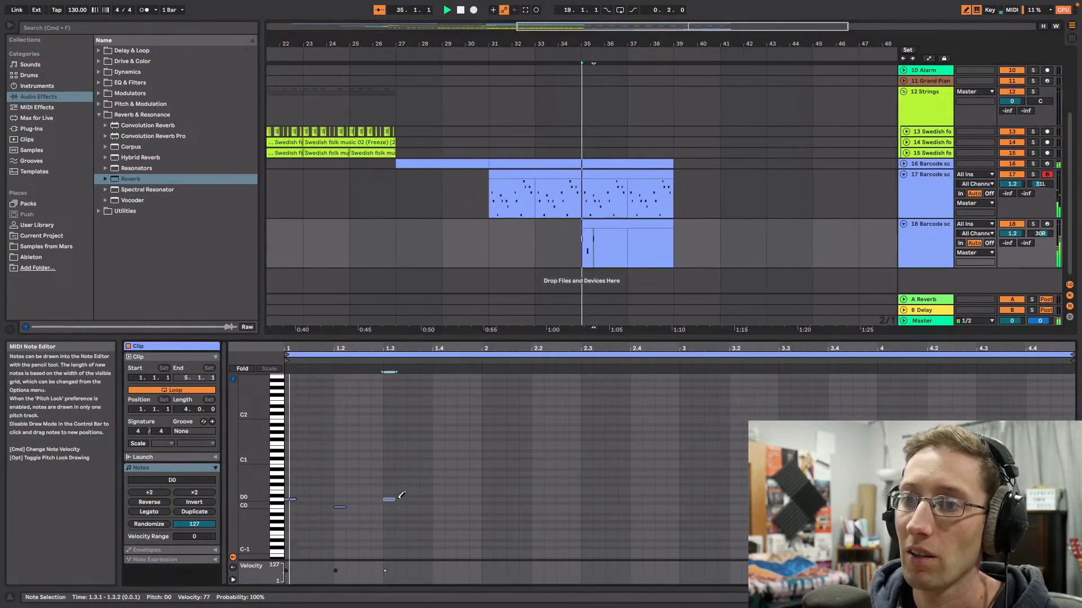
click(438, 493)
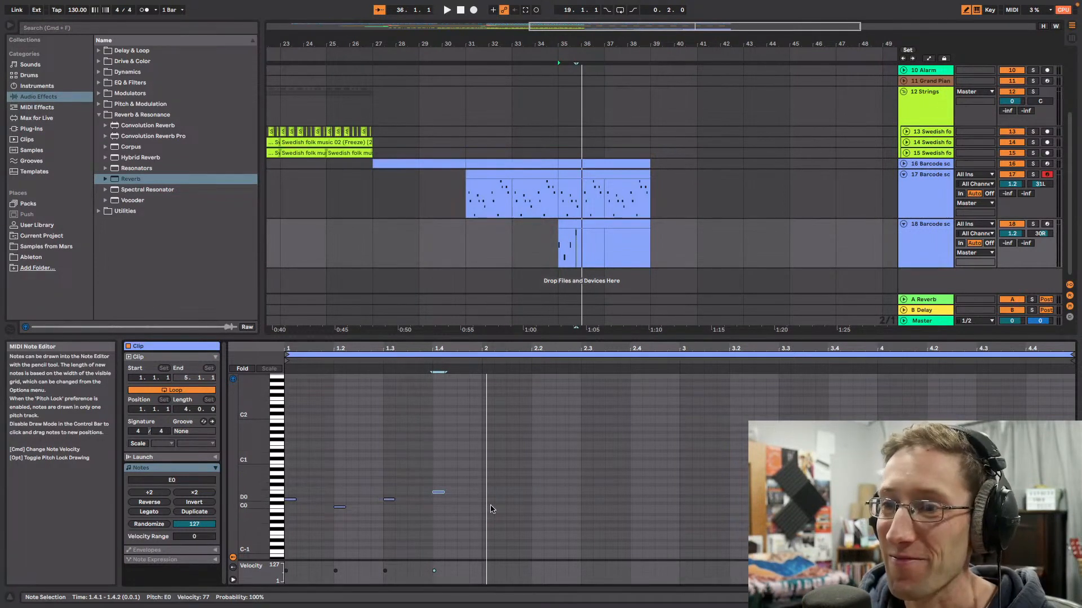
scroll(490, 509, down, 2)
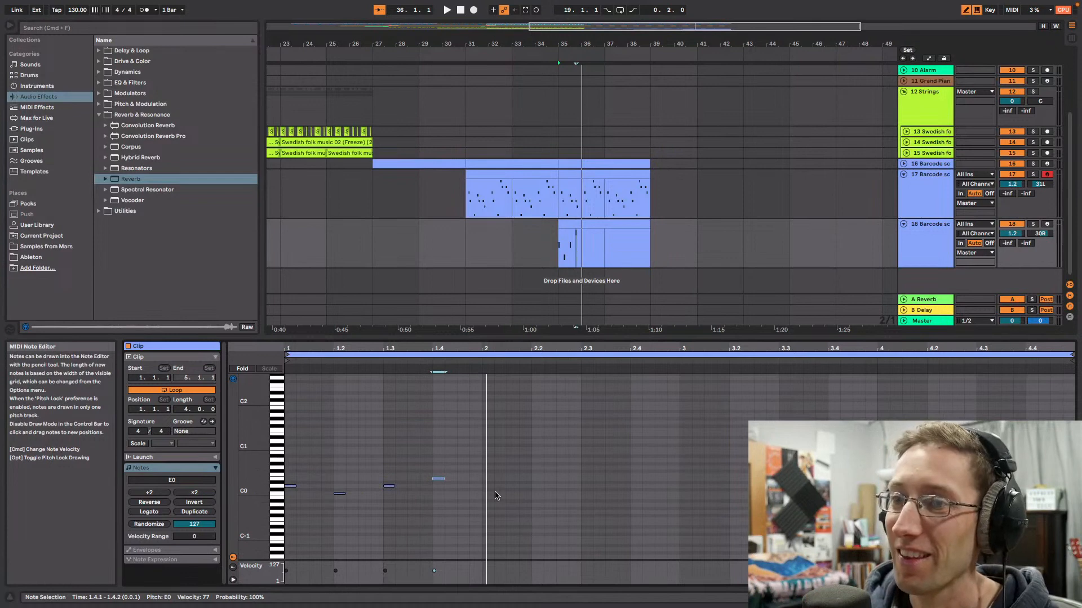
key(space)
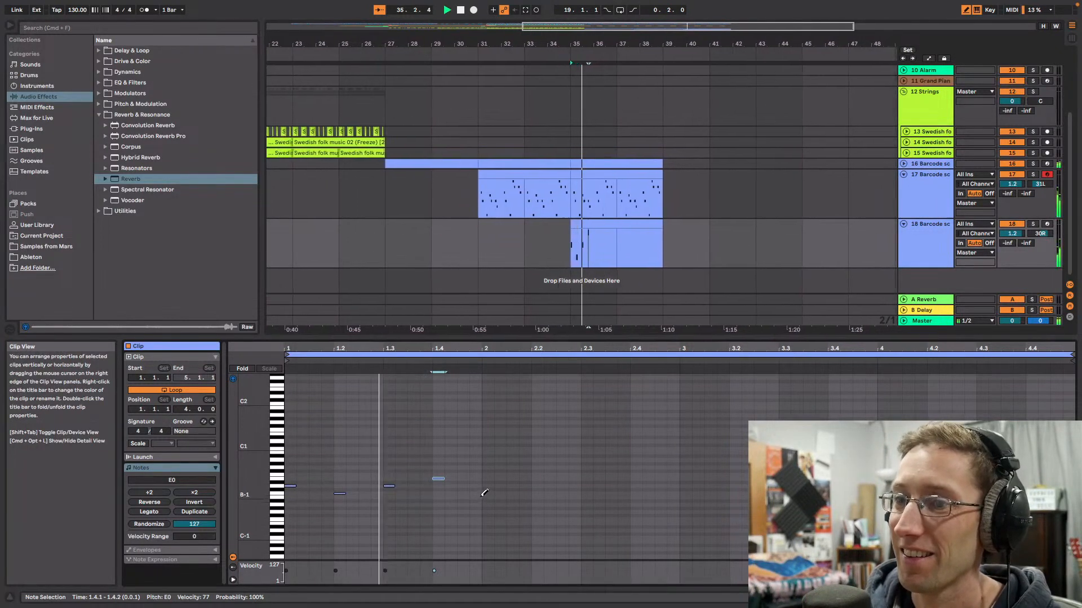
key(space)
Step: Draw the second bar's notes D0 on 2.1, C0 on 2.2, F0 on 2.3 and E0 on 2.4, playing back between additions
click(488, 485)
key(space)
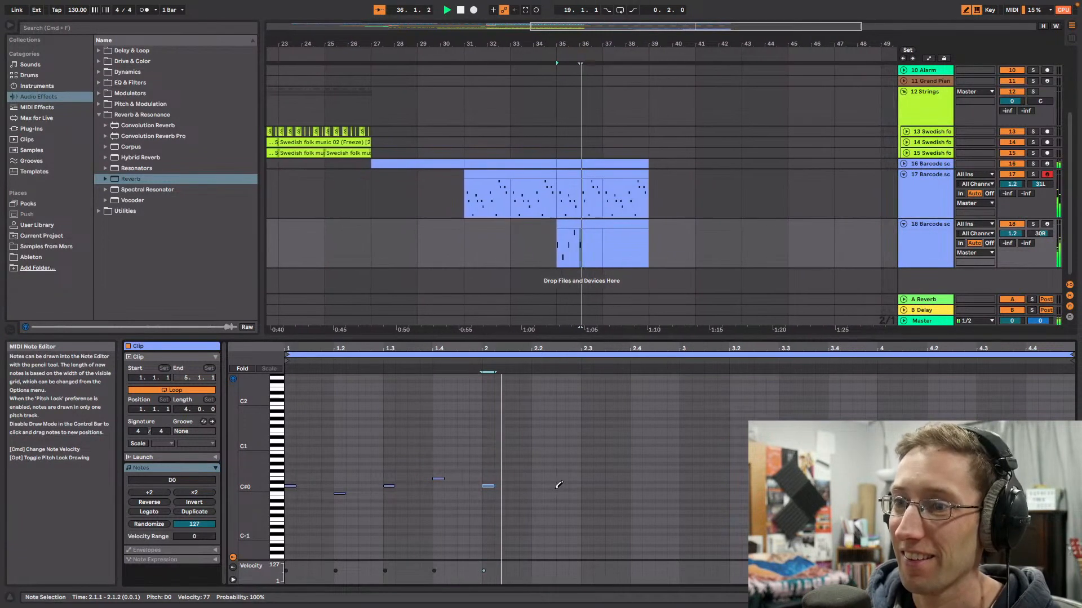
key(space)
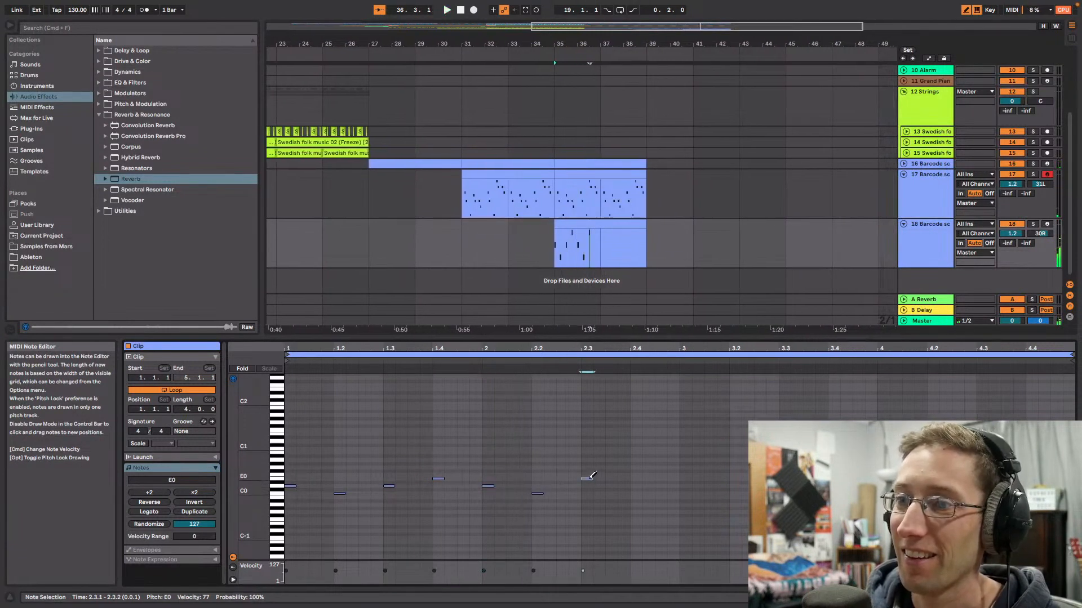
key(space)
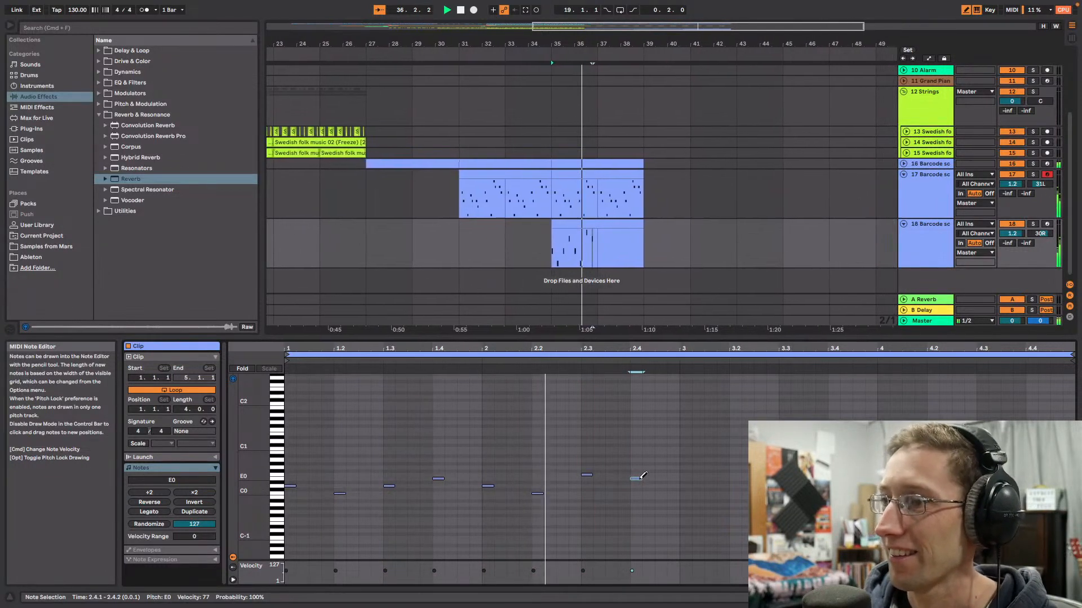
key(space)
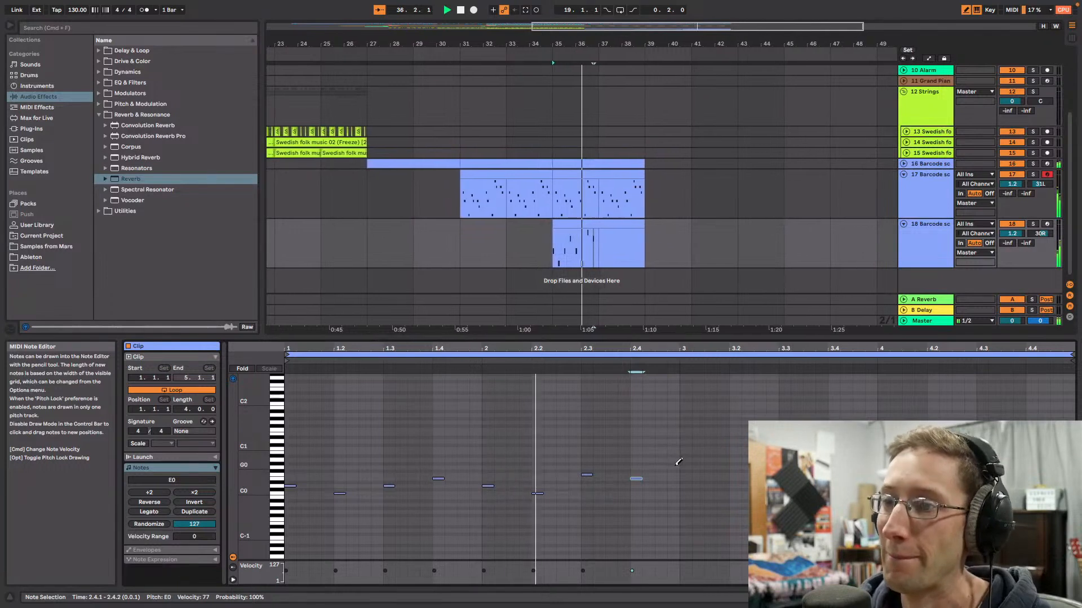
Step: Duplicate the two-bar note pattern into bars 3 and 4 of the barcode clip and play the result
key(b)
key(space)
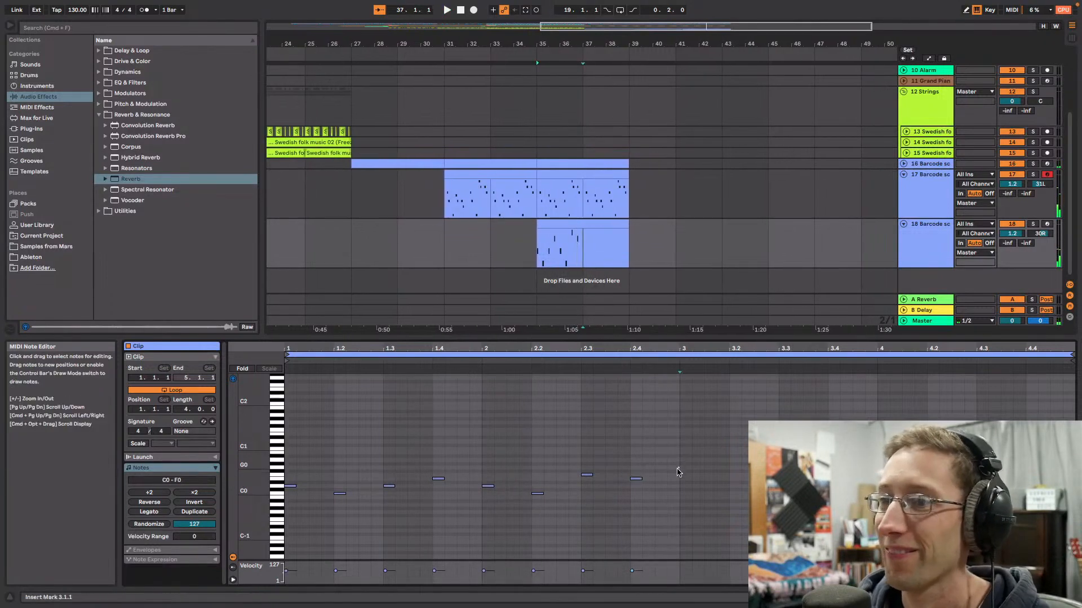
drag(679, 467, 287, 532)
key(super+d)
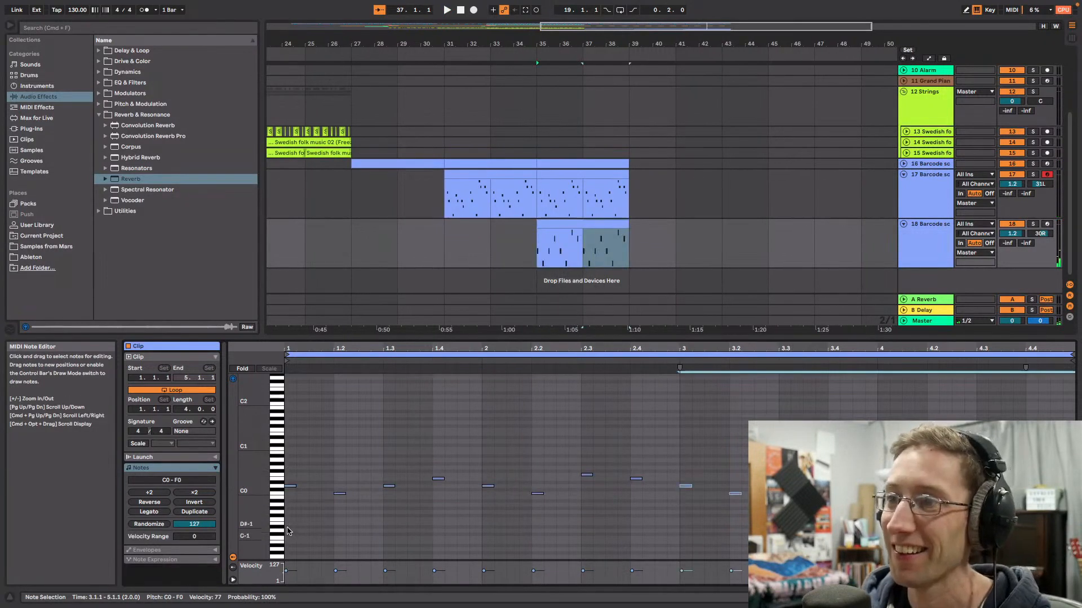
key(space)
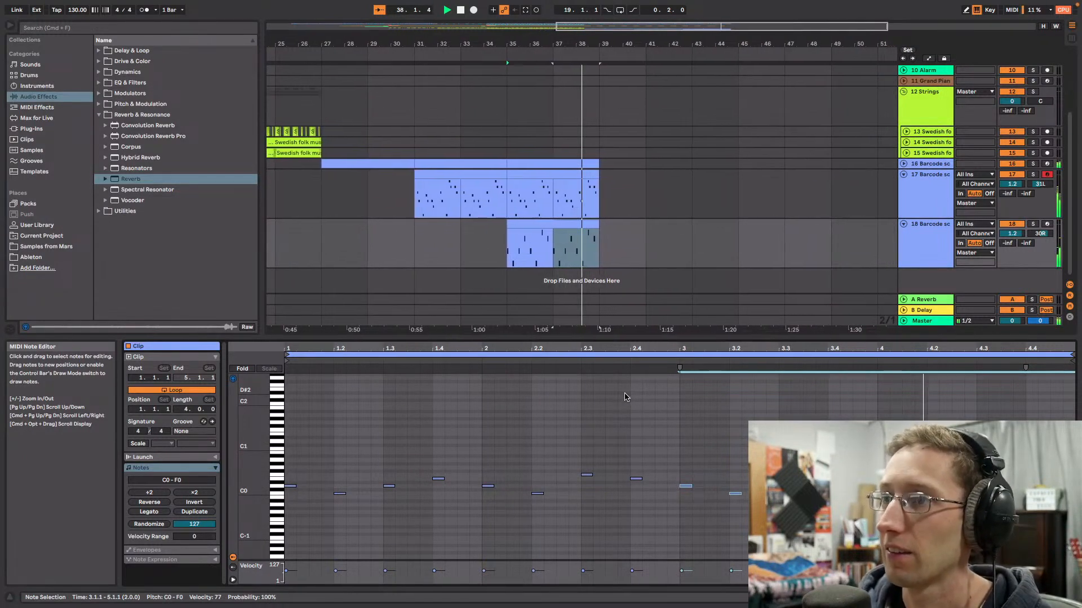
key(space)
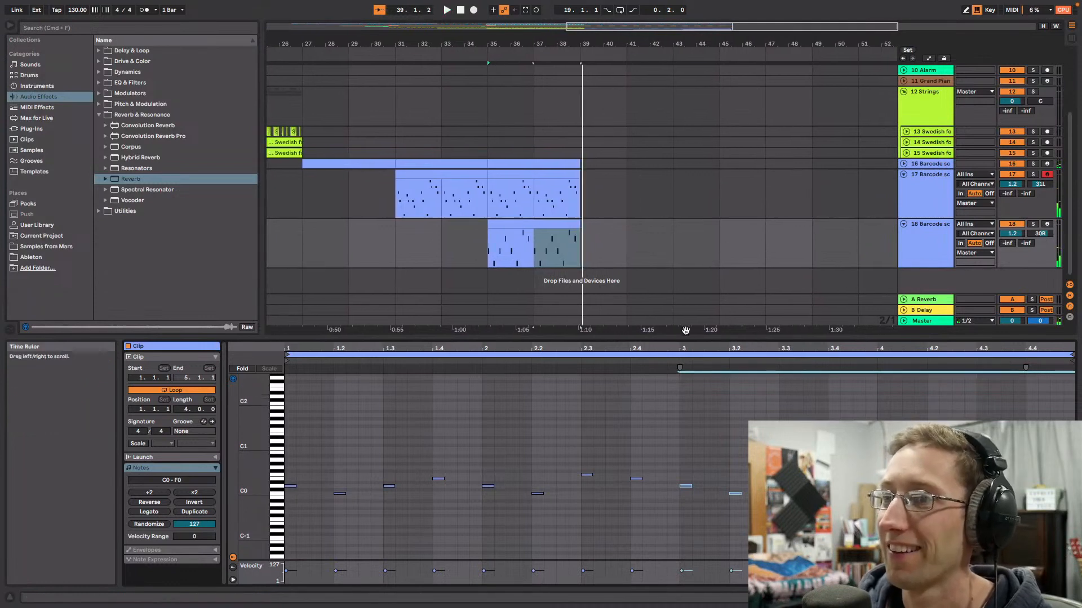
Step: Play from bar 35 with barcode track 18's devices shown, and collapse barcode tracks 17 and 18
drag(686, 336, 708, 453)
double_click(934, 348)
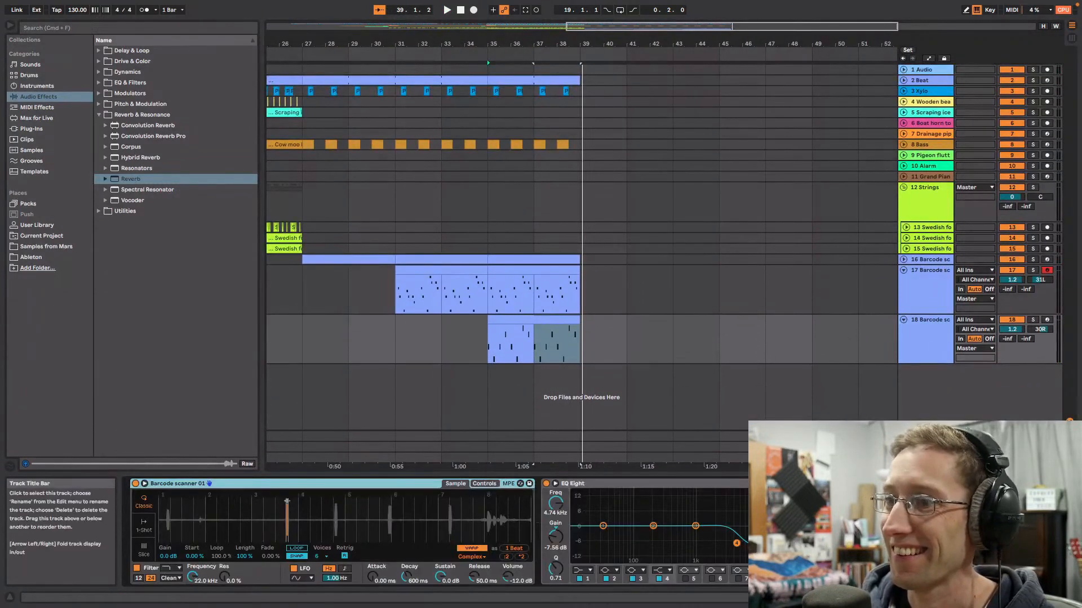
scroll(436, 532, right, 2)
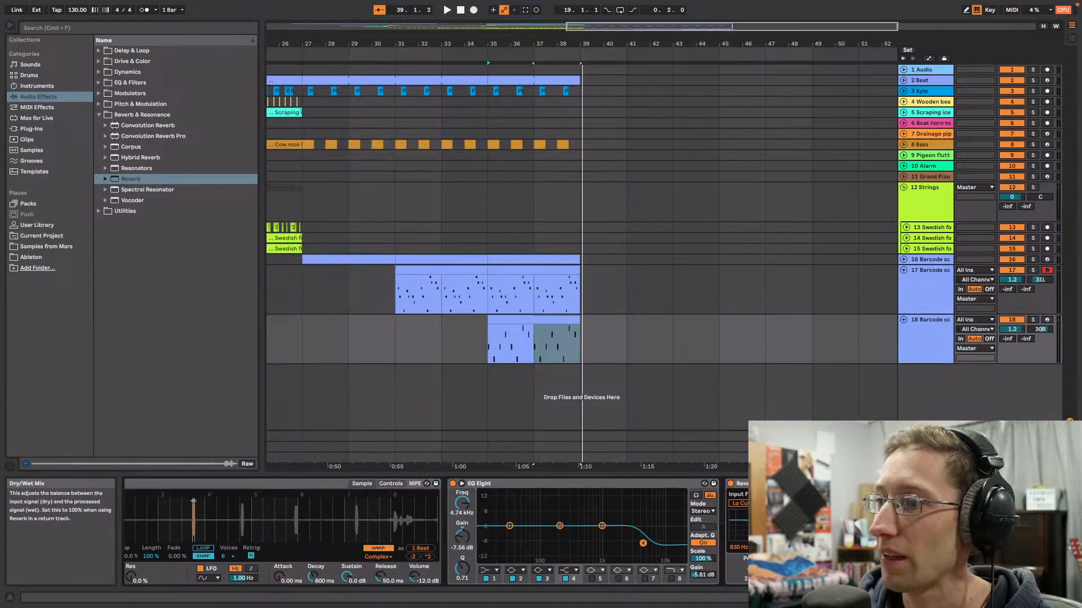
key(space)
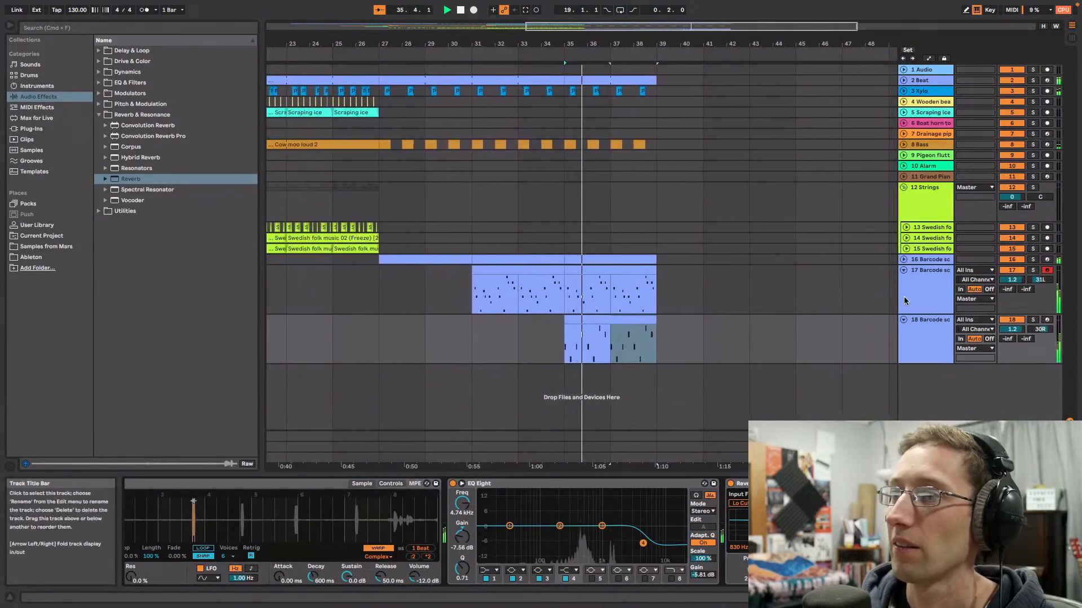
click(903, 271)
click(903, 281)
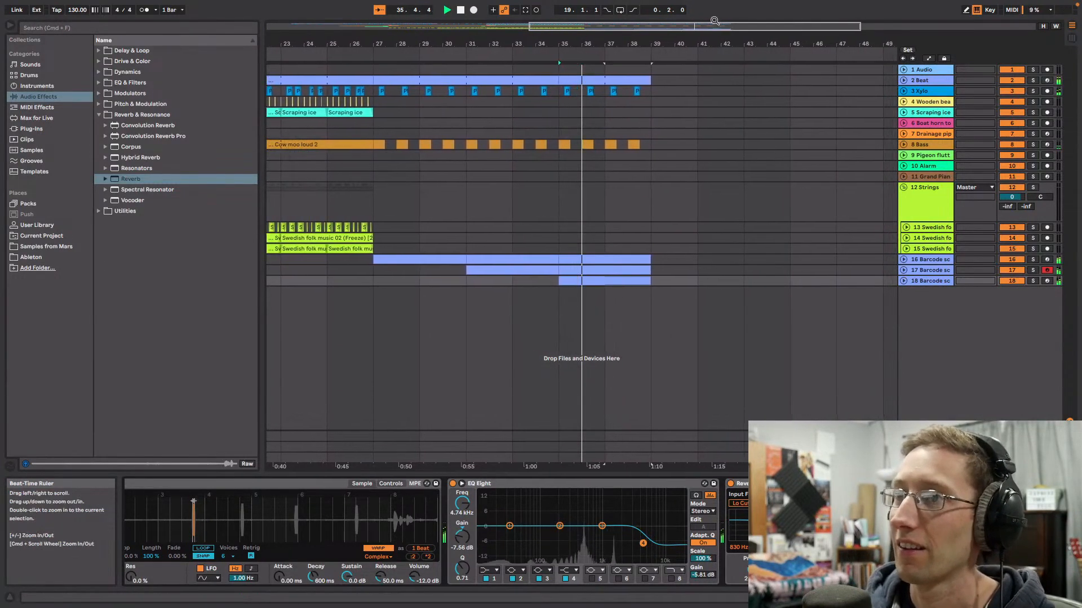
drag(714, 24, 714, 5)
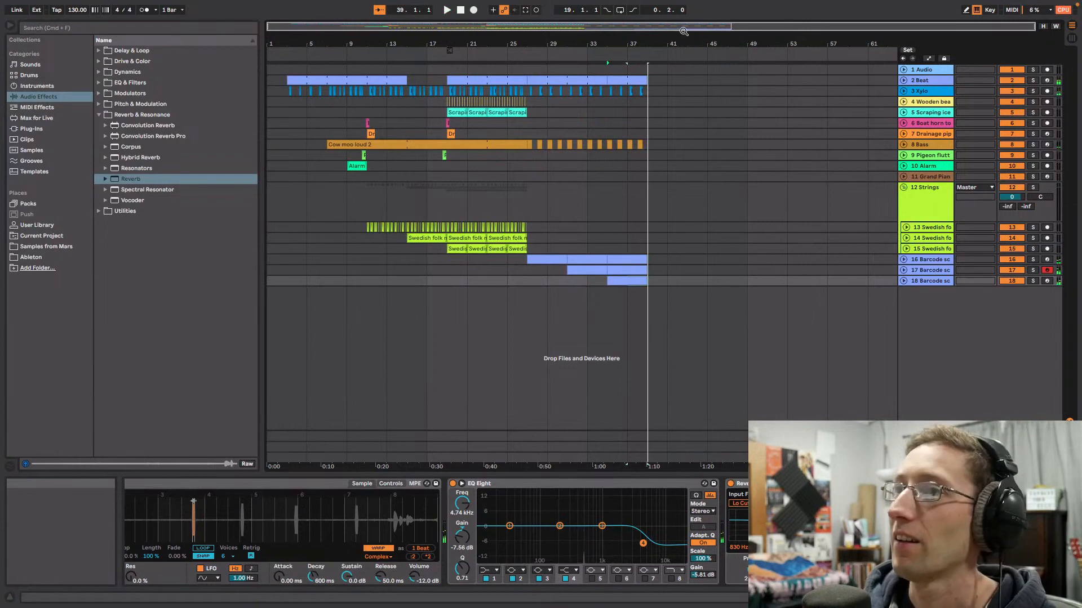
drag(684, 31, 683, 50)
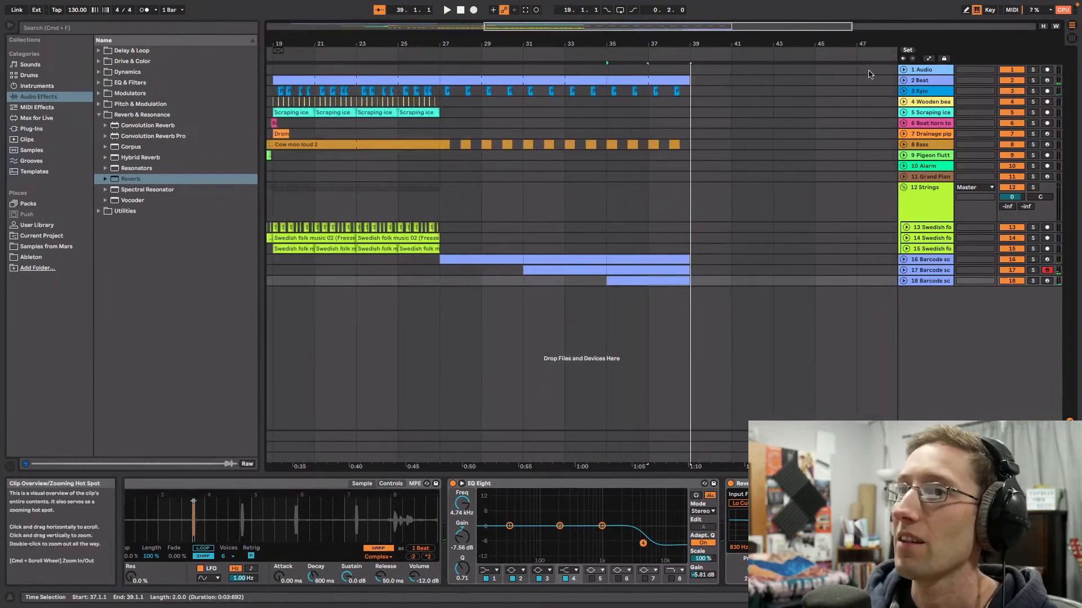
Step: Copy the Scraping ice clip from bars 25–27 to bars 35 and 37, and play the section
click(904, 114)
click(420, 135)
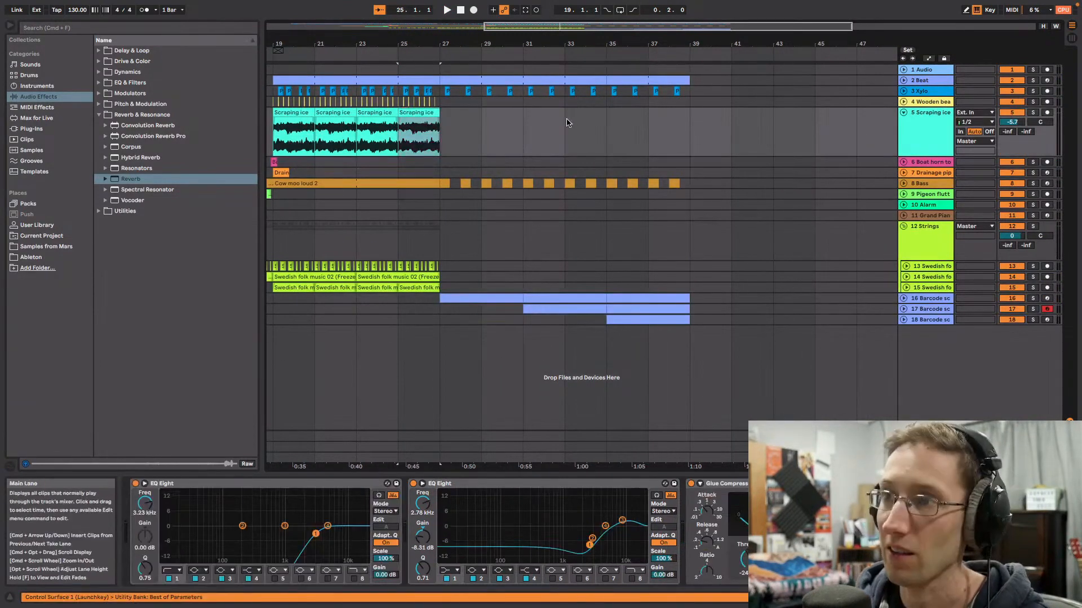
key(super+v)
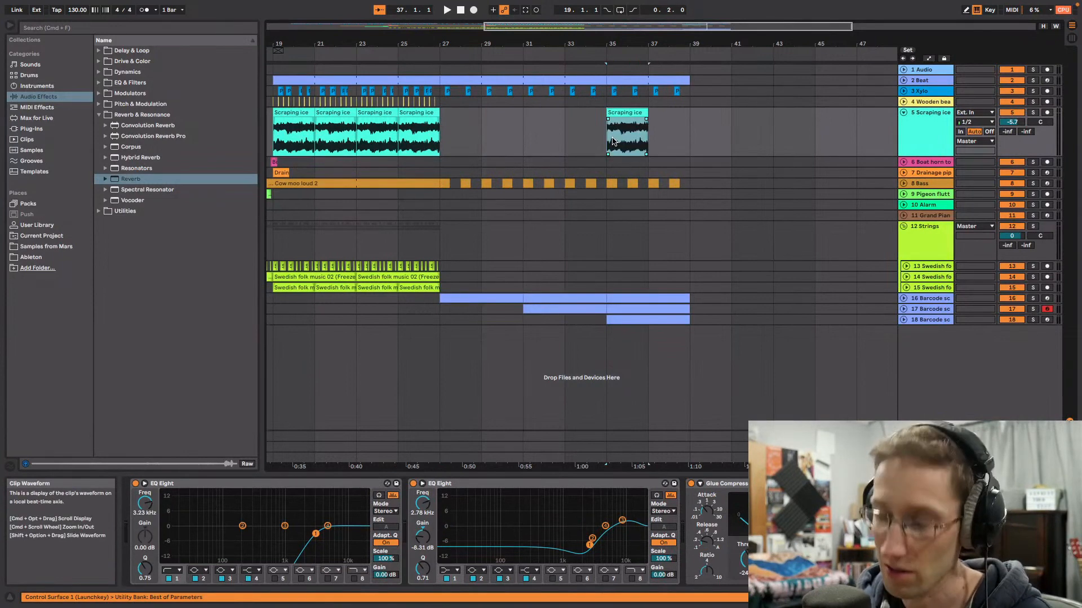
key(super+v)
key(space)
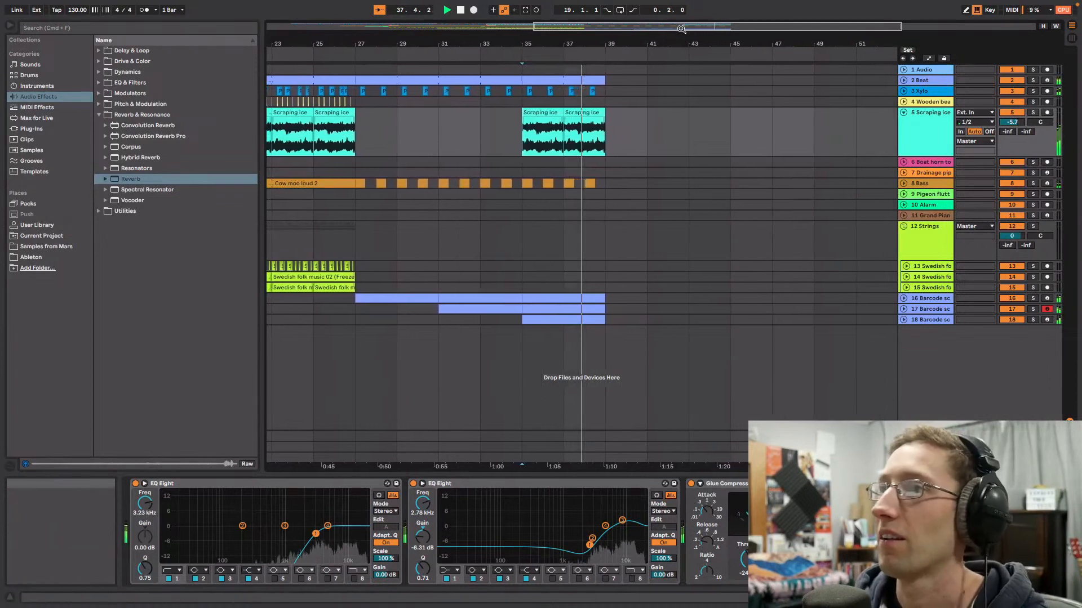
drag(682, 29, 521, 33)
key(space)
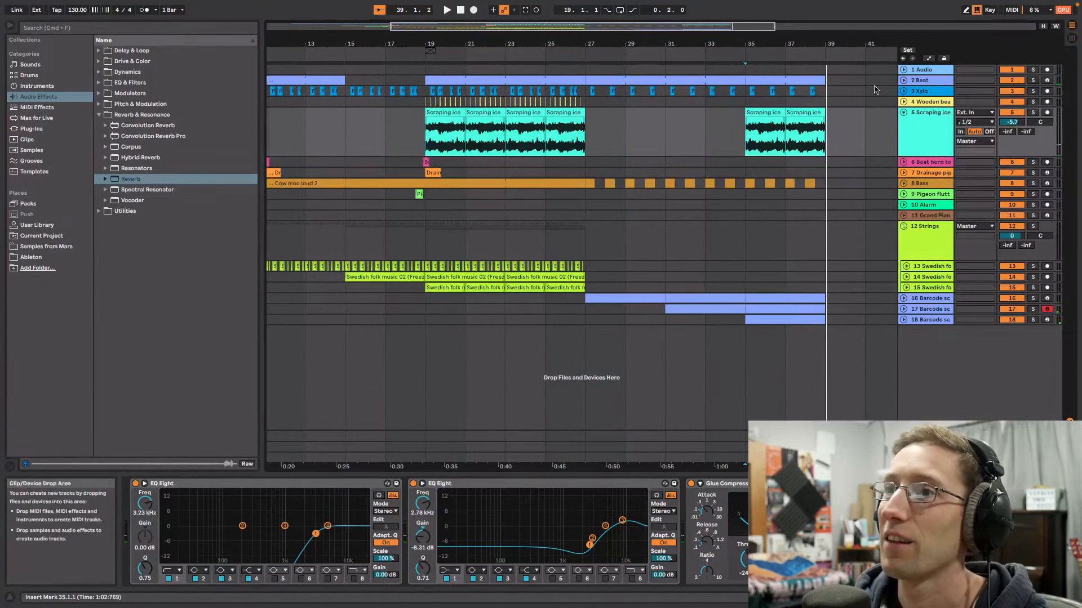
Step: Copy the Wooden beam hits from bars 25–27 to bar 35 and duplicate them at bar 37 during playback
click(903, 101)
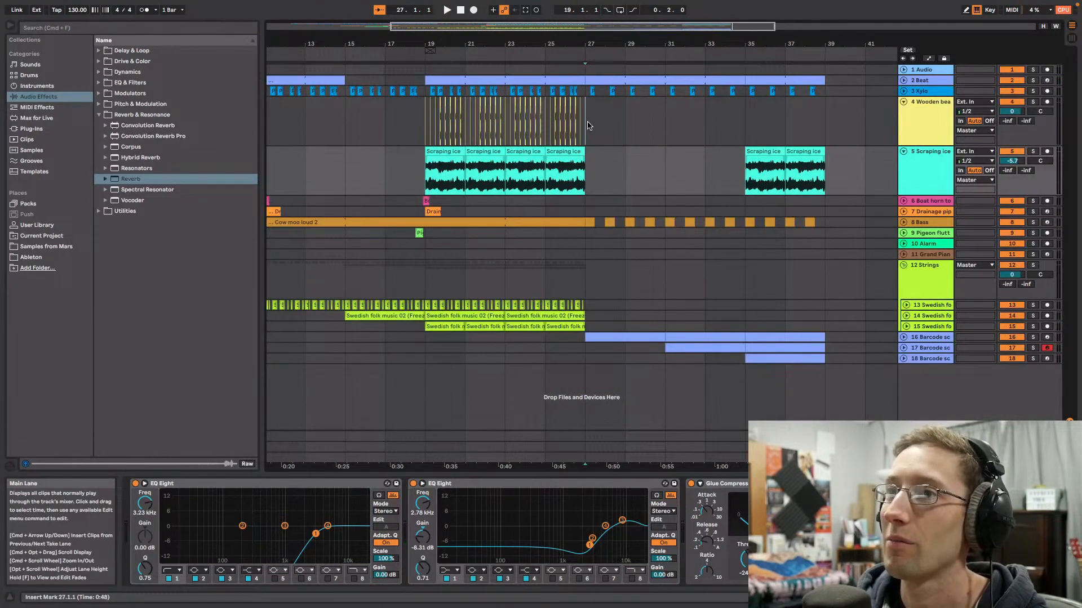
drag(545, 122, 546, 121)
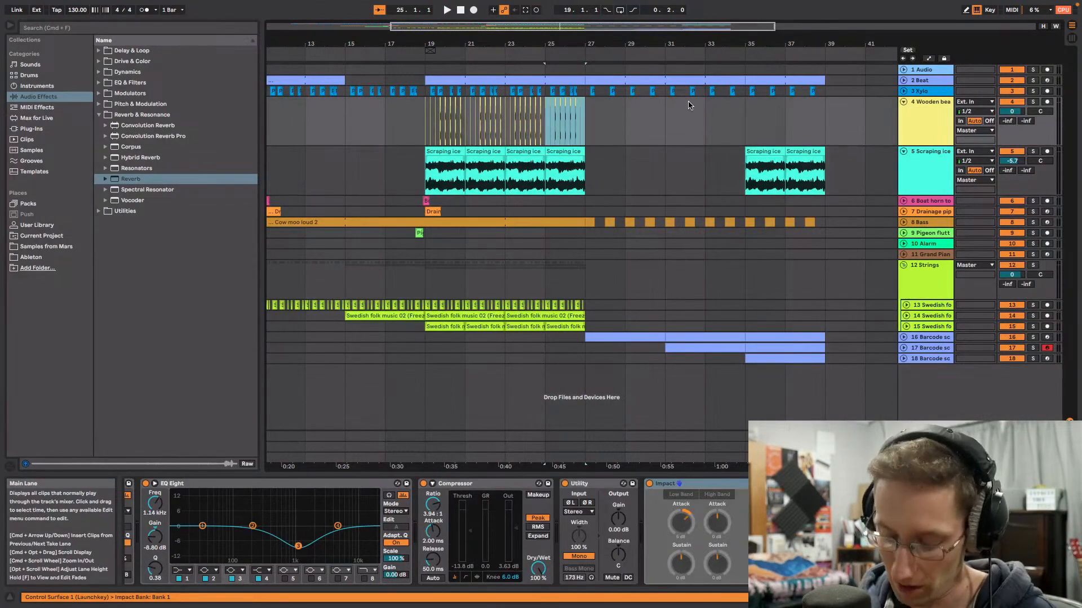
drag(746, 128, 786, 129)
key(space)
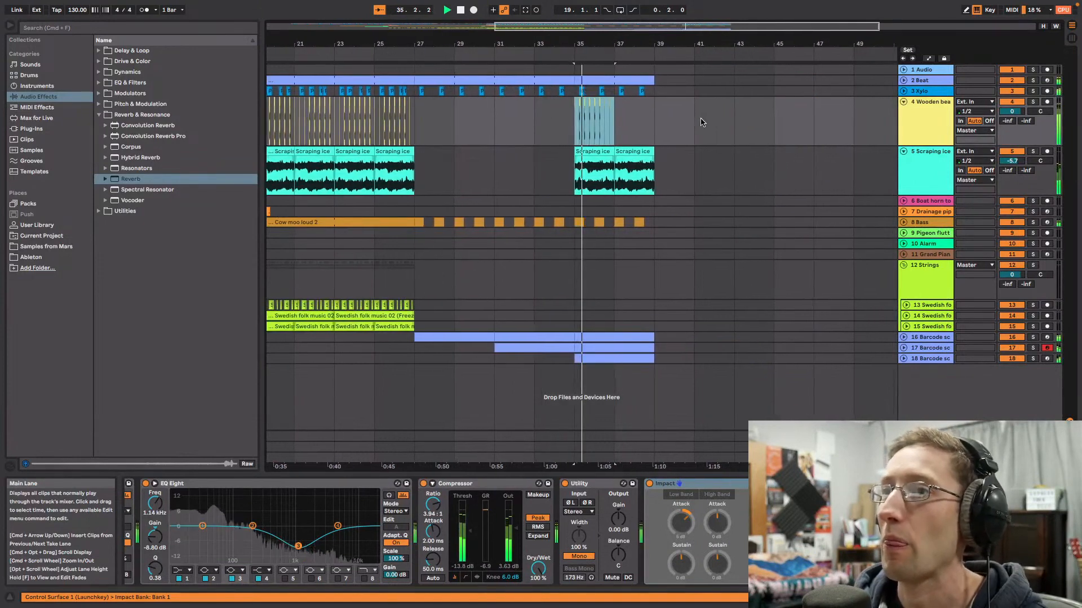
key(super+d)
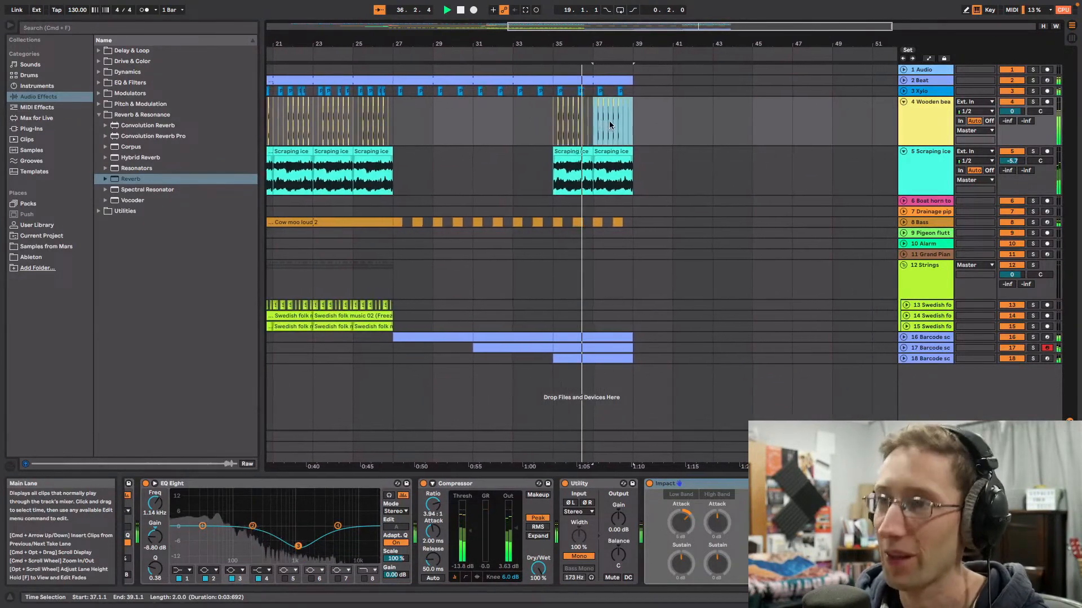
Step: Collapse the Wooden beam and Scraping ice tracks, and play the whole arrangement from bar 3
drag(712, 43, 712, 17)
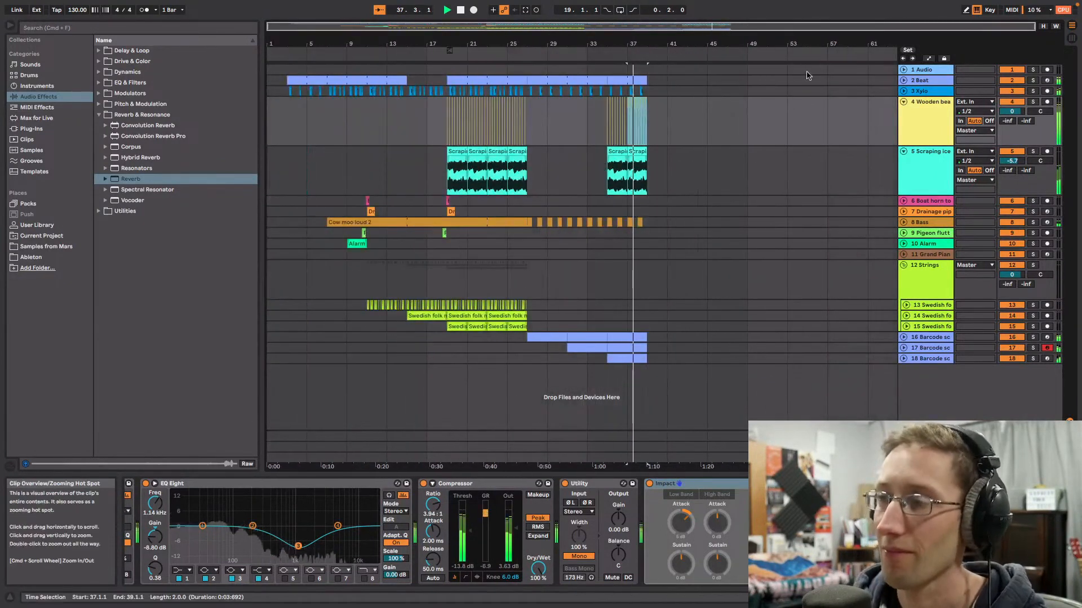
click(903, 102)
click(903, 112)
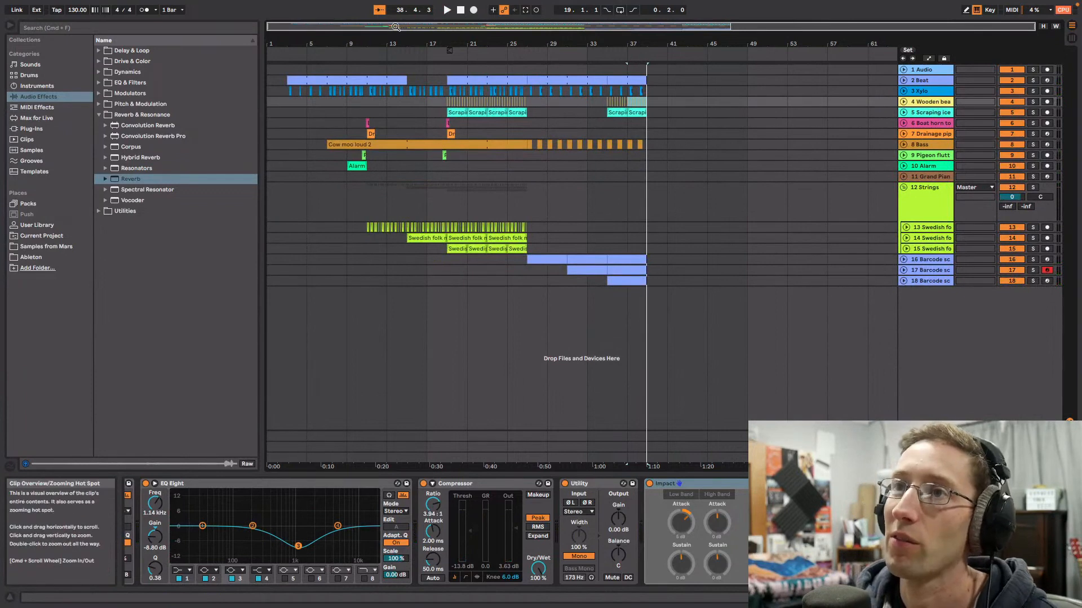
drag(373, 27, 244, 50)
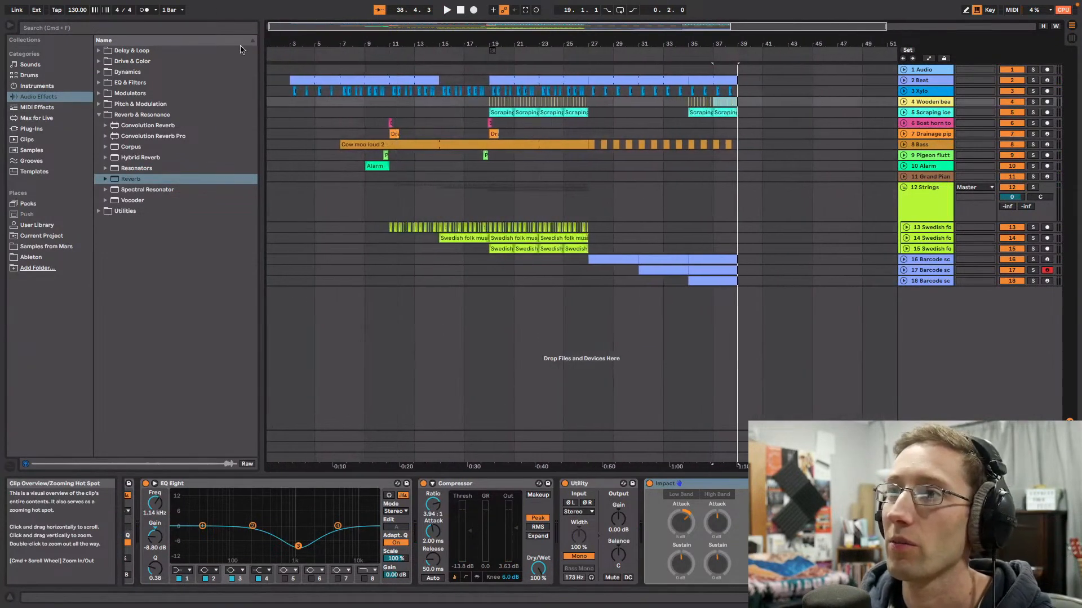
click(285, 56)
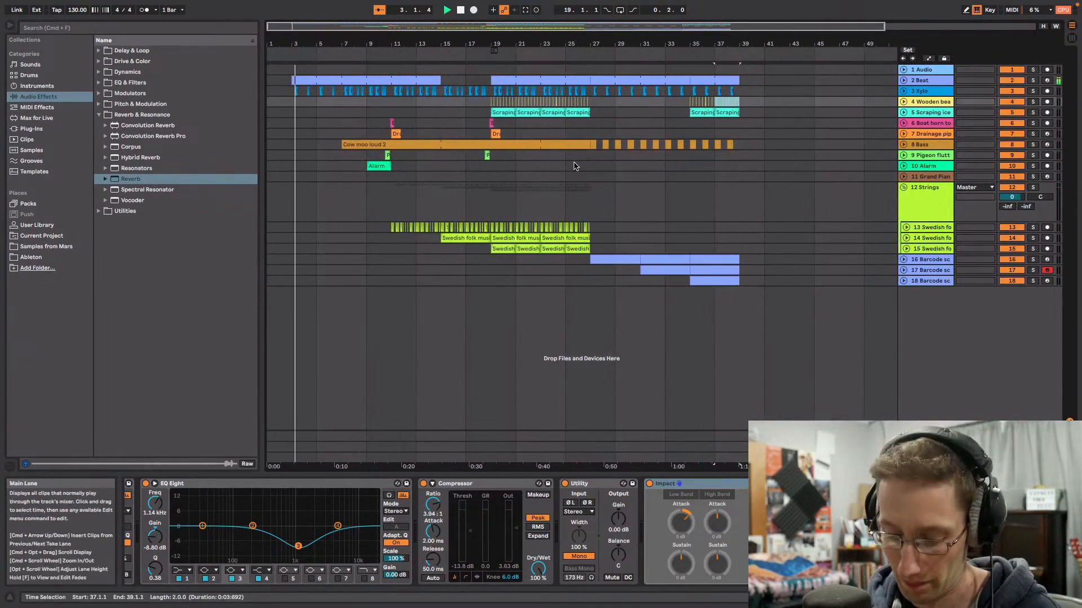
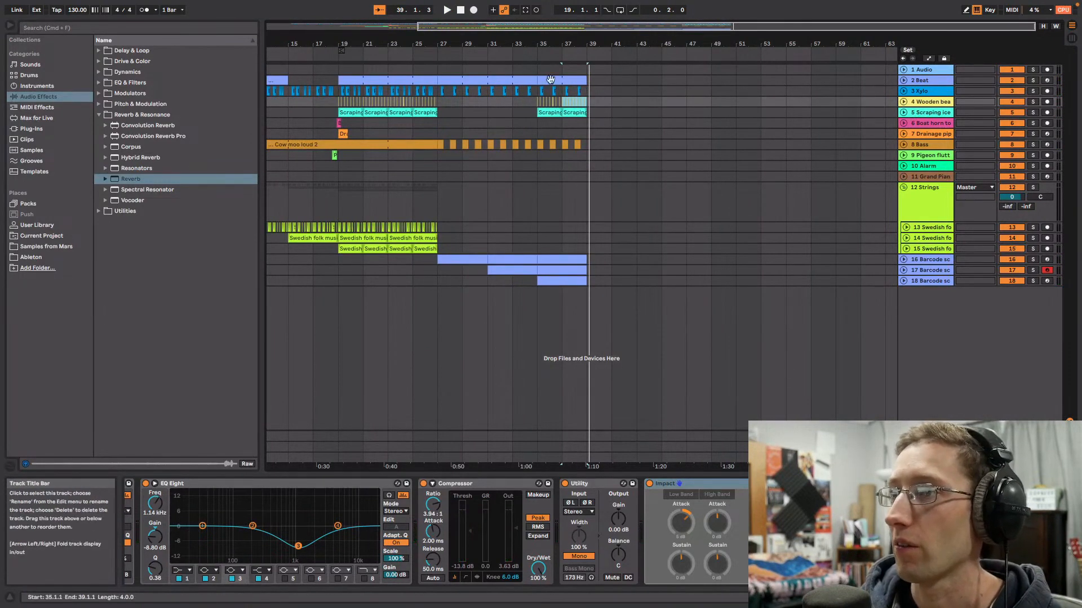
Step: Duplicate the Beat, Xylo, Wooden beam and Scraping ice parts of bars 35–39 repeatedly up to bar 55, and play from bar 35
drag(586, 101, 537, 81)
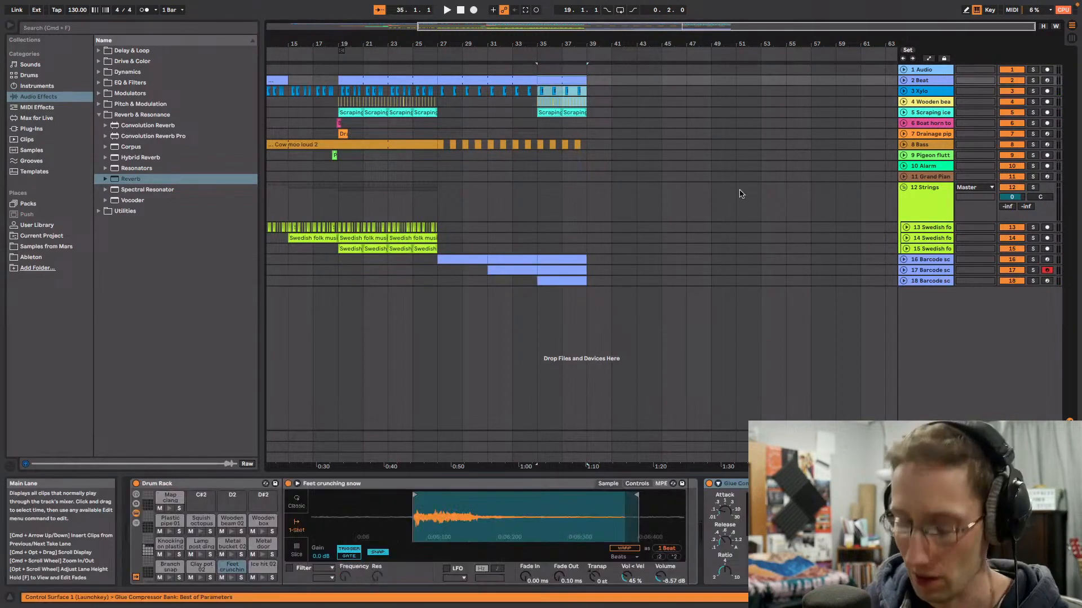
key(super+d)
key(super+d)
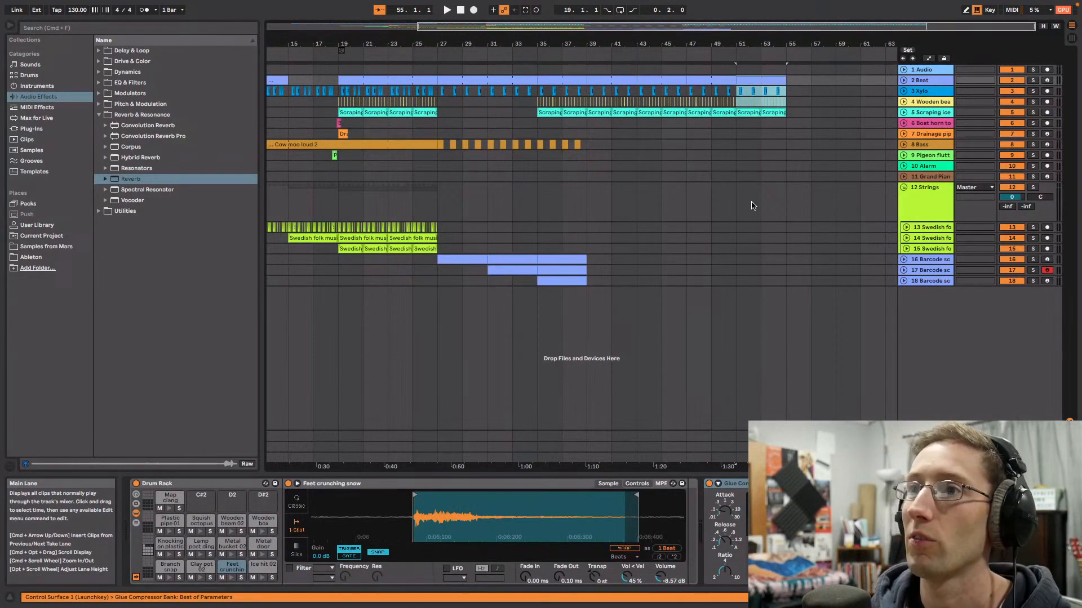
click(538, 123)
key(space)
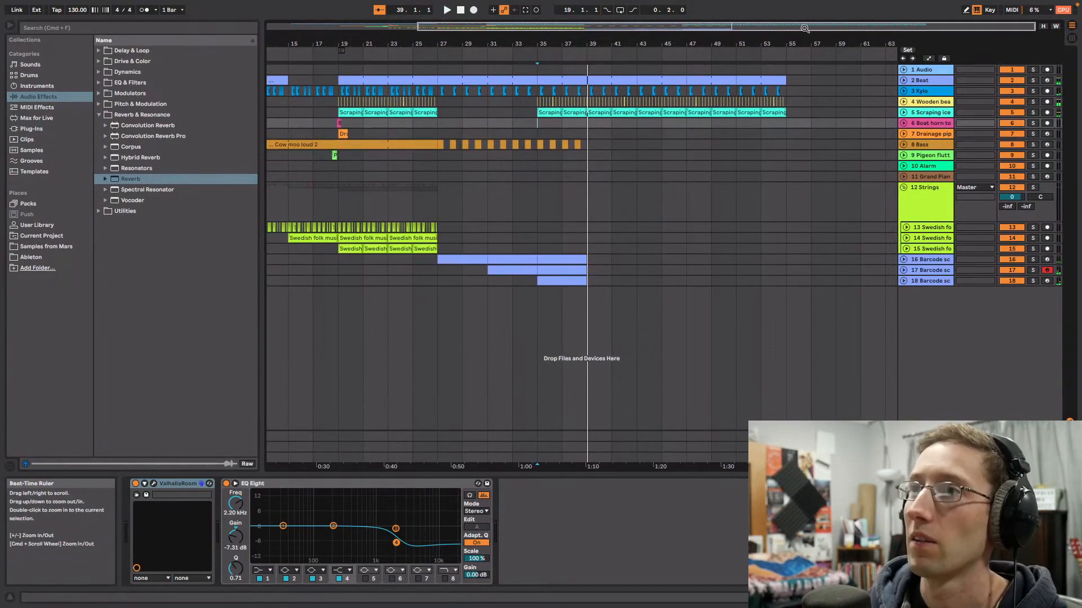
Step: Expand the Bass track and insert an empty one-bar MIDI clip at bar 39, checking playback there
drag(661, 42, 627, 61)
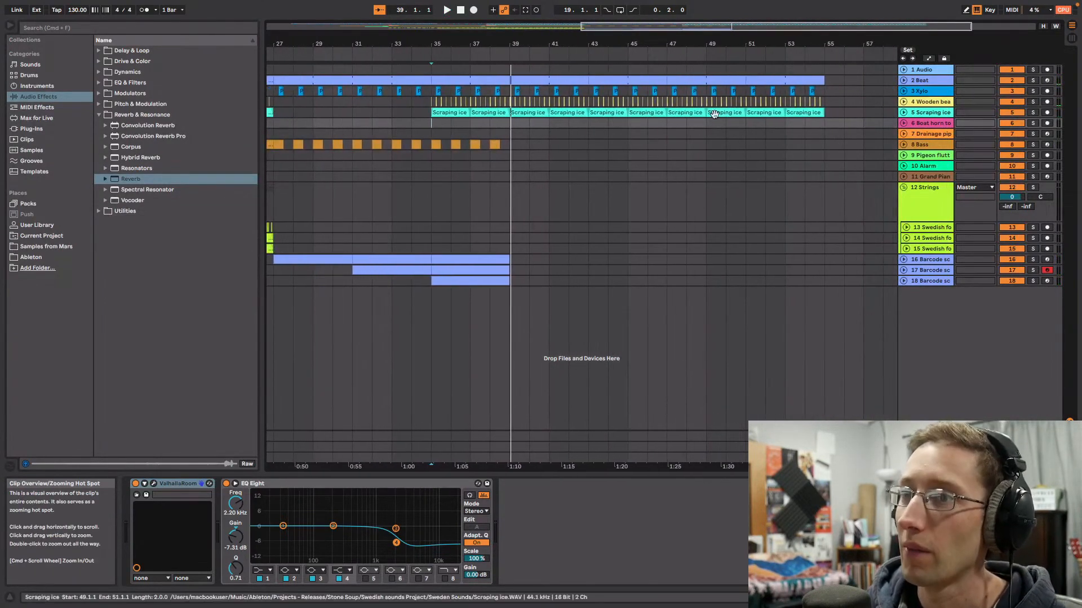
click(904, 144)
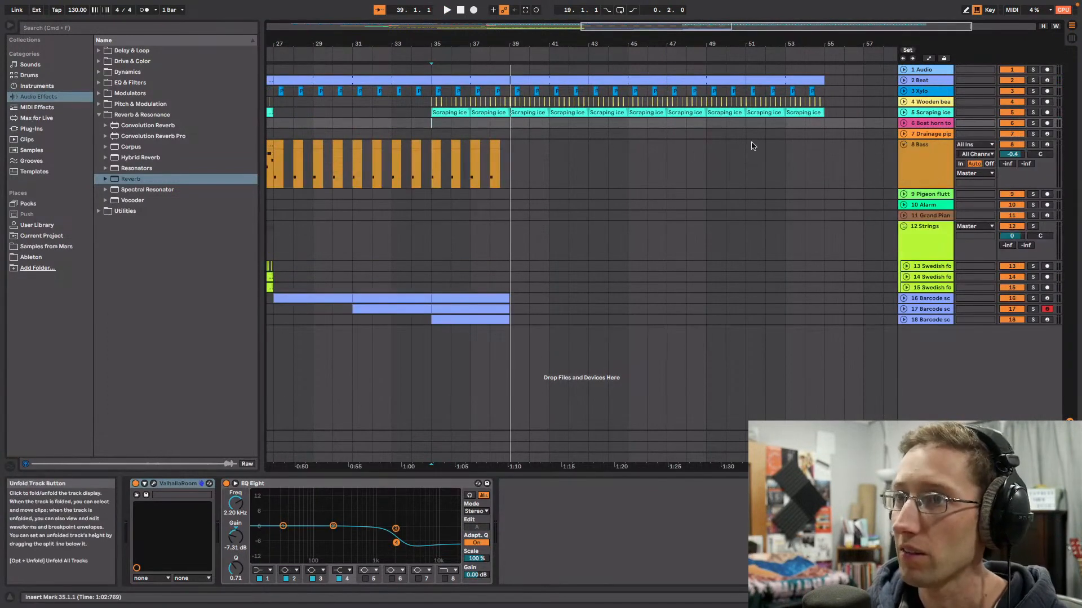
click(509, 163)
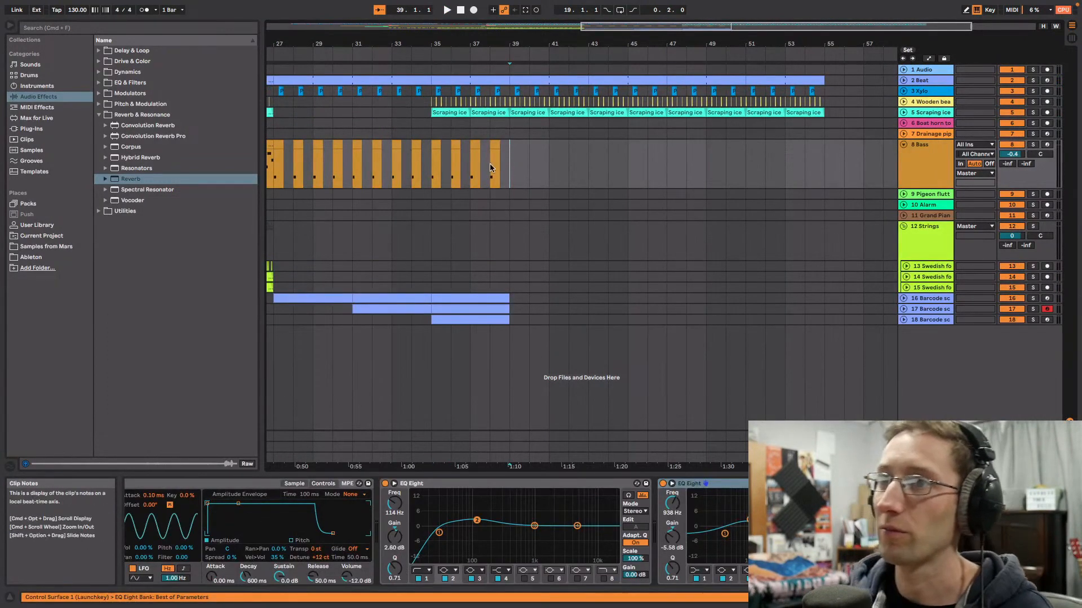
key(space)
double_click(576, 160)
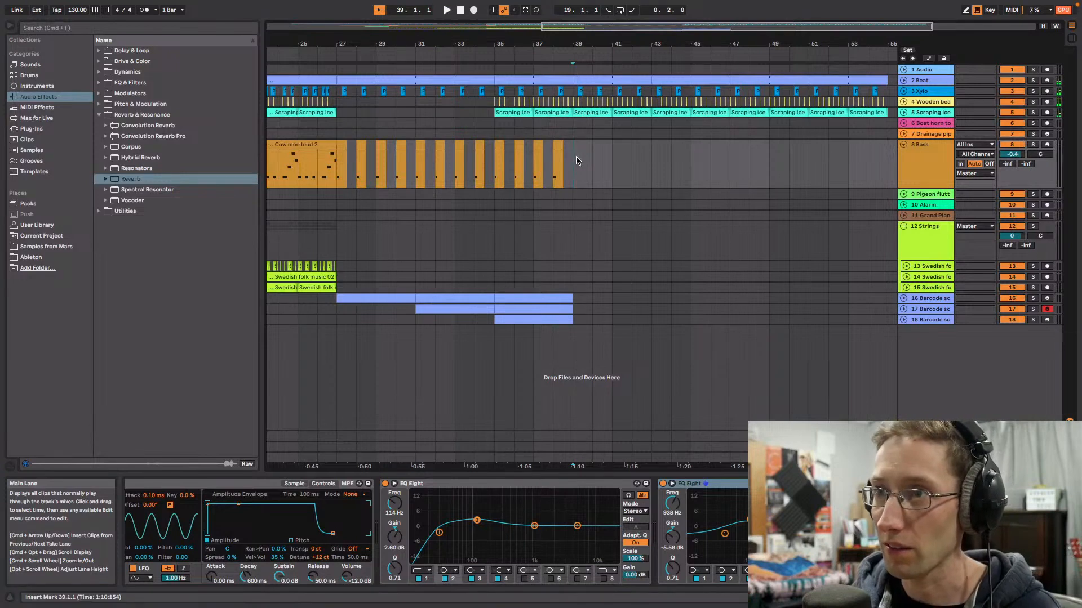
key(space)
key(space)
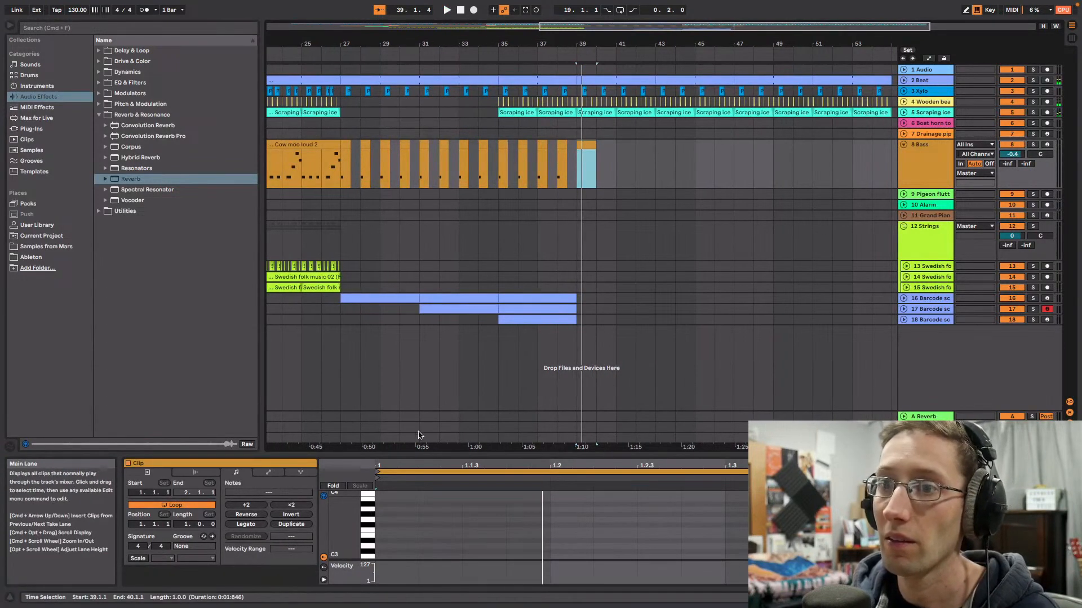
Step: Draw a G#0 note at the start of the new Bass clip
scroll(367, 519, down, 5)
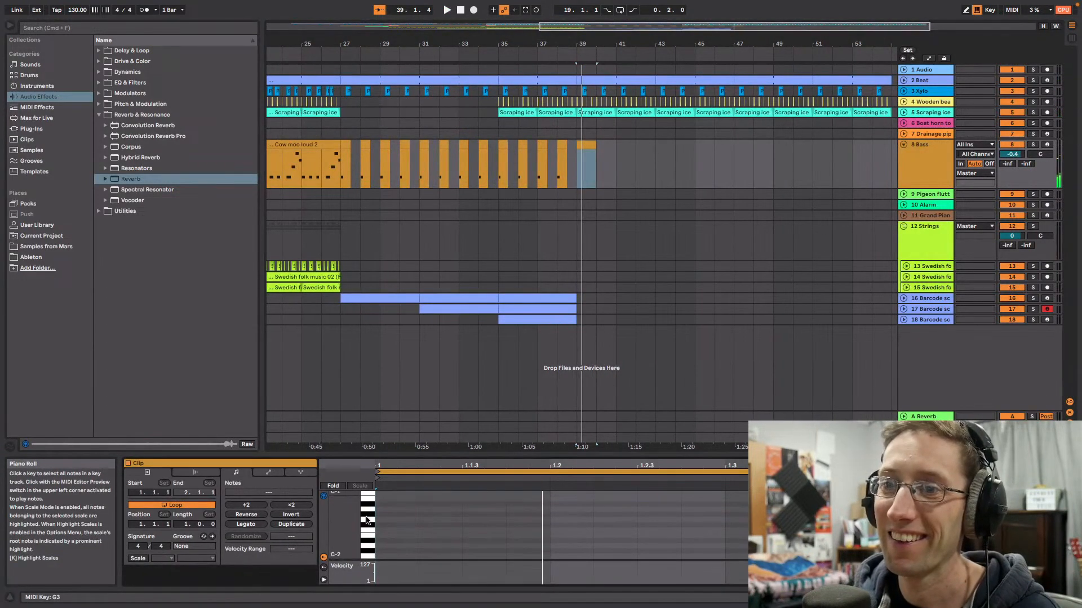
scroll(372, 517, up, 3)
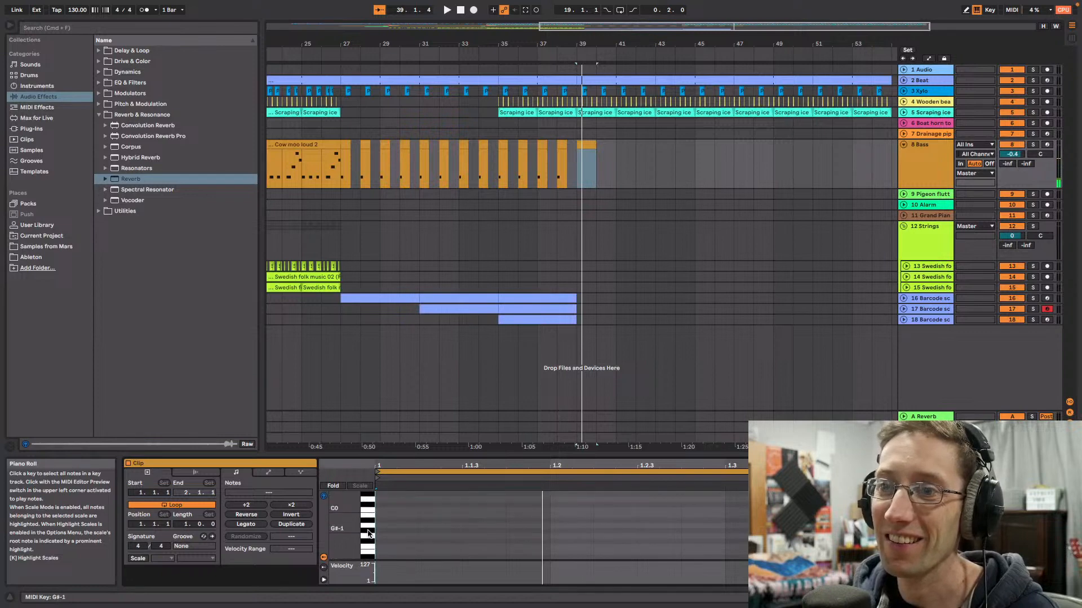
scroll(370, 519, up, 1)
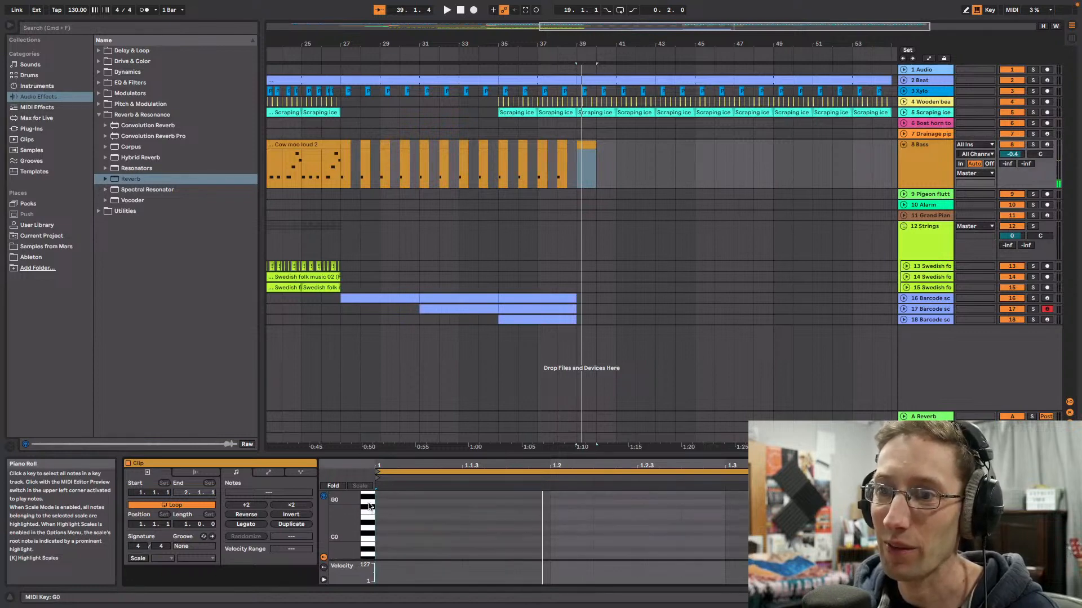
key(b)
click(404, 494)
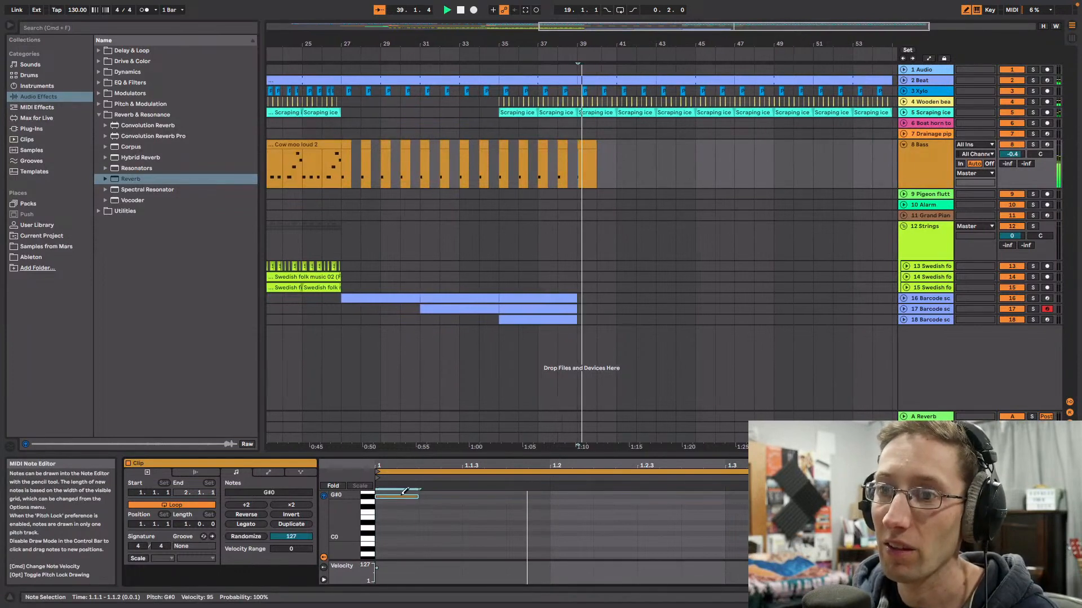
Step: Add a B0 note at 1.1.3 in the new Bass clip and play it back from bar 39
scroll(493, 516, up, 2)
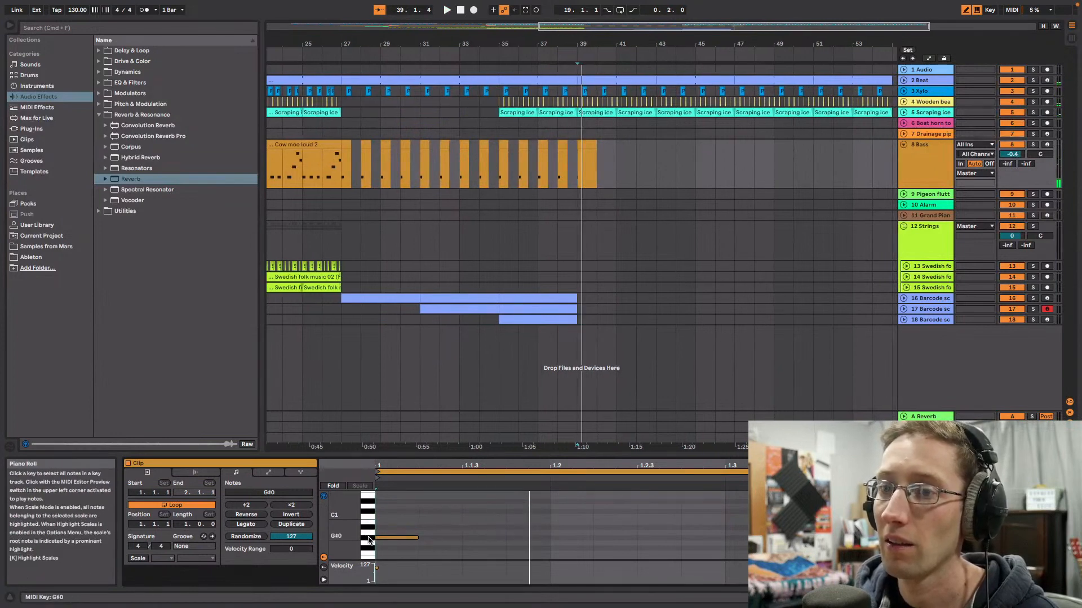
click(493, 521)
key(space)
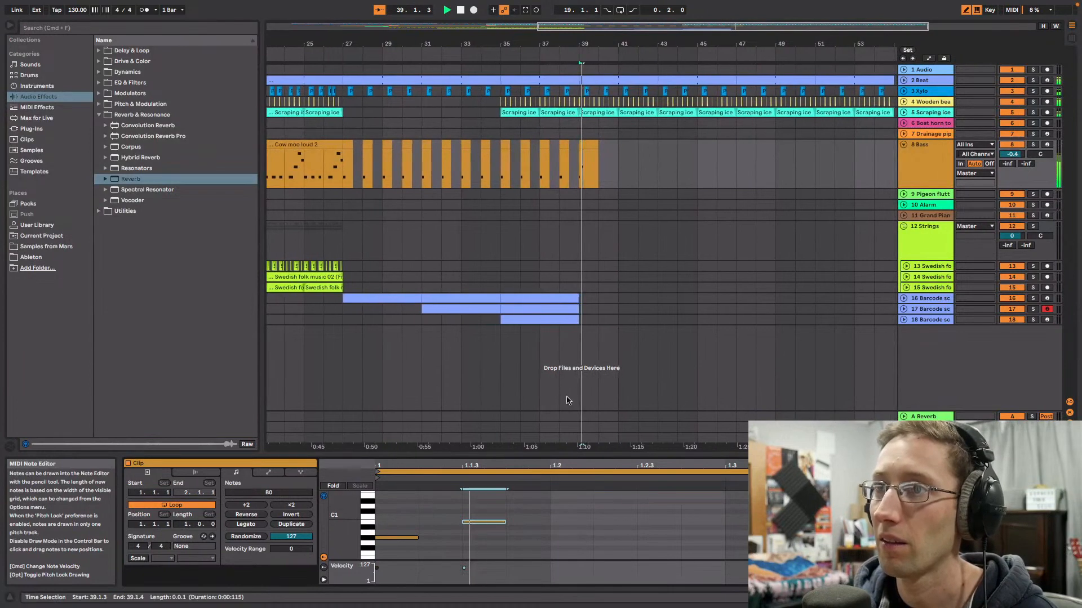
Step: Expand the Xylo track and delete its clips from bar 39 to bar 55
click(903, 90)
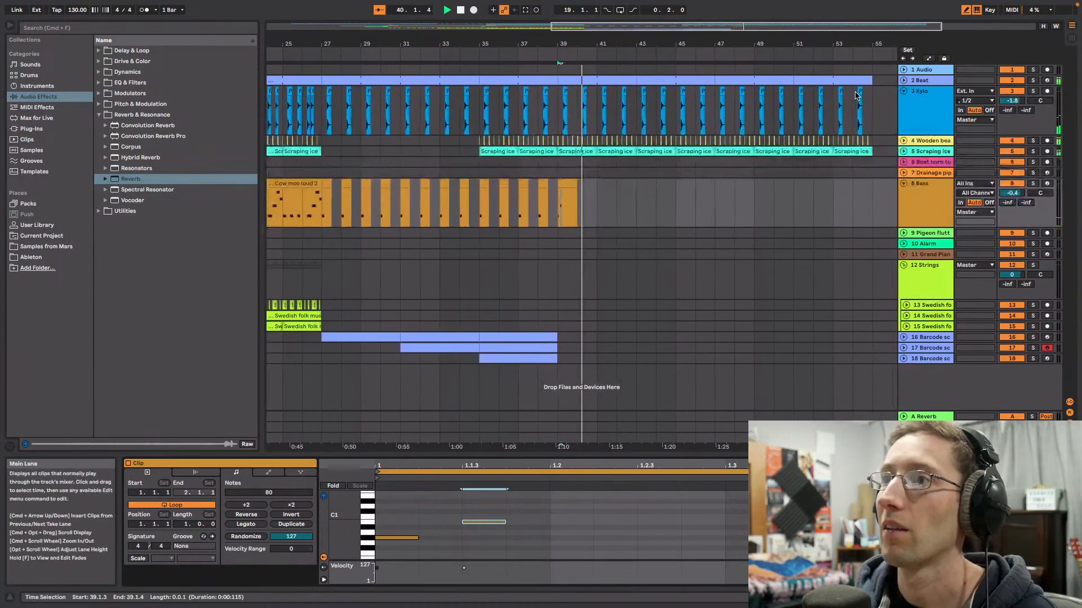
drag(882, 93, 552, 100)
key(Delete)
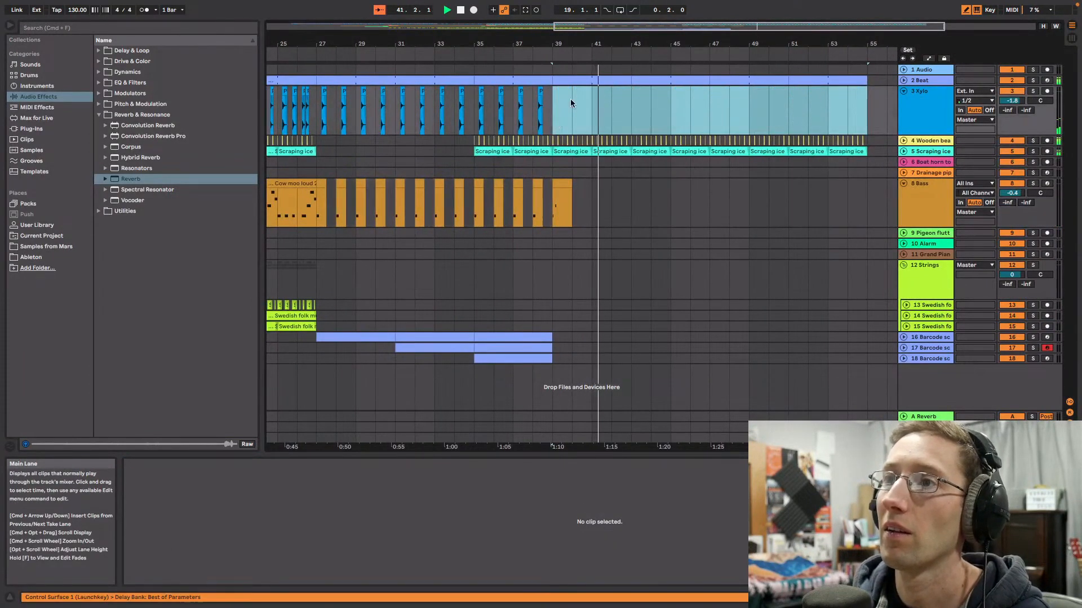
Step: Add a B0 note at 1.2.4 and a C#1 note at 1.3.4 to the Bass clip at bar 39, checking playback
click(584, 184)
key(space)
key(space)
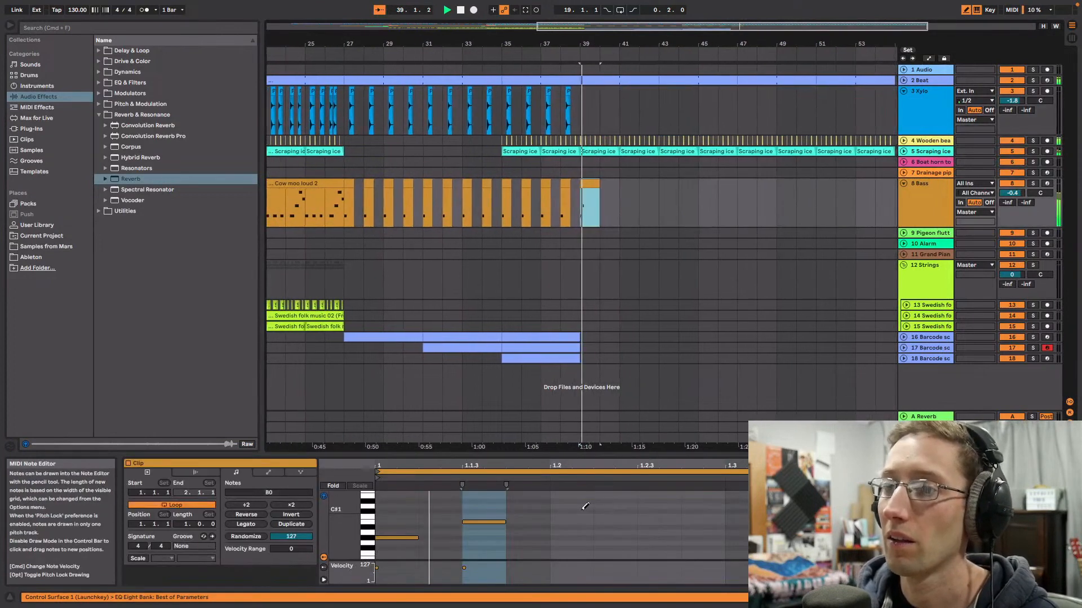
key(space)
click(594, 503)
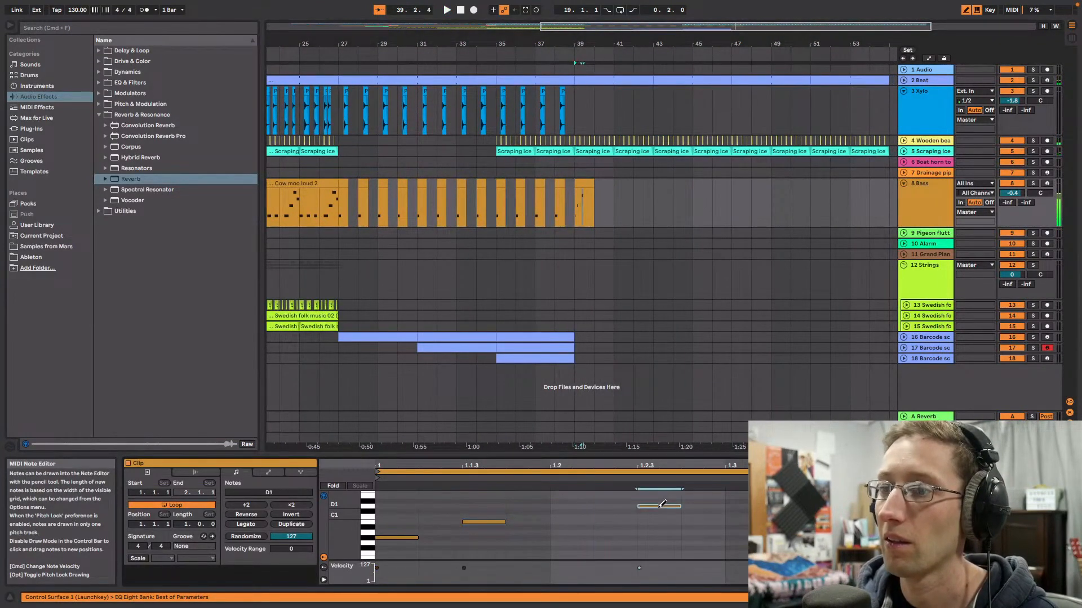
click(662, 504)
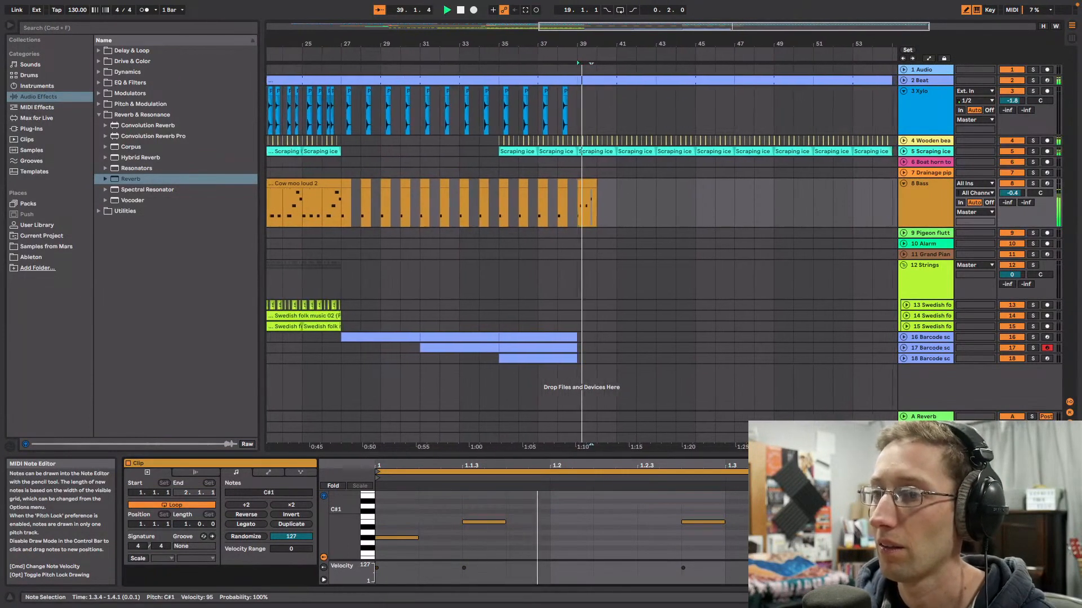
Step: Set the Bass clip's loop length to 2 bars and extend the clip to bar 41
key(space)
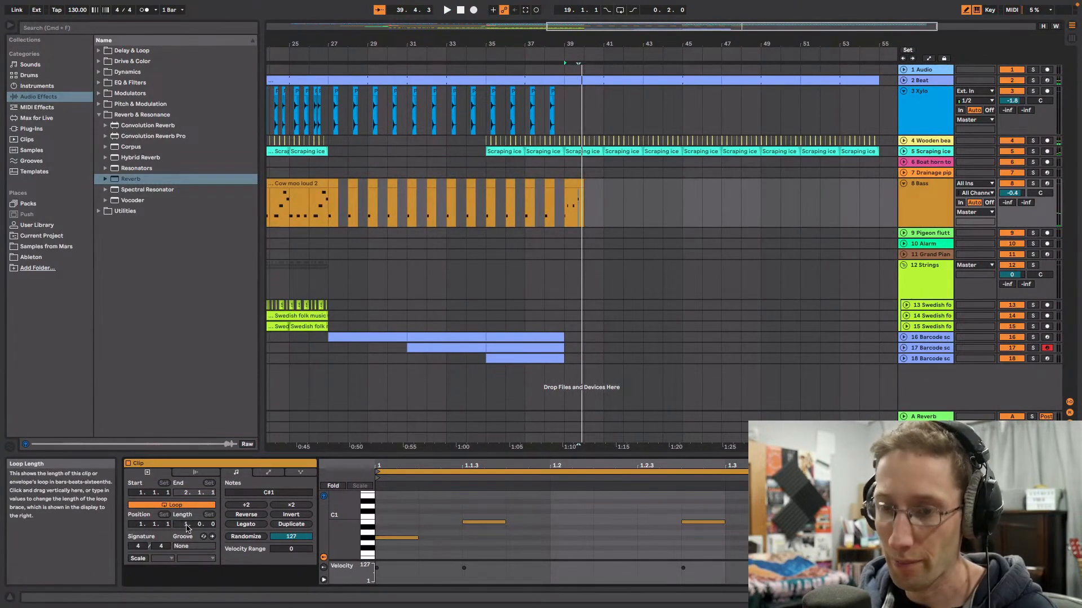
key(Return)
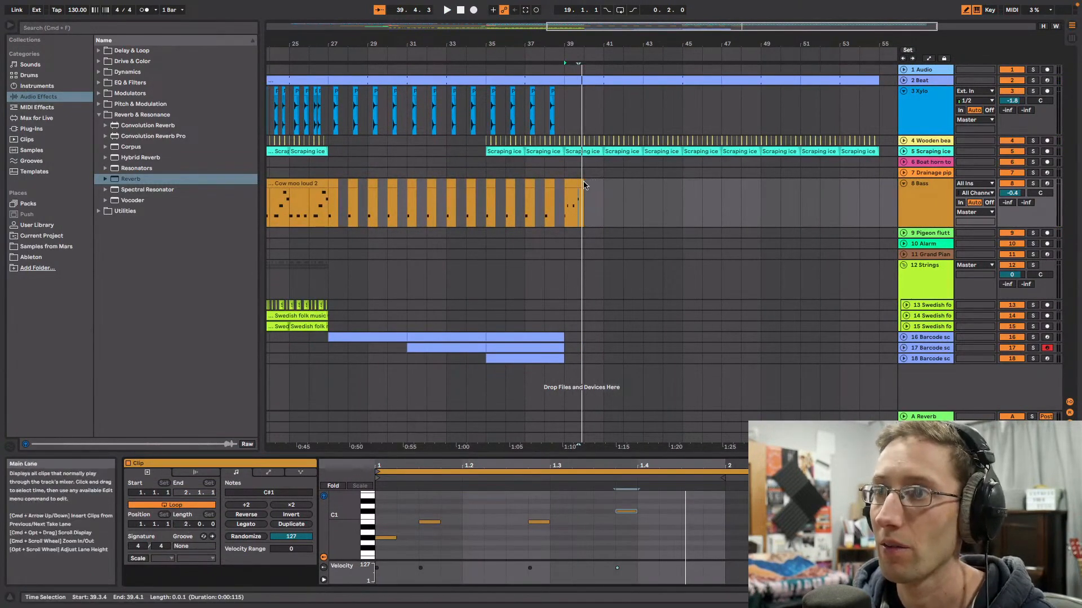
drag(583, 182, 597, 182)
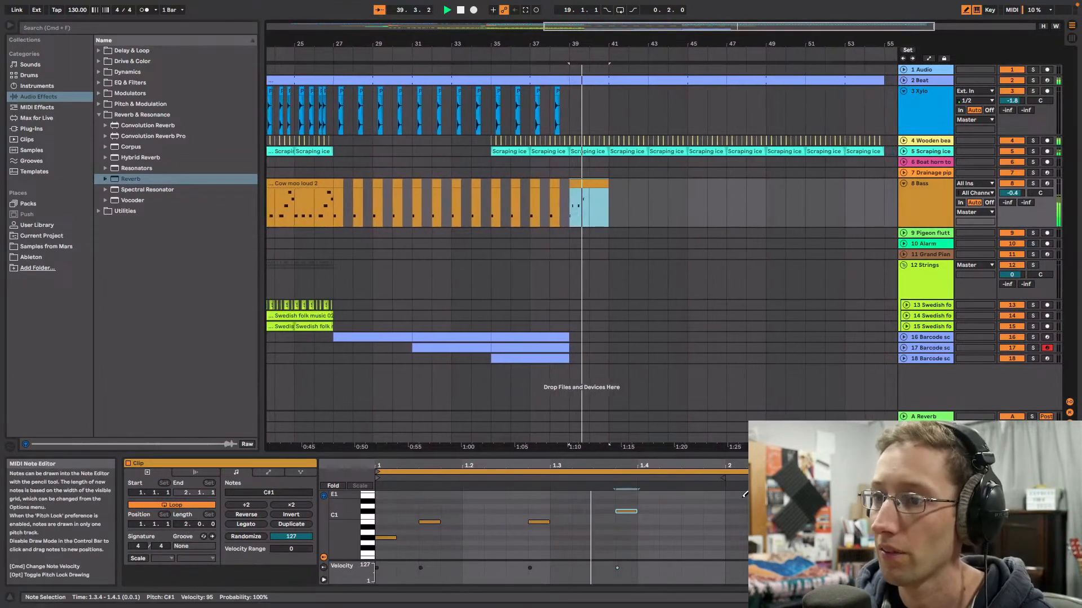
Step: Add a B0 note at 2.1.1 and a G#0 note at 2.1.3 in the Bass clip's second bar, checking playback
click(735, 536)
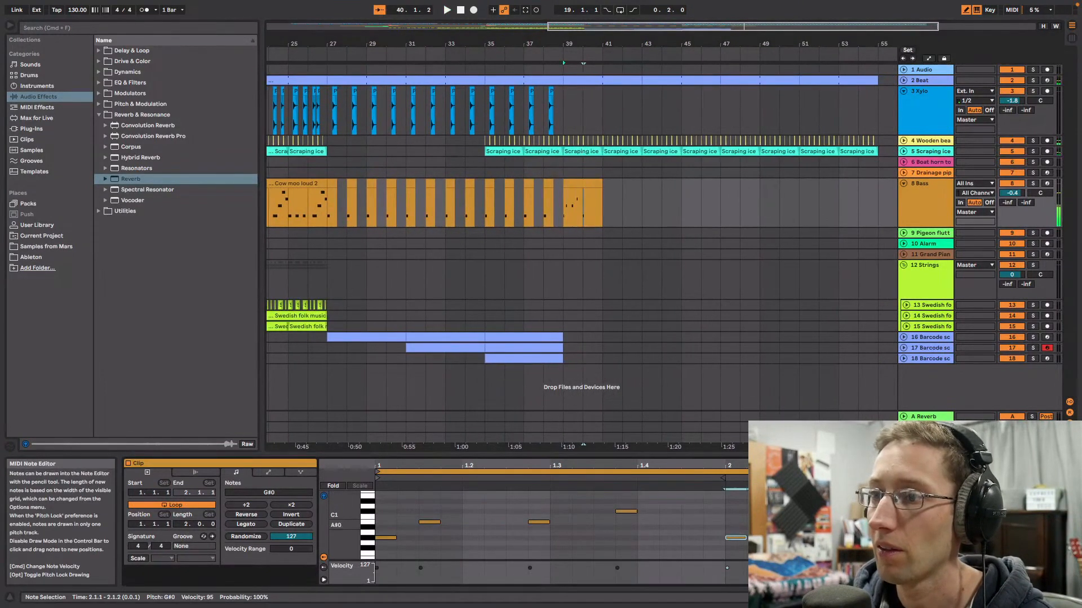
key(space)
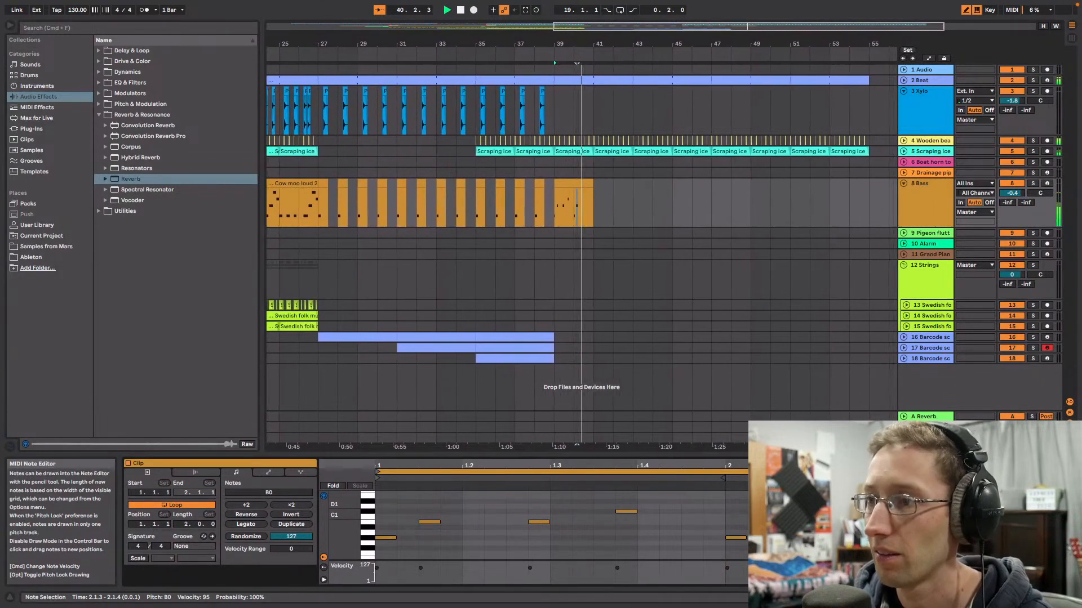
click(739, 537)
key(space)
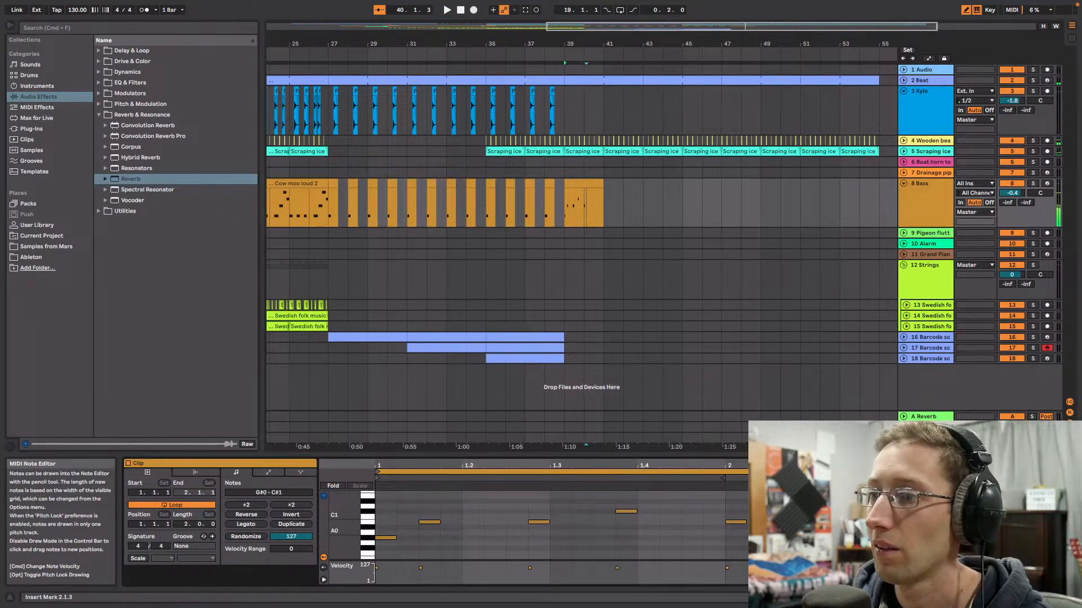
key(space)
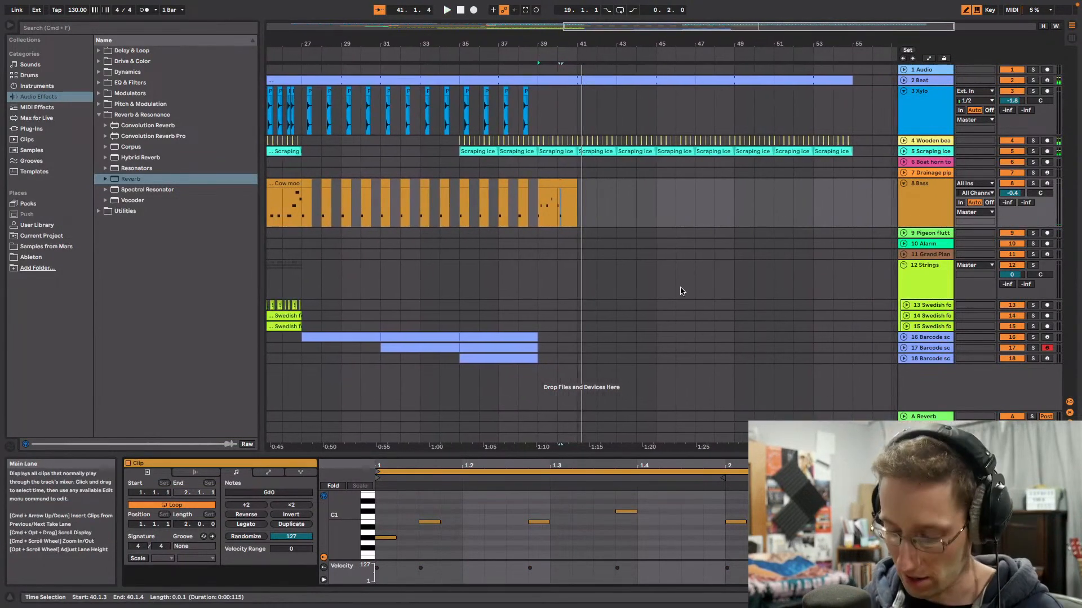
Step: Extend the looped two-bar Bass clip to bar 55 and play from bar 39
drag(577, 186, 675, 178)
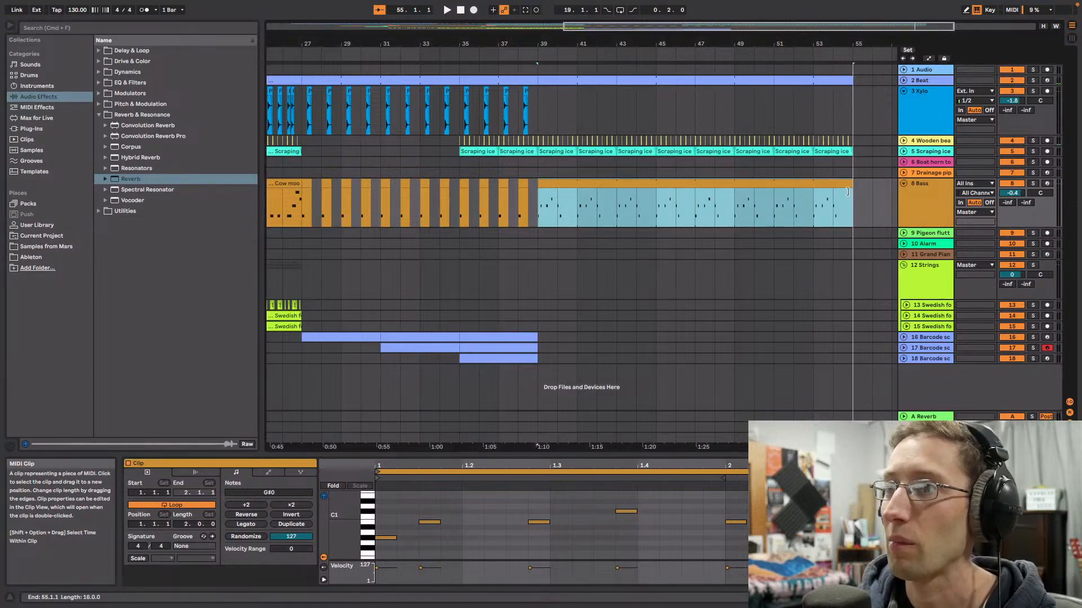
drag(846, 191, 846, 191)
click(539, 213)
key(space)
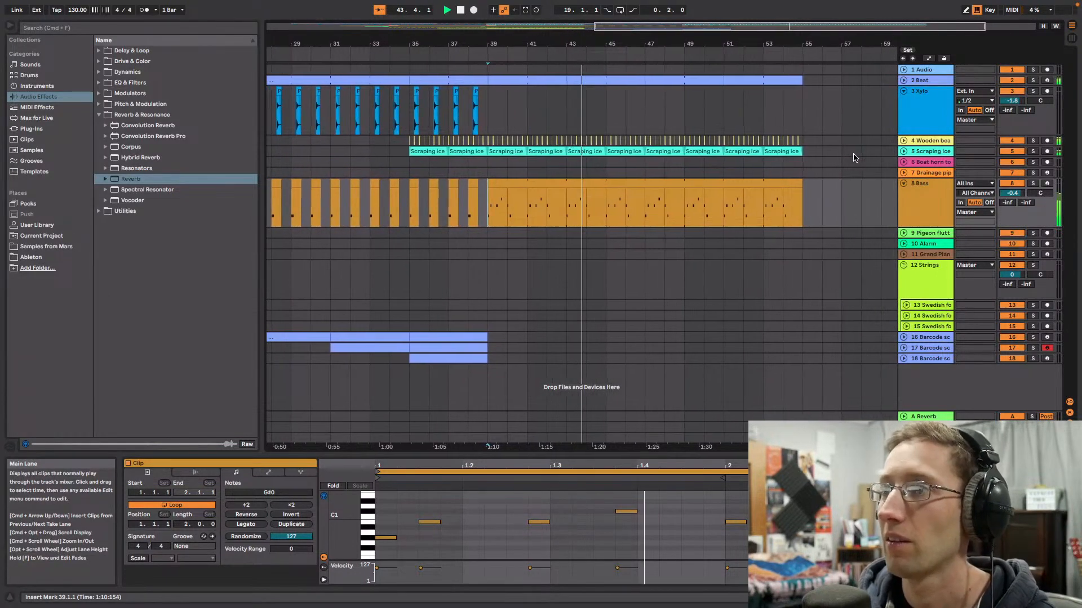
Step: Solo the Bass track and add an EQ Eight from the EQ & Filters effects to its device chain
click(1032, 183)
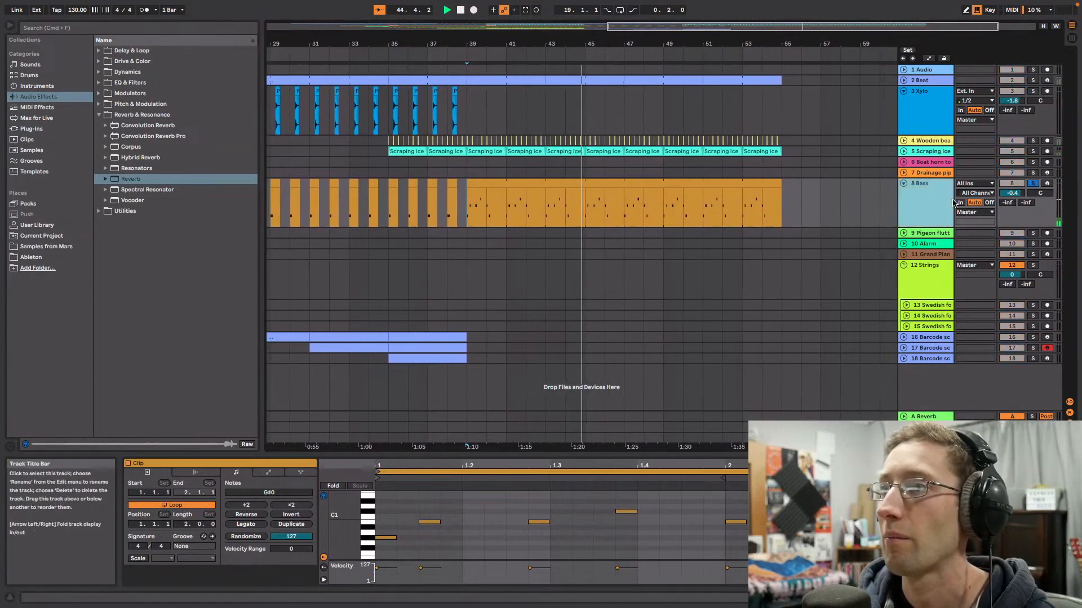
double_click(929, 191)
click(130, 82)
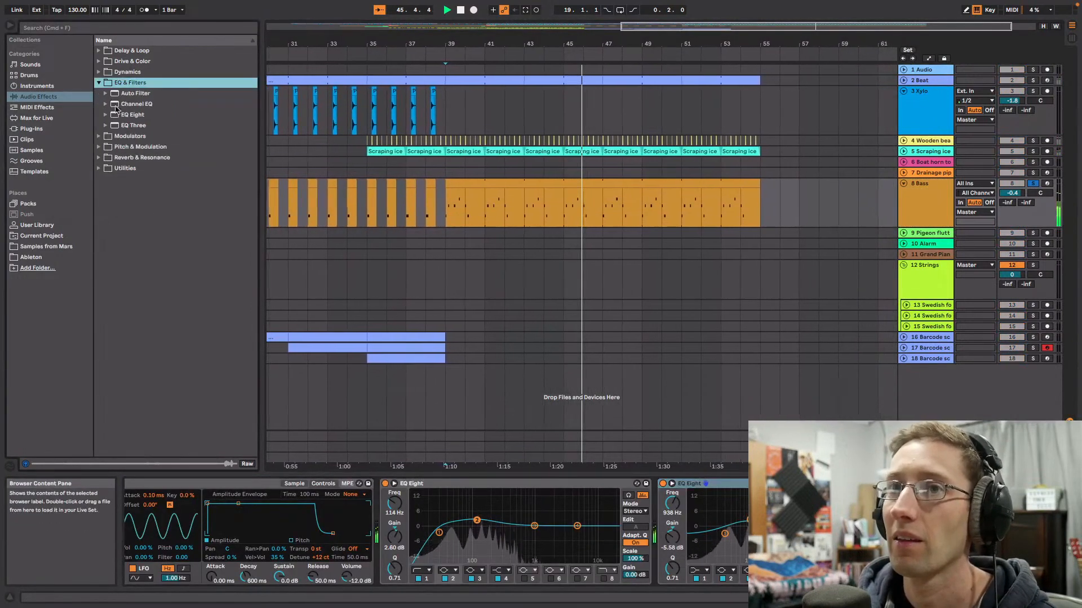
click(135, 115)
double_click(133, 114)
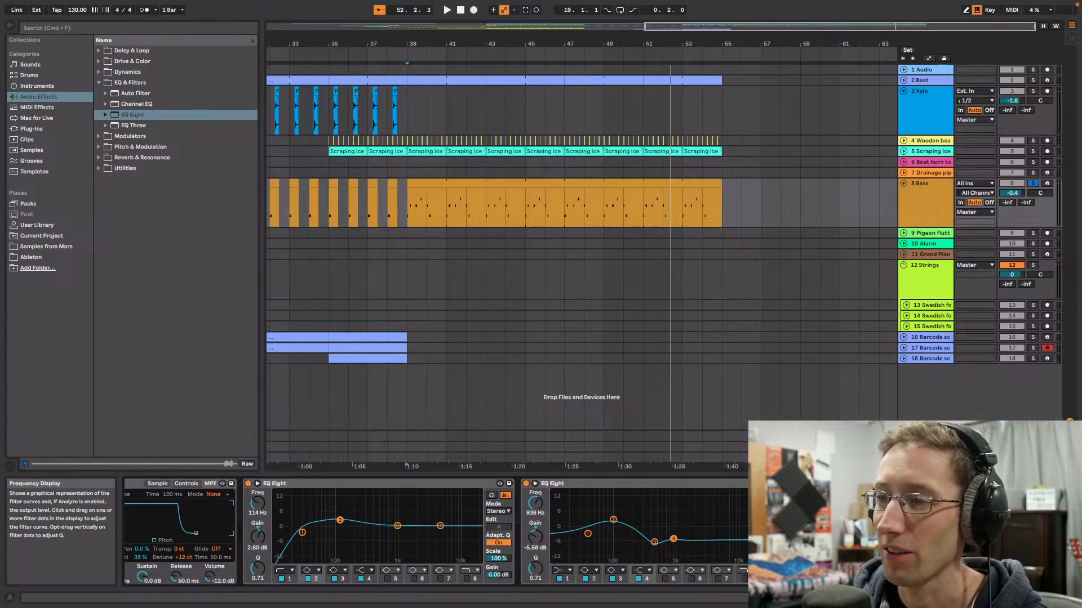
Step: Play the soloed Bass from bar 39, remove the solo and play the section with all tracks
key(space)
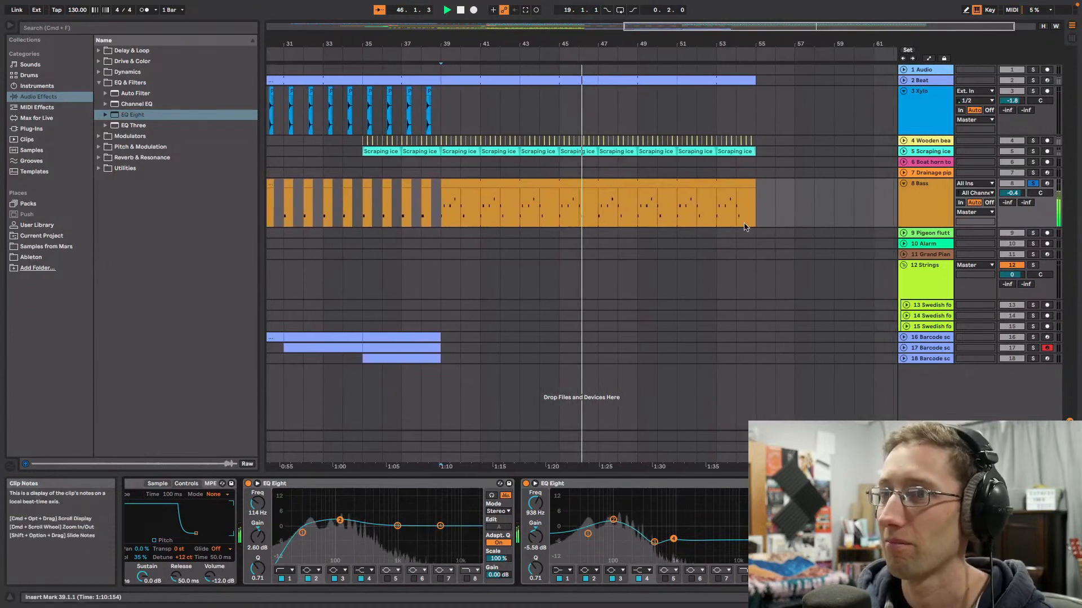
click(1033, 184)
key(space)
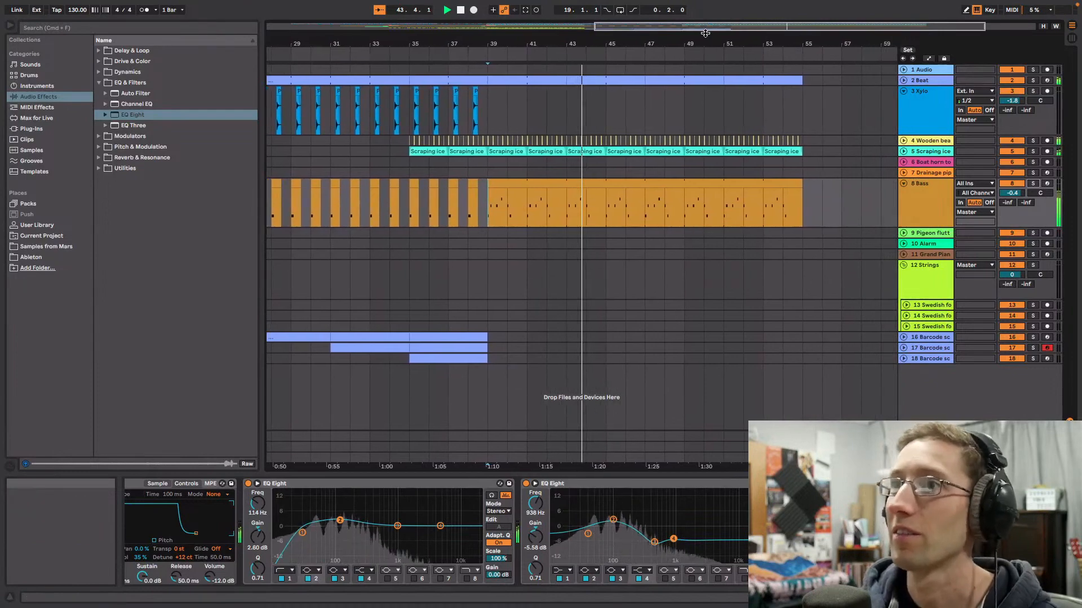
key(space)
Step: Copy the Boat horn and Drainage pipe clips around bar 19 to just before bar 39 on their tracks, and play them
drag(705, 34, 466, 33)
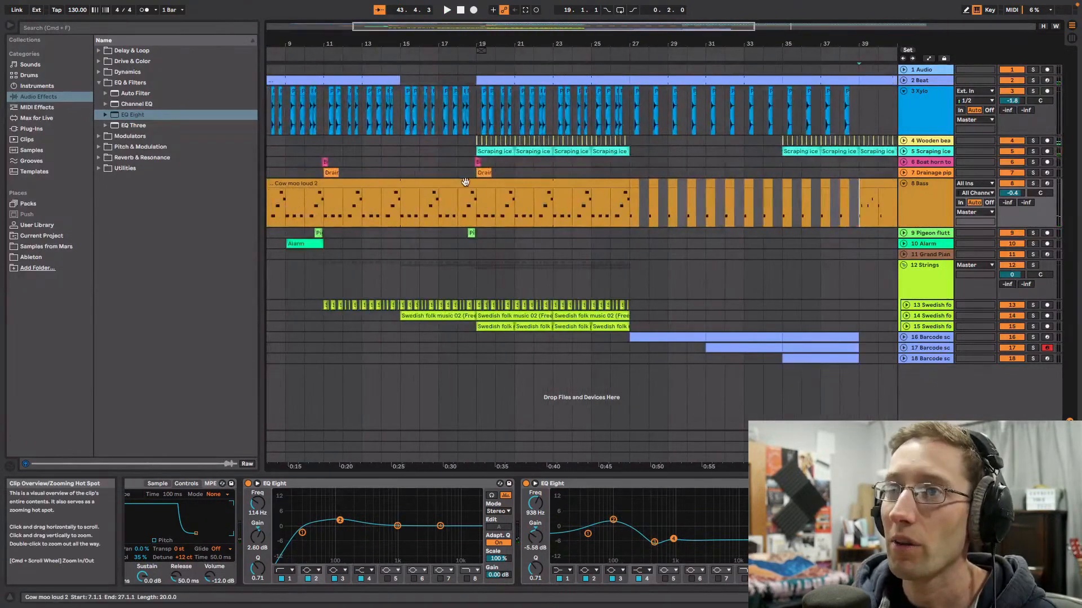
click(495, 165)
click(480, 172)
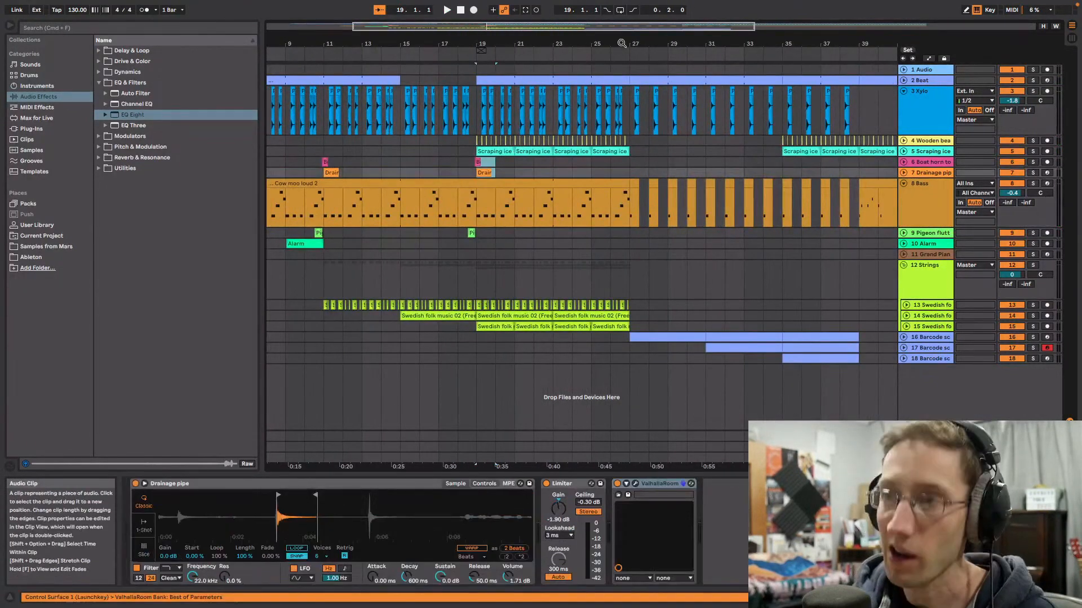
drag(628, 28, 817, 29)
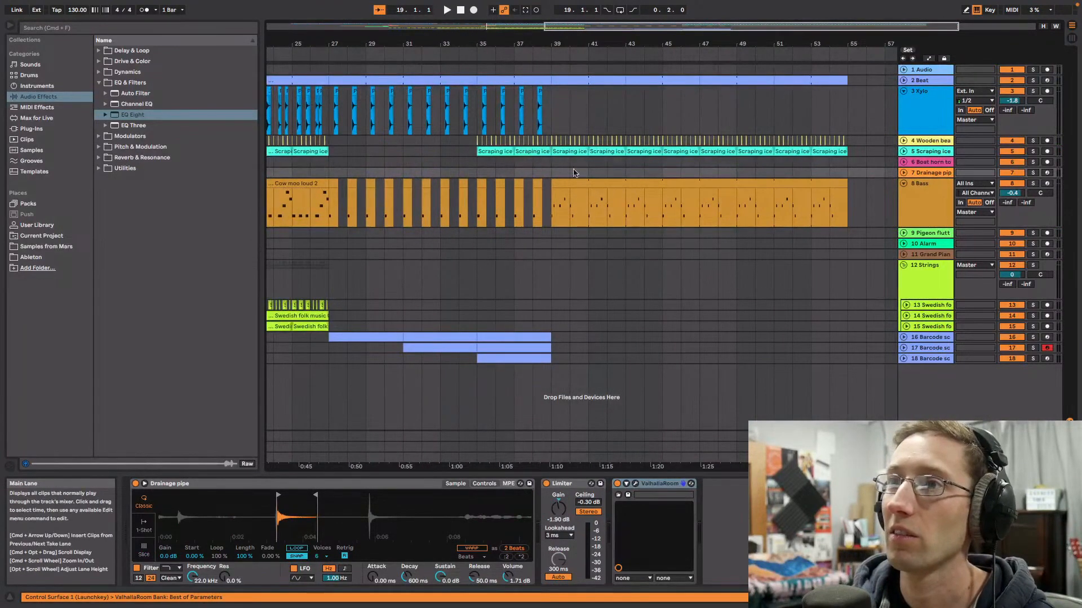
click(552, 163)
key(super+v)
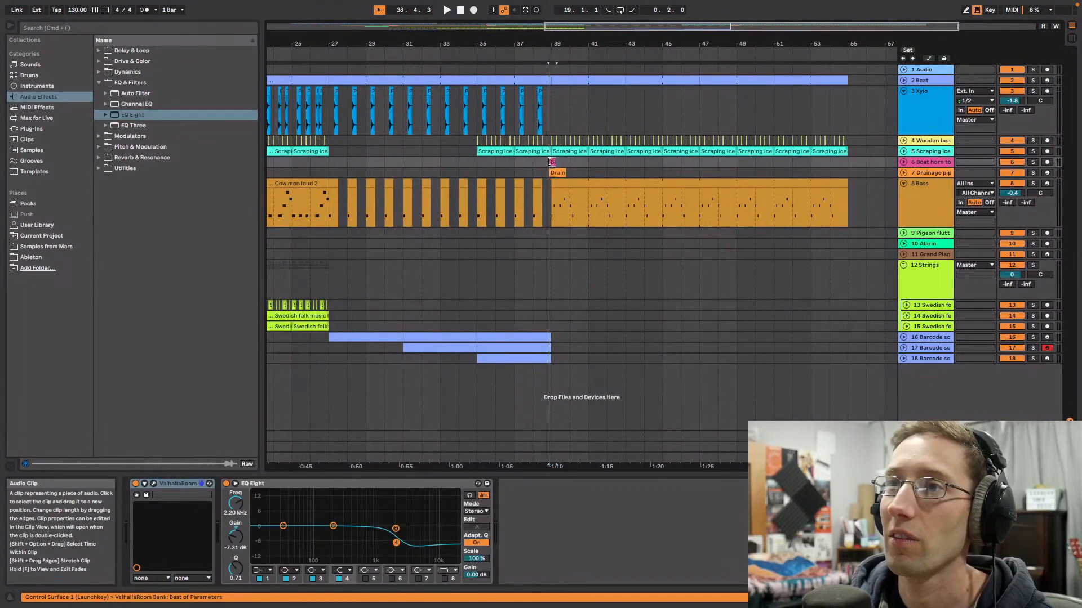
key(space)
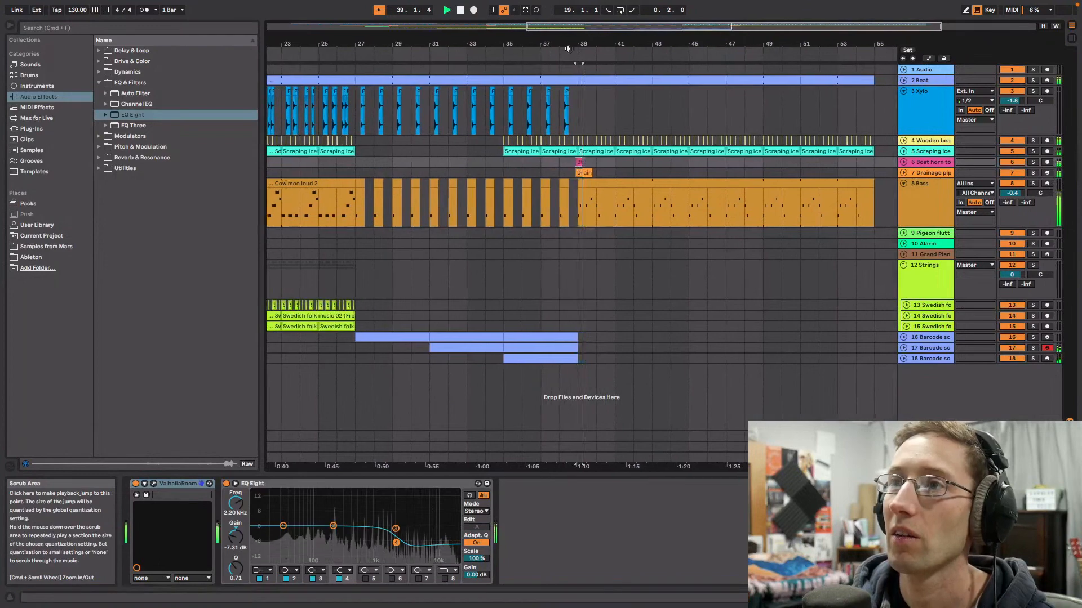
Step: Stop playback and delete the pasted Boat horn clip around bar 39
drag(632, 23, 708, 85)
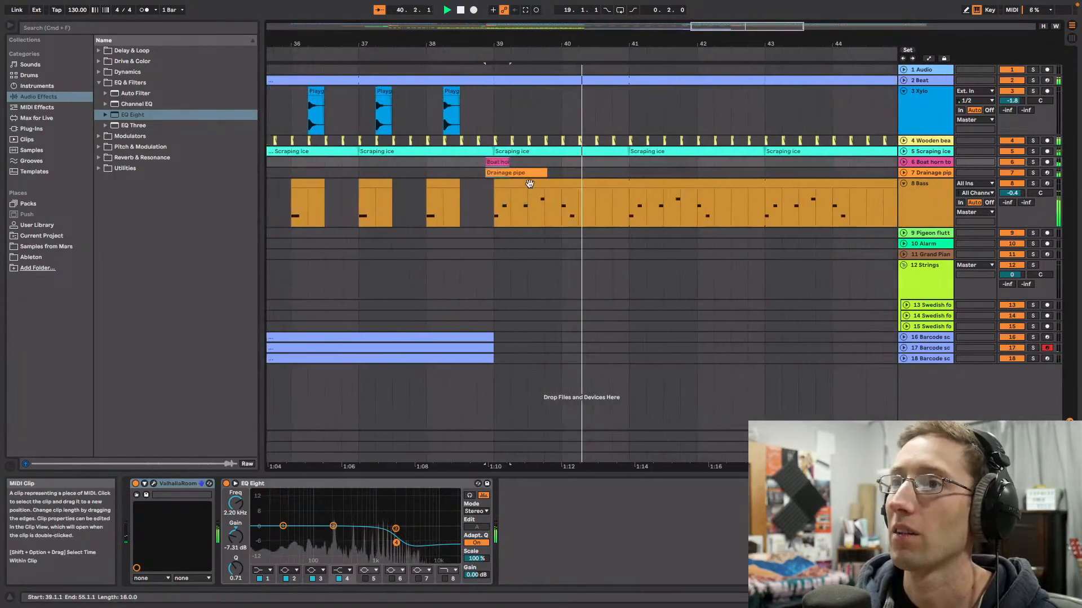
key(space)
click(523, 162)
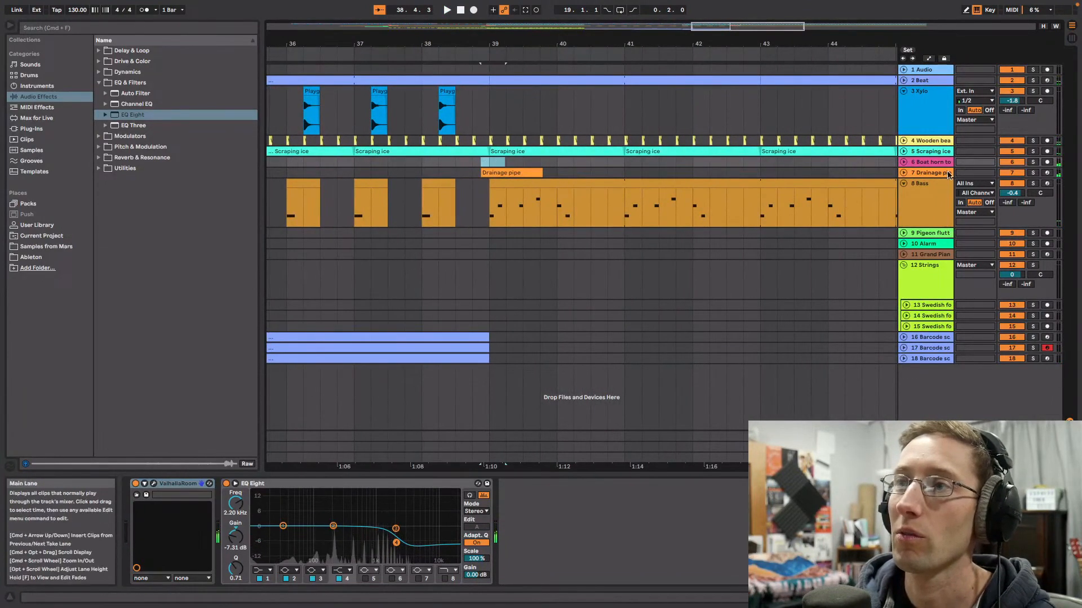
Step: Expand the Drainage pipe track, trim its pasted clip to start at bar 39, and play from bar 38
click(903, 172)
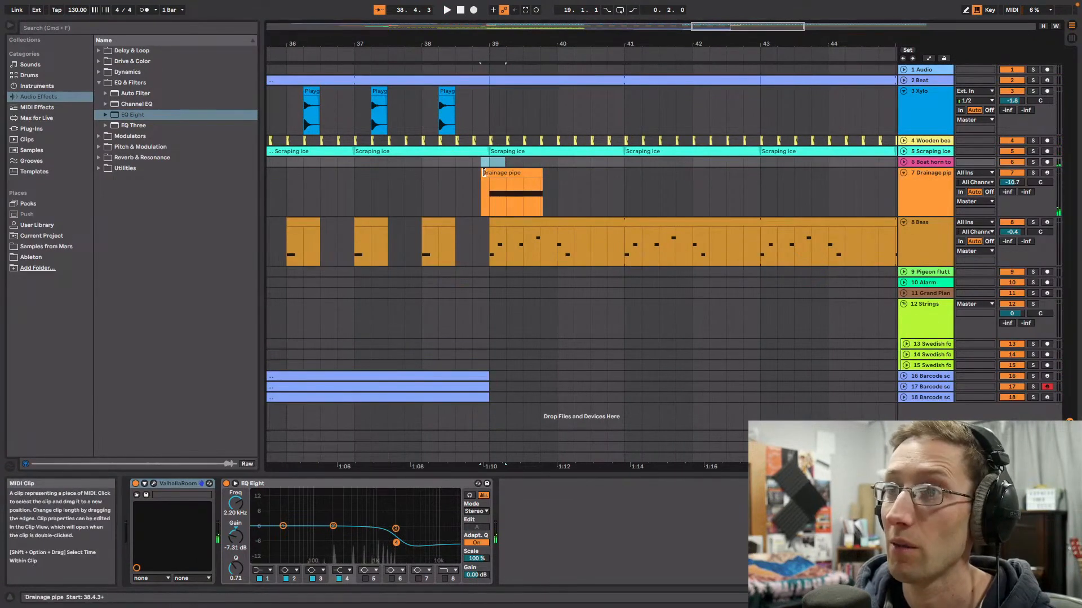
drag(482, 173, 490, 173)
click(412, 201)
key(space)
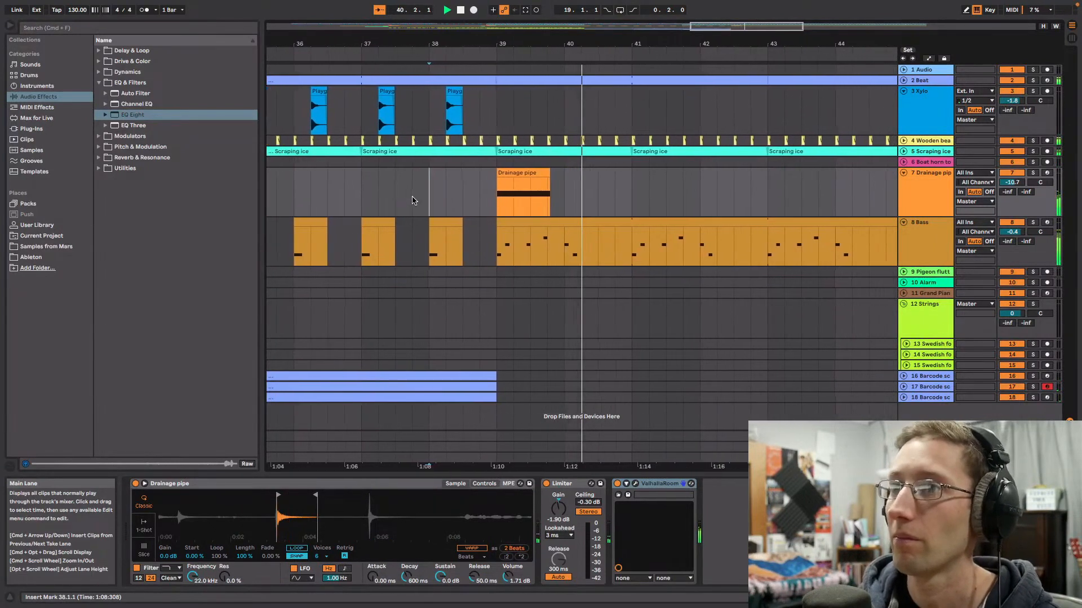
Step: Move the Drainage pipe sample's start marker up to its first transient and replay from bar 38
key(space)
key(space)
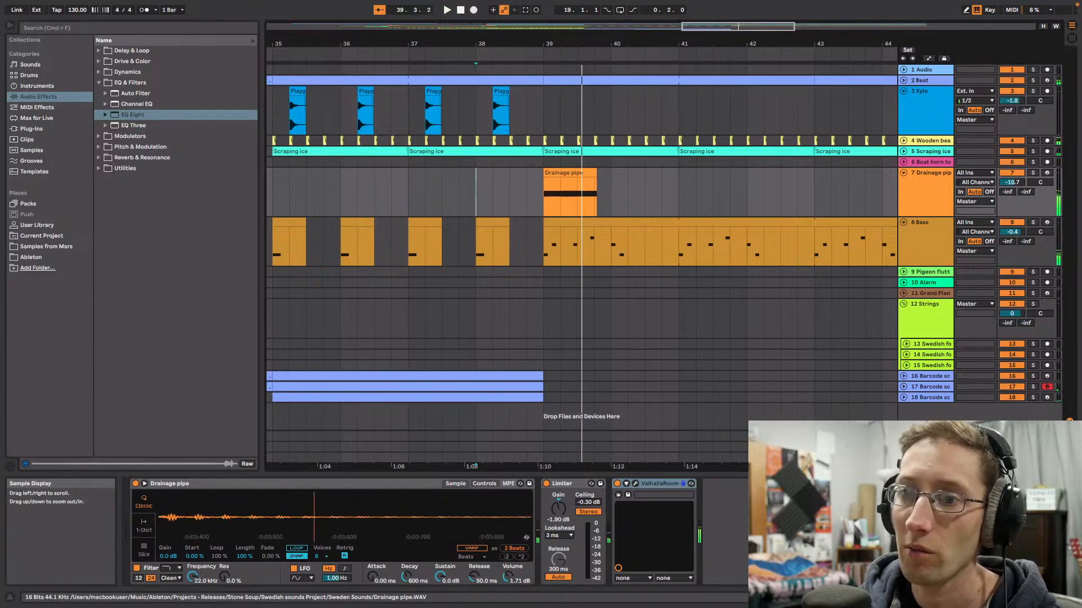
drag(506, 495, 533, 513)
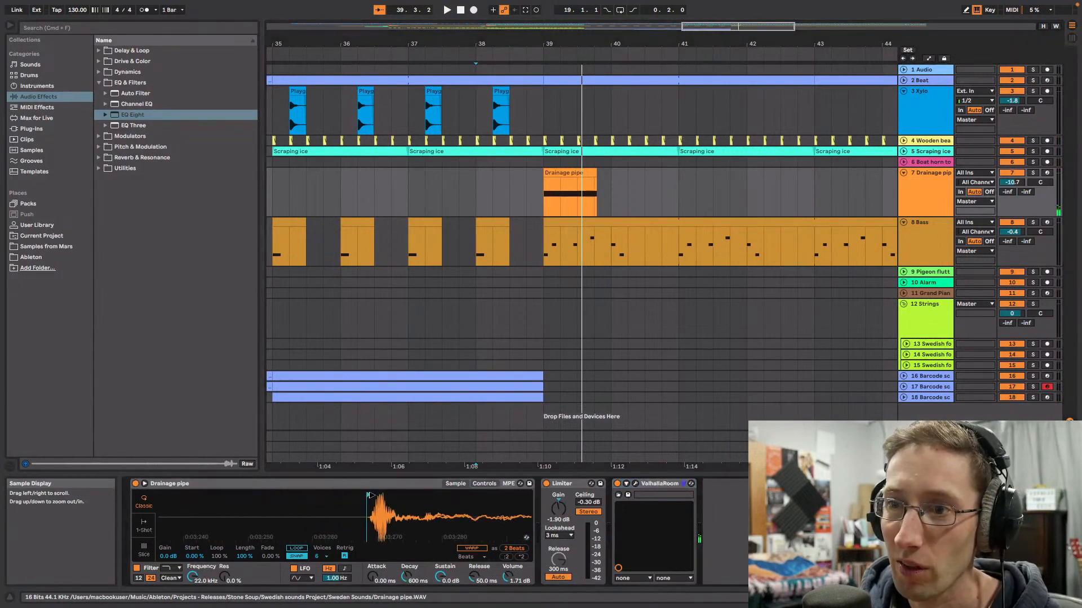
key(space)
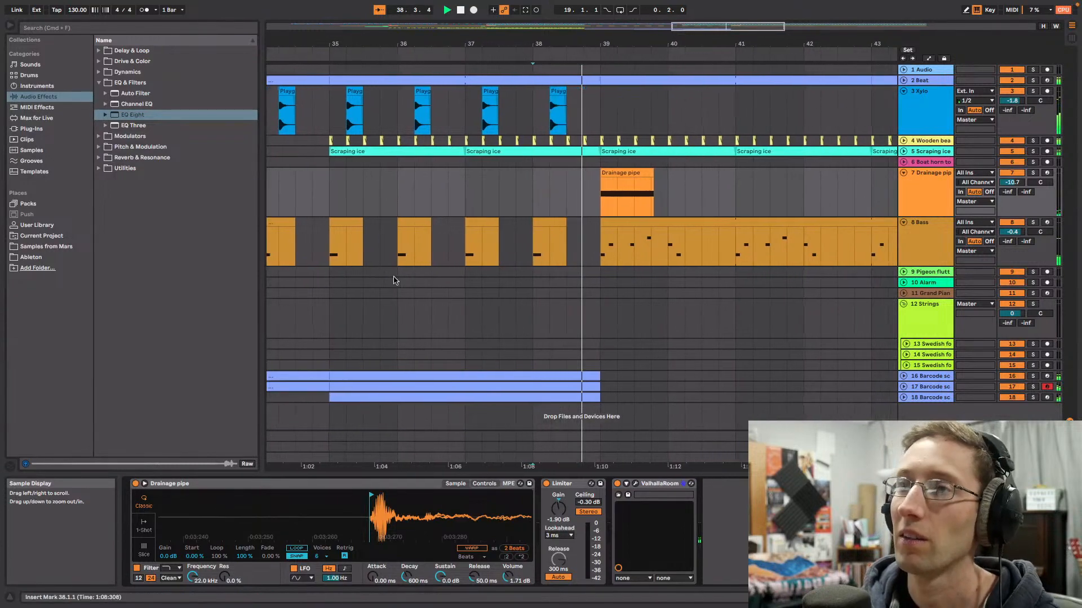
Step: Duplicate the four-bar Drainage pipe section of bars 39–43 three times up to bar 55
mouse_move(735, 26)
mouse_down()
mouse_move(735, 4)
mouse_move(735, 26)
mouse_up()
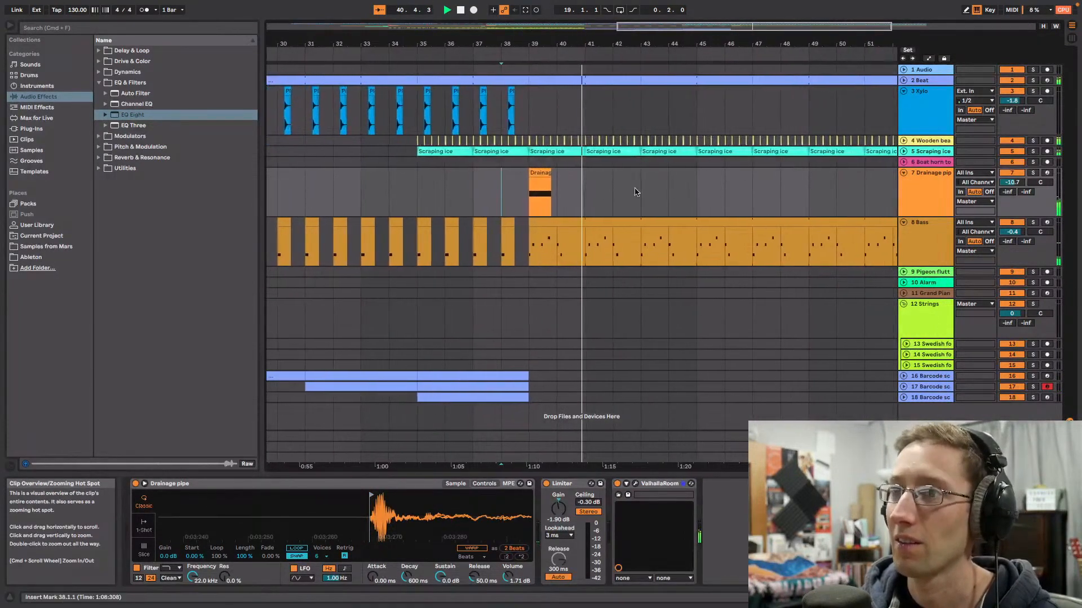
drag(608, 190, 490, 194)
key(super+d)
key(super+d)
key(super+d)
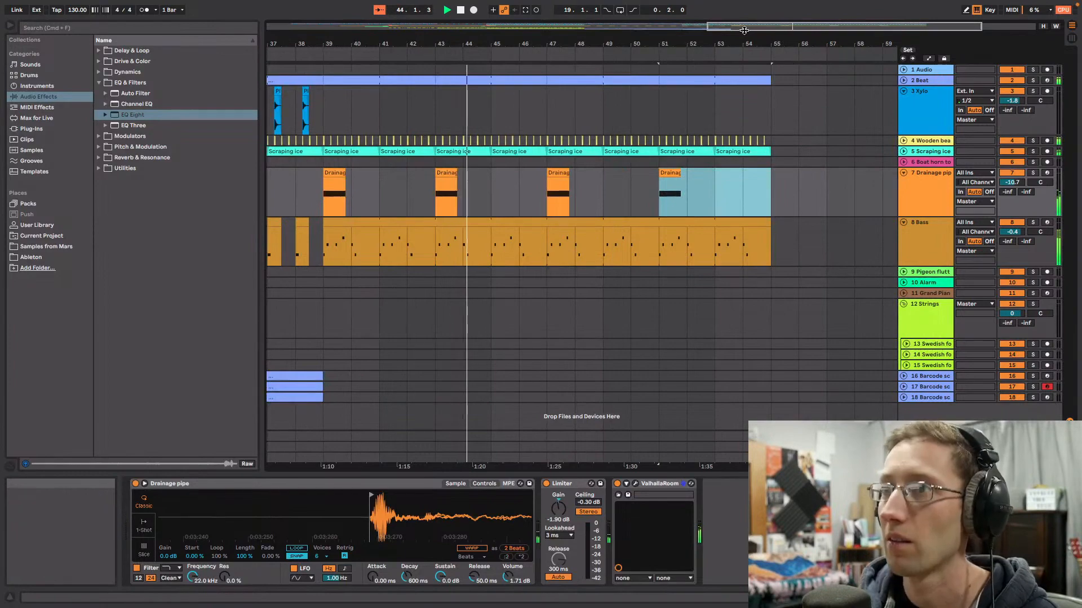
Step: Collapse the Drainage pipe and Bass tracks and show the whole arrangement
drag(735, 44, 736, 11)
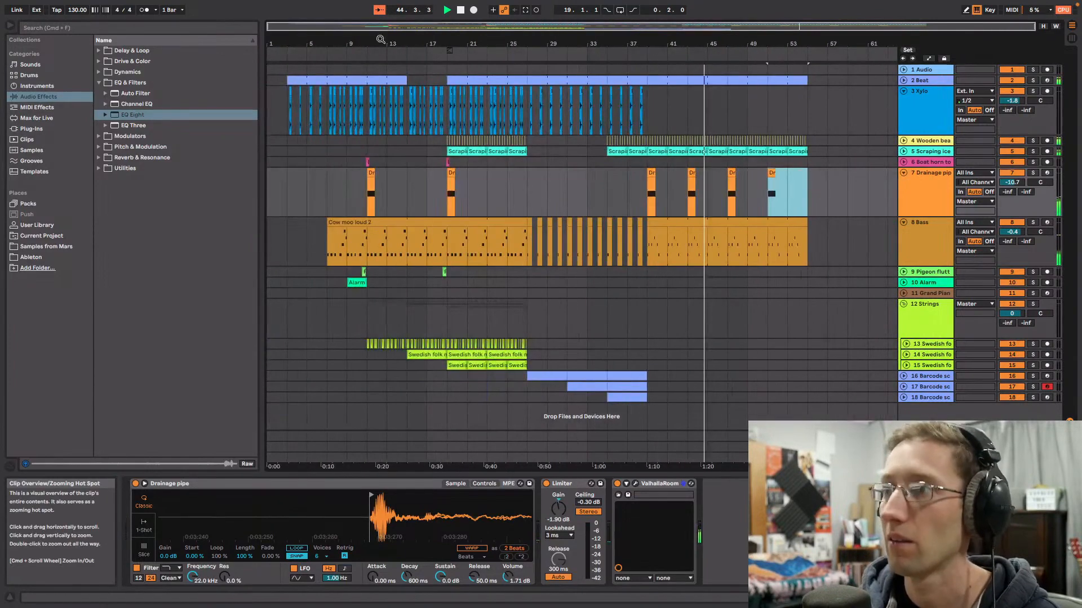
click(902, 173)
click(902, 184)
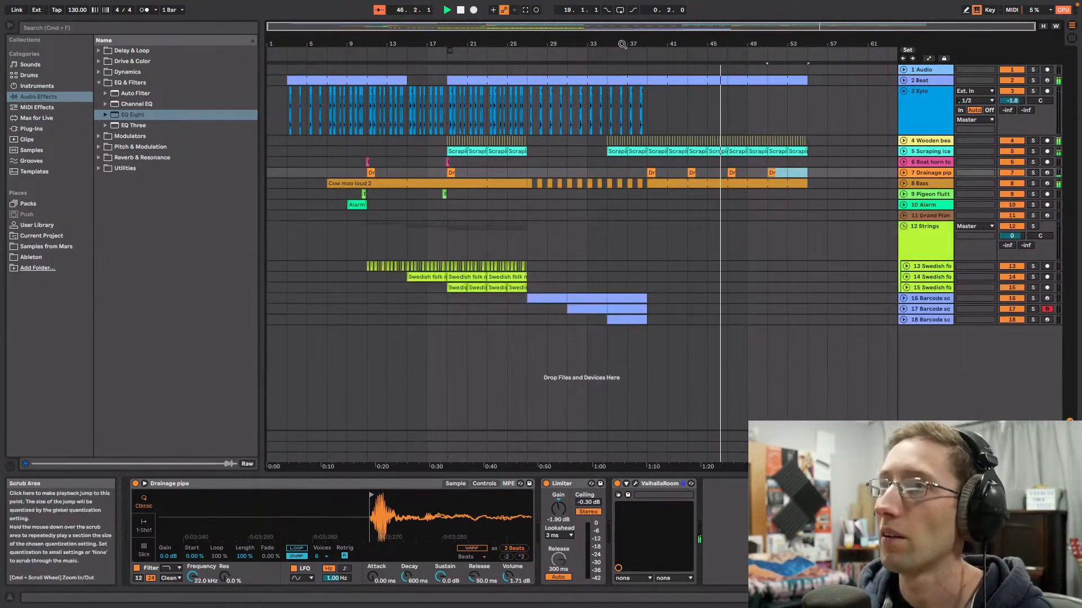
drag(580, 43, 618, 67)
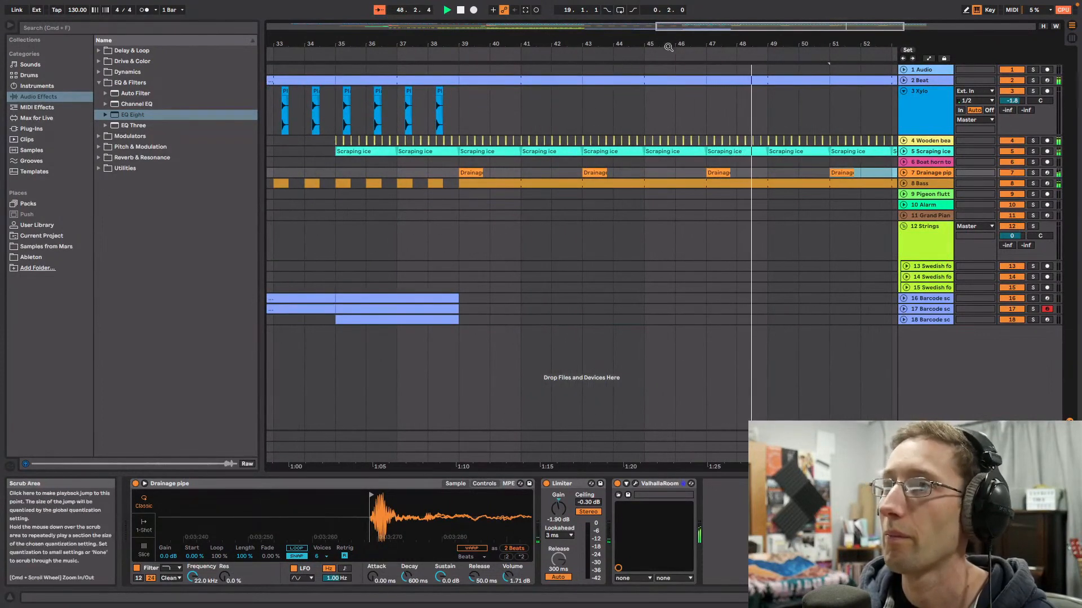
double_click(693, 26)
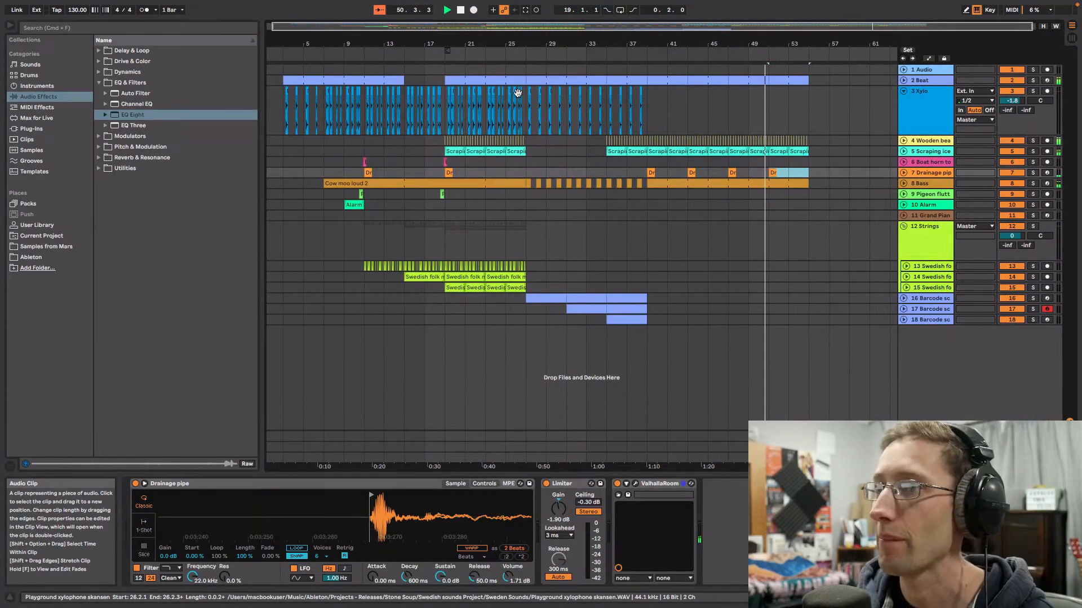
Step: Expand the Pigeon flutters track and copy its two-bar section from bars 17–19 to bar 39
click(903, 194)
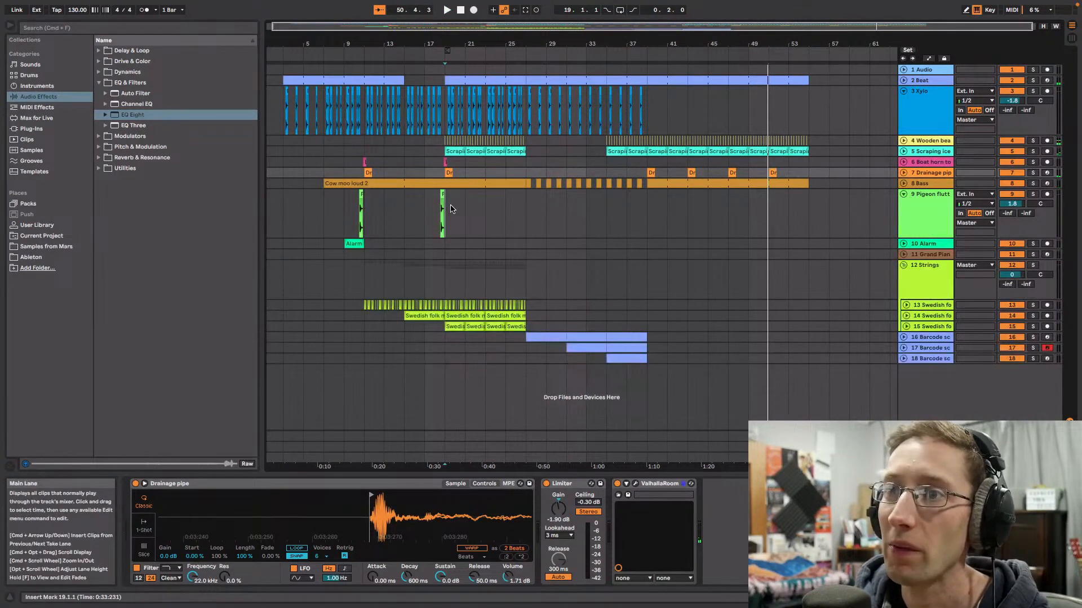
click(418, 211)
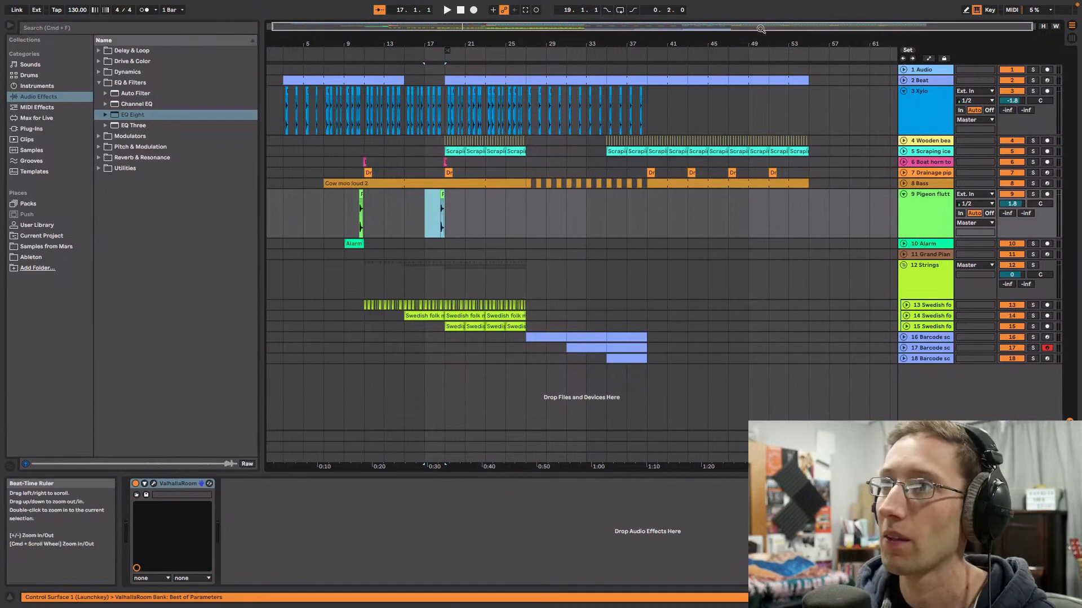
drag(761, 29, 756, 112)
click(463, 228)
key(super+v)
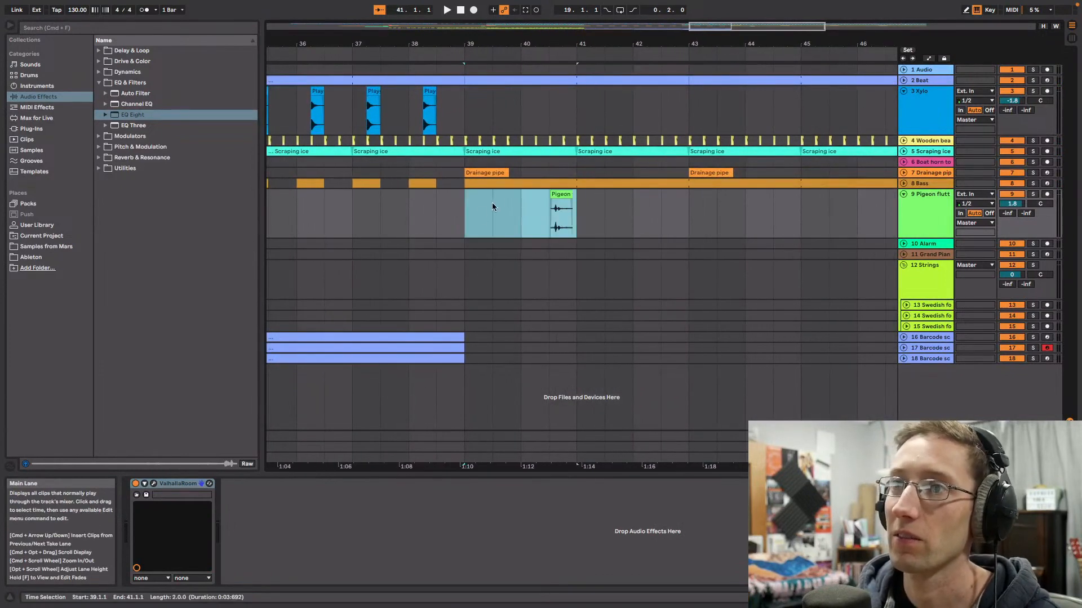
Step: Play the pasted Pigeon flutters section from bar 39 and place the insert marker at the clip's start
key(space)
drag(729, 43, 815, 171)
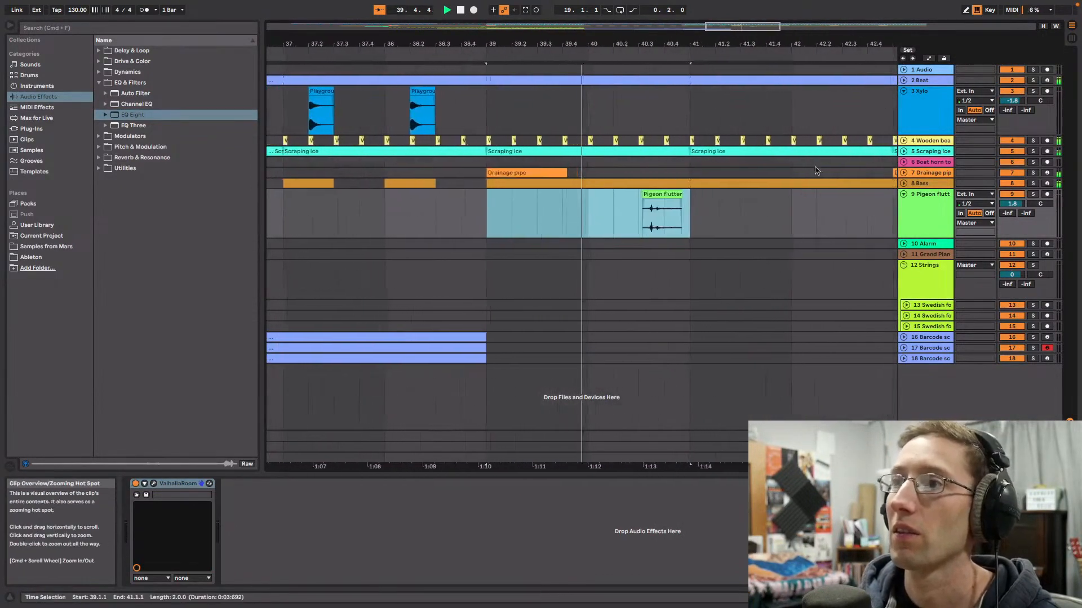
click(643, 209)
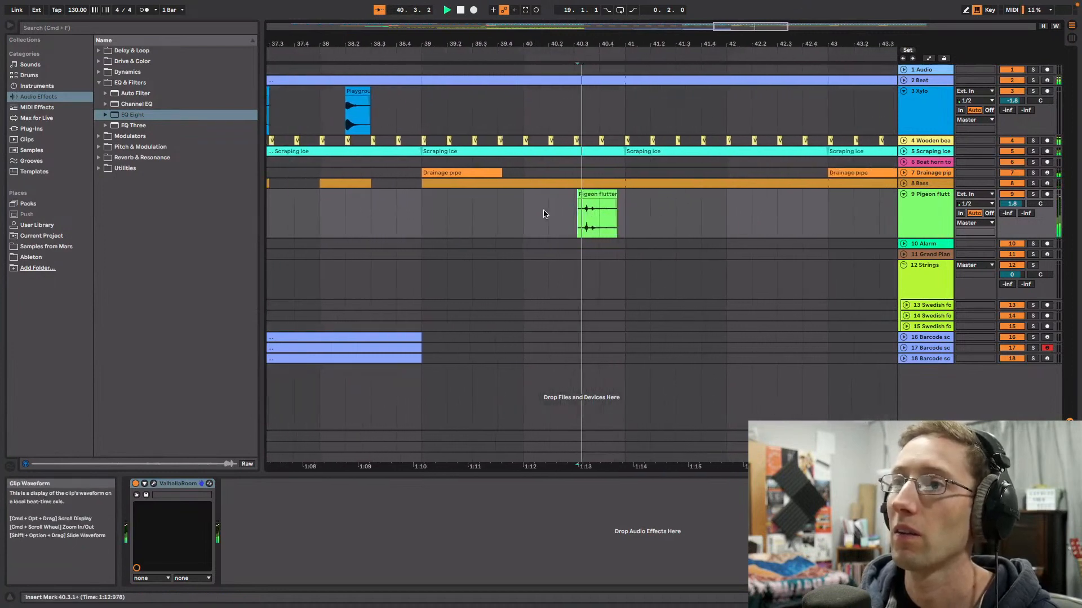
Step: Display the ValhallaRoom Device On automation for Pigeon flutters, switch the reverb off, hide automation, and audition from bar 39
drag(764, 34, 776, 10)
click(922, 227)
click(928, 58)
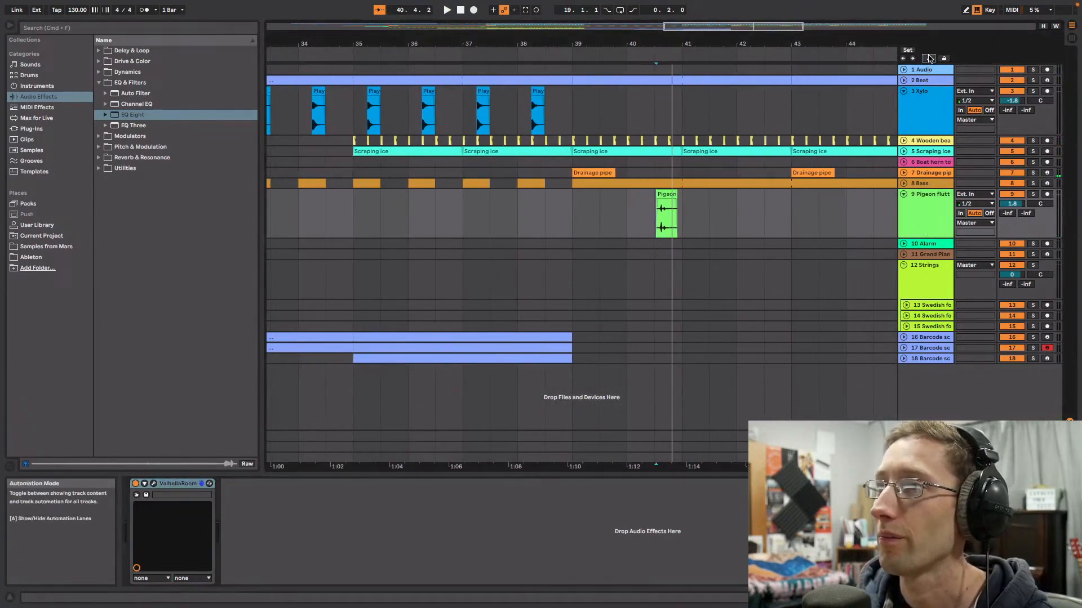
click(929, 214)
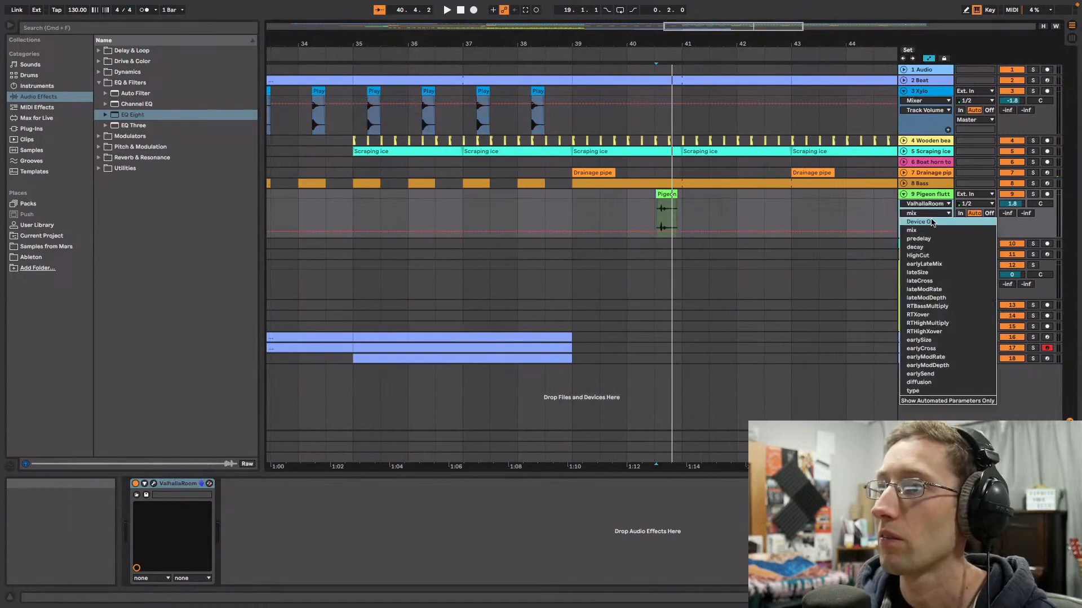
click(931, 222)
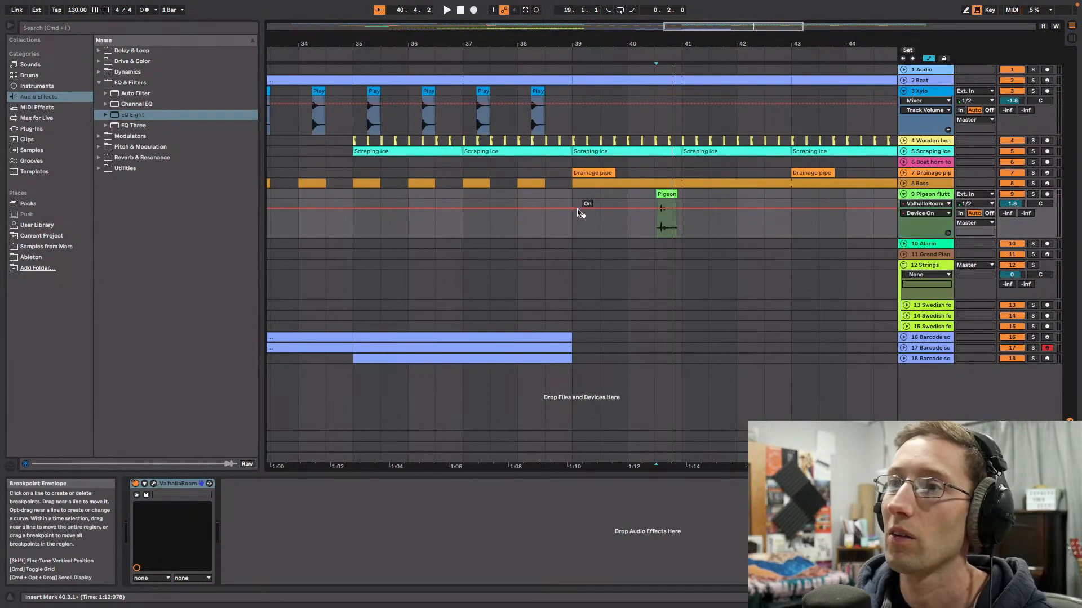
click(929, 60)
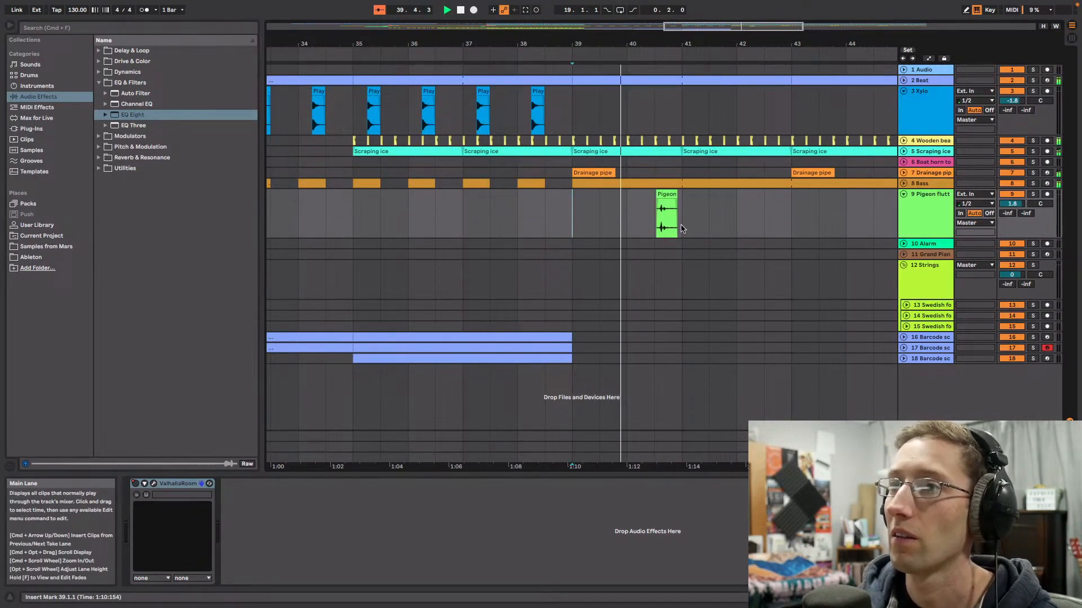
key(space)
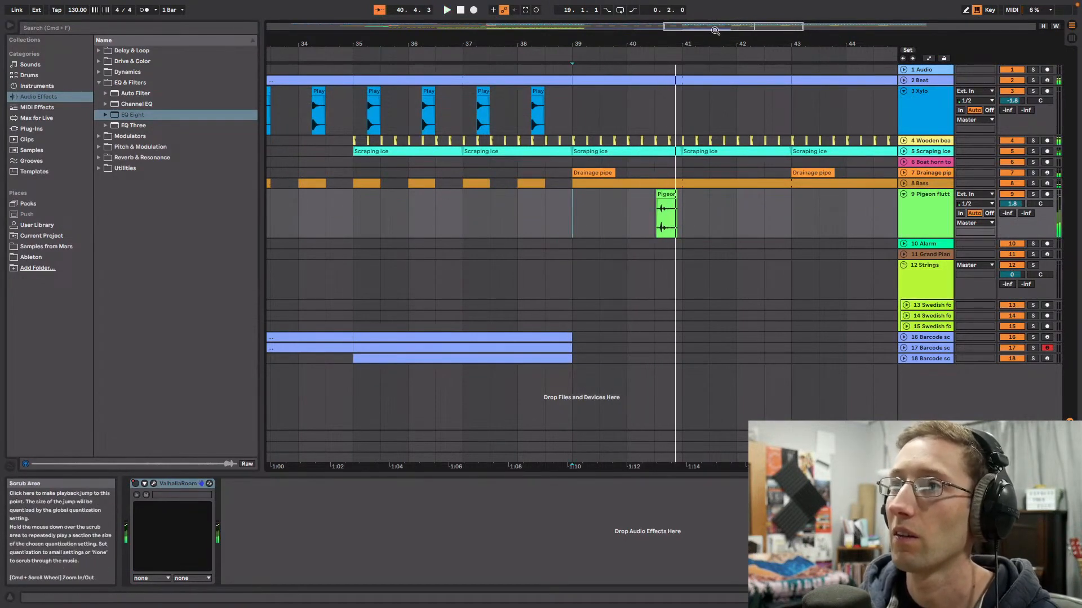
Step: Move the Pigeon flutters clip earlier to bar 40 and play from bar 39
drag(714, 26, 715, 57)
drag(832, 198, 783, 205)
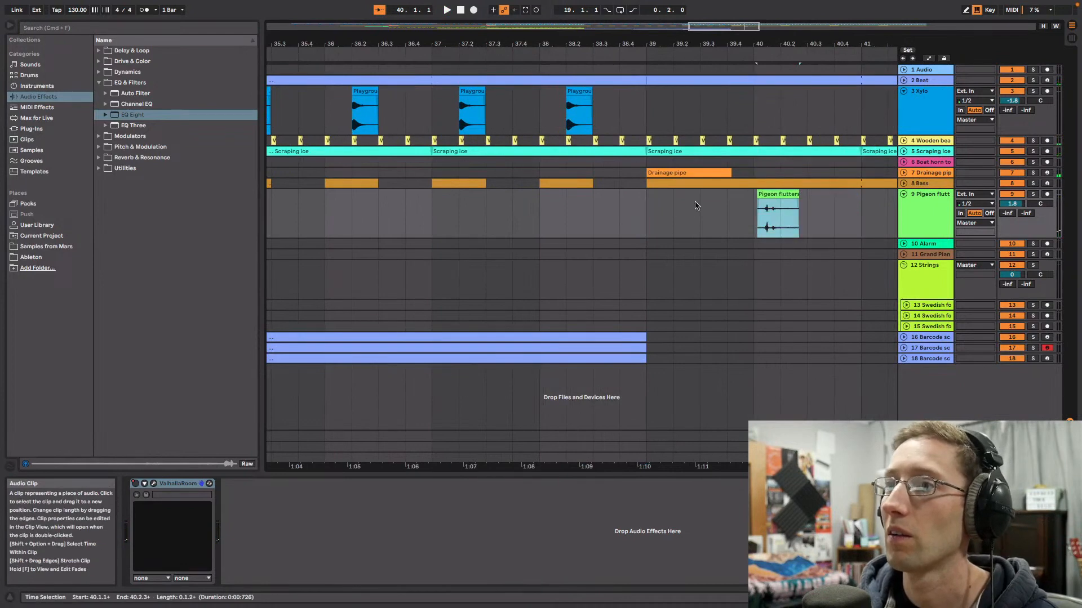
click(645, 213)
key(space)
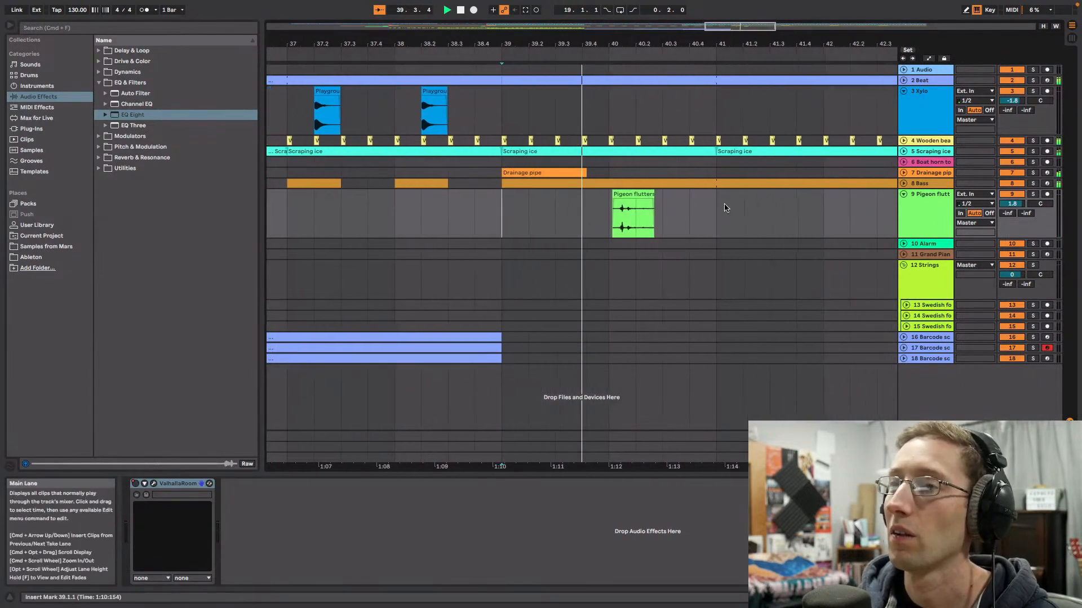
Step: Open the Pigeon flutters clip's properties and replay the section from bar 39
click(561, 195)
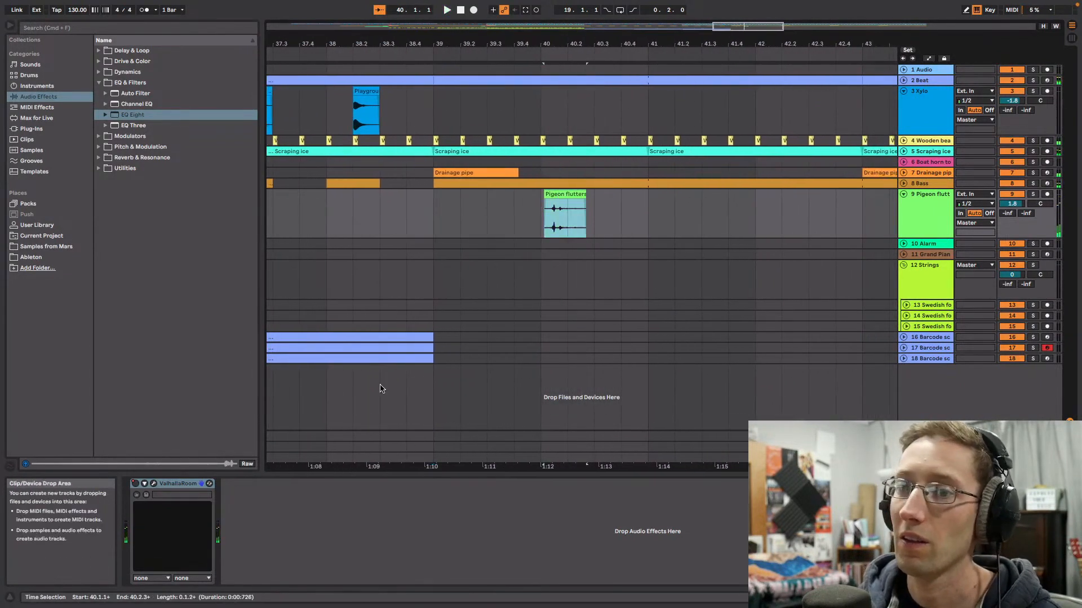
key(shift+Tab)
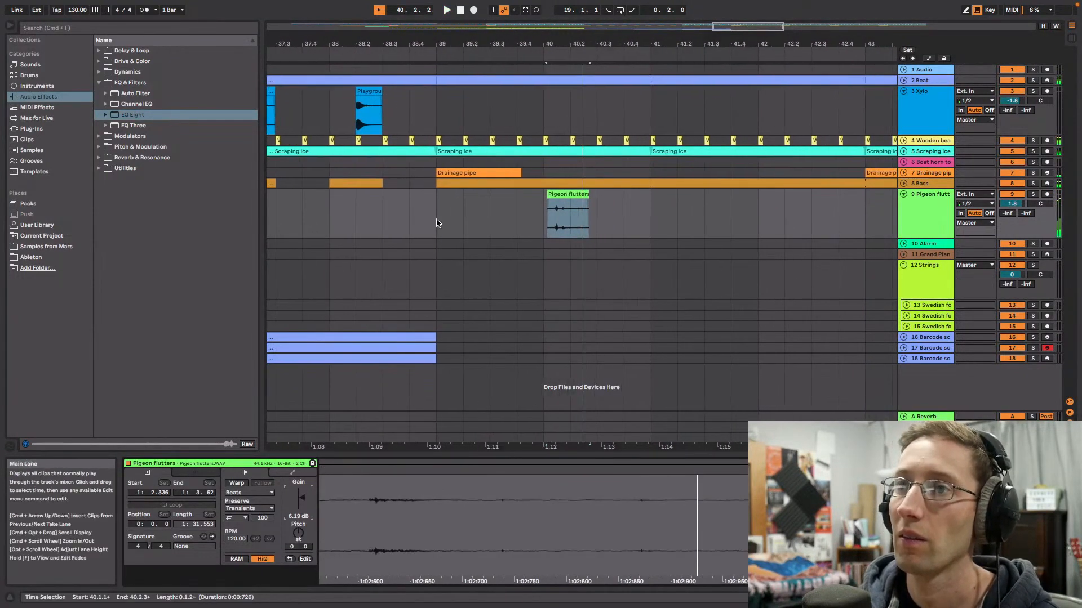
click(436, 224)
key(space)
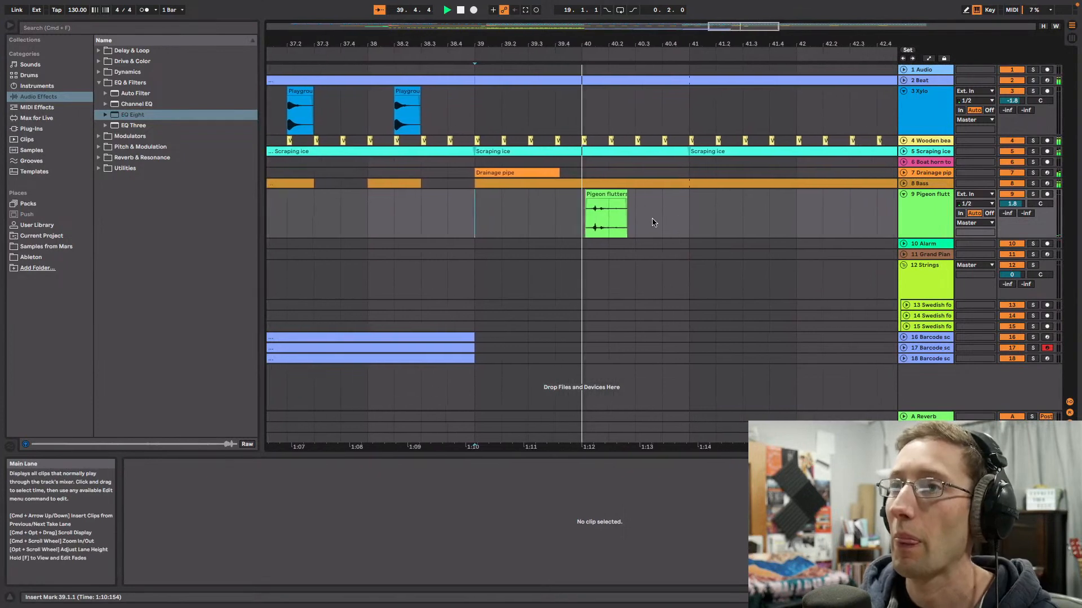
key(space)
Step: Duplicate the half-bar Pigeon flutters section at bar 40, and repeat the two-bar pattern of bars 39–41 up to bar 45
click(516, 220)
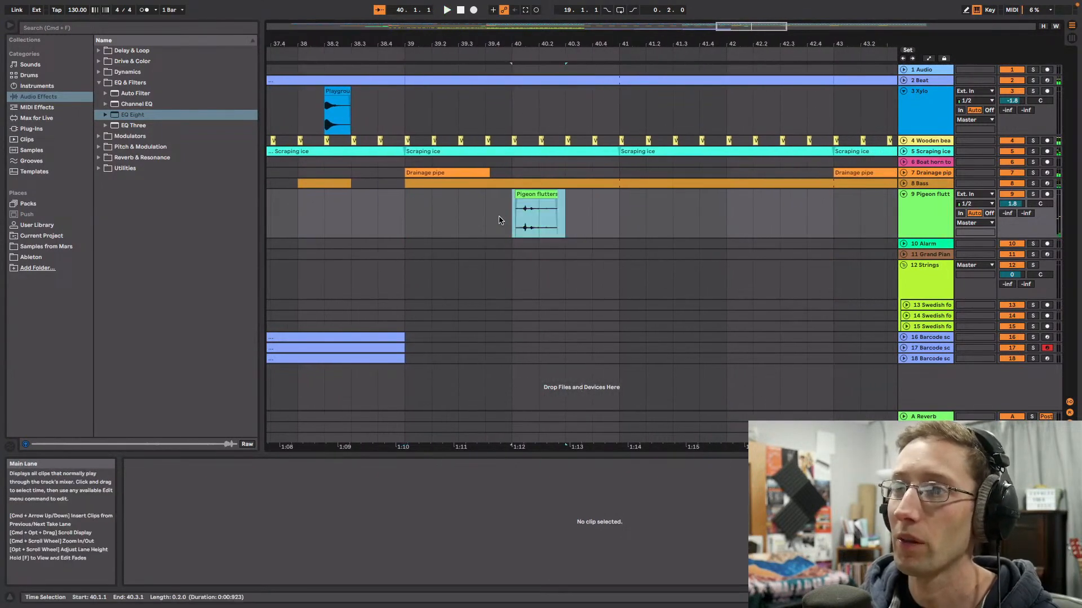
key(super+d)
drag(619, 219, 407, 225)
key(super+d)
key(super+d)
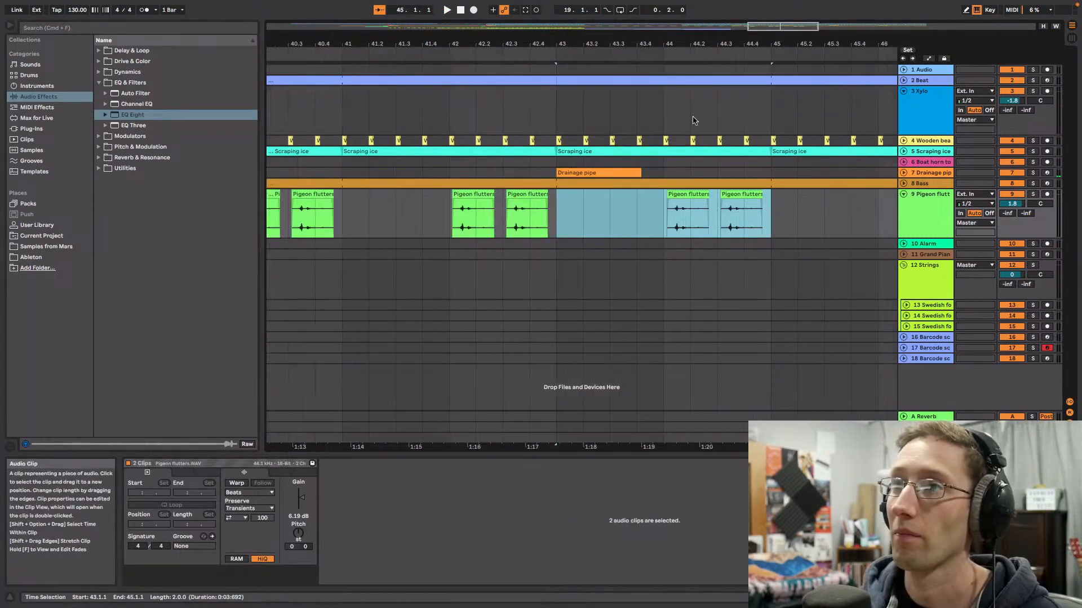
Step: Extend the Pigeon flutters pattern up to bar 49 and play back the section around bar 39
drag(773, 36, 773, 25)
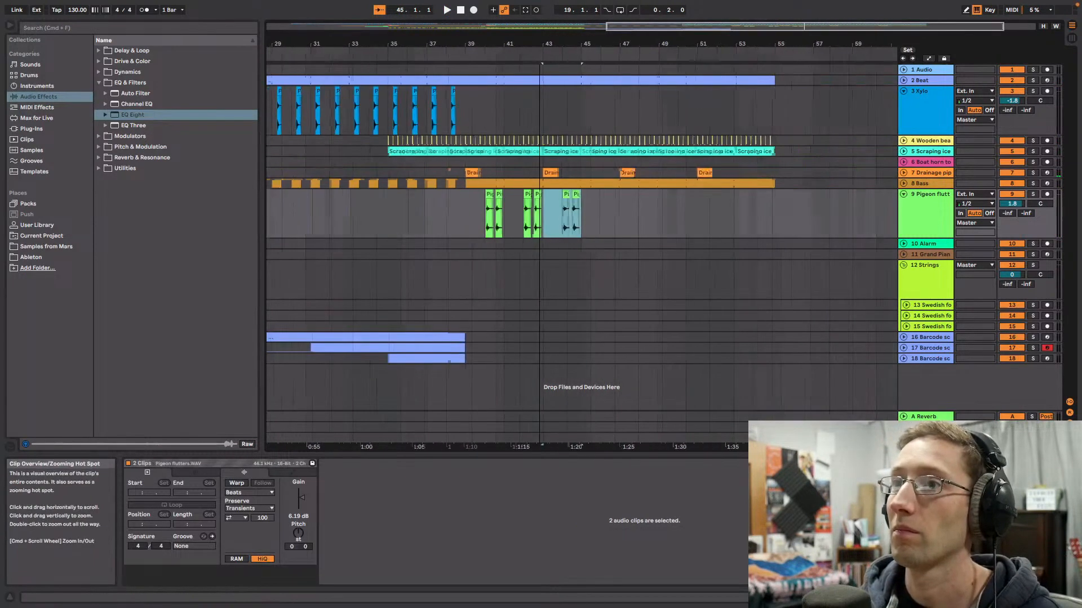
click(471, 217)
key(space)
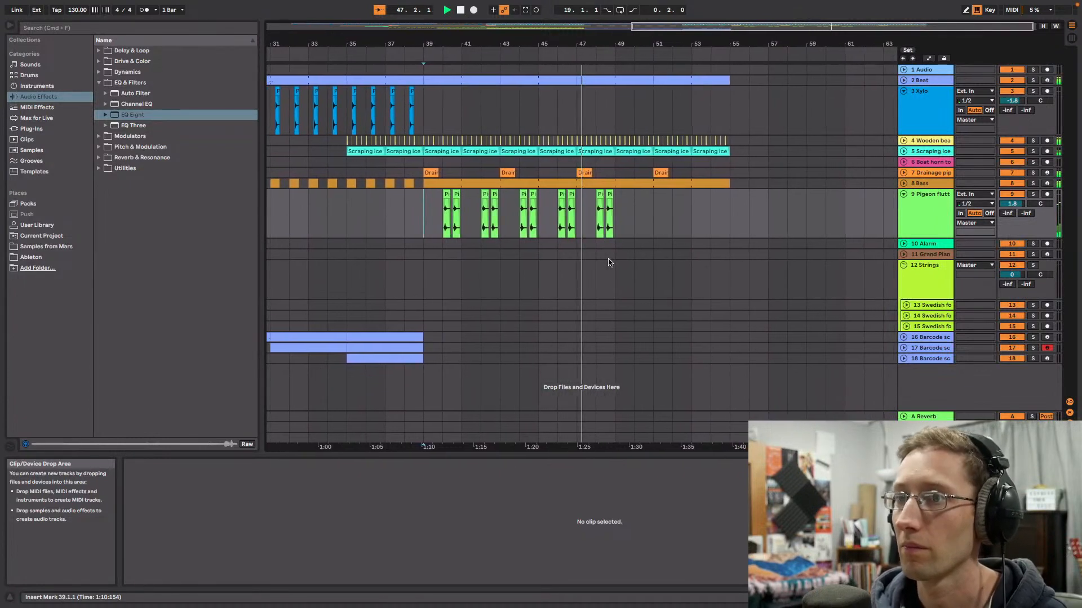
key(space)
drag(685, 43, 652, 113)
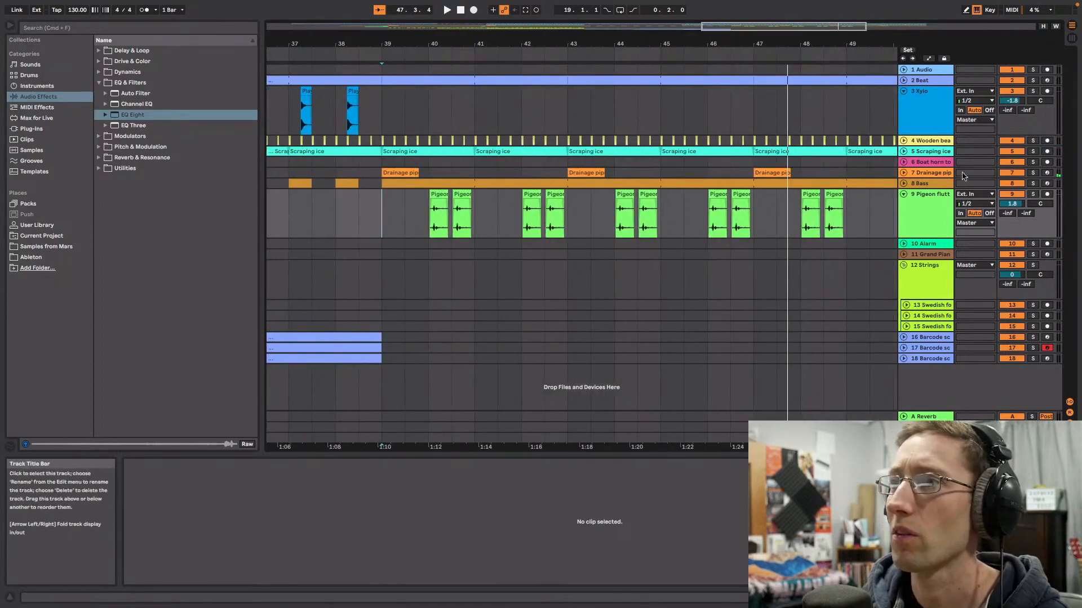
click(360, 52)
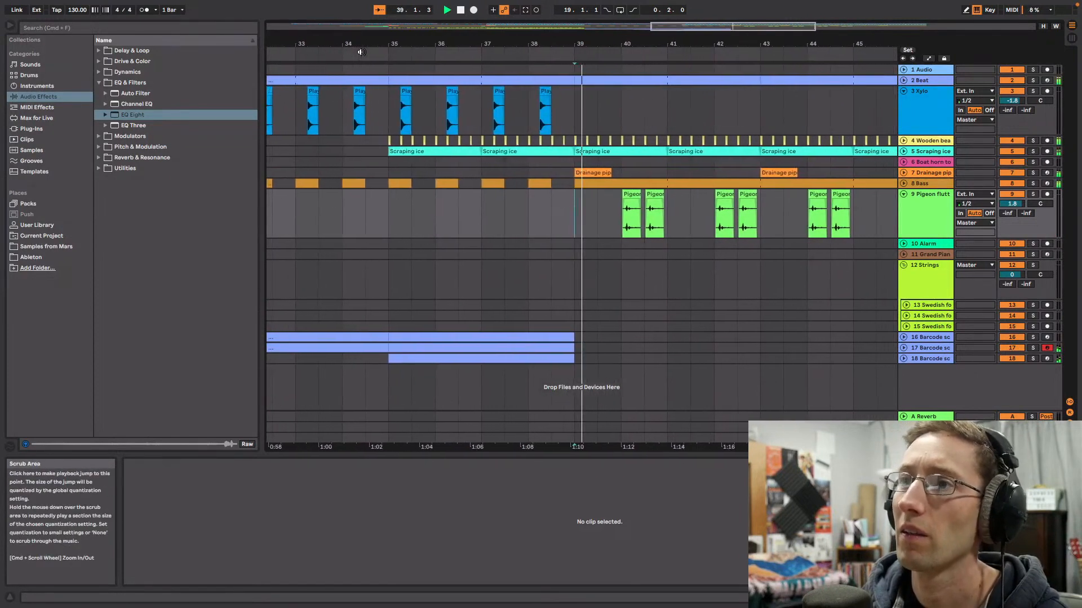
Step: Trim the end of the second Pigeon flutters clip in bar 42 to about 42.3.4 and replay that section
key(space)
click(563, 54)
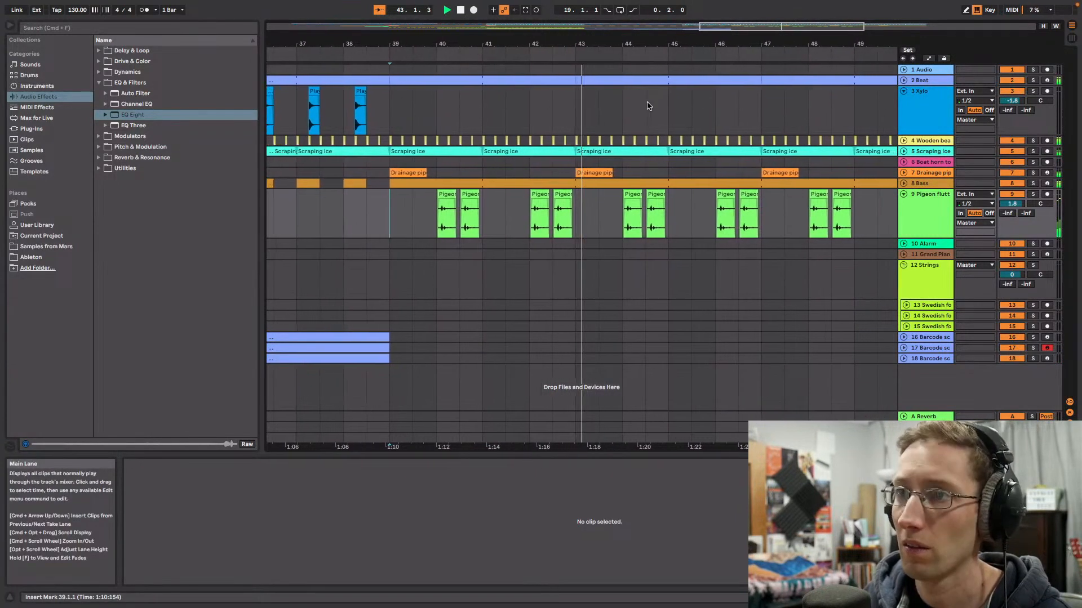
drag(558, 195, 551, 194)
click(535, 54)
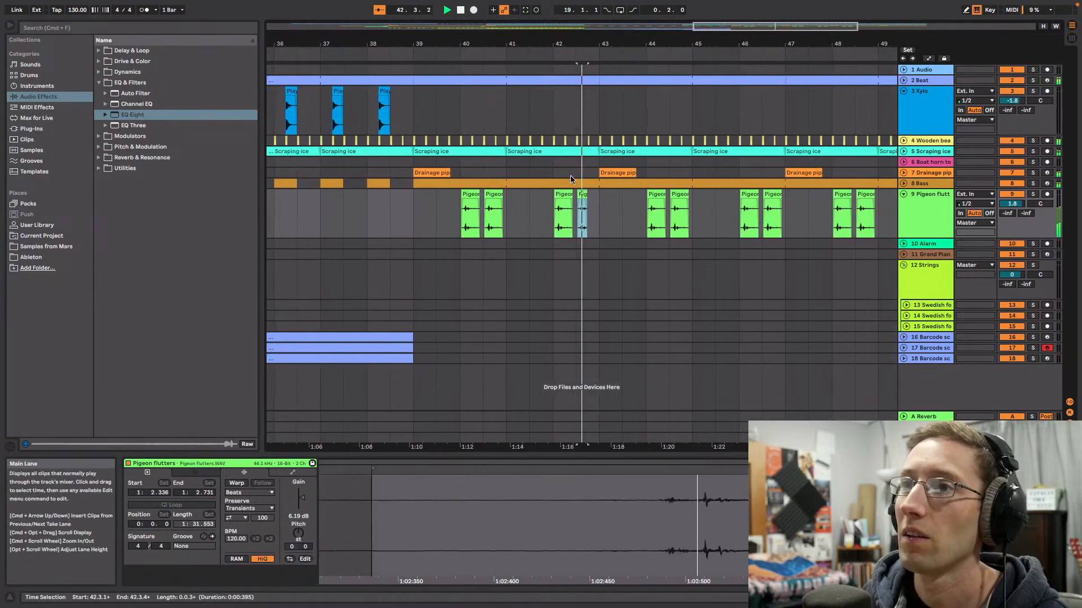
Step: Inspect the Drainage pipe clip at bar 43 and its track's devices, and play the arrangement further on
click(595, 172)
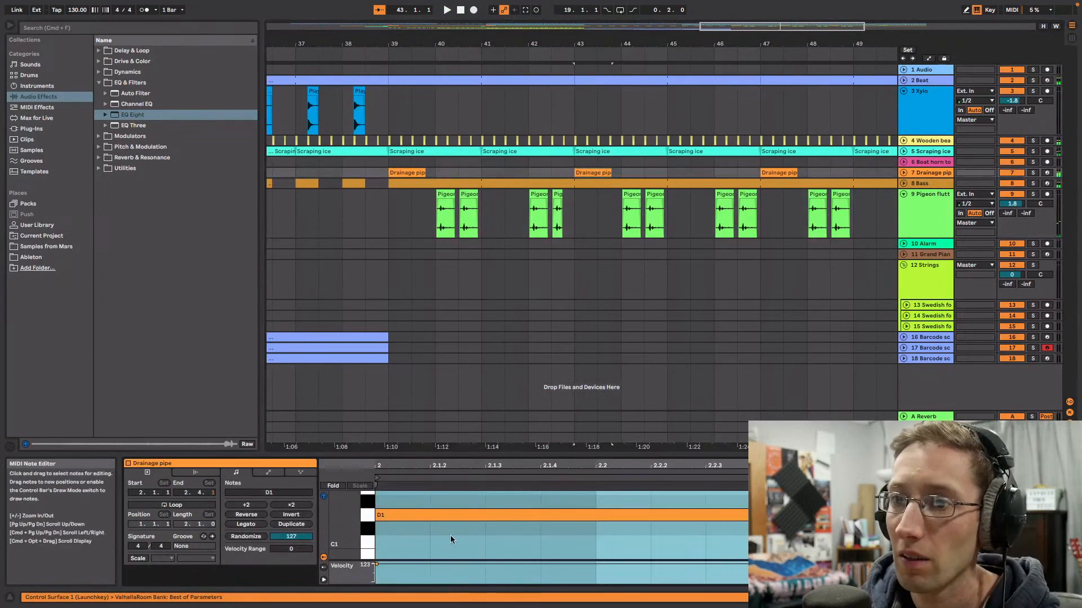
click(921, 173)
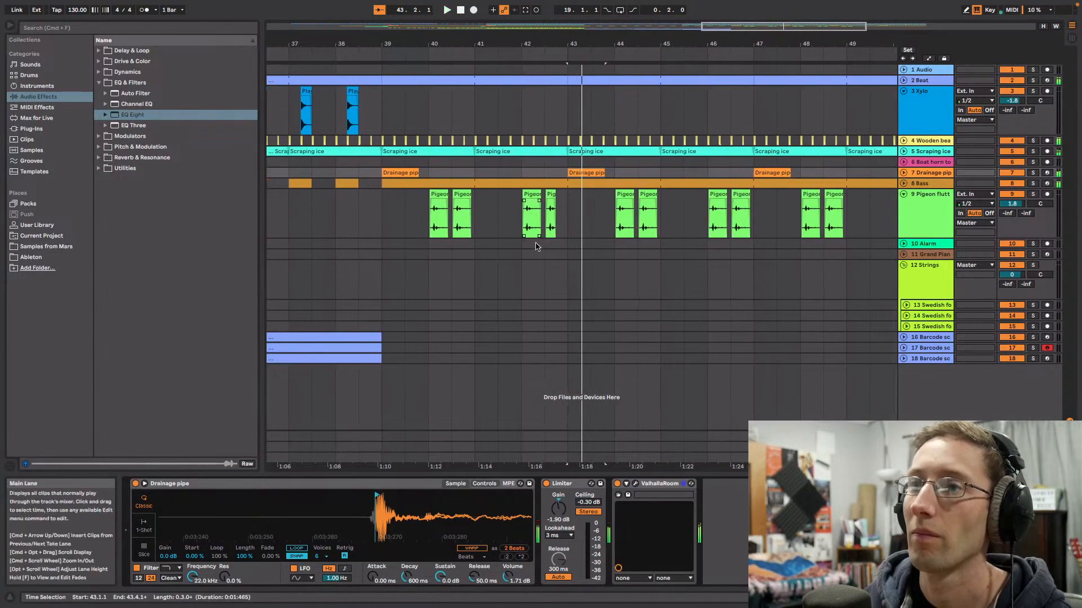
drag(783, 27, 783, 11)
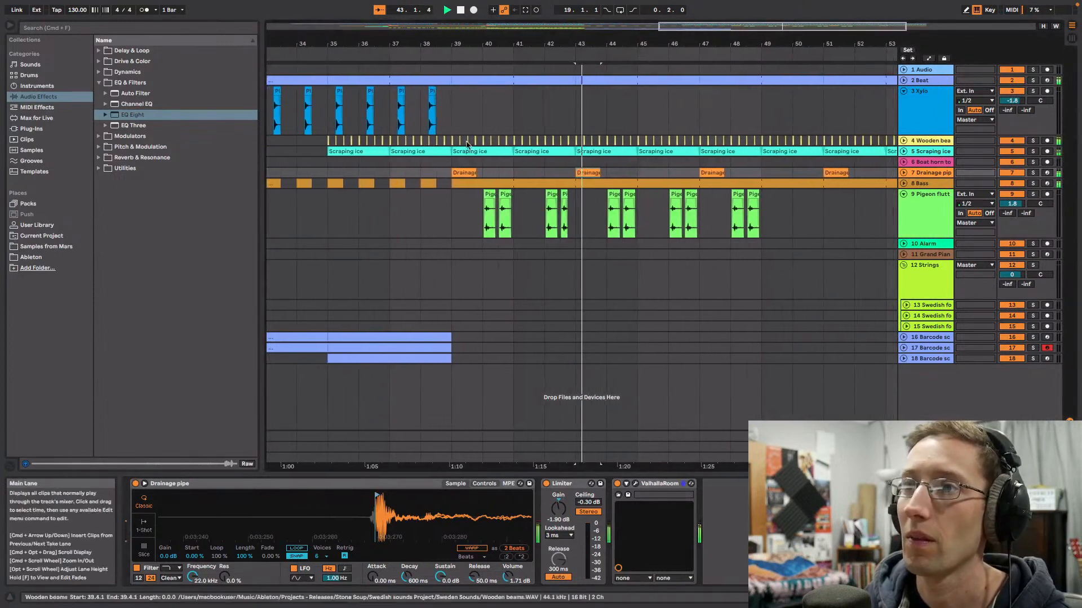
click(670, 55)
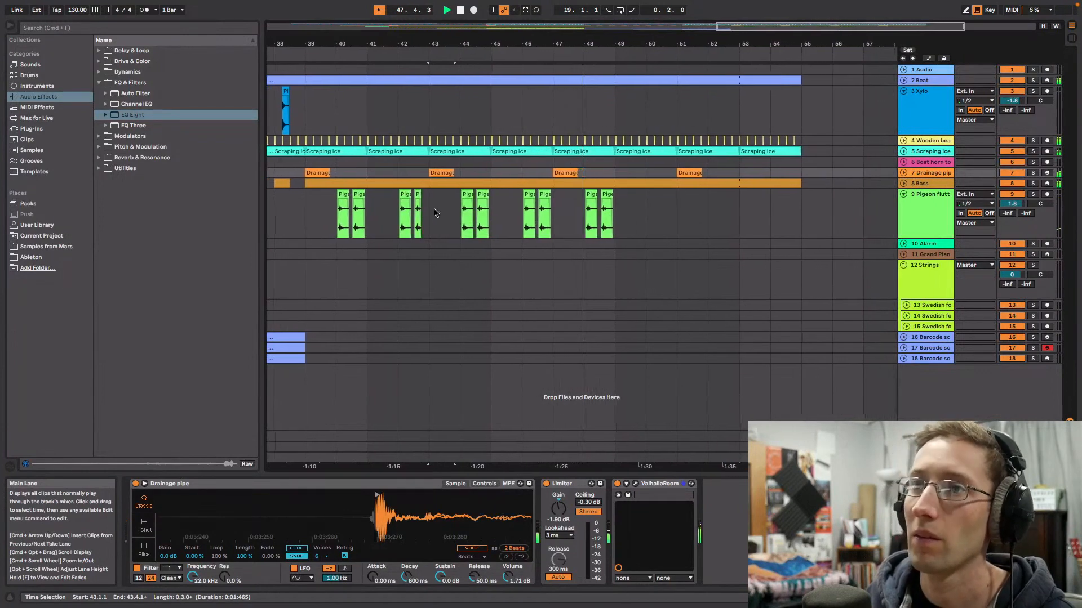
Step: Select the shortened Pigeon flutters clip in bar 42, fold its track, and play the arrangement from bar 39
click(414, 195)
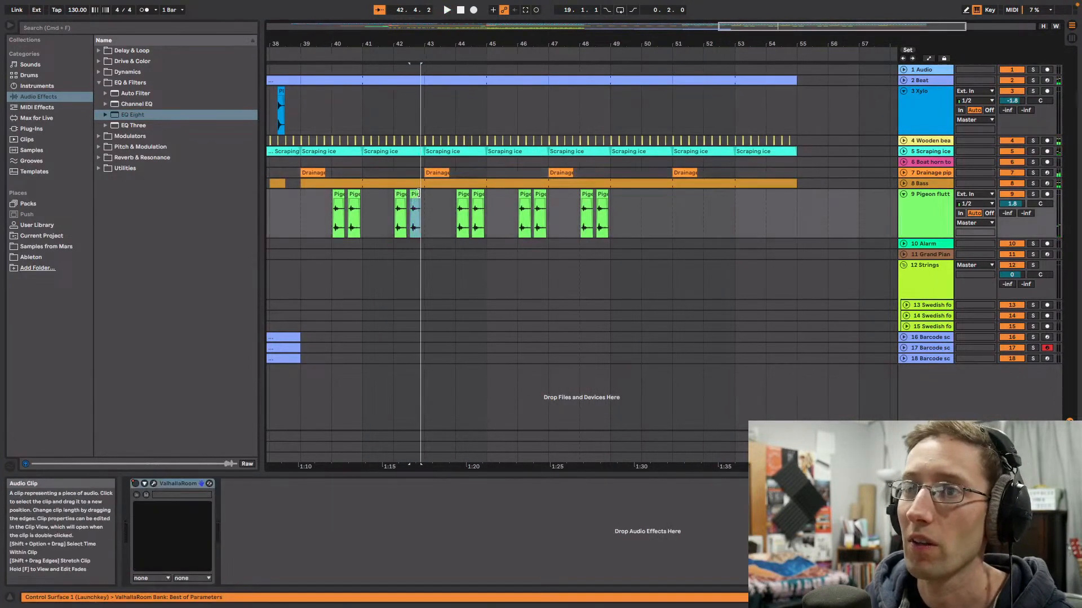
double_click(783, 25)
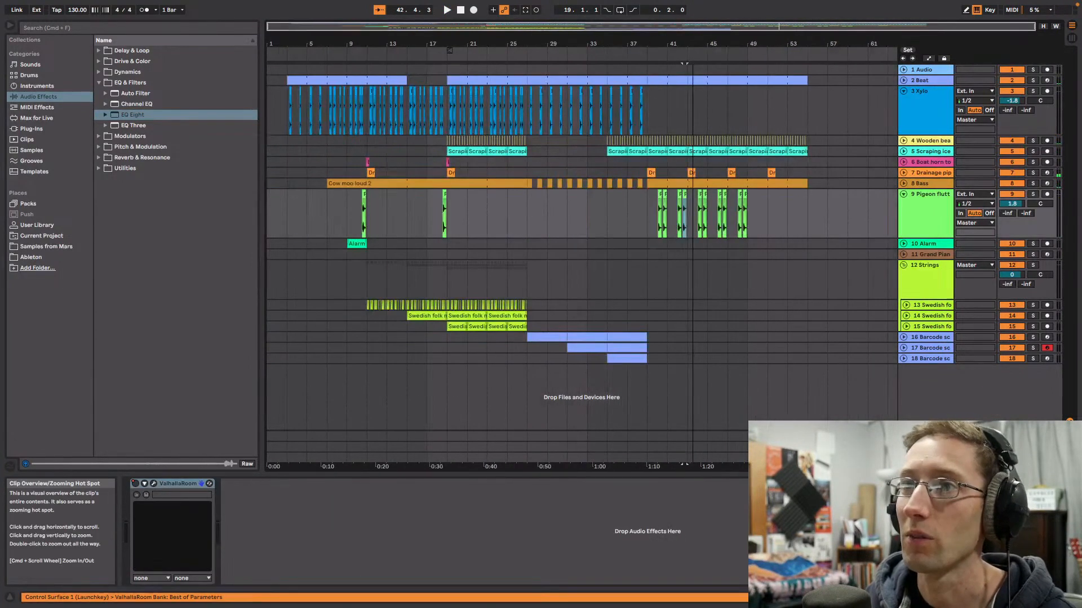
click(903, 194)
drag(758, 30, 556, 50)
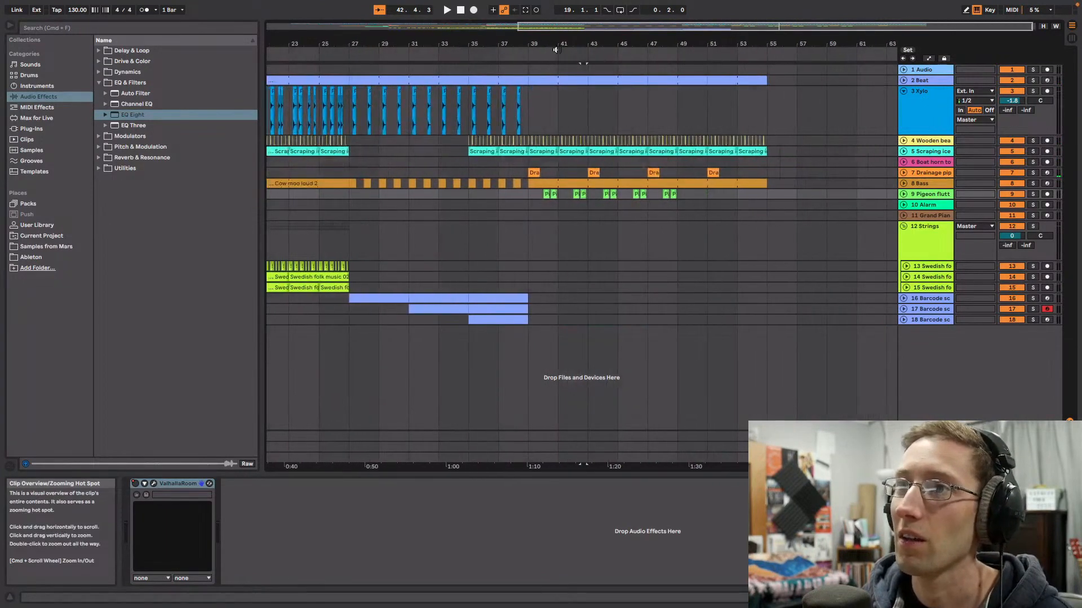
click(525, 52)
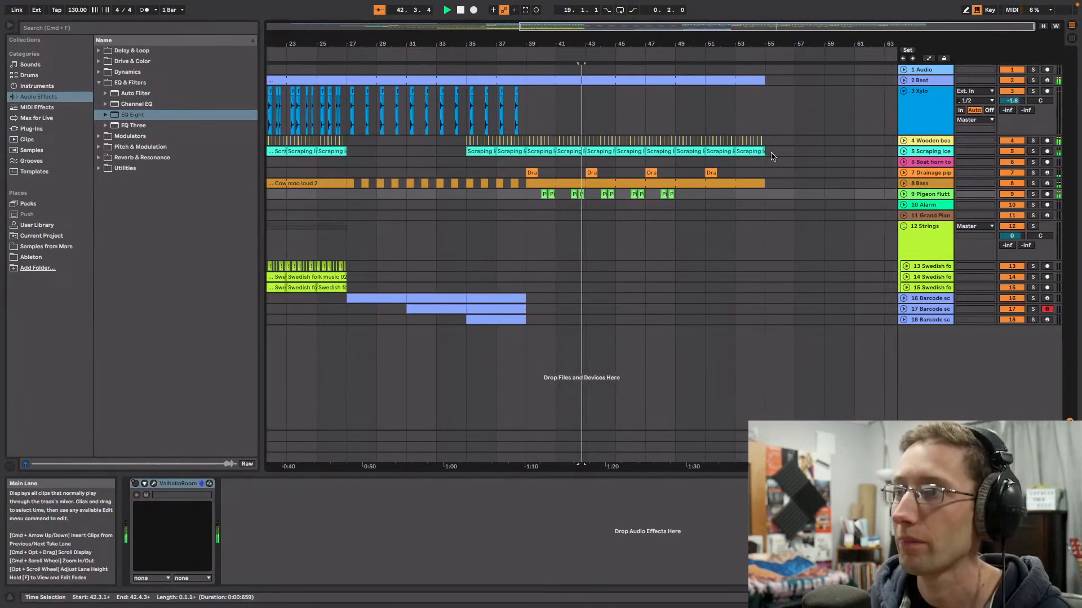
Step: Unfold the Beat and Wooden beams tracks and audition the individual parts in solo from bar 39
click(903, 80)
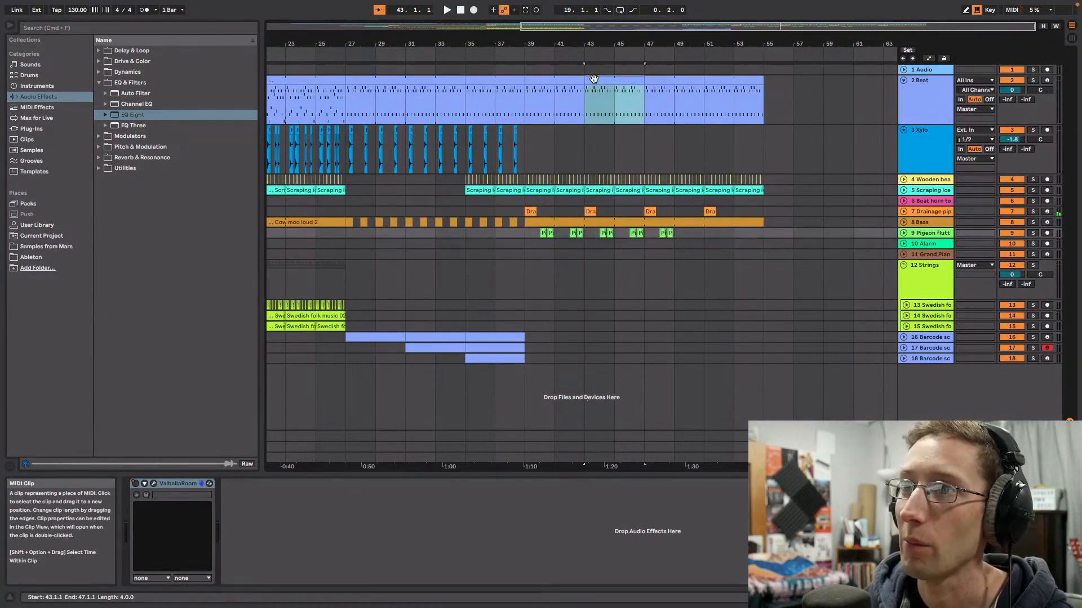
click(903, 180)
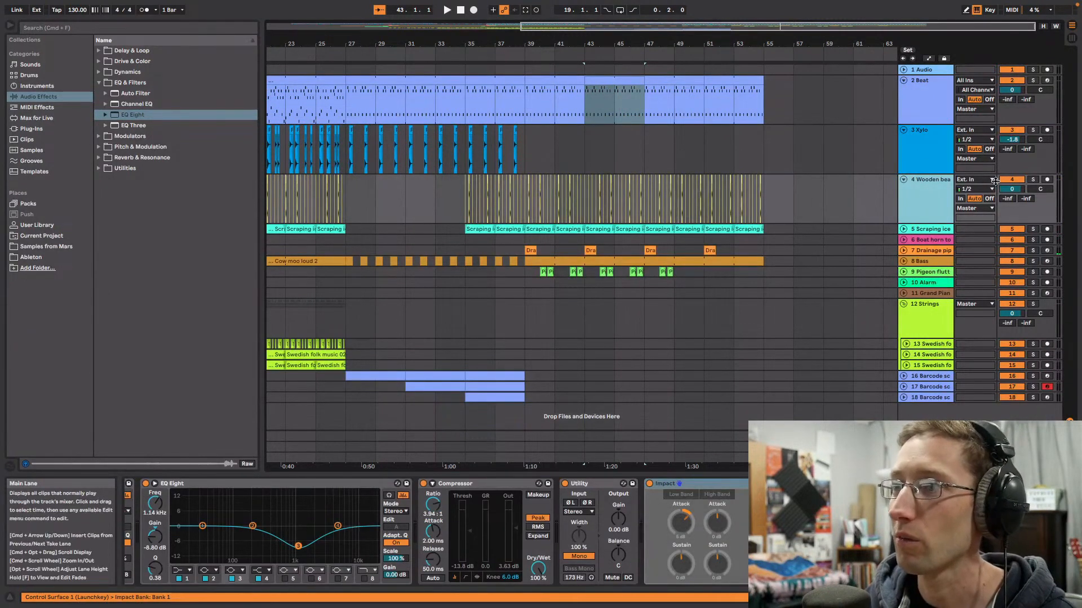
click(525, 161)
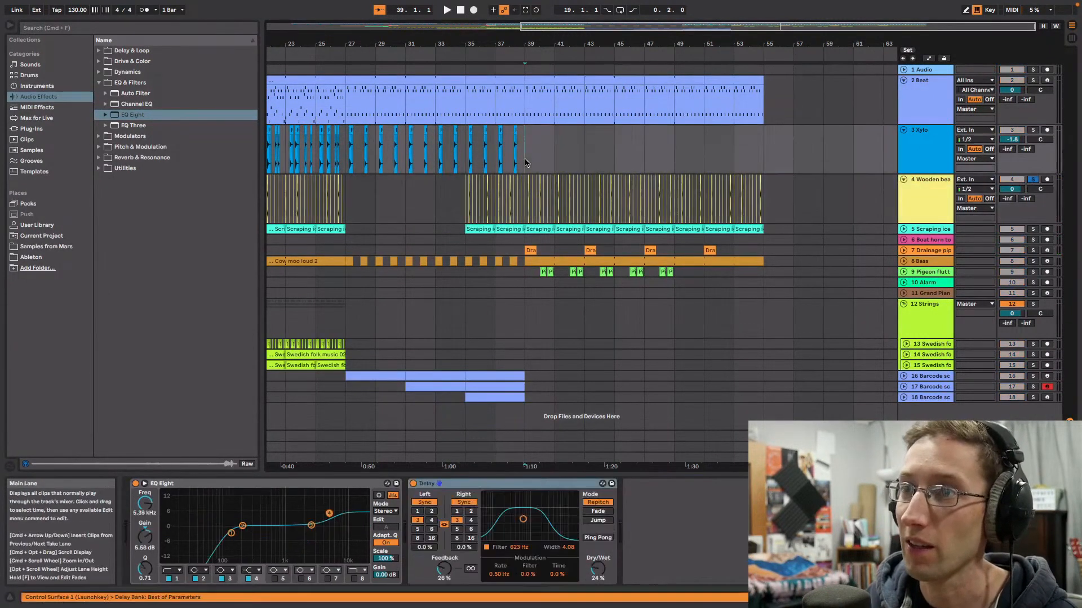
key(space)
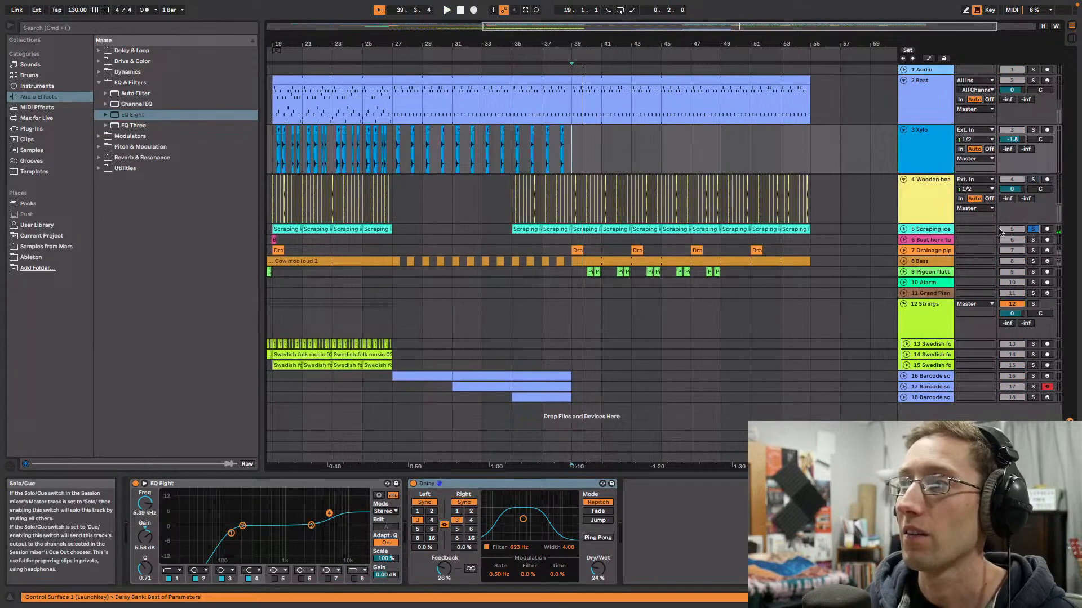
Step: Unfold the Scraping ice and Drainage pipe tracks and audition the Drainage pipe in solo from bar 39
click(903, 230)
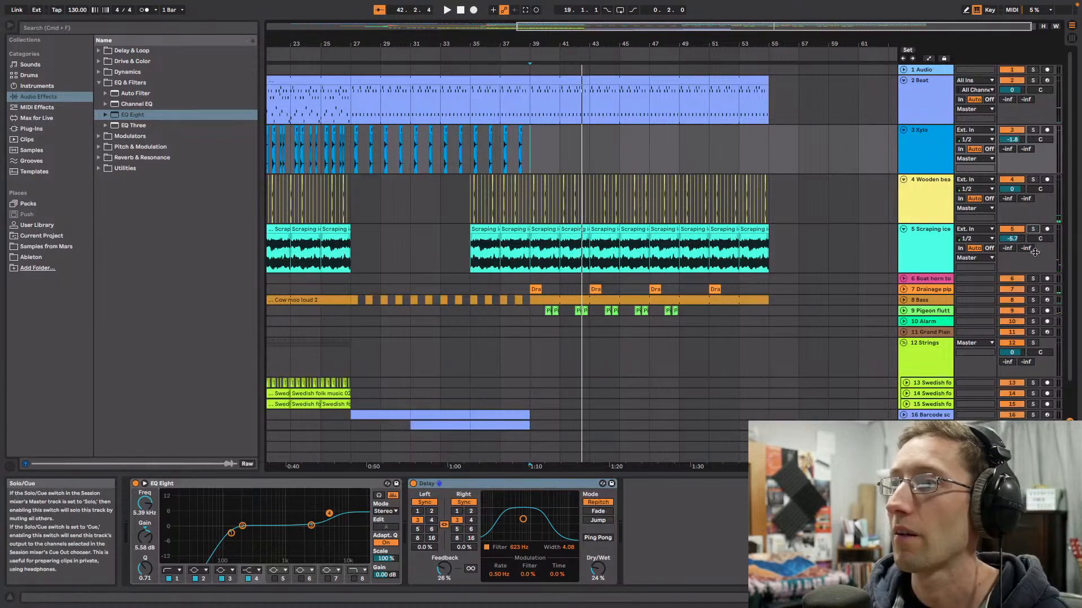
click(1032, 289)
click(904, 289)
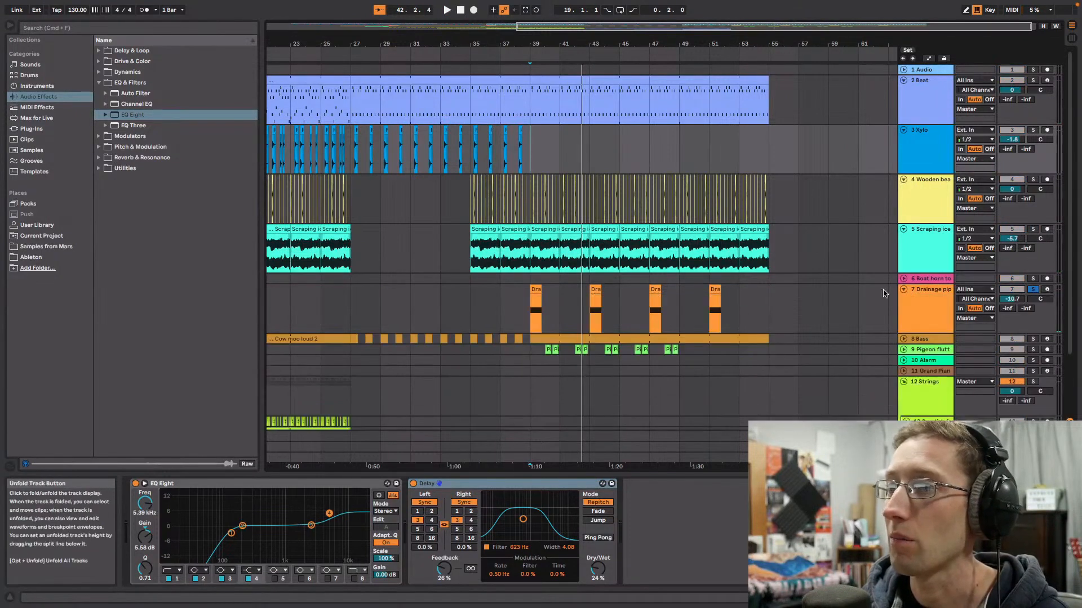
click(527, 314)
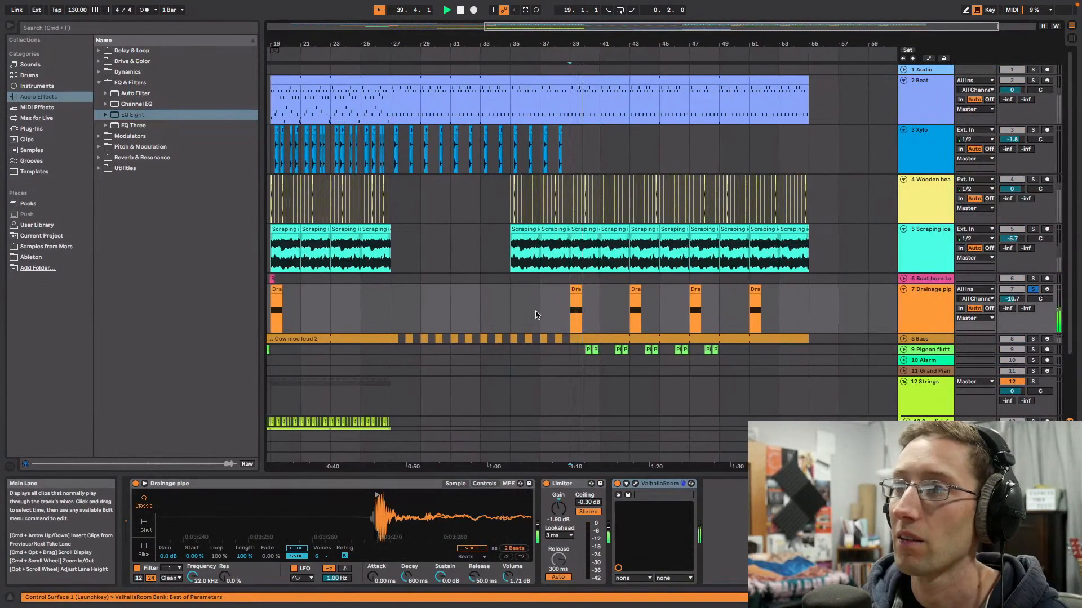
Step: Unfold the Bass track and audition it in solo from bar 39
scroll(911, 313, down, 2)
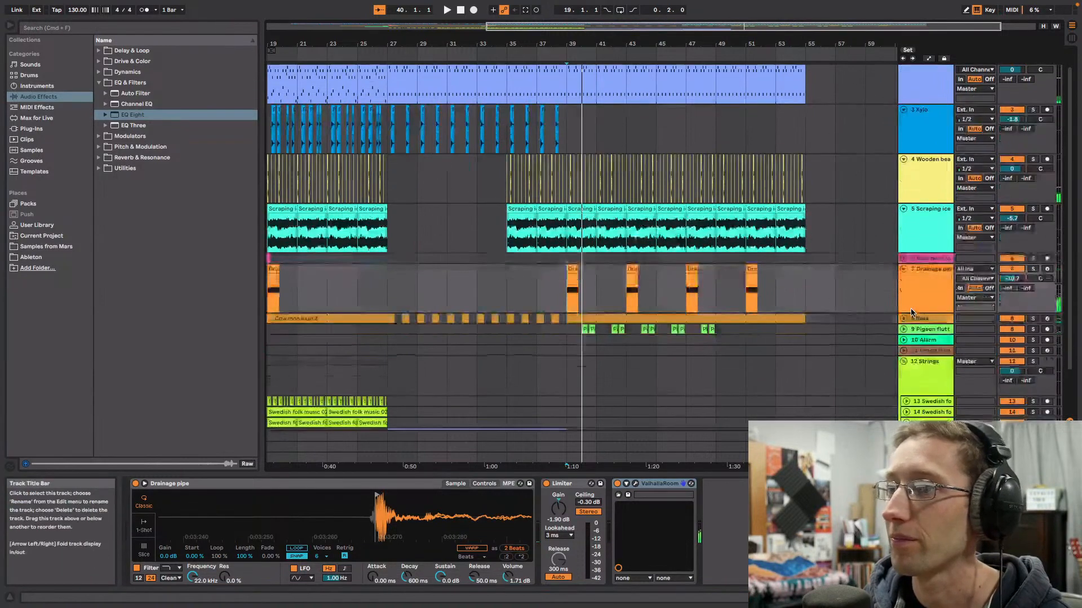
click(904, 319)
click(573, 265)
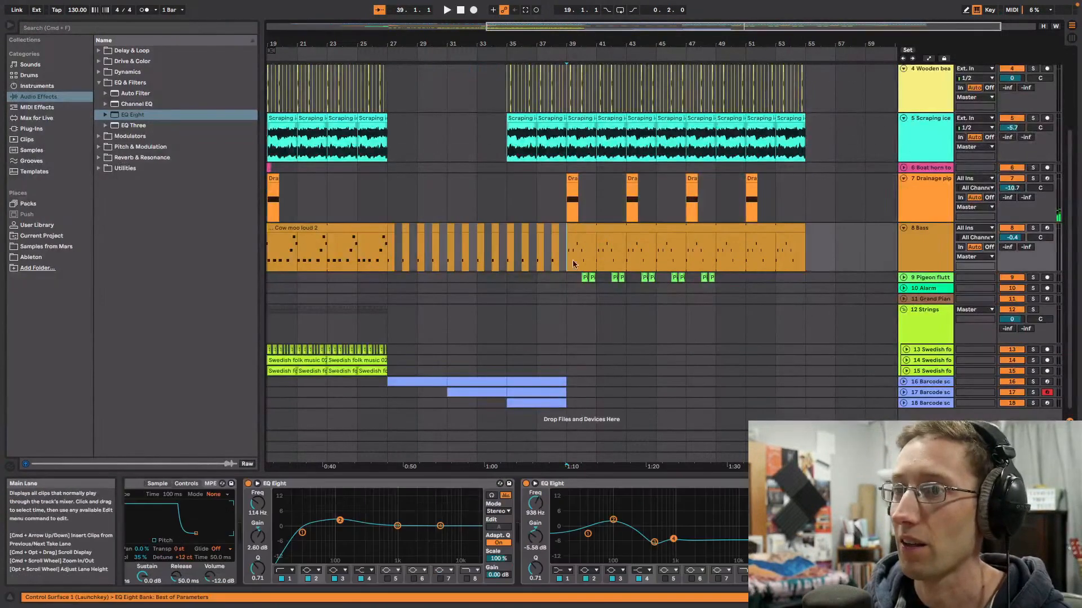
click(1032, 228)
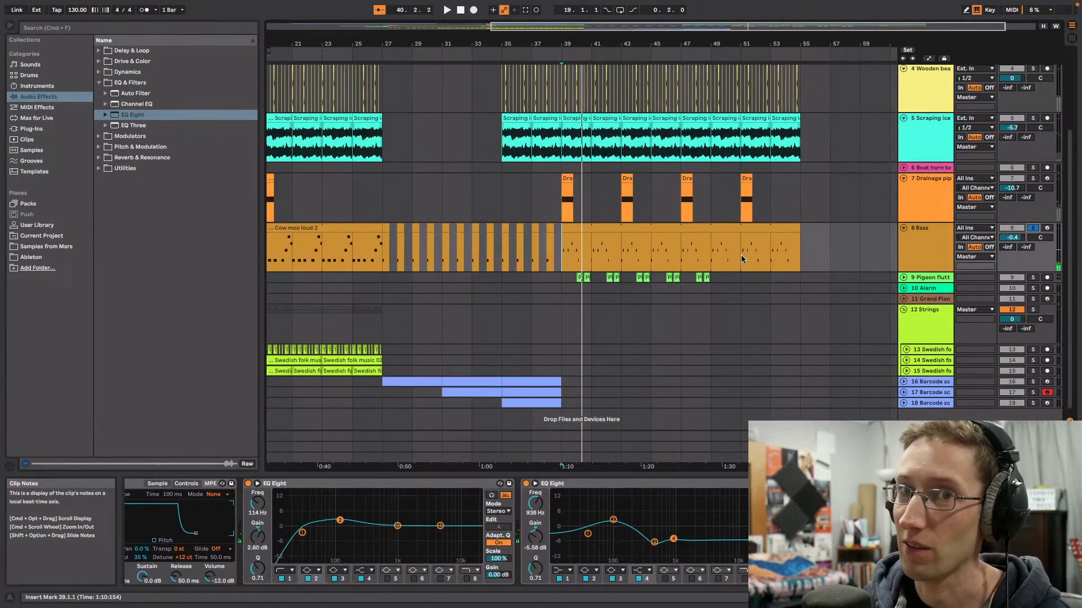
Step: Unfold the Pigeon flutters track, audition it in solo from bar 39, and turn its solo off
click(904, 278)
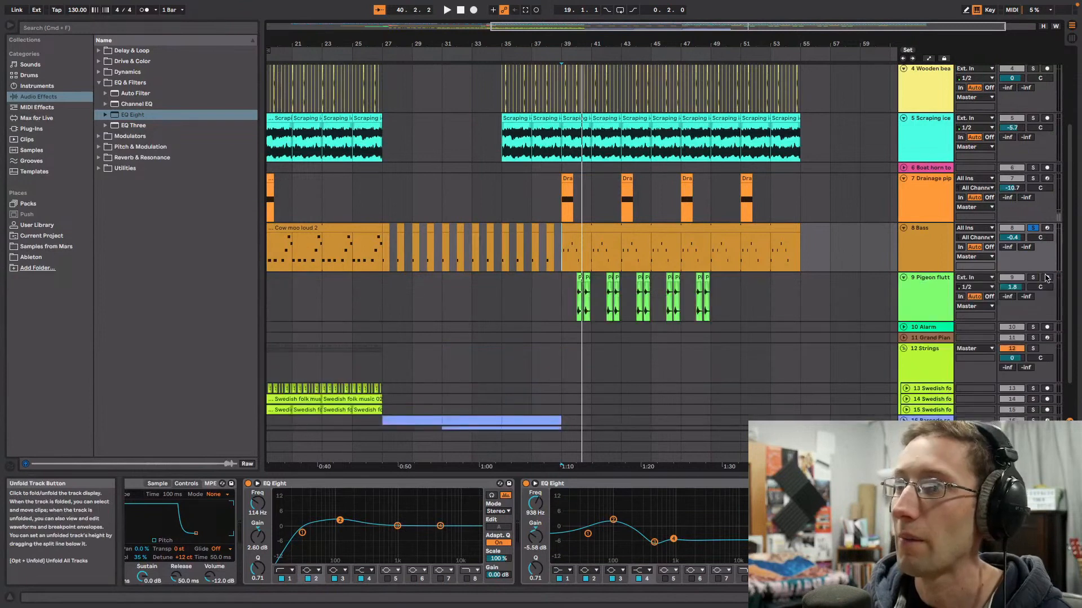
click(565, 302)
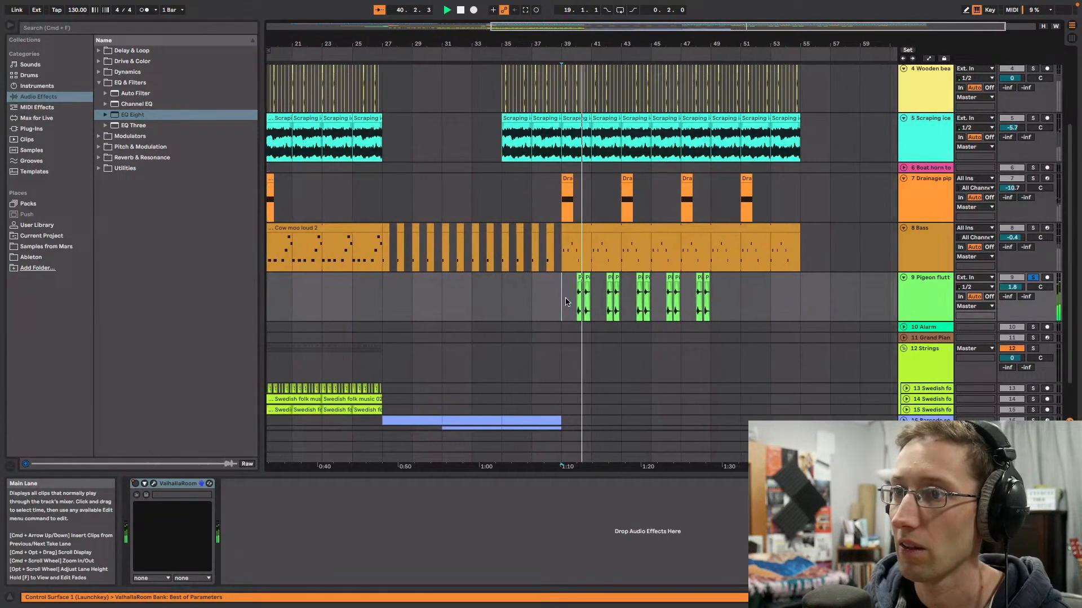
scroll(566, 302, down, 2)
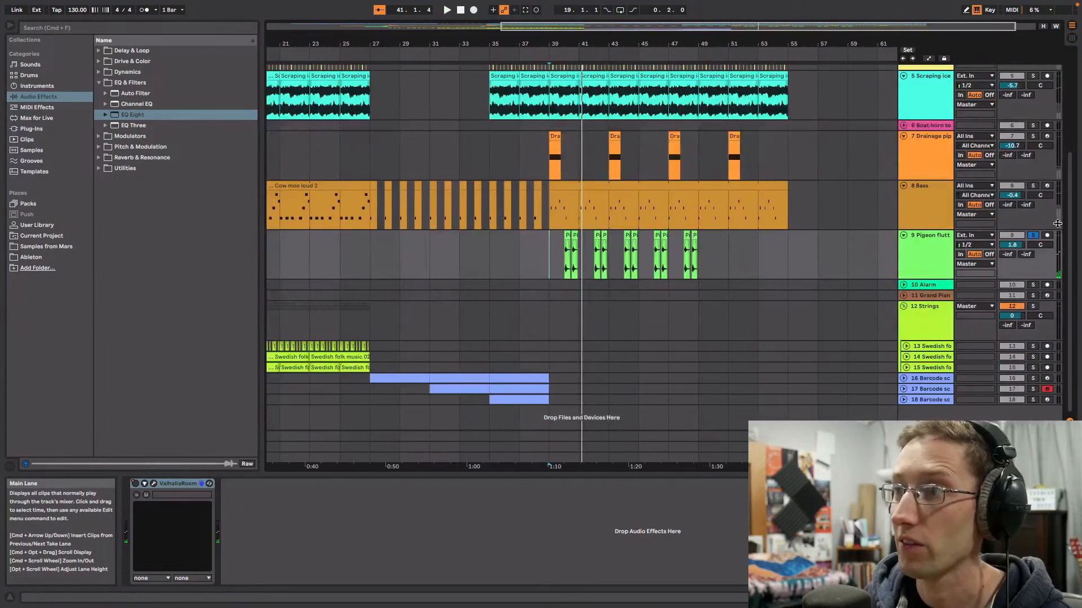
click(1034, 236)
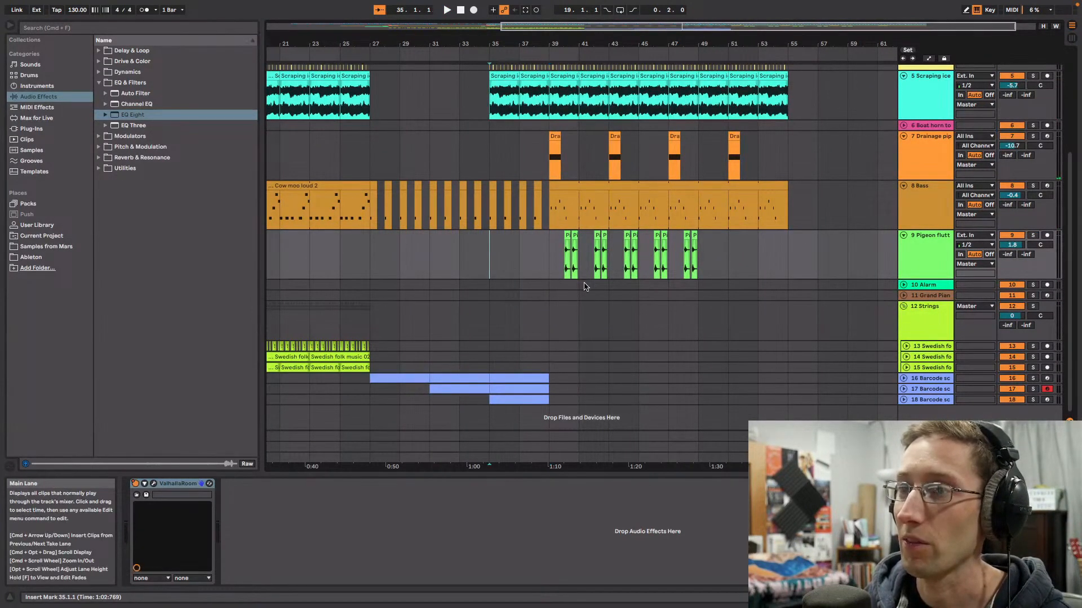
Step: Play the full mix from bar 35 and lower the Drainage pipe track's volume to -11.6 dB
scroll(586, 285, left, 5)
key(space)
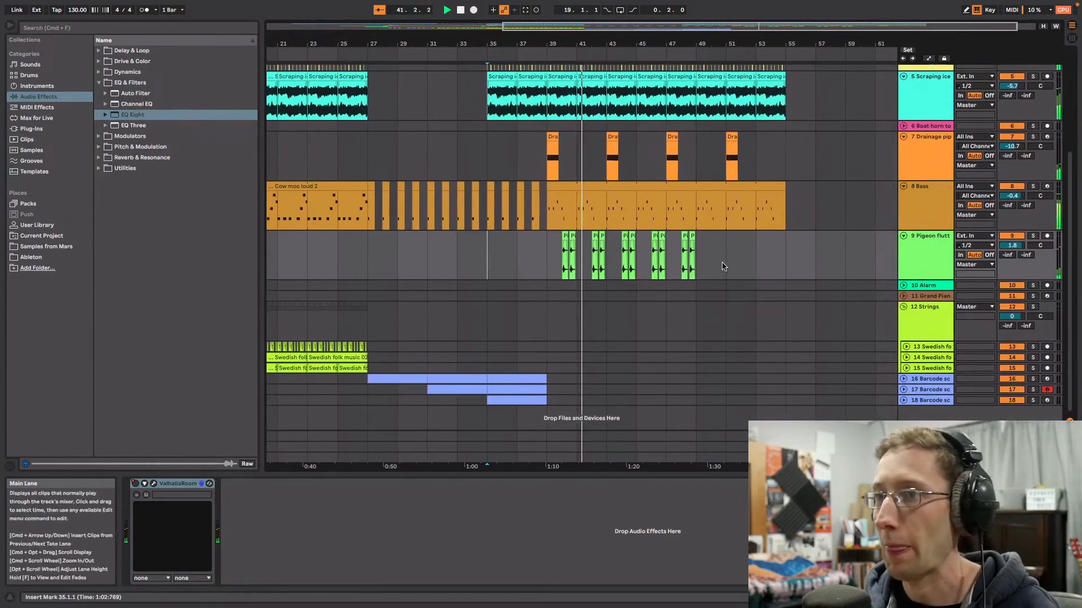
scroll(723, 266, up, 5)
scroll(727, 266, down, 5)
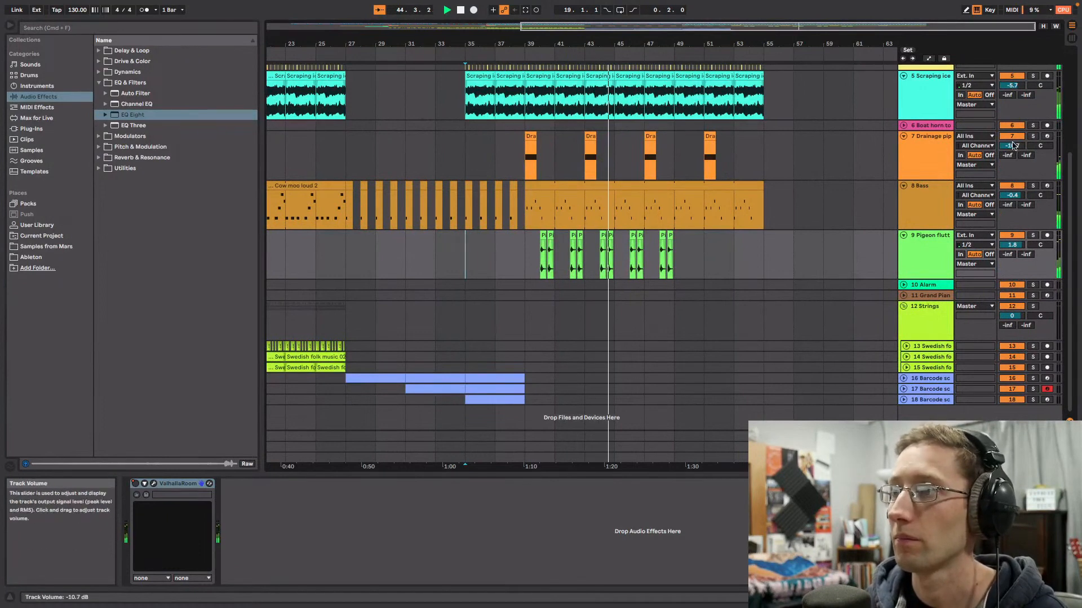
scroll(743, 216, up, 3)
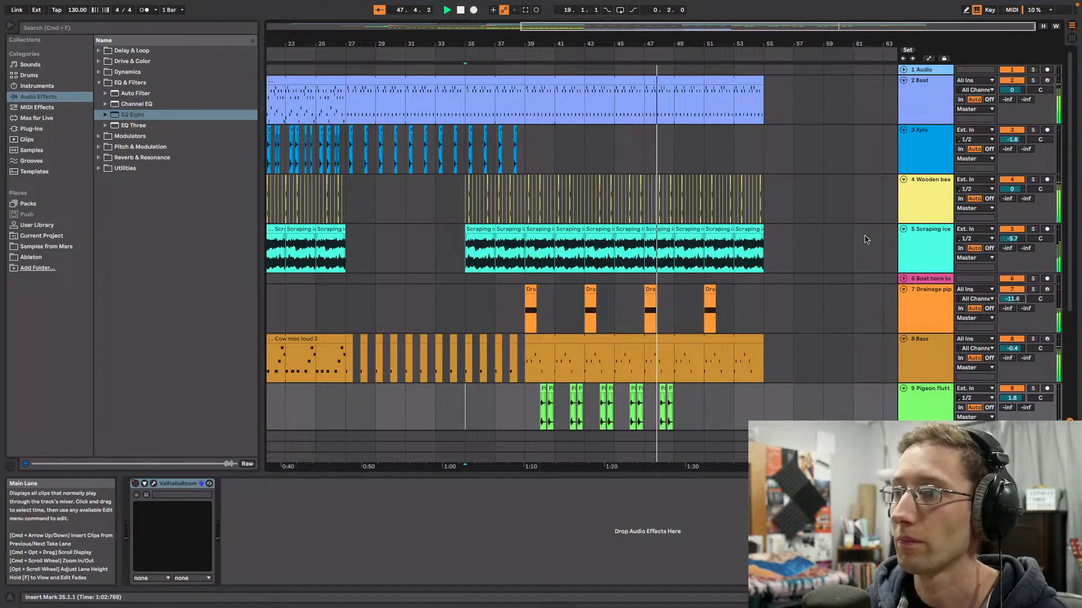
Step: Add a Utility audio effect after ValhallaRoom on the Drainage pipe track
click(939, 303)
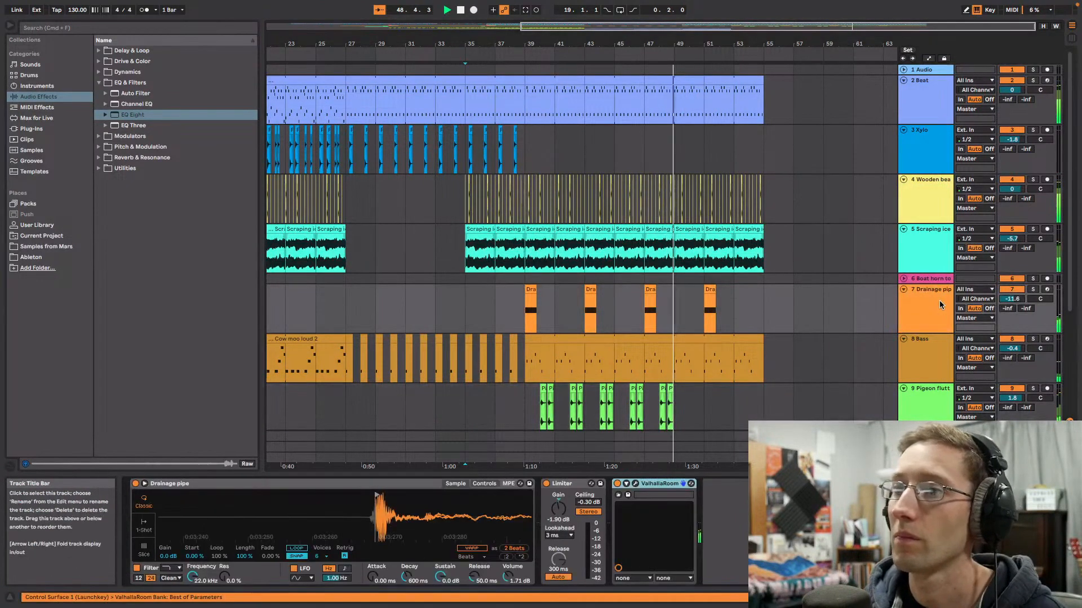
click(100, 169)
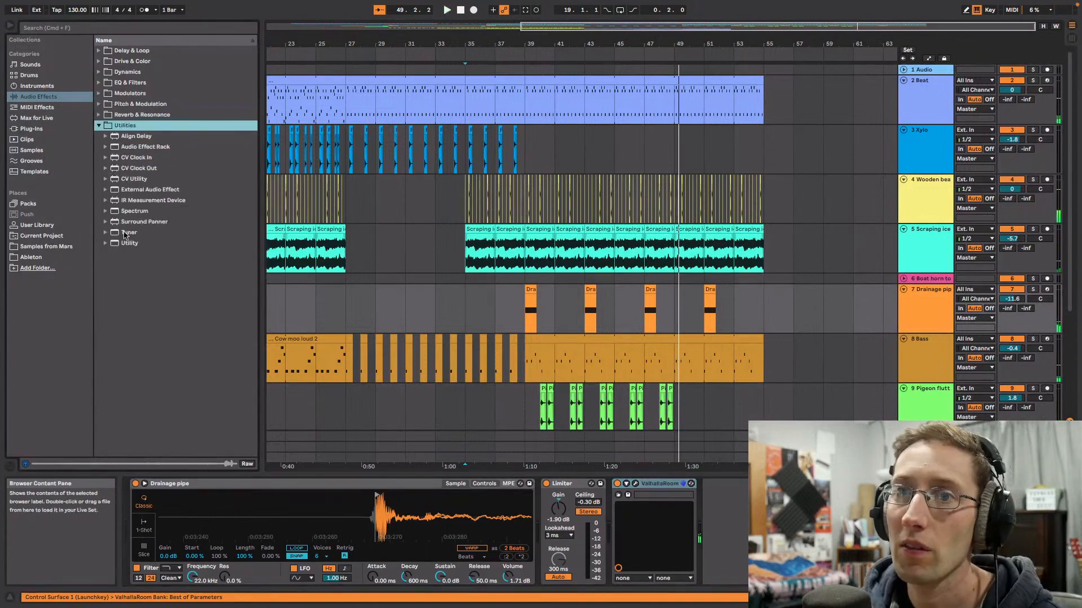
drag(130, 243, 727, 534)
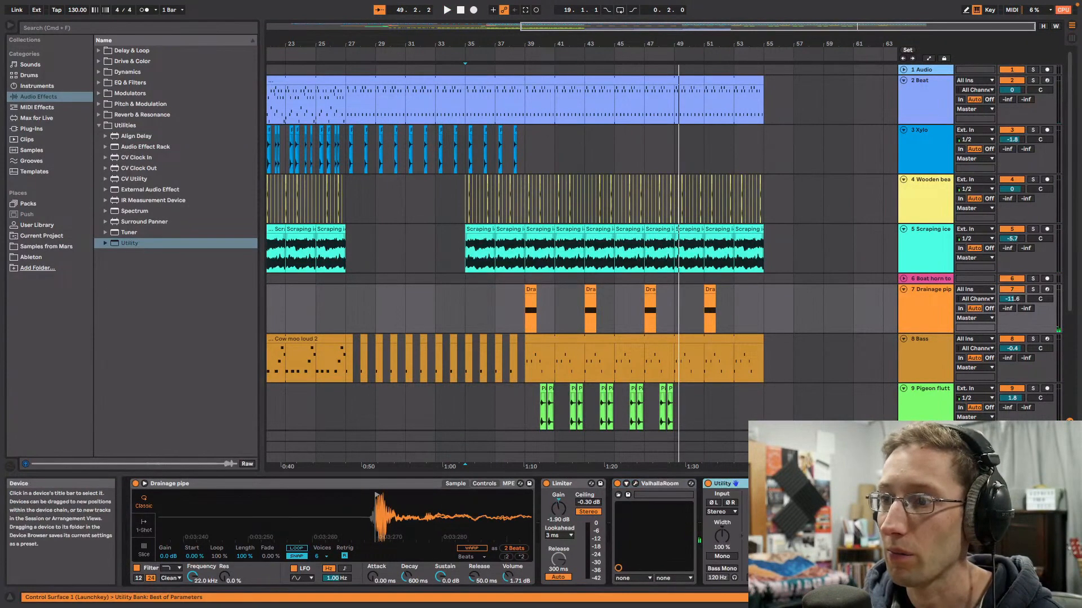
Step: Enable Bass Mono in the Drainage pipe's Utility, set its frequency to 153 Hz, and listen around bar 47
click(643, 49)
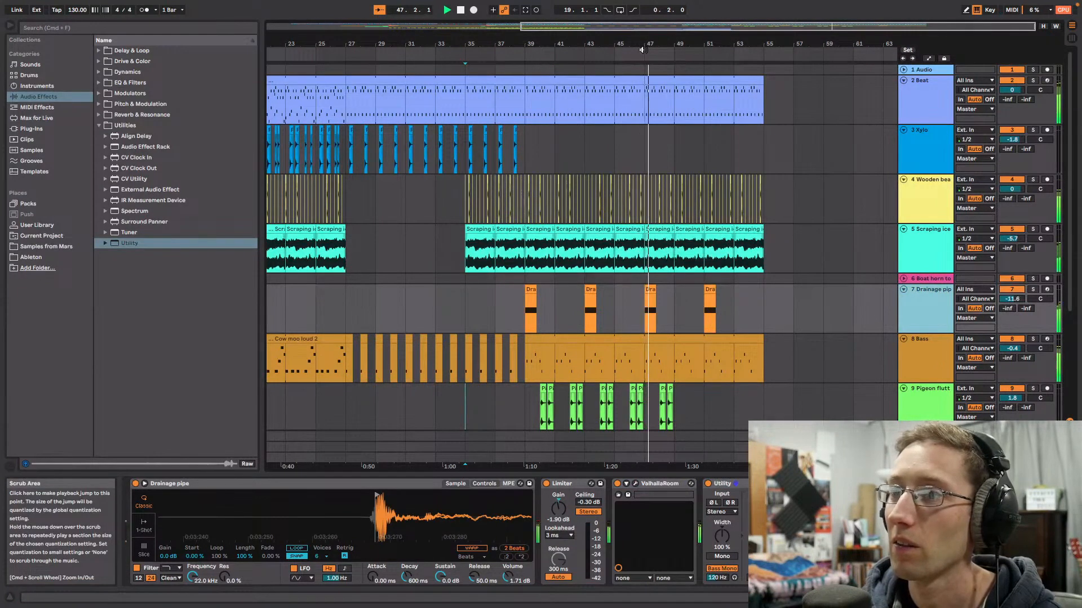
drag(717, 577, 718, 566)
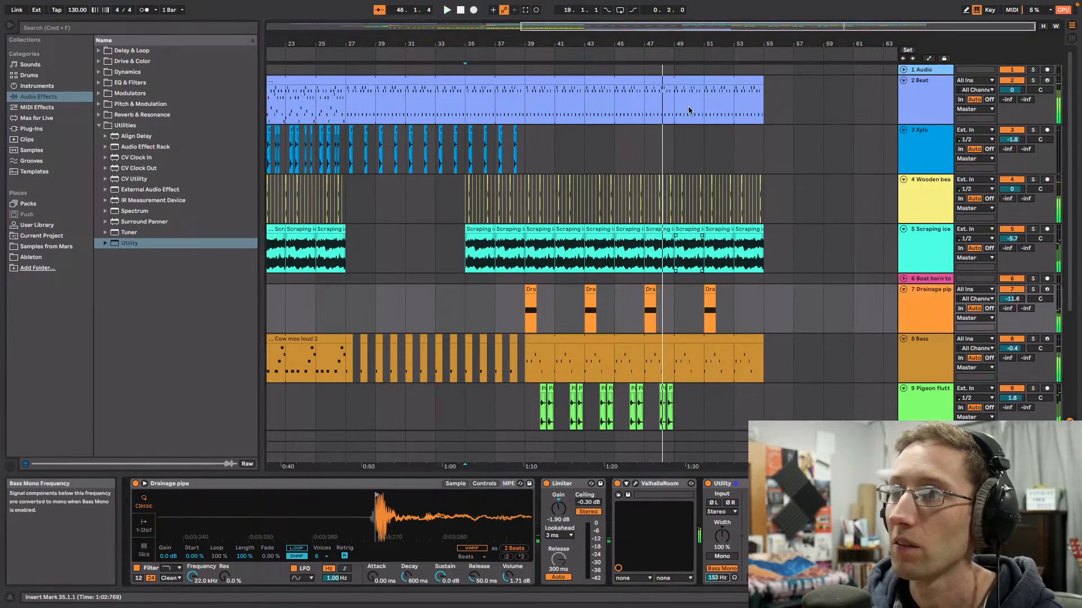
click(650, 52)
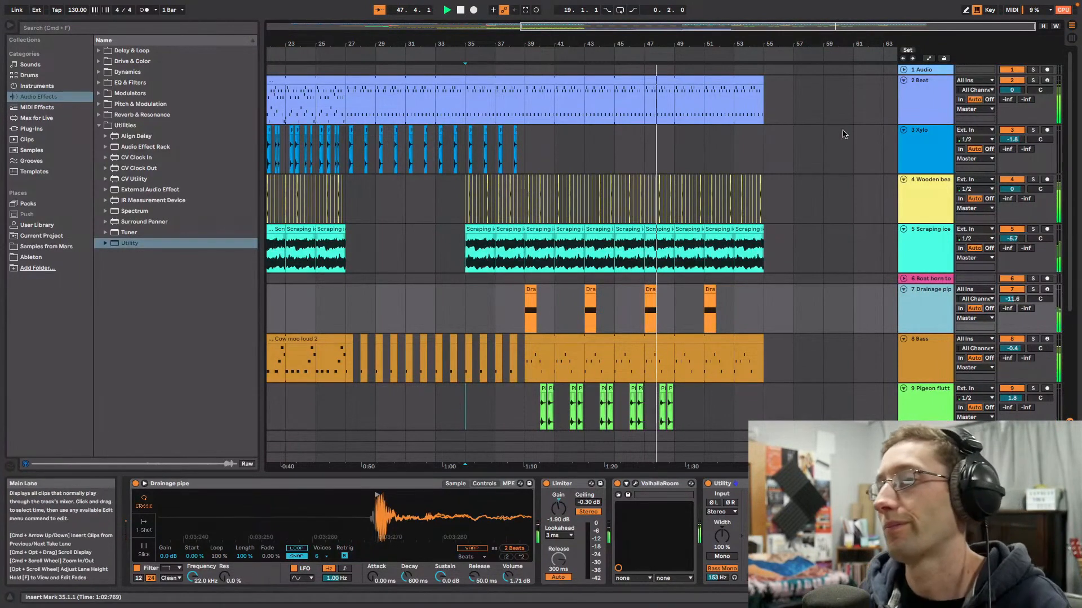
Step: Copy the last xylophone clip, at bar 38.2, to bar 49 on the Xylo track and audition it
drag(619, 26, 620, 73)
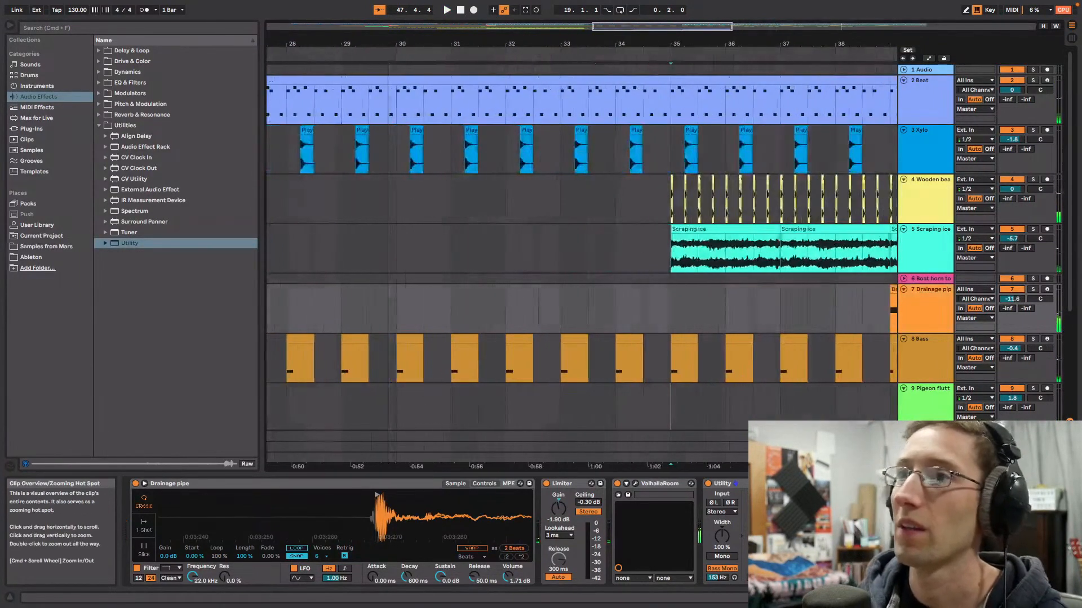
click(619, 160)
key(space)
drag(657, 26, 678, 26)
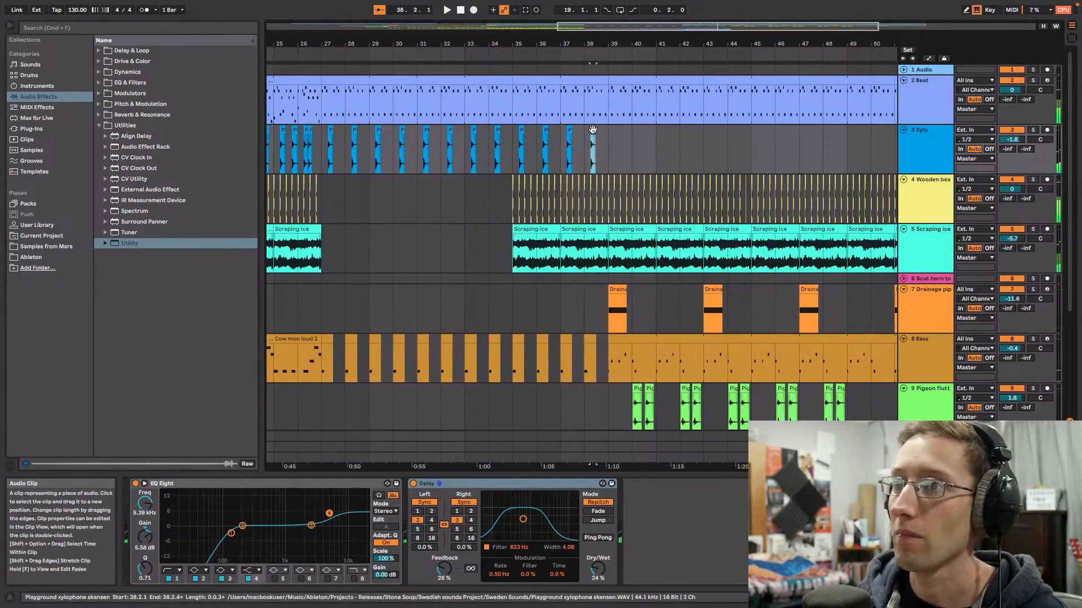
drag(714, 44, 493, 45)
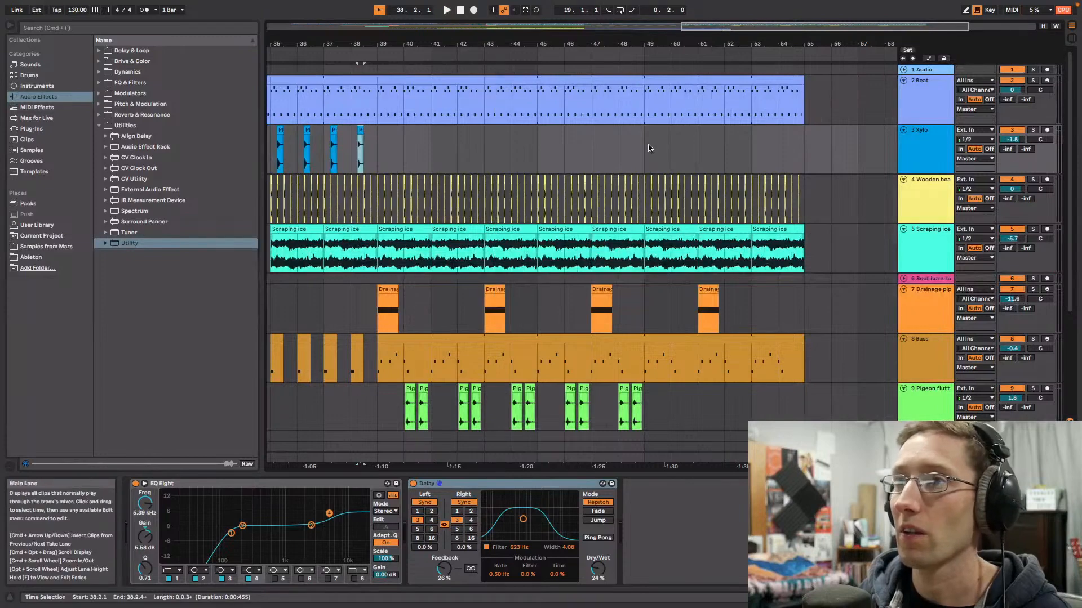
key(space)
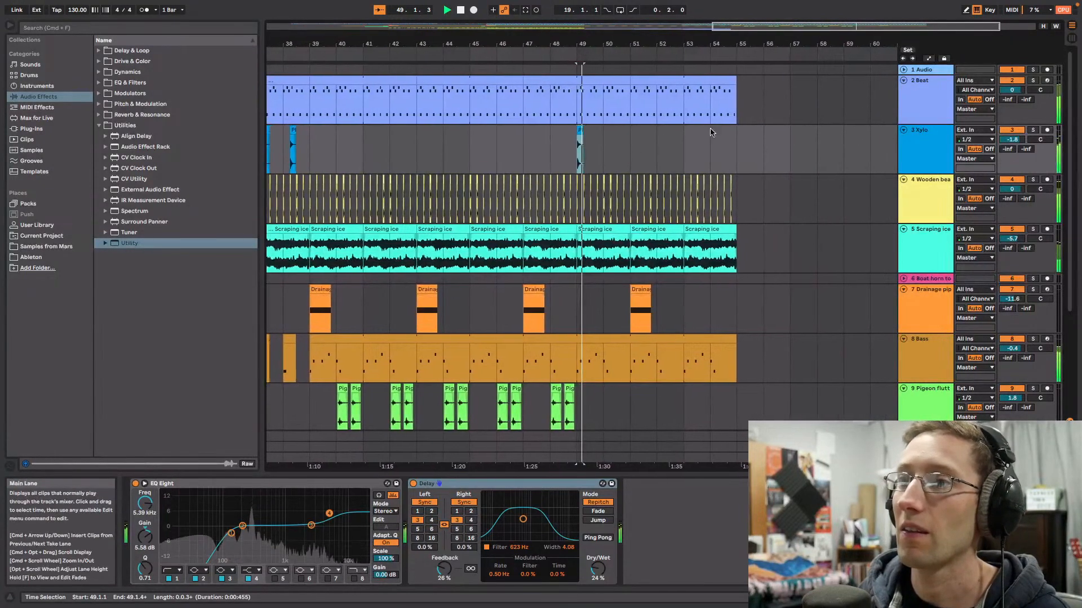
Step: Place the copied xylophone clip at bar 43 instead and play the mix from bar 39
scroll(646, 229, down, 2)
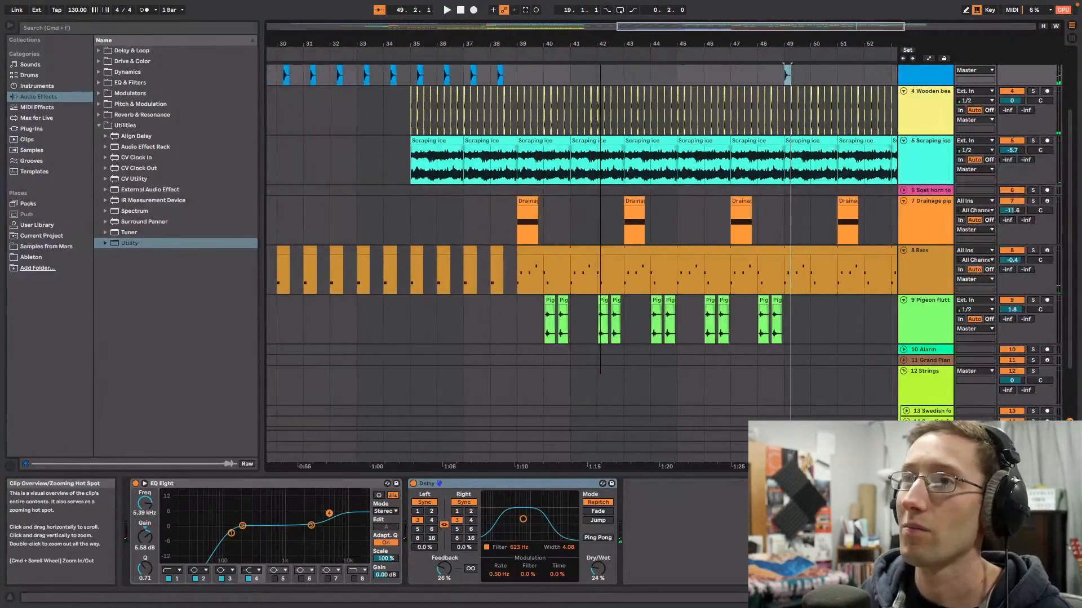
scroll(786, 130, up, 5)
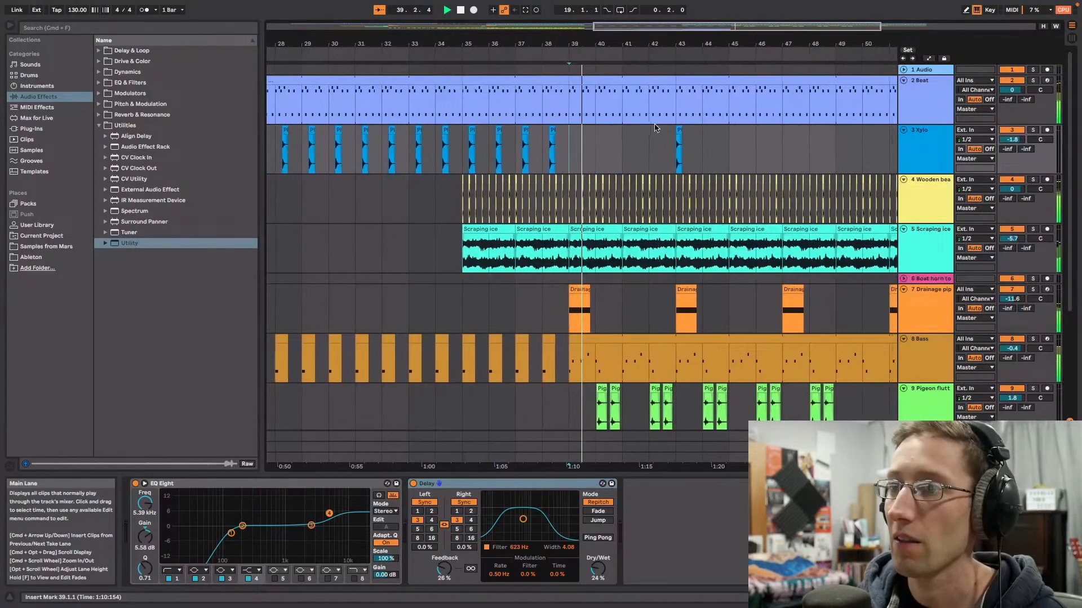
mouse_move(606, 45)
mouse_down()
mouse_move(719, 46)
mouse_move(599, 38)
mouse_up()
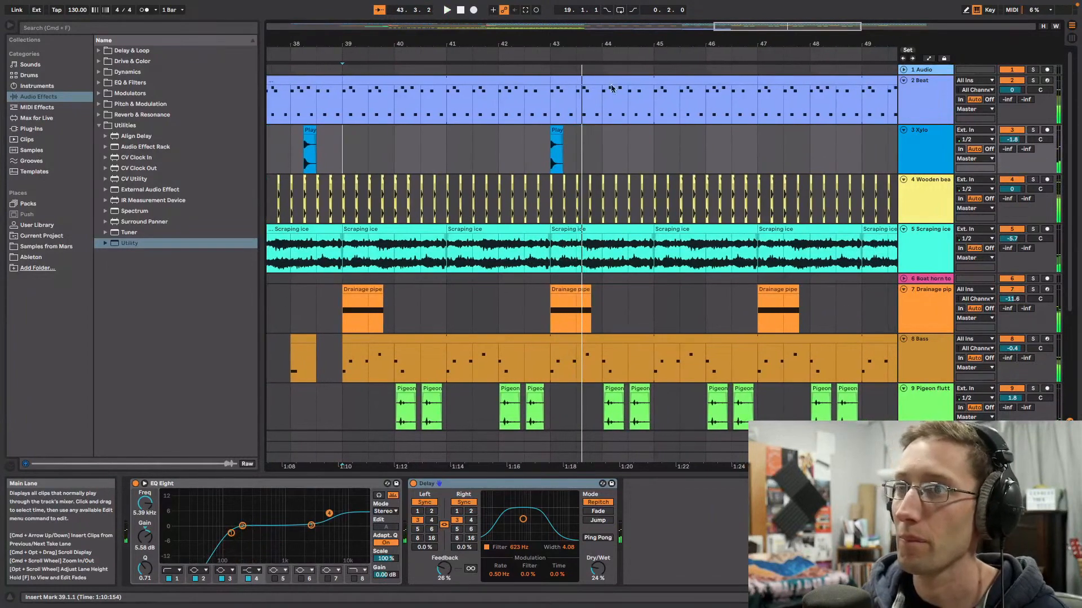
drag(600, 44, 710, 75)
key(space)
key(space)
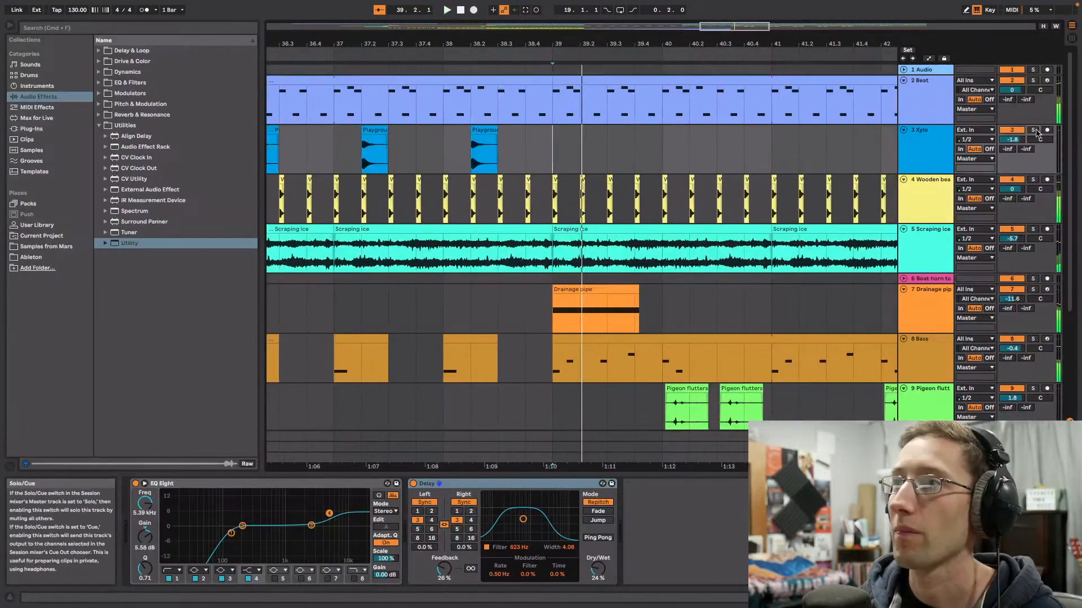
Step: Solo the Xylo track and listen to the xylophone clip at bar 43
click(1034, 131)
drag(734, 26, 789, 25)
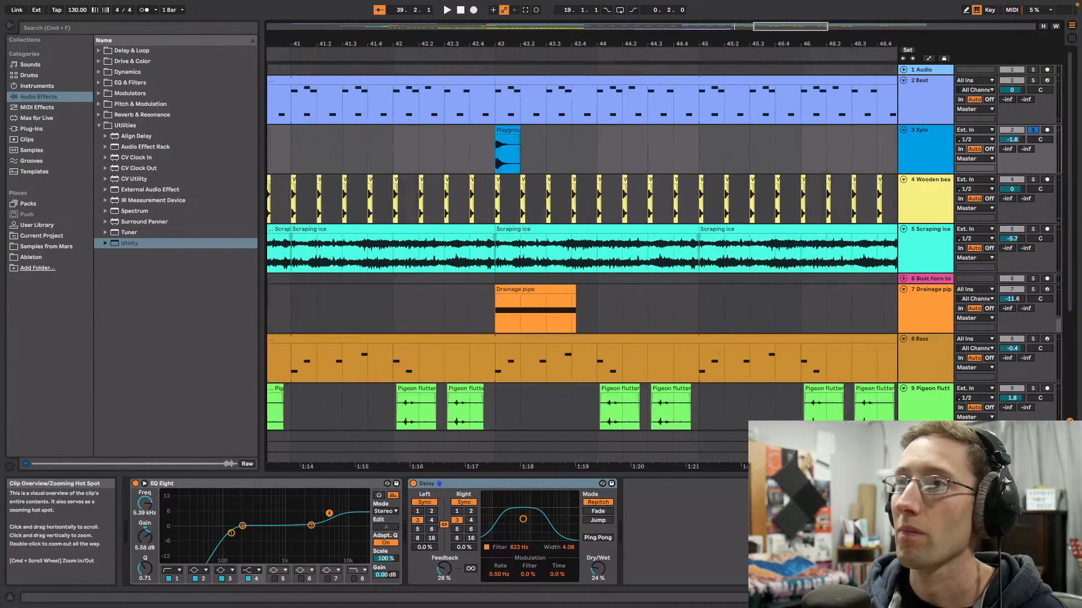
click(486, 161)
key(space)
key(space)
key(space)
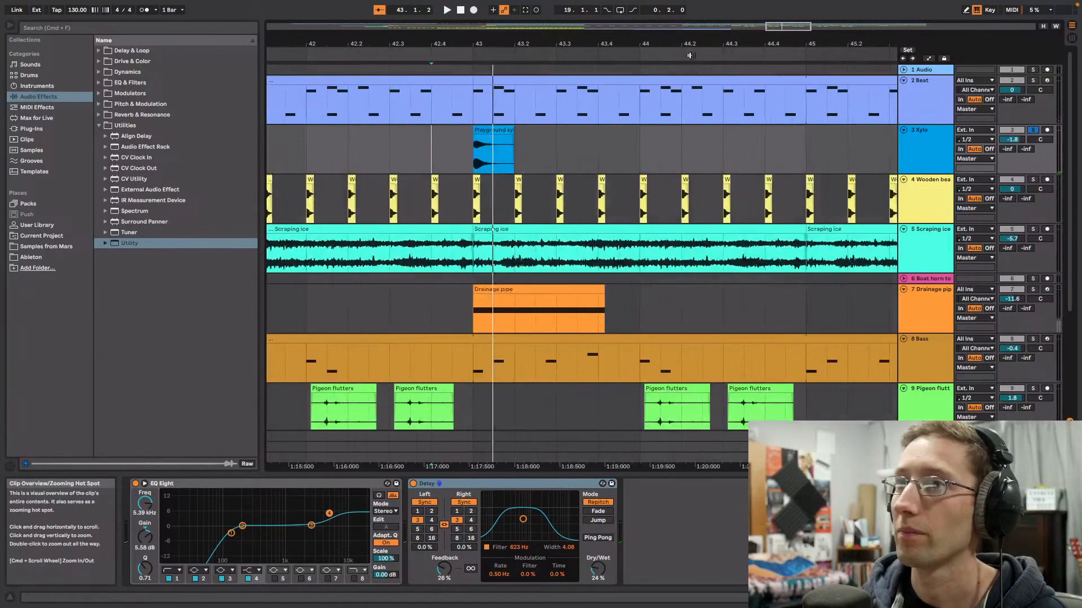
Step: Shorten the xylophone clip at bar 43 to a length of 0.0.2, duplicate it three times in a row, and audition the result
drag(508, 128, 495, 129)
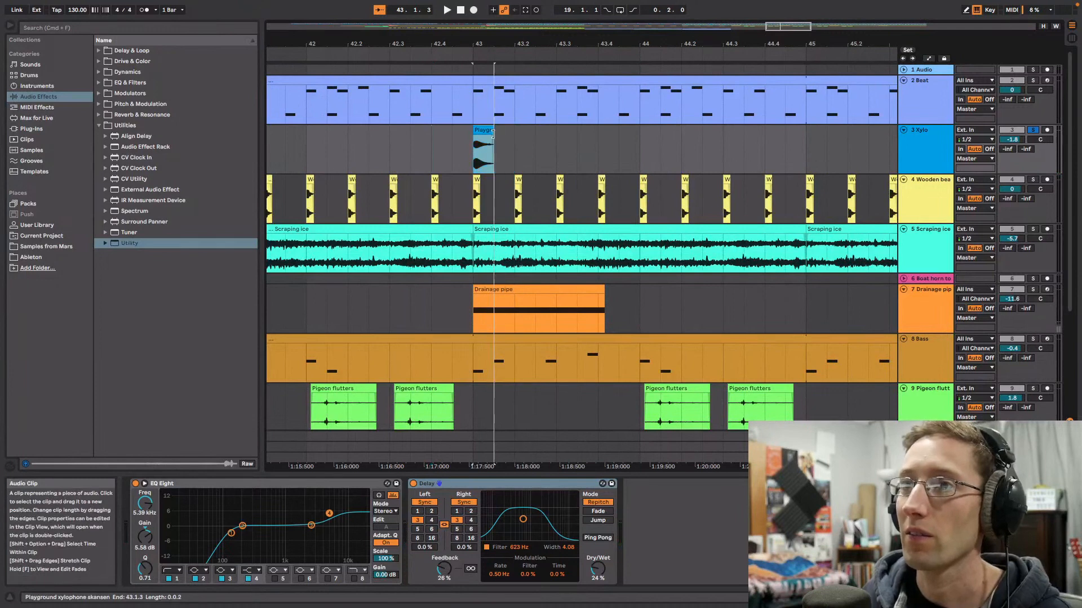
key(super+d)
key(super+d)
key(super+d)
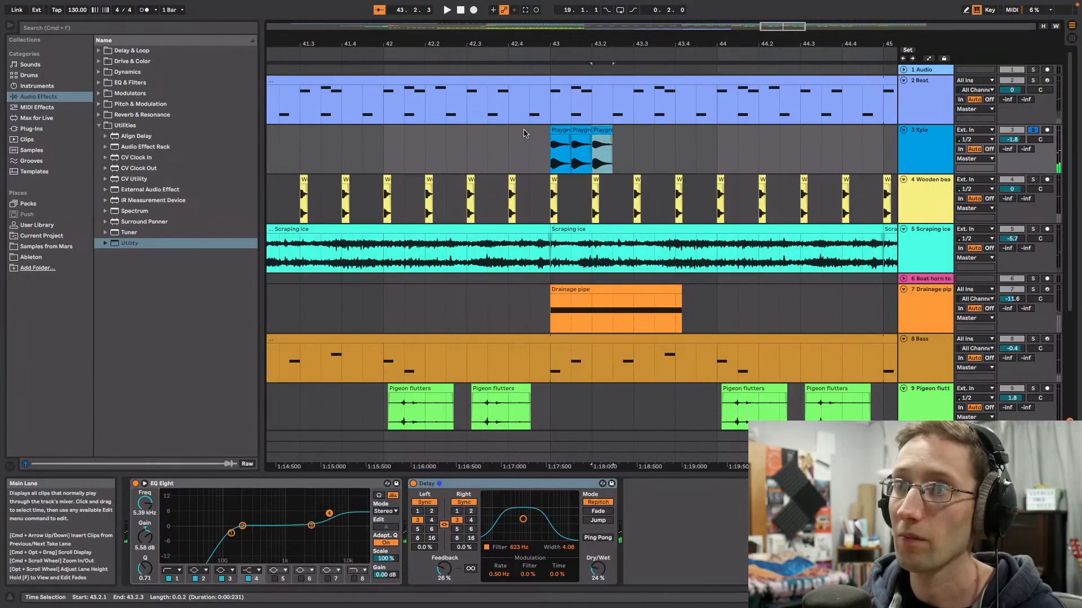
key(space)
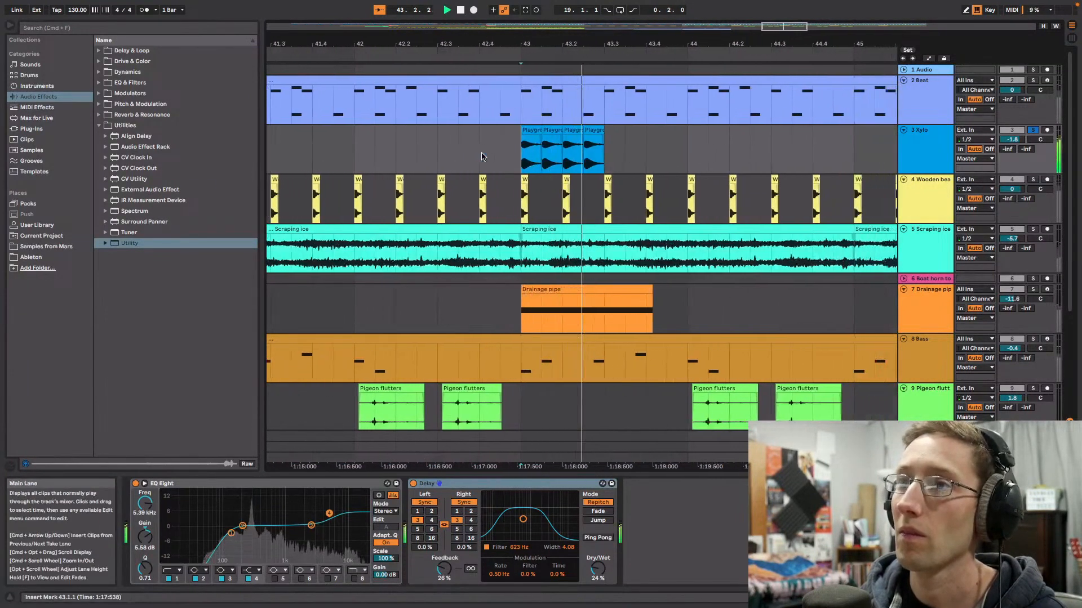
key(space)
key(space)
drag(780, 26, 780, 57)
key(space)
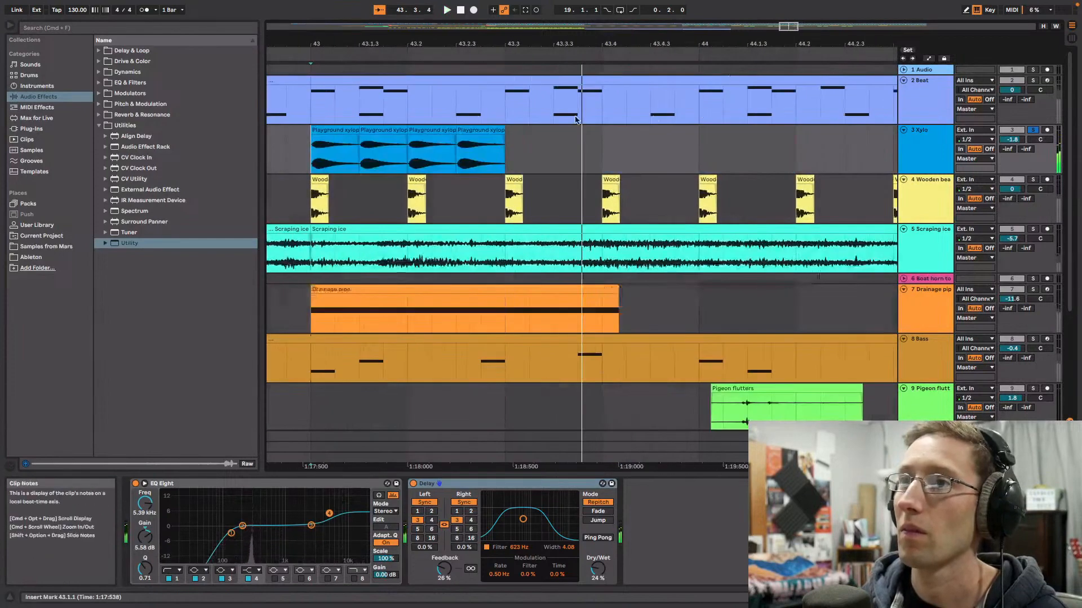
Step: Move the duplicated xylophone clips closer together so the four hits start a sixteenth apart from bar 43, and play them
drag(382, 131, 357, 135)
drag(421, 131, 374, 130)
drag(457, 130, 384, 130)
click(313, 158)
key(space)
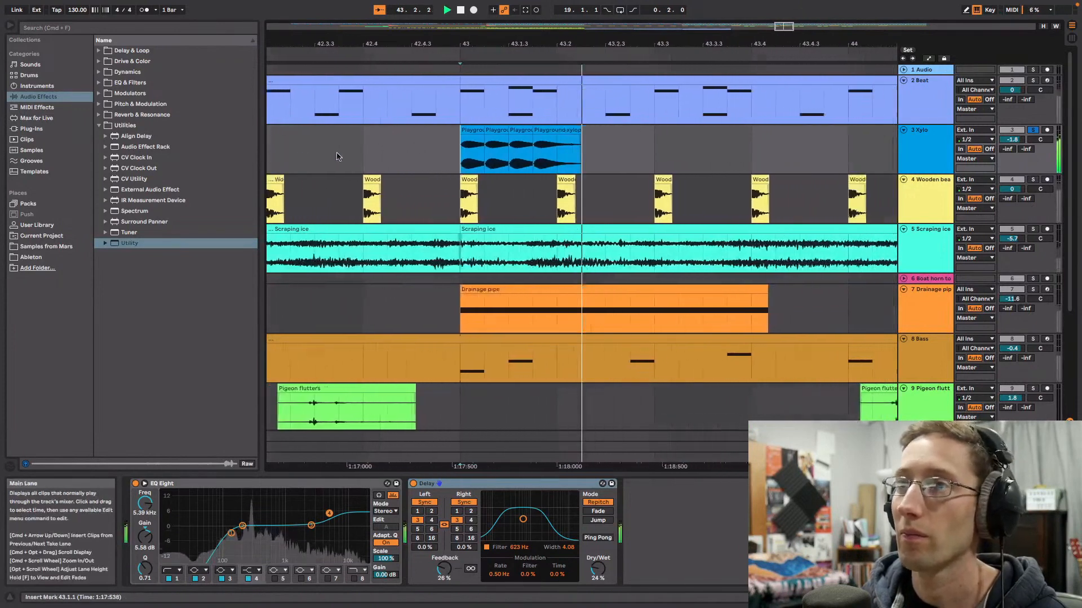
key(space)
Step: Lower the second xylophone hit's clip gain to -11.3 dB and audition it
click(504, 131)
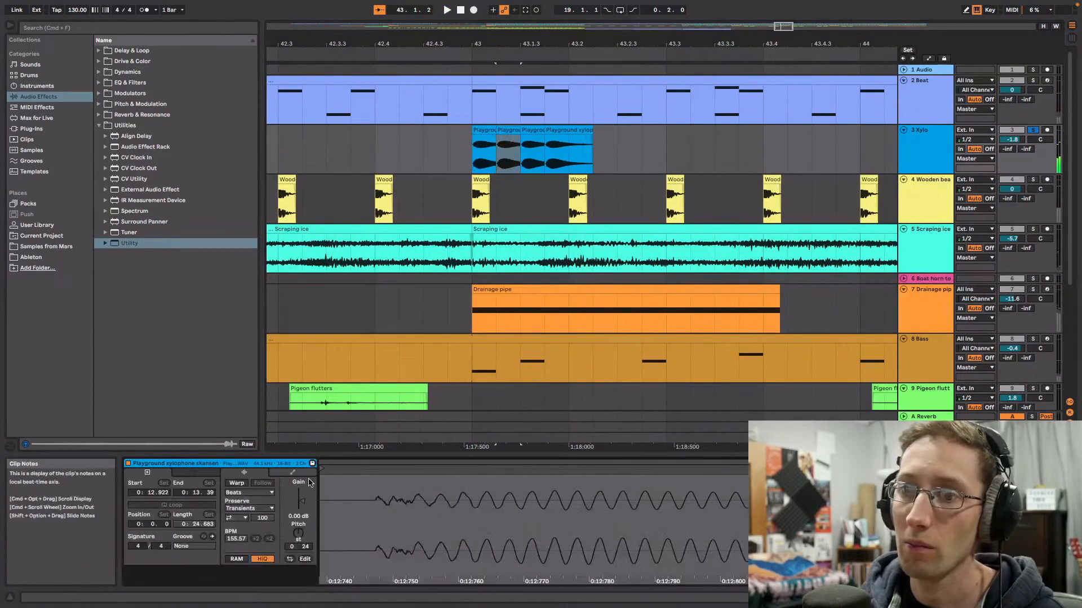
drag(300, 502, 300, 527)
key(space)
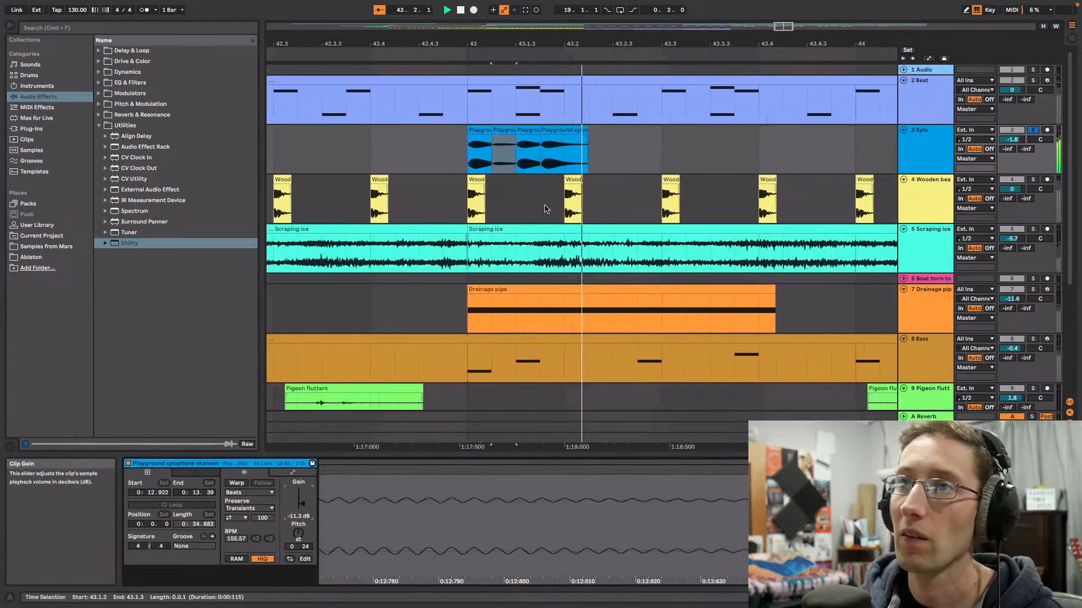
key(space)
Step: Slightly lower the clip gain of the third xylophone hit and replay the pattern from bar 43
click(517, 130)
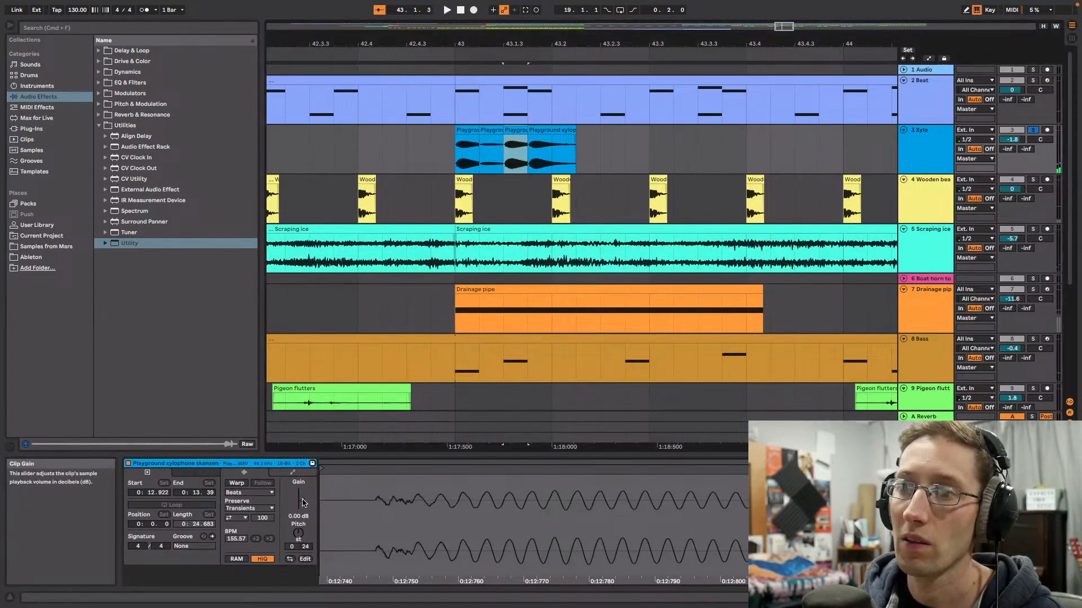
drag(303, 502, 303, 510)
click(450, 160)
key(space)
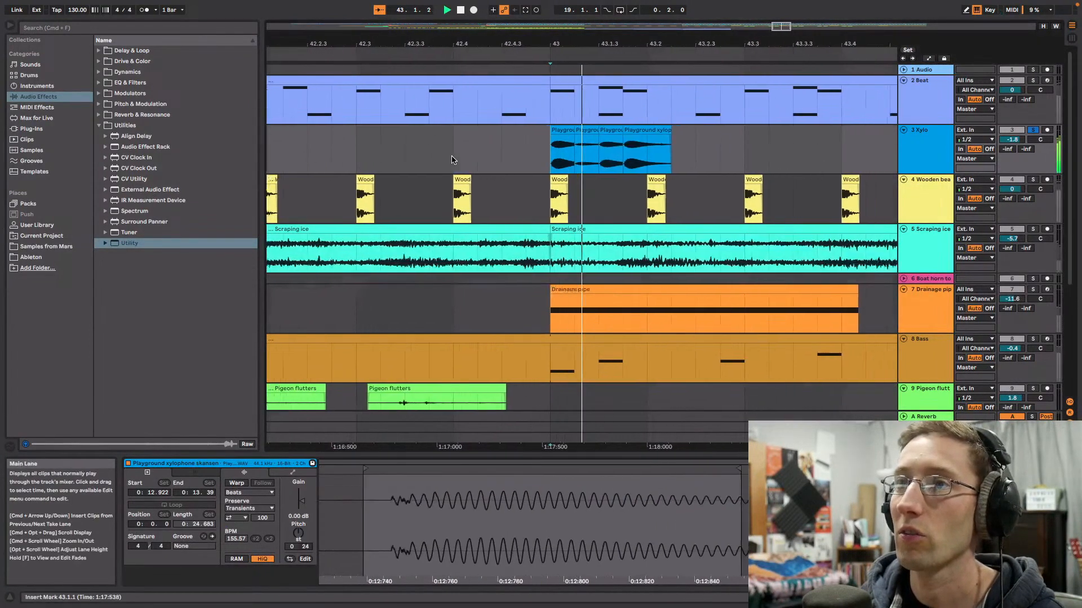
key(space)
key(space)
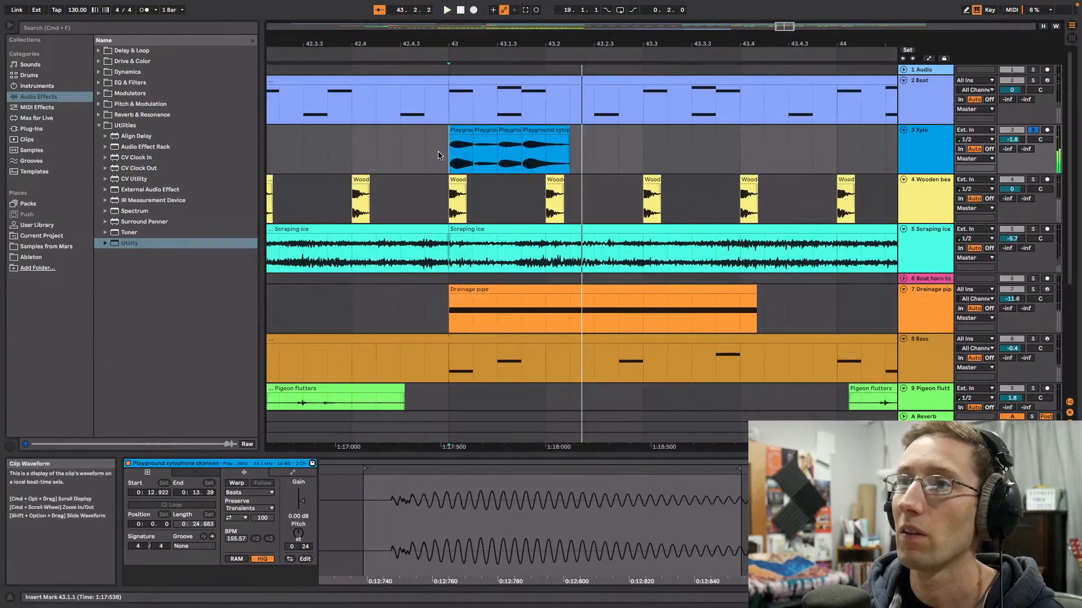
key(space)
key(space)
Step: Turn off the Xylo track's solo and play the xylophone pattern in the full mix from bar 43
click(1032, 130)
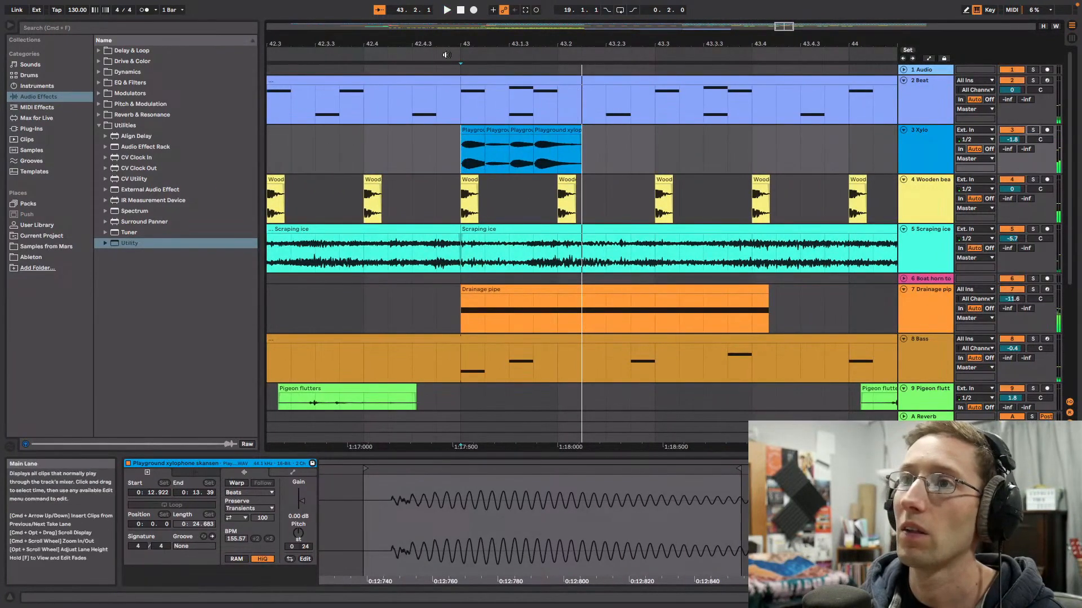
key(space)
key(space)
key(space)
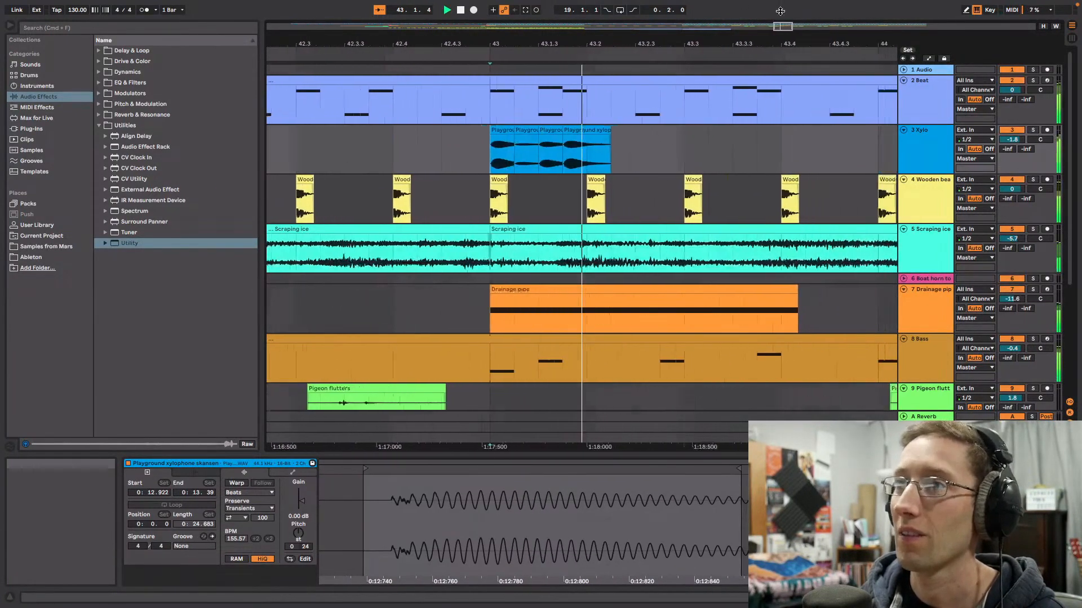
key(space)
drag(682, 44, 776, 22)
key(space)
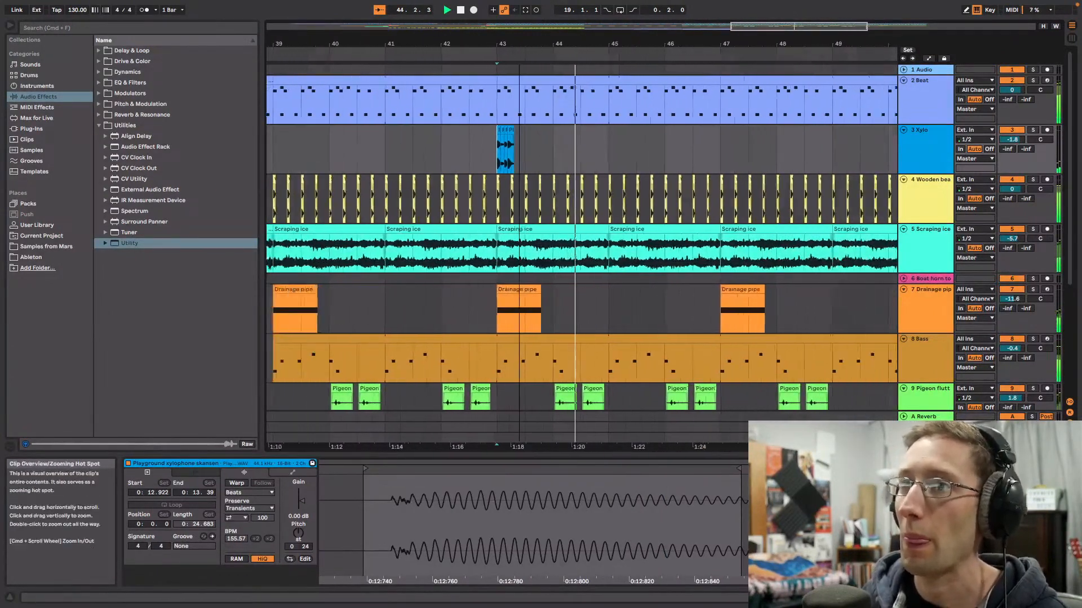
Step: Copy the one-bar xylophone pattern at bar 43 to bars 45, 47 and 49 on the Xylo track
key(space)
drag(540, 142, 492, 147)
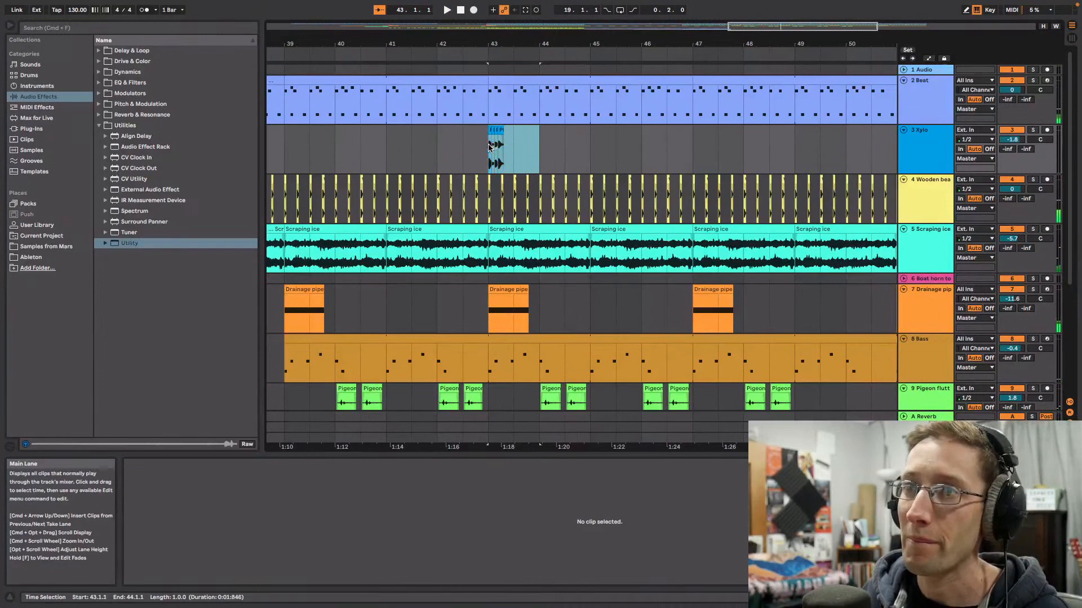
key(super+c)
click(589, 148)
key(super+v)
click(691, 145)
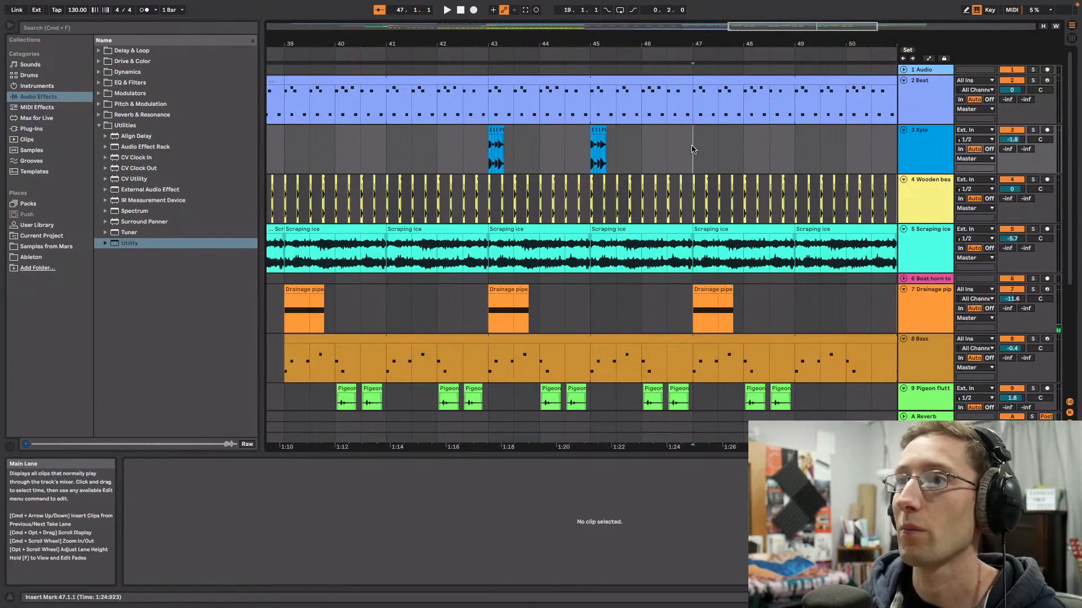
key(super+v)
key(super+v)
Step: Play the full mix from bar 43 to check the repeated xylophone pattern against the other tracks
click(487, 163)
key(space)
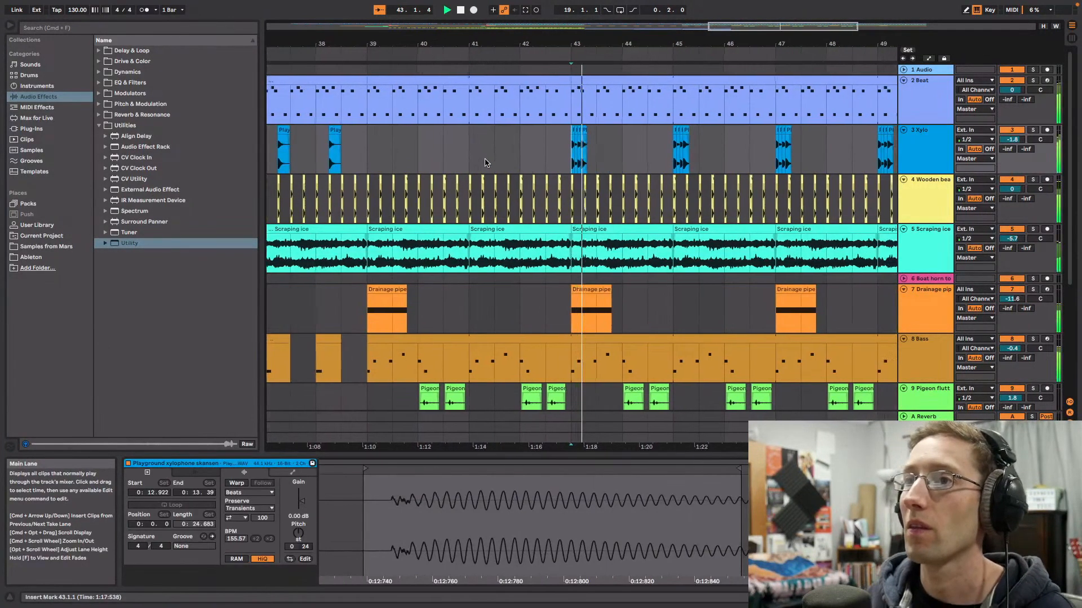
key(minus)
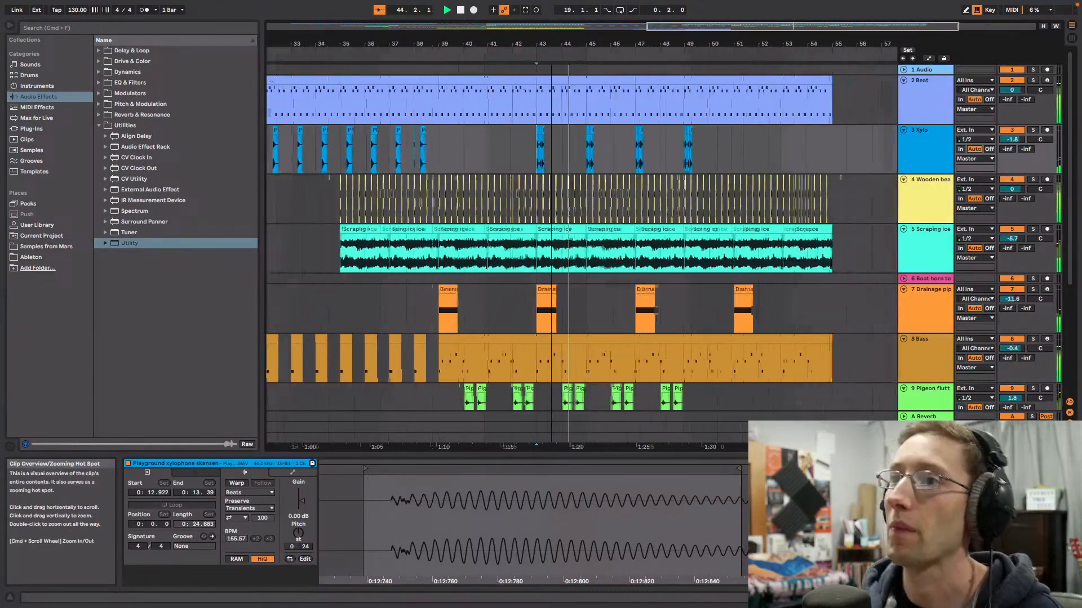
drag(786, 27, 786, 14)
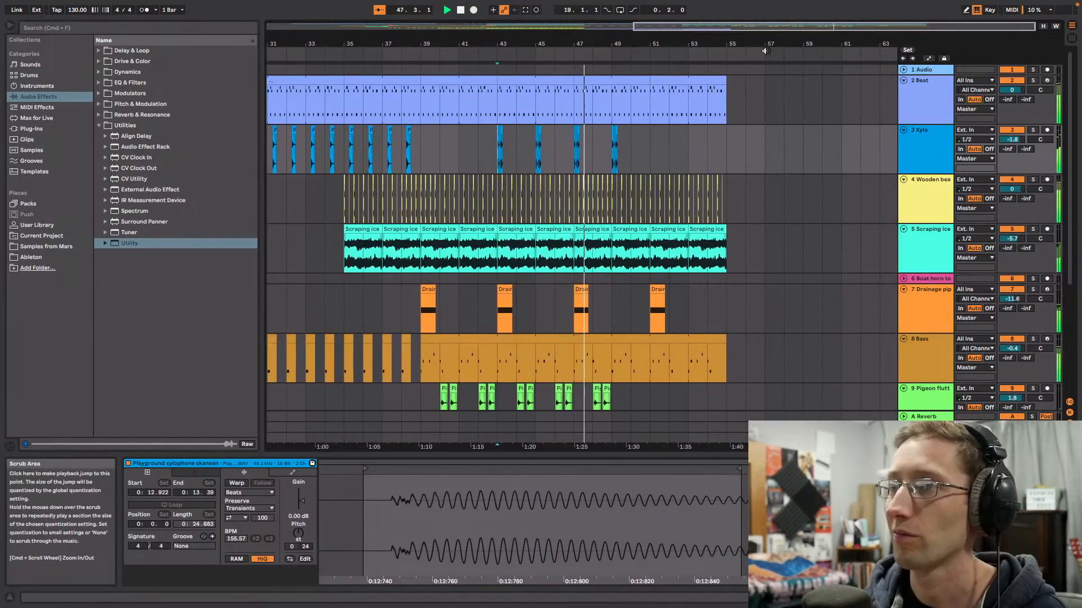
scroll(813, 119, down, 5)
scroll(741, 136, up, 5)
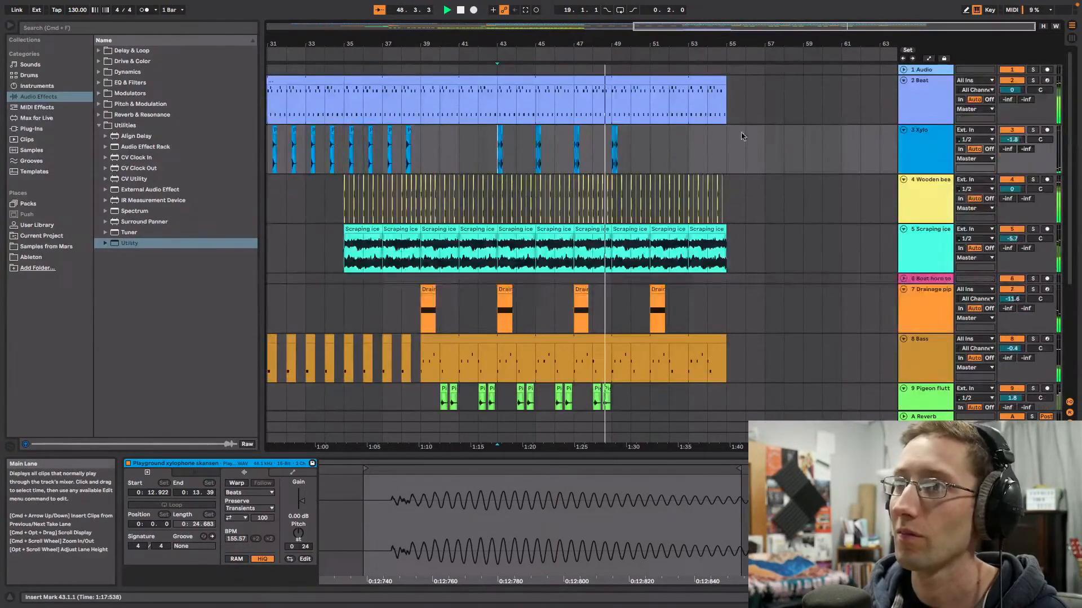
Step: Delete the Beat track's section from bar 51 to bar 55 and listen through to the end of the arrangement
click(710, 80)
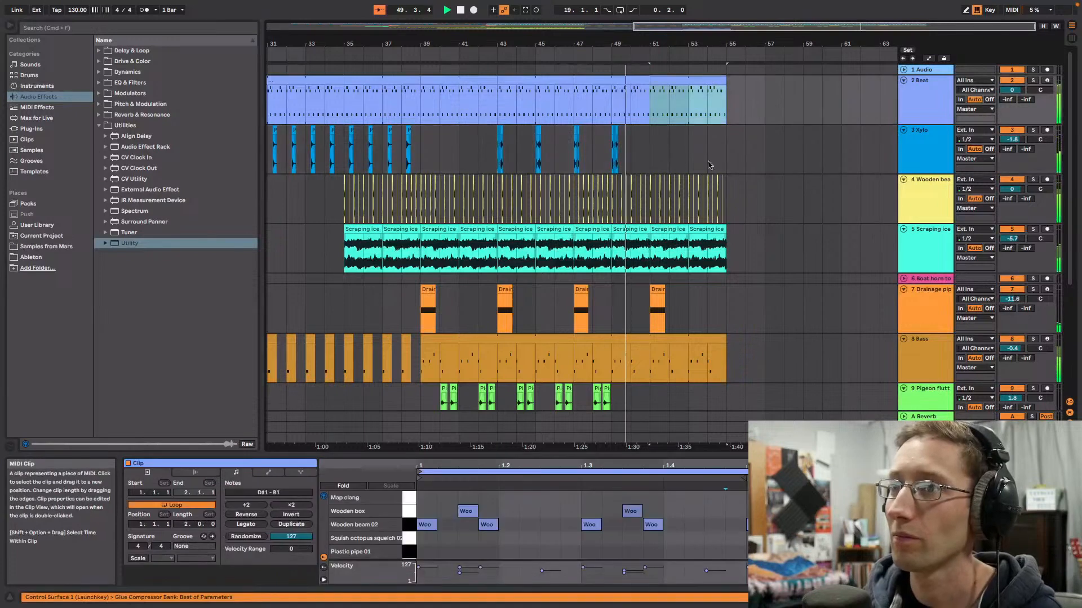
key(Delete)
drag(729, 186, 727, 363)
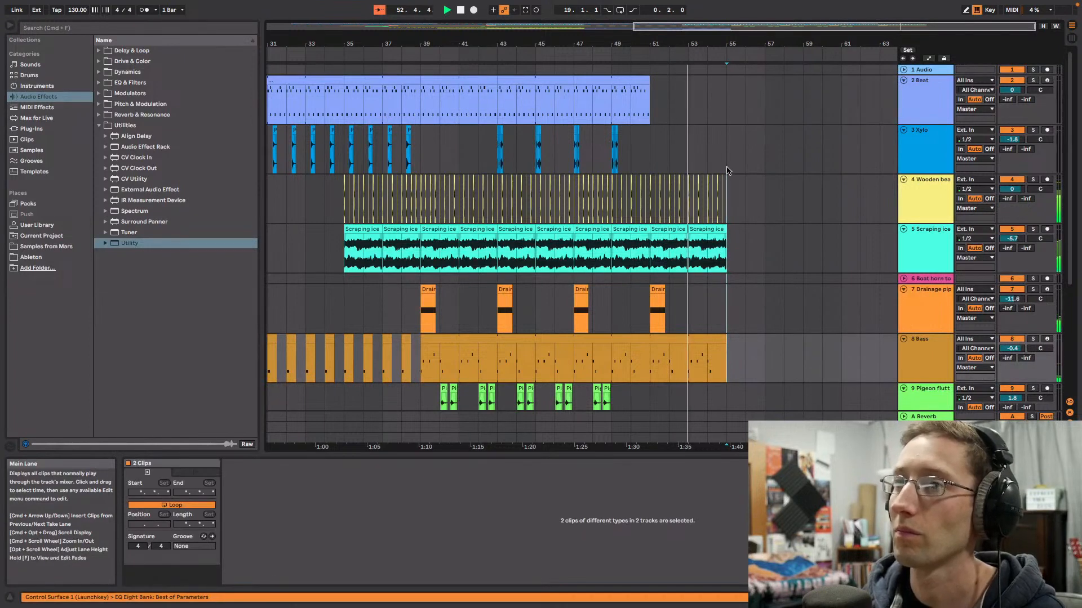
scroll(727, 170, down, 5)
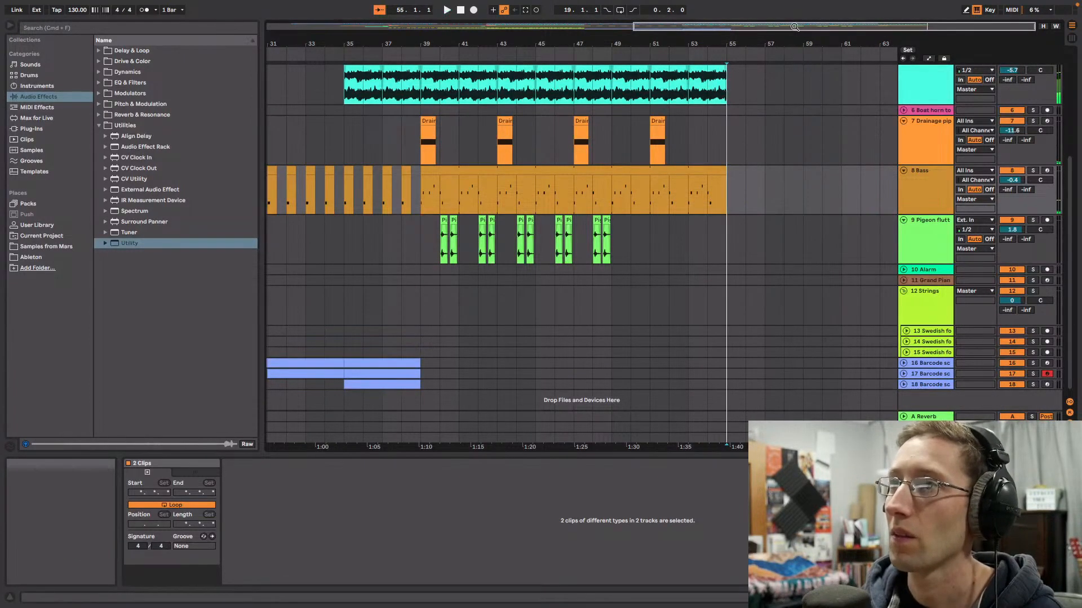
Step: Duplicate bars 51 to 55 of the Wooden beam, Scraping ice, Drainage pipe and Bass tracks twice, and play from bar 51
drag(795, 27, 676, 17)
scroll(701, 154, up, 4)
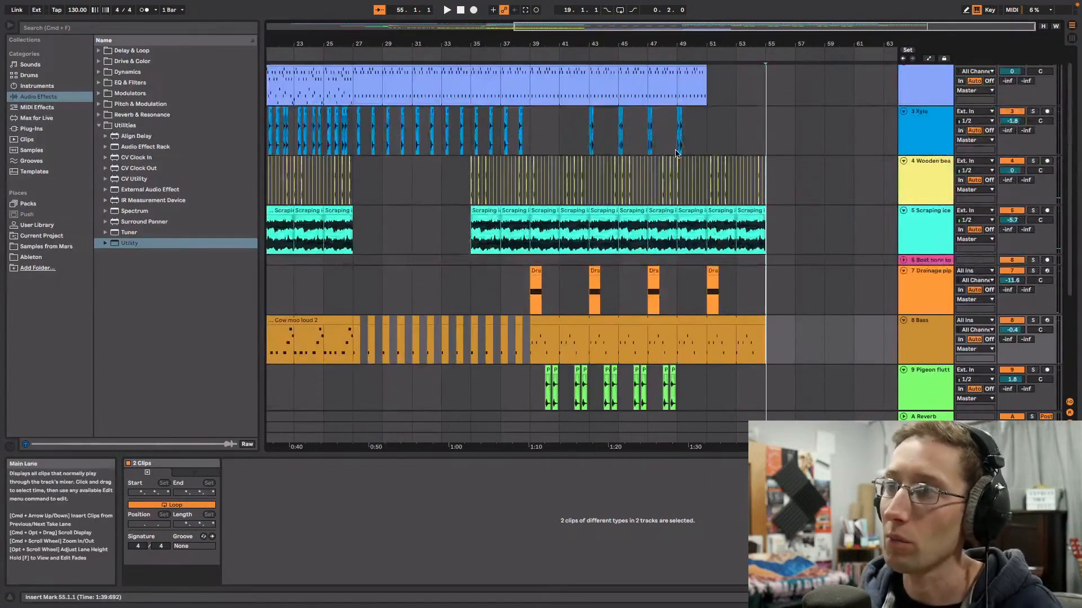
drag(769, 167, 703, 355)
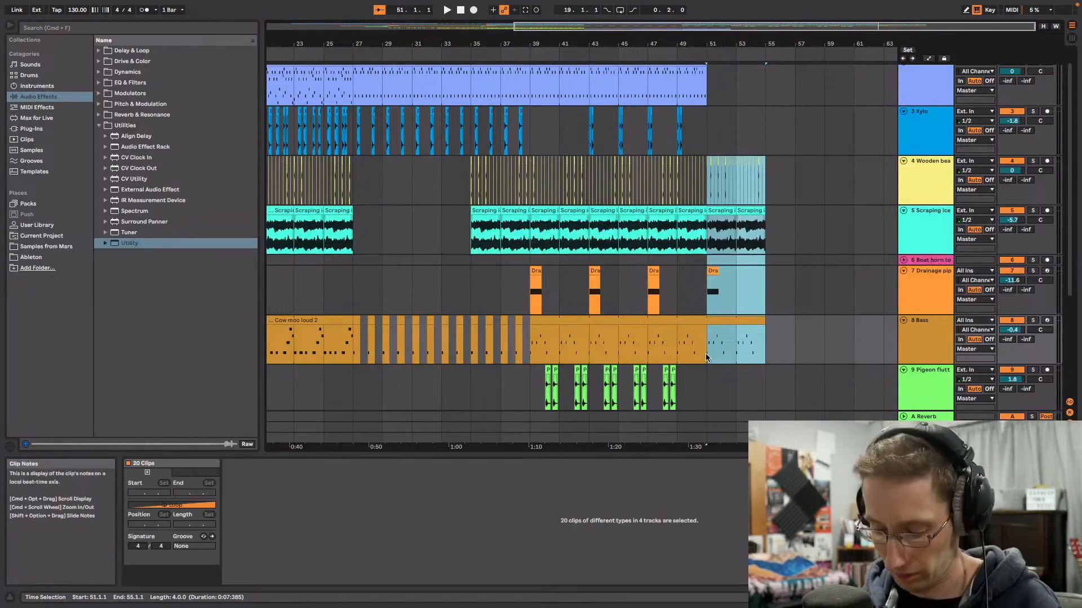
key(super+d)
key(super+d)
click(706, 55)
scroll(765, 145, right, 3)
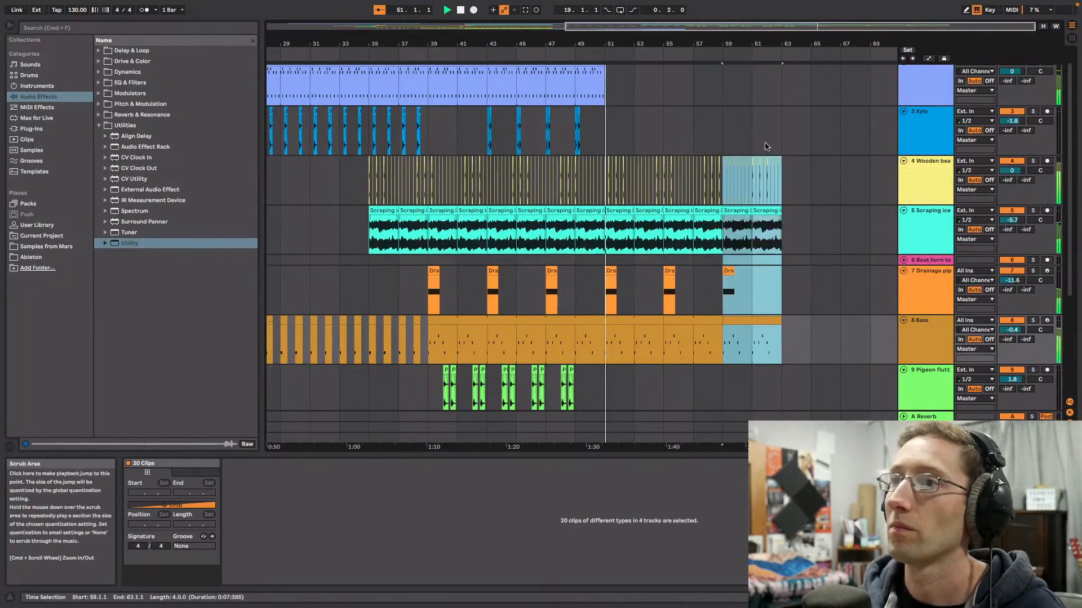
Step: Solo the Swedish folk music tracks 14, 15 and 13 in turn and audition them from bar 23
scroll(765, 145, down, 4)
key(w)
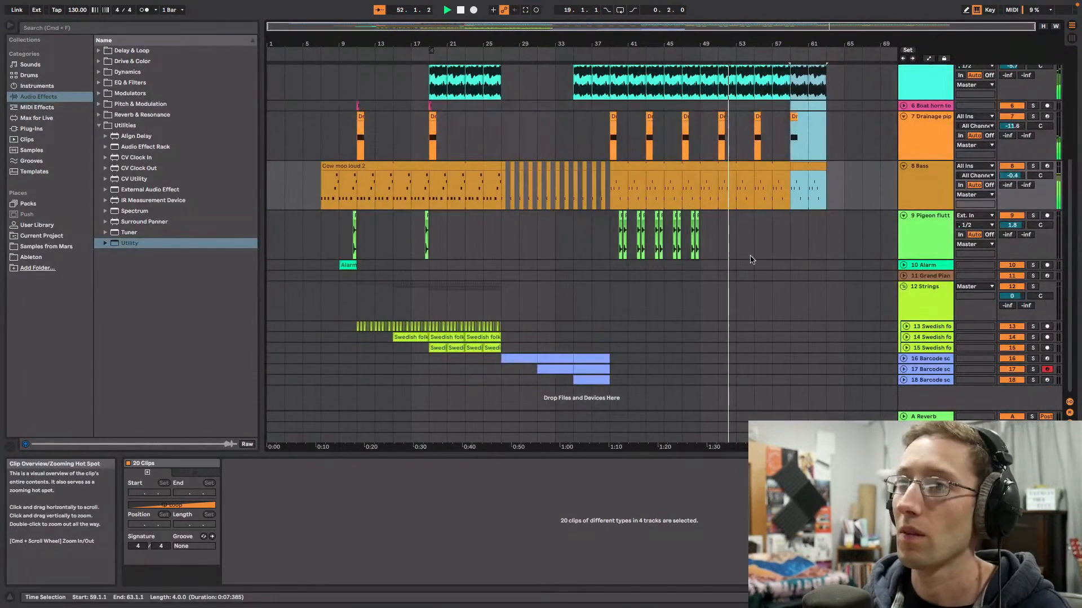
click(906, 337)
click(1033, 337)
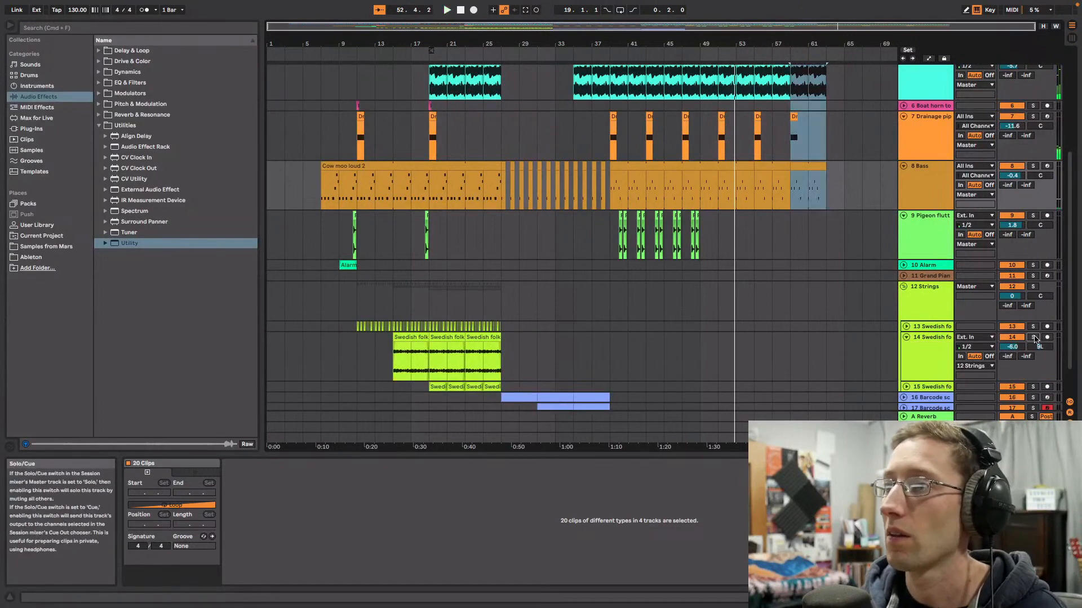
click(465, 369)
key(space)
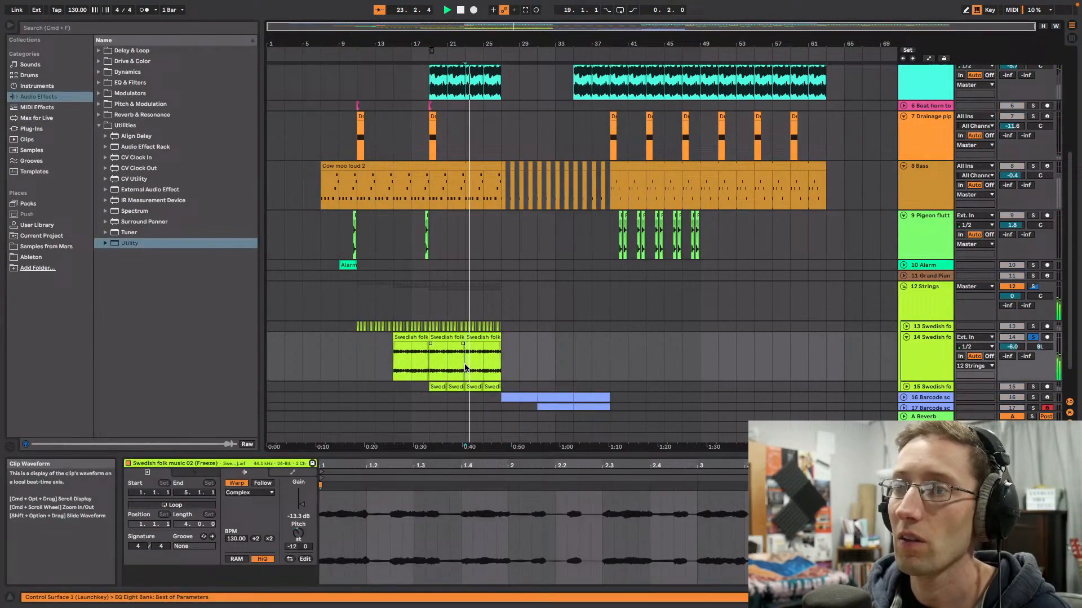
click(1032, 386)
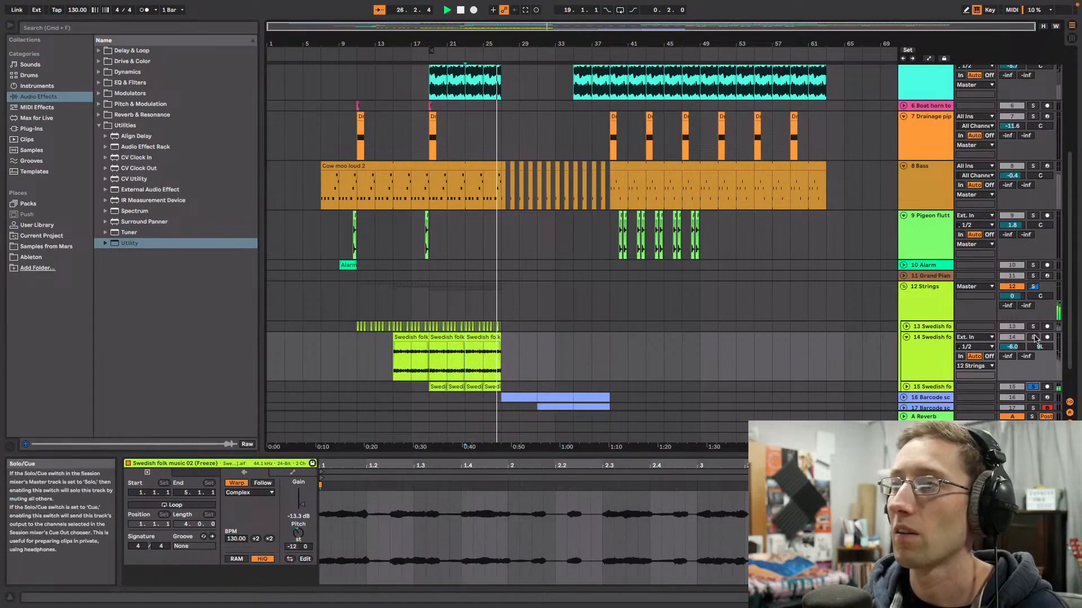
click(1033, 326)
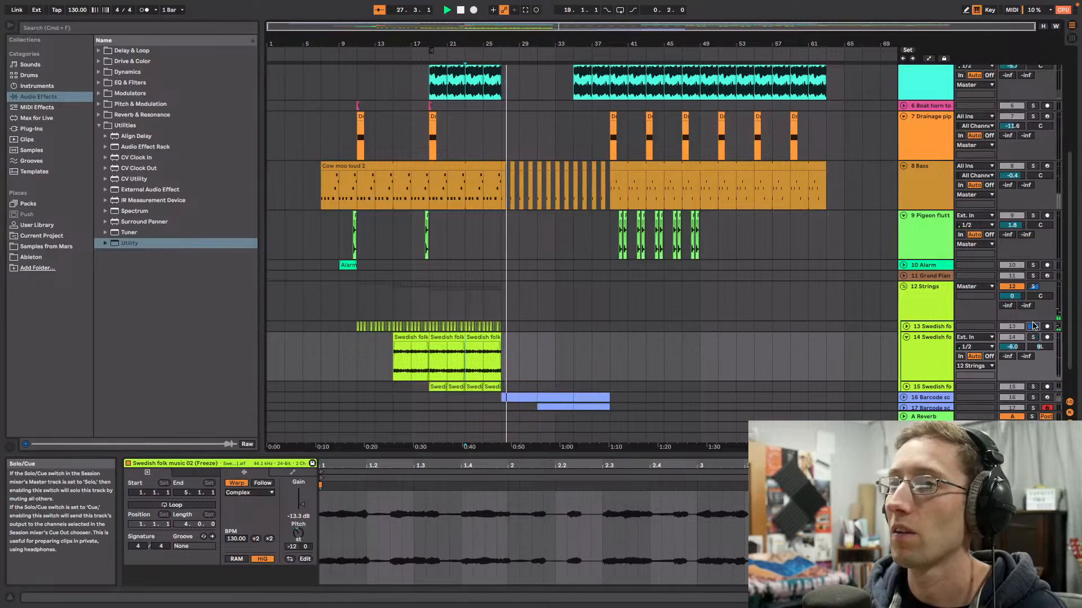
key(space)
key(space)
click(1033, 337)
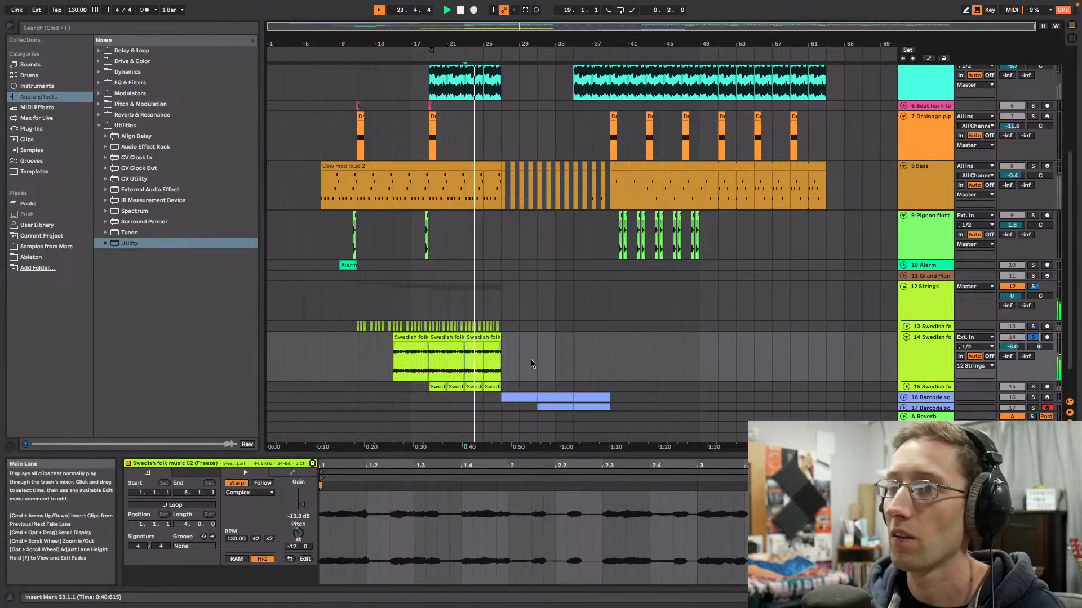
Step: Copy the Swedish folk clip at bar 23 on track 14 to bar 53, unsolo the track and play it with the mix
click(485, 360)
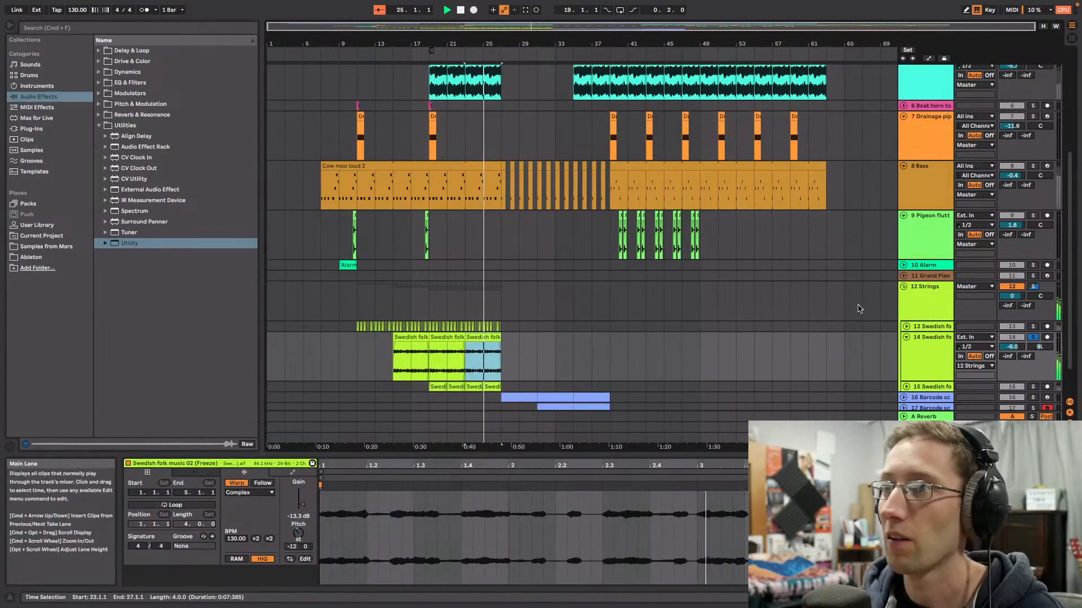
scroll(738, 148, up, 5)
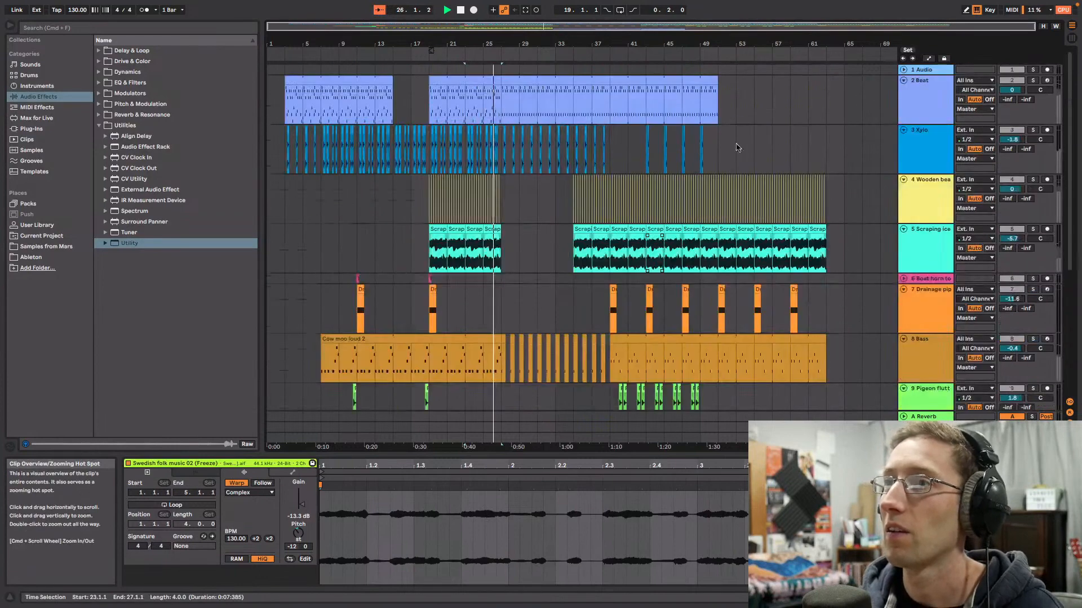
scroll(737, 148, down, 5)
click(738, 321)
key(super+v)
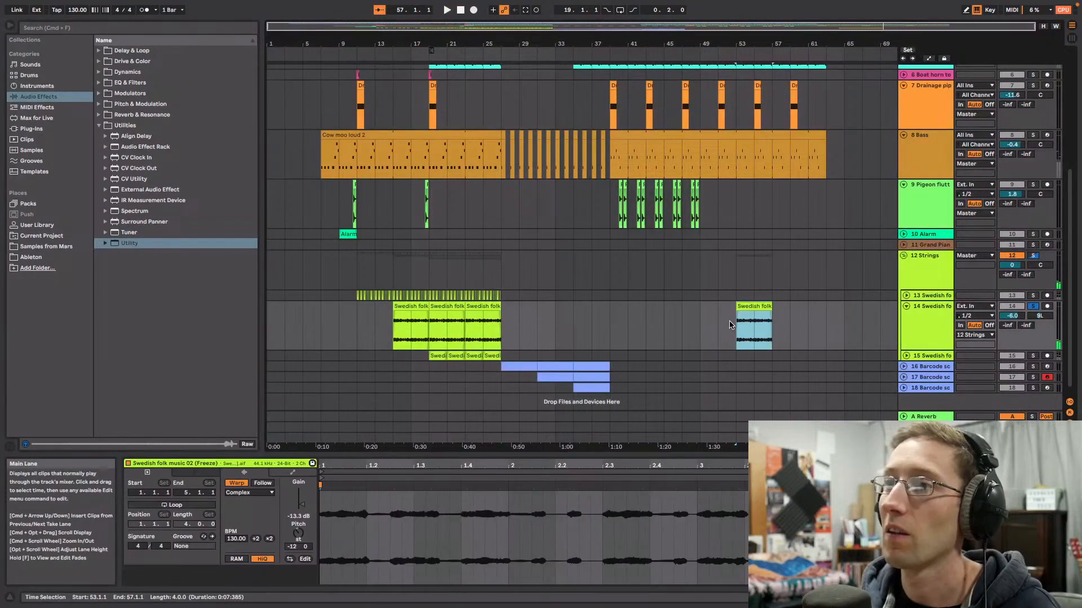
key(space)
key(space)
click(1033, 306)
key(space)
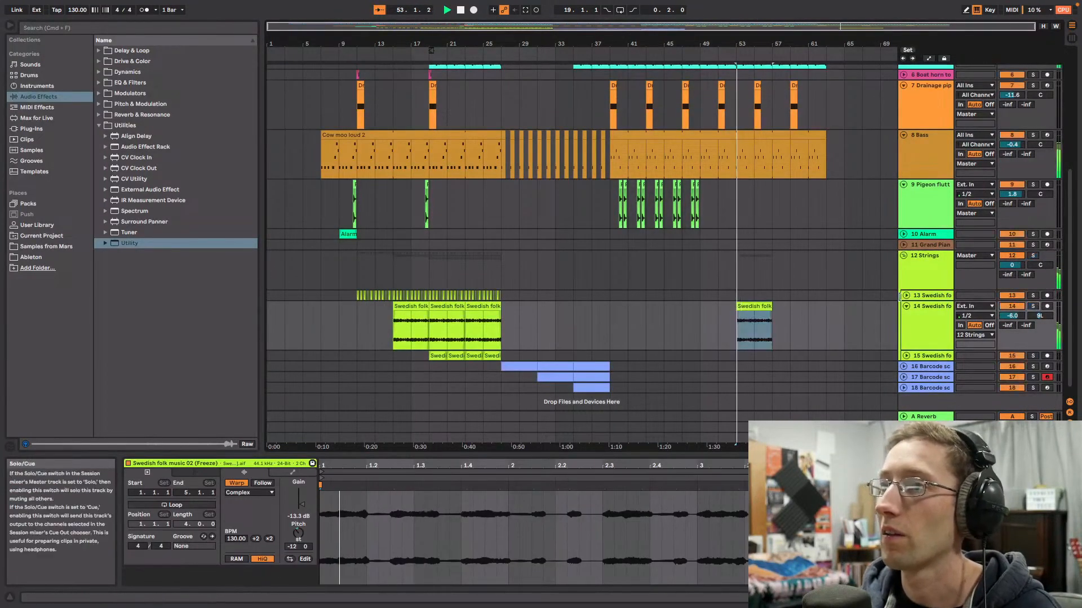
Step: Move the copied Swedish folk clip on track 14 two bars later so it starts at bar 55
scroll(839, 285, up, 5)
scroll(839, 285, down, 1)
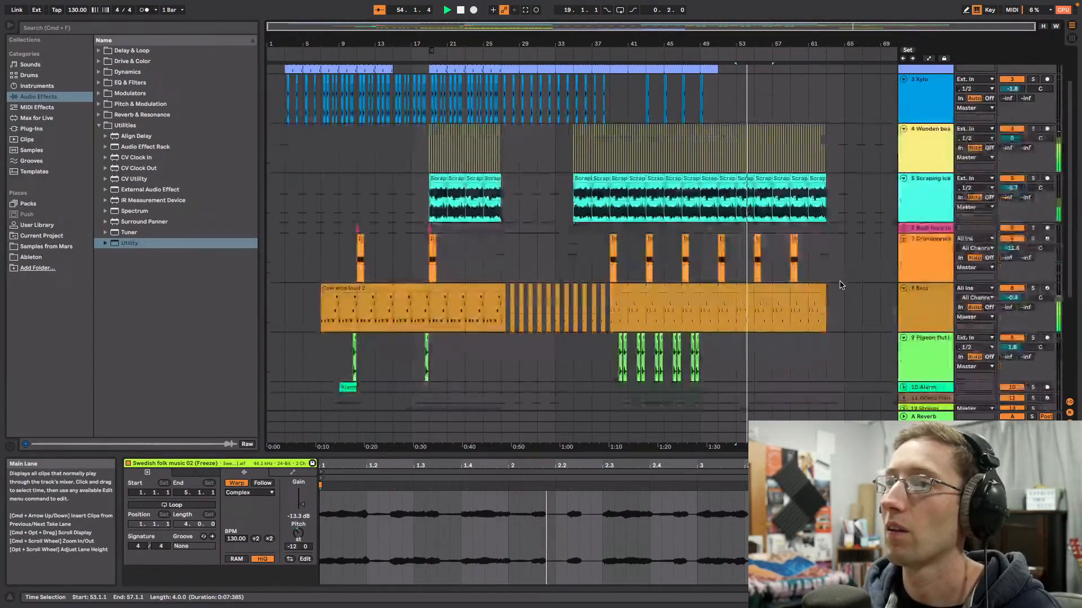
scroll(840, 284, up, 1)
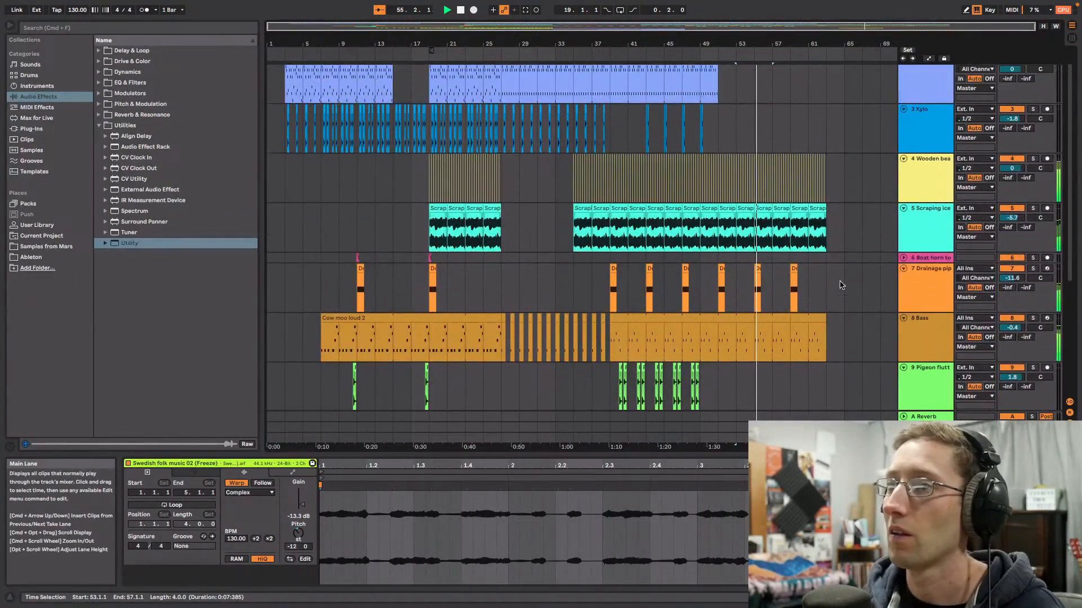
scroll(839, 284, down, 5)
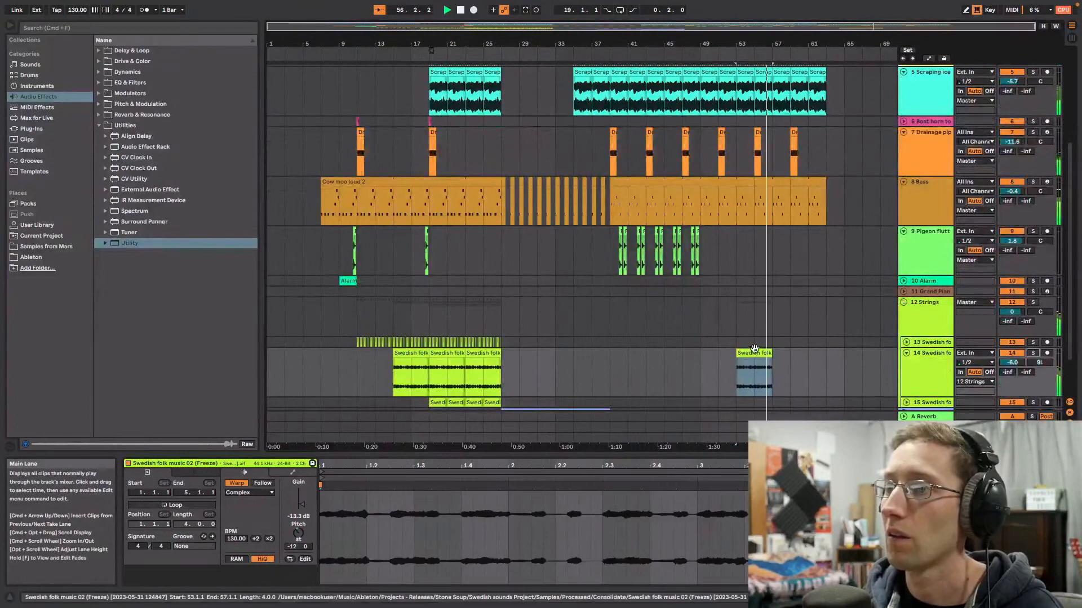
mouse_move(754, 348)
mouse_down()
mouse_move(779, 357)
mouse_move(772, 349)
mouse_up()
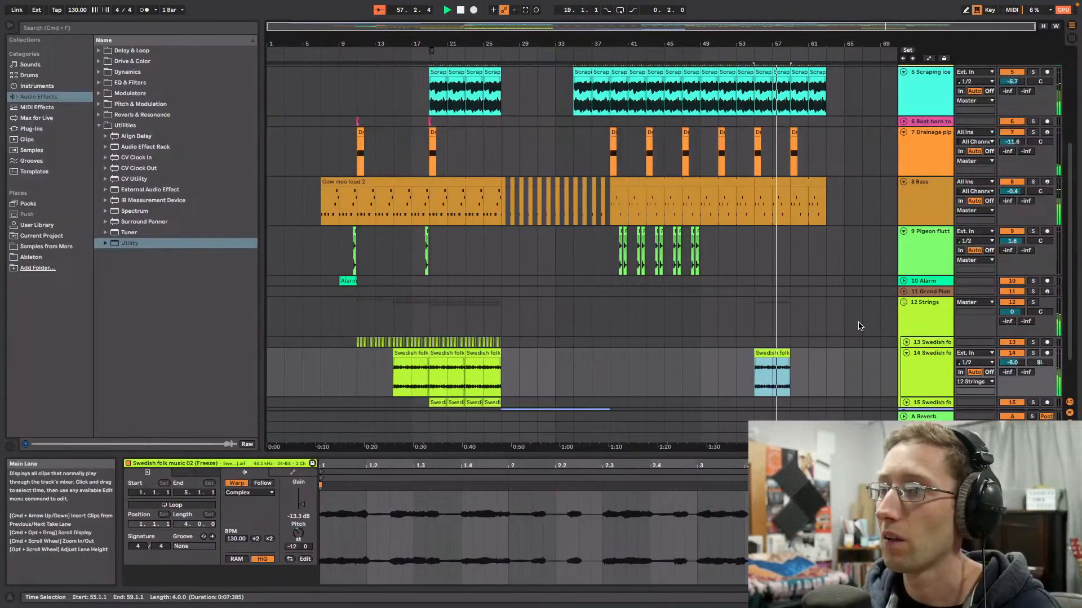
scroll(851, 323, down, 2)
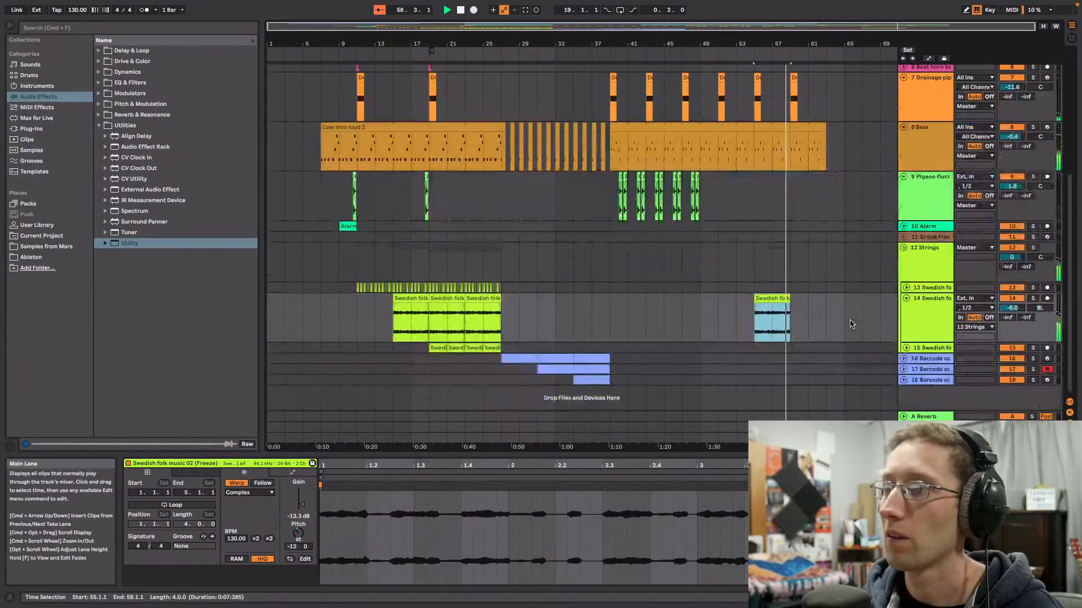
Step: Stop playback and delete the Bass track's section from bar 59 to bar 63
key(space)
drag(836, 158, 757, 159)
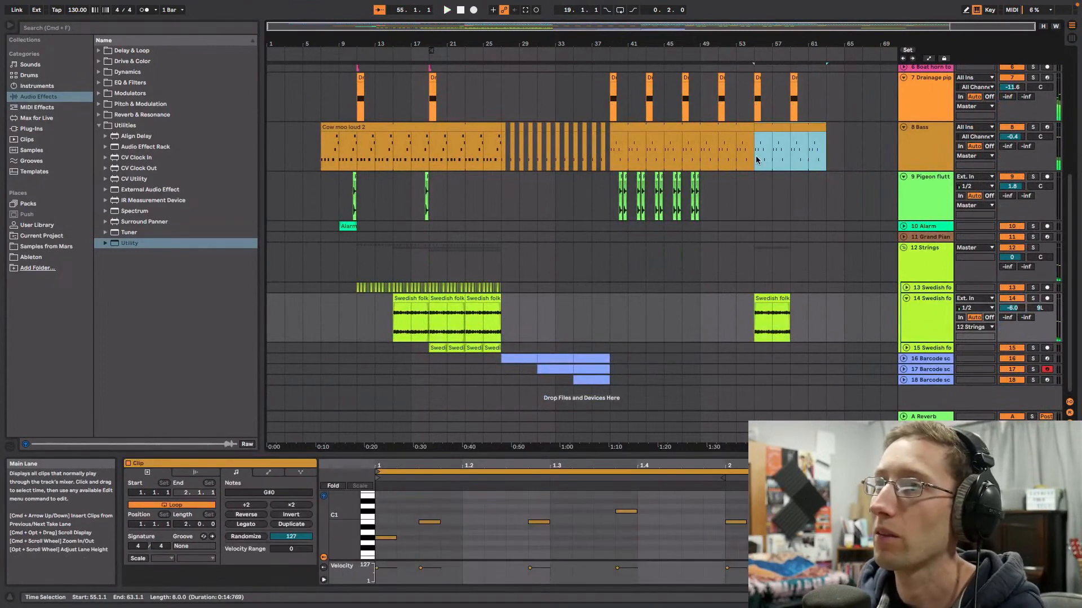
click(802, 127)
key(Delete)
Step: Lower the higher notes in the Bass clip at bar 55 to G#0 so the pattern stays on one pitch
double_click(773, 127)
key(space)
key(space)
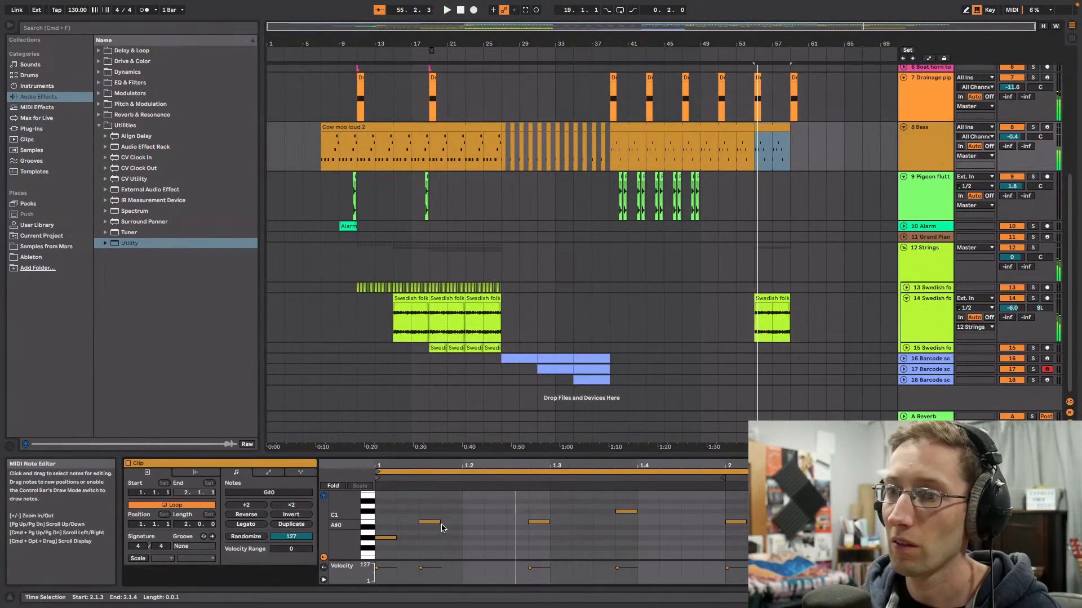
click(438, 530)
drag(434, 522, 434, 538)
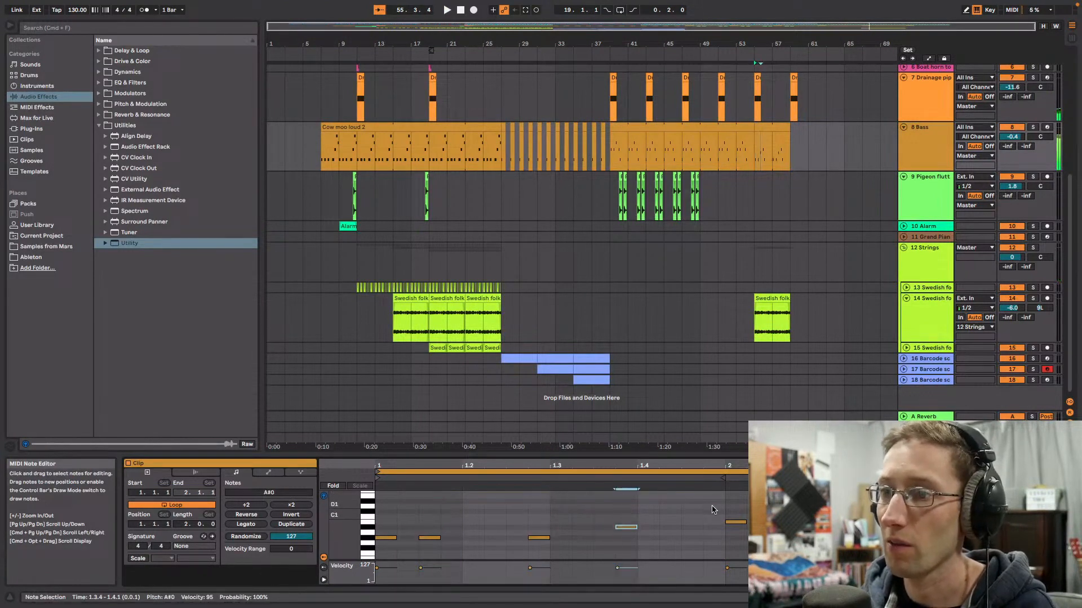
key(Down)
key(Down)
drag(735, 521, 735, 532)
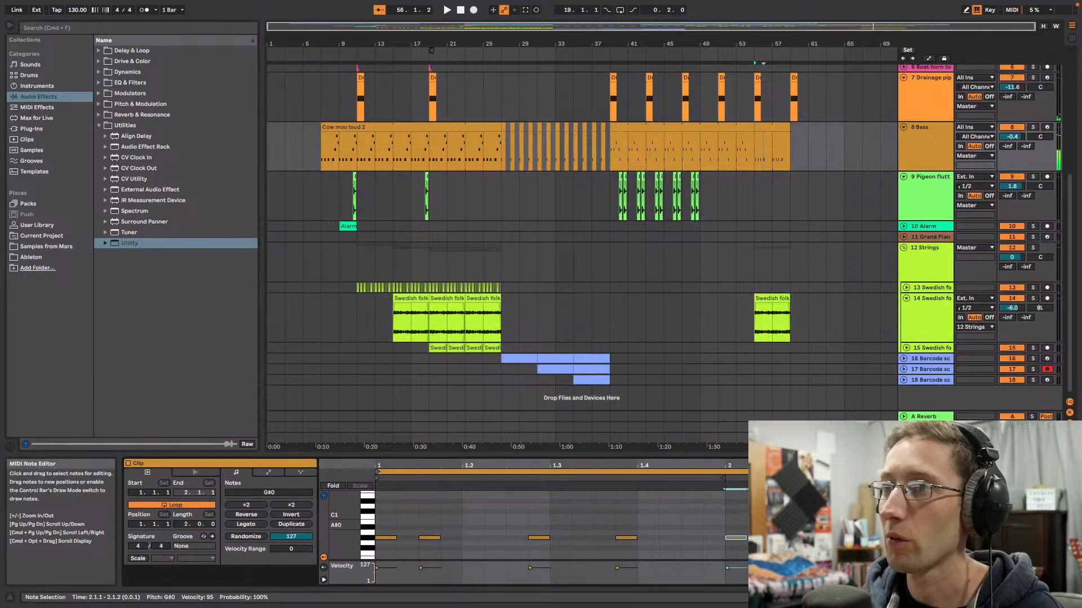
Step: Extend the edited Bass clip to bar 63 and duplicate the Swedish folk clip at bar 55 to bar 59, listening along
key(space)
drag(789, 128, 831, 128)
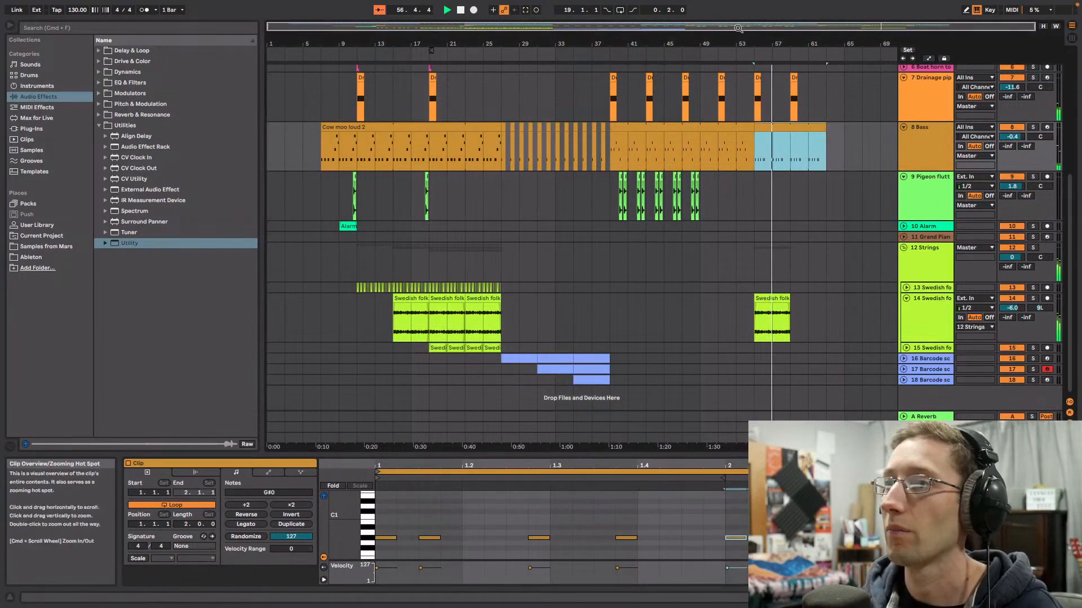
click(783, 307)
key(super+d)
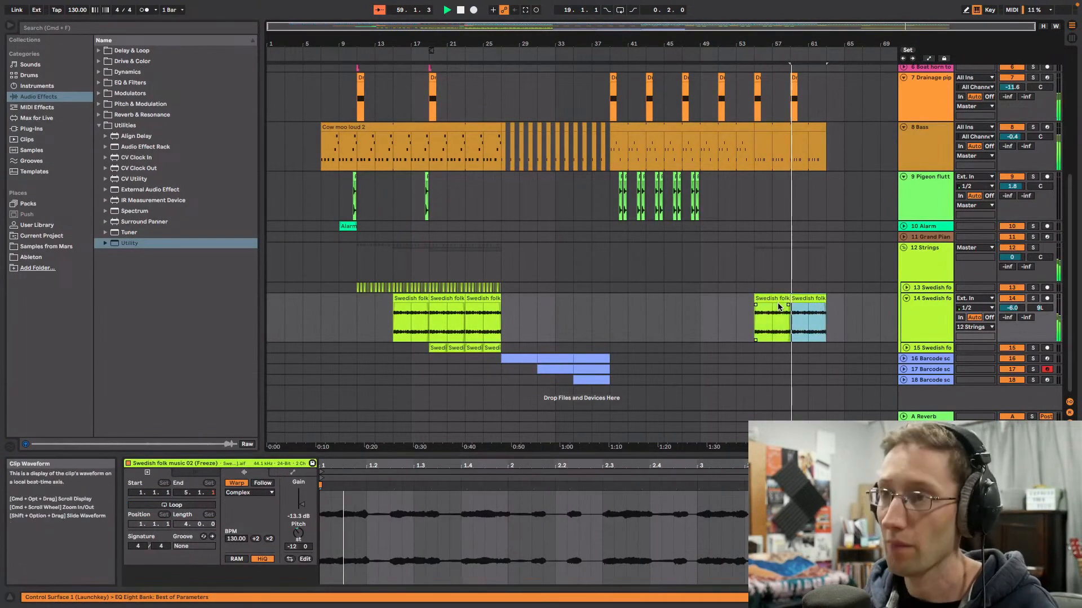
scroll(833, 133, up, 8)
scroll(833, 133, down, 5)
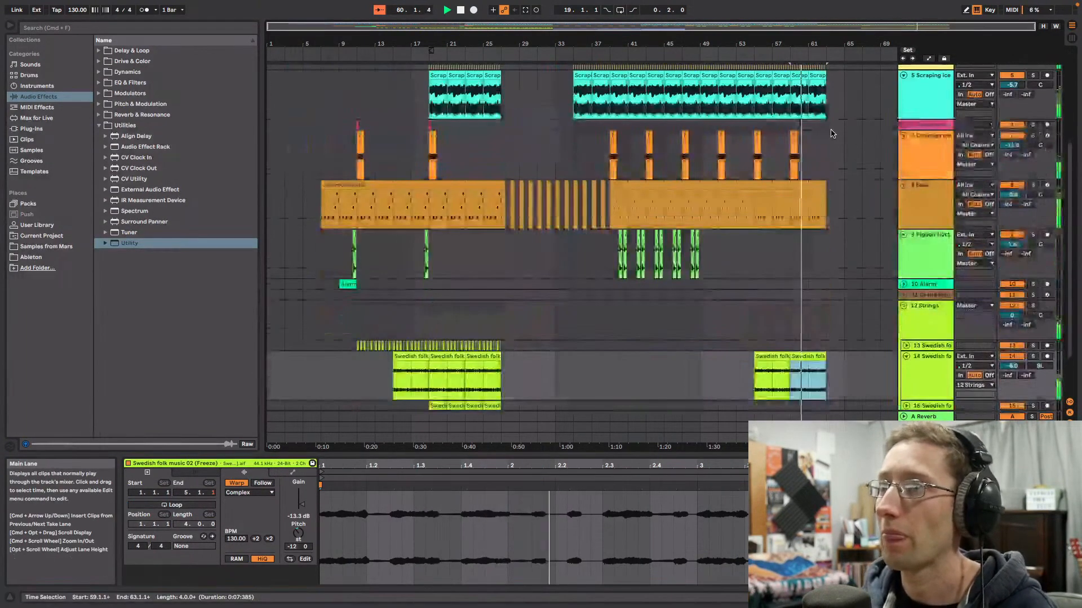
scroll(834, 135, down, 3)
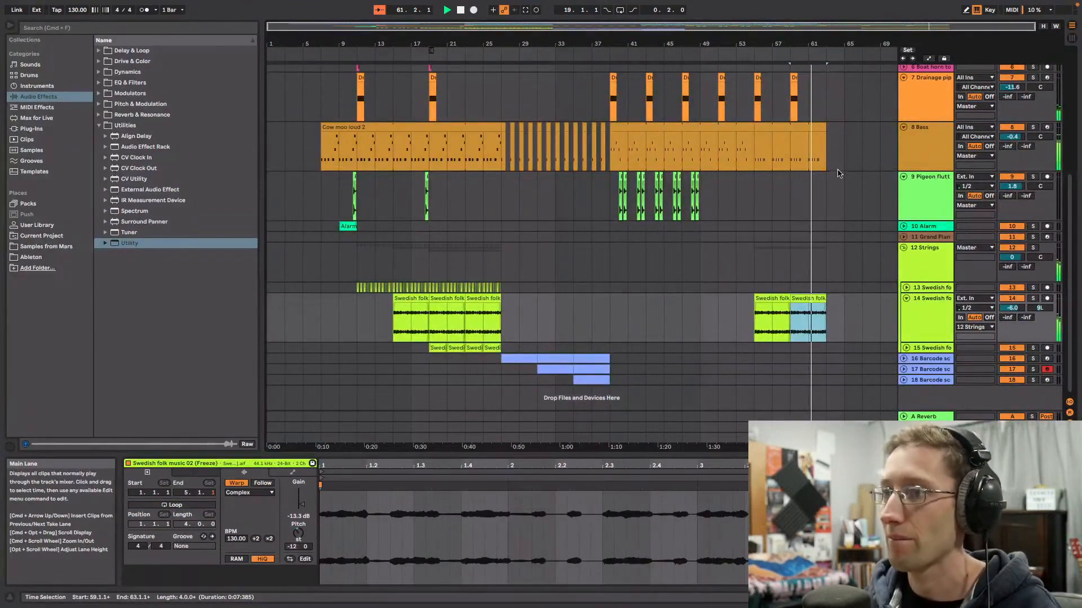
Step: Add an Auto Filter to the Strings group and lower its frequency to 647 Hz while playing from bar 55
double_click(940, 313)
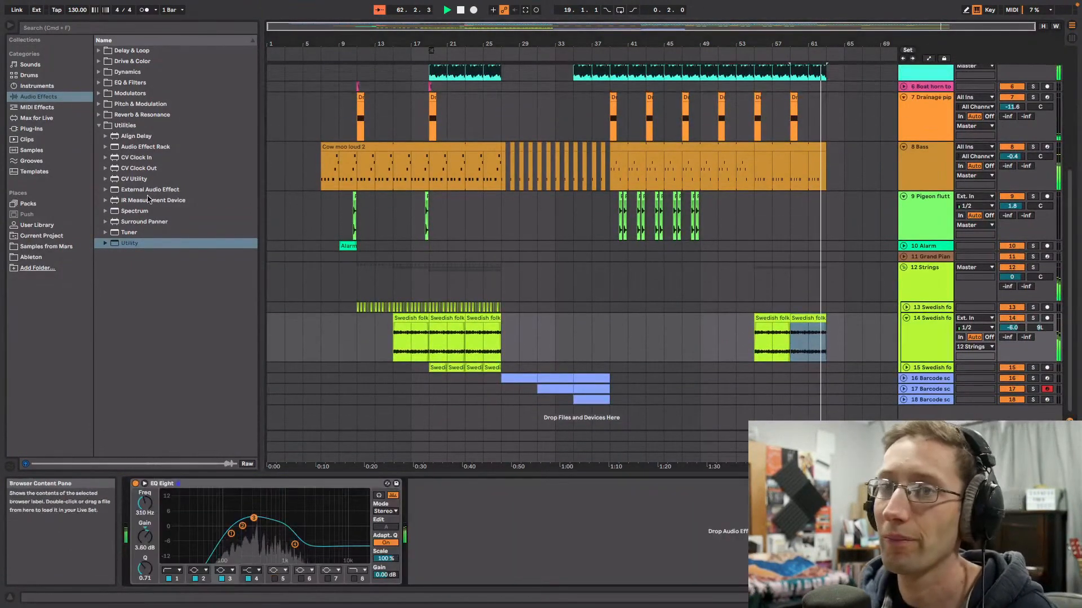
click(98, 83)
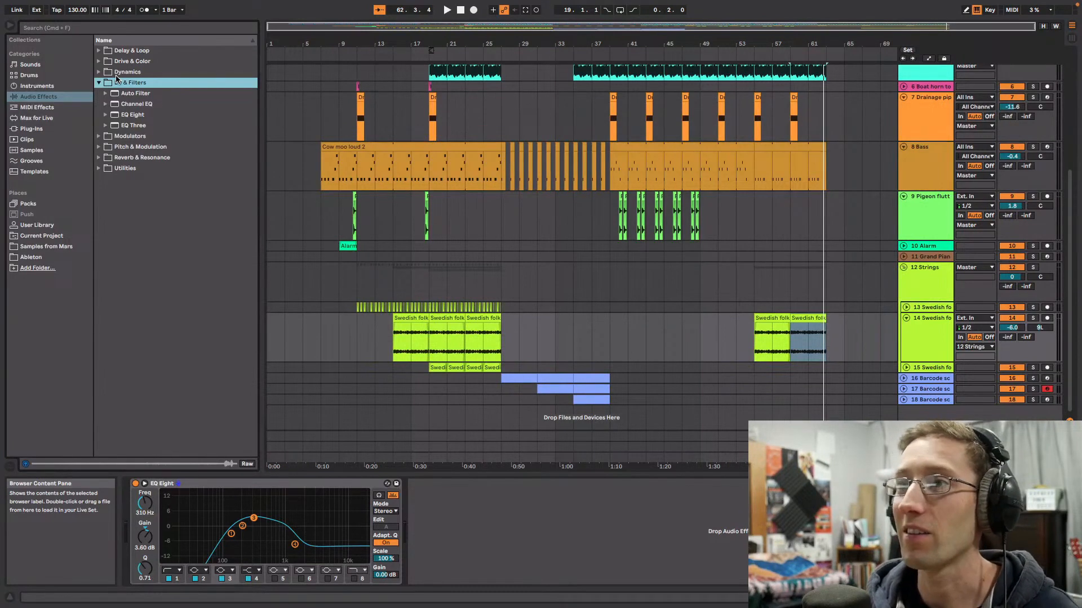
click(753, 280)
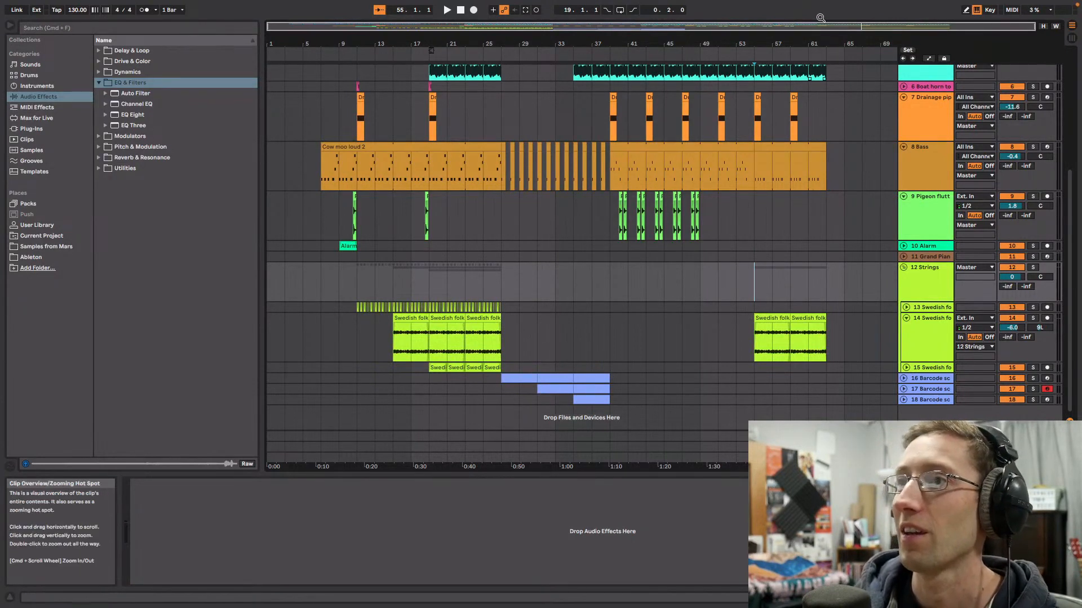
drag(820, 25, 821, 120)
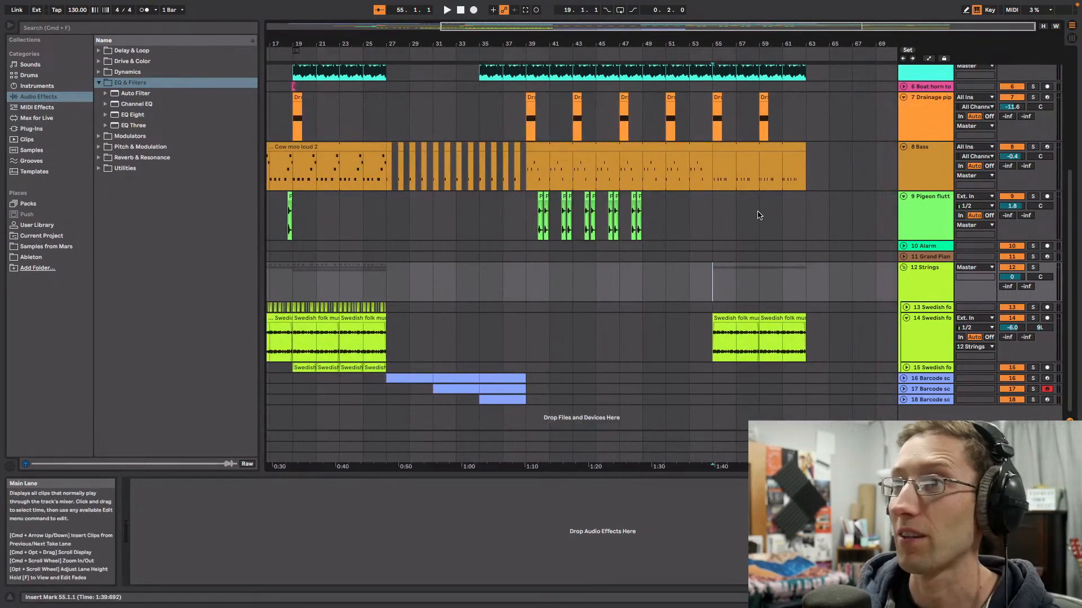
drag(826, 37, 825, 4)
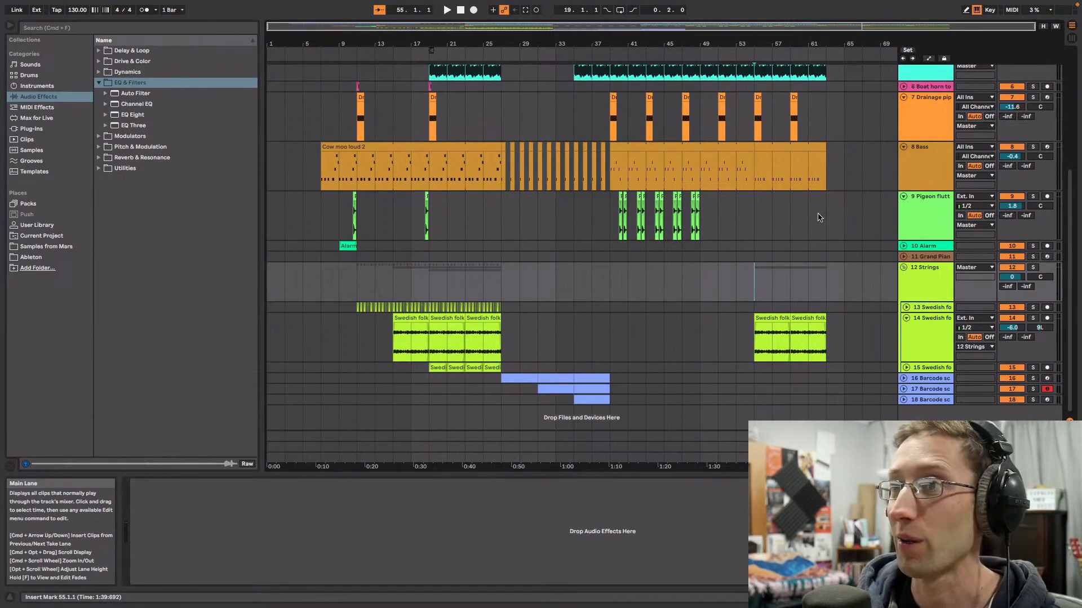
key(space)
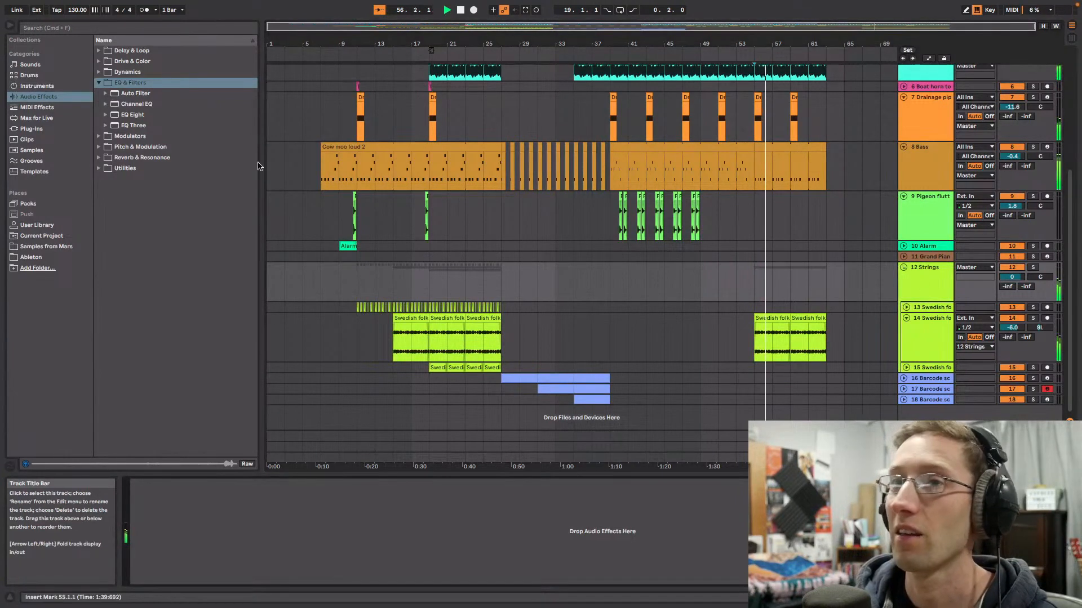
drag(562, 179, 561, 180)
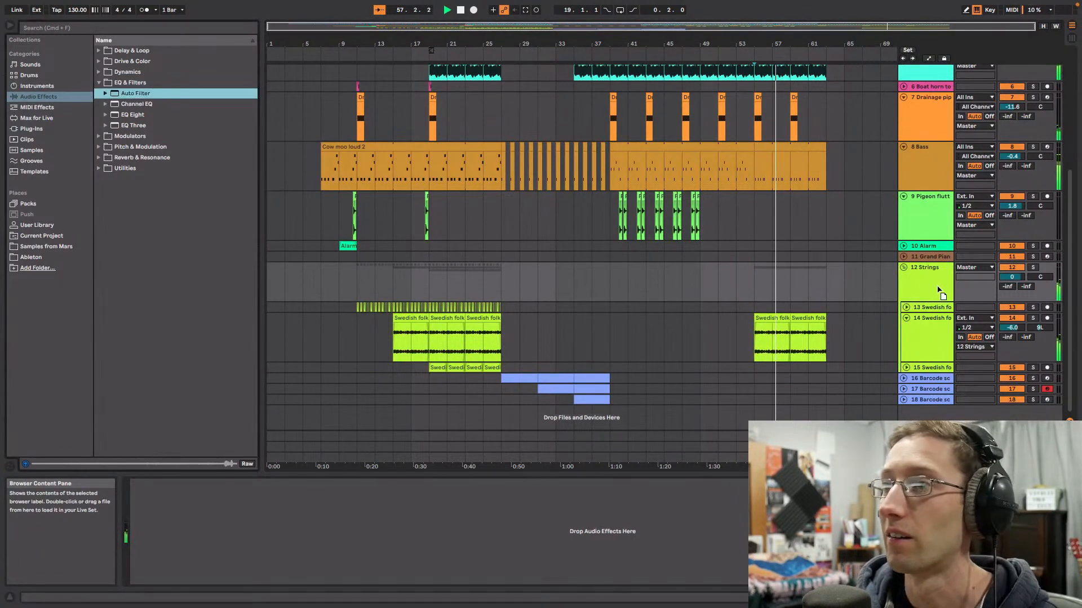
drag(293, 511, 293, 532)
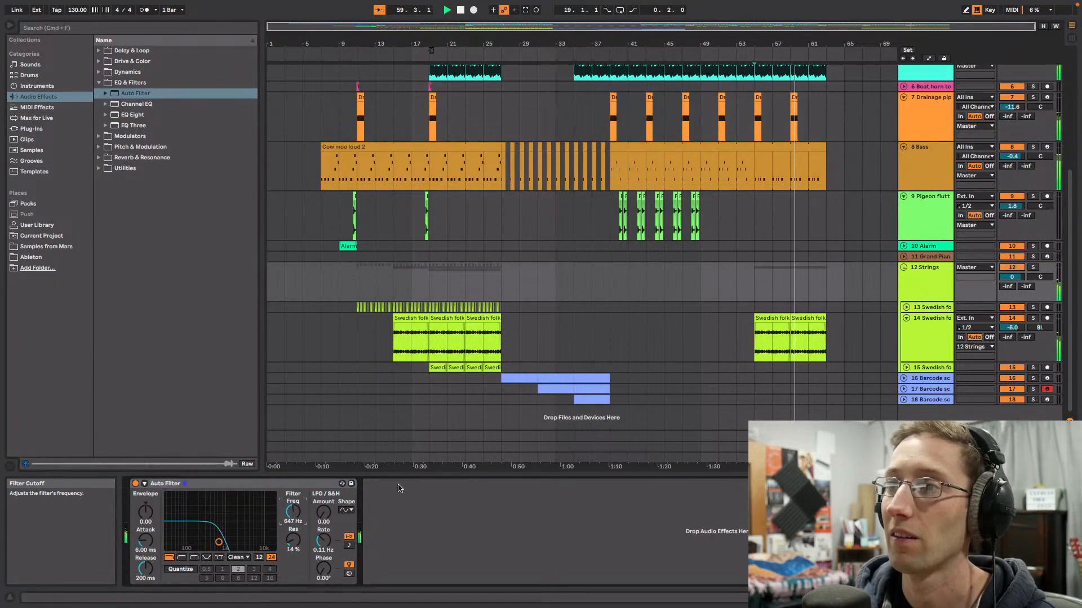
Step: Automate the Strings group's Auto Filter frequency to slope down from about bar 53 to 370 Hz at bar 55, and play from there
click(928, 58)
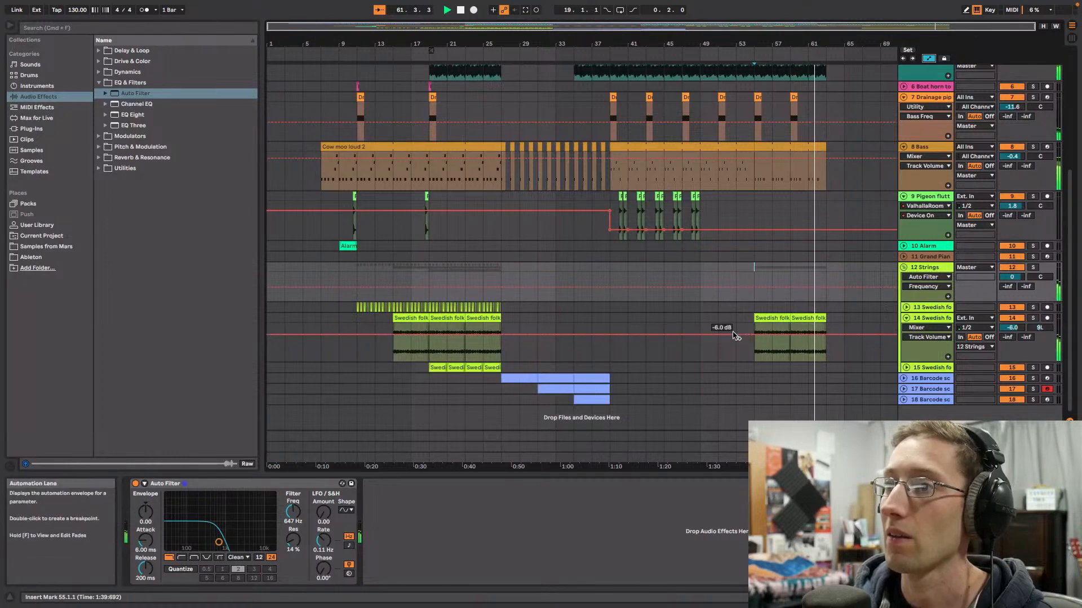
drag(735, 335, 735, 327)
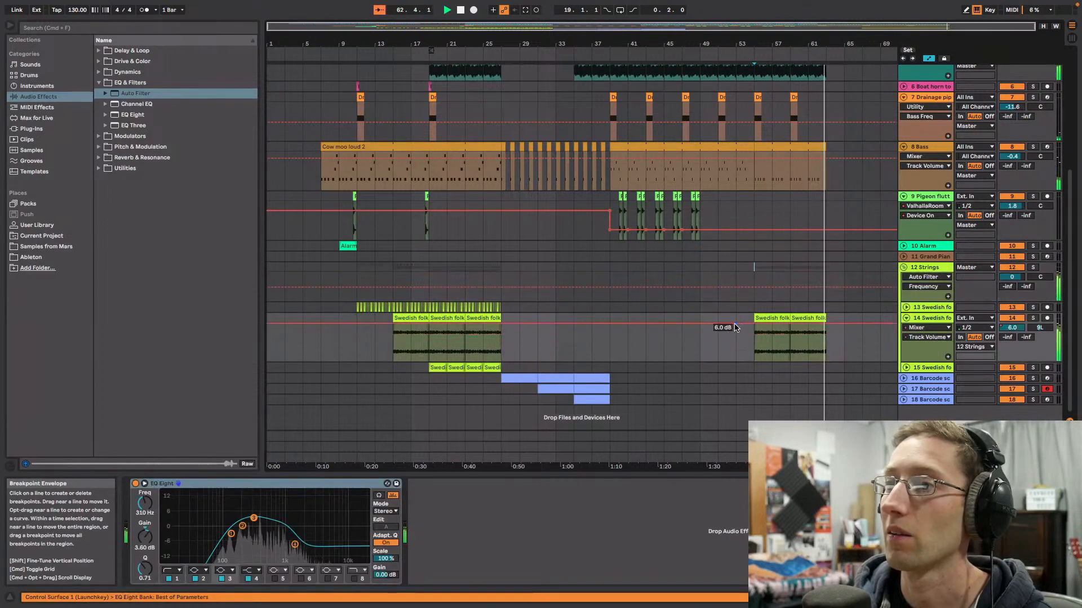
key(super+z)
click(927, 269)
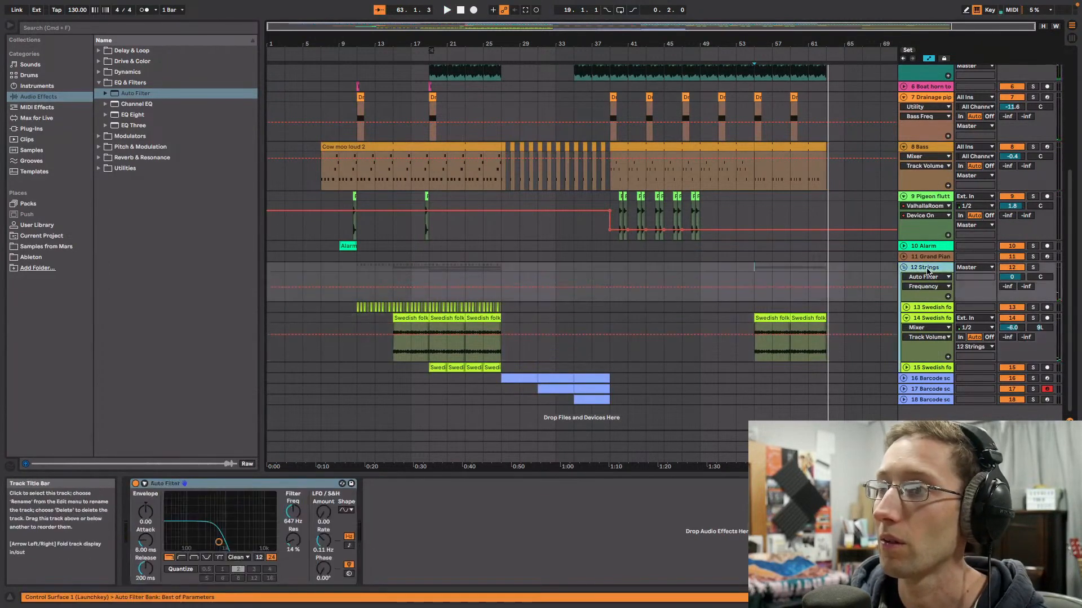
drag(730, 288, 753, 289)
key(space)
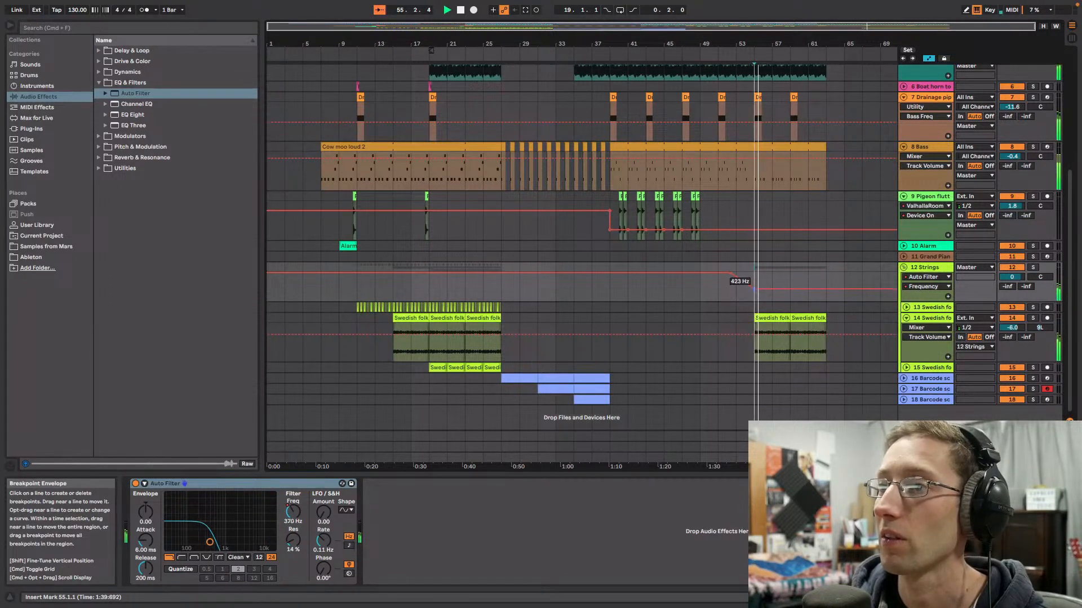
Step: Automate the Strings group's Auto Filter frequency to rise gradually from bar 55 to bar 63, and hide the automation lanes
drag(826, 289, 825, 281)
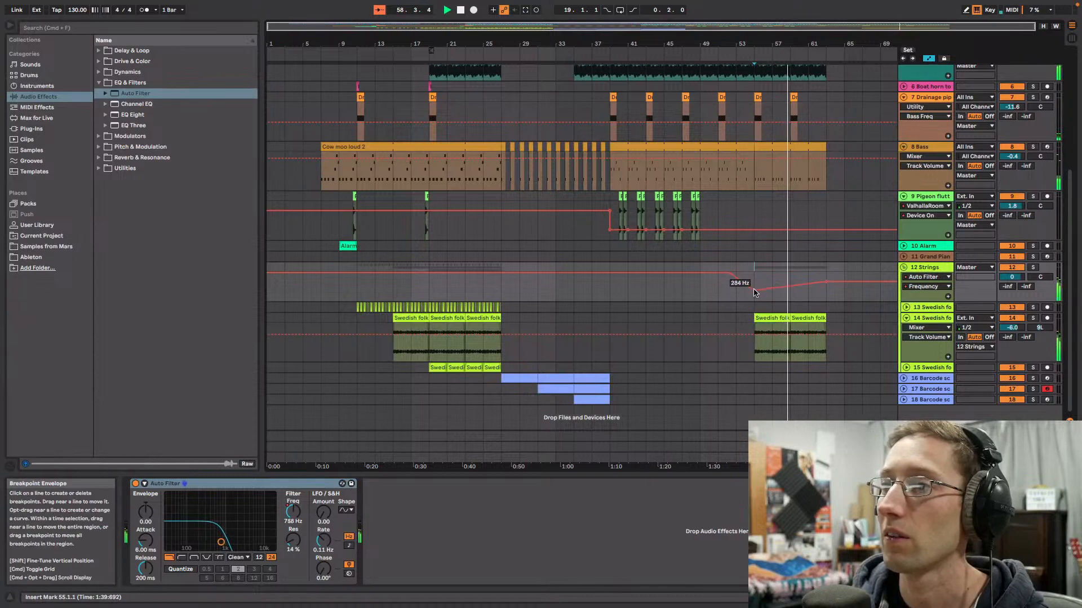
key(a)
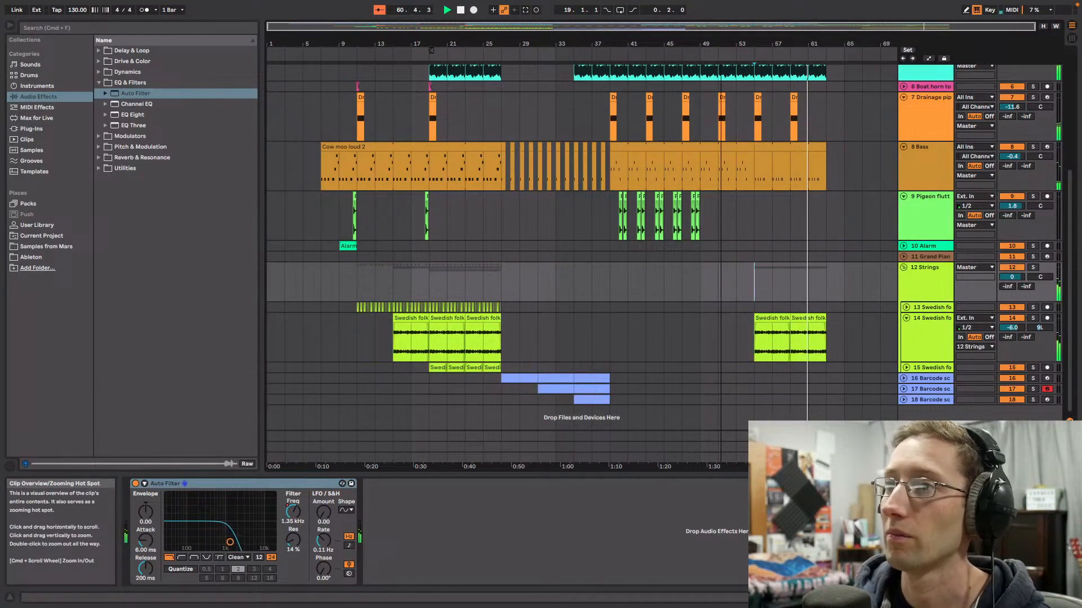
scroll(845, 127, up, 5)
scroll(844, 131, down, 5)
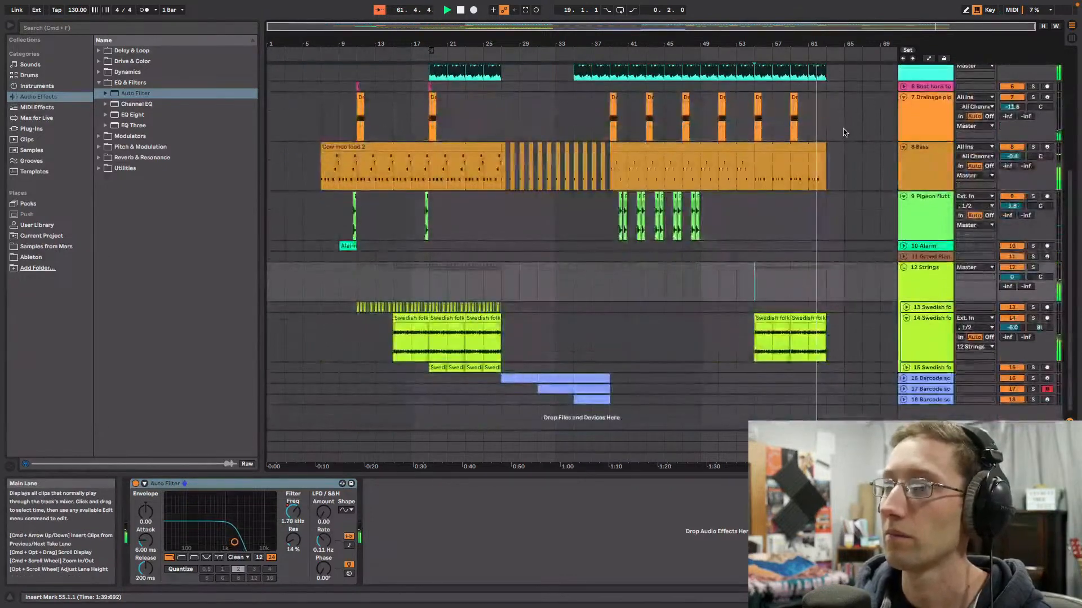
click(819, 318)
key(super+d)
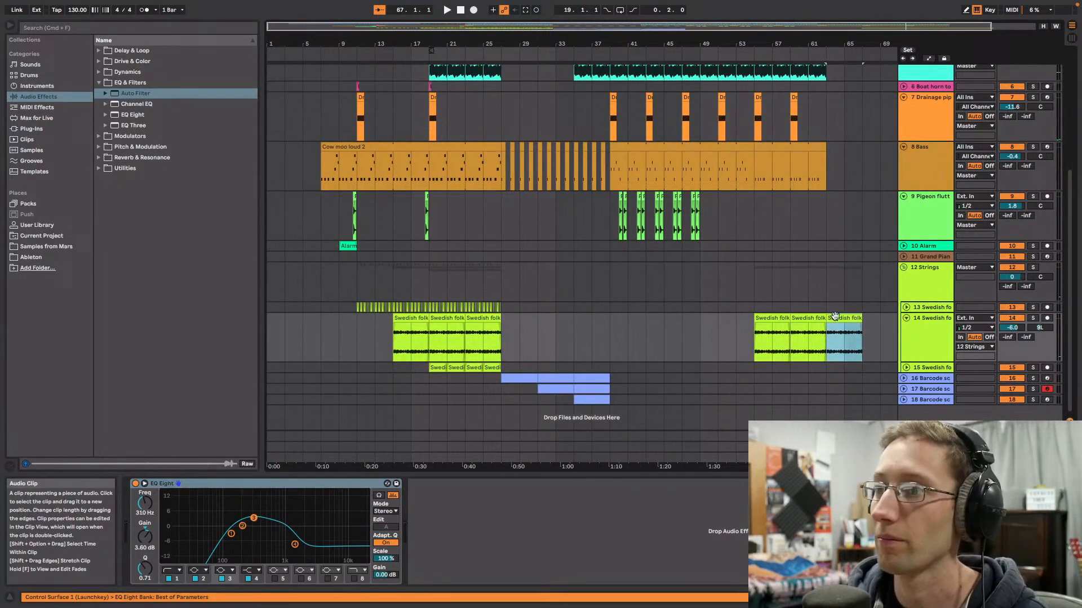
key(Delete)
Step: Copy the chopped Swedish folk clips at bars 19–27 on track 13 to bar 63, and play from there
drag(501, 308, 430, 308)
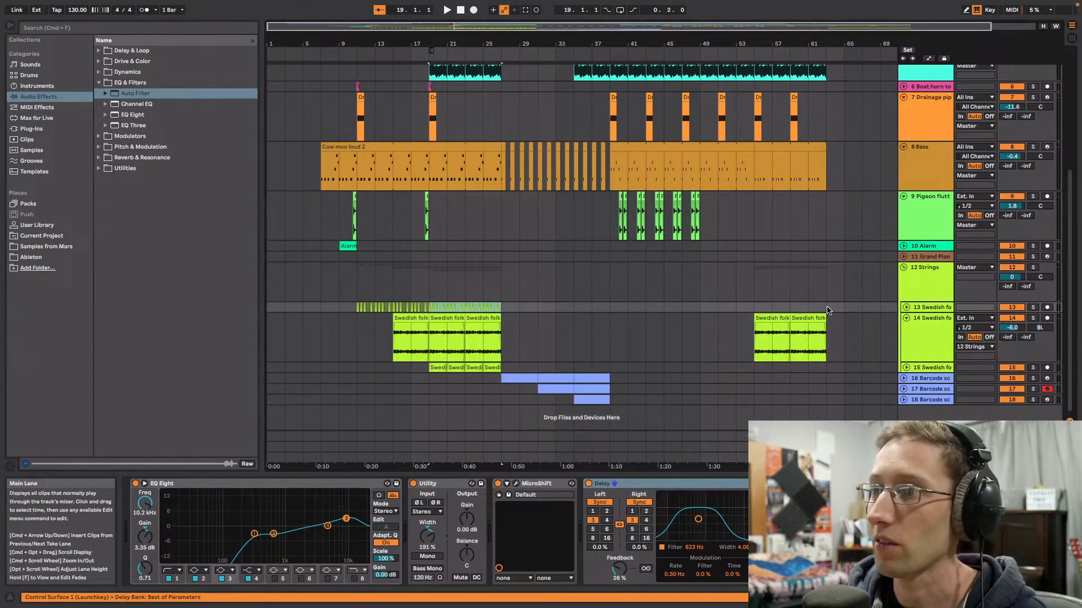
drag(763, 23, 807, 24)
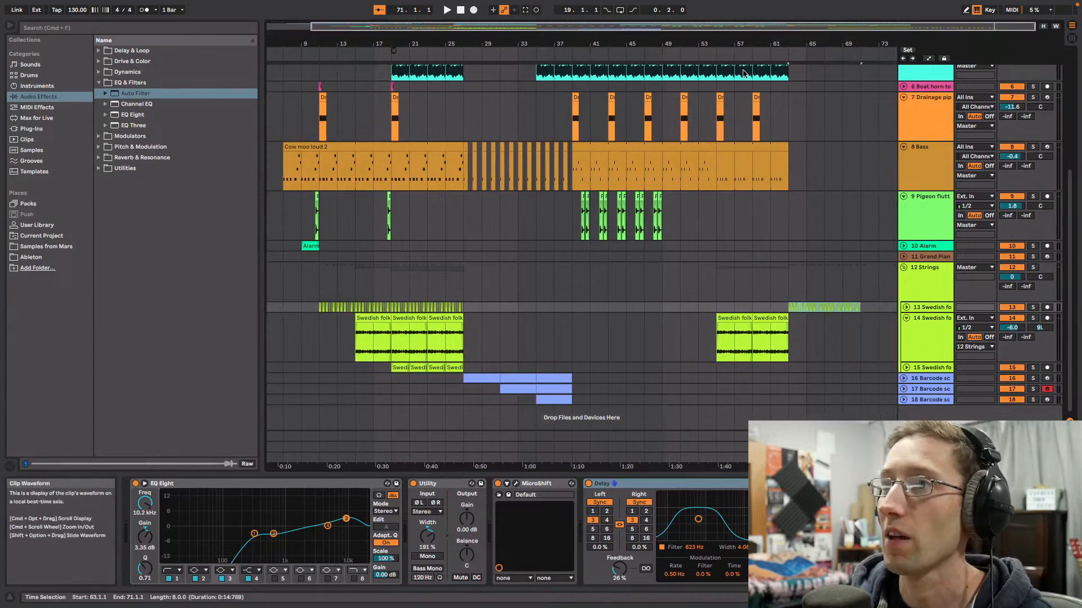
click(788, 54)
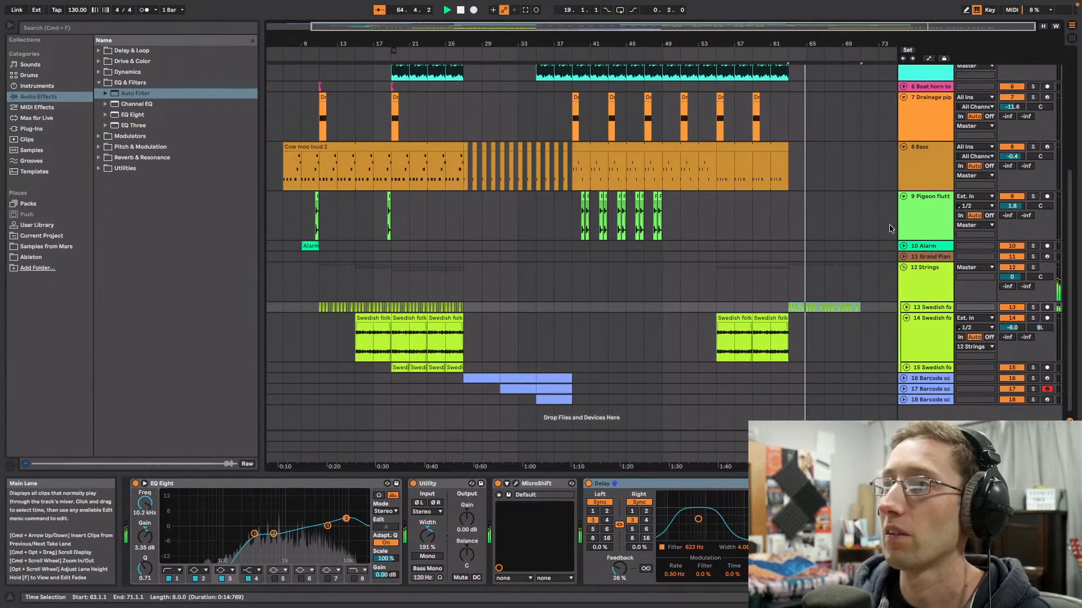
Step: Extend the last Bass clip to bar 71 and duplicate the Scraping ice clips from bars 55–63 to bar 63
click(906, 318)
drag(788, 147, 859, 147)
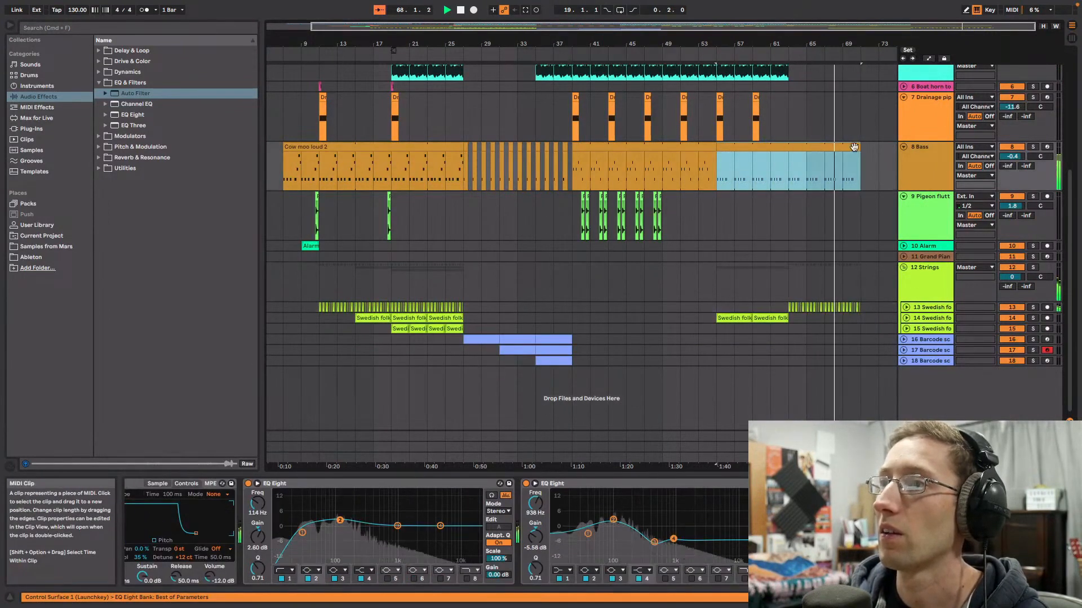
scroll(788, 204, up, 5)
click(787, 204)
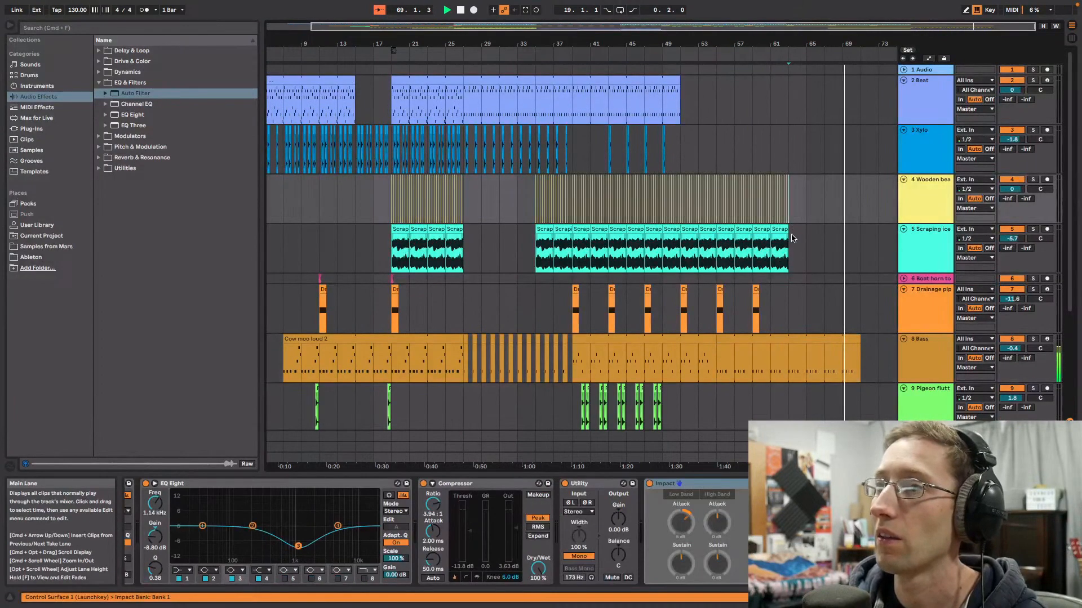
drag(789, 241, 715, 246)
key(super+d)
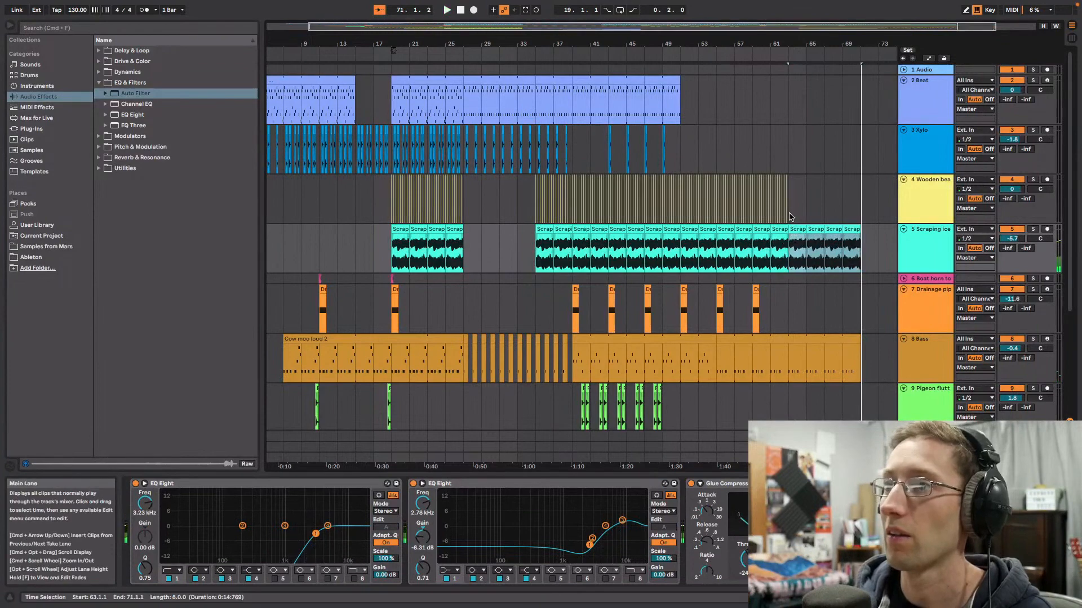
Step: Duplicate the Drainage pipe clip at bar 59 to bars 63 and 67 while playing from bar 63
click(777, 195)
scroll(778, 194, down, 5)
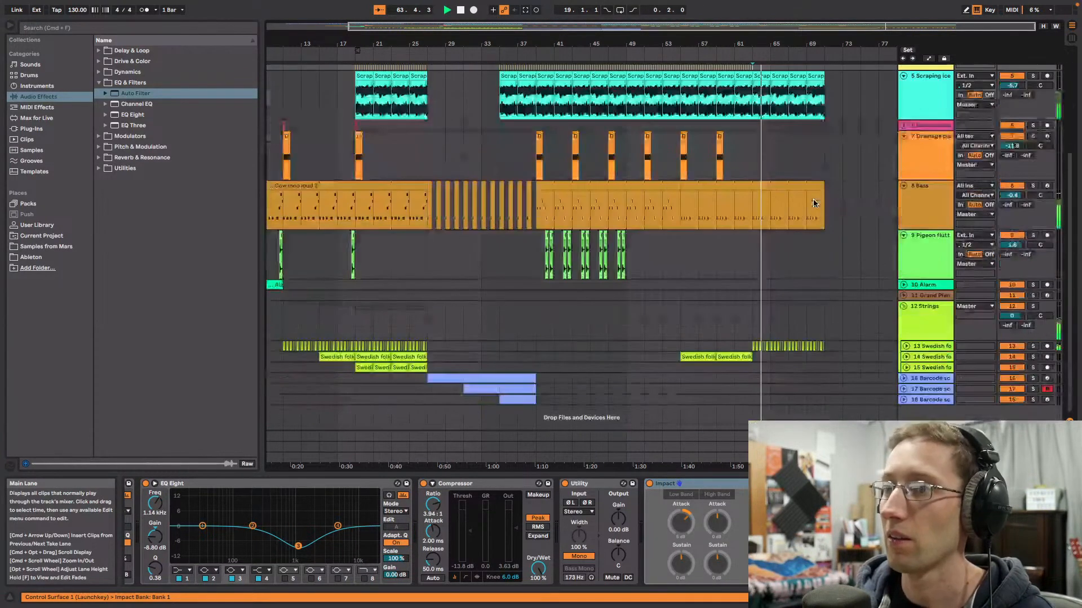
click(725, 157)
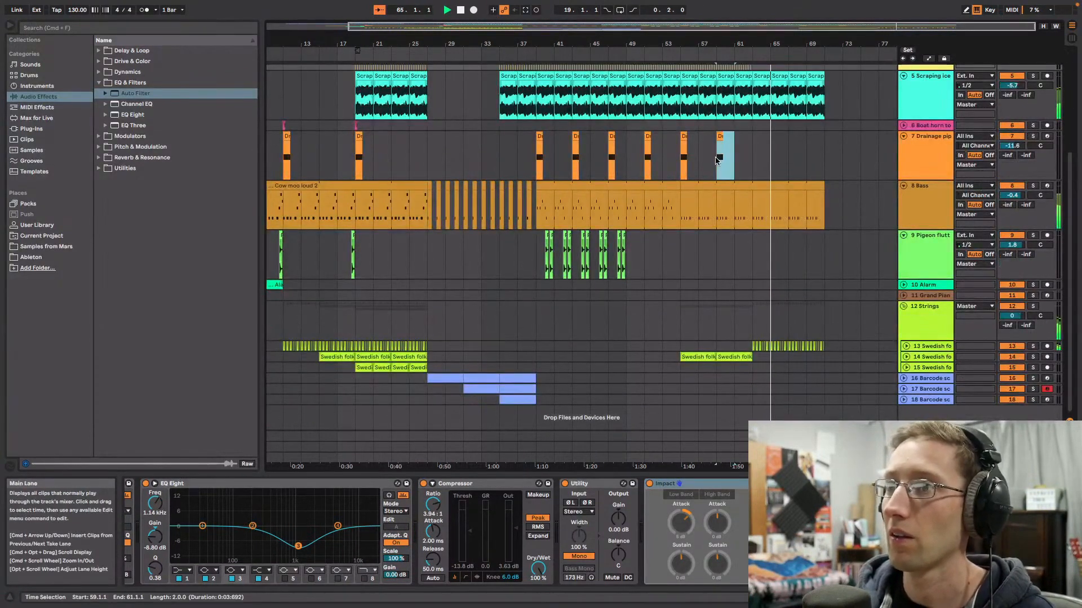
key(super+d)
key(super+d)
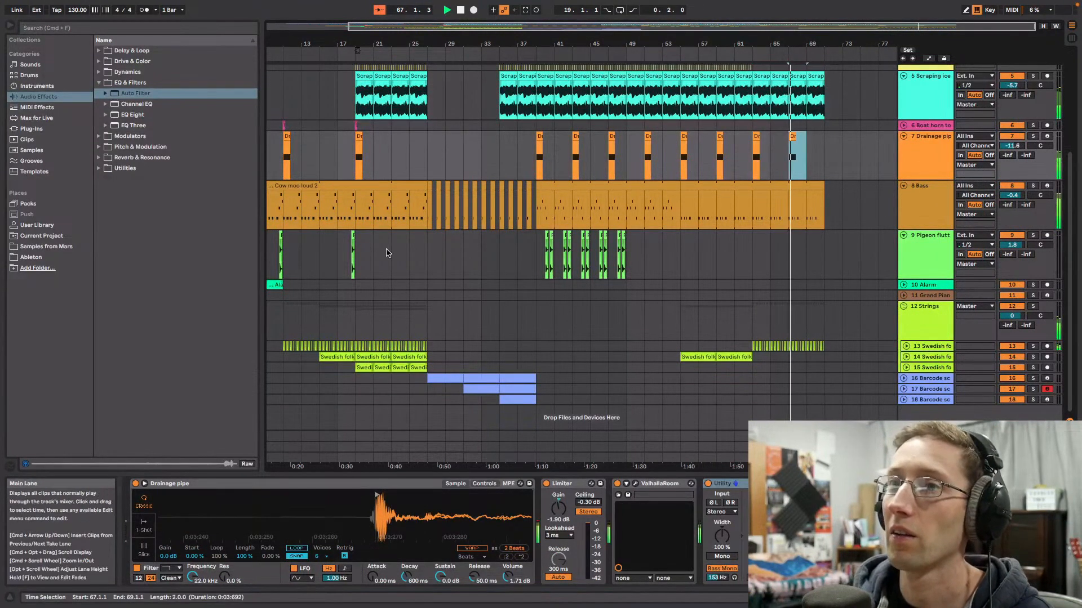
Step: Copy the Alarm clip at bar 9 to bar 69, listen to it in place, and save the set
double_click(630, 26)
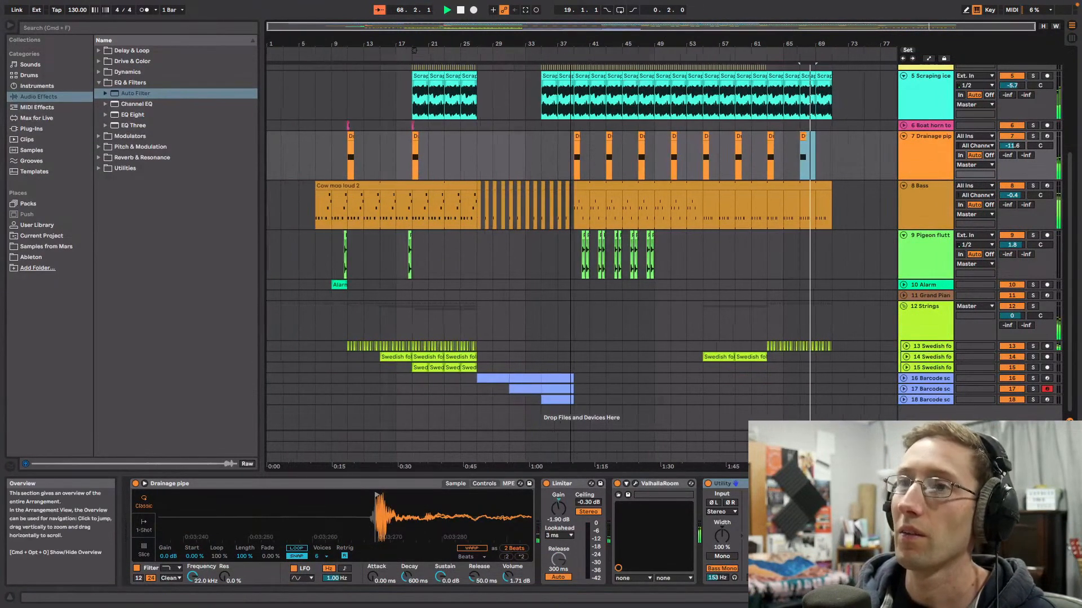
click(509, 283)
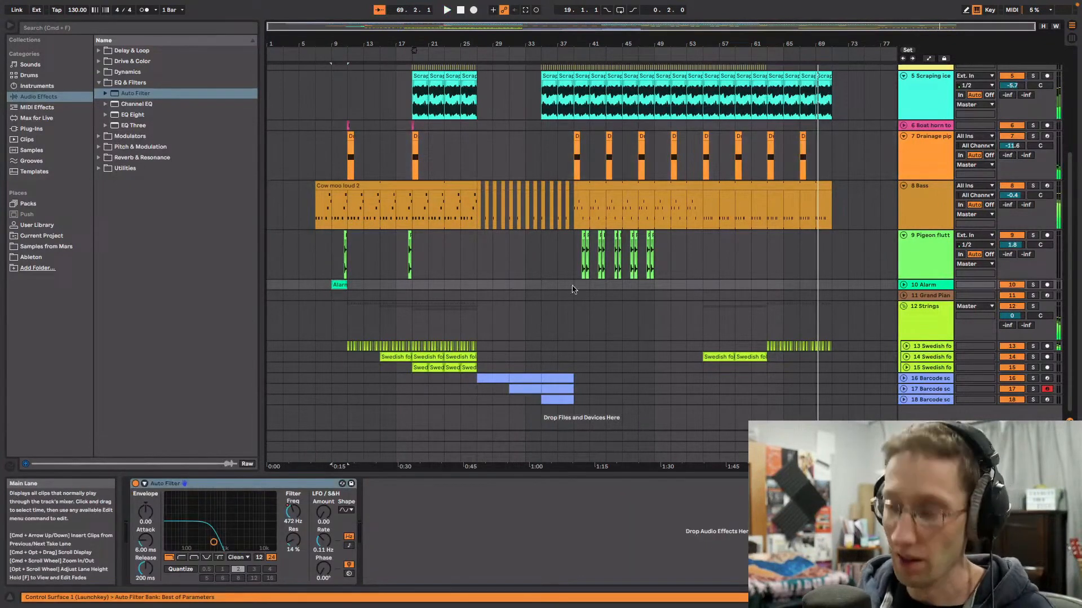
key(space)
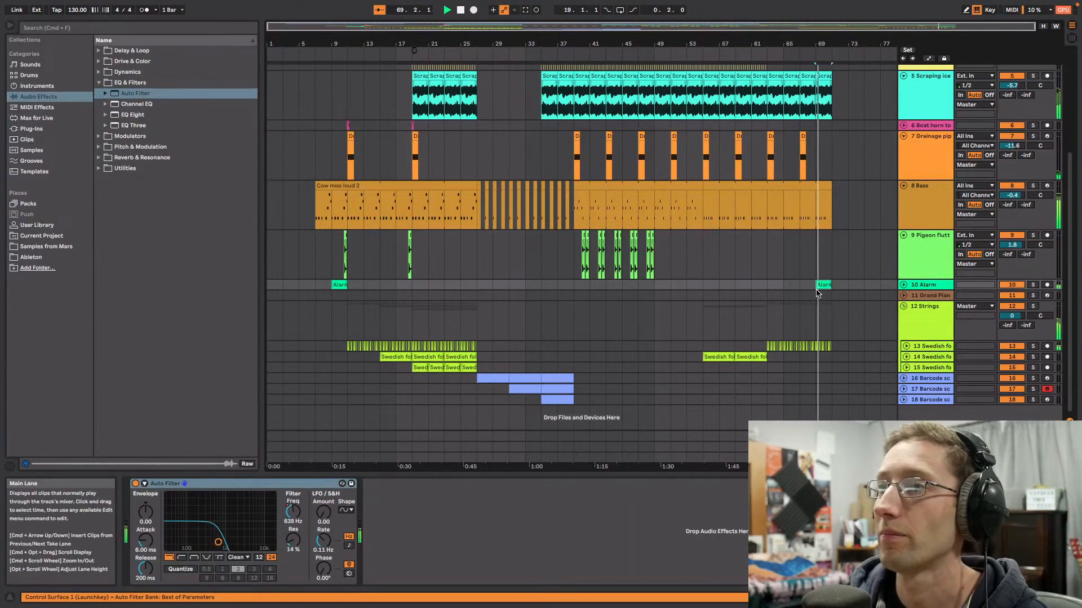
key(super+v)
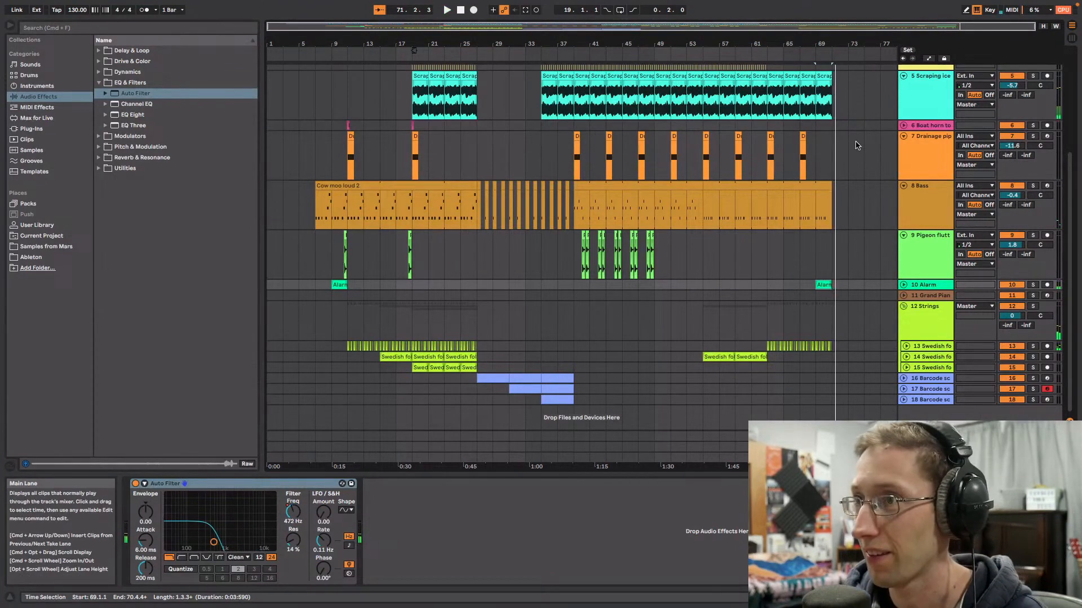
scroll(855, 149, up, 5)
scroll(855, 153, down, 5)
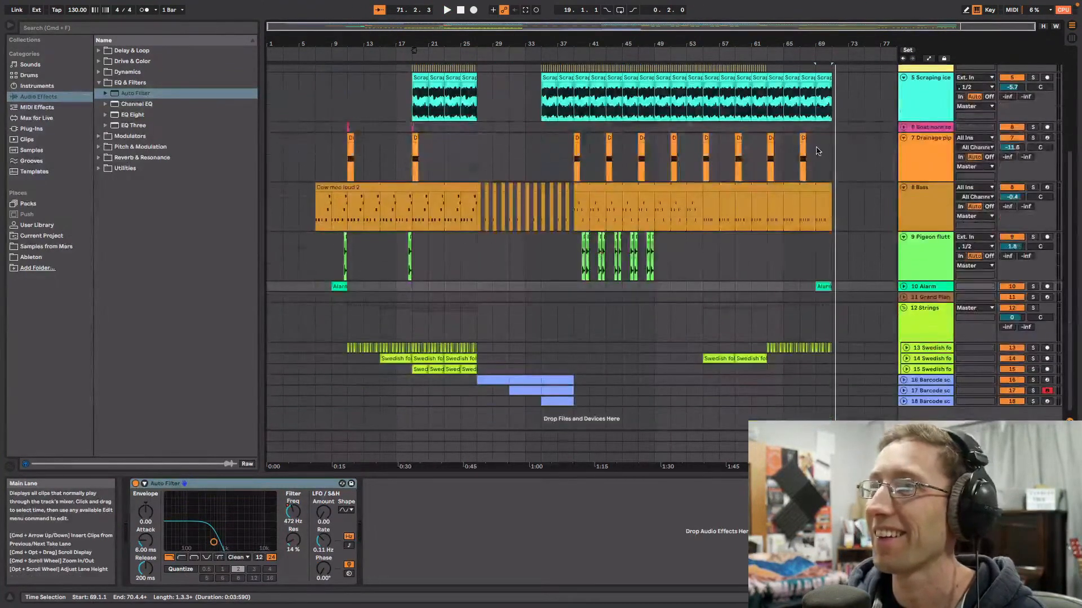
click(794, 156)
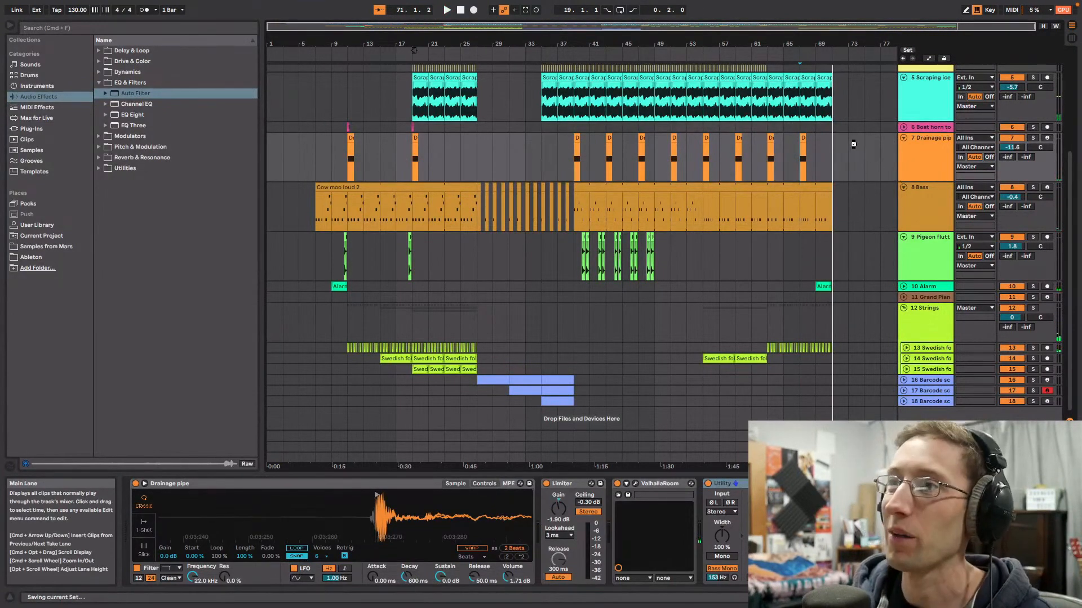
Step: Lengthen the last chopped Swedish folk clip on track 13 to just past bar 71, and play the end of the arrangement
drag(869, 29, 869, 62)
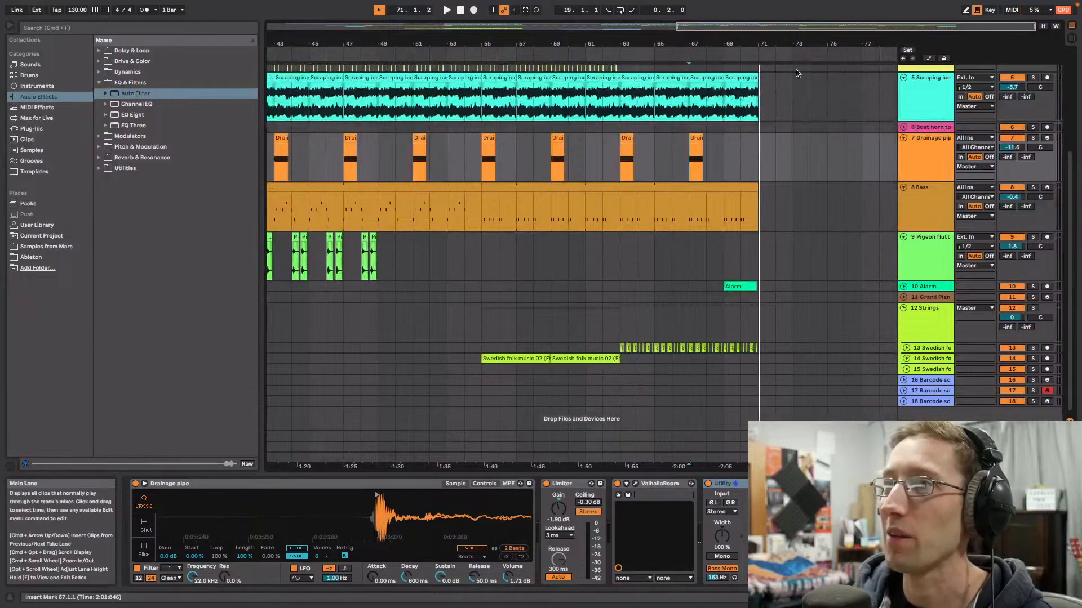
click(775, 97)
drag(821, 24, 885, 34)
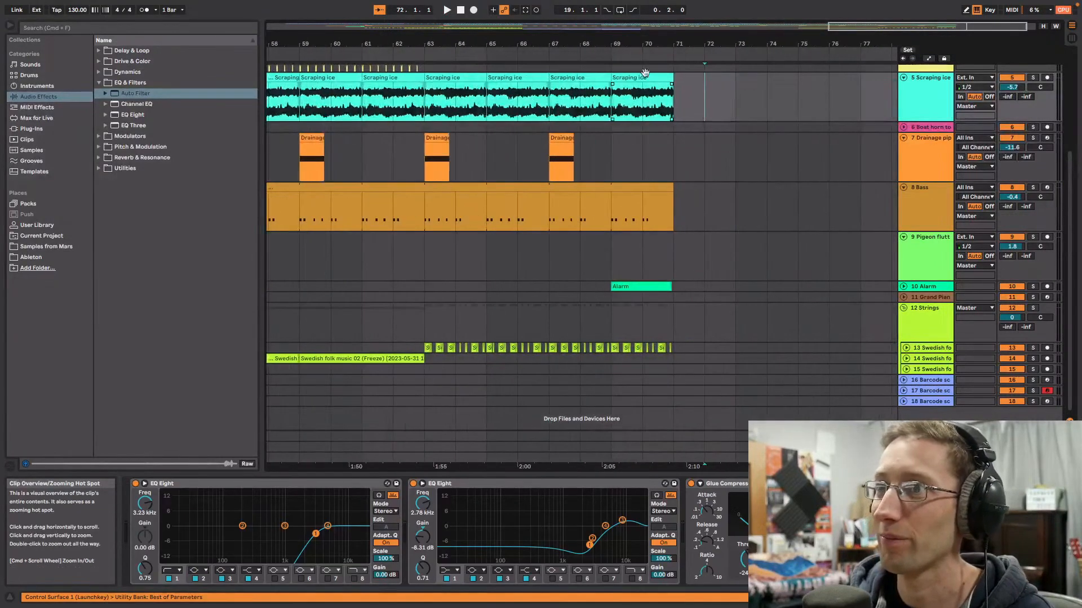
click(644, 54)
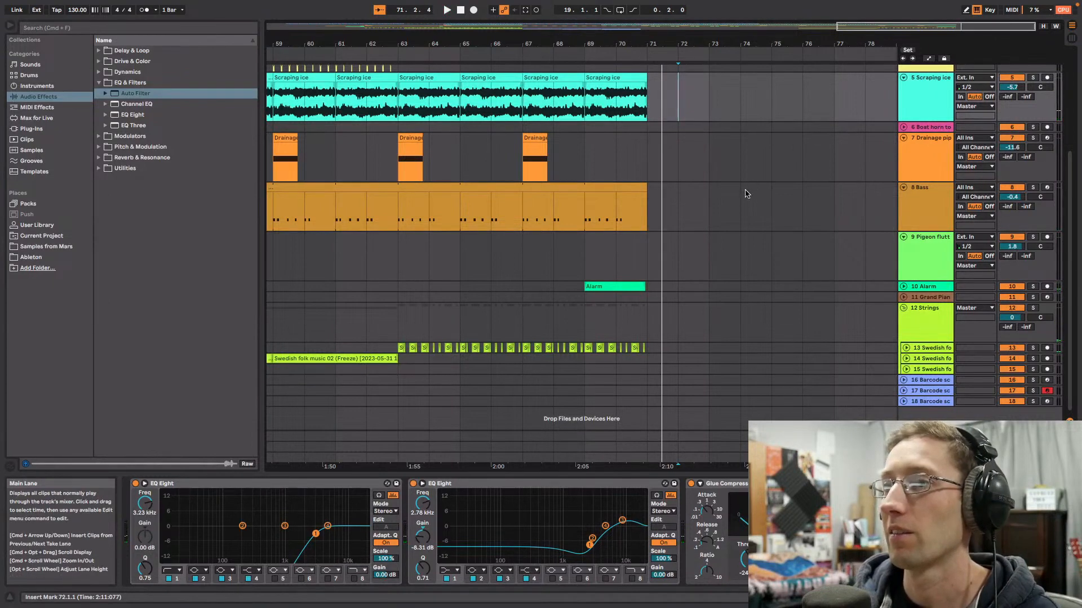
click(906, 347)
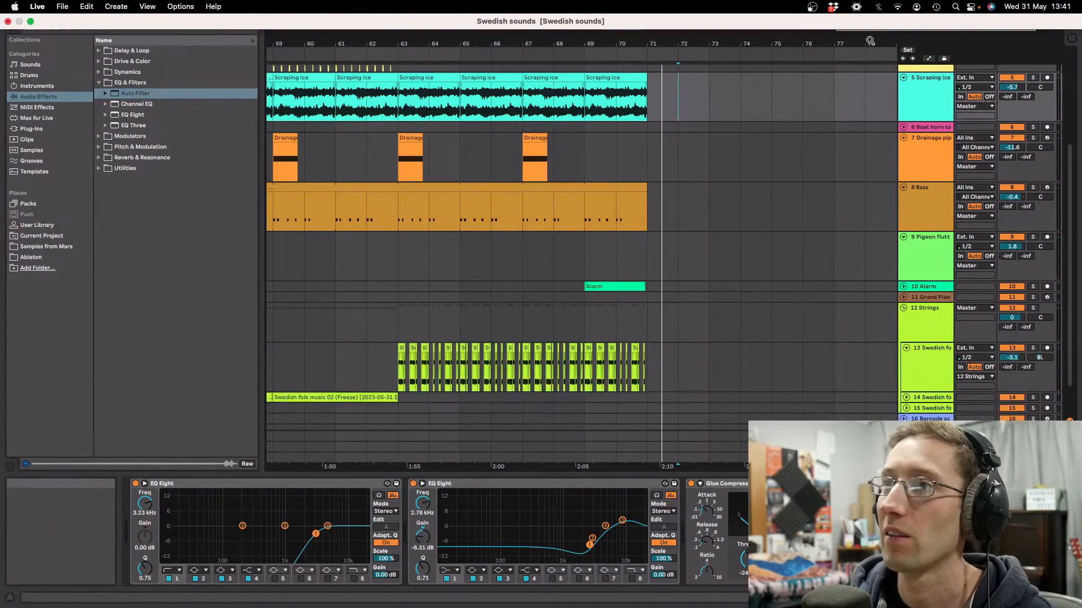
scroll(853, 255, down, 2)
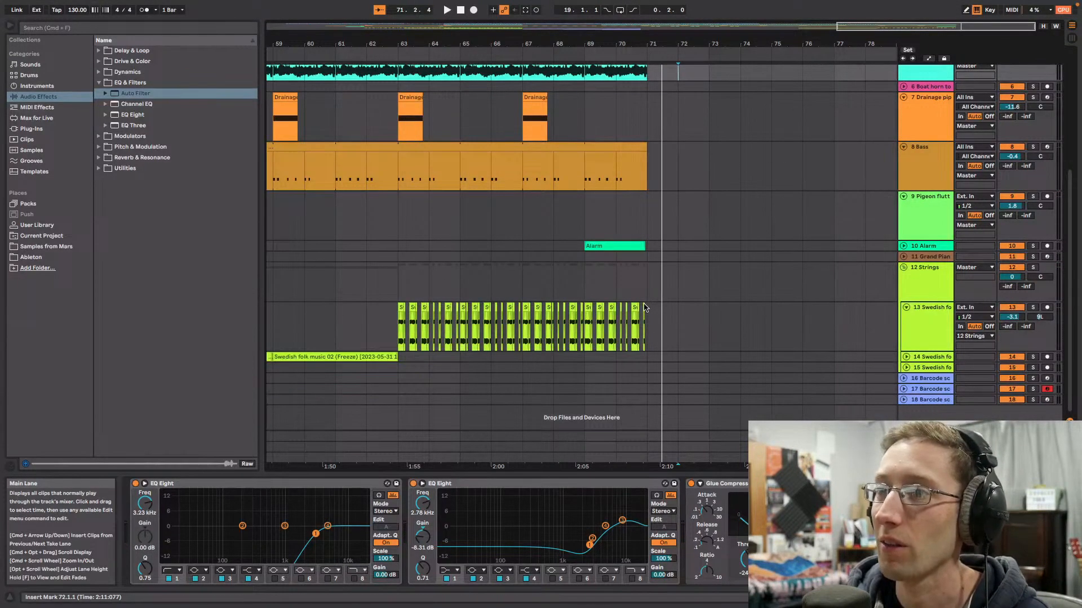
drag(878, 26, 722, 221)
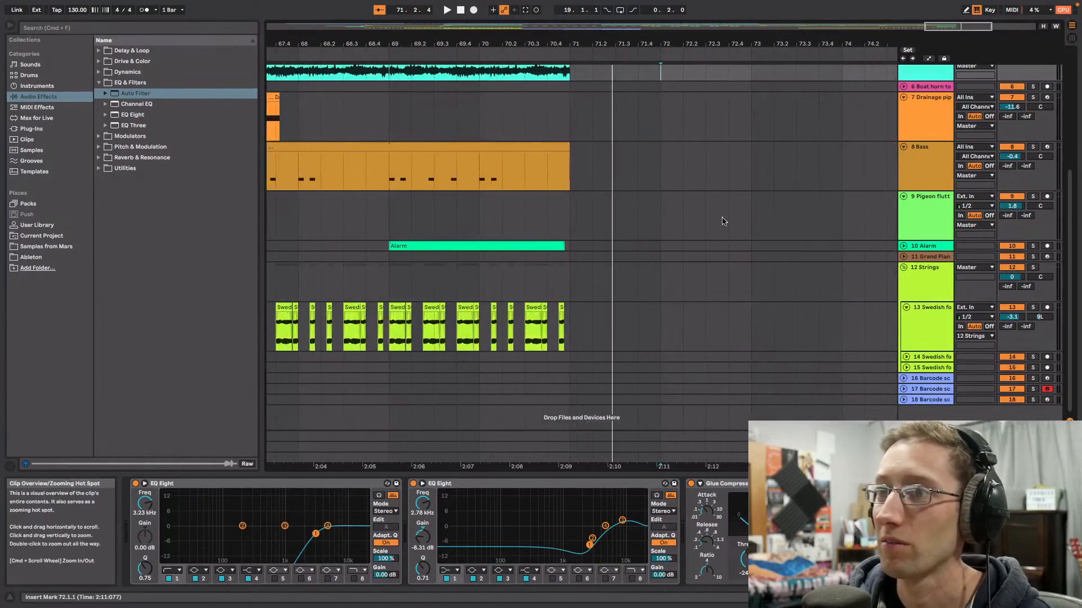
click(568, 314)
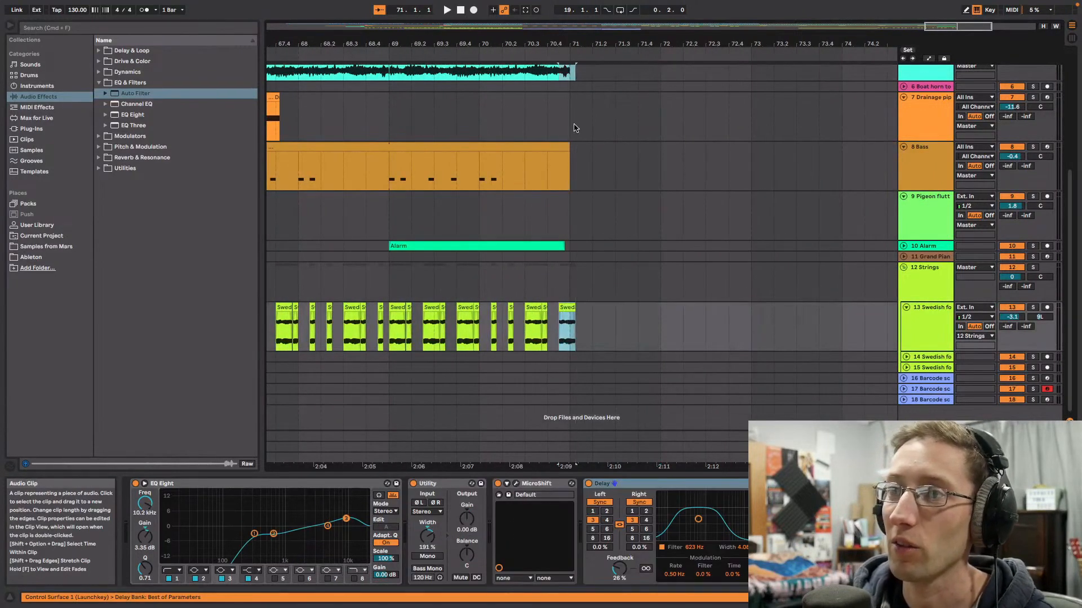
key(space)
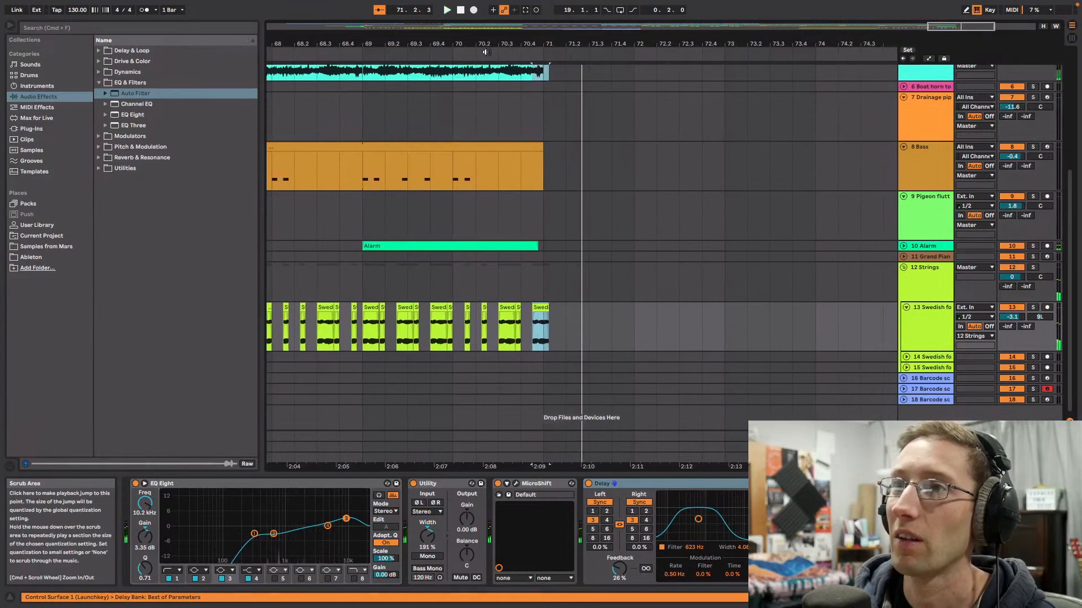
scroll(671, 163, up, 5)
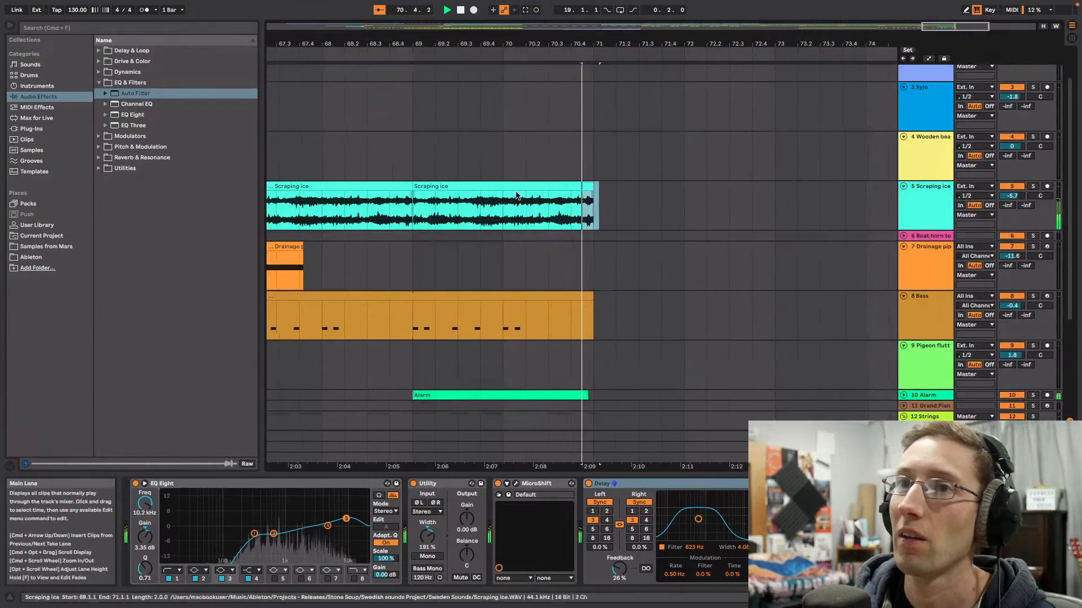
Step: Look through the current project's Sweden Sounds recordings for a sample to continue the track
click(40, 236)
scroll(249, 324, down, 4)
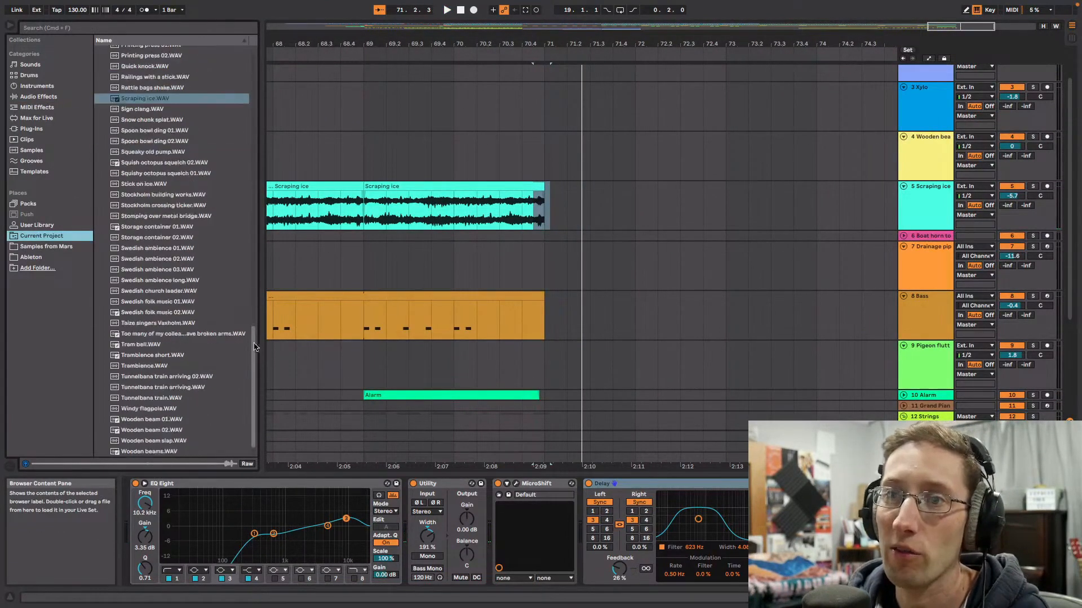
scroll(211, 231, up, 20)
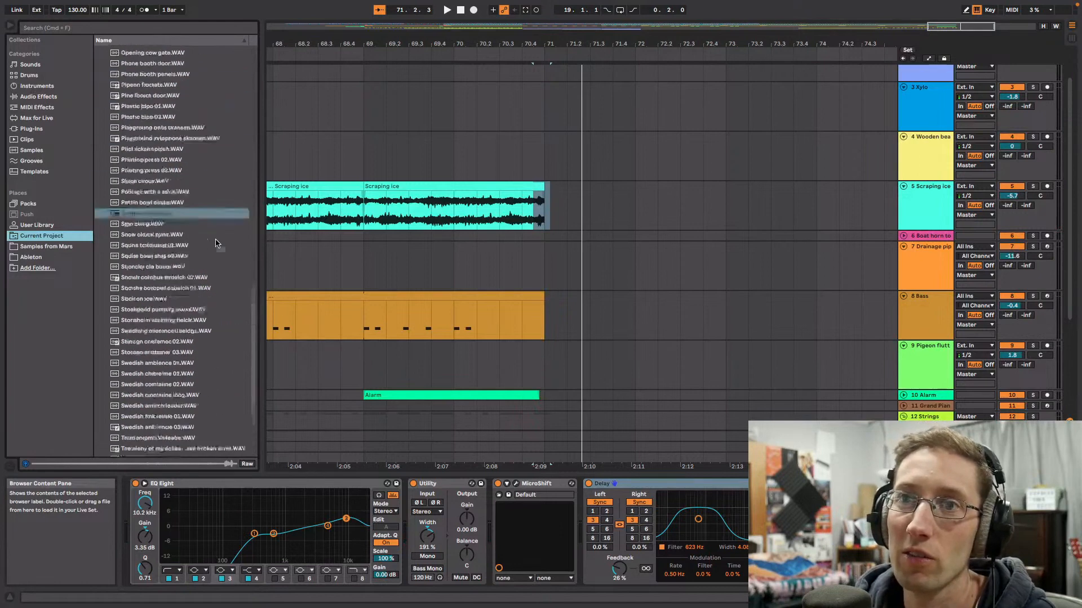
scroll(222, 236, up, 14)
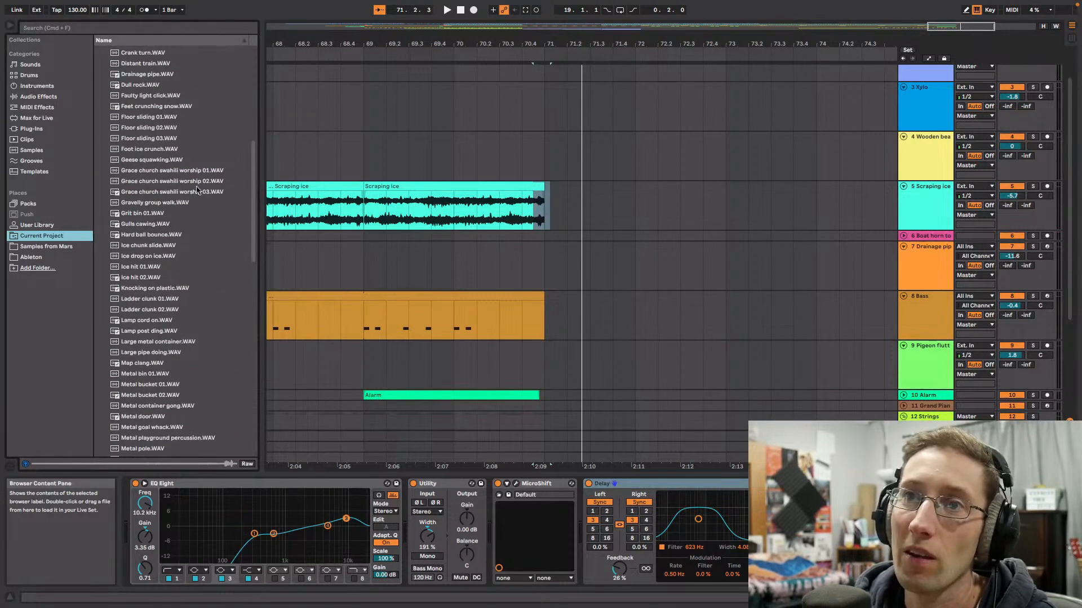
scroll(206, 190, up, 6)
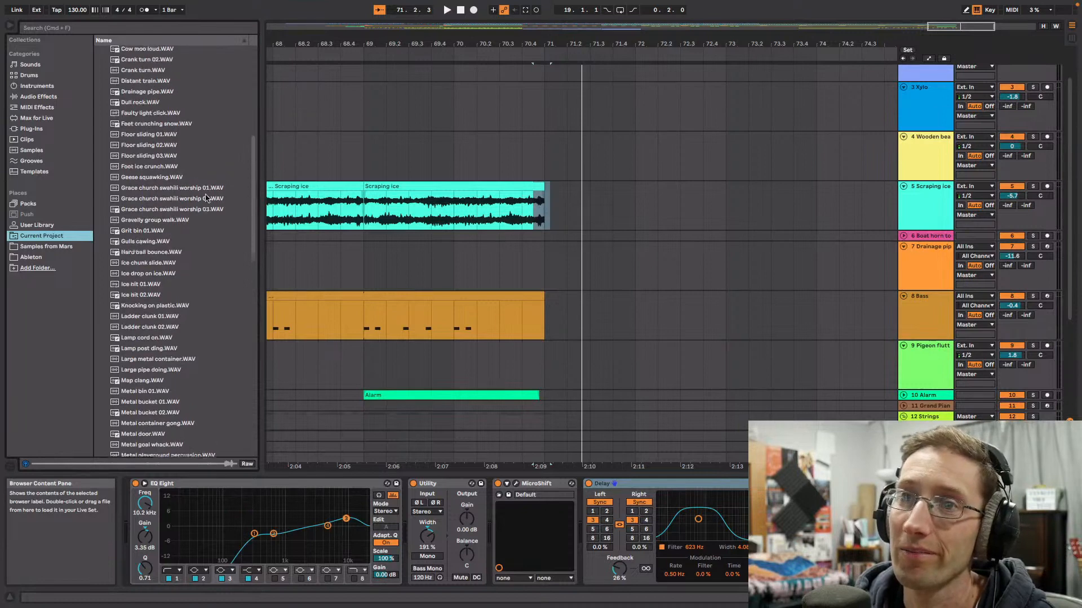
scroll(208, 219, up, 10)
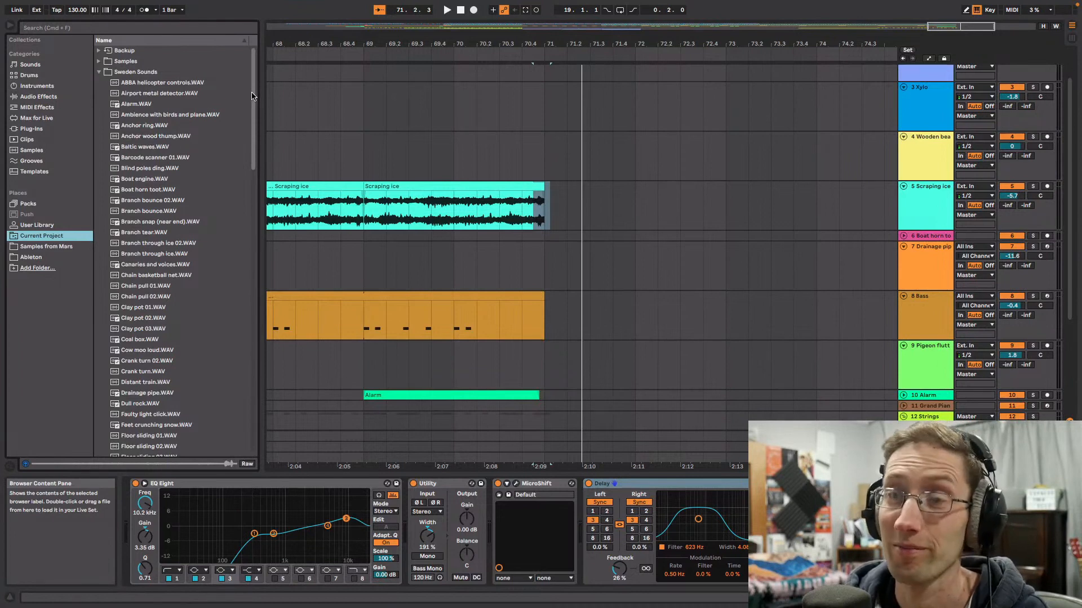
drag(252, 96, 253, 107)
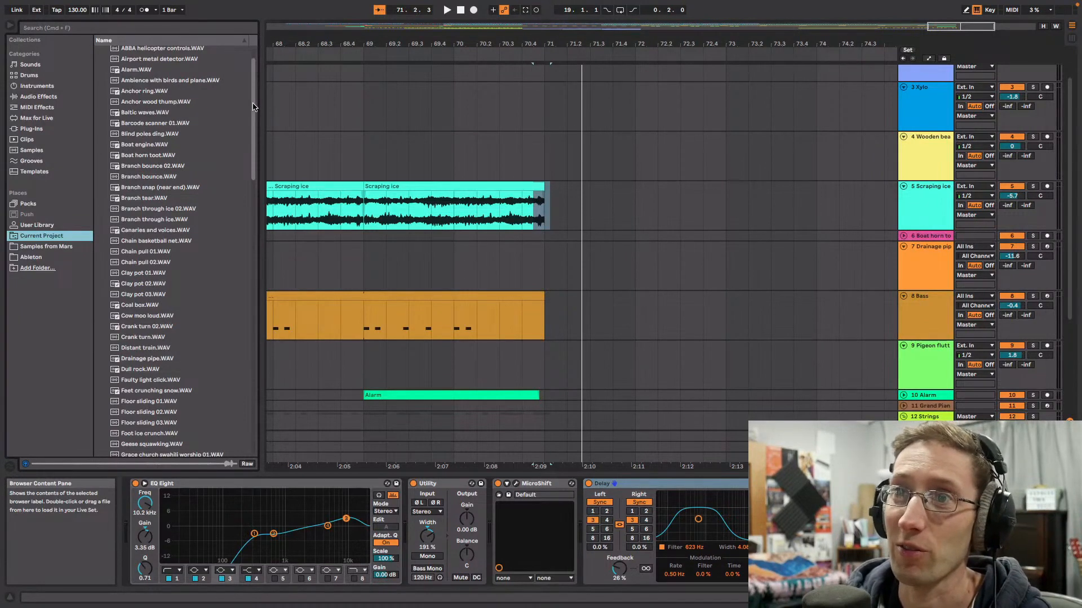
drag(253, 105, 255, 123)
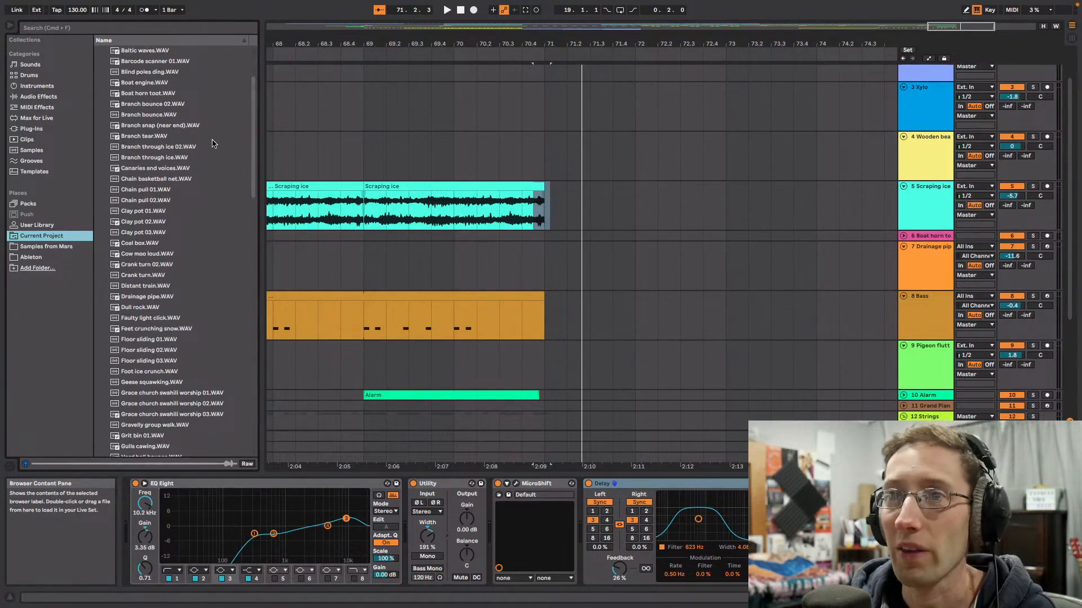
scroll(213, 144, down, 4)
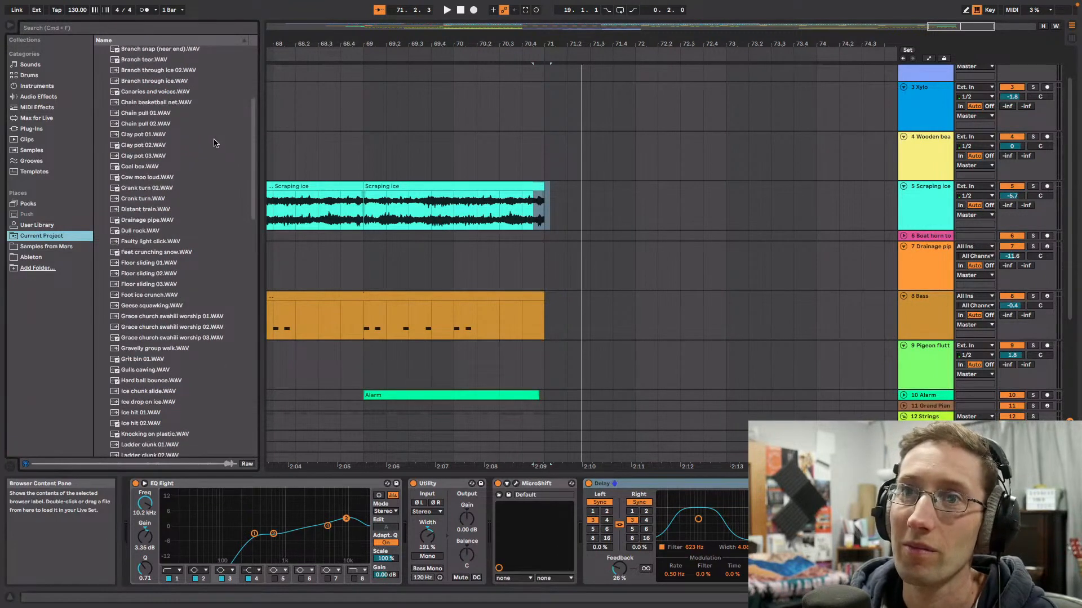
scroll(215, 143, down, 12)
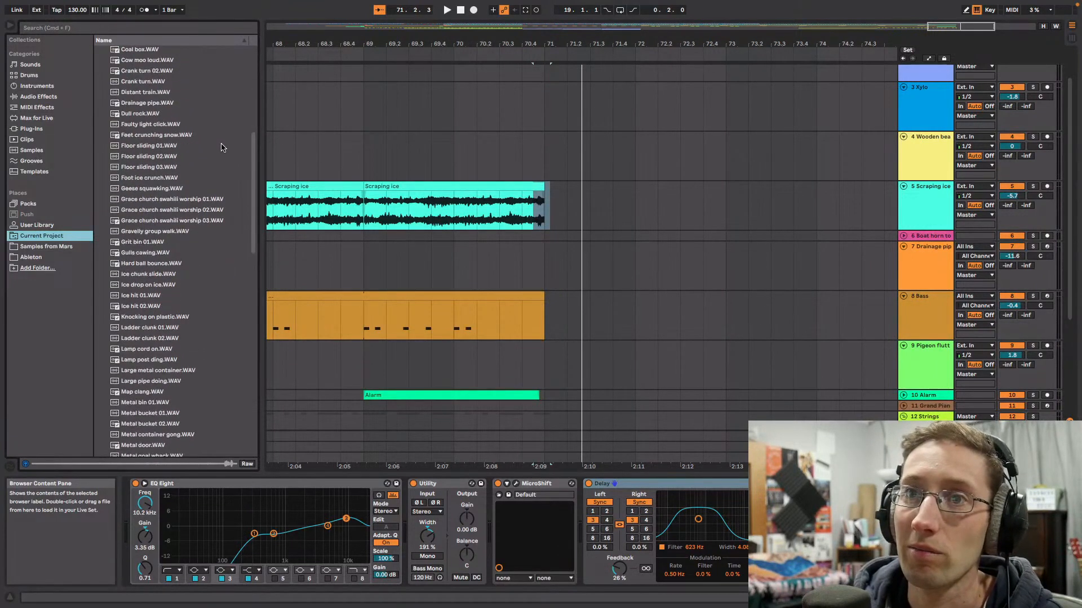
scroll(208, 151, down, 19)
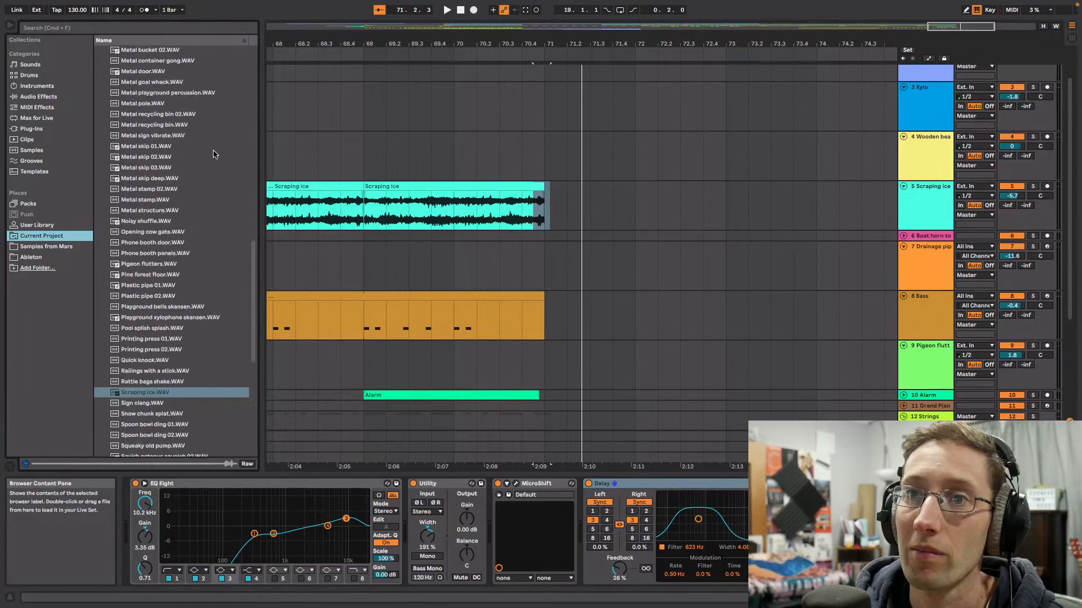
scroll(213, 153, down, 9)
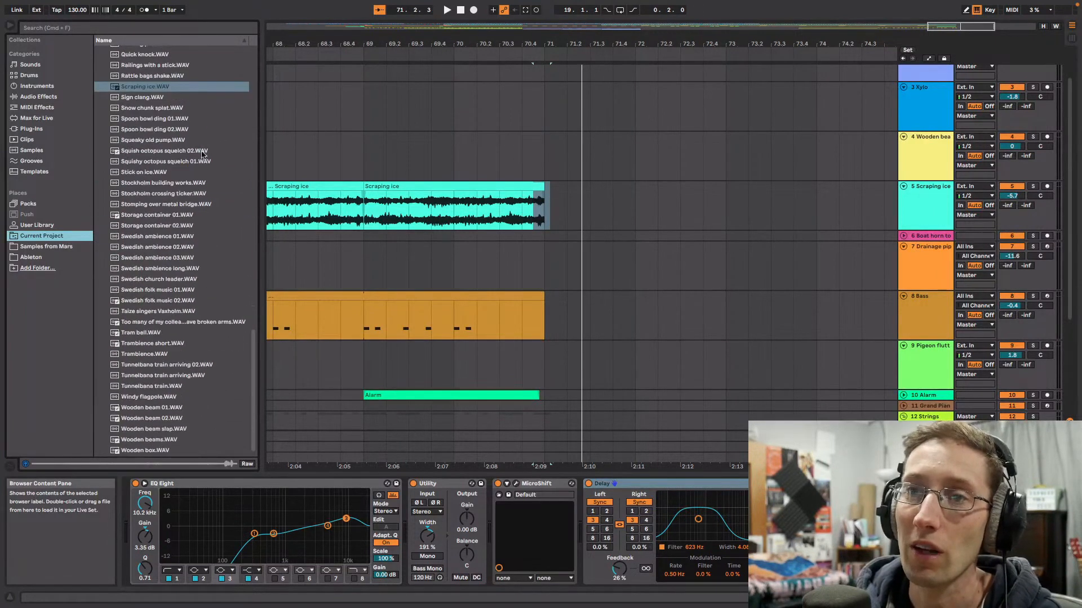
scroll(228, 282, up, 10)
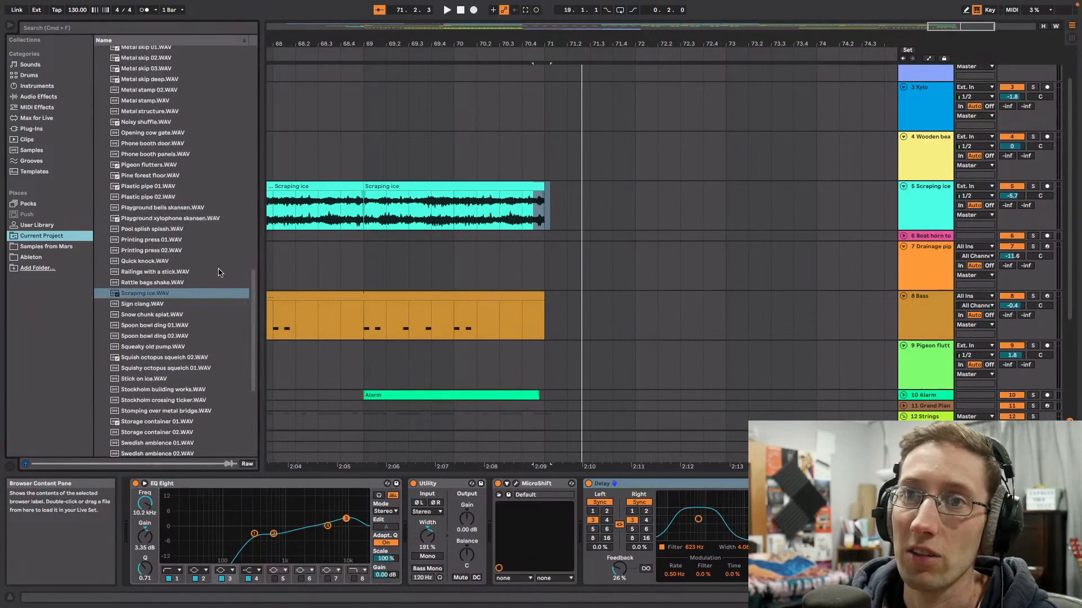
scroll(218, 273, down, 11)
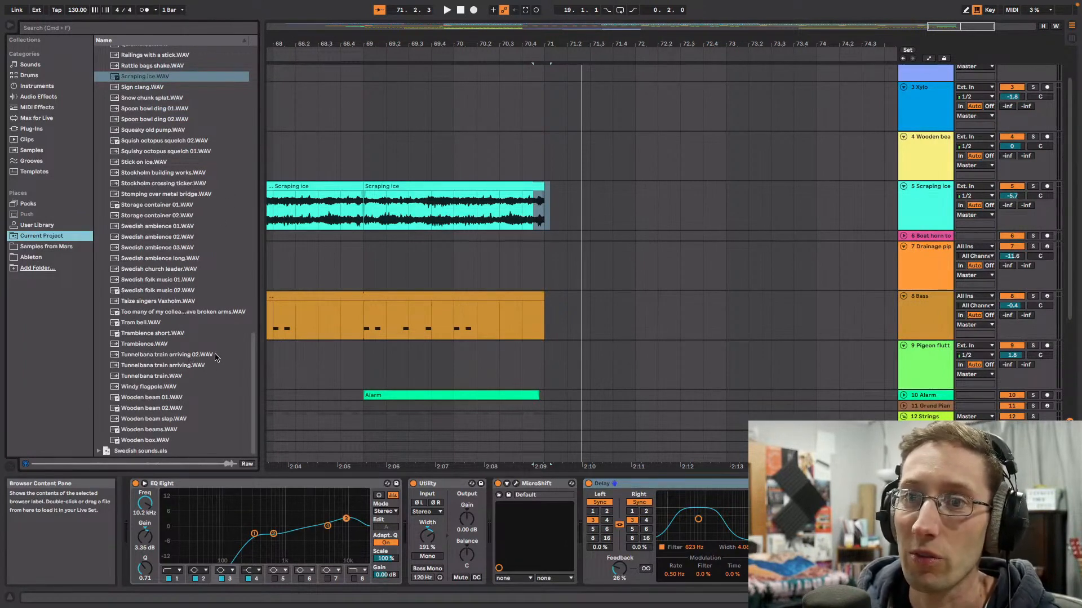
scroll(207, 278, up, 1)
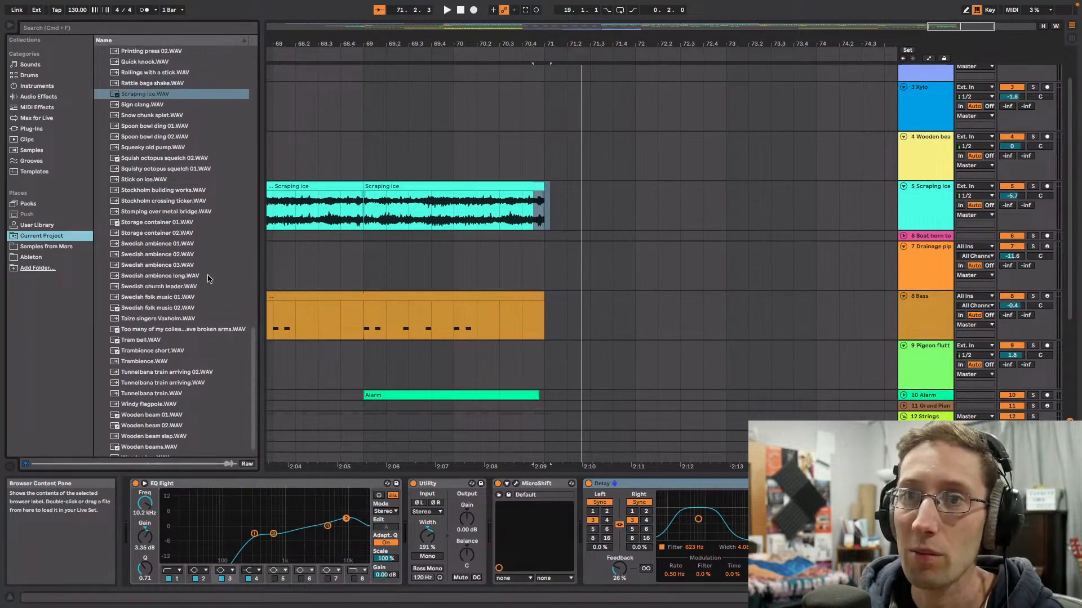
scroll(208, 280, down, 1)
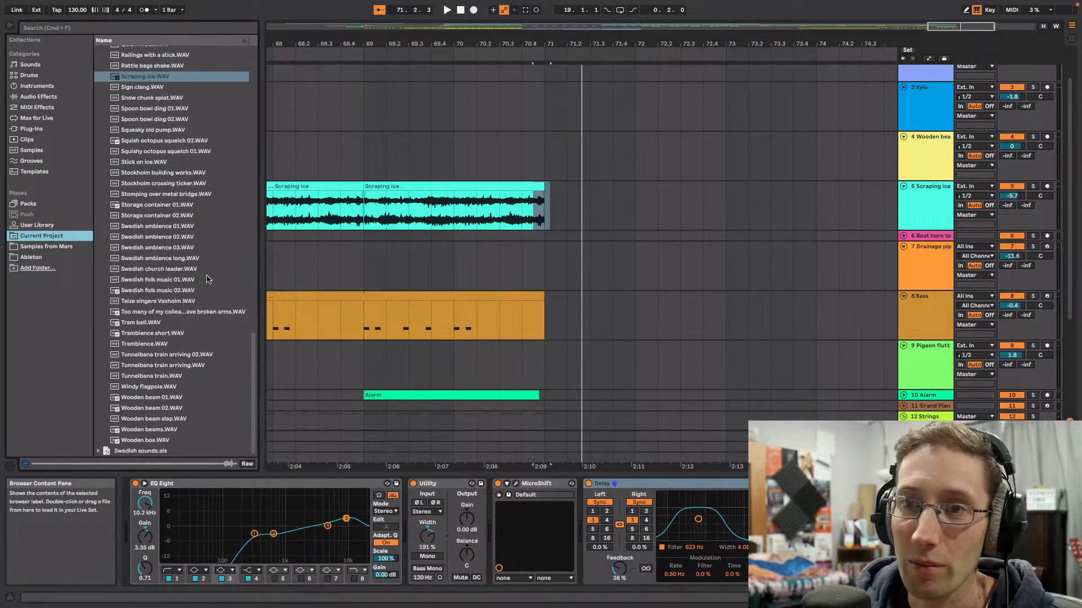
Step: Collapse the Strings group and place Taize singers Vaxholm.WAV on a new audio track at bar 70.4, with that track unfolded
drag(175, 303, 709, 342)
drag(640, 339, 178, 294)
scroll(847, 292, down, 5)
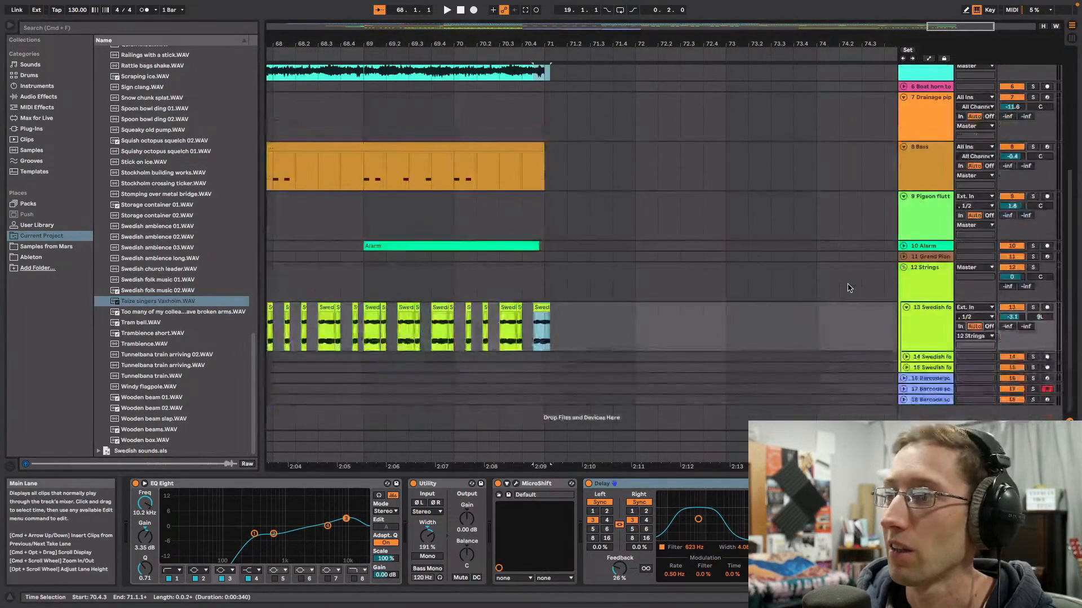
click(904, 268)
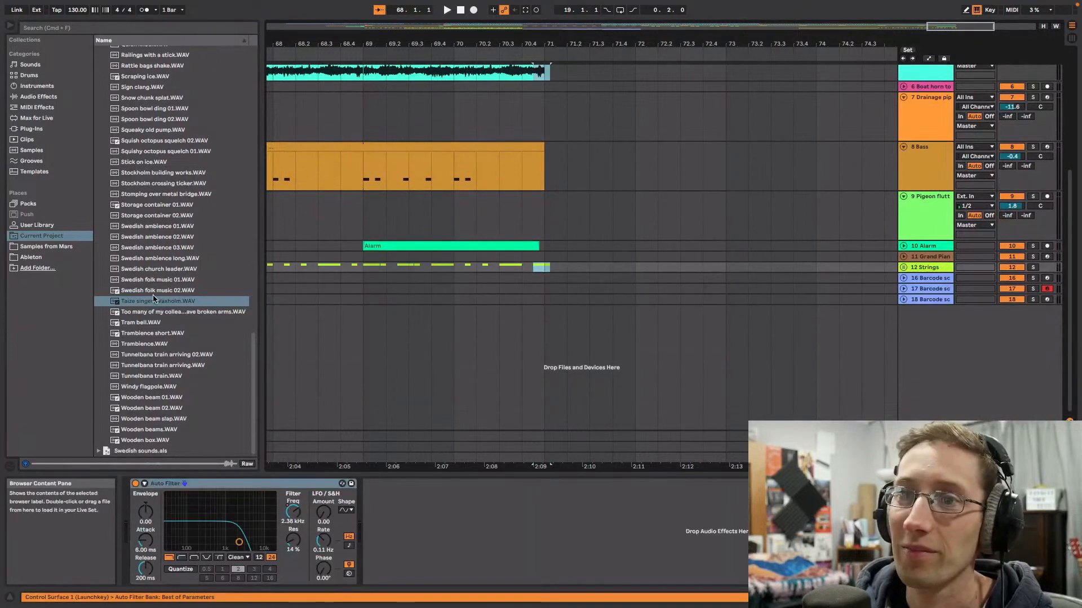
drag(155, 302, 519, 327)
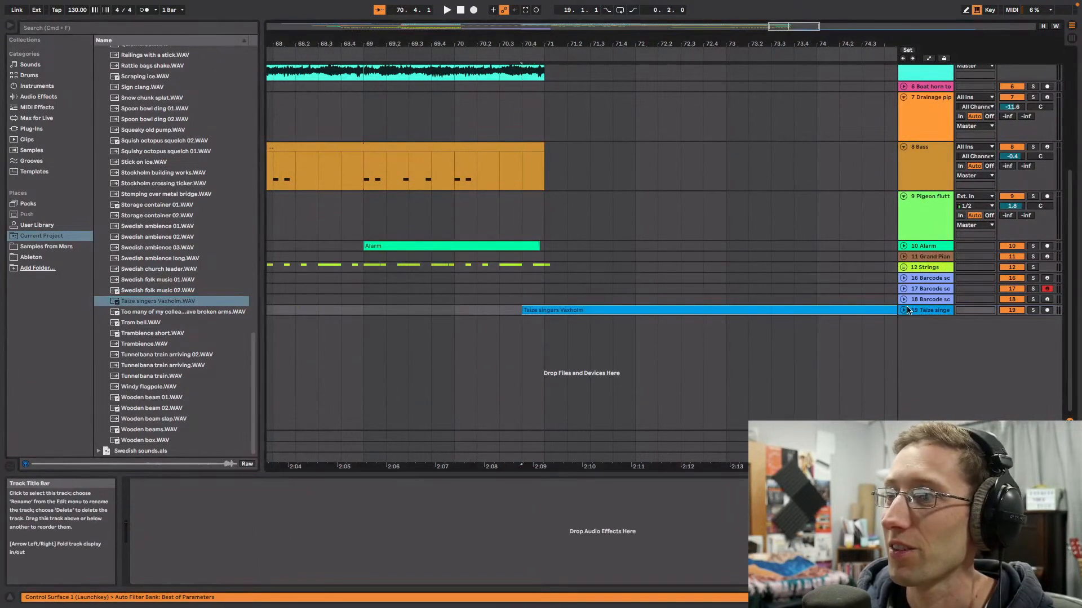
drag(793, 26, 378, 50)
key(z)
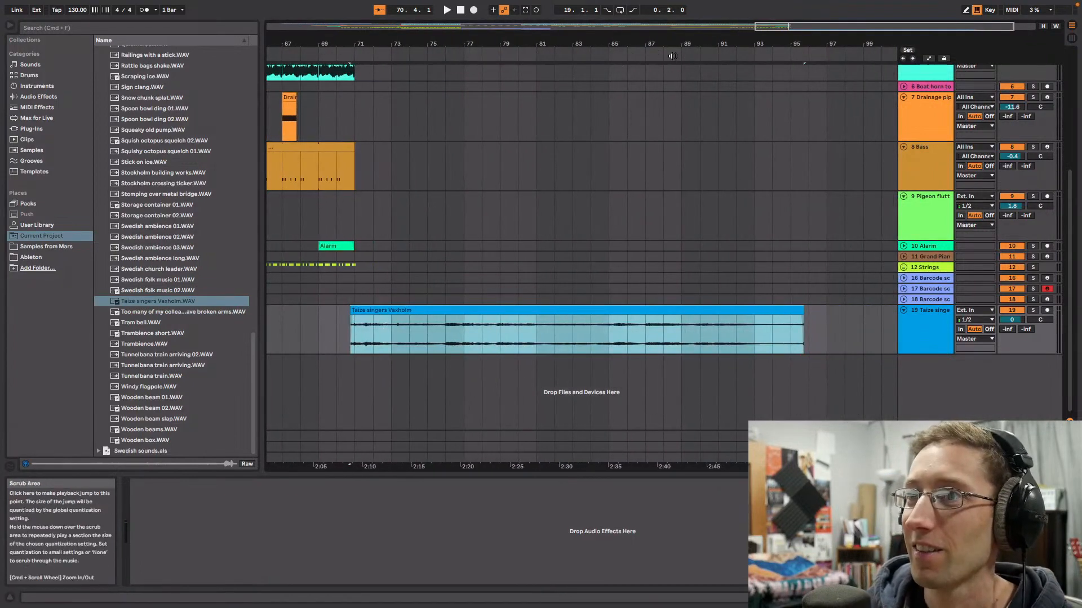
Step: Play part of the Taize singers Vaxholm clip and raise its gain to 7.25 dB
scroll(669, 56, right, 3)
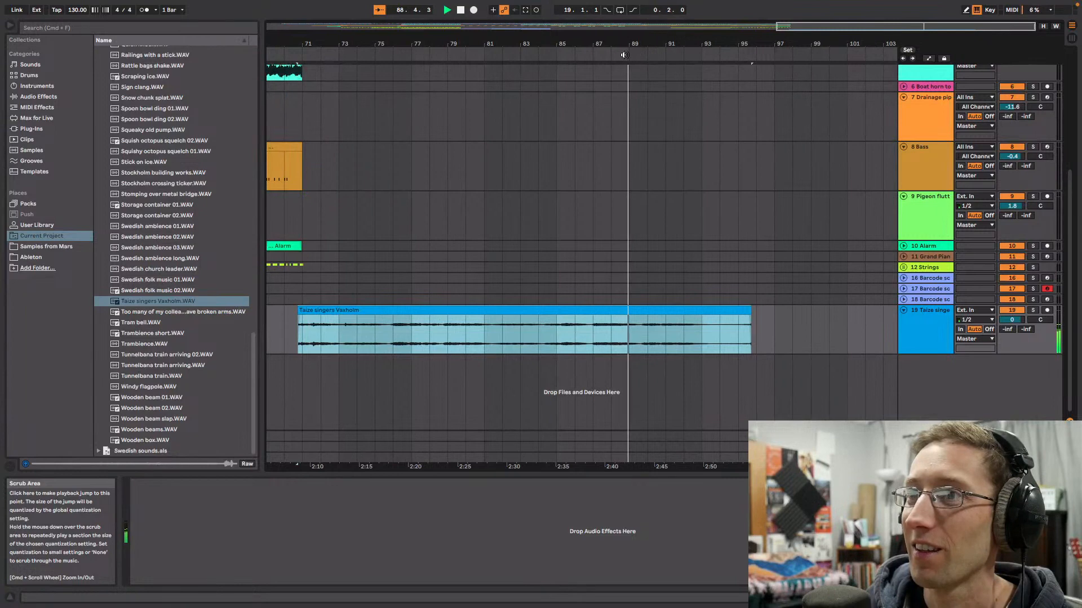
double_click(656, 313)
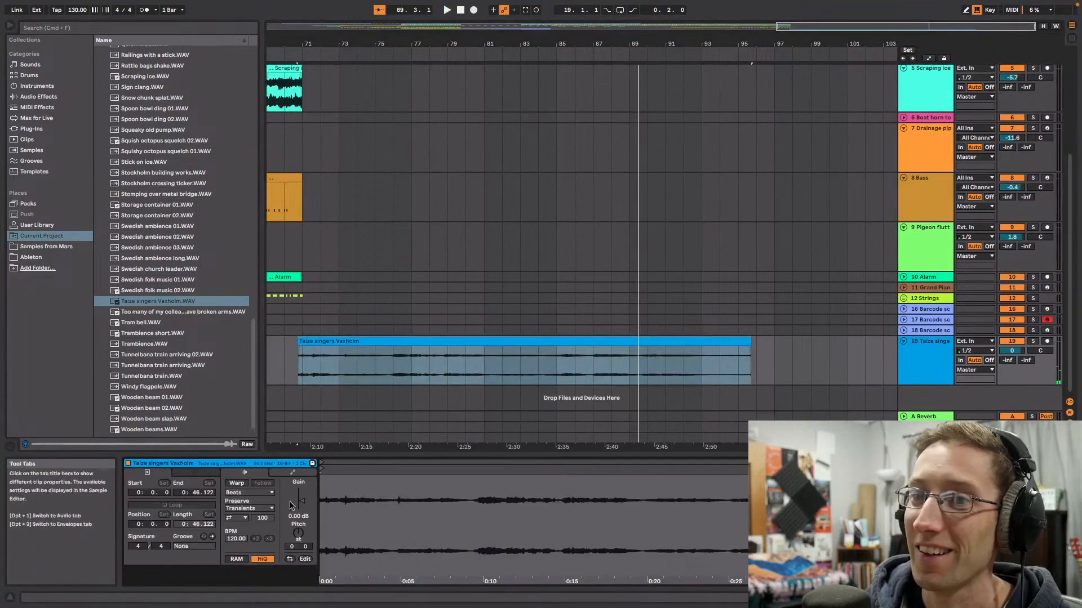
drag(302, 499, 302, 496)
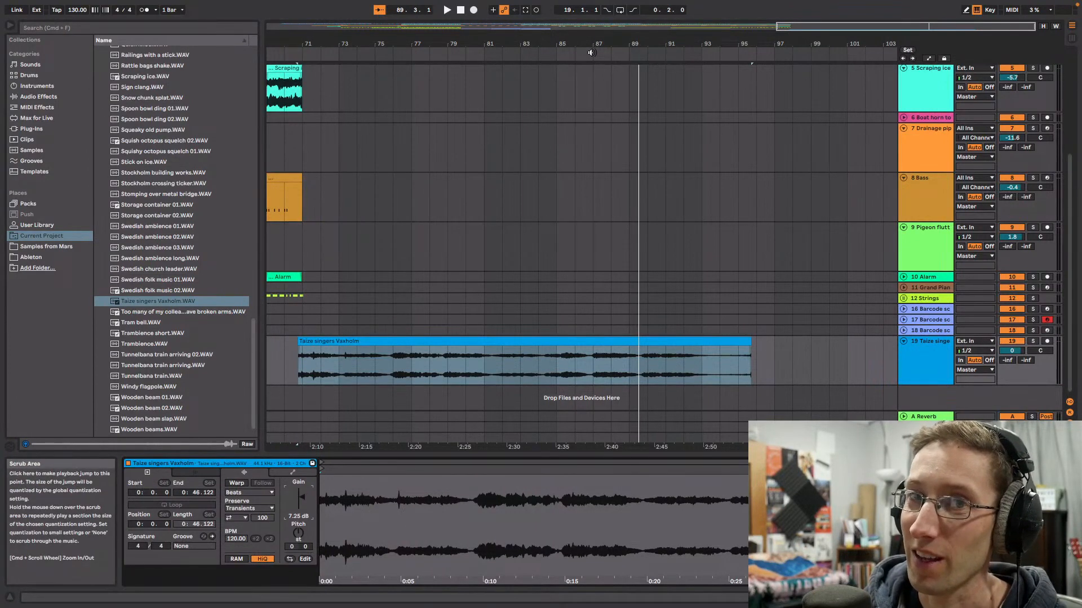
Step: Listen to the louder Taize singers Vaxholm clip from several points along its length
click(613, 53)
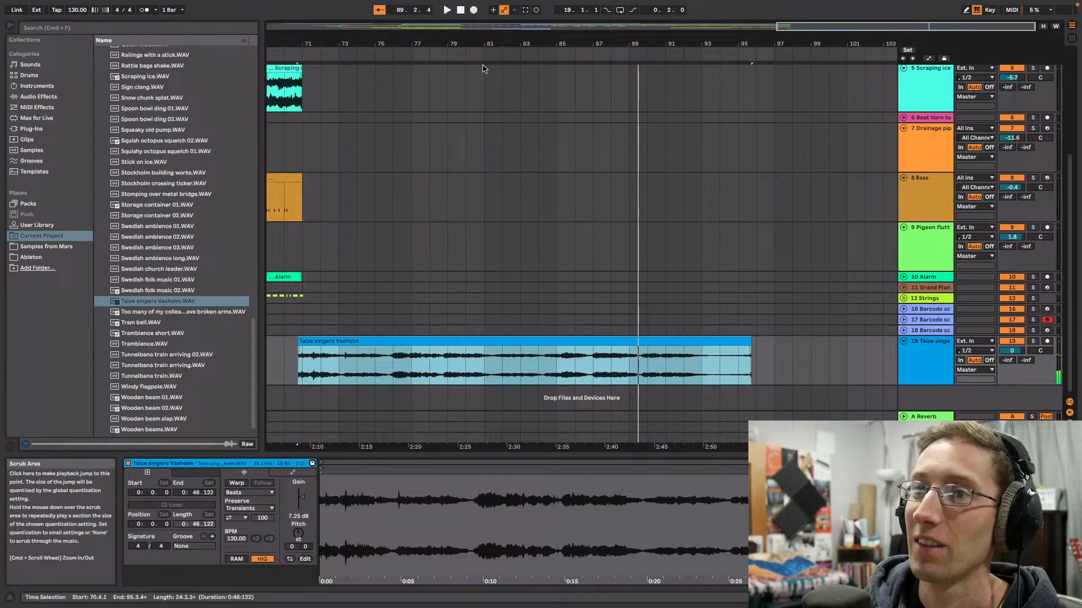
click(392, 54)
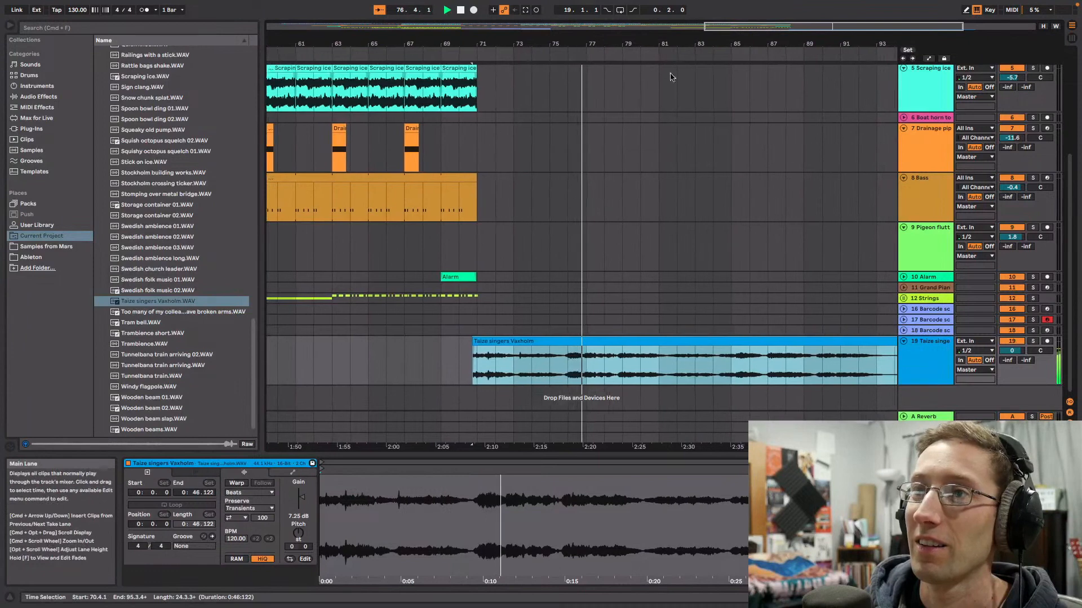
key(space)
drag(794, 27, 793, 14)
click(686, 53)
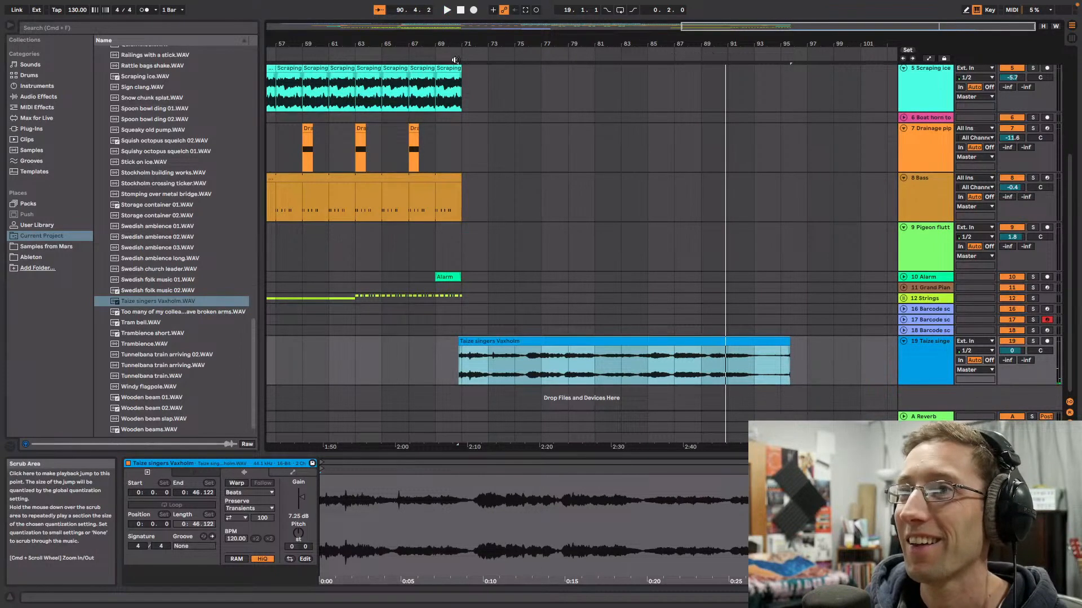
click(465, 55)
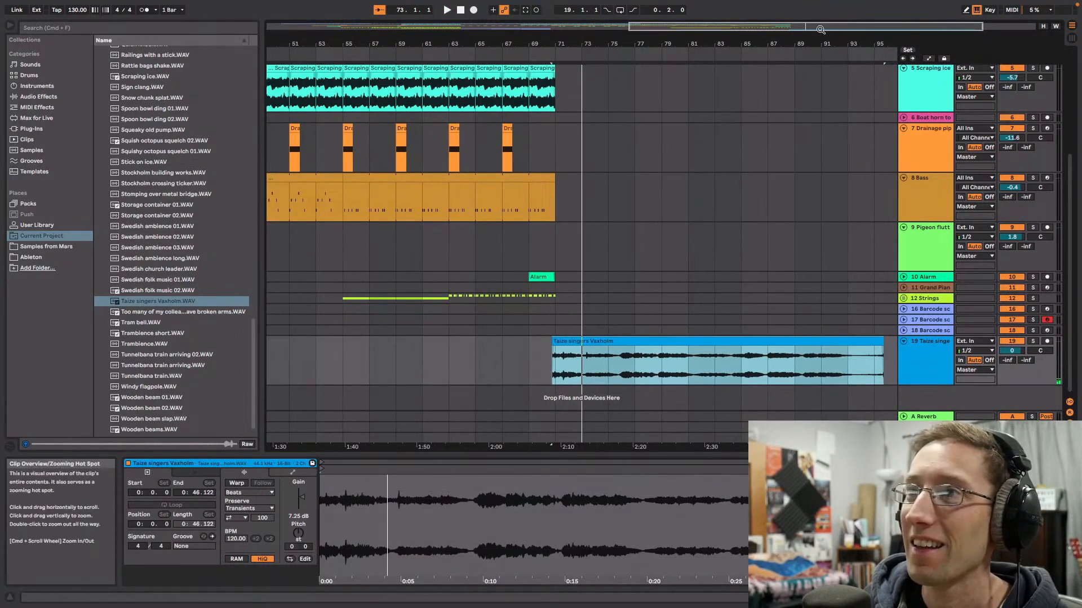
scroll(766, 204, right, 3)
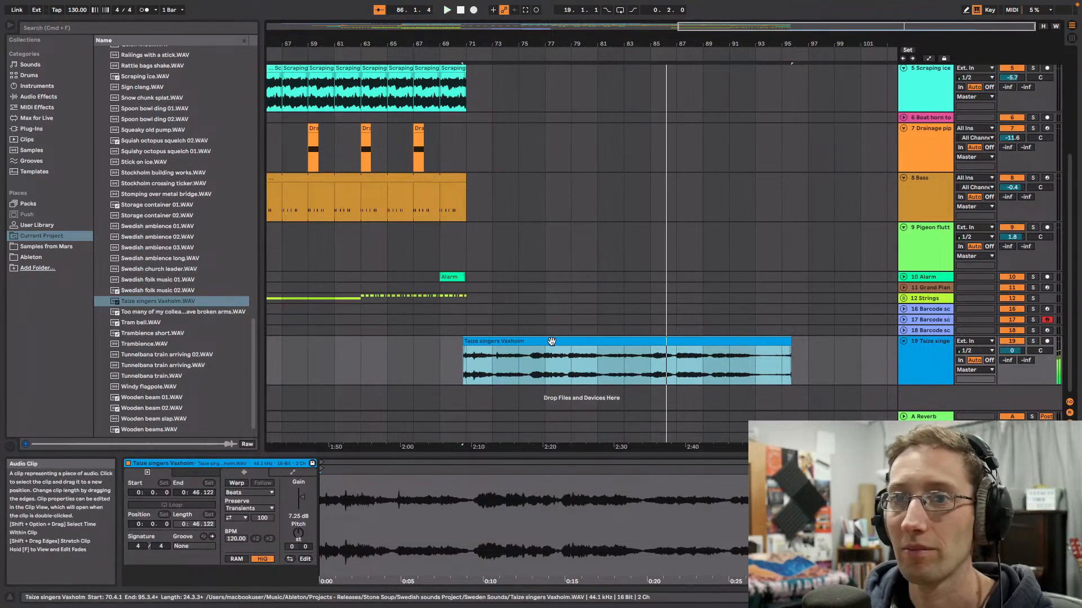
Step: Replace the Taize singers Vaxholm clip on track 19 with Trambience.WAV, starting at bar 73
key(Delete)
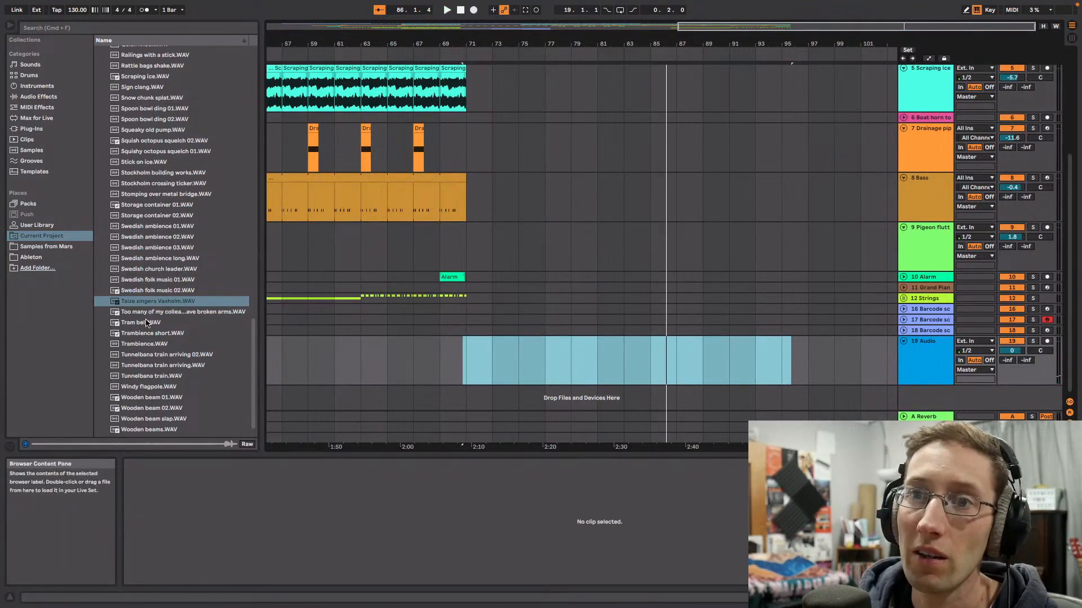
scroll(145, 321, down, 2)
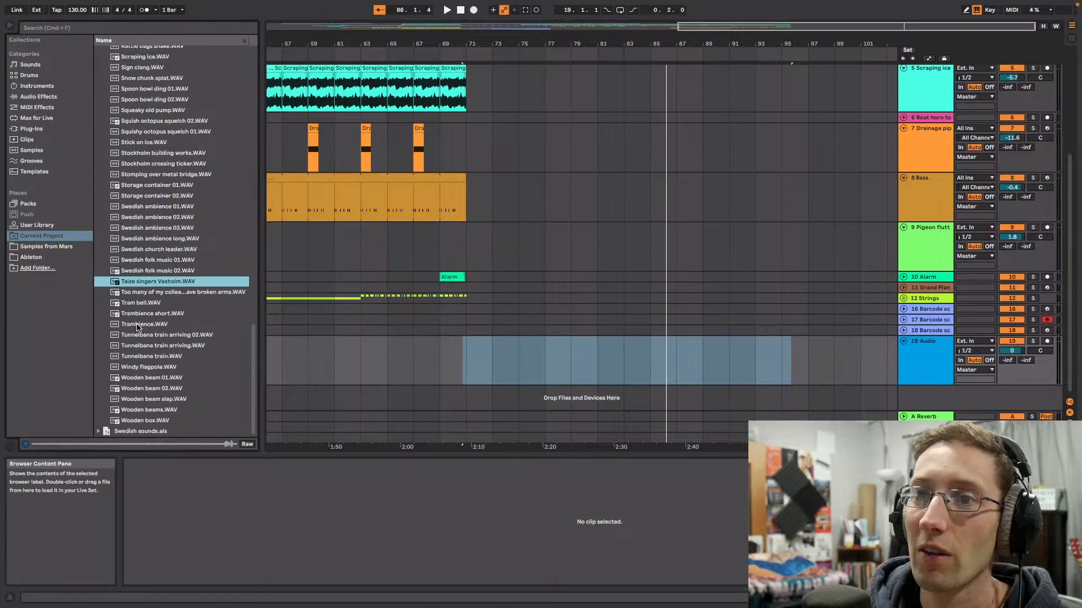
drag(136, 327, 492, 364)
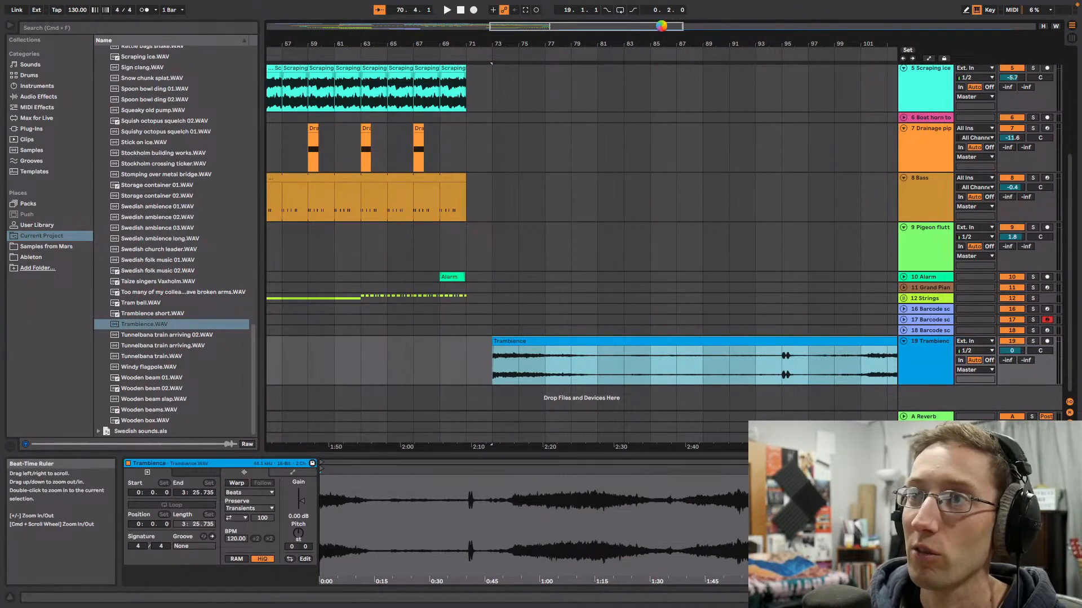
Step: Play the Trambience clip at several points and trim away its opening so it starts at about bar 124
drag(661, 26, 643, 25)
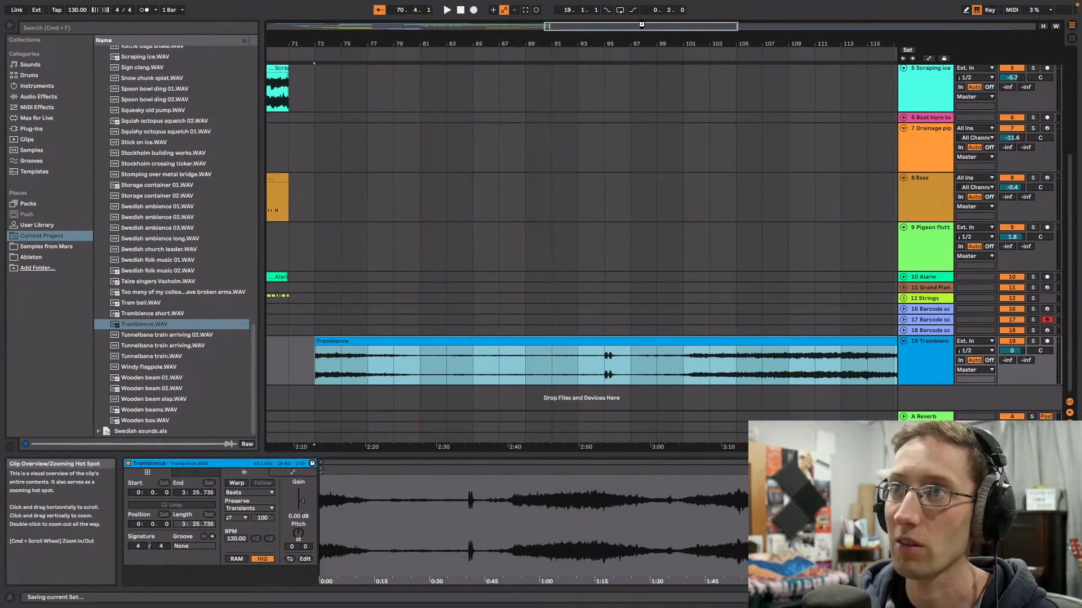
click(453, 54)
click(486, 55)
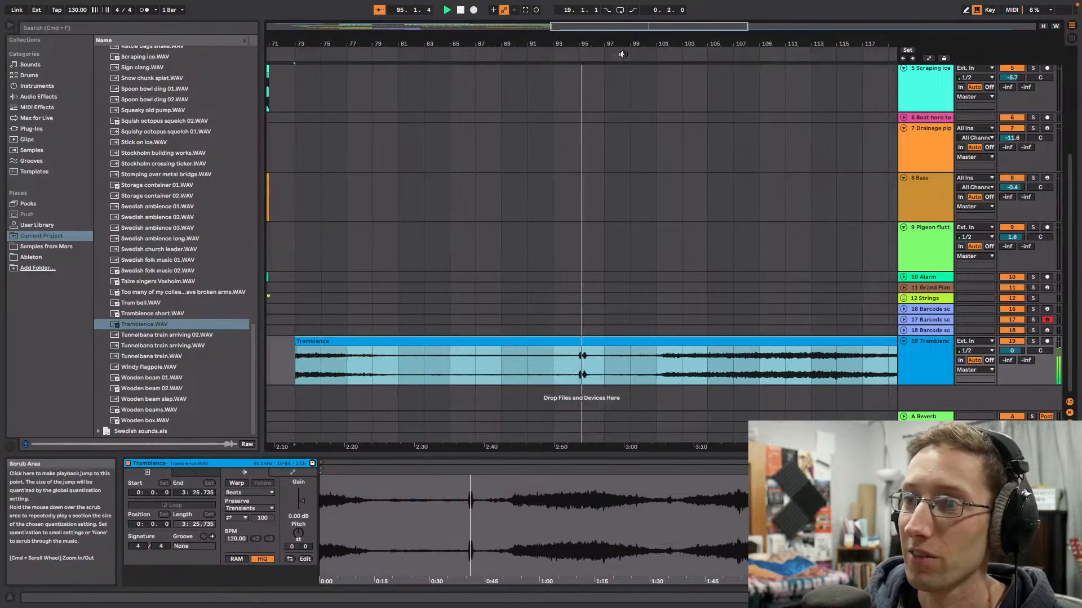
click(718, 57)
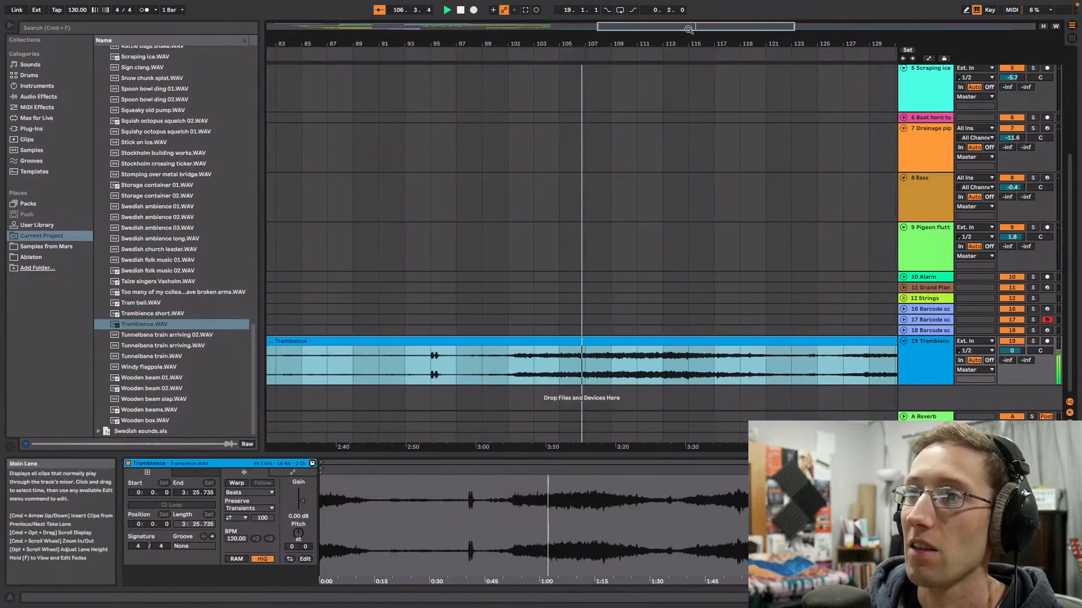
scroll(700, 92, down, 5)
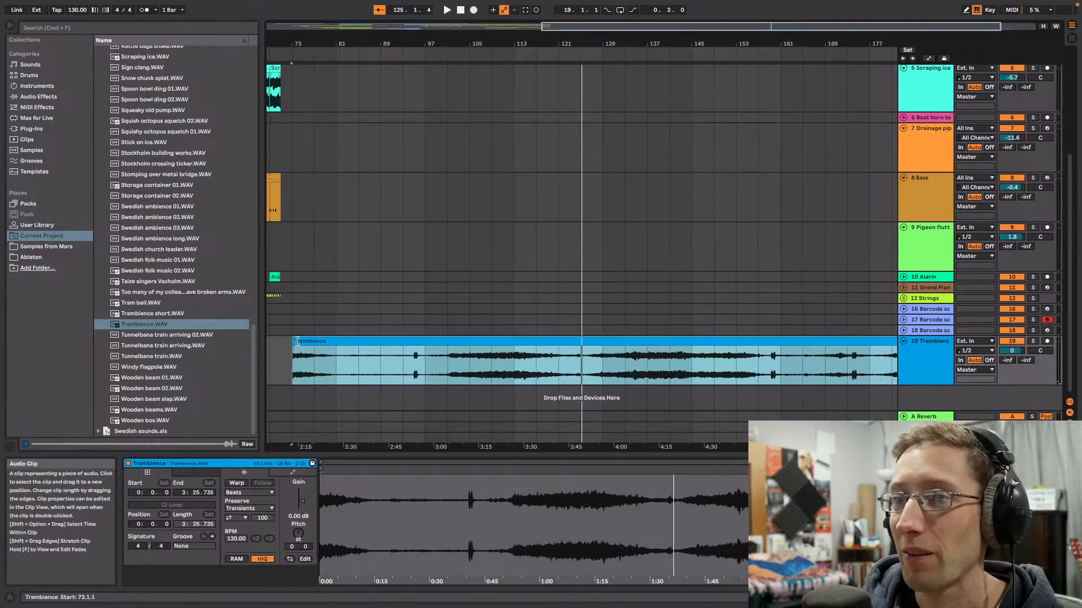
drag(297, 341, 575, 341)
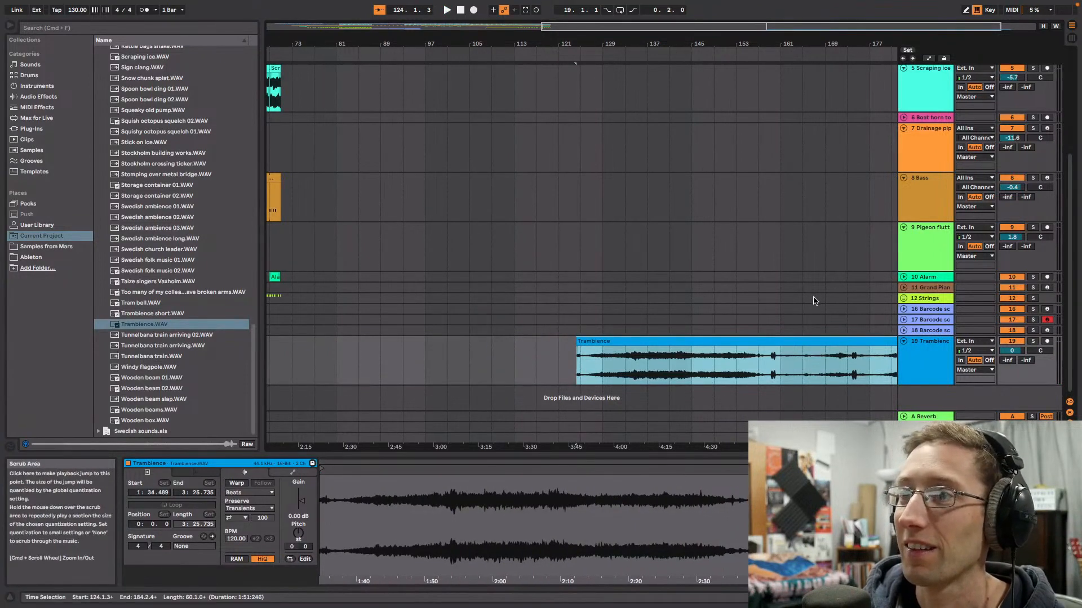
Step: Trim the end of the Trambience clip back to 125.2.1 and move the shortened clip to start at 72.1.3
scroll(813, 300, down, 3)
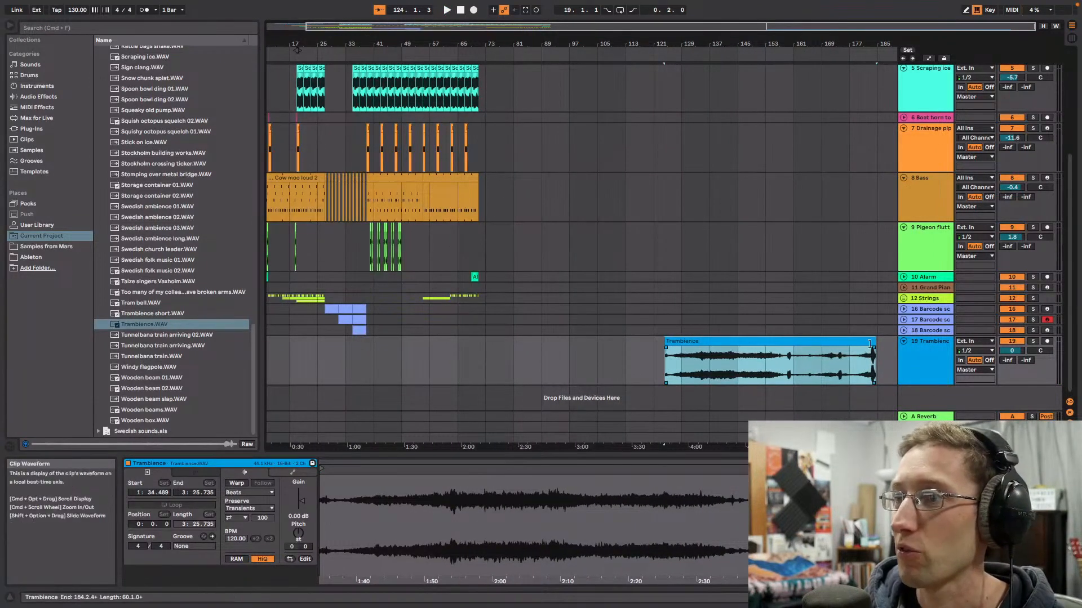
drag(869, 343, 667, 339)
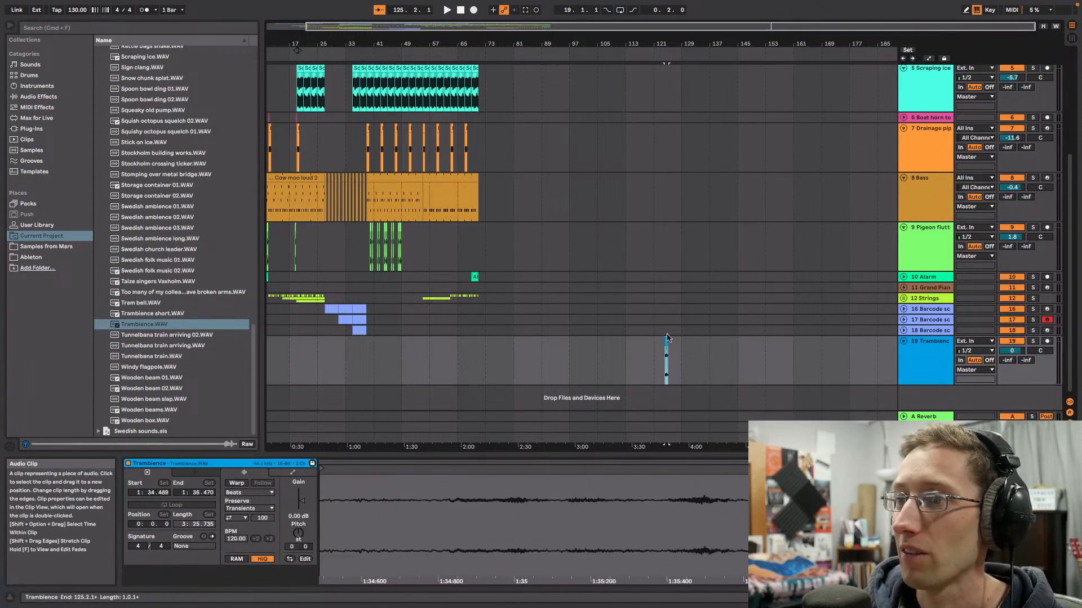
drag(666, 43, 811, 102)
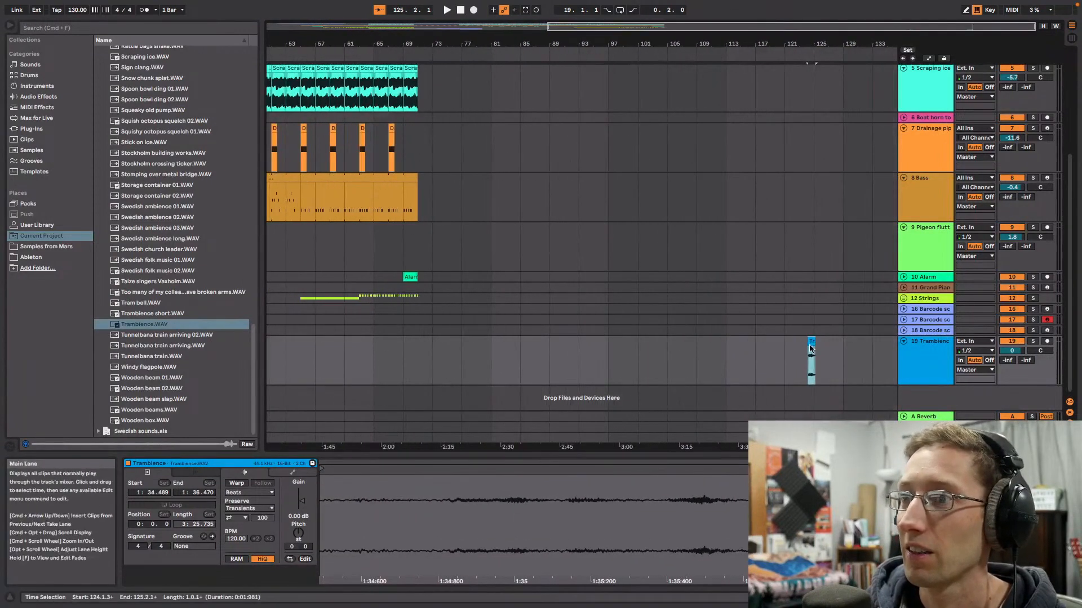
drag(811, 348, 538, 344)
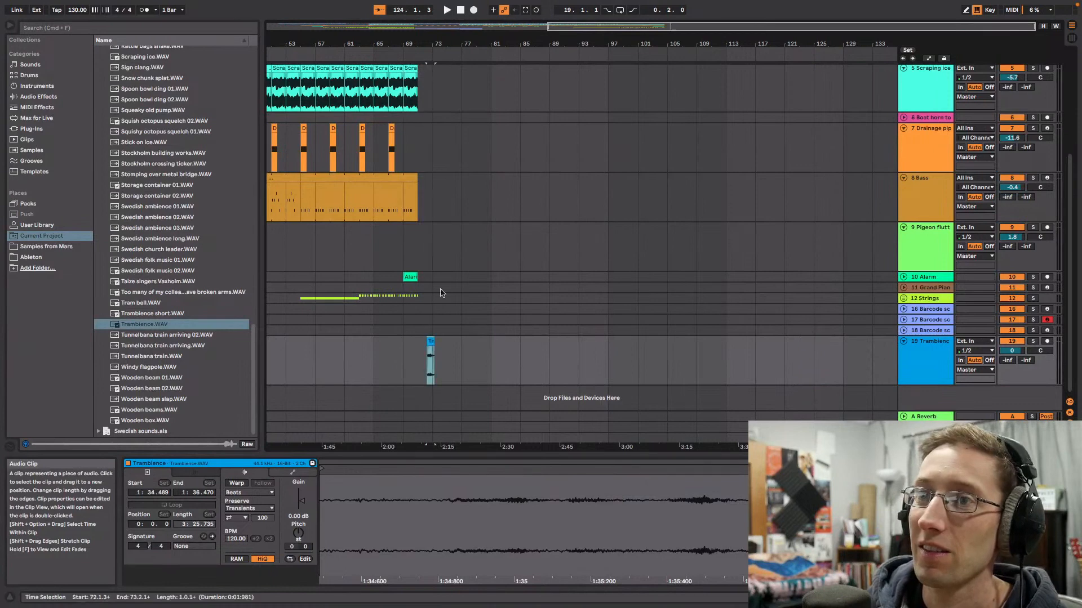
Step: Play the short Trambience clip and adjust its opening edge so it starts at 72.2.1
drag(440, 44, 652, 87)
key(space)
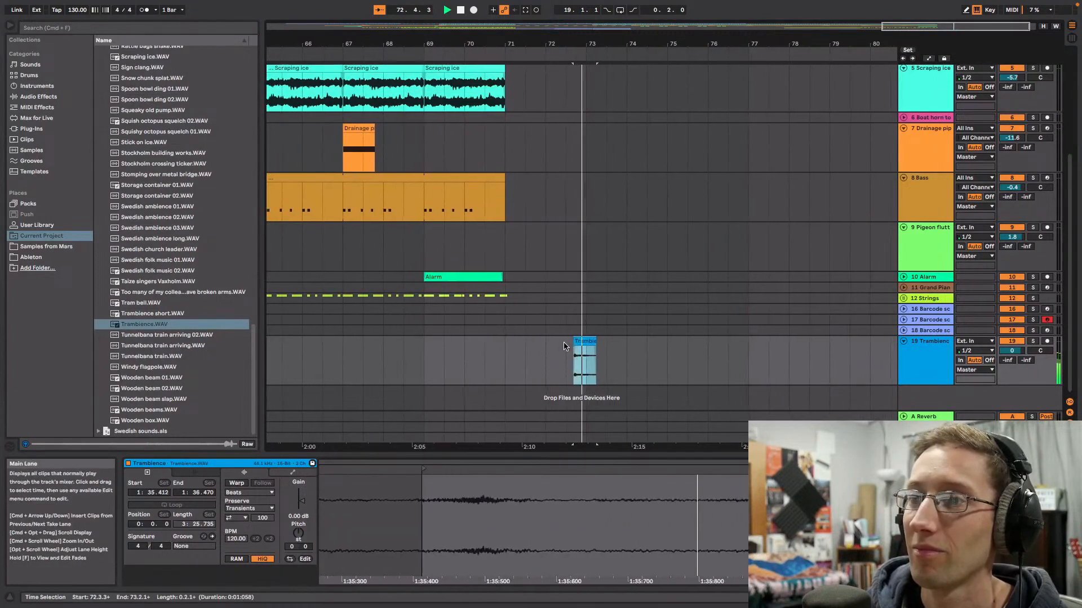
click(454, 54)
key(space)
drag(686, 341, 666, 341)
key(space)
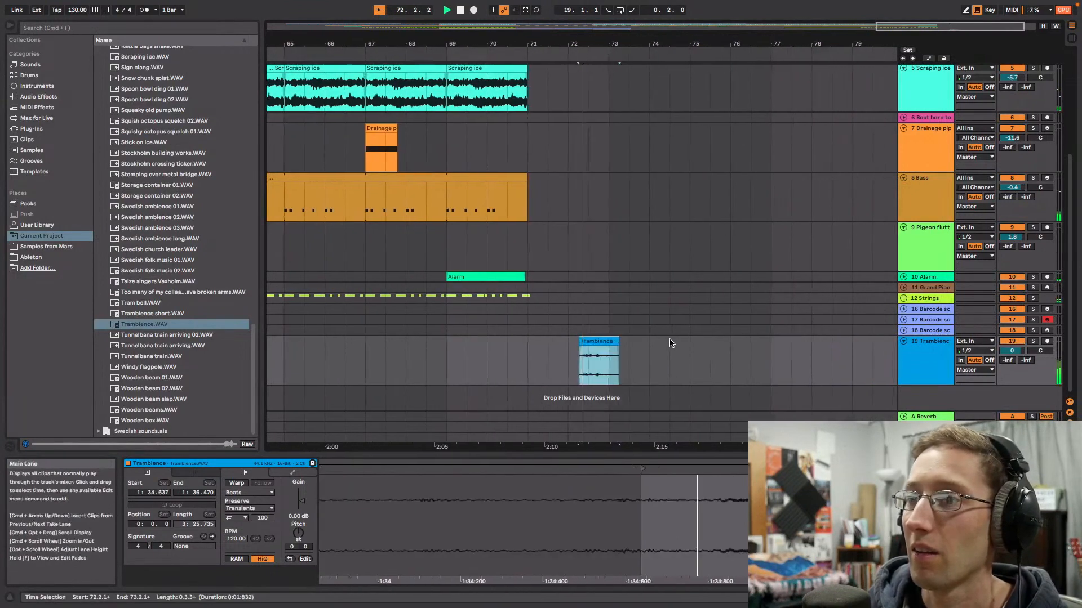
Step: Trim the end of the Trambience clip to 72.3.4 and play the result
key(space)
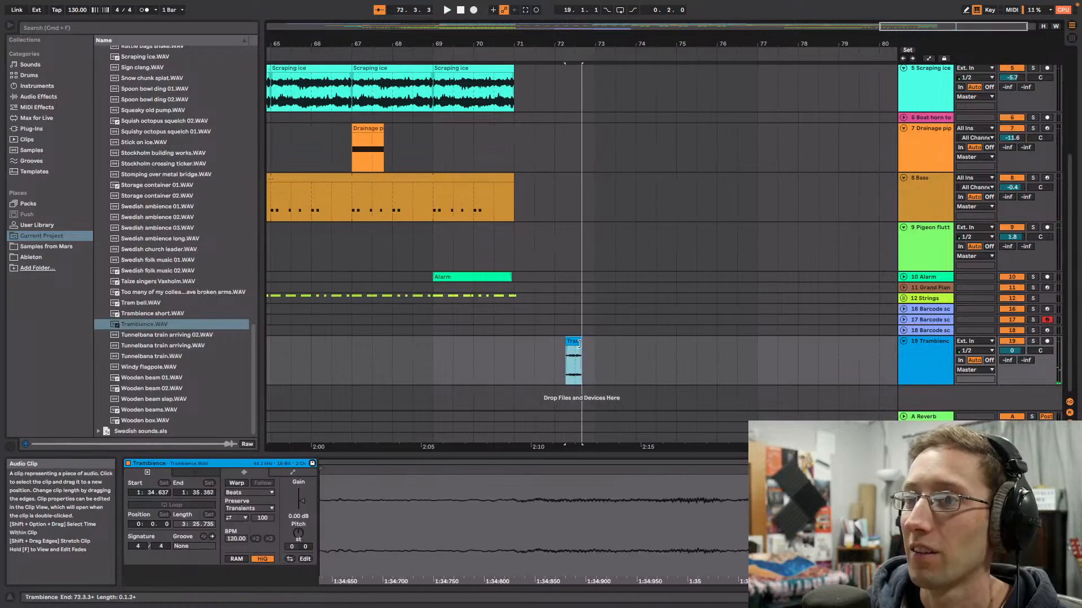
drag(578, 343, 577, 341)
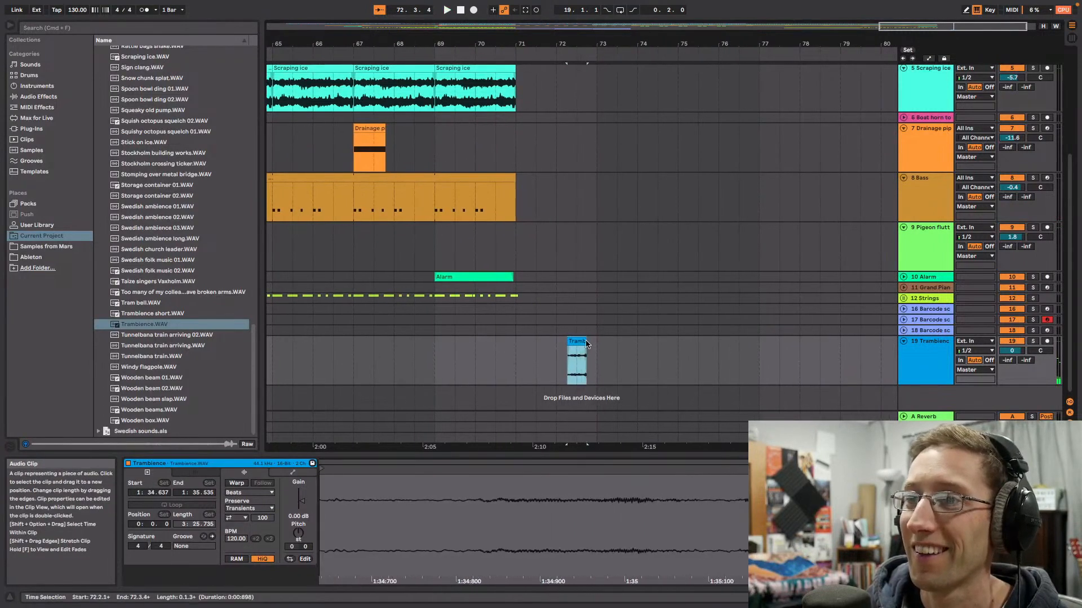
key(space)
key(space)
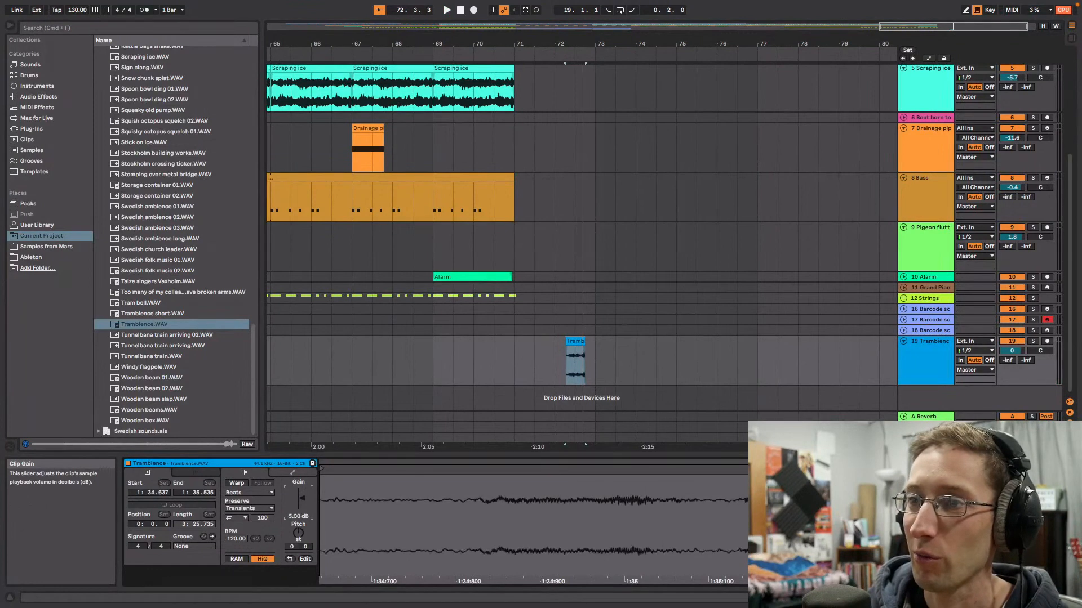
Step: Raise the Trambience clip's gain to 5.50 dB and replay it to judge the level
drag(299, 498, 298, 495)
key(space)
key(space)
key(space)
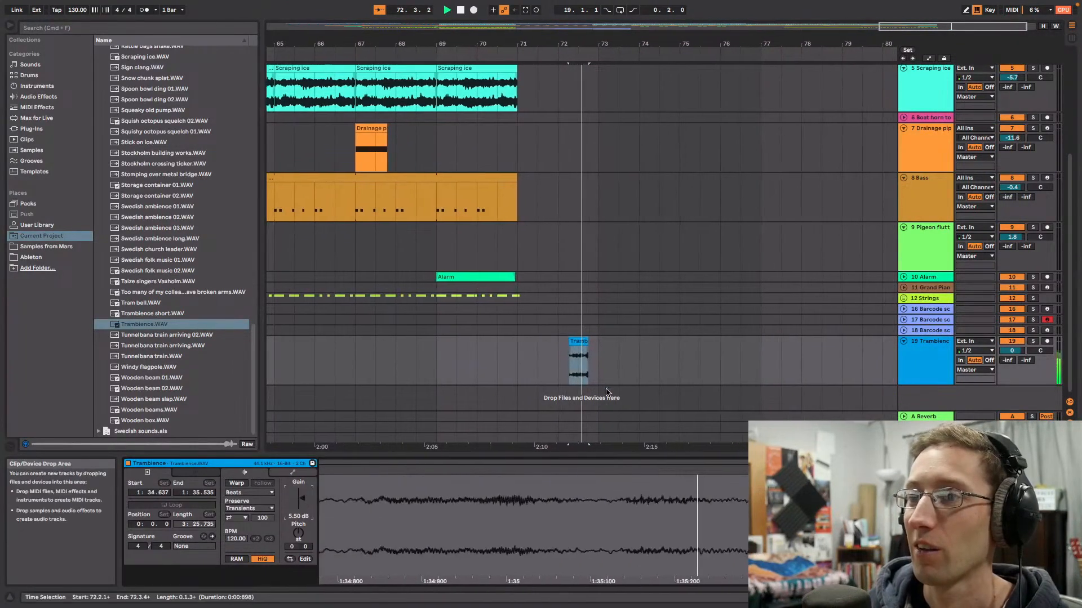
key(space)
Step: Shorten the Trambience clip to end at 72.3.3 and listen to it again
drag(587, 340, 582, 341)
key(space)
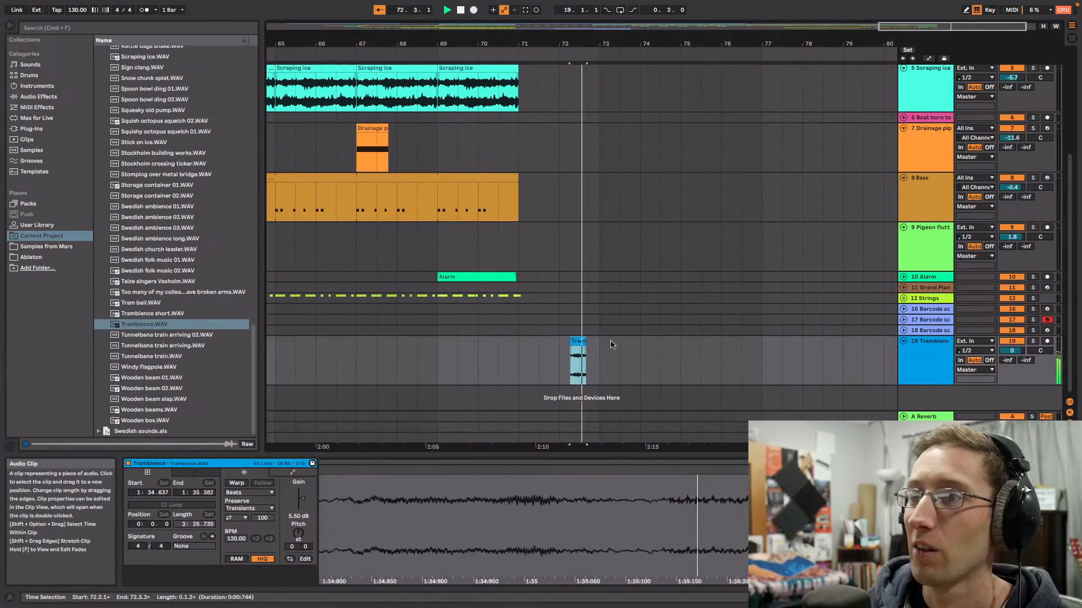
key(space)
Step: Add EQ Eight to the Trambience track with a low cut on band 1 and band 2 at 297 Hz, -3.10 dB
double_click(941, 361)
click(38, 96)
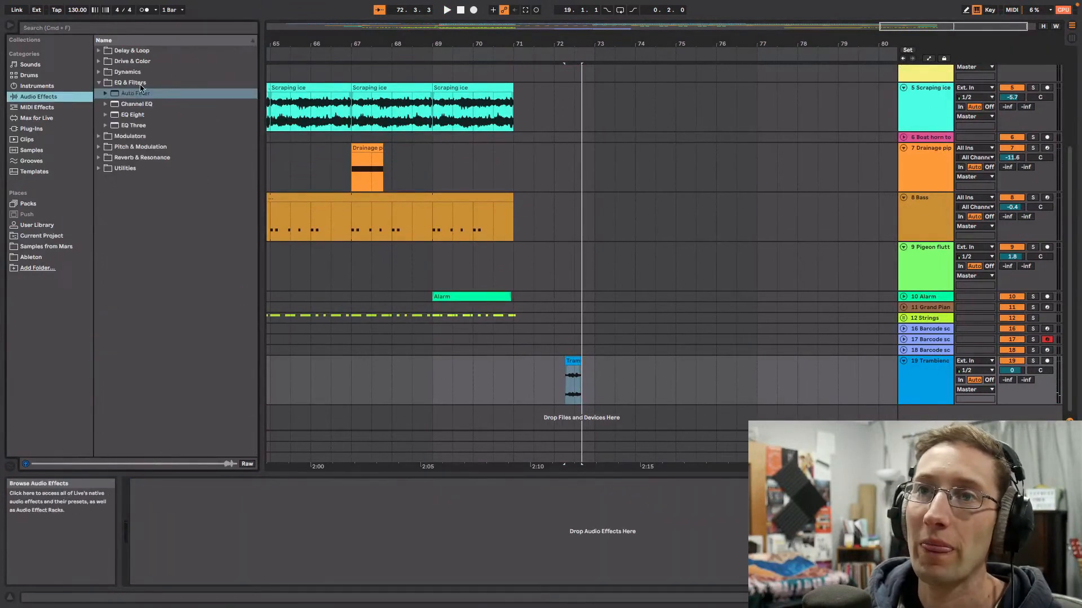
drag(135, 113, 304, 163)
drag(917, 392, 918, 394)
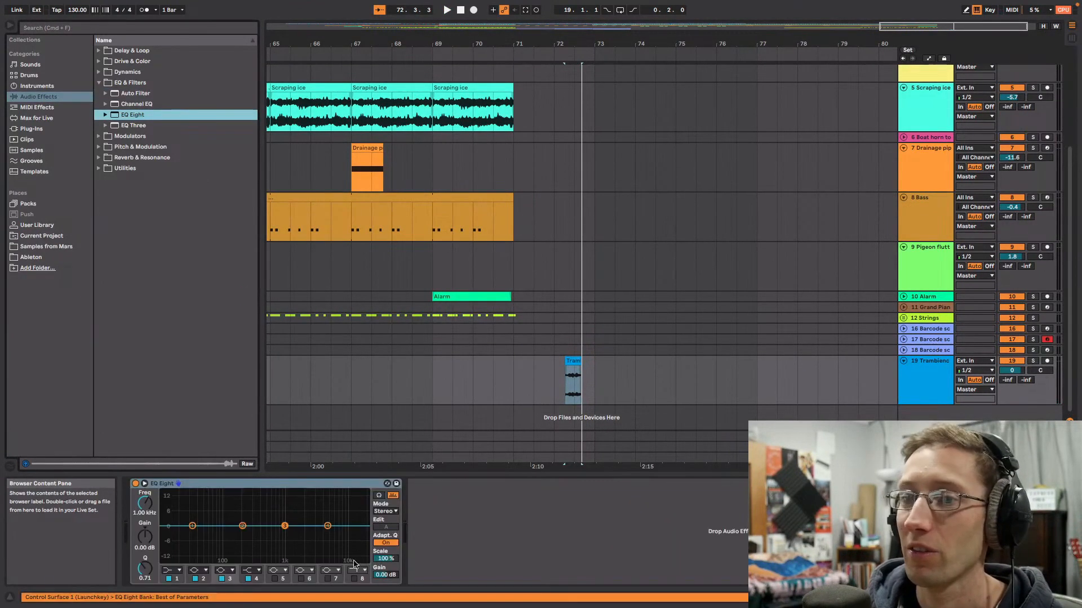
click(172, 571)
drag(192, 533, 252, 535)
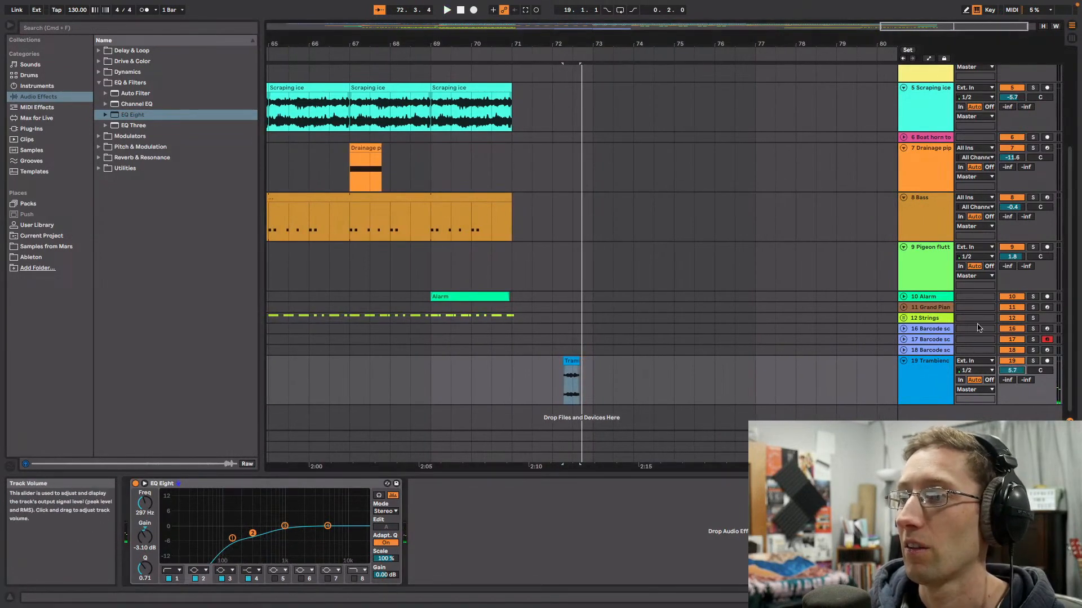
Step: Play the arrangement from around bar 69 and move the Trambience clip to start at bar 71
click(430, 164)
key(space)
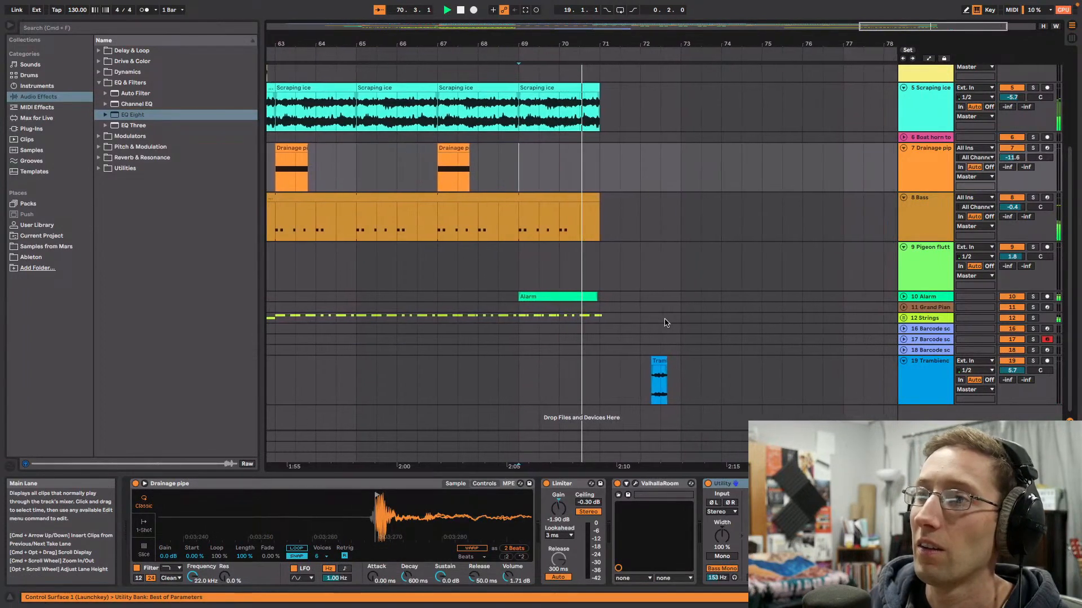
drag(626, 357, 570, 364)
click(512, 352)
key(space)
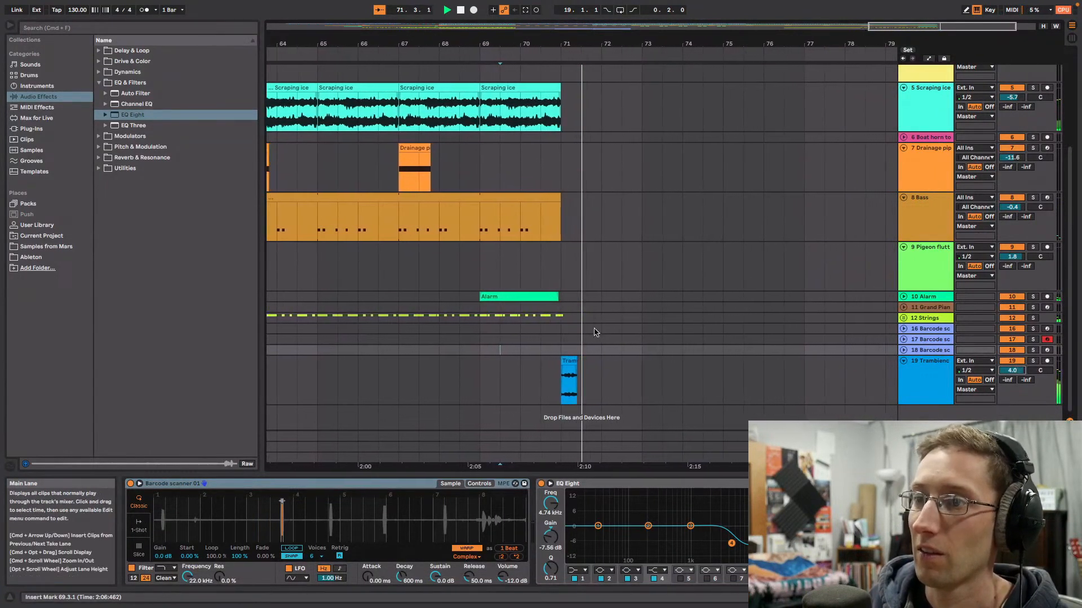
Step: Extend the end of the Trambience clip to 71.4.4, replaying it to check the length
click(563, 361)
key(space)
key(space)
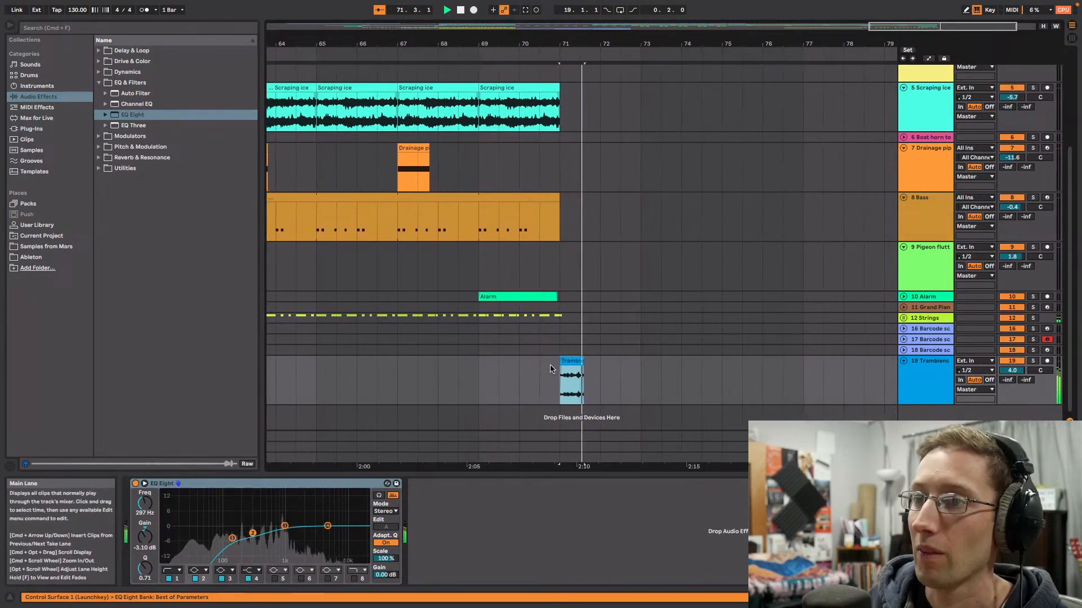
key(space)
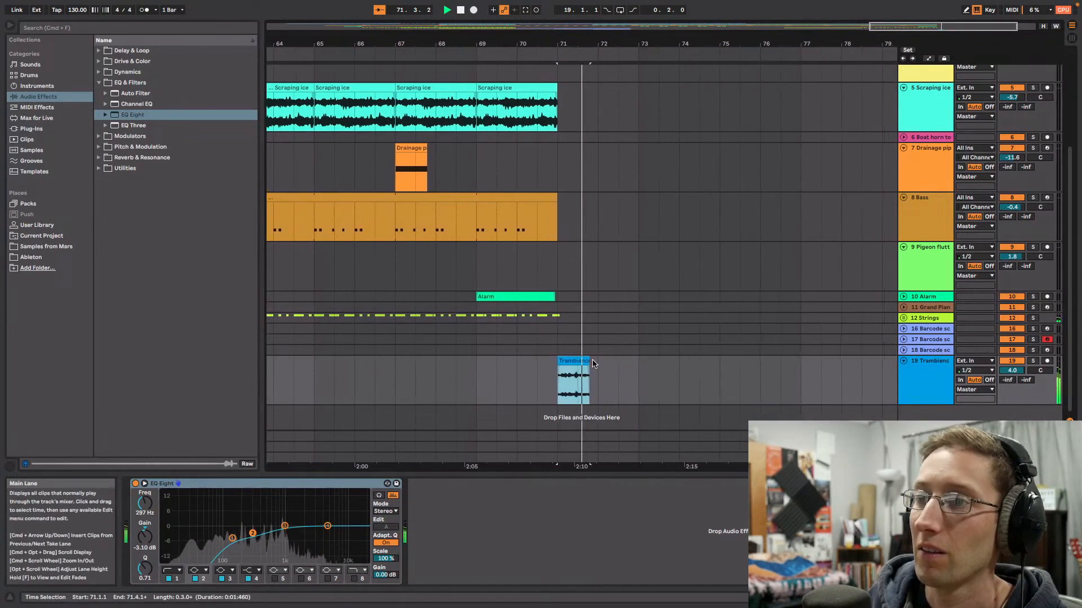
drag(579, 361, 585, 361)
key(space)
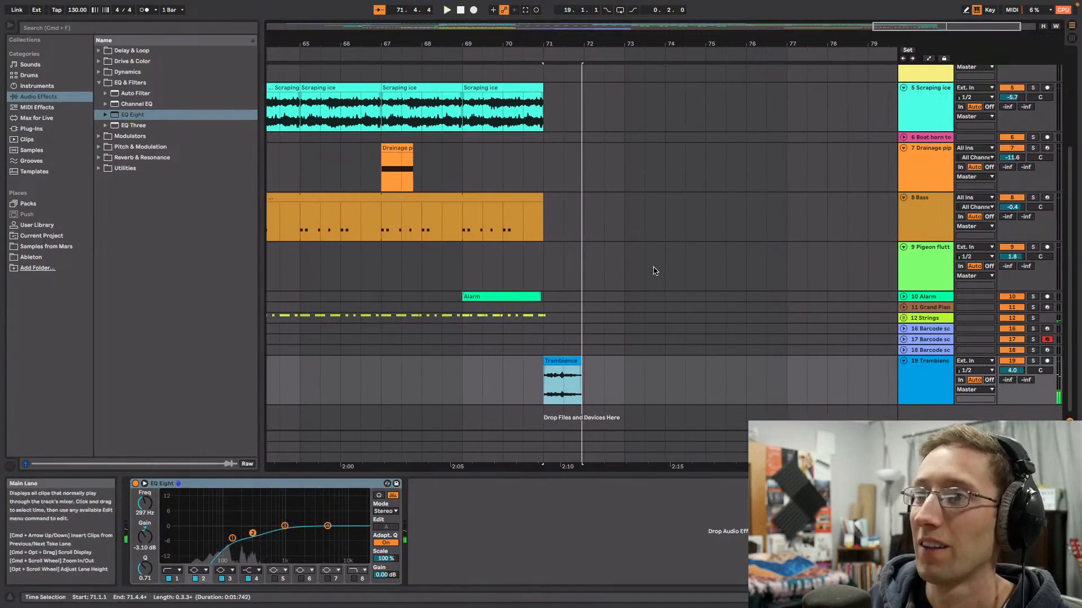
key(space)
click(557, 359)
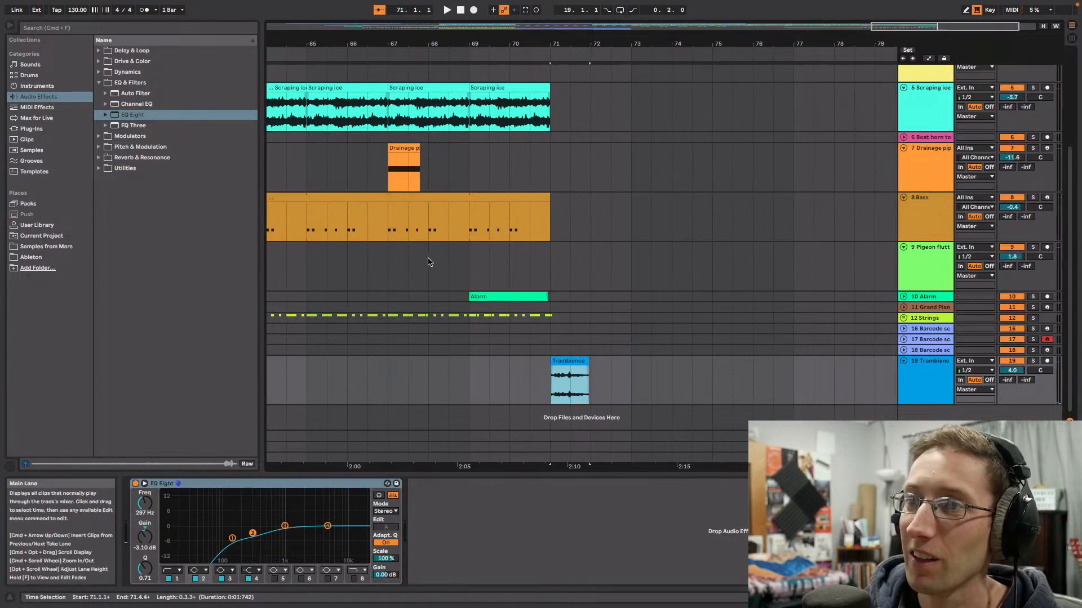
Step: Play the arrangement from bar 63 through the Trambience clip at bar 71
drag(912, 29, 913, 5)
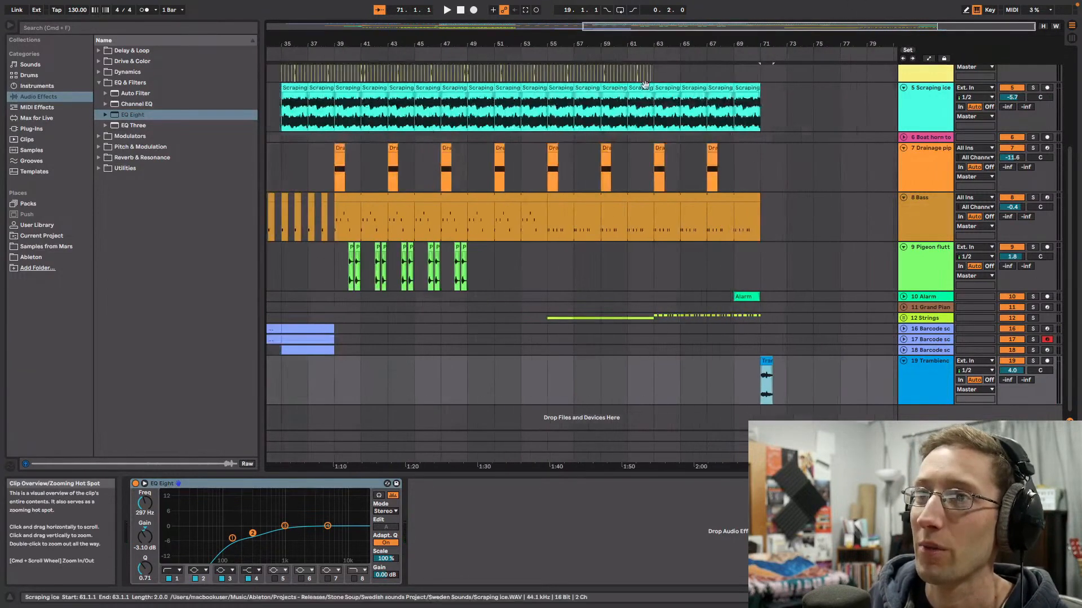
click(654, 137)
key(space)
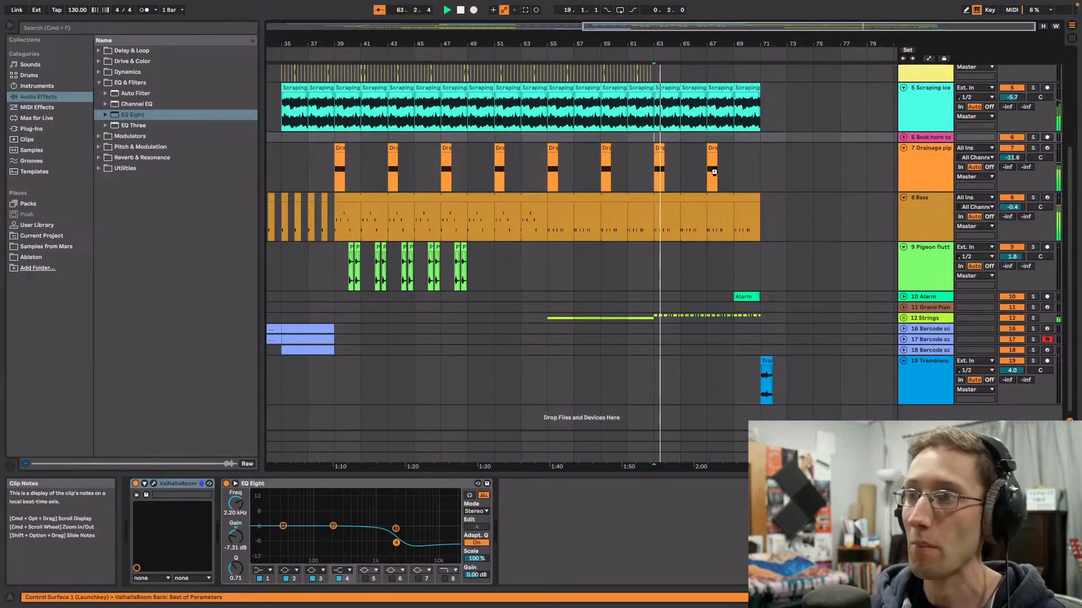
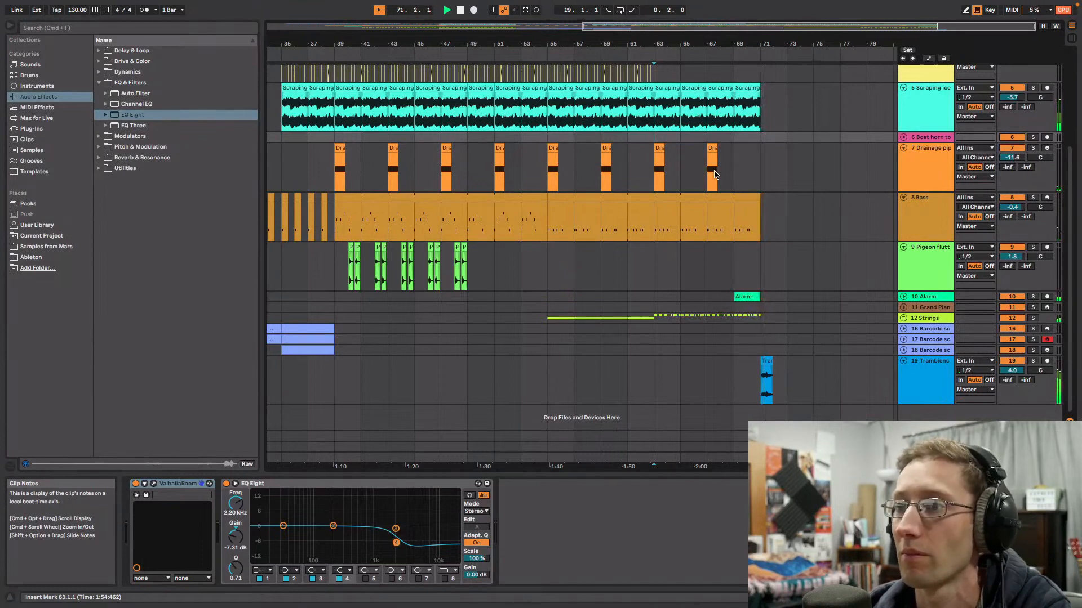
Step: Fold the Trambience track, unfold the Strings group and inspect its Auto Filter frequency automation
click(903, 361)
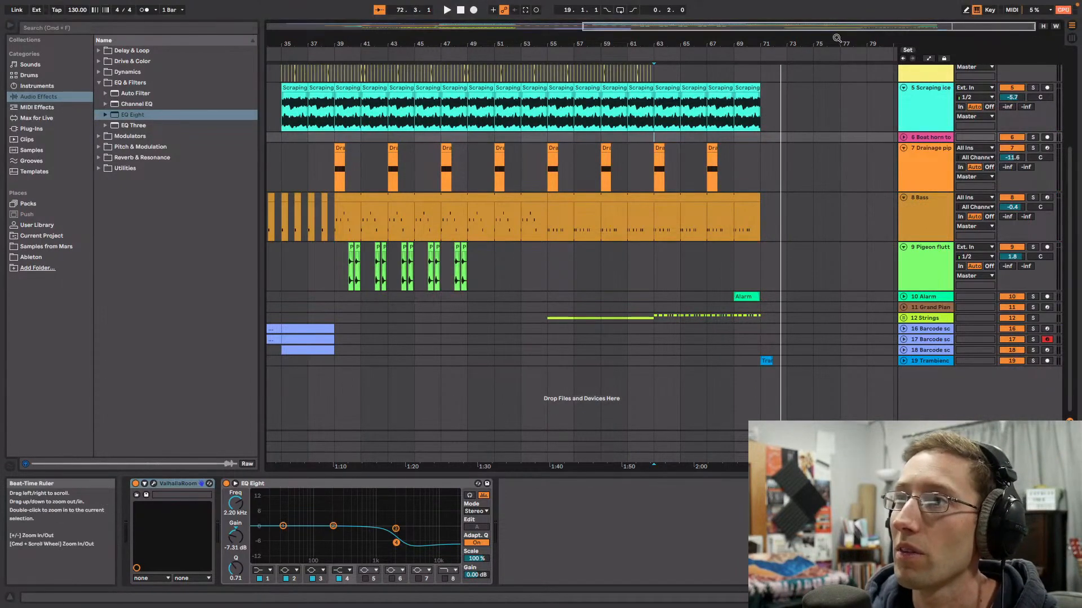
drag(831, 27, 826, 65)
scroll(852, 258, right, 5)
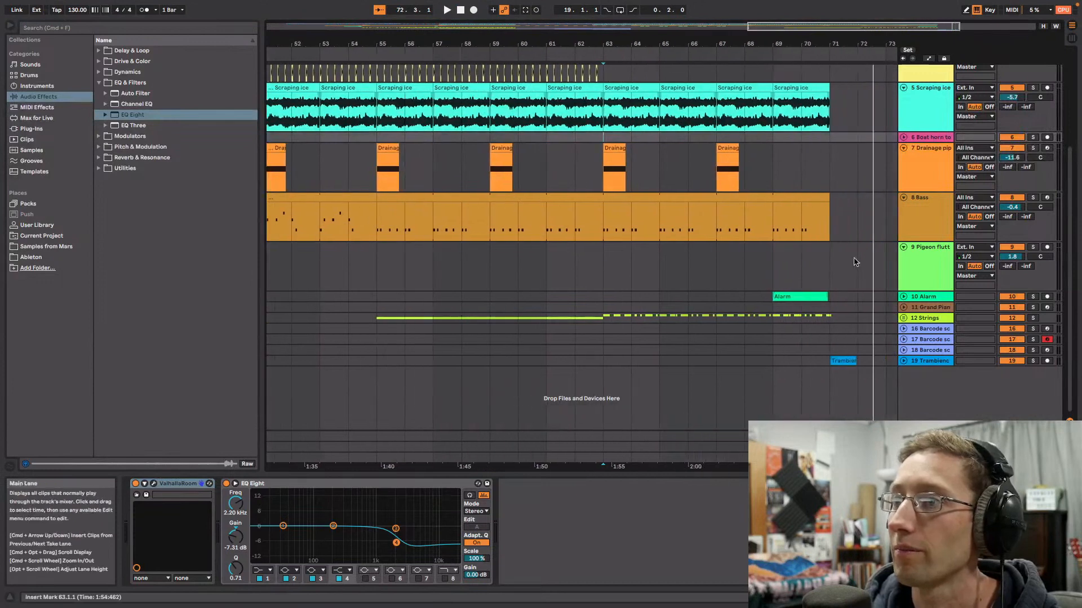
click(903, 319)
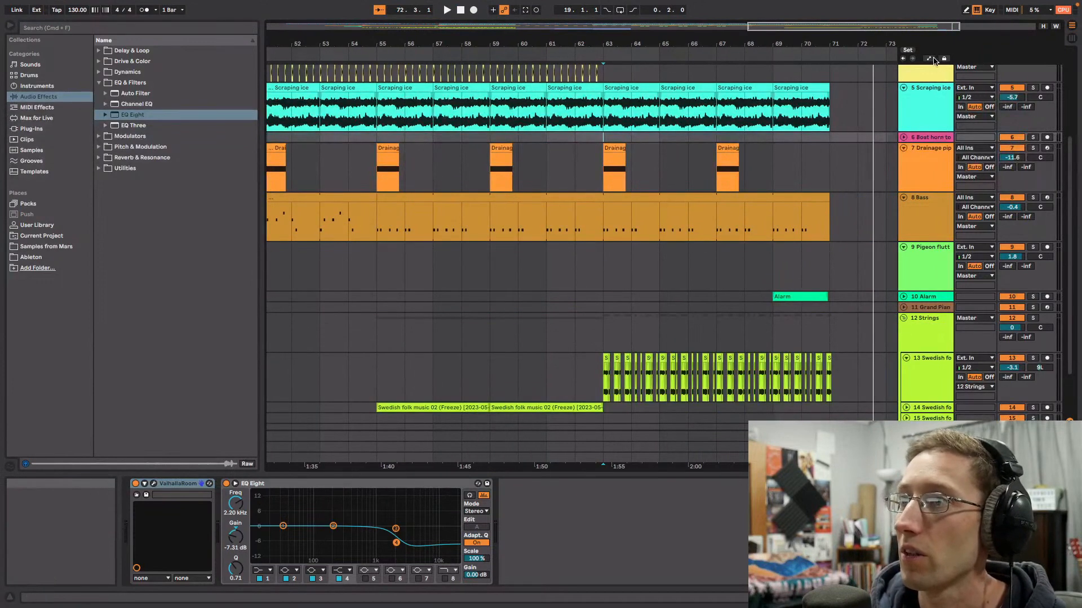
key(a)
click(377, 344)
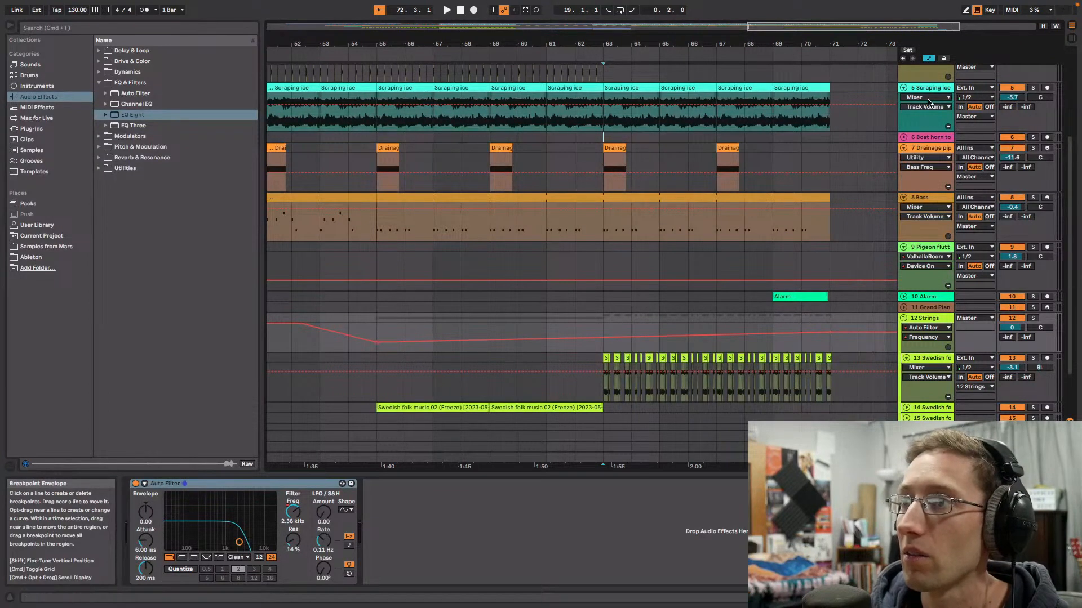
key(a)
Step: Play on from bar 63 to past bar 71 and fold the Strings group again
key(space)
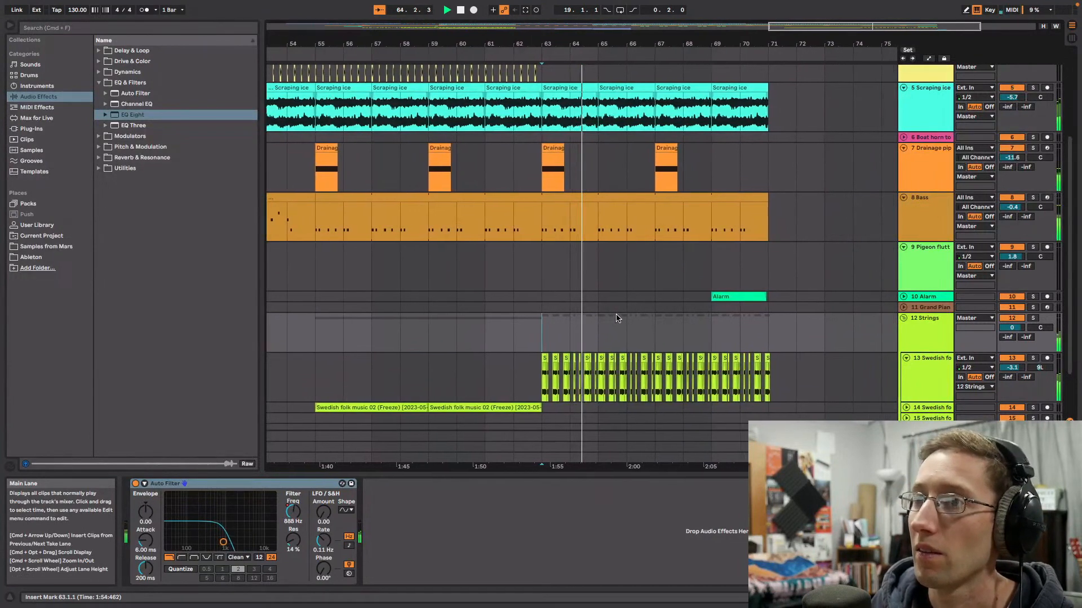
click(903, 319)
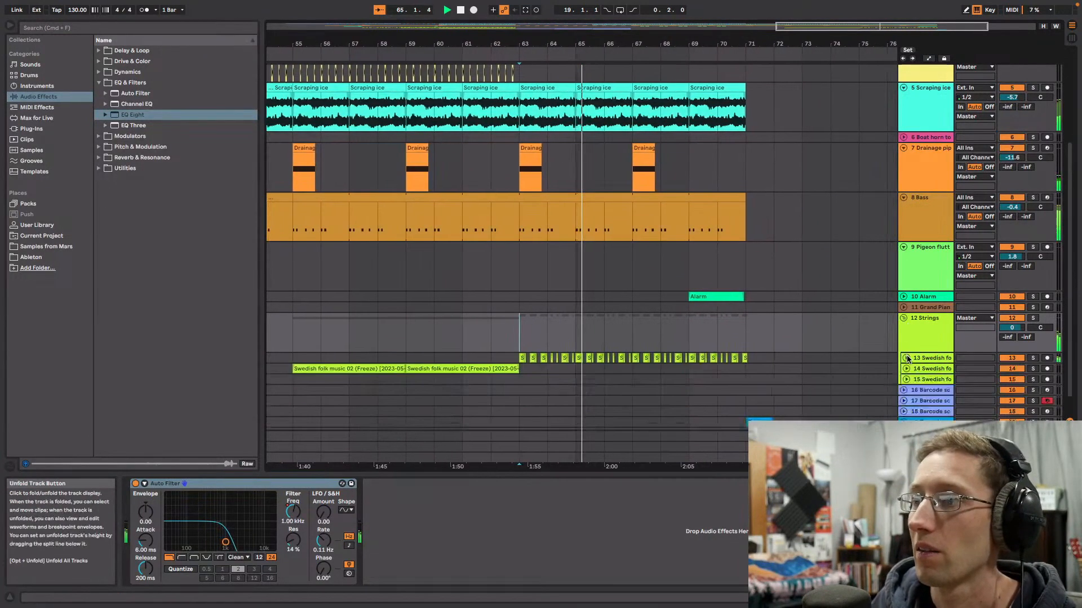
click(902, 318)
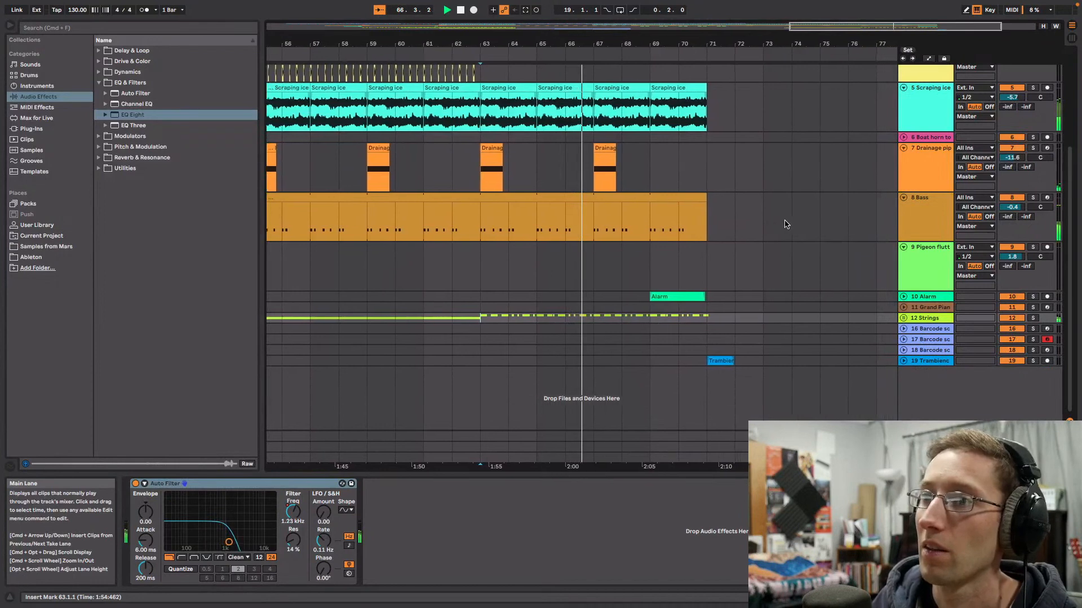
scroll(698, 206, up, 5)
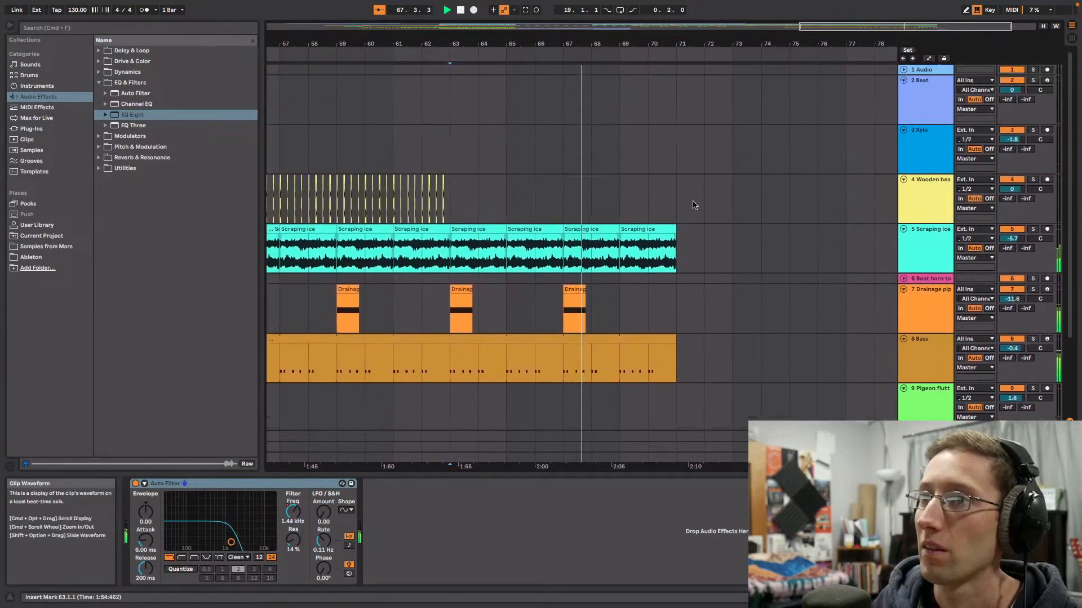
scroll(694, 205, down, 5)
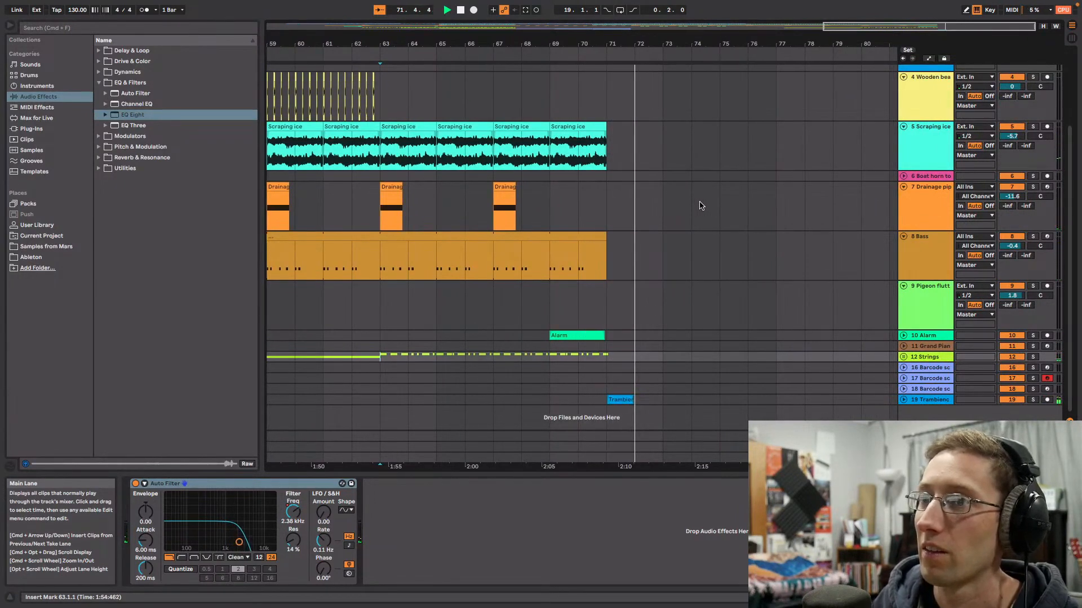
Step: Add a new audio track below Trambience and place Tram bell.WAV from the current project on it at bar 74
click(904, 400)
click(926, 420)
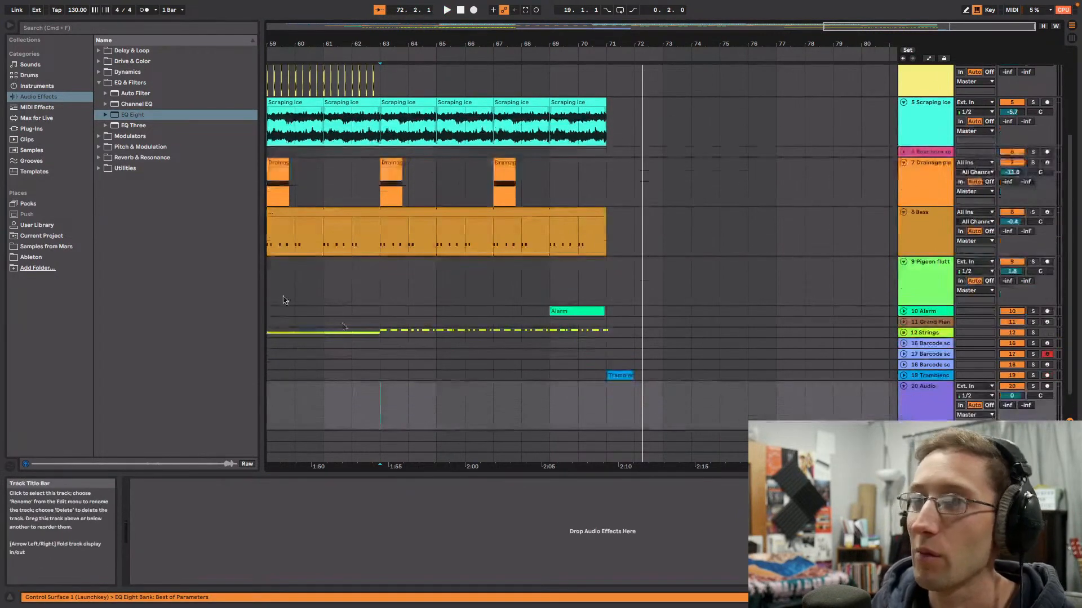
click(60, 235)
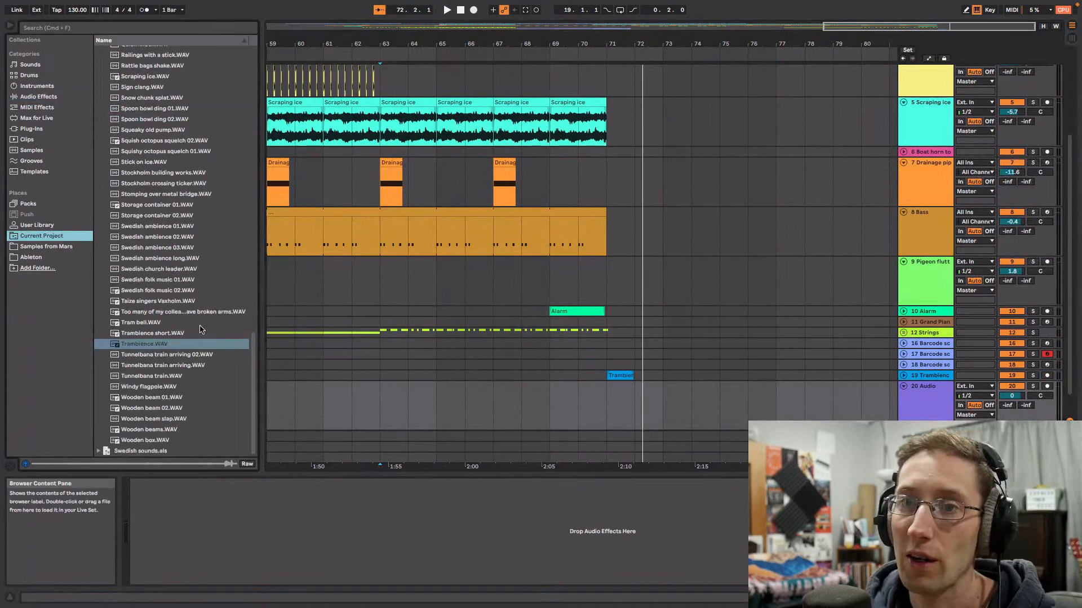
drag(141, 323, 682, 383)
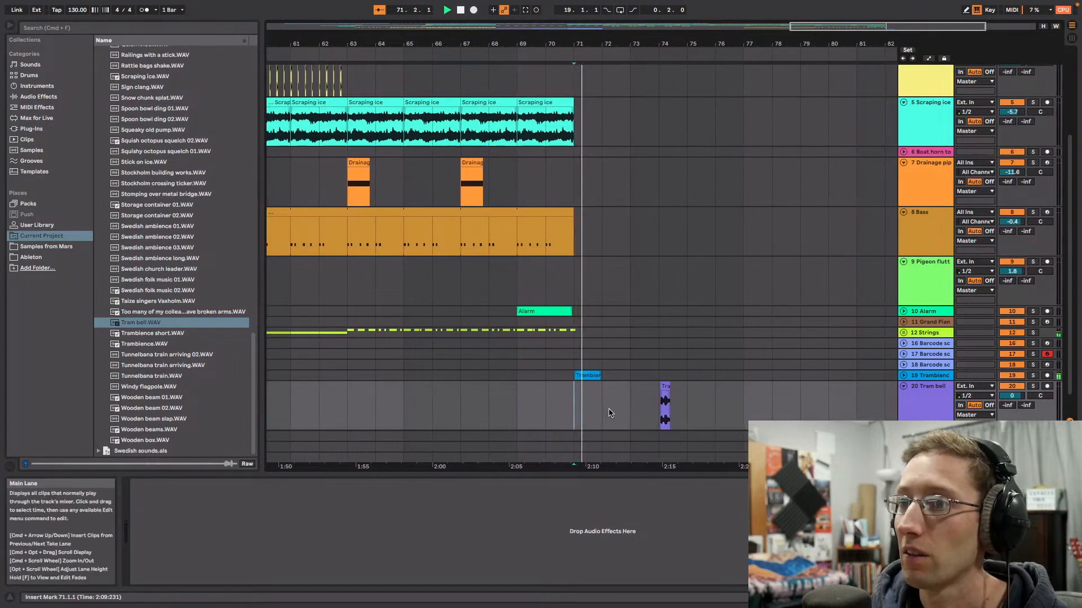
Step: Move the Tram bell clip from bar 74 back to the end of the Trambience clip, starting at about 71.4.2
key(space)
drag(817, 33, 854, 60)
drag(467, 380, 463, 383)
key(space)
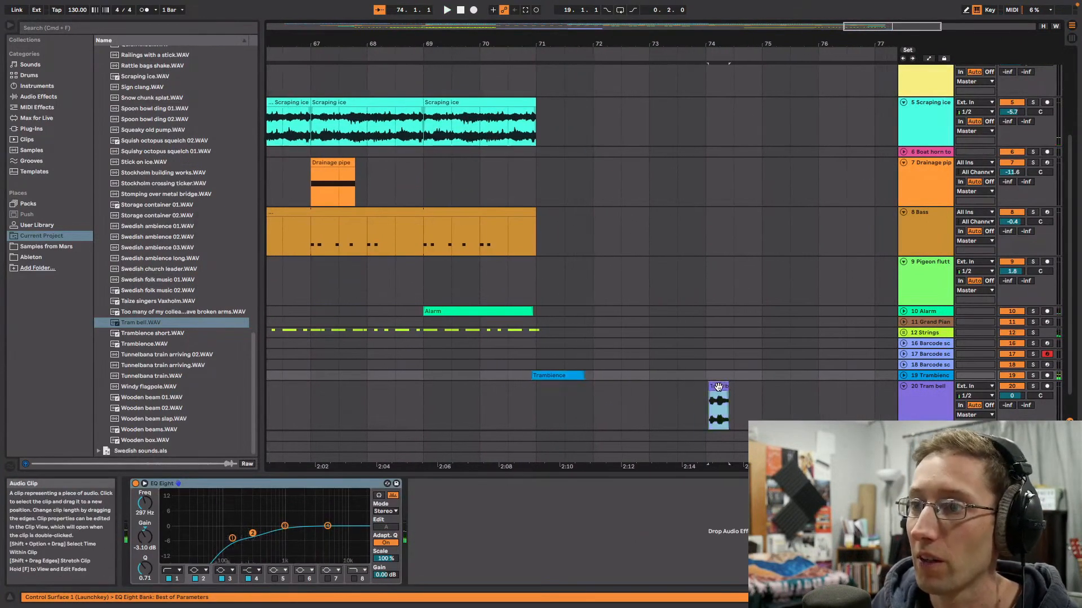
drag(717, 386, 579, 387)
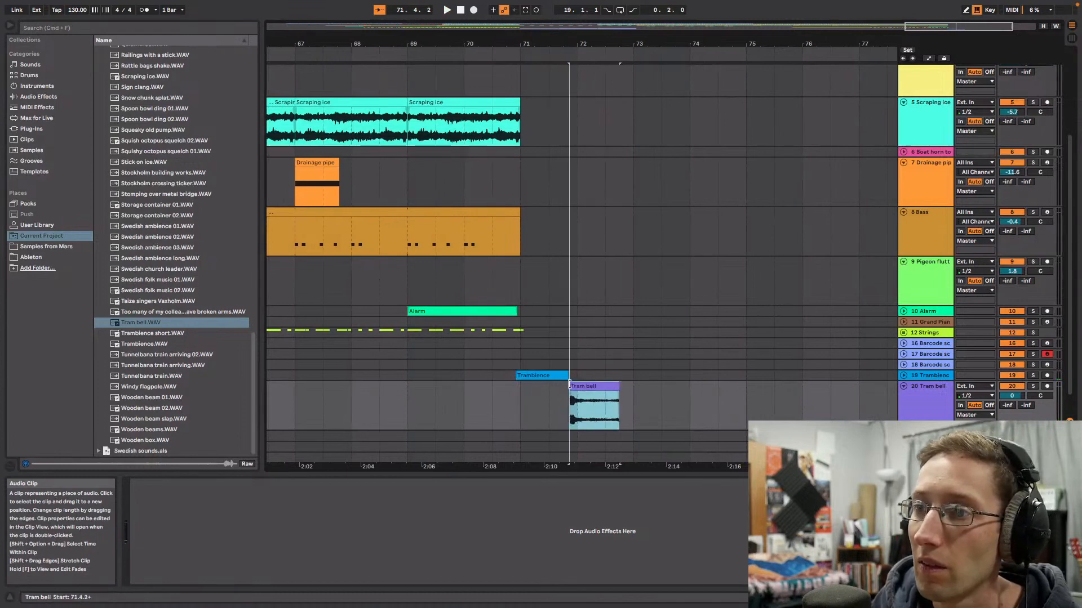
Step: Play the Tram bell entry from bar 71 and nudge the clip slightly earlier, overlapping the end of Trambience
click(510, 398)
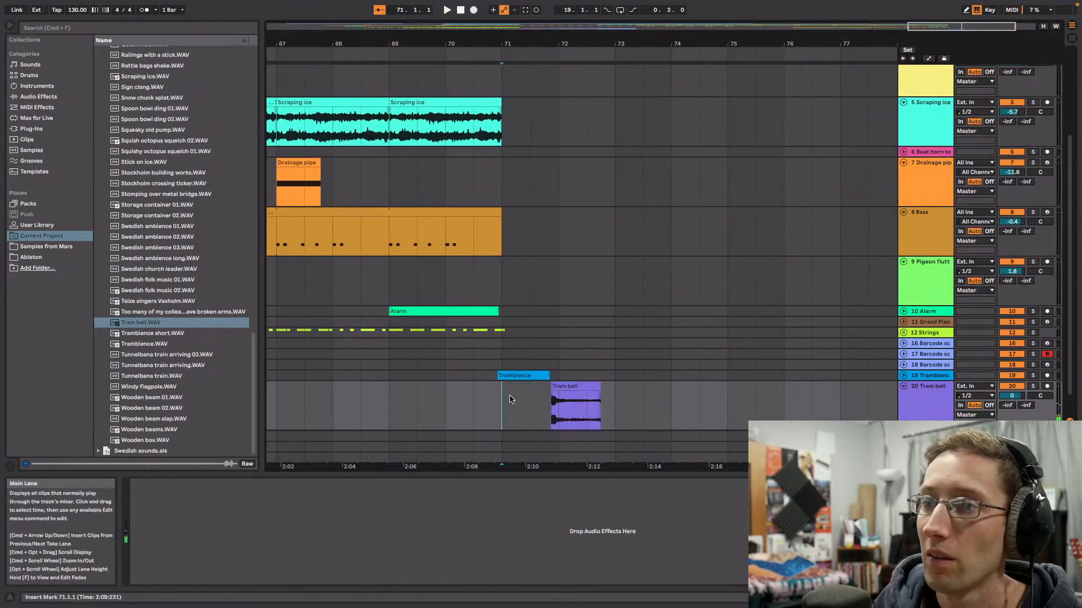
key(space)
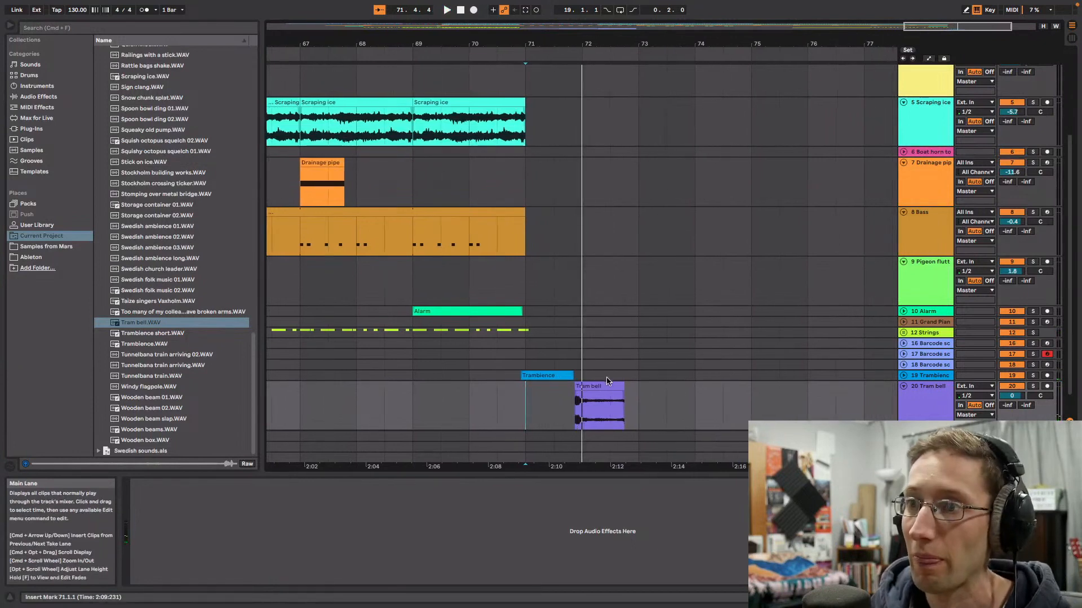
drag(598, 386, 592, 387)
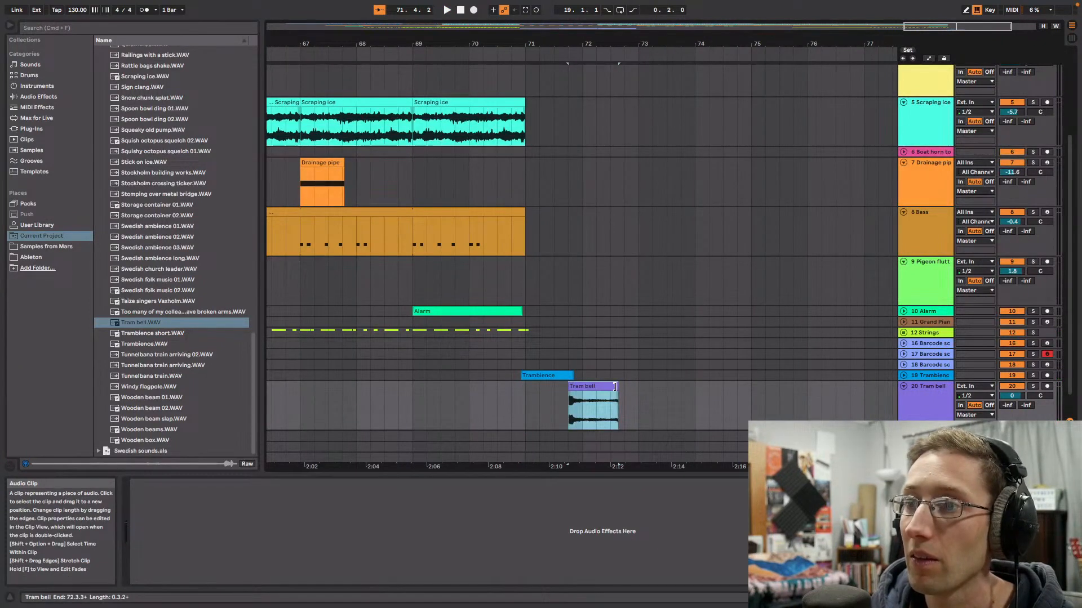
Step: Fade out the Tram bell clip and lower its track volume to -6.0 dB, auditioning it from 70.2
drag(1012, 395, 1011, 397)
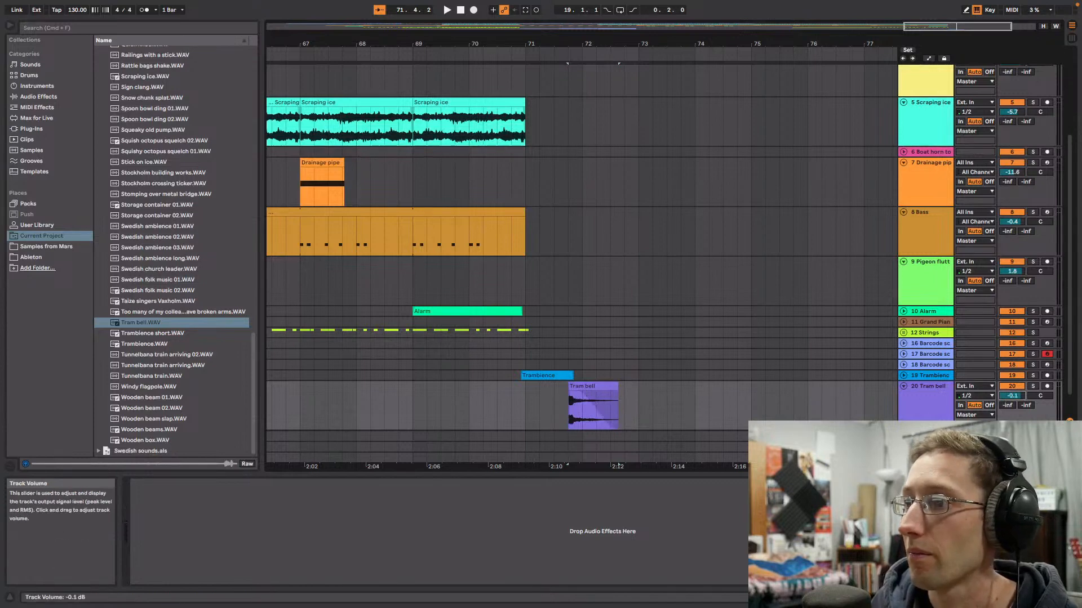
key(space)
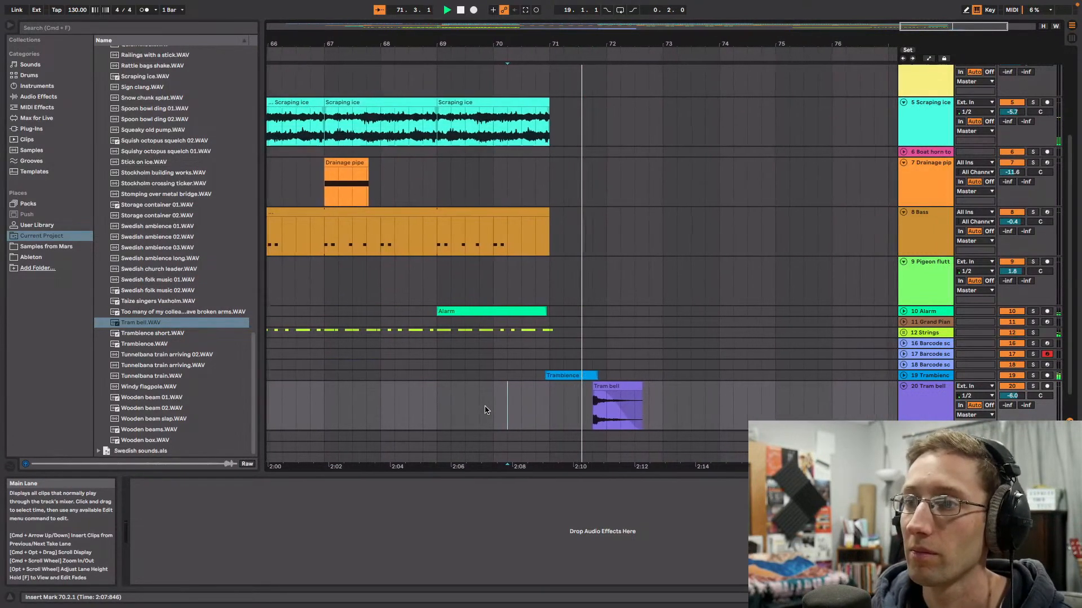
key(space)
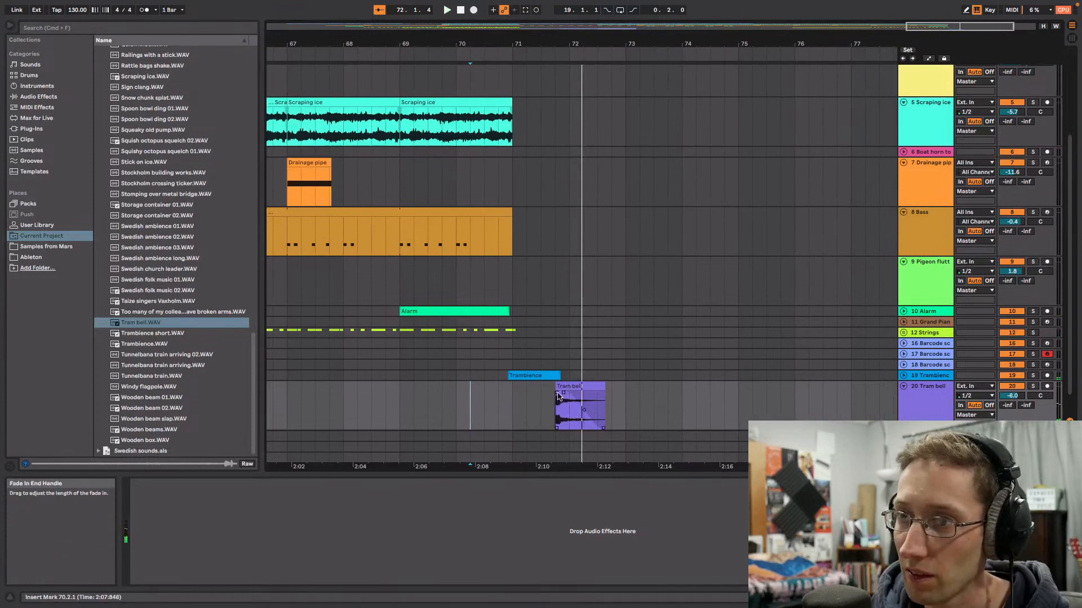
Step: Set the Tram bell clip's start to 71.4.1 and play it from 71.2.4
click(566, 387)
drag(956, 26, 953, 34)
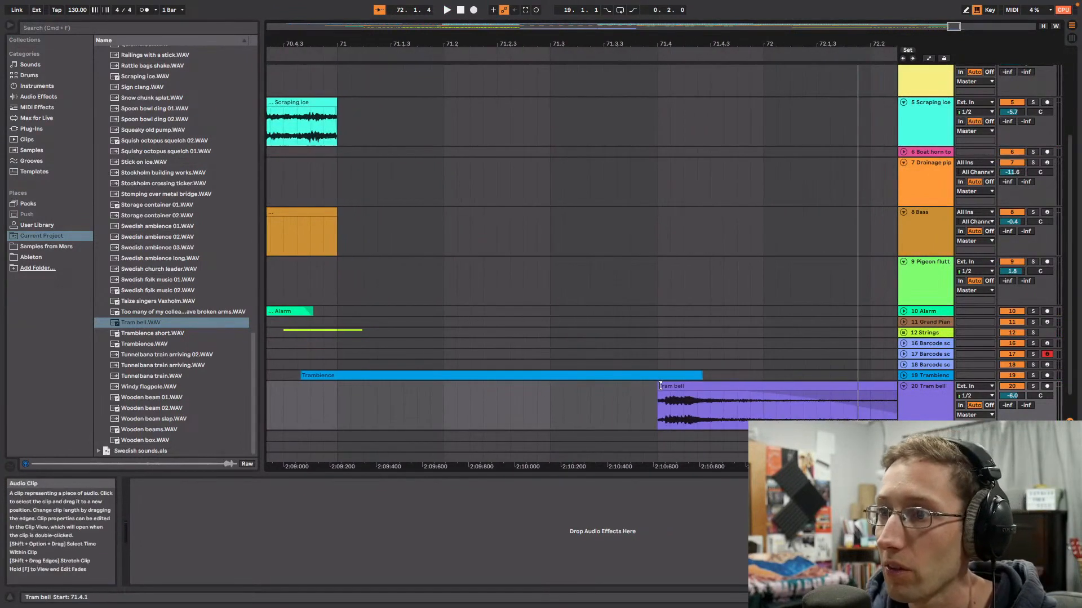
mouse_move(669, 386)
mouse_down()
mouse_move(683, 387)
mouse_move(670, 387)
mouse_up()
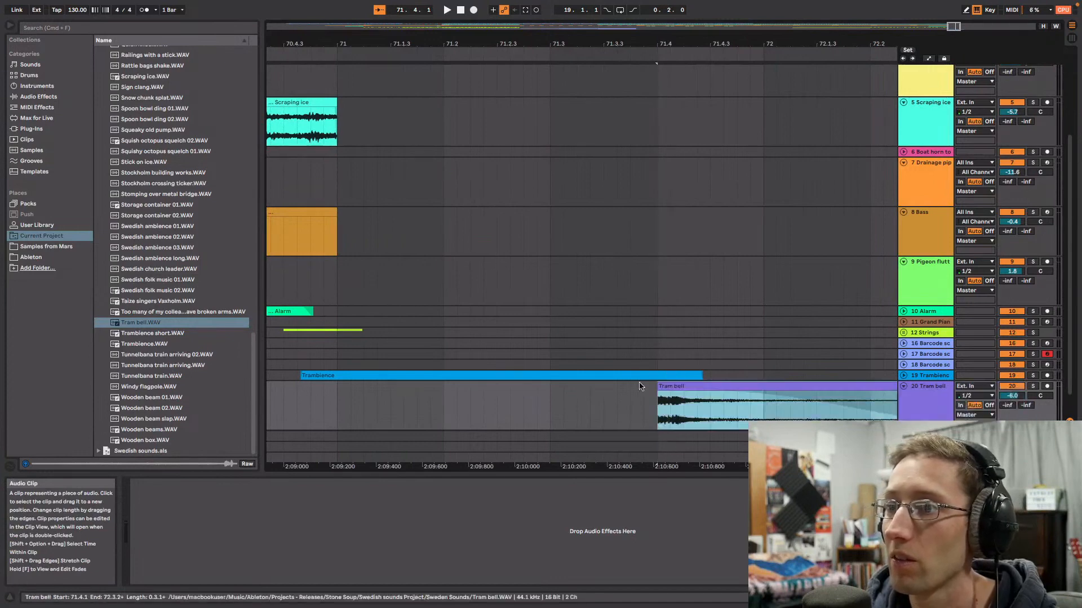
click(536, 401)
key(space)
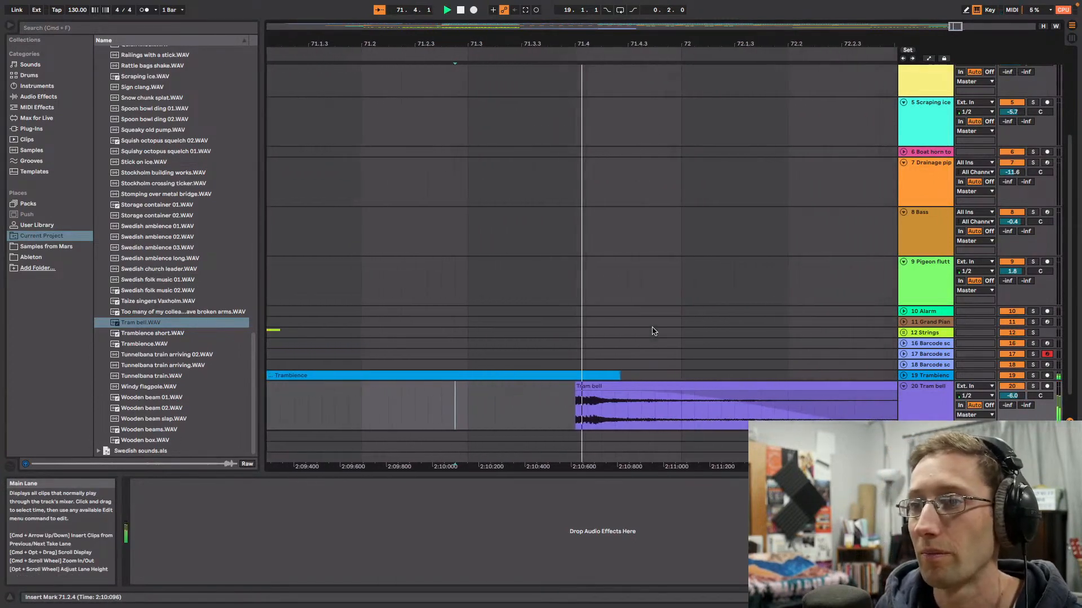
Step: Nudge the Tram bell clip's start to just before 71.4 and play the transition from 71.3.3
click(395, 386)
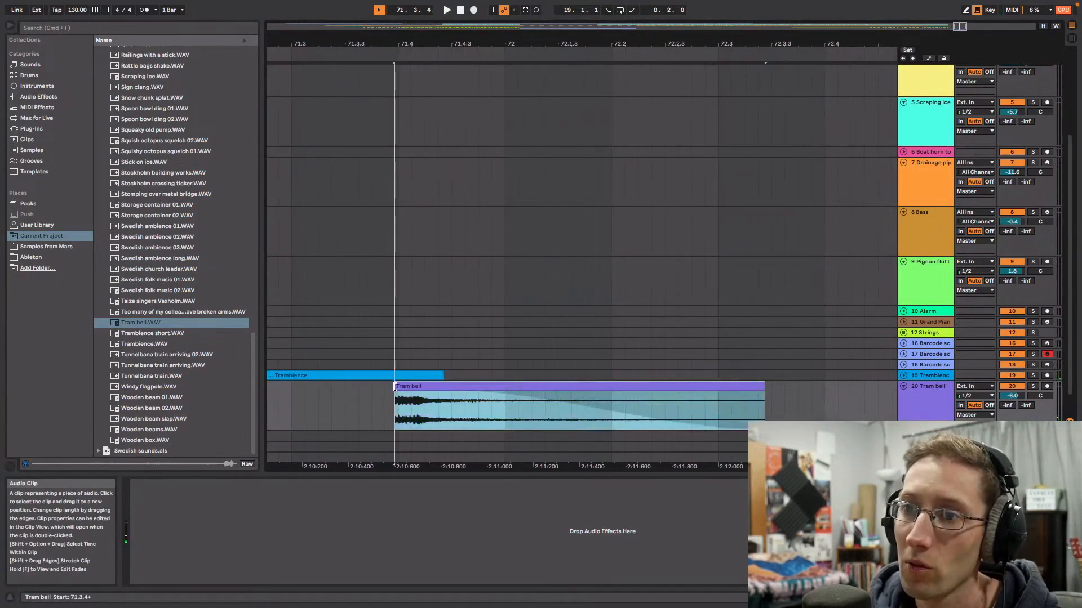
click(345, 401)
key(space)
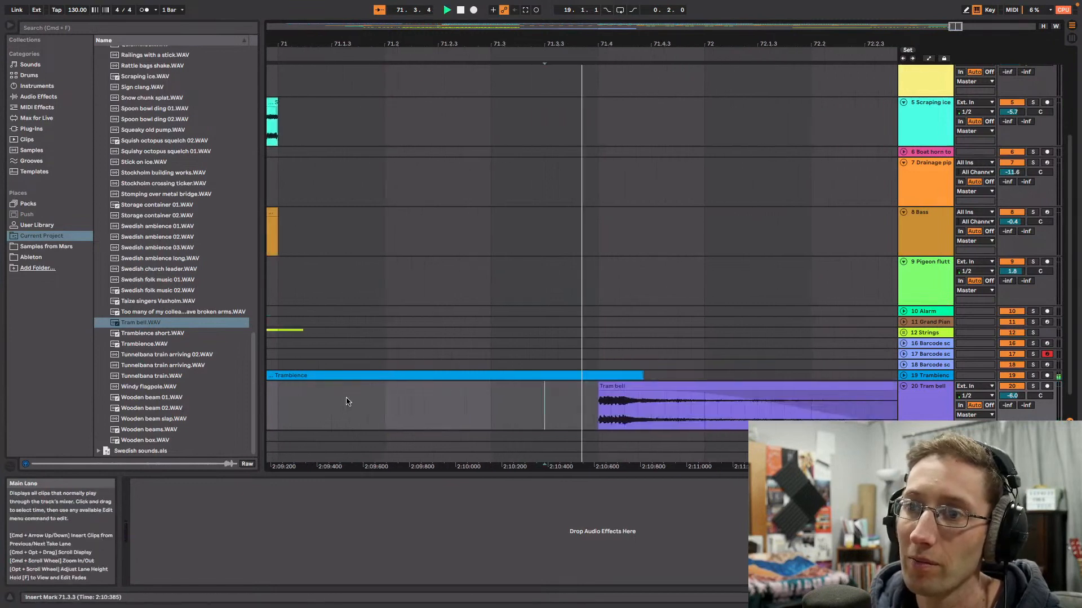
drag(958, 26, 957, 6)
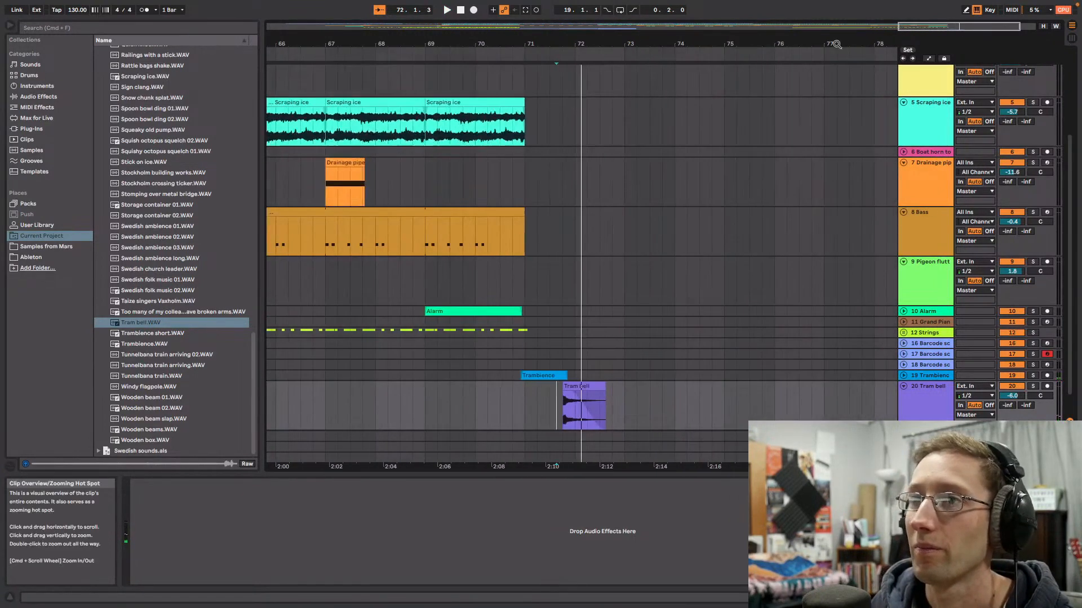
click(502, 54)
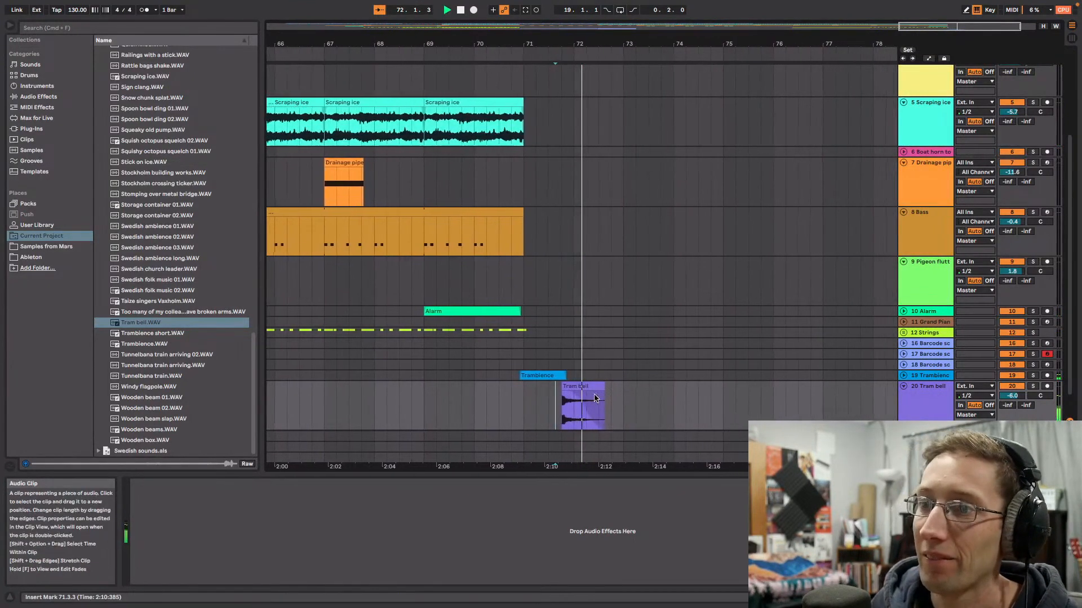
key(space)
drag(933, 25, 932, 2)
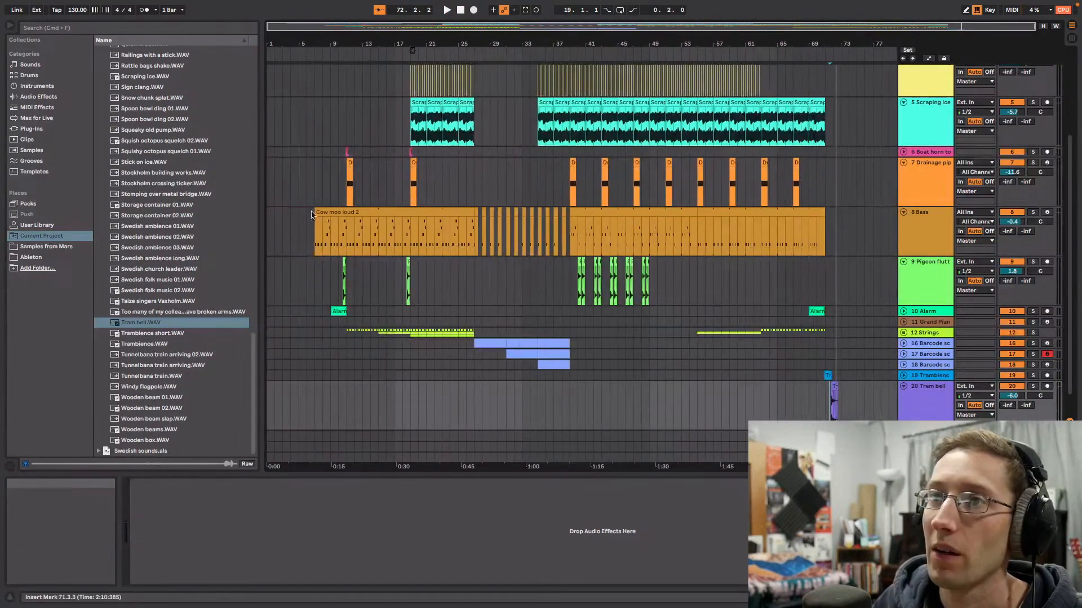
scroll(433, 236, up, 3)
scroll(434, 242, down, 3)
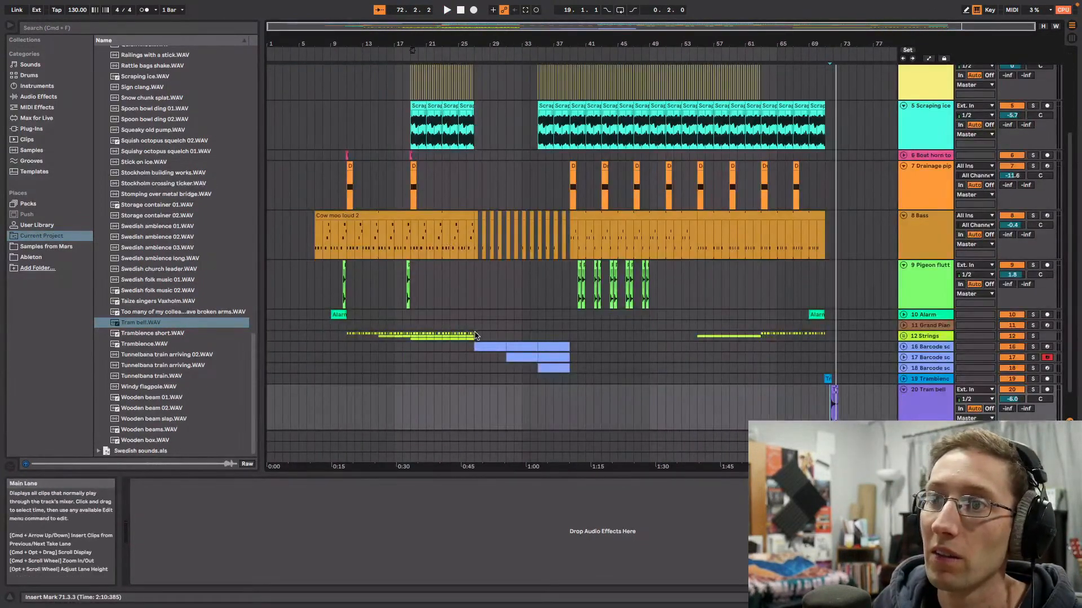
drag(467, 328, 449, 49)
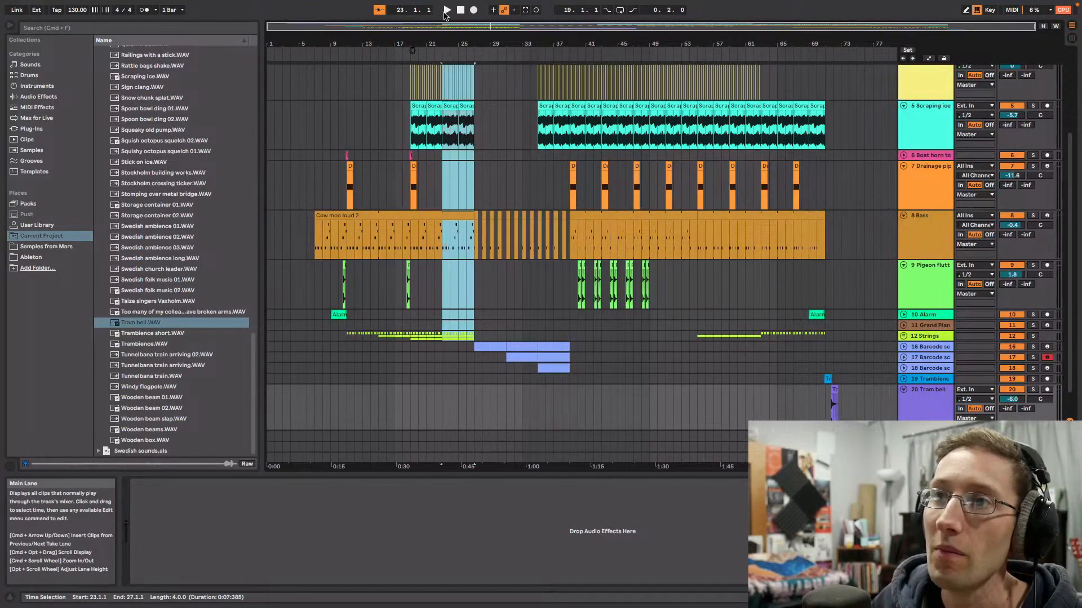
scroll(721, 136, up, 1)
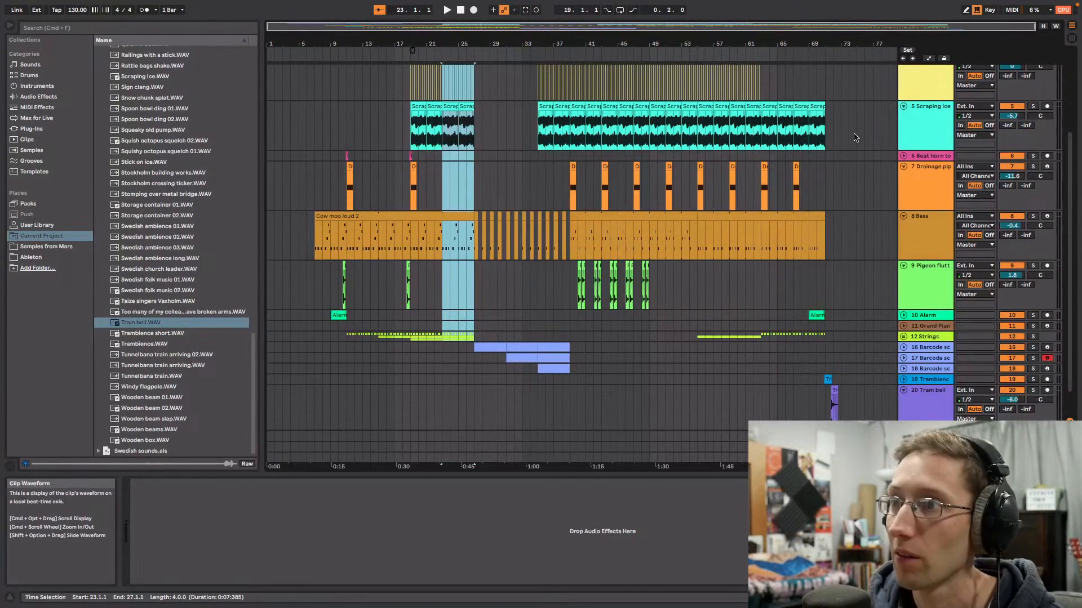
click(834, 99)
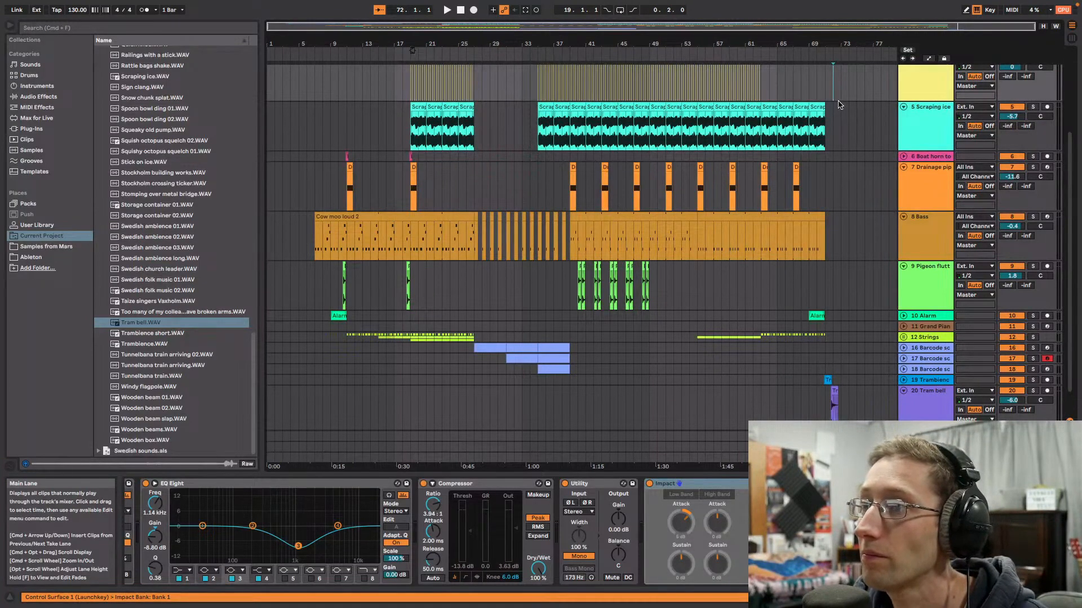
scroll(839, 107, up, 5)
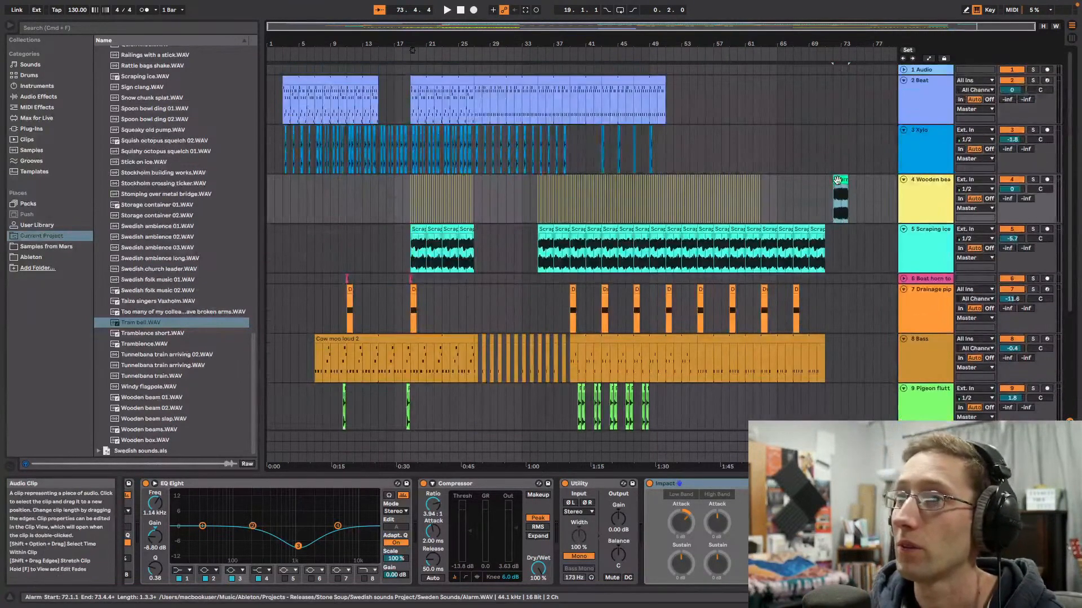
scroll(837, 184, down, 2)
scroll(836, 184, down, 1)
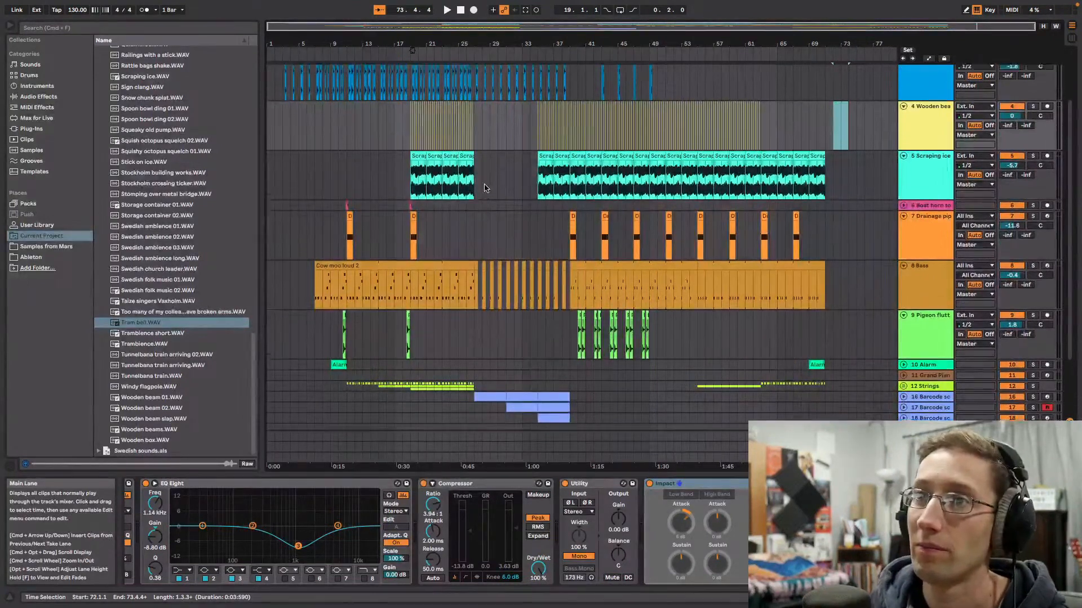
Step: Copy bars 19 to 27 across all tracks, paste them at bar 72 and play the pasted section
scroll(440, 129, up, 3)
drag(410, 107, 475, 540)
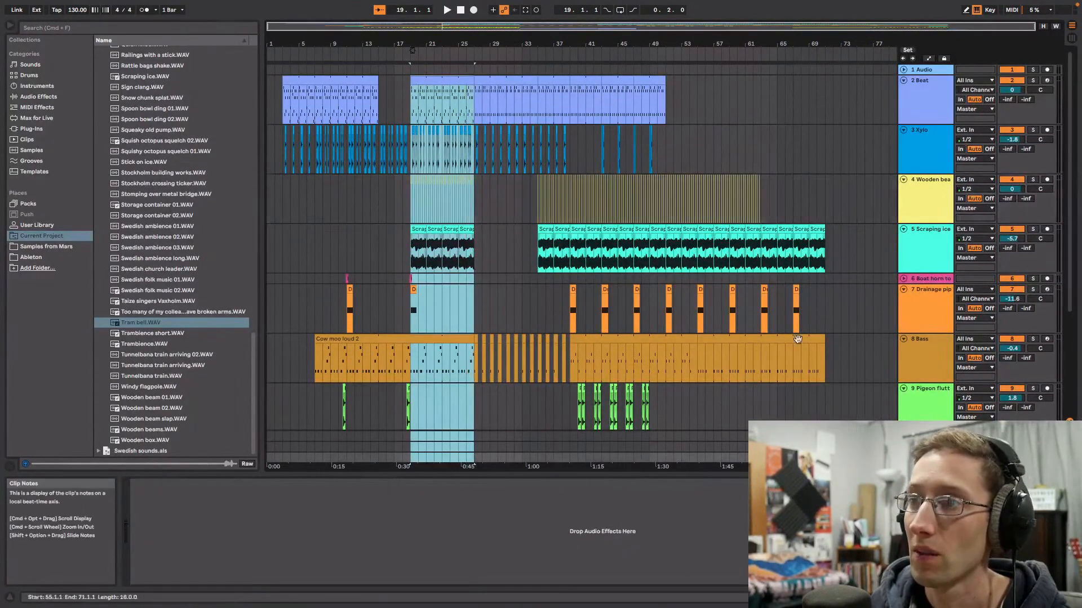
click(832, 107)
key(super+v)
click(816, 54)
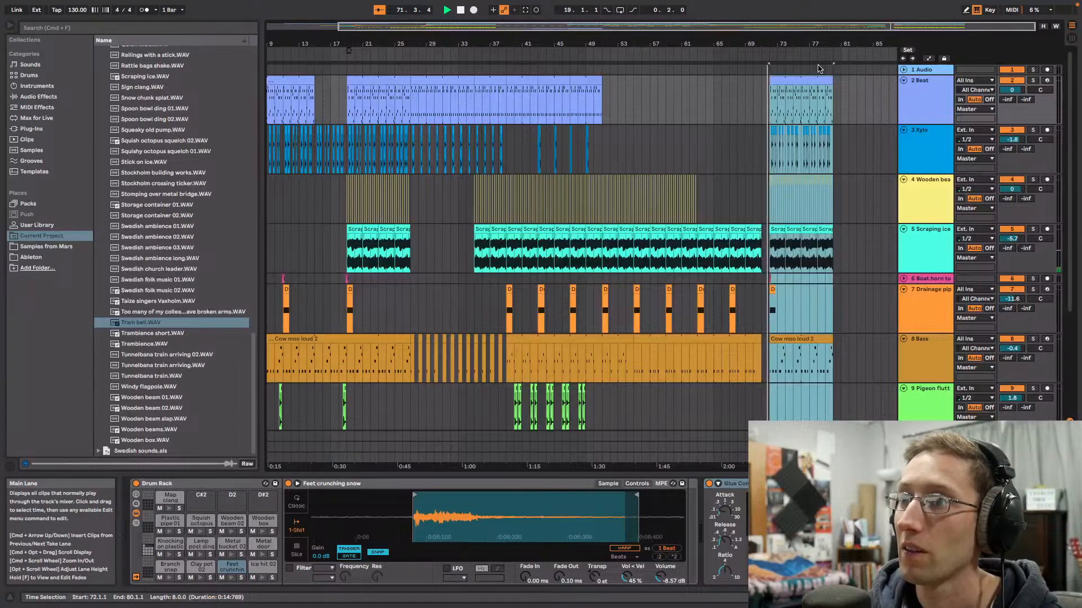
scroll(852, 207, down, 5)
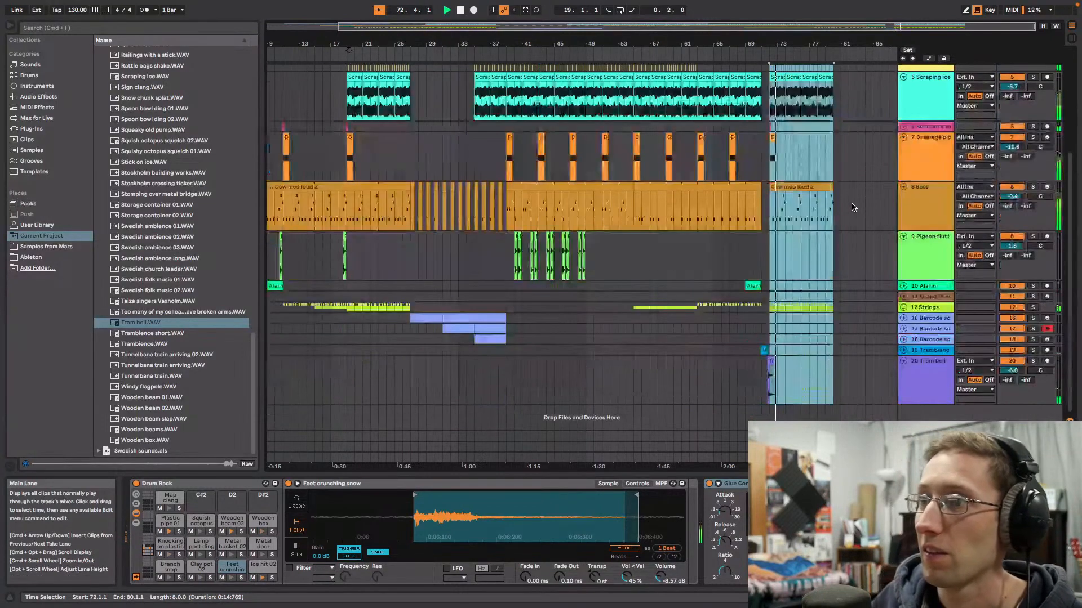
scroll(859, 207, up, 5)
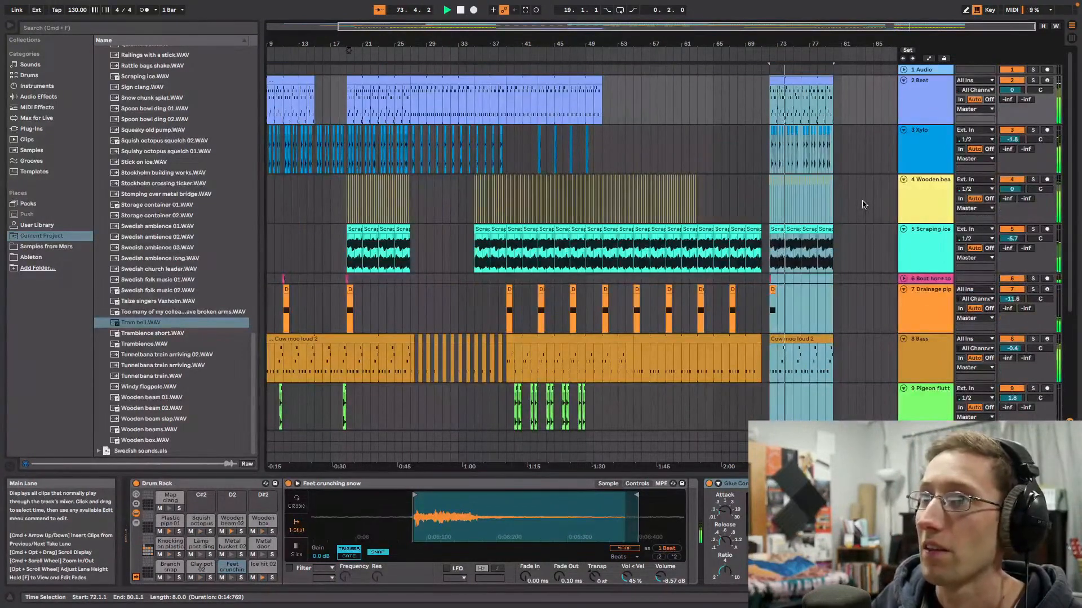
Step: Replace the pasted Beat clip at bar 72 with a copy of the later Beat clip, trimmed to end at bar 80
click(828, 109)
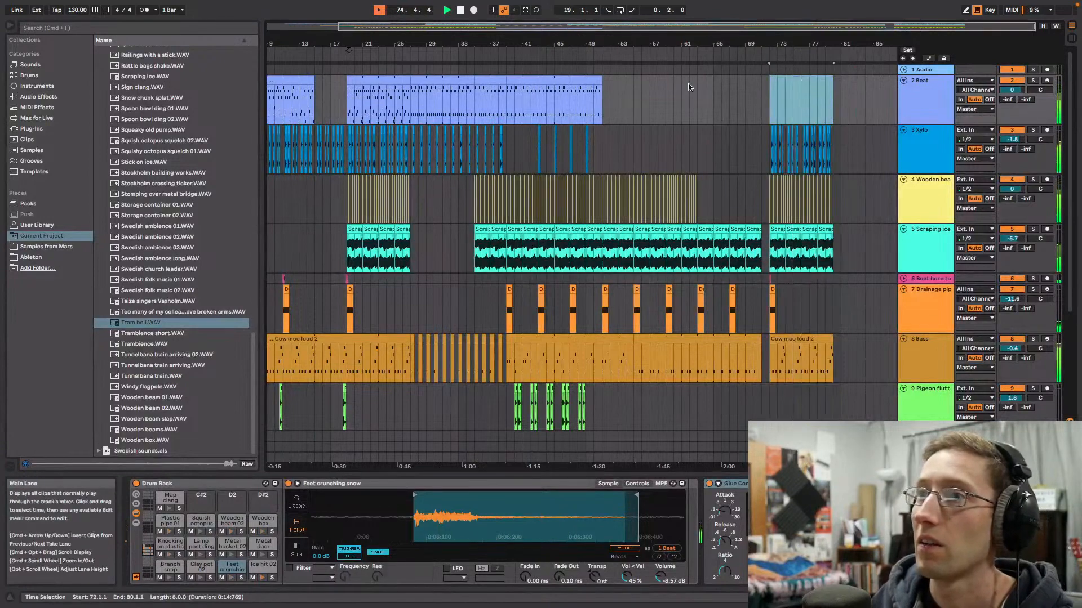
click(590, 79)
click(768, 103)
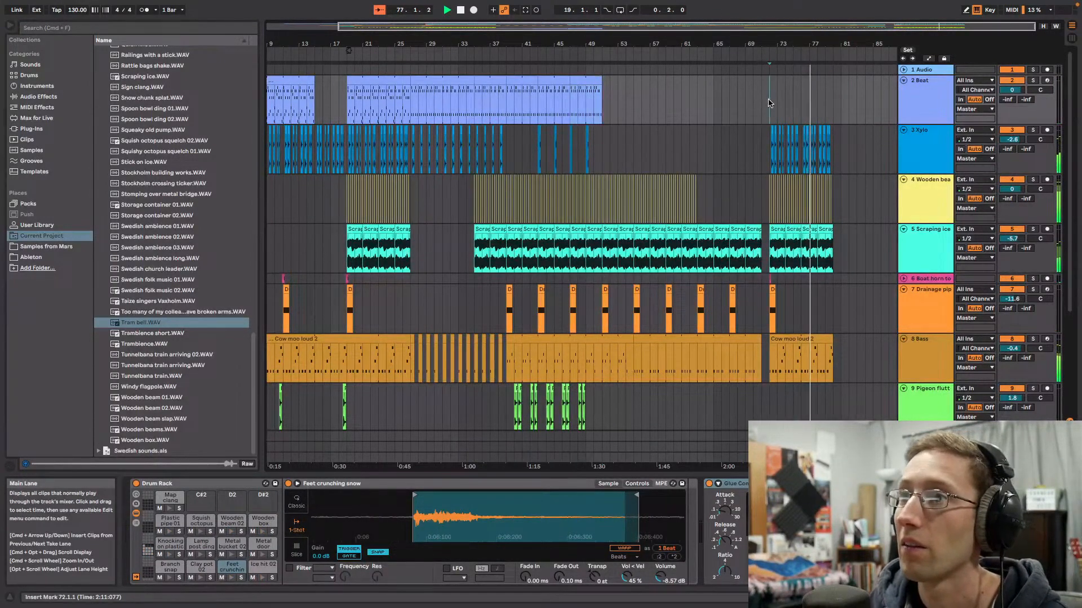
key(super+v)
drag(800, 79, 835, 78)
Step: Play the new section from bar 72 to about bar 80, then replay it from just before bar 72
key(space)
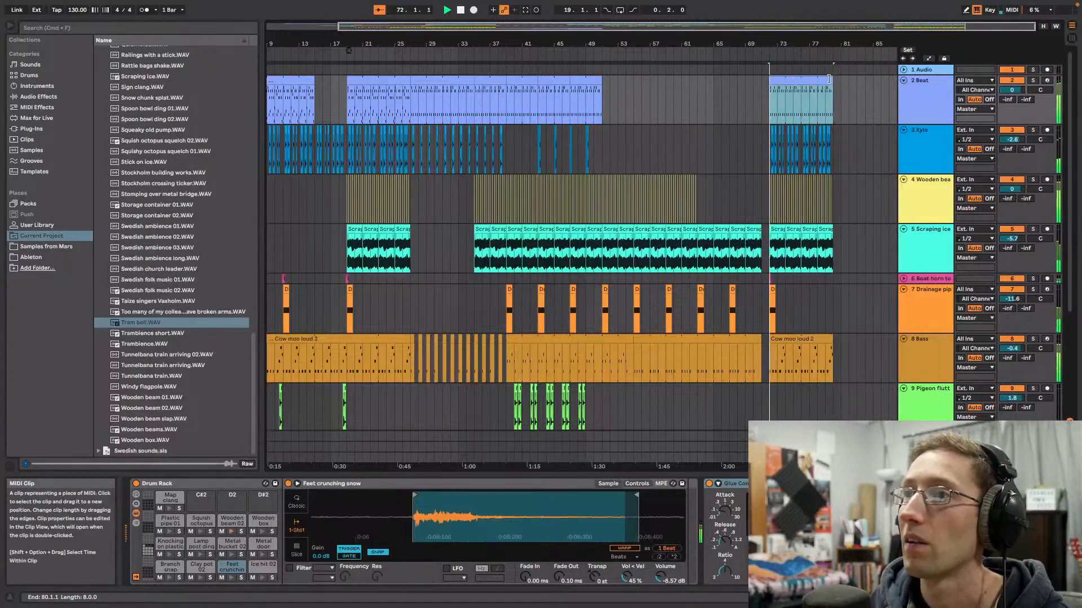
scroll(848, 160, down, 5)
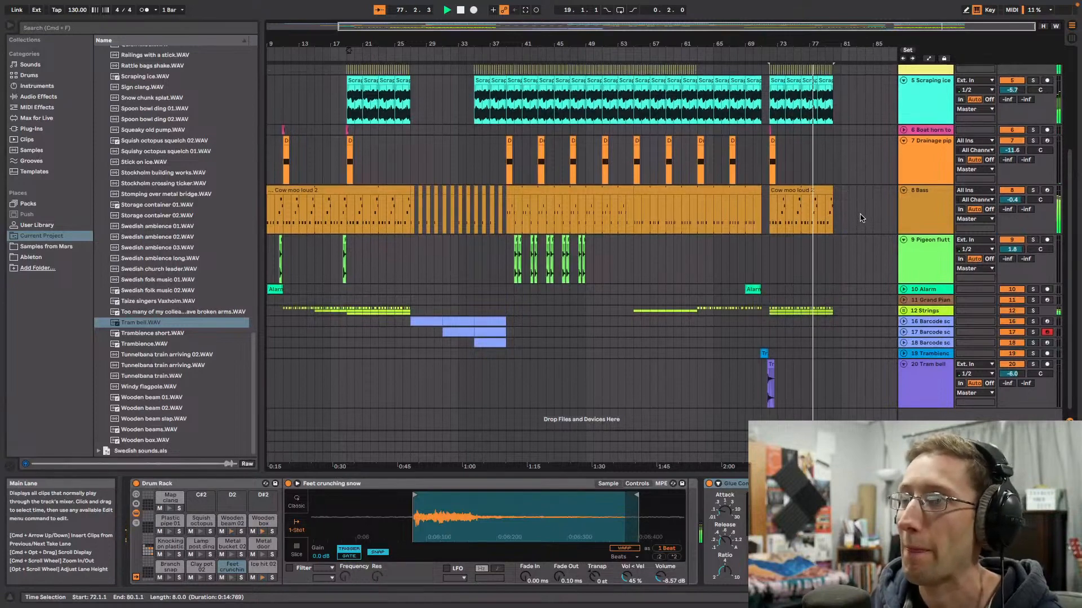
scroll(861, 218, up, 5)
scroll(860, 218, down, 4)
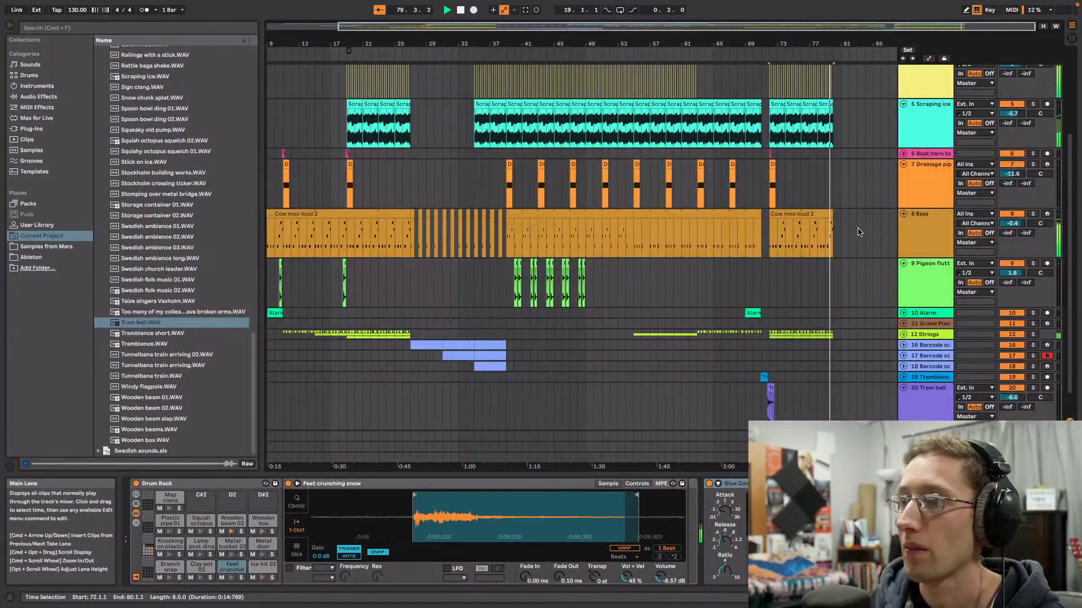
click(756, 53)
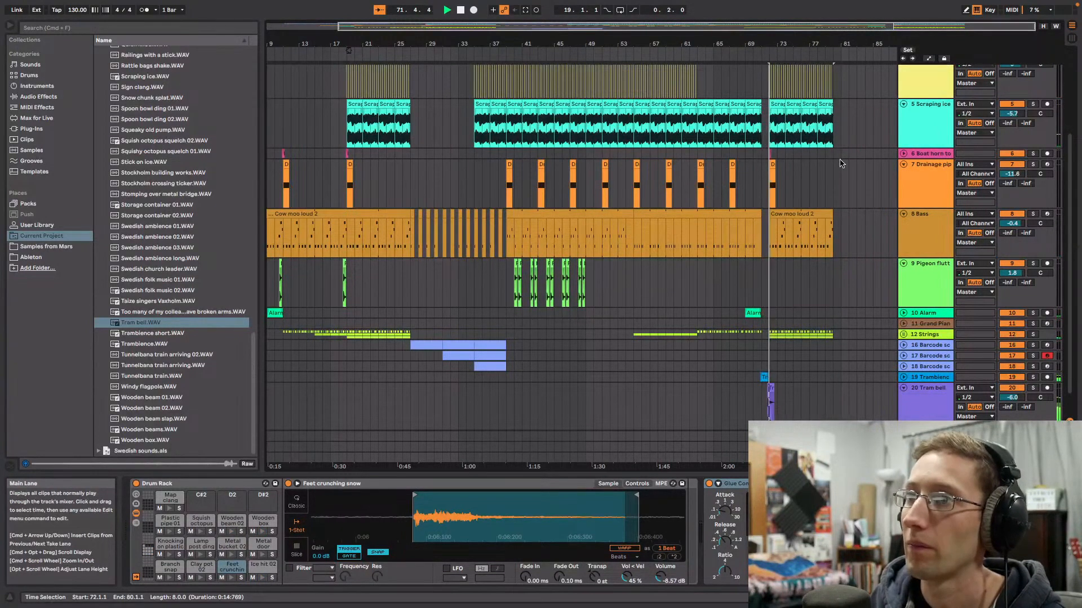
Step: Unfold the Boat horn toot track and extend the start of its clip at bar 72 to slightly before the bar line
click(903, 153)
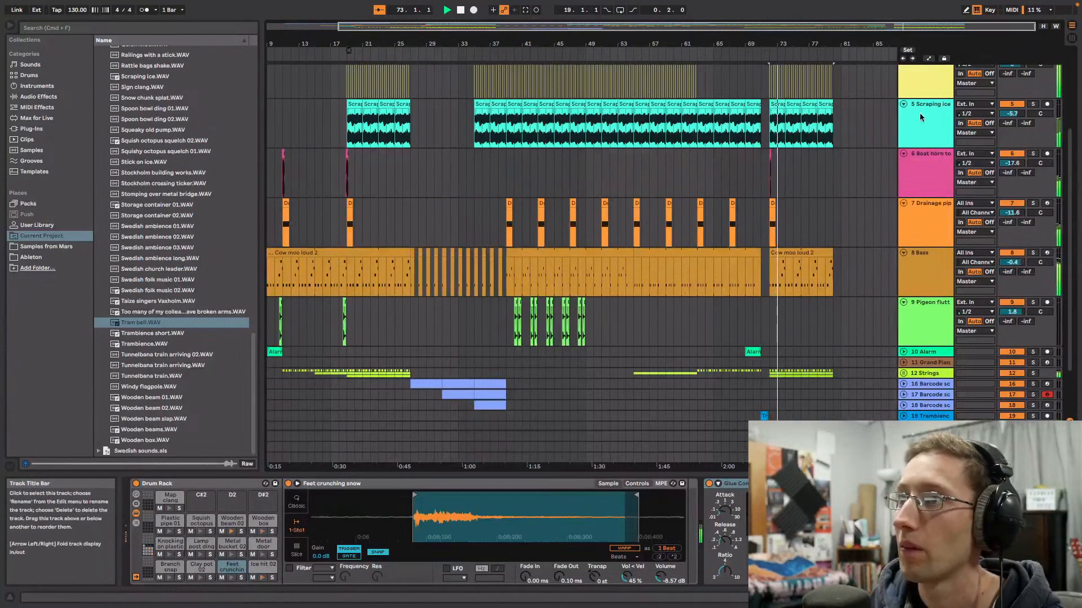
scroll(793, 124, up, 10)
scroll(445, 144, right, 3)
key(space)
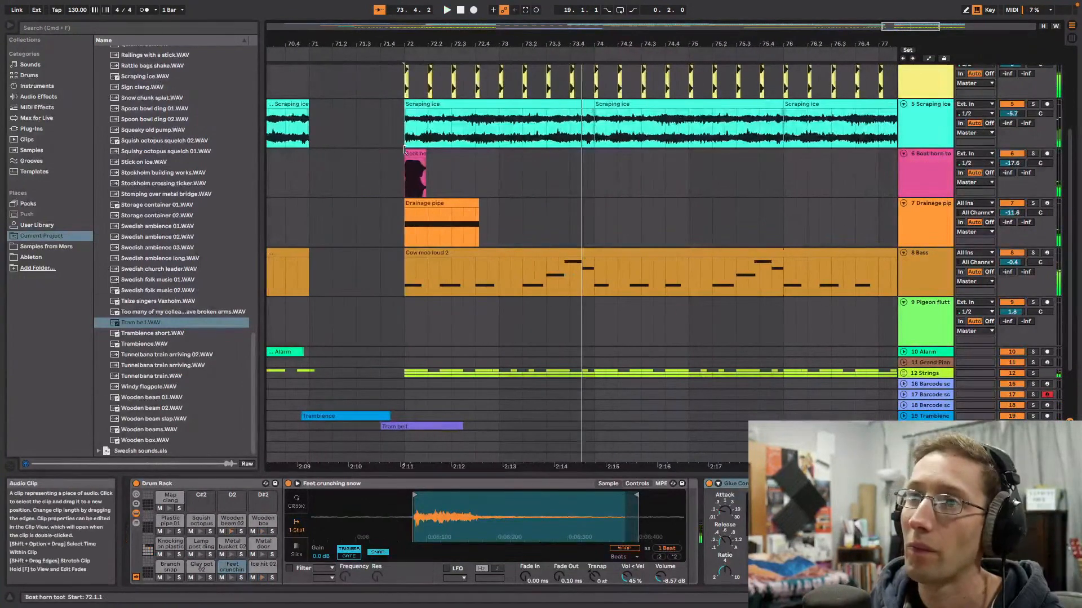
click(423, 172)
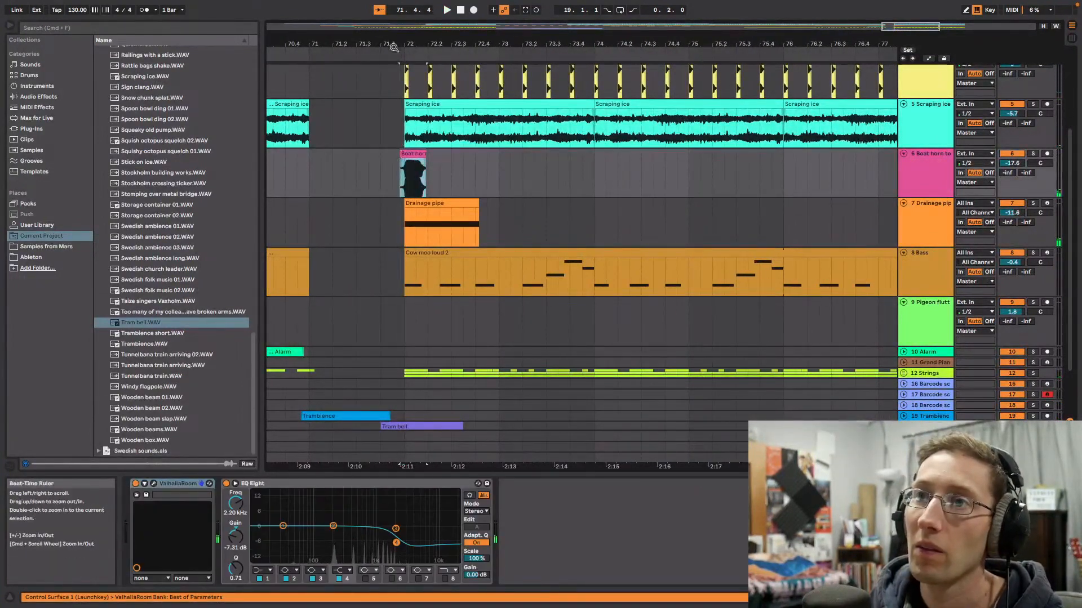
Step: Play the transition into bar 72 and delete the Xylo clips from the new section between bars 72 and 80
key(space)
mouse_move(395, 46)
mouse_down()
mouse_move(742, 7)
mouse_move(398, 50)
mouse_up()
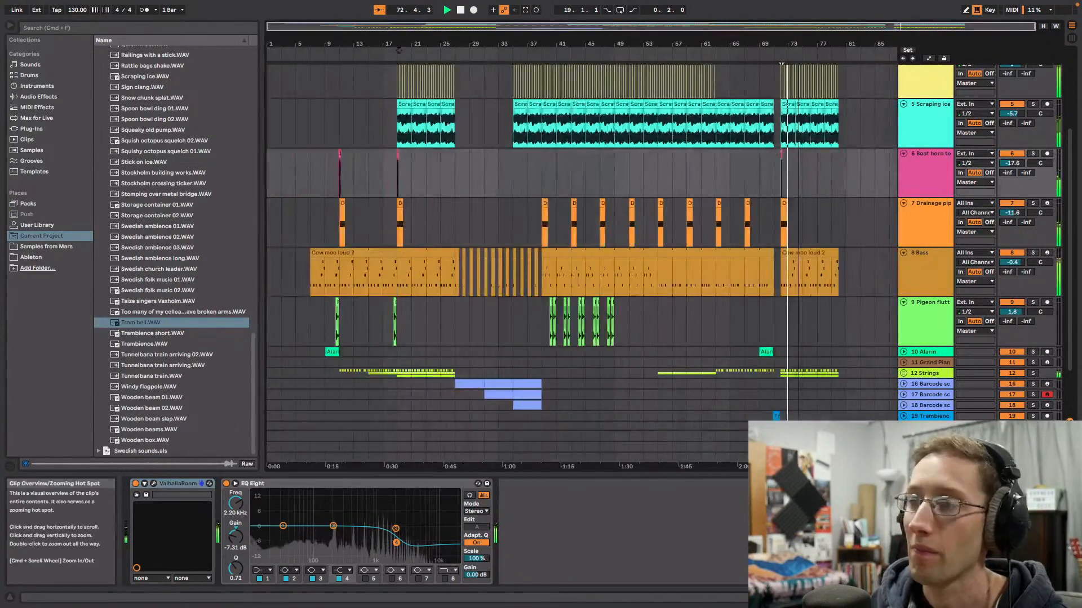
scroll(862, 152, up, 5)
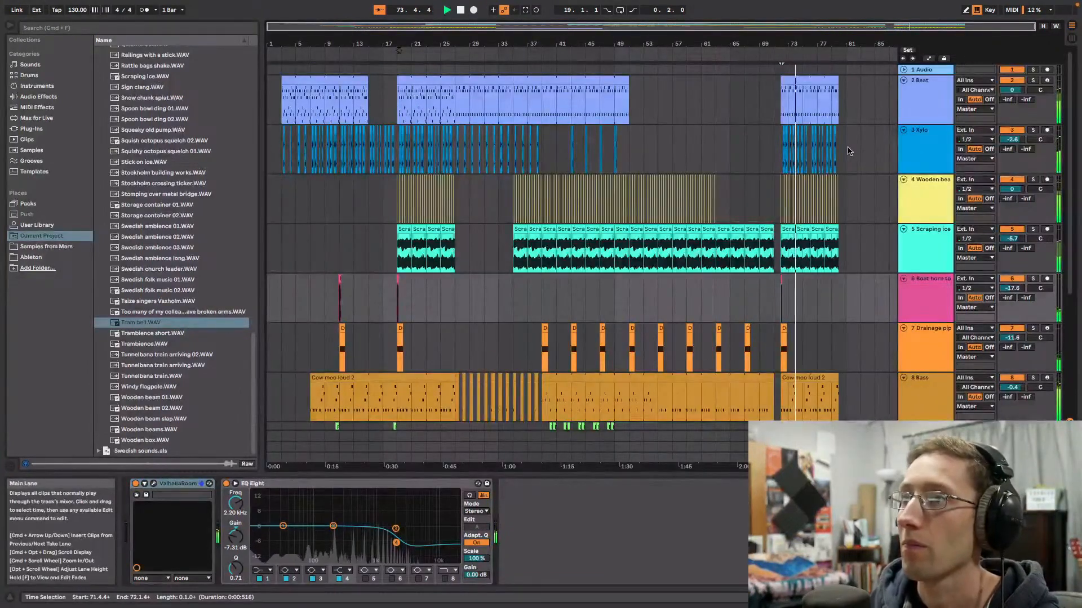
drag(846, 151, 770, 151)
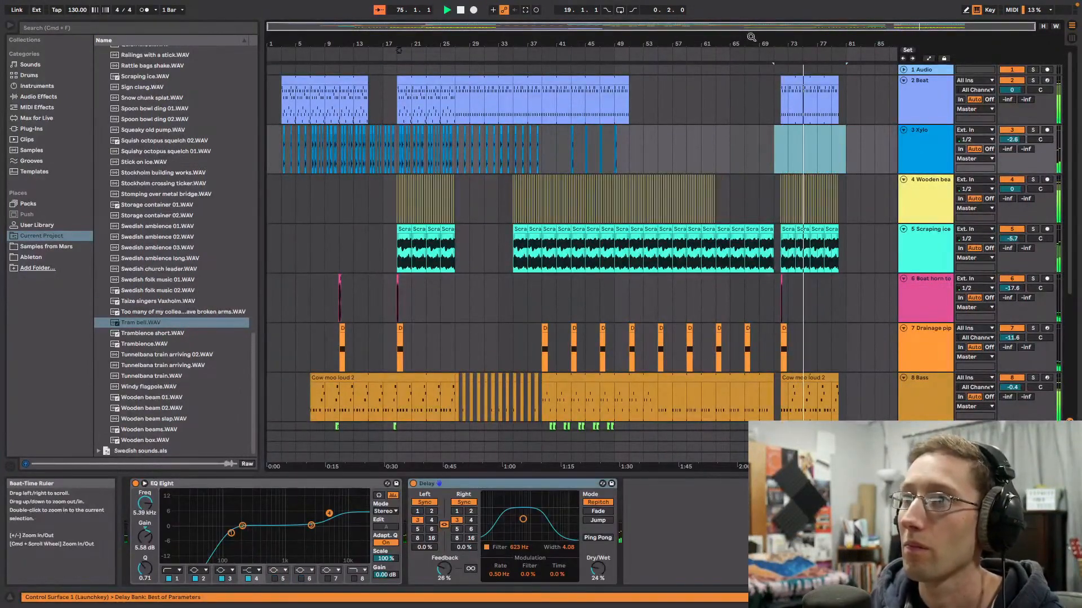
Step: Copy the short Xylo clip group at bar 49, paste it on the Xylo track at bar 72 and play it
drag(750, 27, 672, 121)
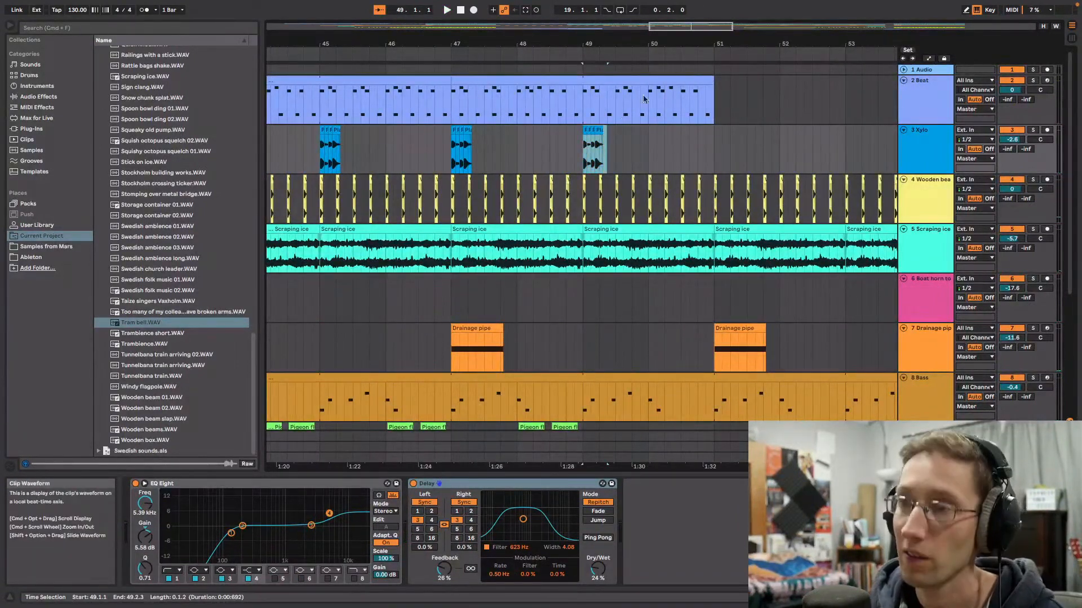
drag(690, 27, 875, 9)
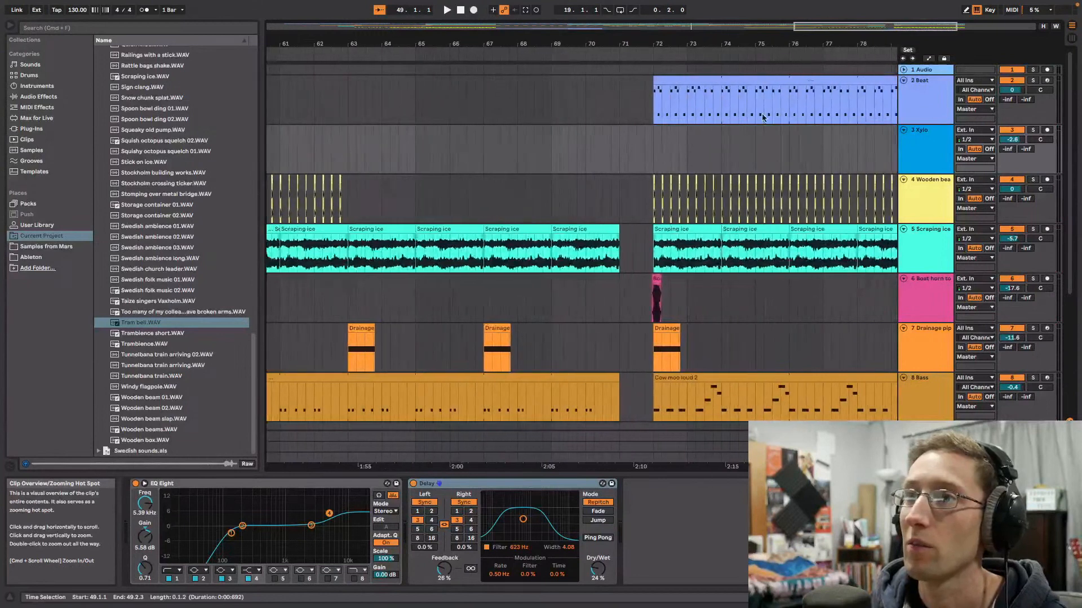
key(space)
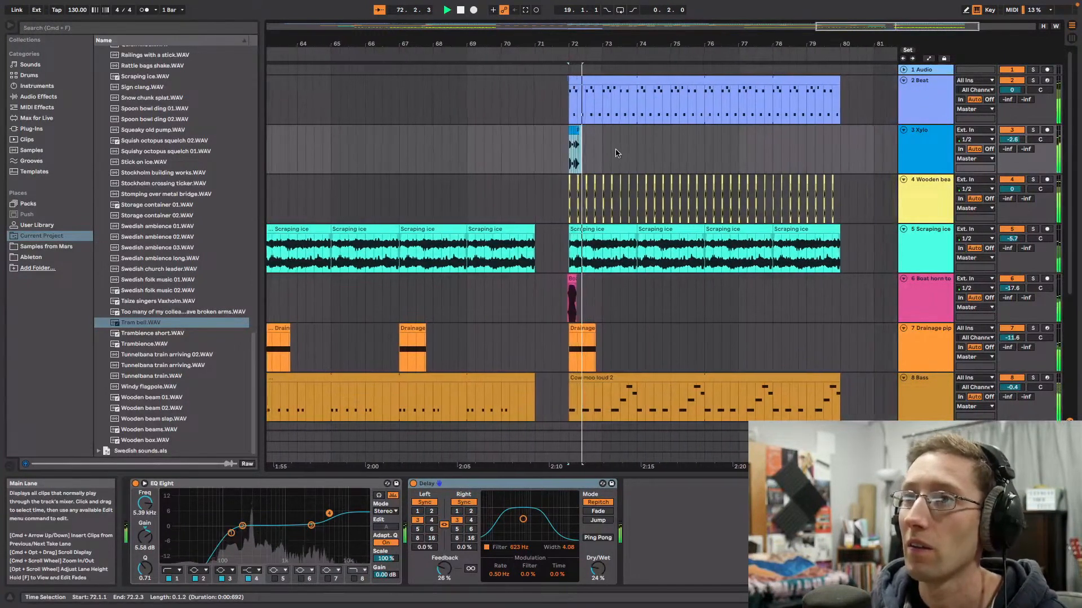
Step: Lower the Xylo track volume to -5.1 dB and replay from bar 72
key(space)
drag(1012, 139, 1011, 148)
key(space)
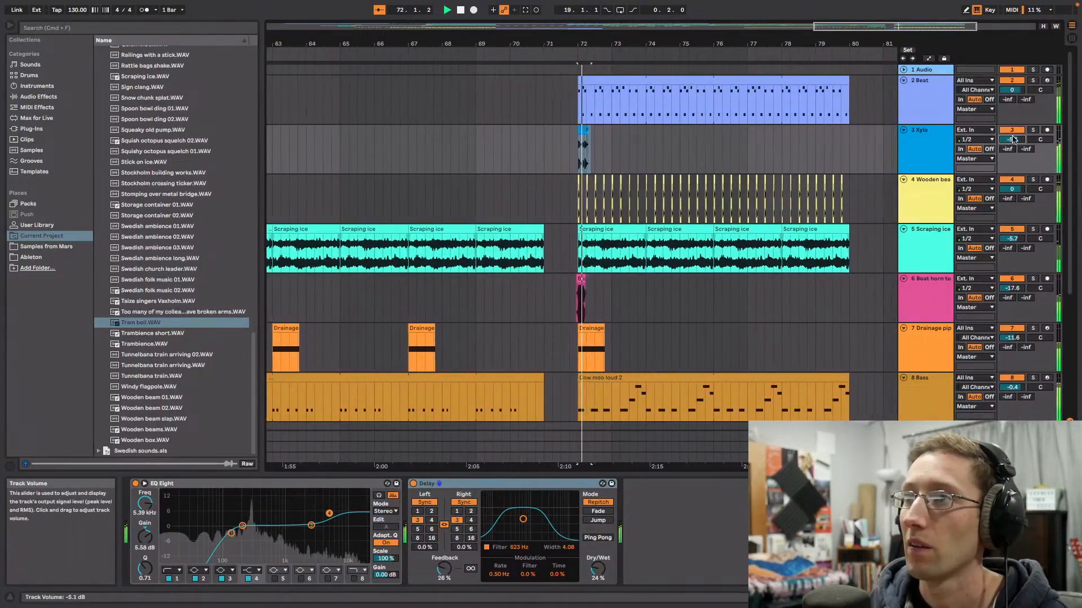
Step: Repeat the pasted Xylo group every half bar to fill bars 72 and 73, playing back the result
key(space)
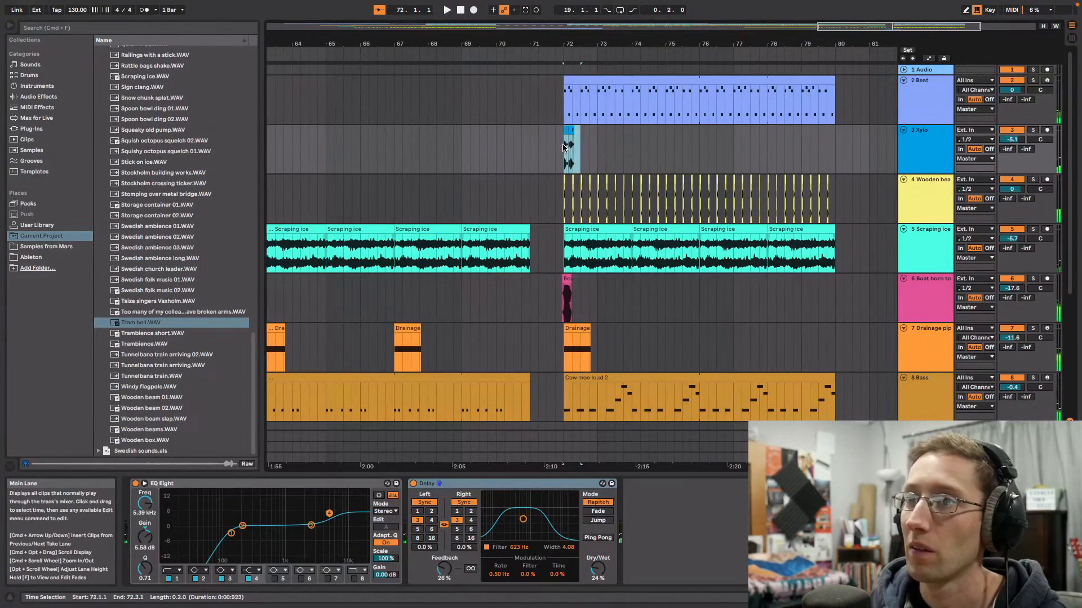
key(space)
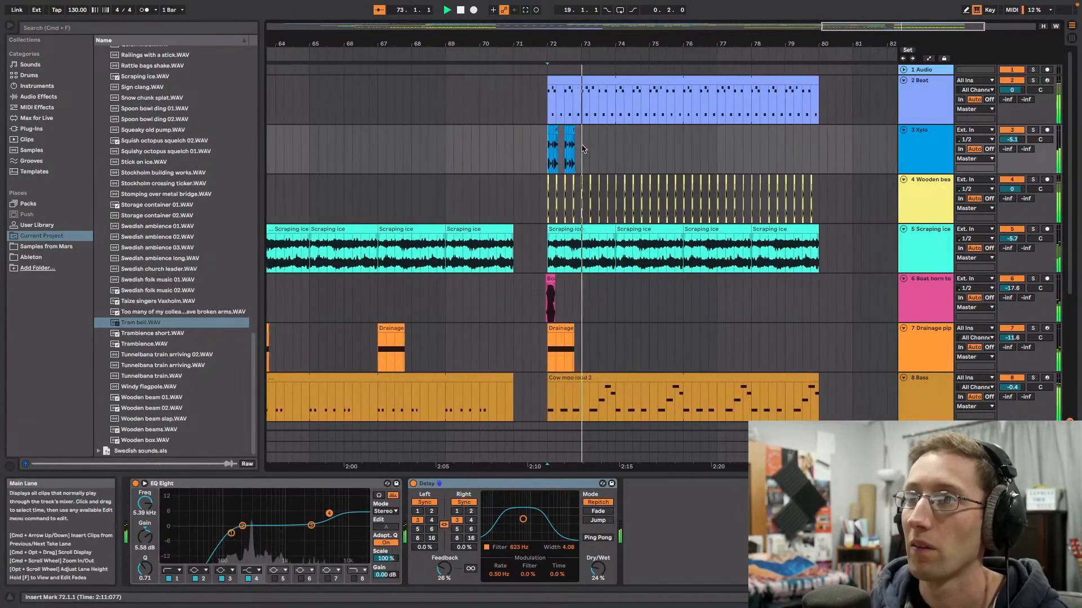
key(space)
drag(583, 149, 555, 151)
key(super+d)
key(space)
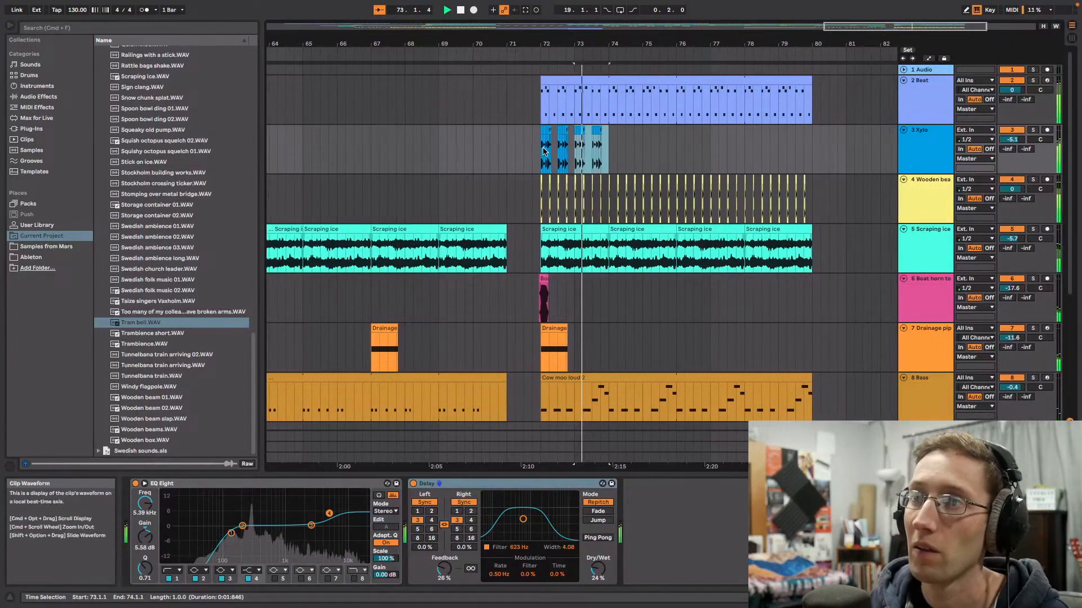
Step: Duplicate the two-bar Xylo pattern at bar 72 three times so it fills the section up to bar 80
click(521, 152)
key(space)
key(space)
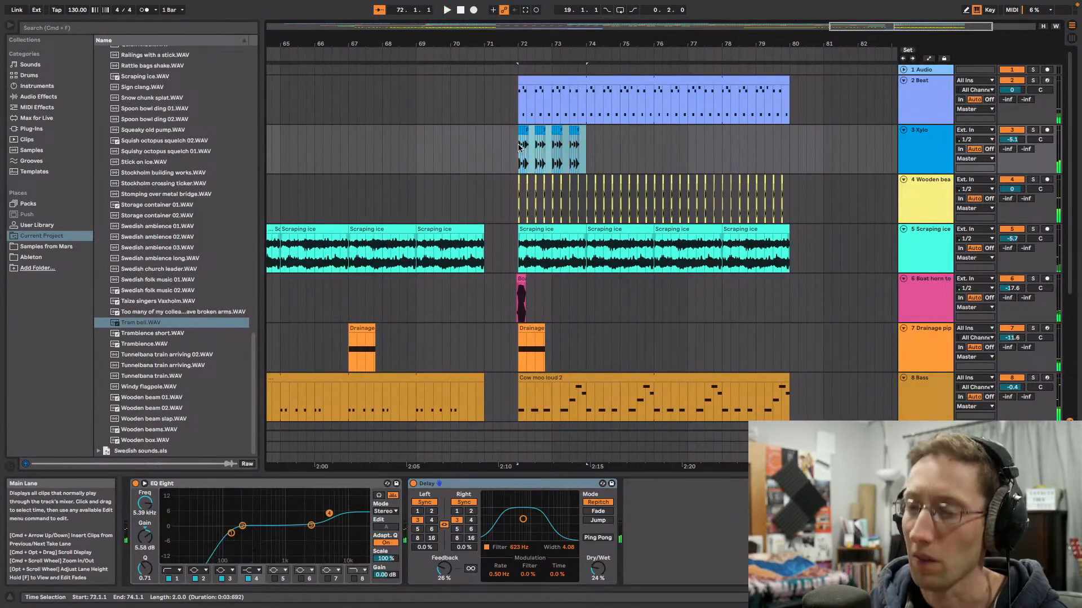
key(super+d)
key(super+d)
key(super+d)
Step: Play the section from just before bar 72 and listen to the Boat horn toot and Drainage pipe tracks soloed in turn
drag(862, 36, 862, 23)
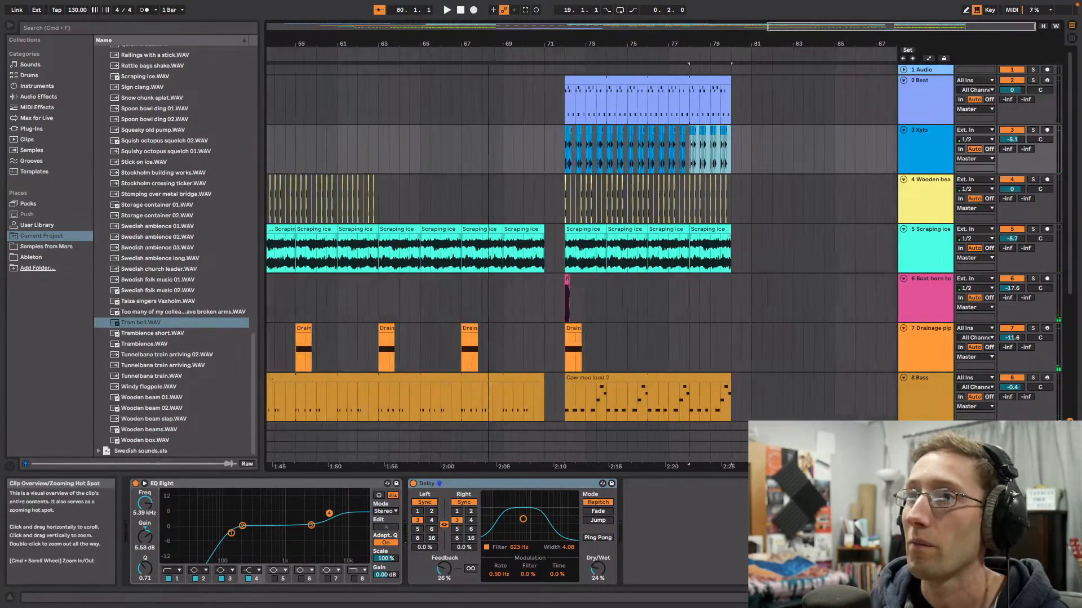
drag(604, 43, 604, 34)
click(594, 56)
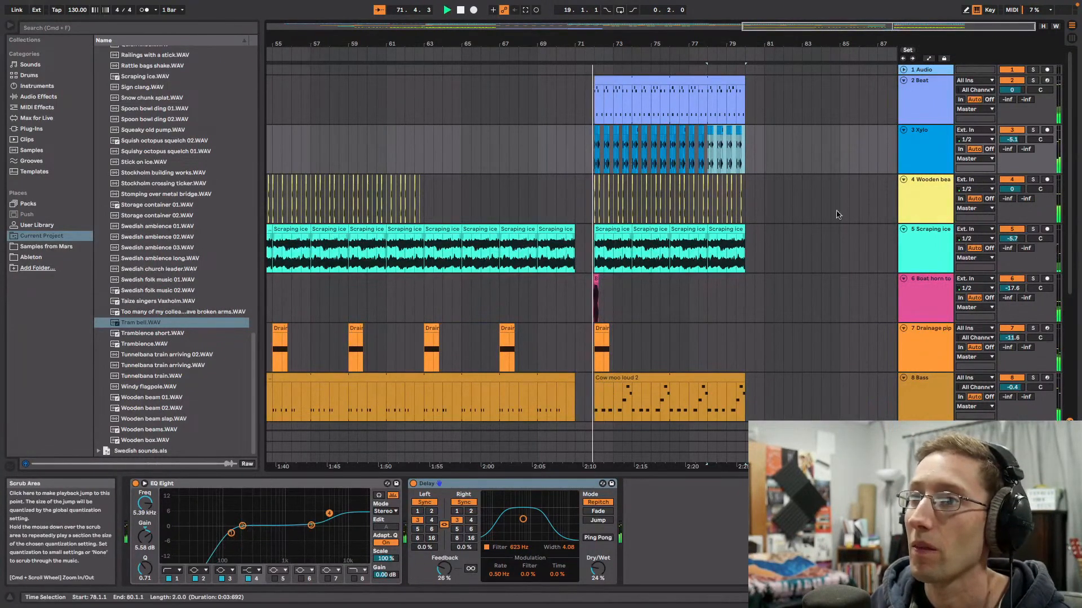
click(1033, 278)
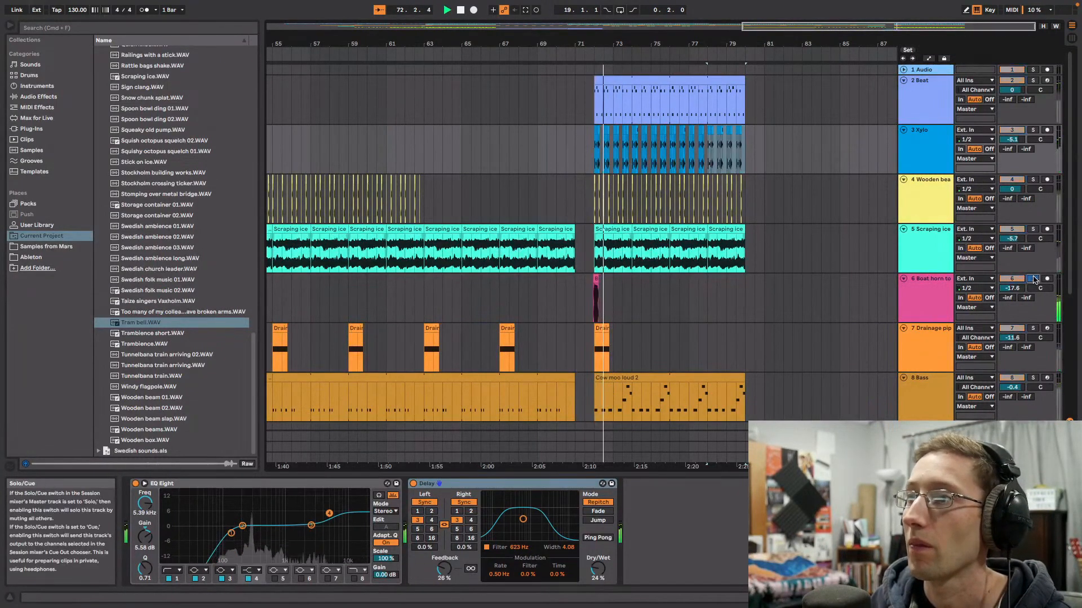
click(1034, 330)
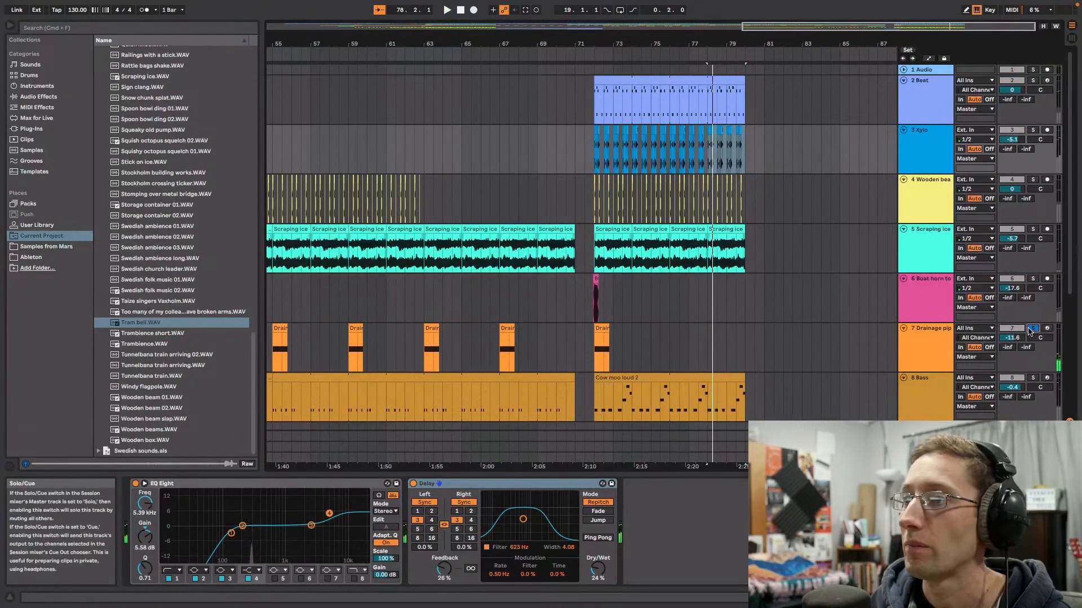
click(1033, 330)
Step: Replay from just before bar 72, fold the Tram bell track and unfold the Strings group
scroll(1030, 331, down, 5)
click(583, 55)
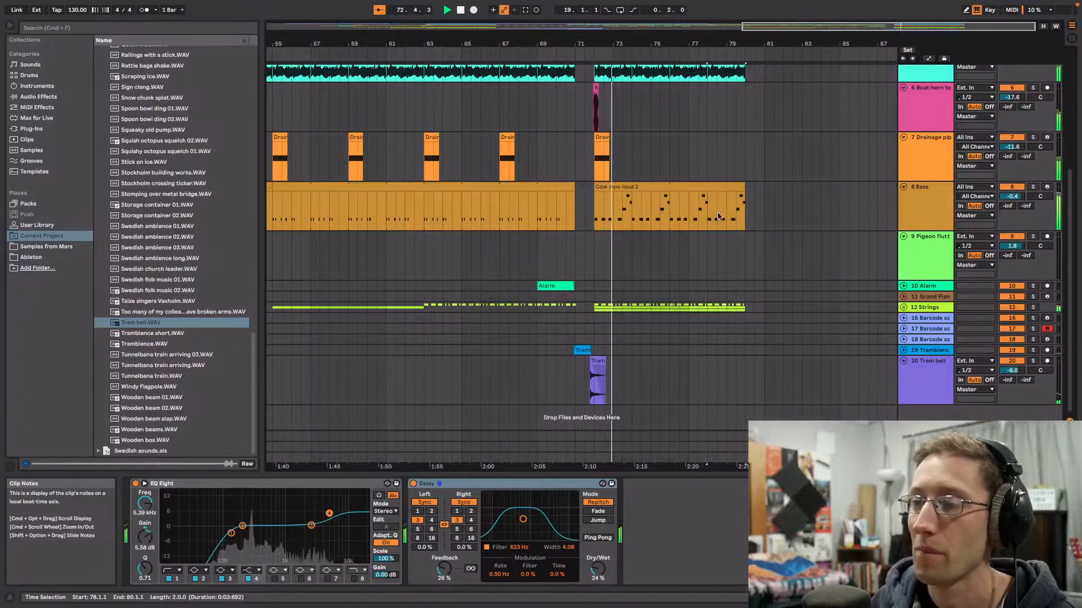
scroll(717, 216, up, 5)
scroll(728, 250, down, 5)
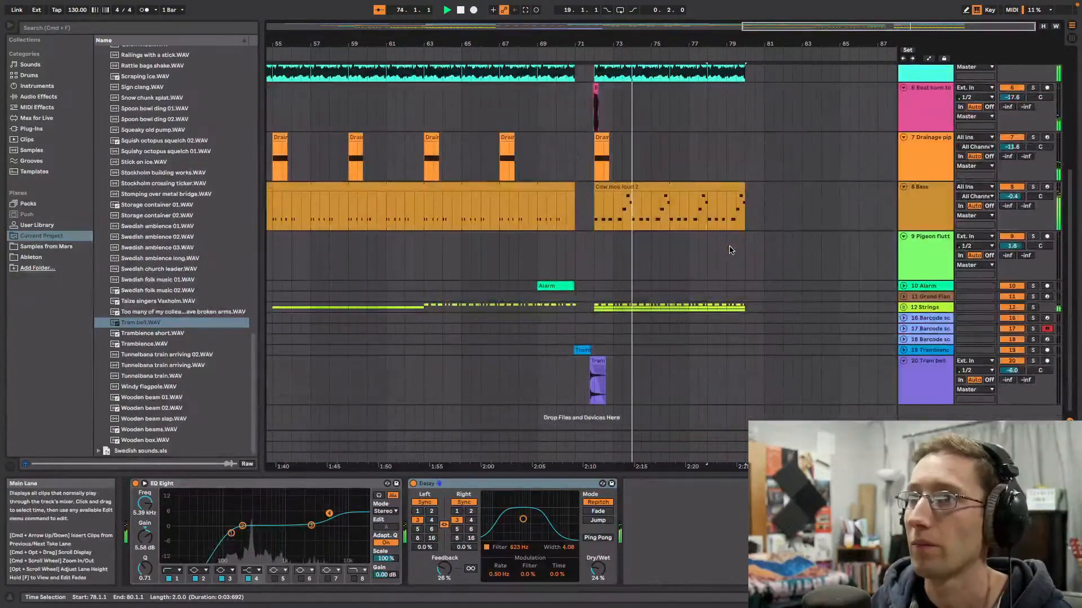
click(903, 361)
click(903, 307)
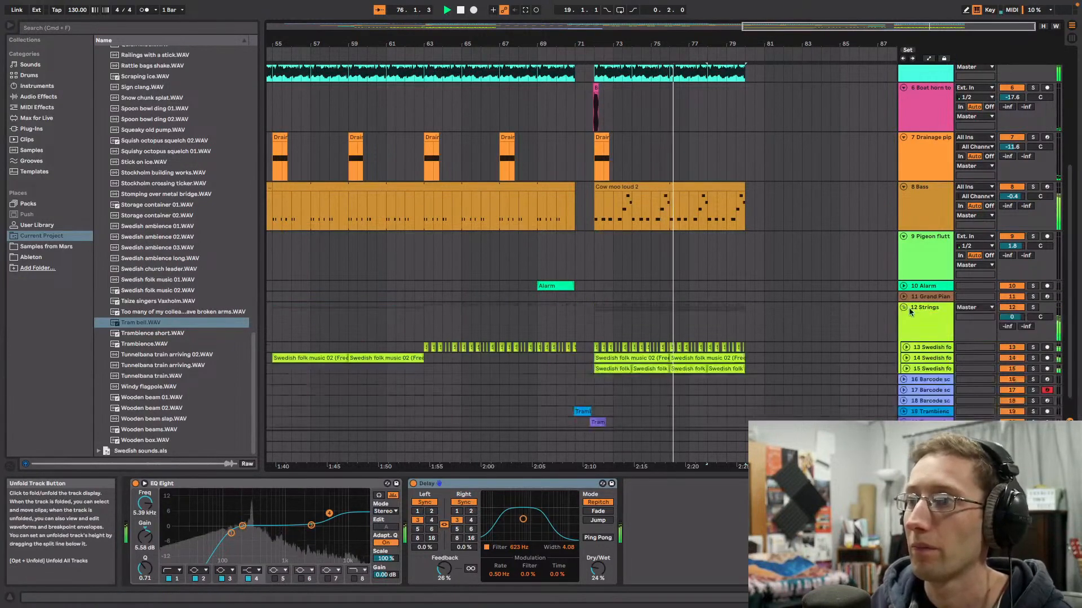
Step: Solo Strings tracks 13 and 14 in turn during playback and check the volume of track 14
click(1032, 348)
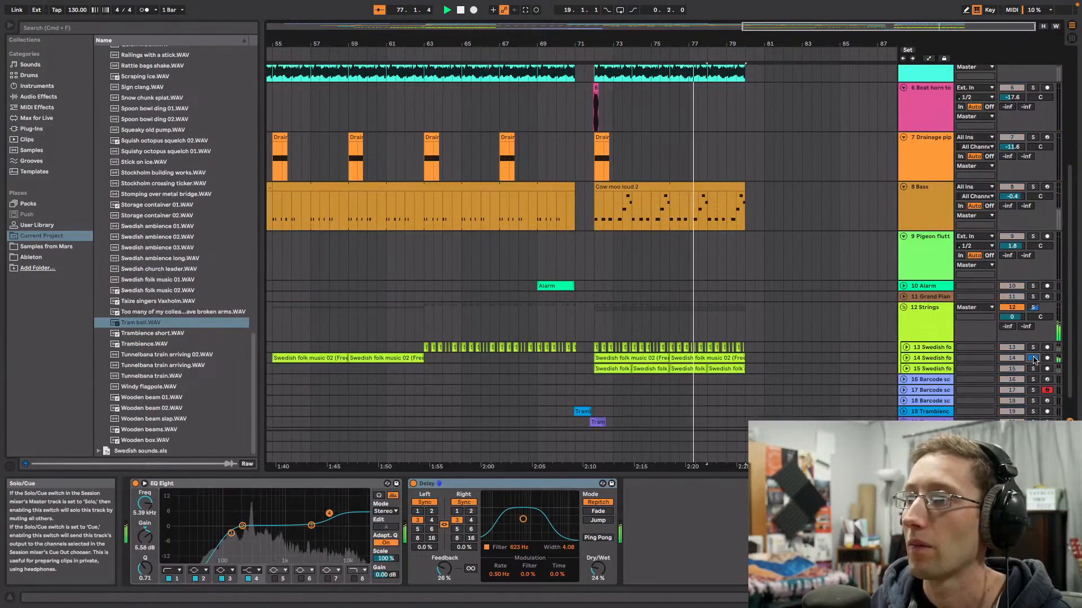
click(906, 358)
click(1012, 367)
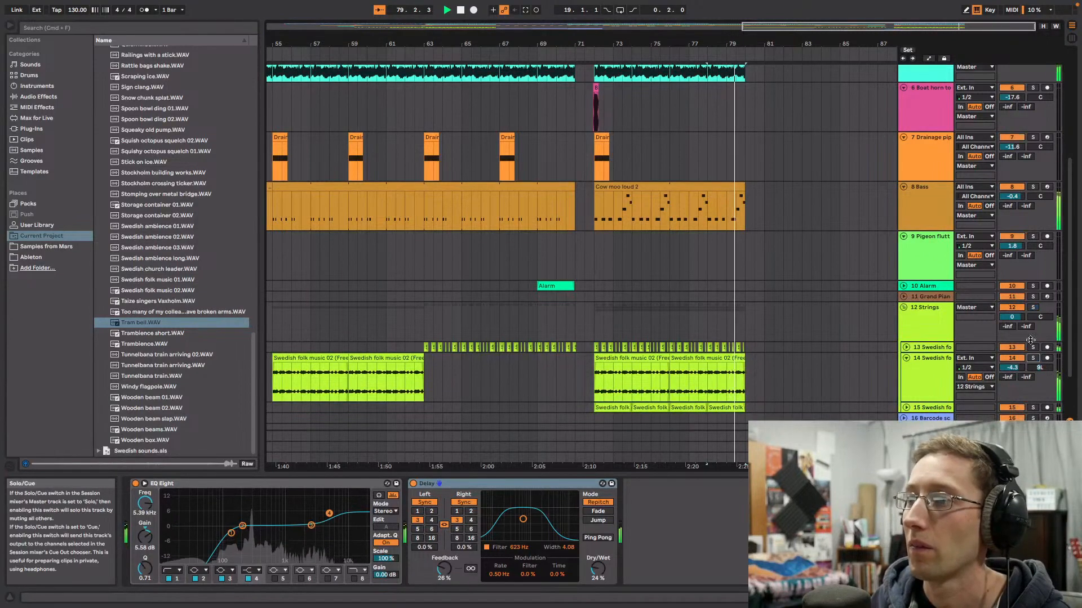
click(907, 359)
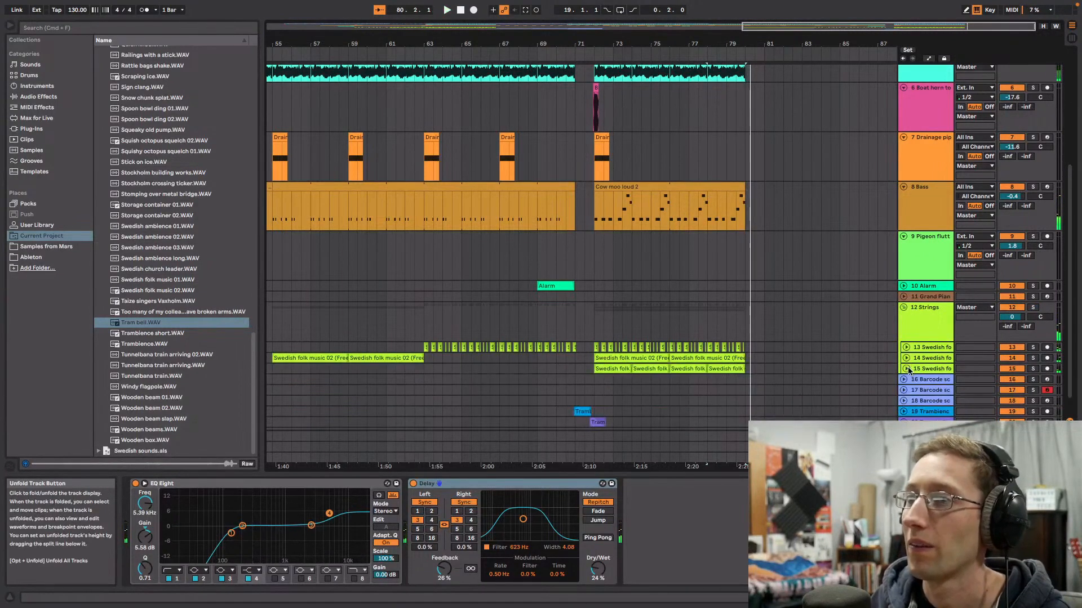
Step: Lower the volume of track 15 in the Strings group to -14.3 dB while it is soloed, then unsolo and fold it
click(906, 368)
scroll(1009, 327, down, 2)
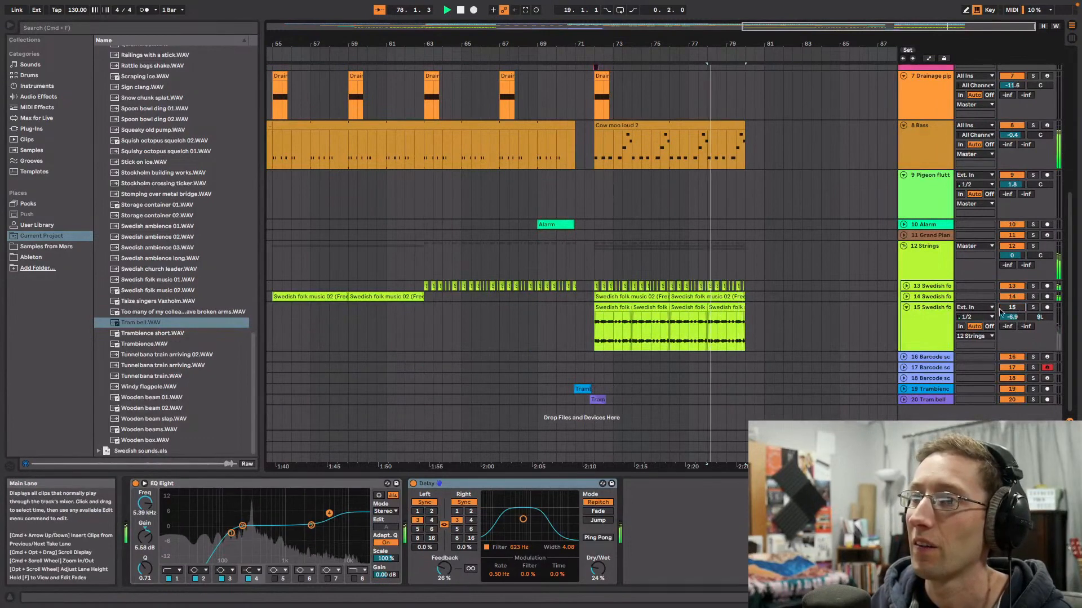
click(1032, 307)
drag(1023, 319, 1022, 335)
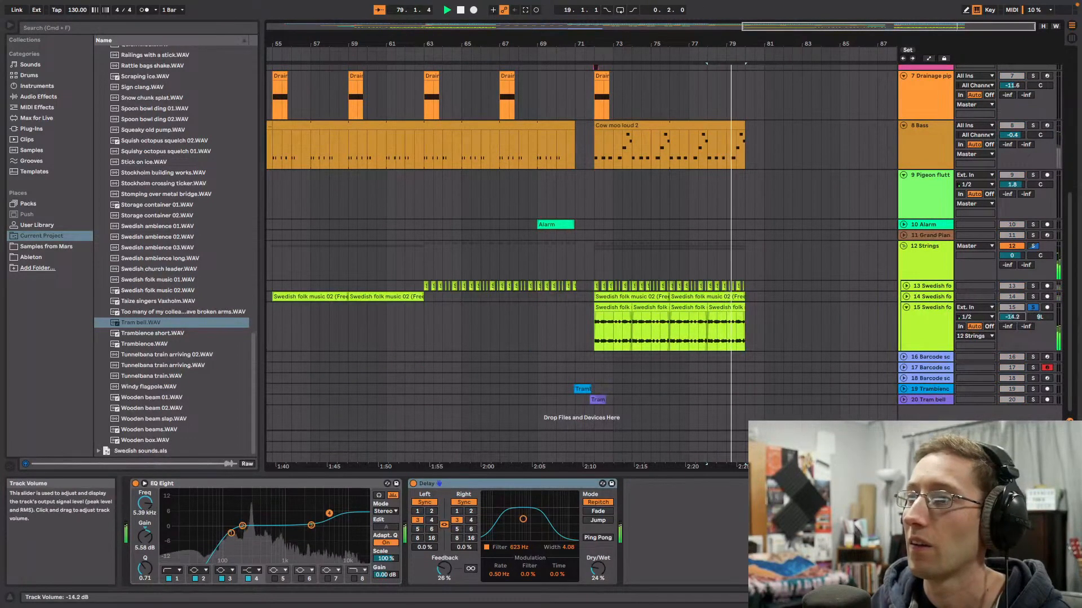
click(1032, 307)
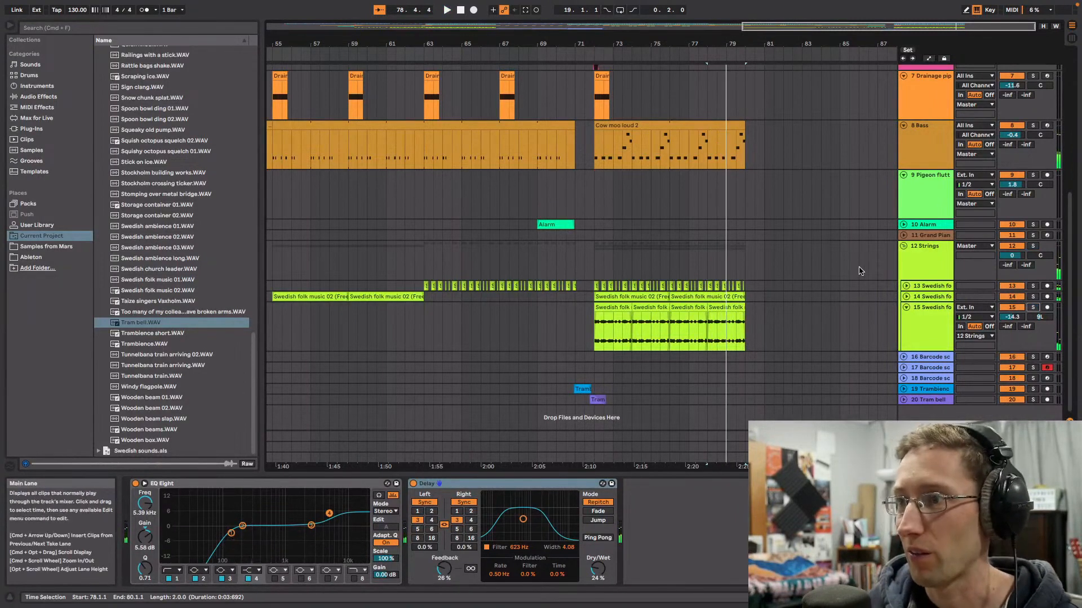
click(906, 307)
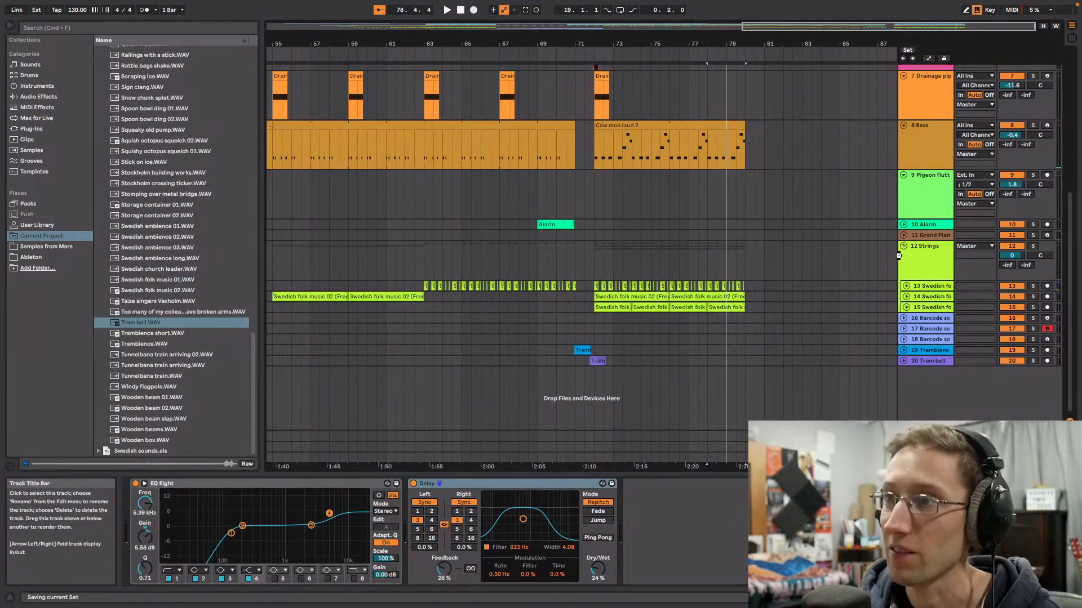
Step: Replay the transition into bar 72 and look over the arrangement of all tracks around the new section
scroll(732, 200, up, 10)
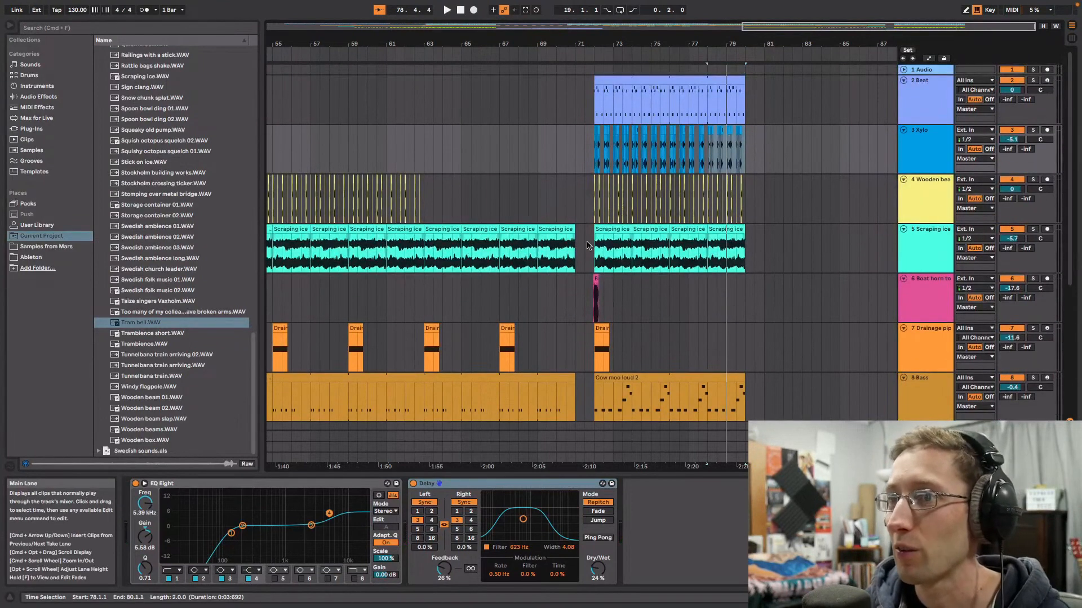
key(space)
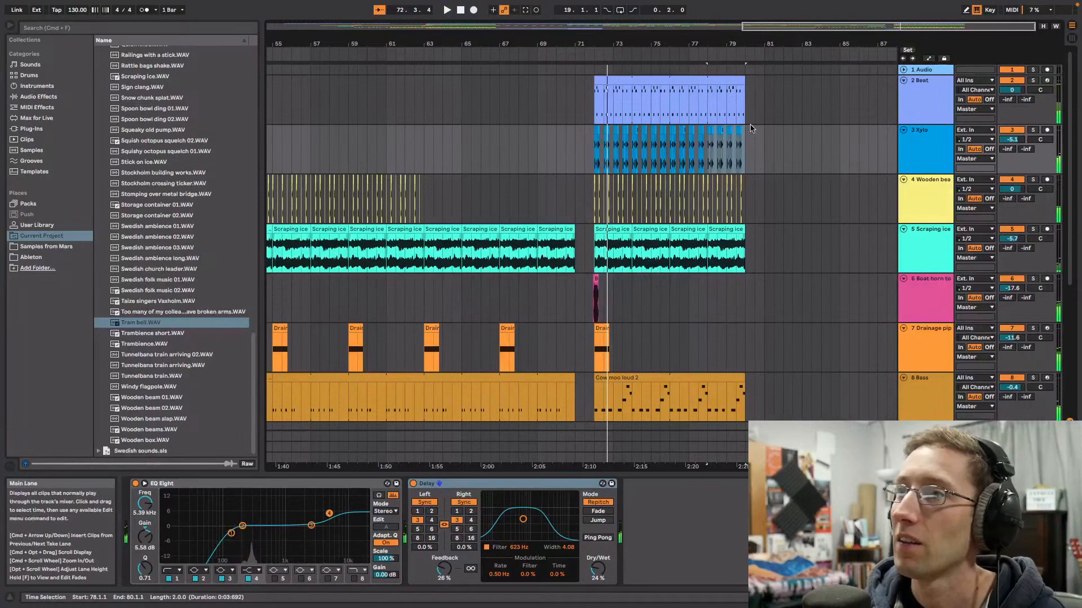
scroll(750, 127, down, 5)
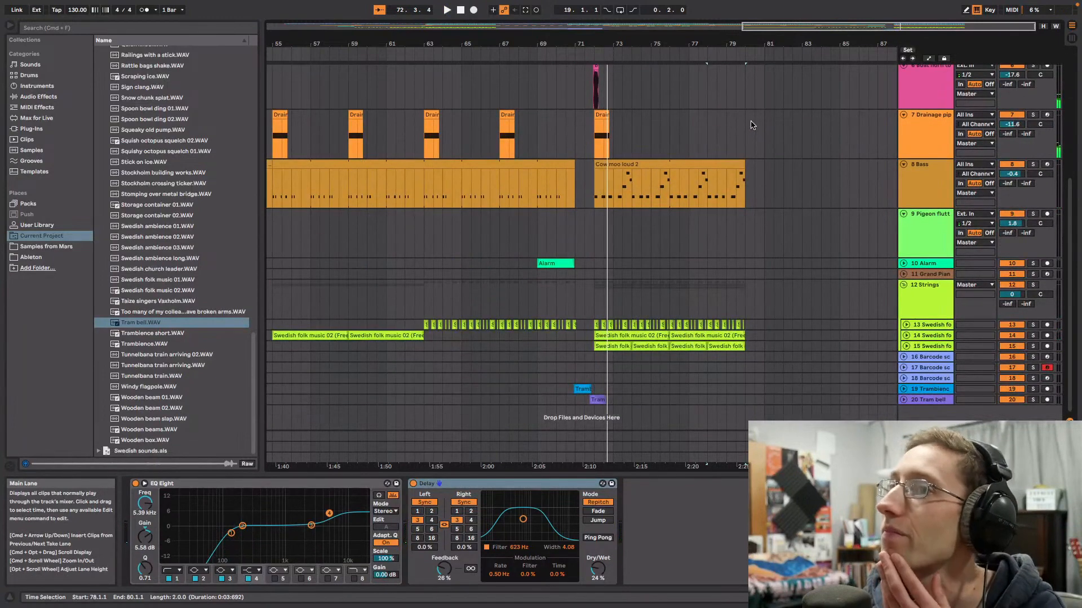
drag(809, 41, 691, 139)
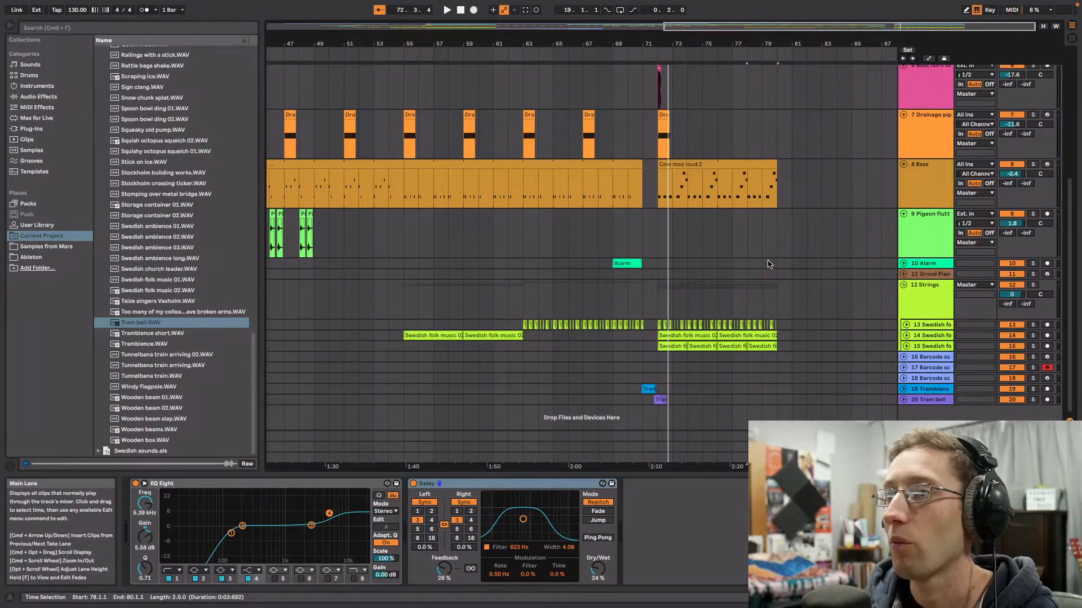
click(638, 54)
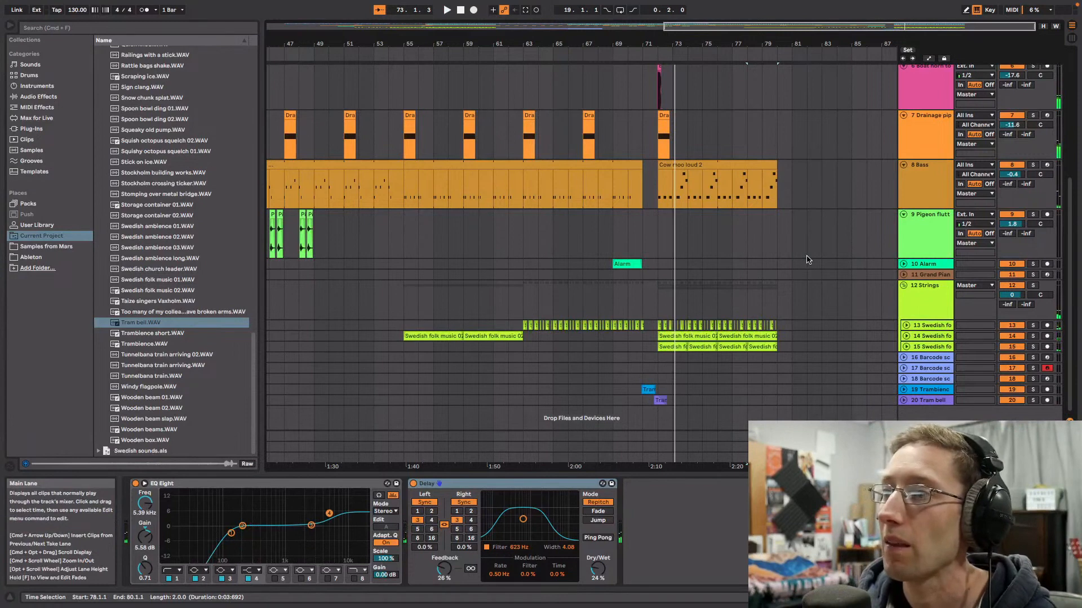
Step: Insert a new audio track below the Tram bell track and look through the project's samples
click(925, 401)
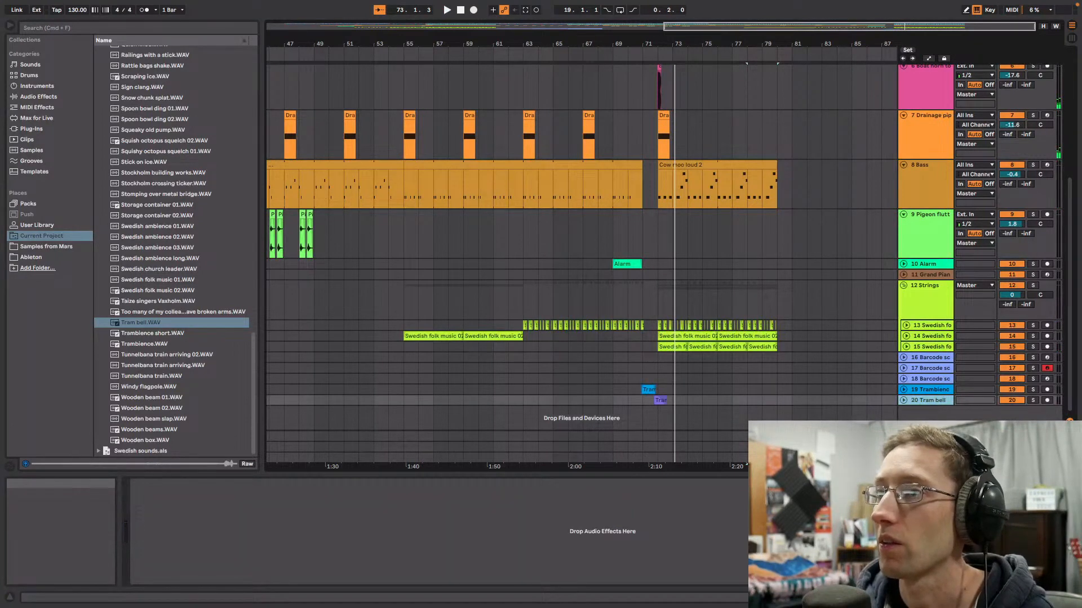
key(super+t)
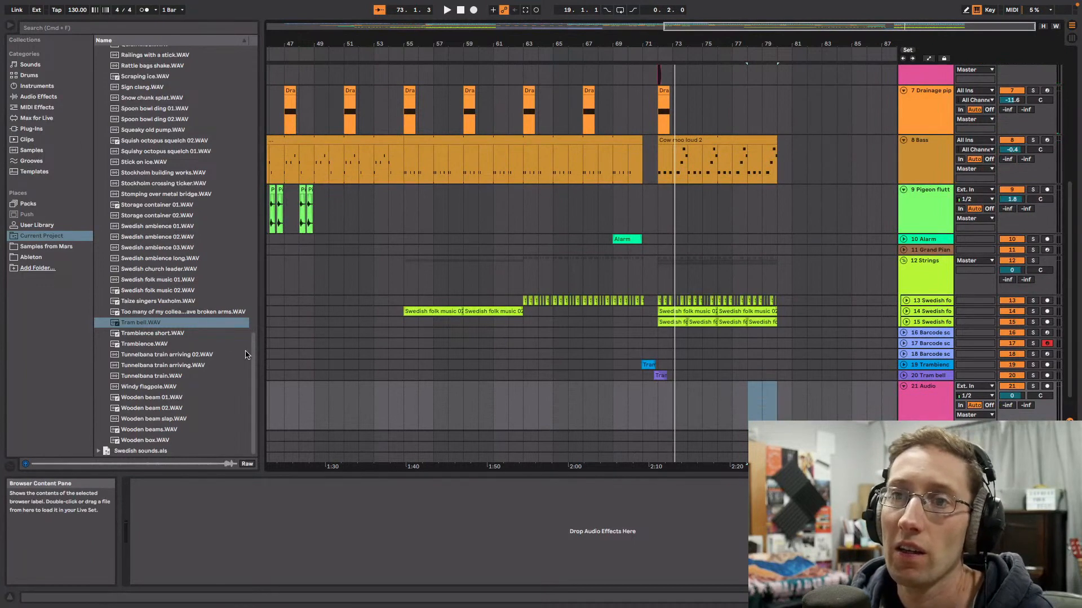
drag(252, 354, 254, 193)
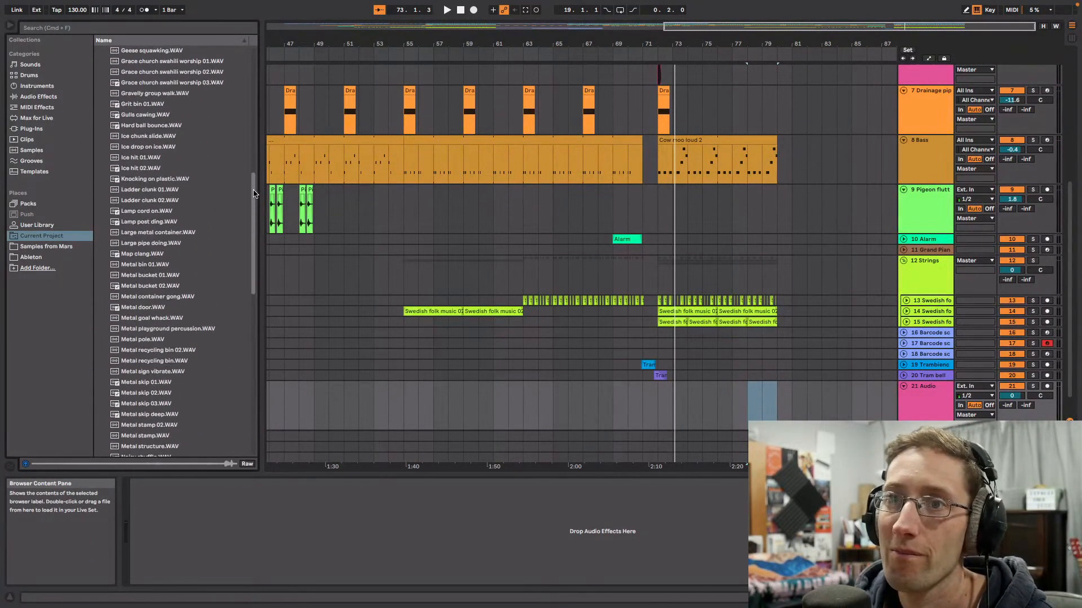
drag(253, 194, 249, 163)
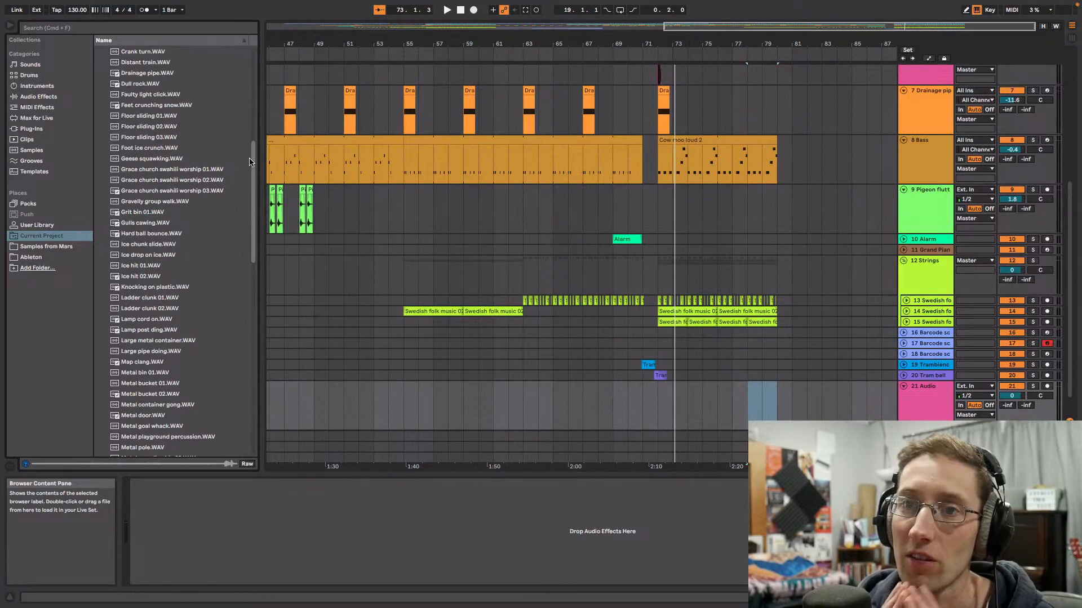
drag(252, 162, 260, 341)
scroll(205, 286, up, 1)
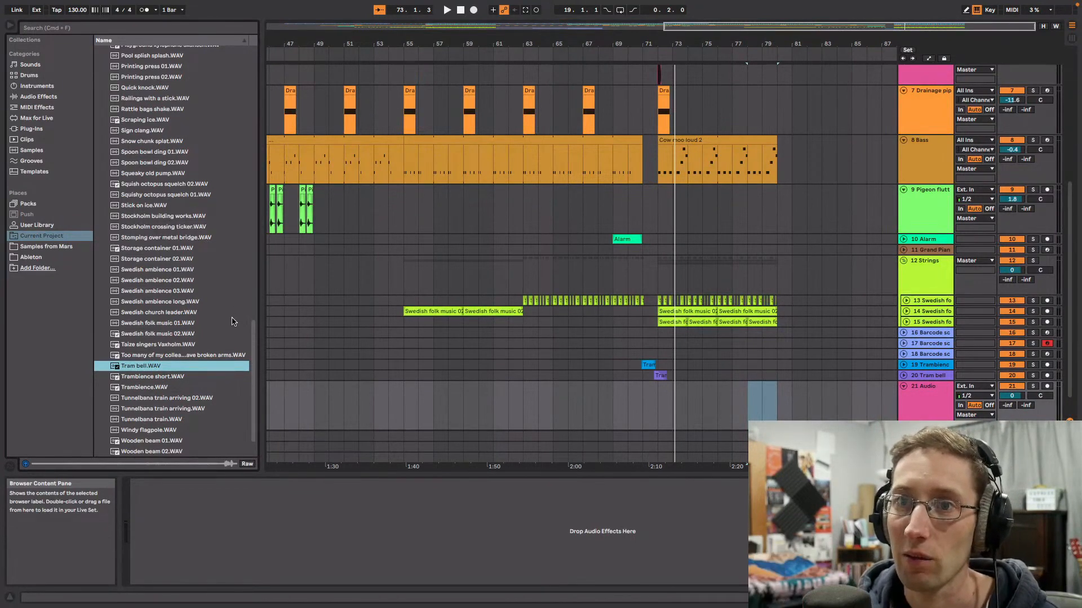
drag(252, 343, 255, 309)
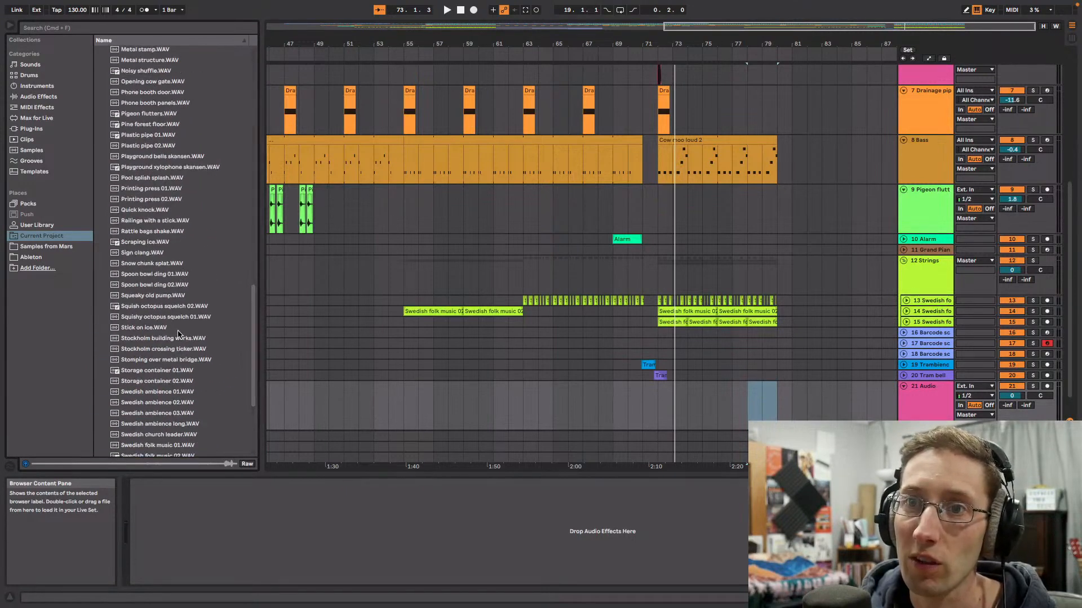
Step: Place Stick on ice.WAV on the new audio track at bar 80 and solo the track
drag(151, 331, 779, 397)
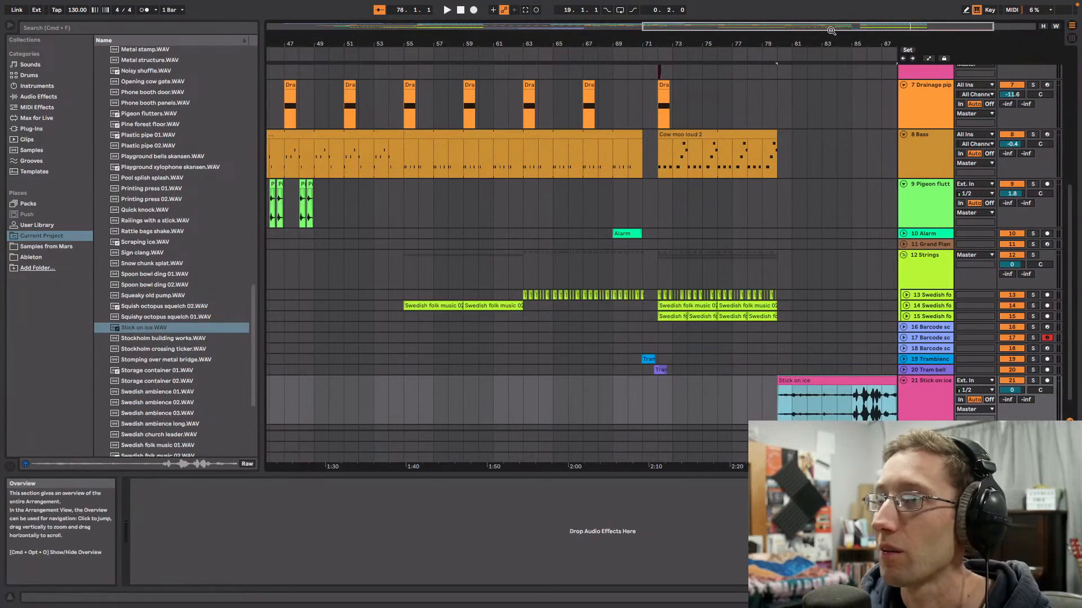
drag(830, 29, 944, 79)
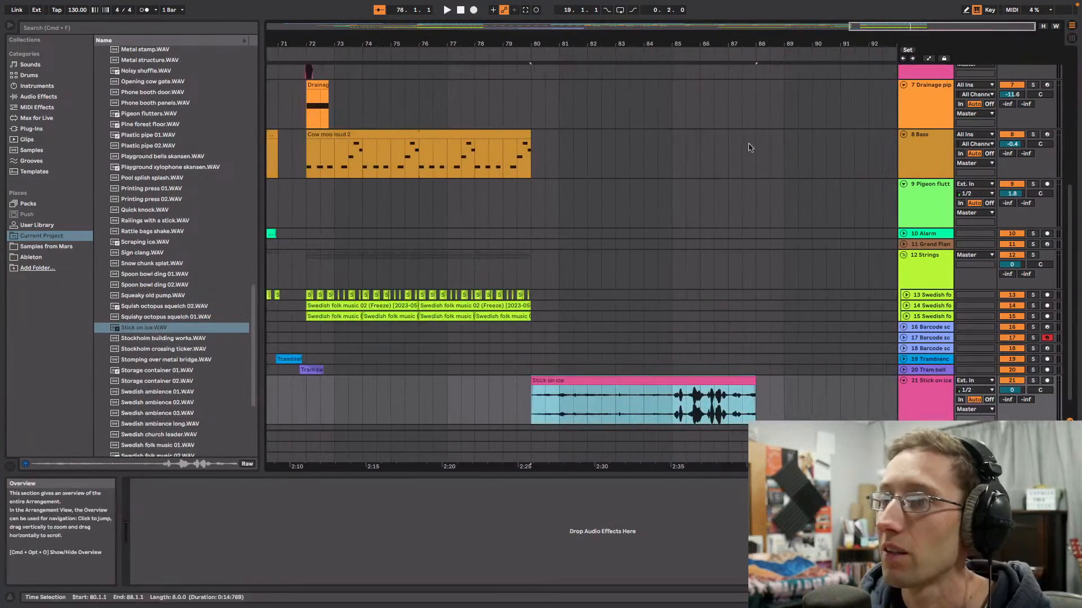
click(1032, 381)
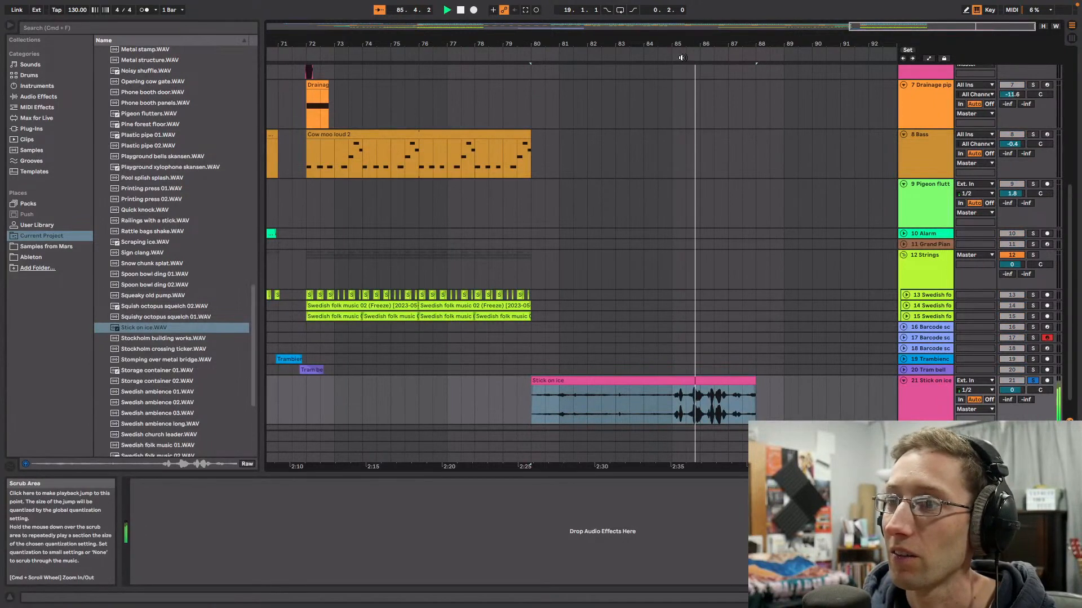
Step: Turn off warping on the Stick on ice clip, audition its loud part and delete the clip
double_click(601, 381)
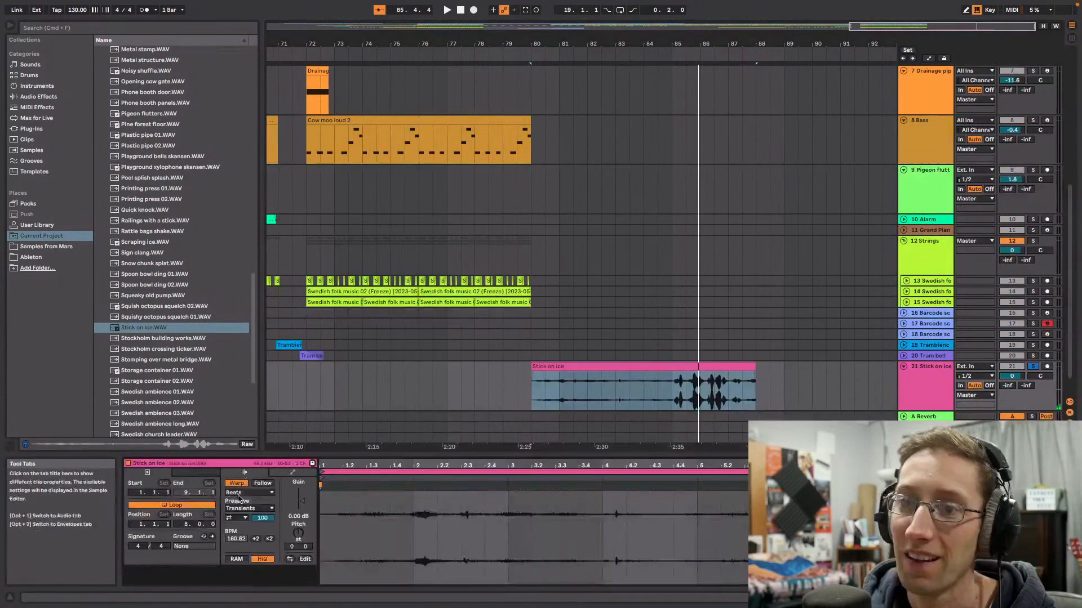
click(236, 483)
click(663, 64)
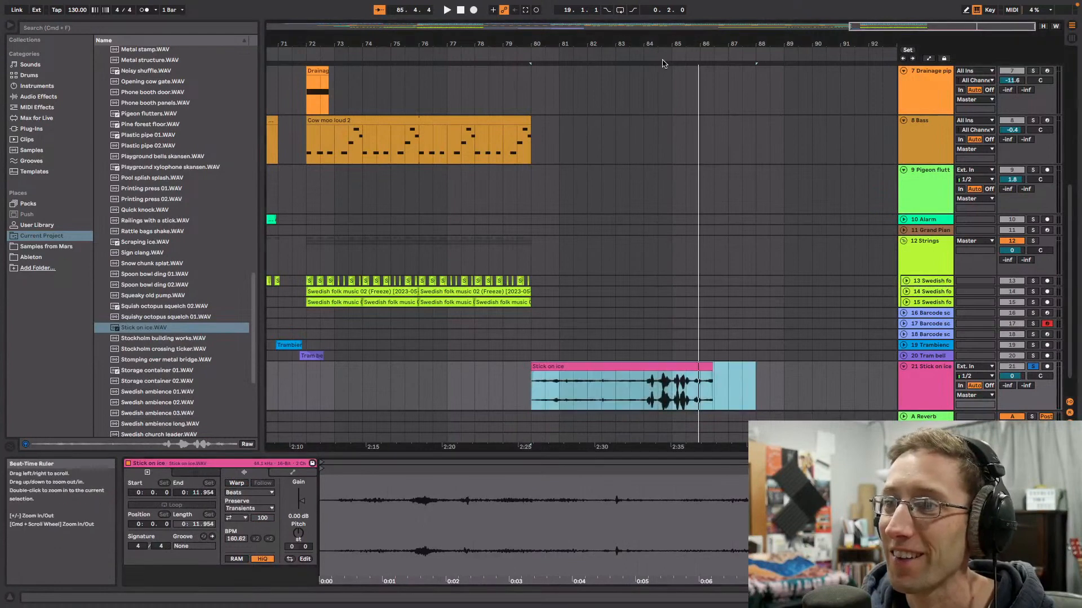
click(657, 58)
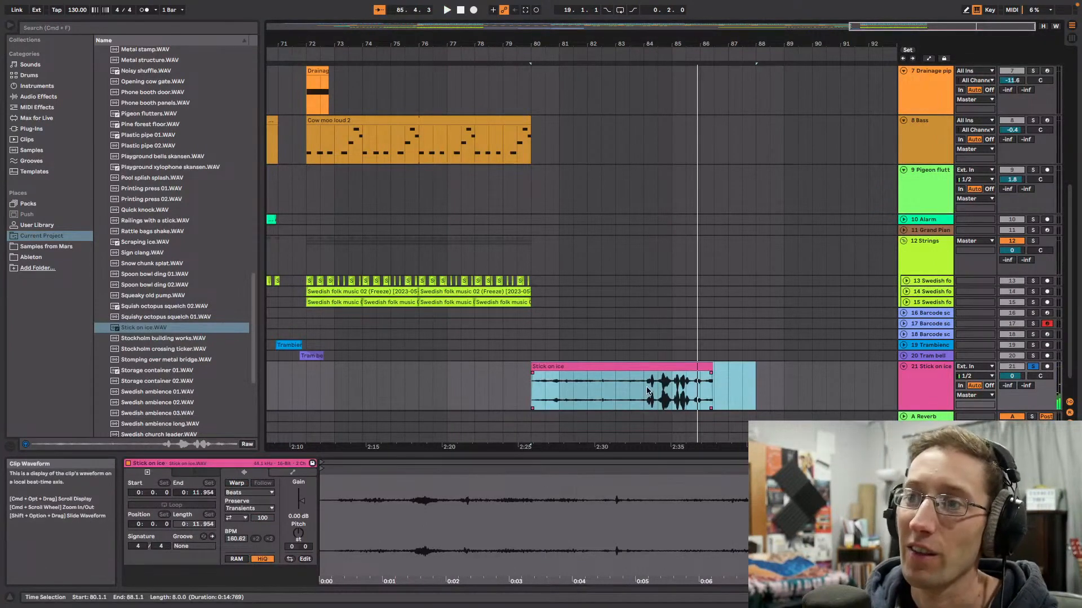
click(645, 366)
key(Delete)
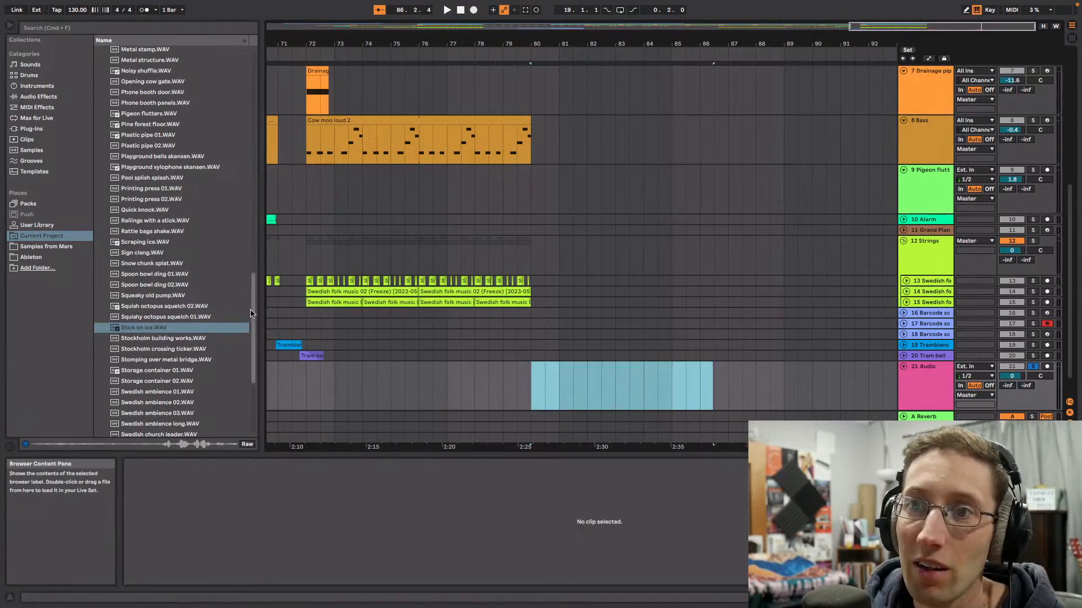
Step: Audition Branch through ice.WAV and Branch through ice 02.WAV on the soloed track, keeping only the second clip
drag(251, 314, 230, 108)
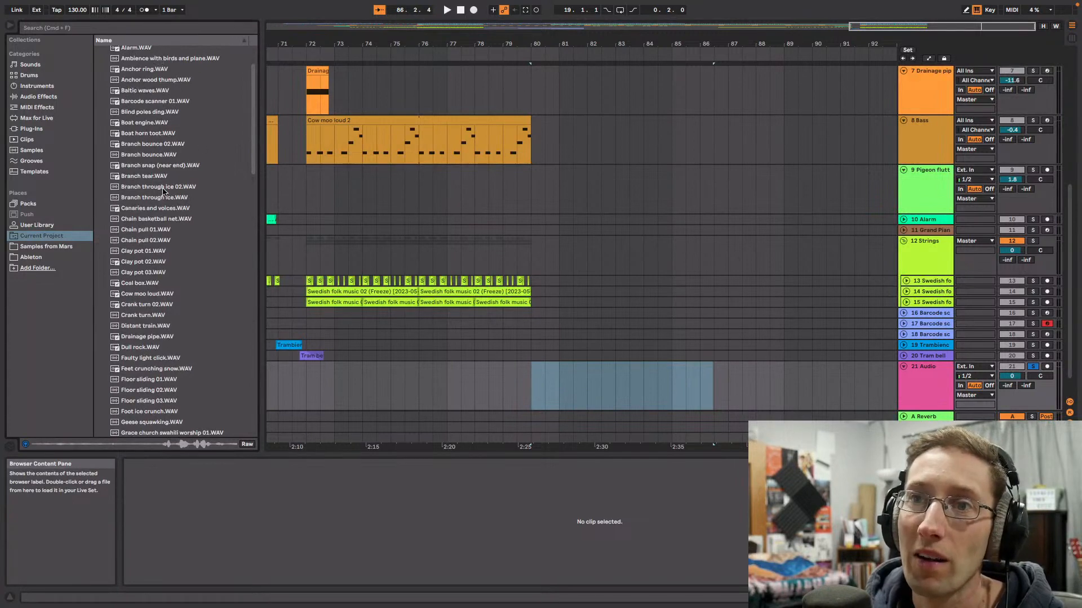
drag(157, 198, 657, 381)
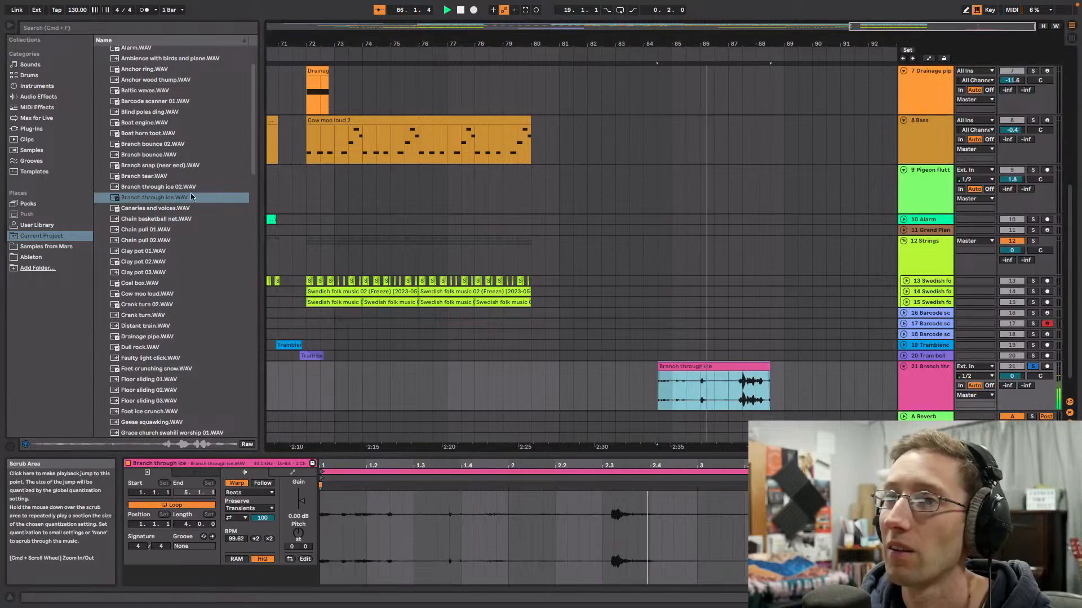
drag(146, 188, 800, 377)
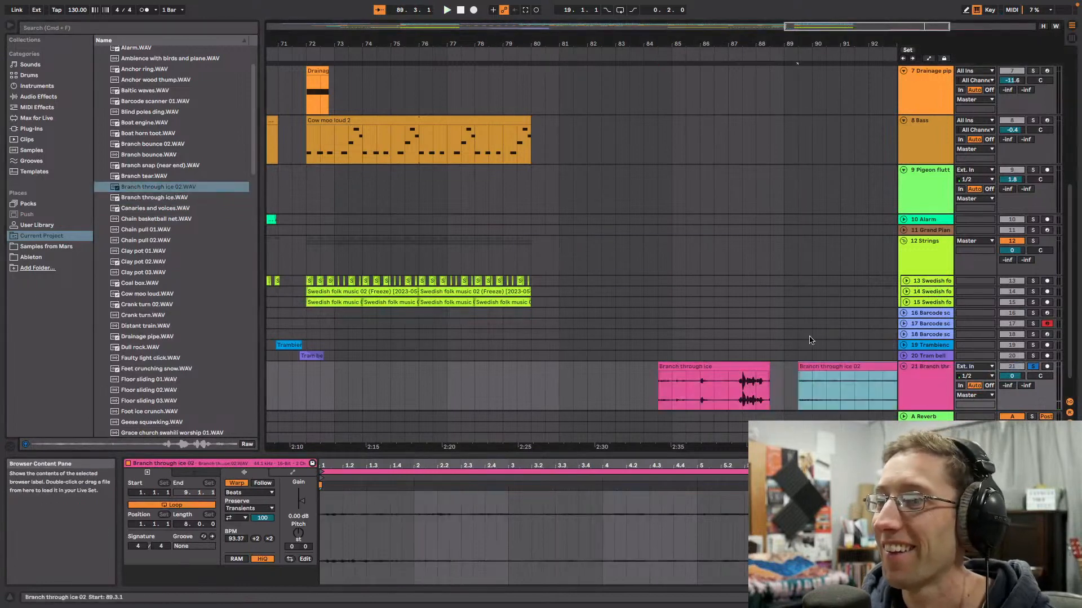
scroll(749, 97, right, 10)
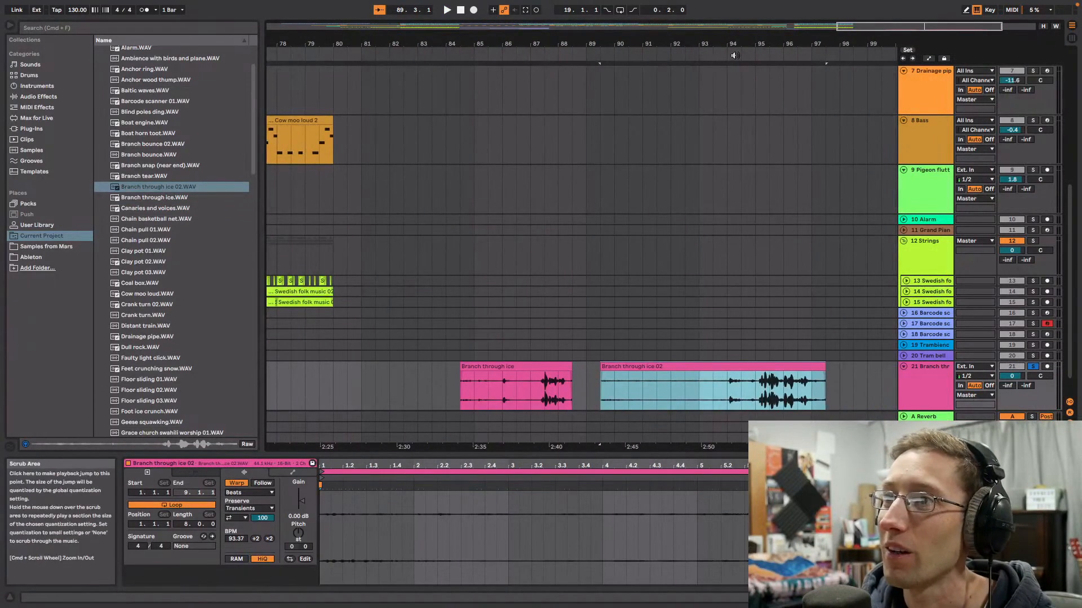
click(734, 55)
key(space)
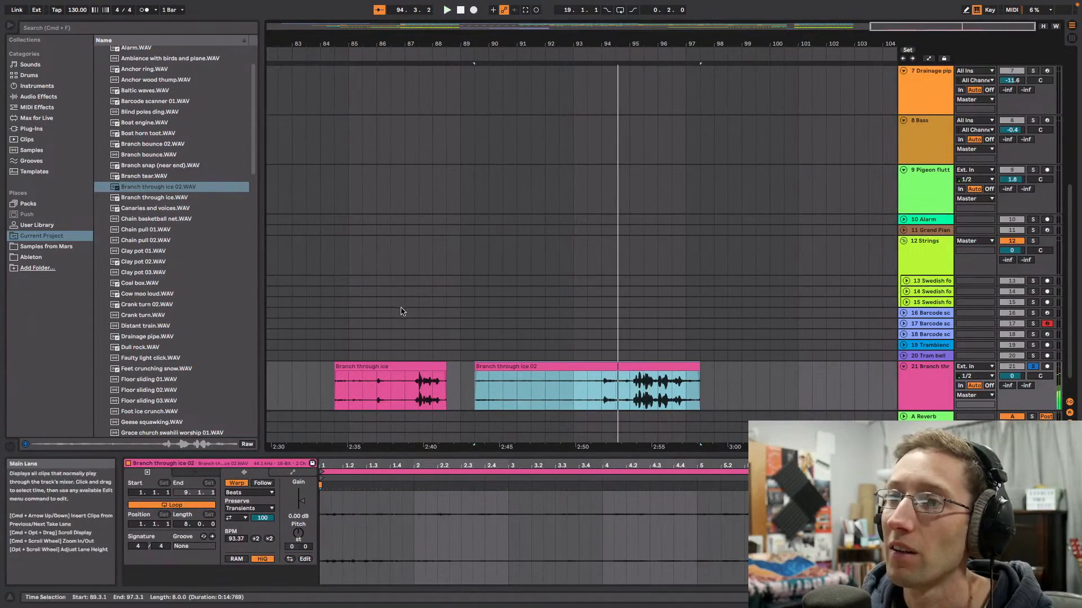
click(412, 366)
key(Delete)
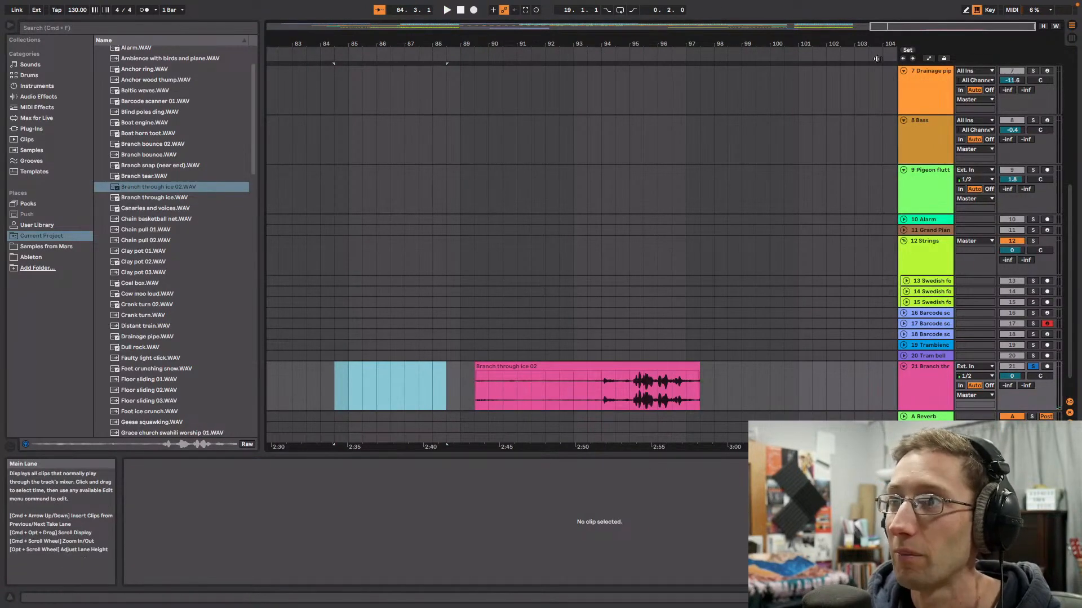
Step: Cut the Branch through ice 02 clip down to the short hit starting at bar 94 and move it to bar 72
drag(893, 27, 923, 17)
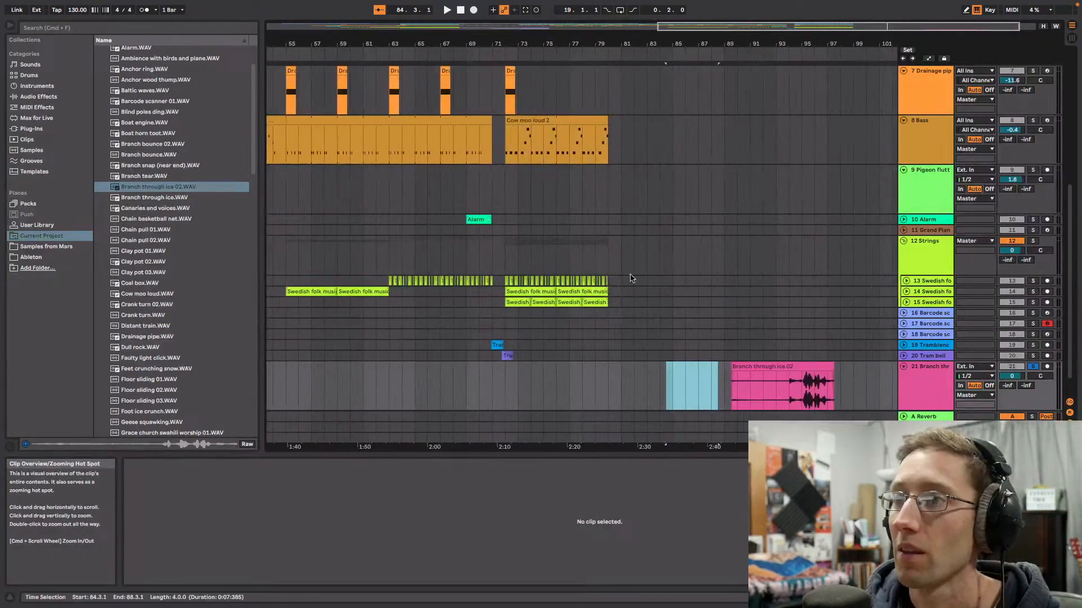
drag(731, 389, 798, 369)
key(space)
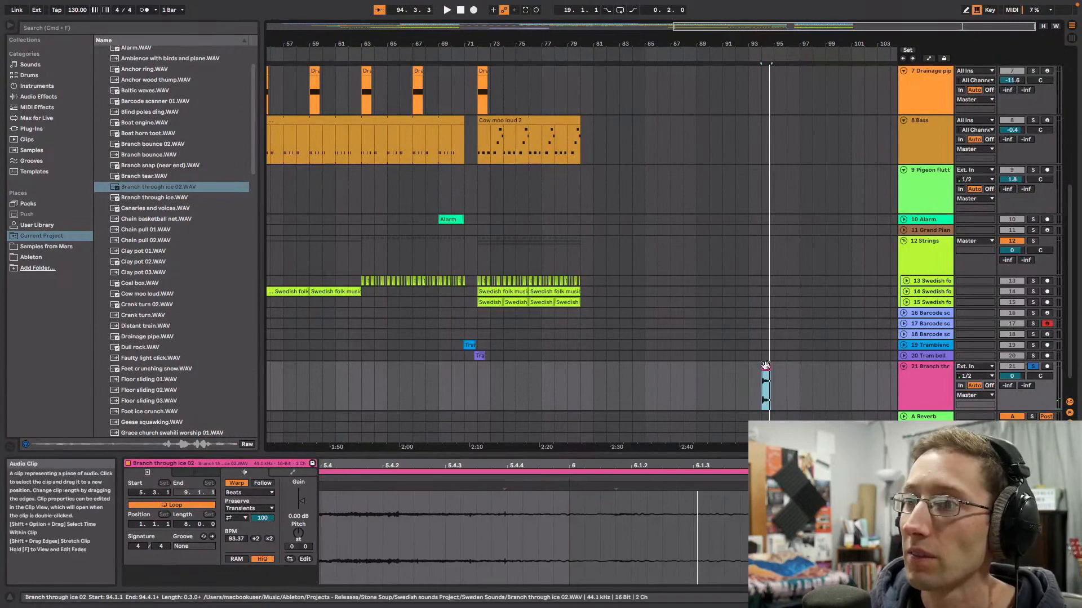
drag(765, 366, 478, 367)
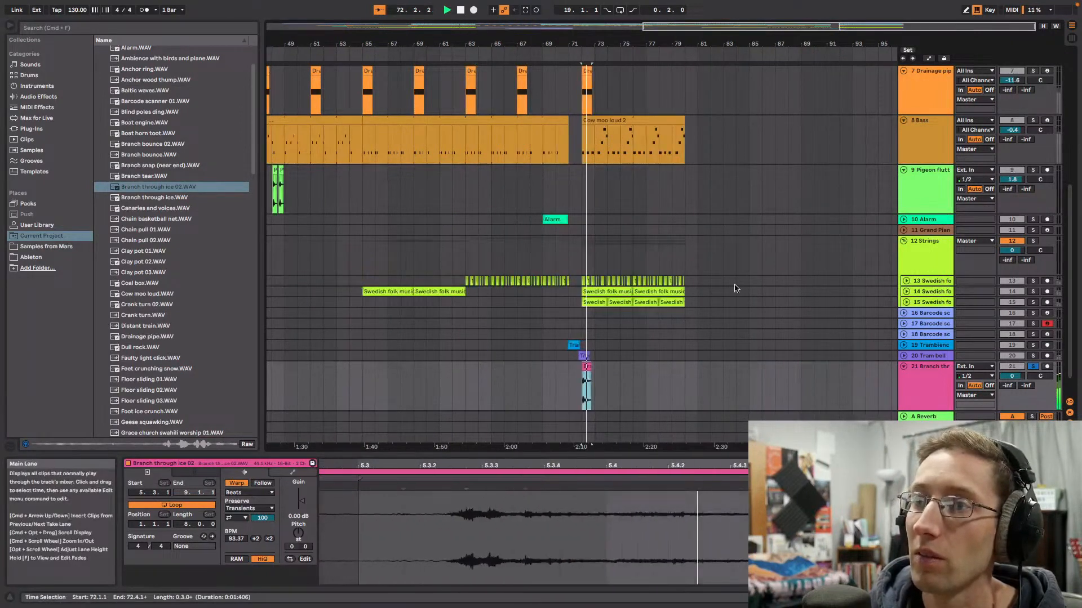
key(space)
Step: Trim the Branch through ice 02 clip to run from 72.1.1 to 72.2.3, fade out its end and replay it
drag(818, 34, 833, 126)
drag(550, 342, 559, 342)
key(space)
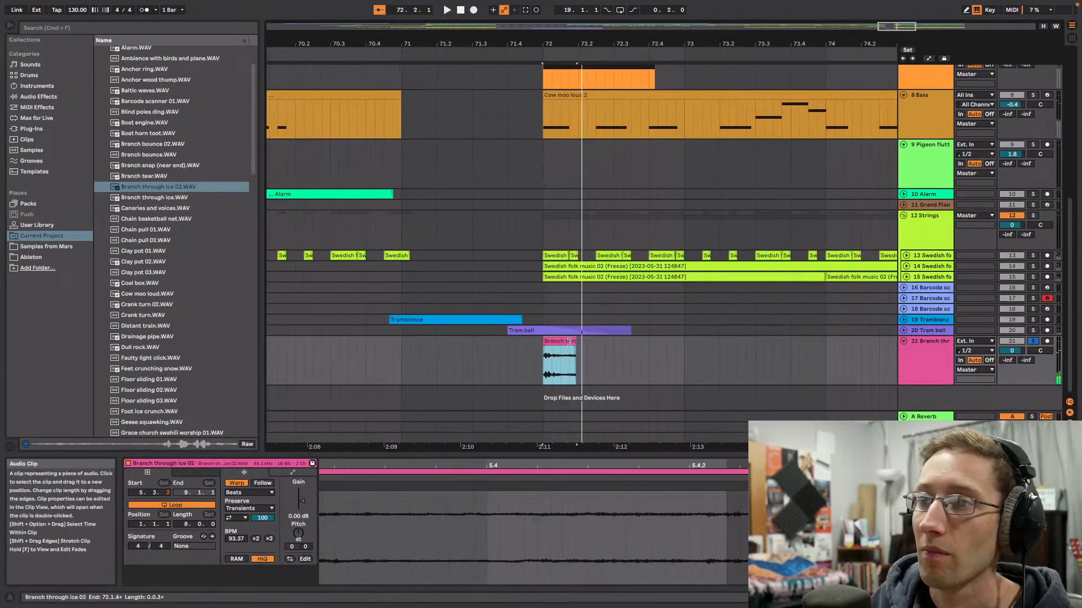
mouse_move(574, 342)
mouse_down()
mouse_move(598, 351)
mouse_move(578, 349)
mouse_up()
key(space)
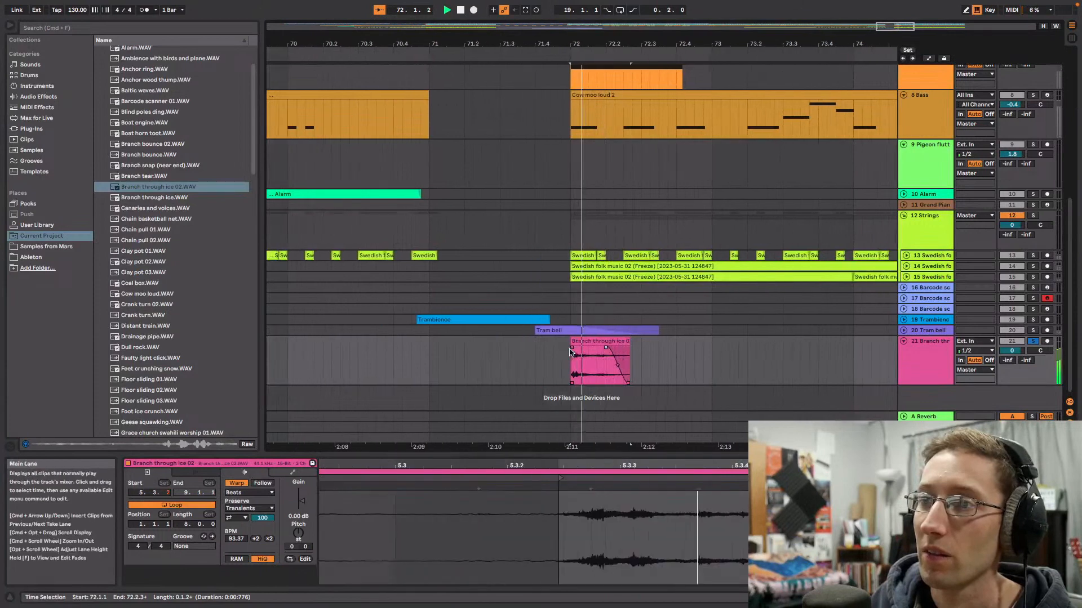
key(space)
key(space)
Step: Add EQ Eight to the Branch through ice track with a gentle low cut at 255 Hz and replay the hit
click(905, 346)
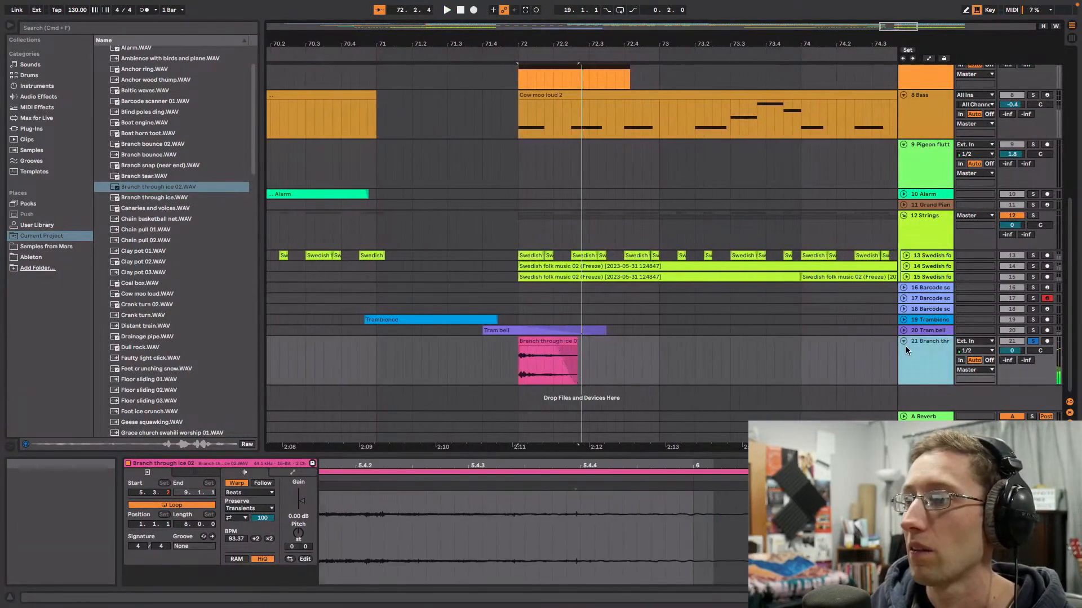
click(42, 96)
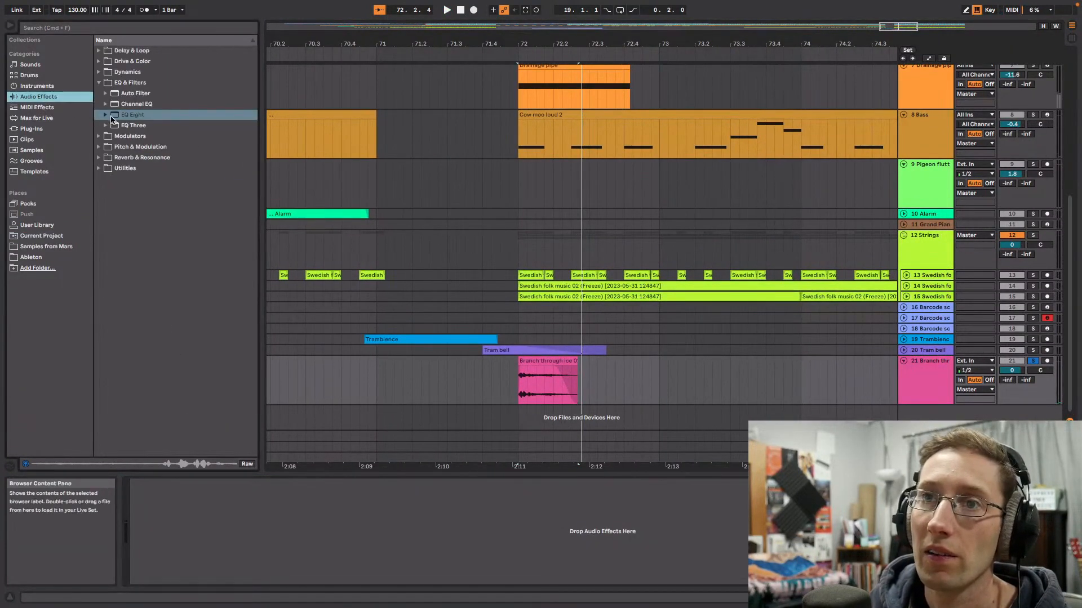
drag(112, 119, 924, 338)
drag(933, 388, 933, 389)
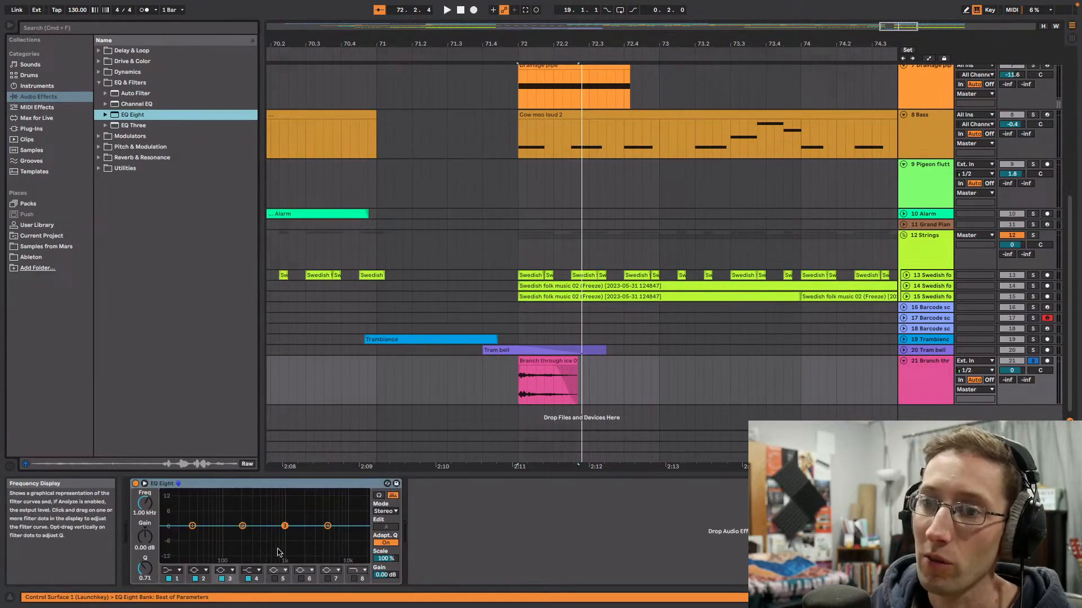
click(172, 571)
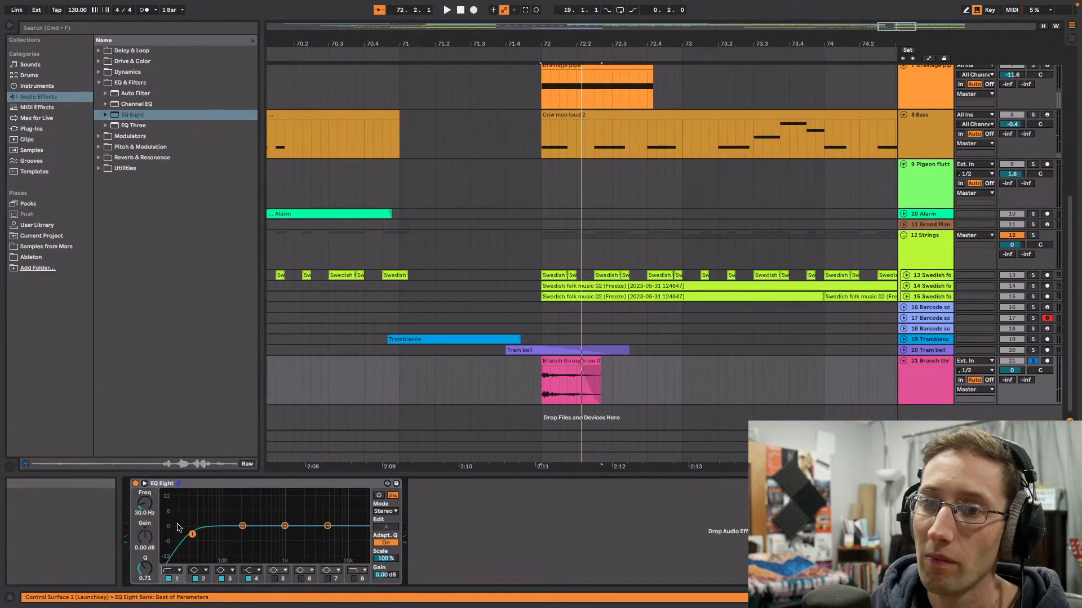
key(space)
drag(192, 534, 249, 543)
key(space)
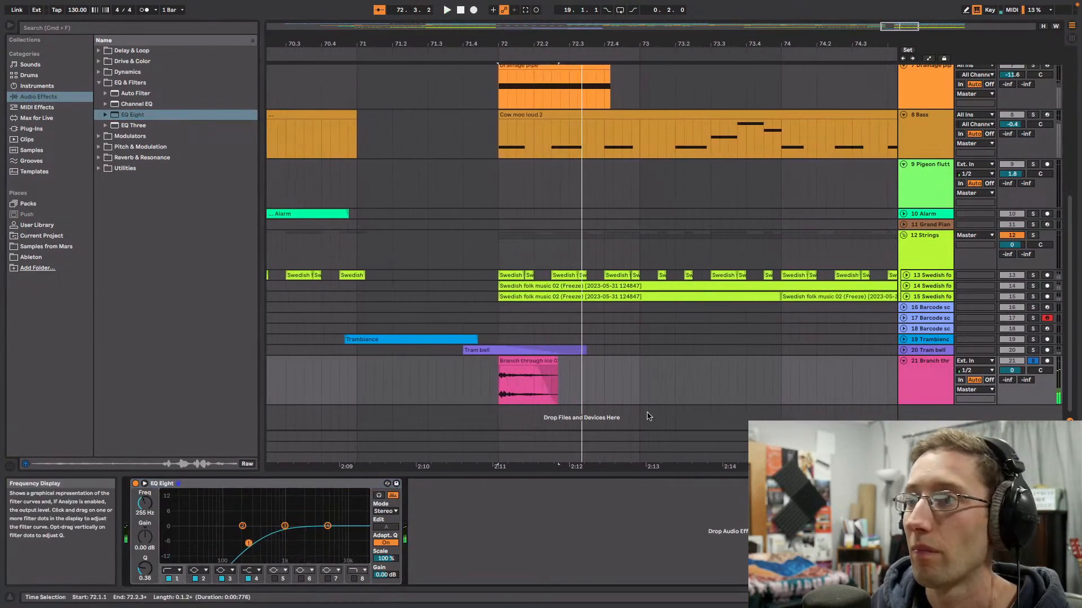
Step: Copy the ValhallaRoom reverb from the Boat horn track to the Branch through ice track after EQ Eight and replay the hit
scroll(649, 416, left, 3)
scroll(788, 282, right, 2)
scroll(946, 193, up, 5)
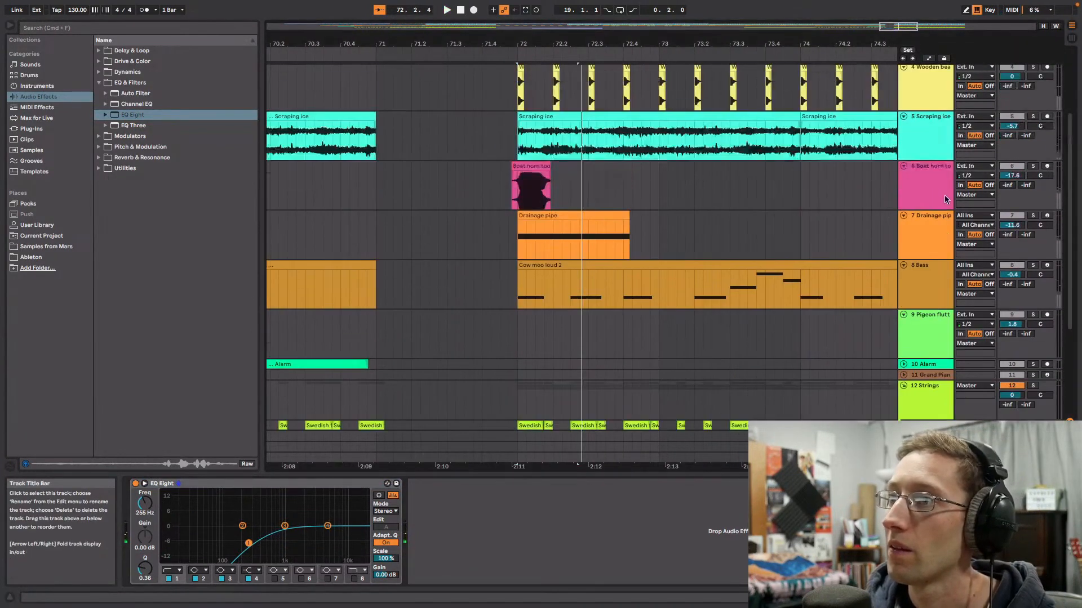
click(946, 188)
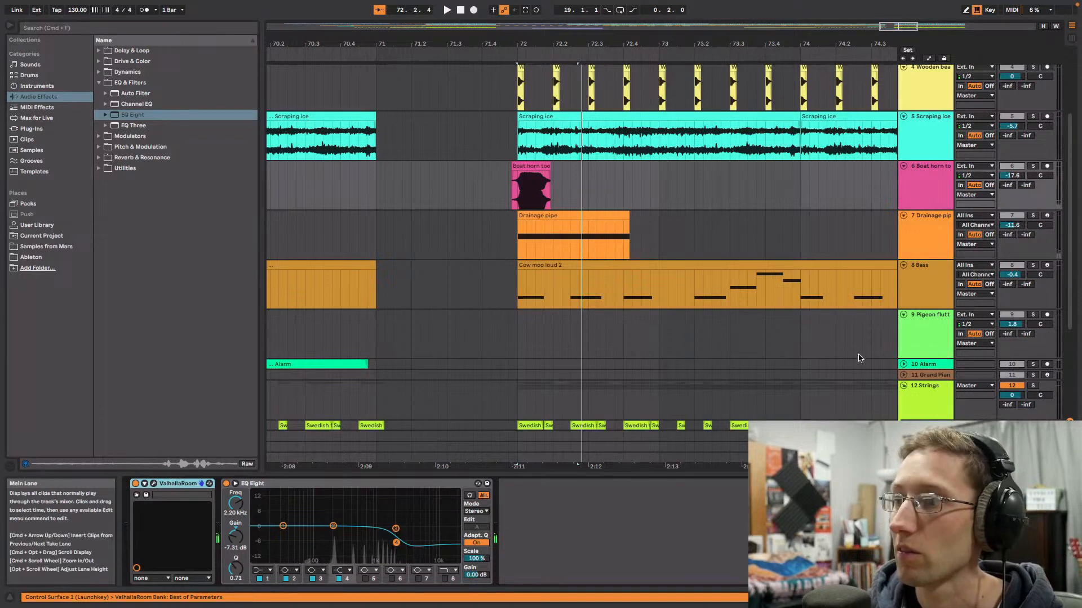
scroll(860, 356, down, 5)
click(925, 377)
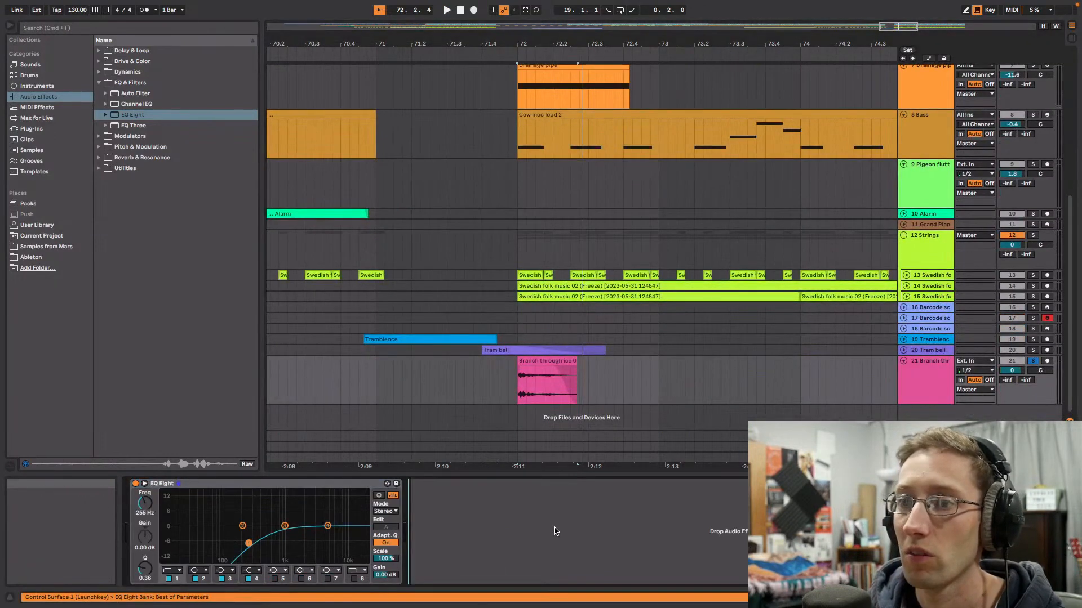
key(super+v)
key(space)
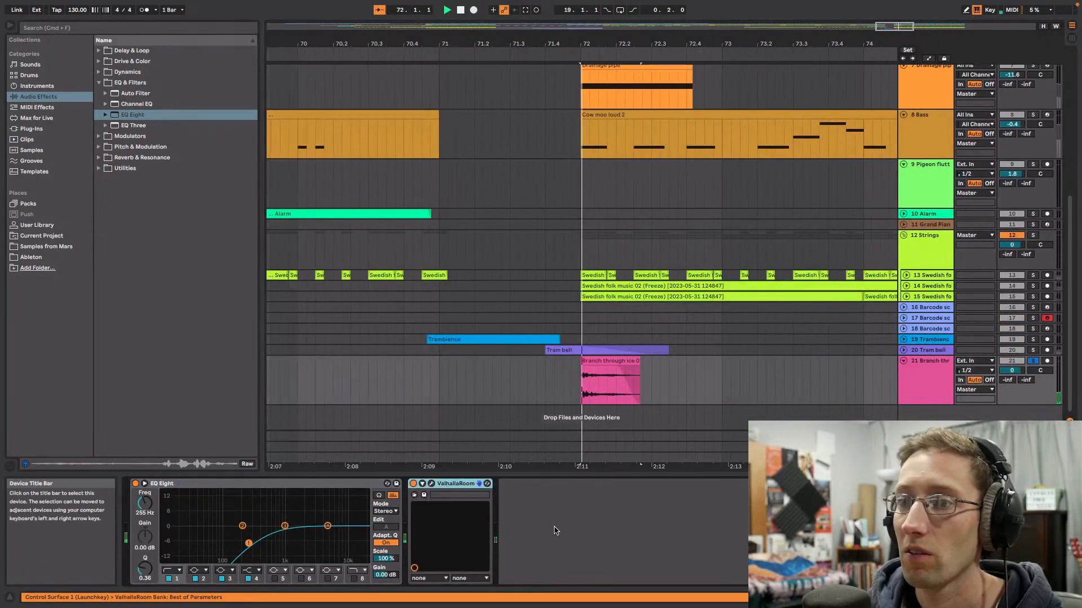
Step: Set the Branch through ice track's ValhallaRoom decay to 4.97 s and mix to 41.5 %
click(431, 483)
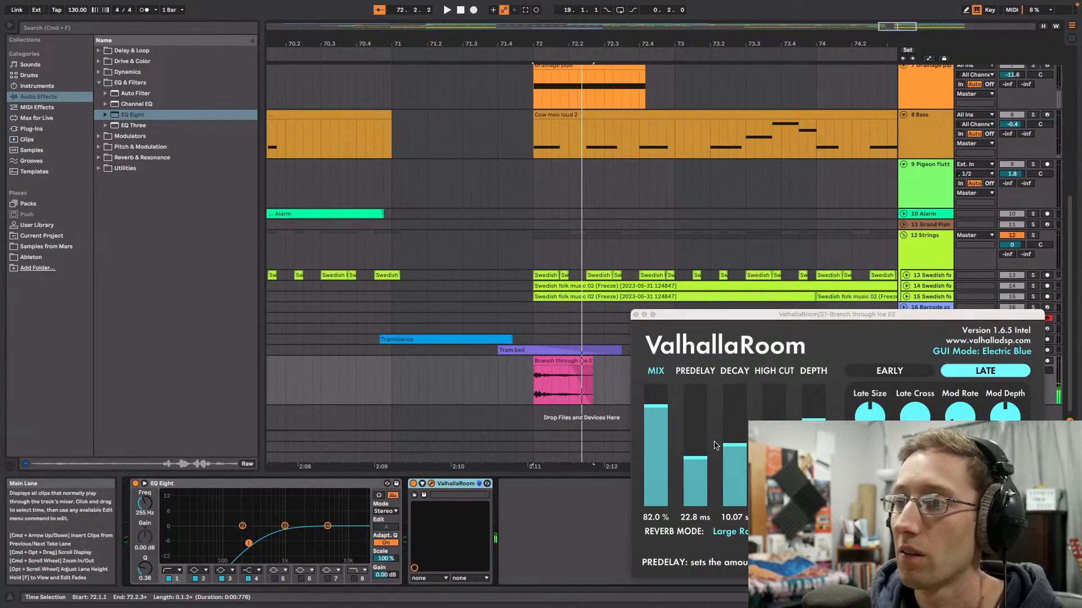
click(726, 455)
click(663, 458)
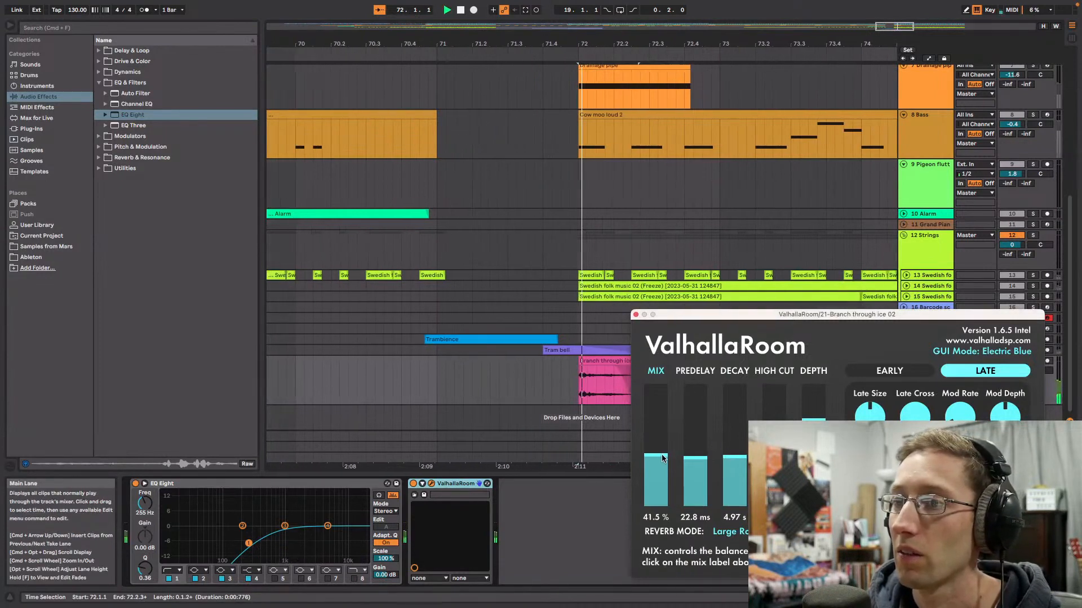
Step: Close the ValhallaRoom window, stop playback, and replay the arrangement from just before bar 72
click(636, 314)
key(space)
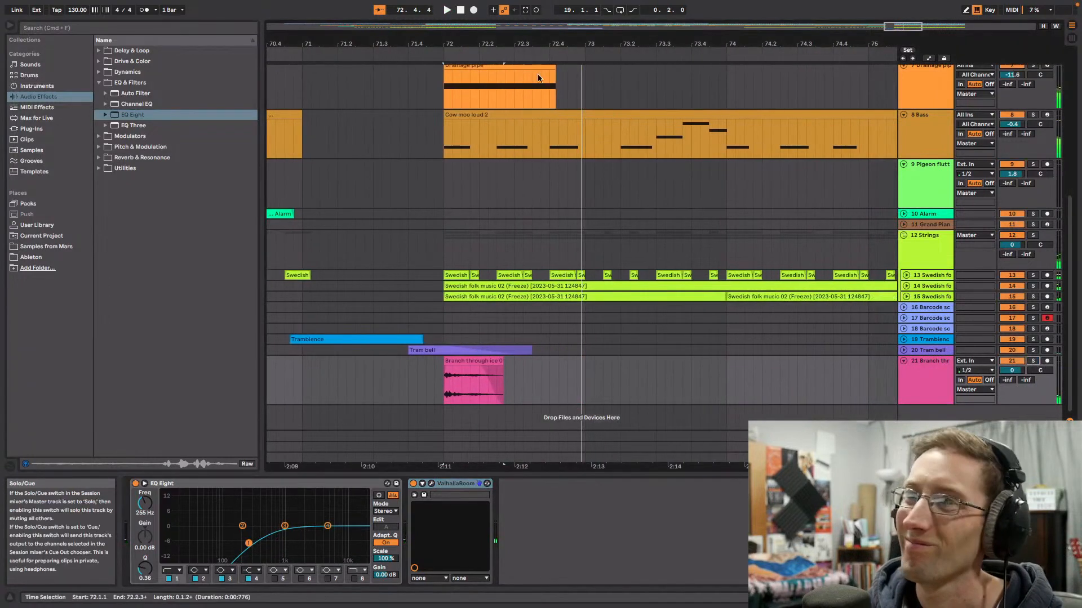
drag(908, 26, 907, 5)
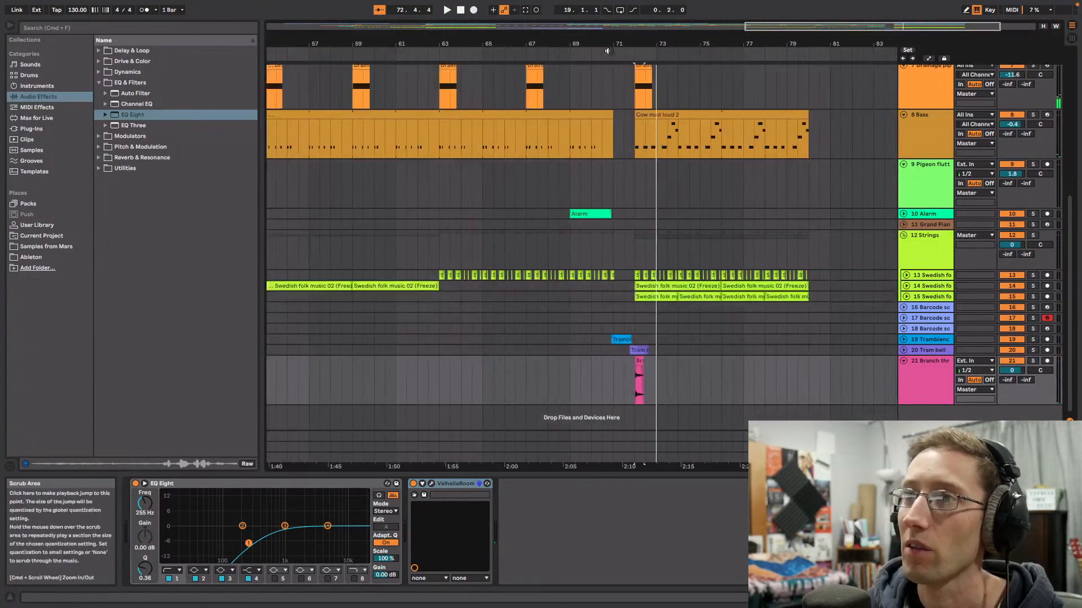
click(594, 52)
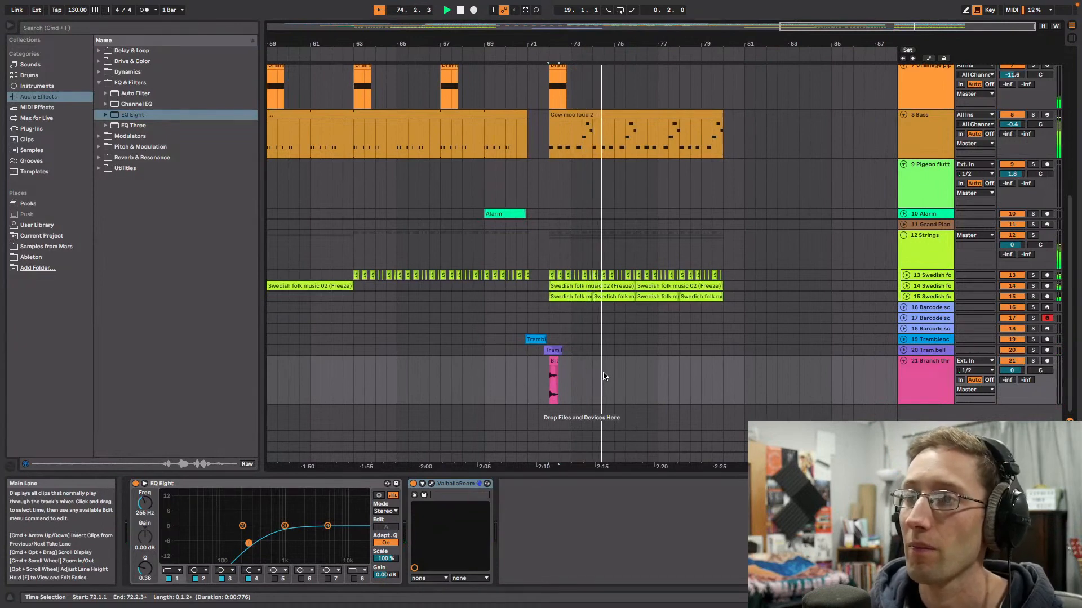
Step: Repeat the Branch through ice hit every two bars from bar 72 by duplicating its two-bar range three times
drag(577, 379, 545, 379)
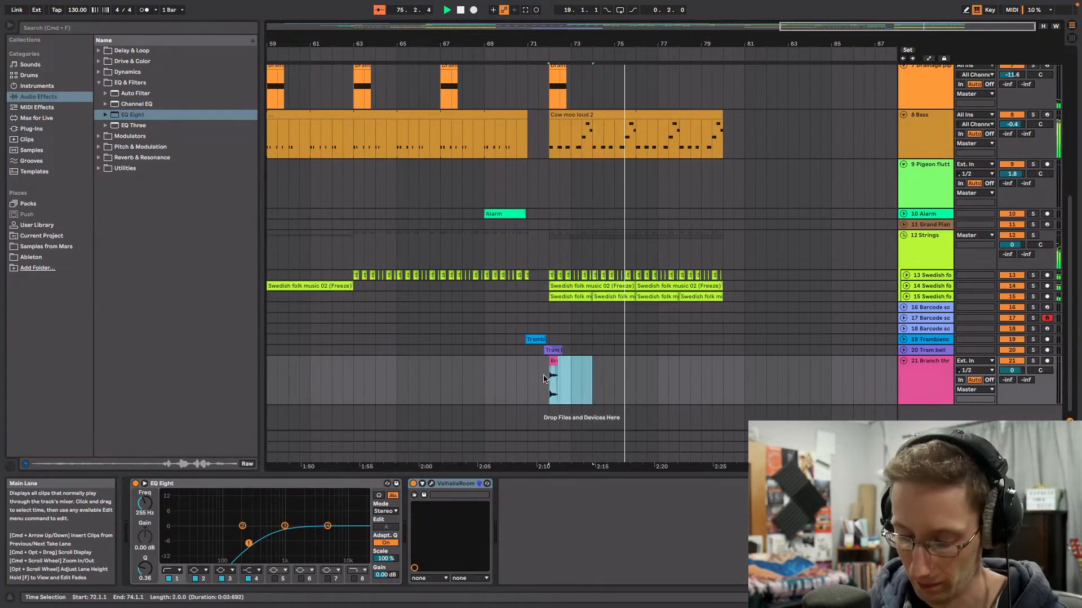
key(super+d)
key(super+d)
key(super+d)
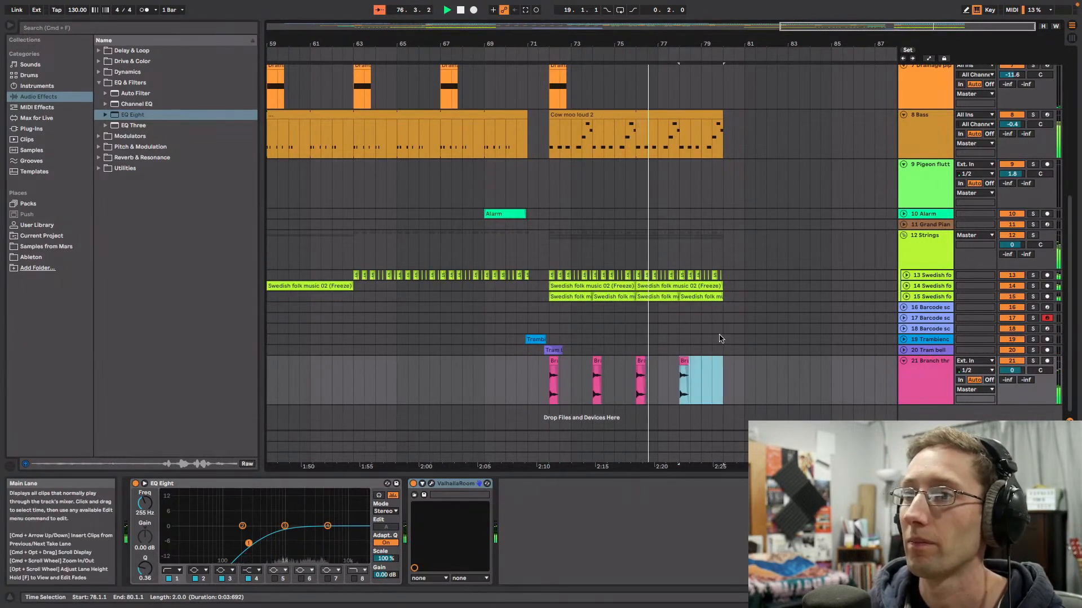
Step: Repeat the Drainage pipe clip from bar 72 every two bars up to bar 78
scroll(769, 316, up, 10)
scroll(769, 317, down, 3)
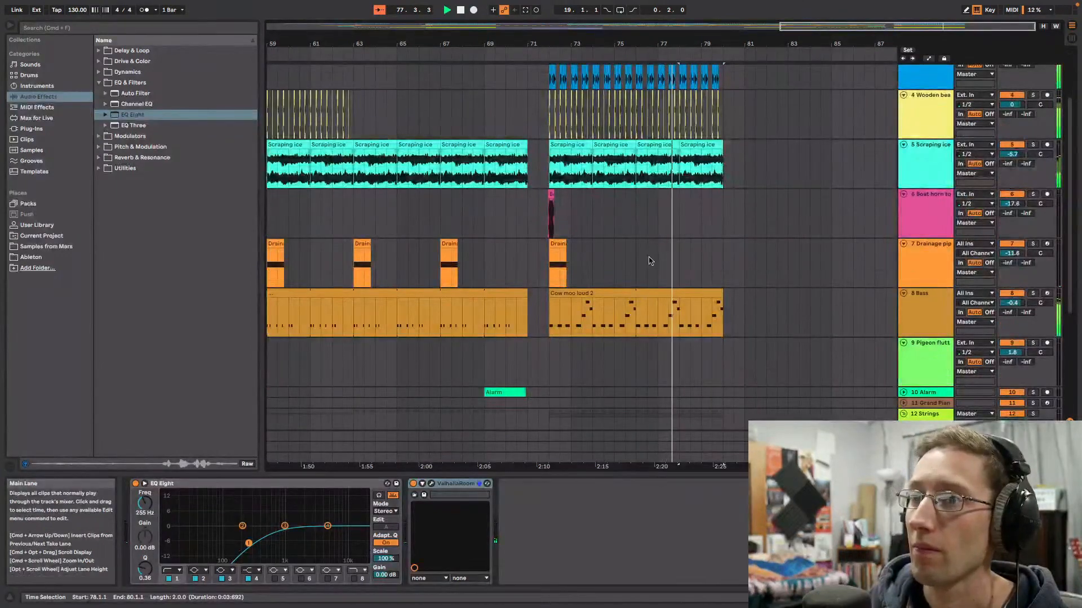
scroll(627, 265, down, 3)
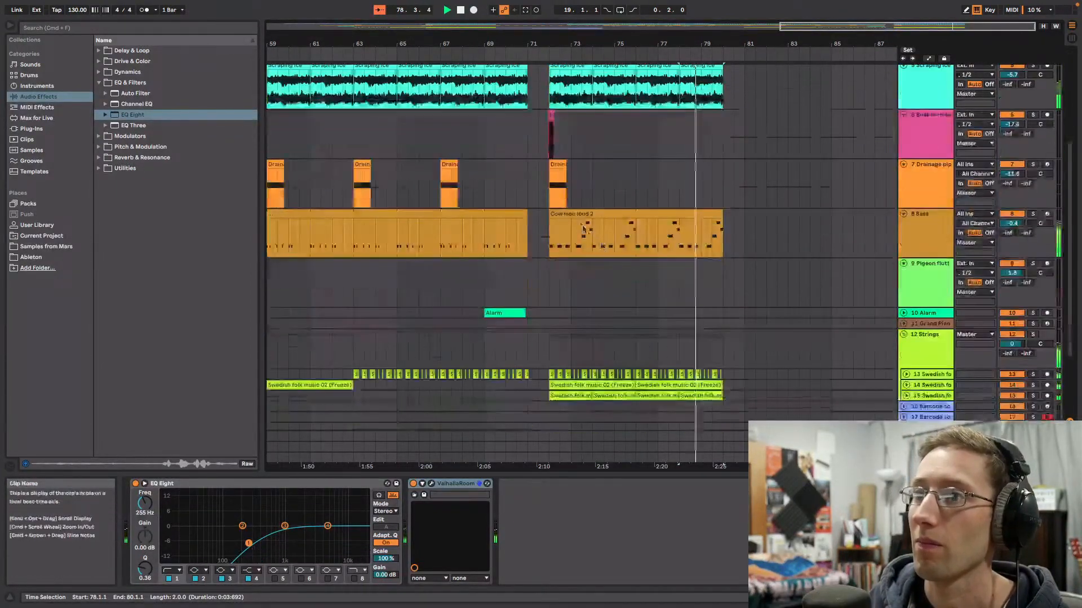
click(593, 198)
drag(593, 198, 549, 191)
key(super+d)
key(super+d)
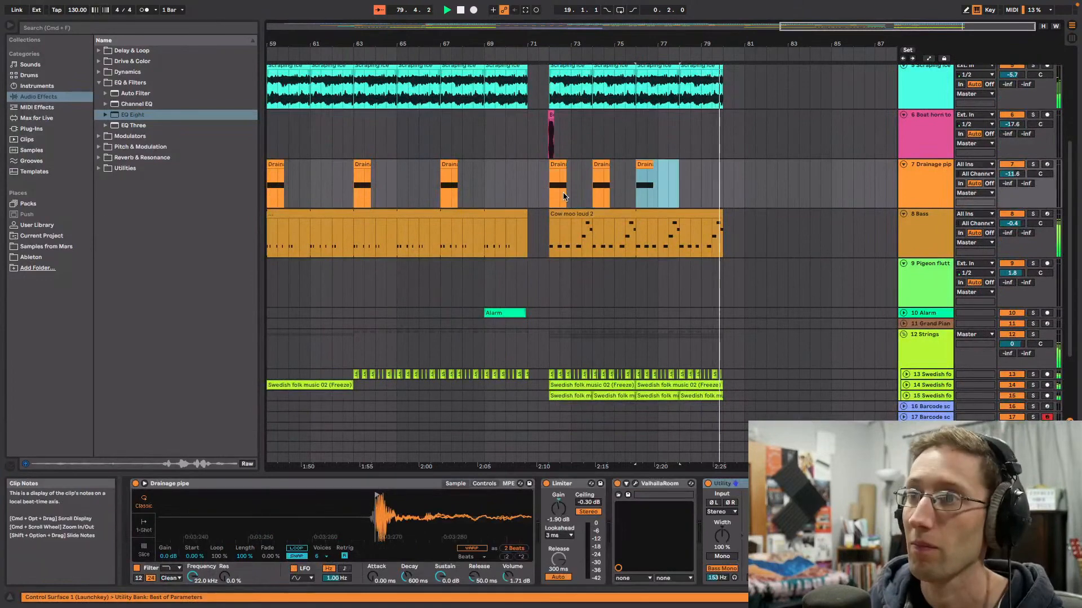
key(super+d)
Step: Duplicate the last two bars of the Xylo clips and the last Scraping ice clip into bars 80 to 82
scroll(651, 208, up, 6)
key(space)
click(678, 144)
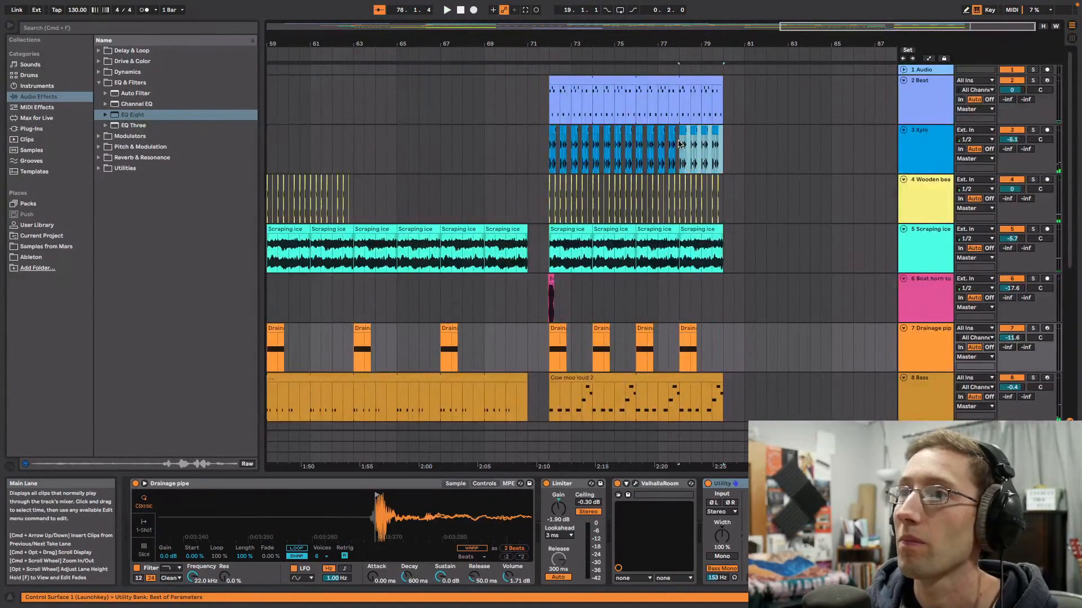
key(super+d)
key(space)
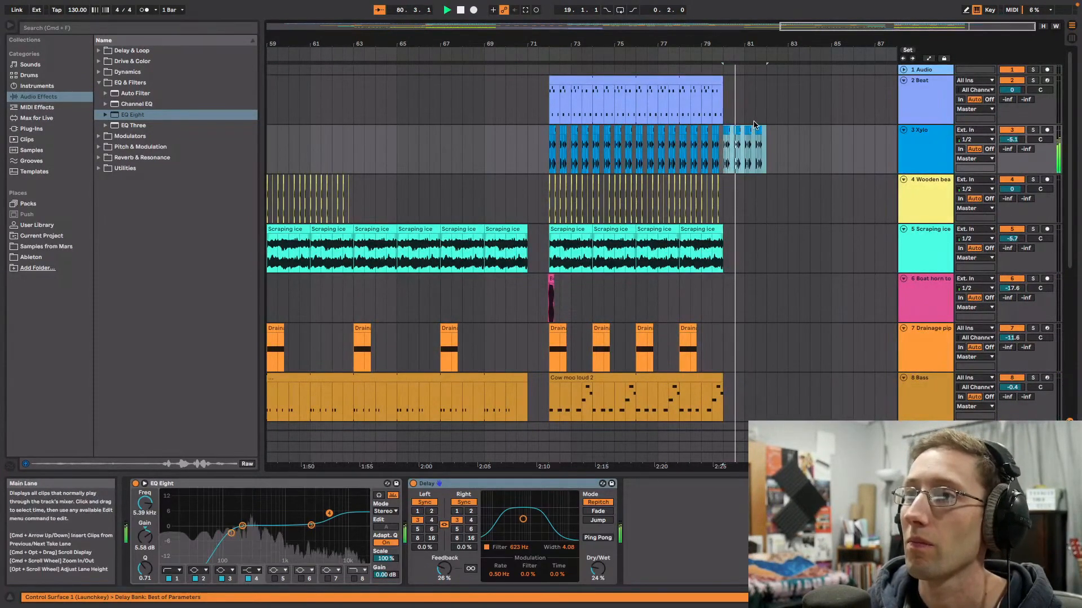
click(712, 230)
key(super+d)
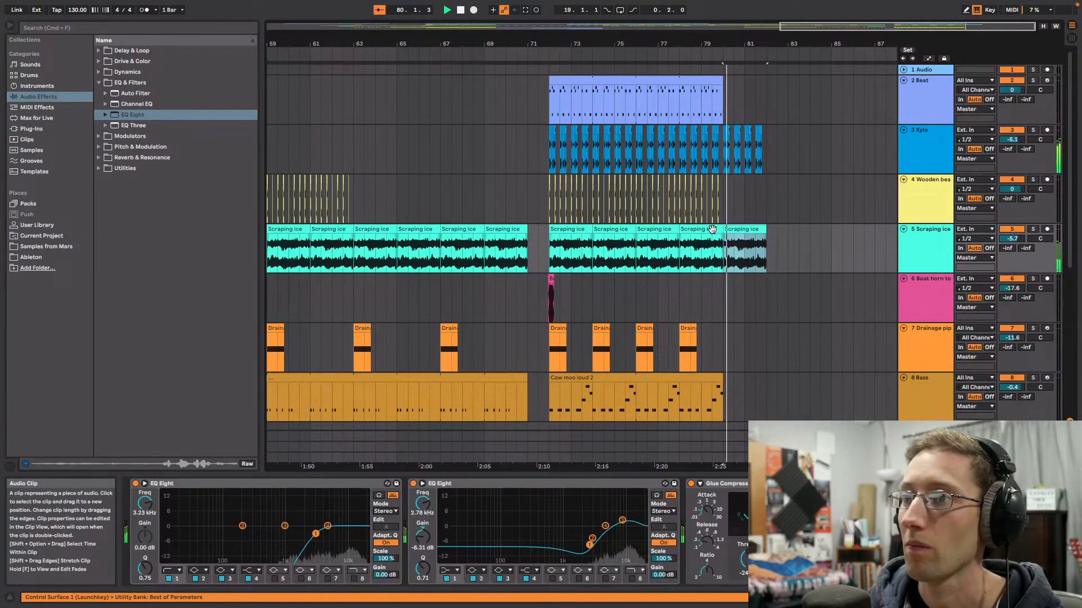
Step: Duplicate the last two-bar range of the Branch through ice track so another hit lands on bar 80
scroll(806, 281, down, 10)
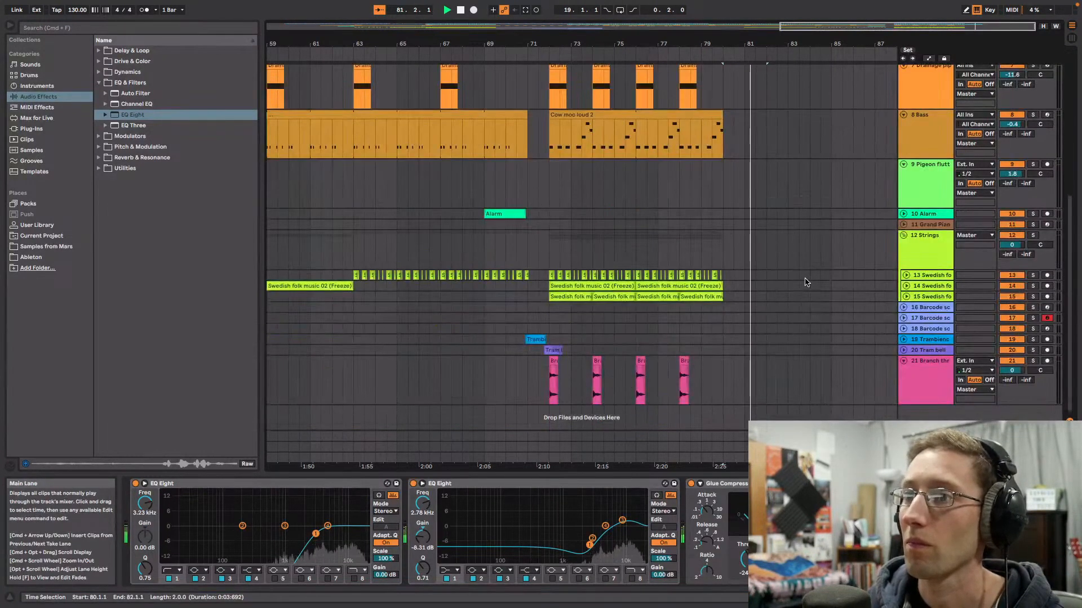
click(684, 378)
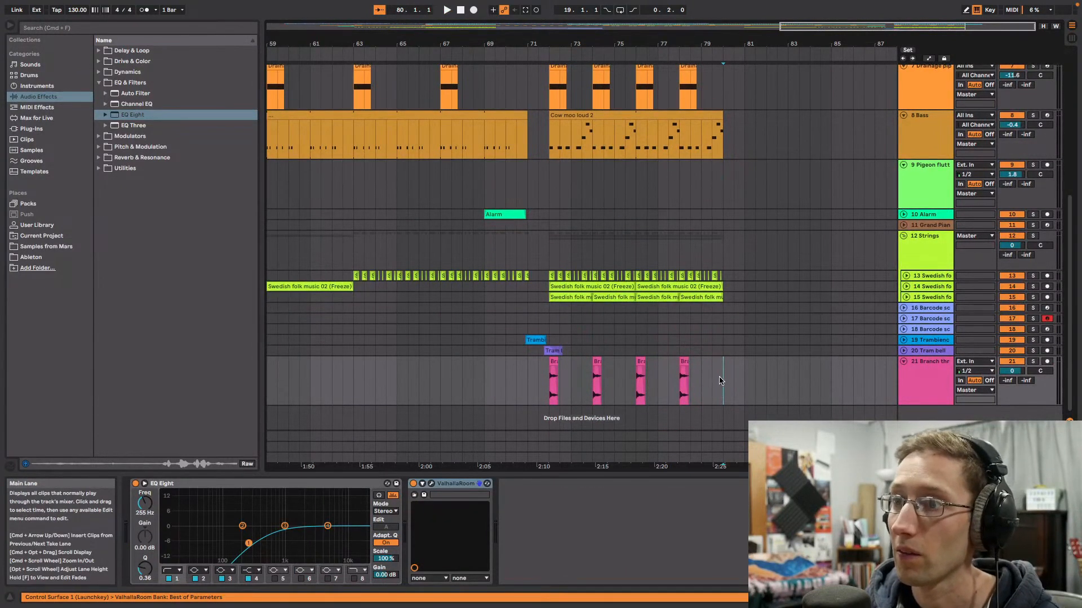
drag(720, 380, 678, 378)
key(super+d)
scroll(753, 288, up, 5)
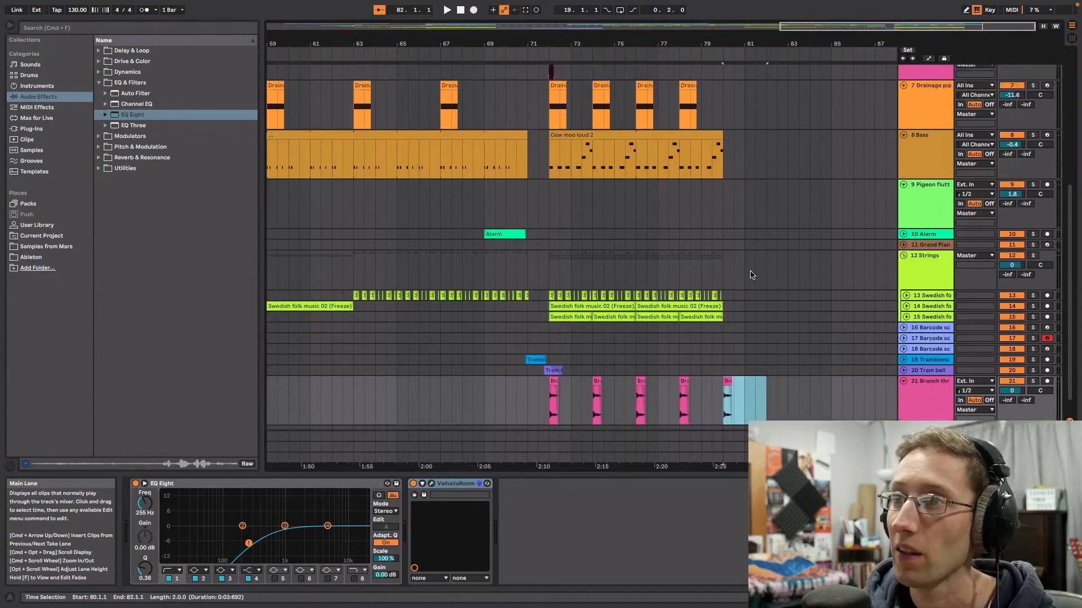
Step: Copy the last Drainage pipe clip to bar 80 and extend the end of the Bass clip to about 80.1.4
click(685, 324)
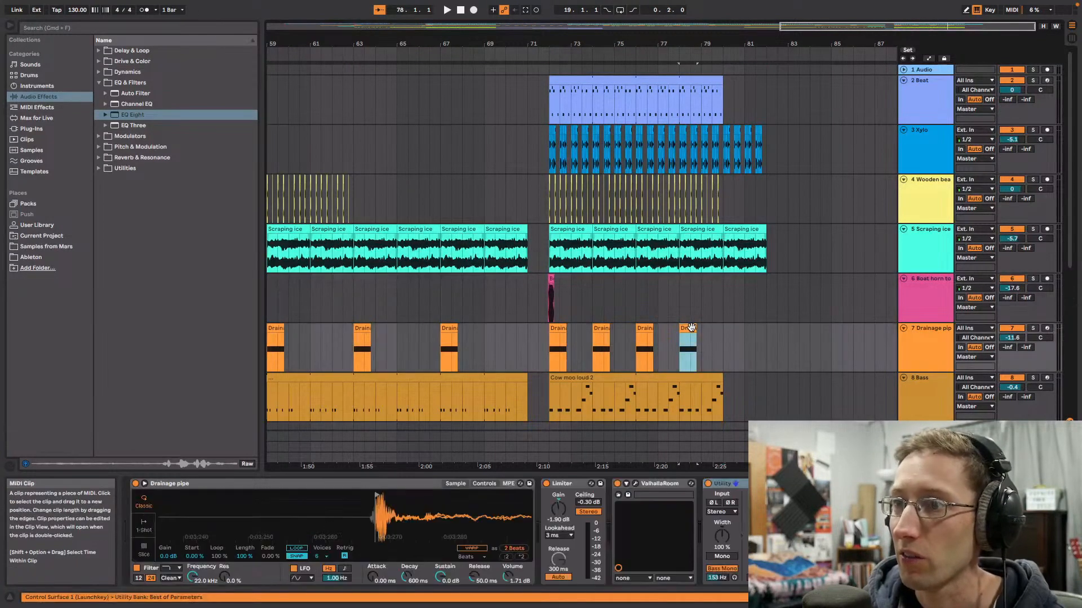
click(724, 341)
key(super+v)
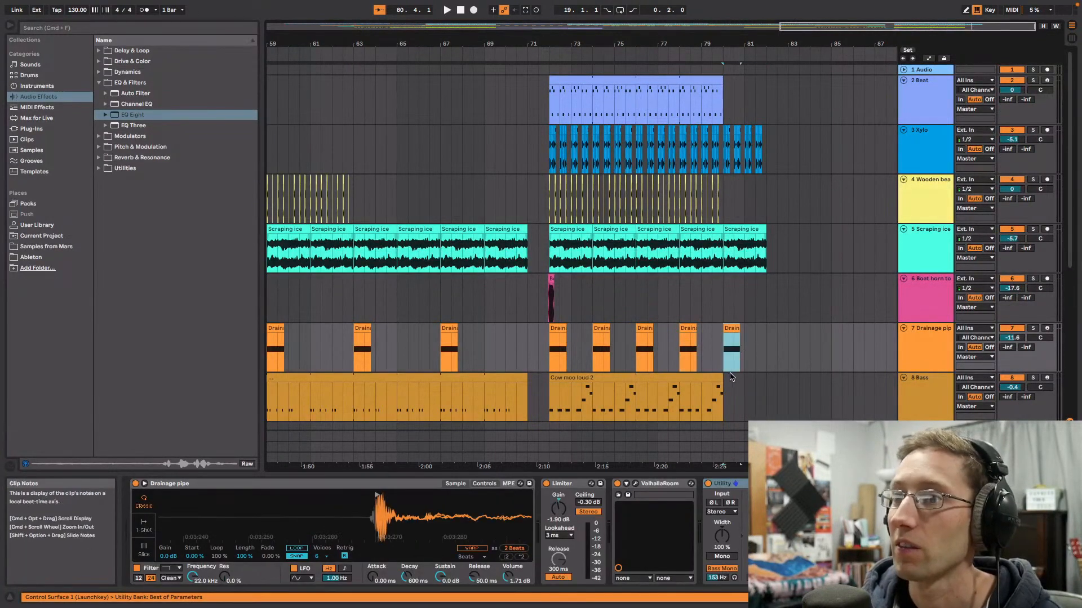
drag(723, 375, 726, 375)
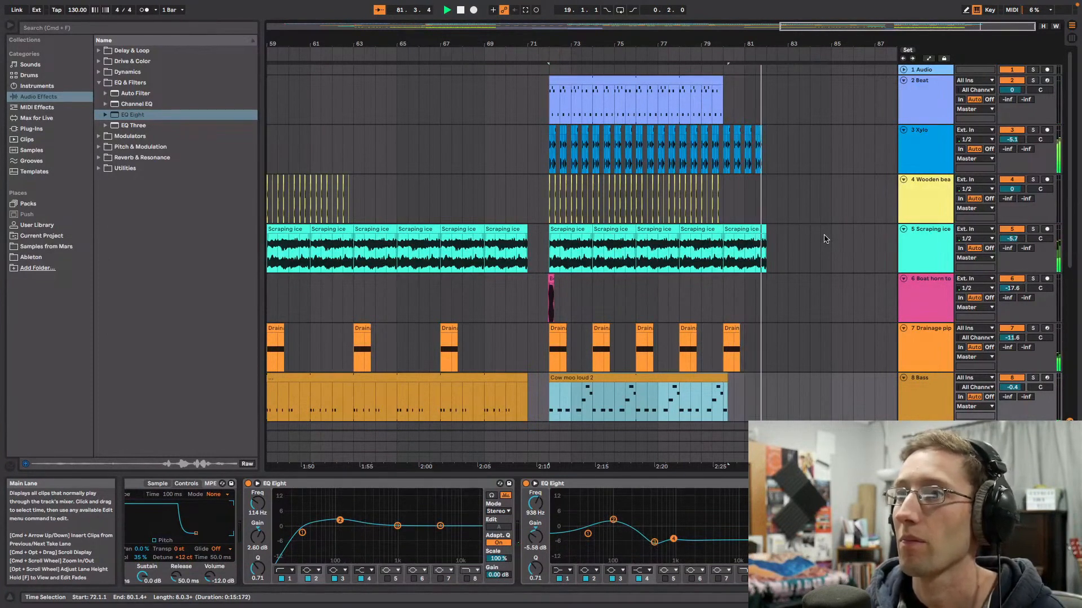
Step: Delete the Scraping ice clip at bar 80 and replay the end of the section
key(space)
click(744, 227)
key(Delete)
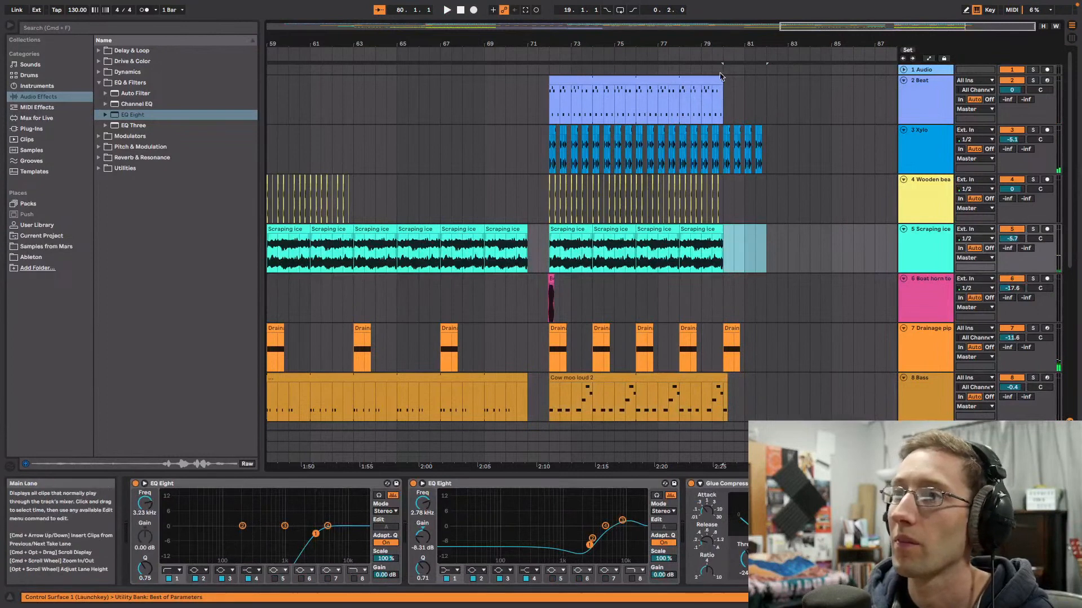
click(710, 56)
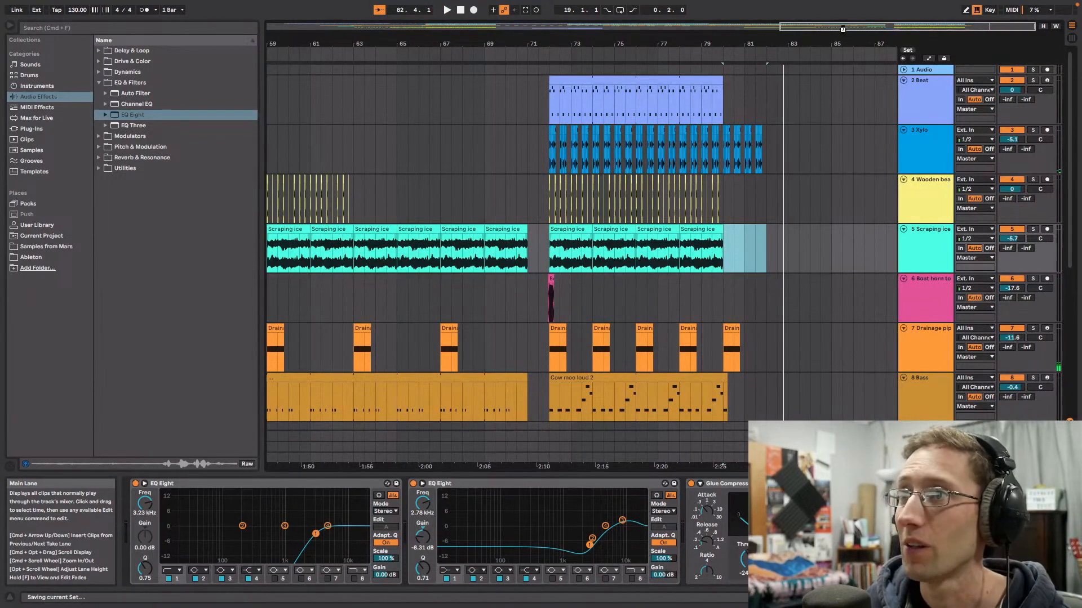
Step: Fold all tracks, show the whole arrangement and play it from the beginning
drag(843, 30, 499, 17)
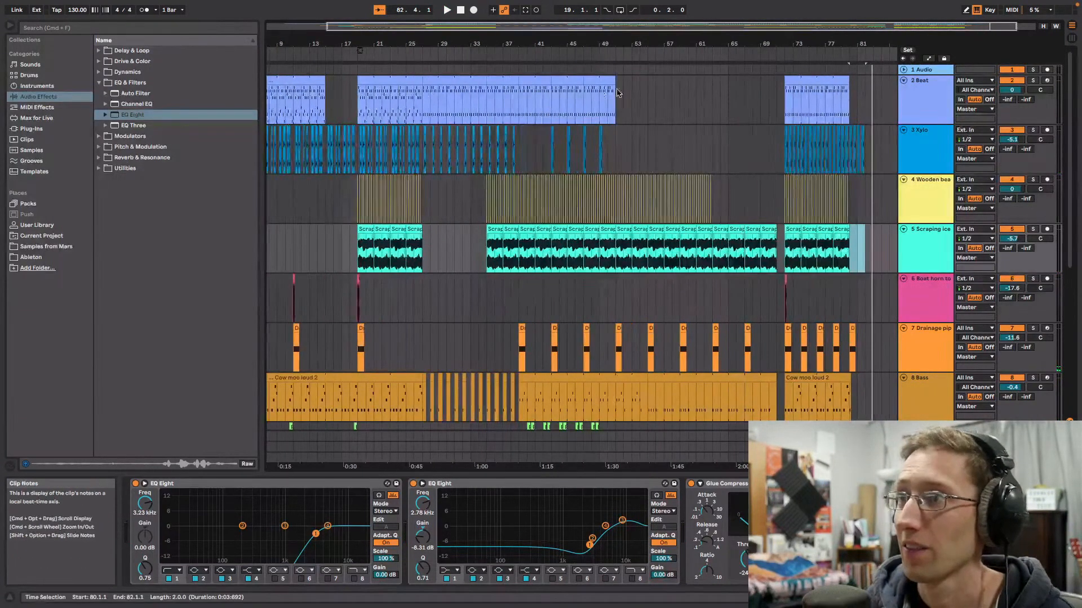
alt+click(905, 82)
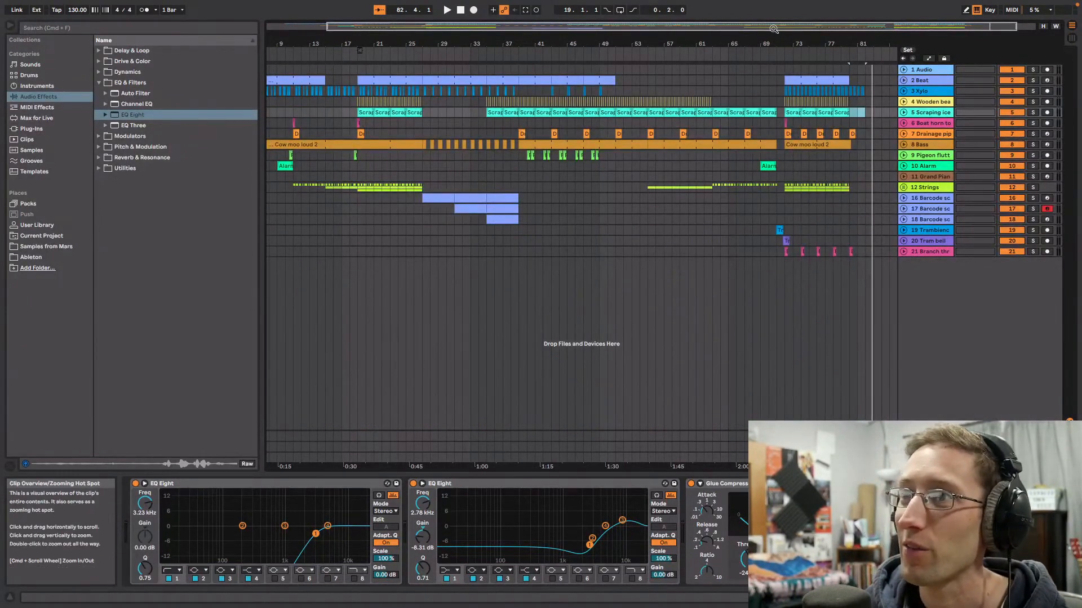
mouse_move(773, 28)
mouse_down()
mouse_move(773, 46)
mouse_move(916, 39)
mouse_move(789, 23)
mouse_up()
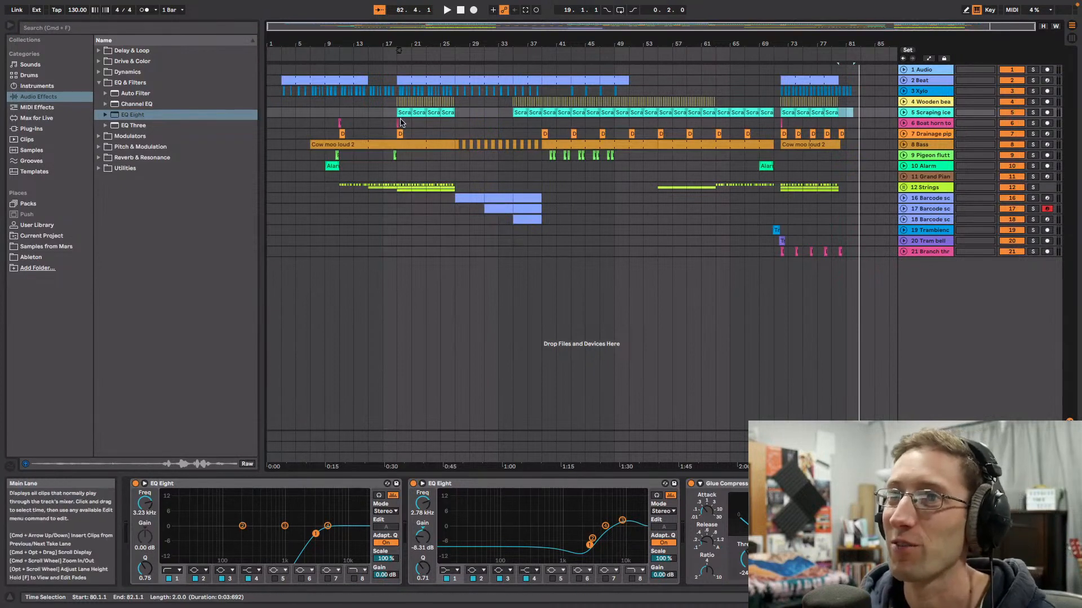
drag(496, 26, 511, 51)
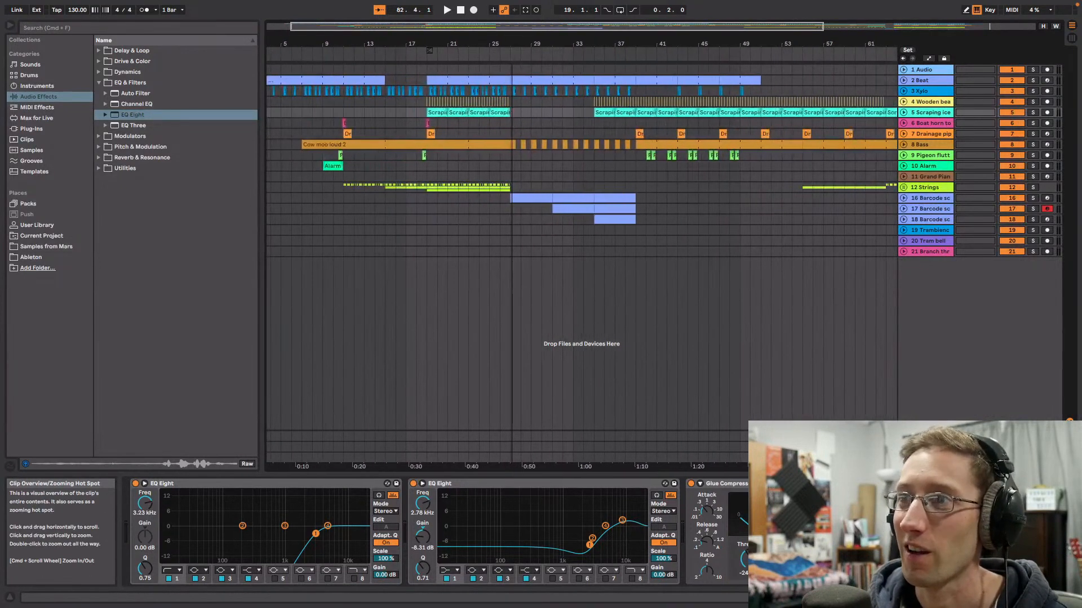
drag(429, 50, 398, 50)
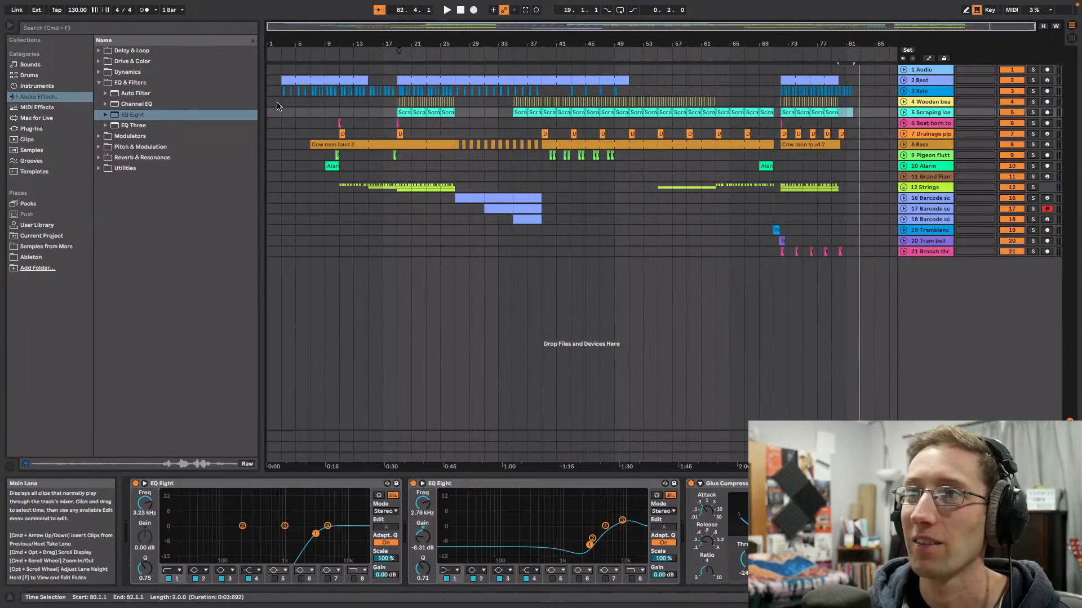
click(277, 54)
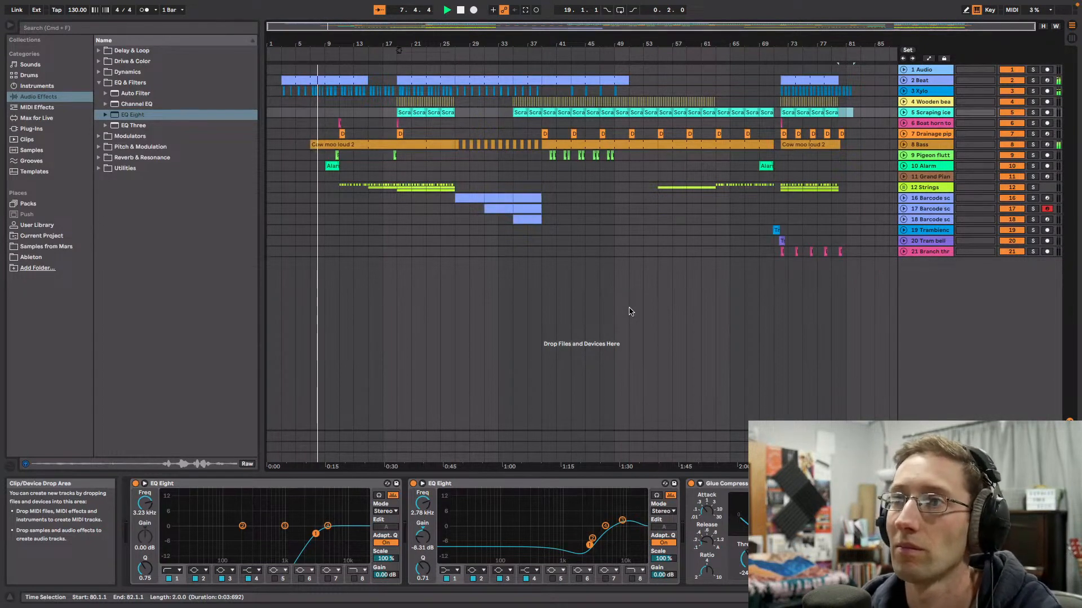
Step: Lower the Bass track's volume to -2.2 dB and fold the track again
click(903, 144)
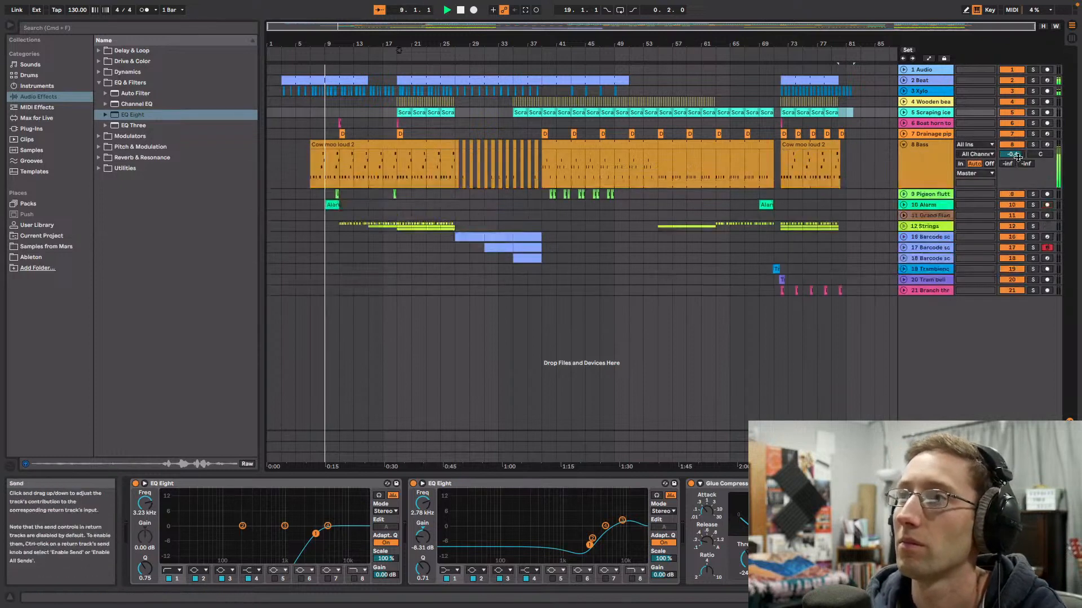
drag(1018, 156, 1017, 169)
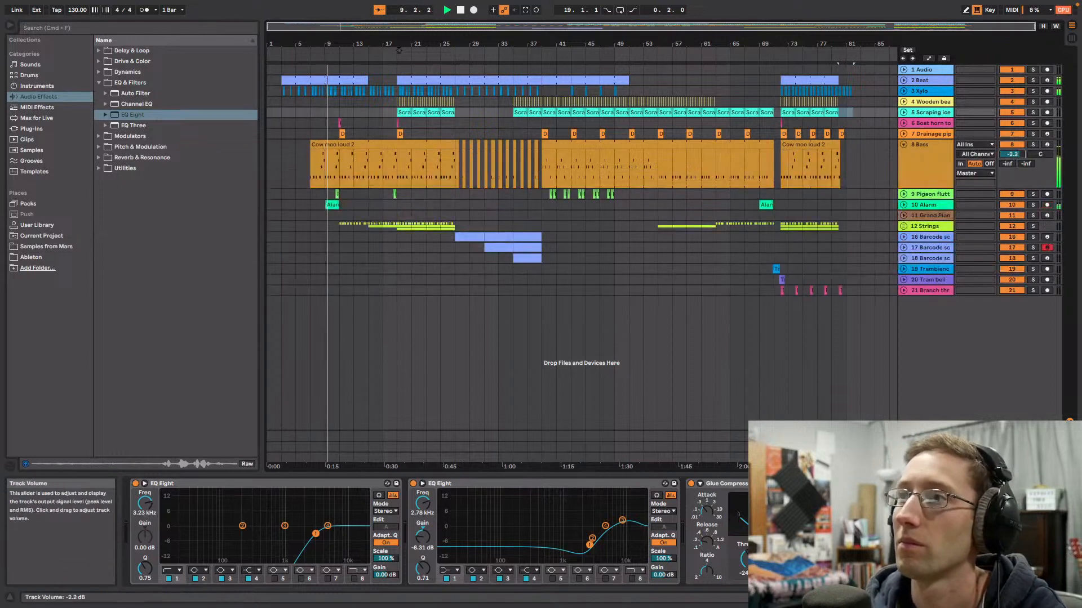
click(903, 145)
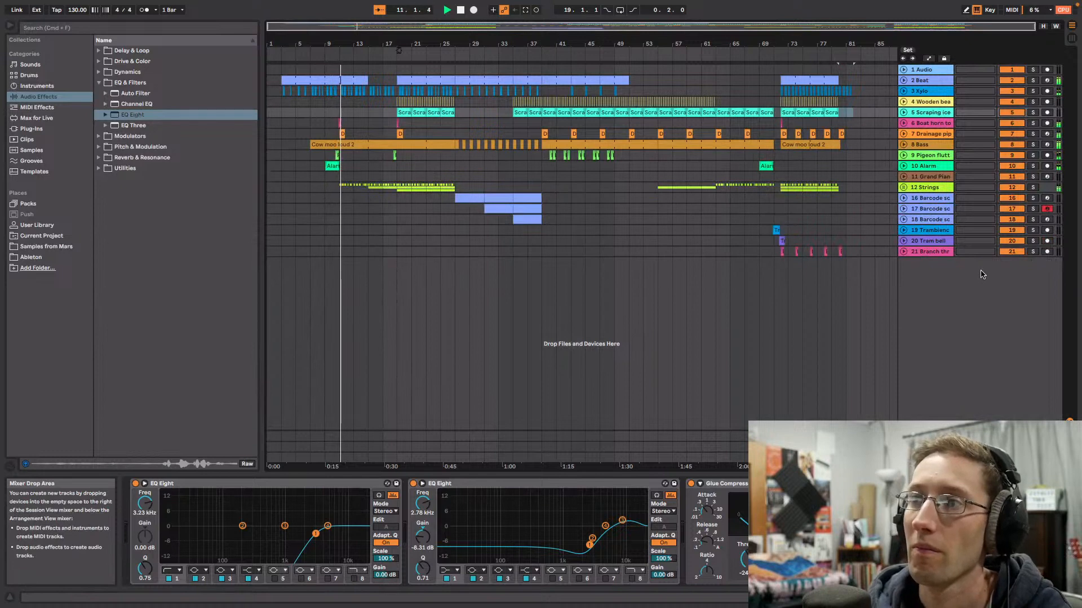
Step: Pan track 13, the first Swedish folk music track in the Strings group, to 4L and fold the group again
click(903, 187)
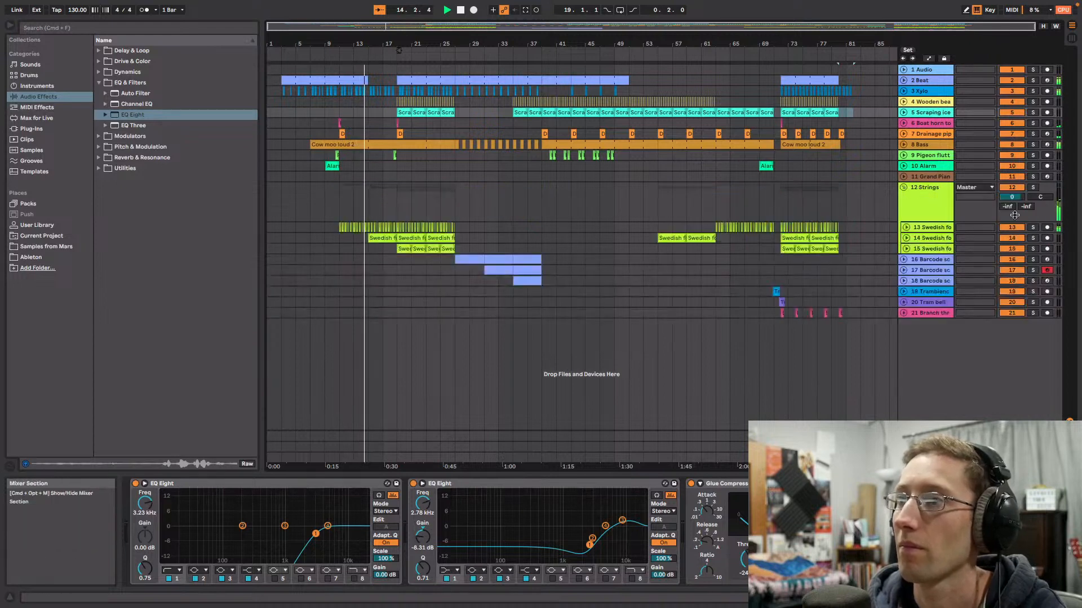
click(906, 227)
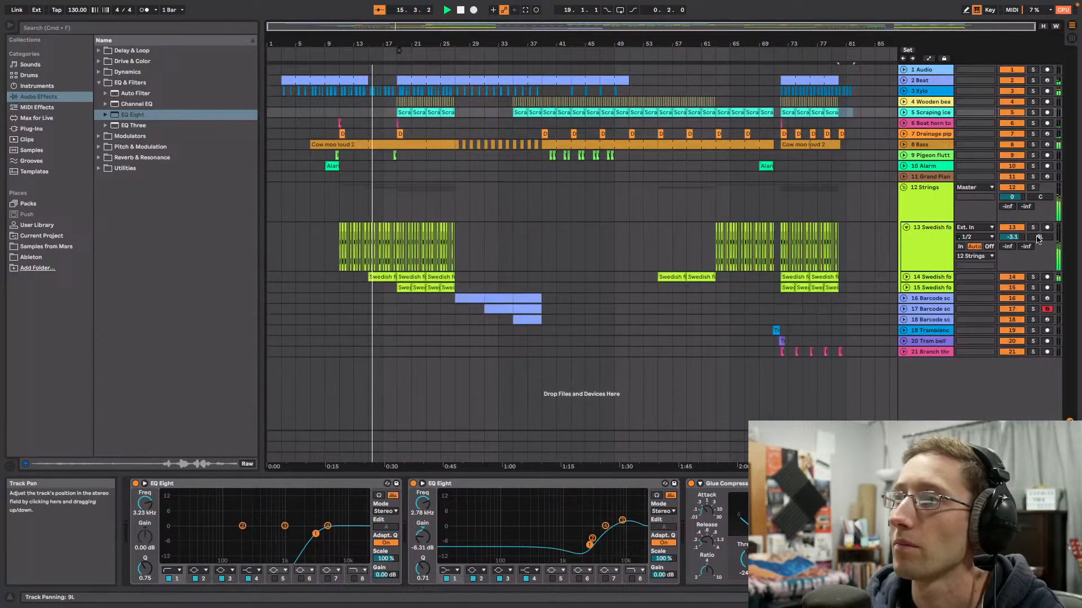
drag(1038, 238, 1028, 239)
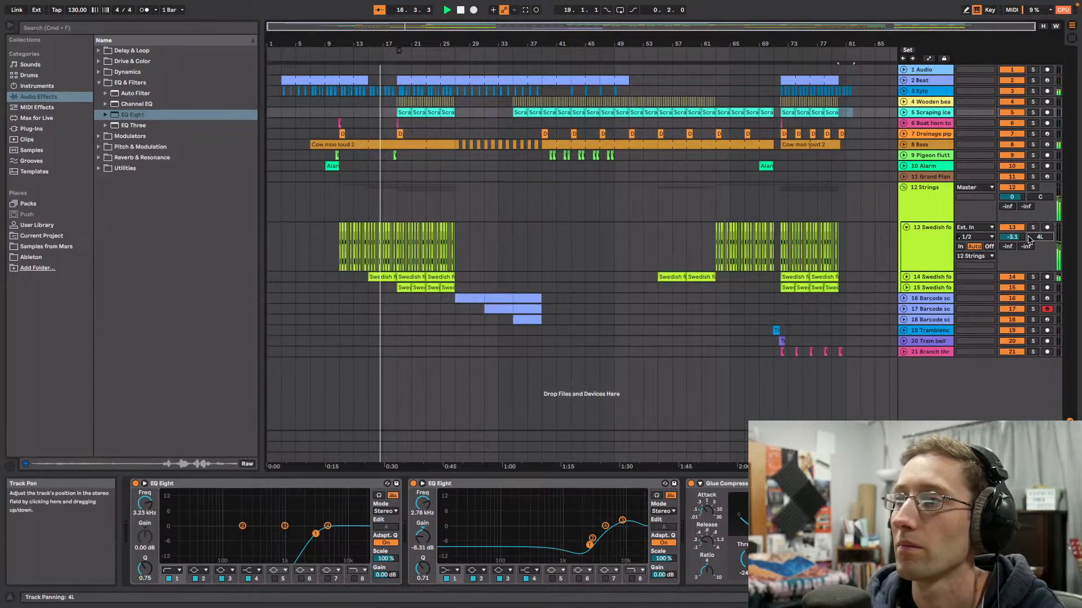
click(906, 227)
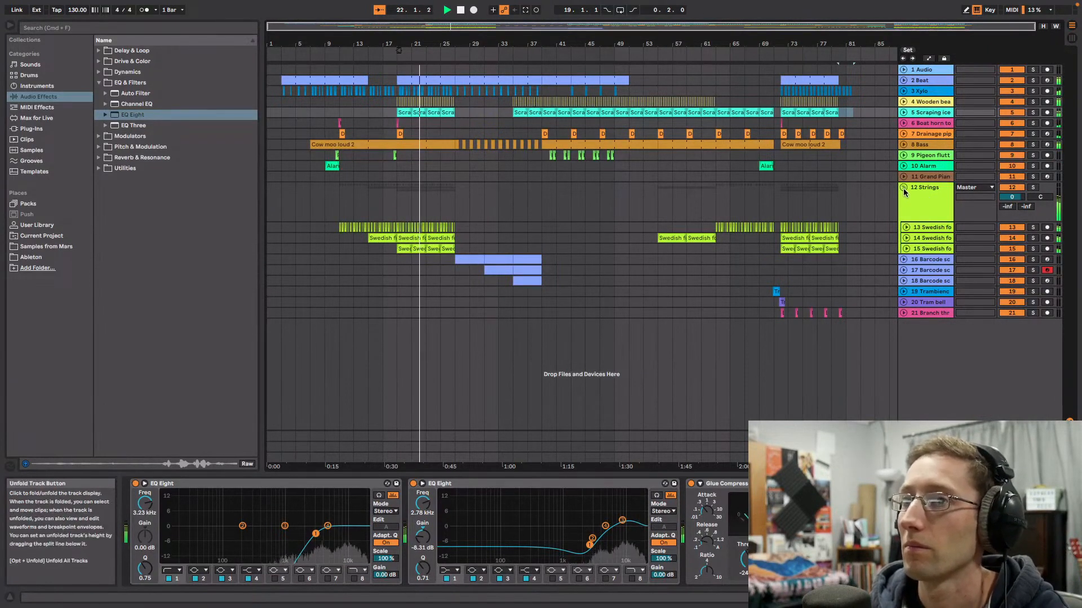
click(903, 189)
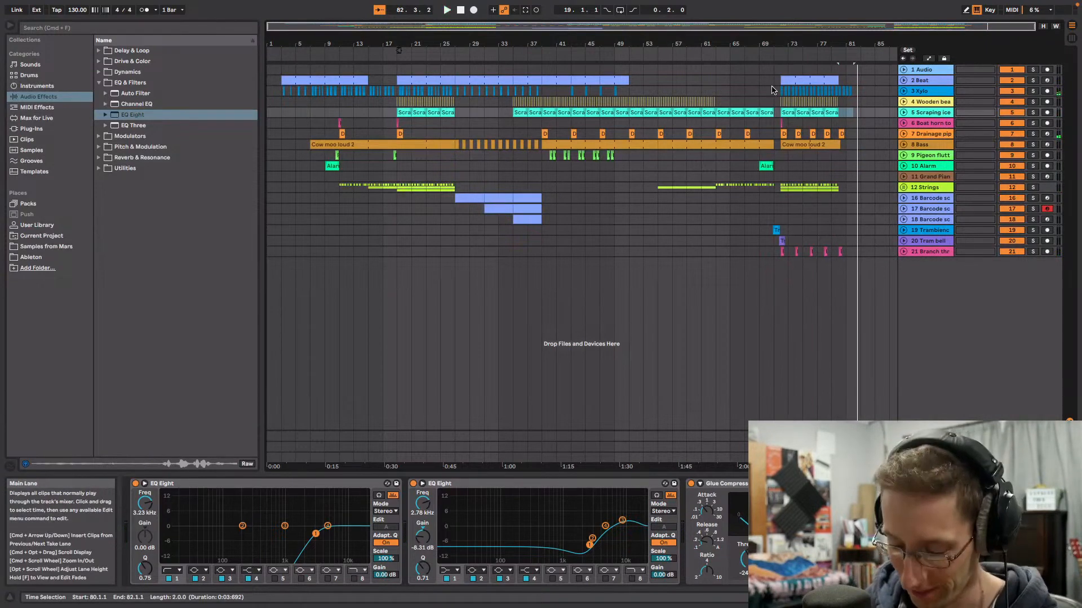
Step: Audition the Drainage pipe hit at bar 39, fold its track and return to the whole arrangement
drag(788, 48, 935, 137)
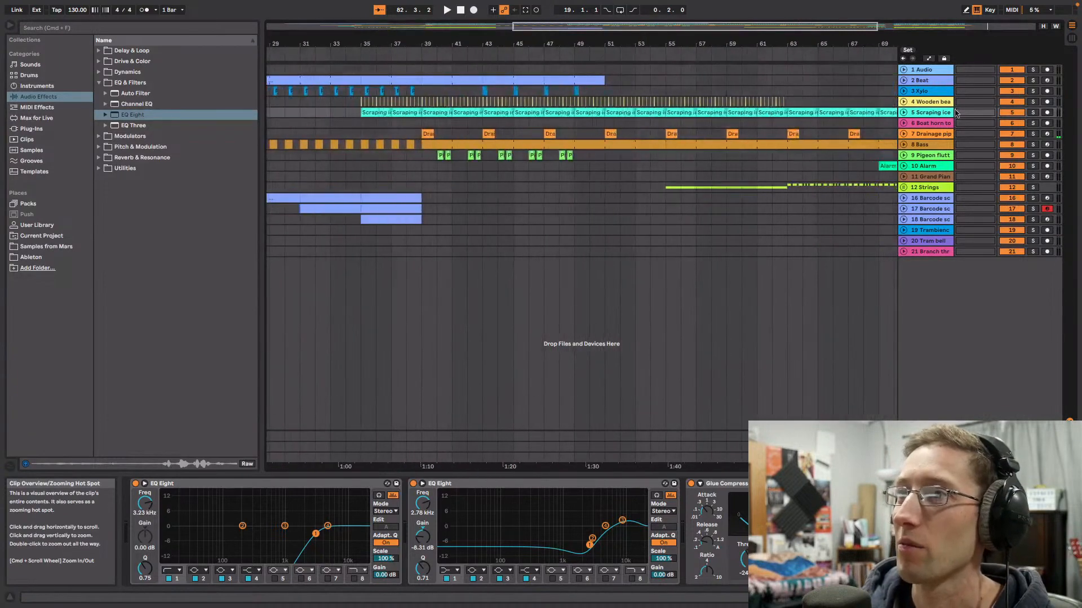
click(904, 135)
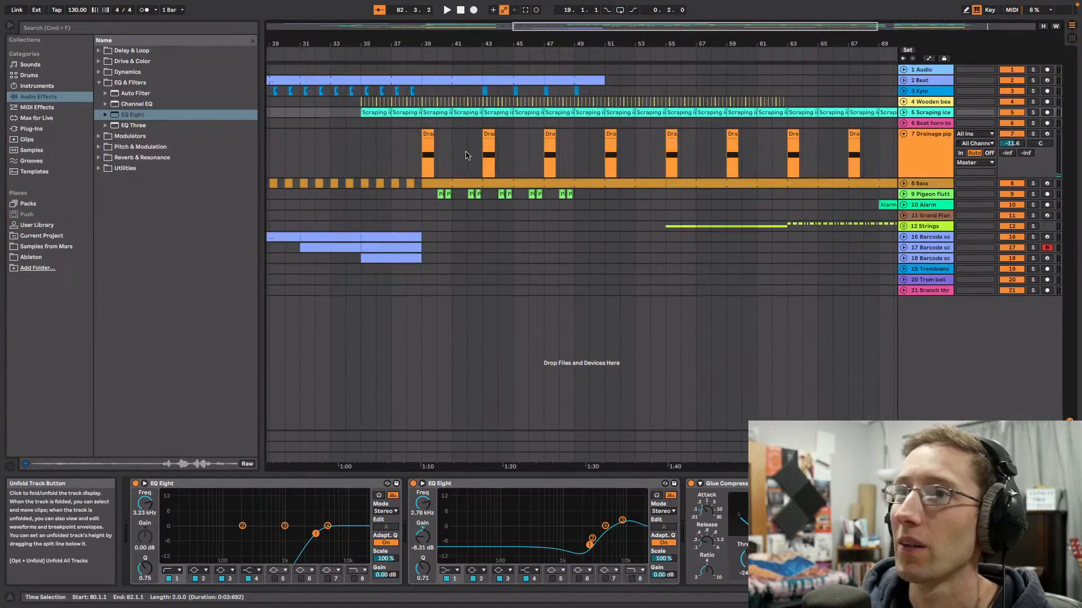
click(423, 164)
drag(560, 27, 551, 146)
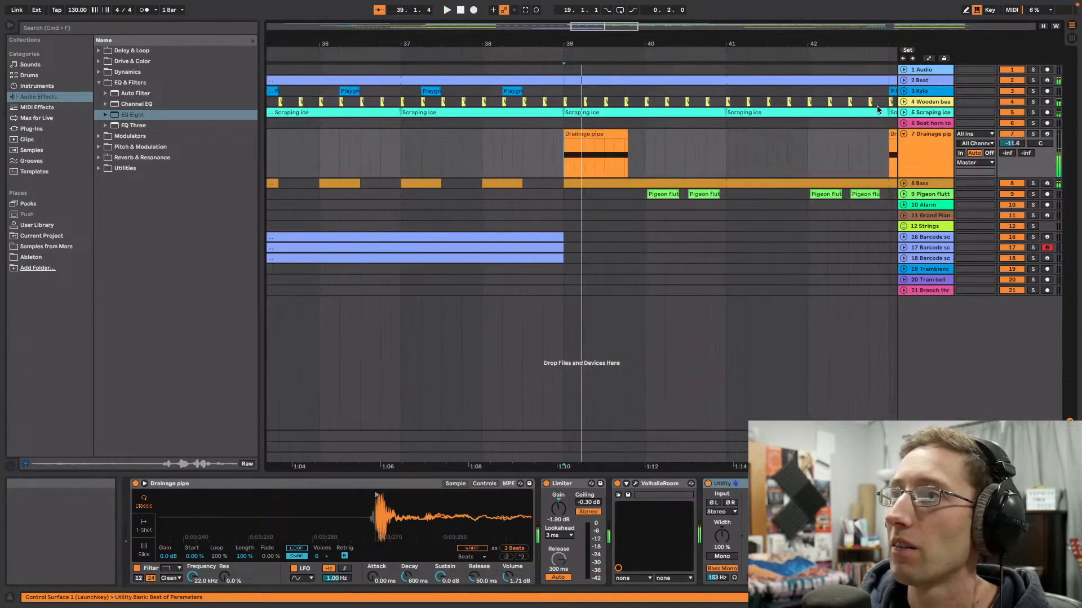
key(space)
key(space)
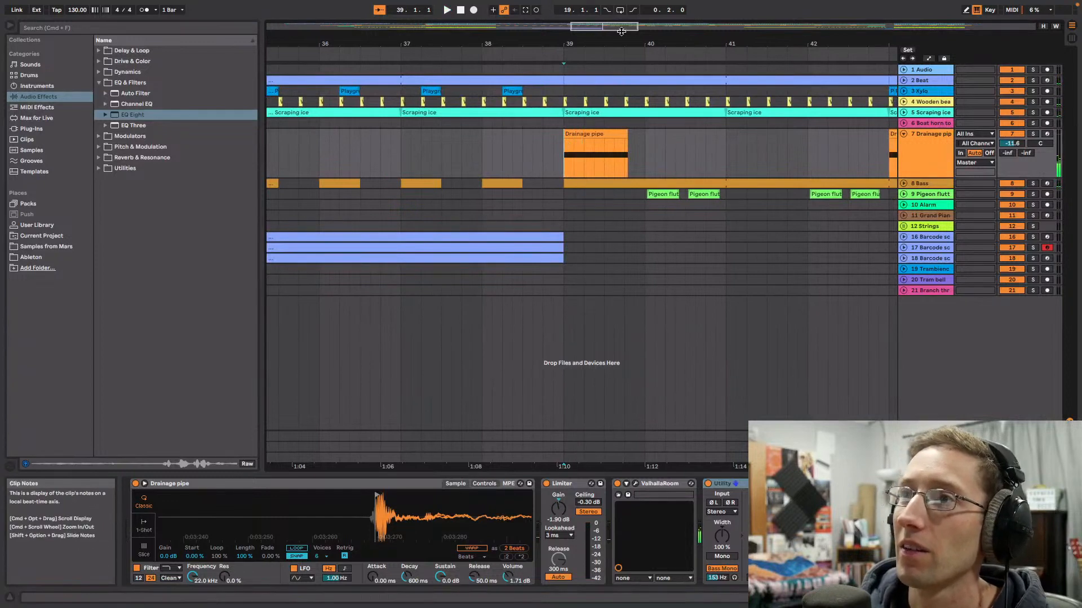
key(w)
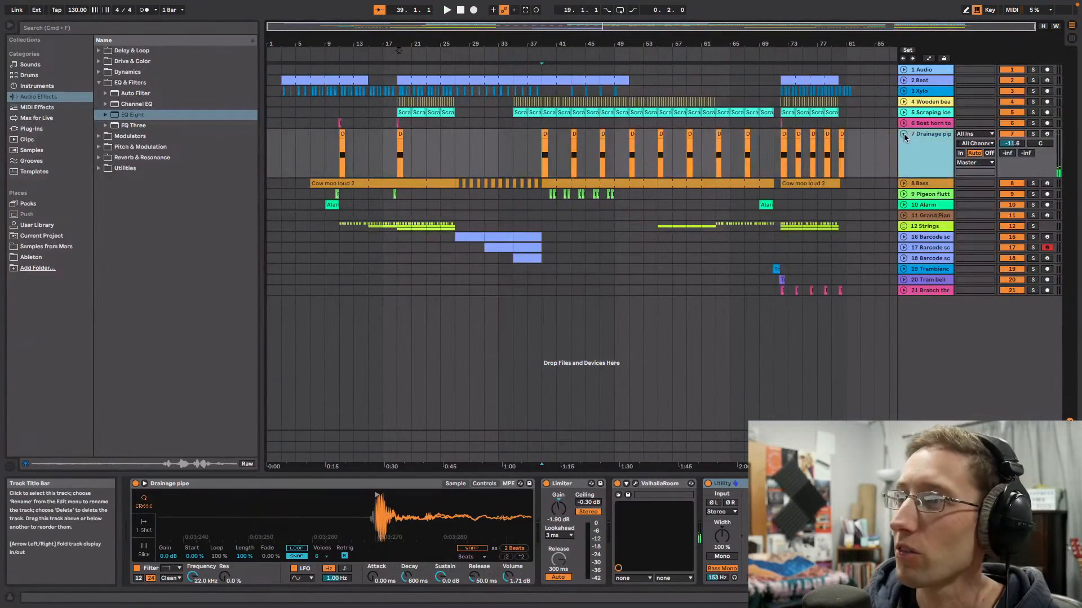
click(904, 135)
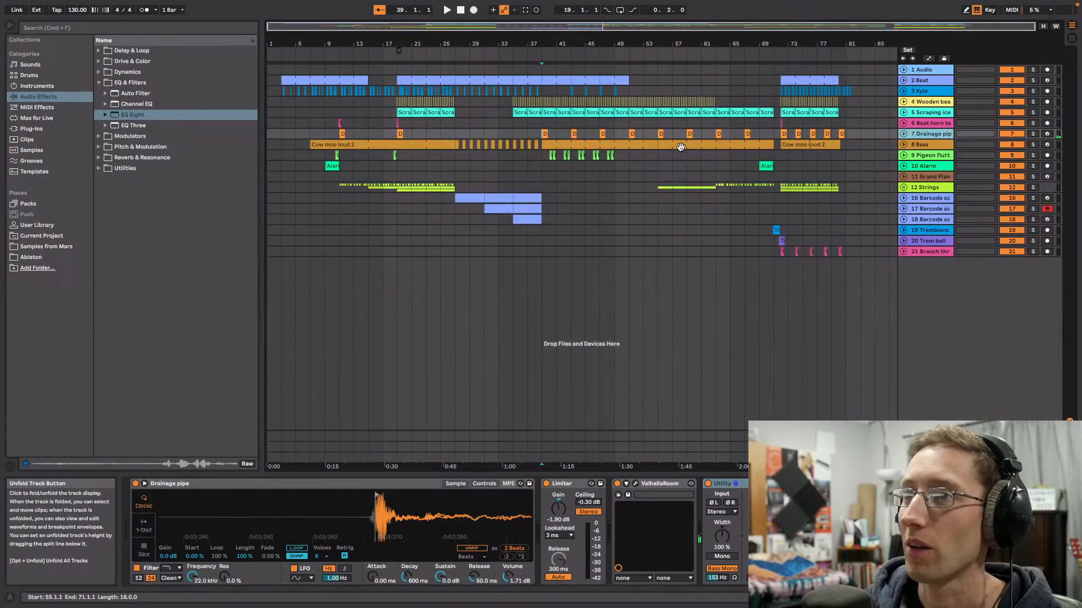
click(615, 210)
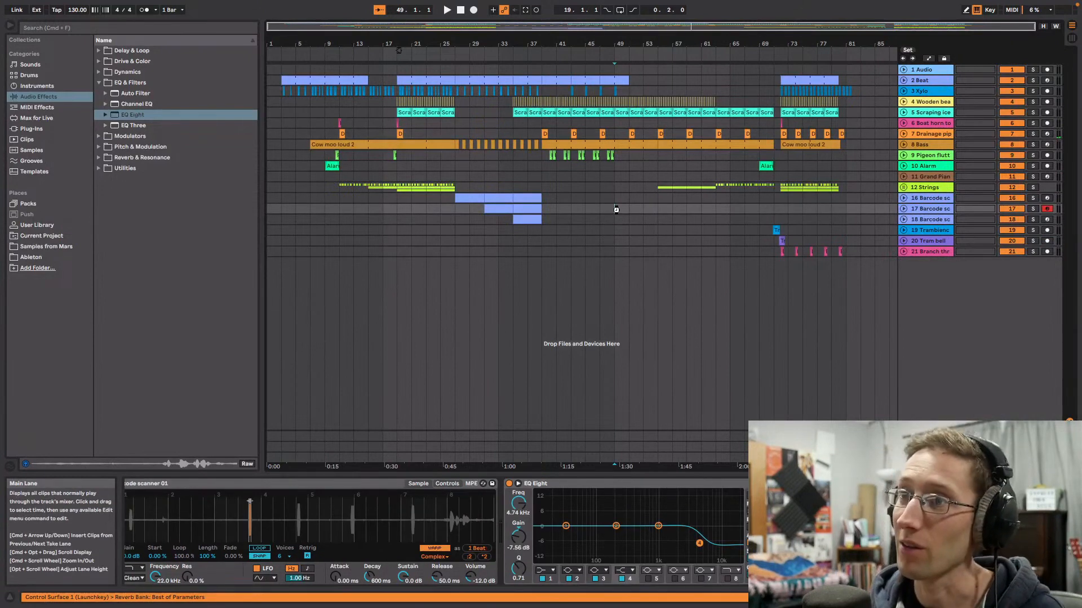